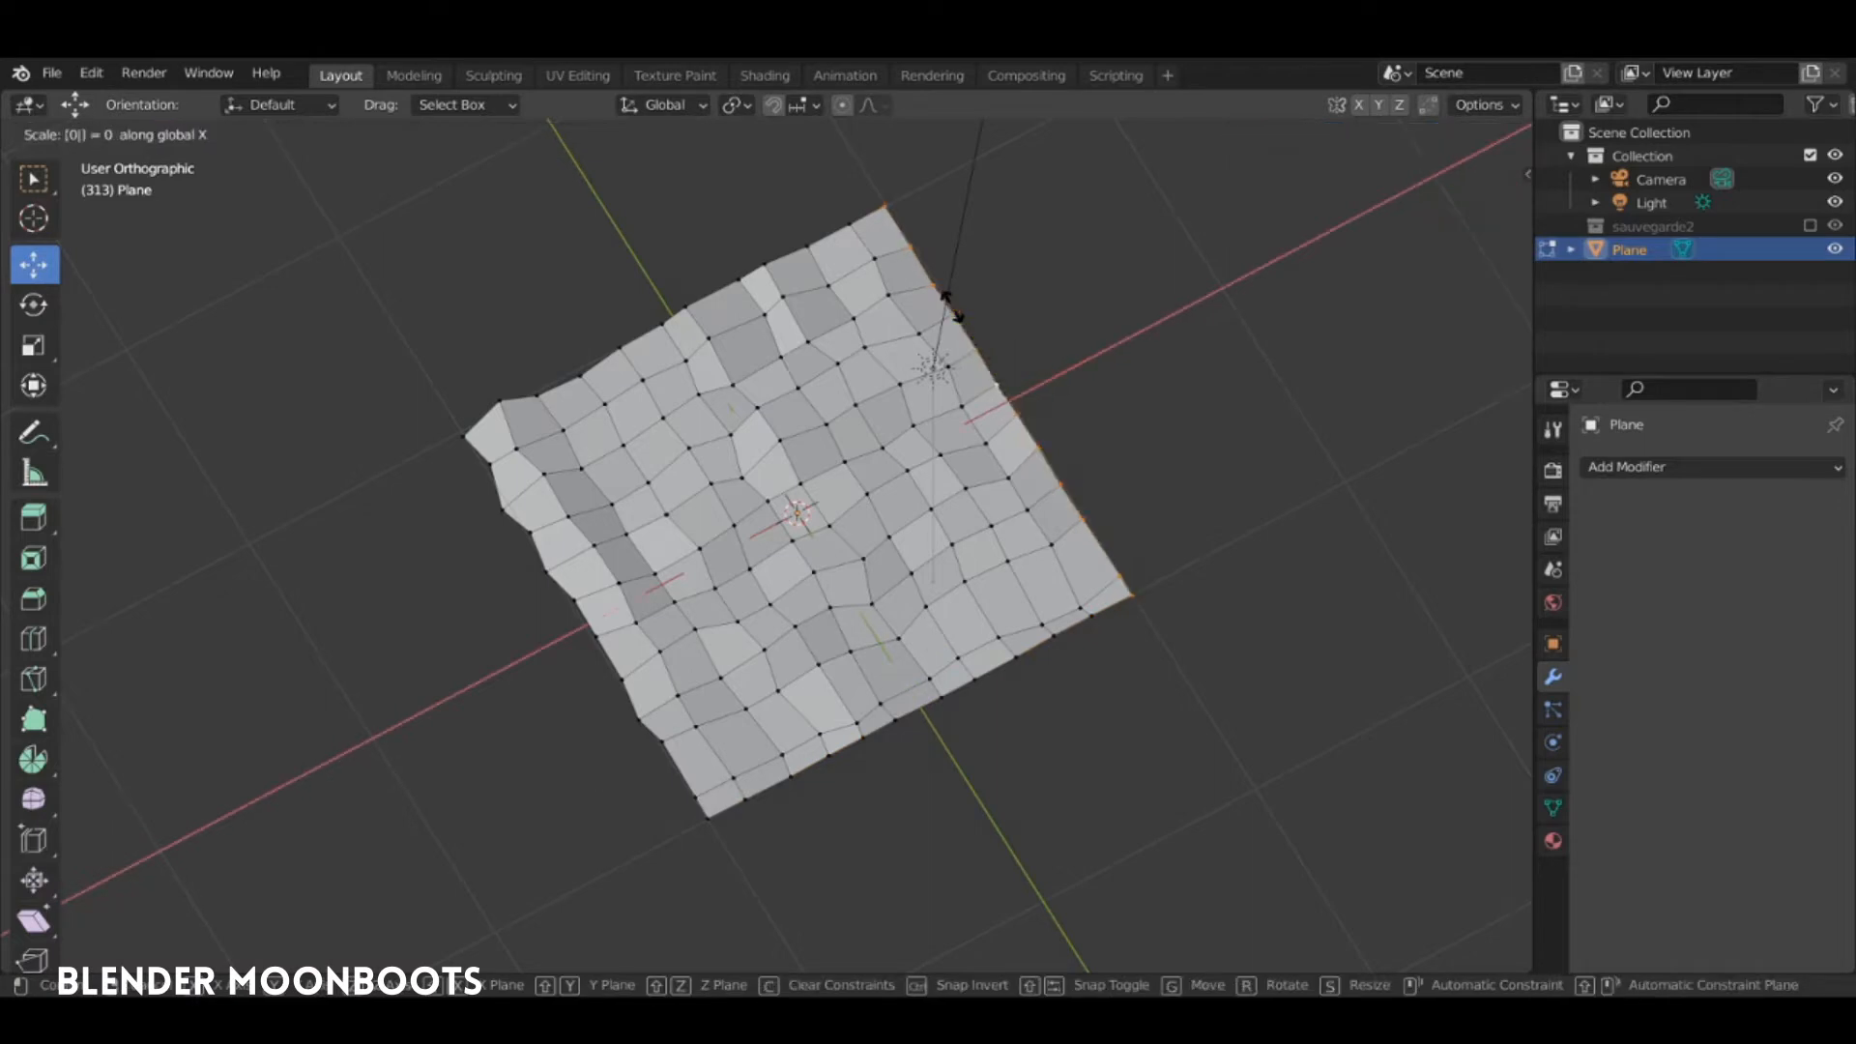
Straighten the plane's +X border along X and its +Y border along Y, scaling each to 0
key(Return)
alt+click(712, 288)
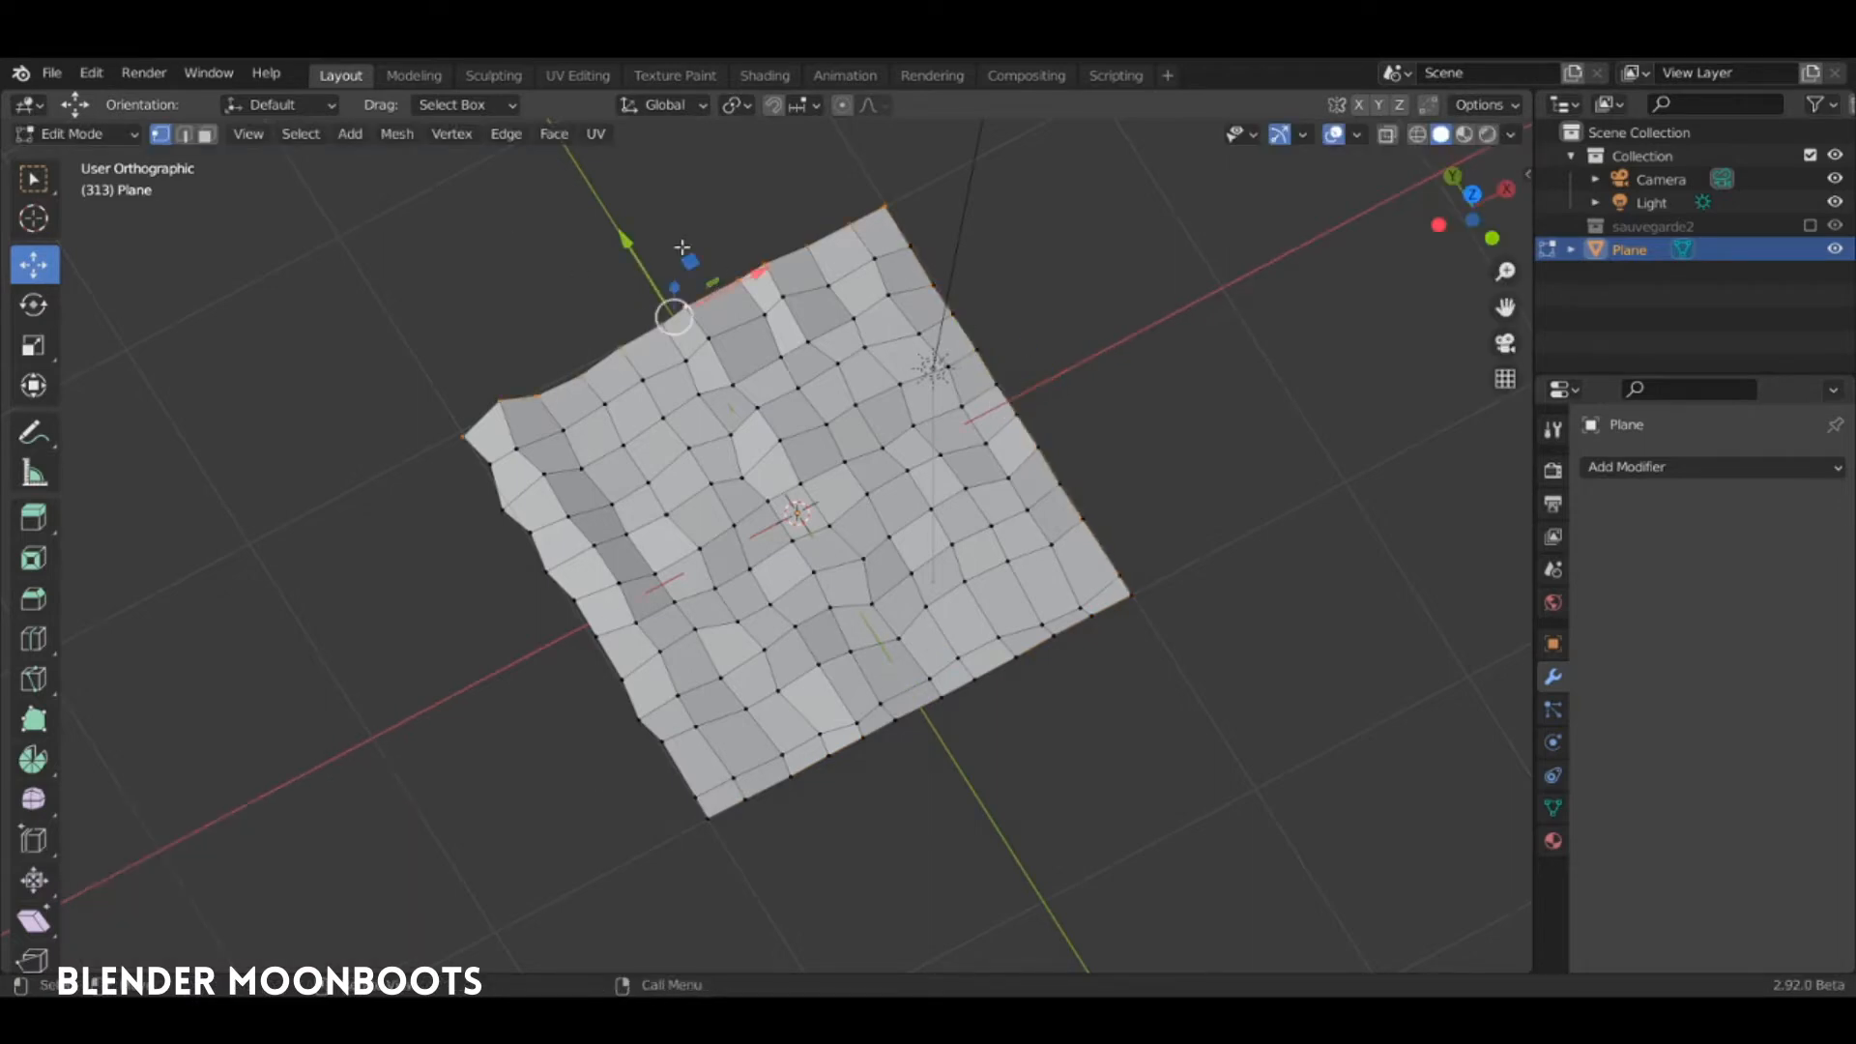
key(s)
key(y)
key(0)
key(Return)
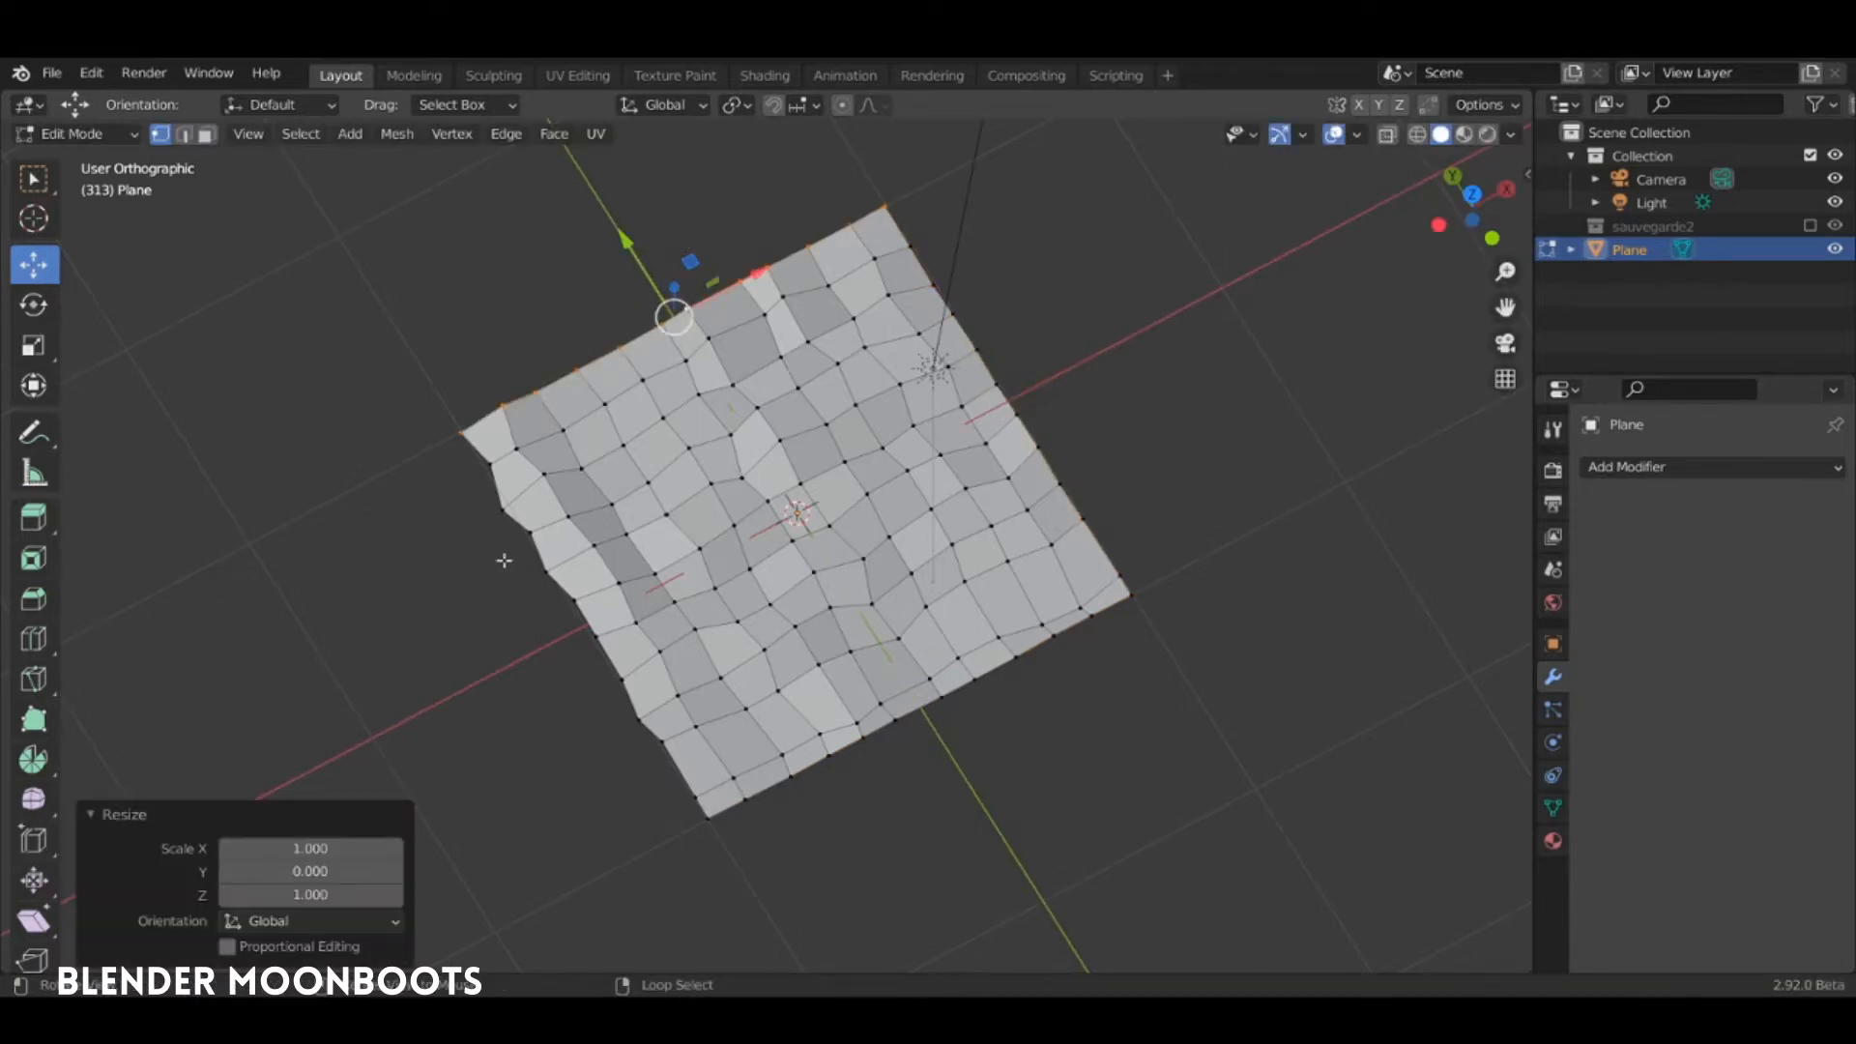
Straighten the plane's -X border loop by scaling it to 0 along X
alt+click(542, 551)
key(s)
key(x)
key(0)
key(Return)
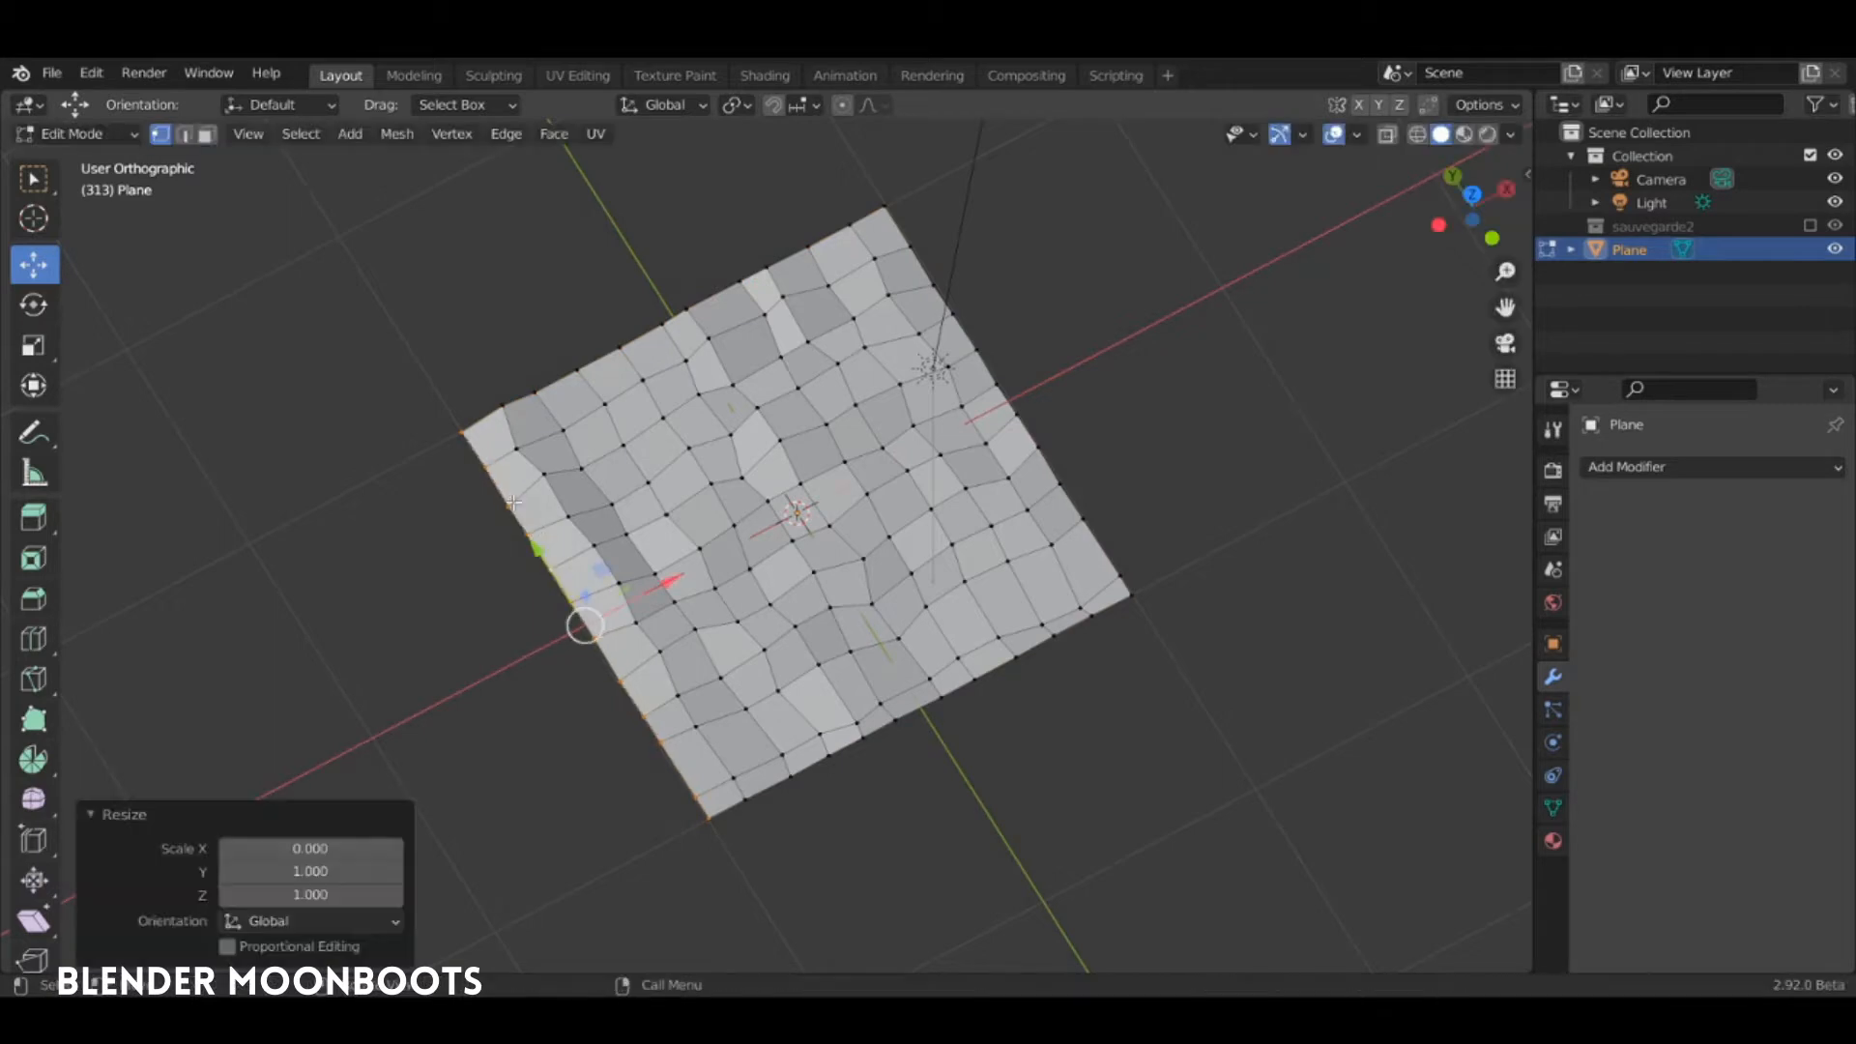
Select the plane's -Y border loop and move it about -0.06 m along Y
alt+click(924, 704)
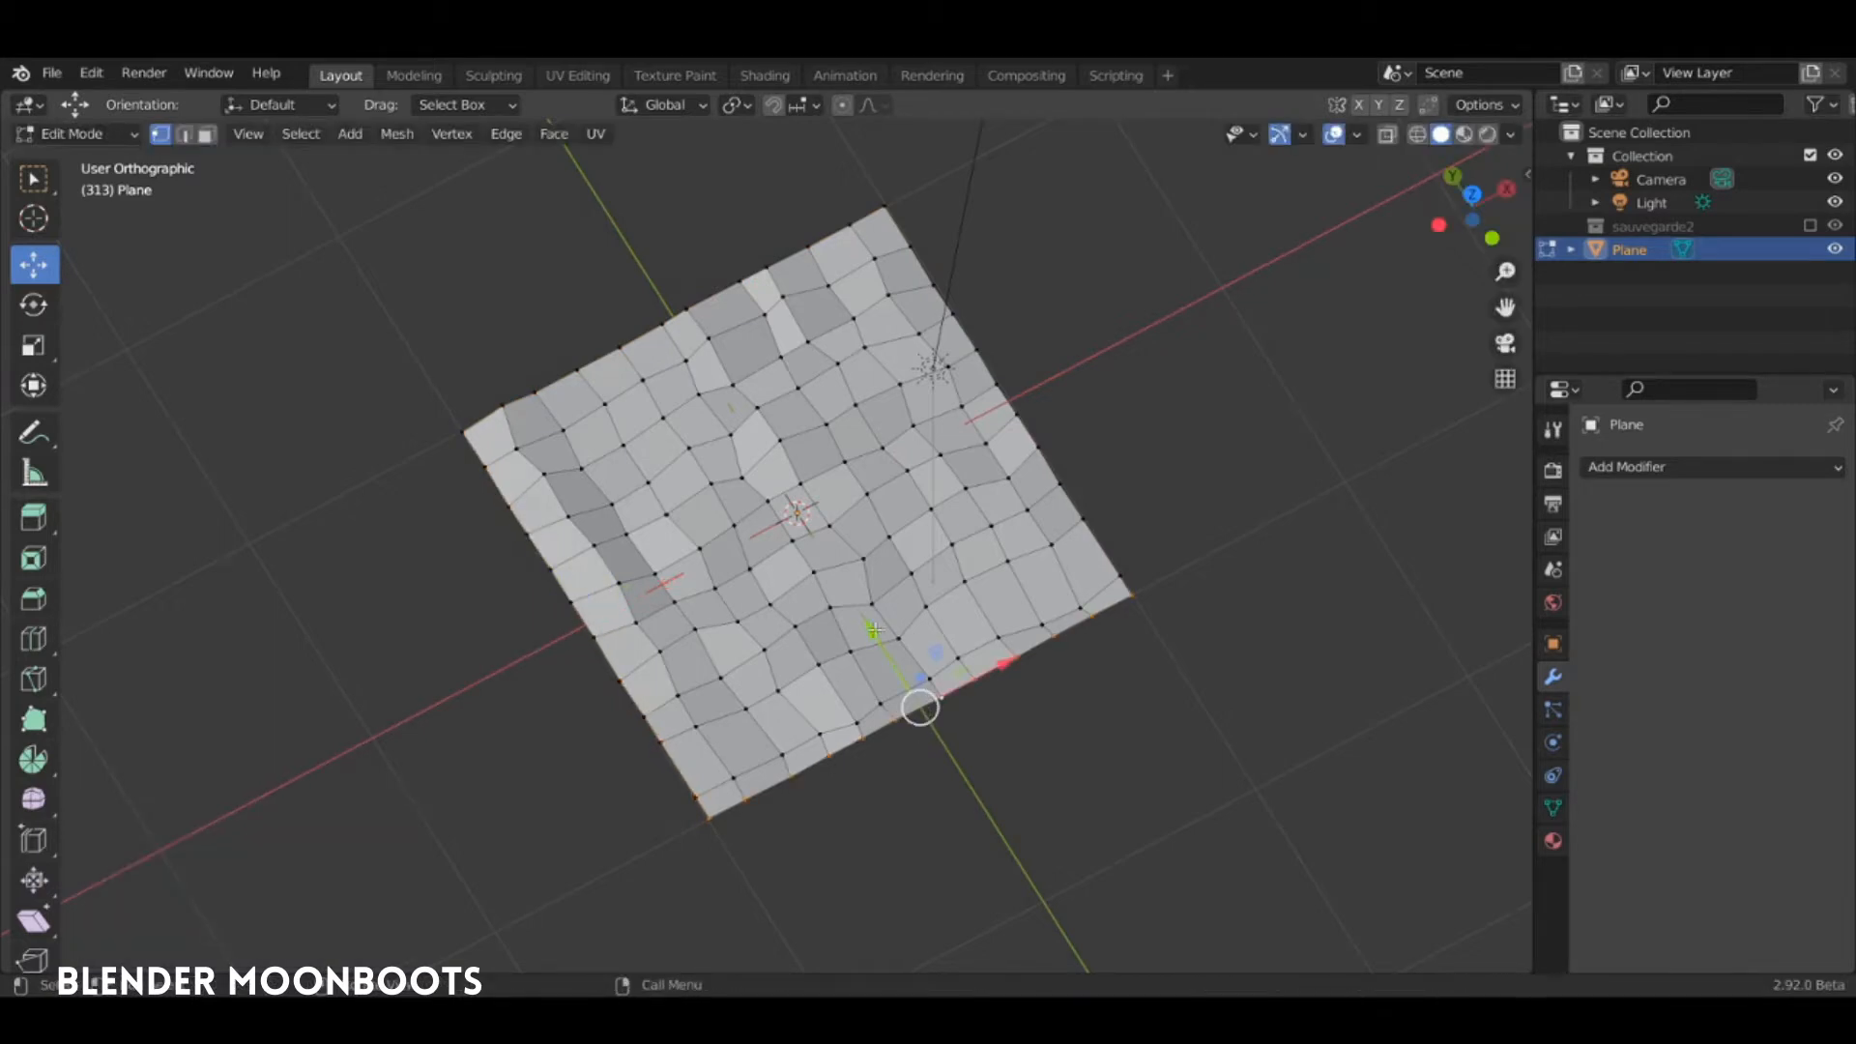
drag(874, 629, 888, 651)
middle_drag(934, 613, 894, 573)
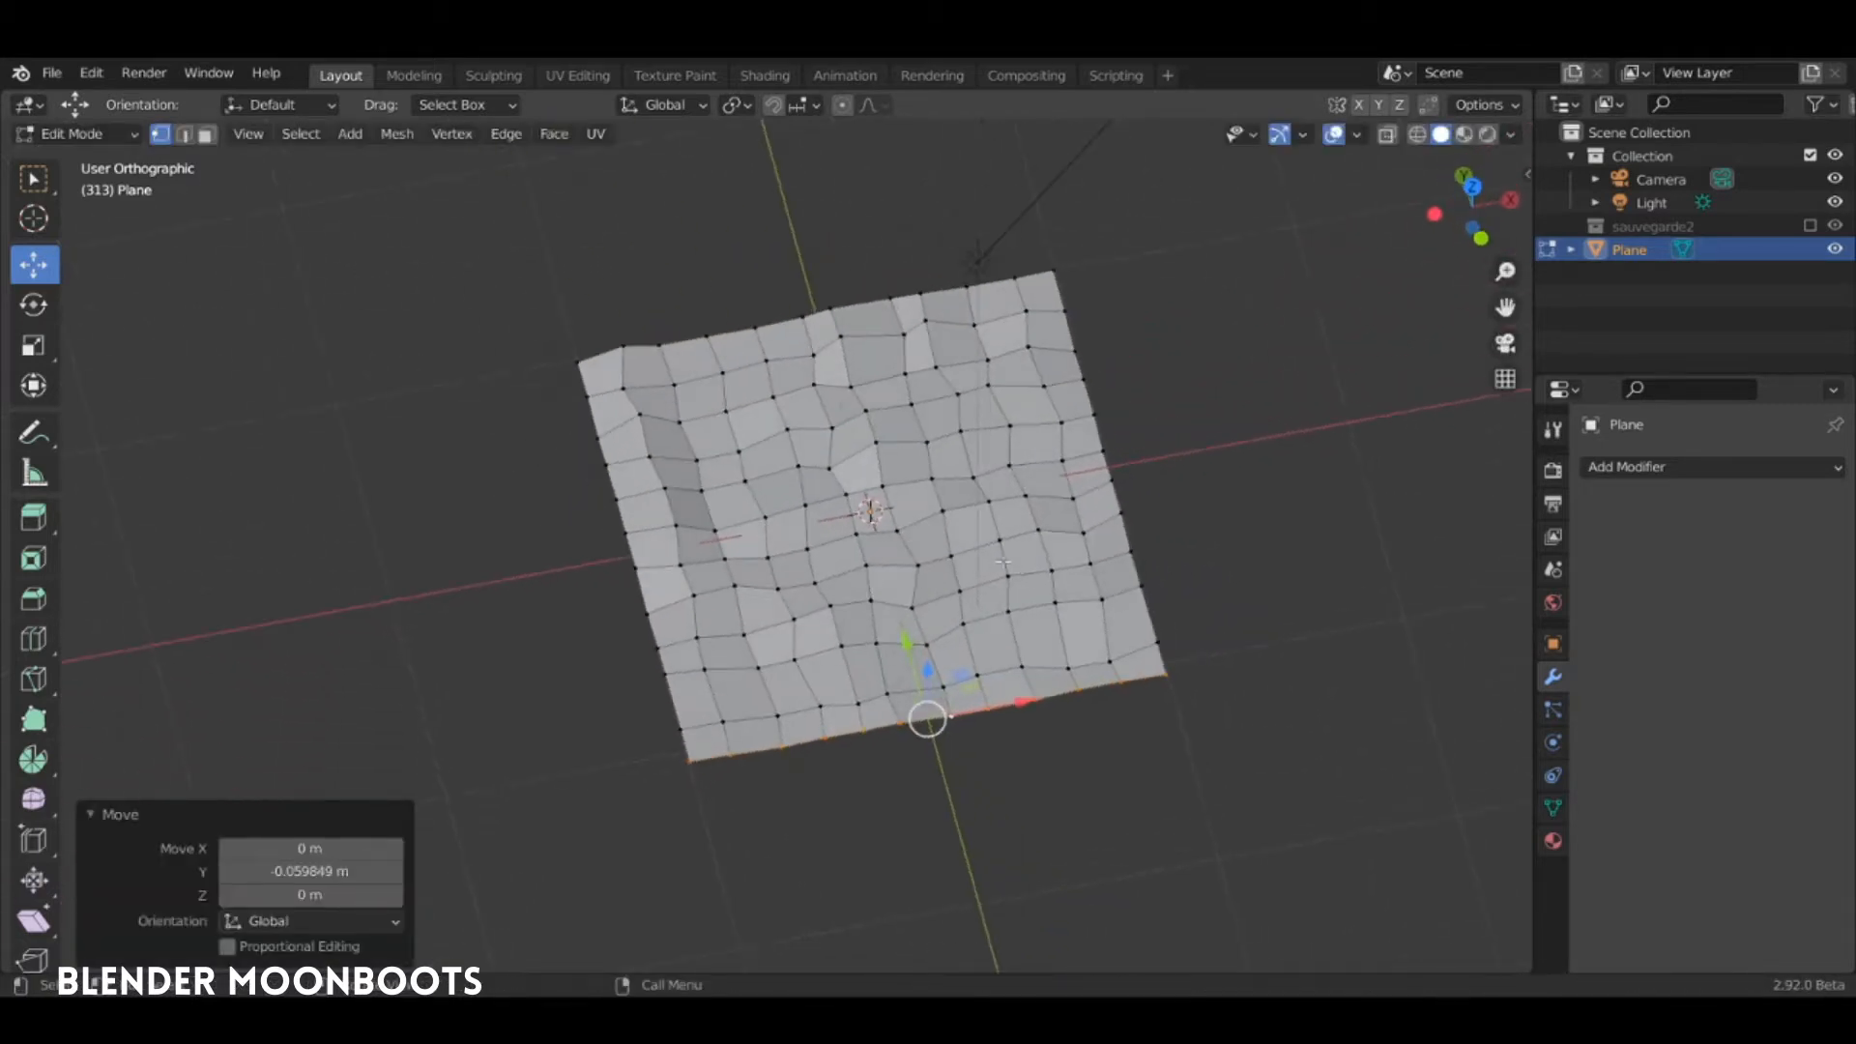
Select the vertex columns along the plane's +X side and raise them along Z with smooth proportional editing to form a hill
key(KP_7)
click(1195, 331)
key(b)
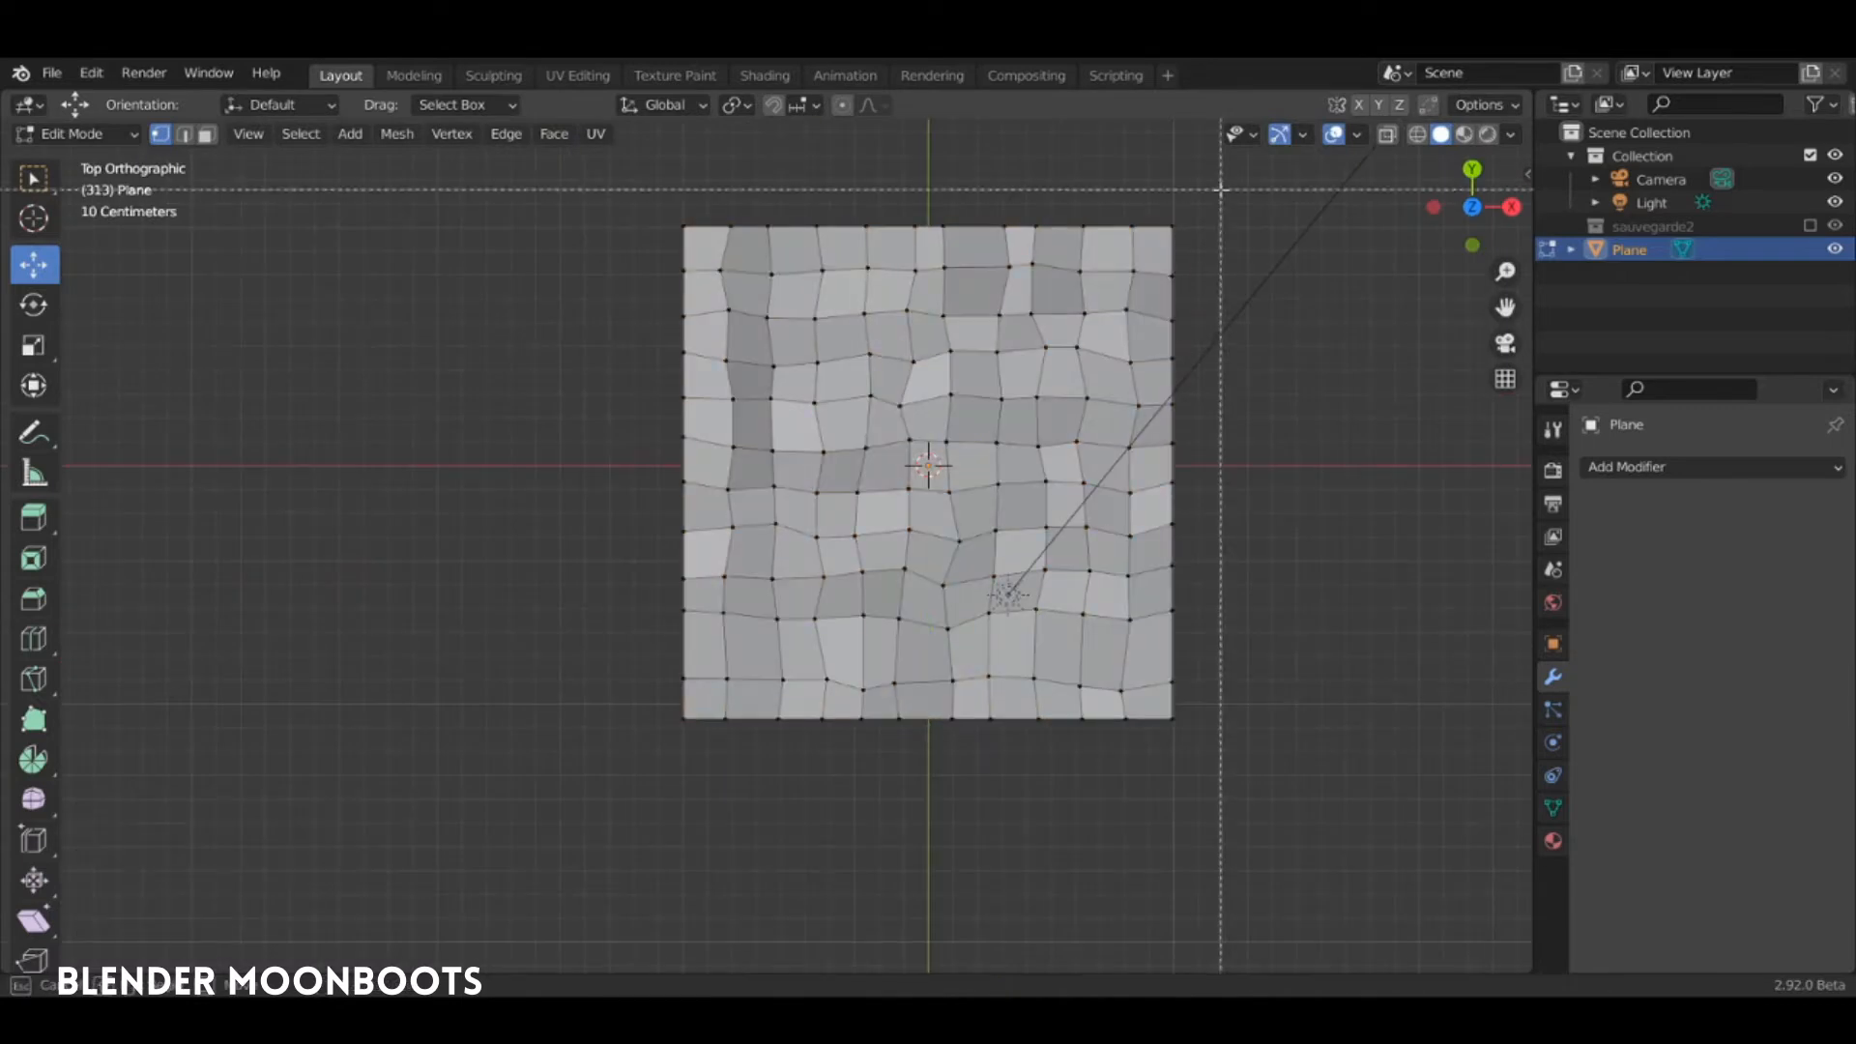
drag(1218, 187, 1071, 827)
middle_drag(1070, 827, 865, 147)
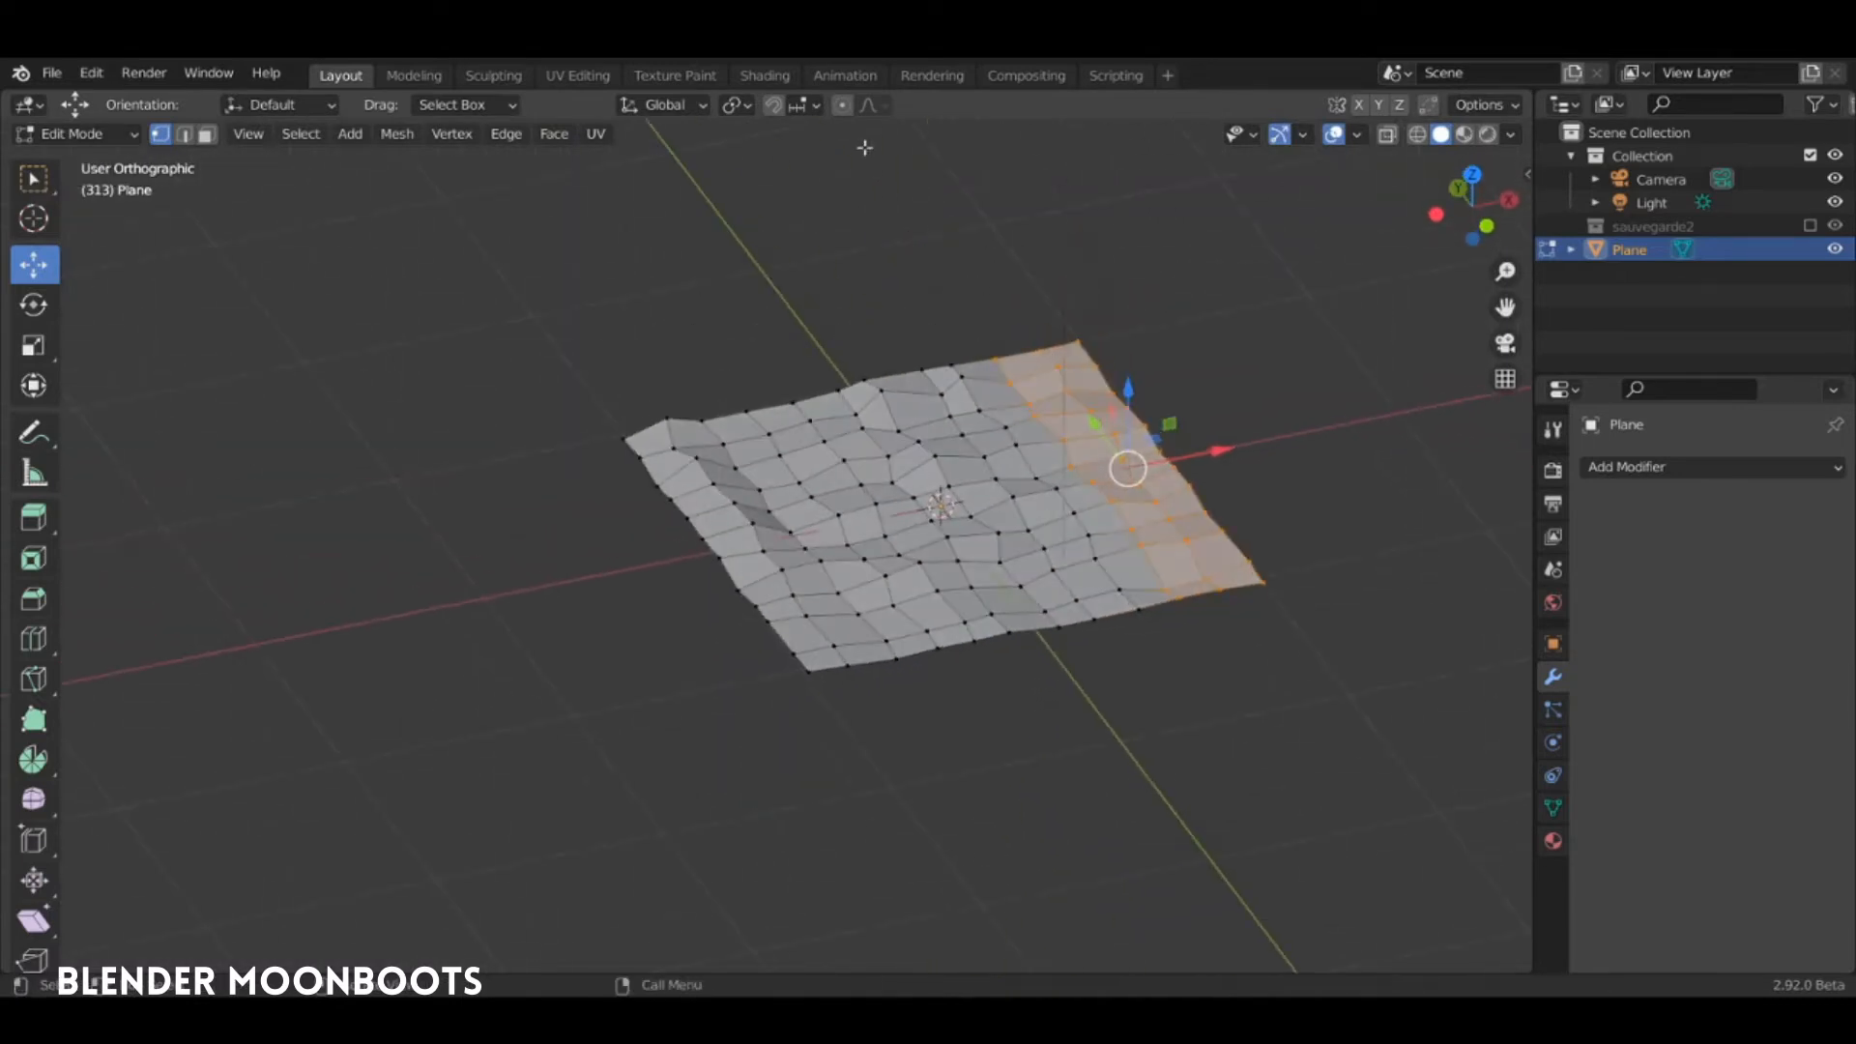
middle_drag(1047, 350, 1128, 383)
key(g)
key(z)
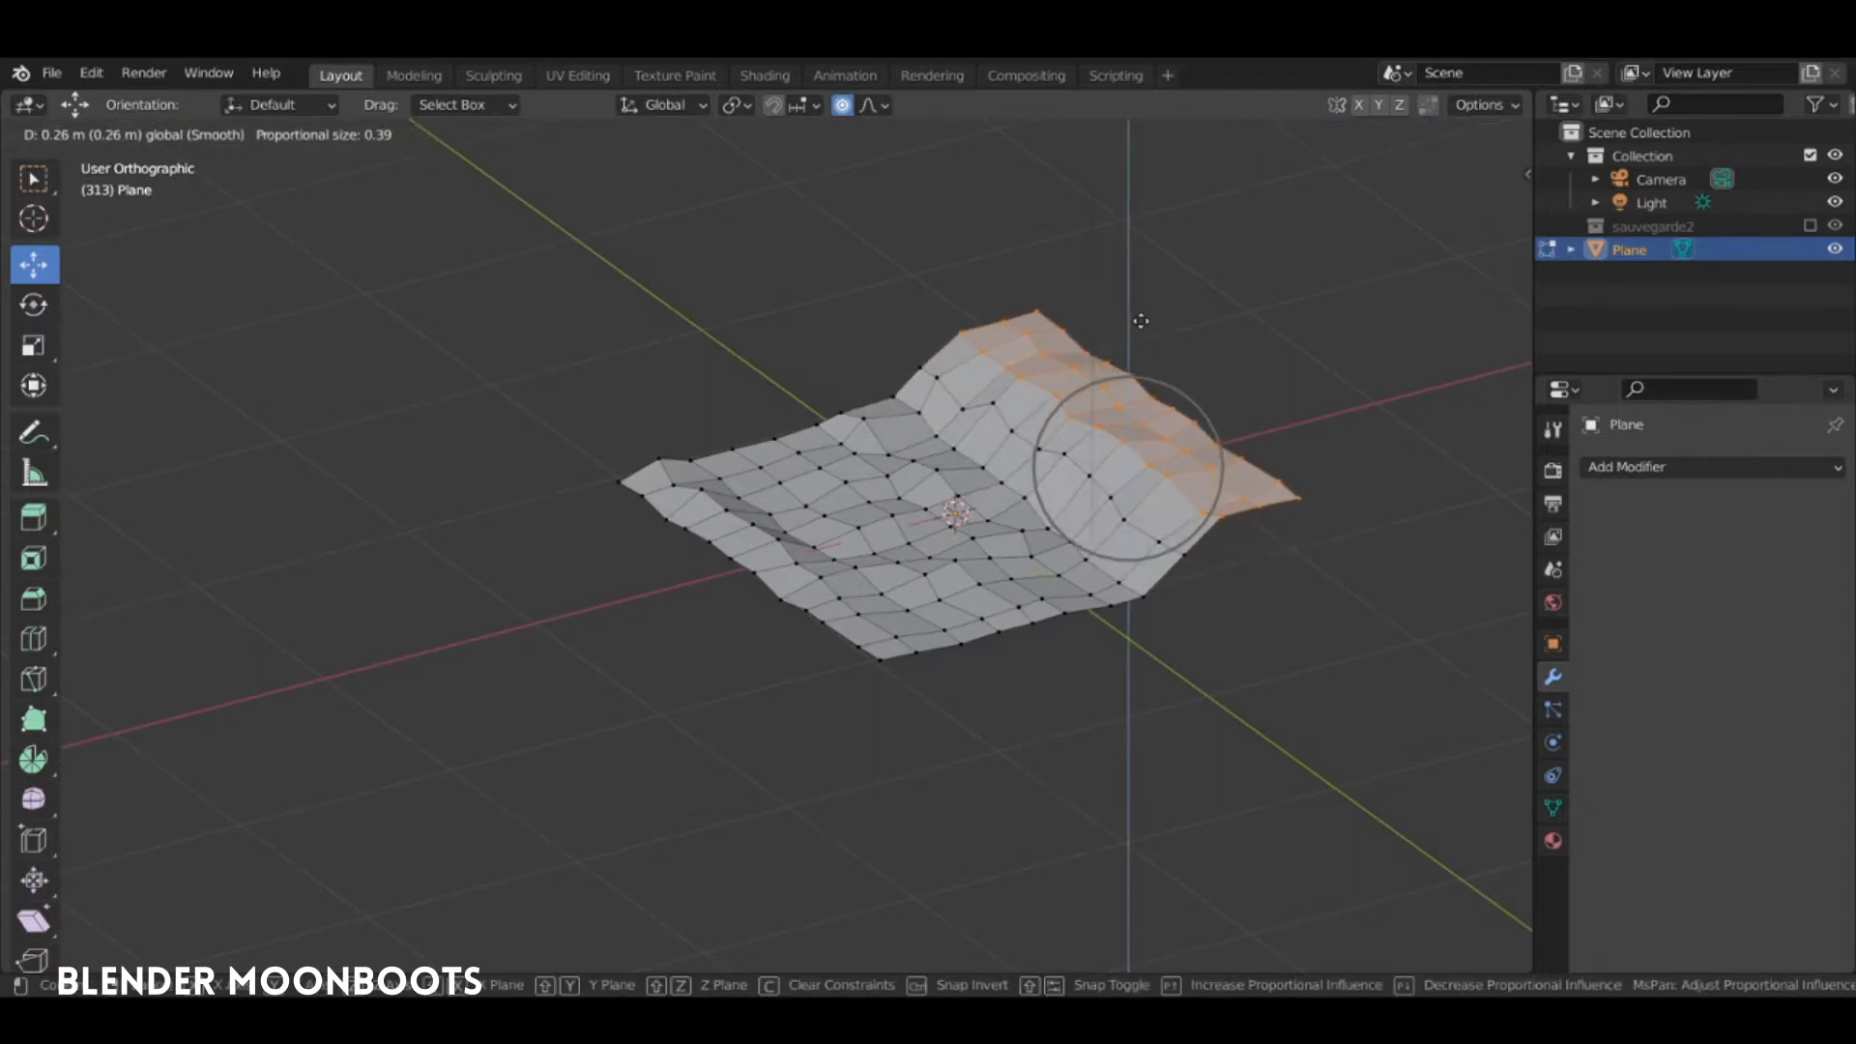
click(1129, 406)
Select the whole terrain mesh and extrude it about 0.7 m downward along Z
key(a)
middle_drag(1153, 478, 937, 375)
key(e)
key(z)
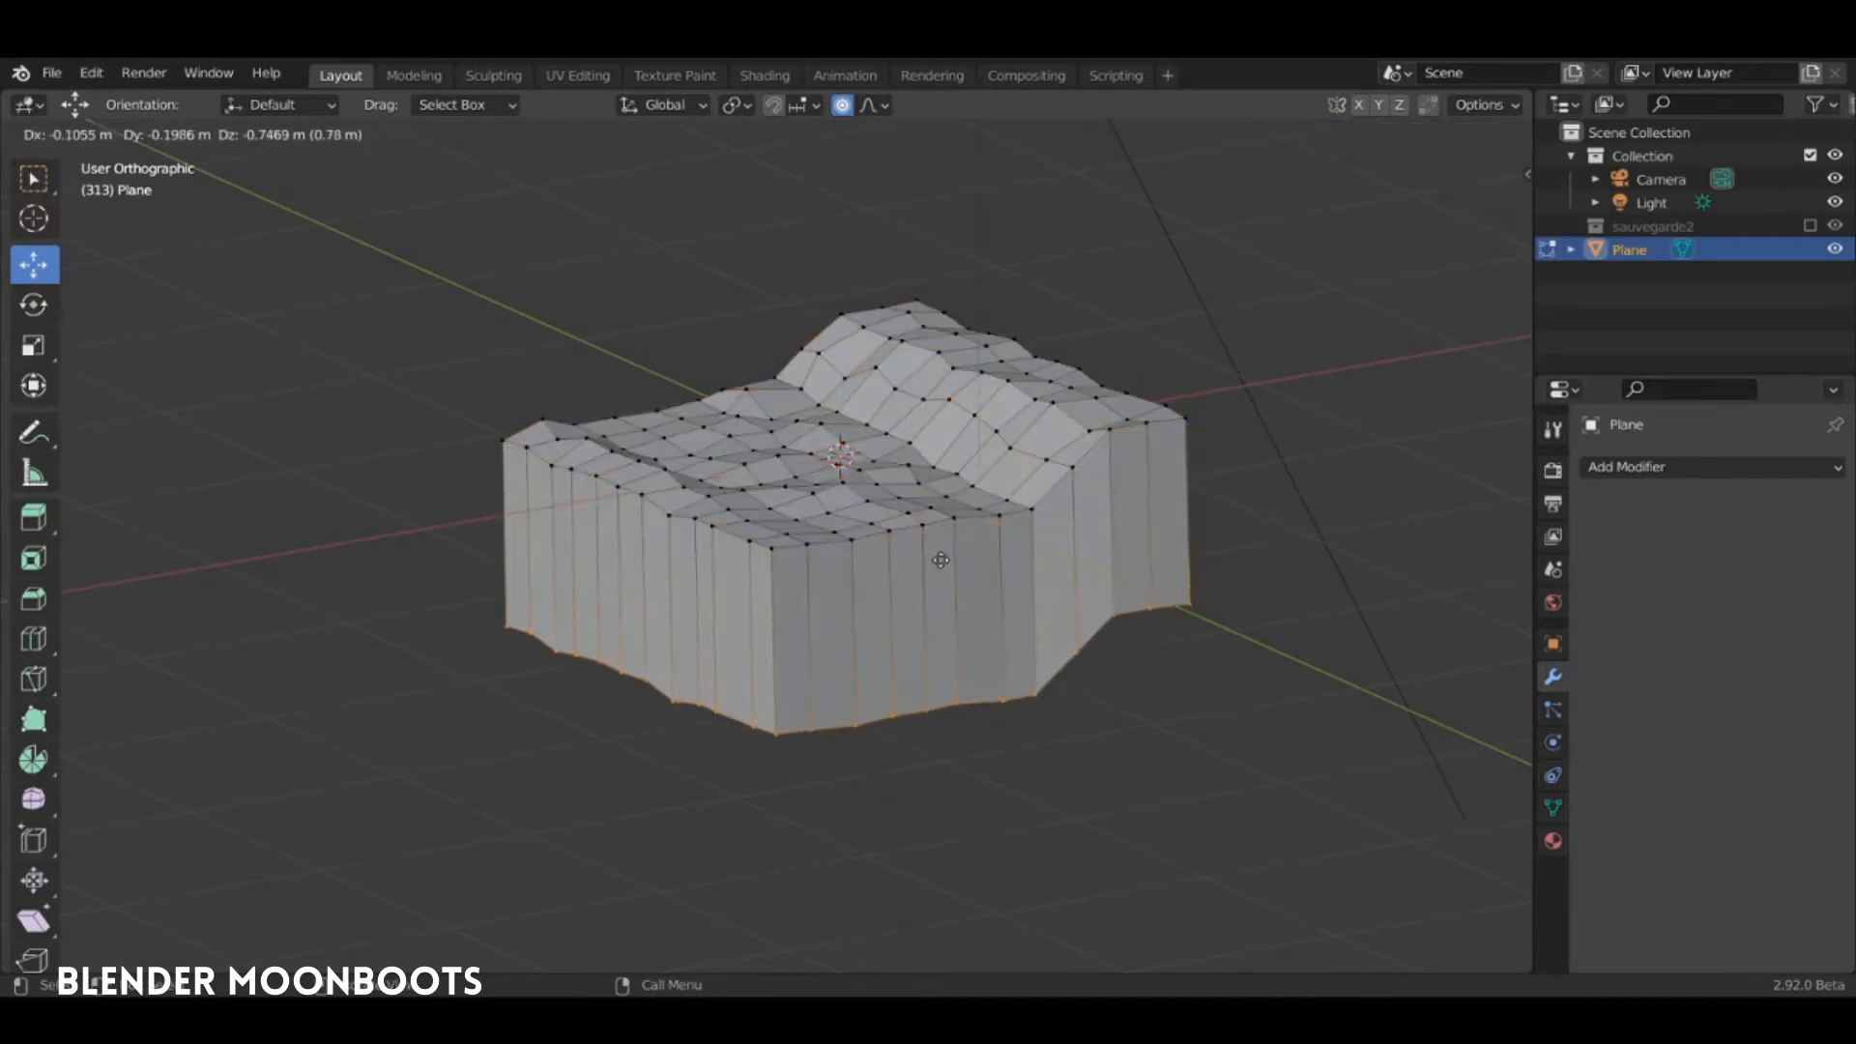
click(998, 578)
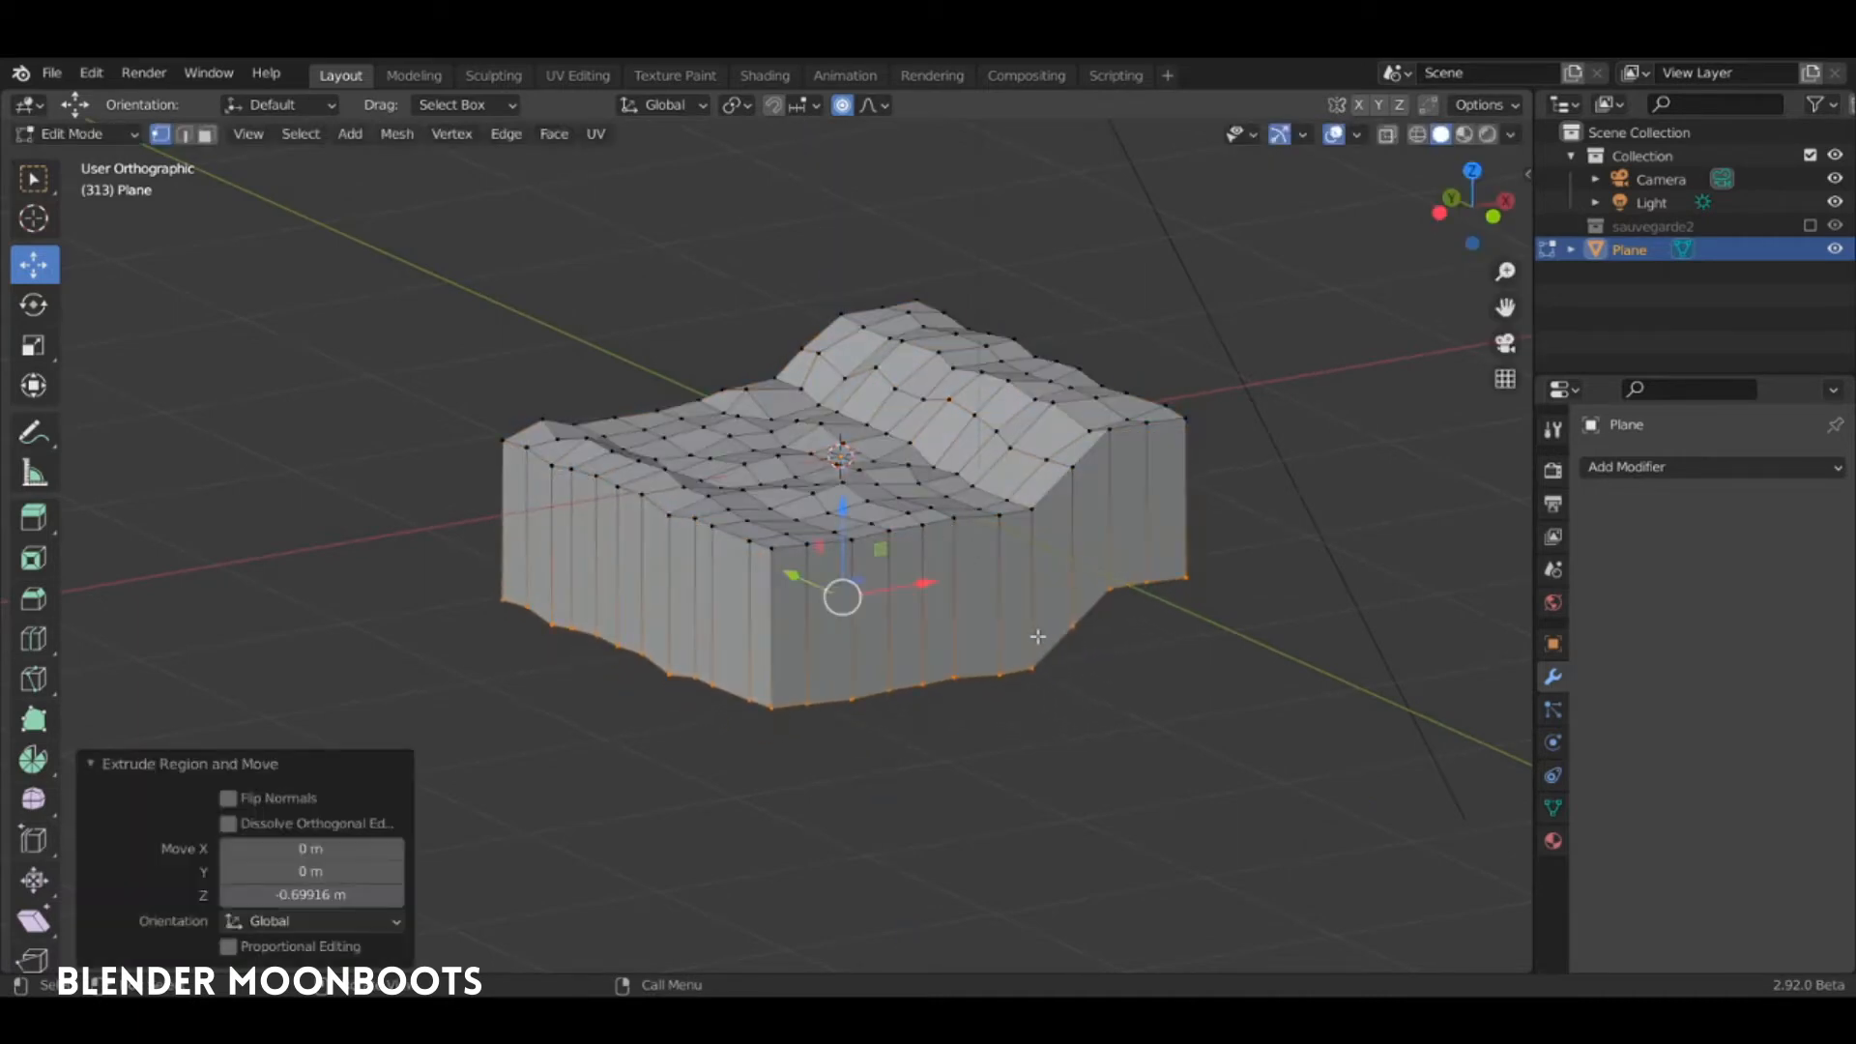
Flatten the extruded underside by scaling it to 0 along Z
key(s)
key(z)
key(0)
key(Return)
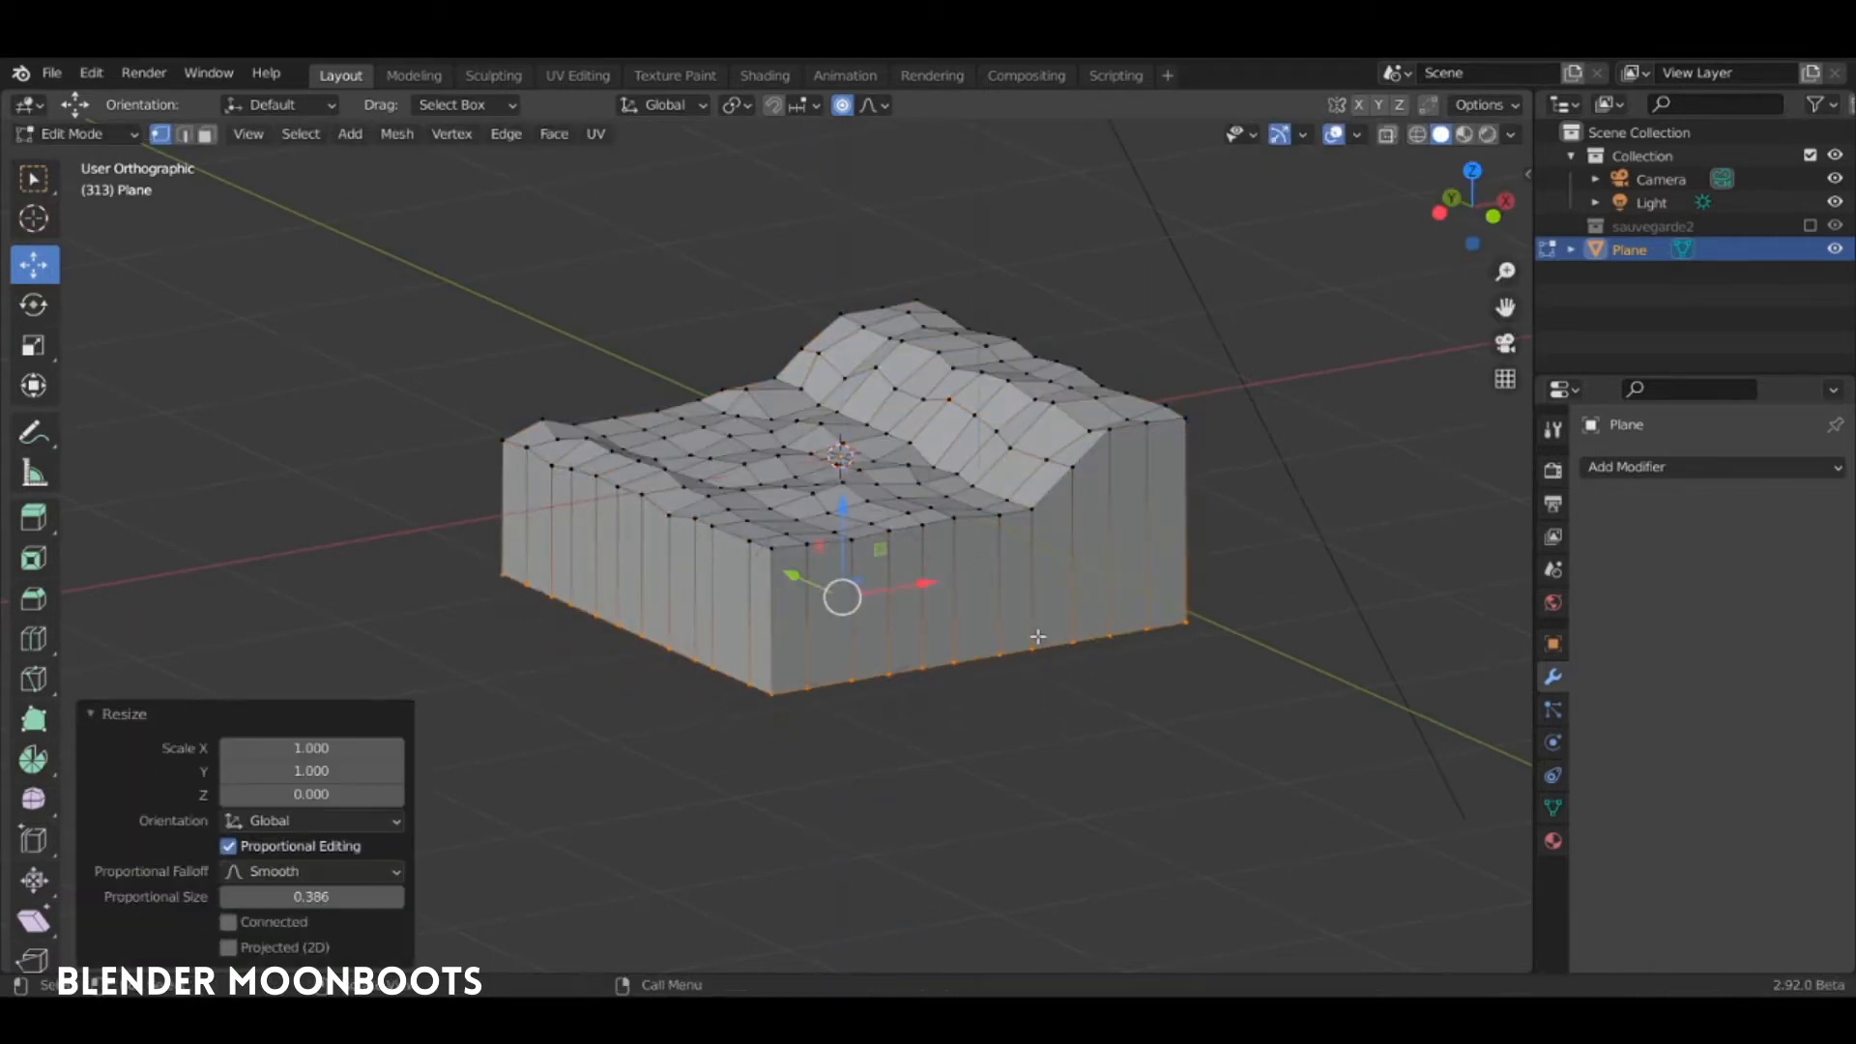
Delete the flat bottom faces of the terrain block
middle_drag(1028, 634, 923, 432)
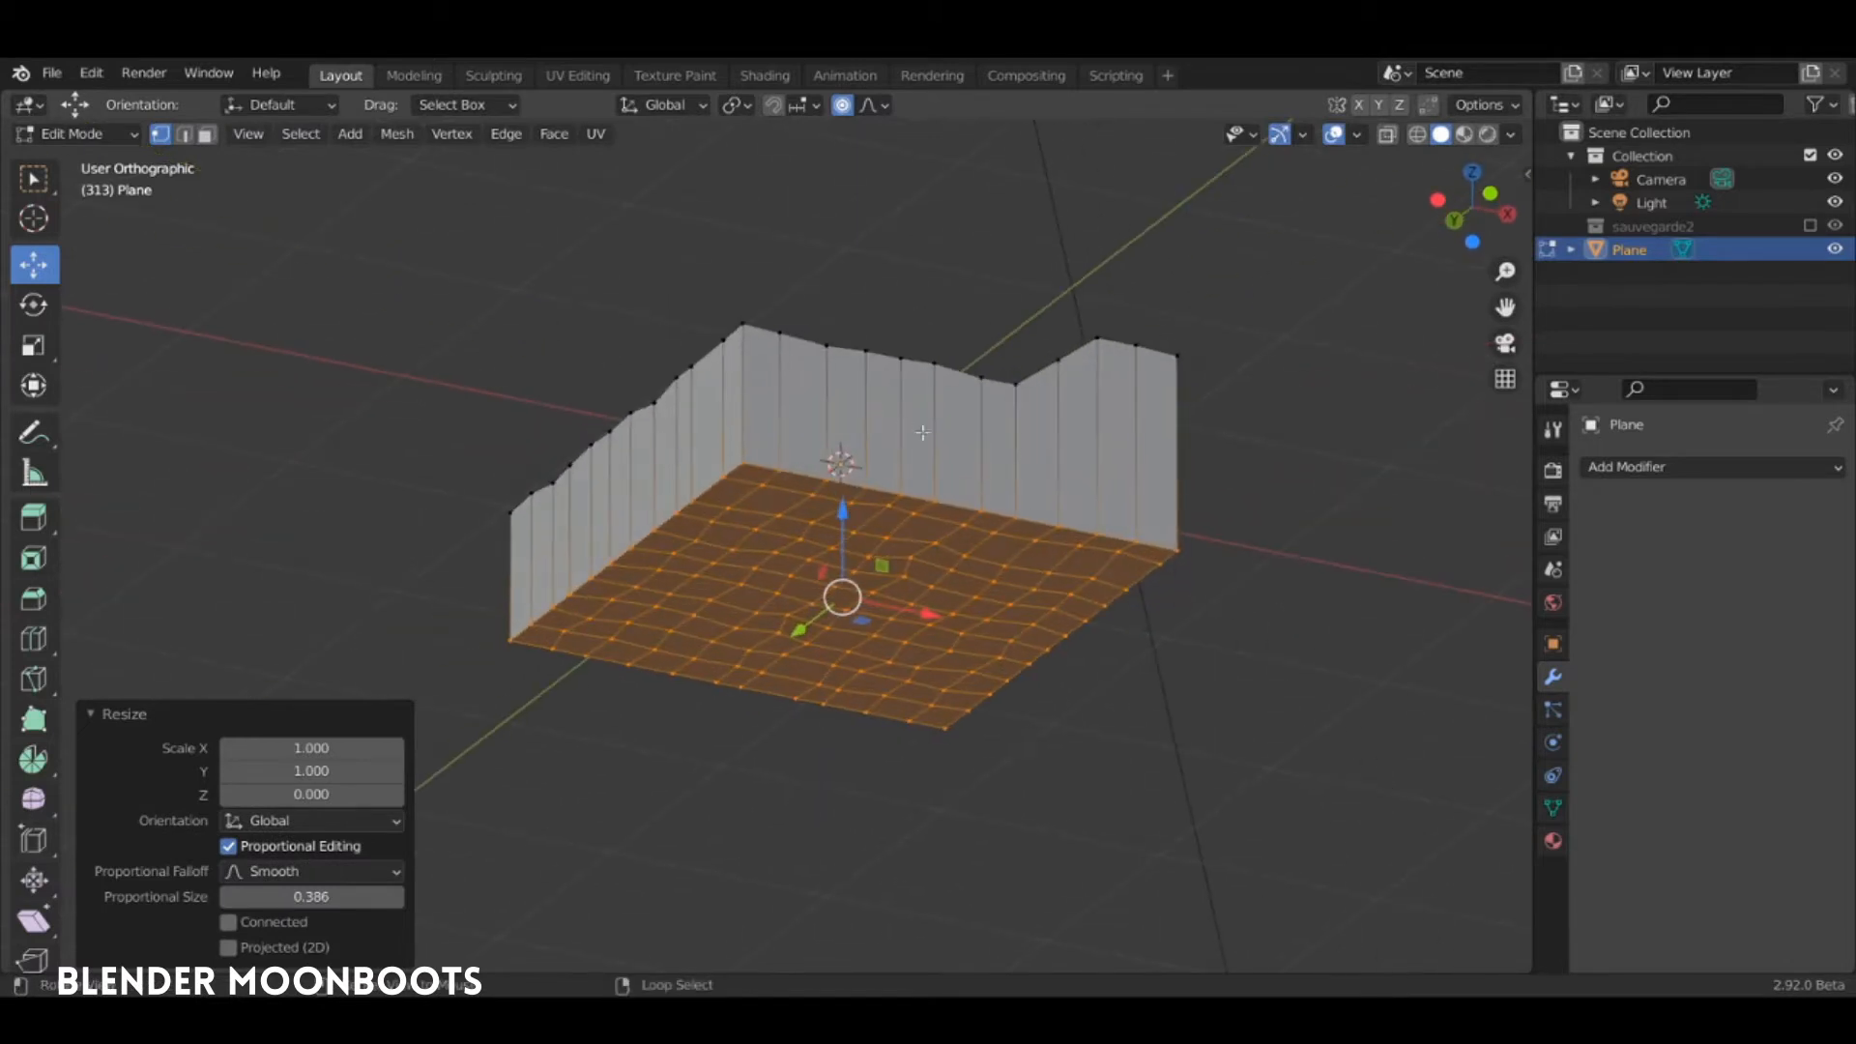
key(x)
click(943, 533)
middle_drag(943, 532, 980, 661)
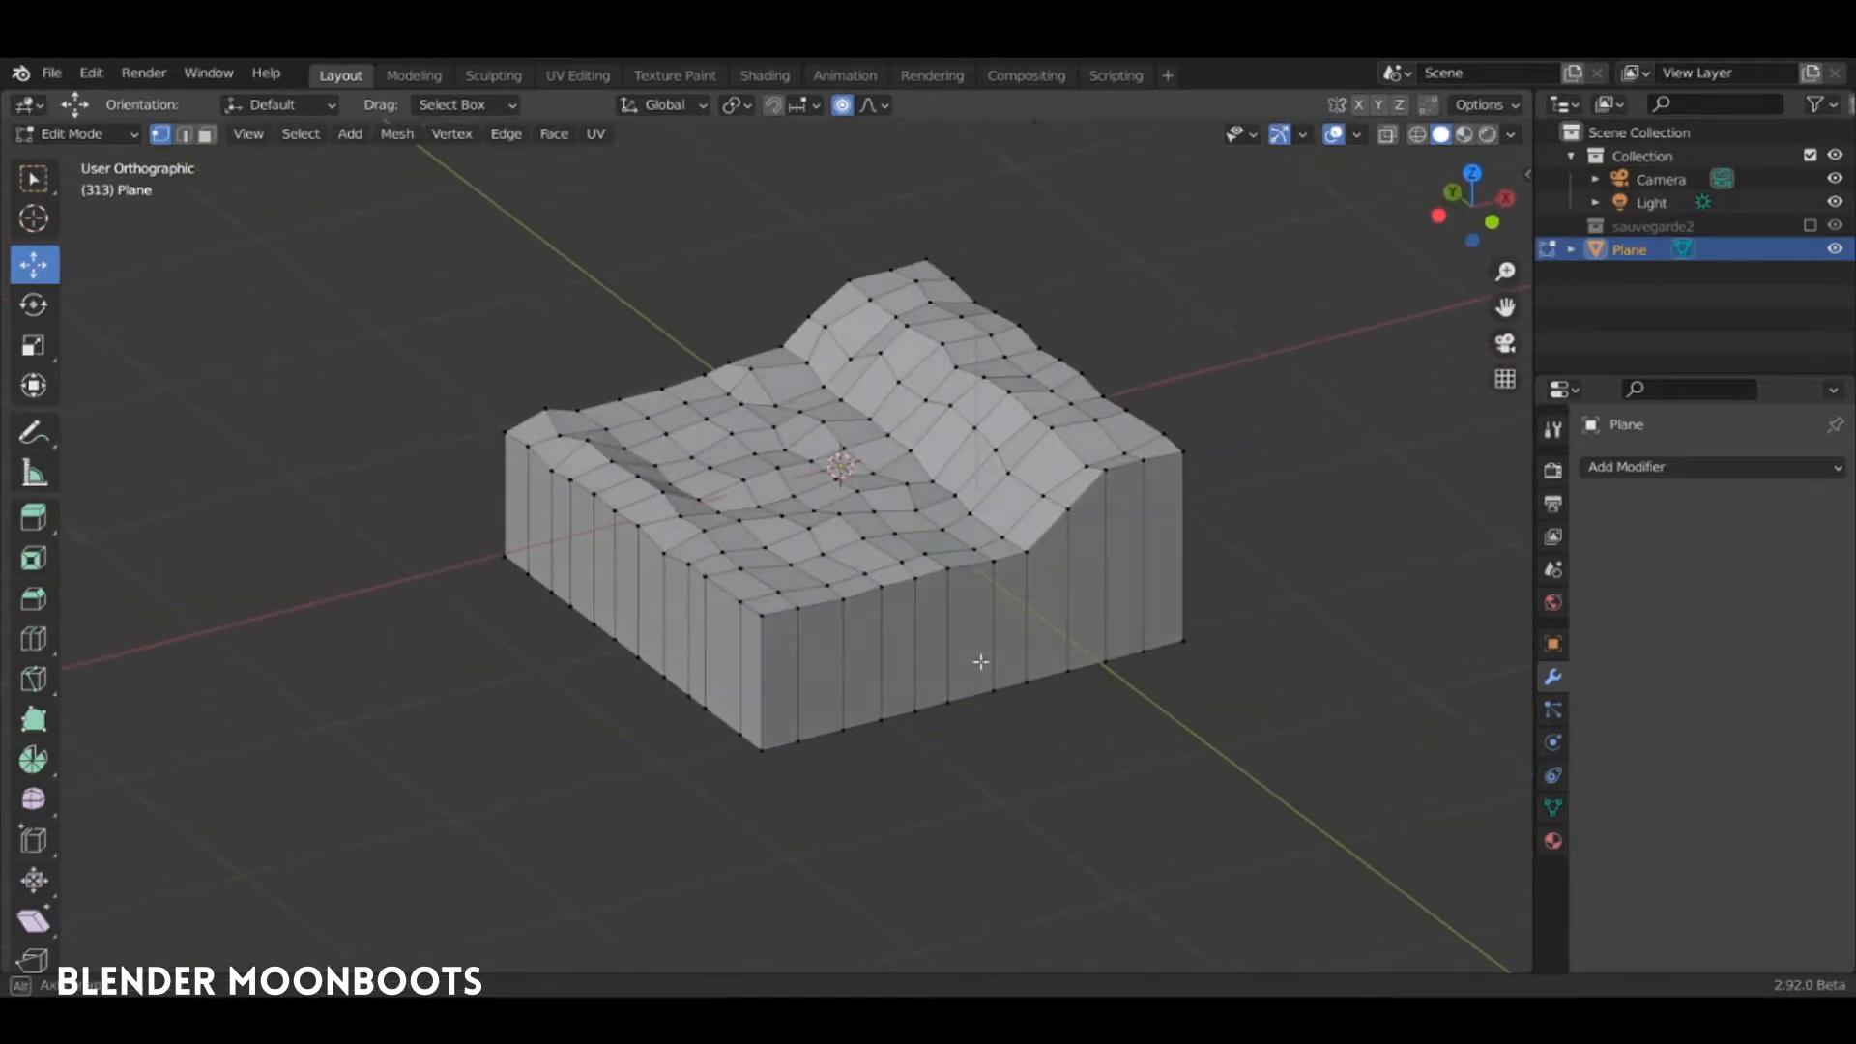
Add a Subdivision Surface modifier with viewport level 2 to the terrain block and shade it smooth
key(Tab)
click(1624, 467)
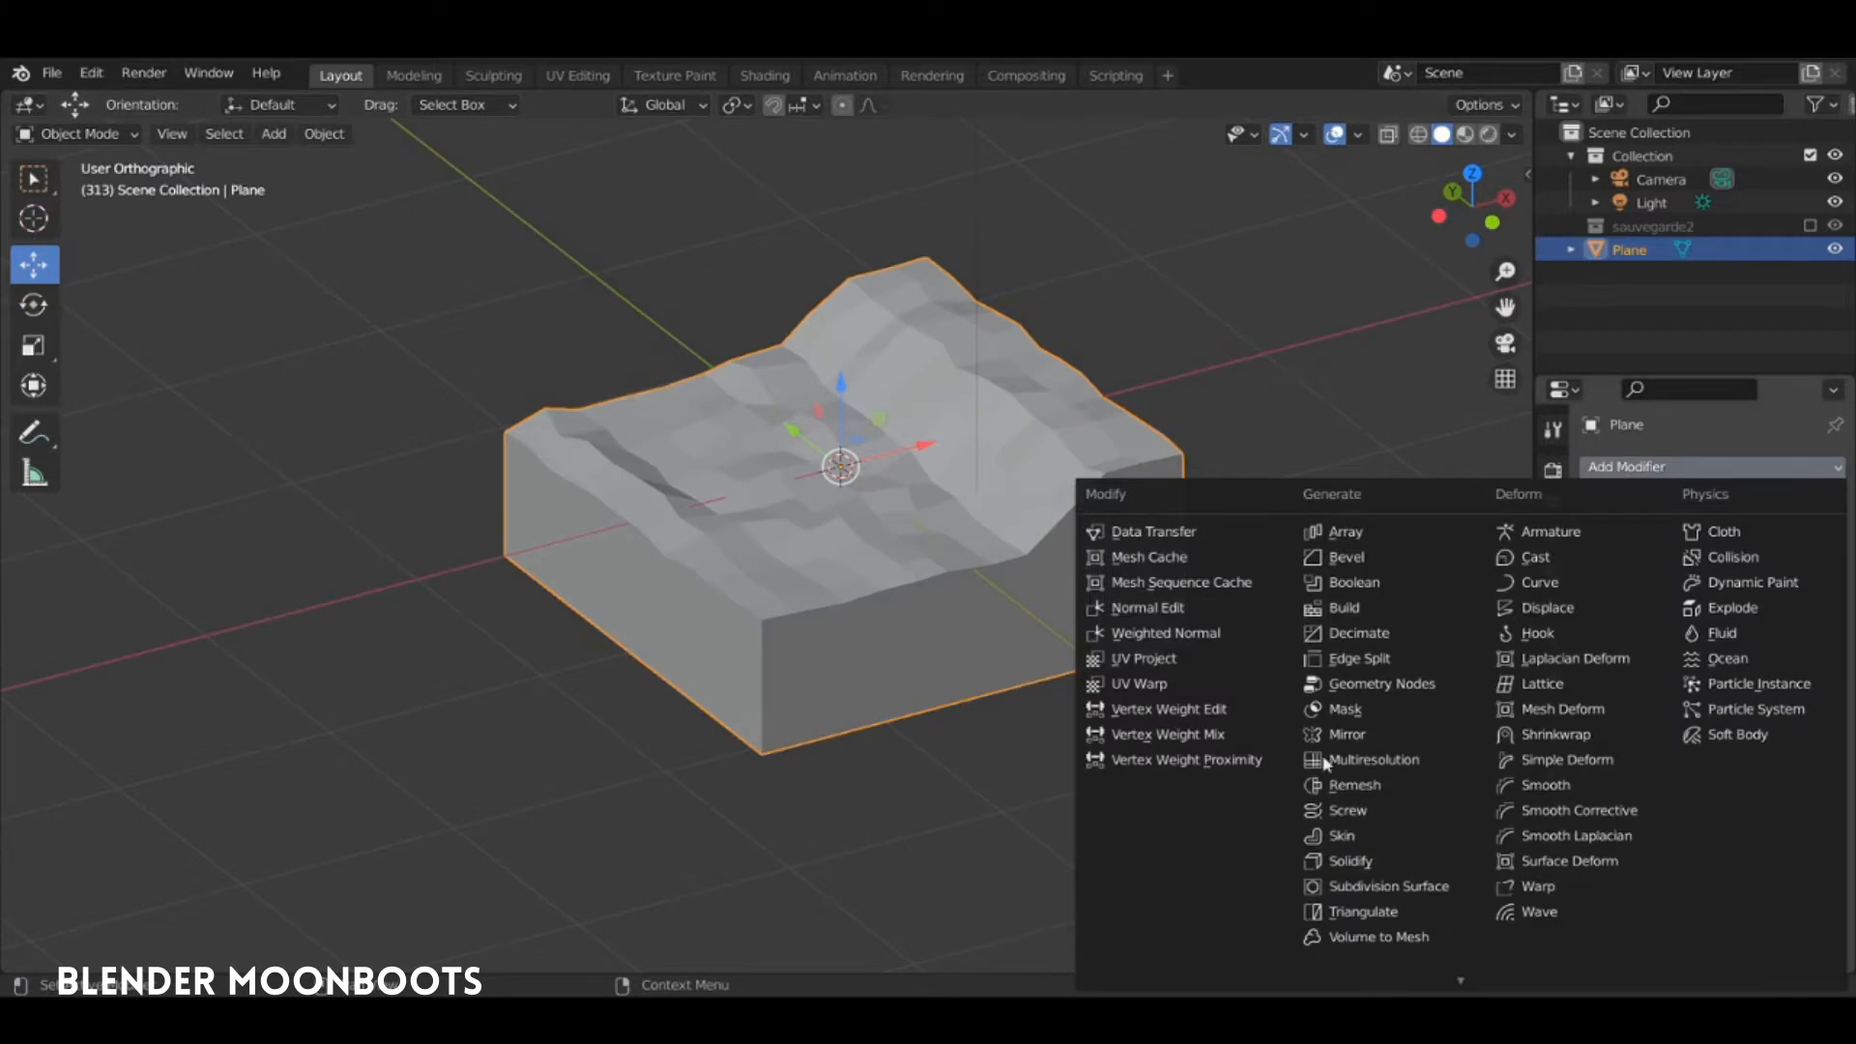
click(1373, 886)
click(1806, 573)
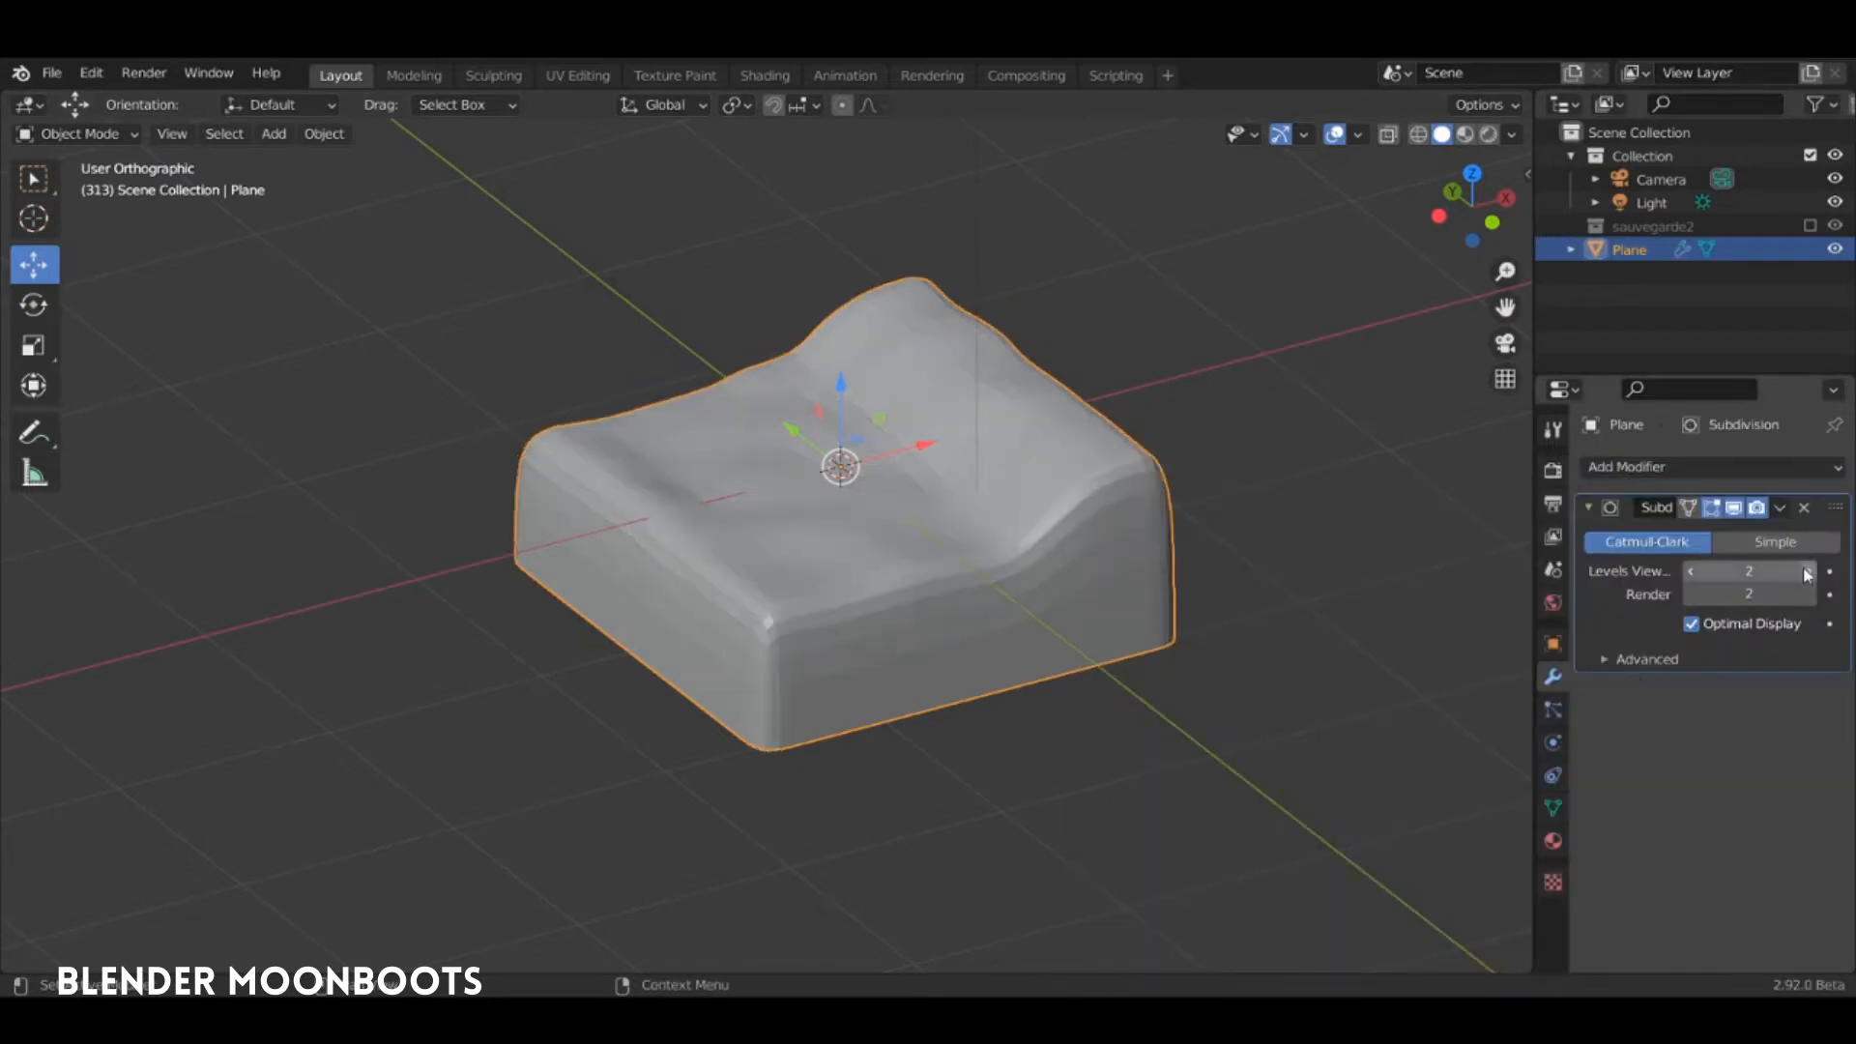
right_click(934, 577)
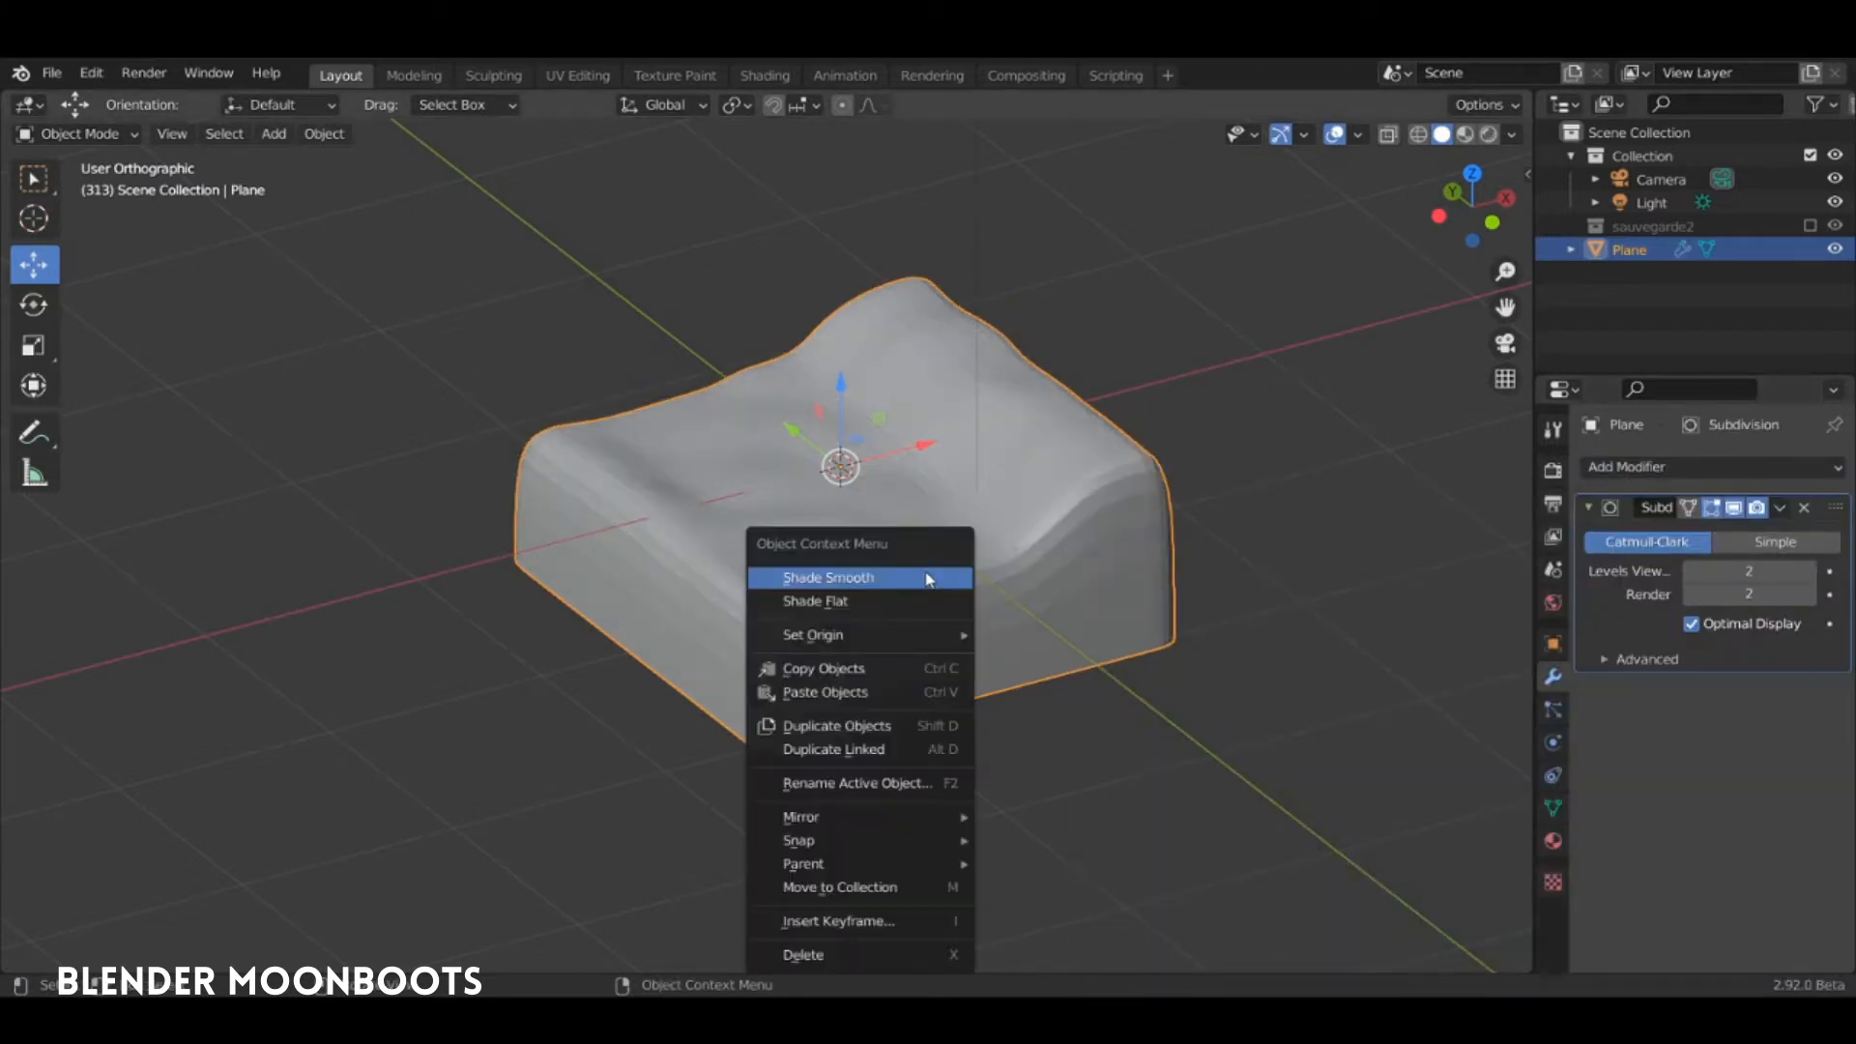
click(934, 577)
Add a loop cut around the terrain block's sides, slid about 0.76 toward the upper edge to sharpen it
key(Tab)
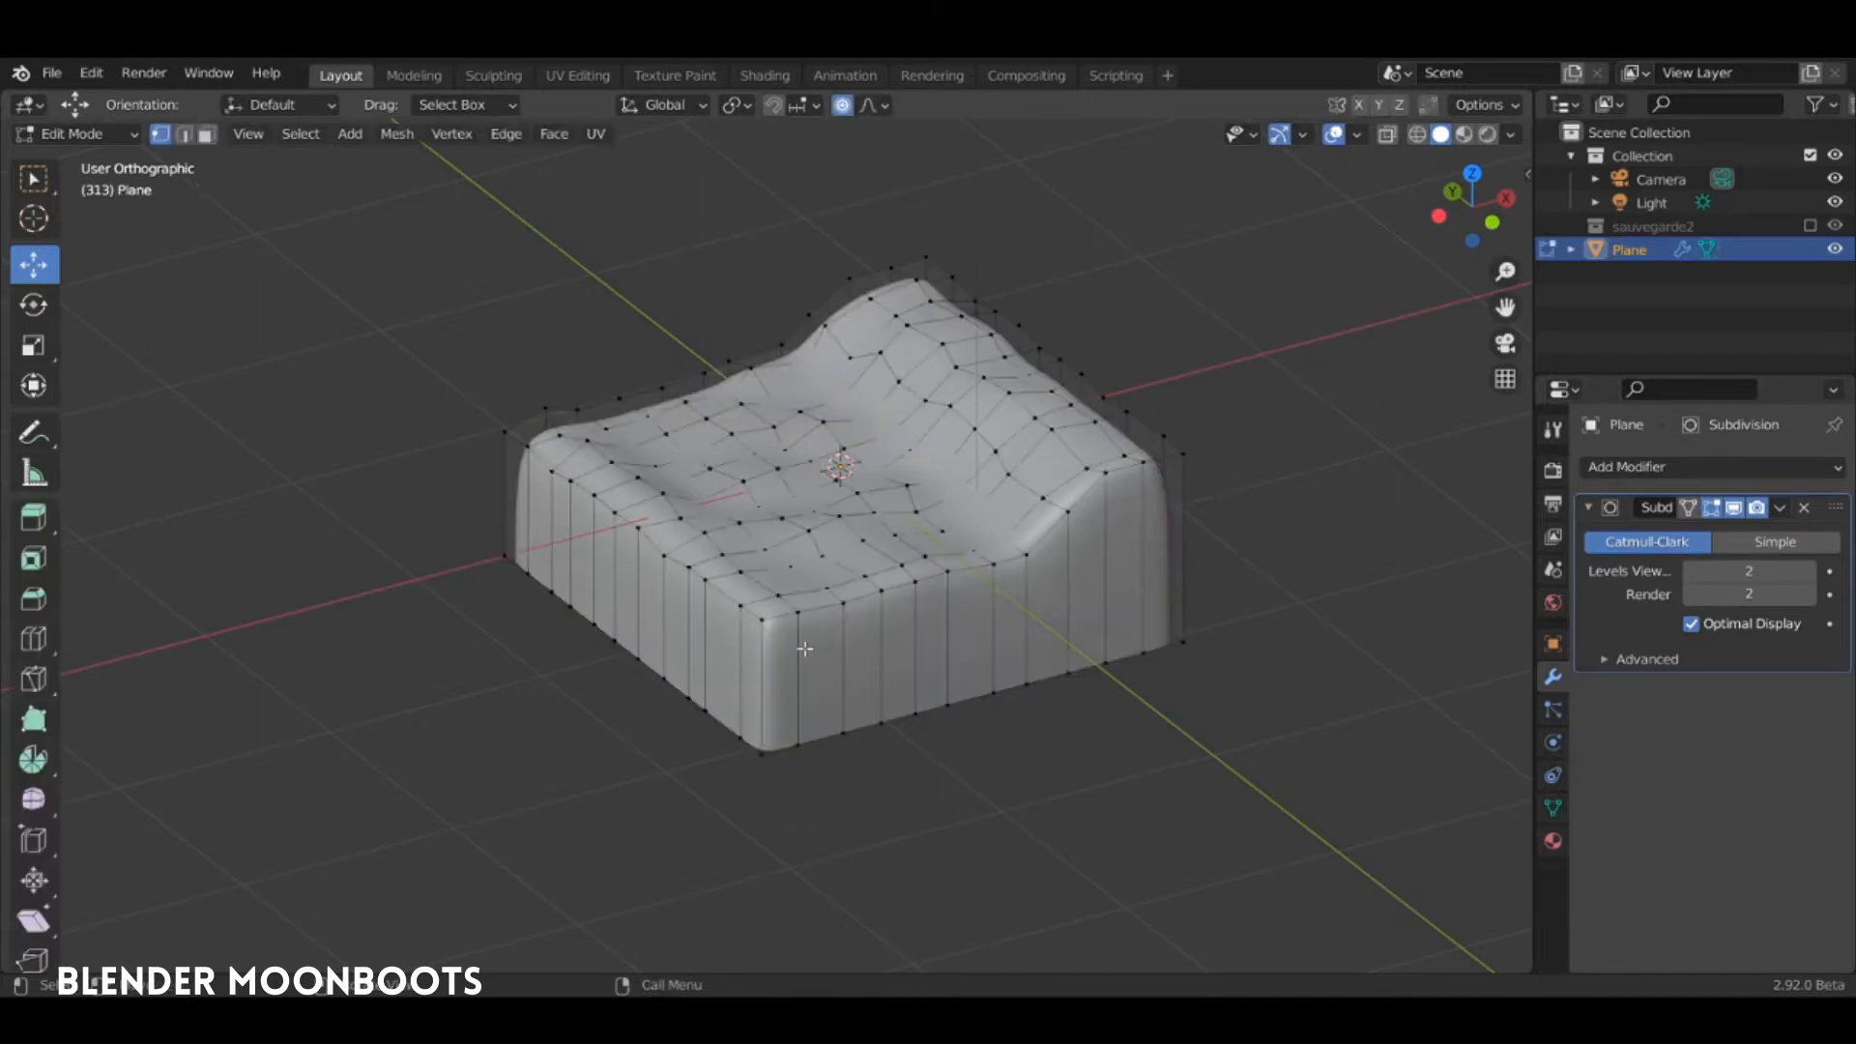
key(ctrl+r)
click(779, 692)
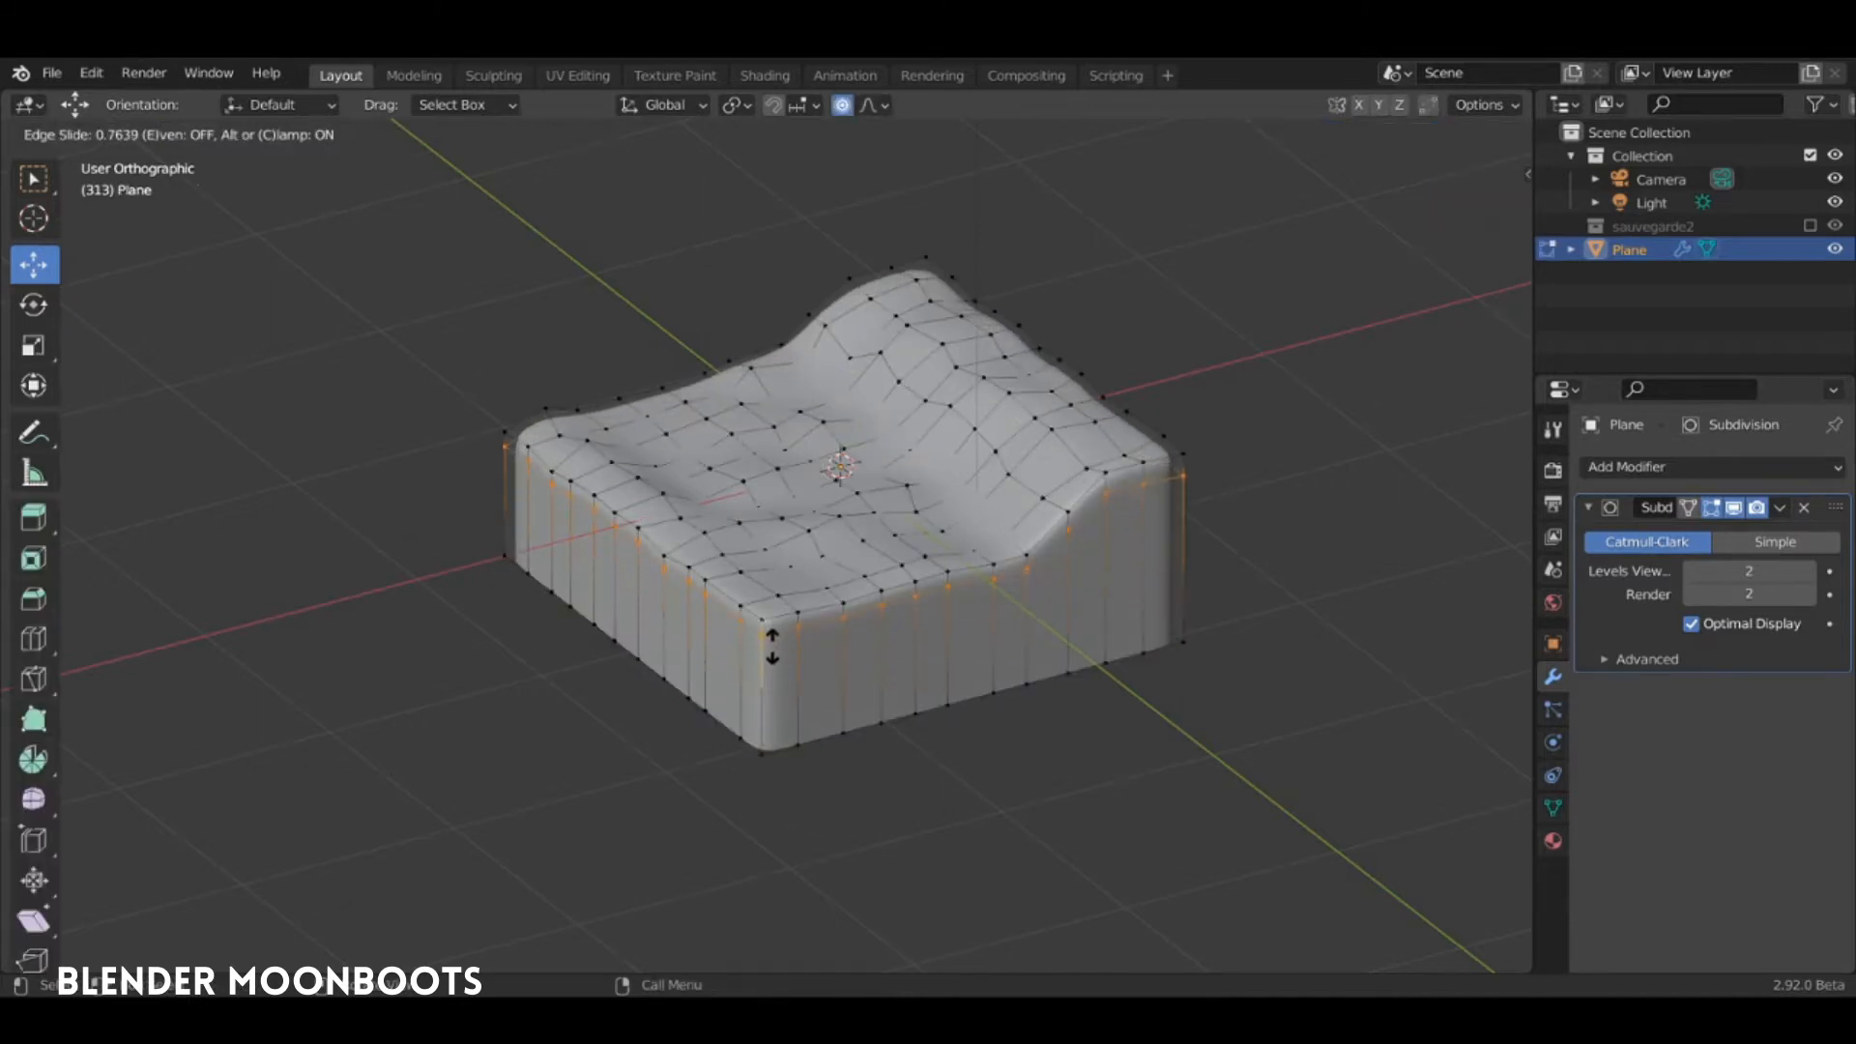
click(771, 645)
key(Tab)
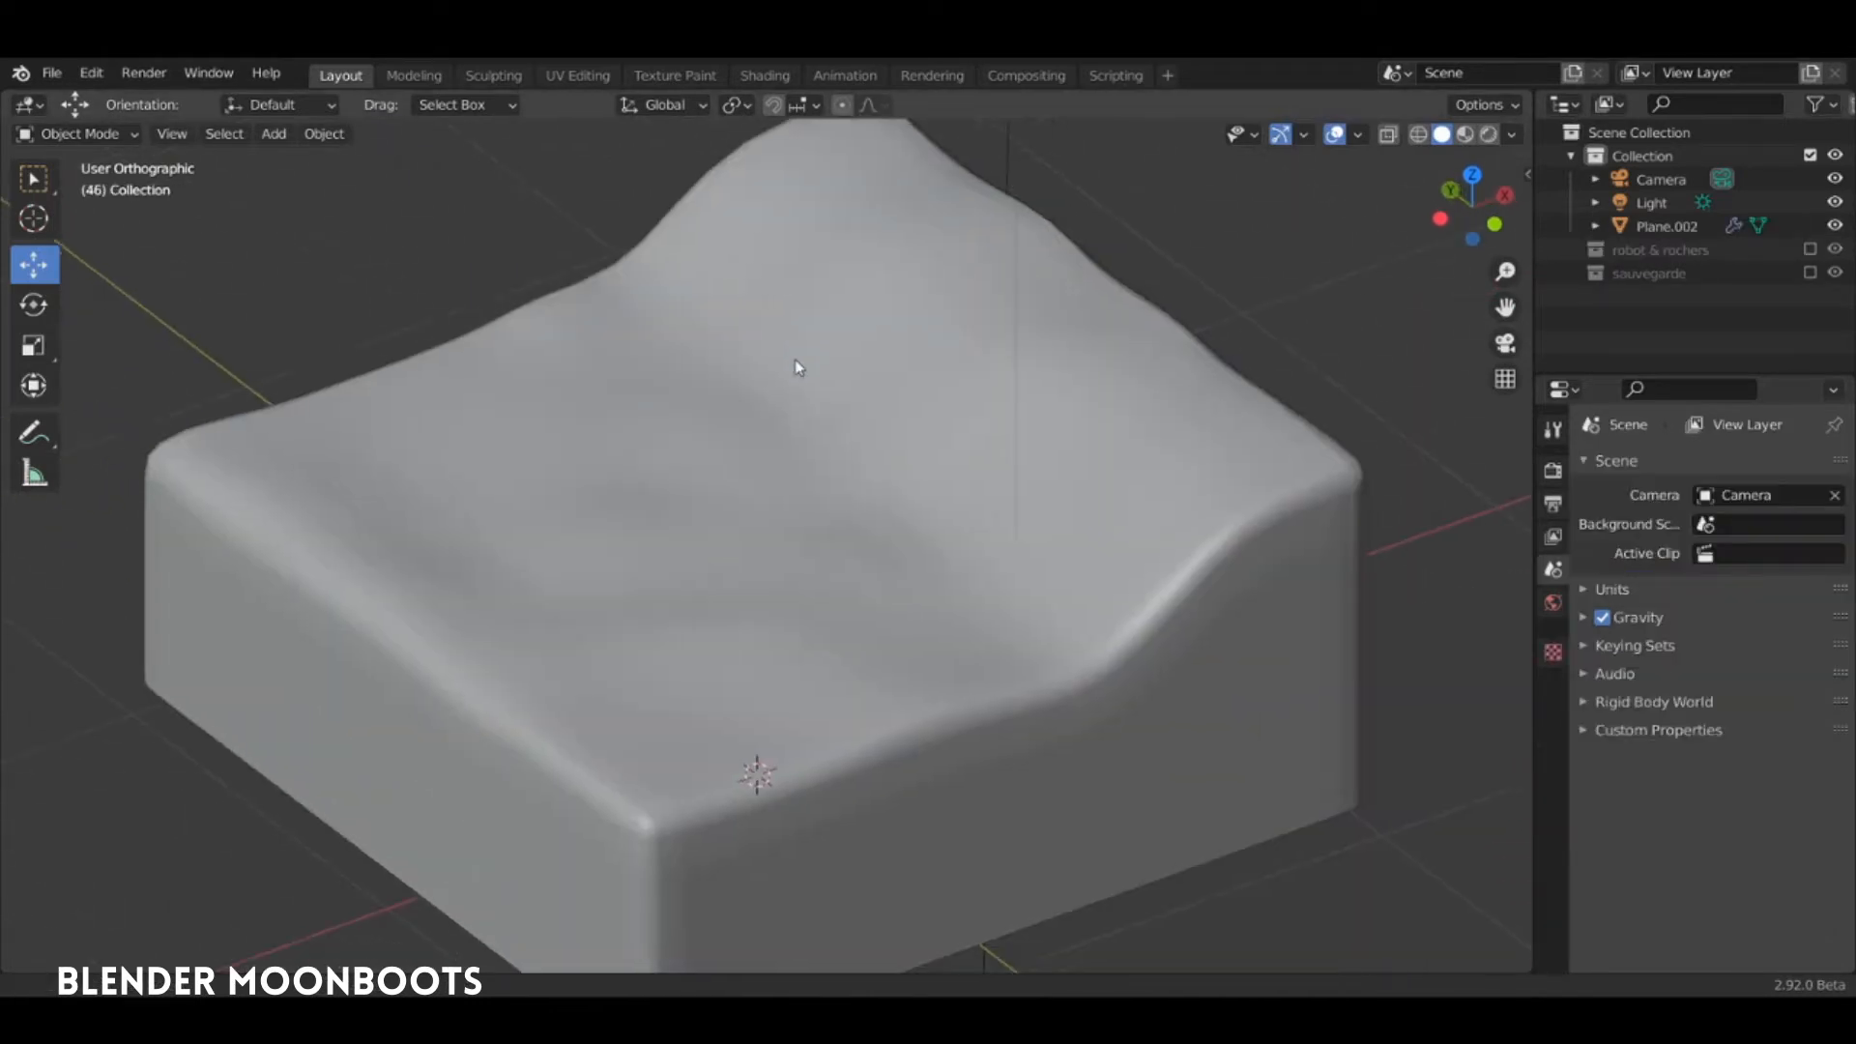
Add a new 2 m plane to the scene
scroll(873, 514, down, 3)
middle_drag(874, 514, 872, 473)
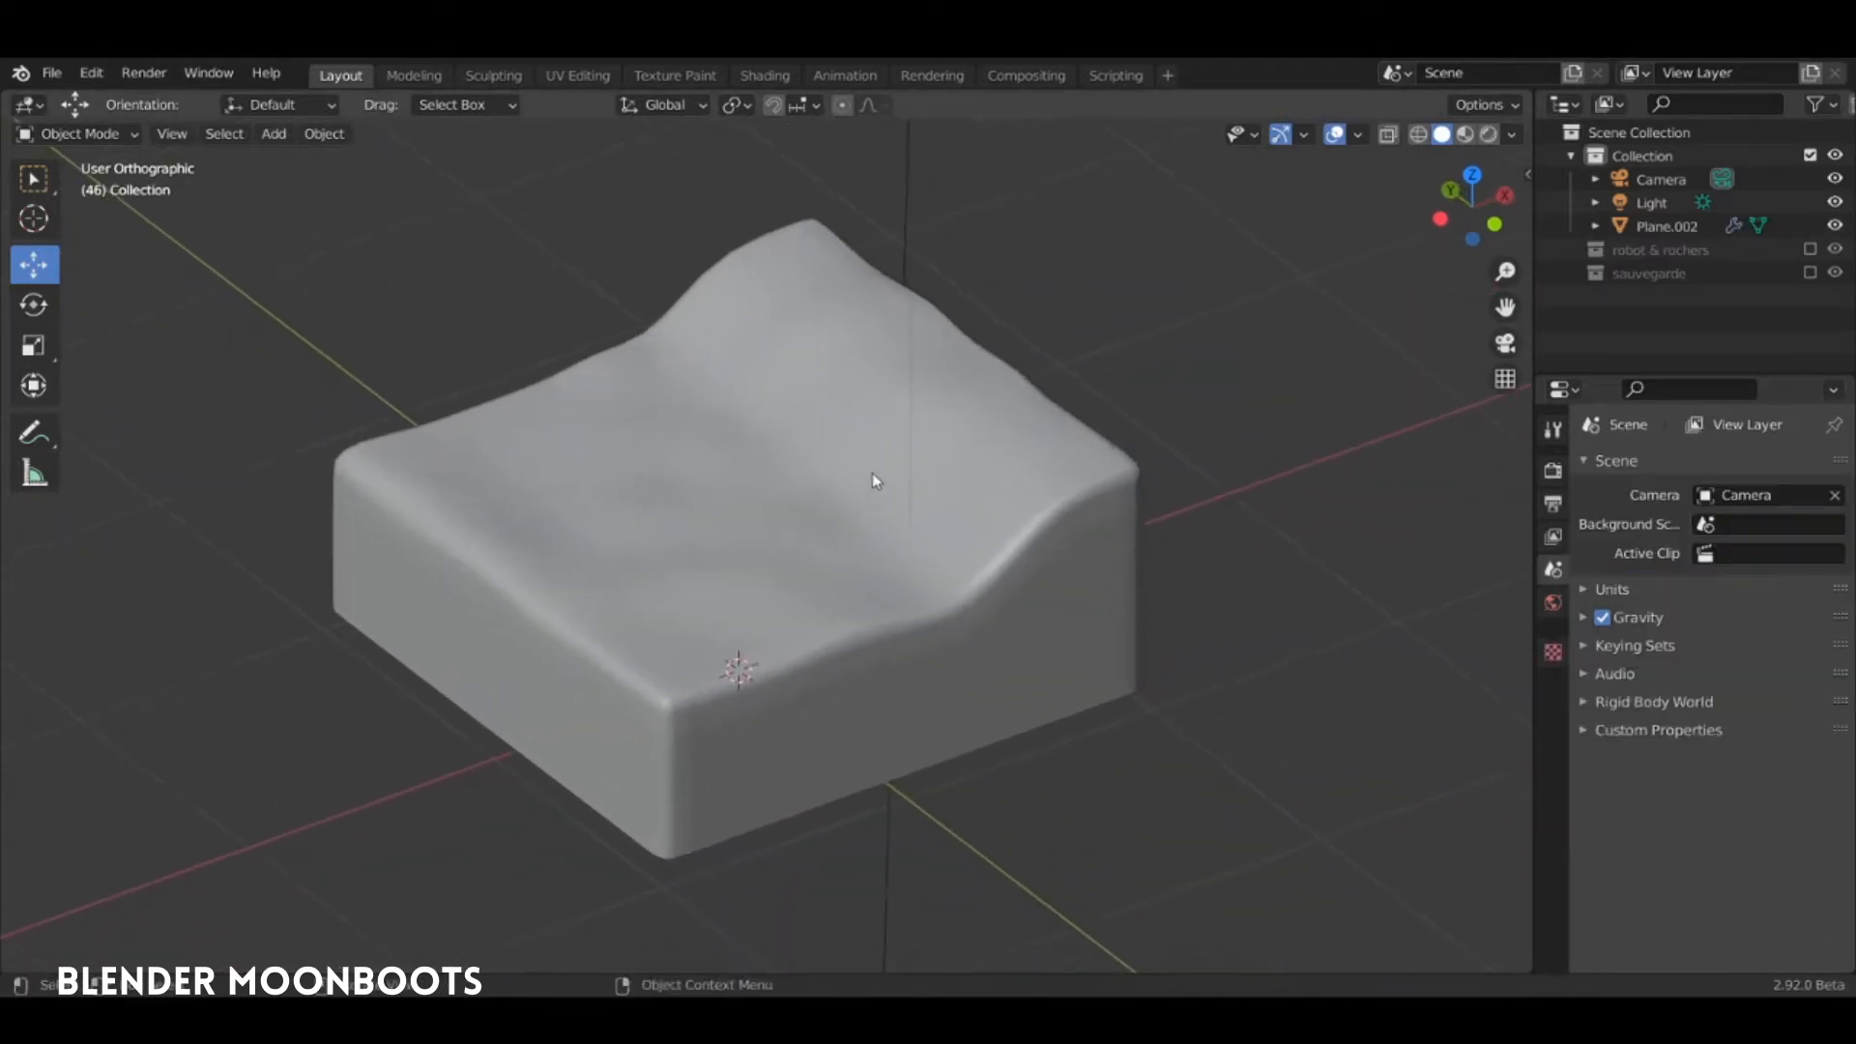
key(shift+a)
mouse_move(875, 450)
click(942, 451)
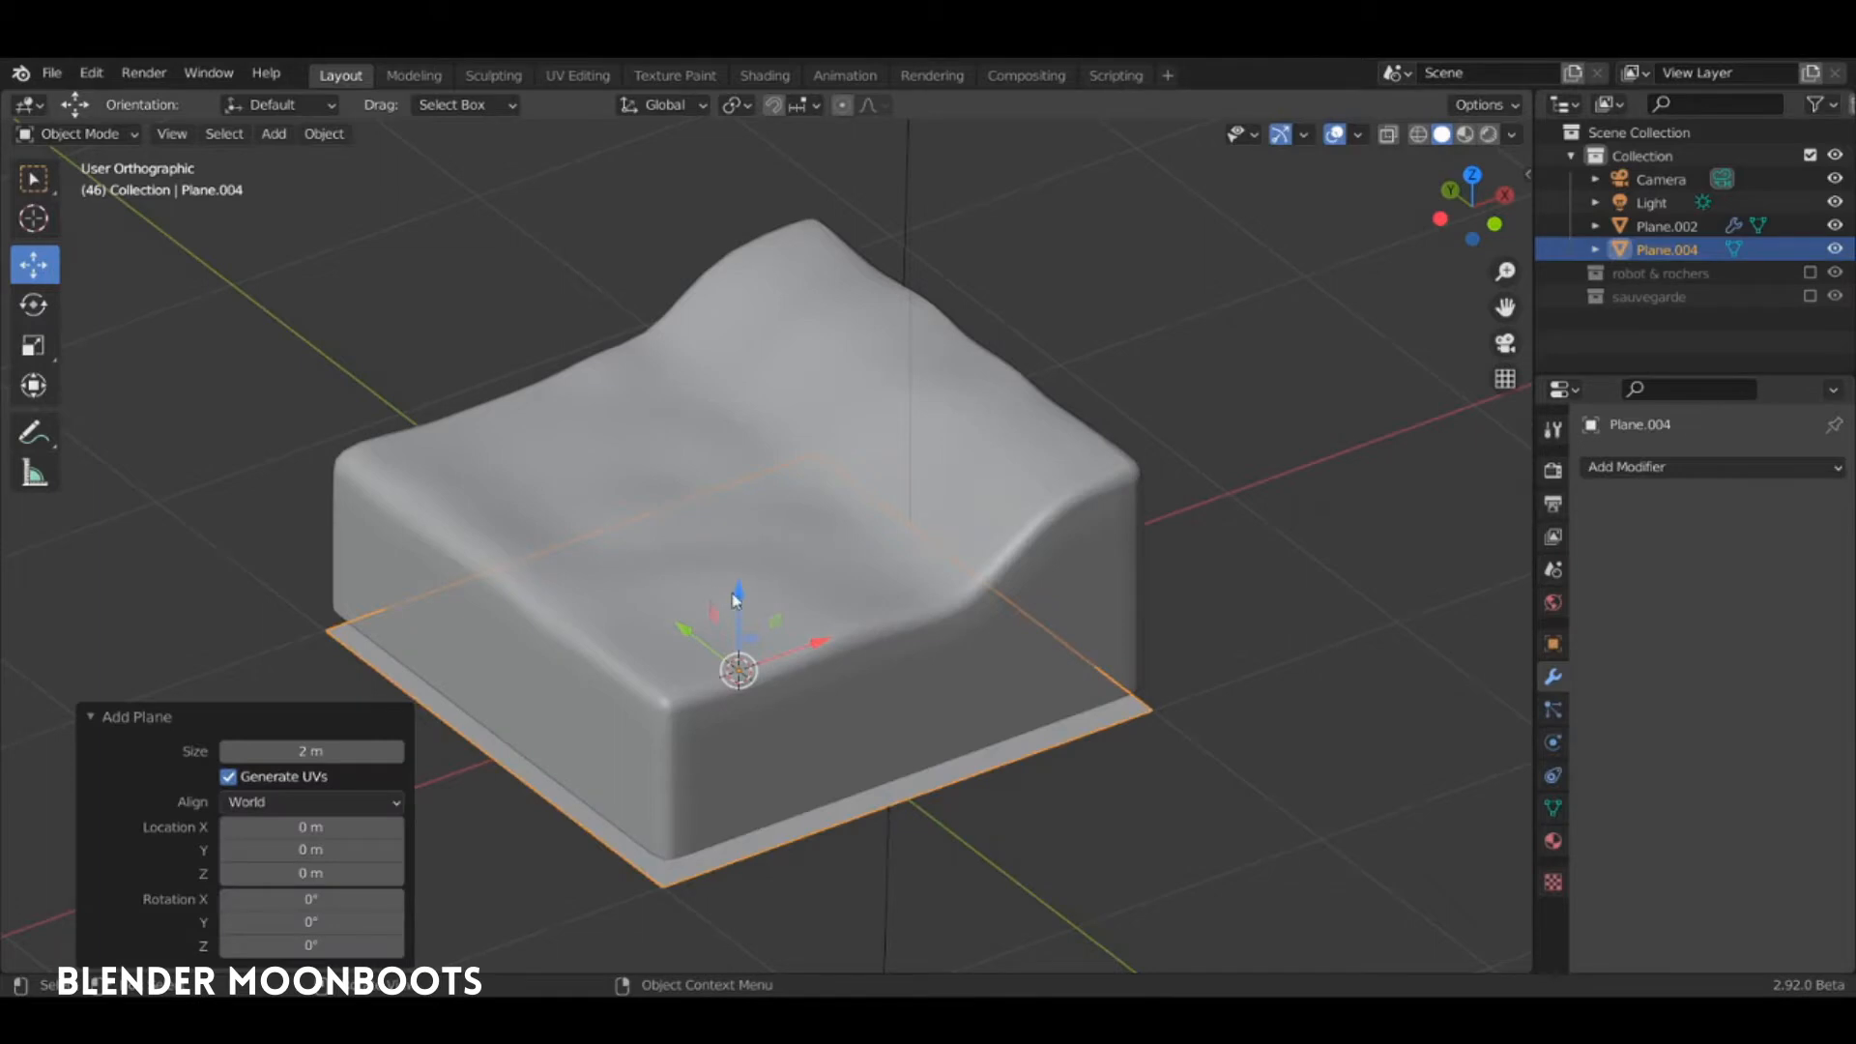
In Edit Mode, raise the new plane along Z above the terrain and subdivide it with 20 cuts
key(Tab)
key(g)
key(z)
click(815, 259)
right_click(808, 328)
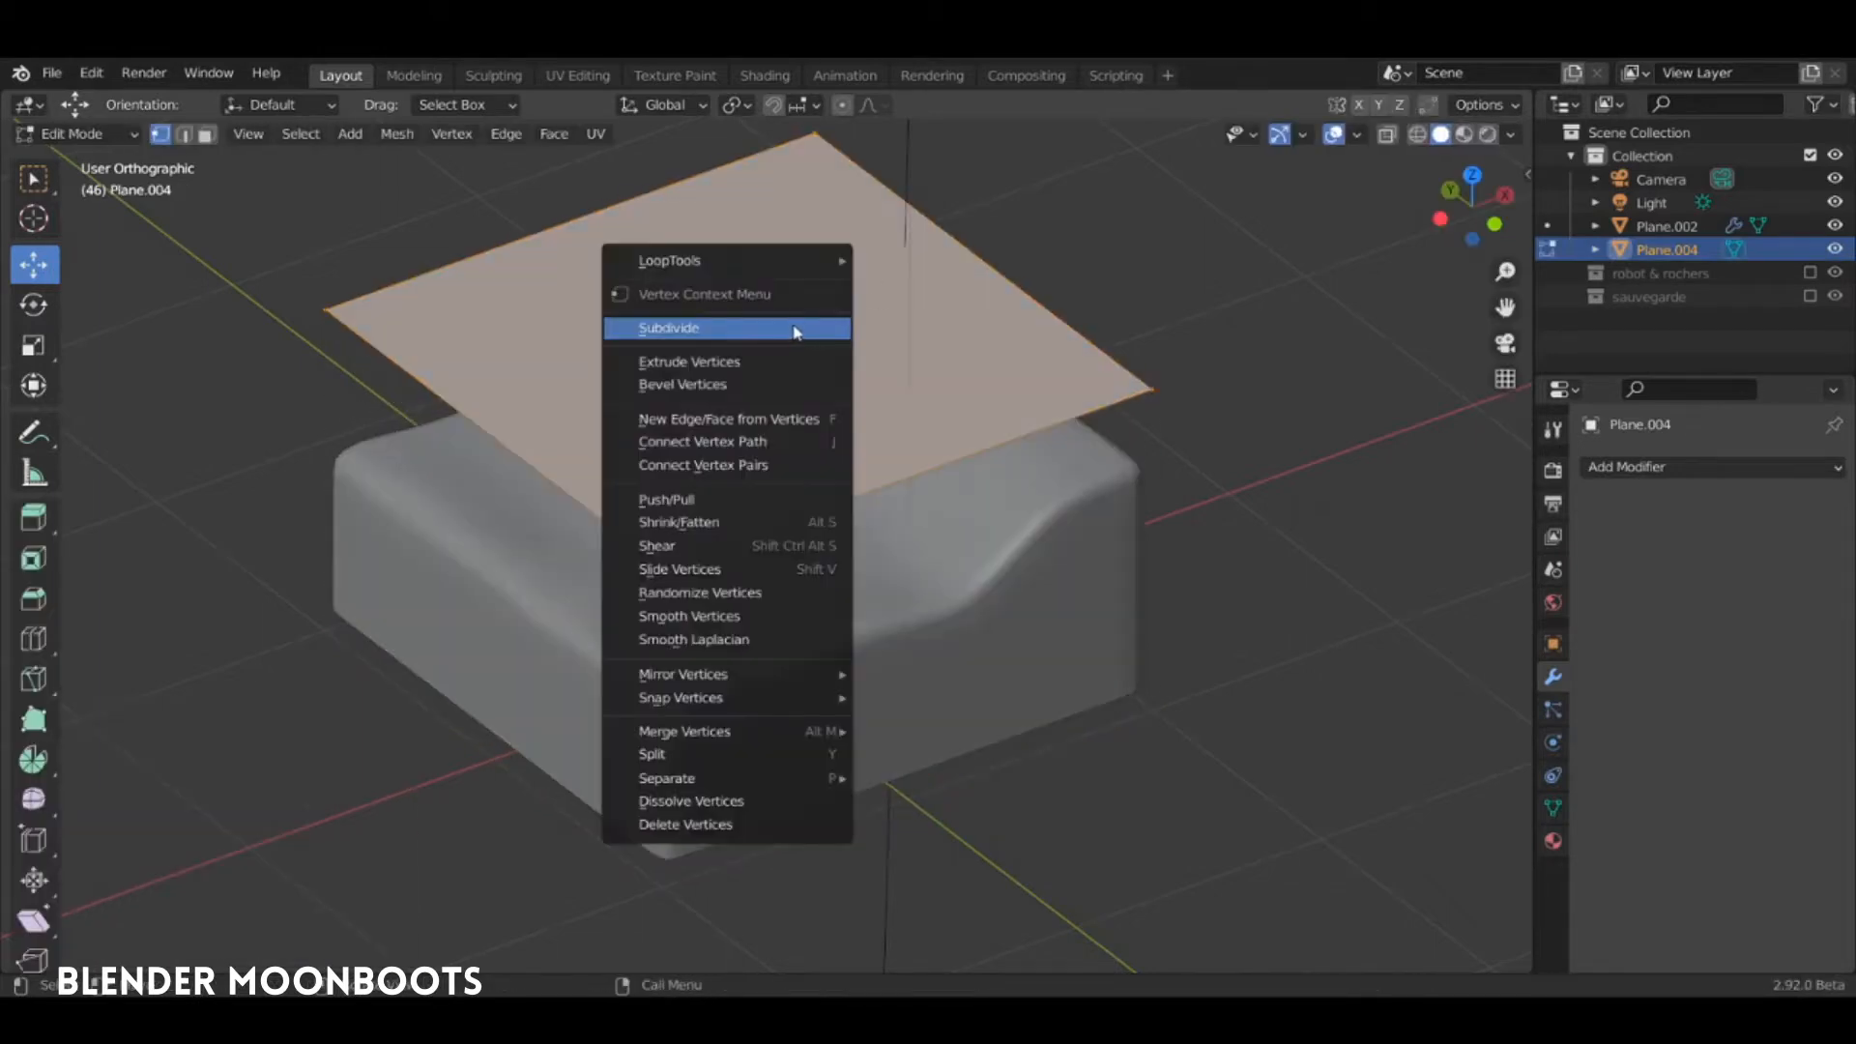
click(802, 325)
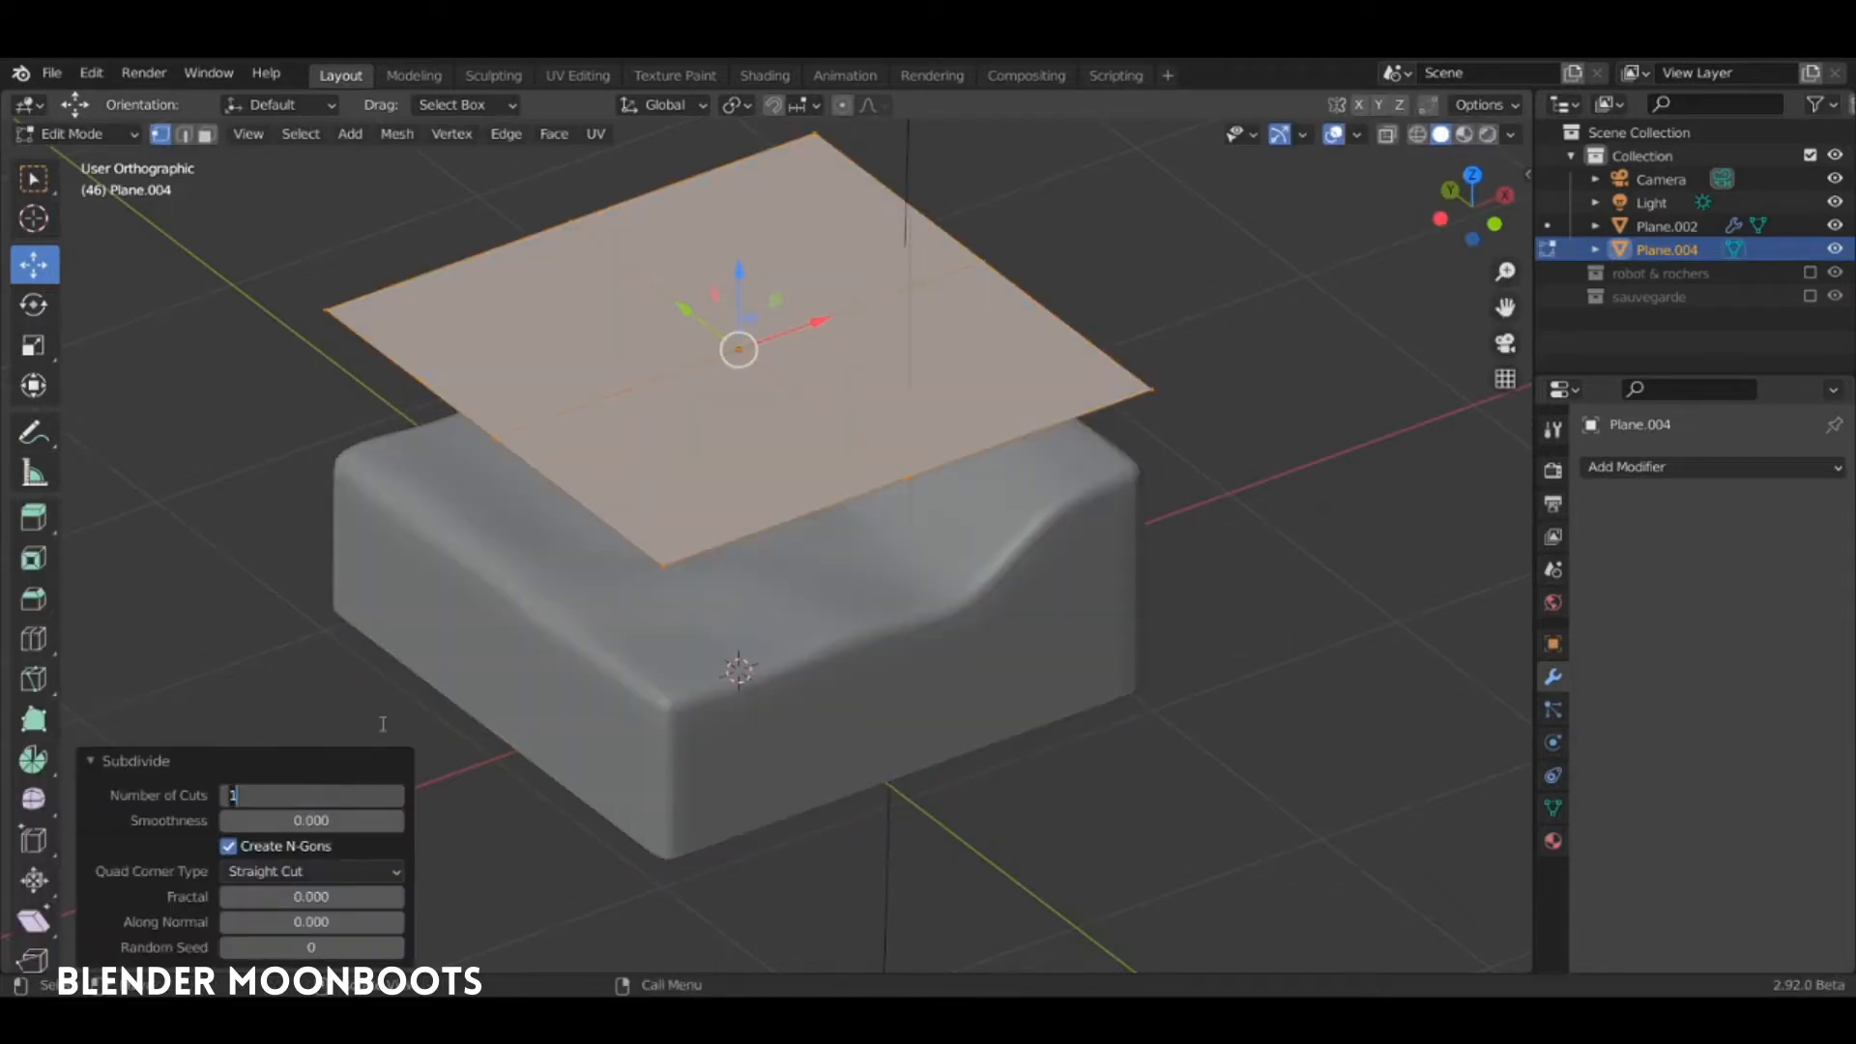
Extrude the subdivided plane downward and lower the extruded faces about 0.54 m along Z to form a water box
middle_drag(855, 403, 873, 341)
key(e)
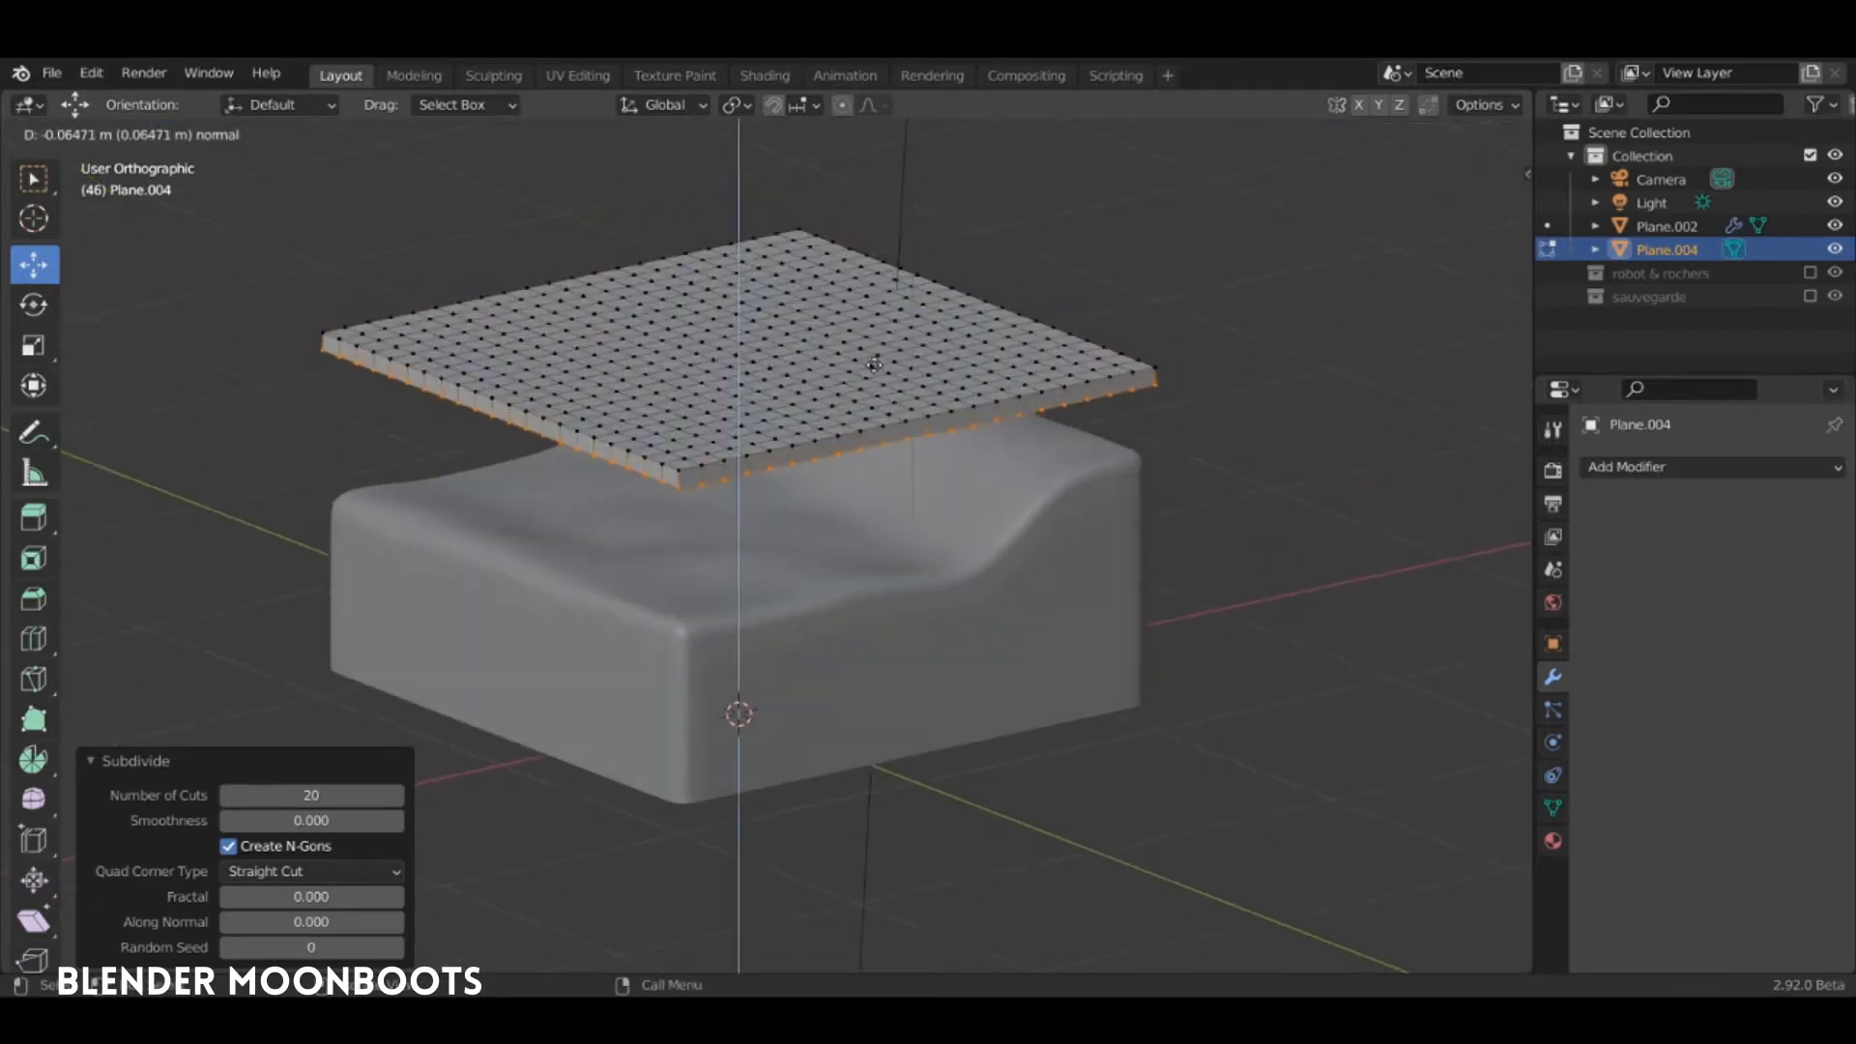
click(874, 356)
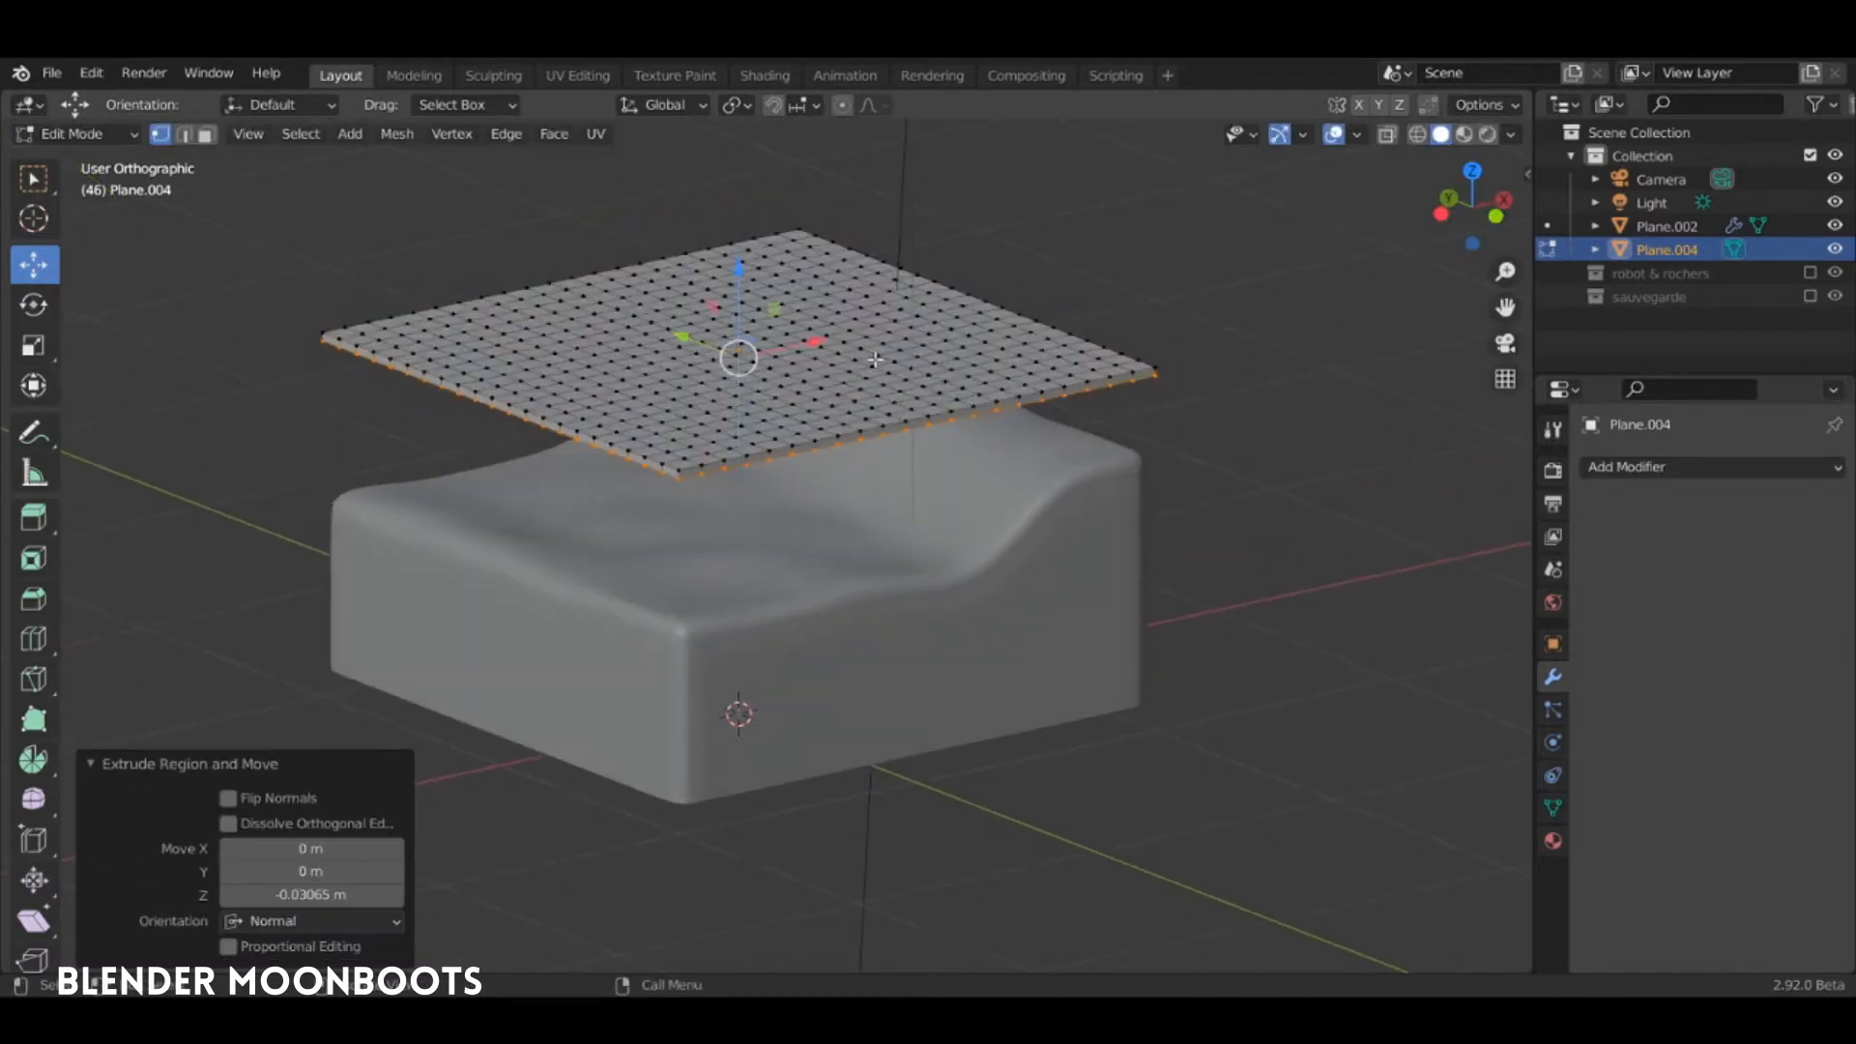
key(g)
key(z)
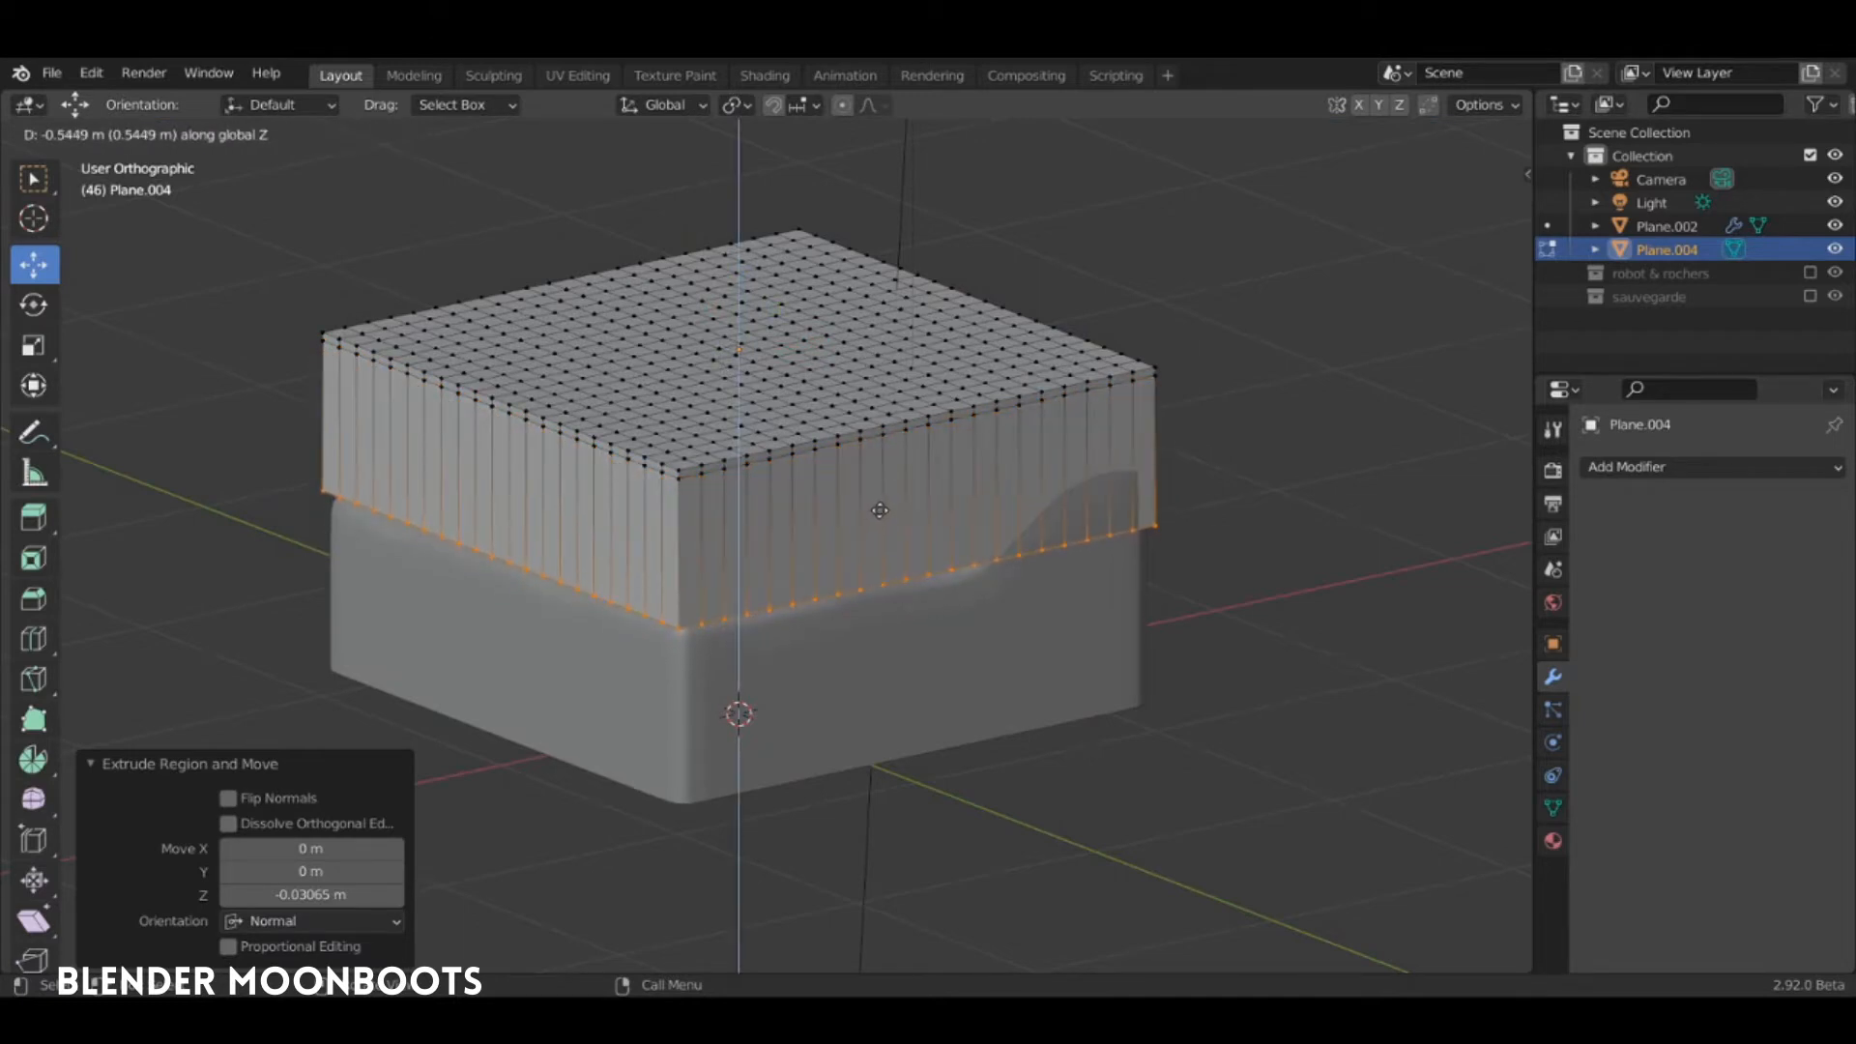
click(880, 509)
Delete the bottom faces of the water box
middle_drag(880, 510, 869, 413)
key(x)
click(829, 530)
Select only the upper surface vertices of the water box and assign them to a new vertex group
key(a)
key(alt+a)
mouse_move(311, 257)
ctrl+right_down()
mouse_move(603, 409)
mouse_move(1239, 371)
ctrl+right_up()
mouse_move(870, 406)
middle_down()
mouse_move(876, 368)
mouse_move(870, 382)
middle_up()
key(ctrl+g)
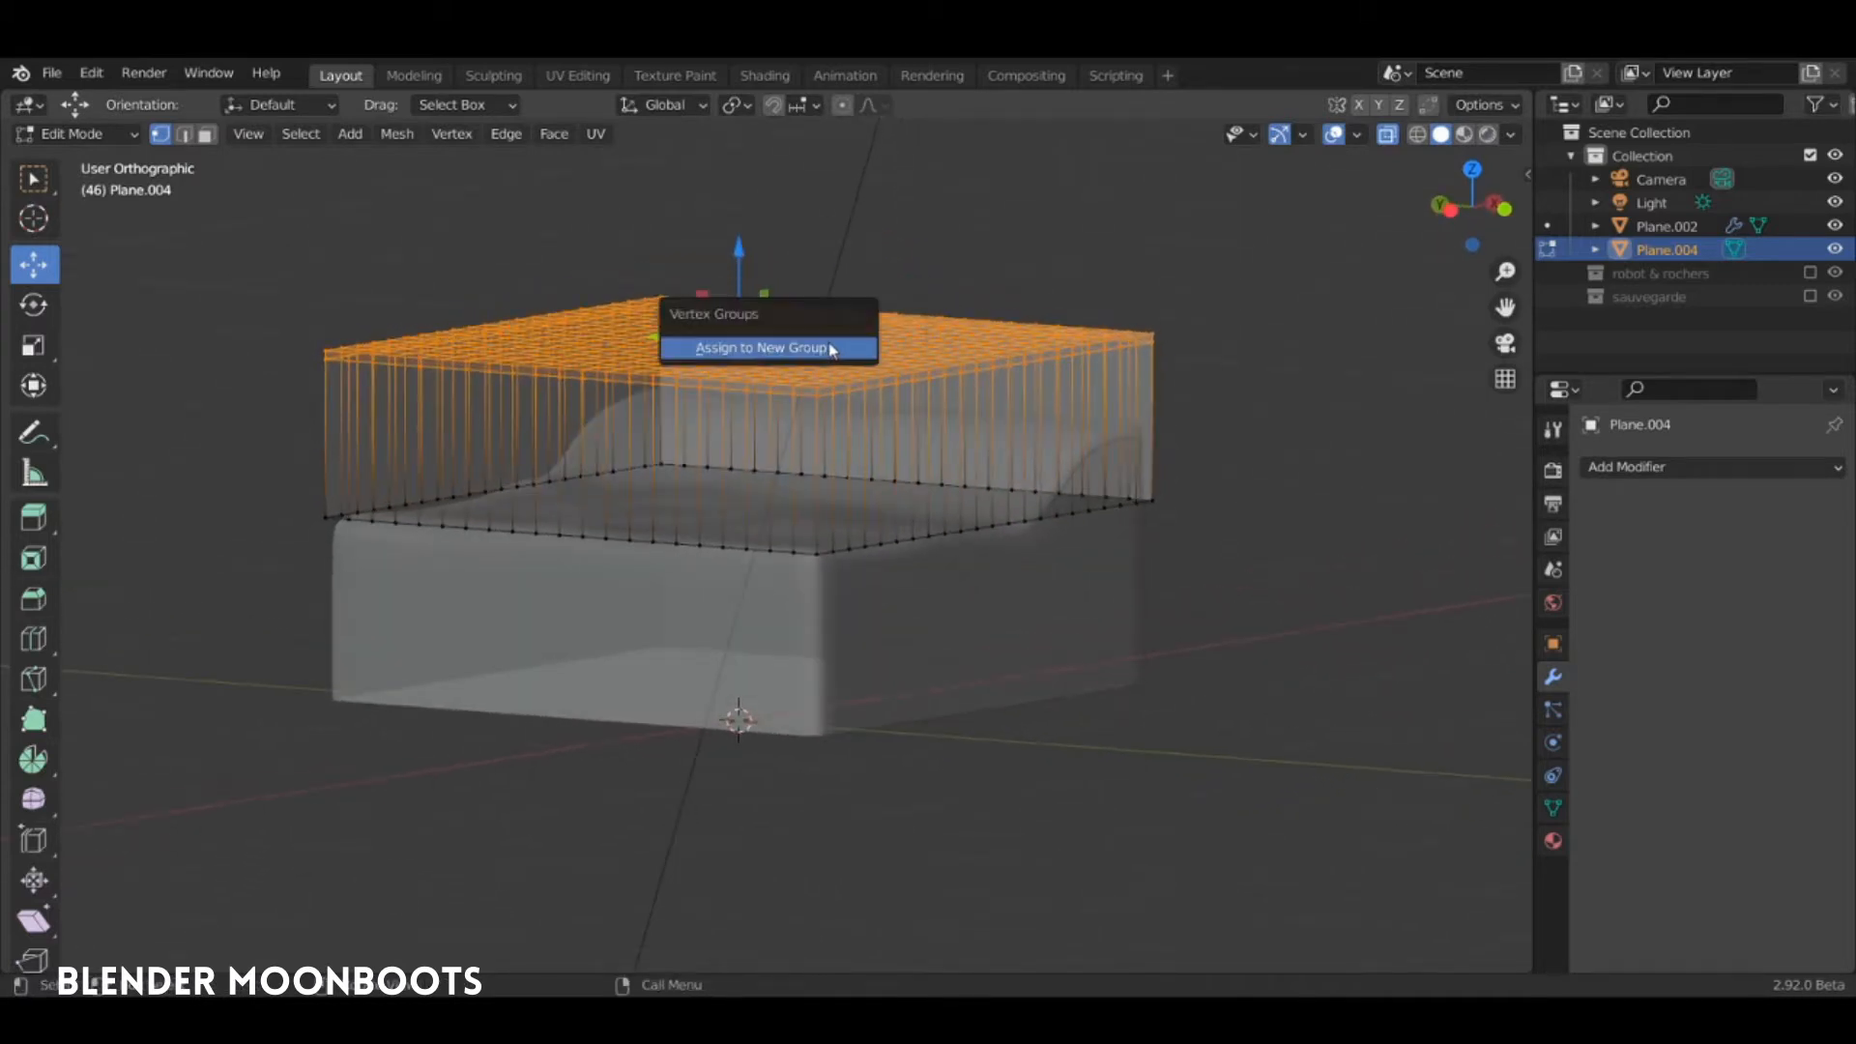
click(837, 348)
In Object Mode, scale the water box to about 0.94 and lower it about 0.15 m along Z into the terrain
middle_drag(837, 348, 897, 406)
key(Tab)
key(s)
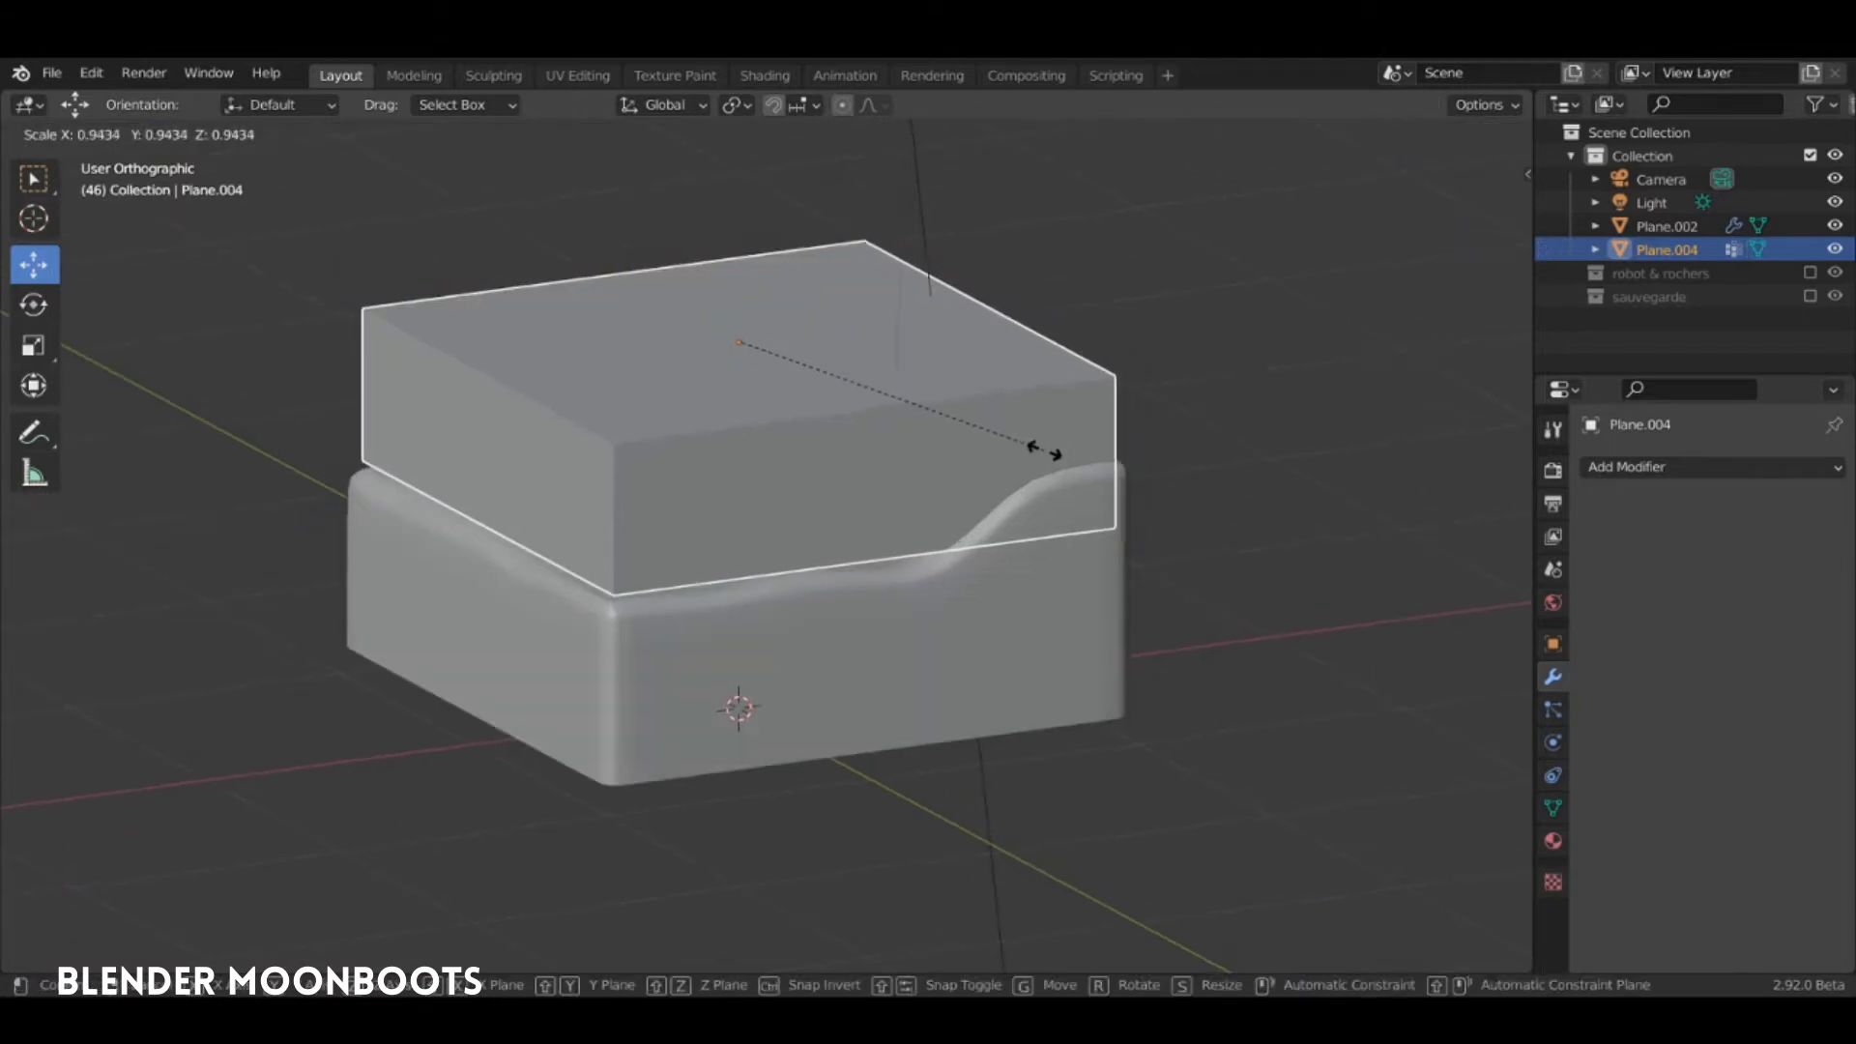
click(1044, 455)
middle_drag(1044, 456, 899, 421)
key(g)
key(z)
click(843, 373)
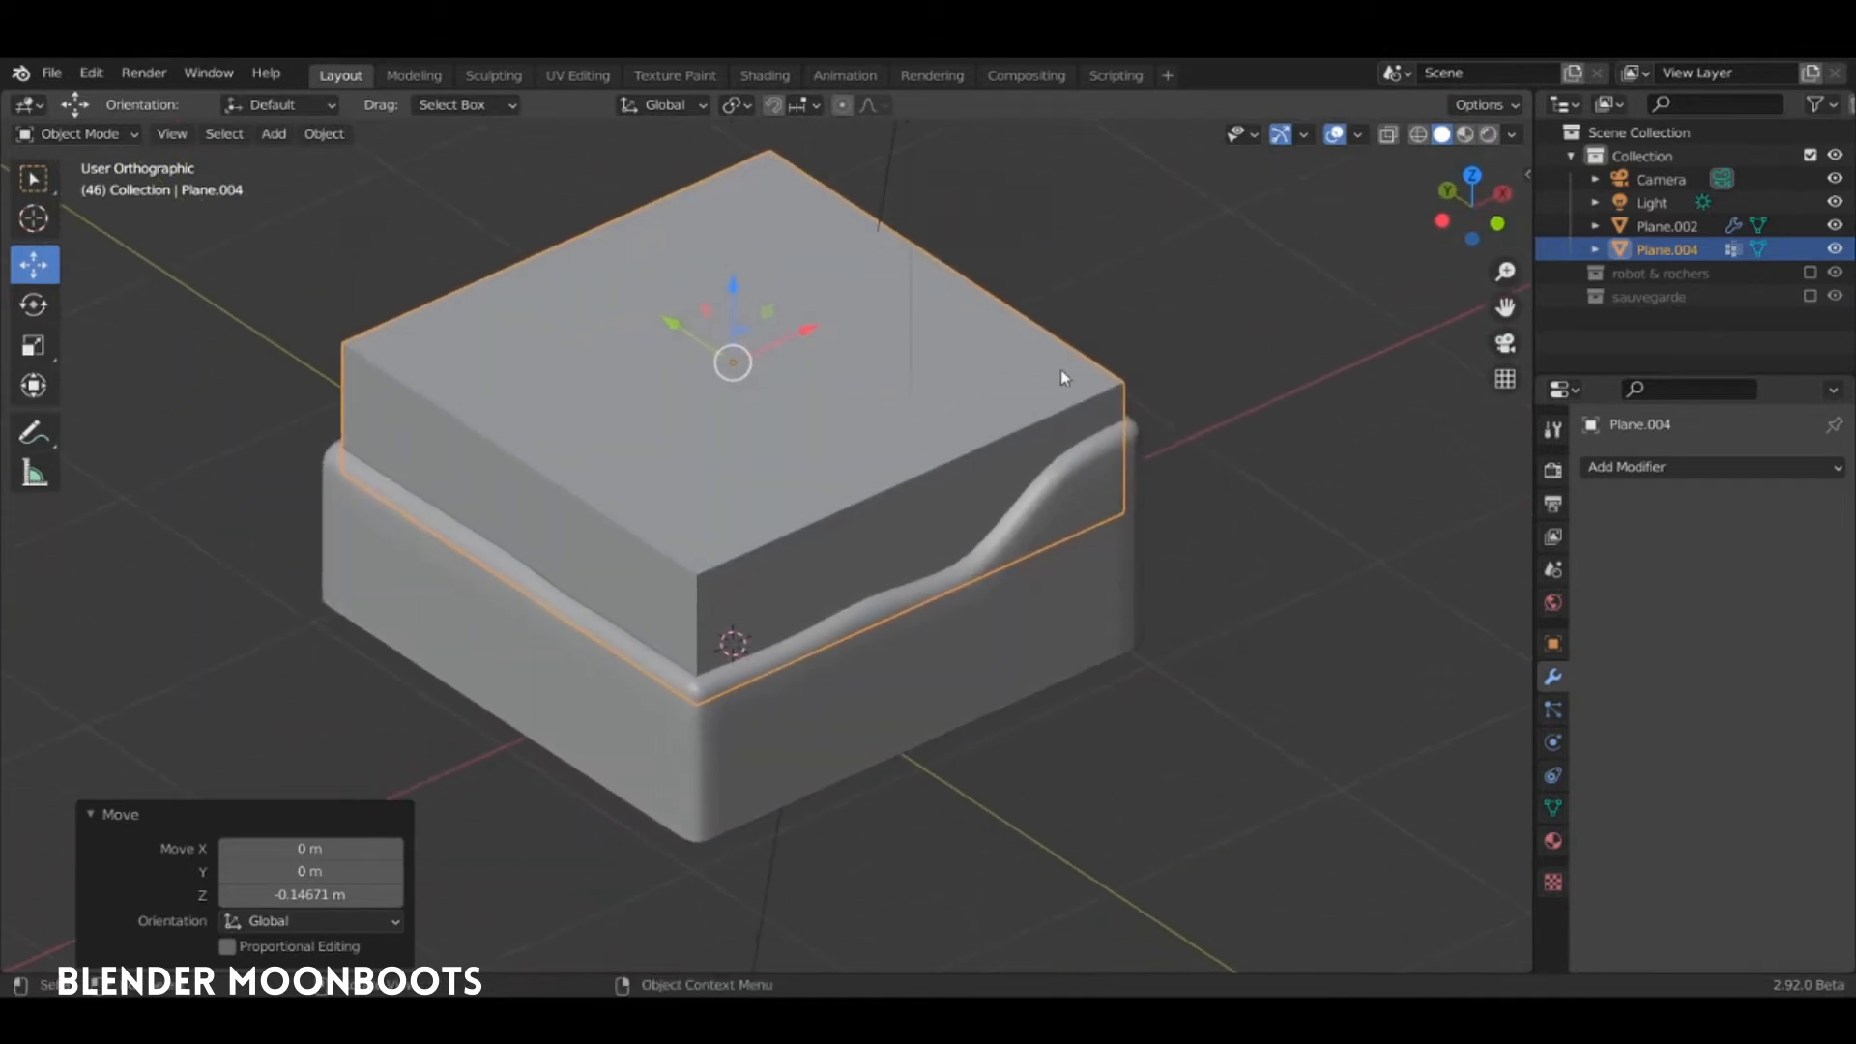
Add a Subdivision Surface modifier with viewport level 2 to the water box and shade it smooth
click(1639, 467)
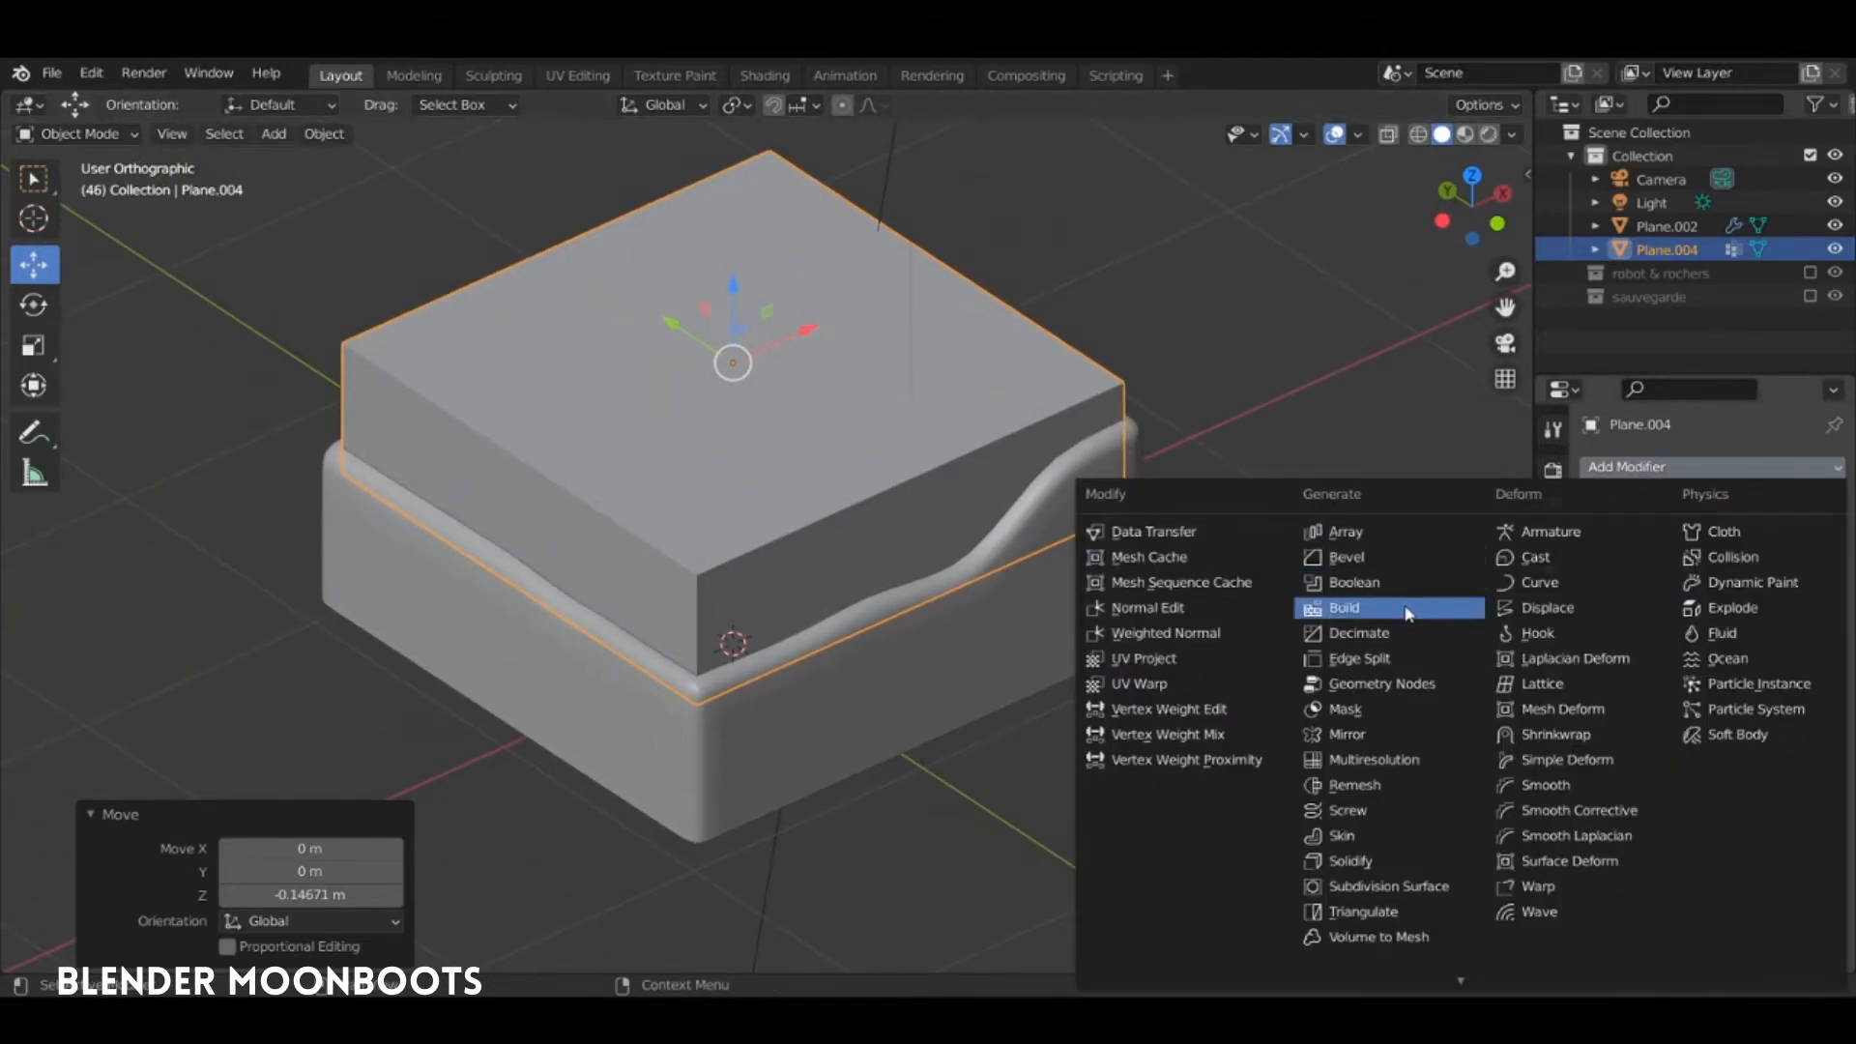
click(1364, 882)
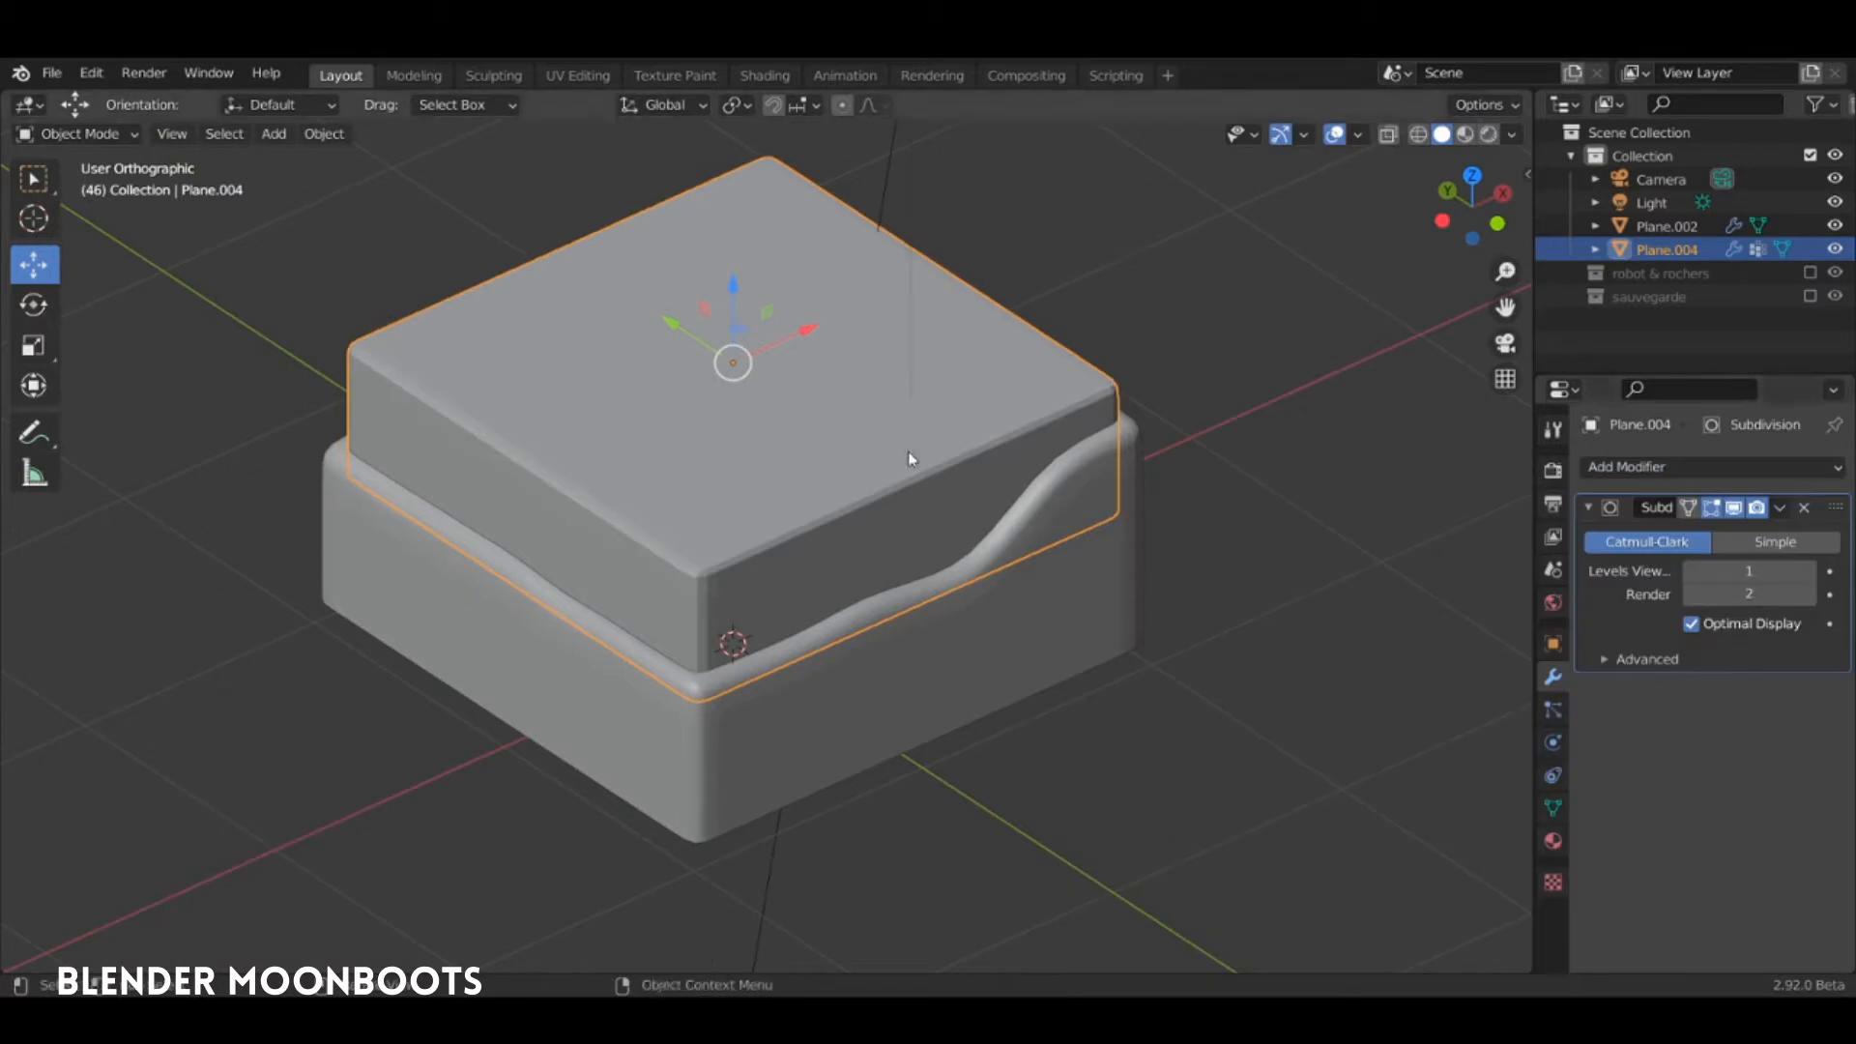
right_click(843, 481)
click(843, 479)
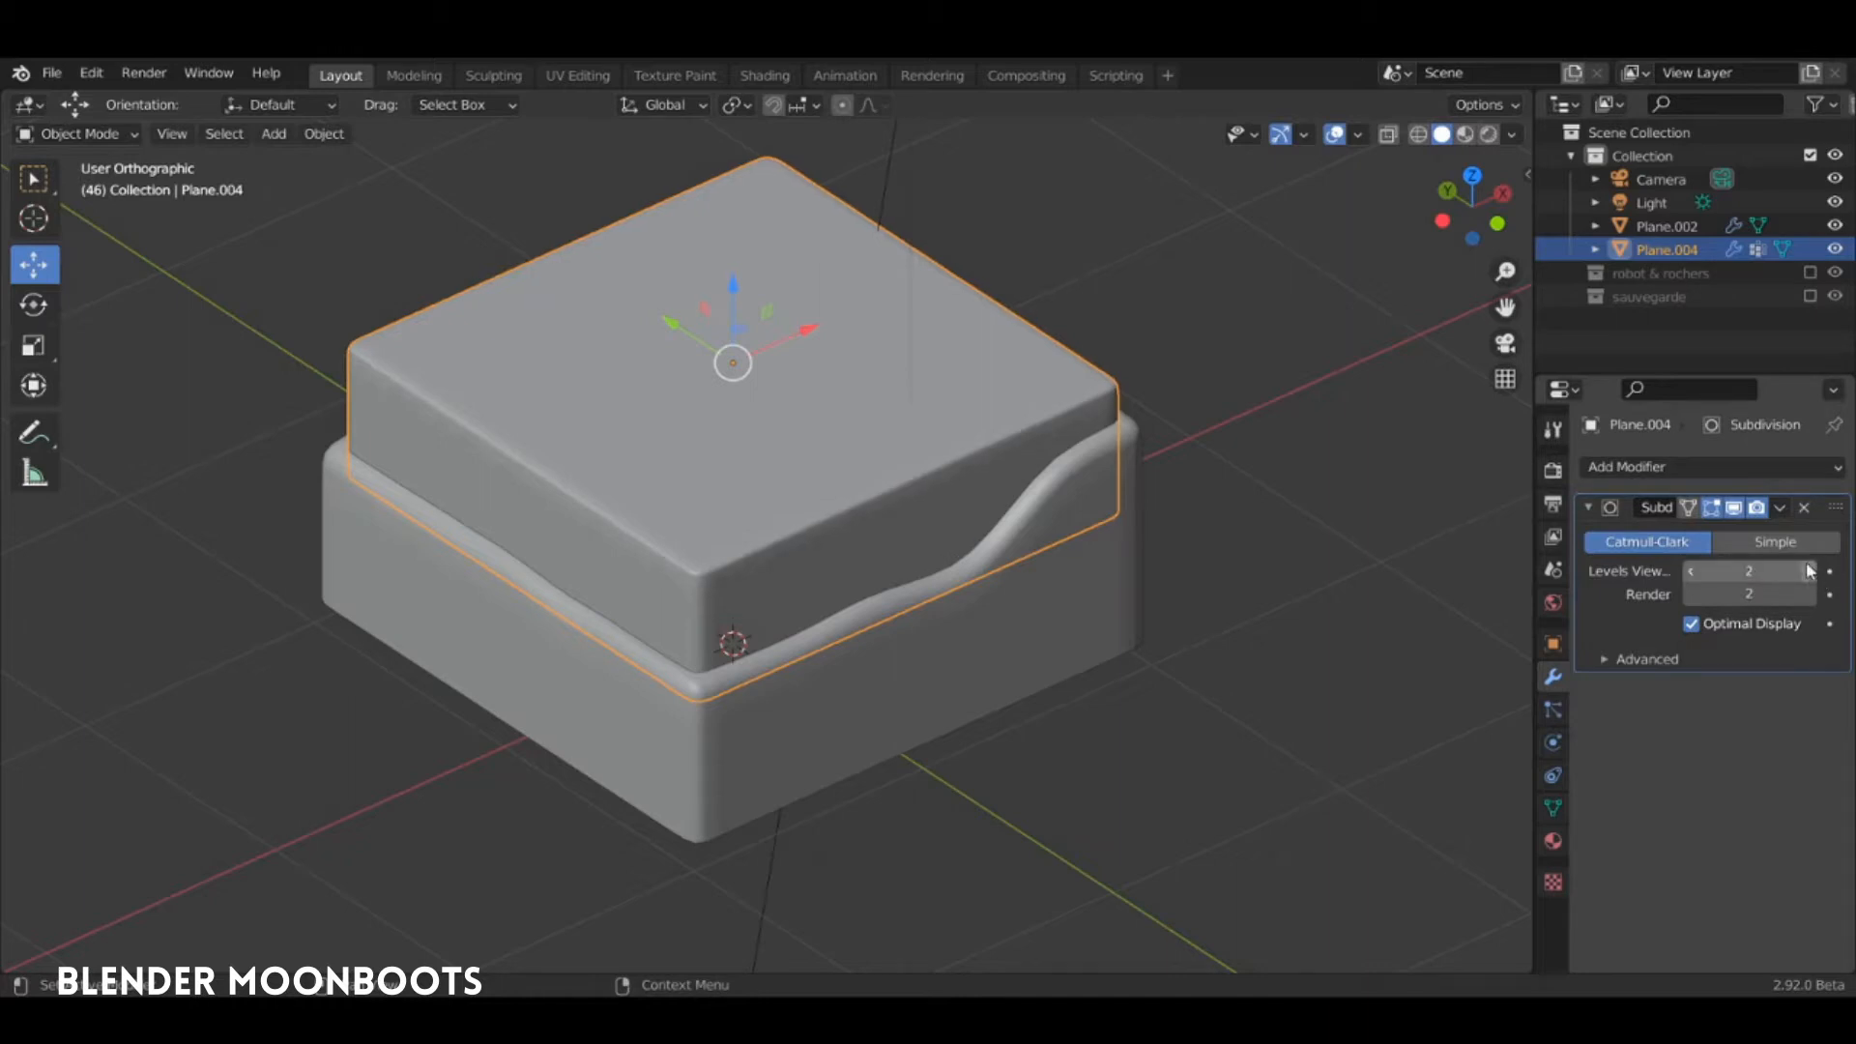
click(1588, 508)
Add a Wave modifier to the water box and play the animation to preview it
click(1627, 467)
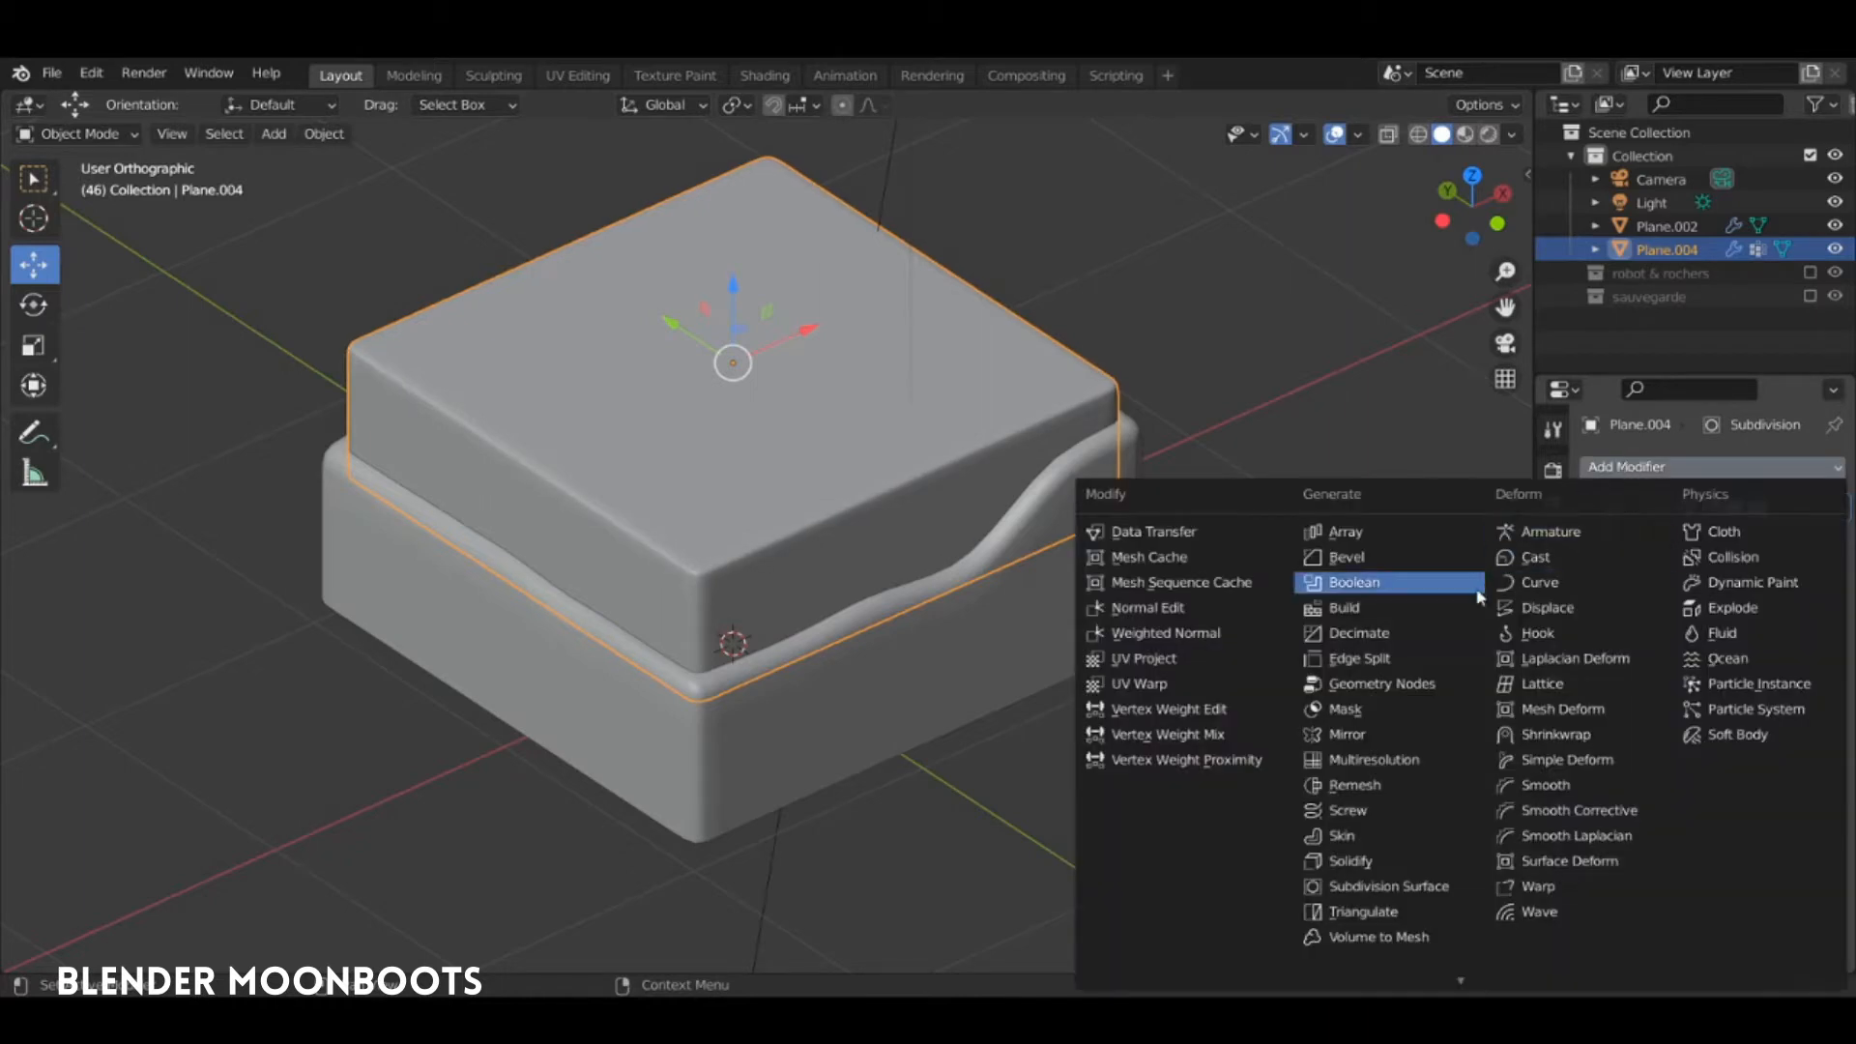
click(1535, 912)
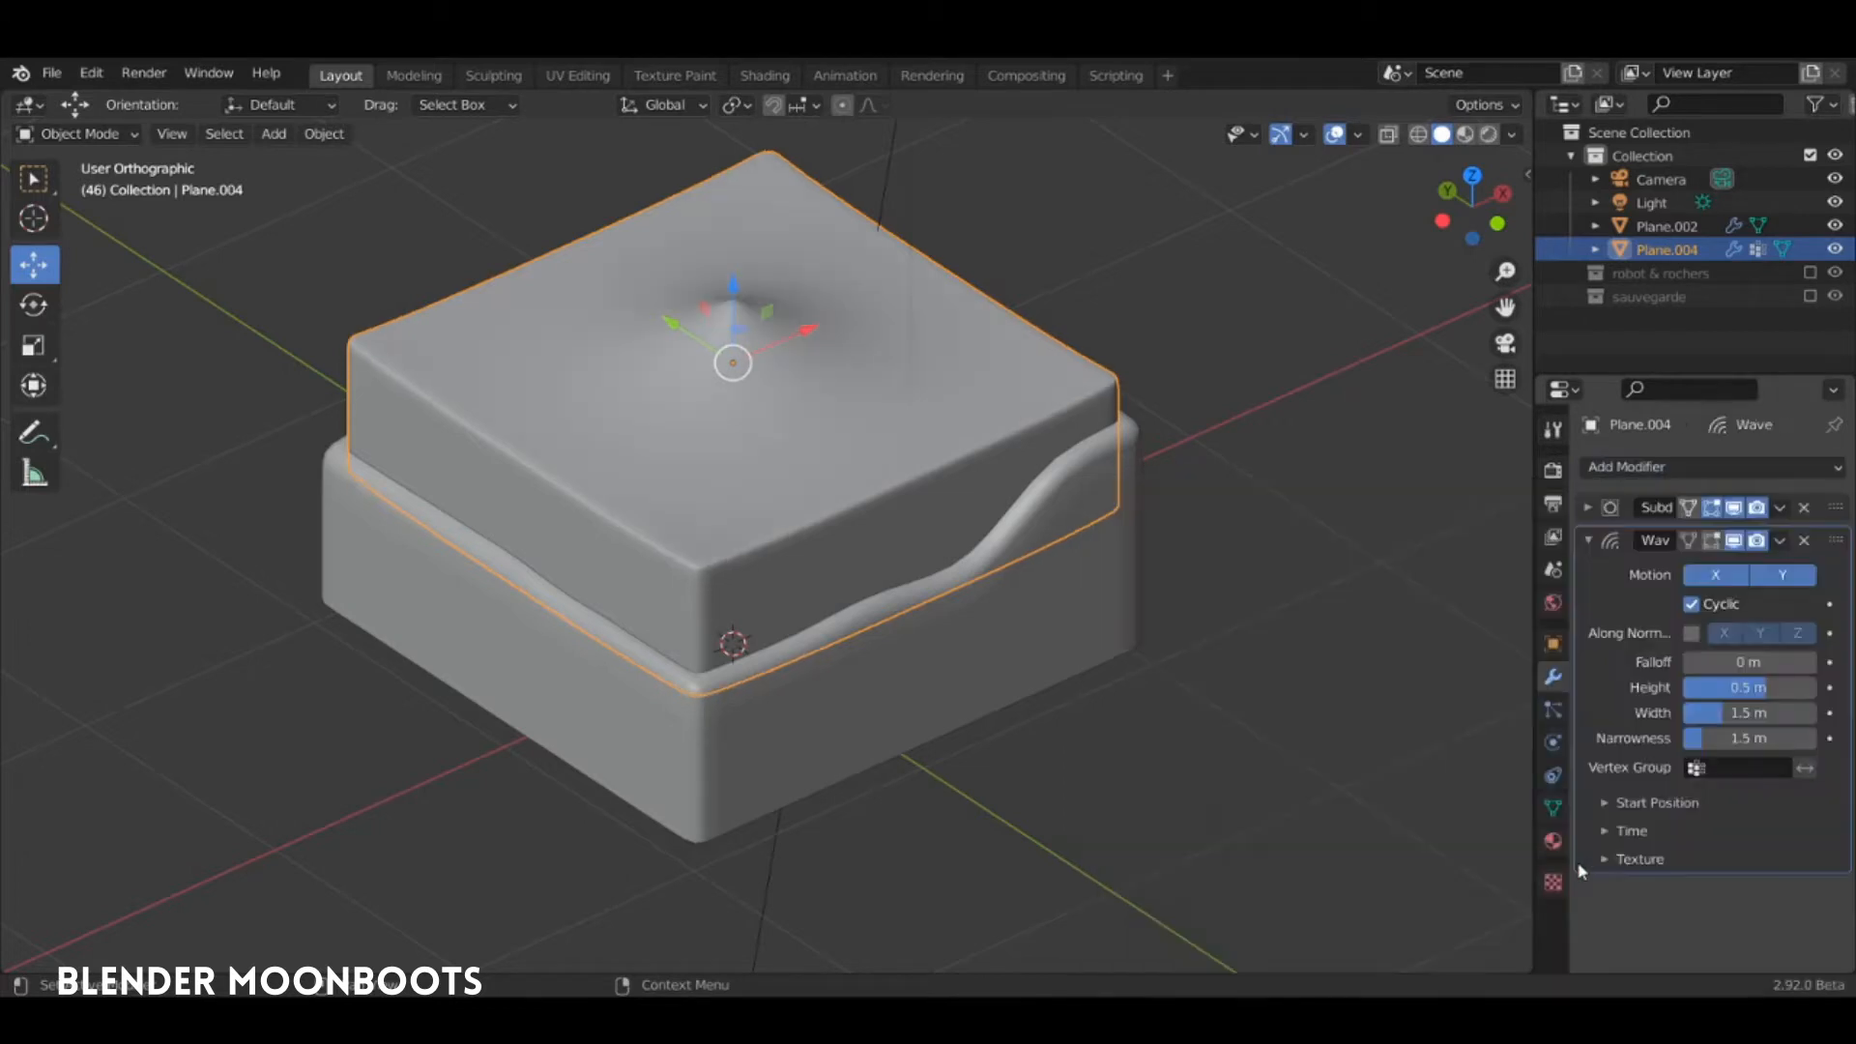
key(space)
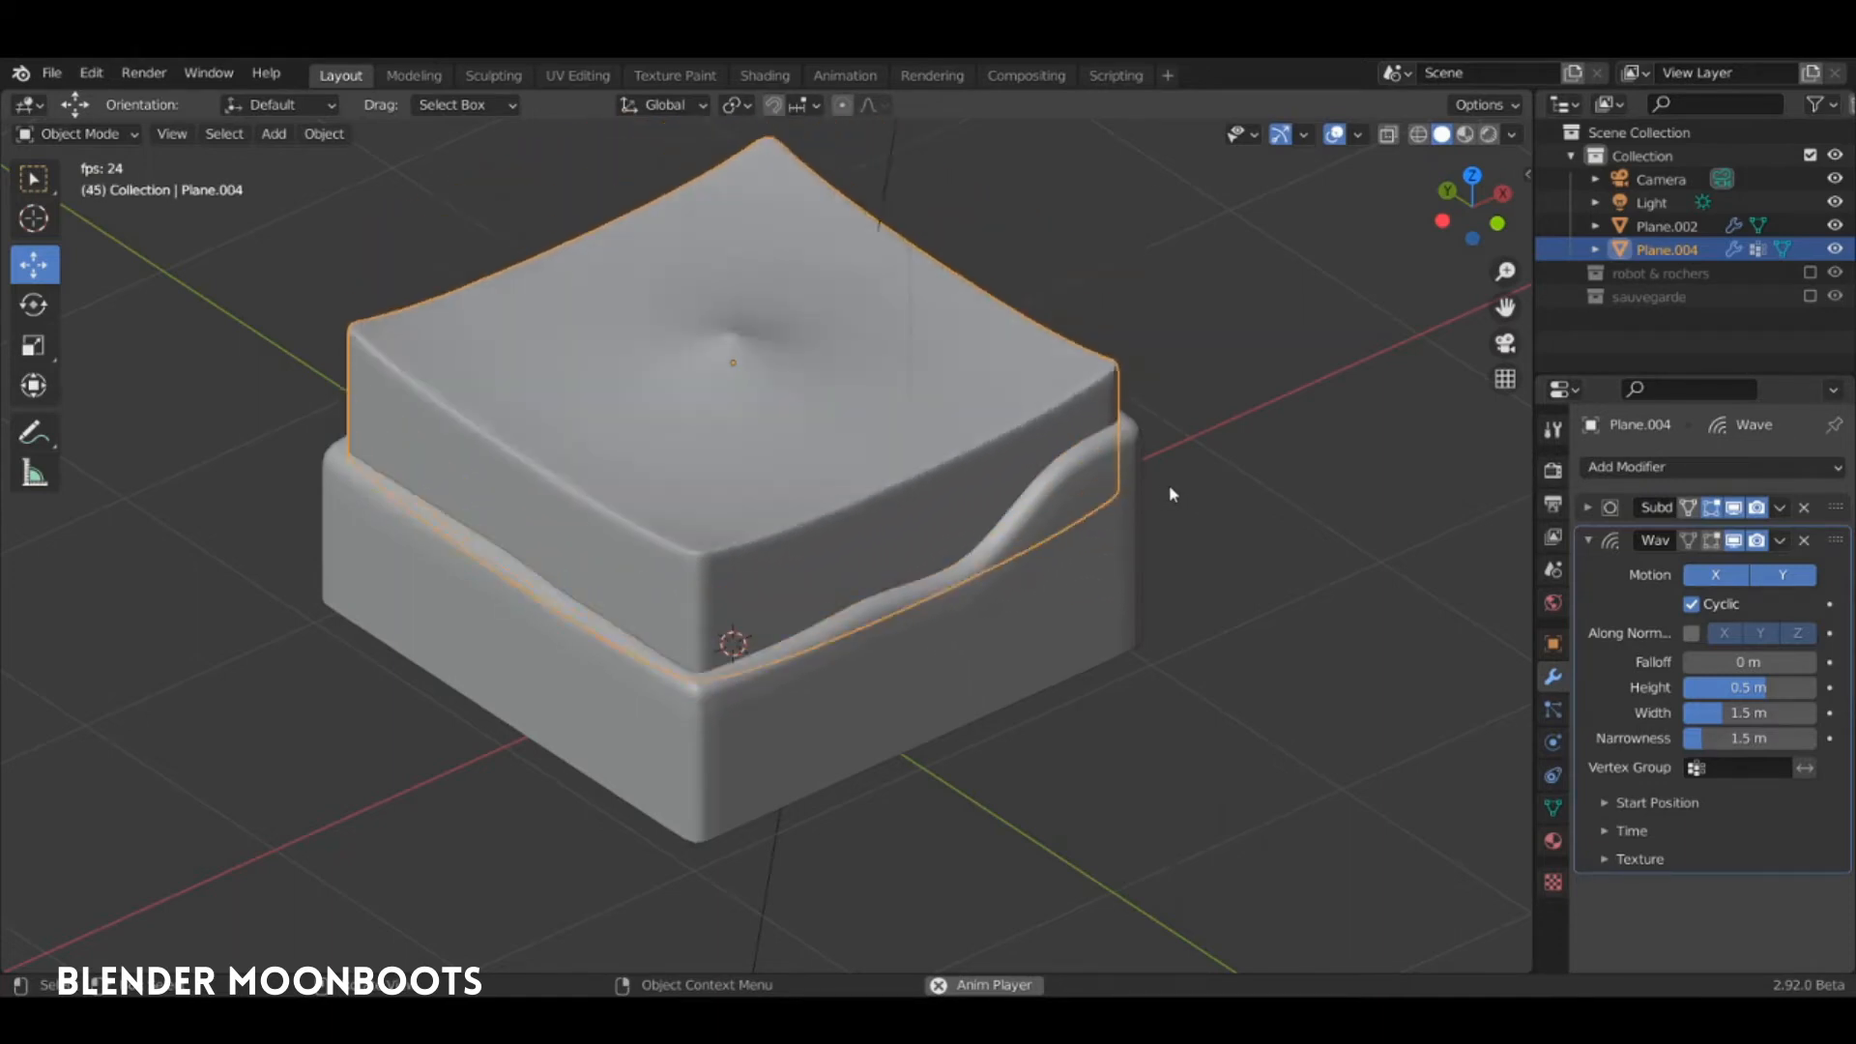
Stop the playback, limit the Wave modifier's motion to the X axis, and preview the animation
key(space)
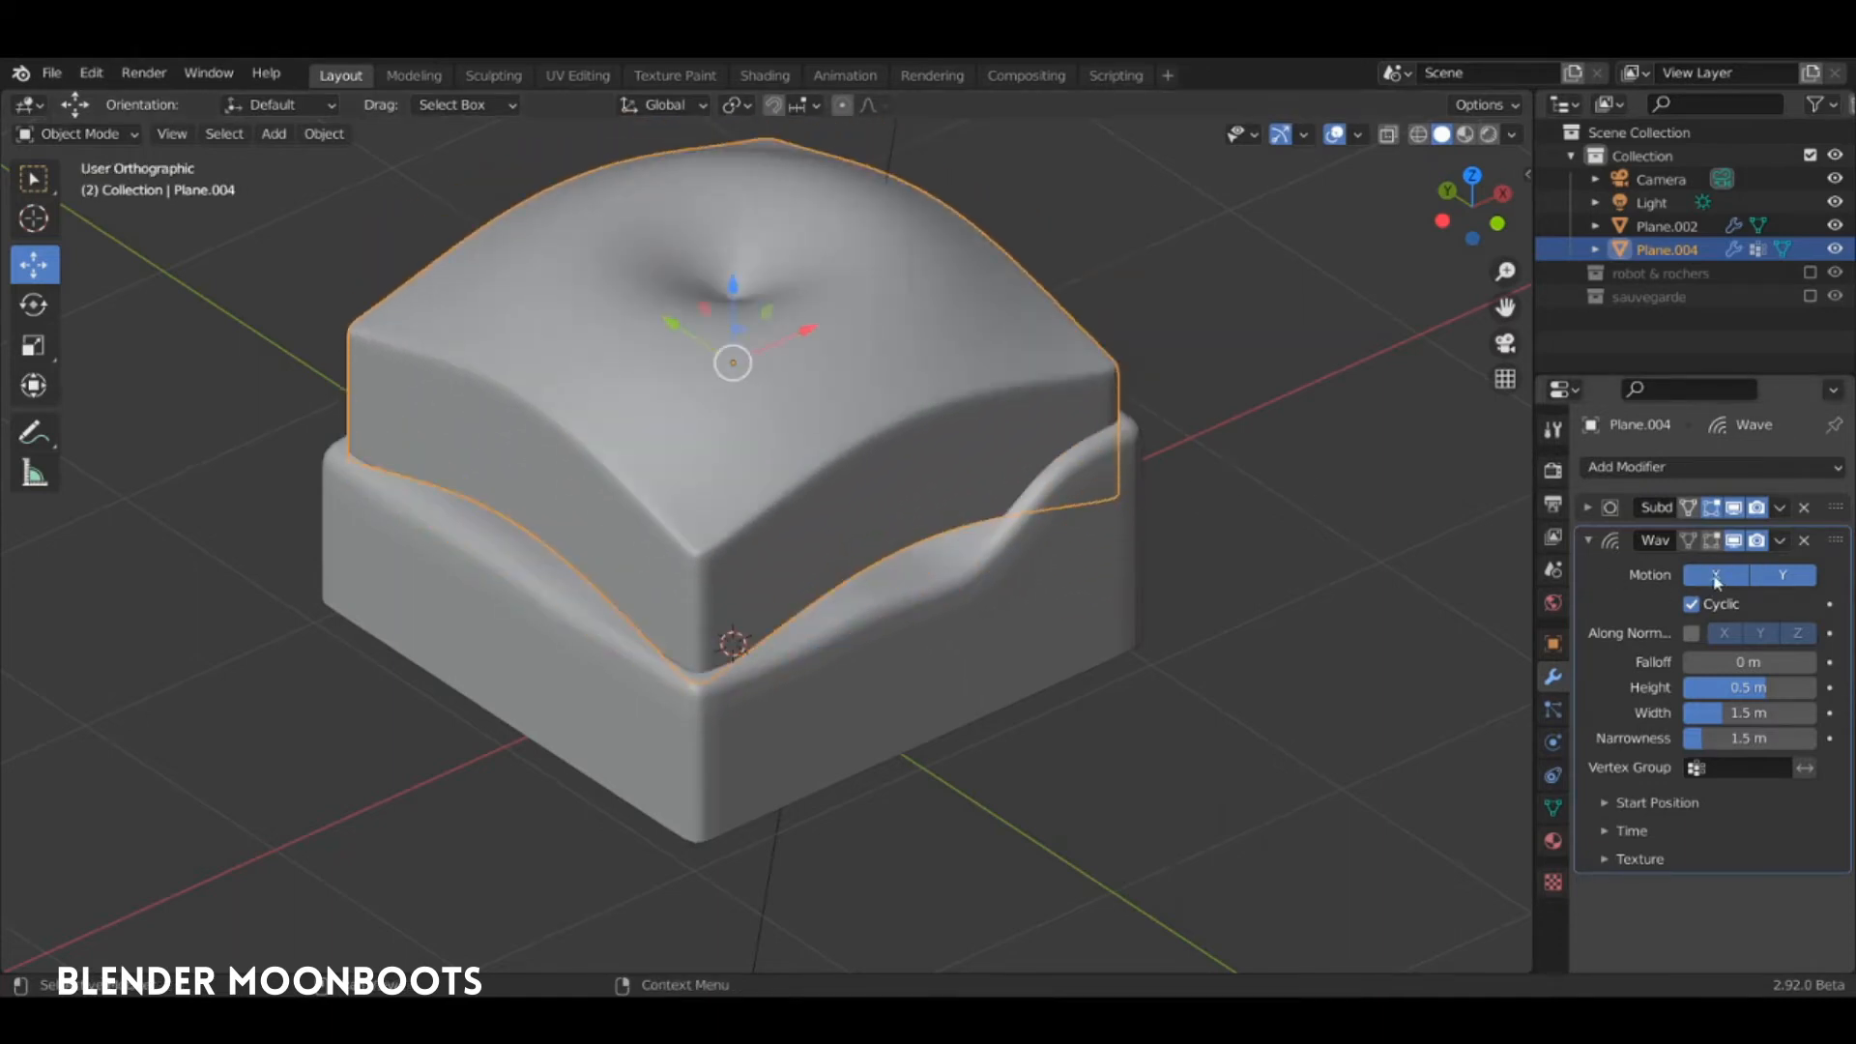
click(1781, 574)
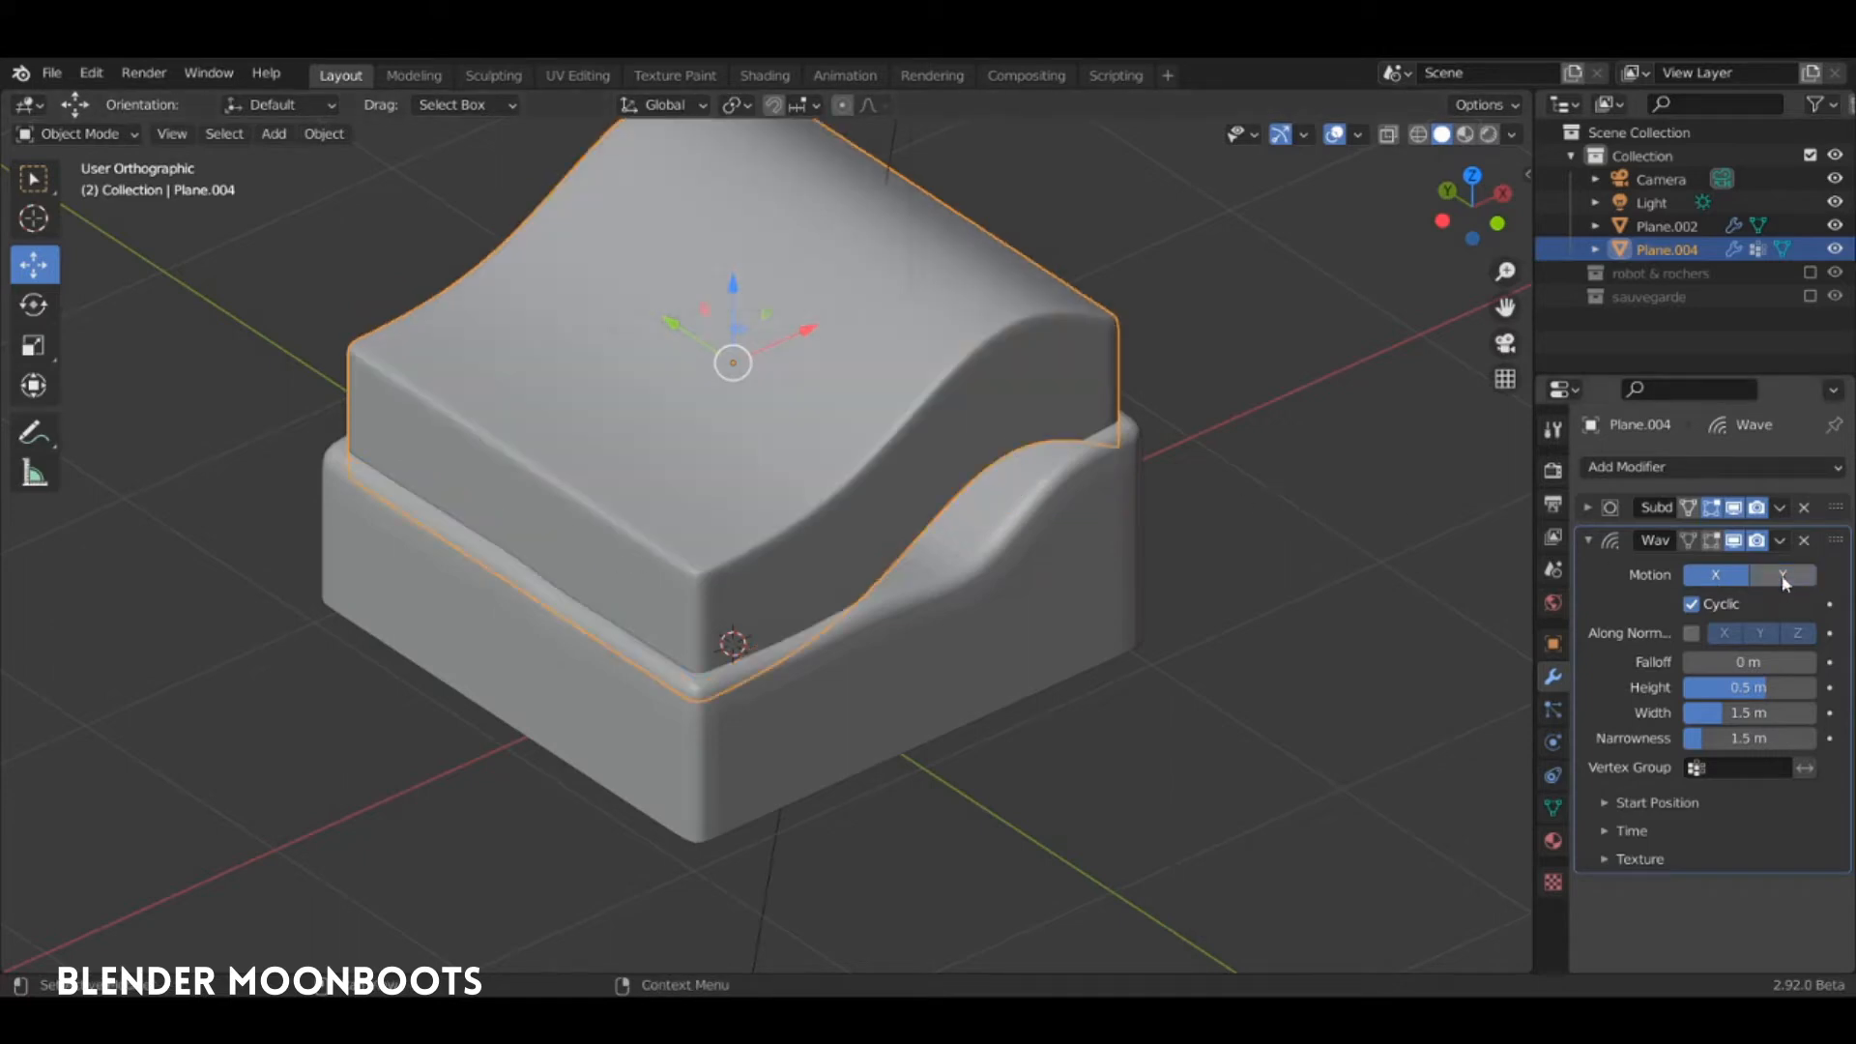
key(space)
key(space)
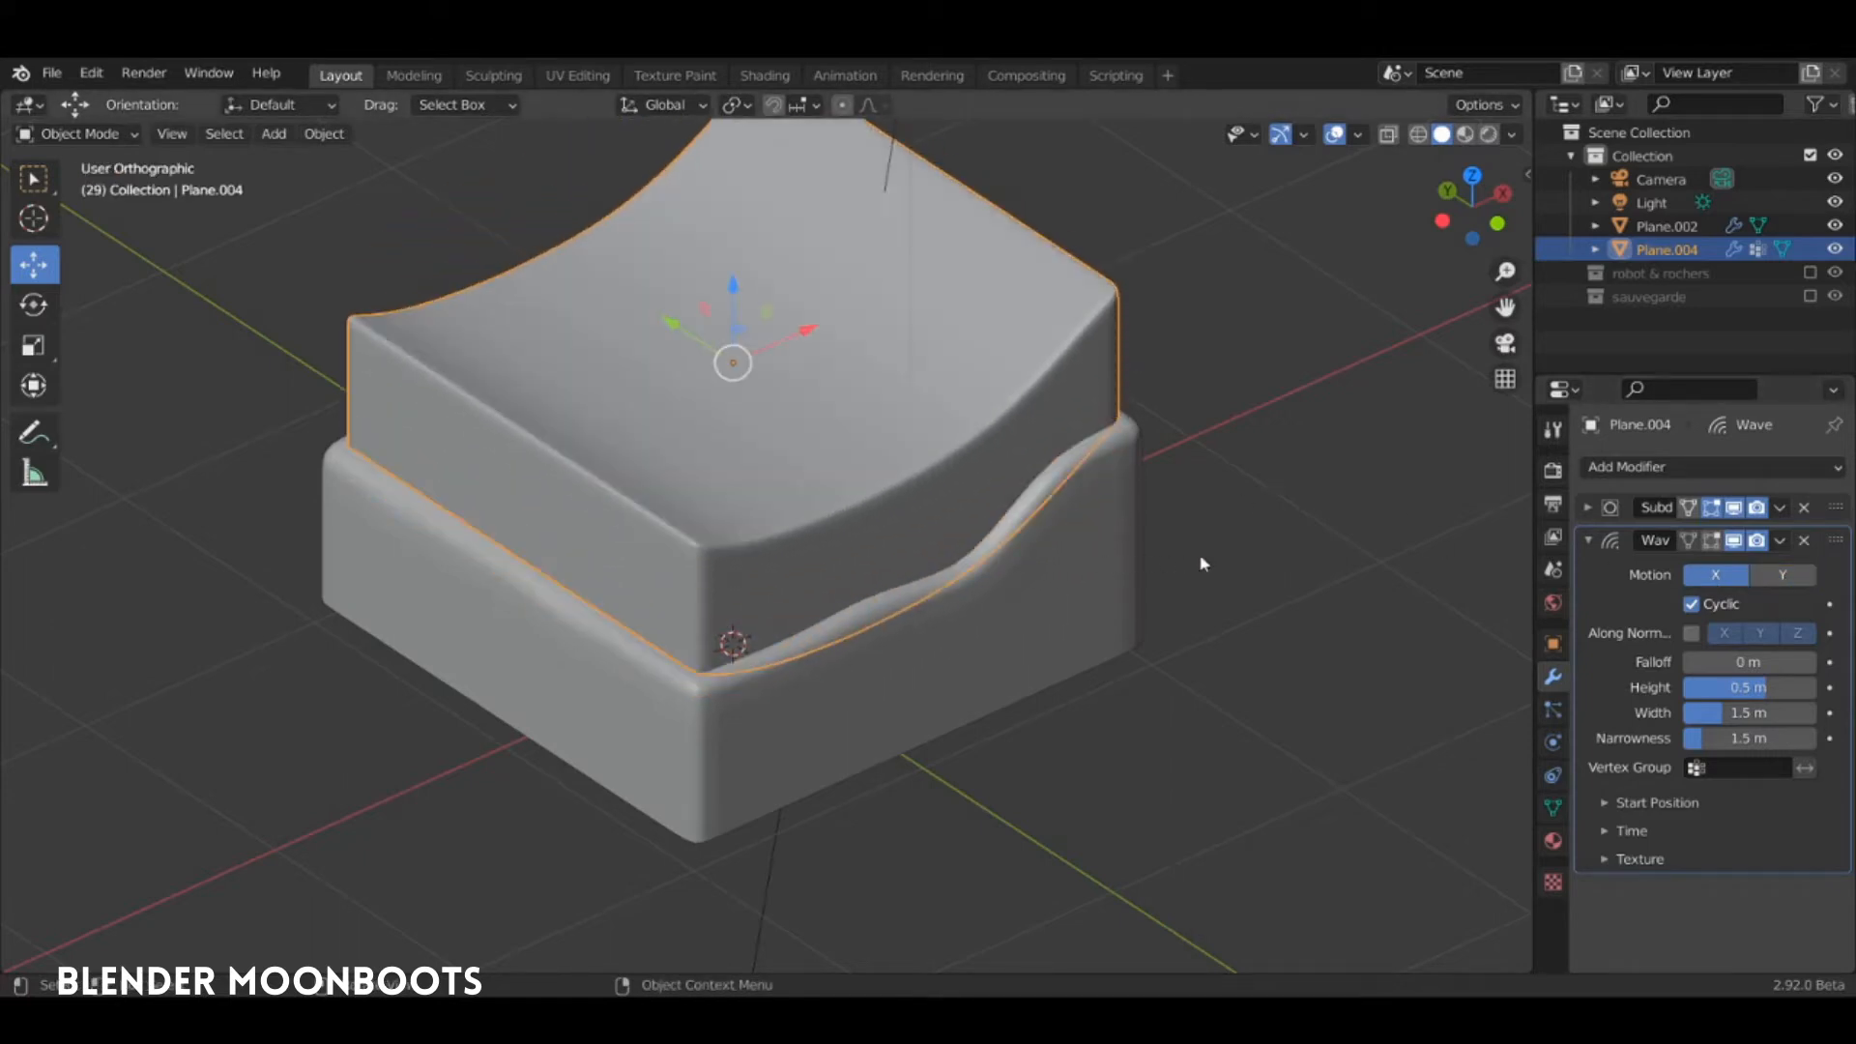
Restrict the Wave modifier to the vertex group "Group" and preview the animation
click(1716, 768)
click(1643, 523)
key(space)
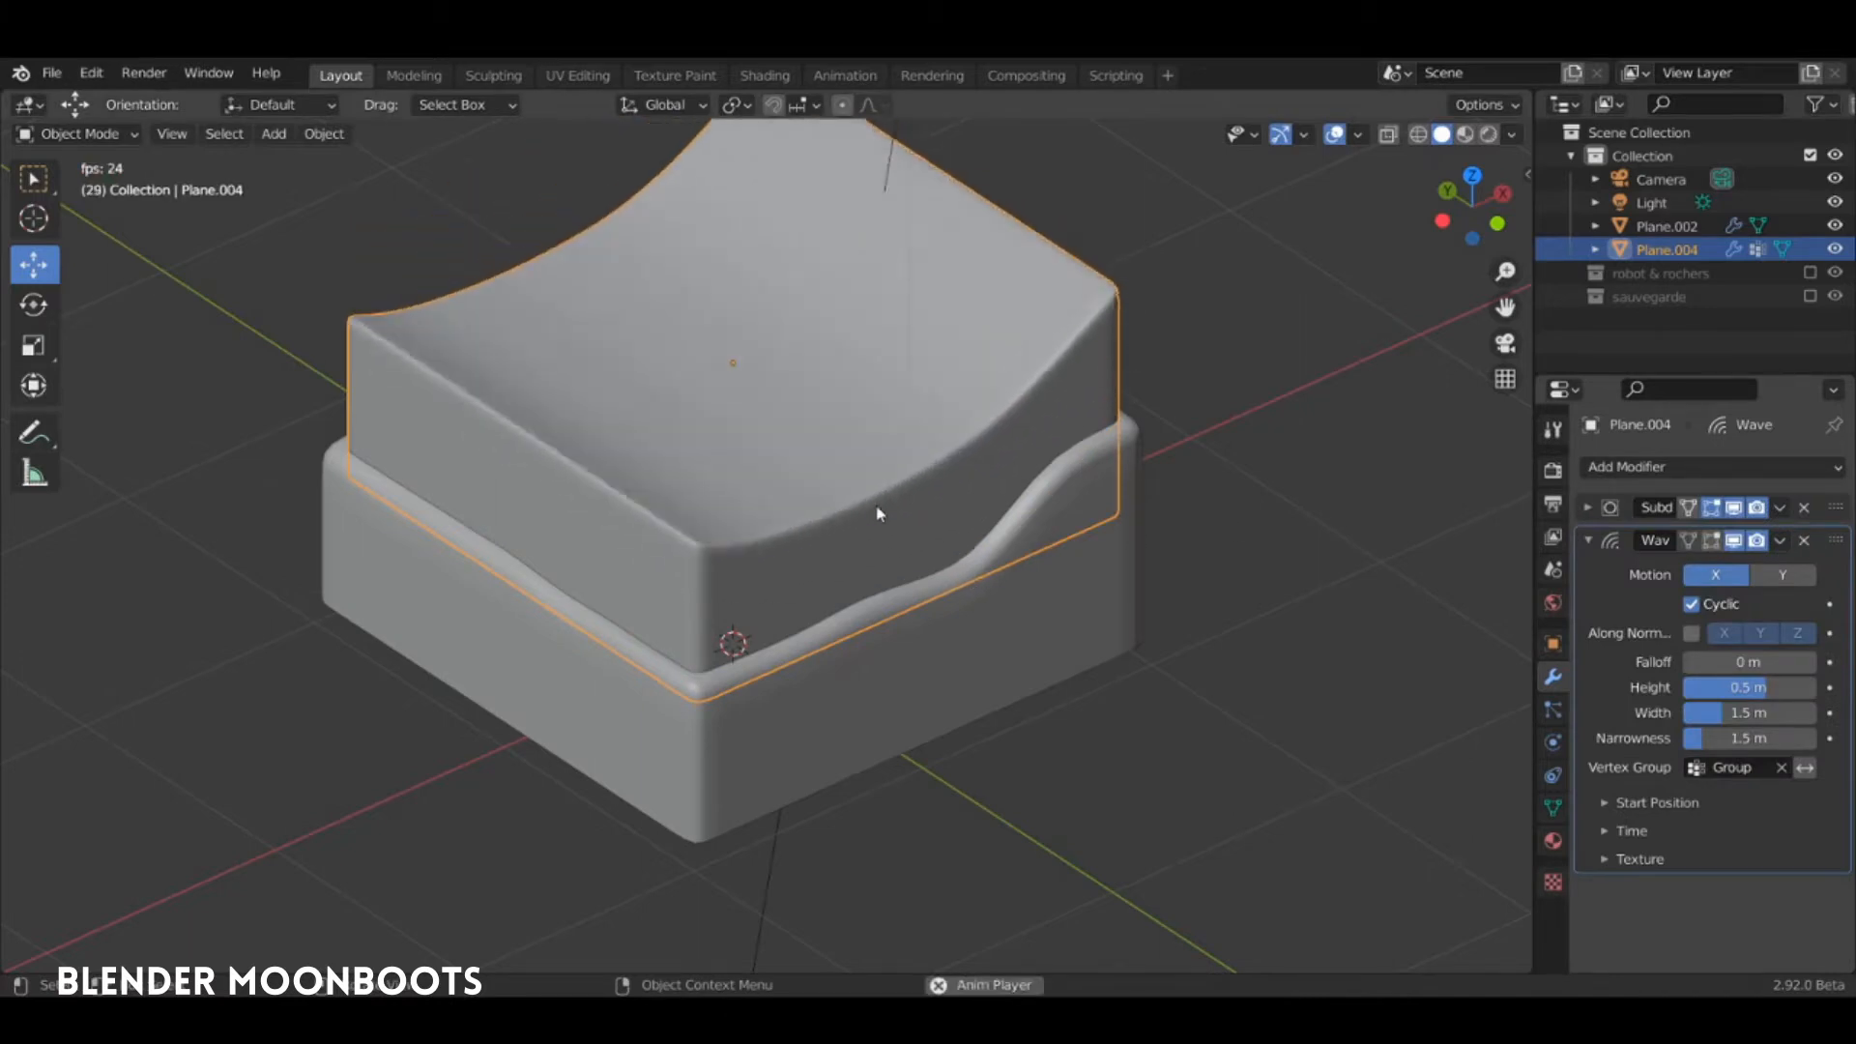
key(space)
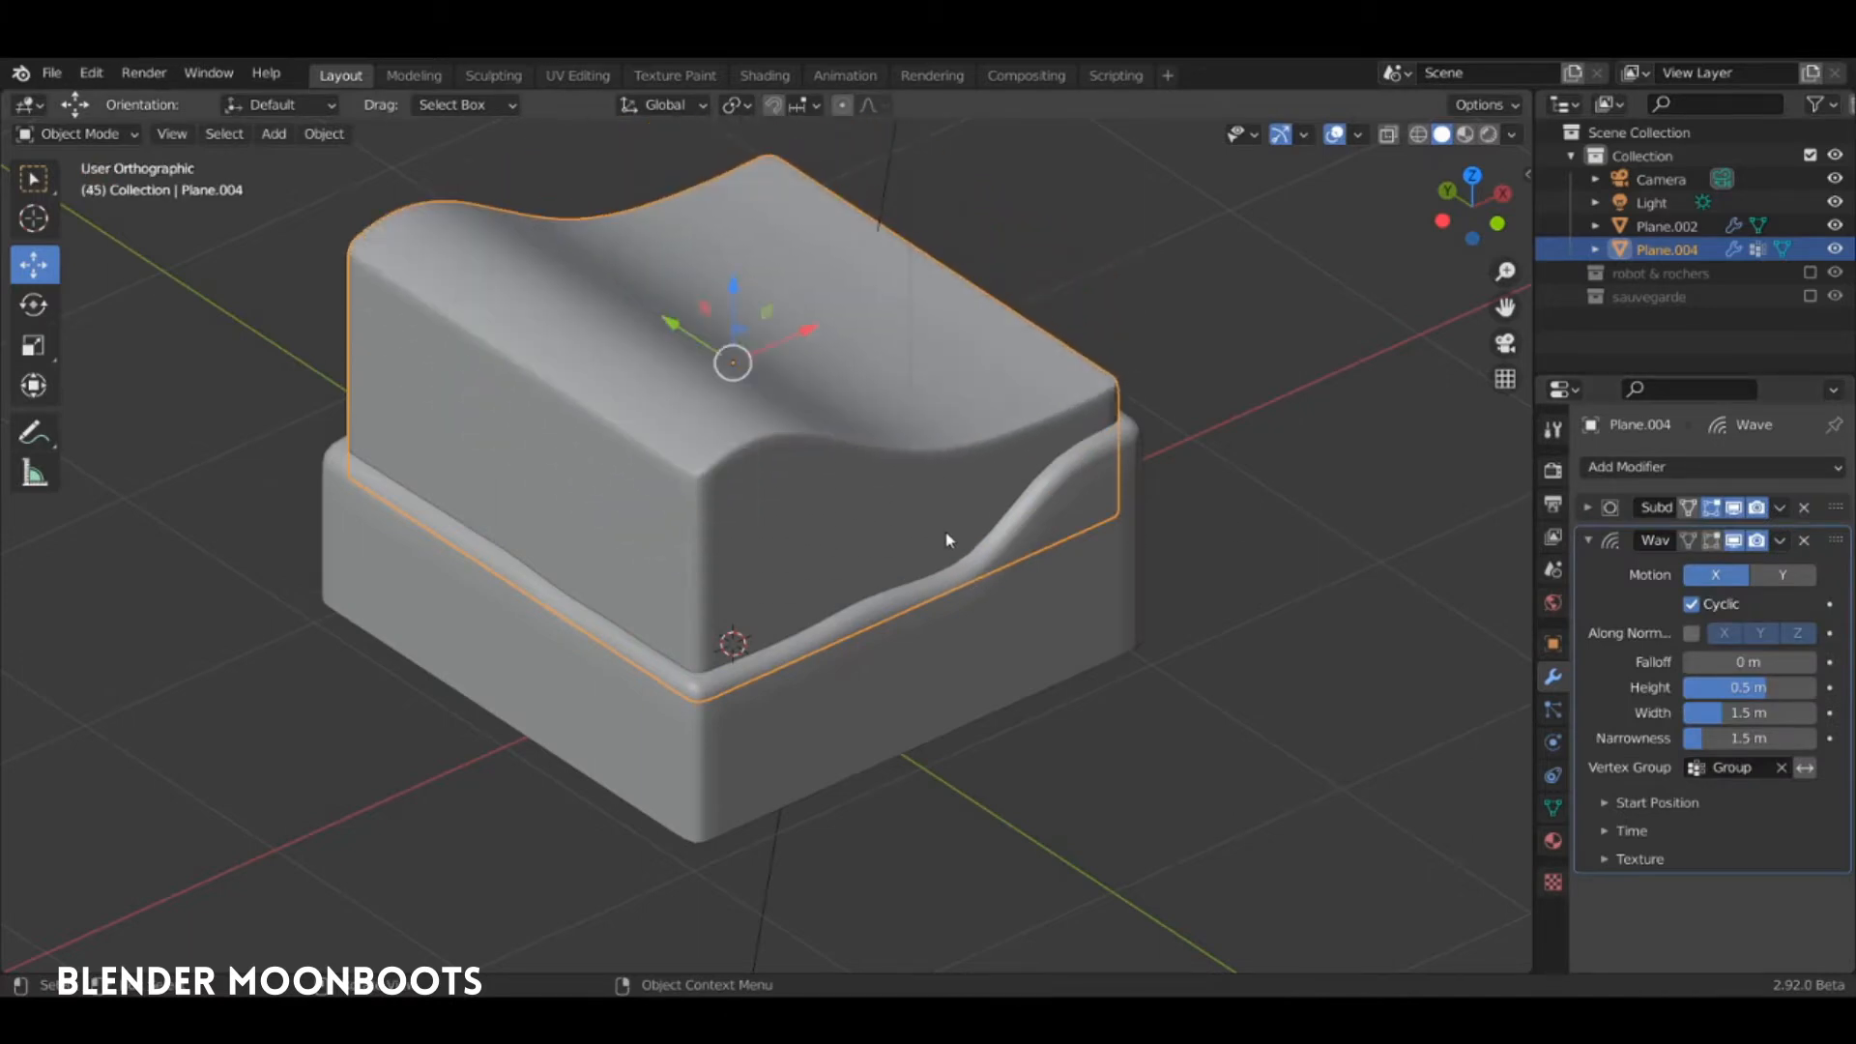
Set the Wave modifier's speed to 0.05 in its time settings and preview the animation
click(1606, 831)
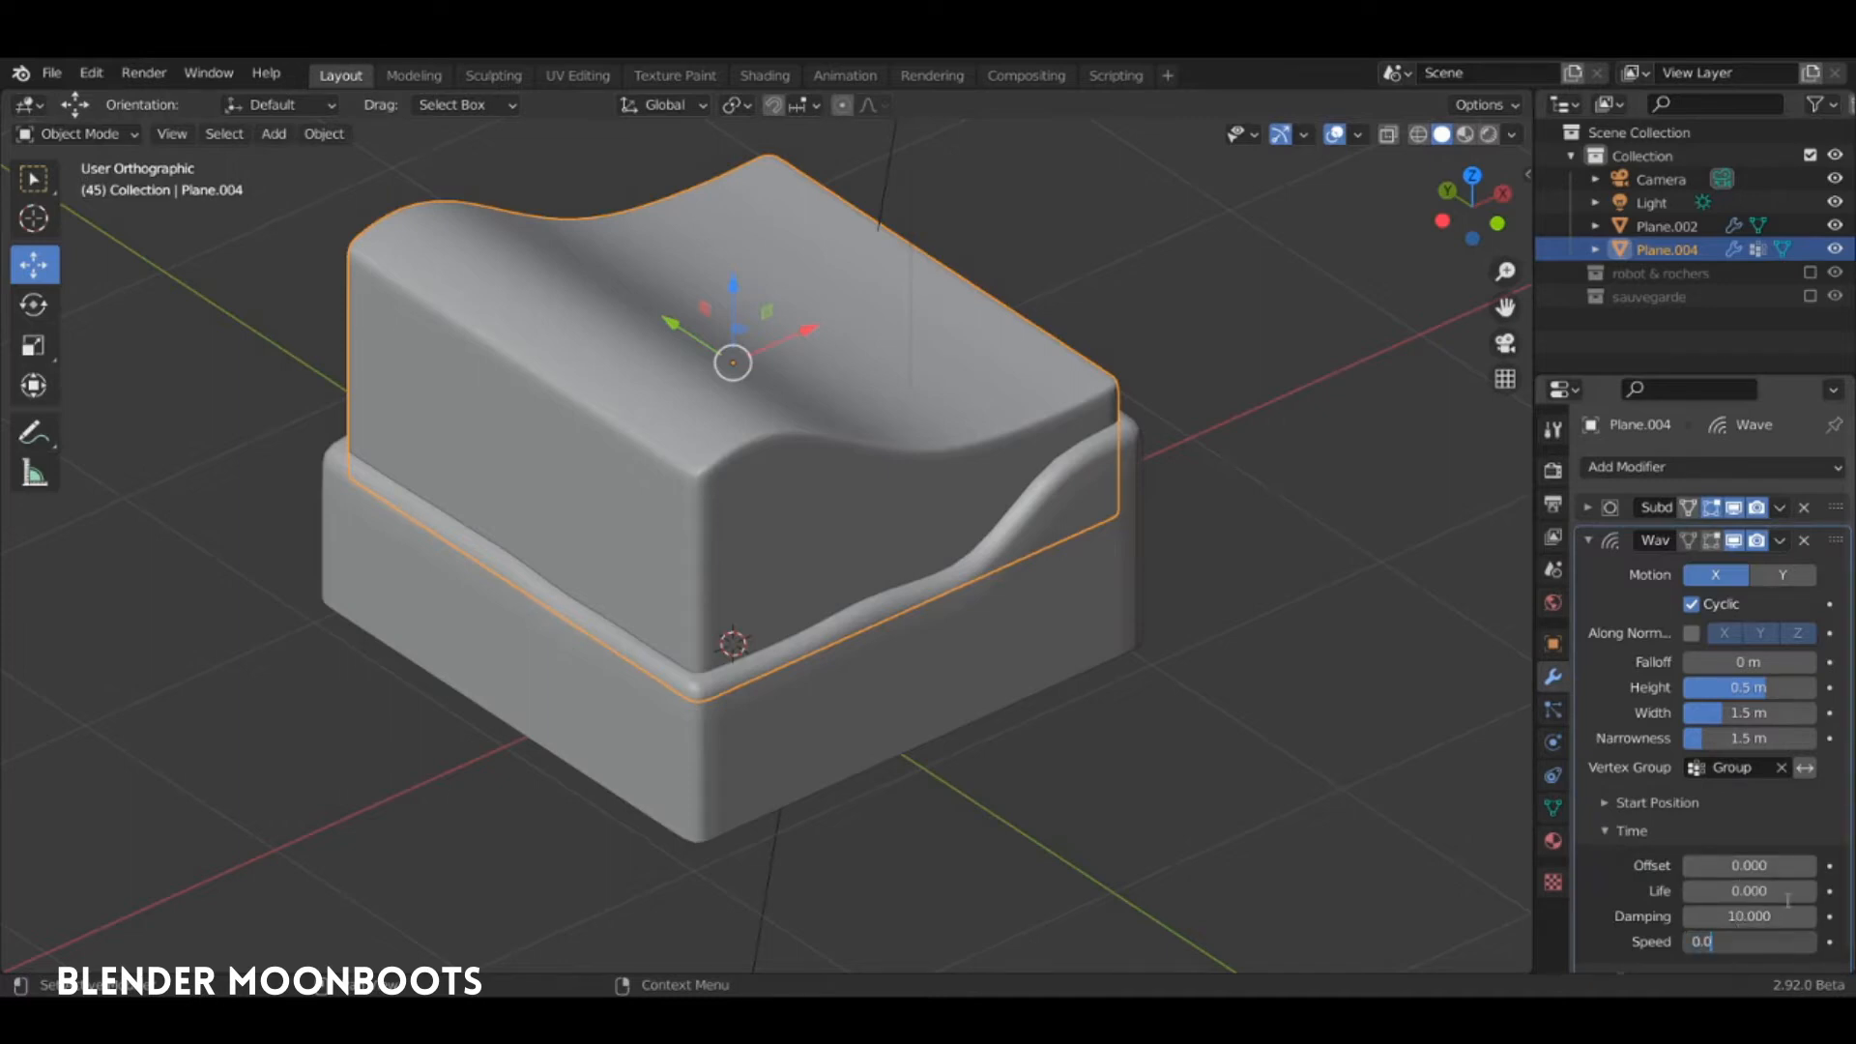
text(5)
key(Return)
key(space)
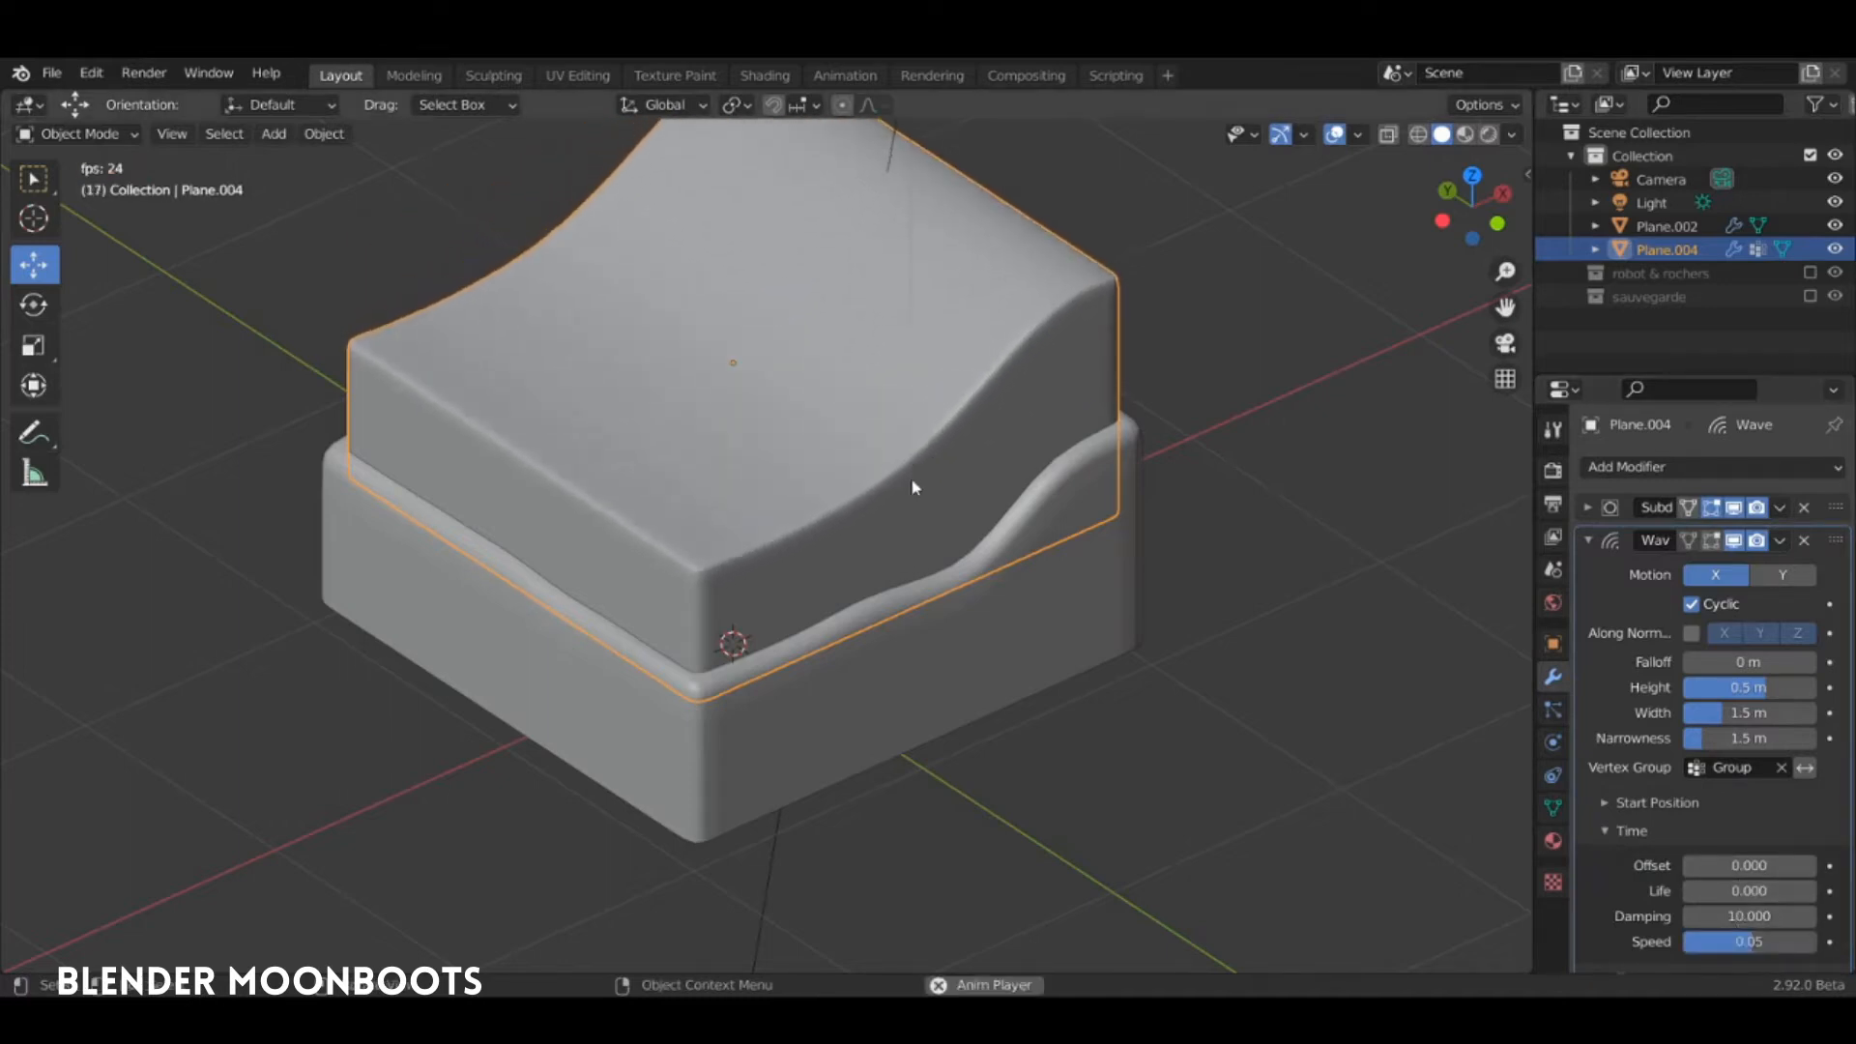
key(space)
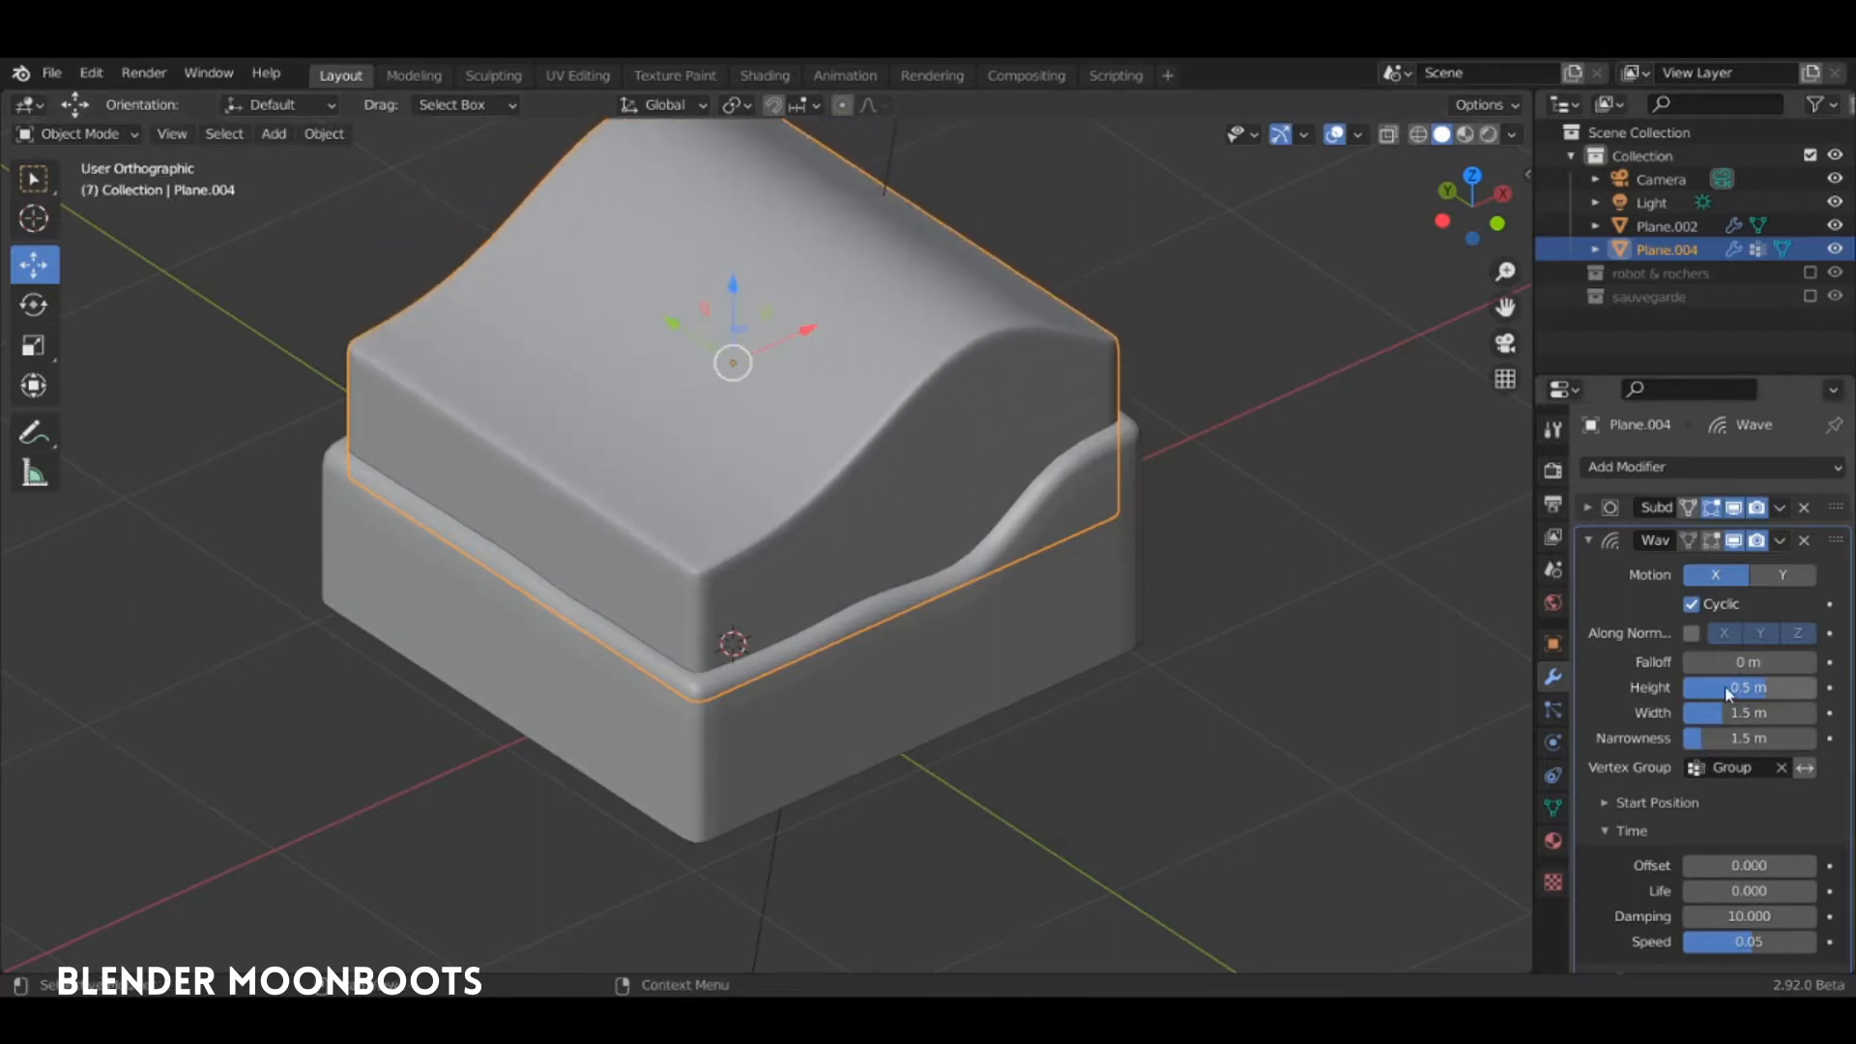
Set the Wave modifier's height to about 0.39 m, width to about 0.36 m and time offset to about -23.73
click(1431, 657)
drag(1743, 693, 1678, 725)
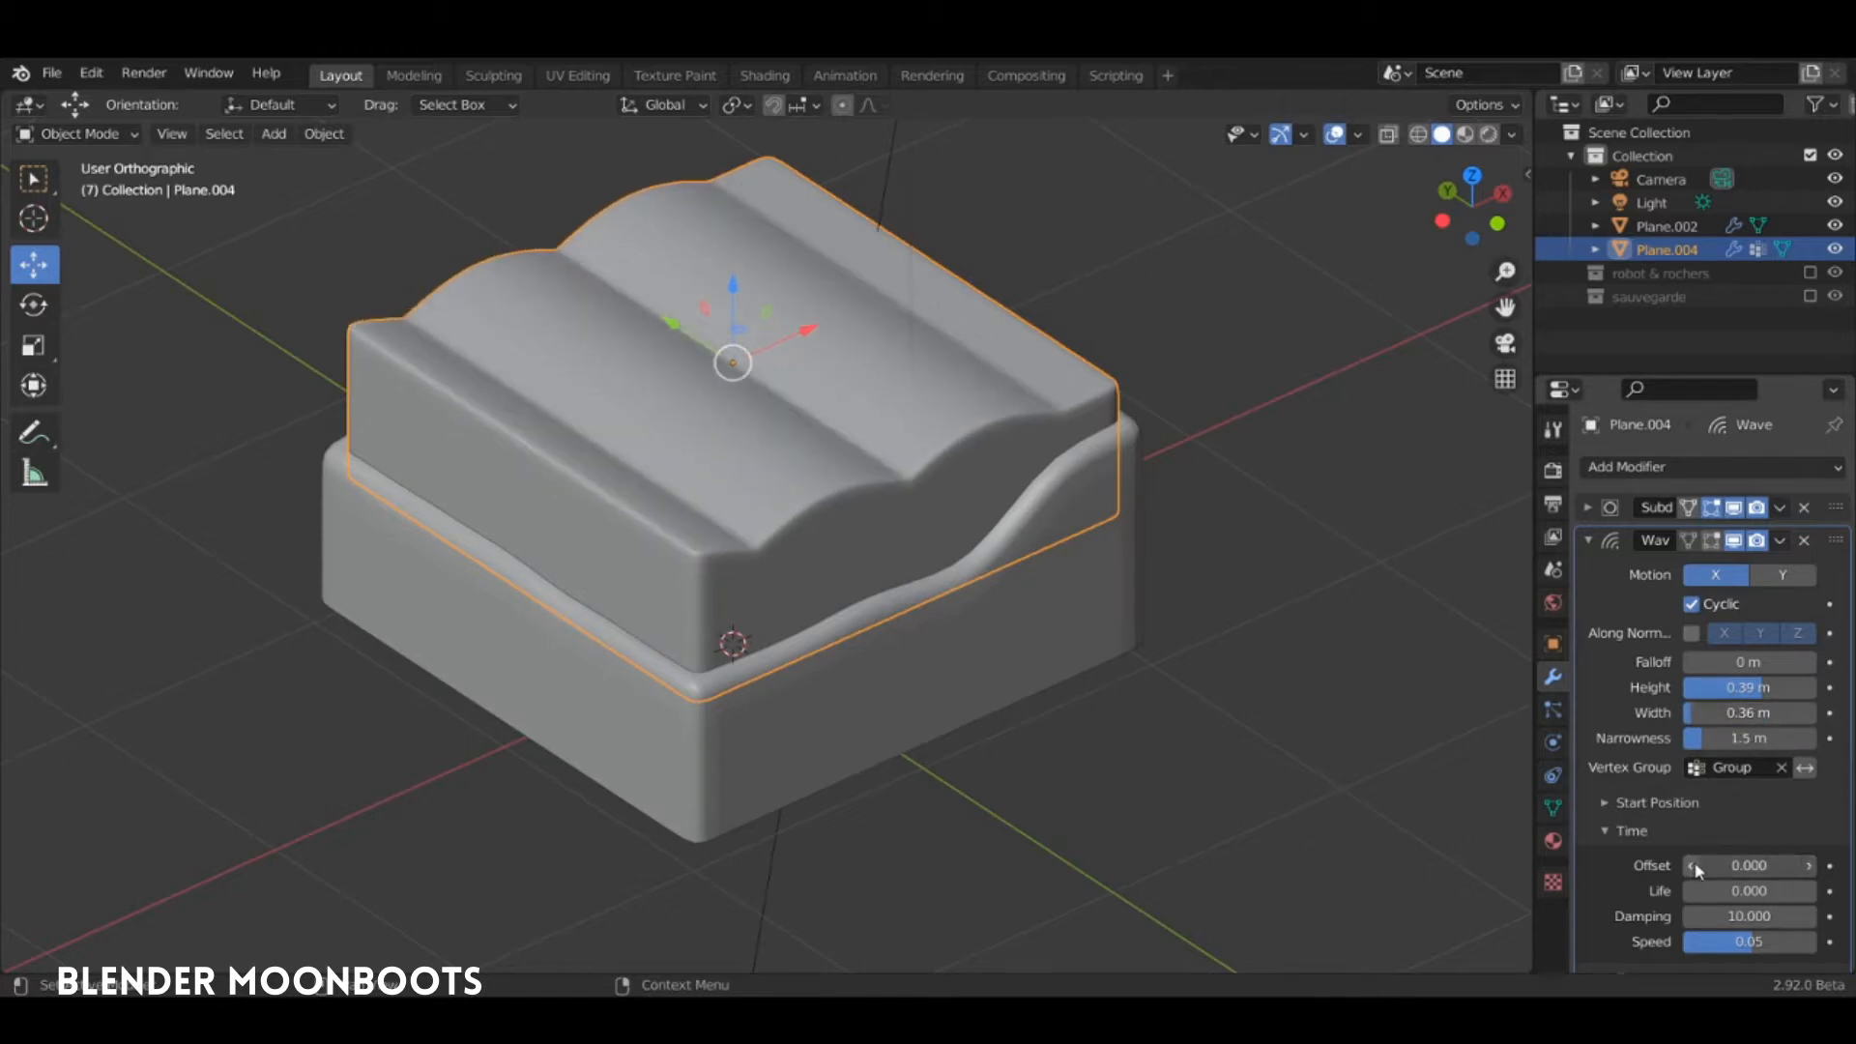
drag(1709, 865, 1657, 798)
key(shift+Left)
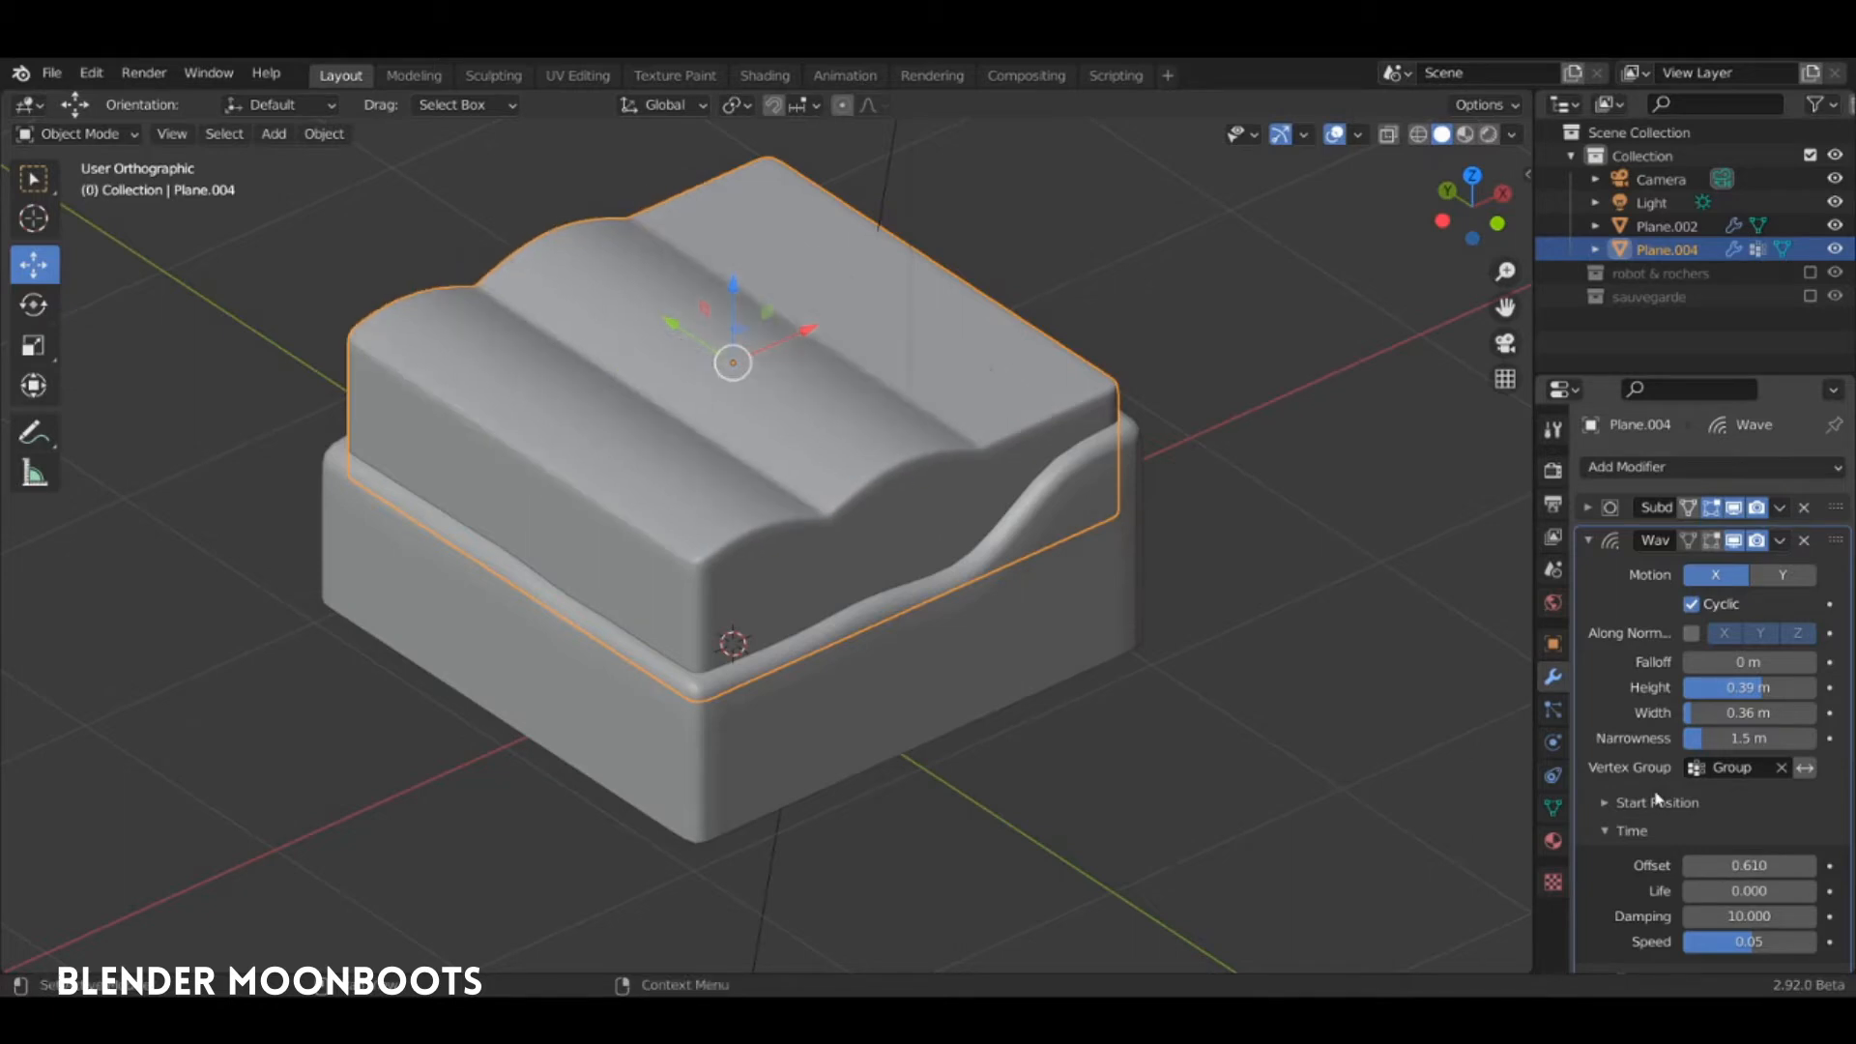
drag(1692, 866, 1578, 877)
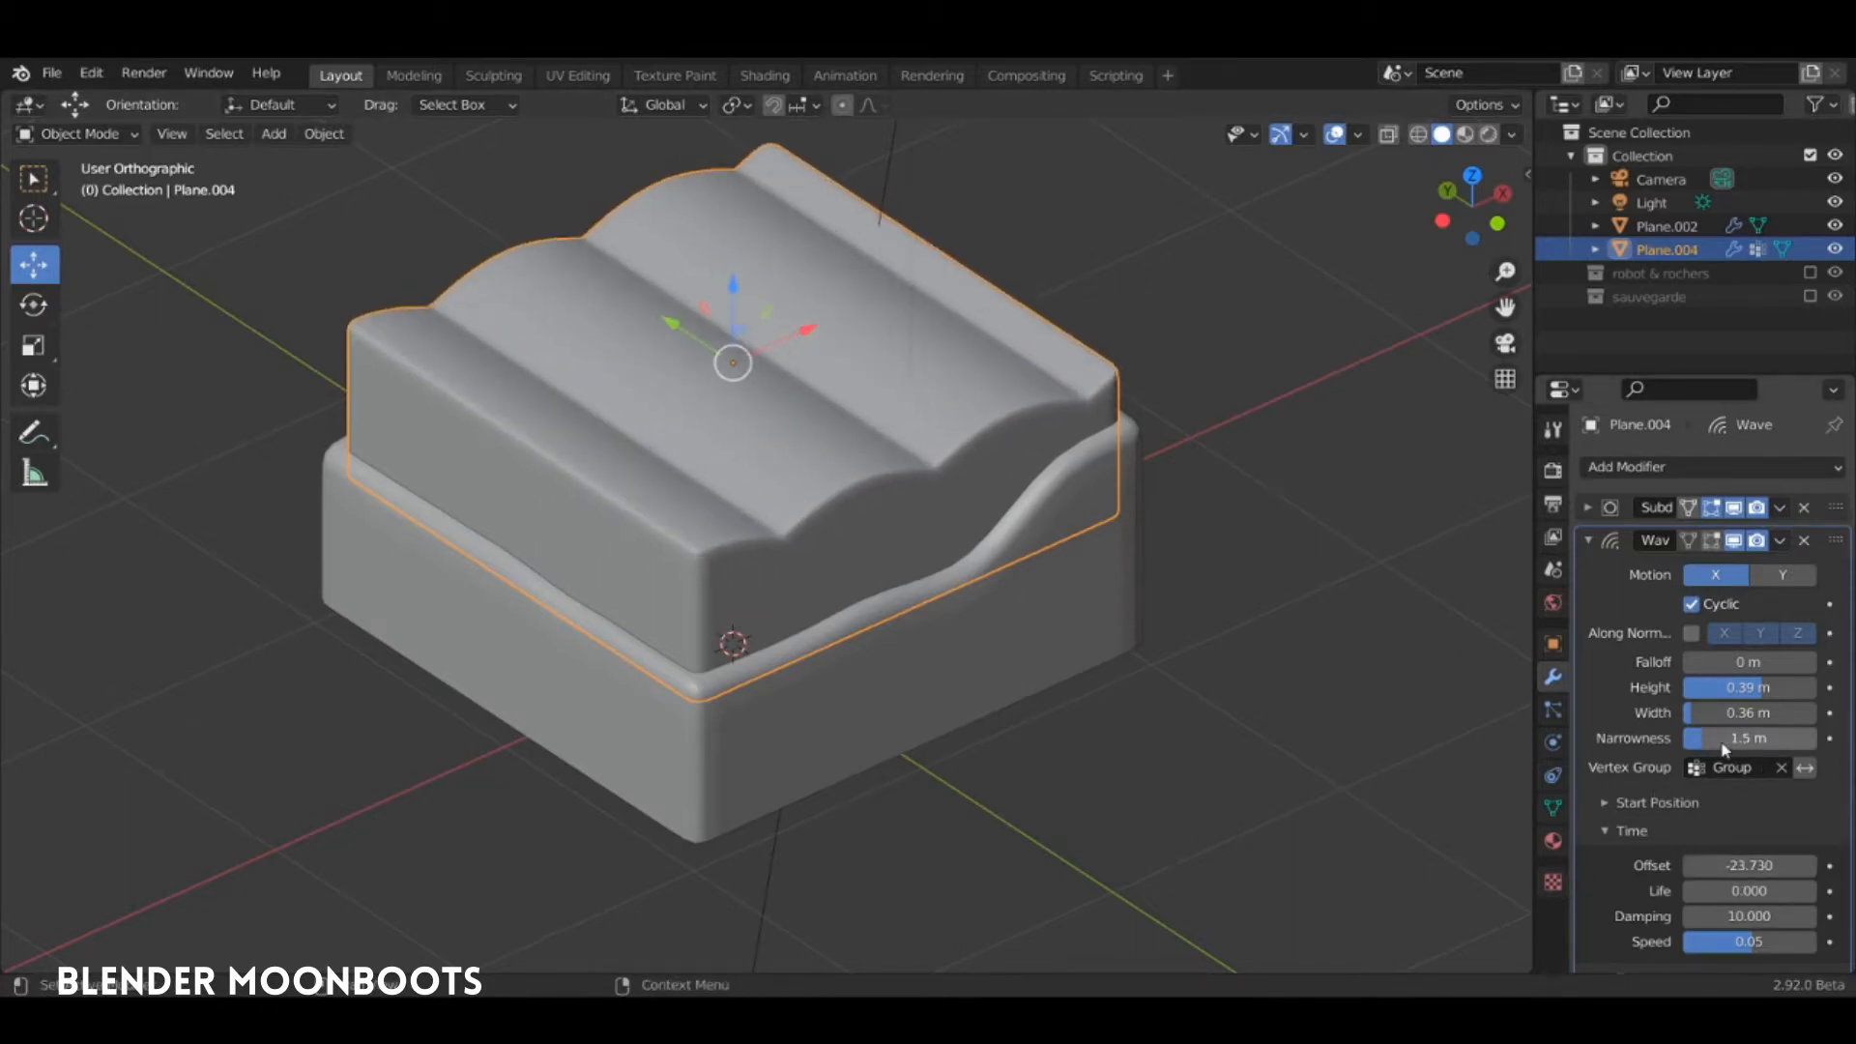
Set the Wave modifier's narrowness to about 5.4 m and height to about 0.13 m, checking the wave shape from several angles
drag(1723, 743, 1784, 771)
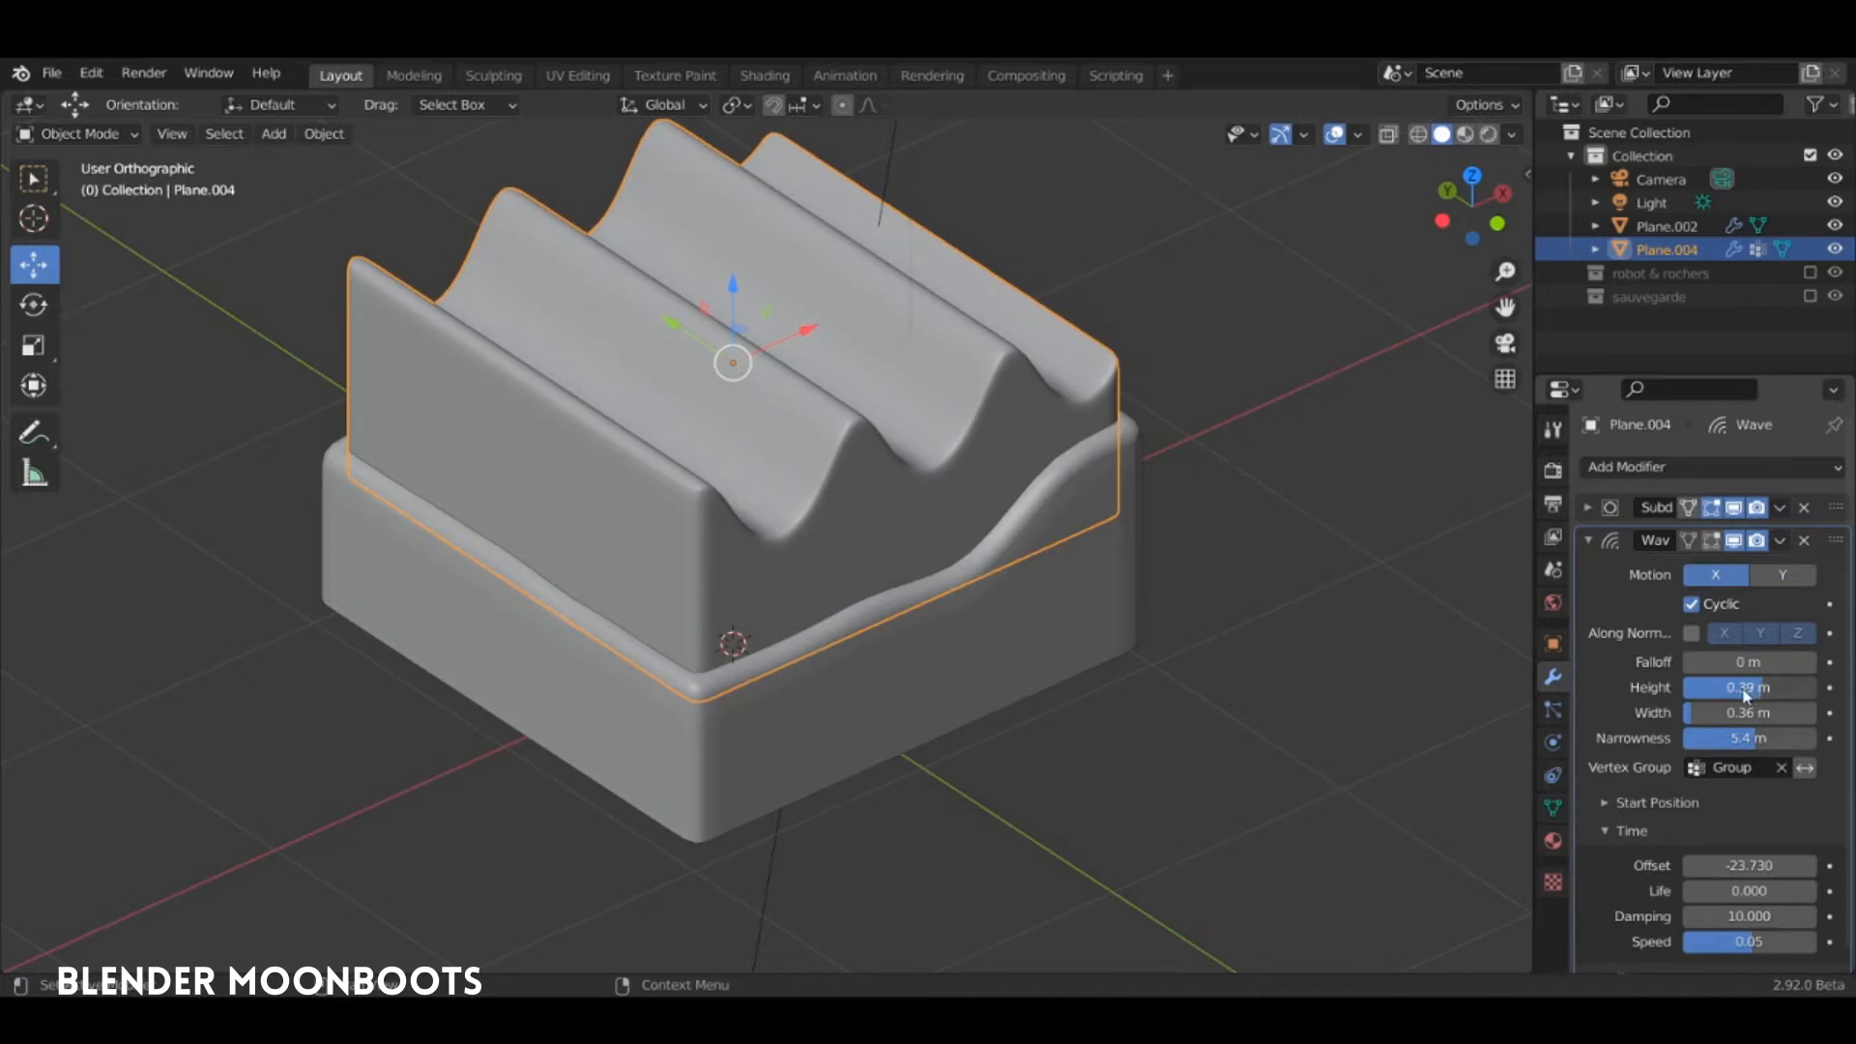
drag(1734, 698, 1730, 700)
mouse_move(1061, 633)
middle_down()
mouse_move(976, 602)
mouse_move(963, 562)
mouse_move(989, 514)
mouse_move(1144, 663)
mouse_move(1156, 600)
mouse_move(758, 486)
middle_up()
scroll(1153, 579, up, 2)
middle_drag(1081, 452, 1243, 559)
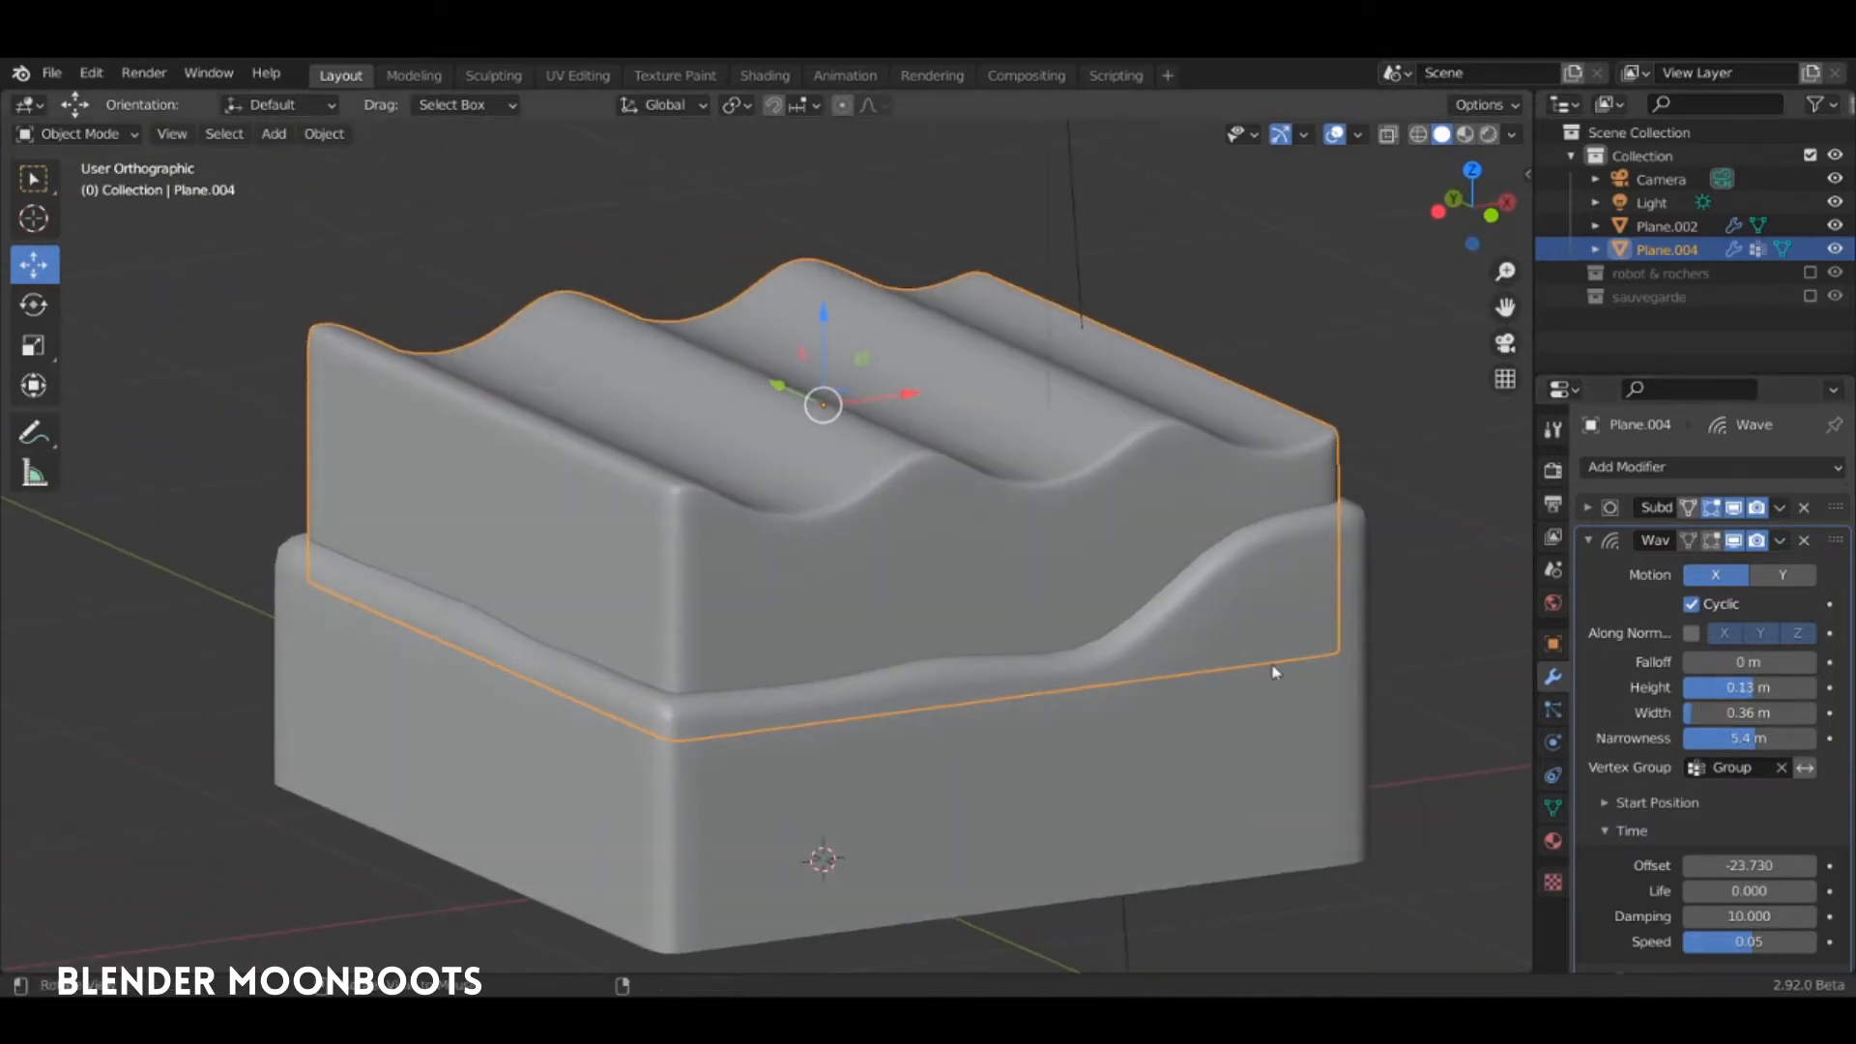
middle_drag(1257, 676, 1177, 663)
Set the Wave modifier's narrowness to about 4.7 m, then play the animation with both blocks selected and framed
mouse_move(1735, 739)
mouse_down()
mouse_move(1765, 747)
mouse_move(1734, 753)
mouse_up()
key(space)
middle_drag(1254, 586, 1276, 650)
key(space)
mouse_move(1276, 645)
mouse_down()
mouse_move(1276, 667)
mouse_move(1300, 643)
mouse_up()
key(space)
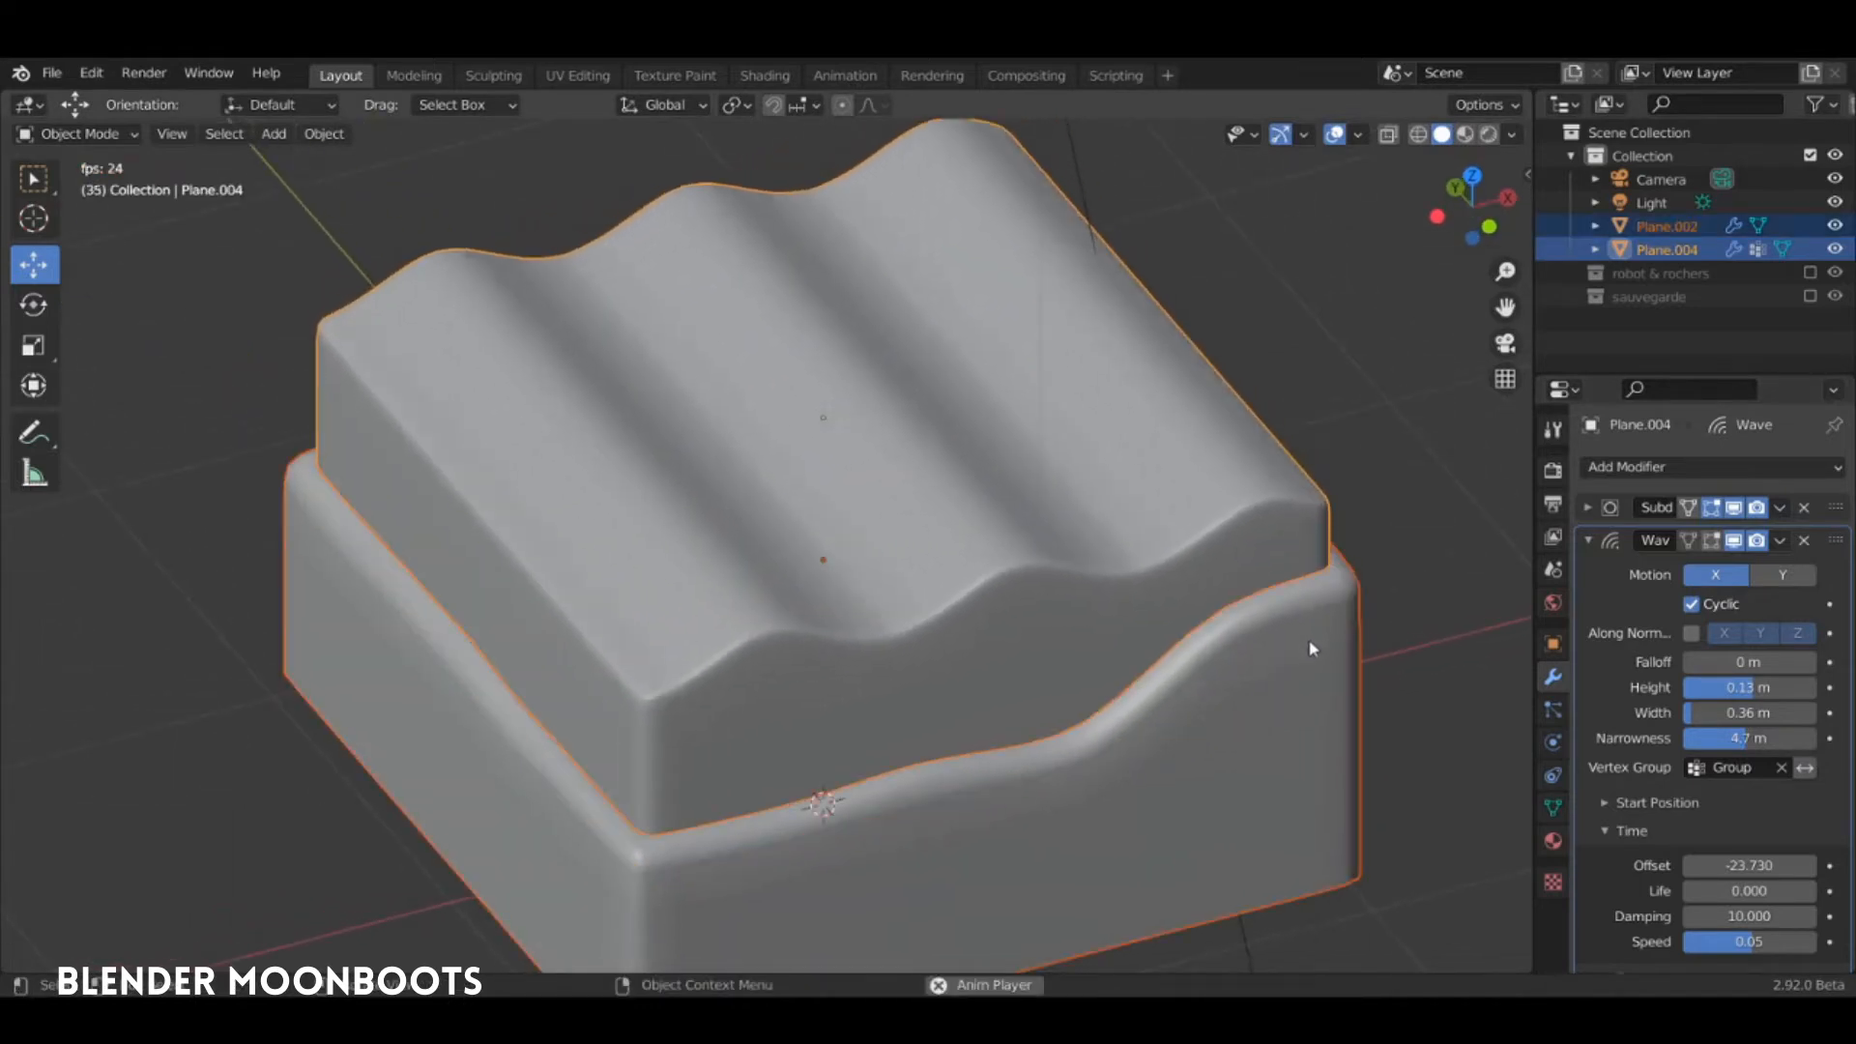
key(KP_Decimal)
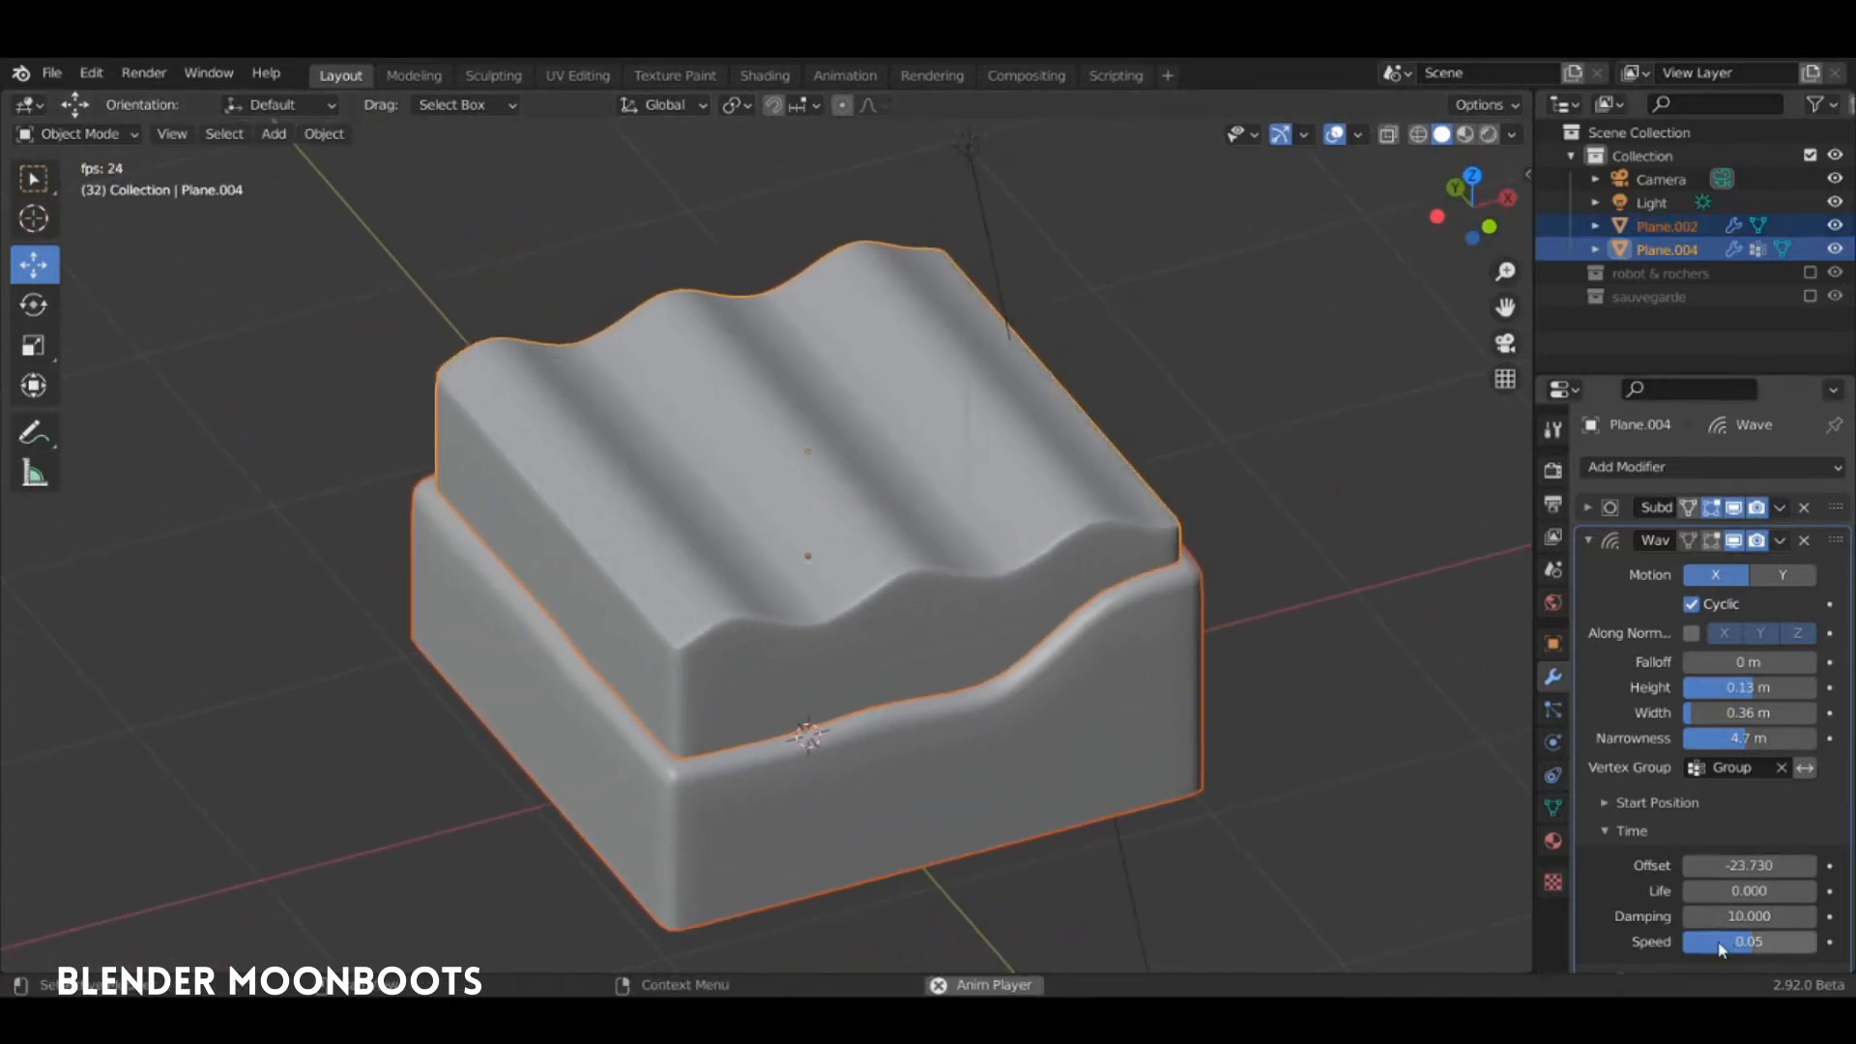
Set the Wave modifier's speed to 0.02, stop the playback and collapse the modifier's settings
click(1706, 941)
text(0.02)
key(Return)
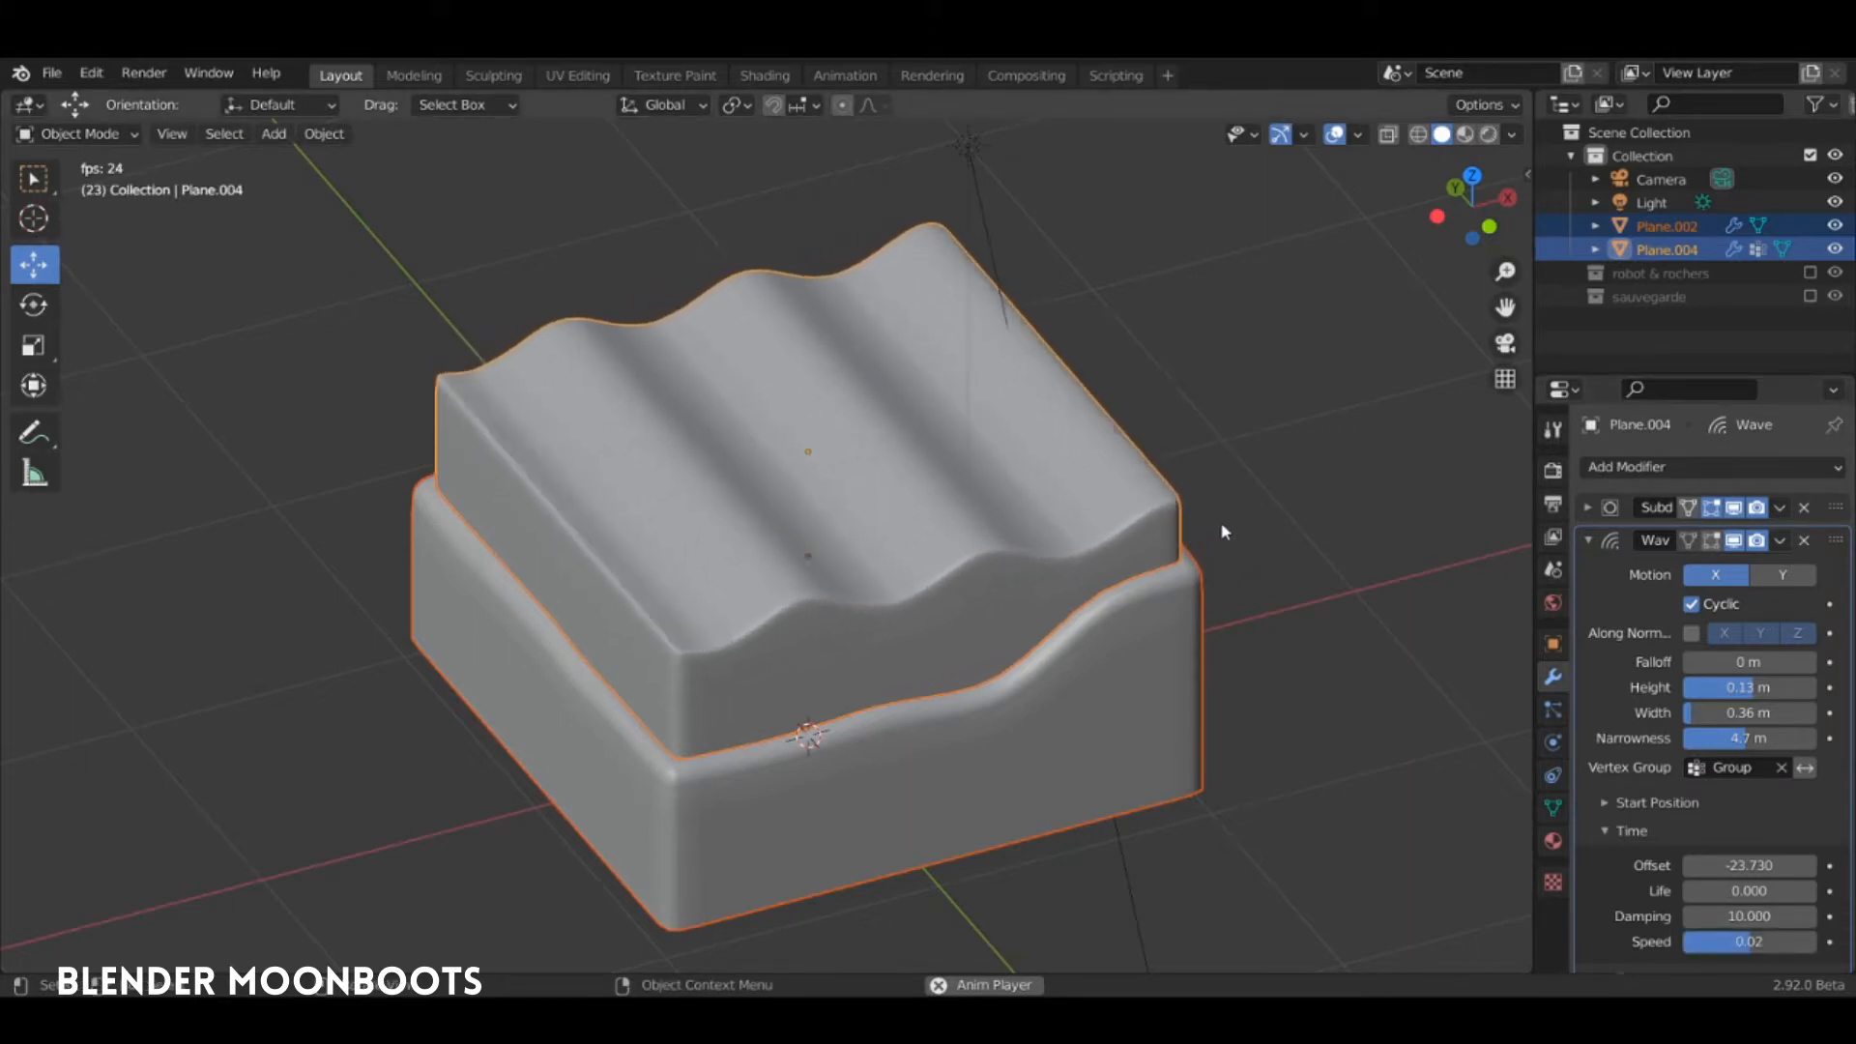
key(space)
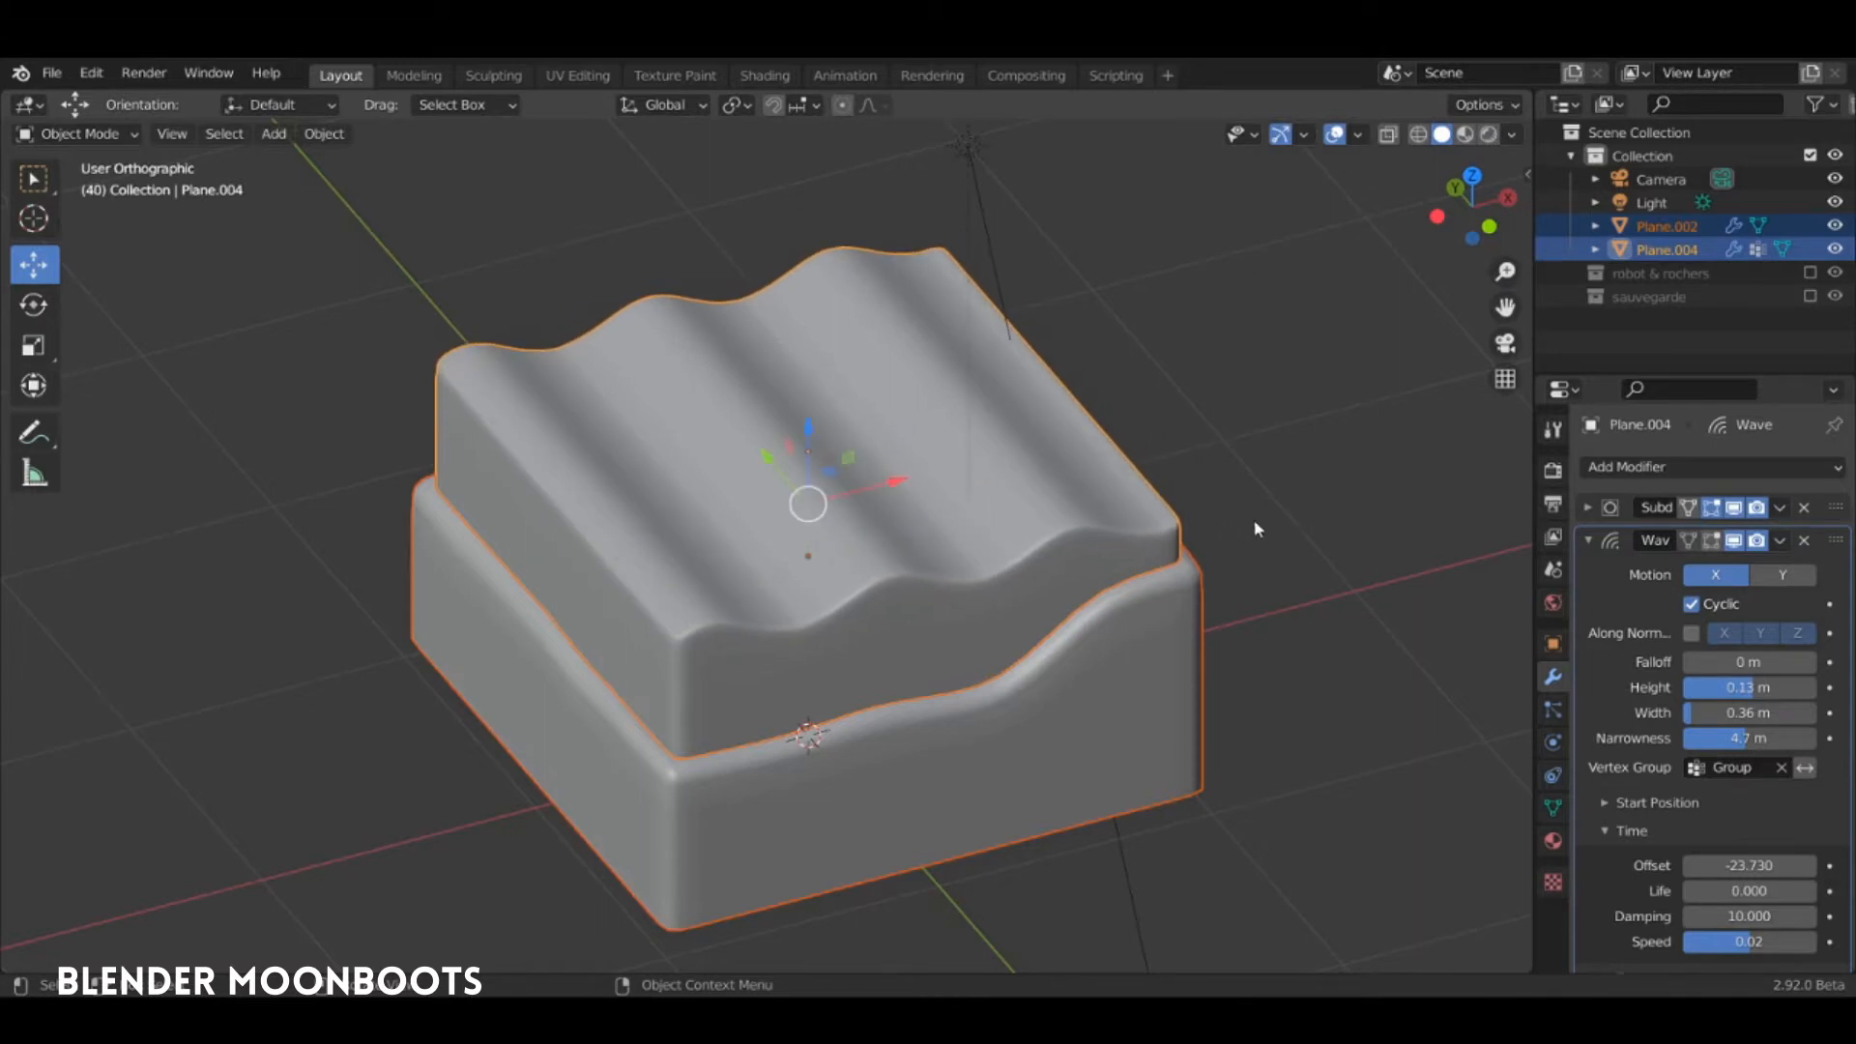
click(1590, 541)
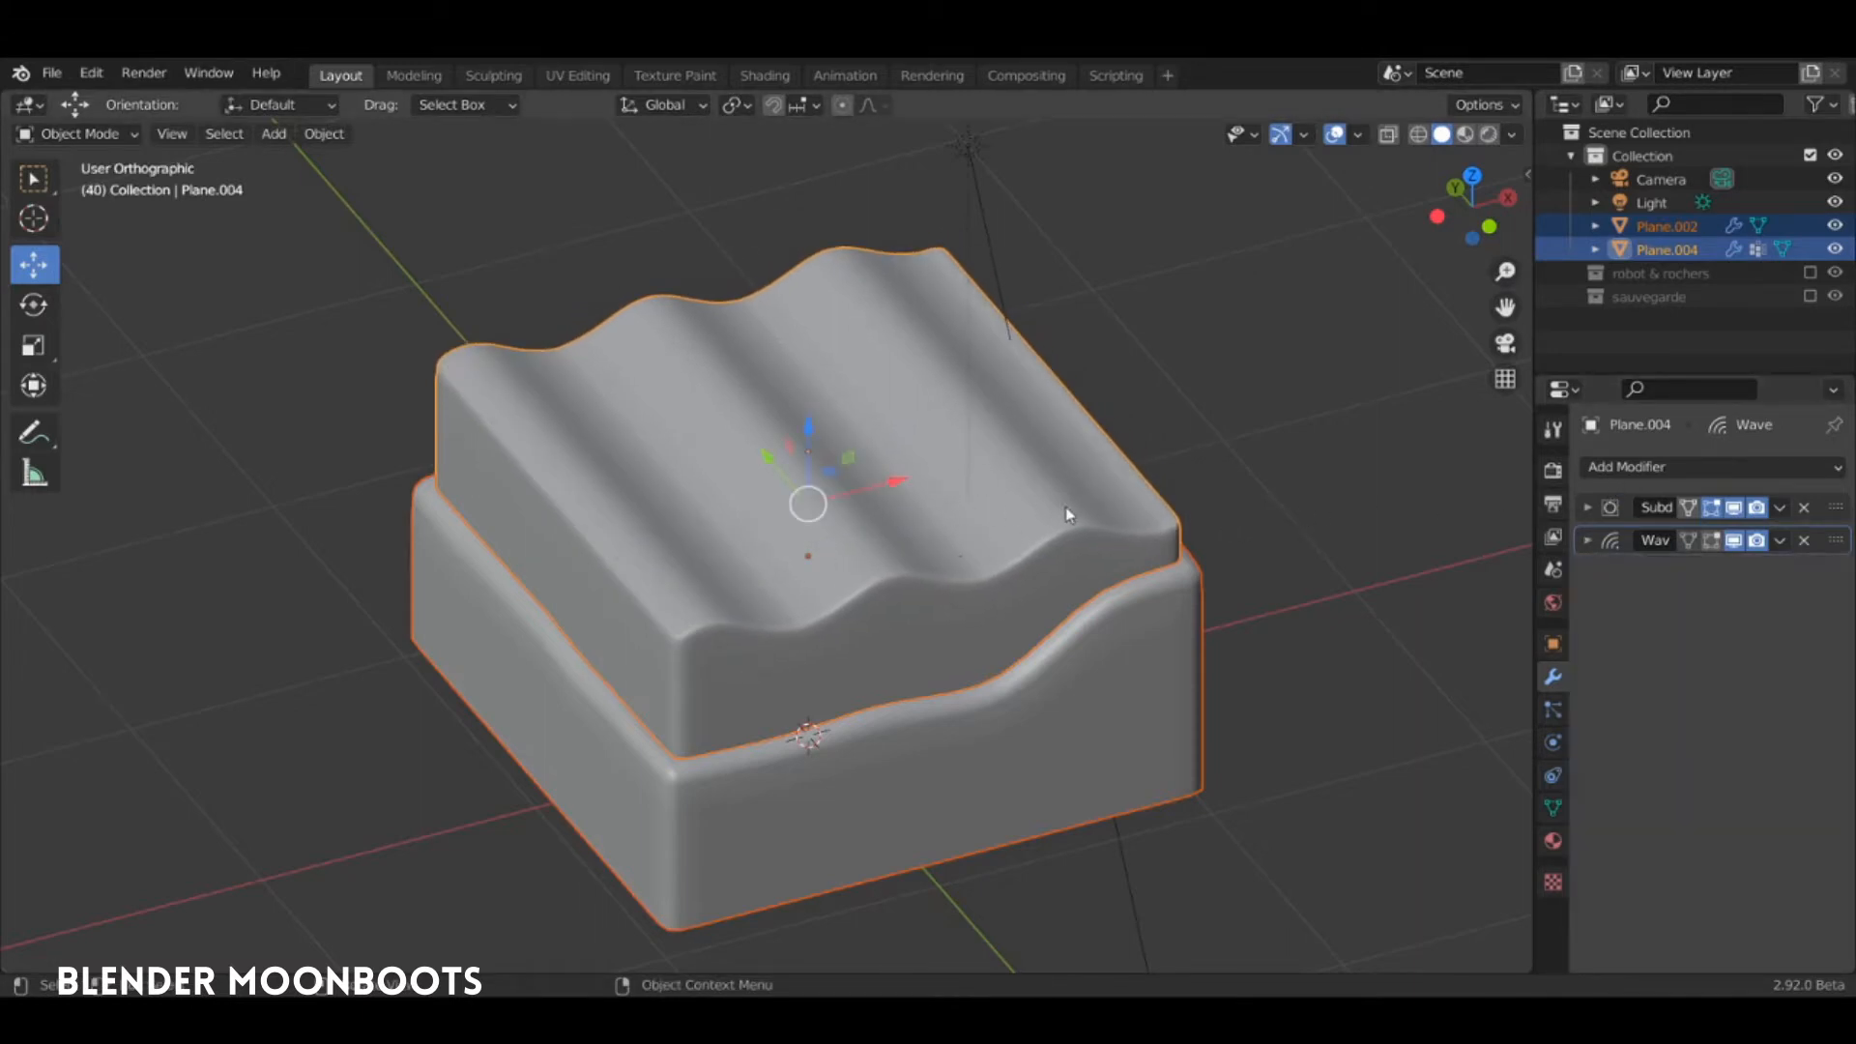
Add a Displace modifier to the water box and give it a new texture of type Clouds
click(1628, 472)
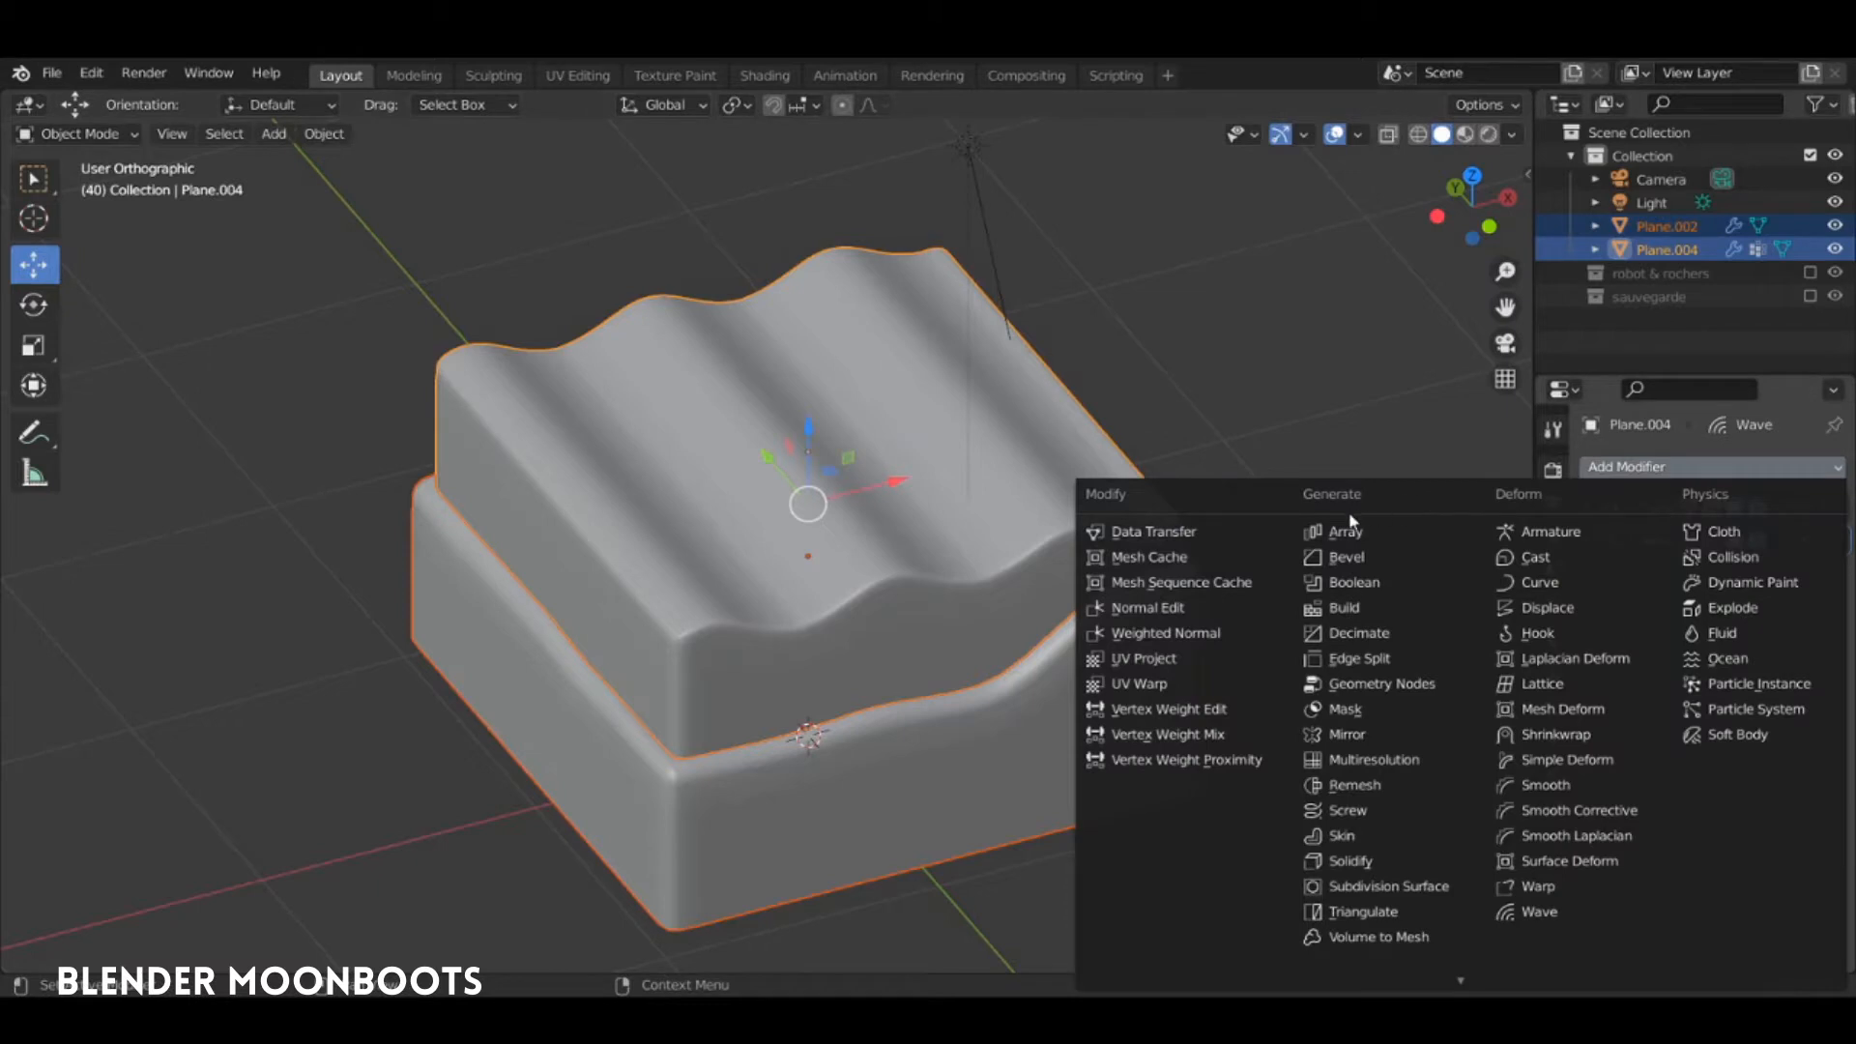
click(1551, 606)
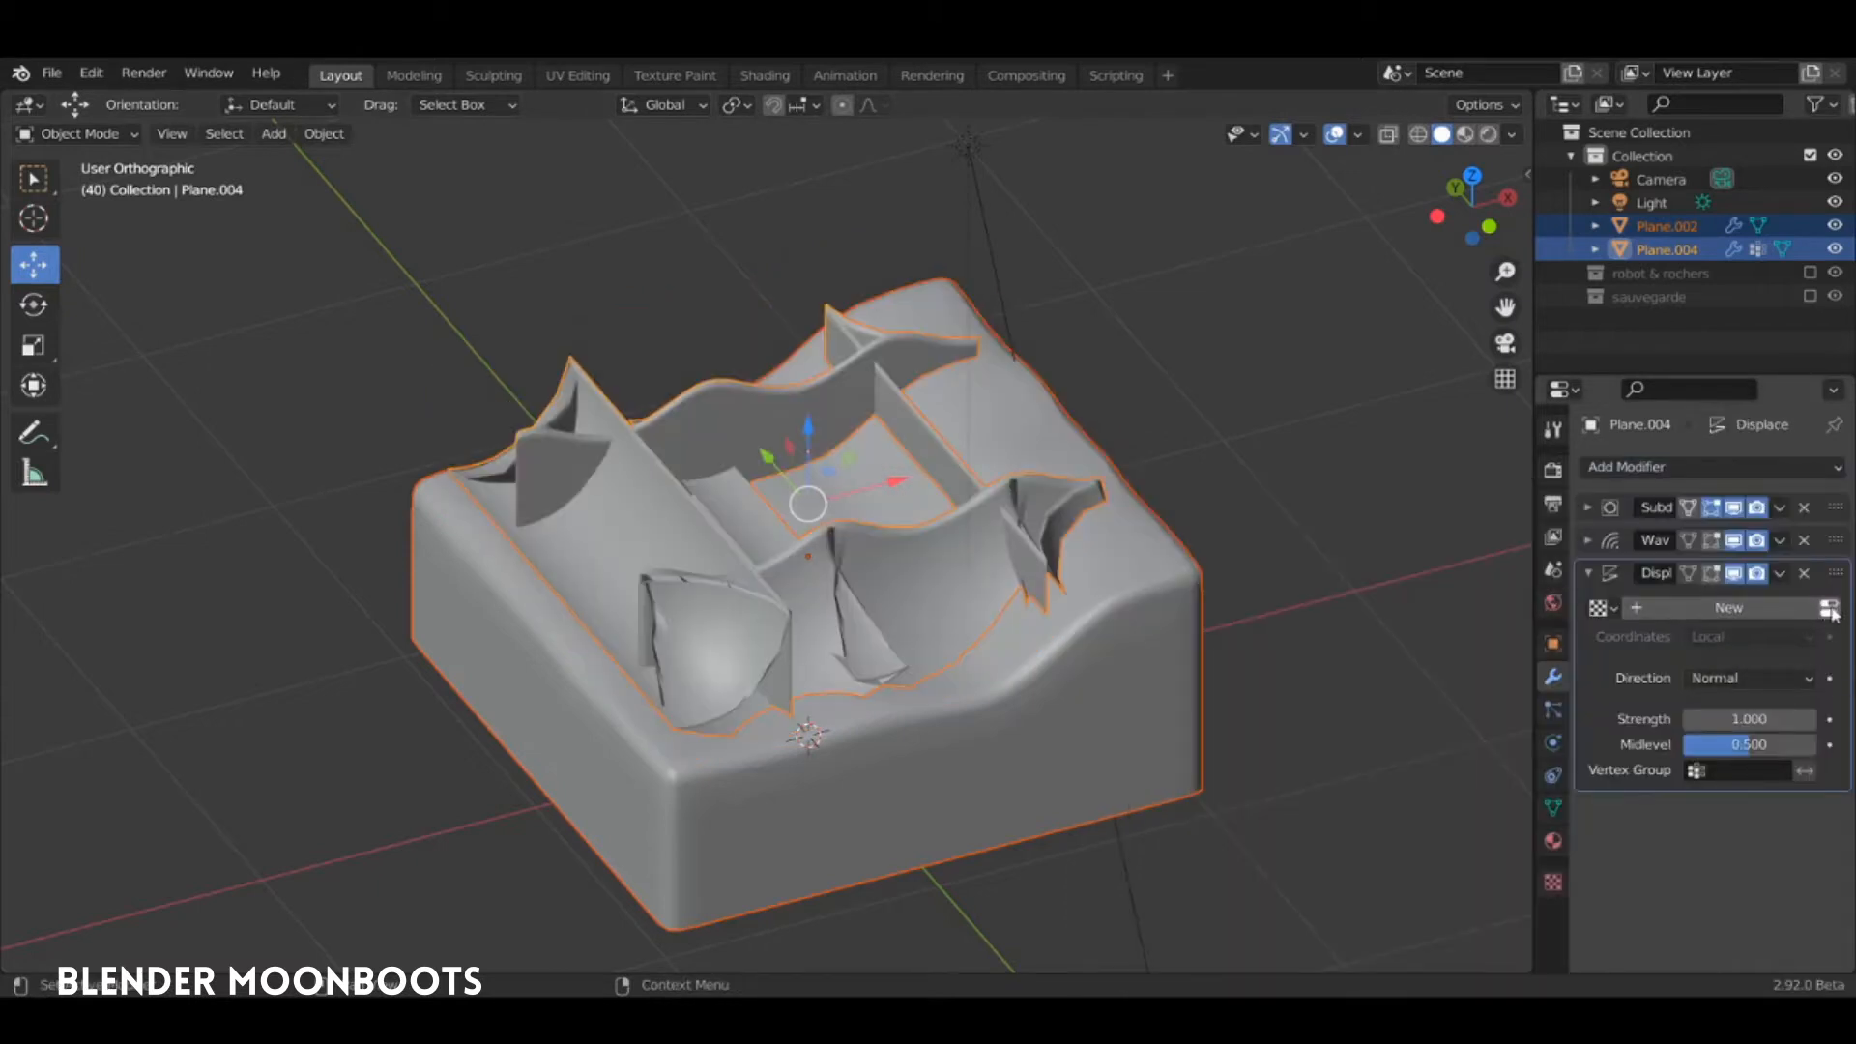
click(1829, 608)
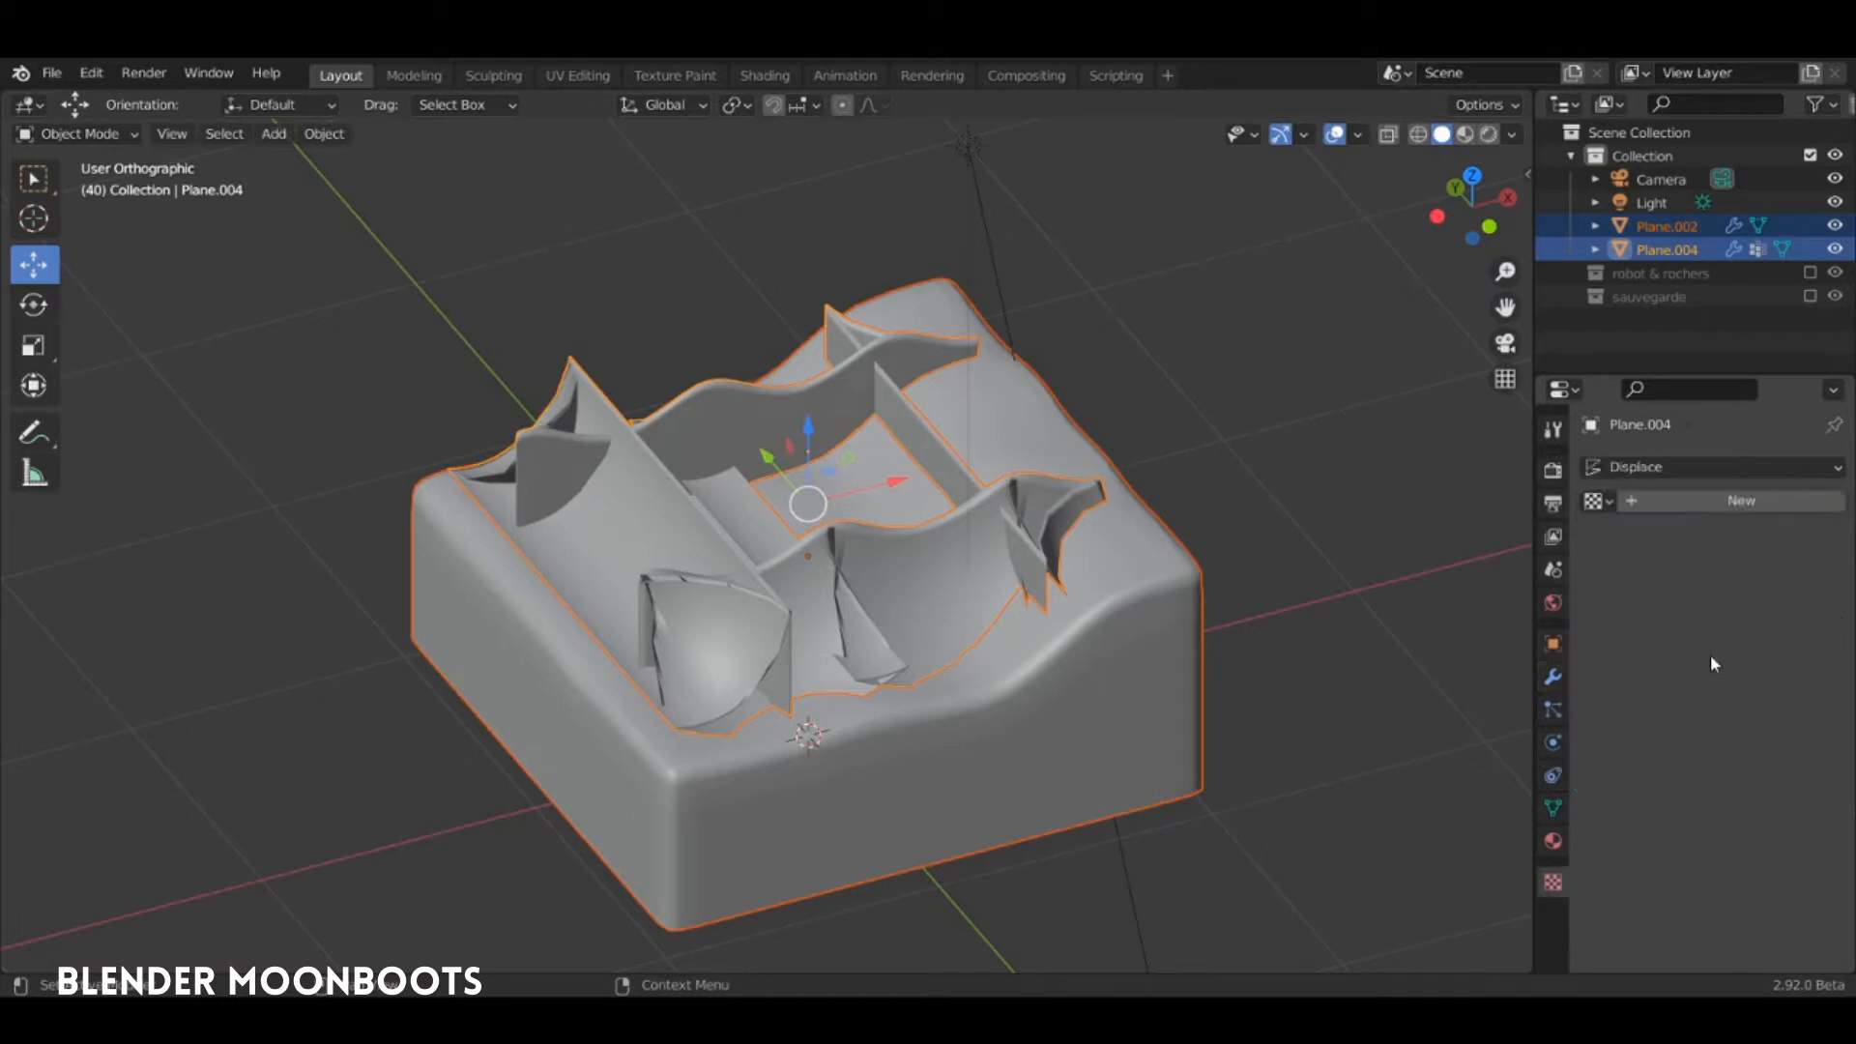
click(1697, 504)
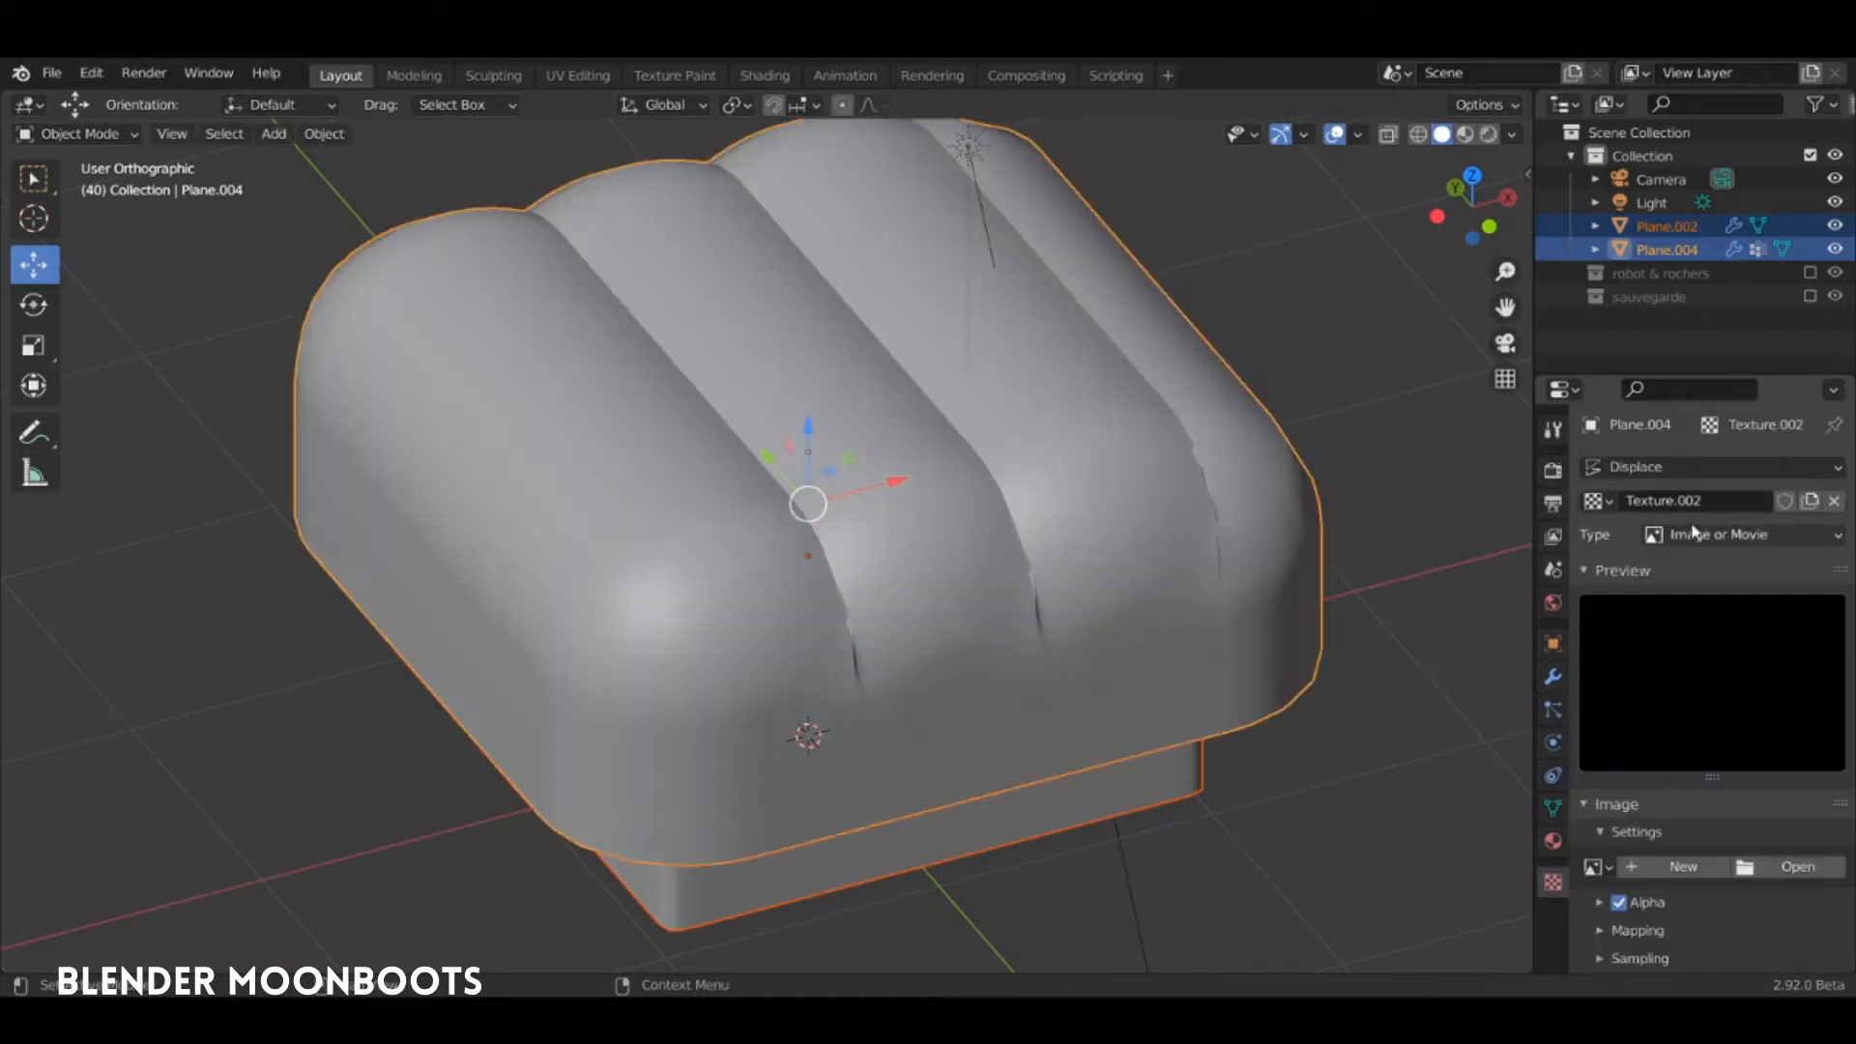
click(1704, 537)
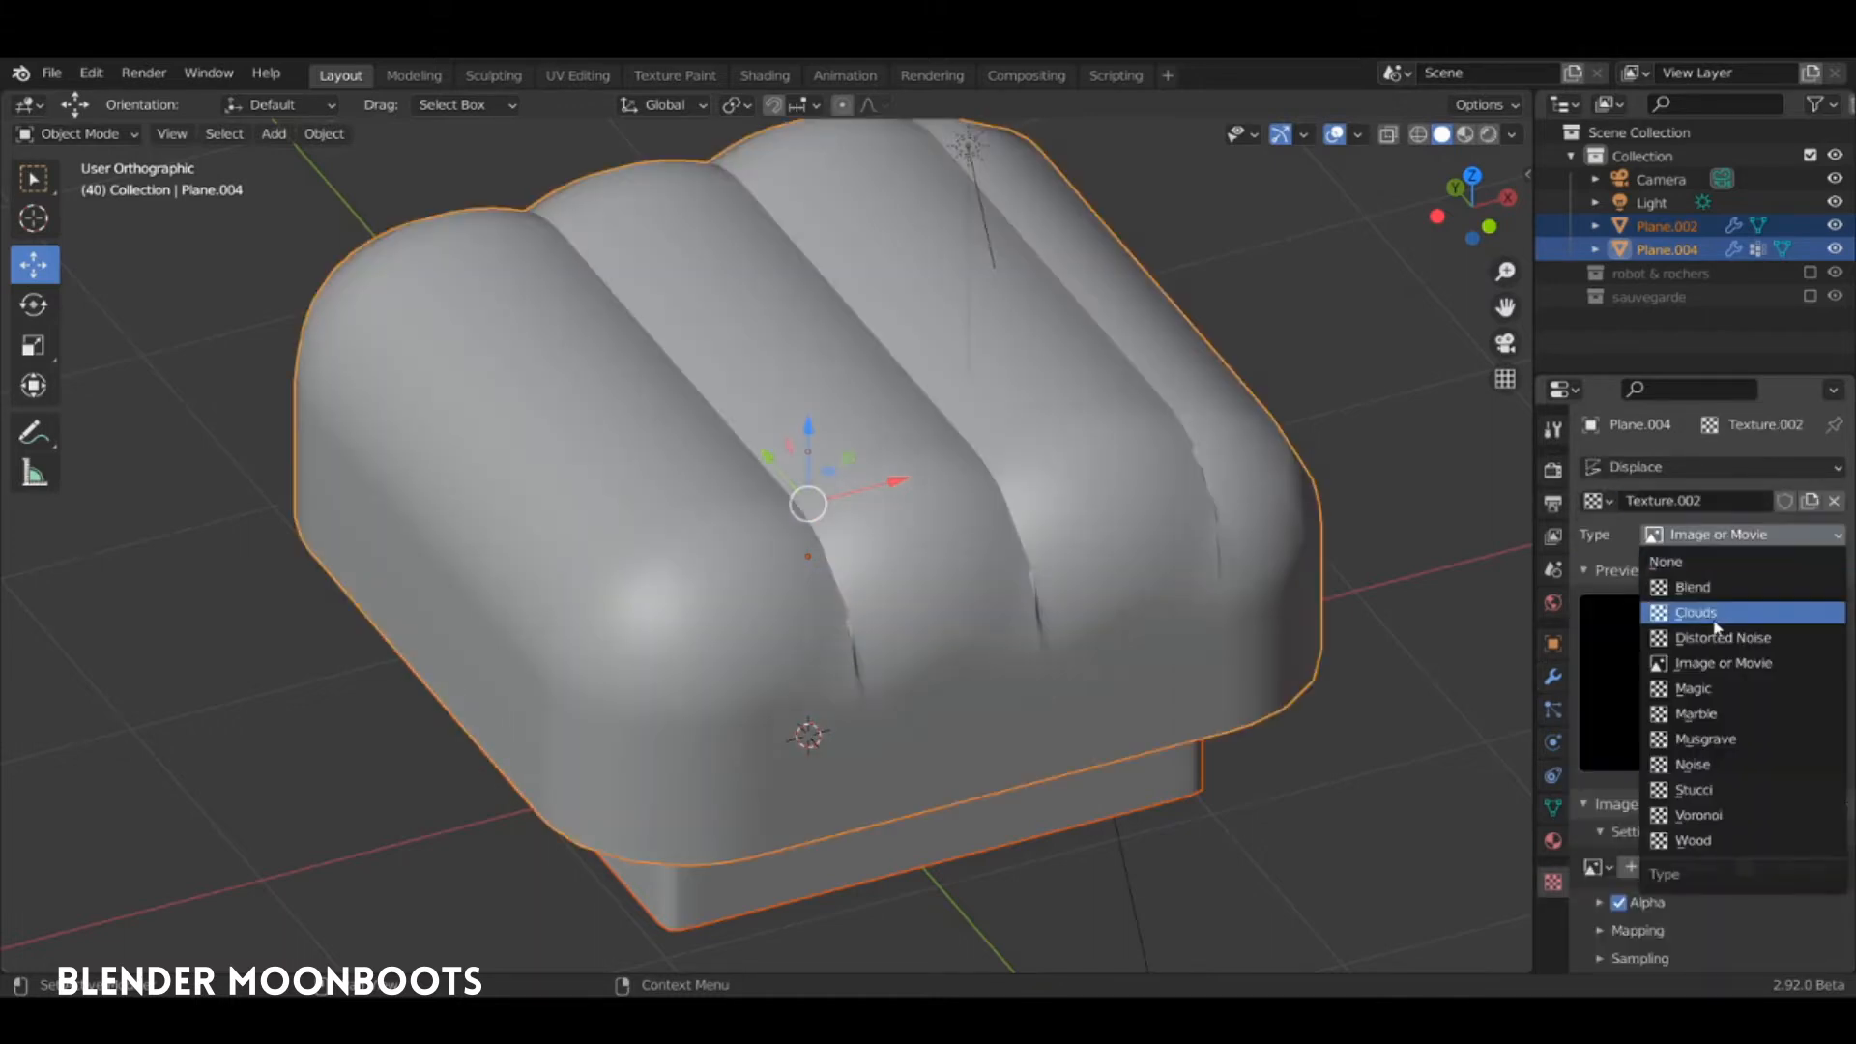
click(1757, 613)
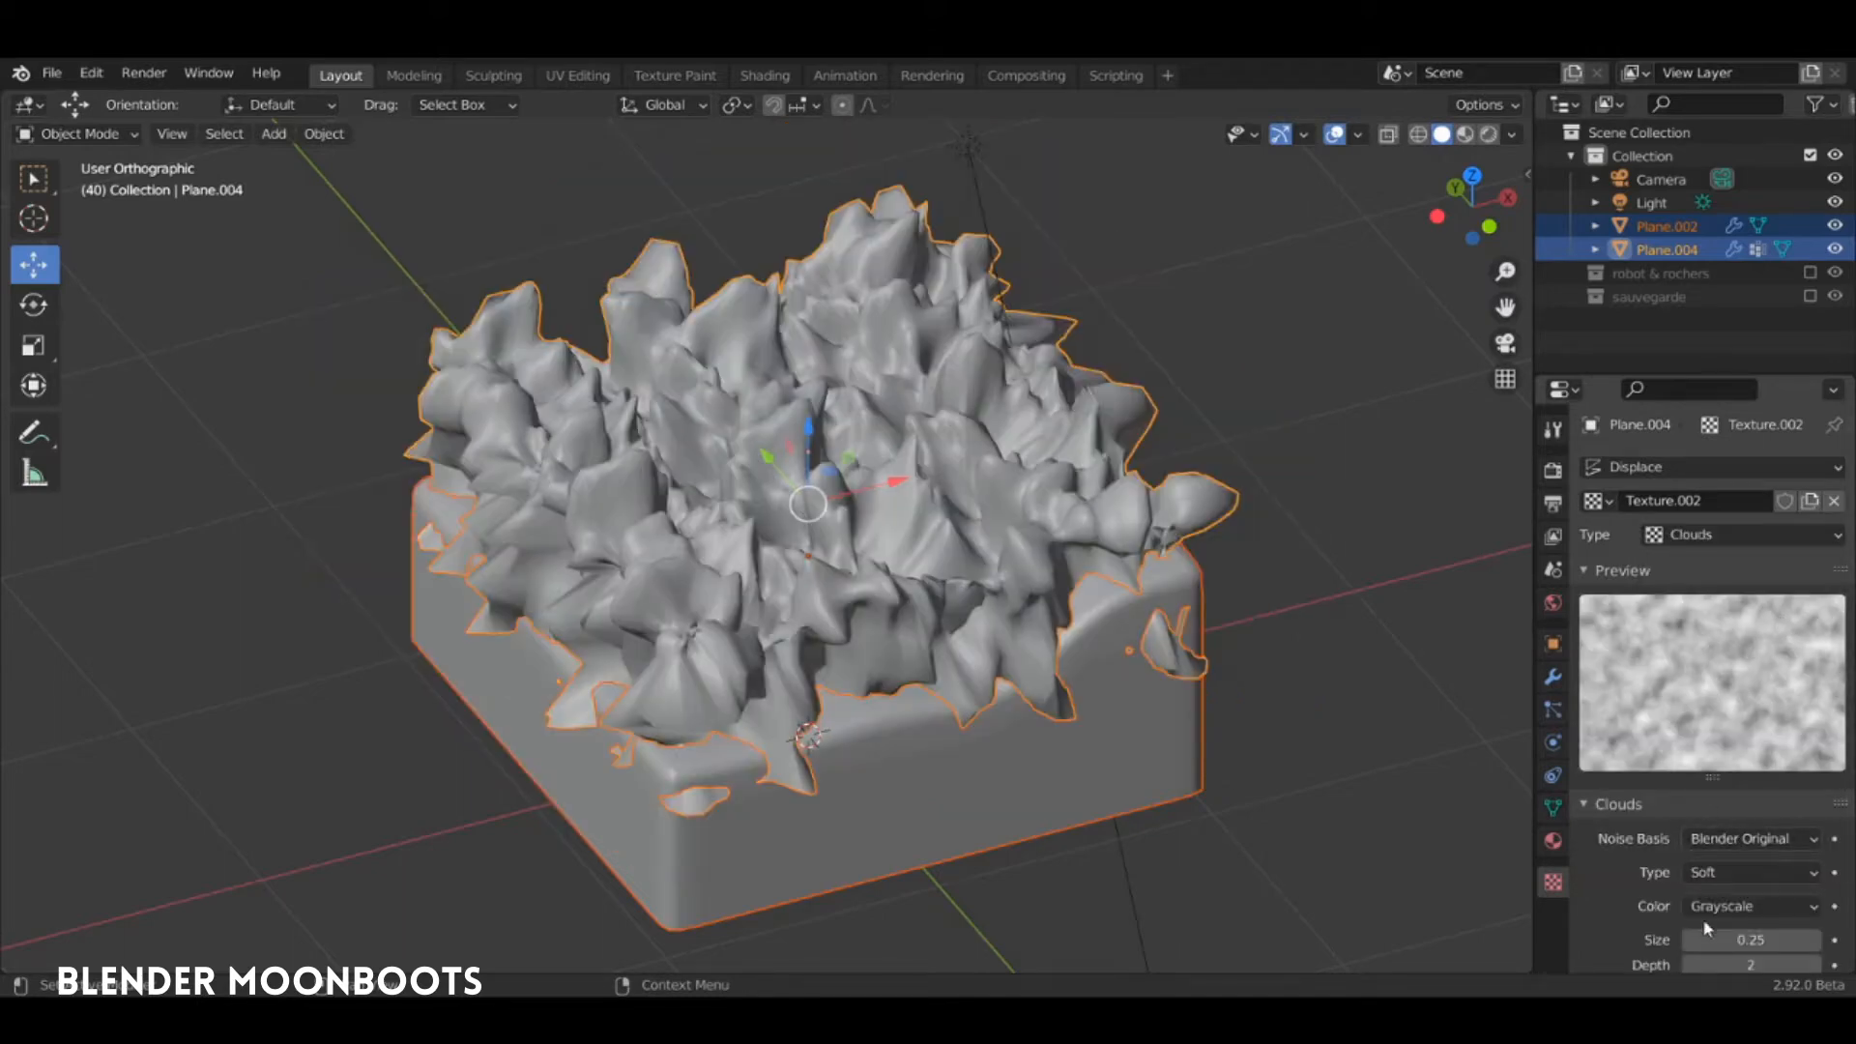
Set the Clouds texture size to about 0.43 and the Displace strength to about 0.147
drag(1690, 948, 1721, 949)
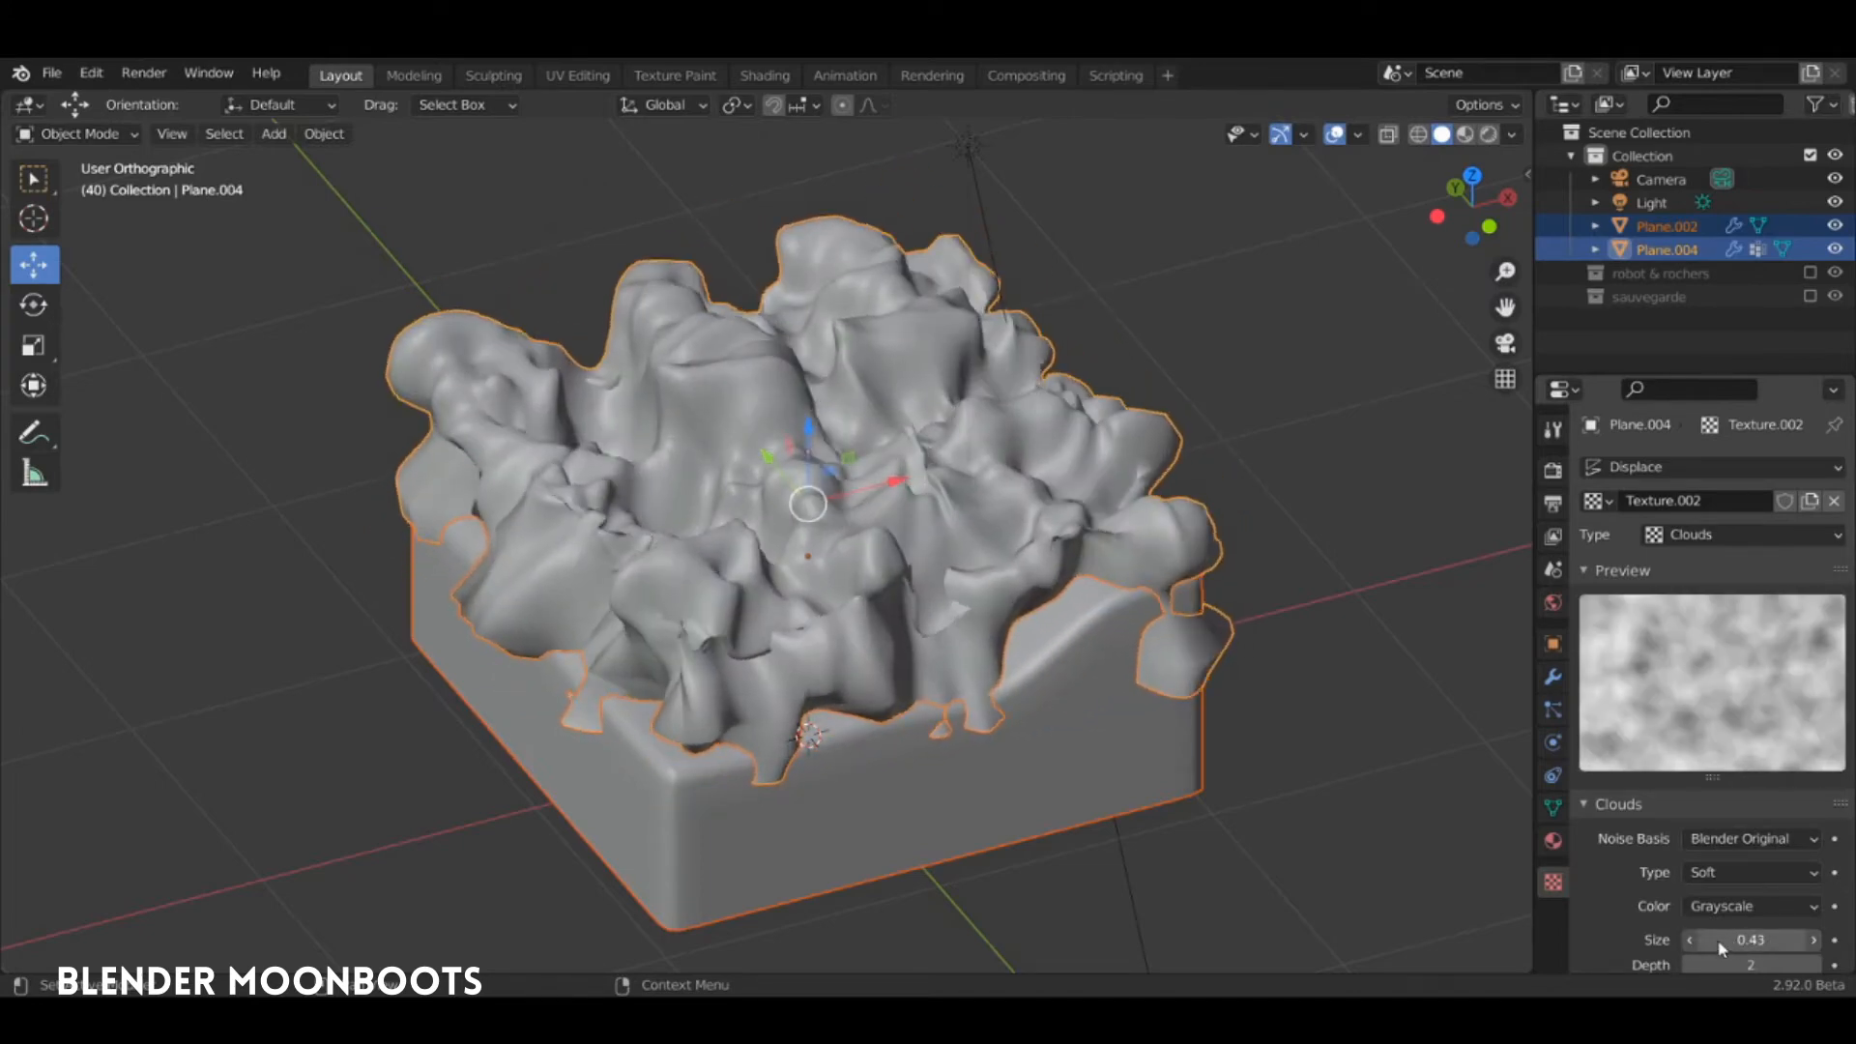
click(1553, 677)
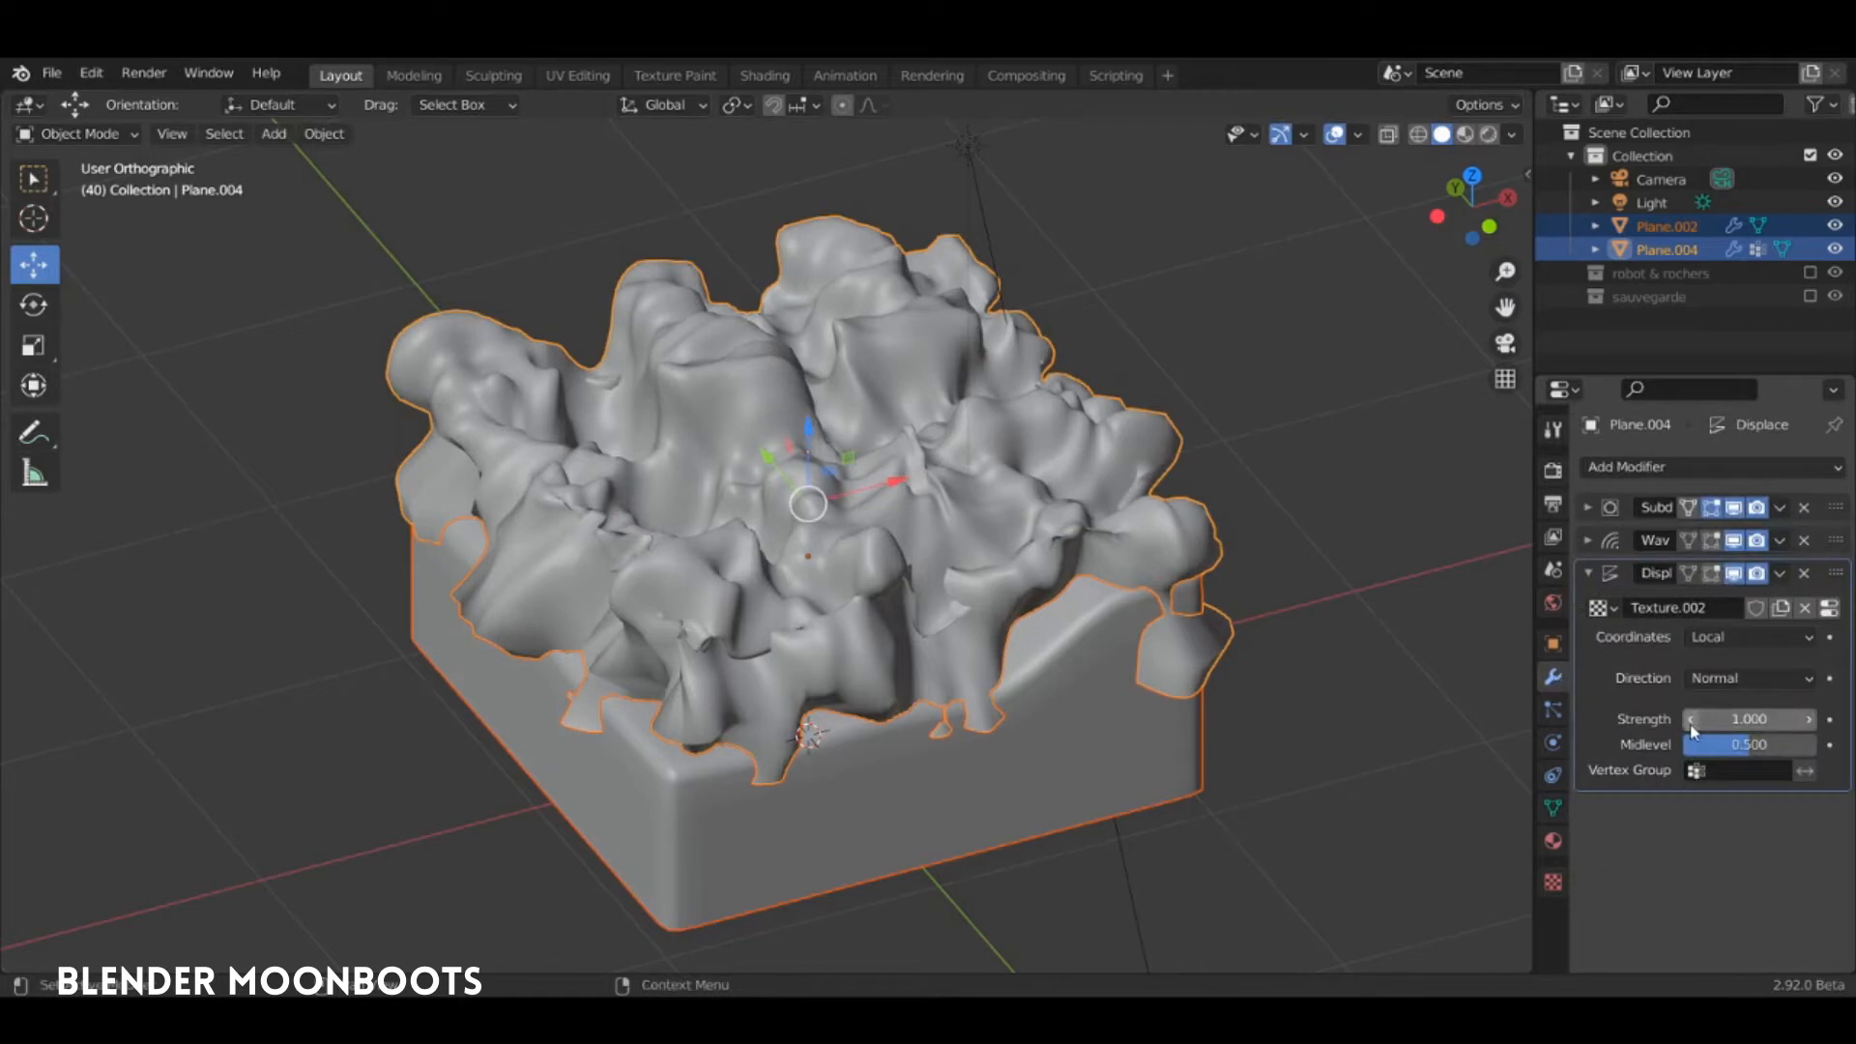
drag(1684, 732, 1743, 744)
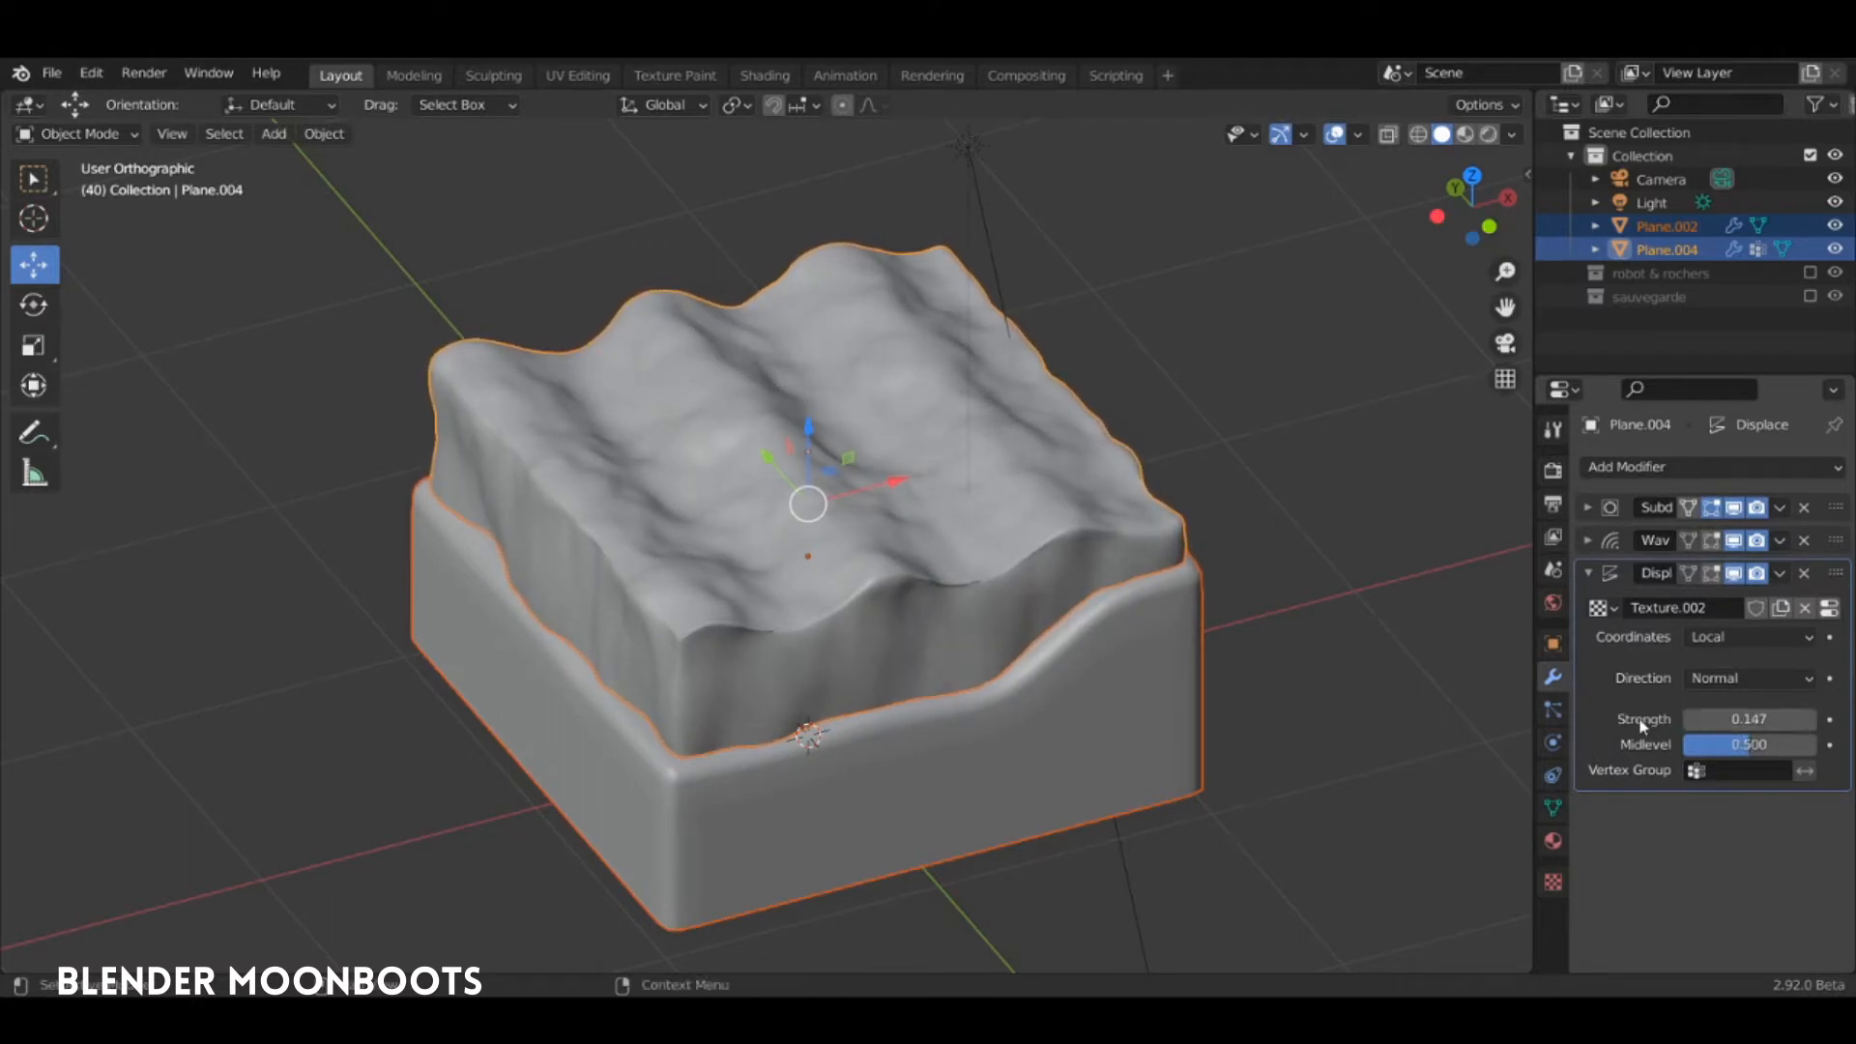
middle_drag(1043, 609, 1054, 569)
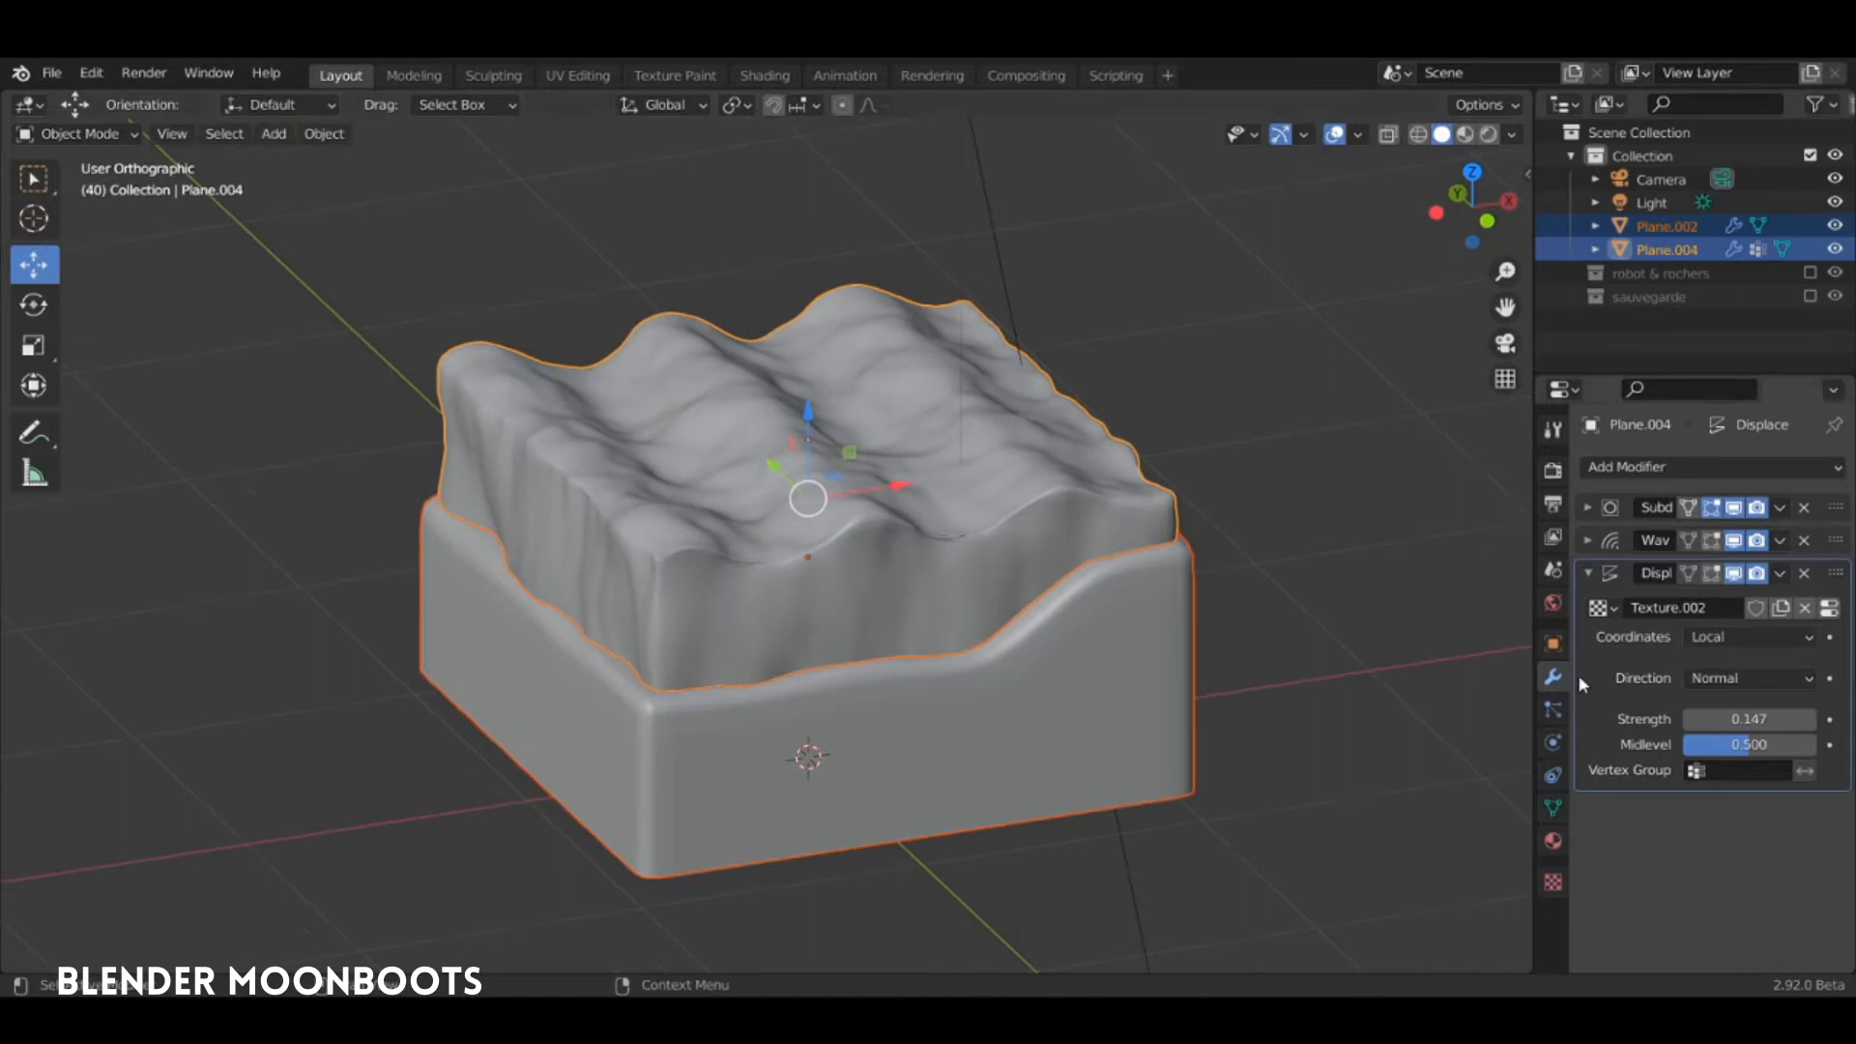
Limit the Displace modifier to the vertex group "Group" and inspect the water box's sides
click(1739, 770)
click(1643, 529)
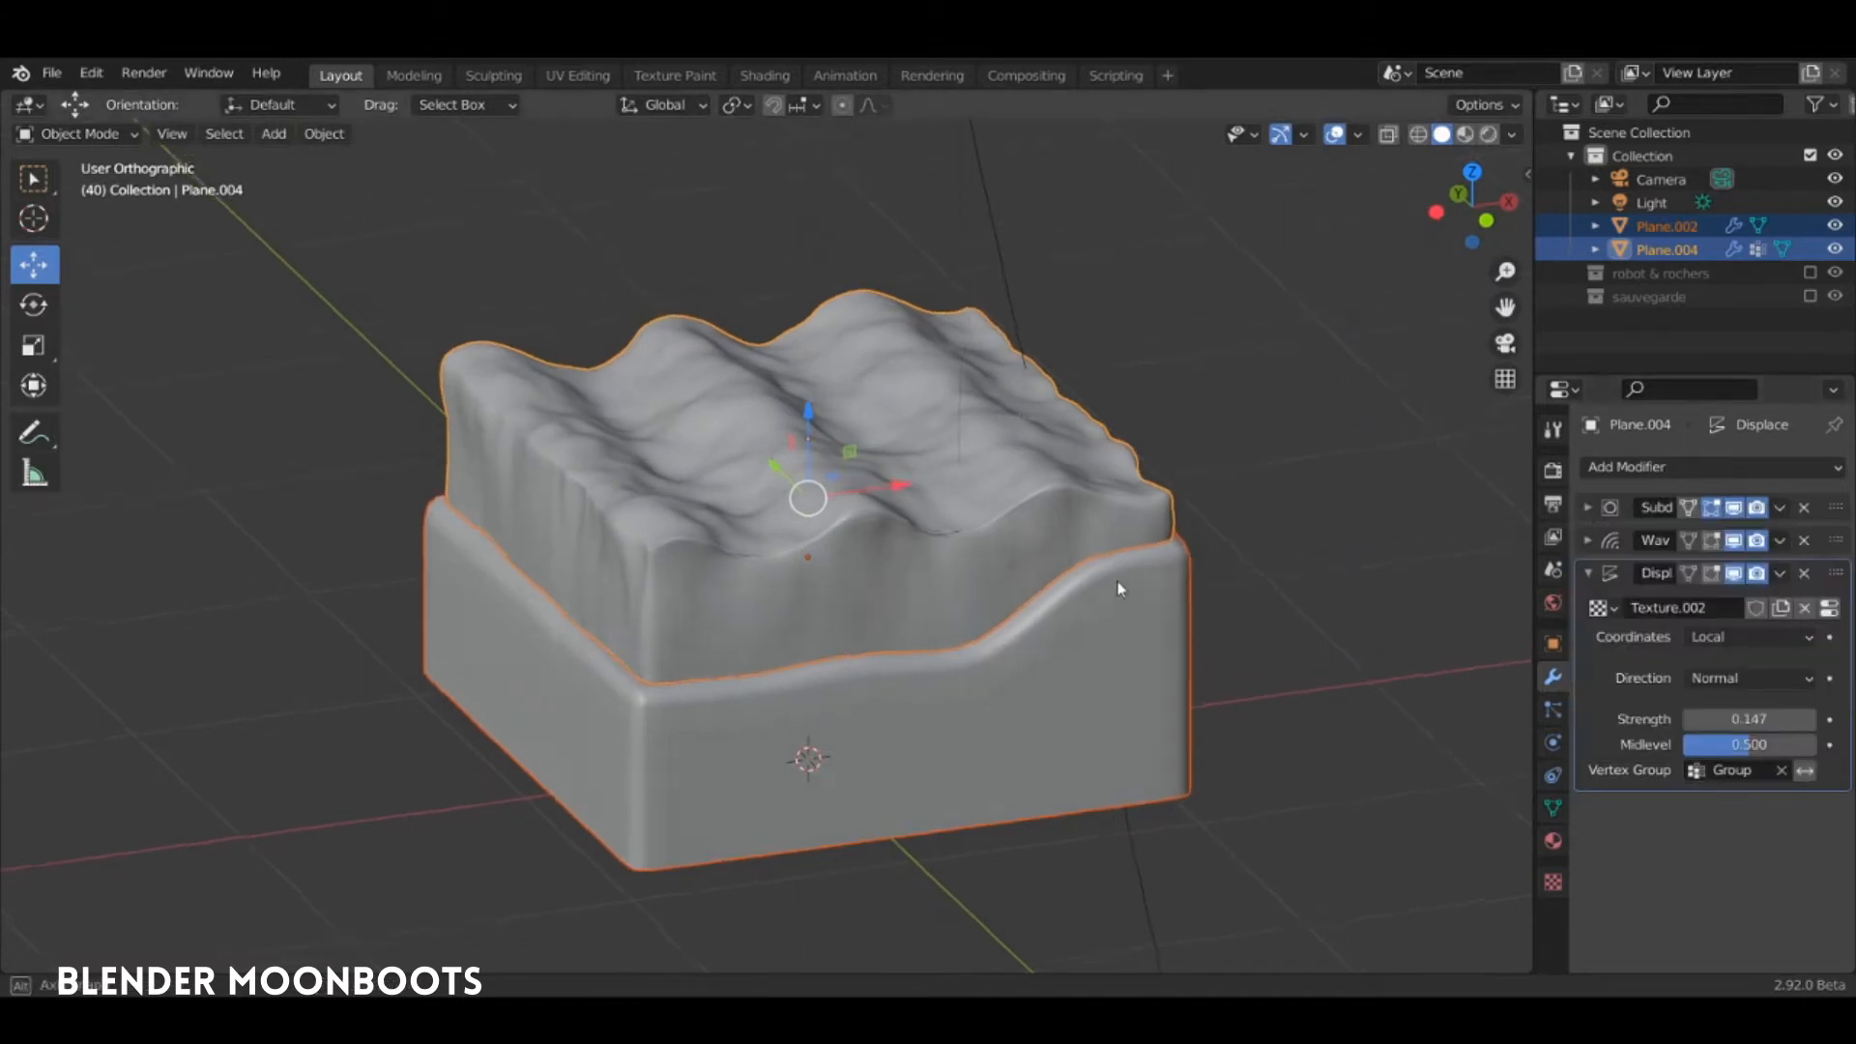
middle_drag(1118, 588, 1031, 544)
middle_drag(893, 502, 952, 522)
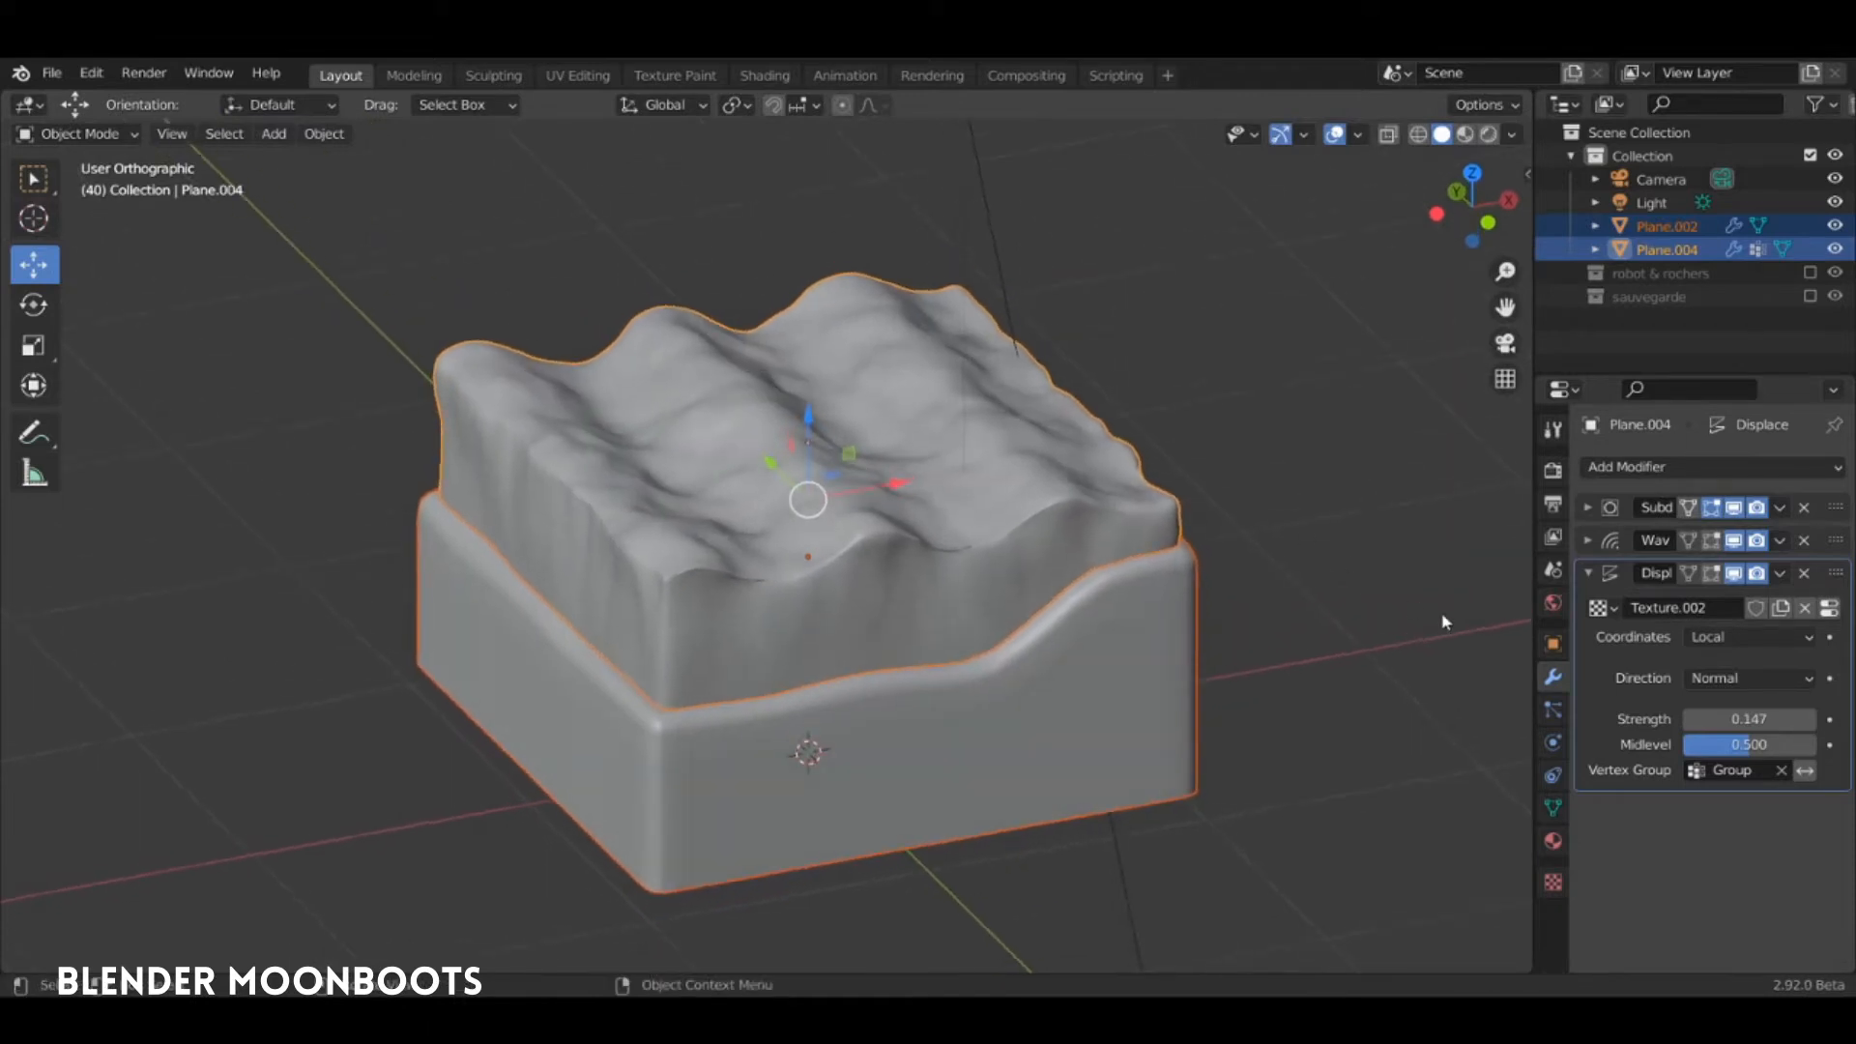
Set the Displace direction to Z and play the animation to check the water surface
click(1733, 681)
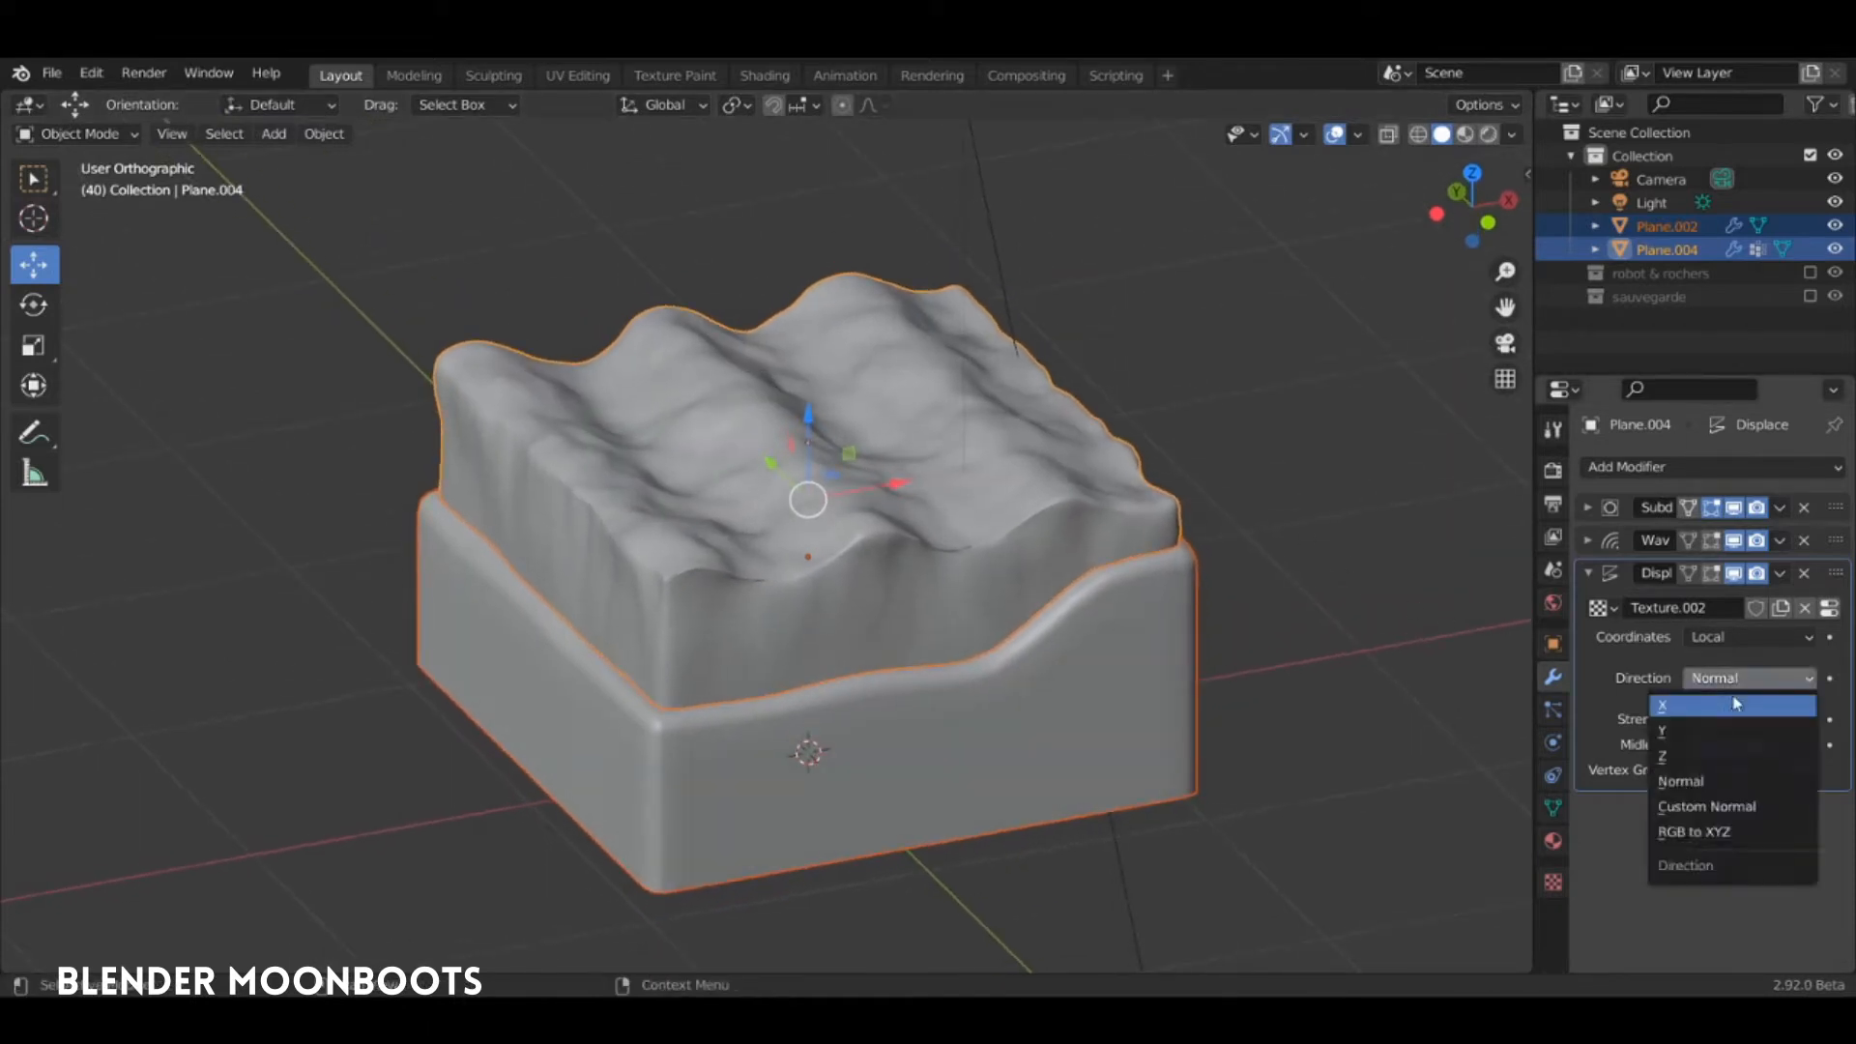
click(1720, 759)
key(space)
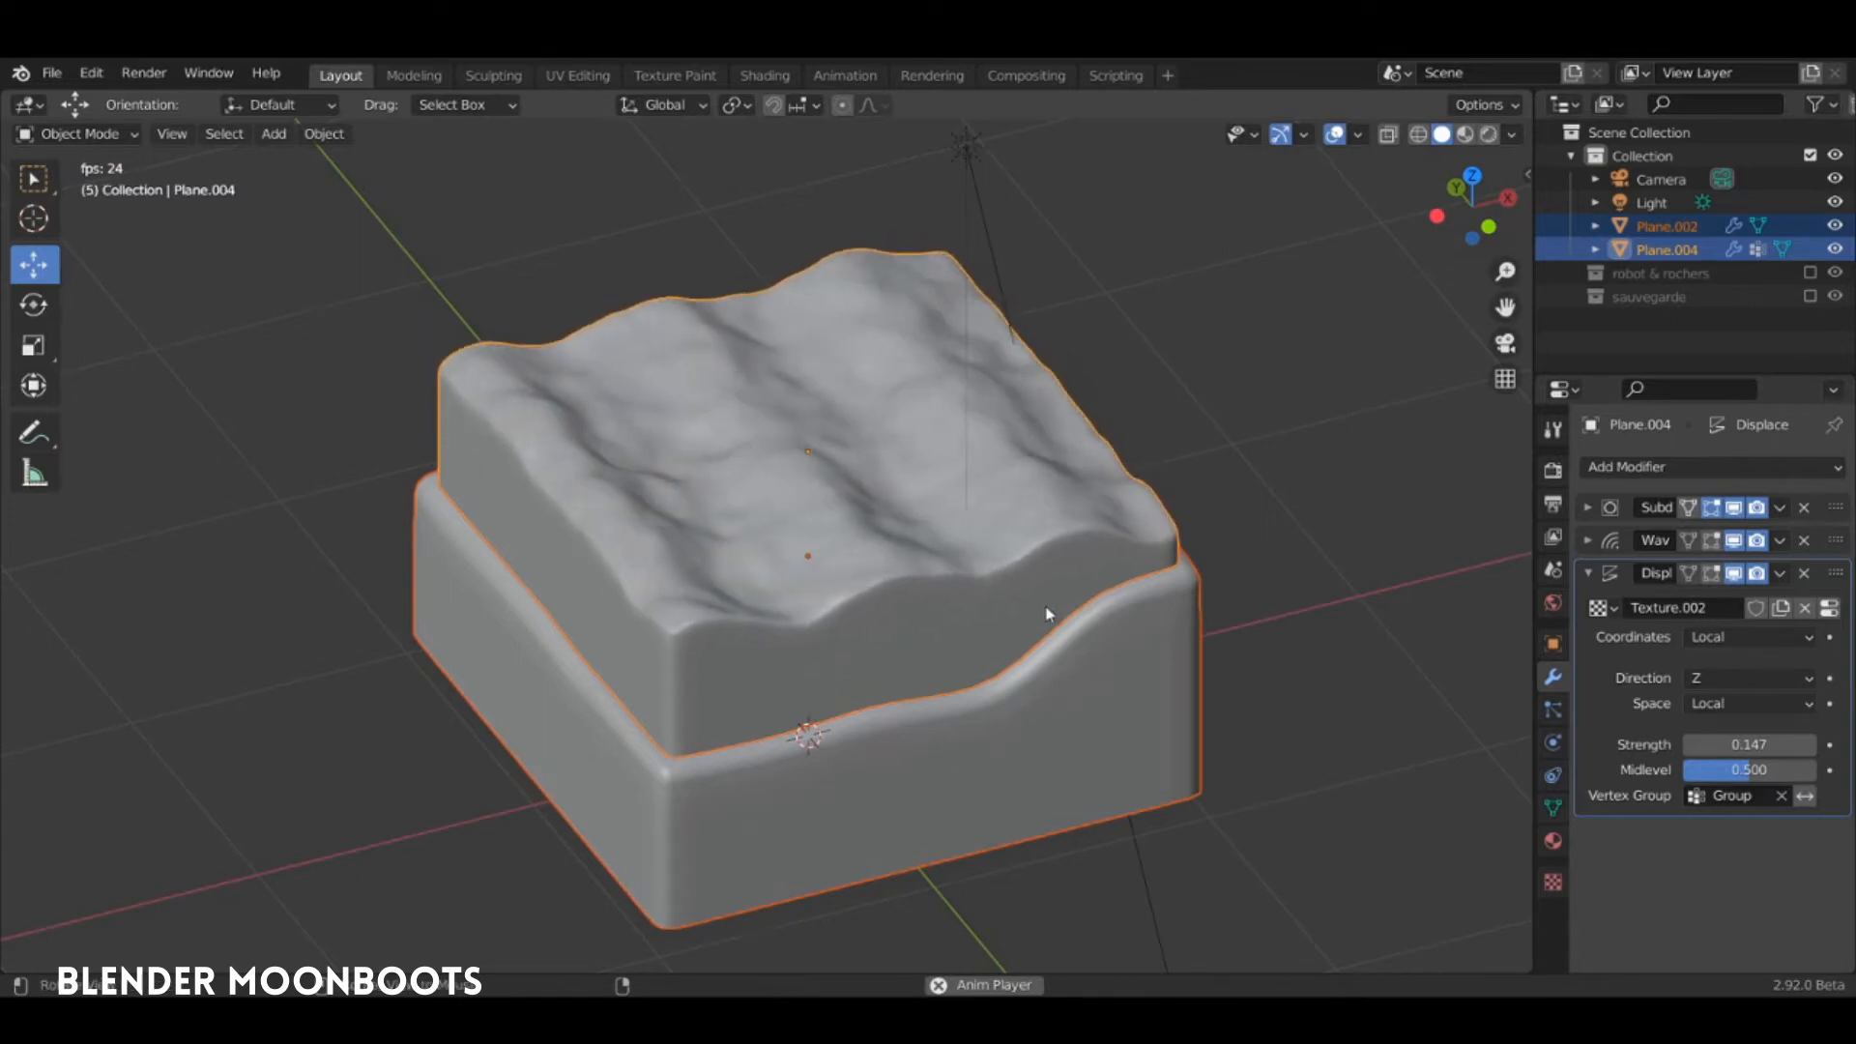
mouse_move(1044, 612)
middle_down()
mouse_move(1090, 671)
mouse_move(1063, 655)
mouse_move(1060, 583)
middle_up()
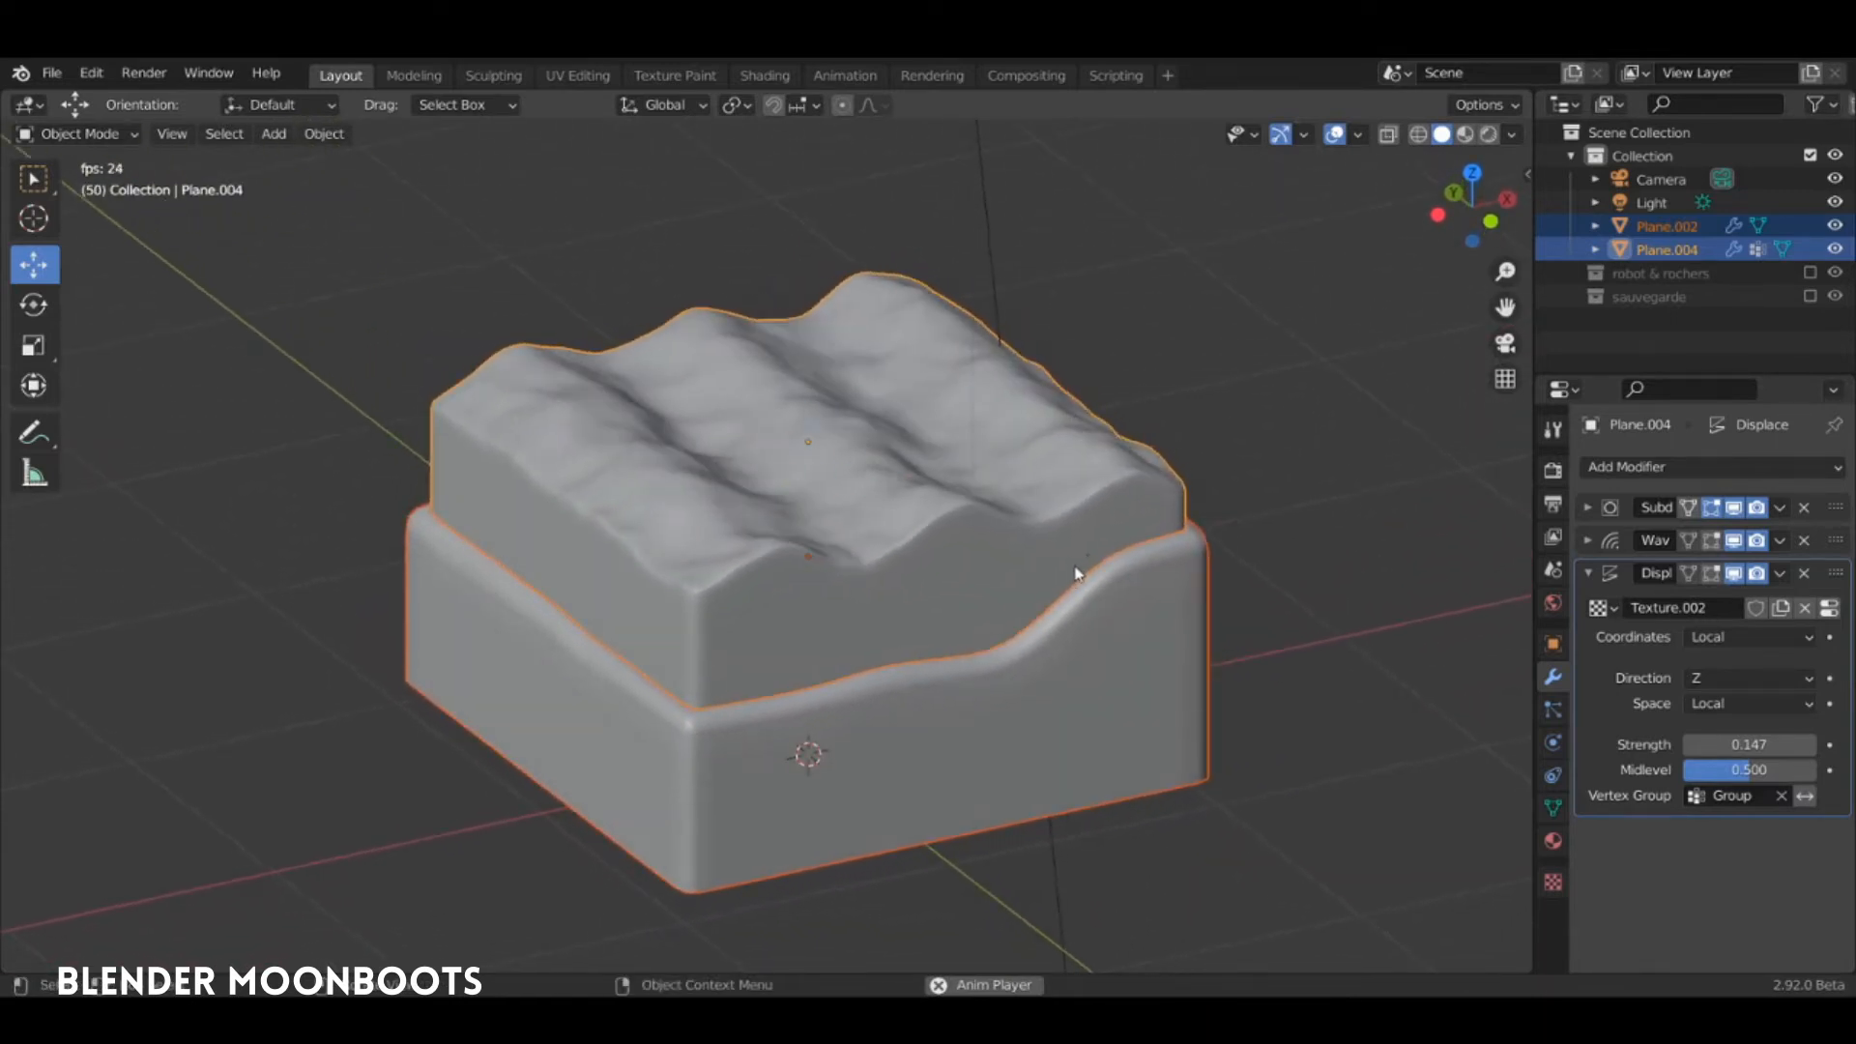
key(Escape)
Add a sphere empty with a 1 m radius at the world origin
key(shift+a)
mouse_move(1093, 540)
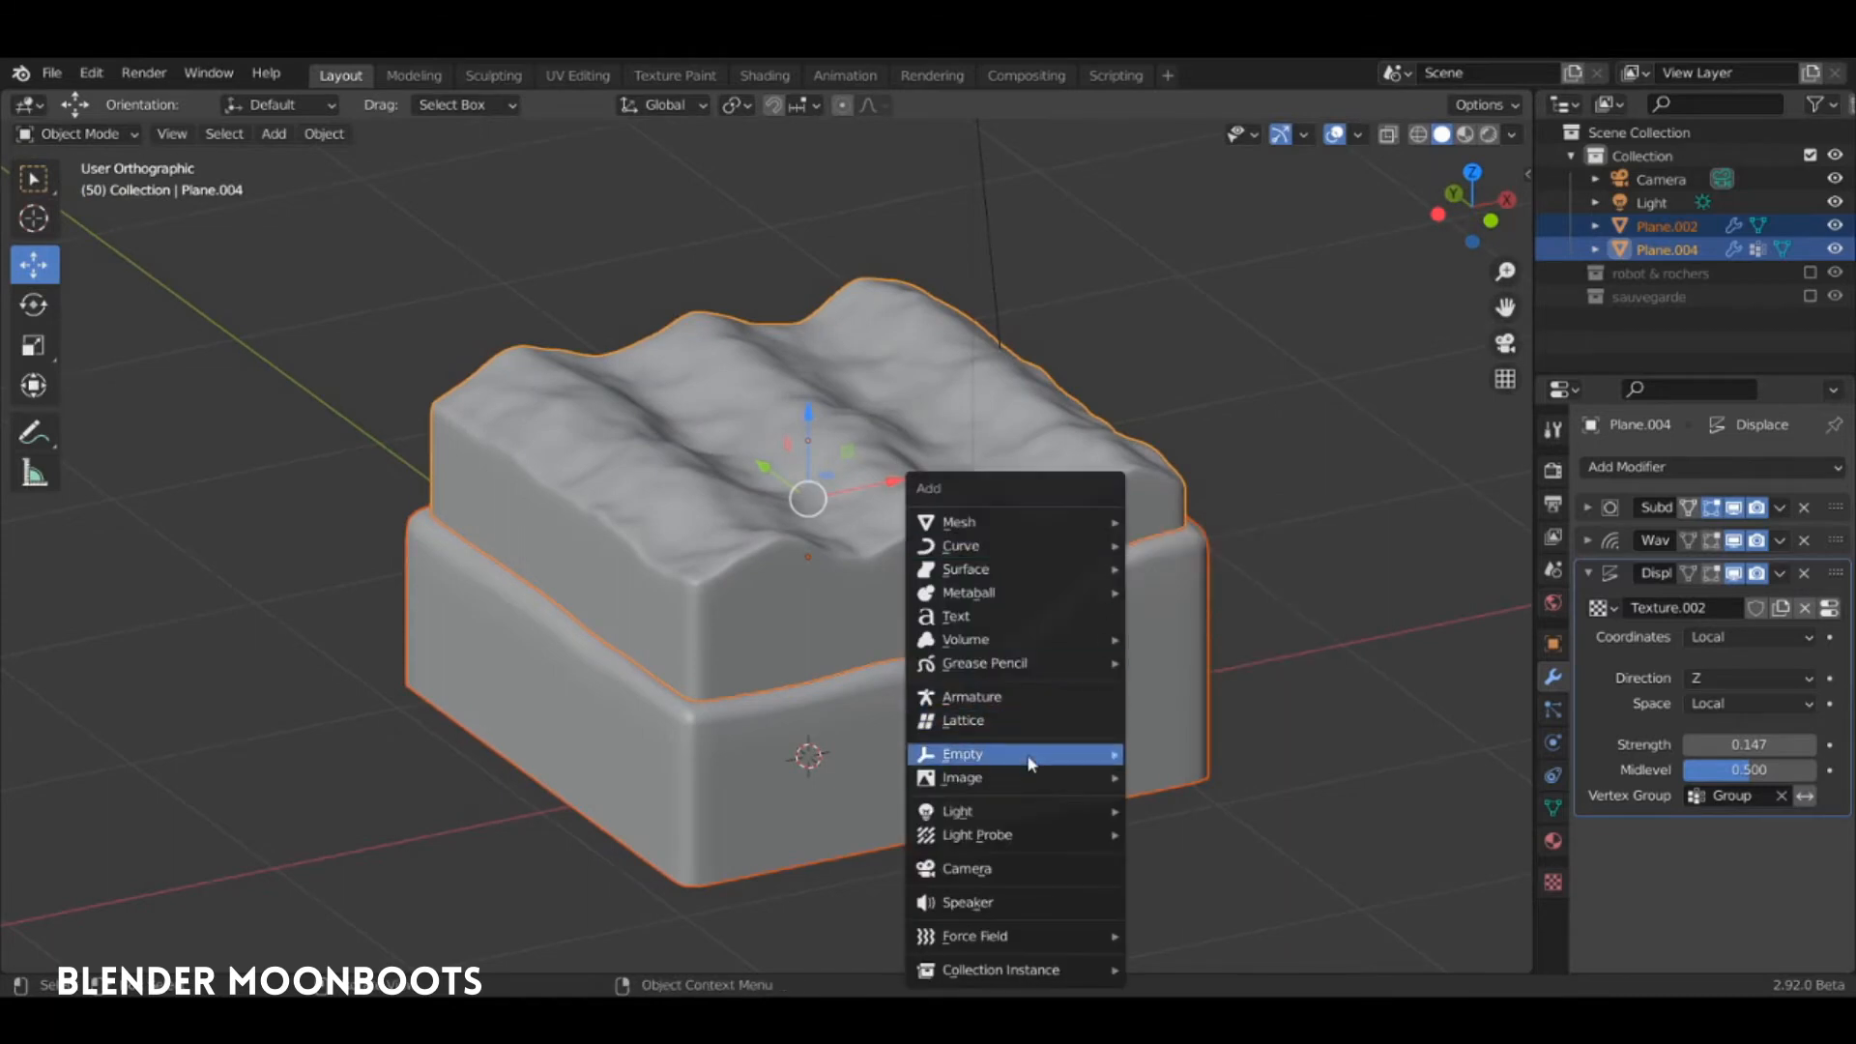
mouse_move(1097, 759)
click(1233, 882)
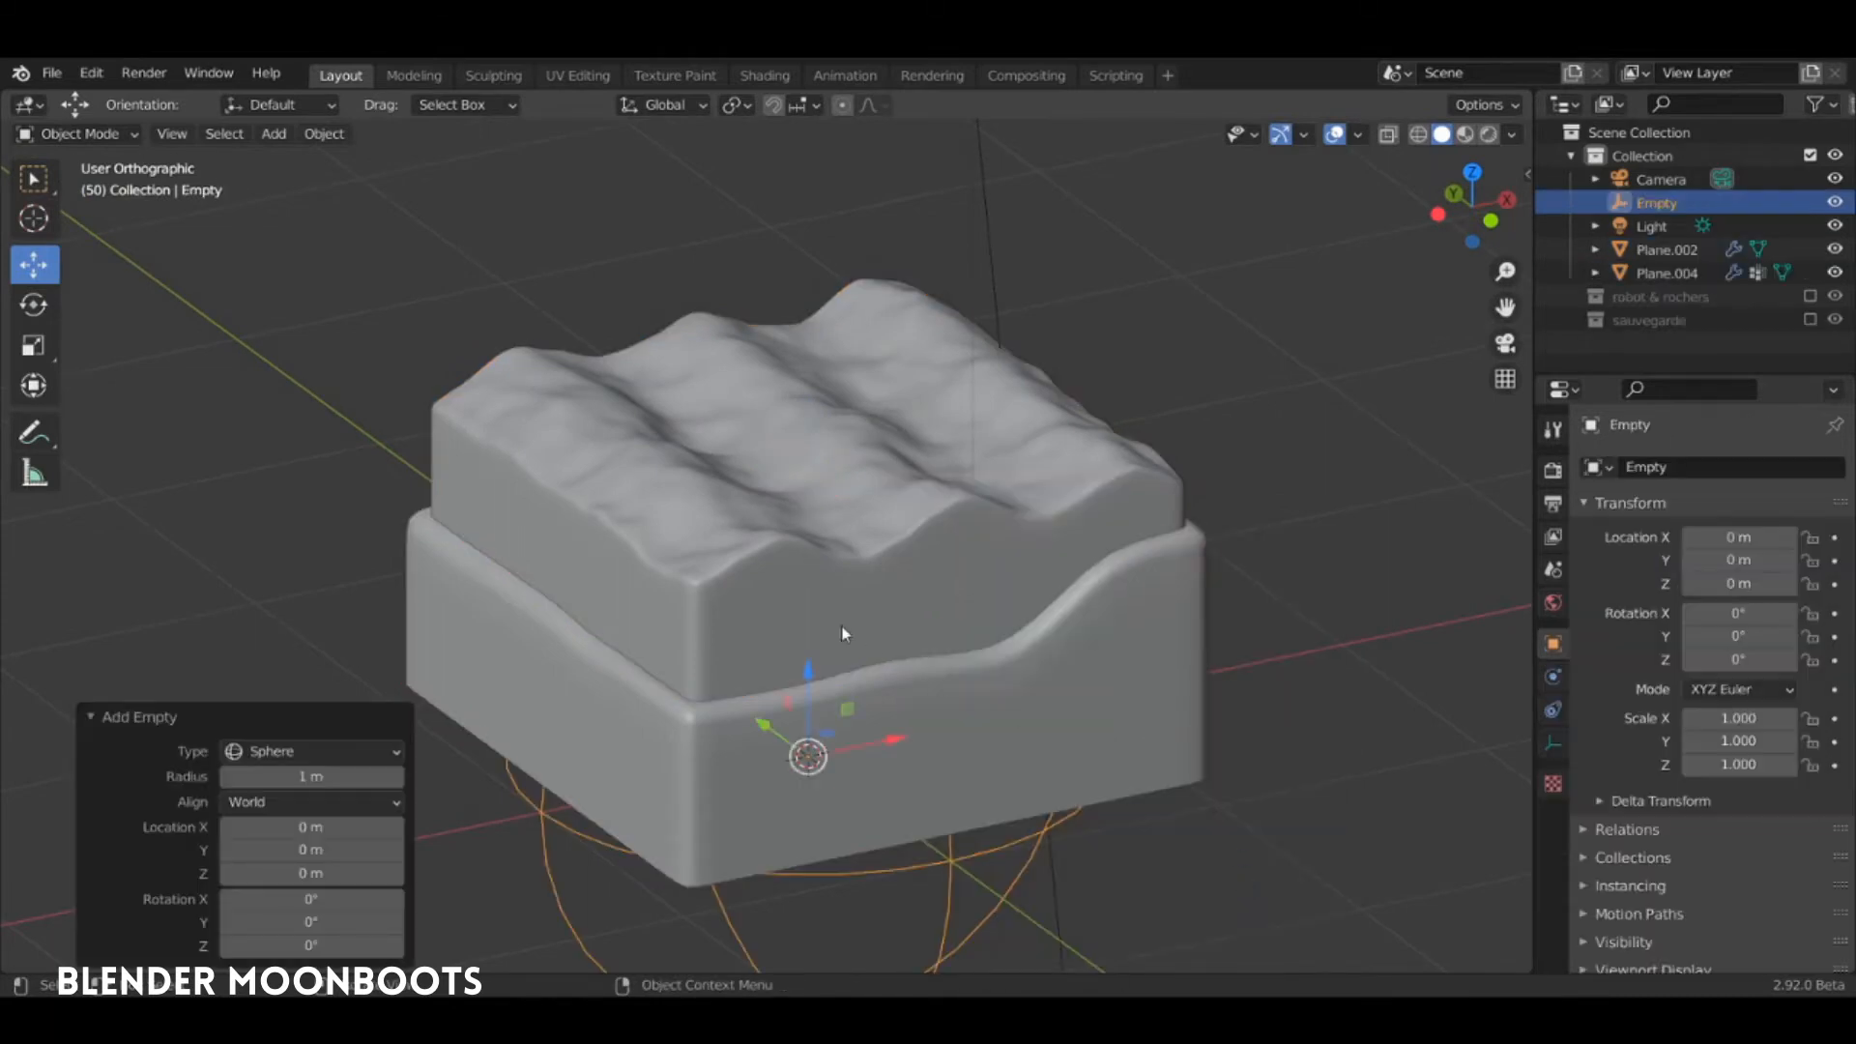
Raise the sphere empty to about 1.86 m on Z and use it for the water box's Displace Object coordinates
drag(808, 673, 845, 170)
shift+middle_drag(870, 203, 887, 221)
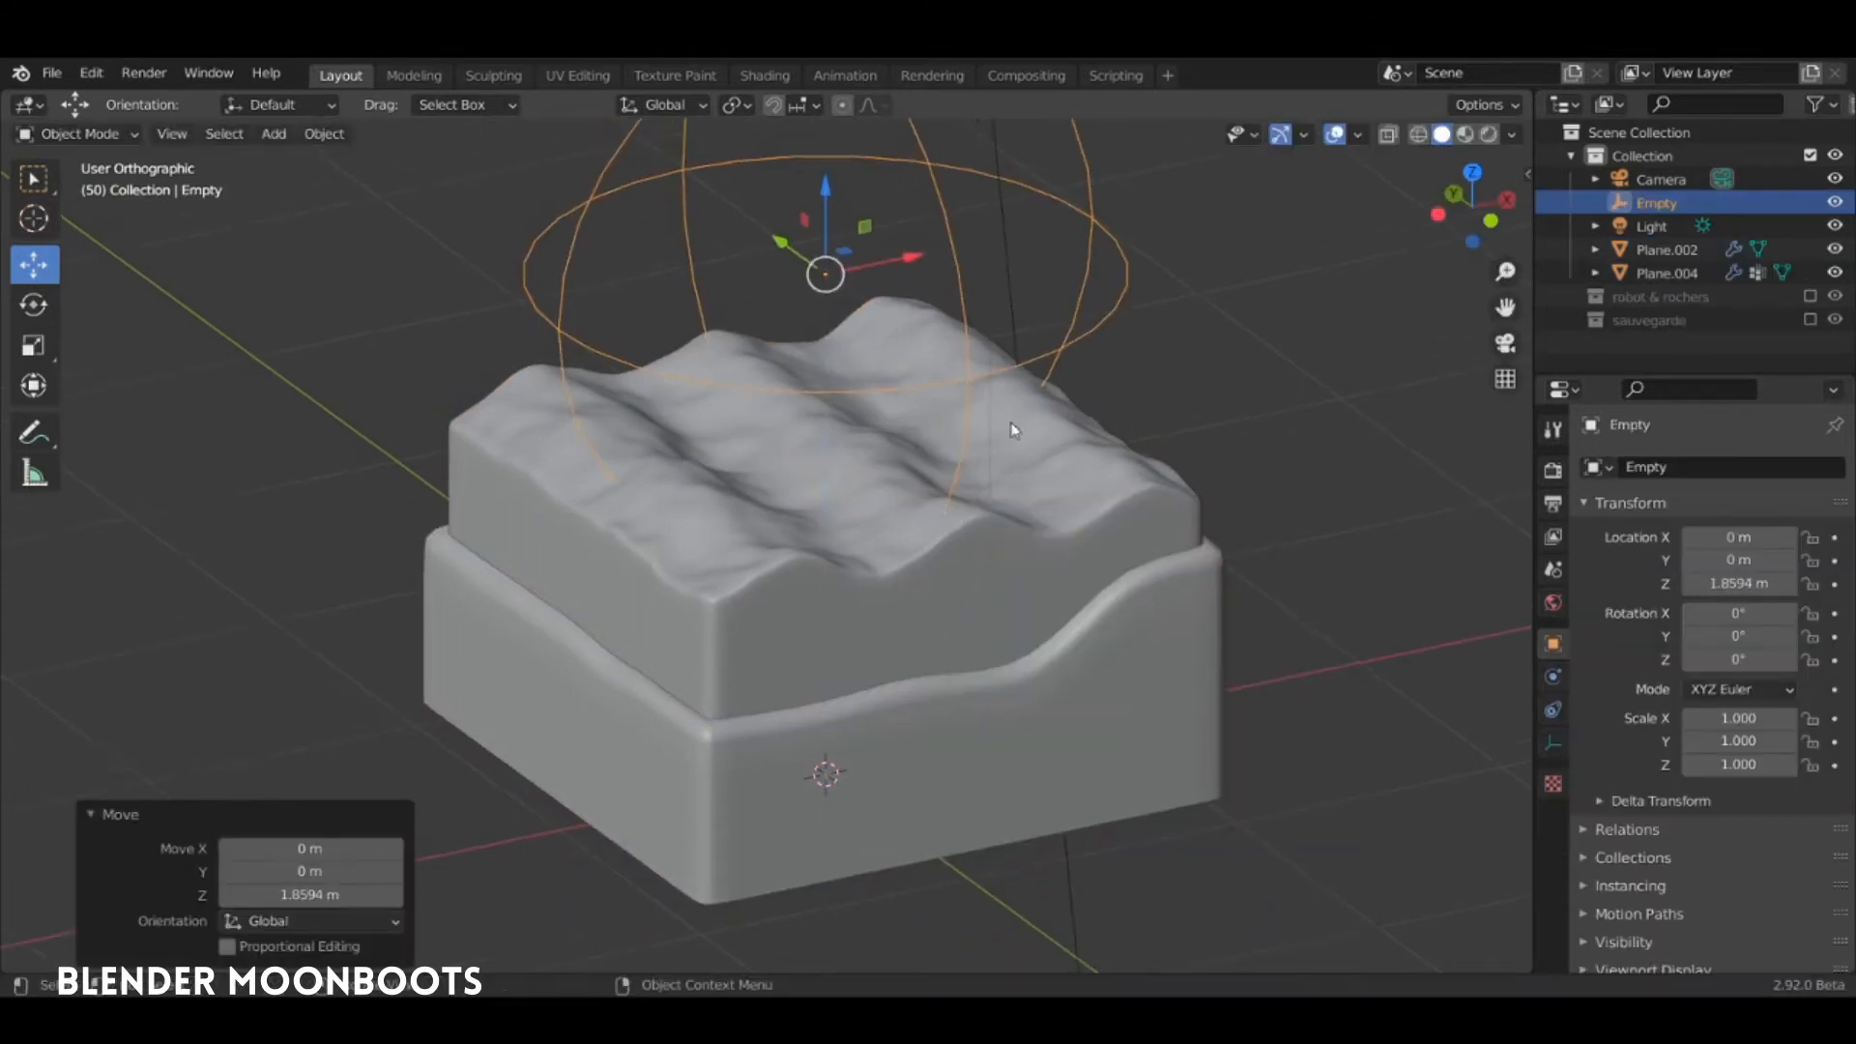
click(1093, 471)
middle_drag(1355, 522, 1370, 548)
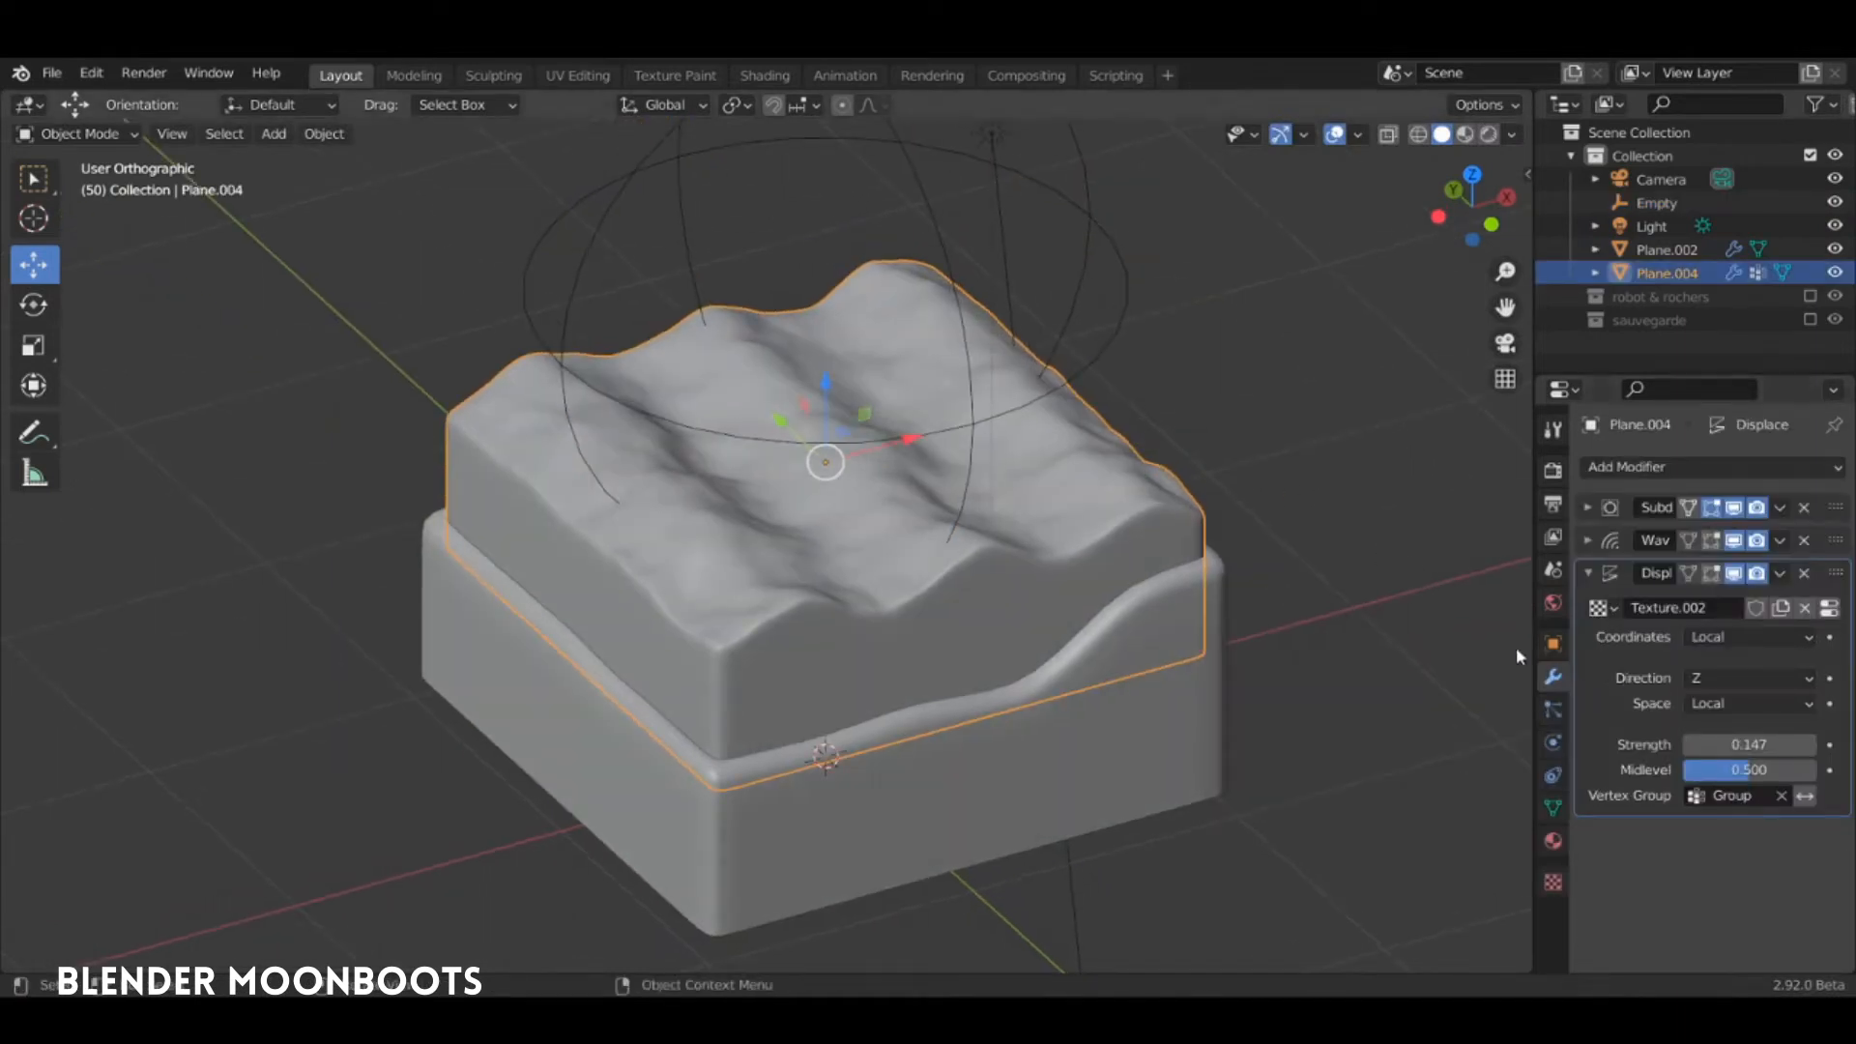
click(1737, 640)
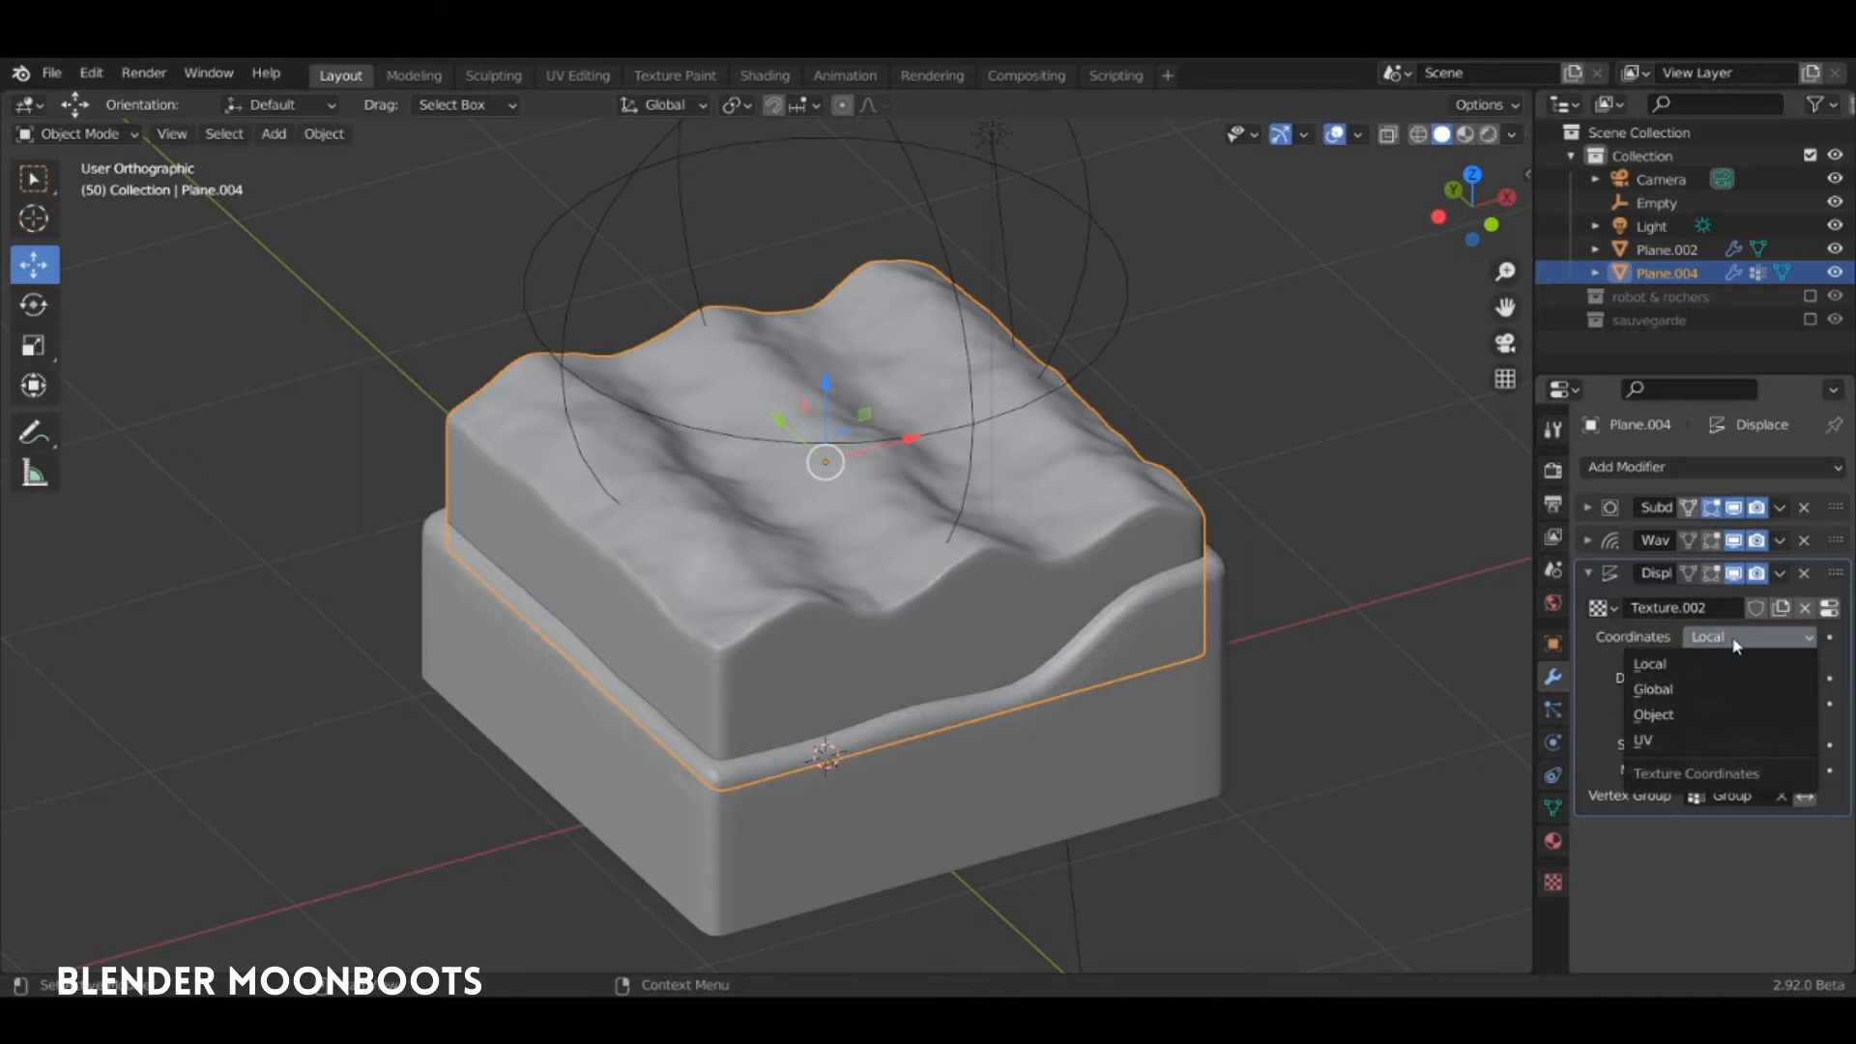
click(1693, 716)
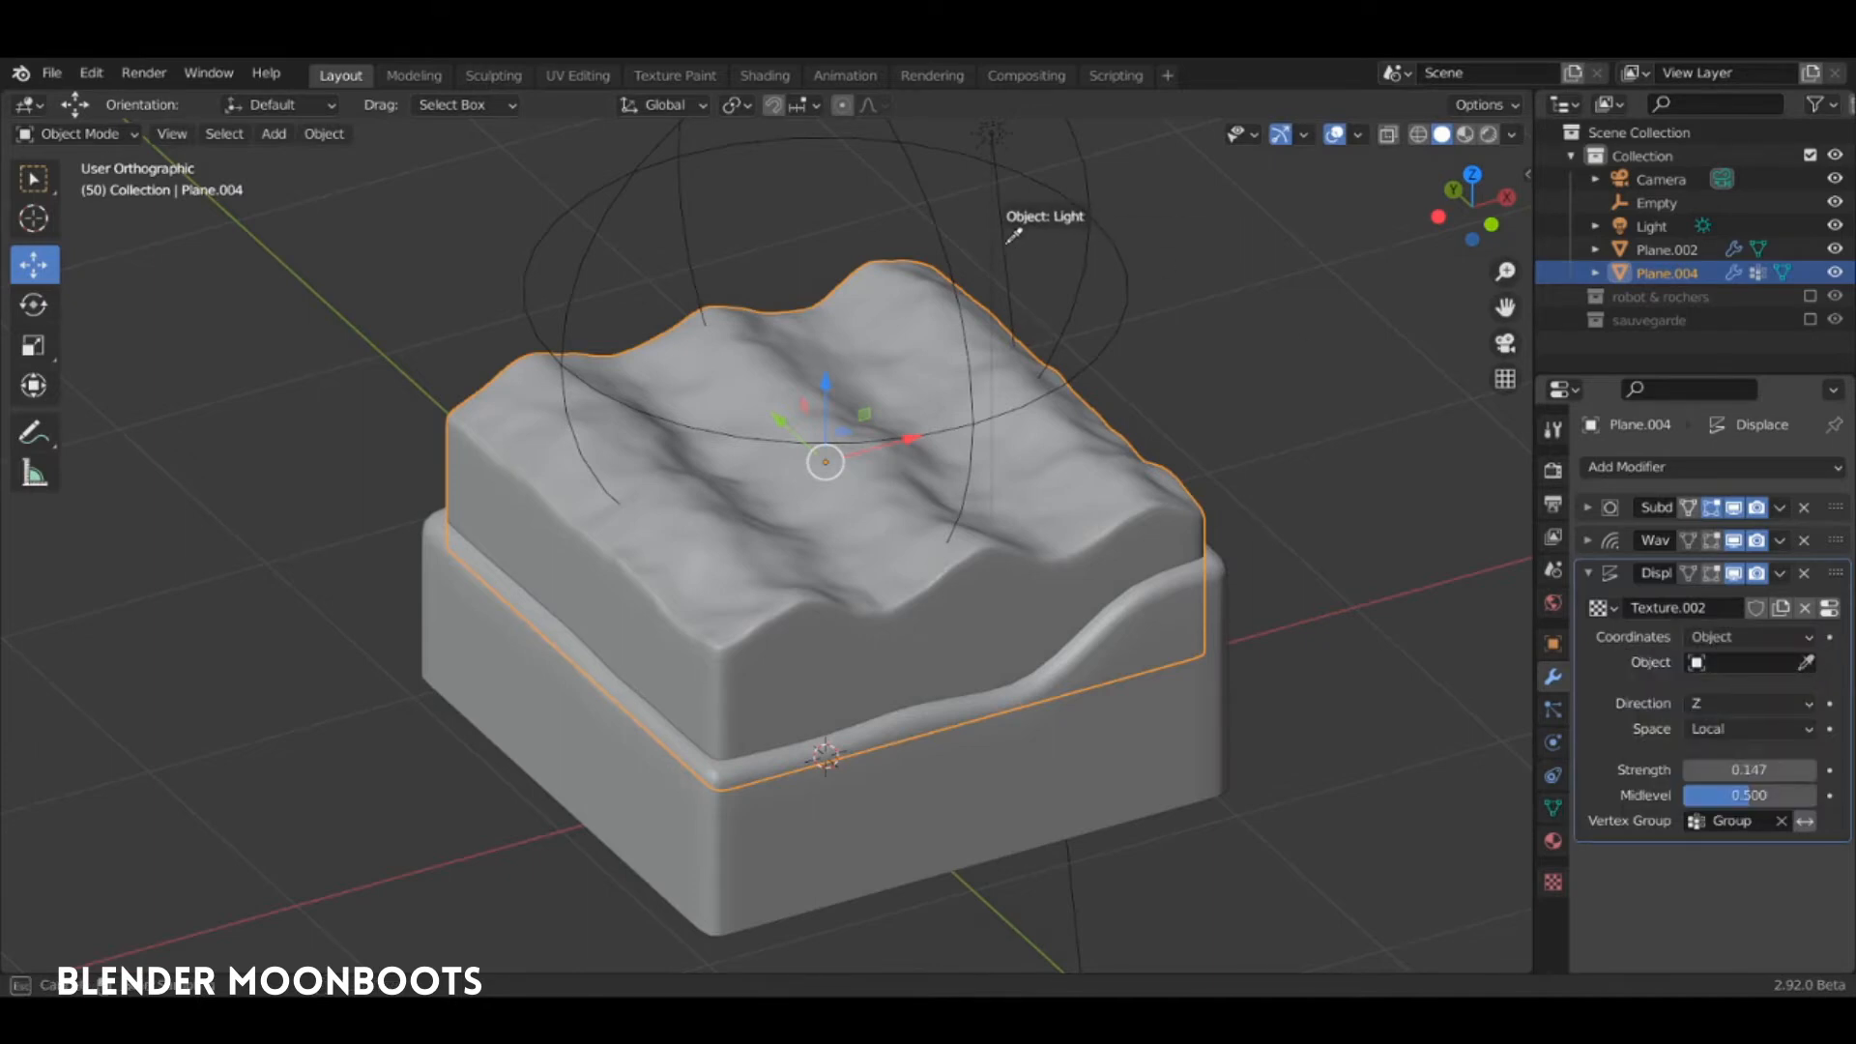
click(947, 245)
Try shifting the empty about -0.226 m along X to test its effect on the water, then undo the move
click(940, 244)
shift+middle_drag(988, 349, 984, 423)
drag(910, 341, 759, 385)
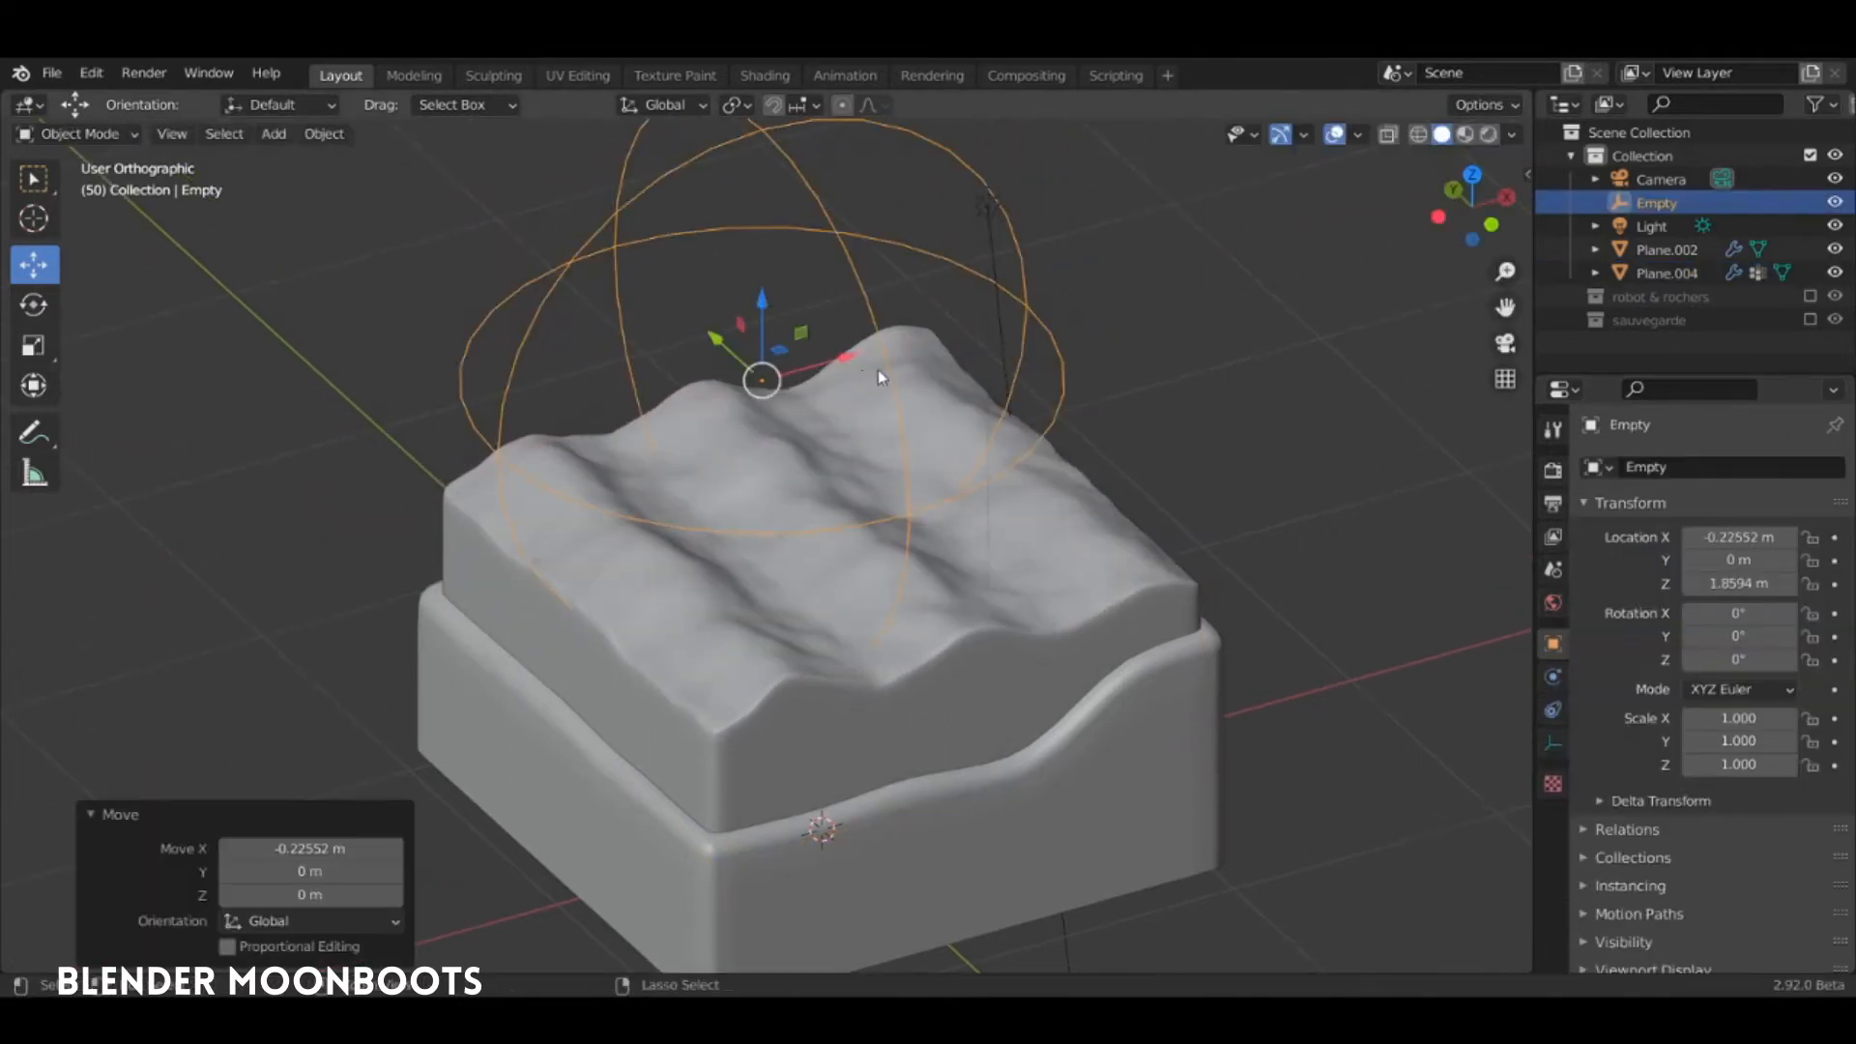
key(ctrl+z)
Play the animation to check the water surface with the empty as texture coordinates
middle_drag(885, 563, 943, 604)
key(space)
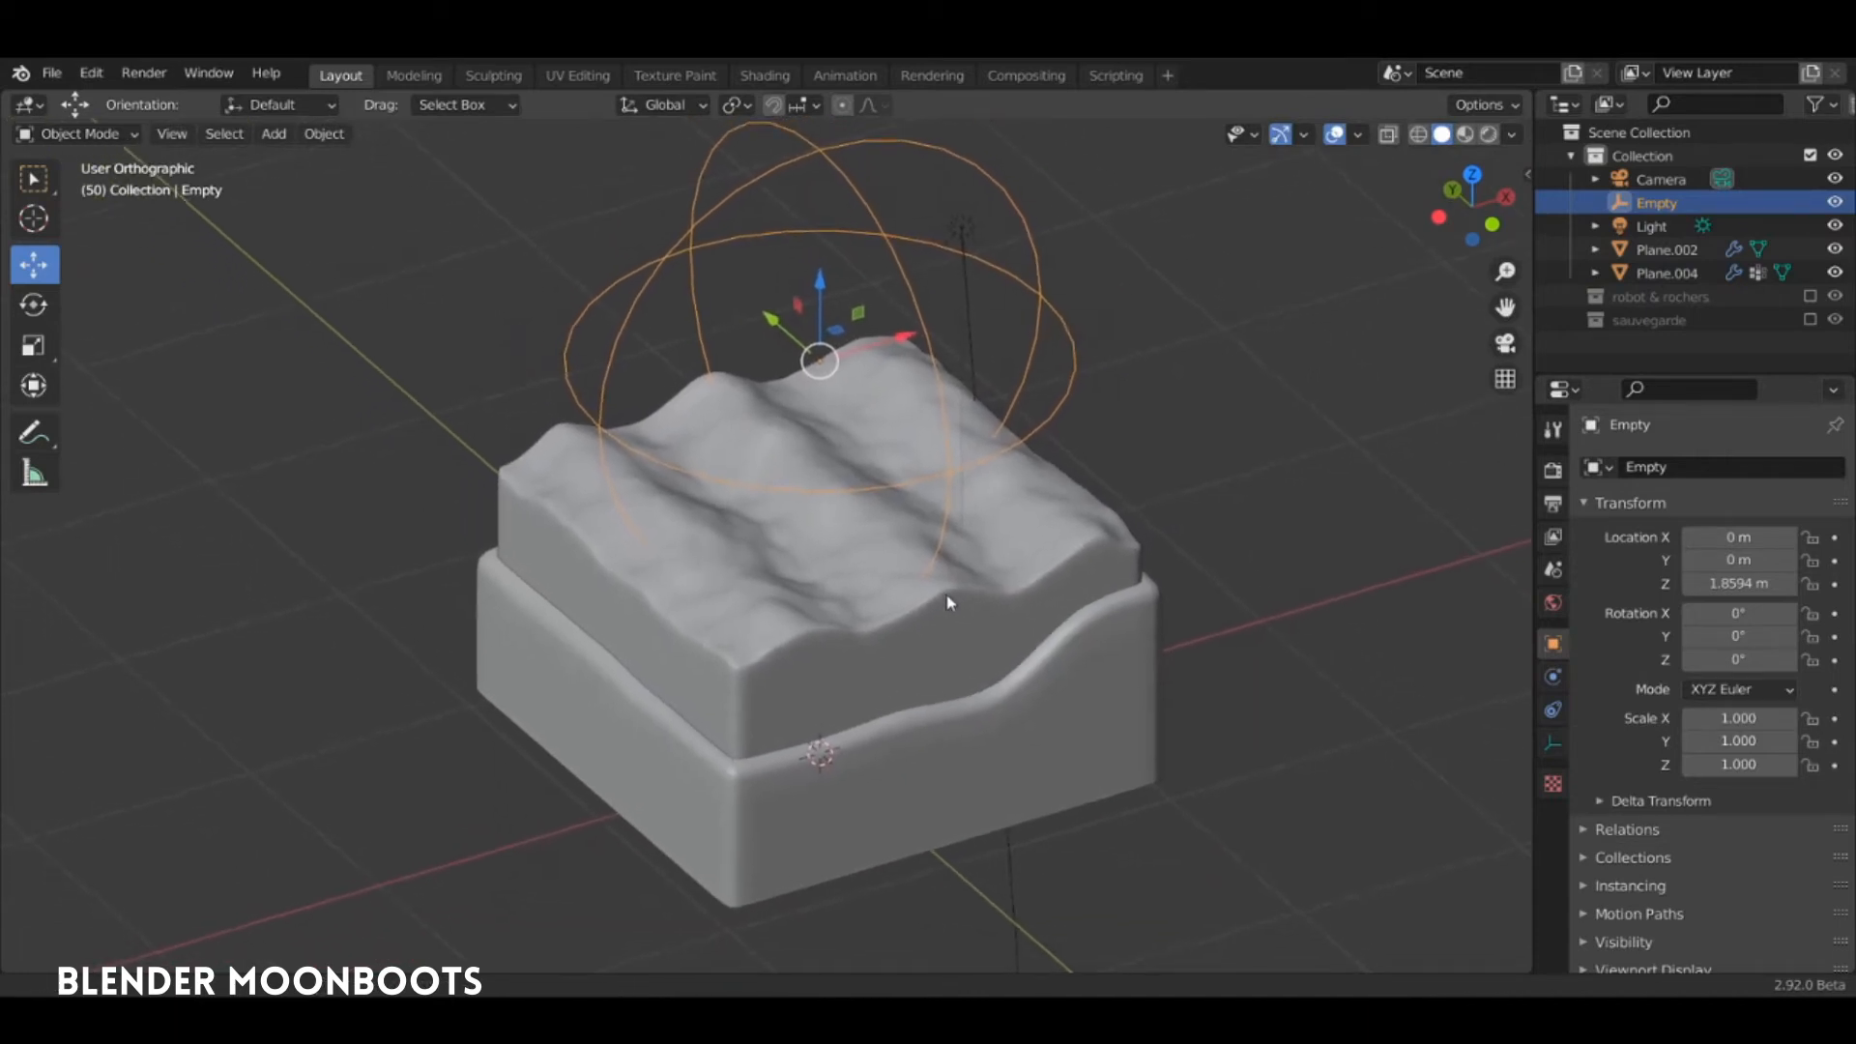
click(905, 474)
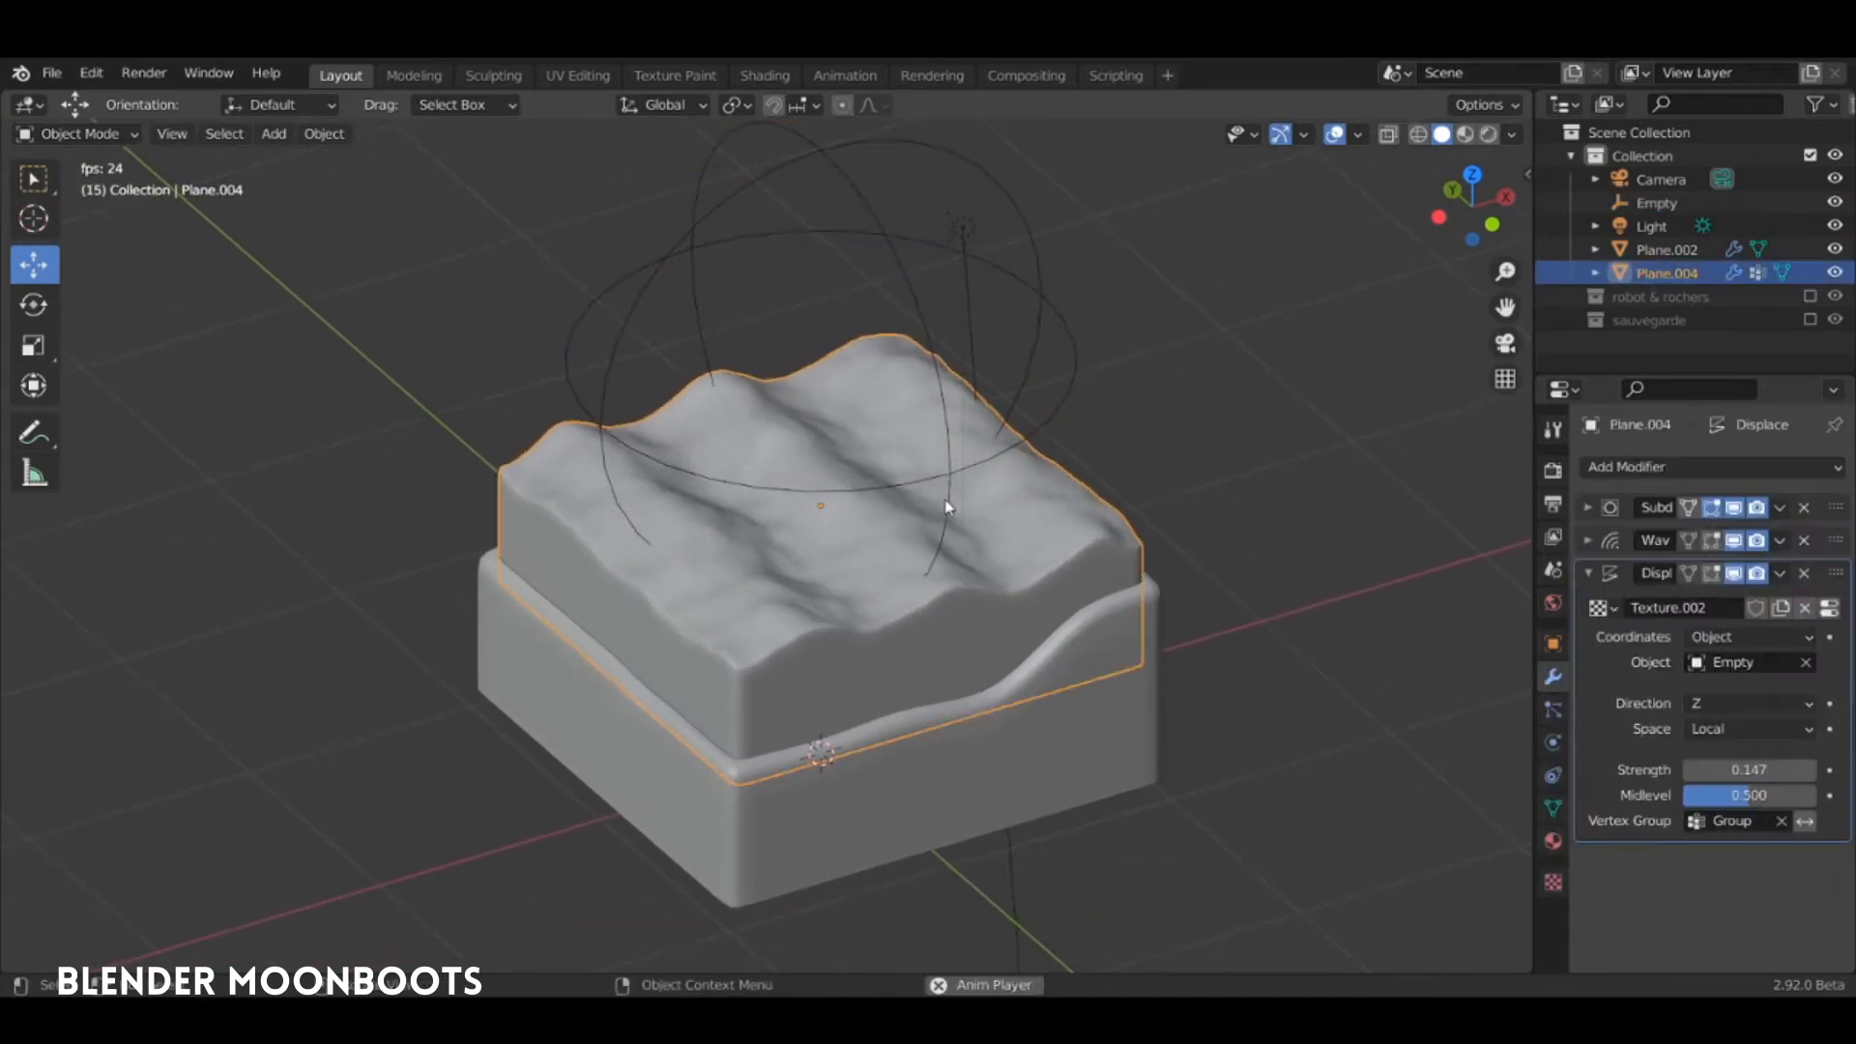
key(space)
Select the empty and split the 3D viewport to show a Dope Sheet beneath it
click(888, 249)
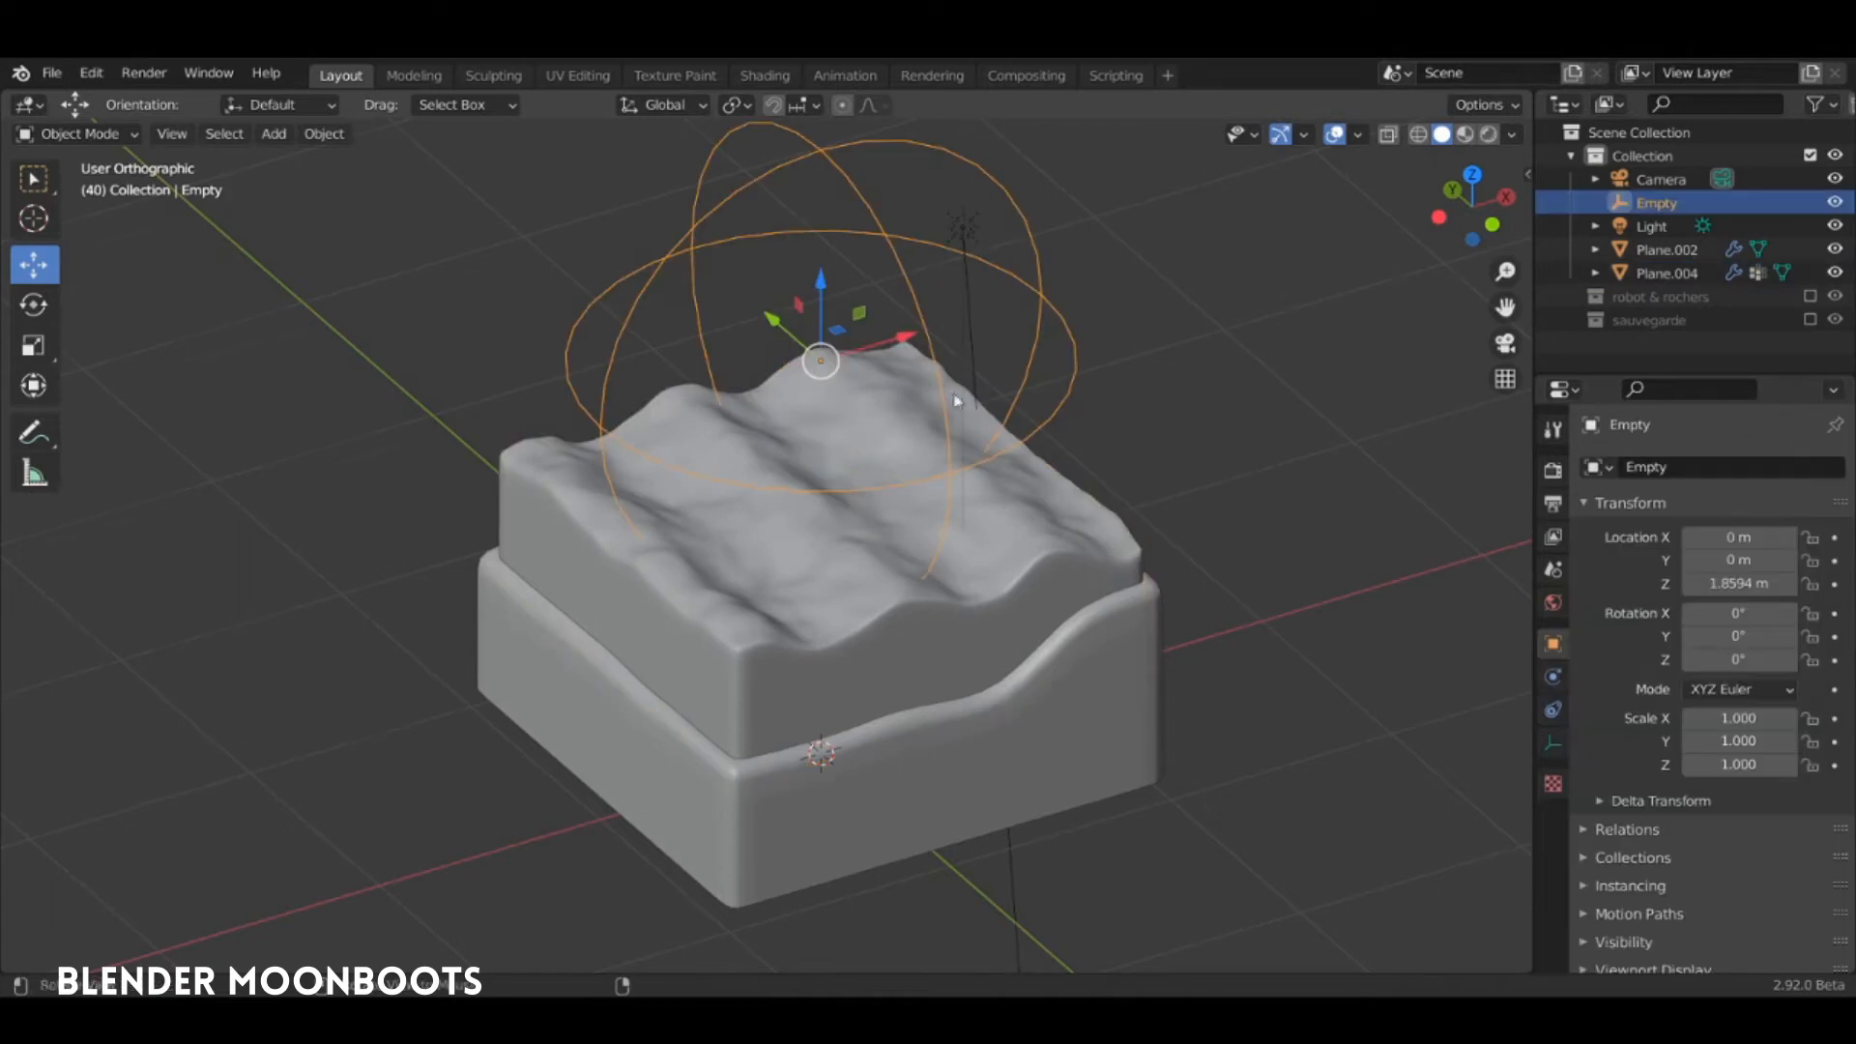
drag(1501, 166, 1332, 723)
click(31, 746)
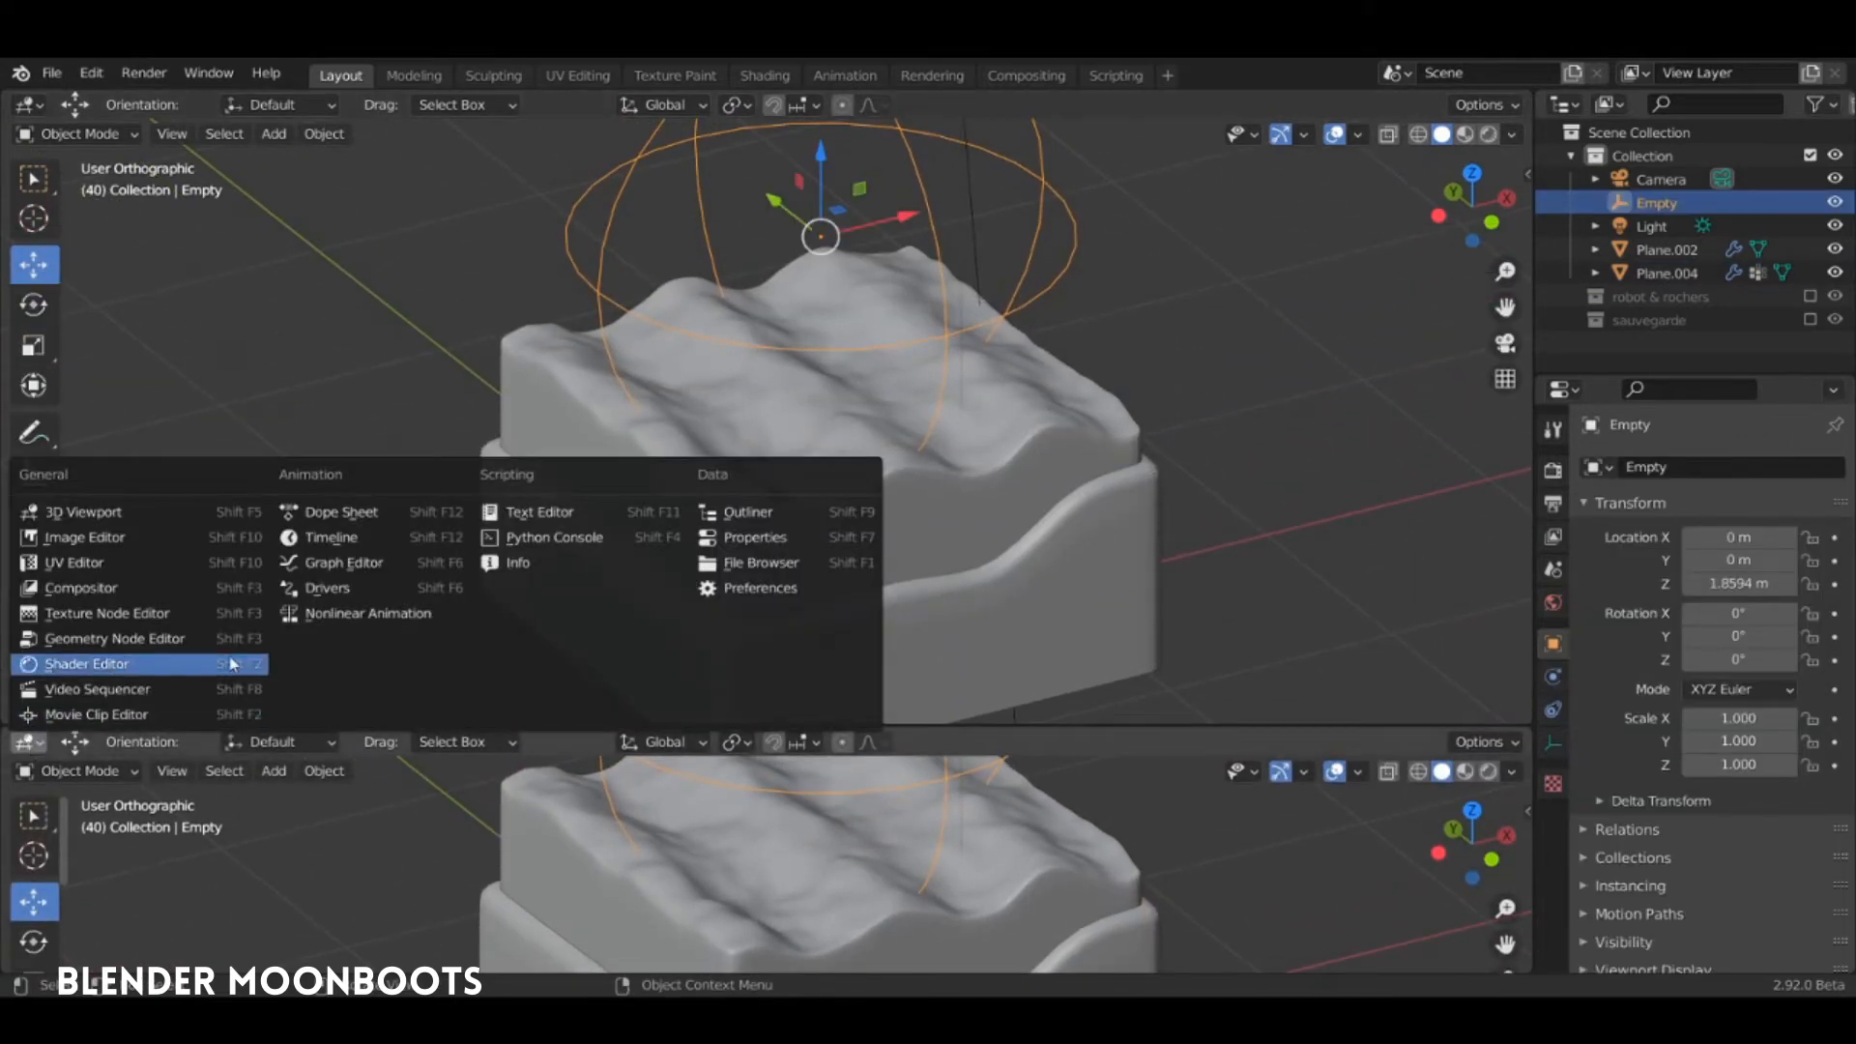
click(333, 512)
Raise the empty to about 1.919 m on Z and insert a Location, Rotation & Scale keyframe at frame 0
middle_drag(879, 264, 865, 274)
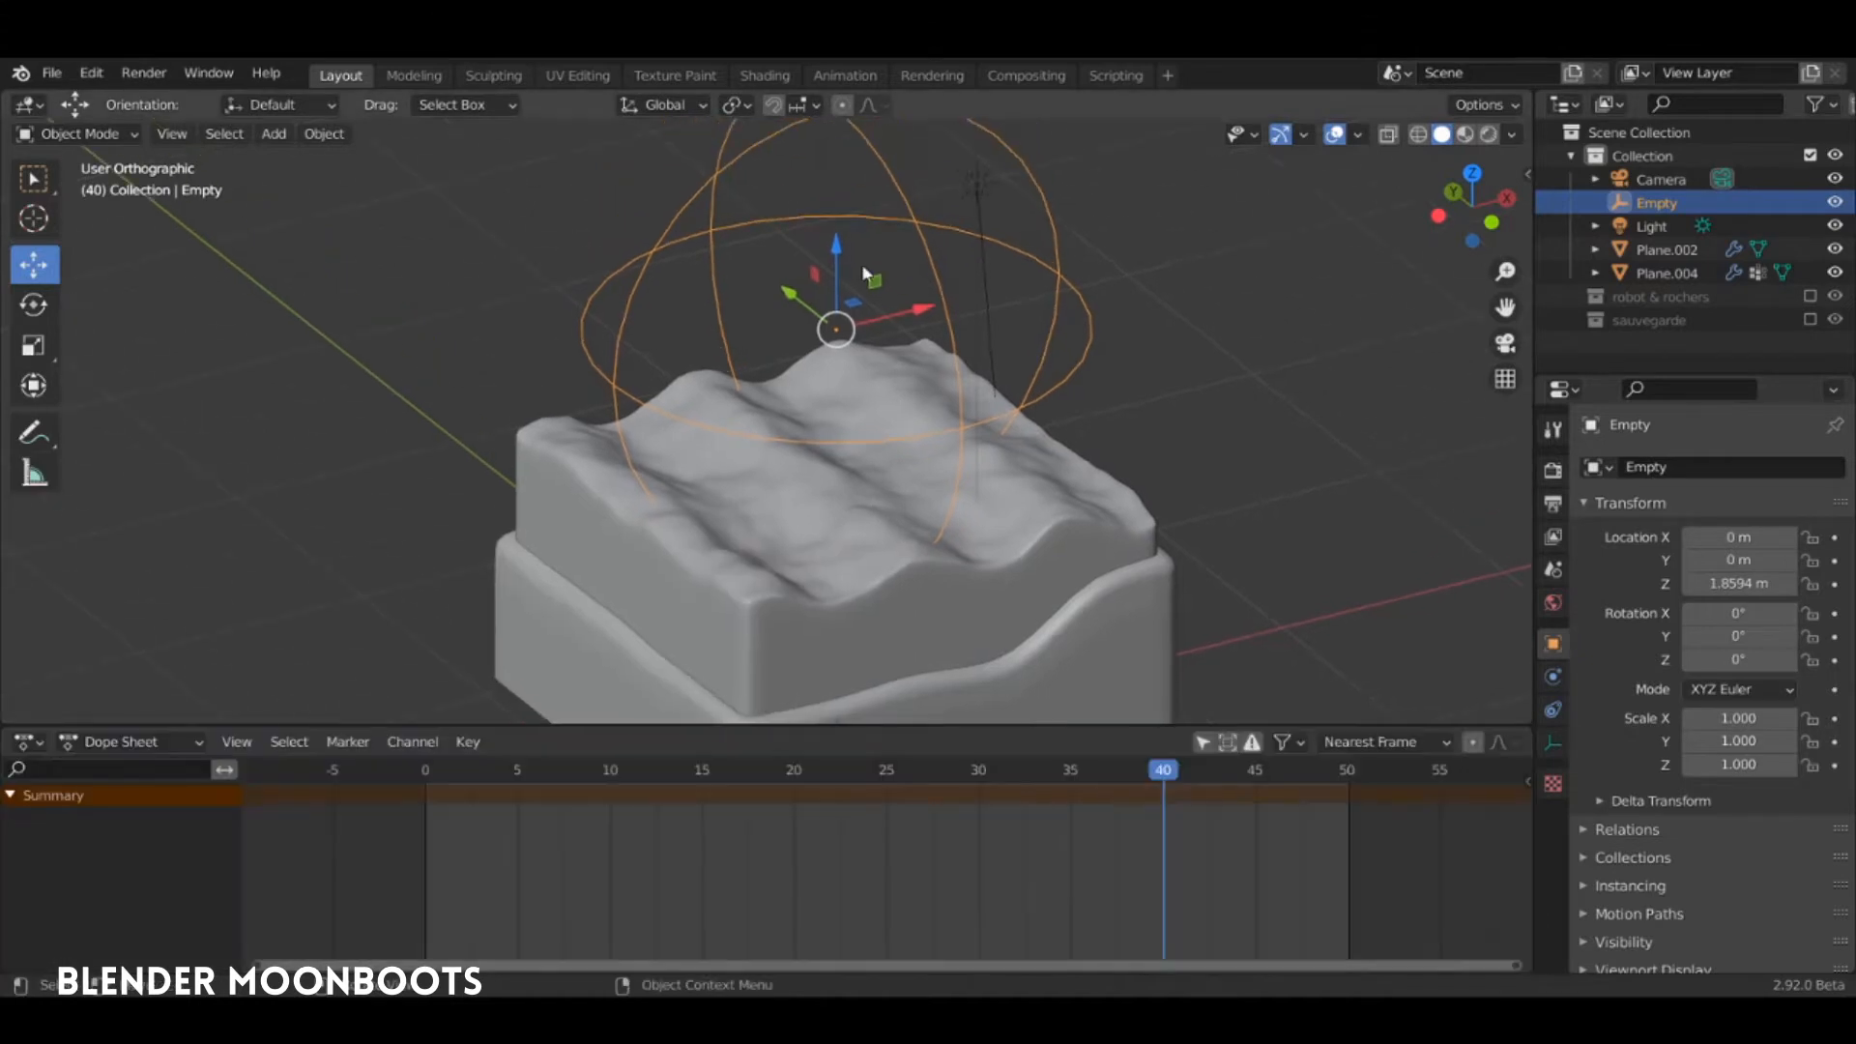
mouse_move(837, 271)
mouse_down()
mouse_move(817, 373)
mouse_move(841, 256)
mouse_move(853, 406)
mouse_move(853, 251)
mouse_up()
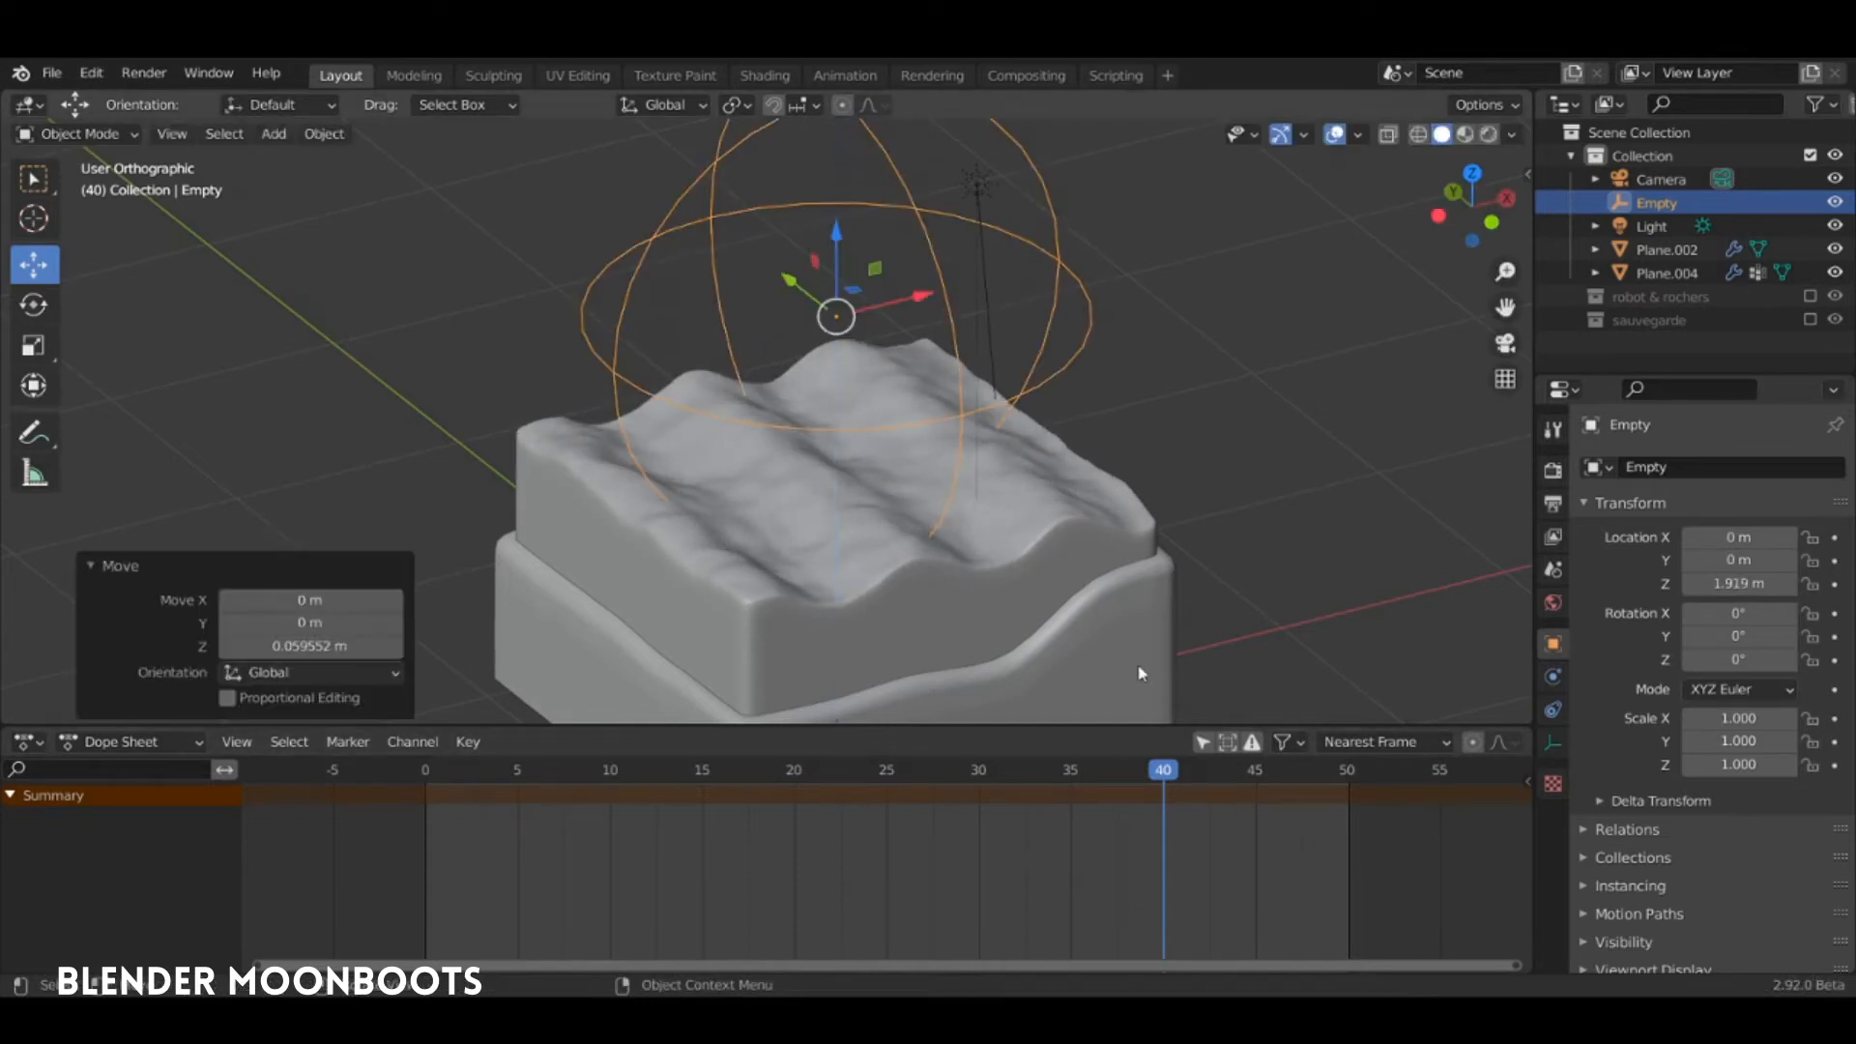
key(shift+Left)
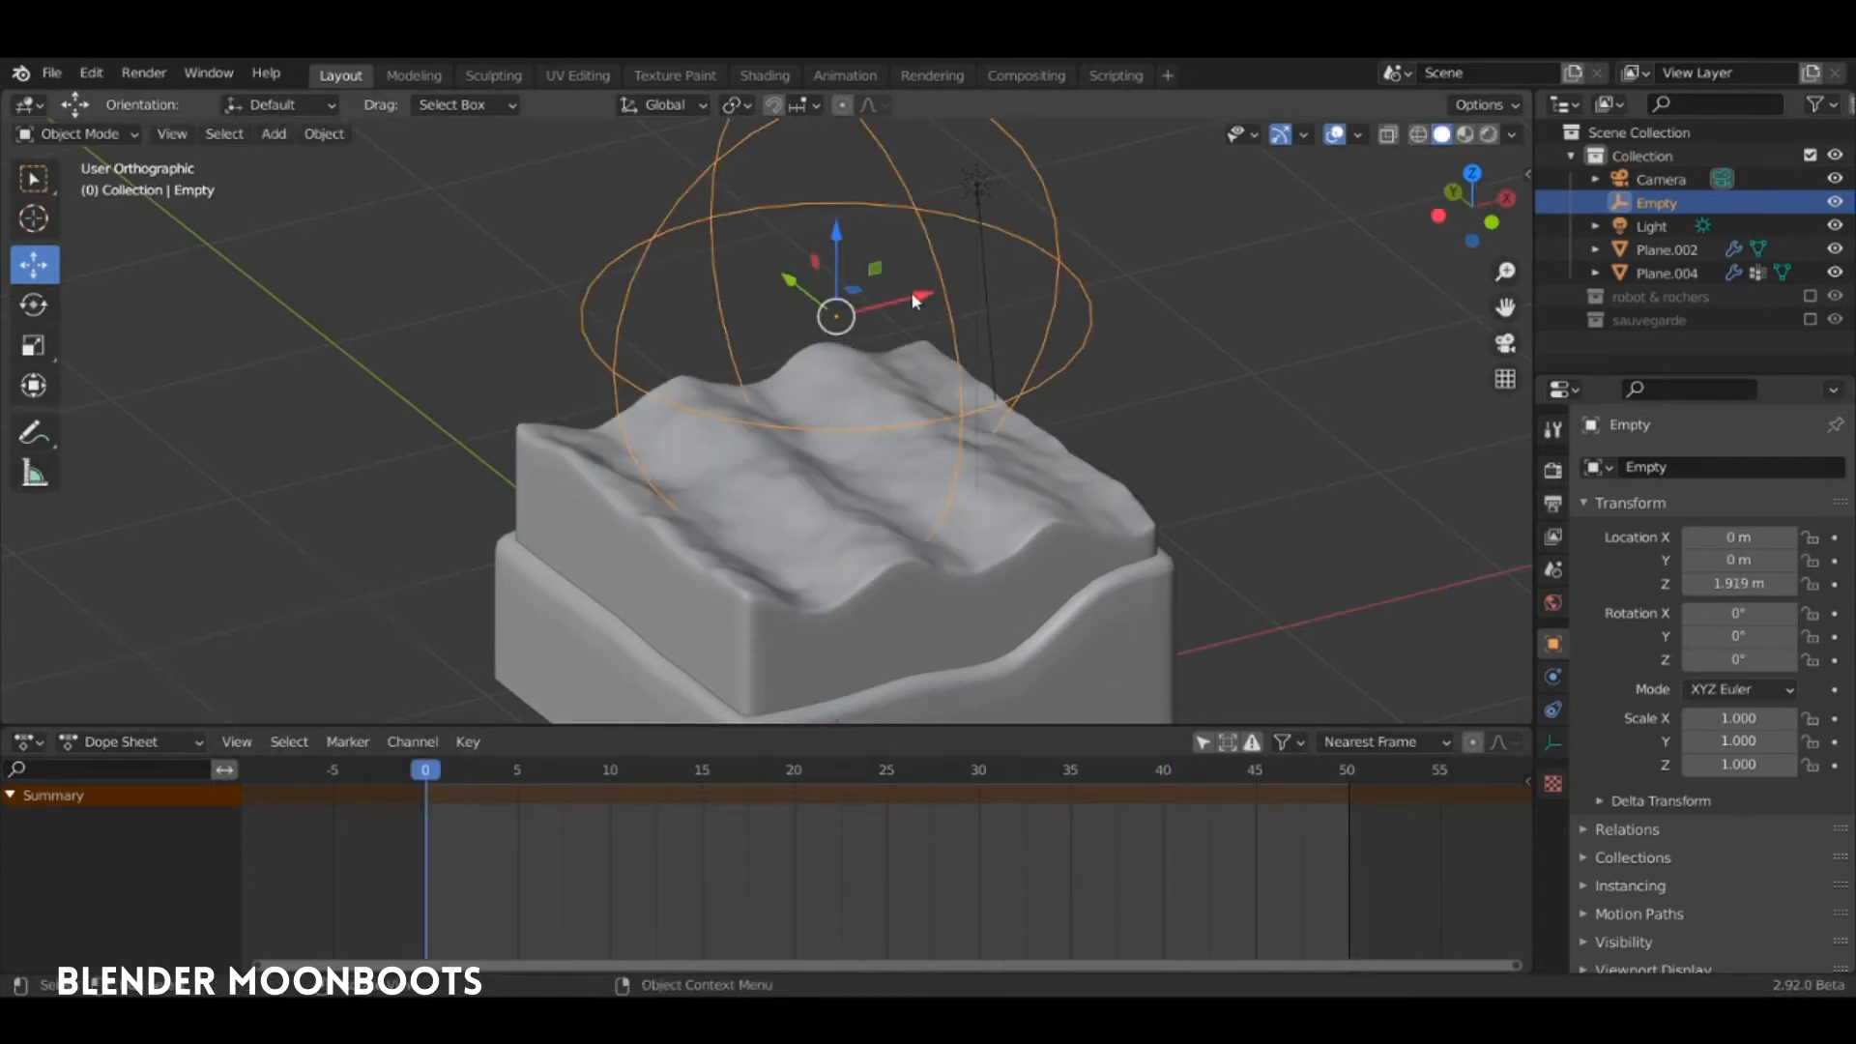
key(i)
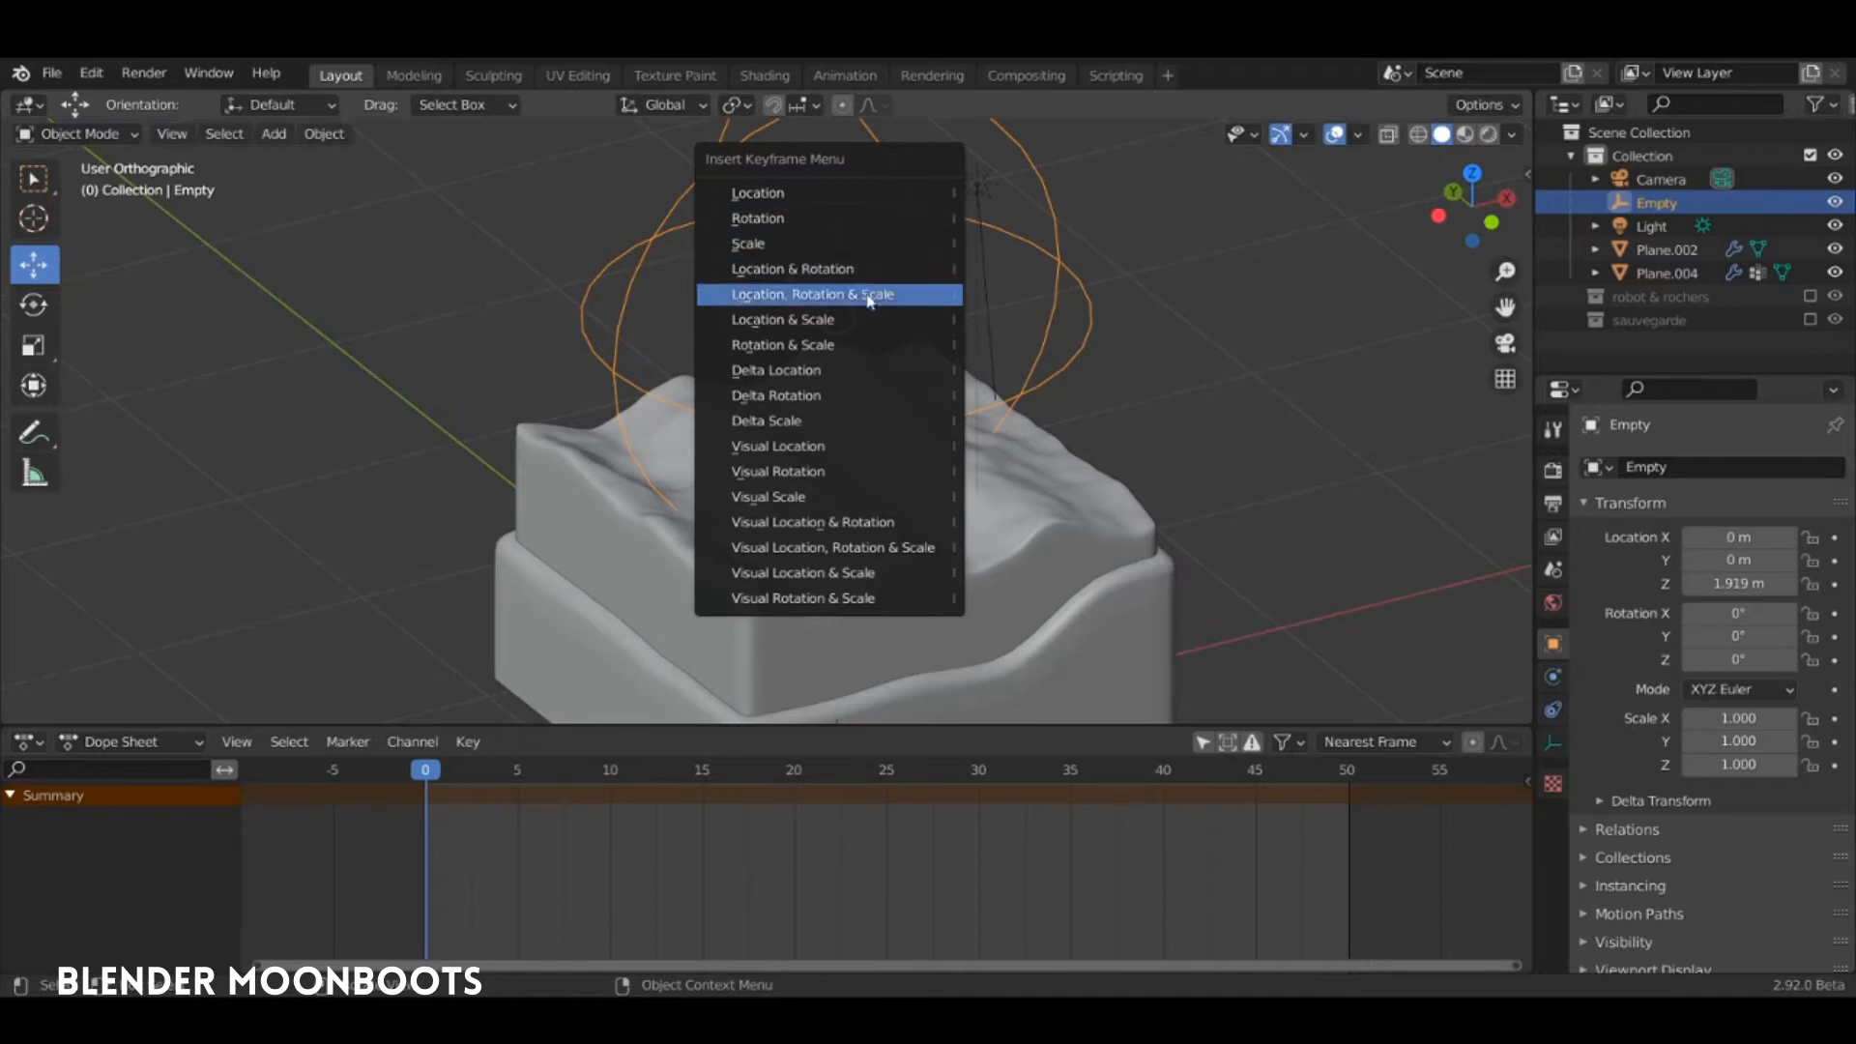
click(894, 294)
At frame 50, lower the empty to about 1.485 m on Z and insert a Location, Rotation & Scale keyframe
drag(445, 773, 1351, 817)
drag(837, 249, 843, 354)
key(i)
click(844, 350)
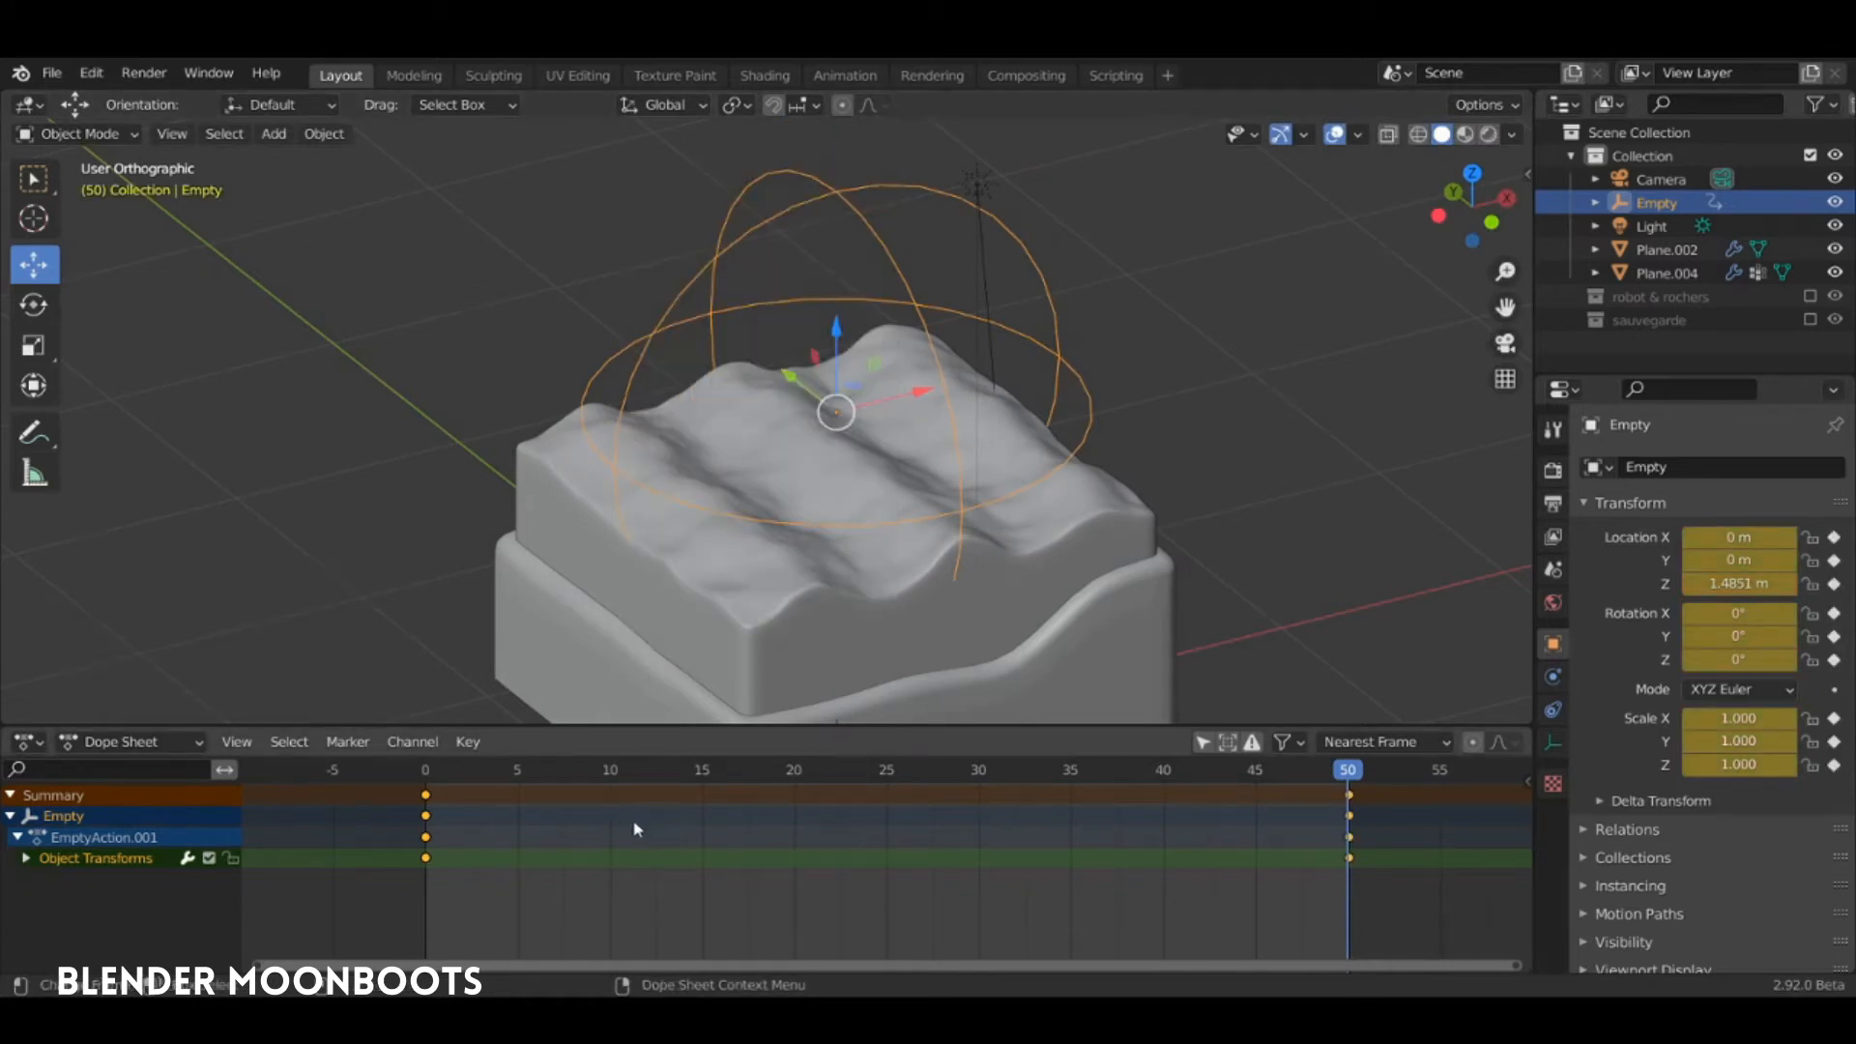
Set the empty's keyframe interpolation to Linear and play the animation from the start
key(t)
click(604, 847)
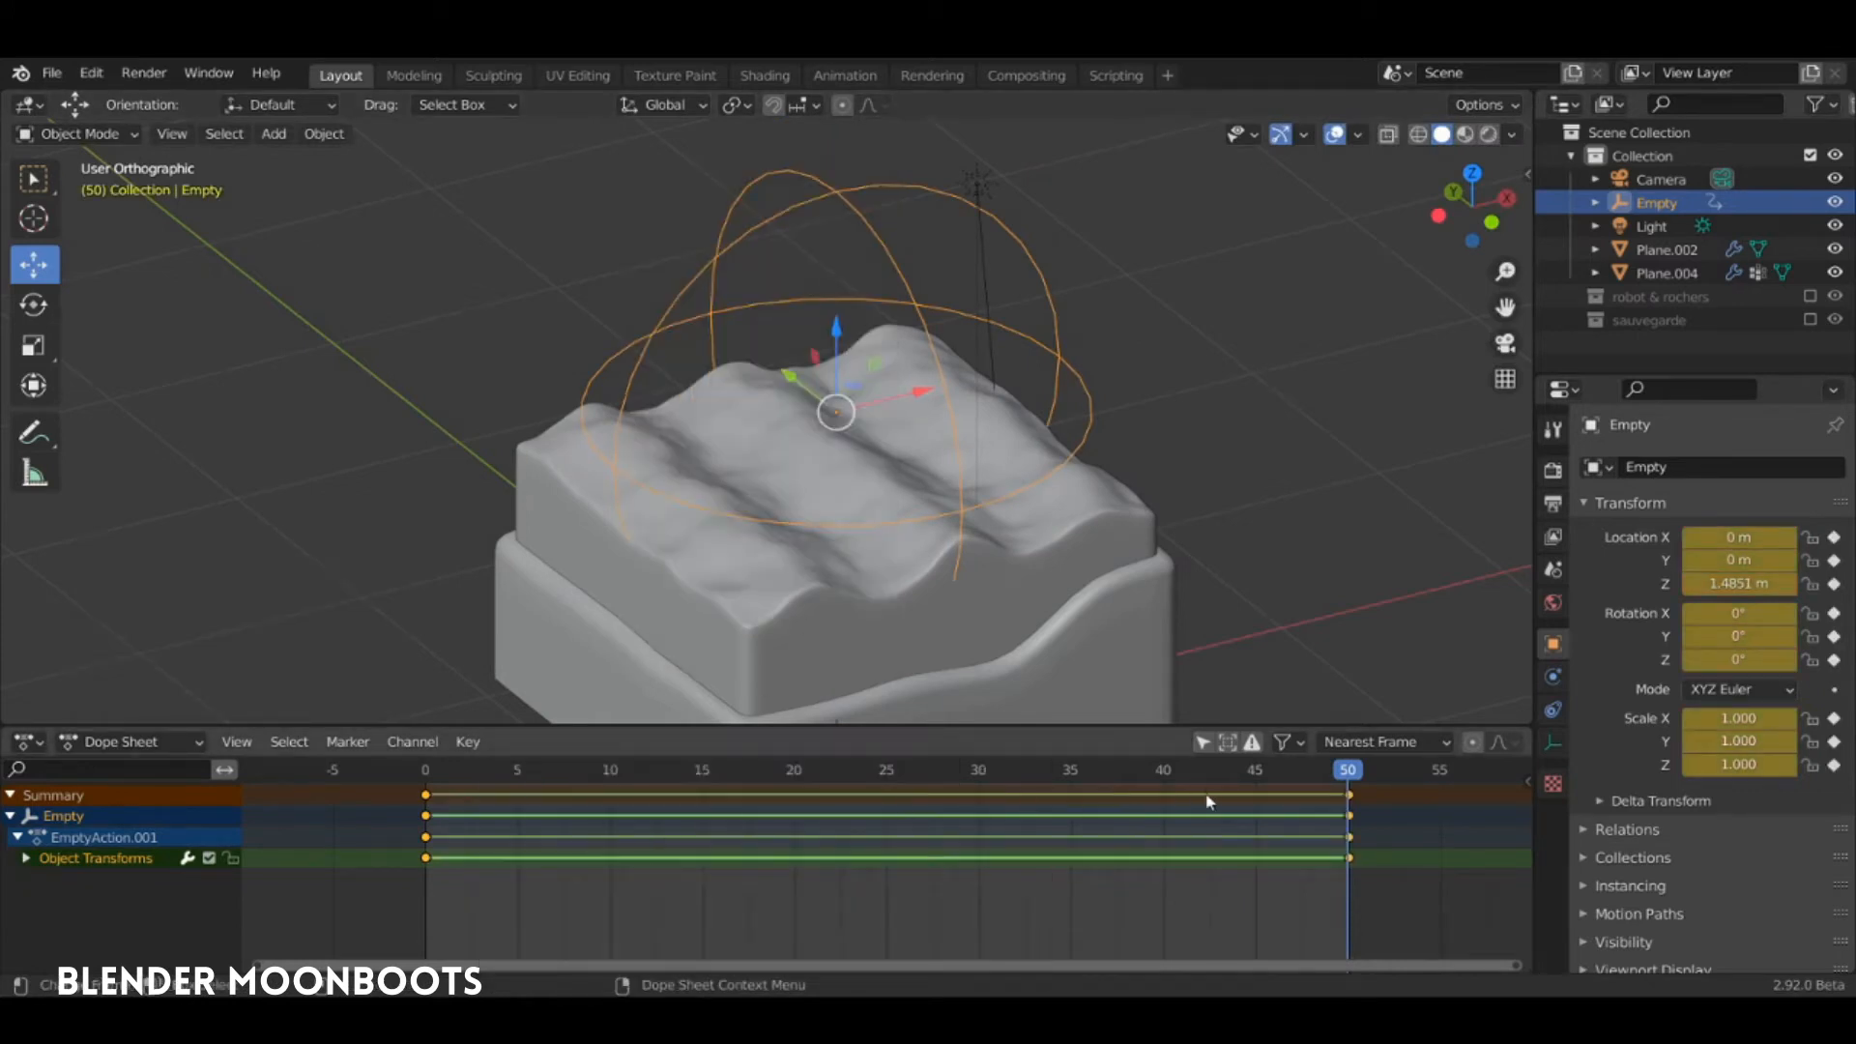
drag(1227, 777, 368, 800)
key(space)
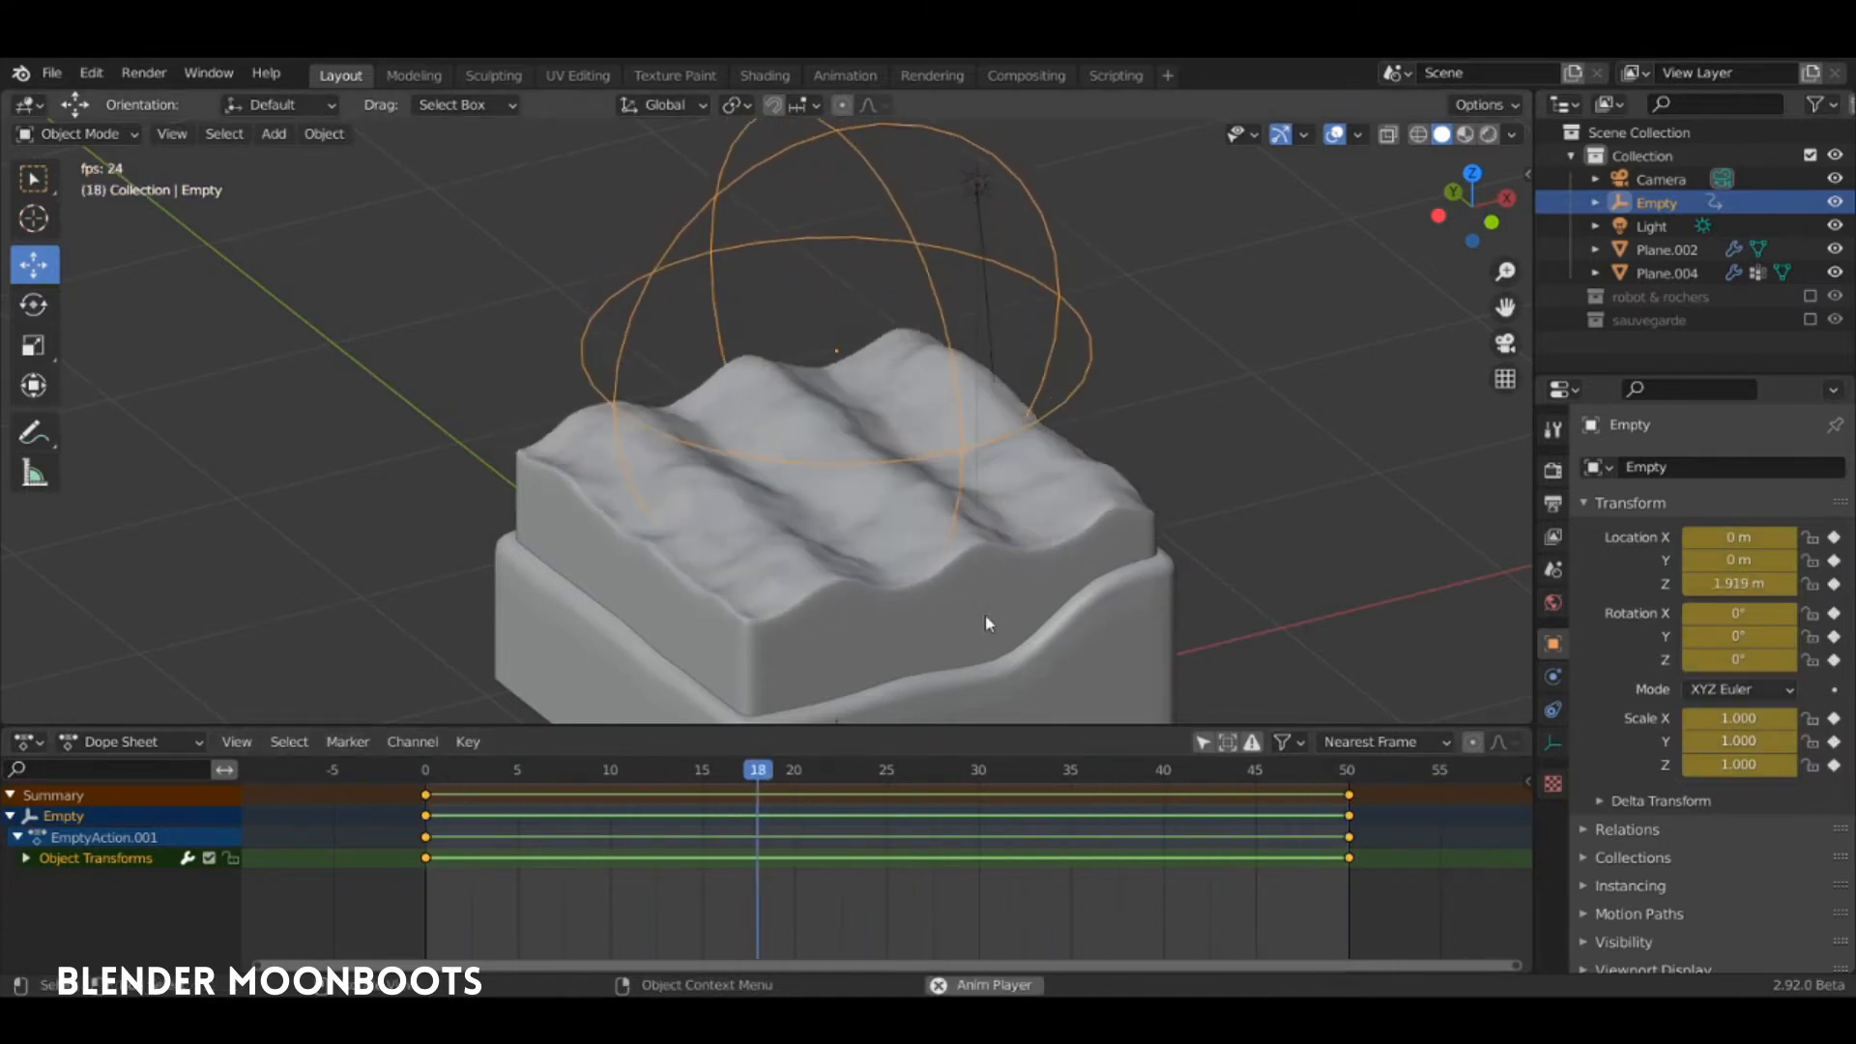
key(space)
Lower the water box about 0.319 m on Z and scale it up by about 1.038
click(849, 436)
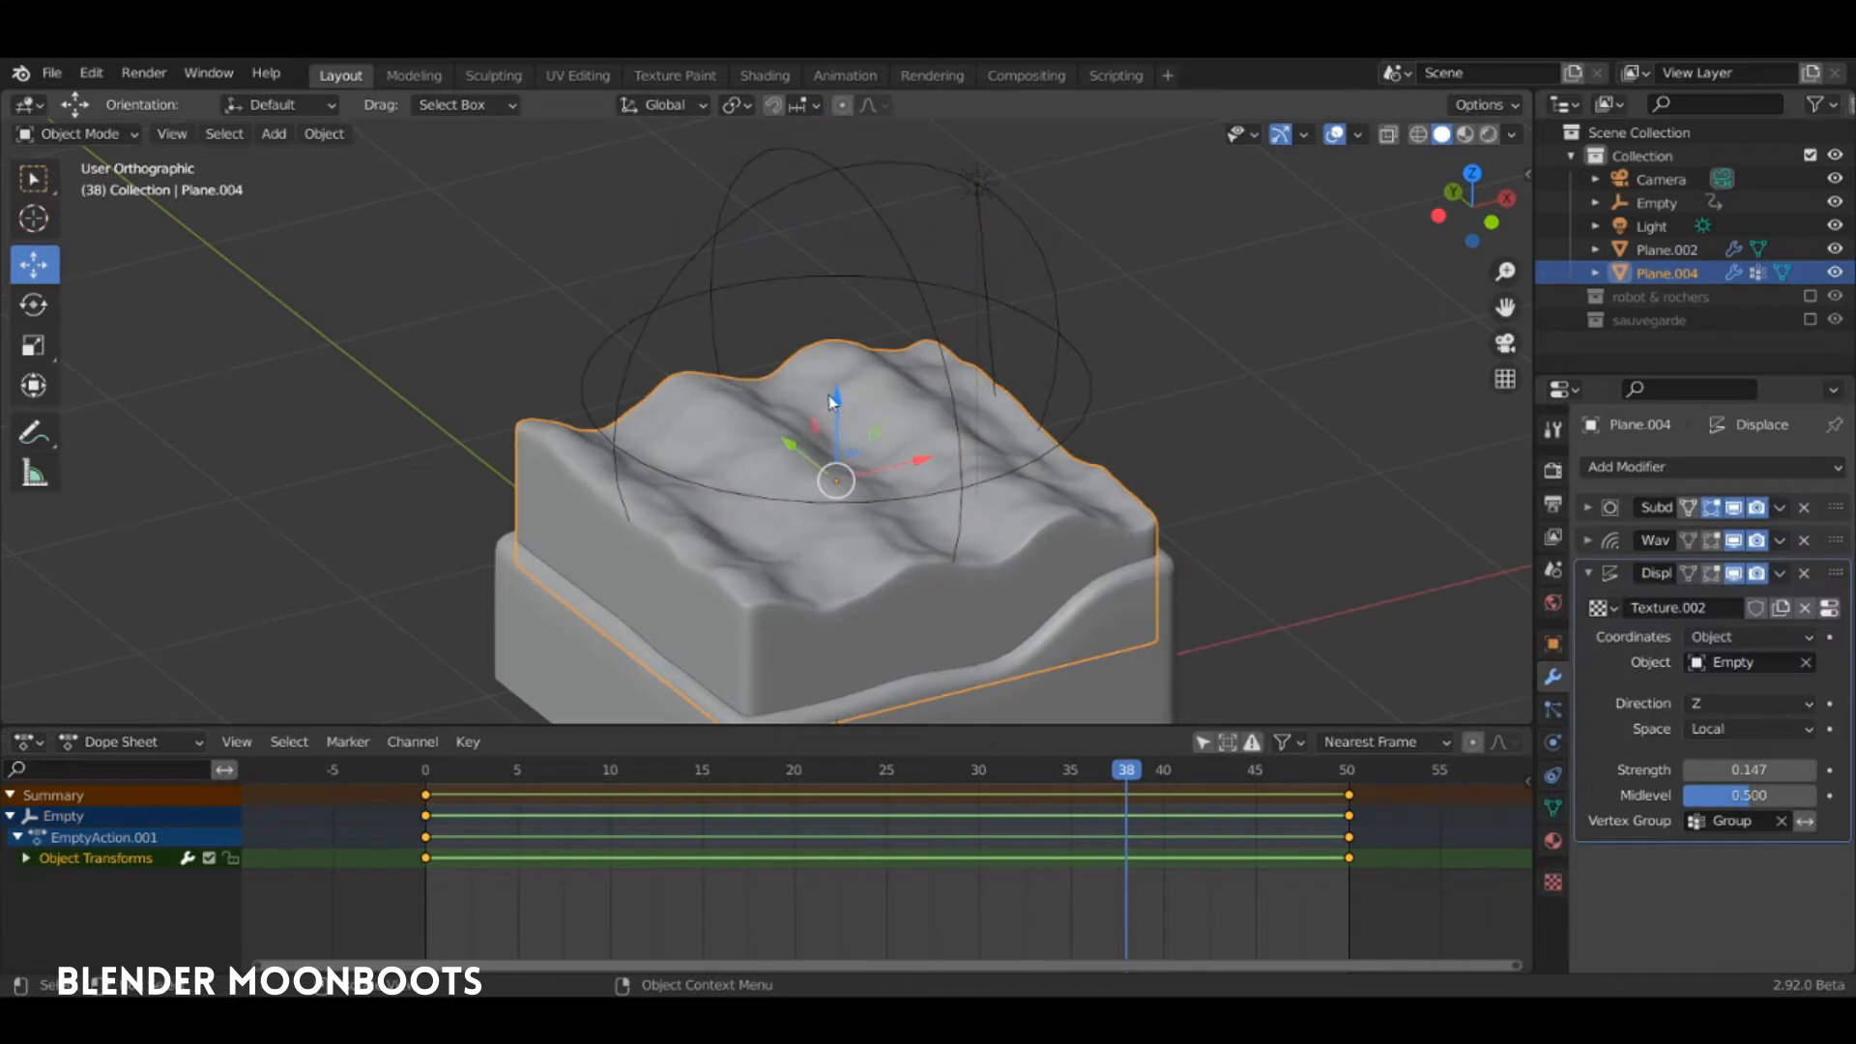
drag(829, 401, 825, 477)
middle_drag(952, 572, 1004, 591)
shift+middle_drag(999, 585, 968, 414)
key(s)
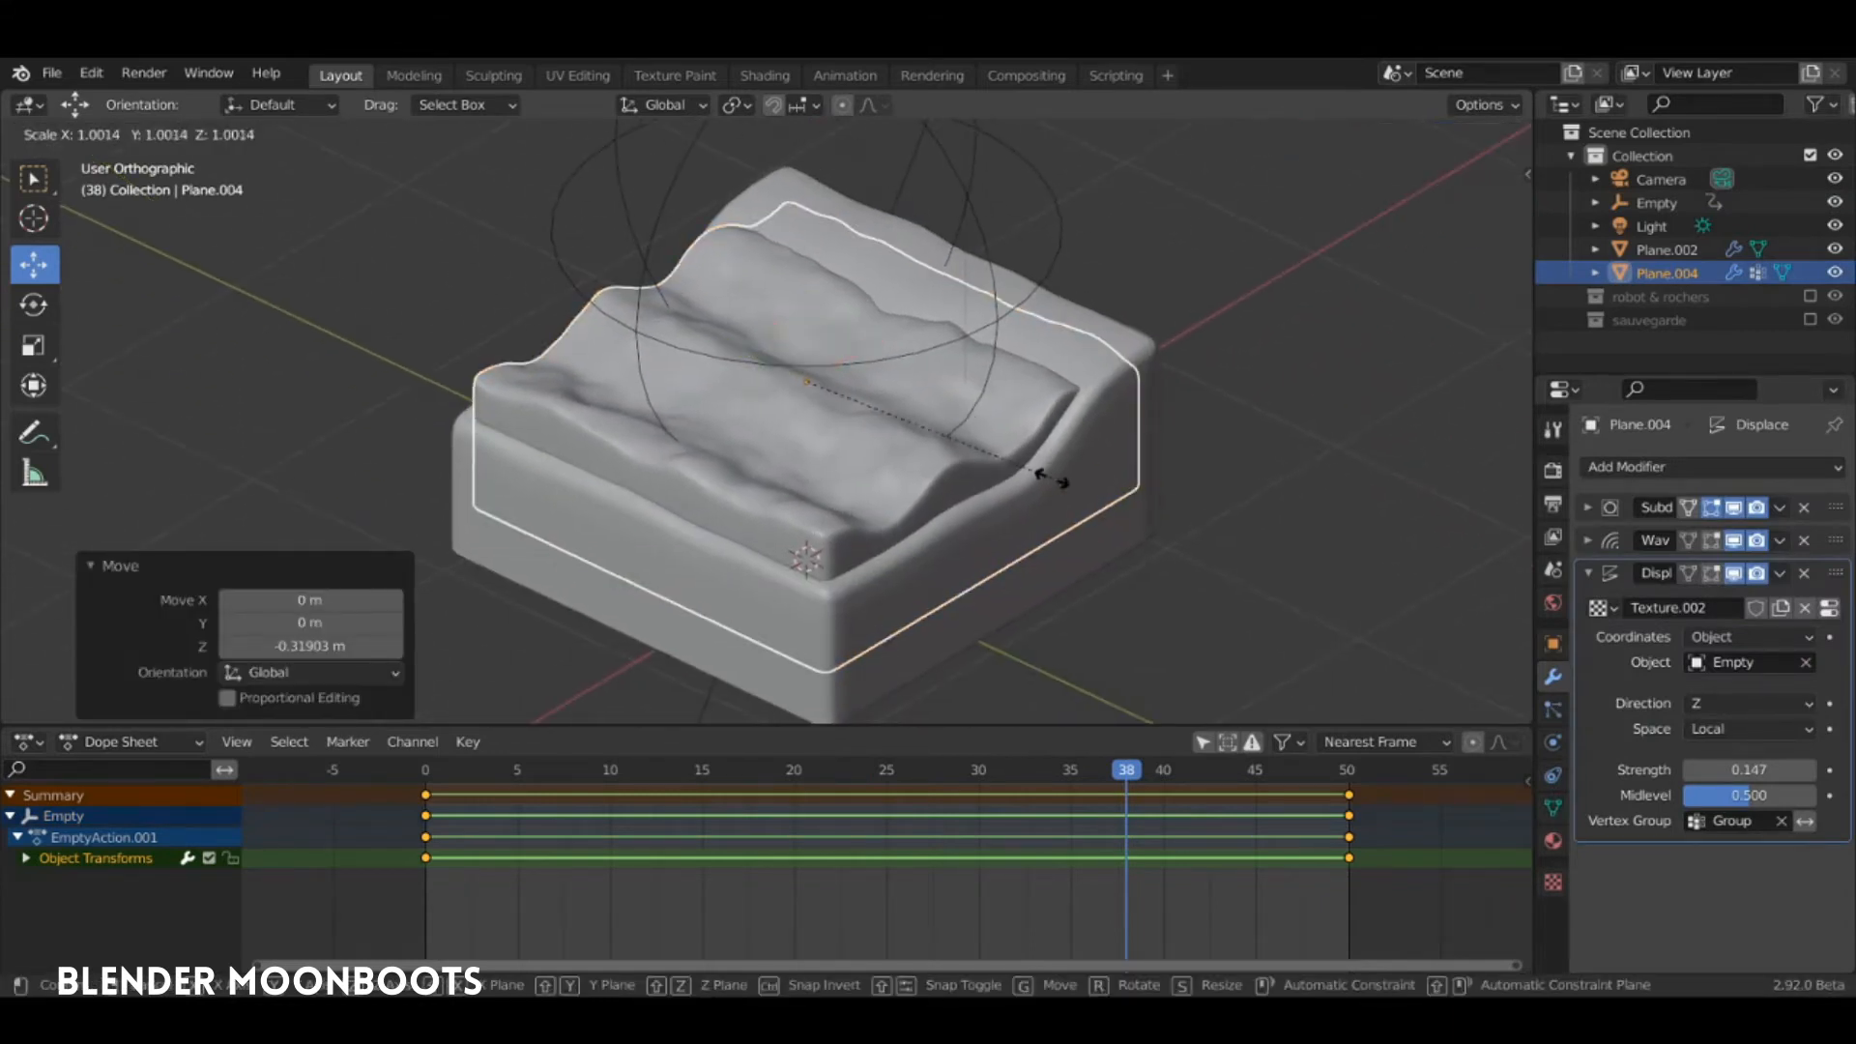
click(1065, 488)
Play the animation and view how the waves meet the terrain from several angles
key(space)
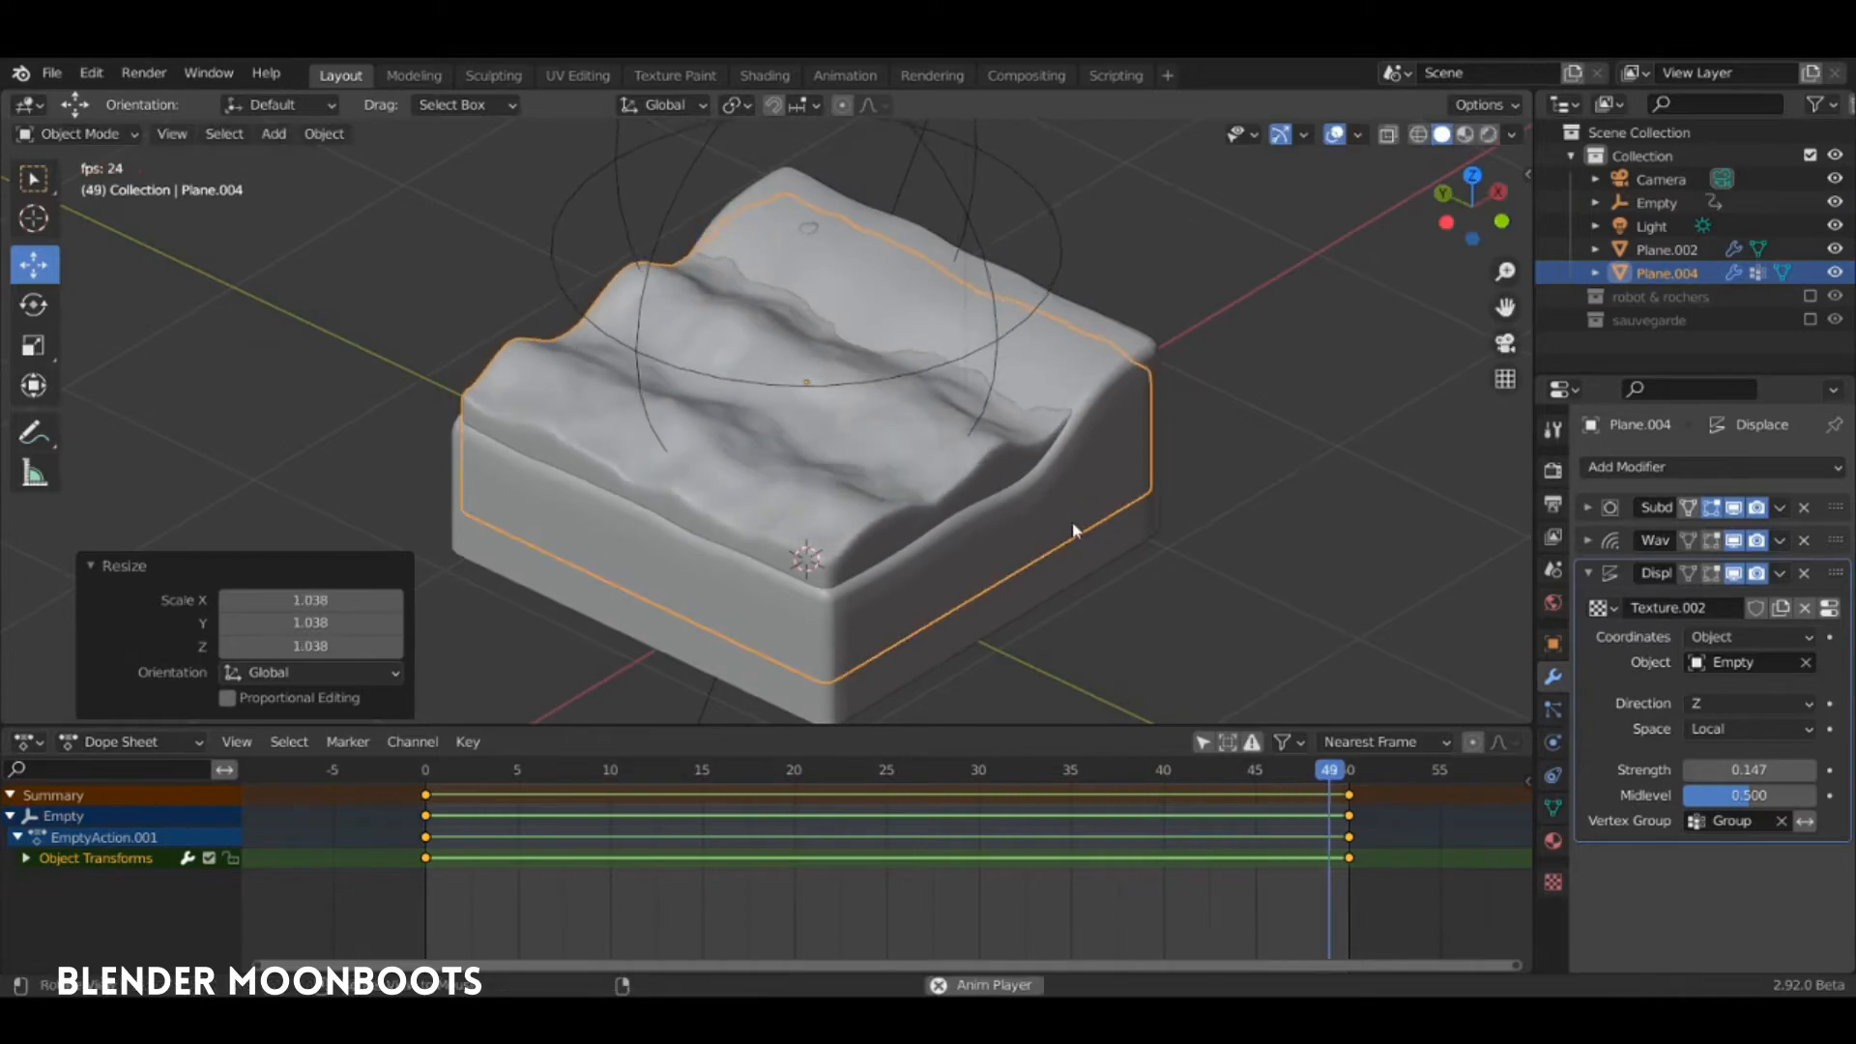
middle_drag(1073, 531, 1003, 525)
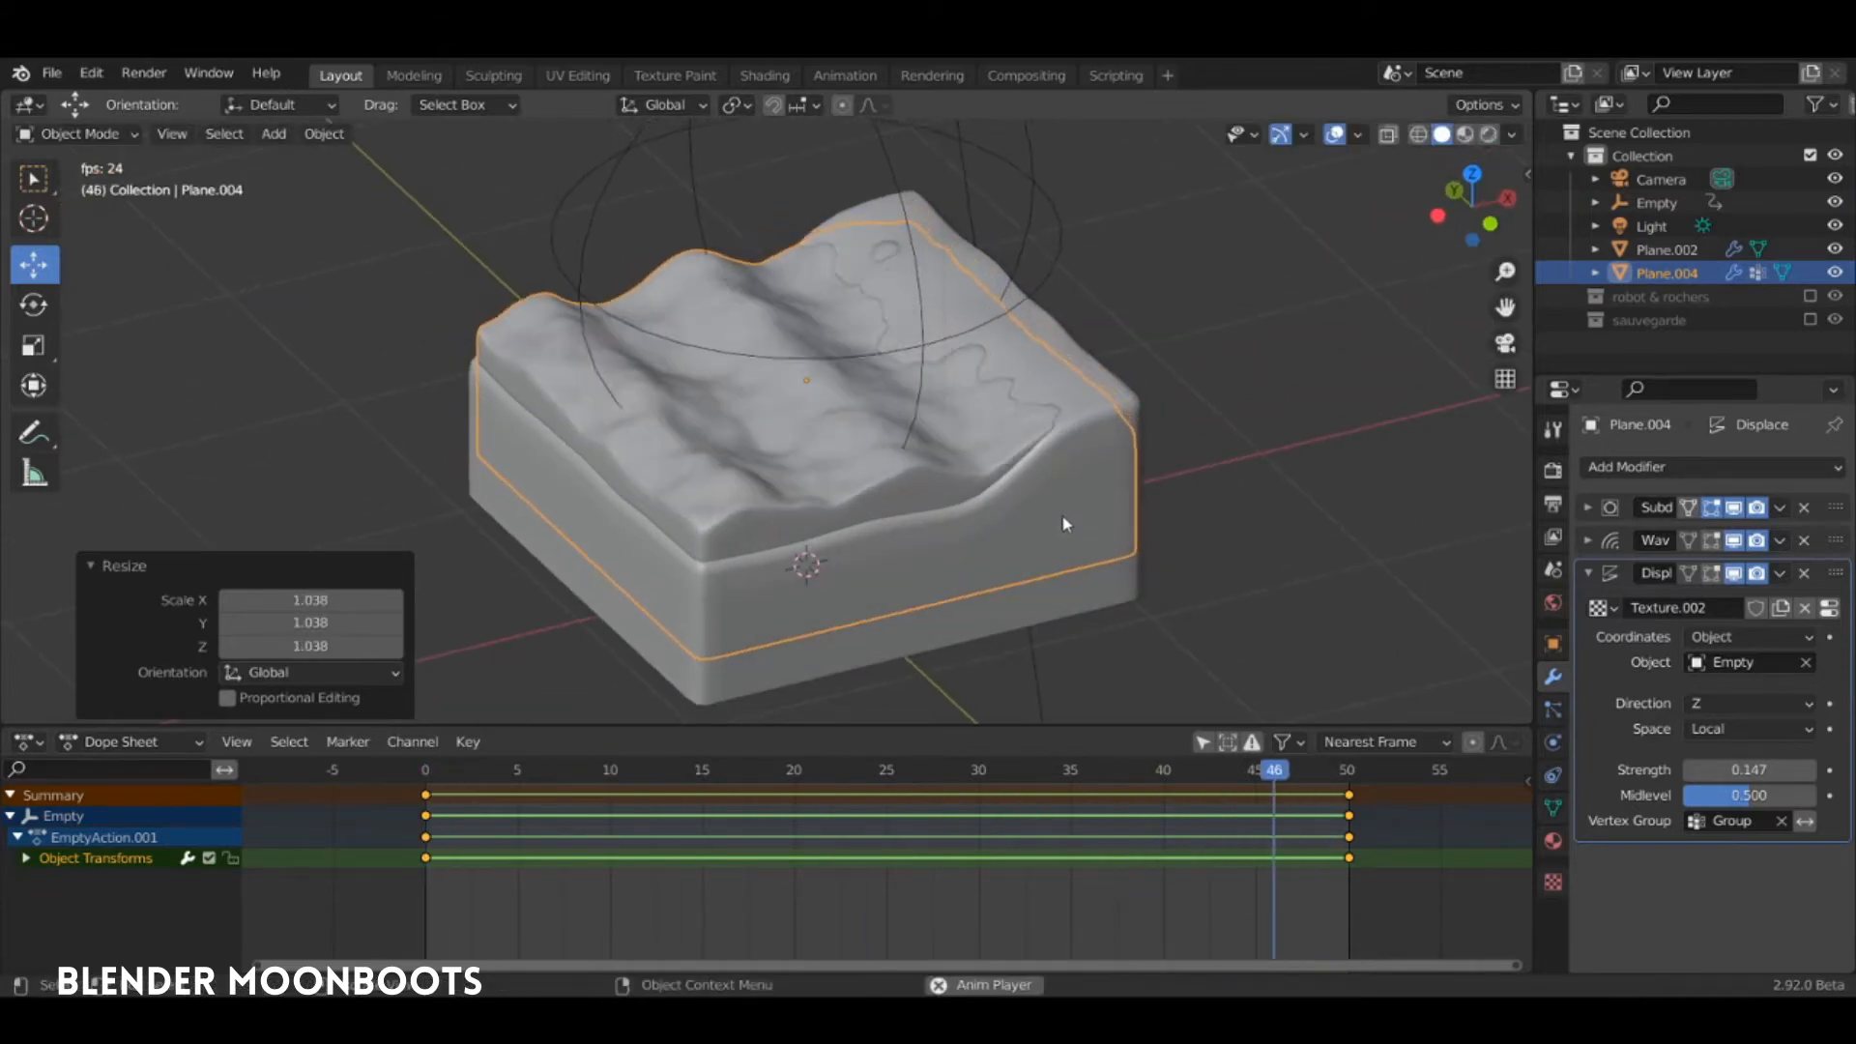
key(Escape)
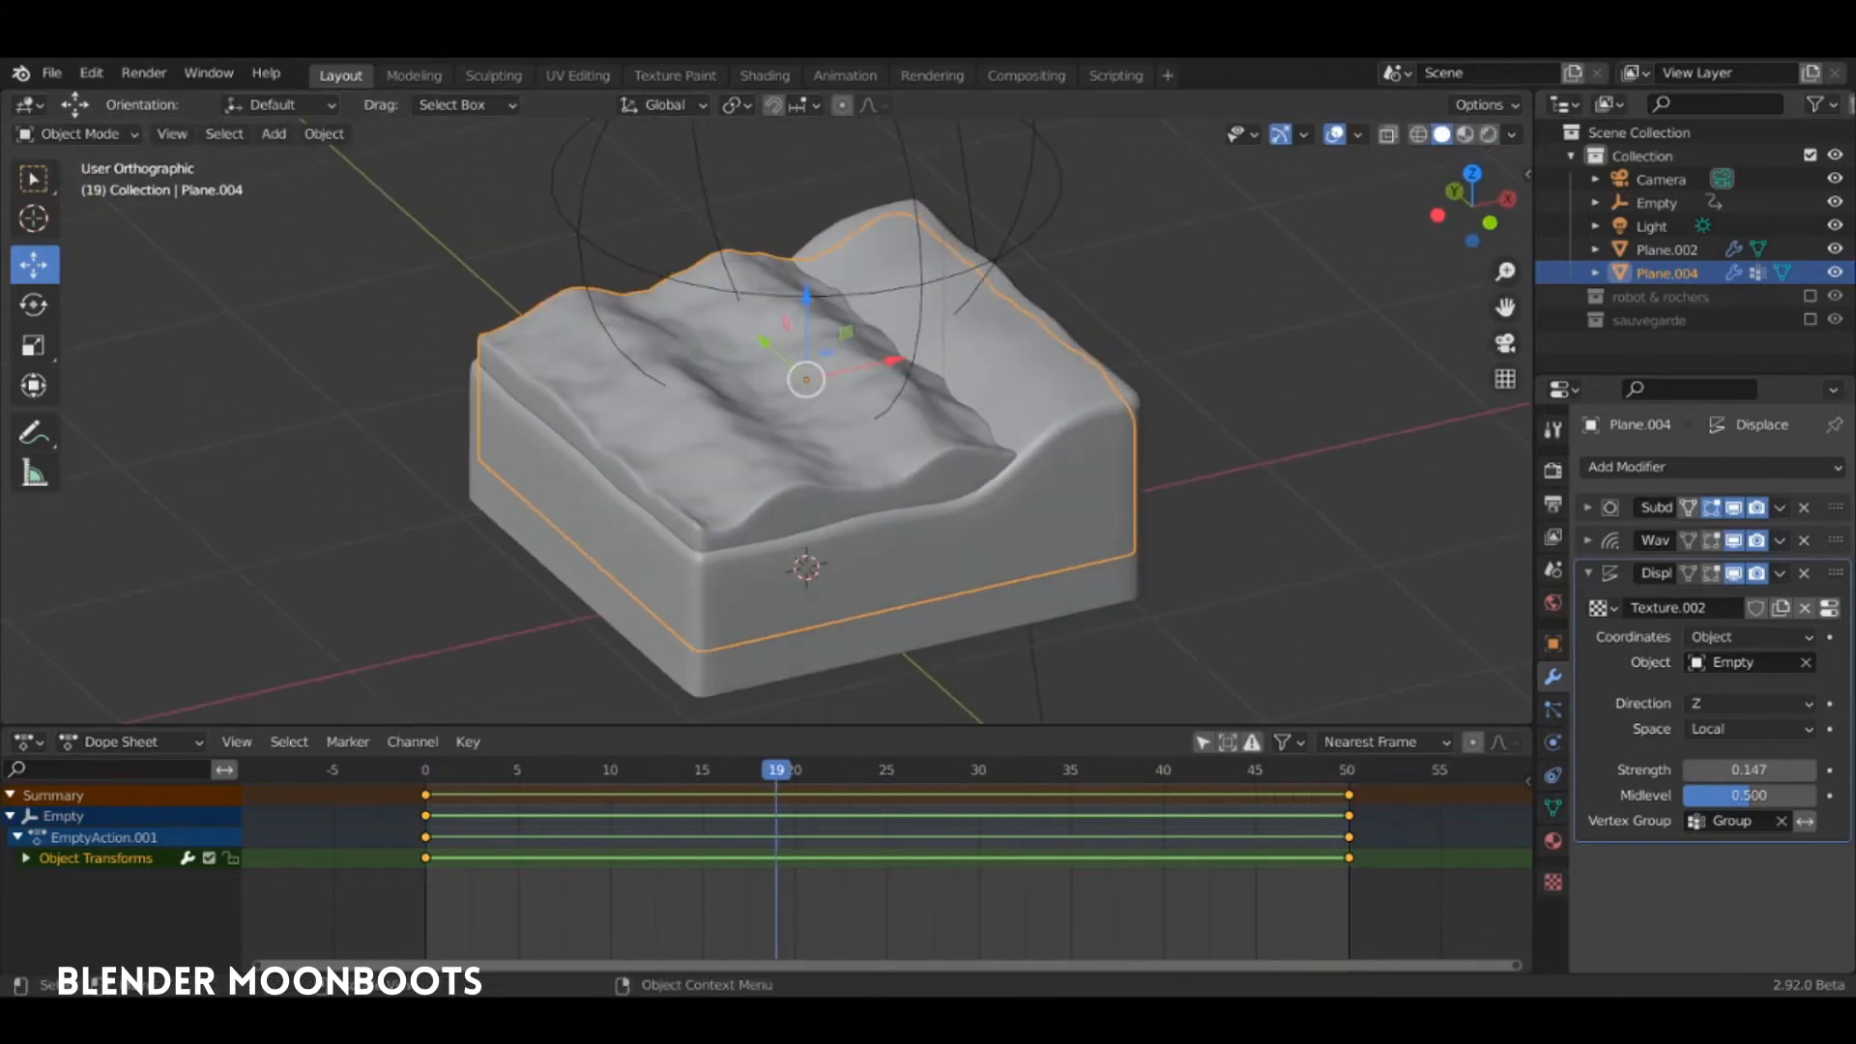
key(space)
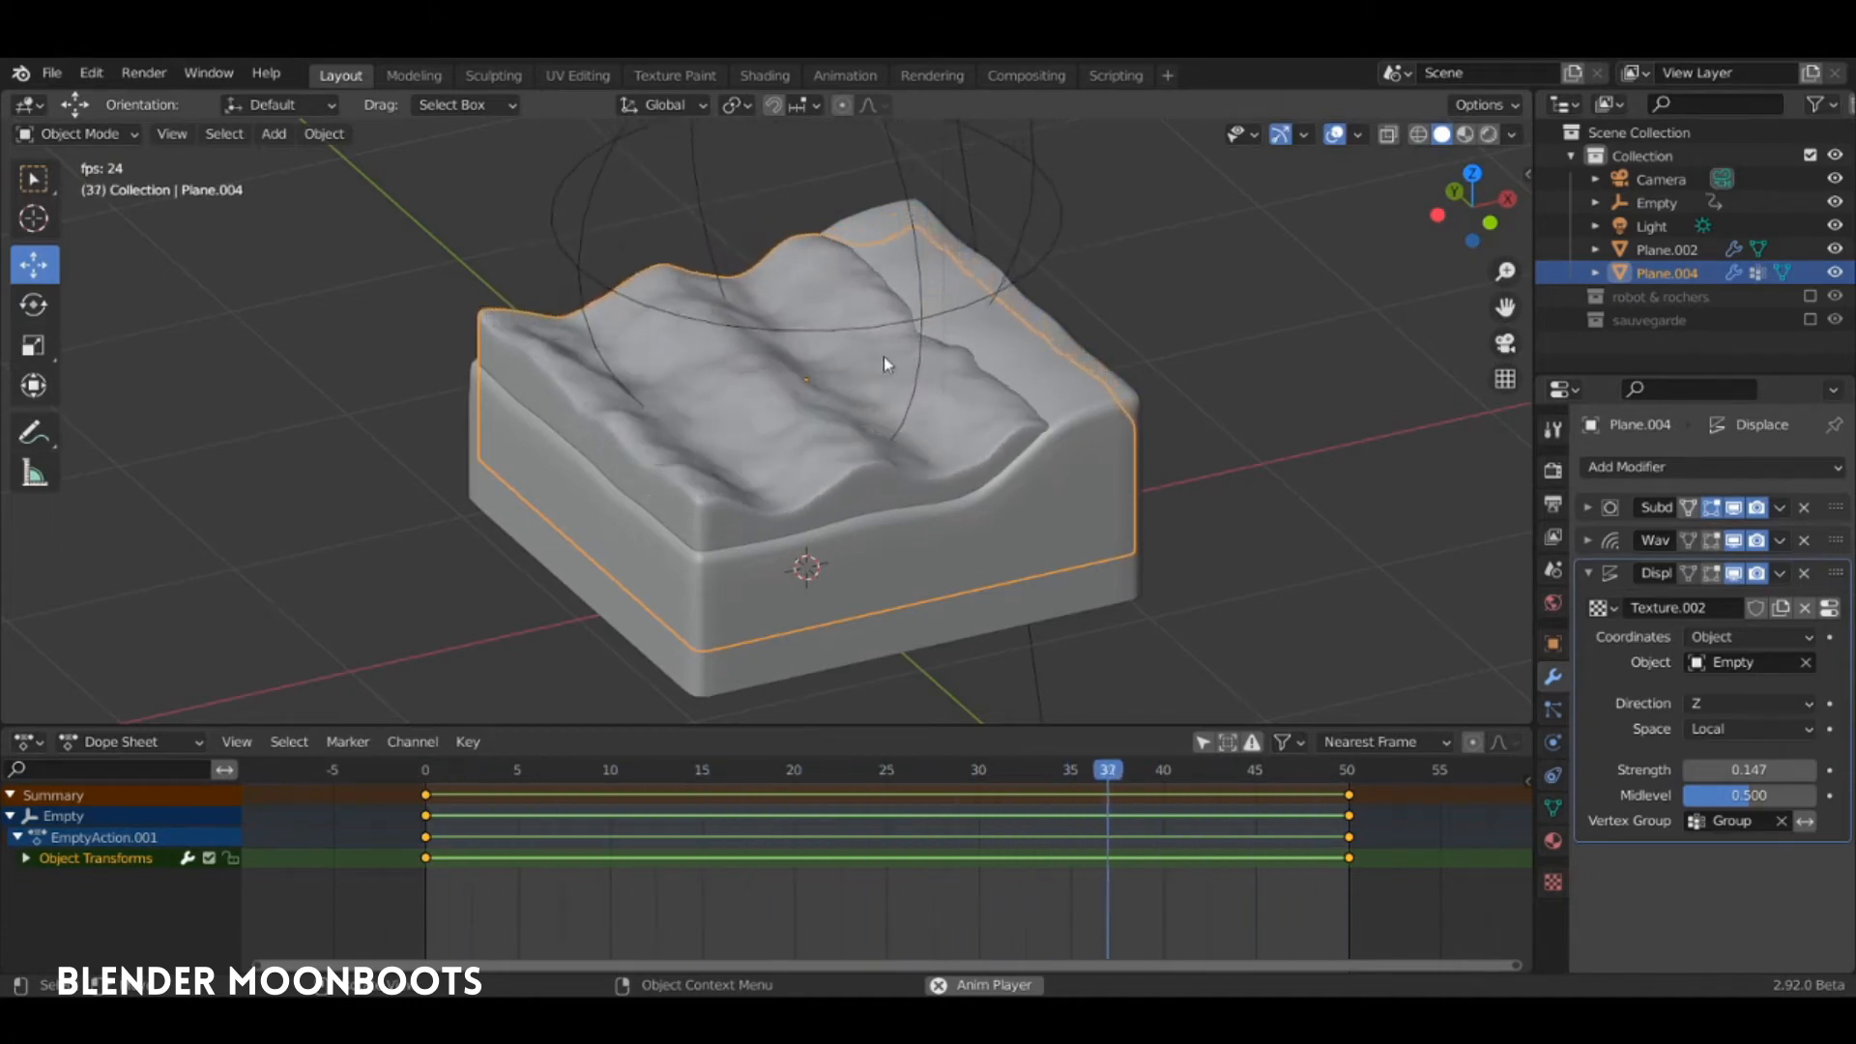
middle_drag(899, 522, 913, 566)
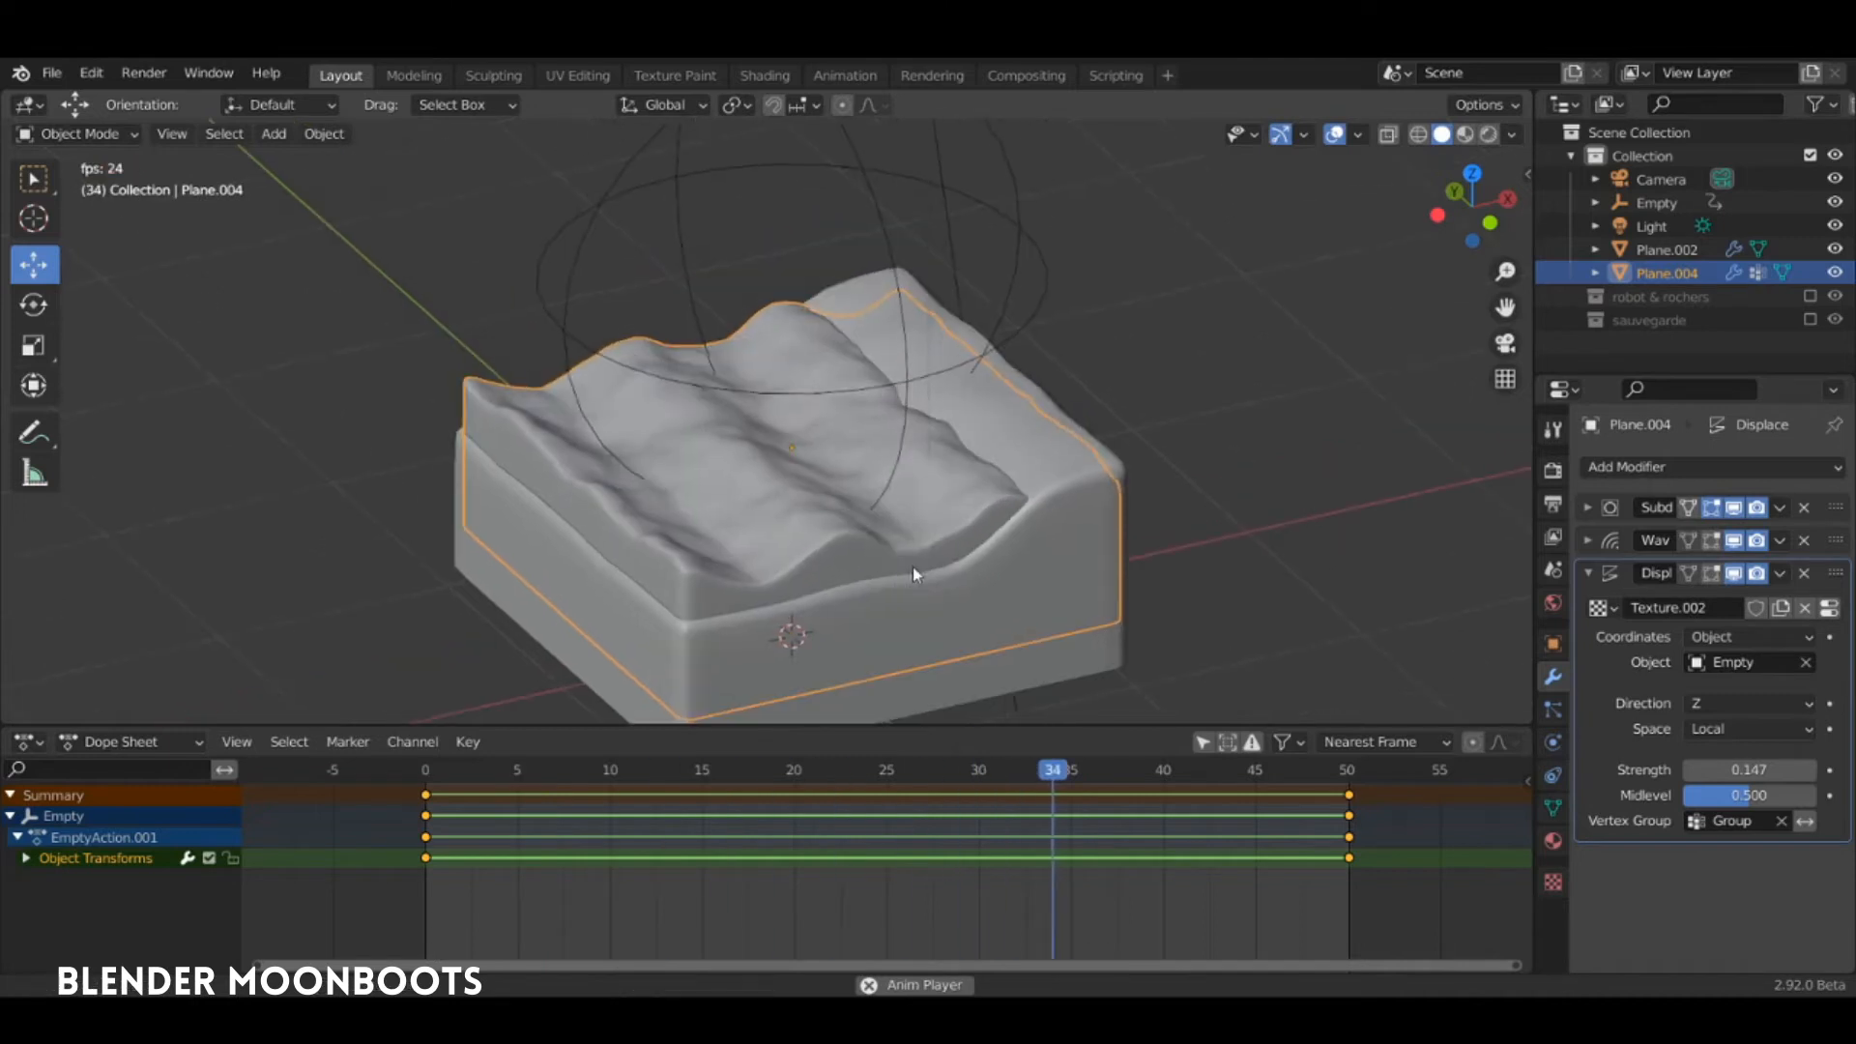
Raise the water box about 0.256 m along Z
key(g)
key(z)
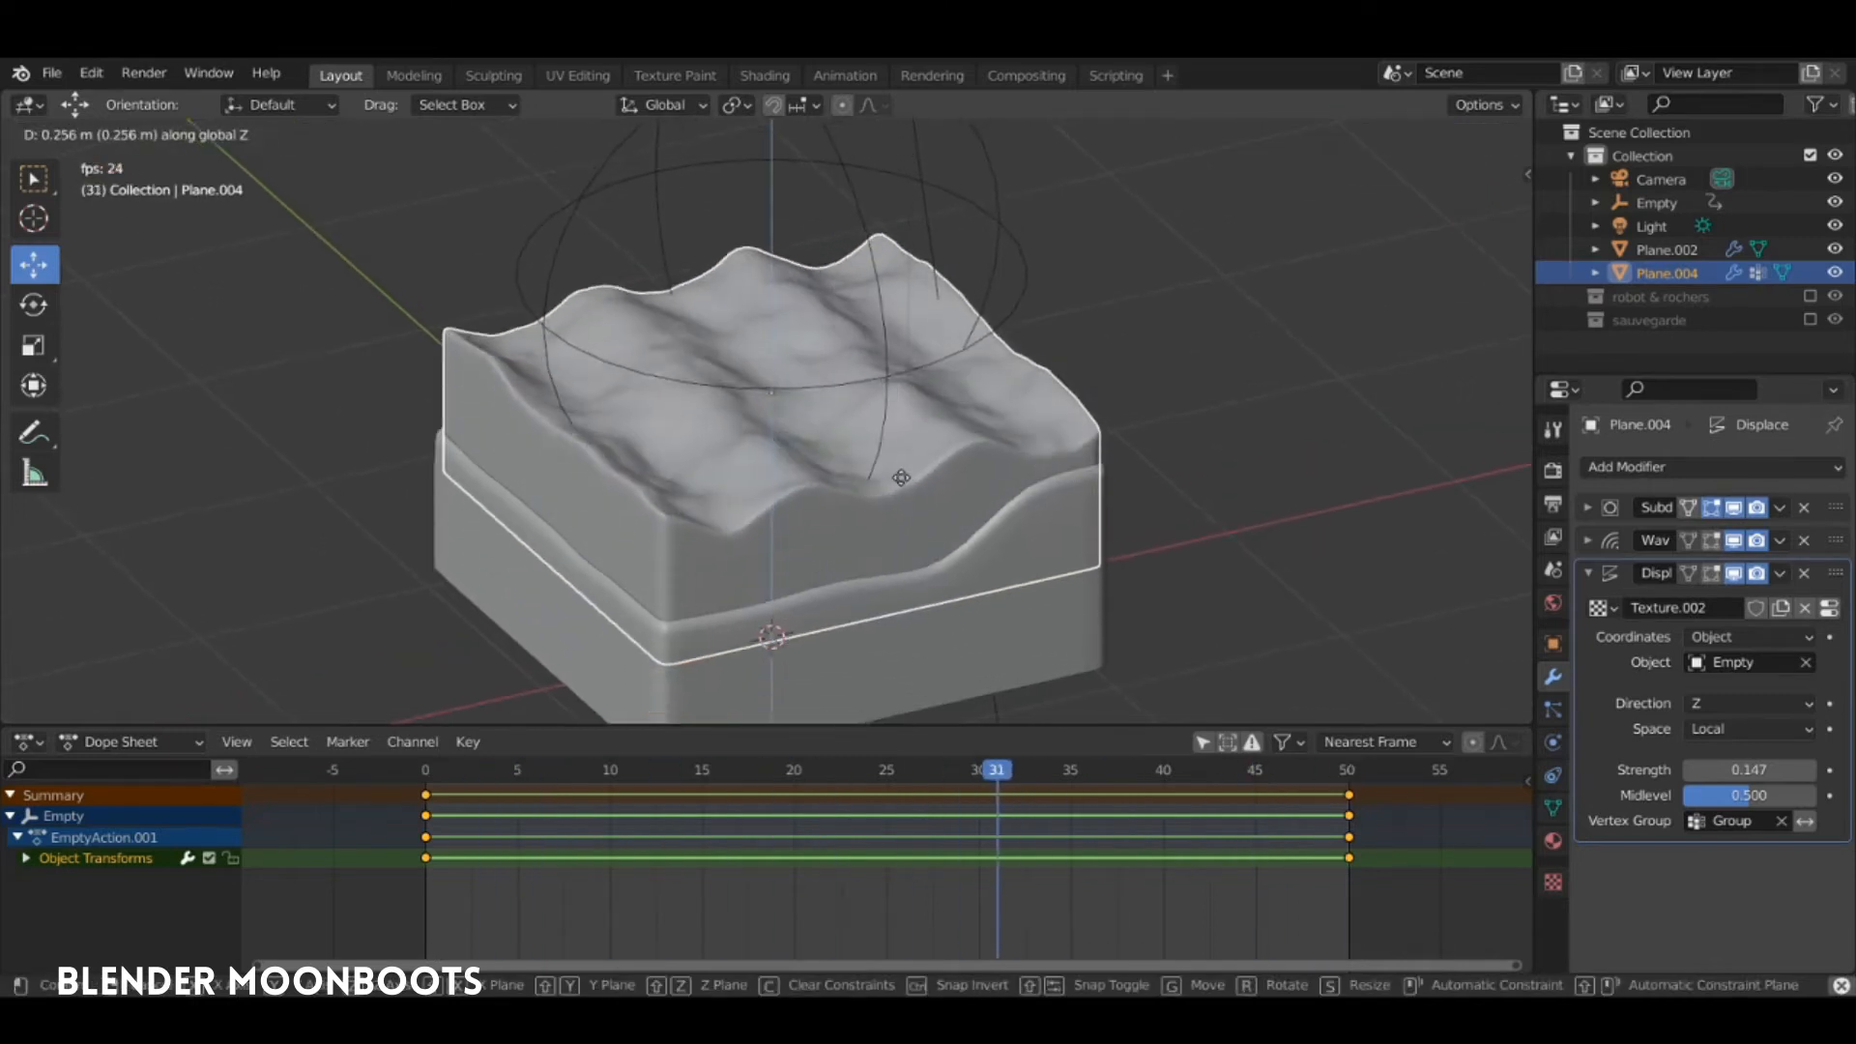
click(901, 478)
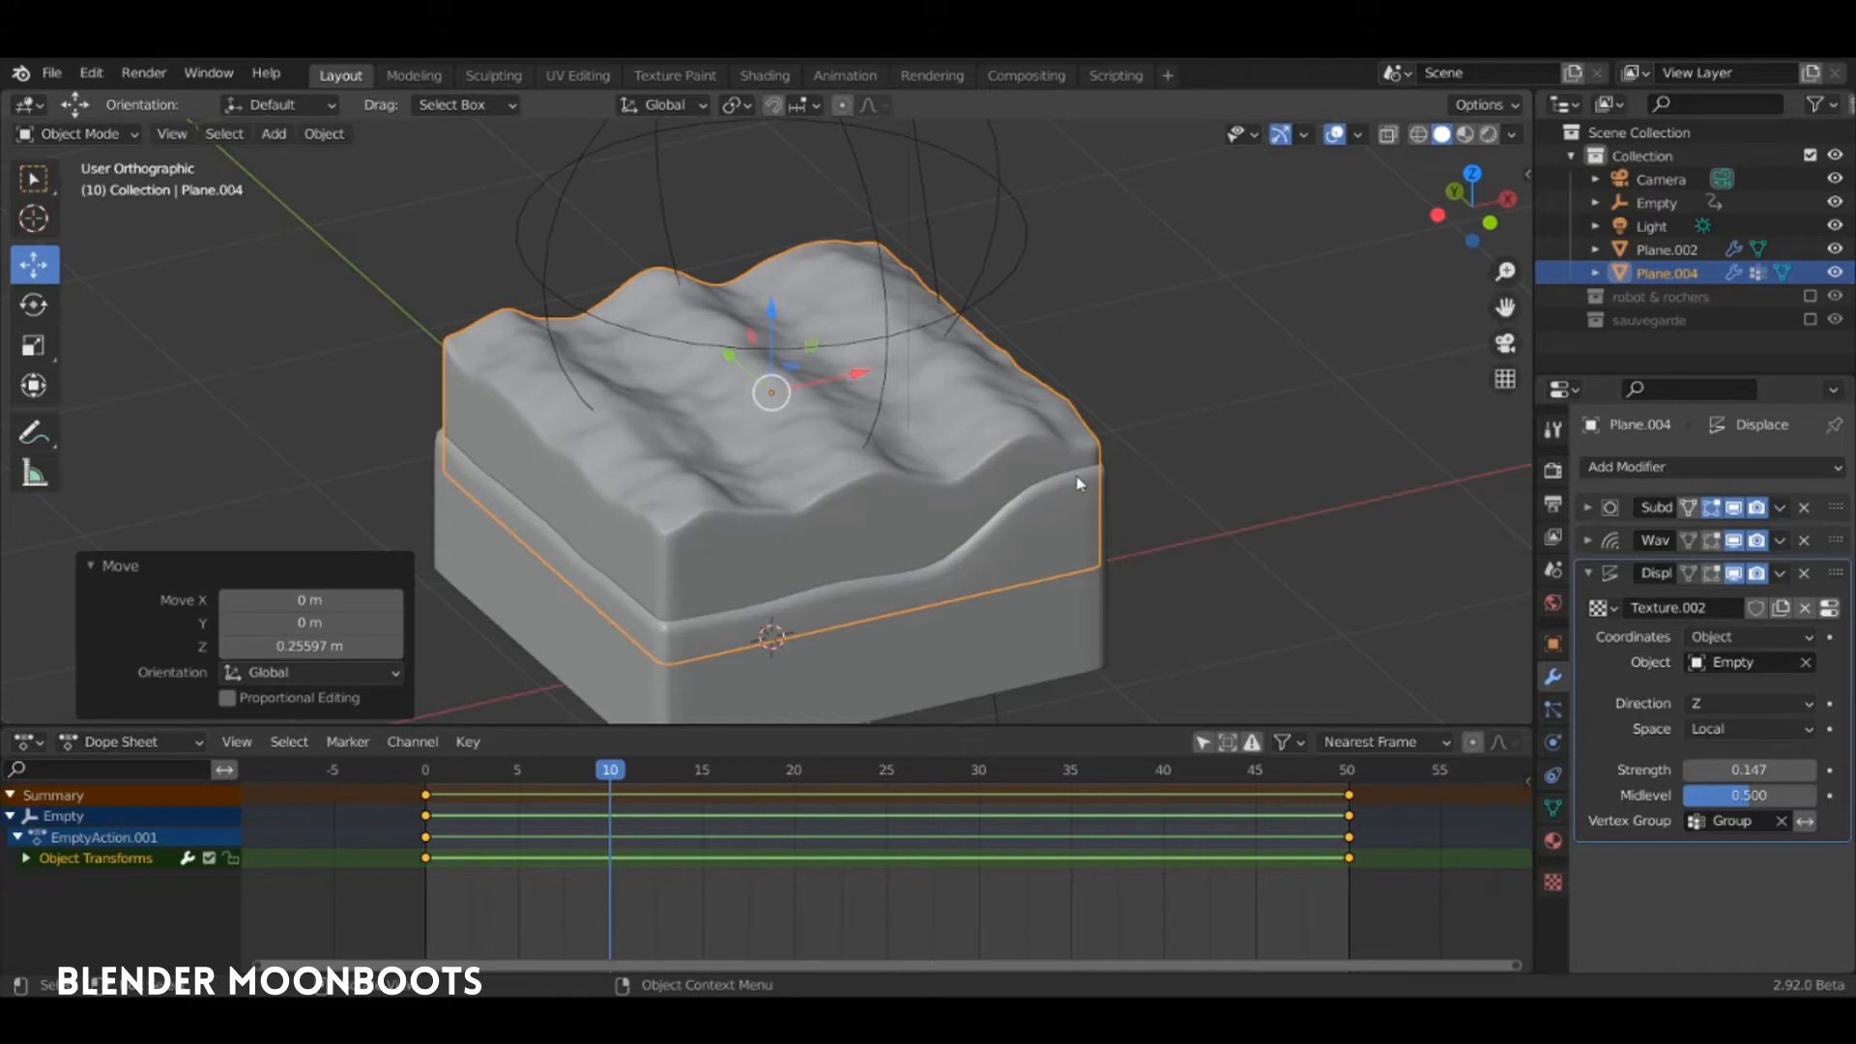
Switch the water box to Weight Paint mode and enlarge the Draw brush radius to 74 px
key(ctrl+Tab)
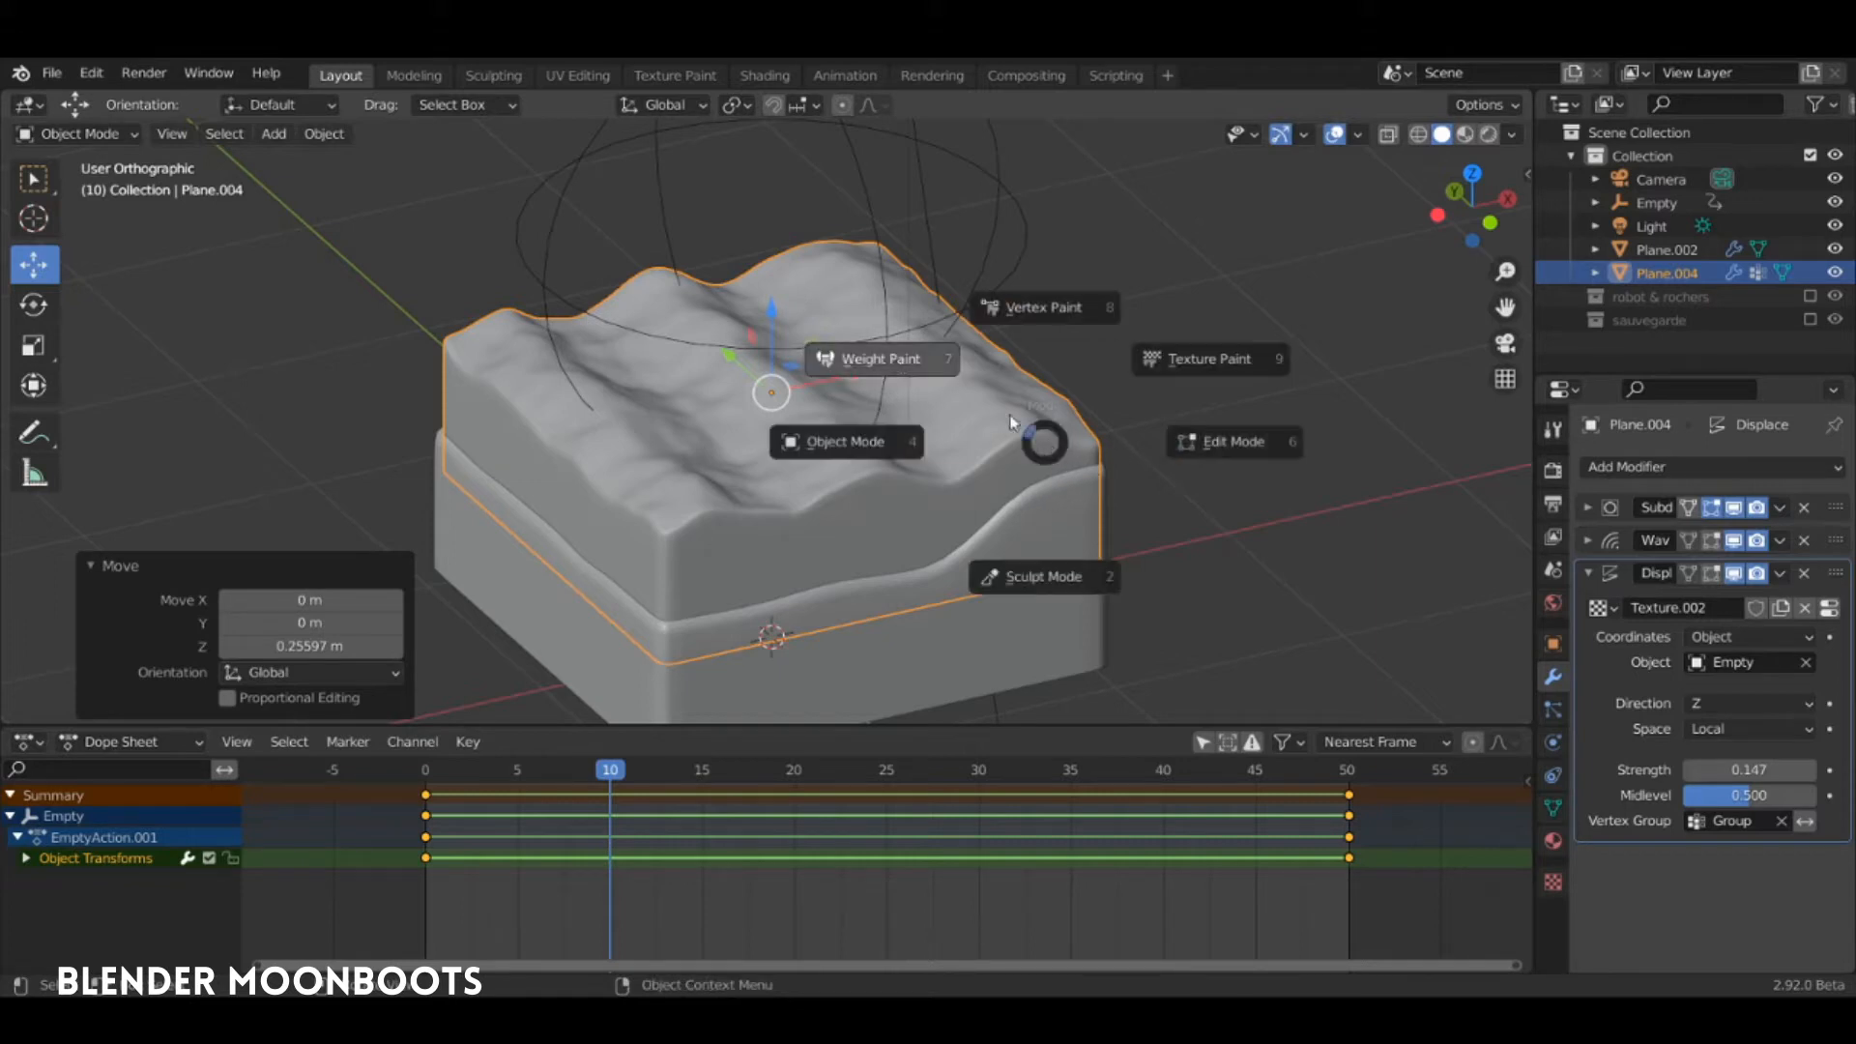
click(904, 362)
mouse_move(977, 364)
middle_down()
mouse_move(964, 431)
mouse_move(860, 517)
middle_up()
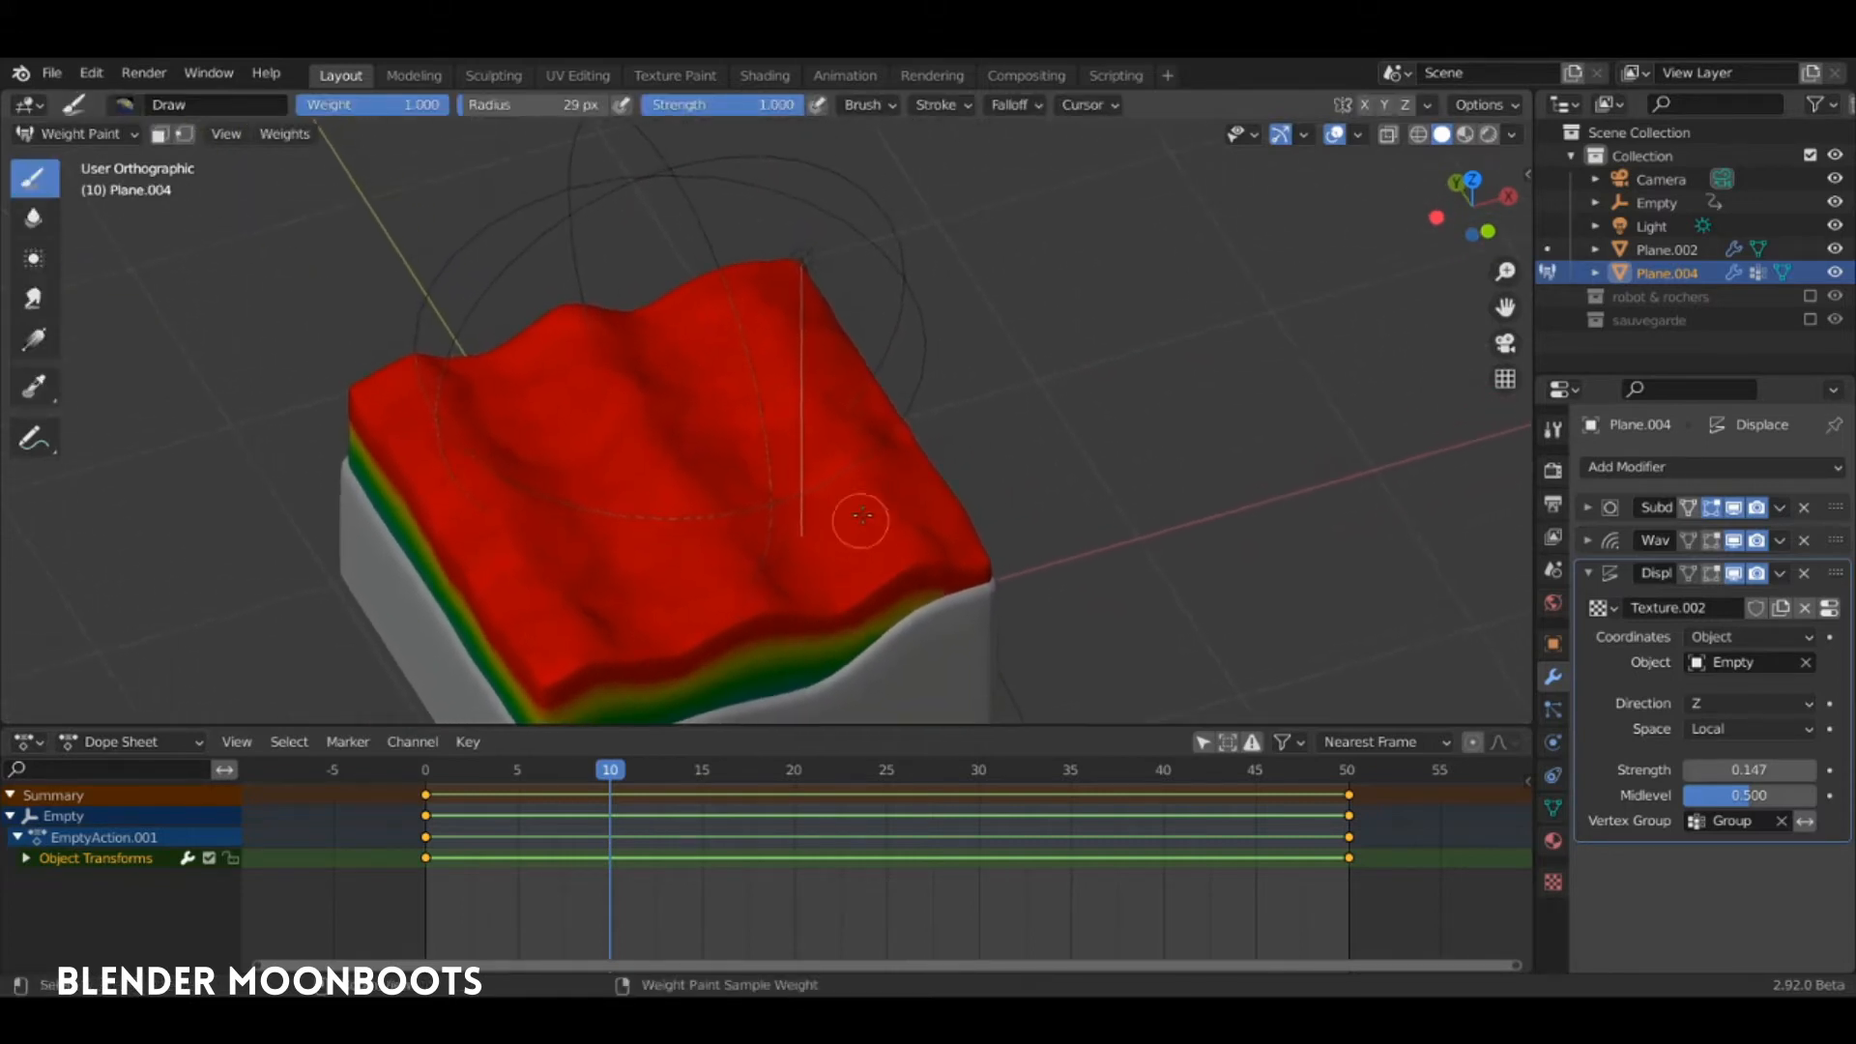
key(f)
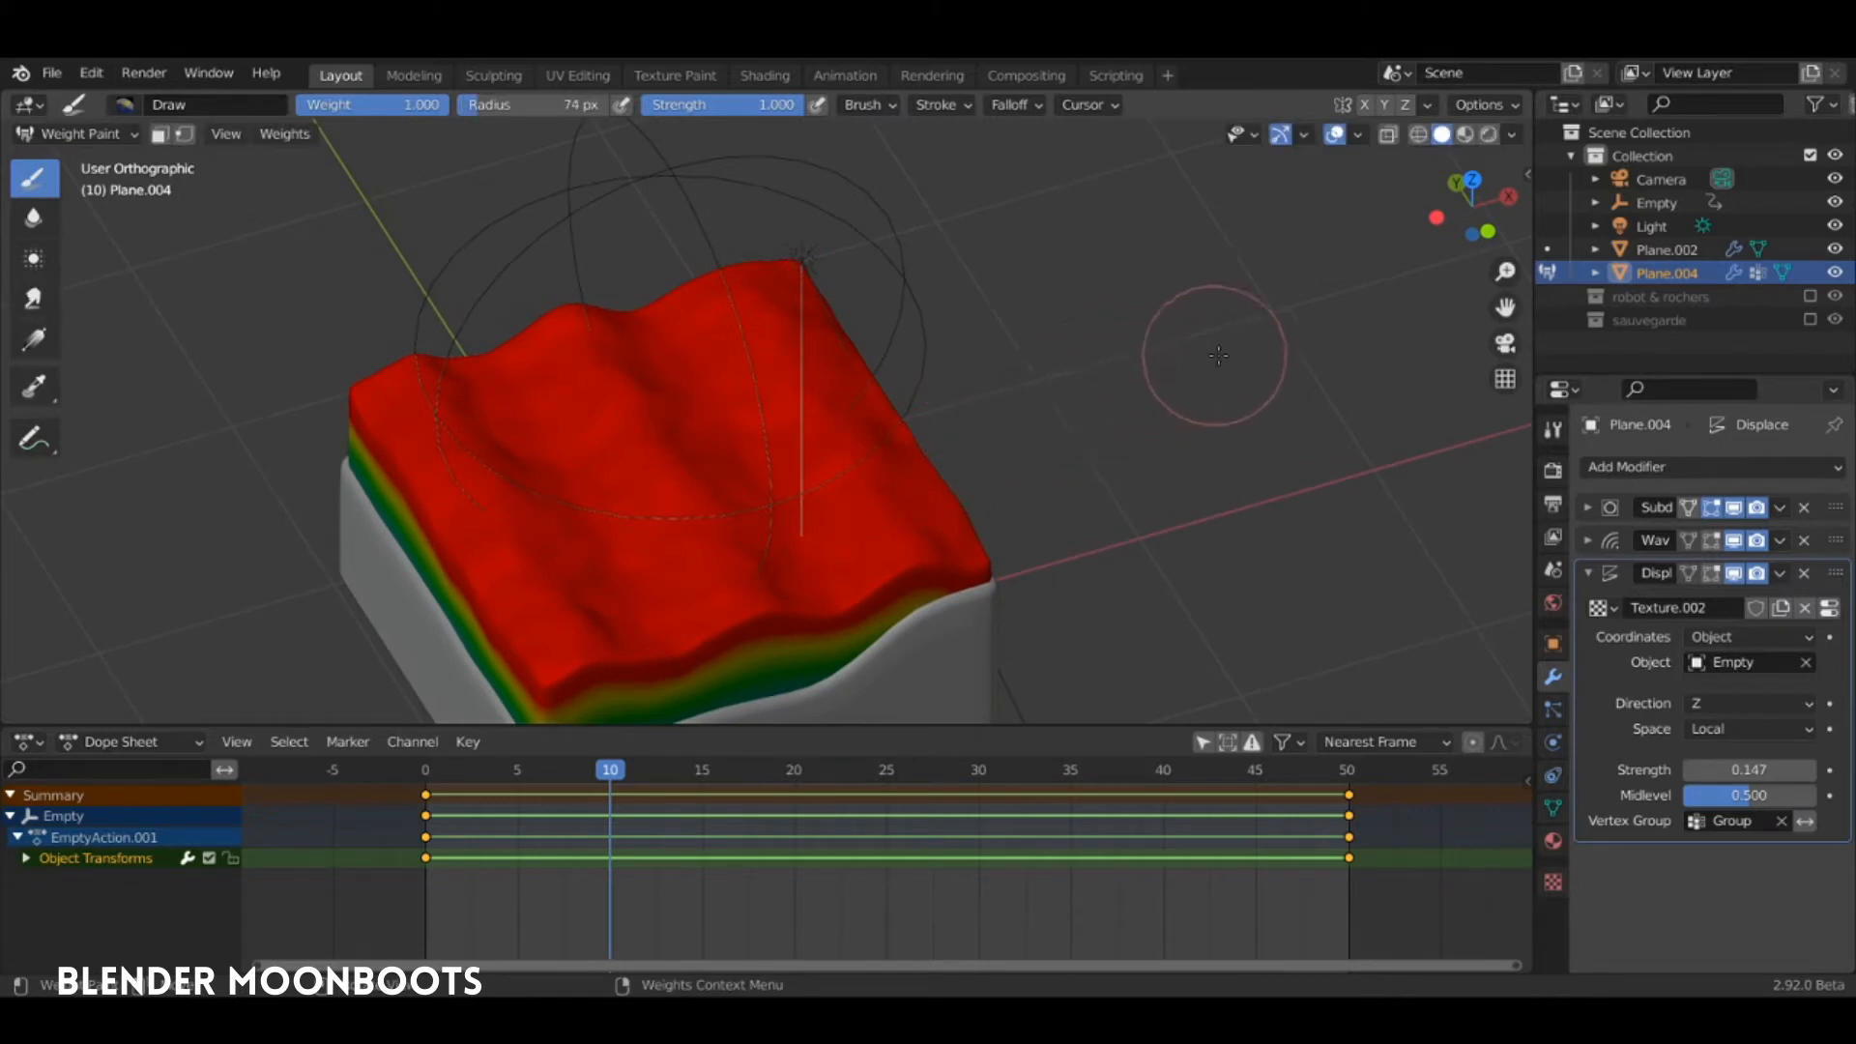
Set the Draw brush to Subtract blending with weight 0.1 and strength 0.6
key(n)
click(1519, 226)
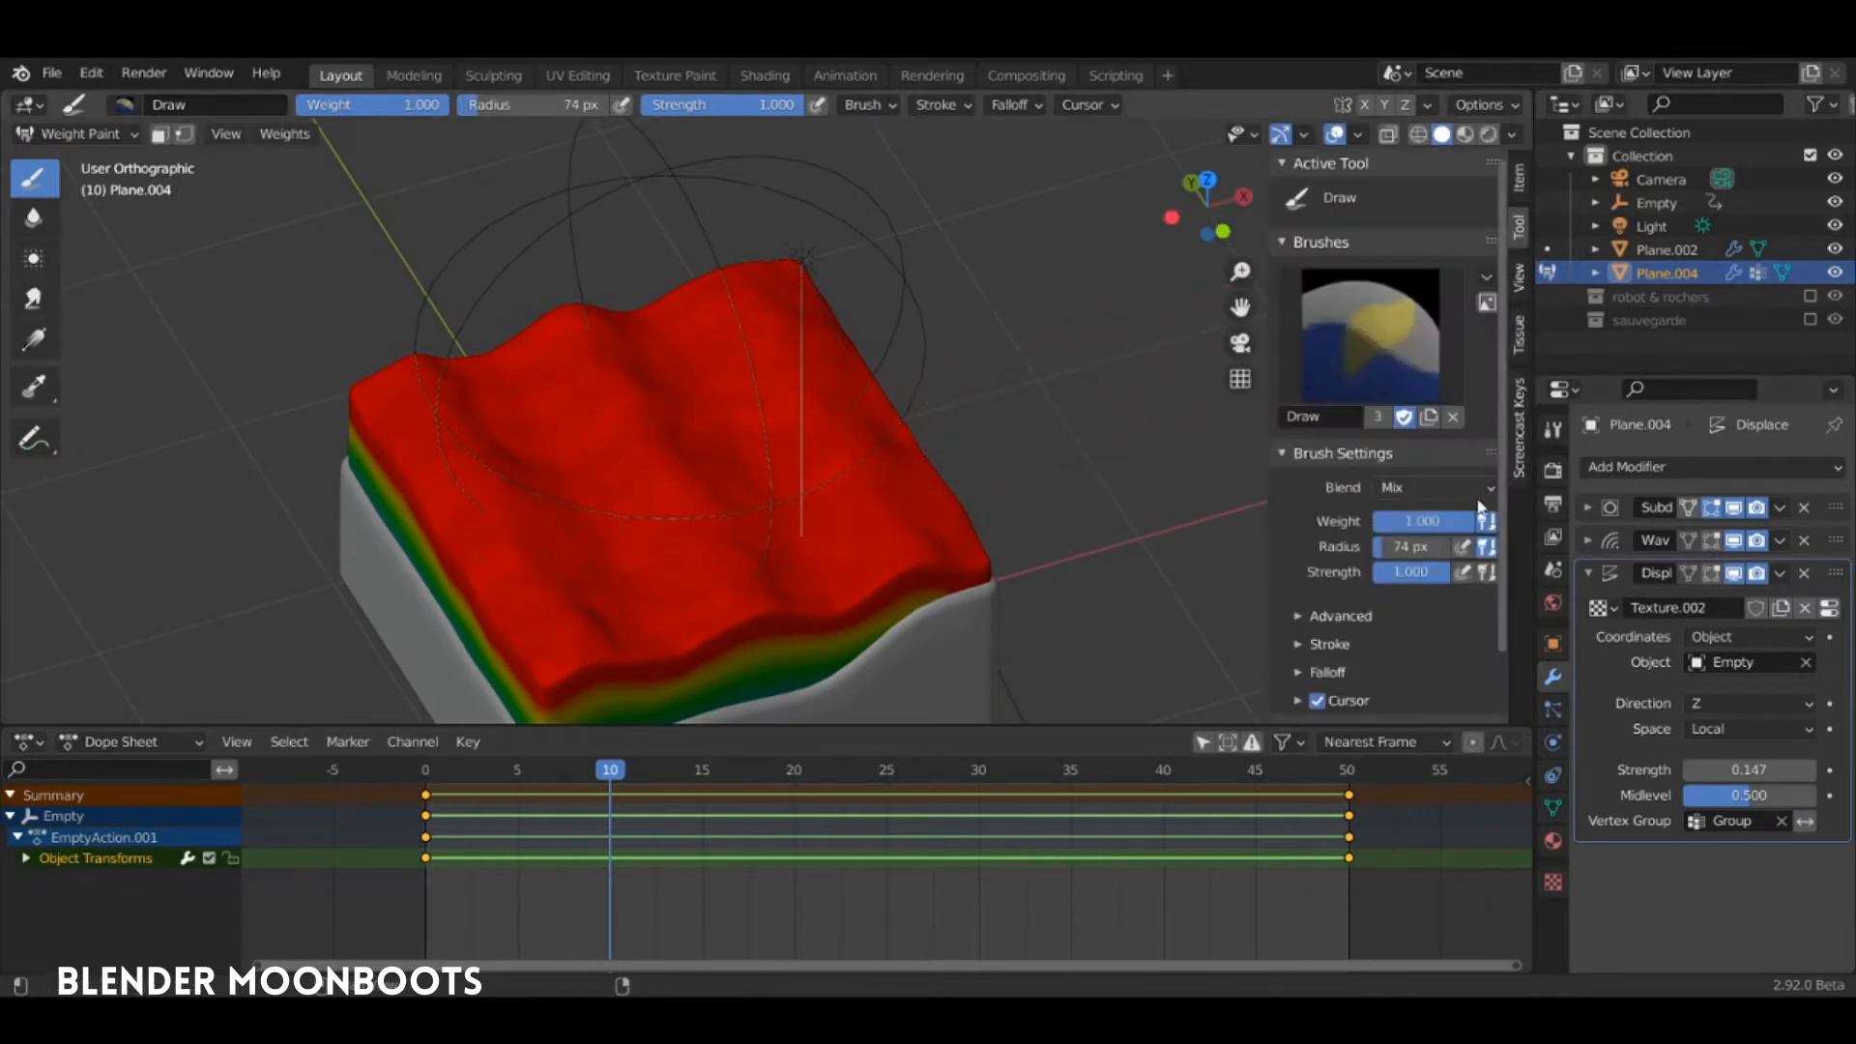
click(1432, 488)
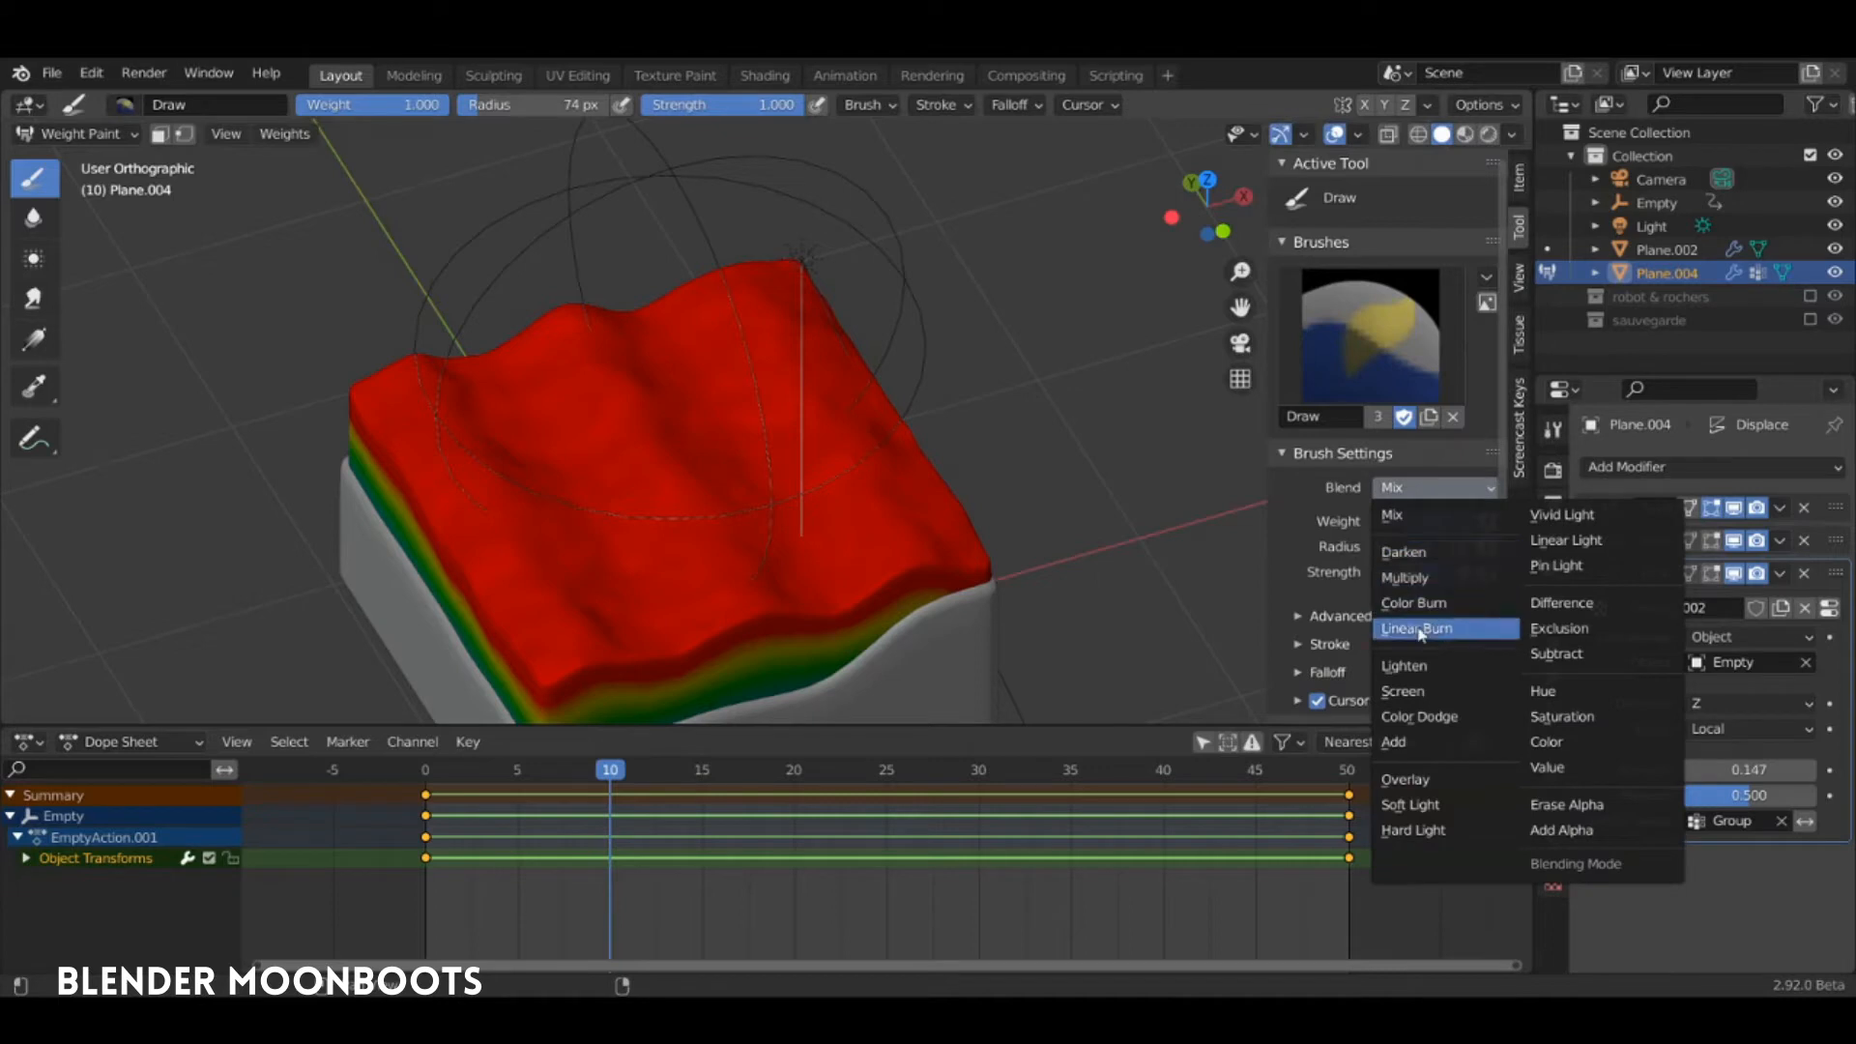
click(1553, 654)
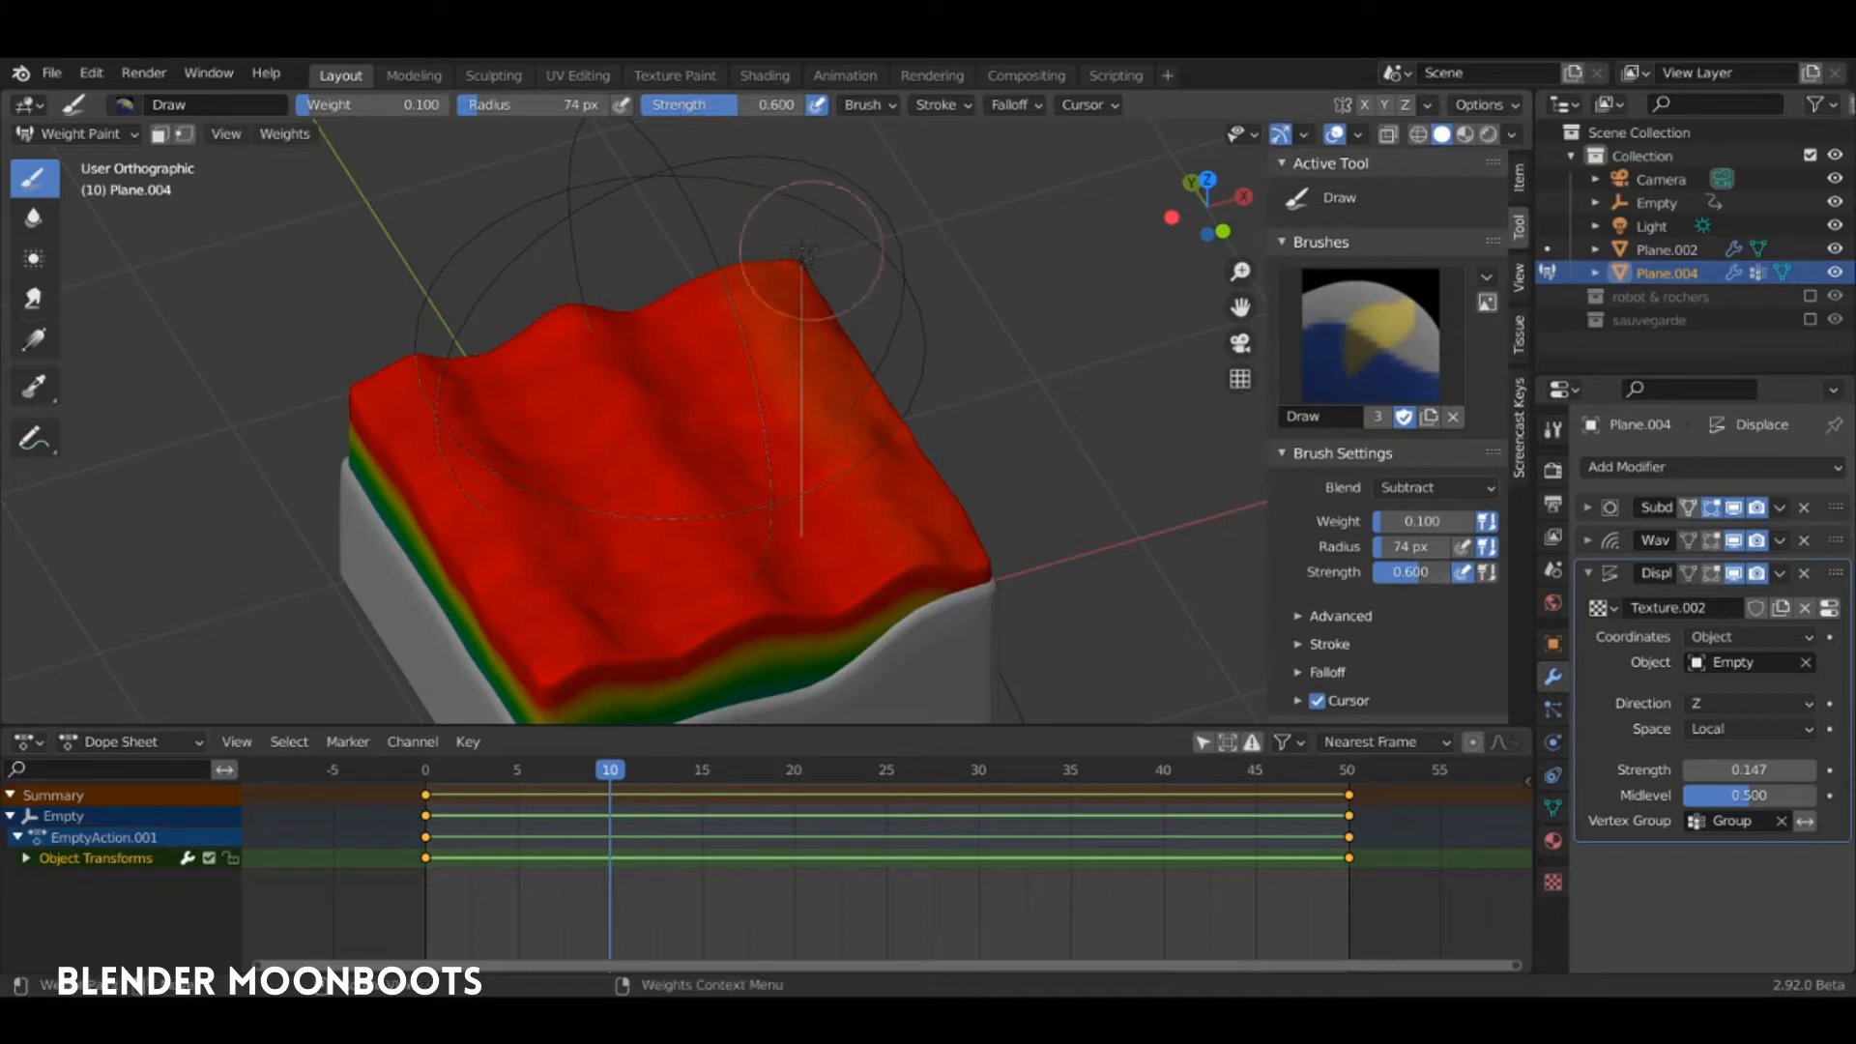
Paint reduced weights on the strip of water bordering the high terrain, raising the Draw brush strength to 0.7
mouse_move(807, 253)
mouse_down()
mouse_move(894, 484)
mouse_move(960, 533)
mouse_up()
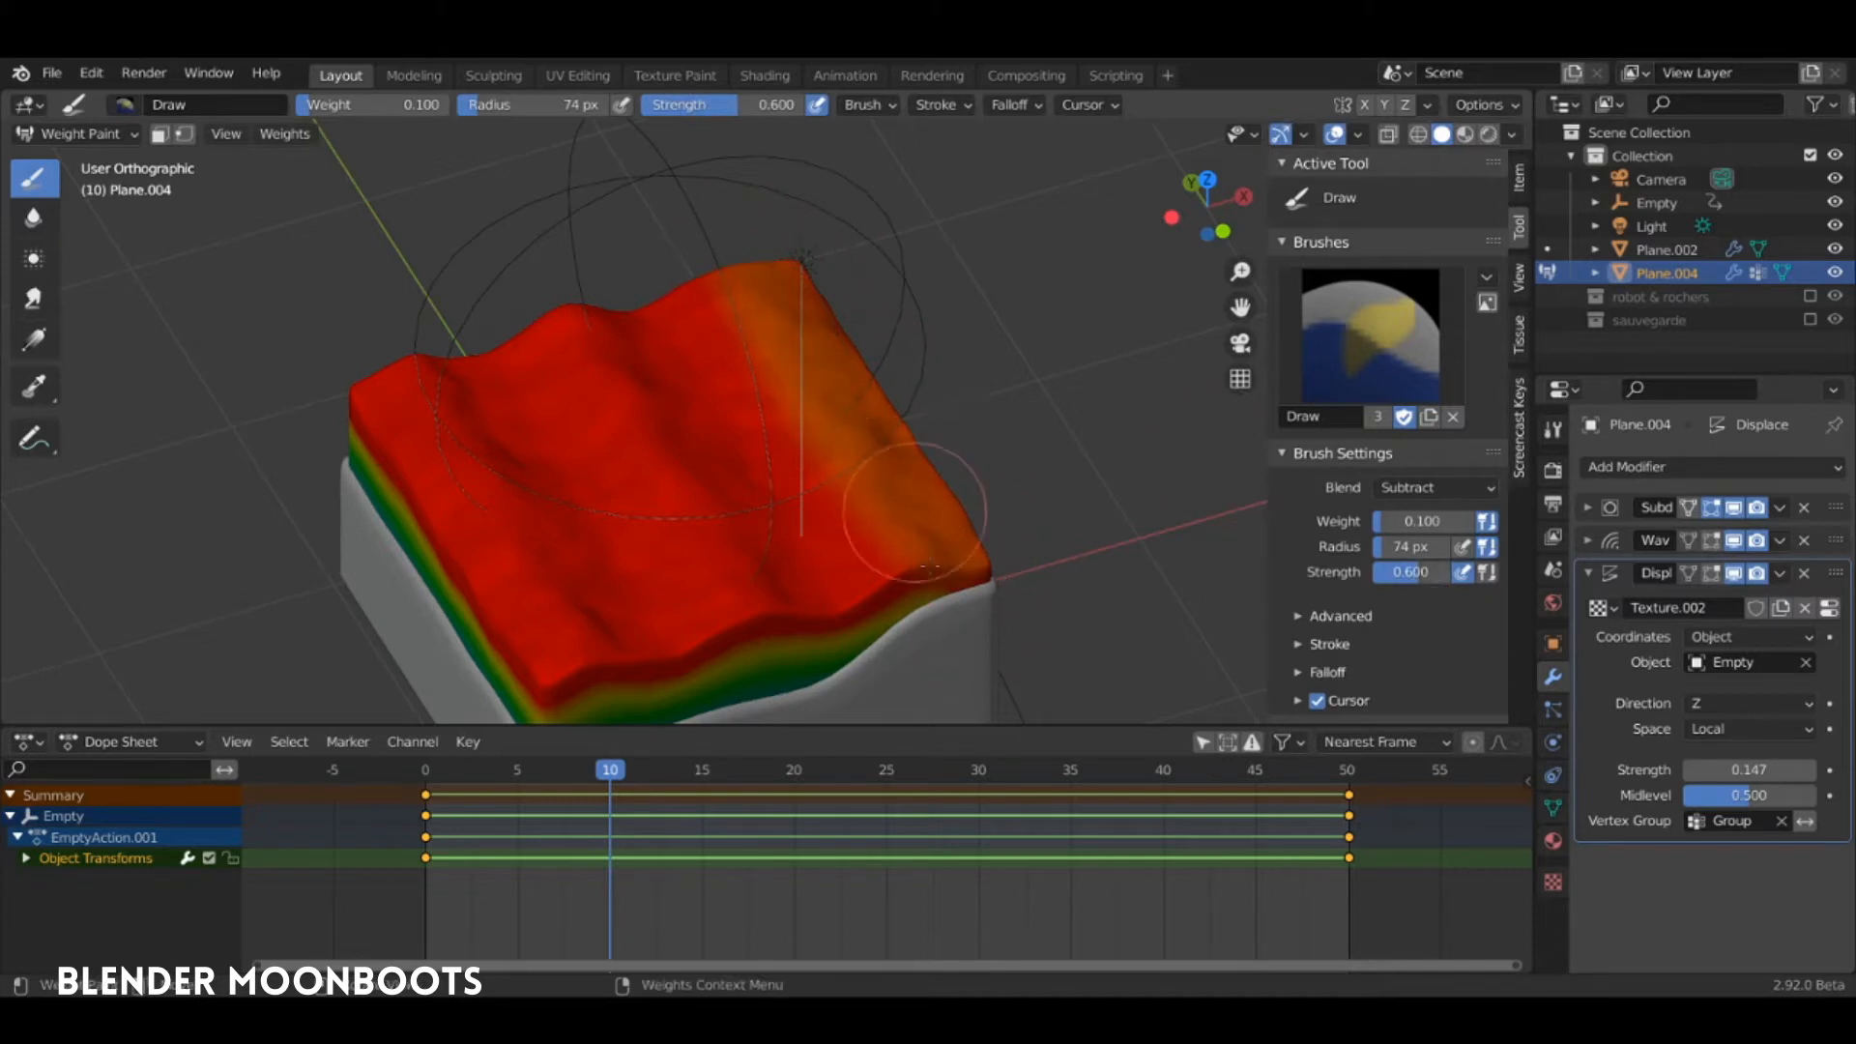
mouse_move(731, 279)
mouse_down()
mouse_move(826, 298)
mouse_move(867, 525)
mouse_up()
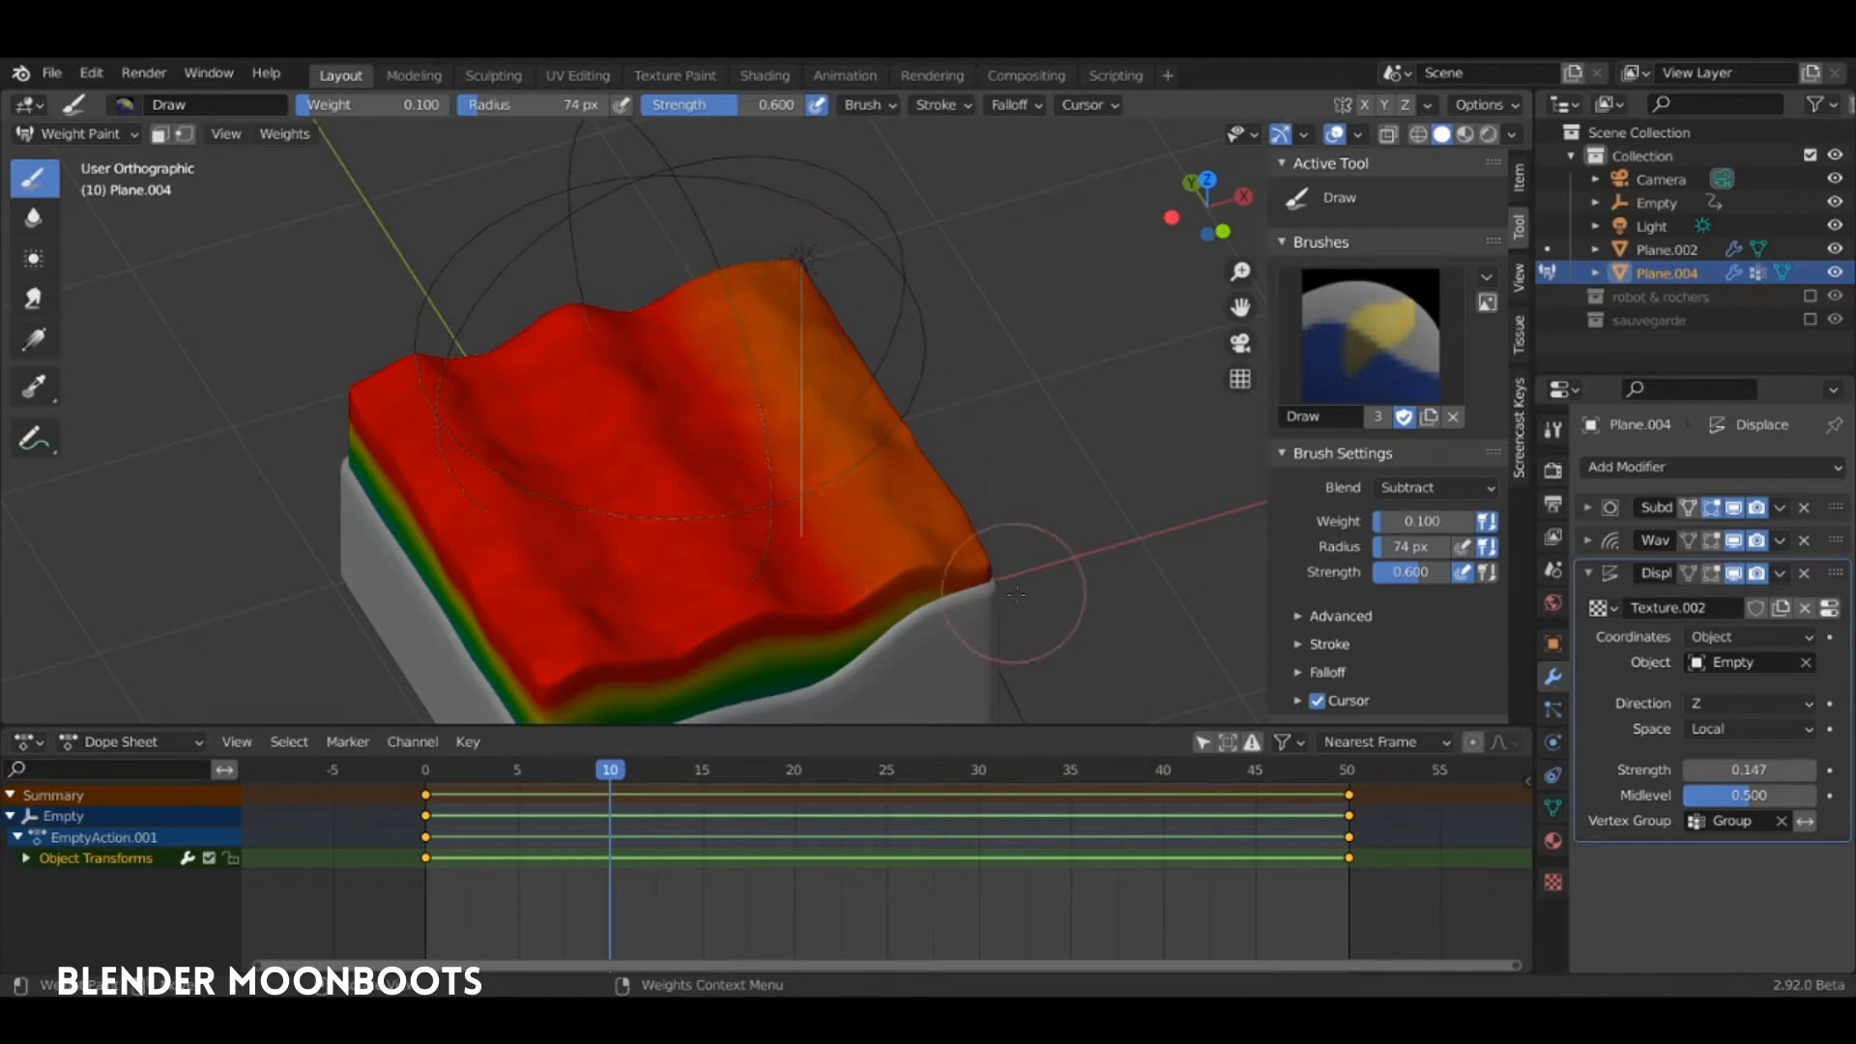
mouse_move(1015, 591)
middle_down()
mouse_move(1118, 518)
mouse_move(802, 522)
mouse_move(822, 522)
mouse_move(763, 542)
middle_up()
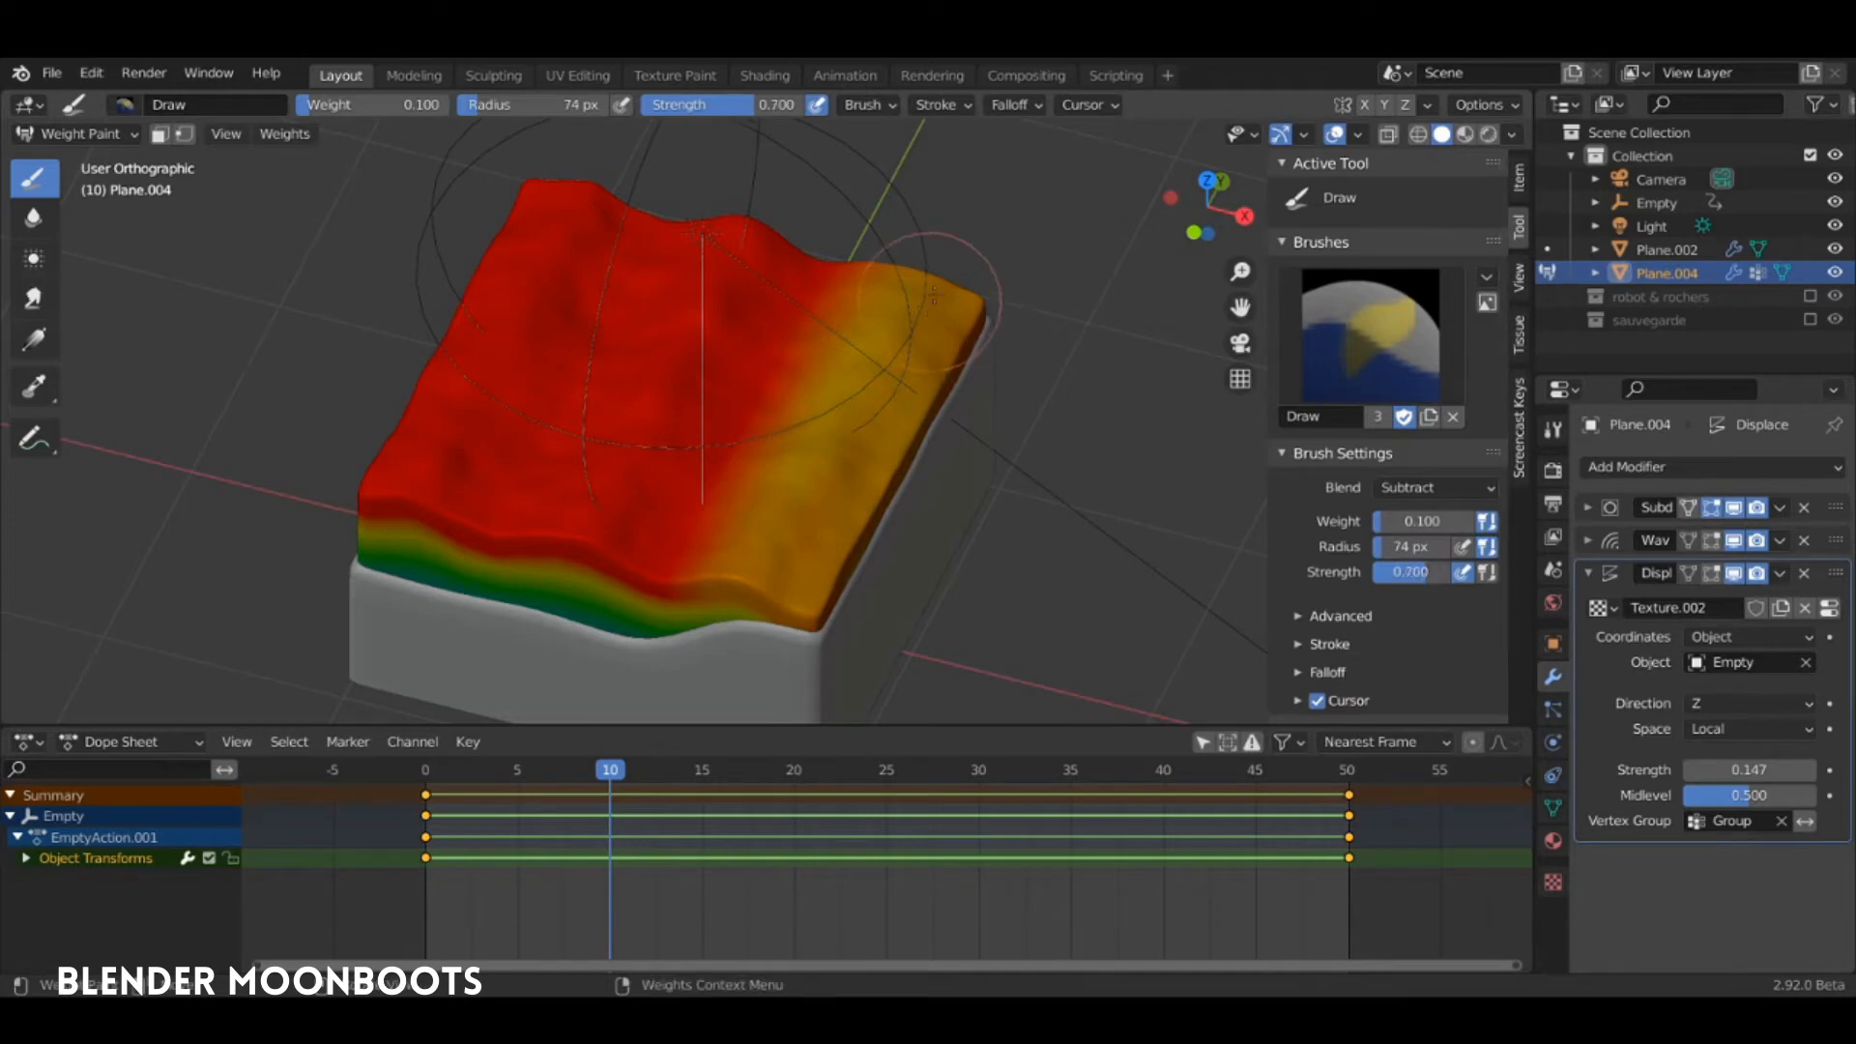
mouse_move(974, 261)
mouse_down()
mouse_move(841, 455)
mouse_move(650, 614)
mouse_move(754, 321)
mouse_move(817, 304)
mouse_move(674, 642)
mouse_up()
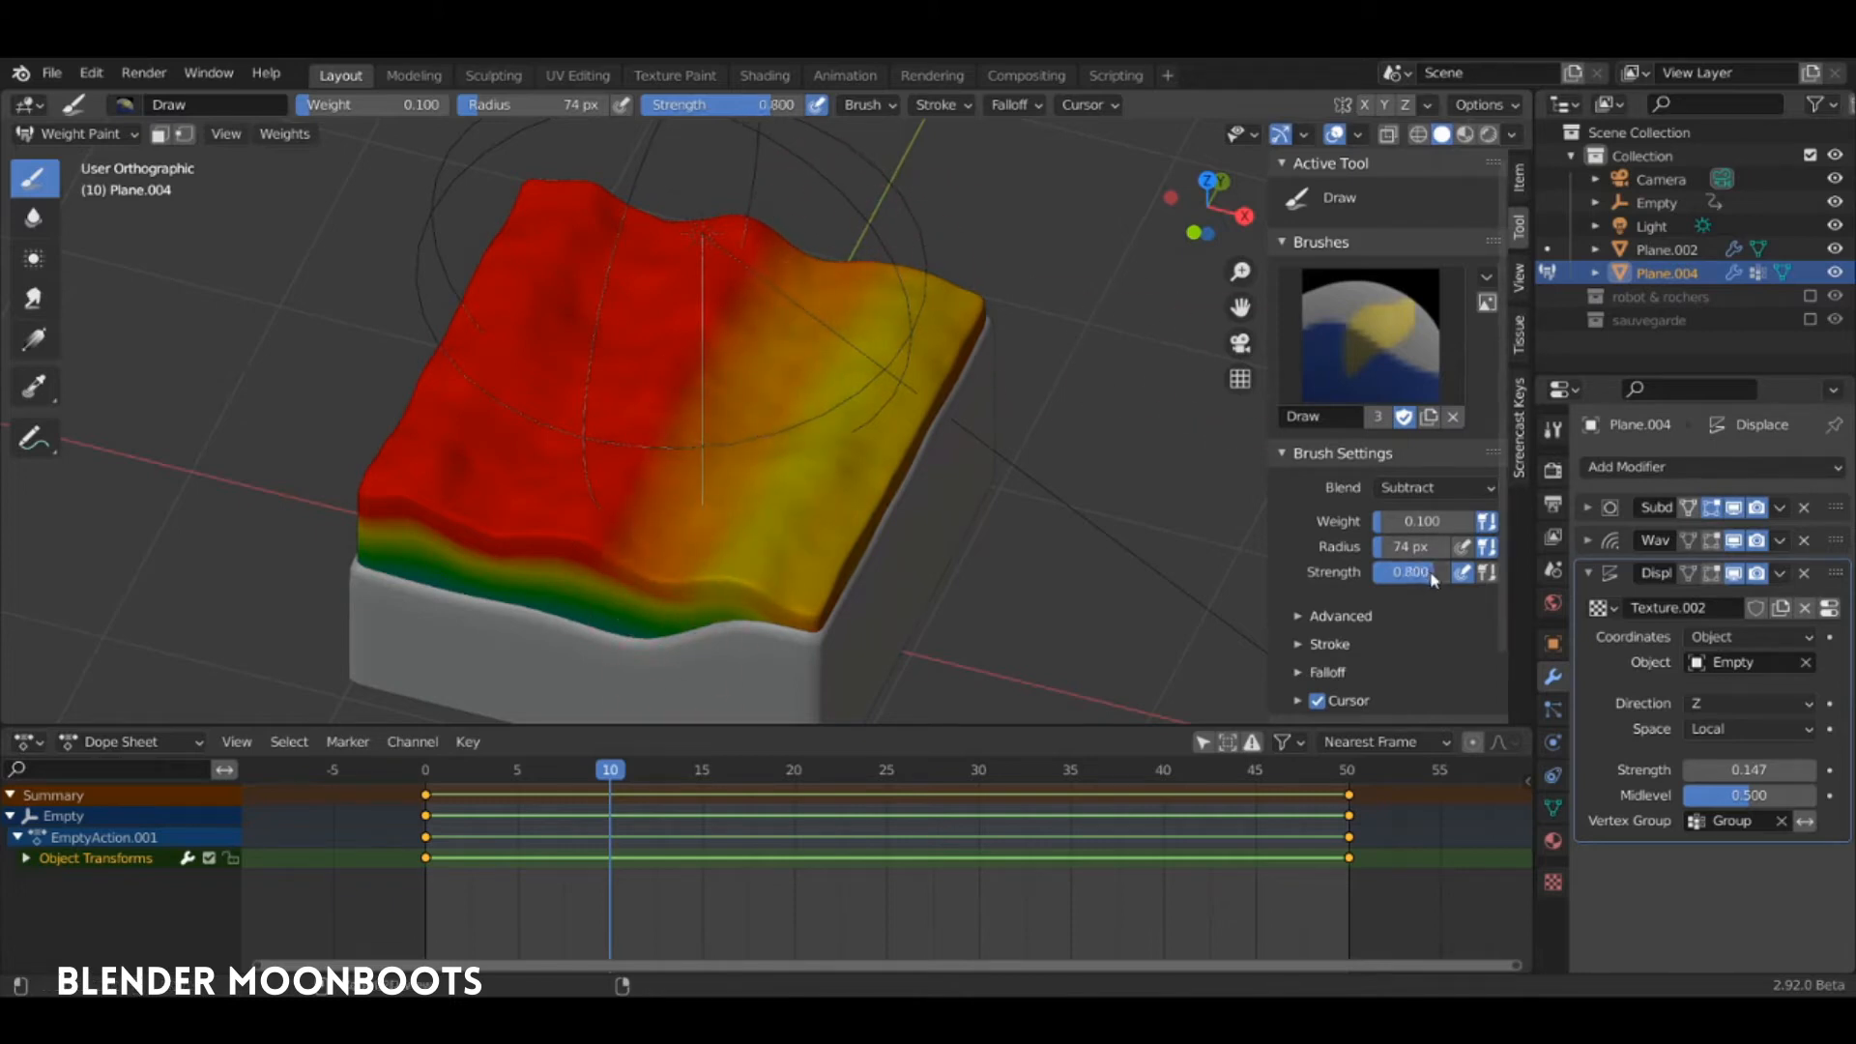
Set the Draw strength to 0.8, subtract more weight along the water's edge at the high terrain, and check the waves in playback
drag(1435, 581, 1427, 582)
drag(952, 304, 886, 454)
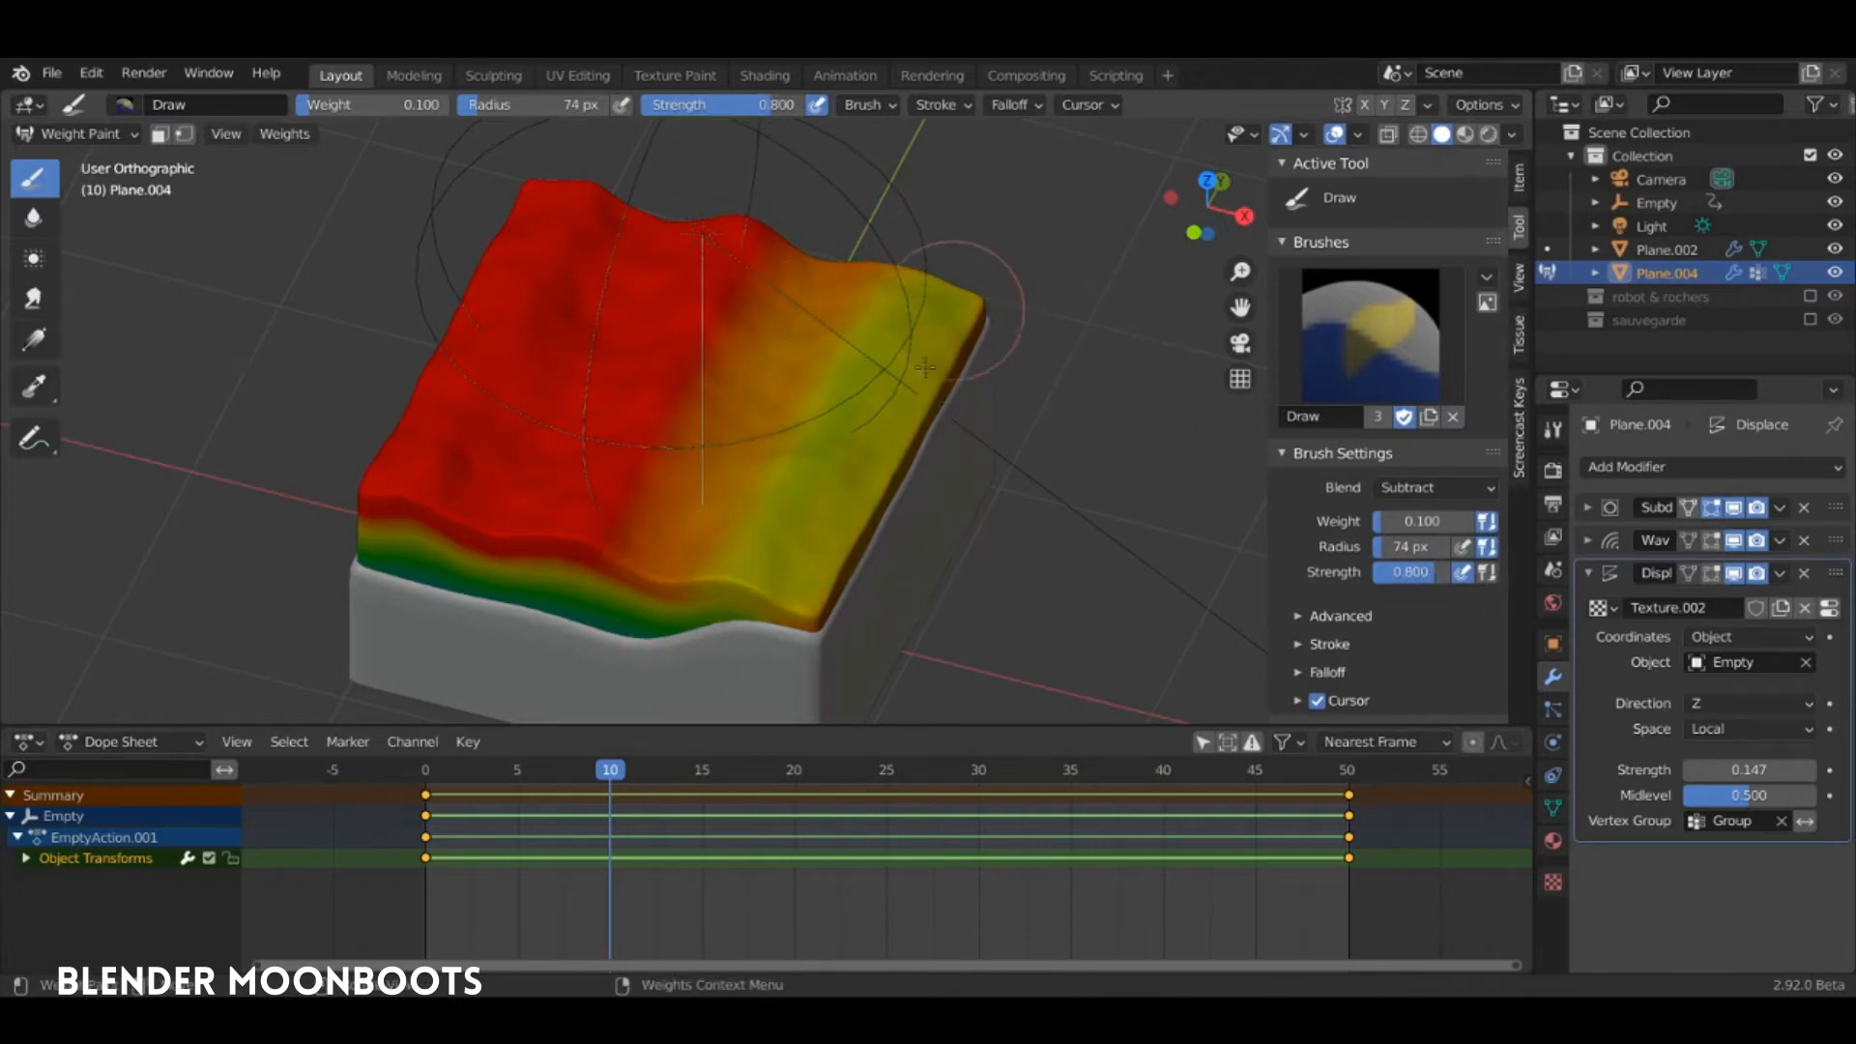
drag(925, 367, 959, 288)
drag(812, 623, 952, 305)
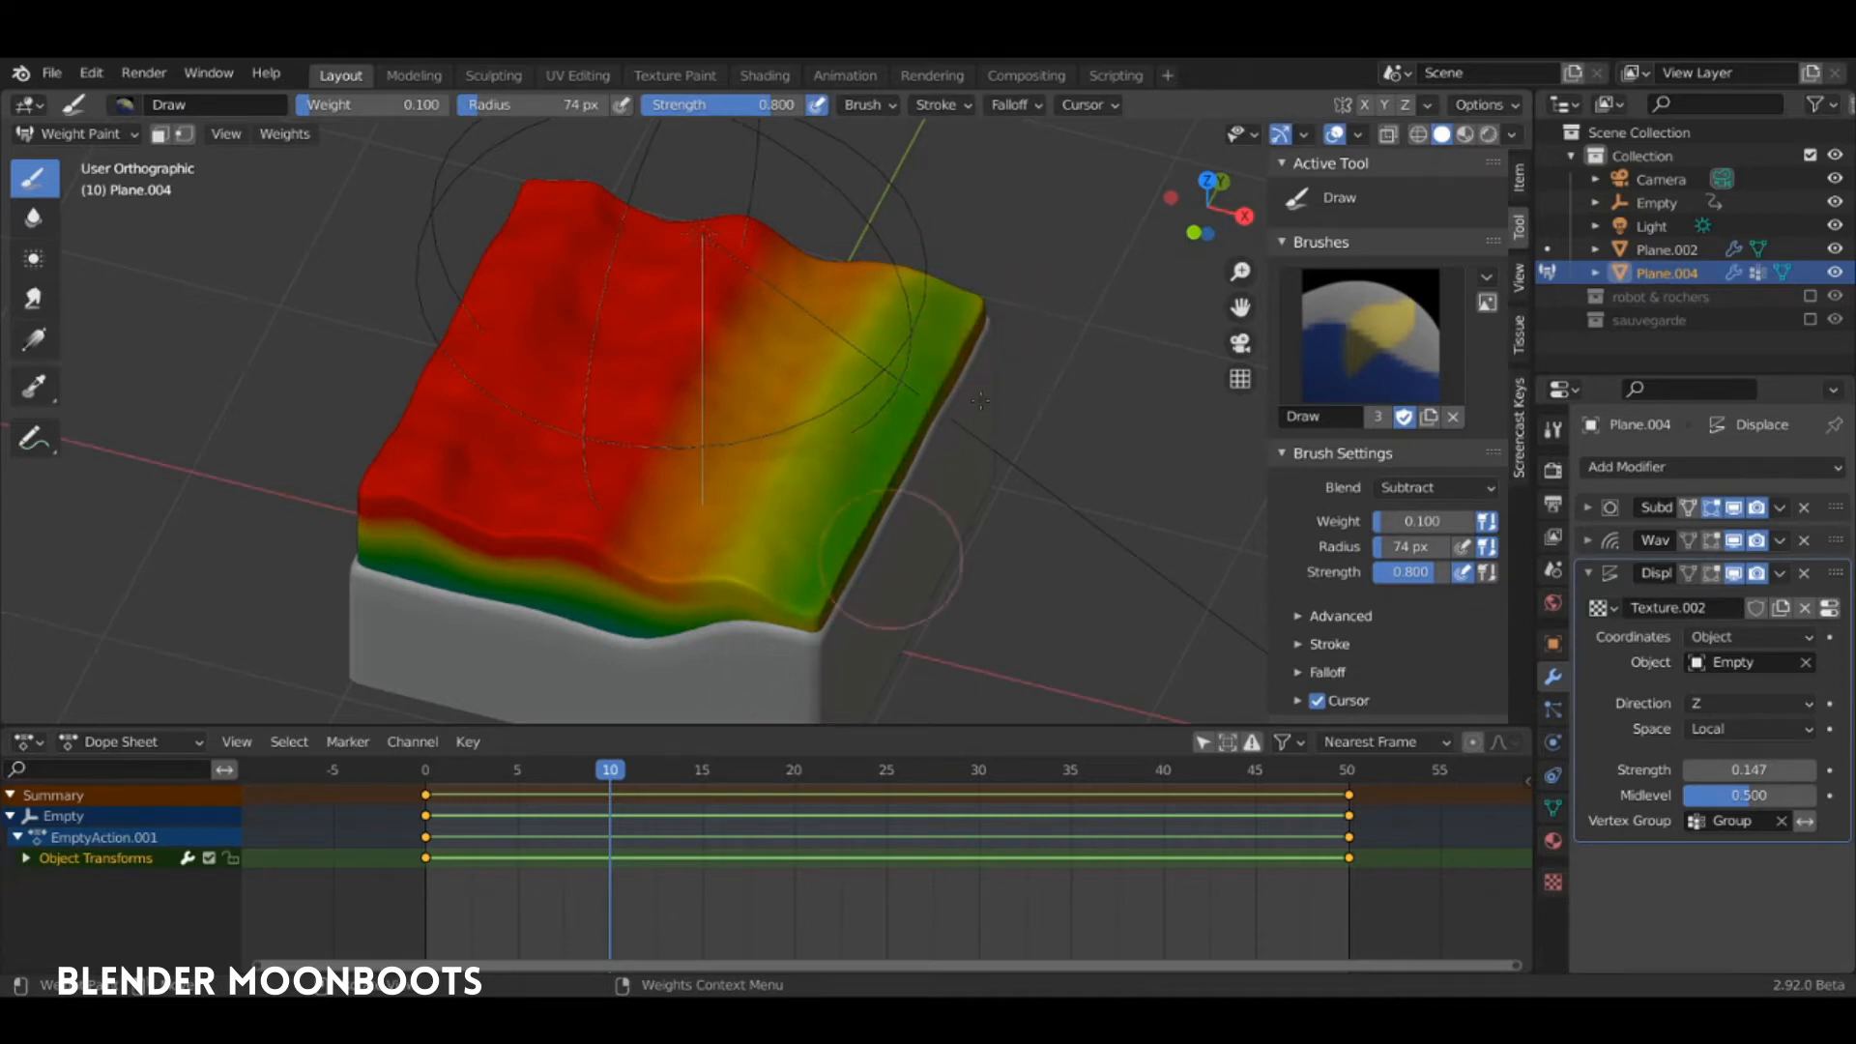
key(space)
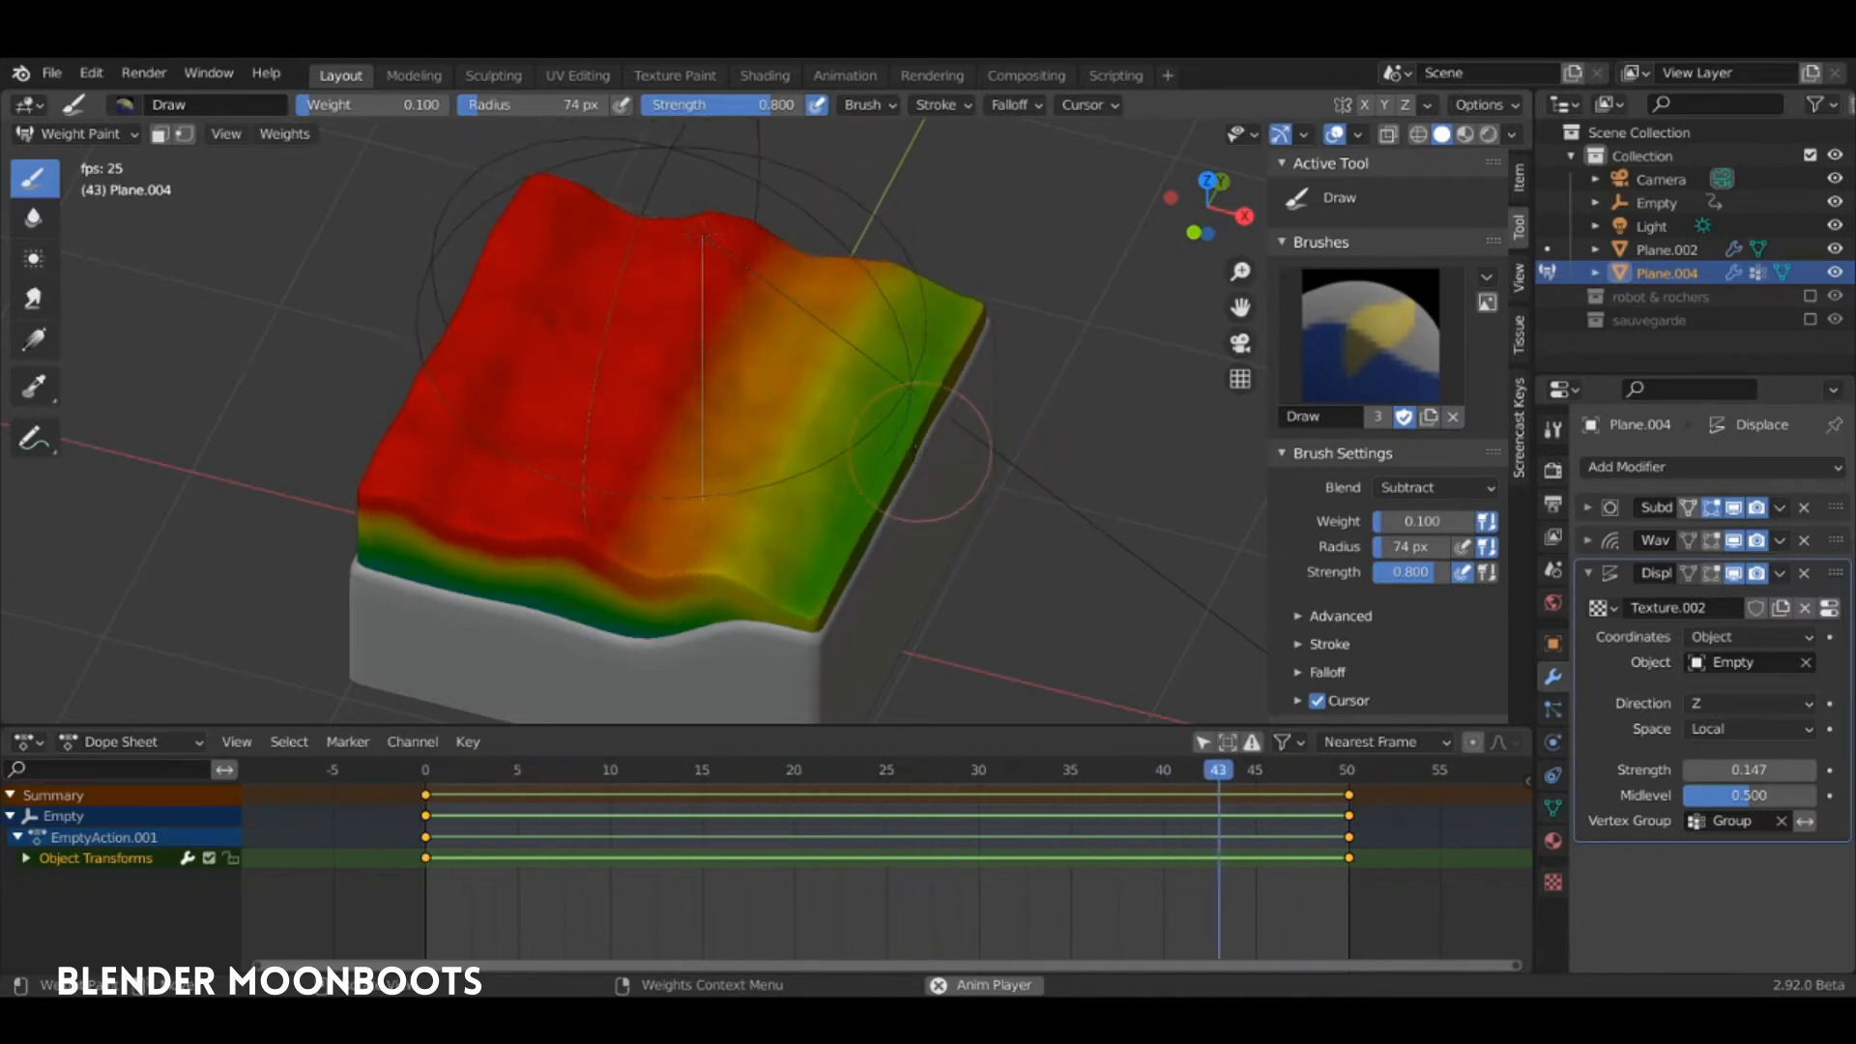
key(space)
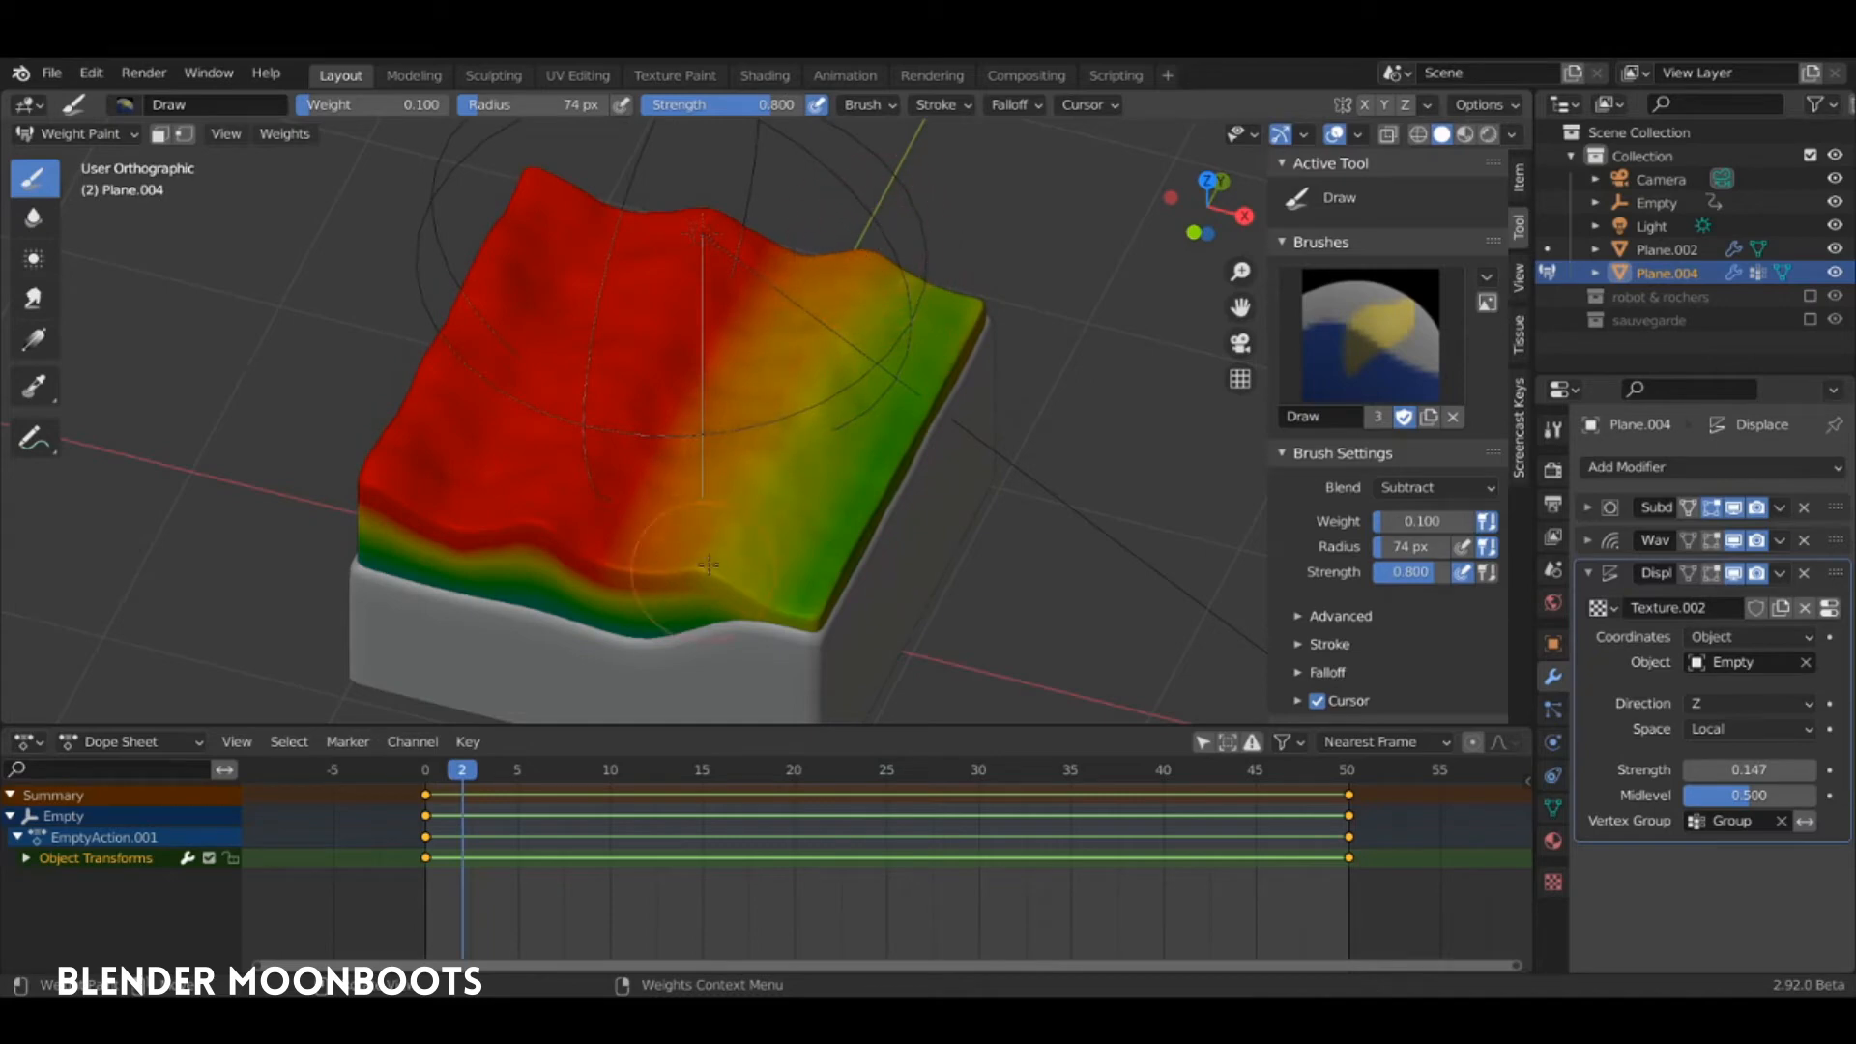
Subtract further weight across the water strip near the high terrain and smooth the gradient with the Blur brush
drag(810, 217, 685, 441)
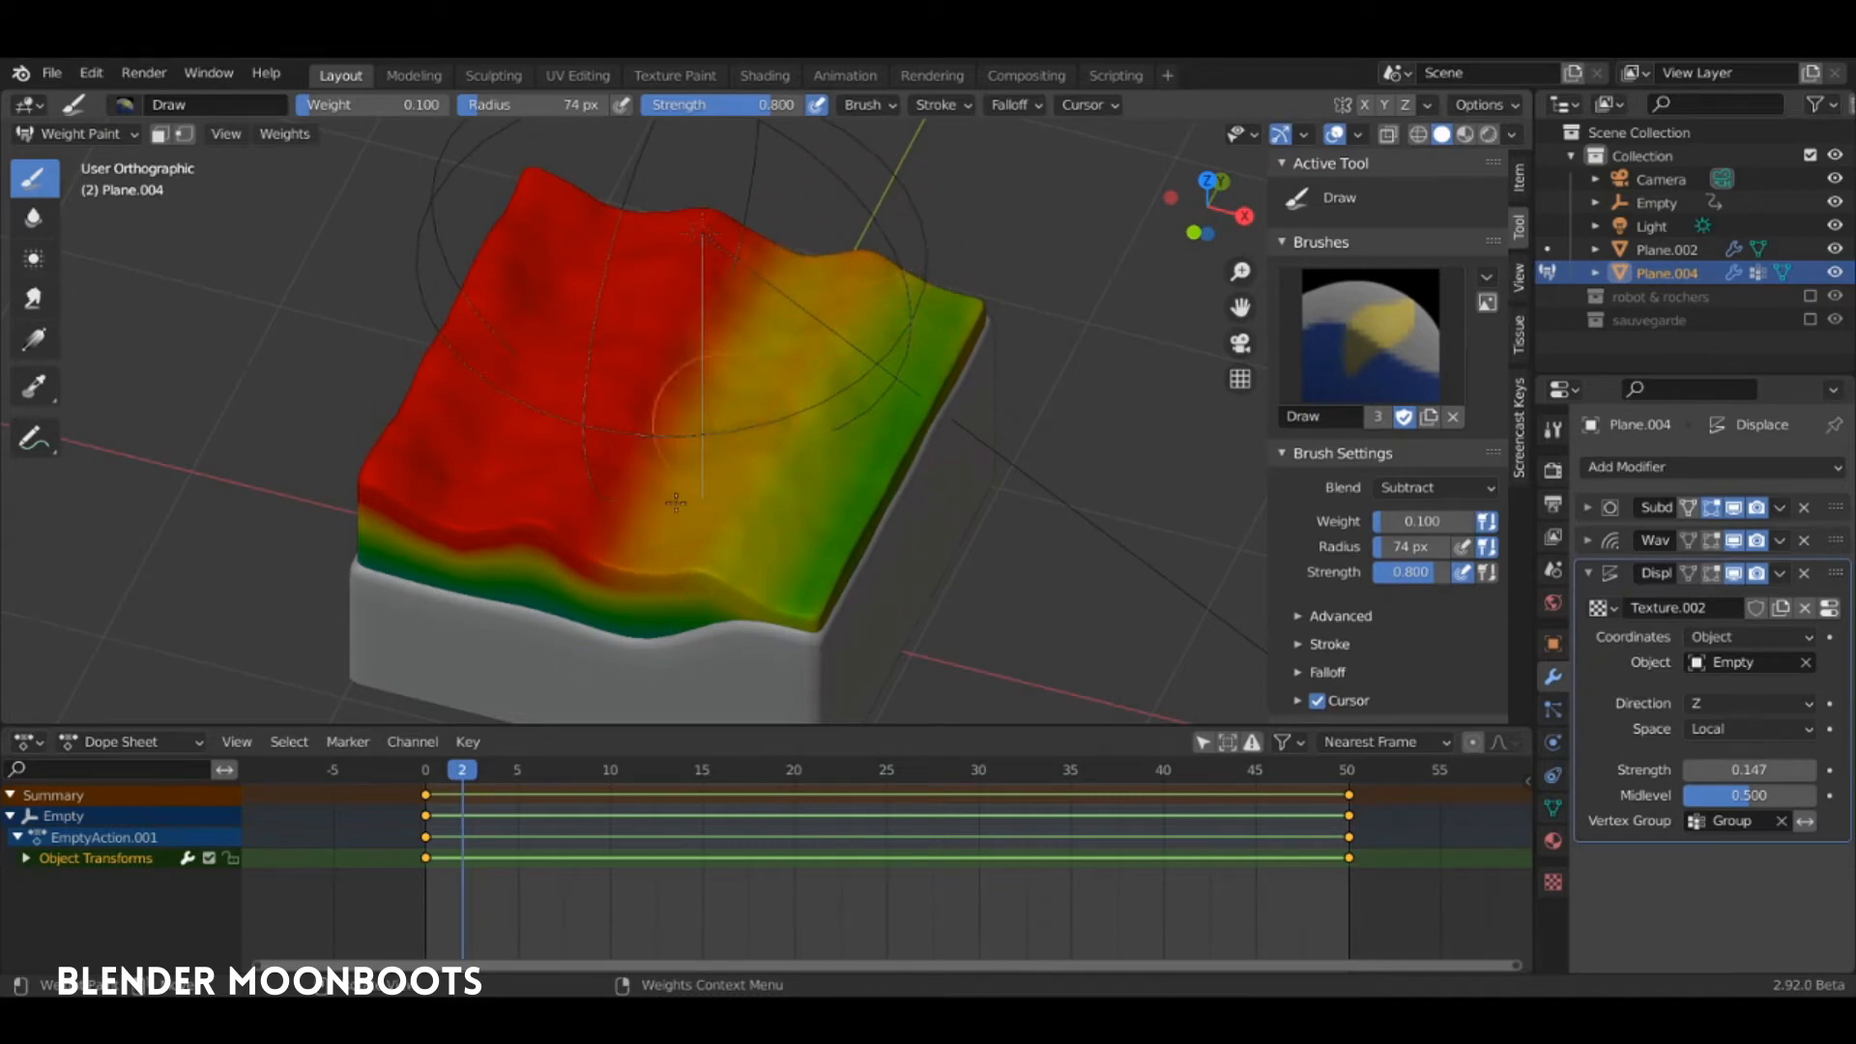
drag(896, 265, 846, 557)
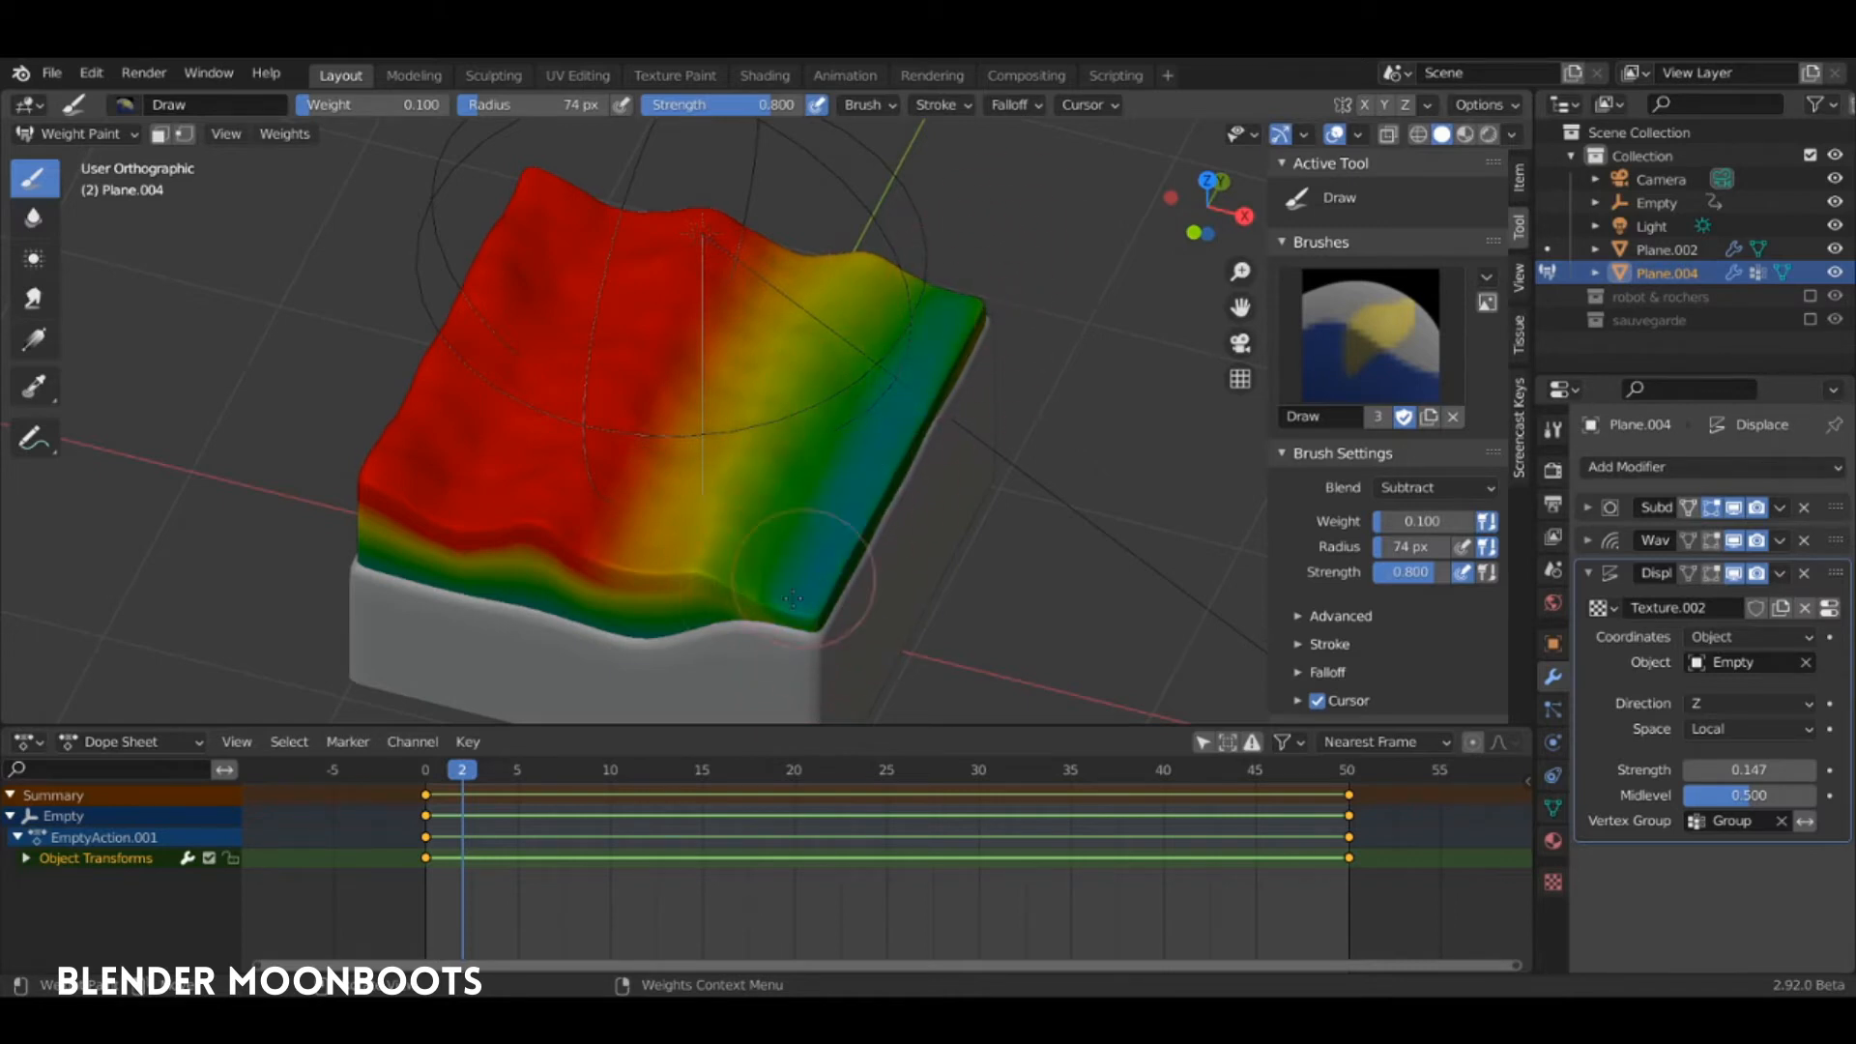
click(38, 219)
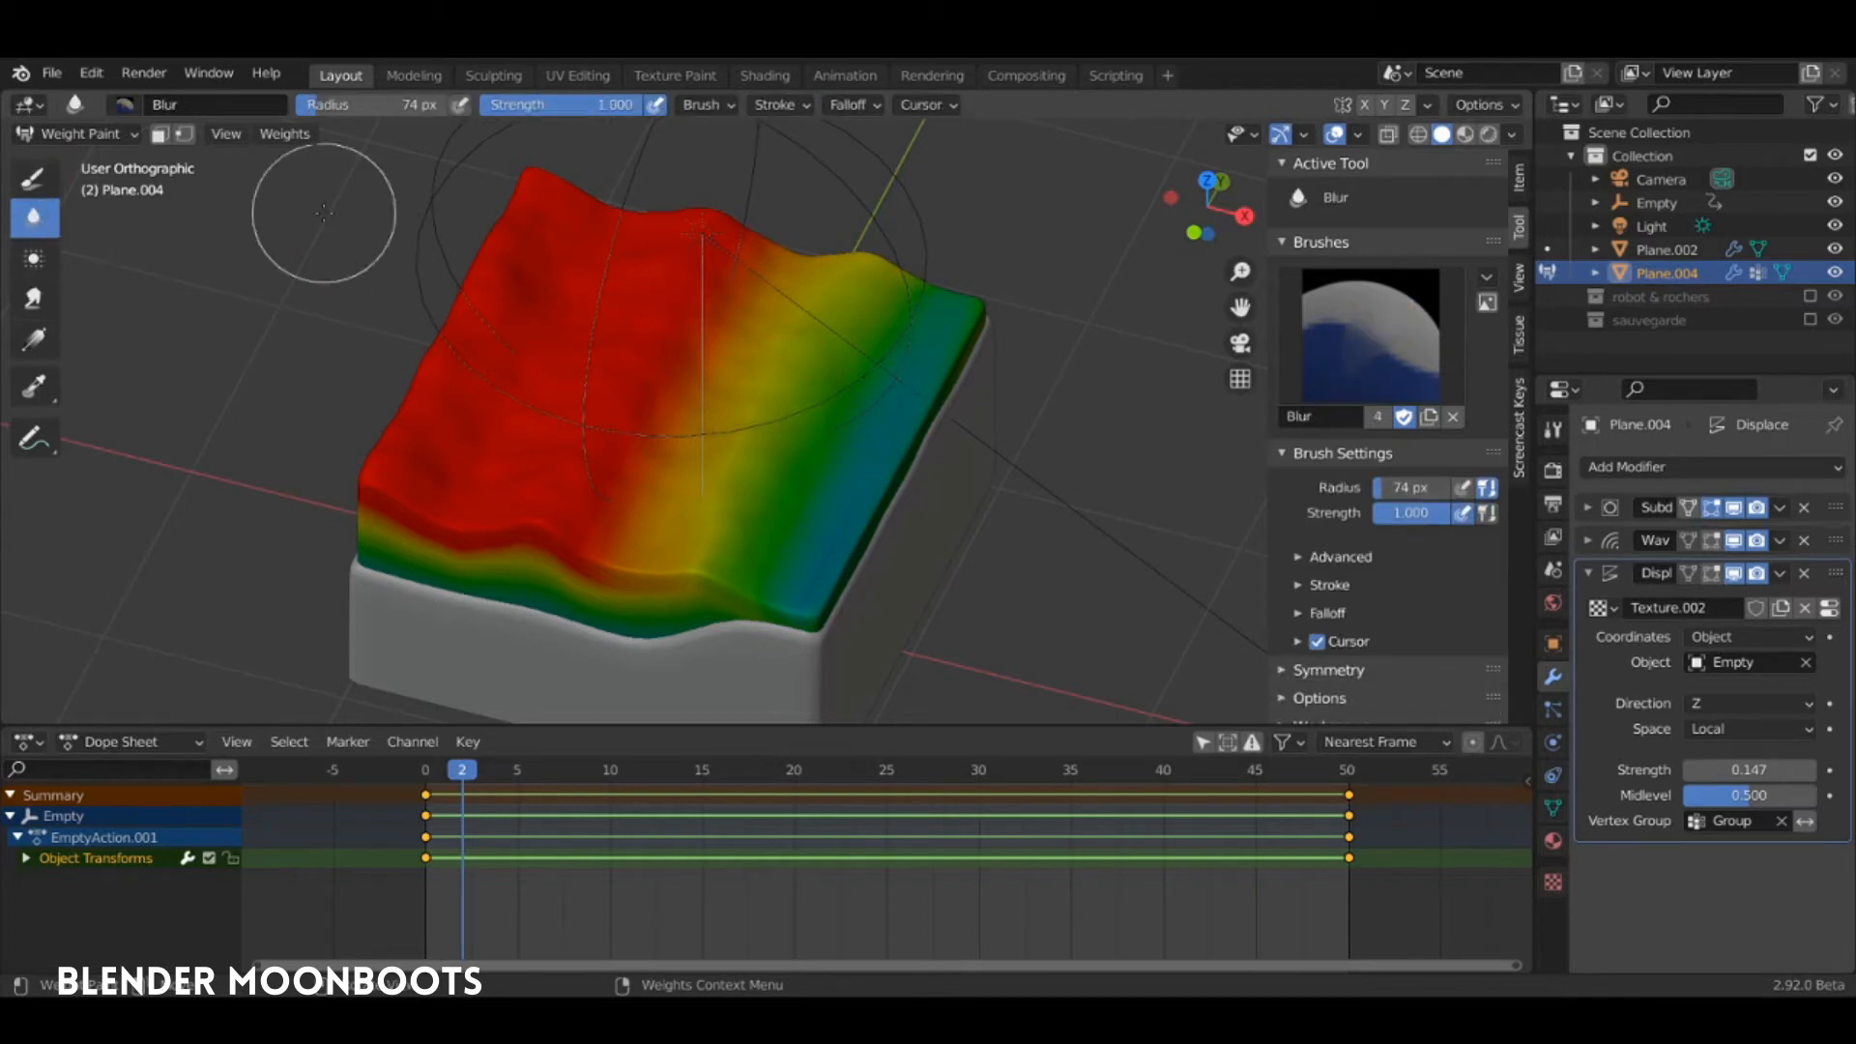
mouse_move(862, 402)
mouse_down()
mouse_move(737, 629)
mouse_move(806, 623)
mouse_move(605, 505)
mouse_move(639, 539)
mouse_move(762, 538)
mouse_up()
Return to the Draw brush, disable Front Faces Only, and use the Projected falloff shape
click(53, 178)
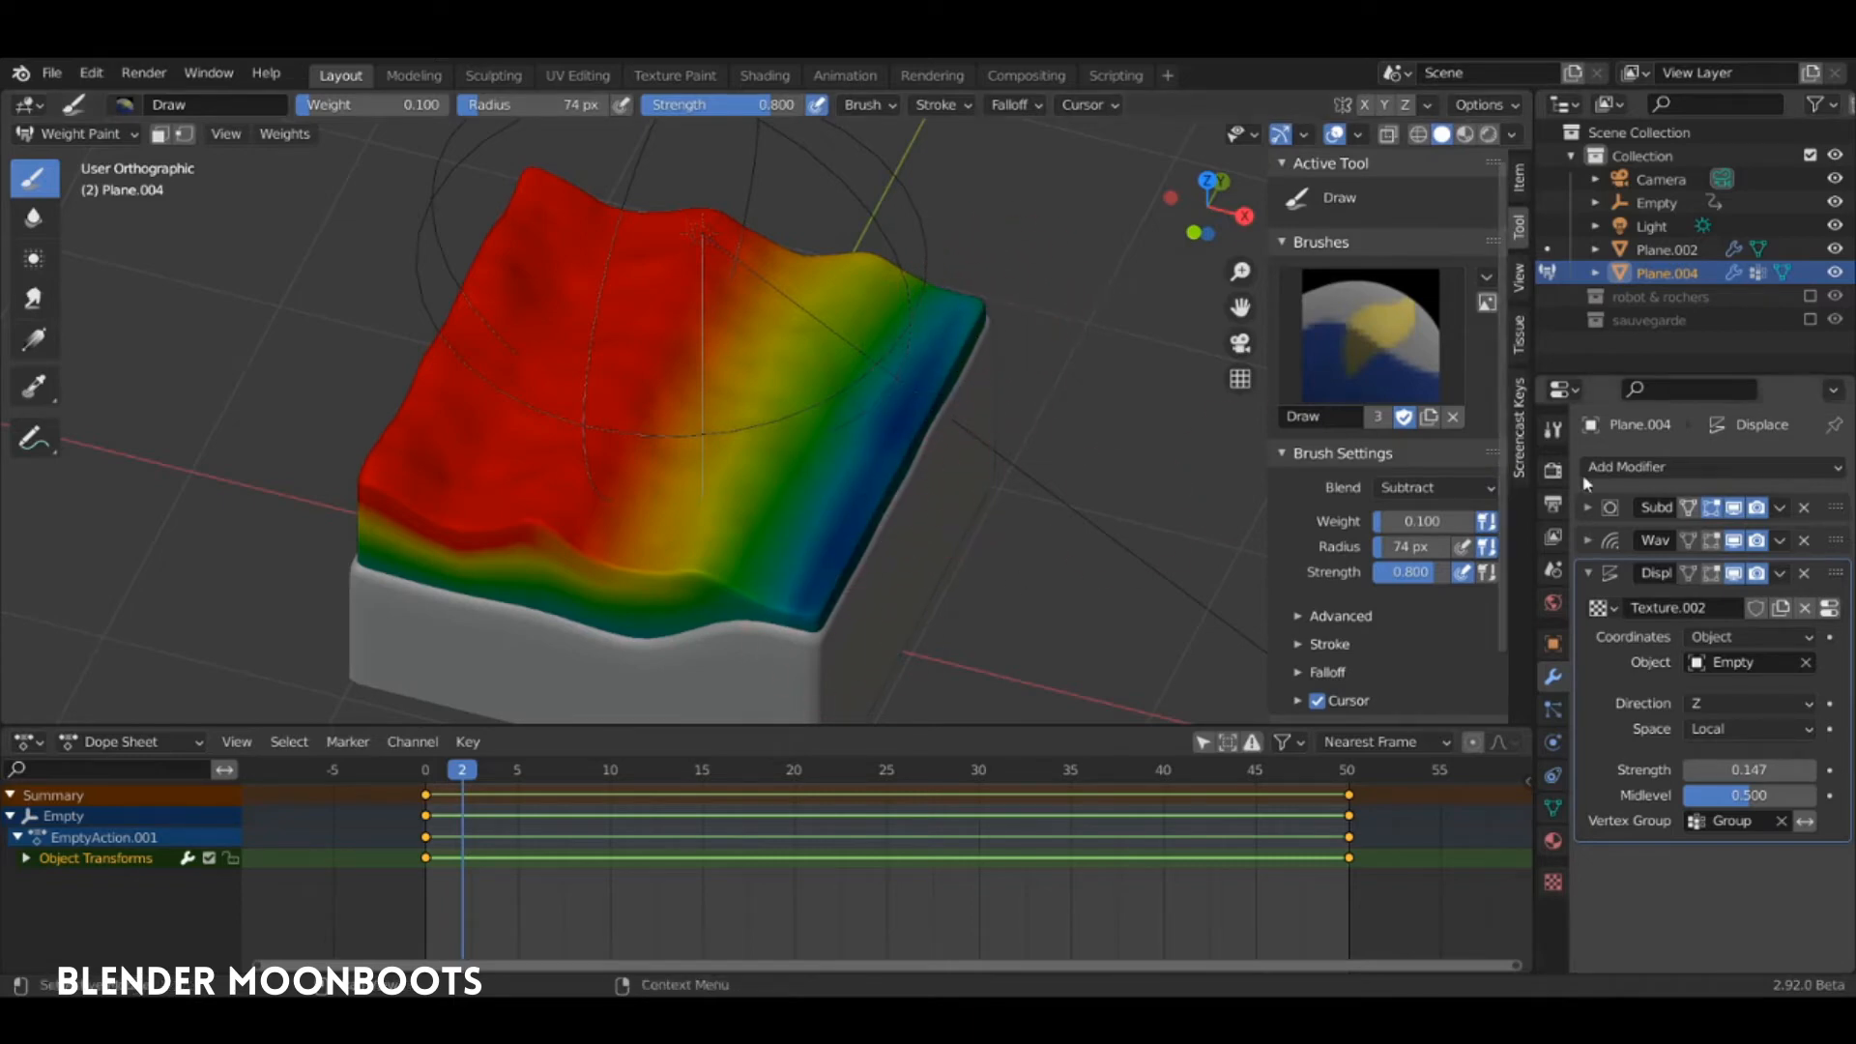
scroll(1504, 564, down, 2)
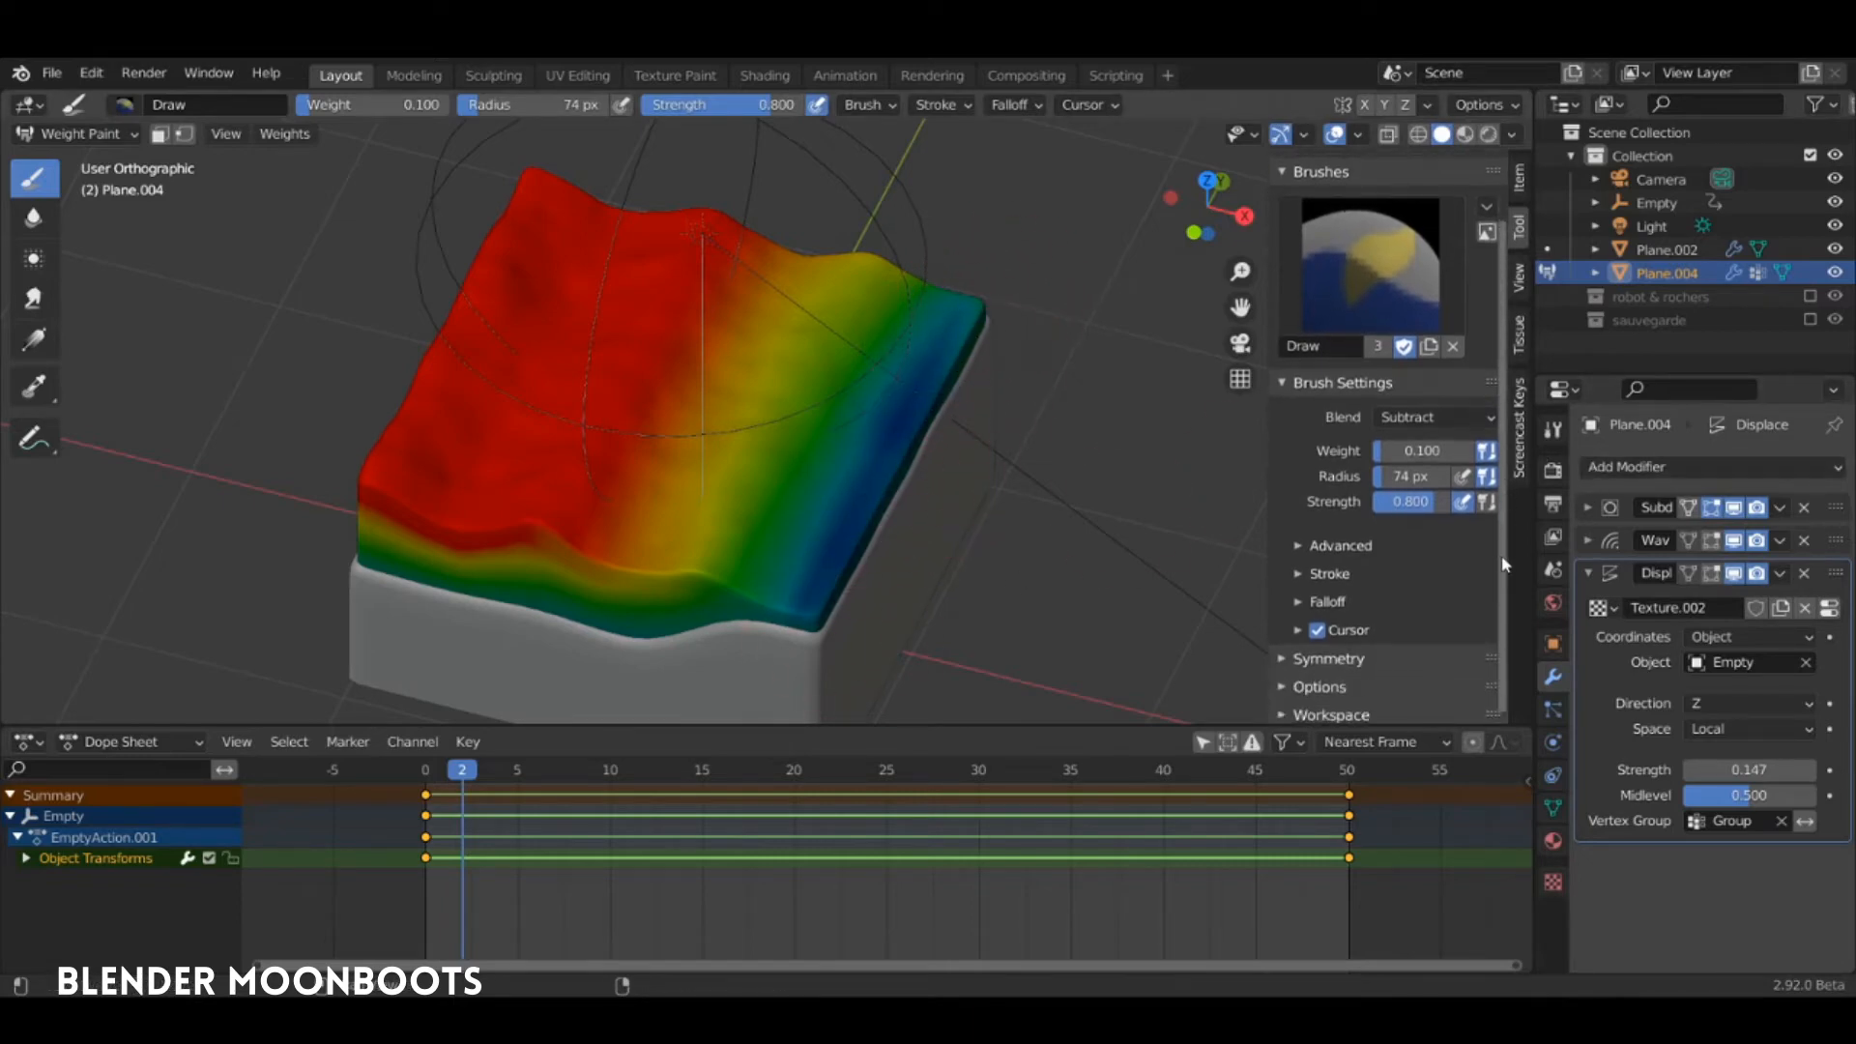
mouse_move(966, 483)
middle_down()
mouse_move(1131, 502)
mouse_move(1246, 570)
middle_up()
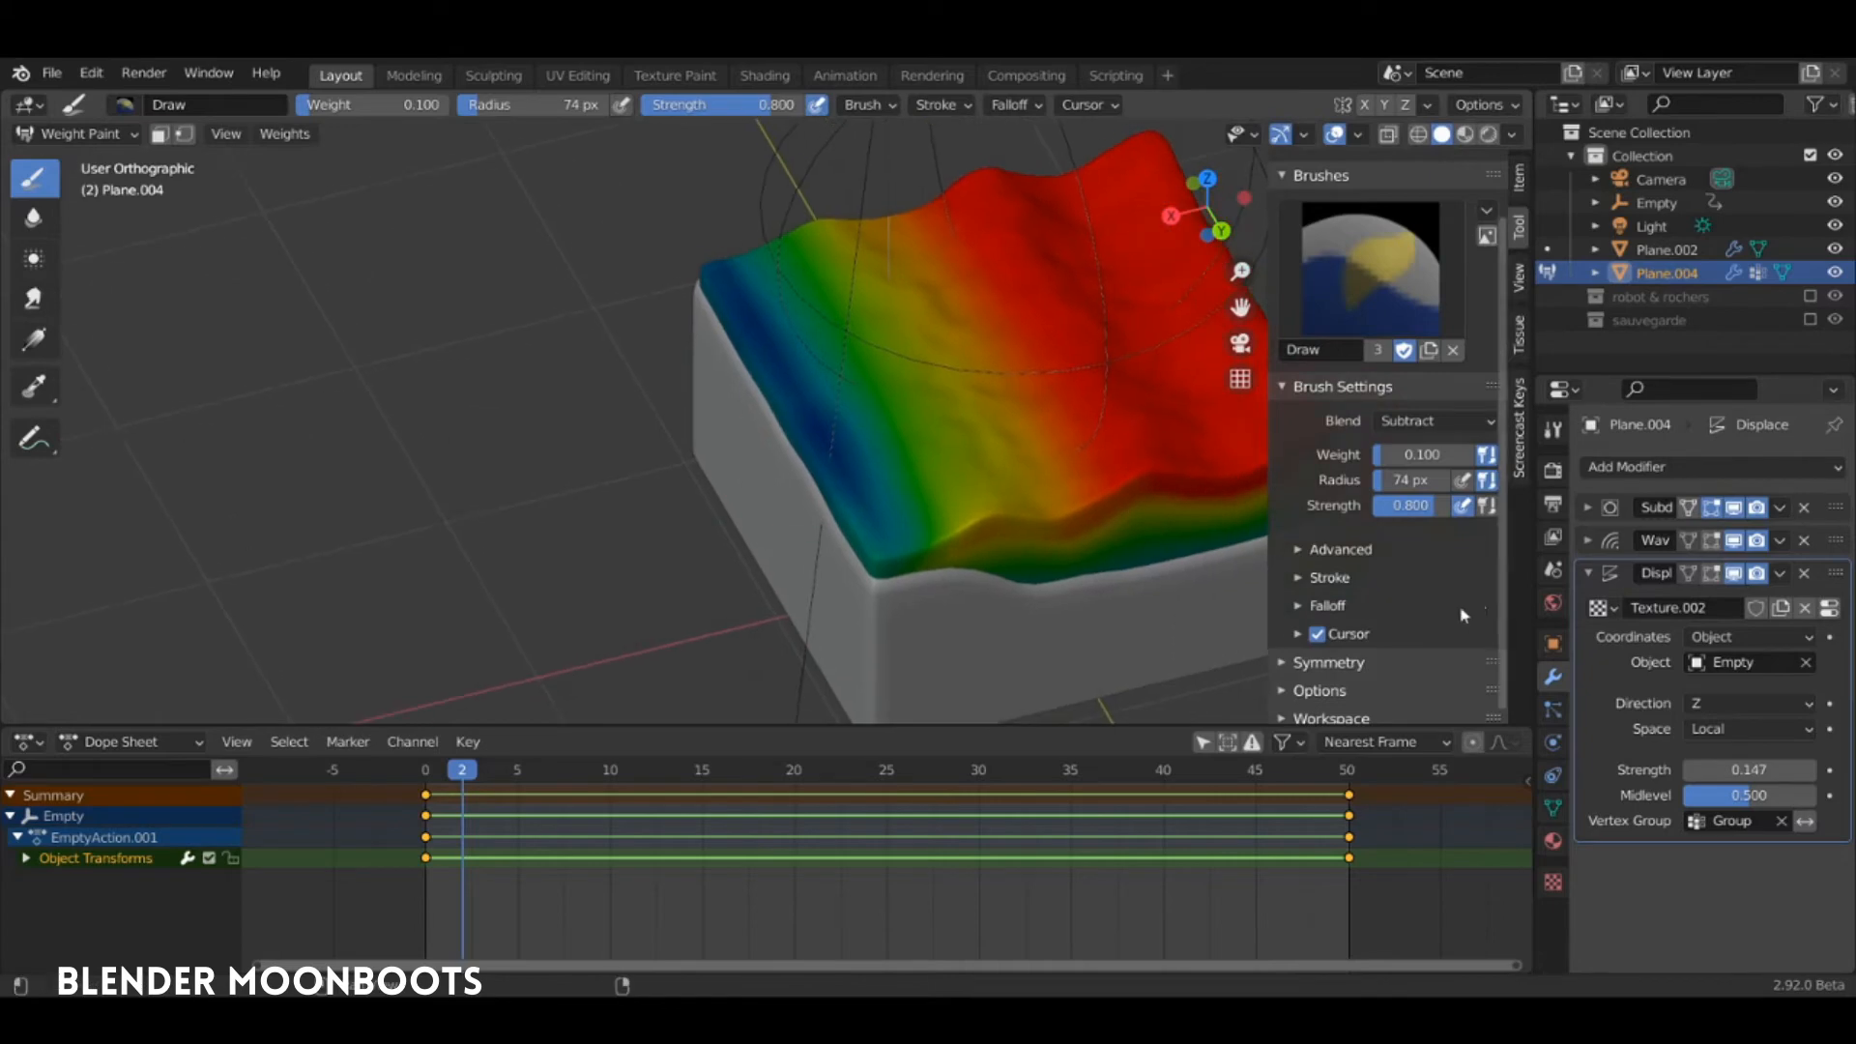
click(1307, 550)
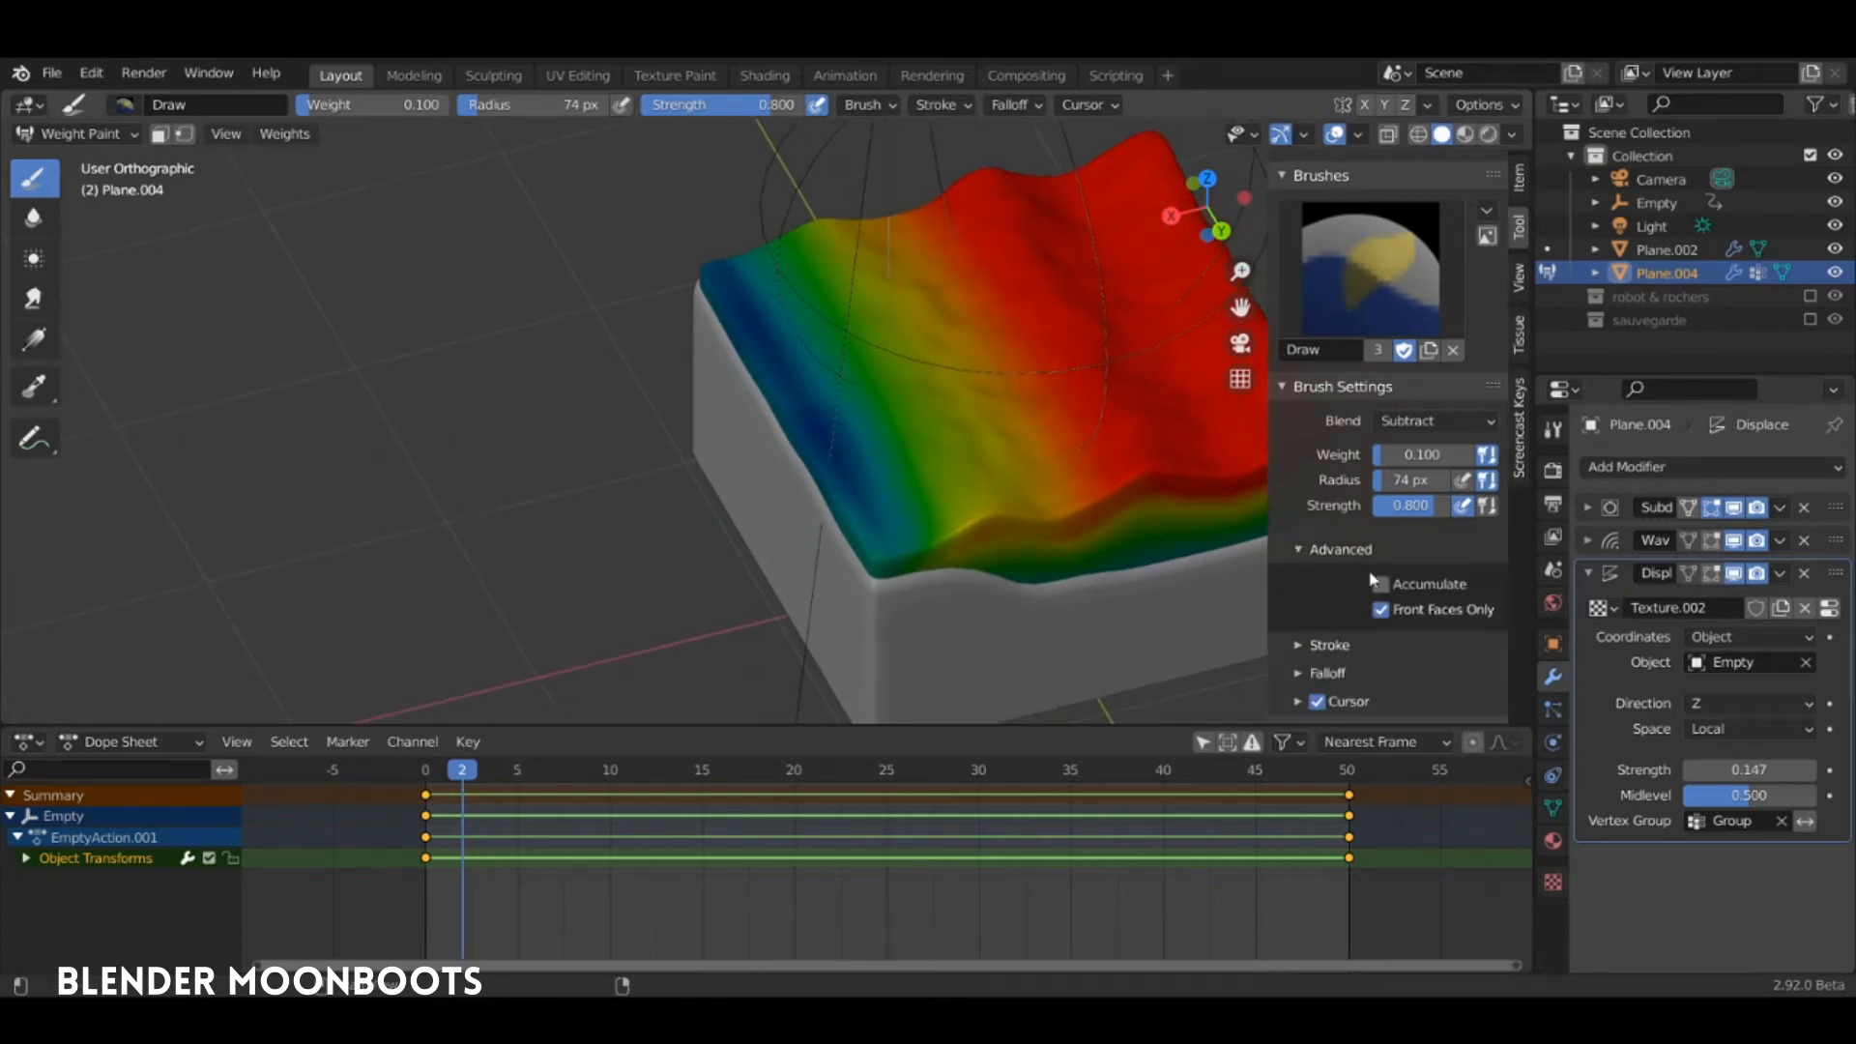
click(1380, 610)
scroll(1409, 601, down, 2)
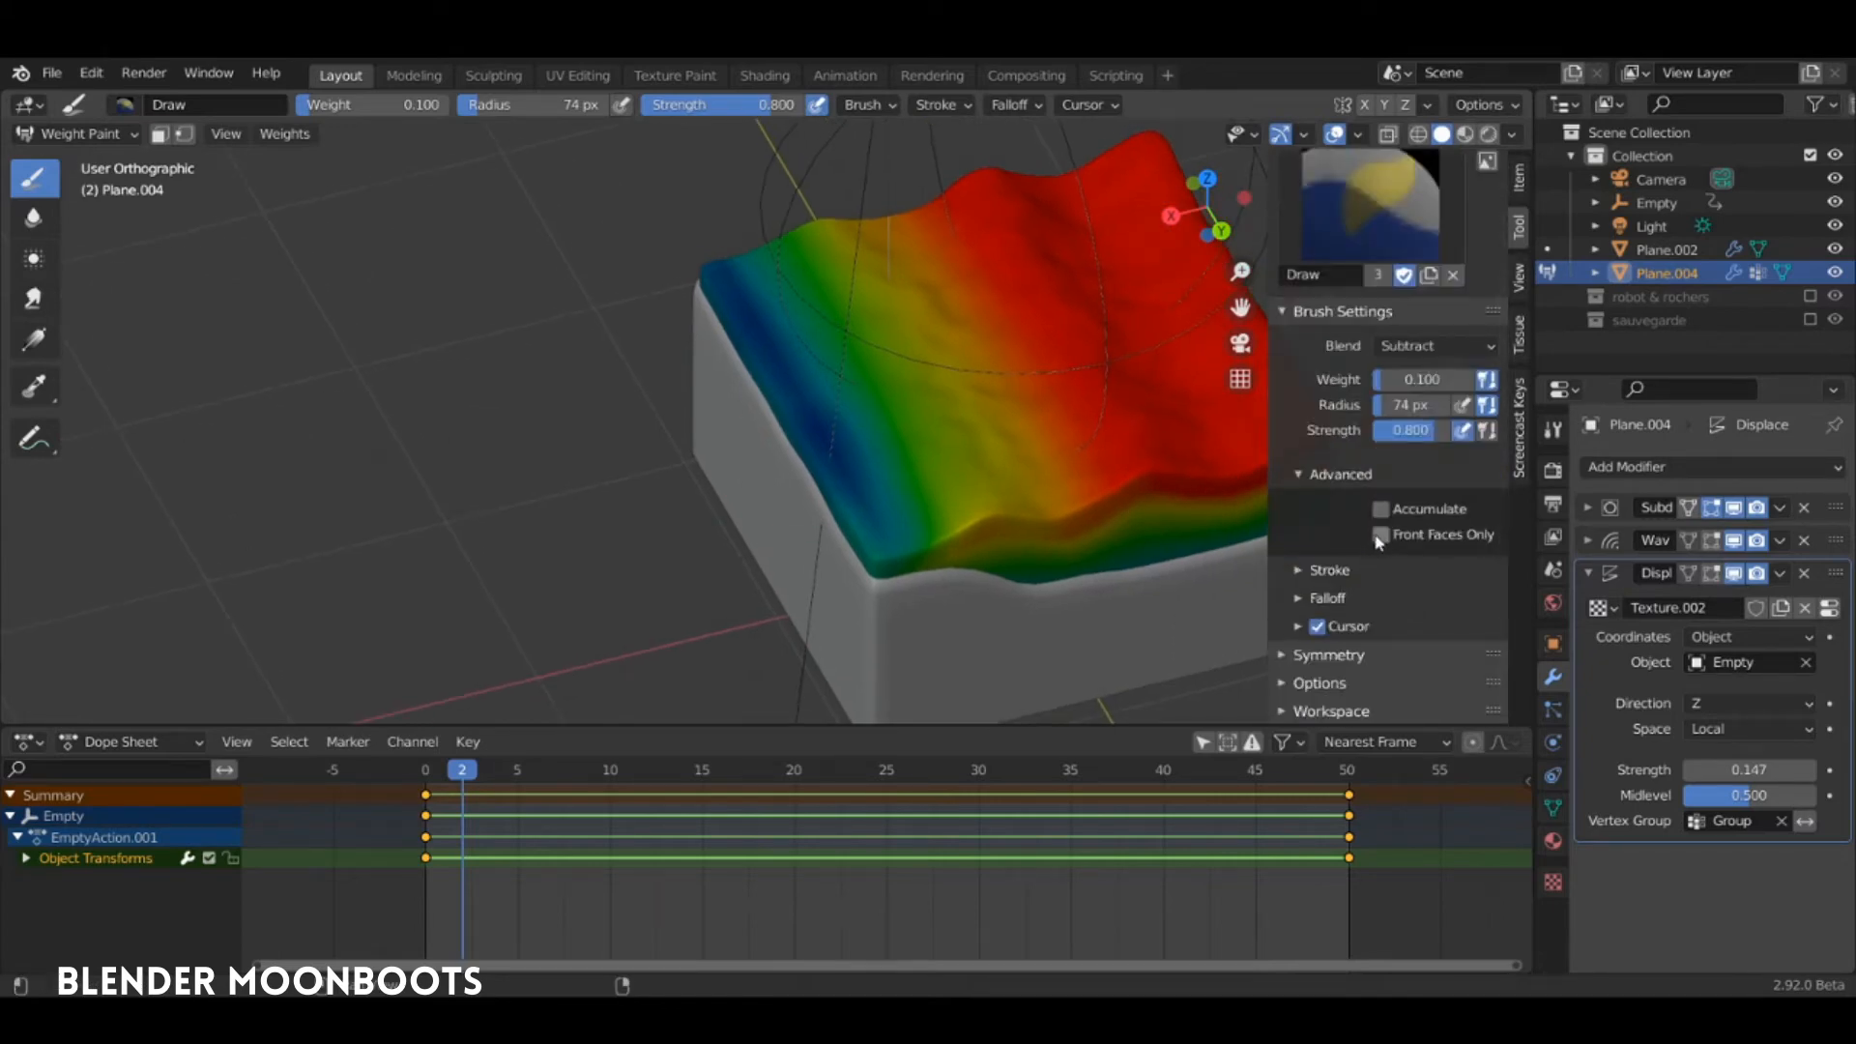
click(1300, 596)
scroll(1372, 609, down, 8)
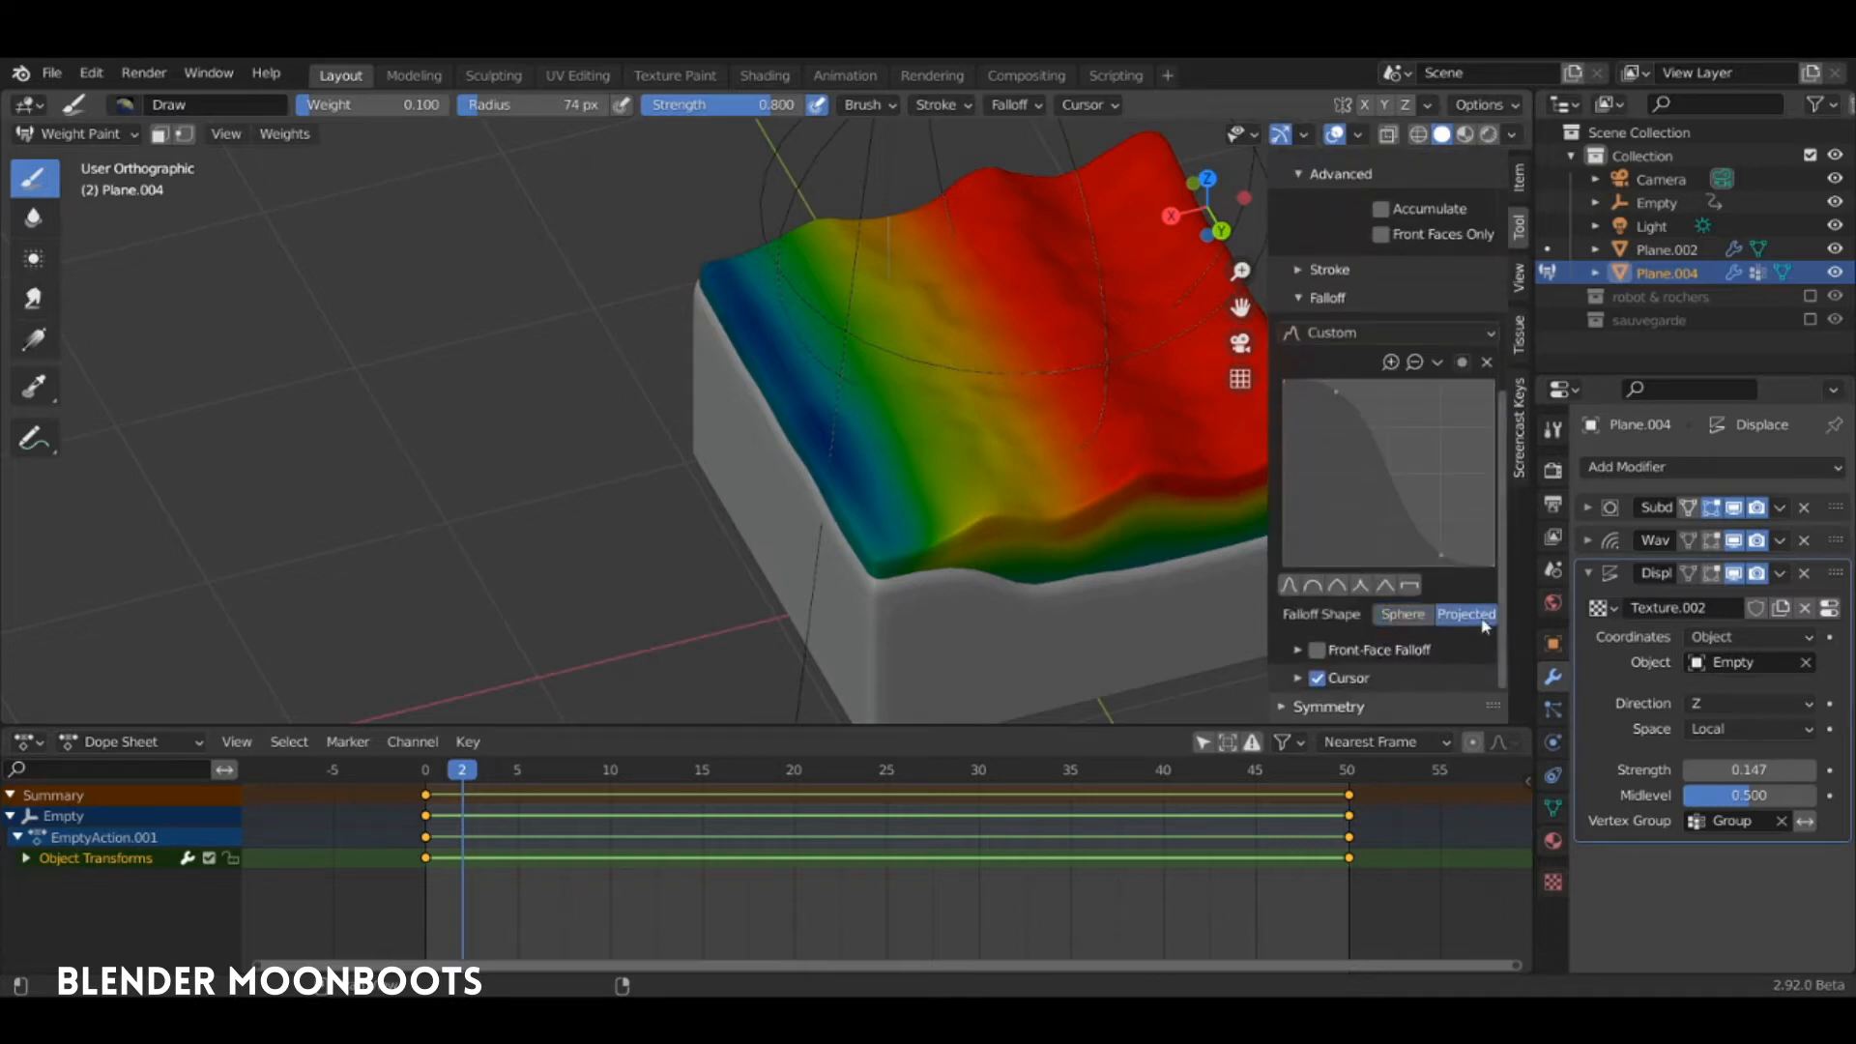
Subtract weight along the water's outer edge at the high terrain, set the brush strength to 0.4, and play the animation
mouse_move(850, 500)
mouse_down()
mouse_move(882, 580)
mouse_move(764, 331)
mouse_up()
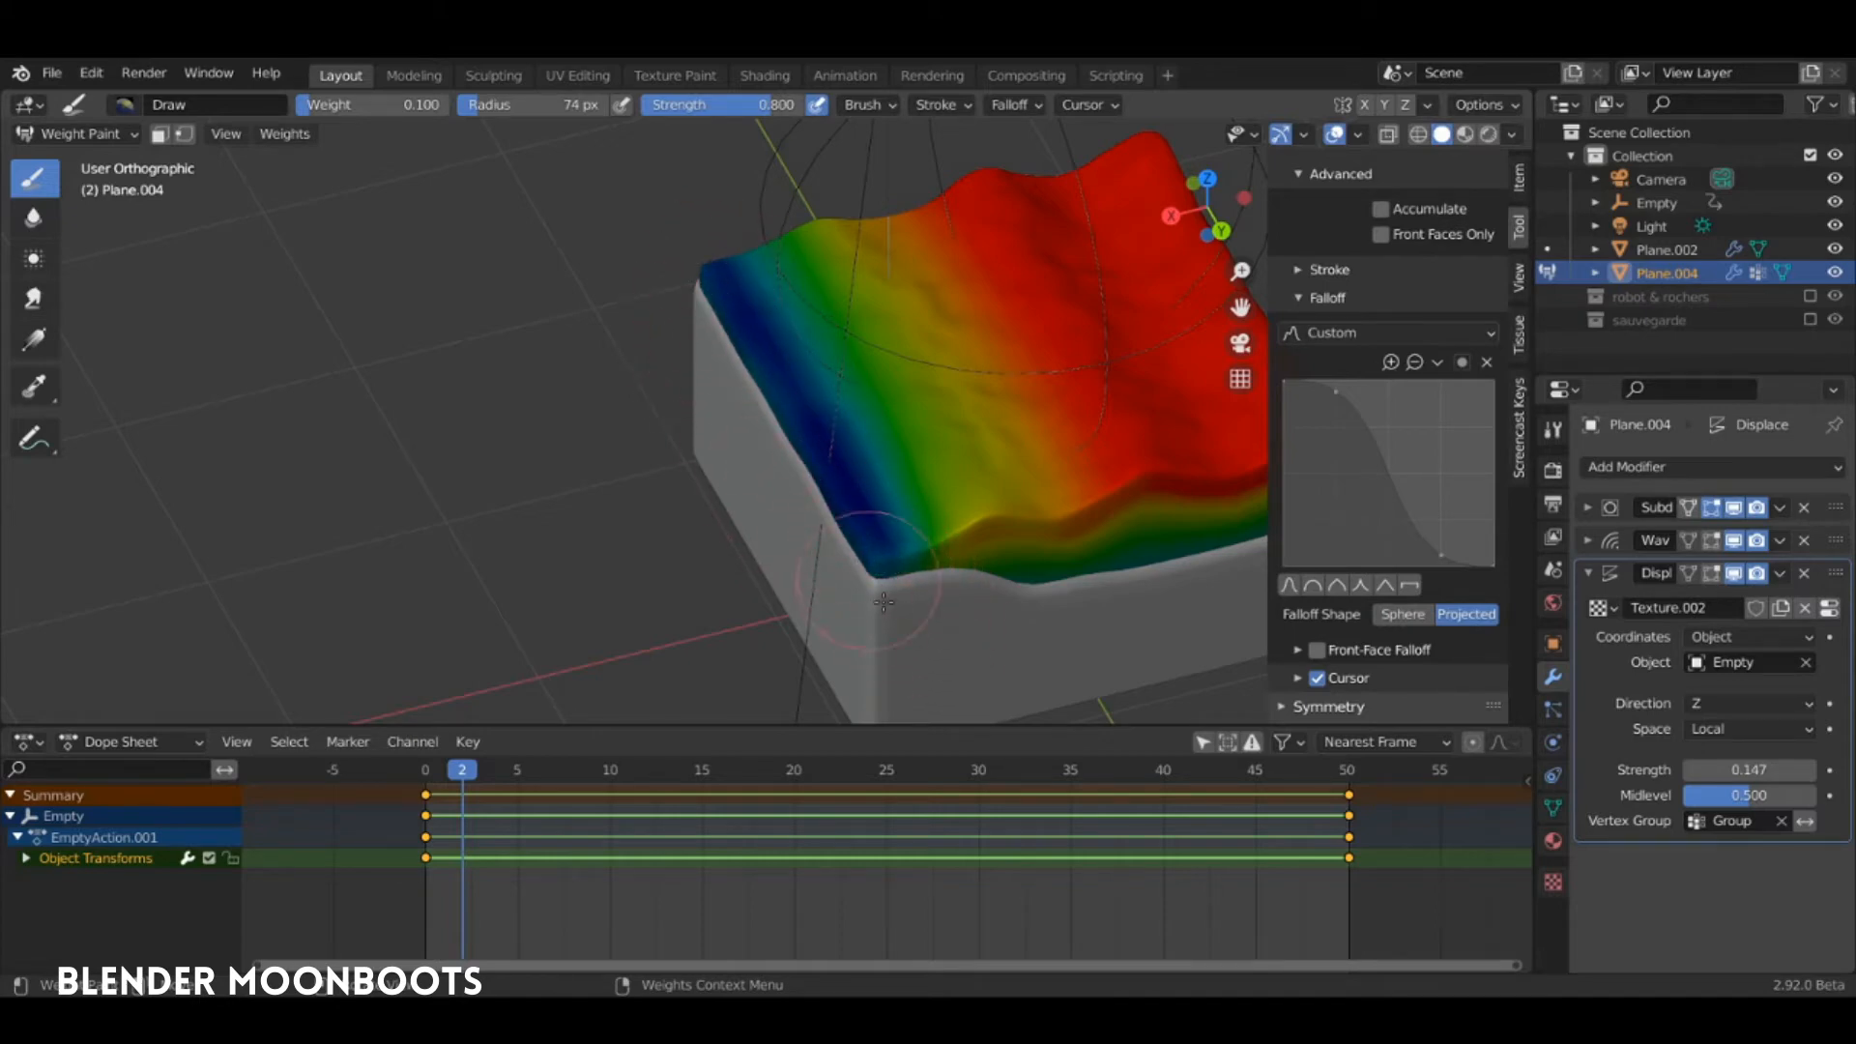
middle_drag(802, 425, 1238, 471)
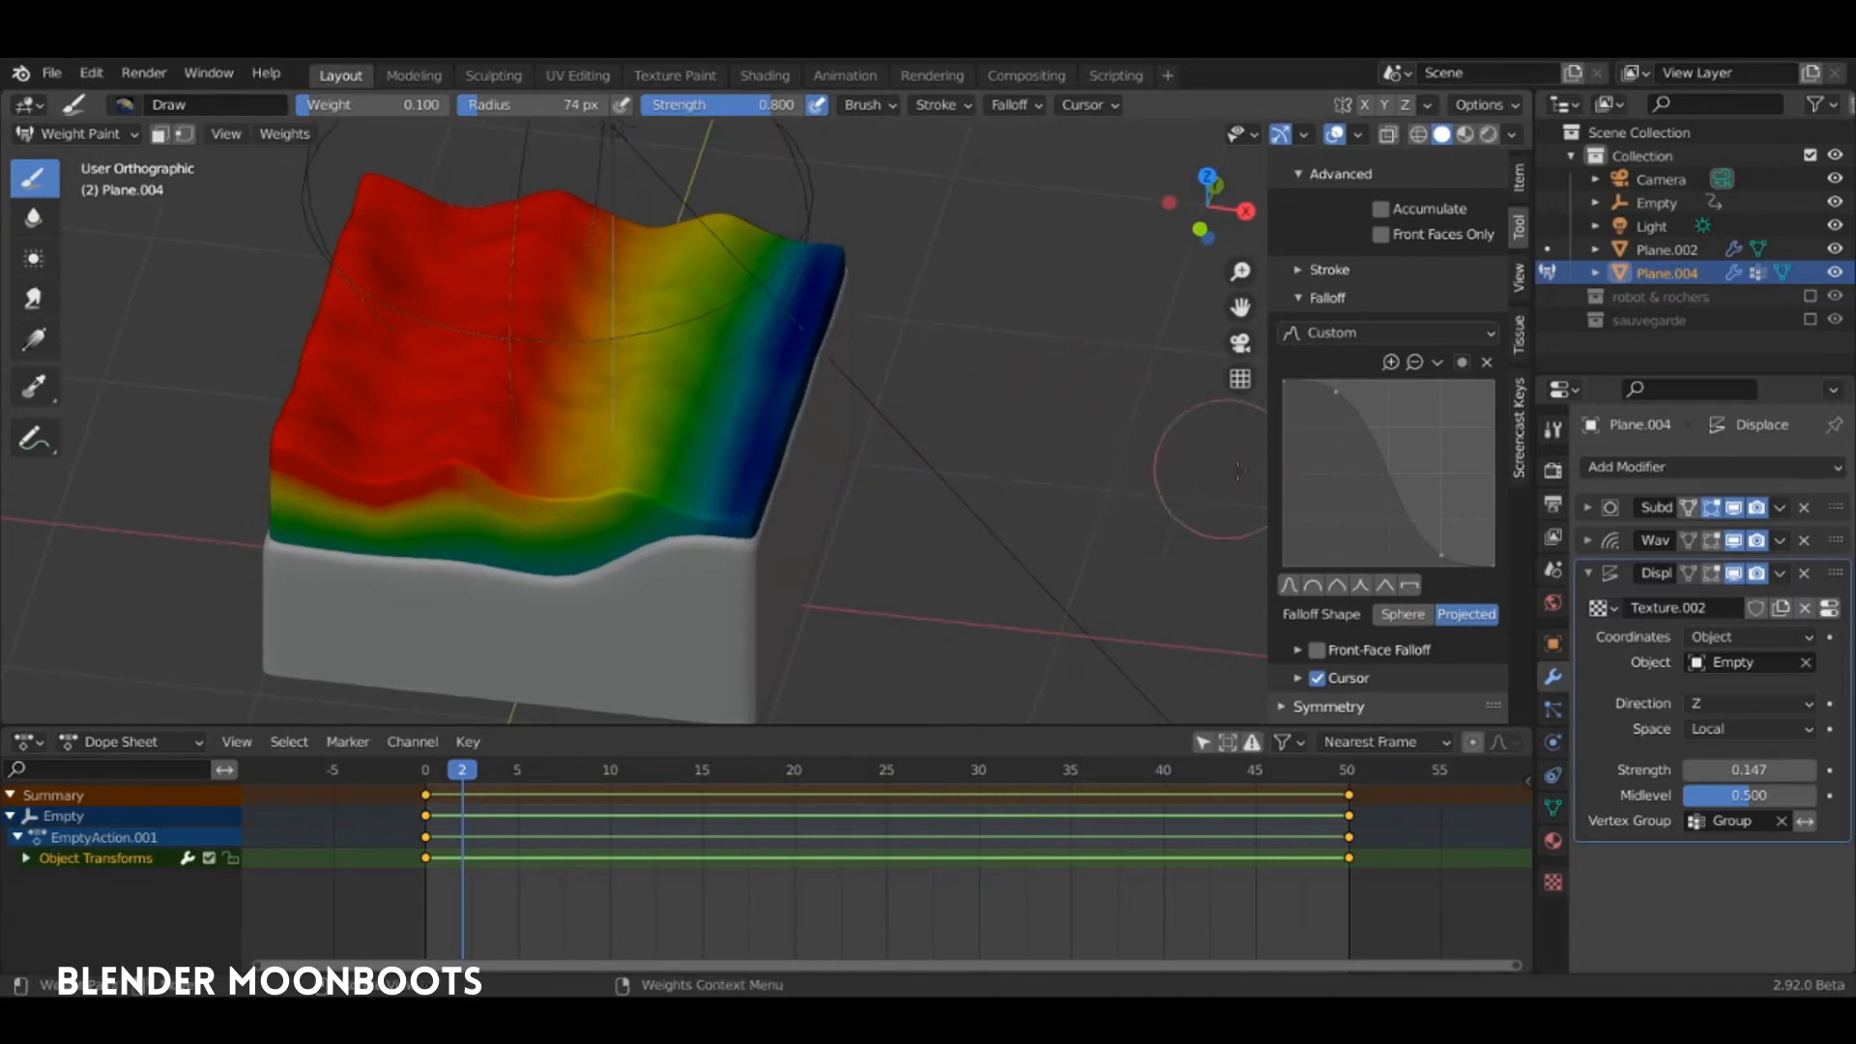
scroll(1505, 422, up, 8)
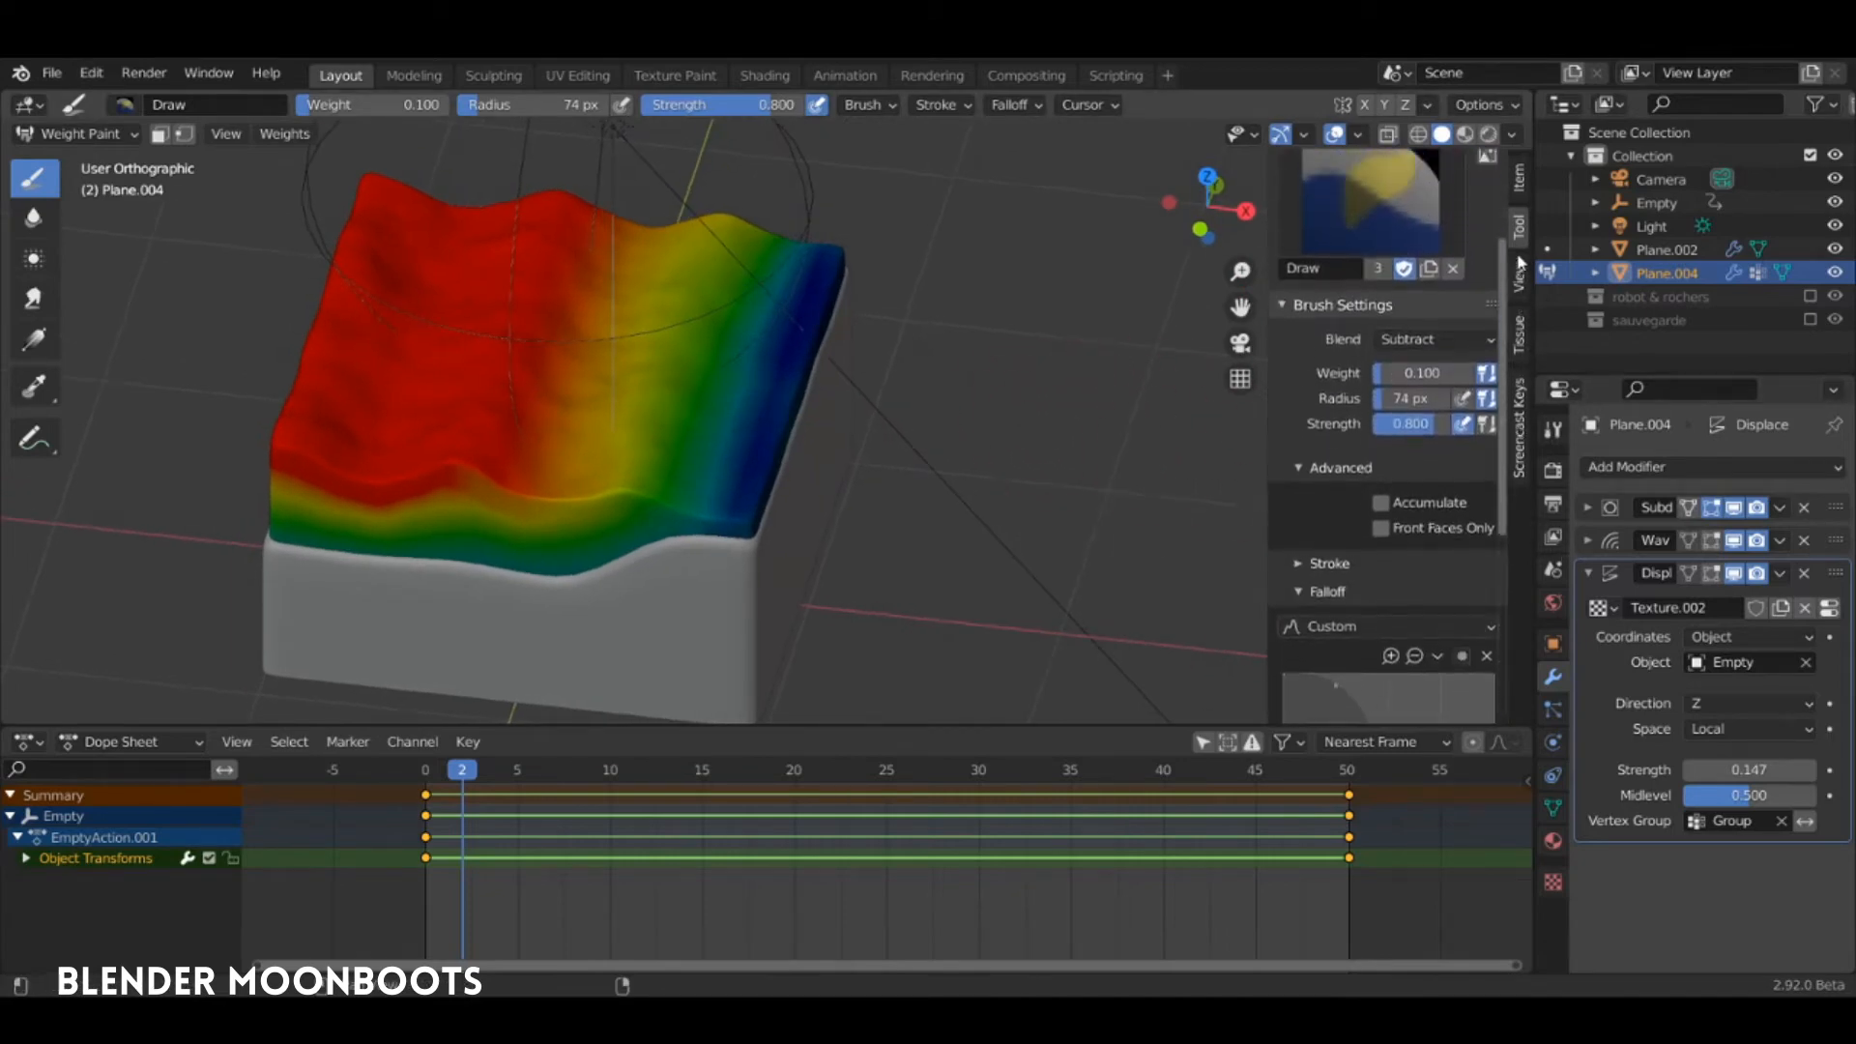
drag(1388, 484, 1381, 483)
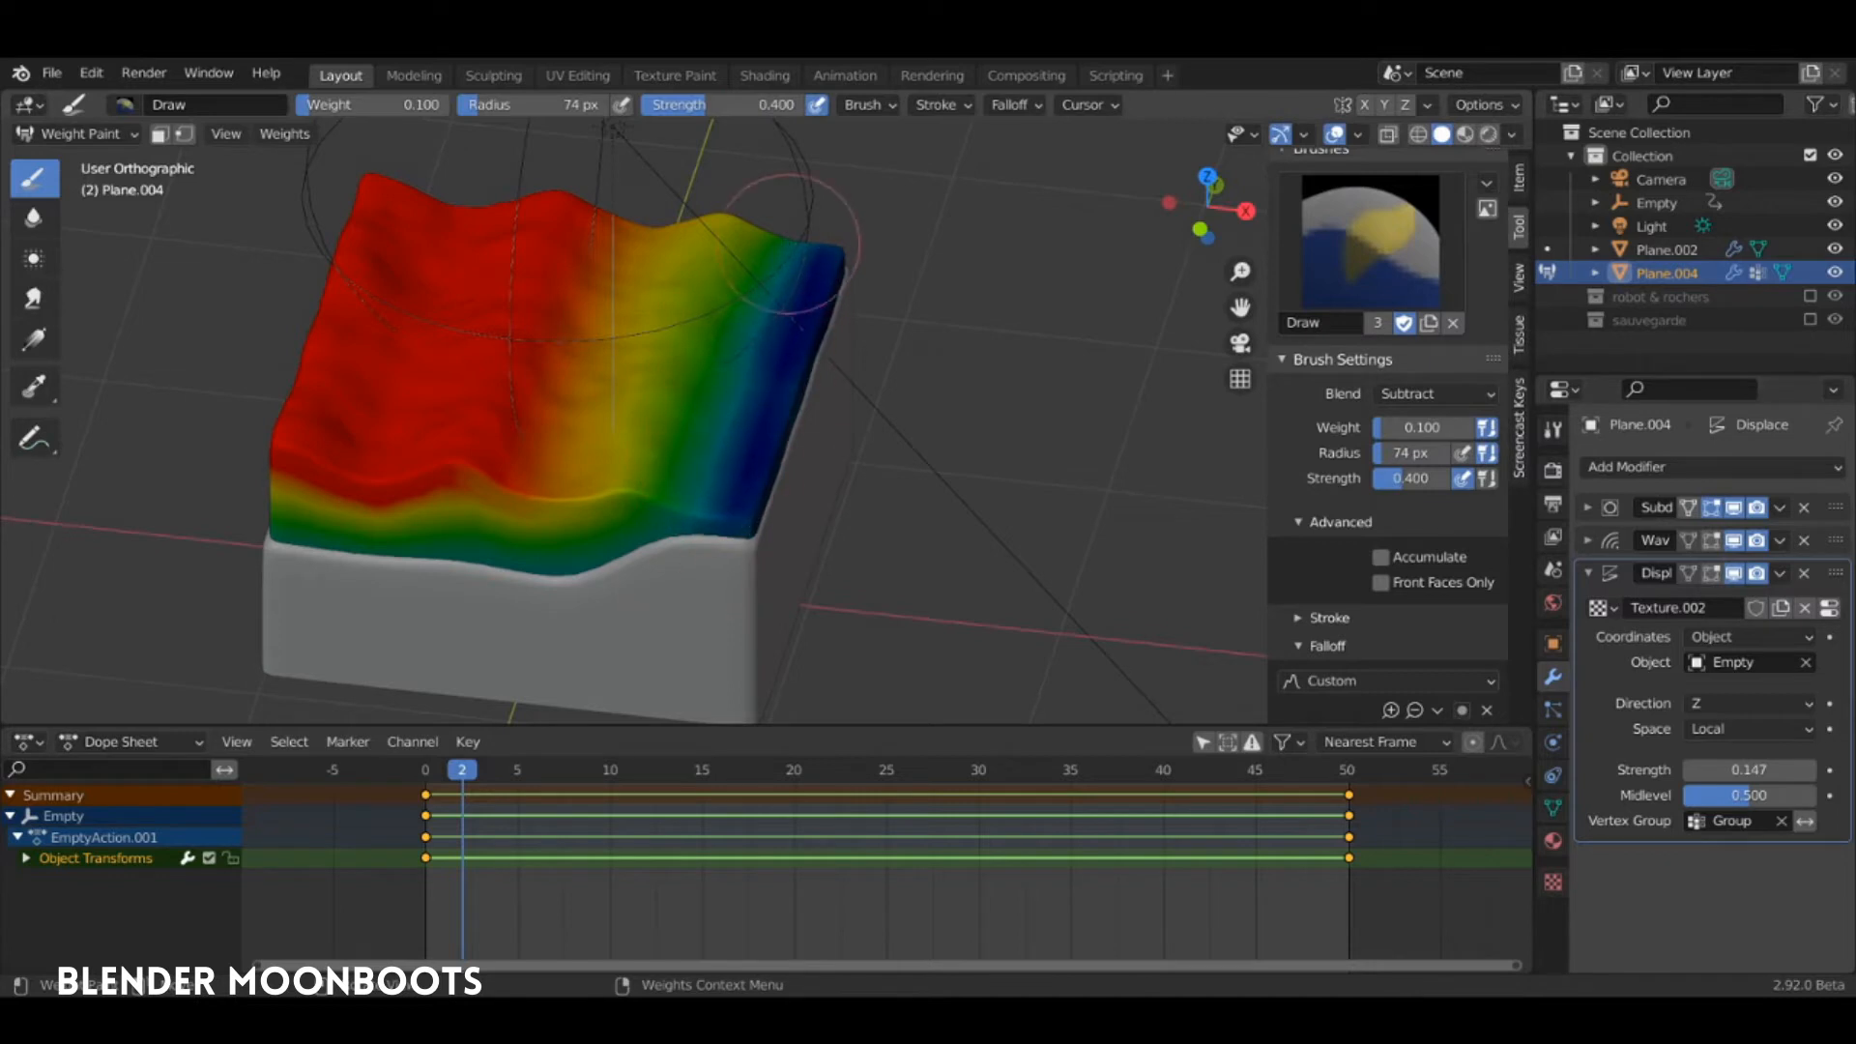
key(space)
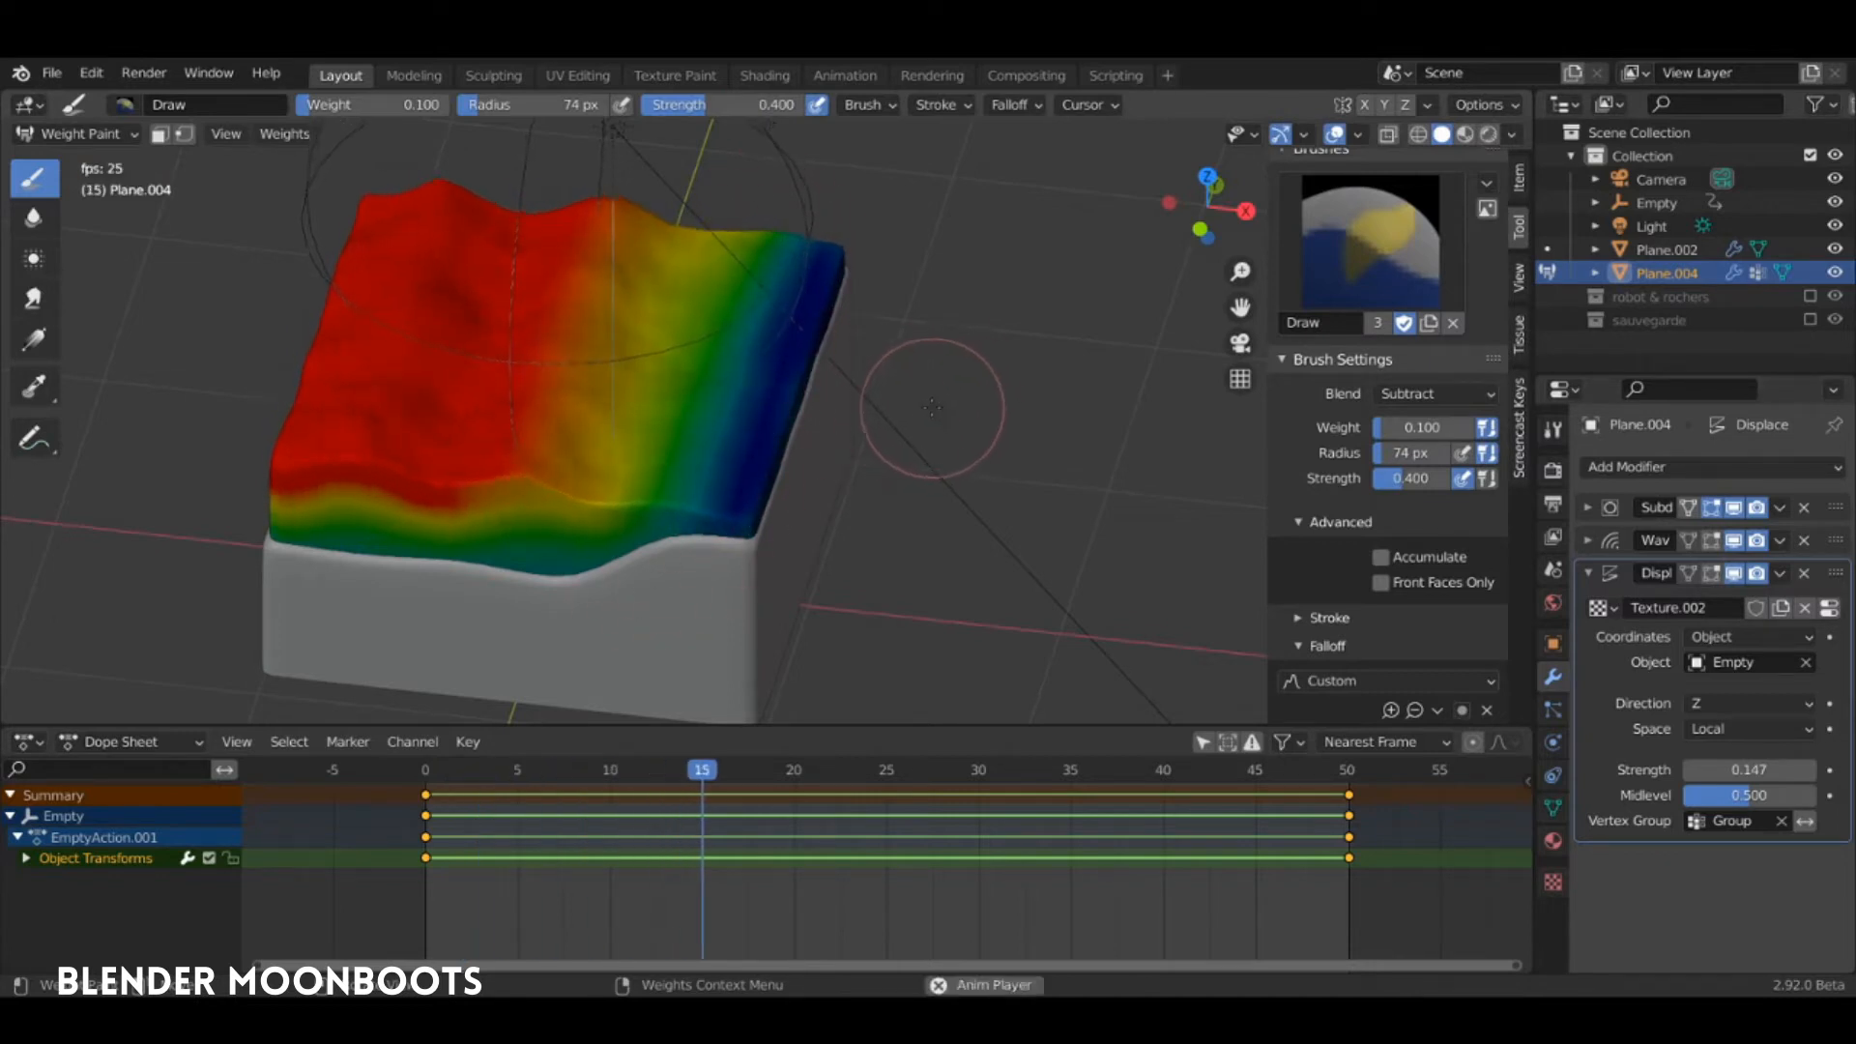
key(space)
Return the water box to Object Mode, lower it about 0.227 m along Z, and play the animation
key(ctrl+Tab)
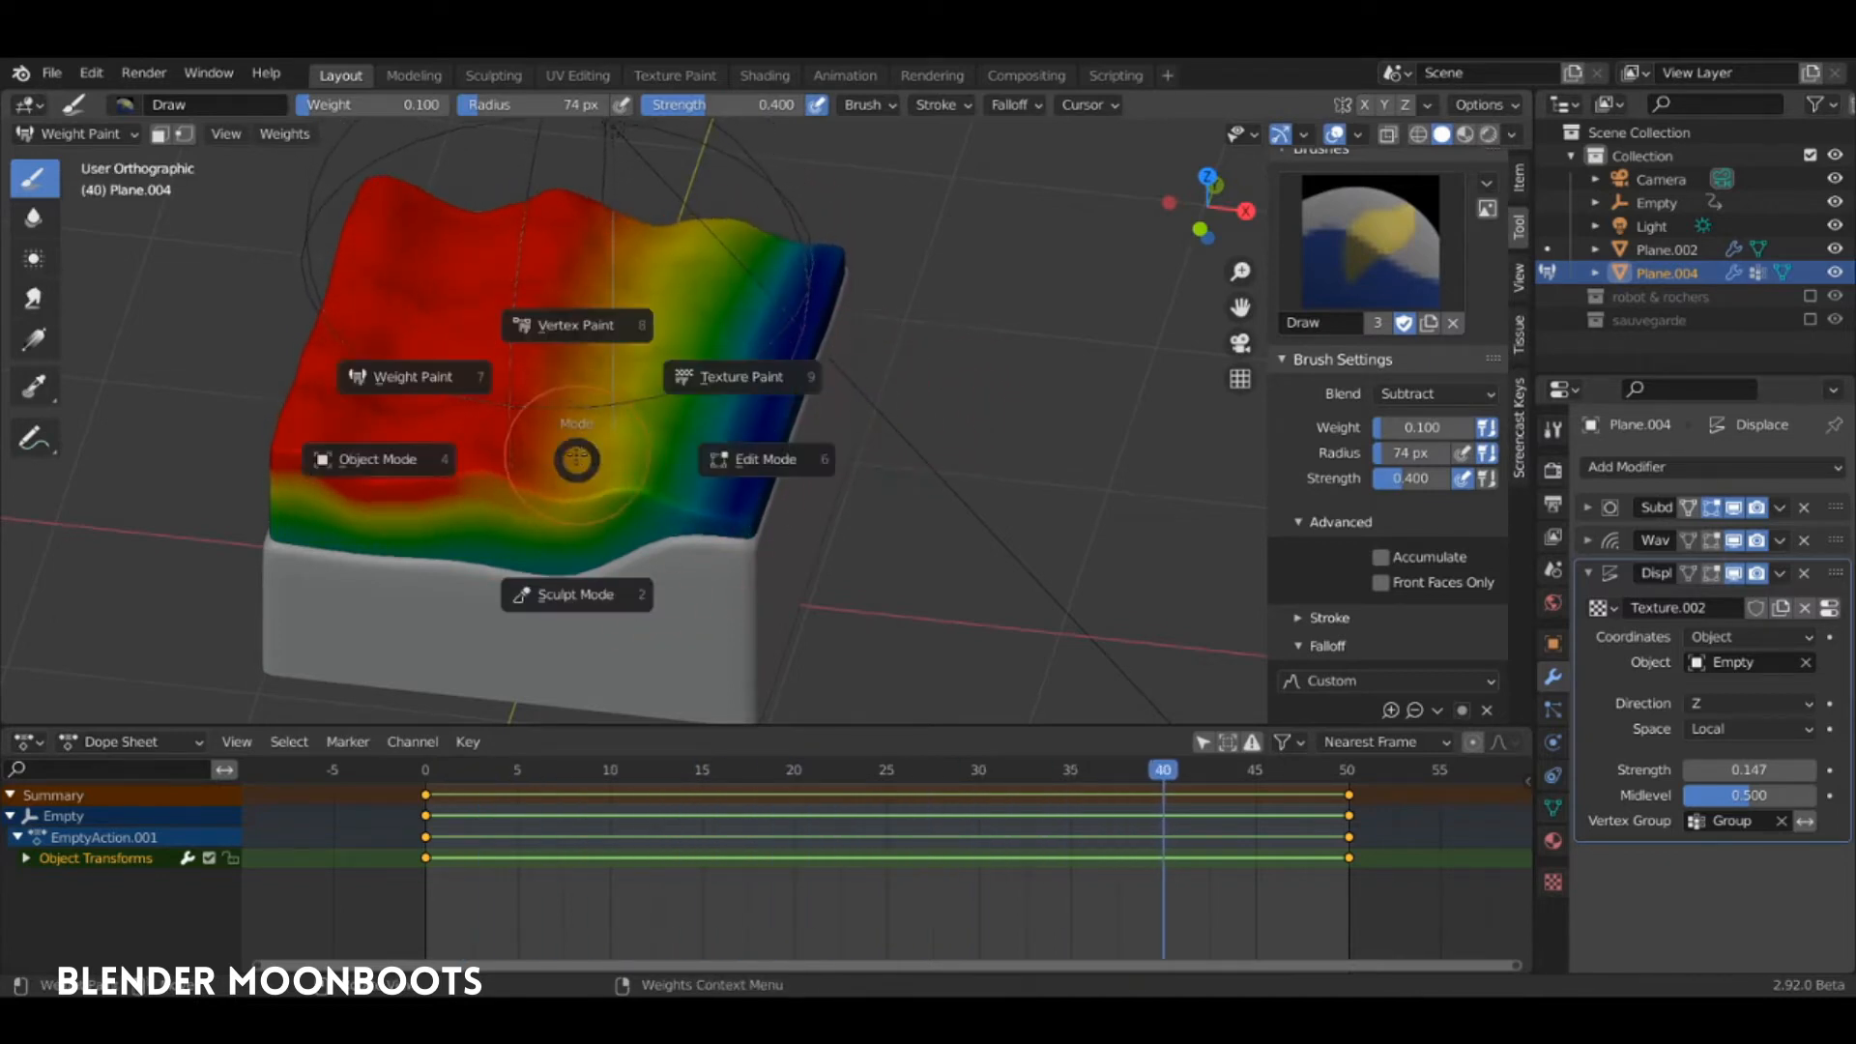
click(490, 473)
middle_drag(489, 473, 568, 444)
drag(557, 284, 556, 330)
key(space)
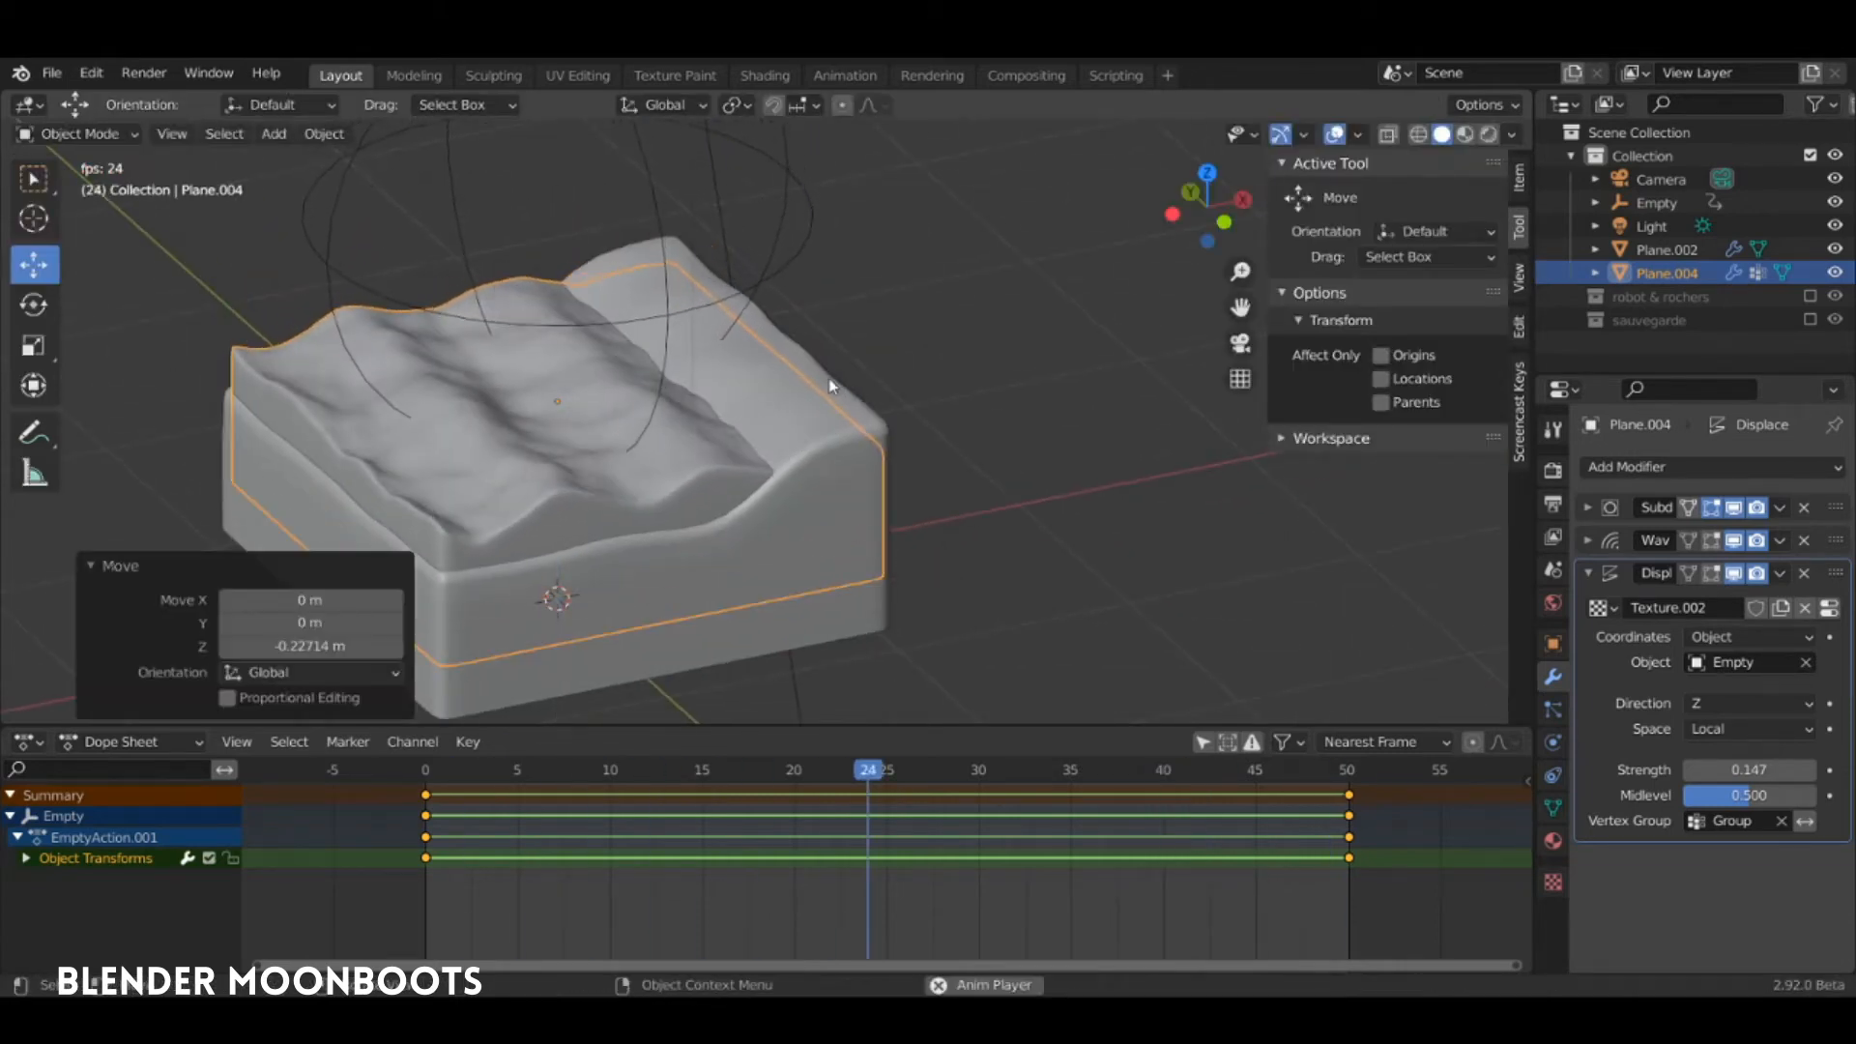
middle_drag(791, 426, 943, 431)
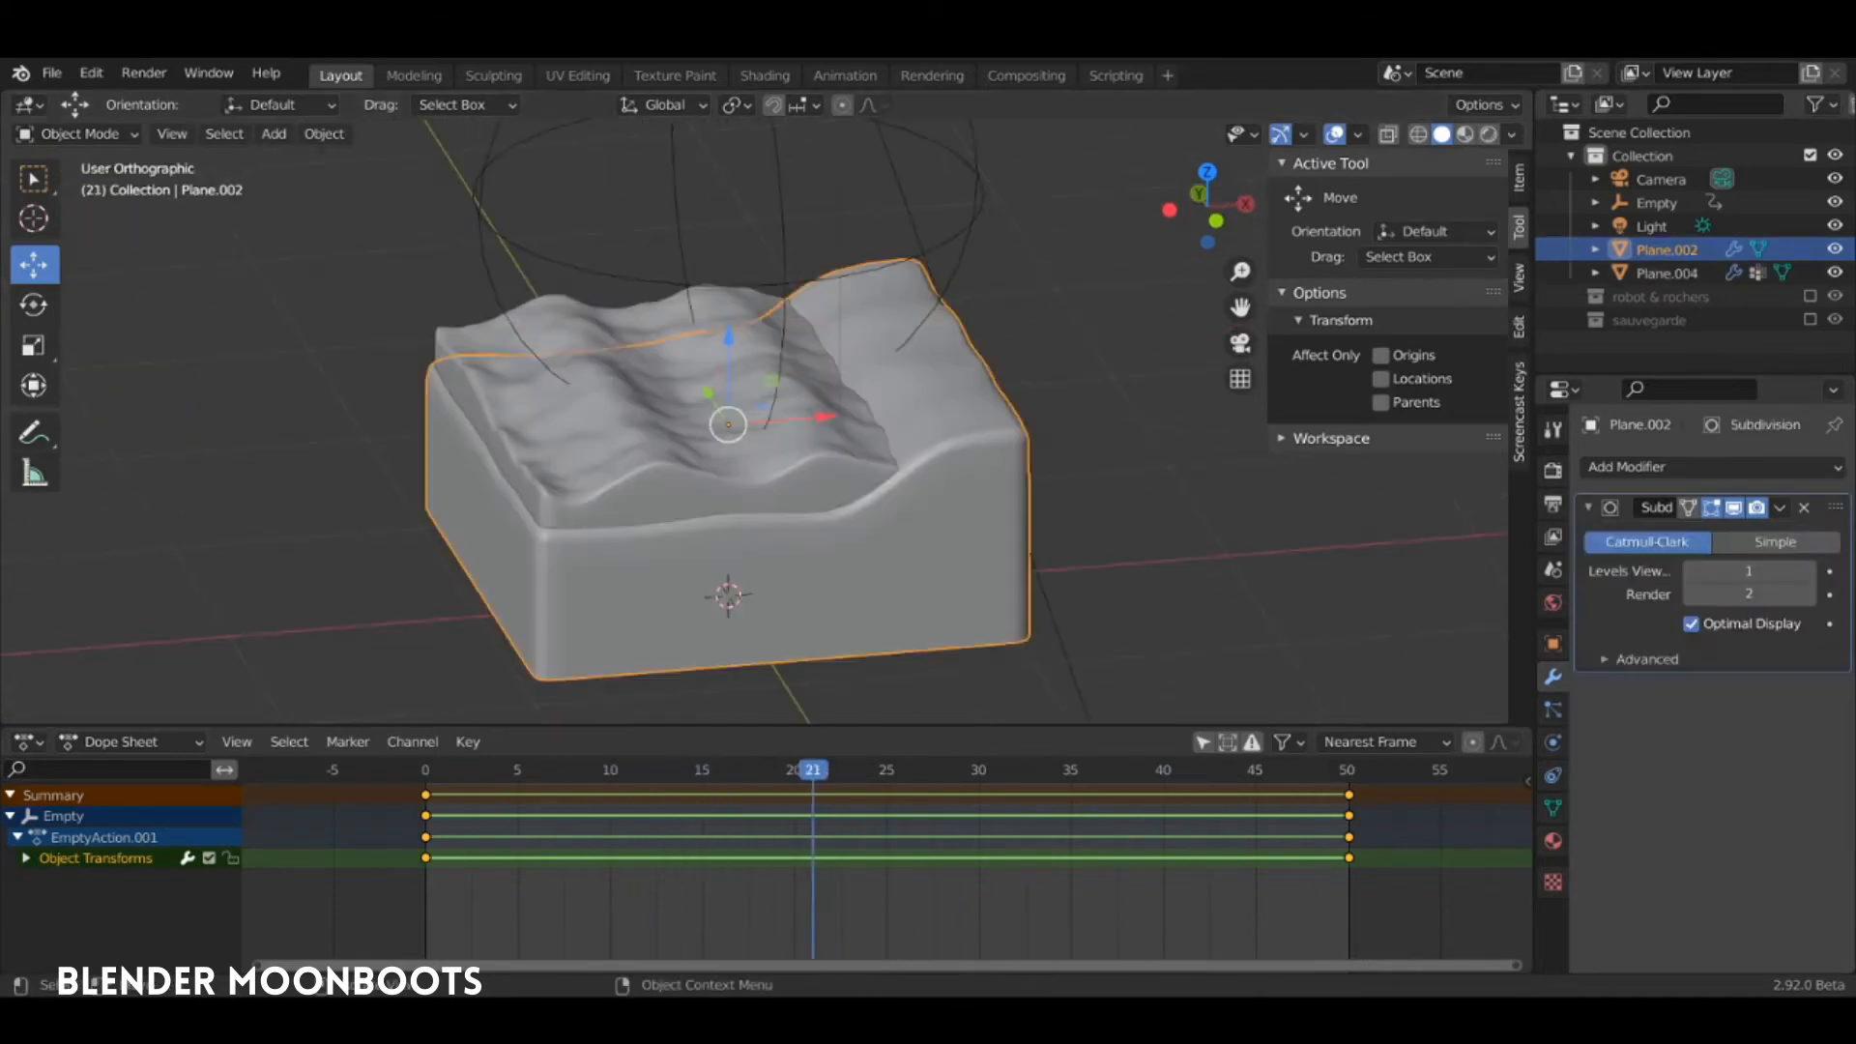
Edit the terrain block with X-ray on, lasso the upper vertices of its low area and slope, and move them down along Z
middle_drag(729, 528, 869, 453)
key(Tab)
key(alt+z)
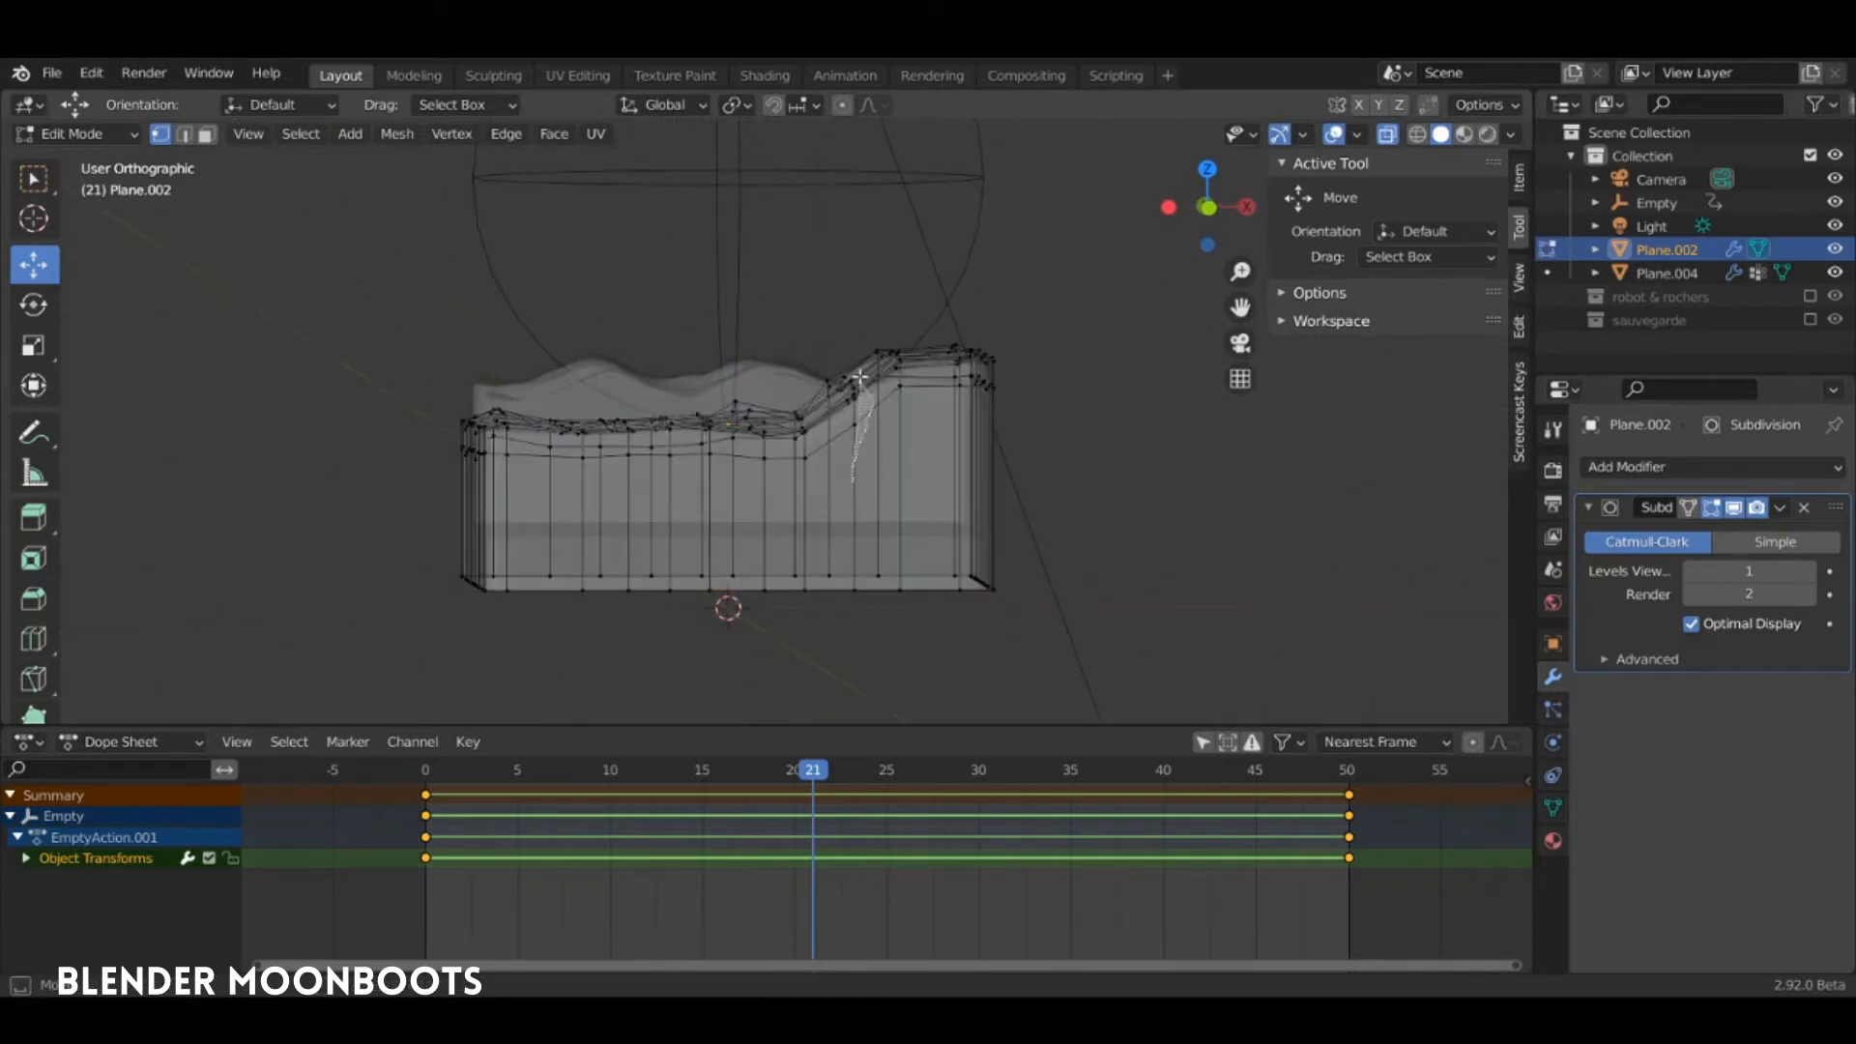
mouse_move(859, 377)
ctrl+right_down()
mouse_move(455, 348)
mouse_move(546, 498)
ctrl+right_up()
ctrl+right_drag(804, 486, 821, 480)
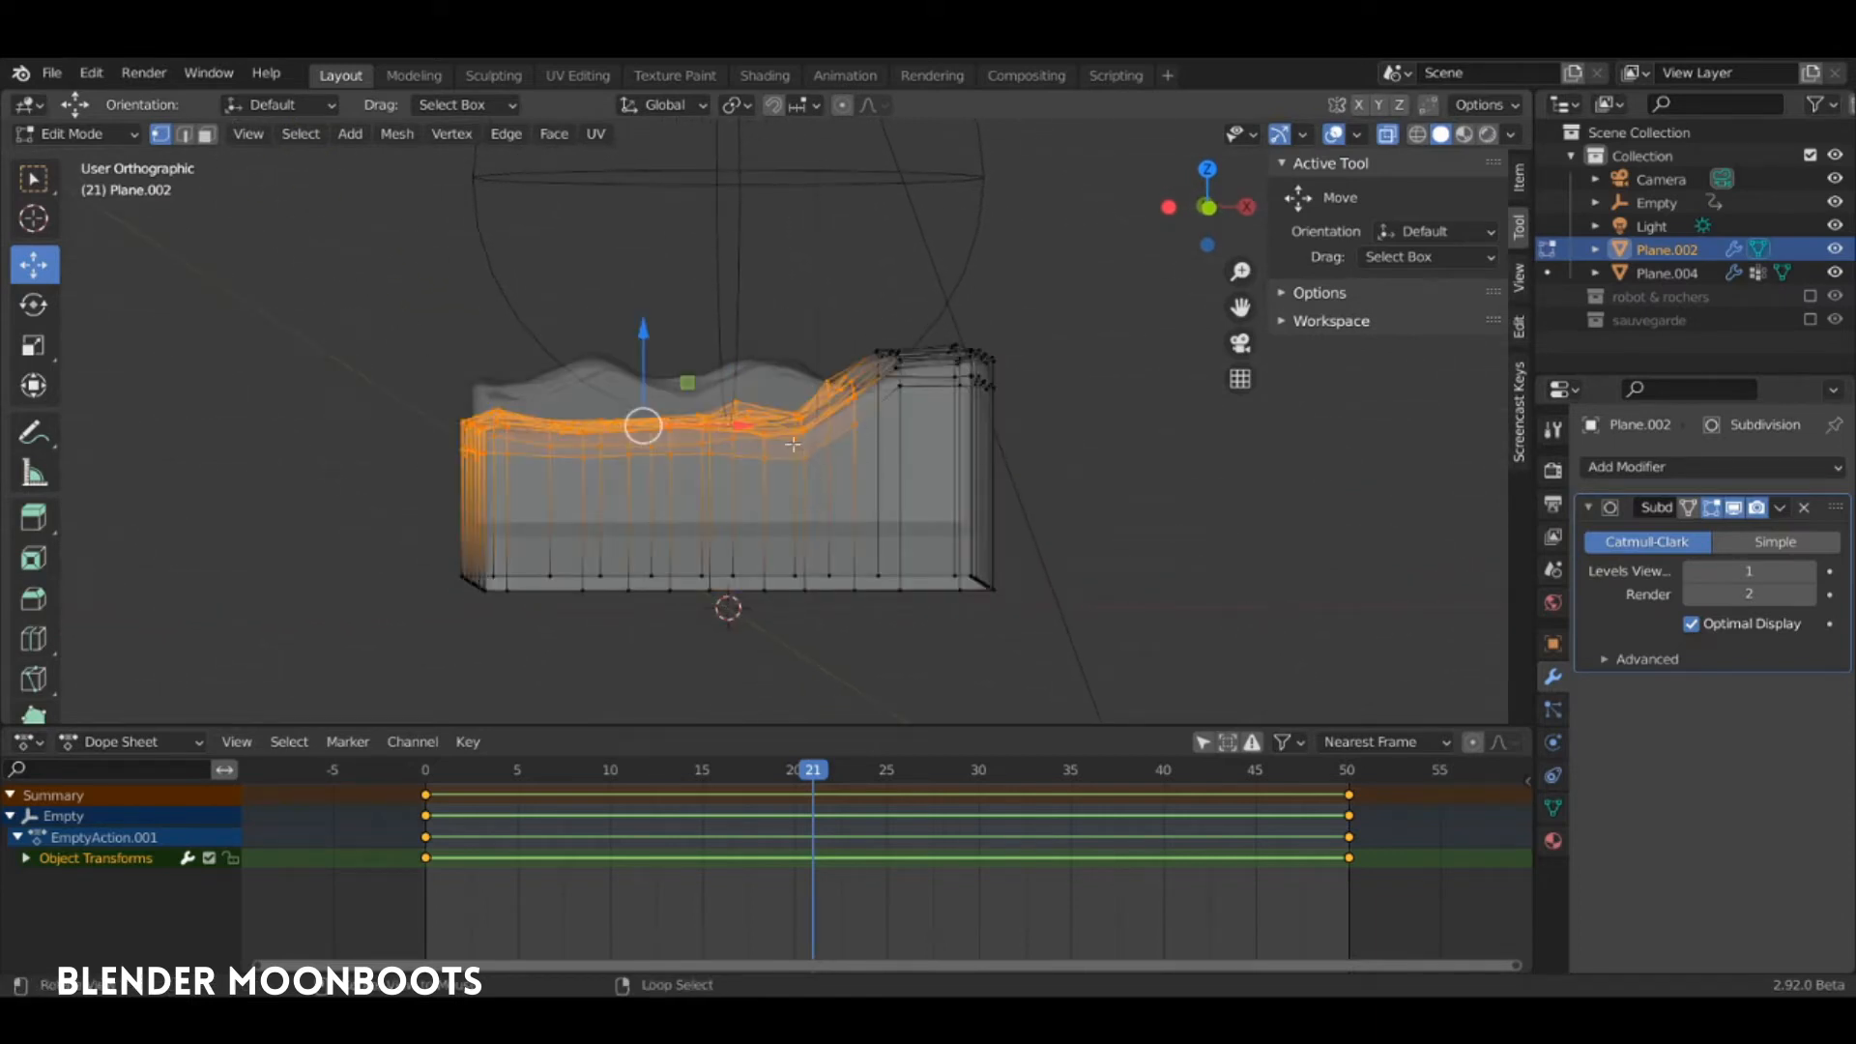
middle_drag(795, 444, 870, 494)
drag(640, 340, 640, 415)
key(alt+z)
key(Tab)
middle_drag(963, 471, 960, 329)
Lasso the outer-end vertices of the terrain's high plateau and move them outward along X to widen it
key(alt+z)
key(Tab)
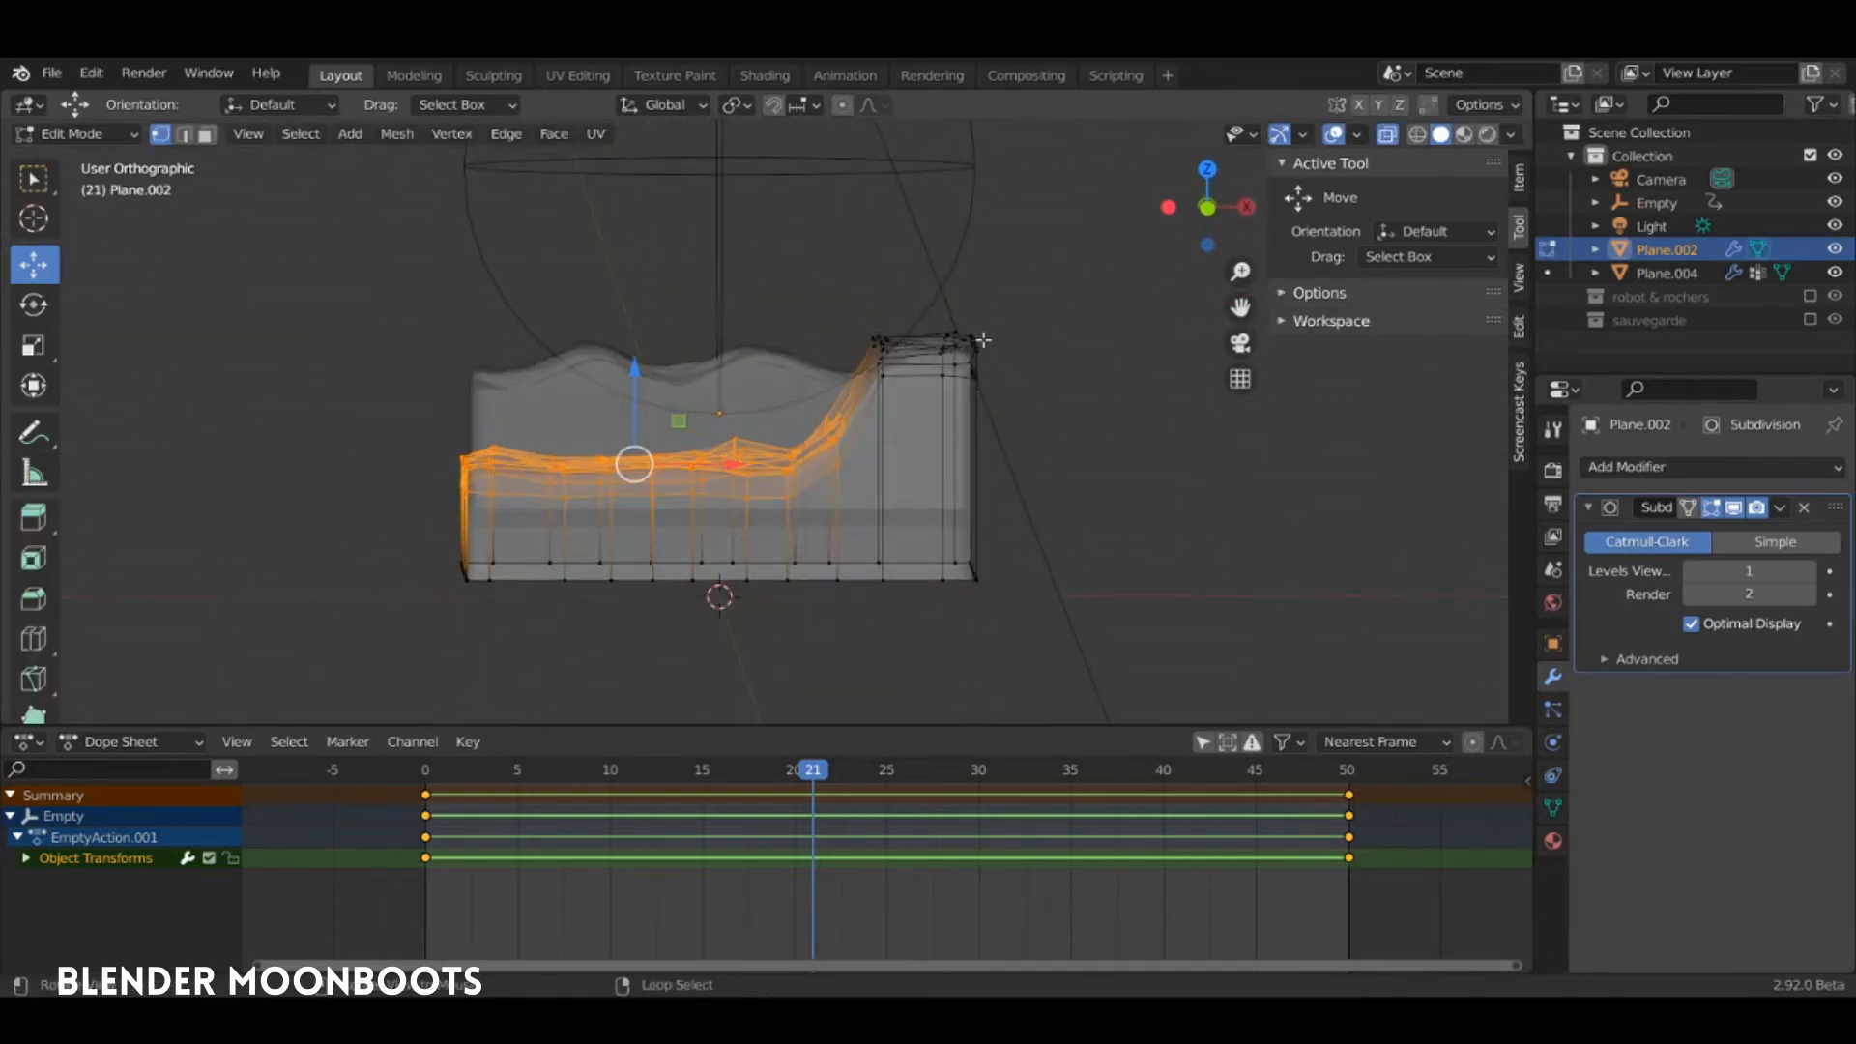
key(alt+z)
key(alt+z)
key(a)
key(a)
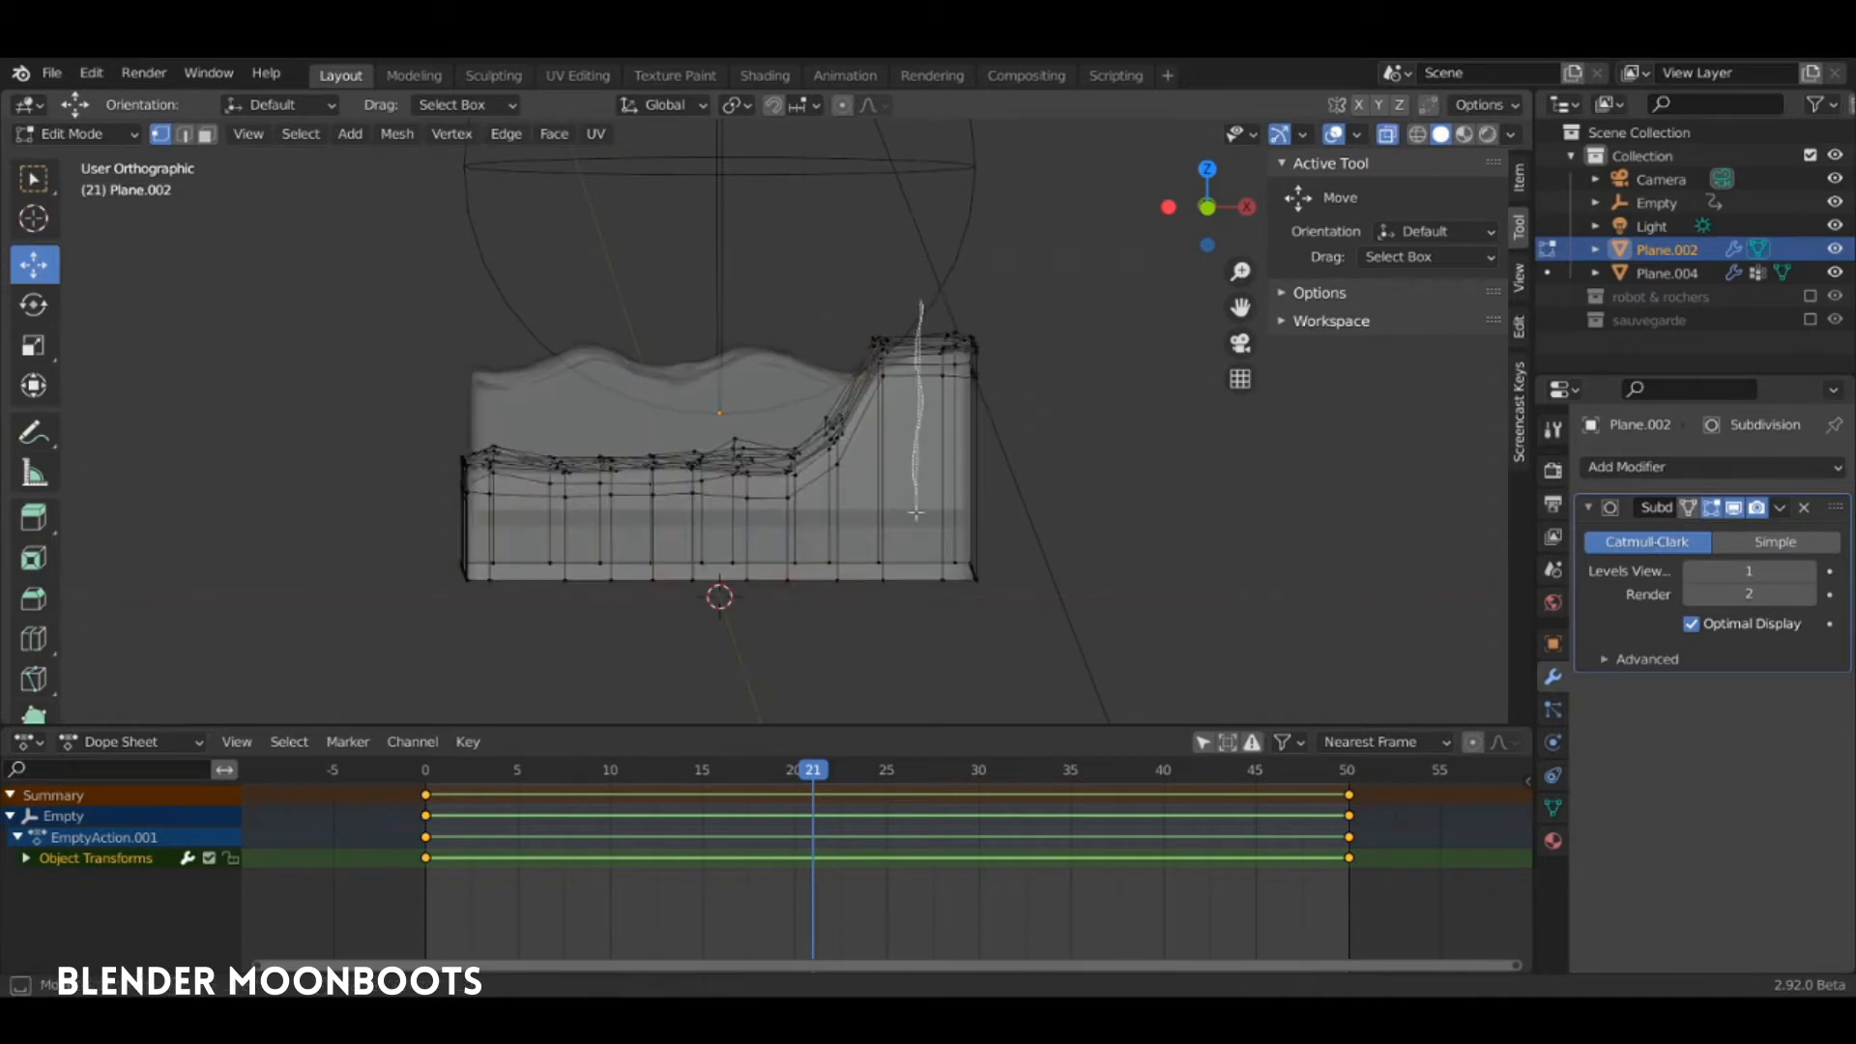
mouse_move(916, 512)
ctrl+right_down()
mouse_move(1044, 329)
mouse_move(1021, 317)
ctrl+right_up()
middle_drag(1021, 317, 1080, 368)
drag(1074, 406, 1139, 402)
middle_drag(1048, 404, 1024, 356)
Add one loop cut across the widened high plateau, bevel it into two edge loops, and play the animation in Object Mode
key(ctrl+r)
click(967, 377)
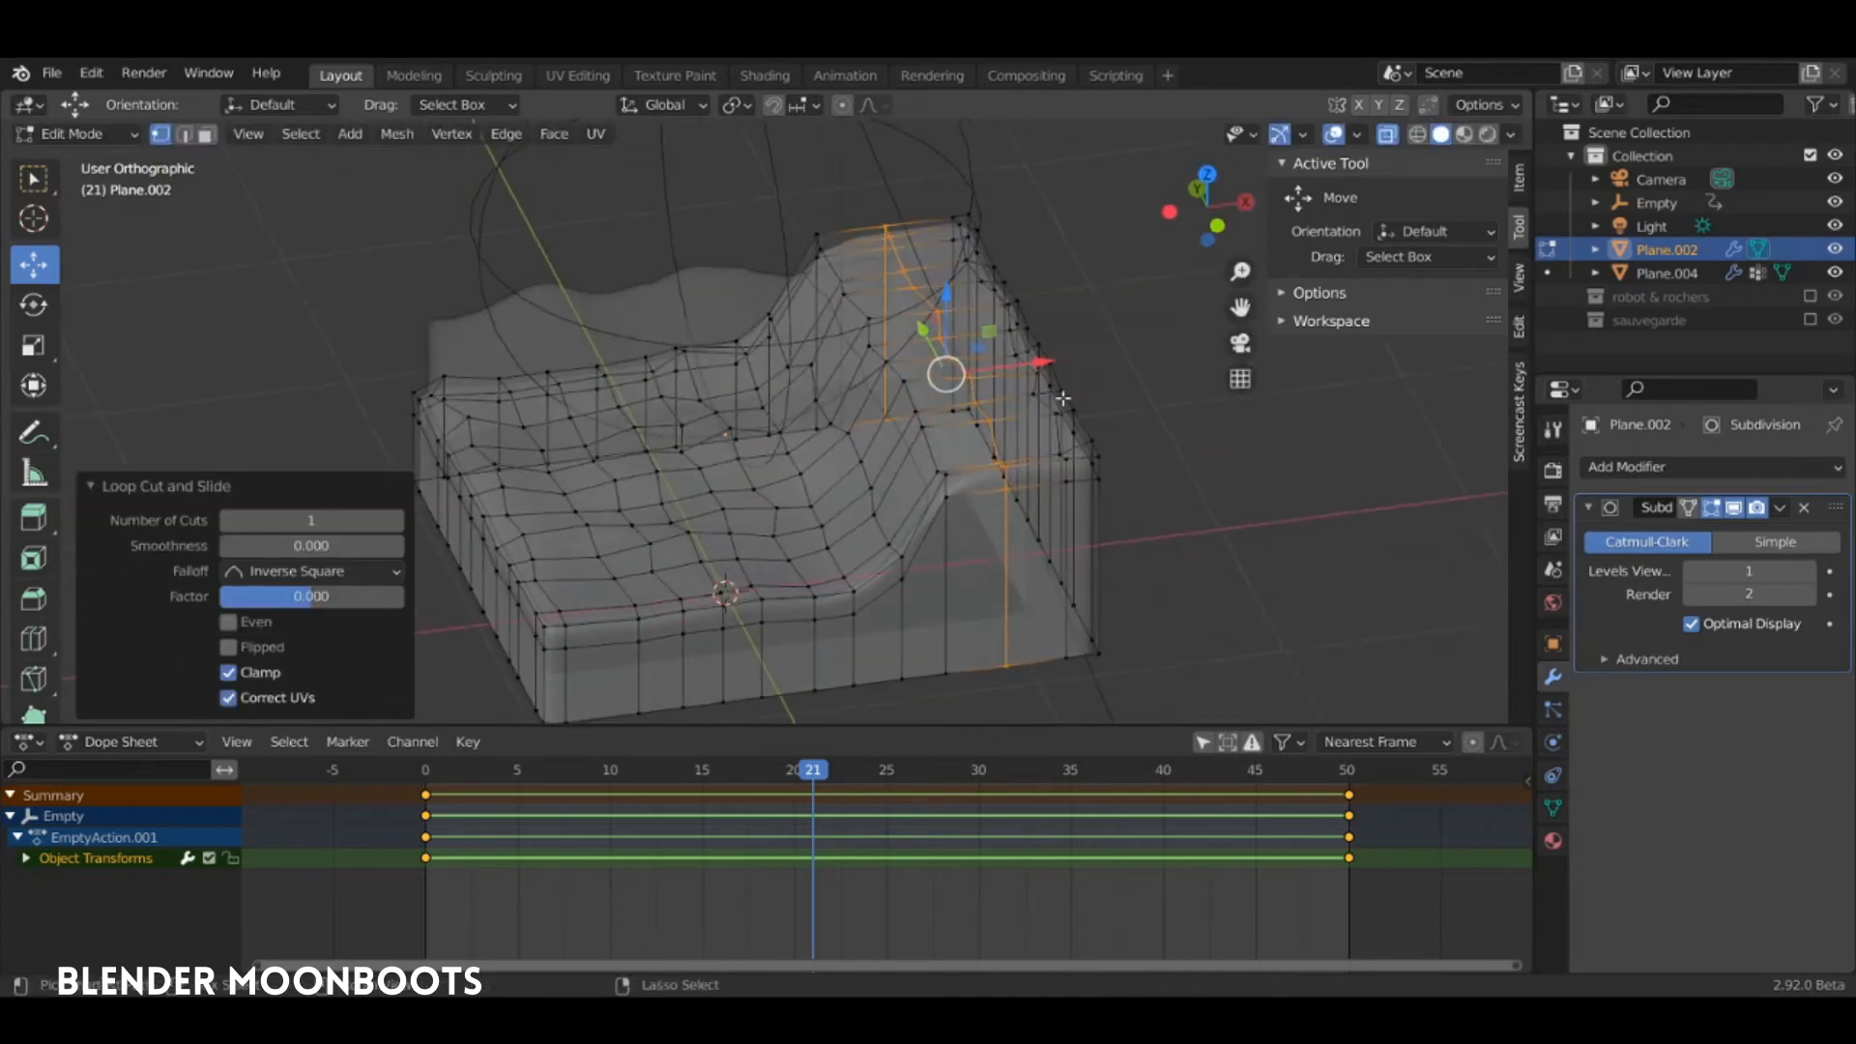
key(ctrl+b)
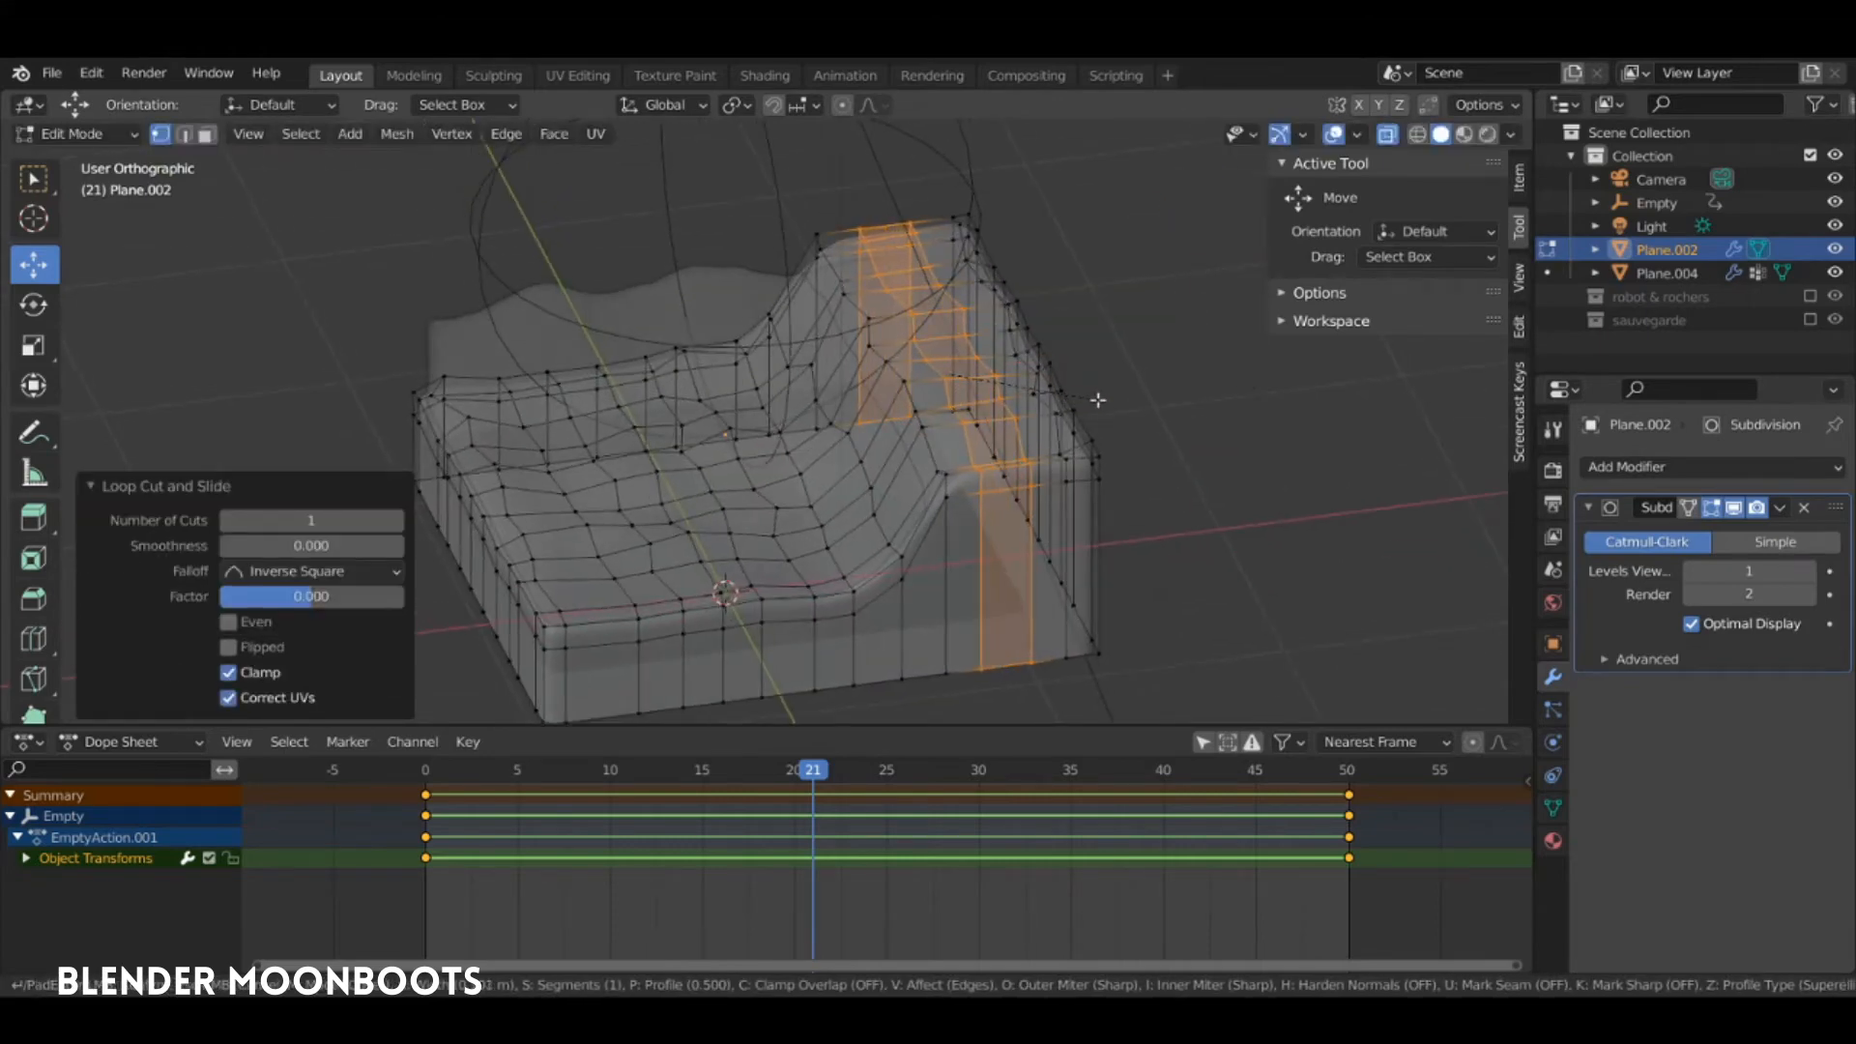
click(1098, 399)
mouse_move(1098, 399)
middle_down()
mouse_move(1038, 368)
mouse_move(1077, 398)
middle_up()
key(Tab)
key(space)
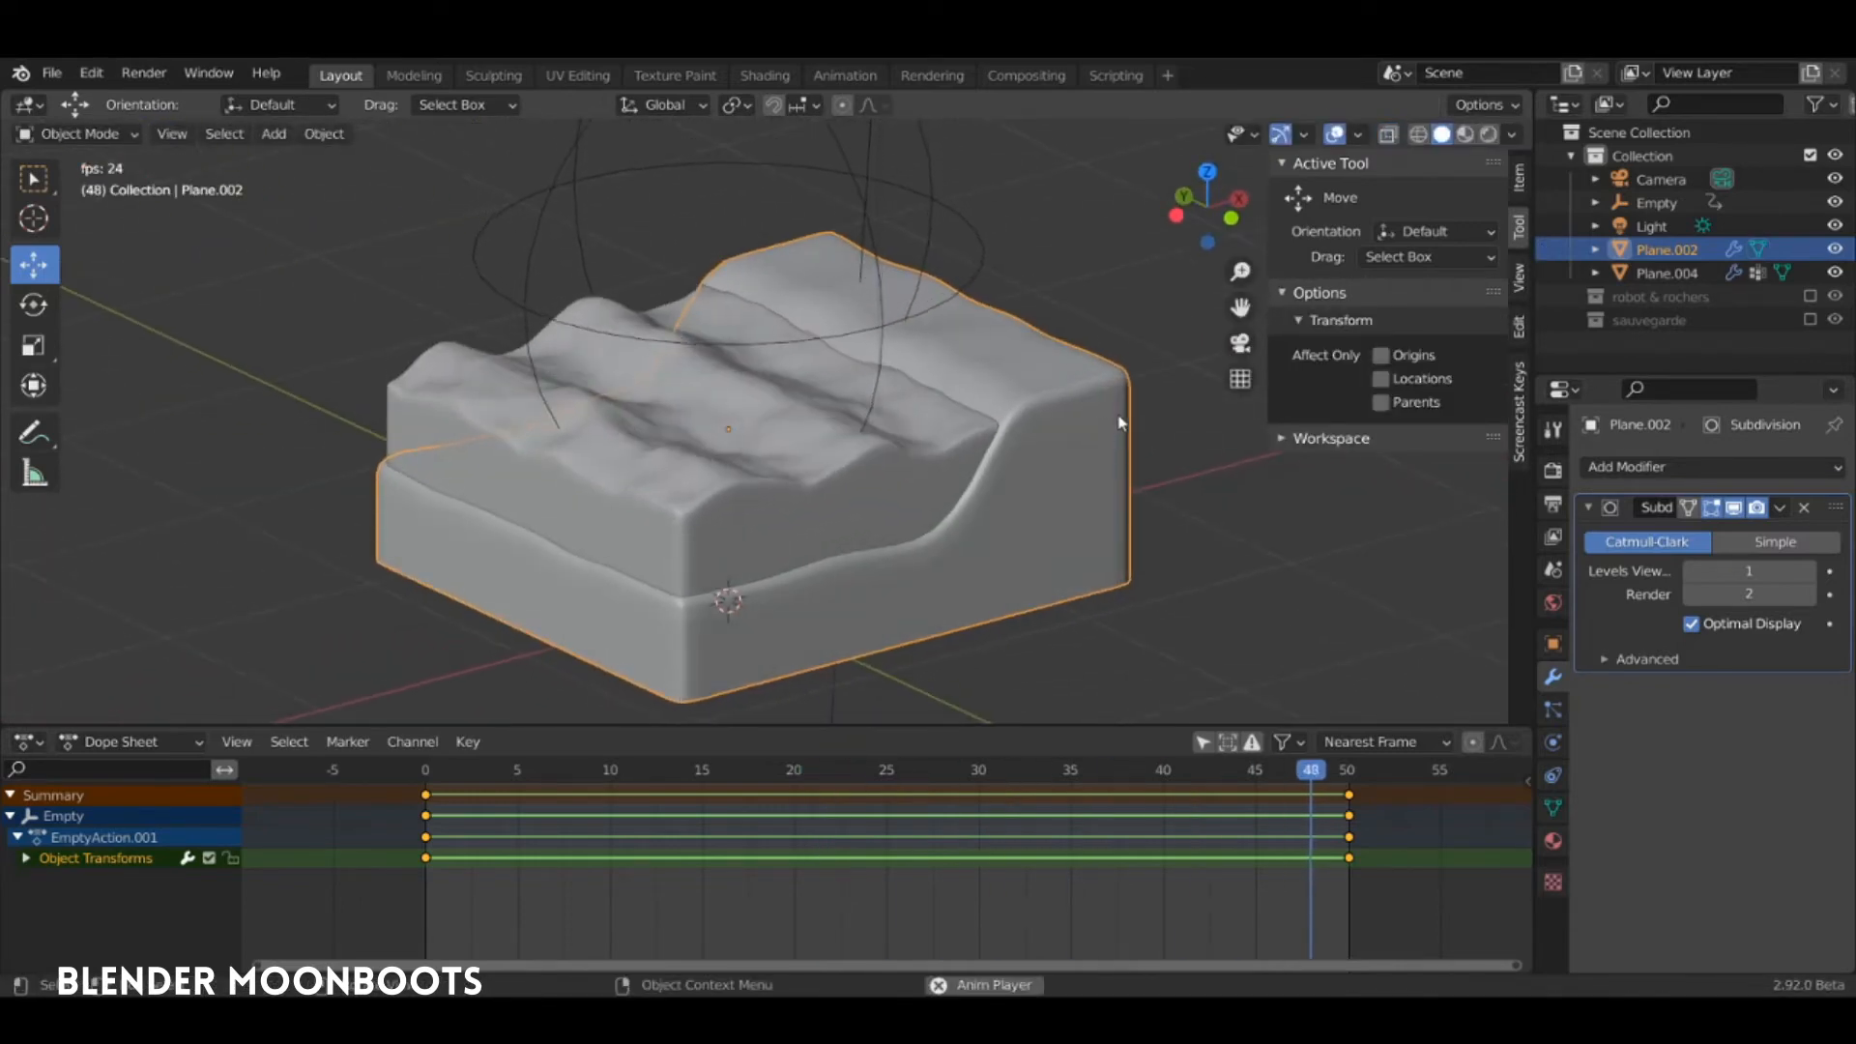
key(space)
middle_drag(1115, 416, 1005, 357)
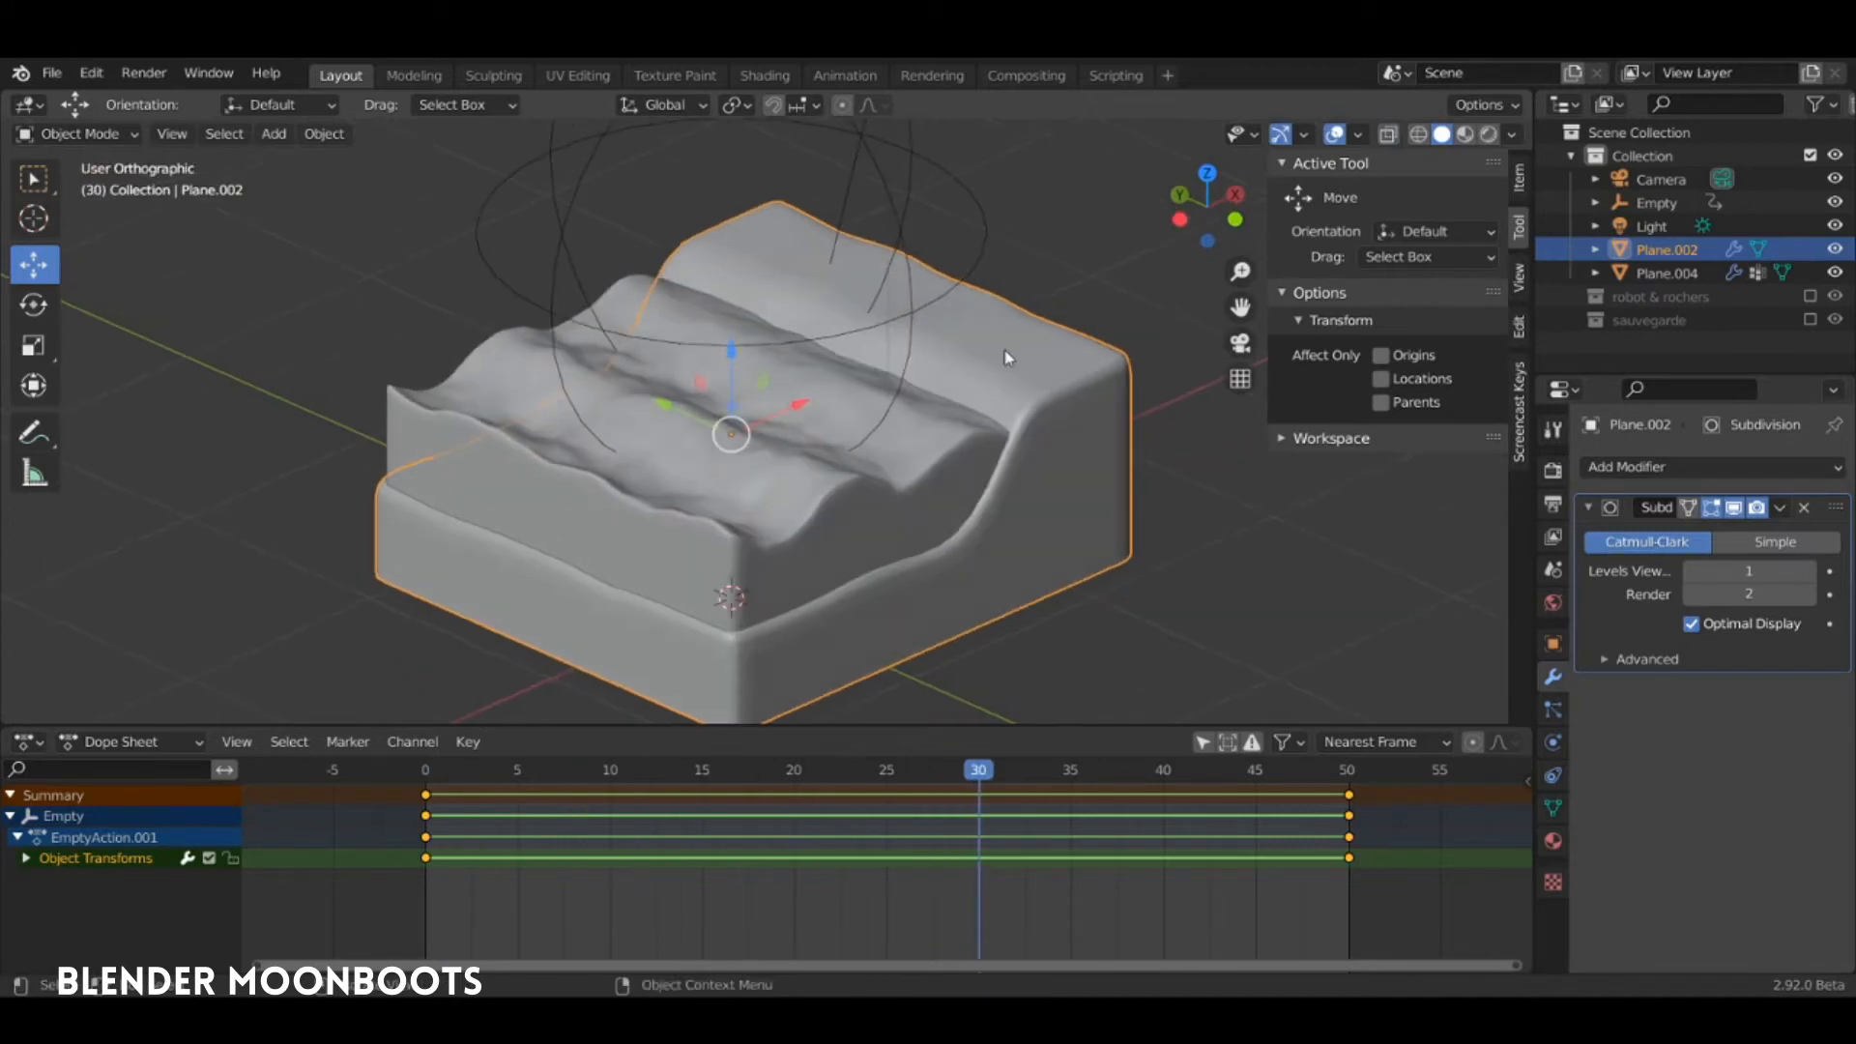
Raise the selected vertices of the terrain's high plateau slightly along Z with proportional editing, and play the animation in Object Mode
key(Tab)
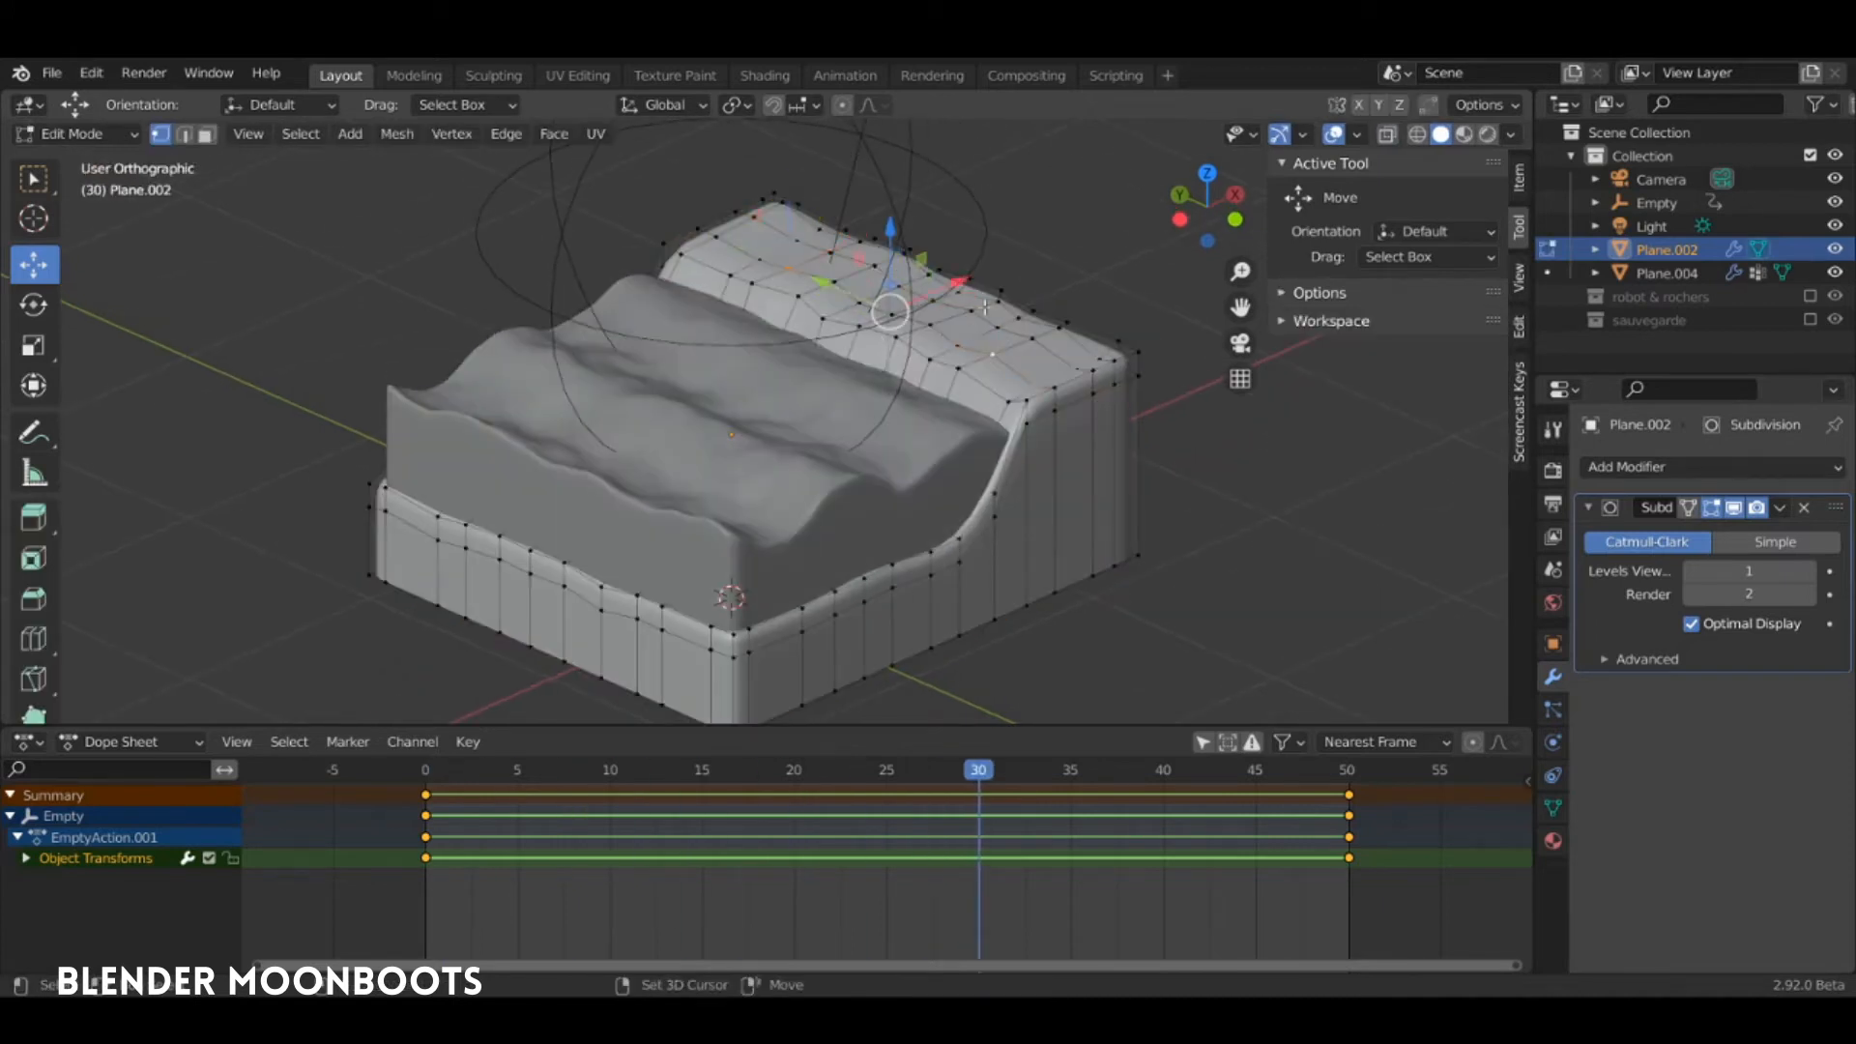
key(o)
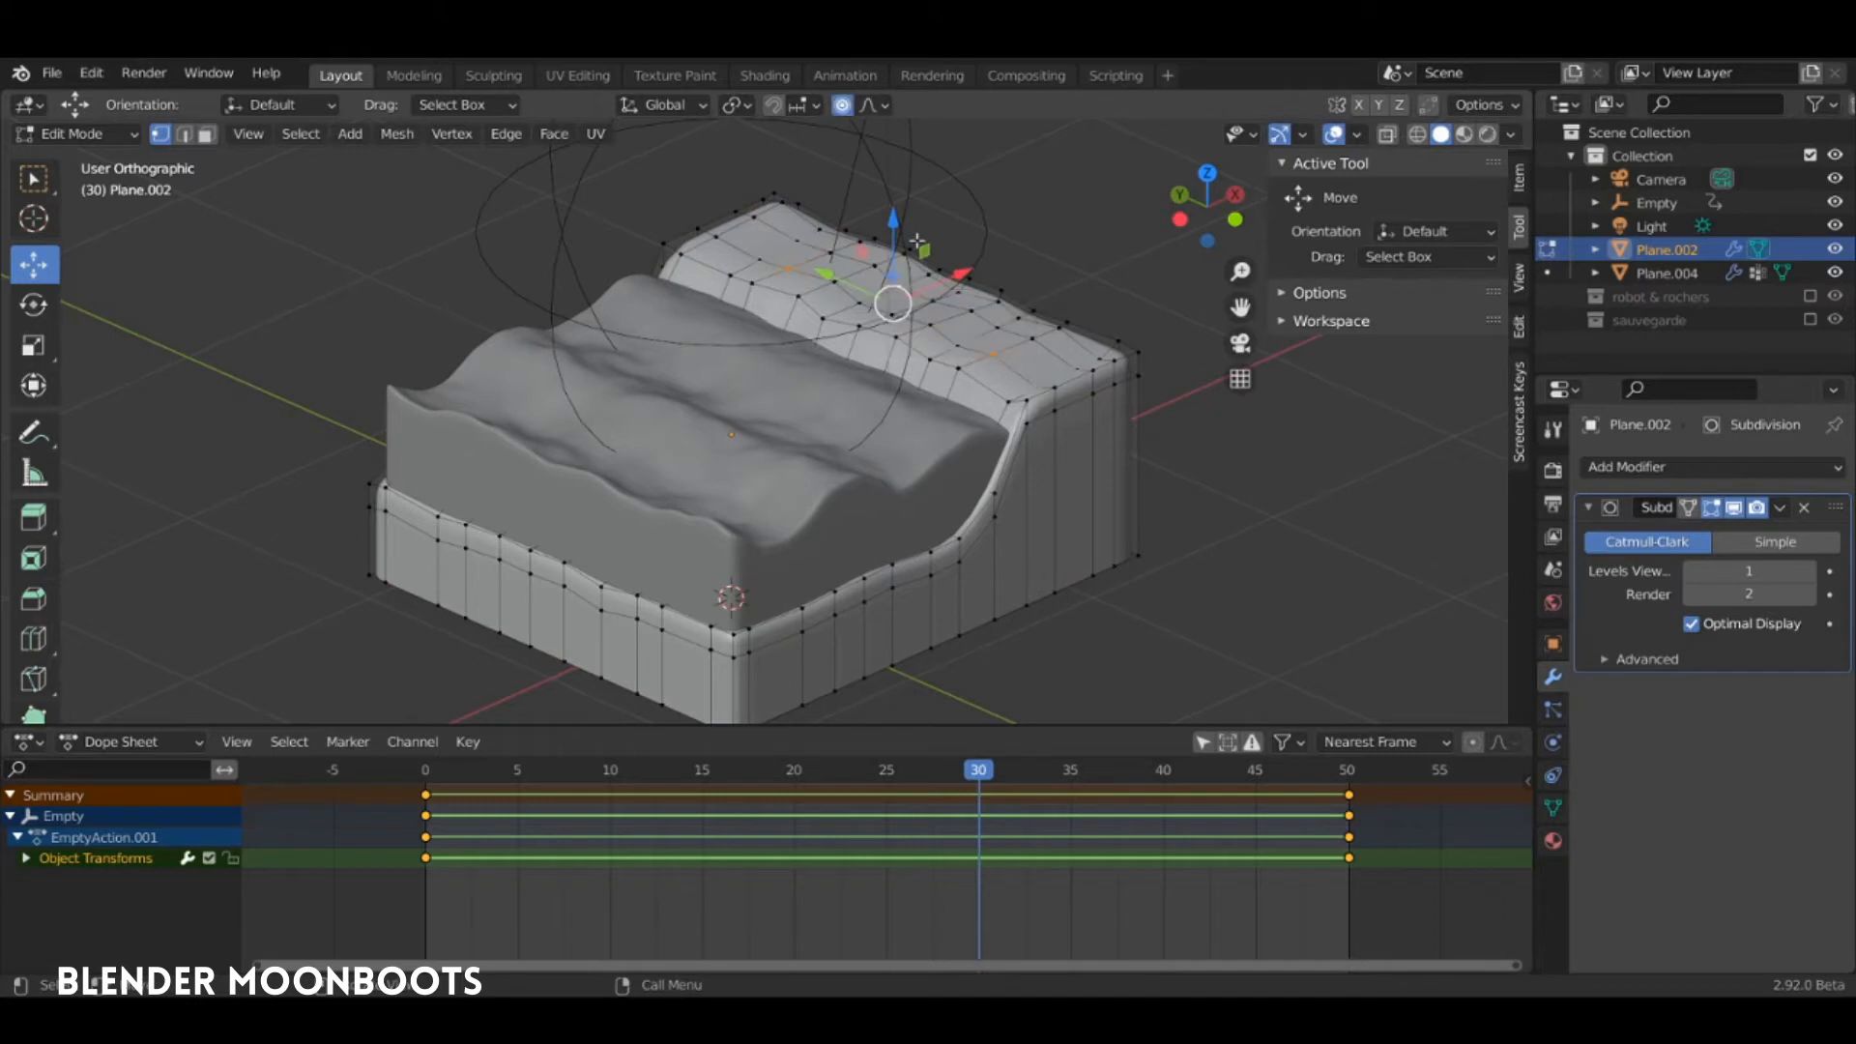
drag(891, 215, 893, 186)
key(Tab)
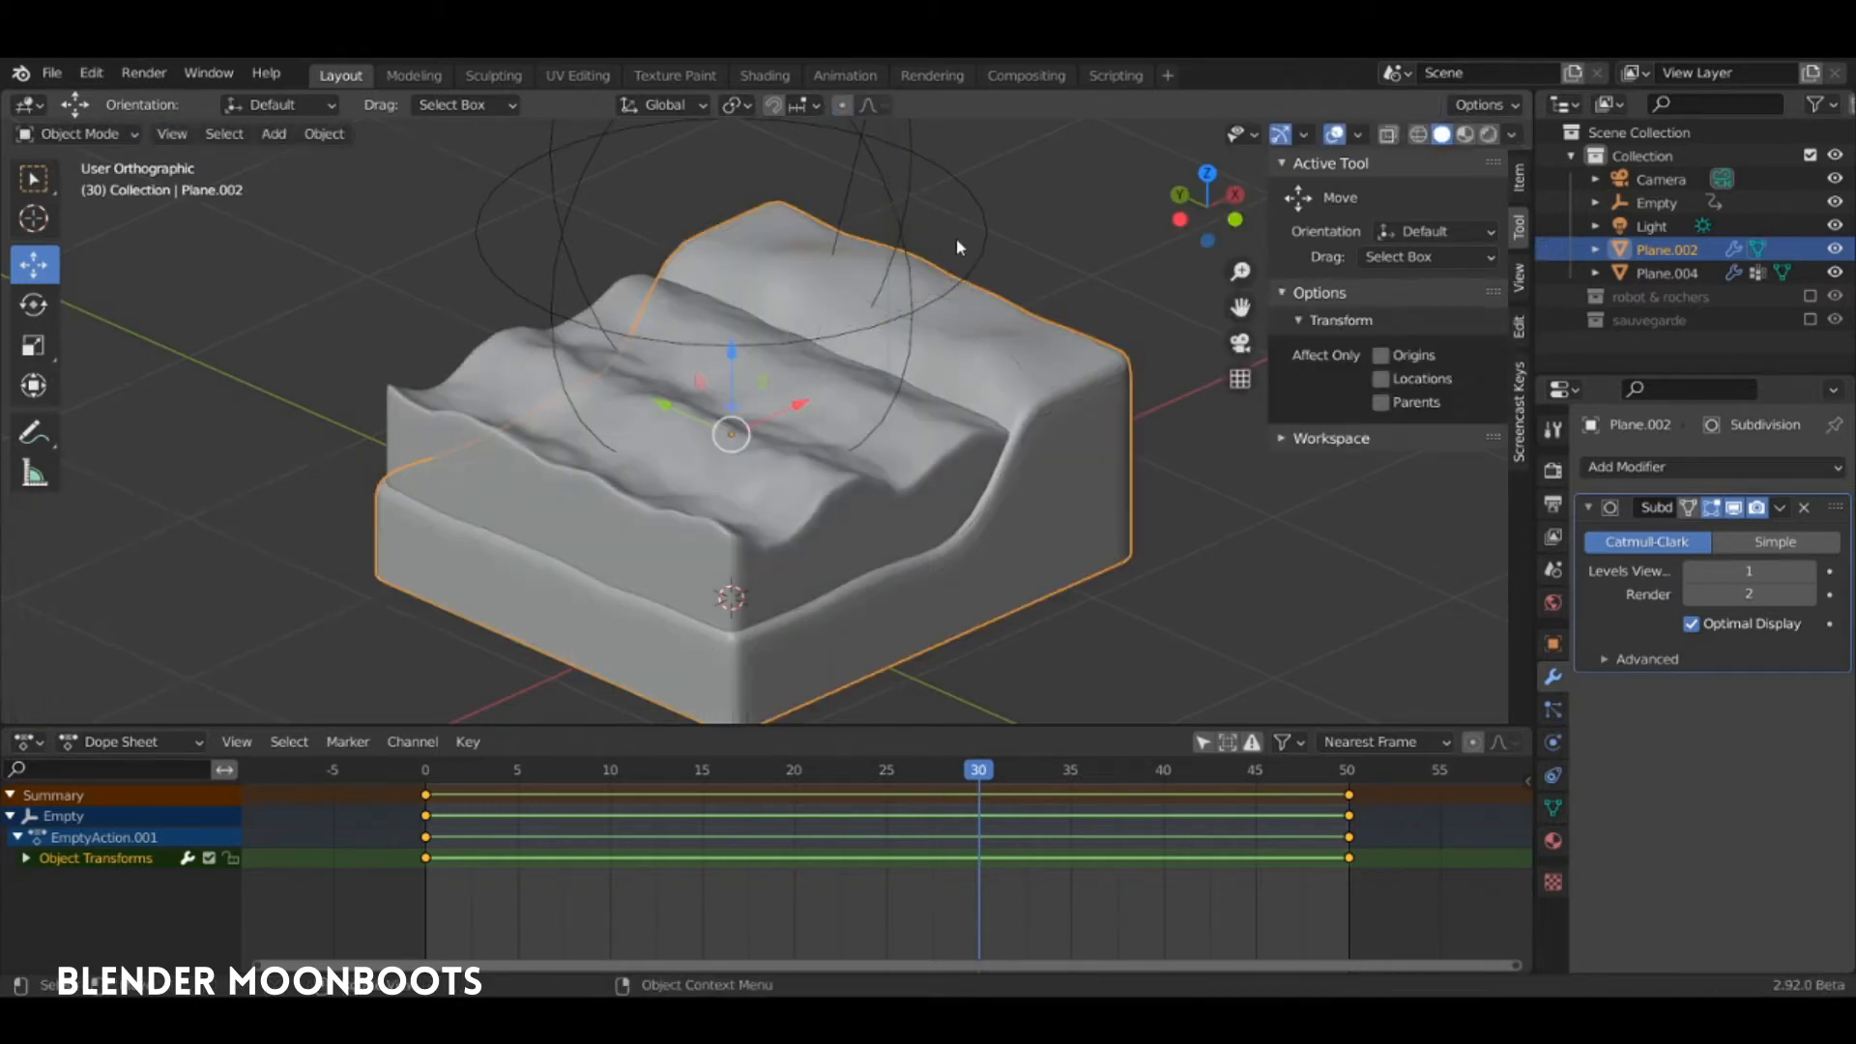
key(space)
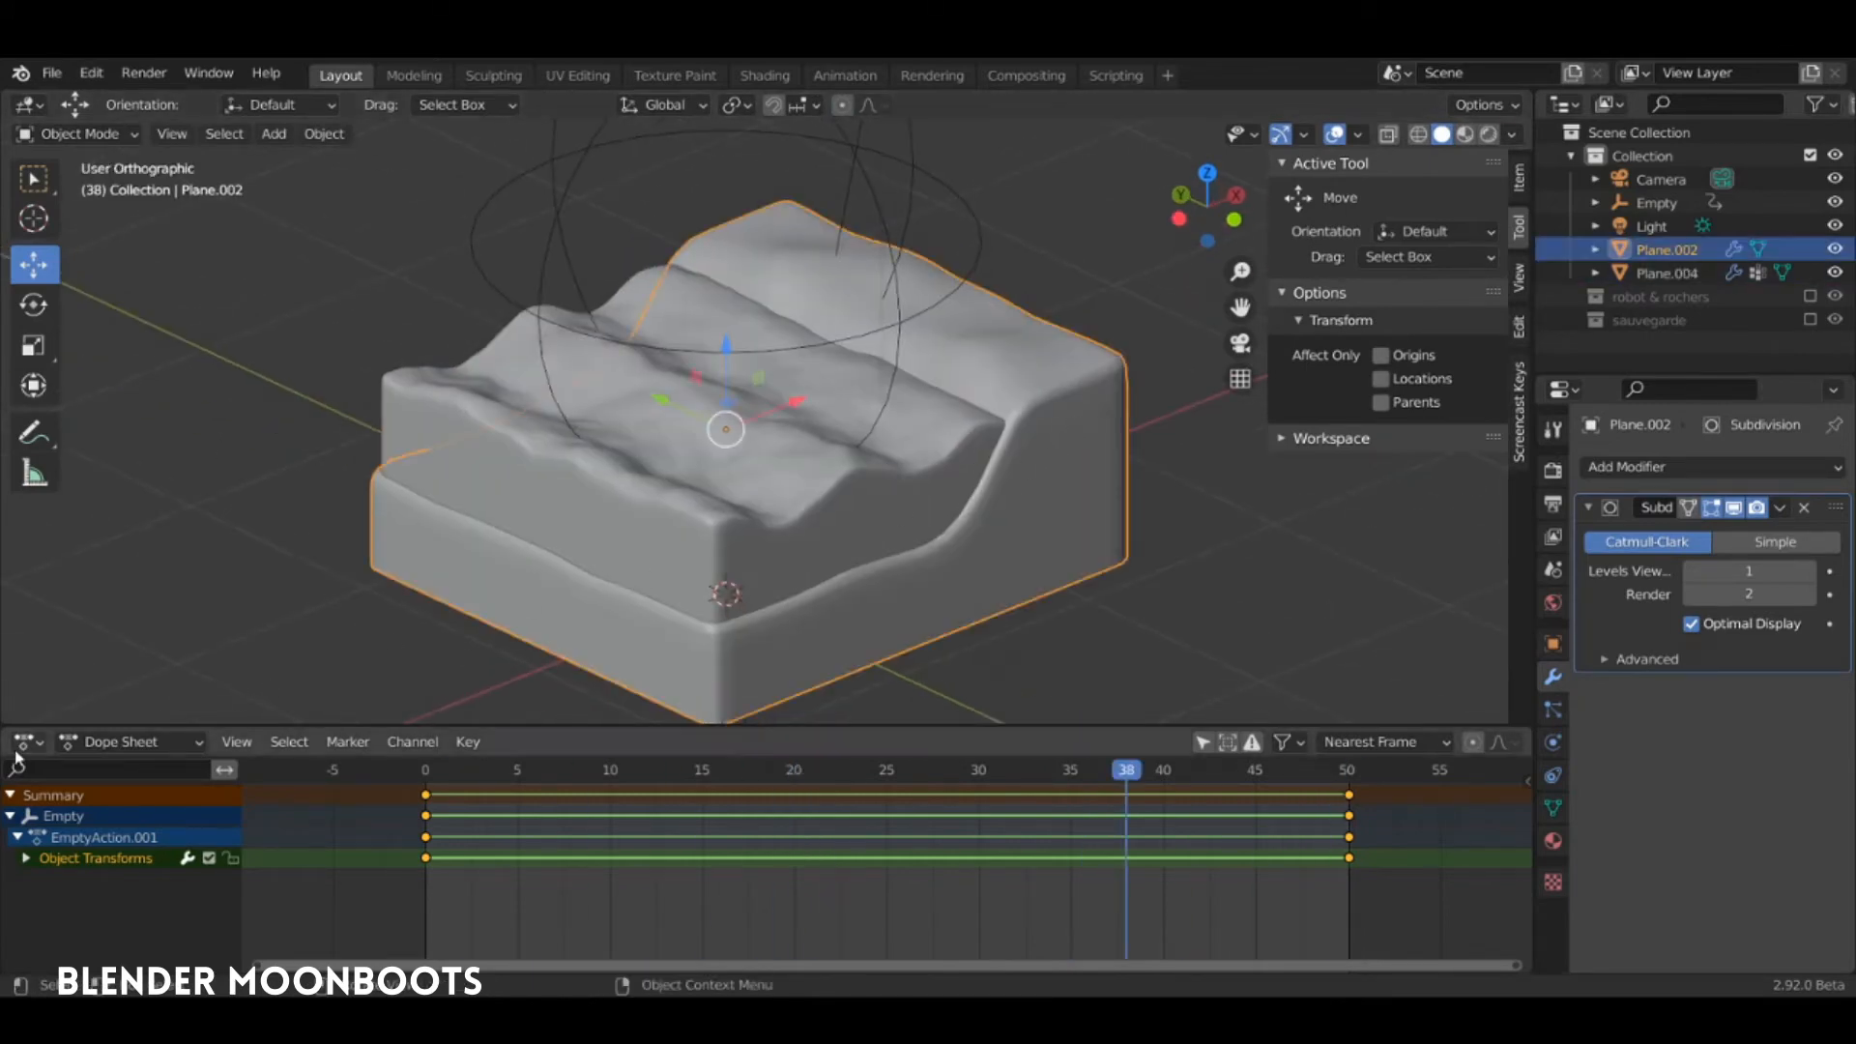
Switch the Dope Sheet area to the Shader Editor, create a new material for the terrain block, enlarge the editor and hide its sidebar
middle_drag(959, 416, 804, 465)
click(23, 741)
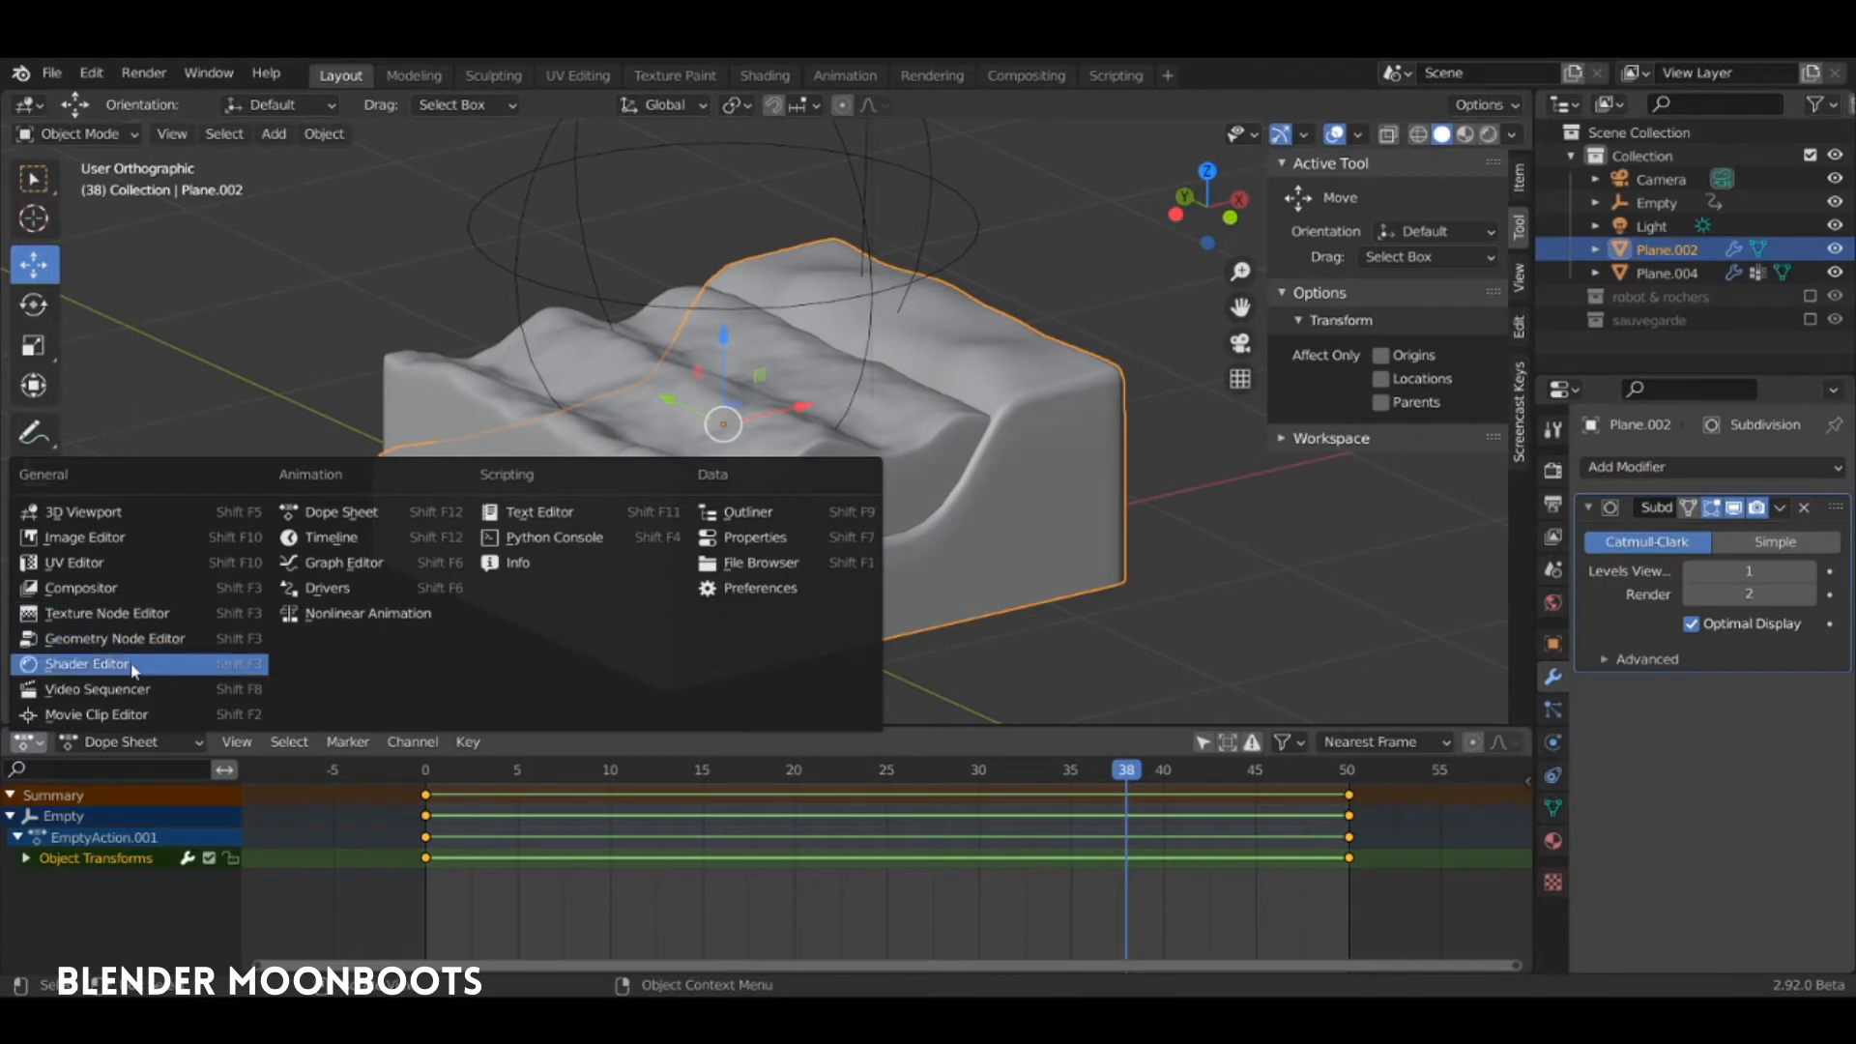
click(87, 664)
click(818, 741)
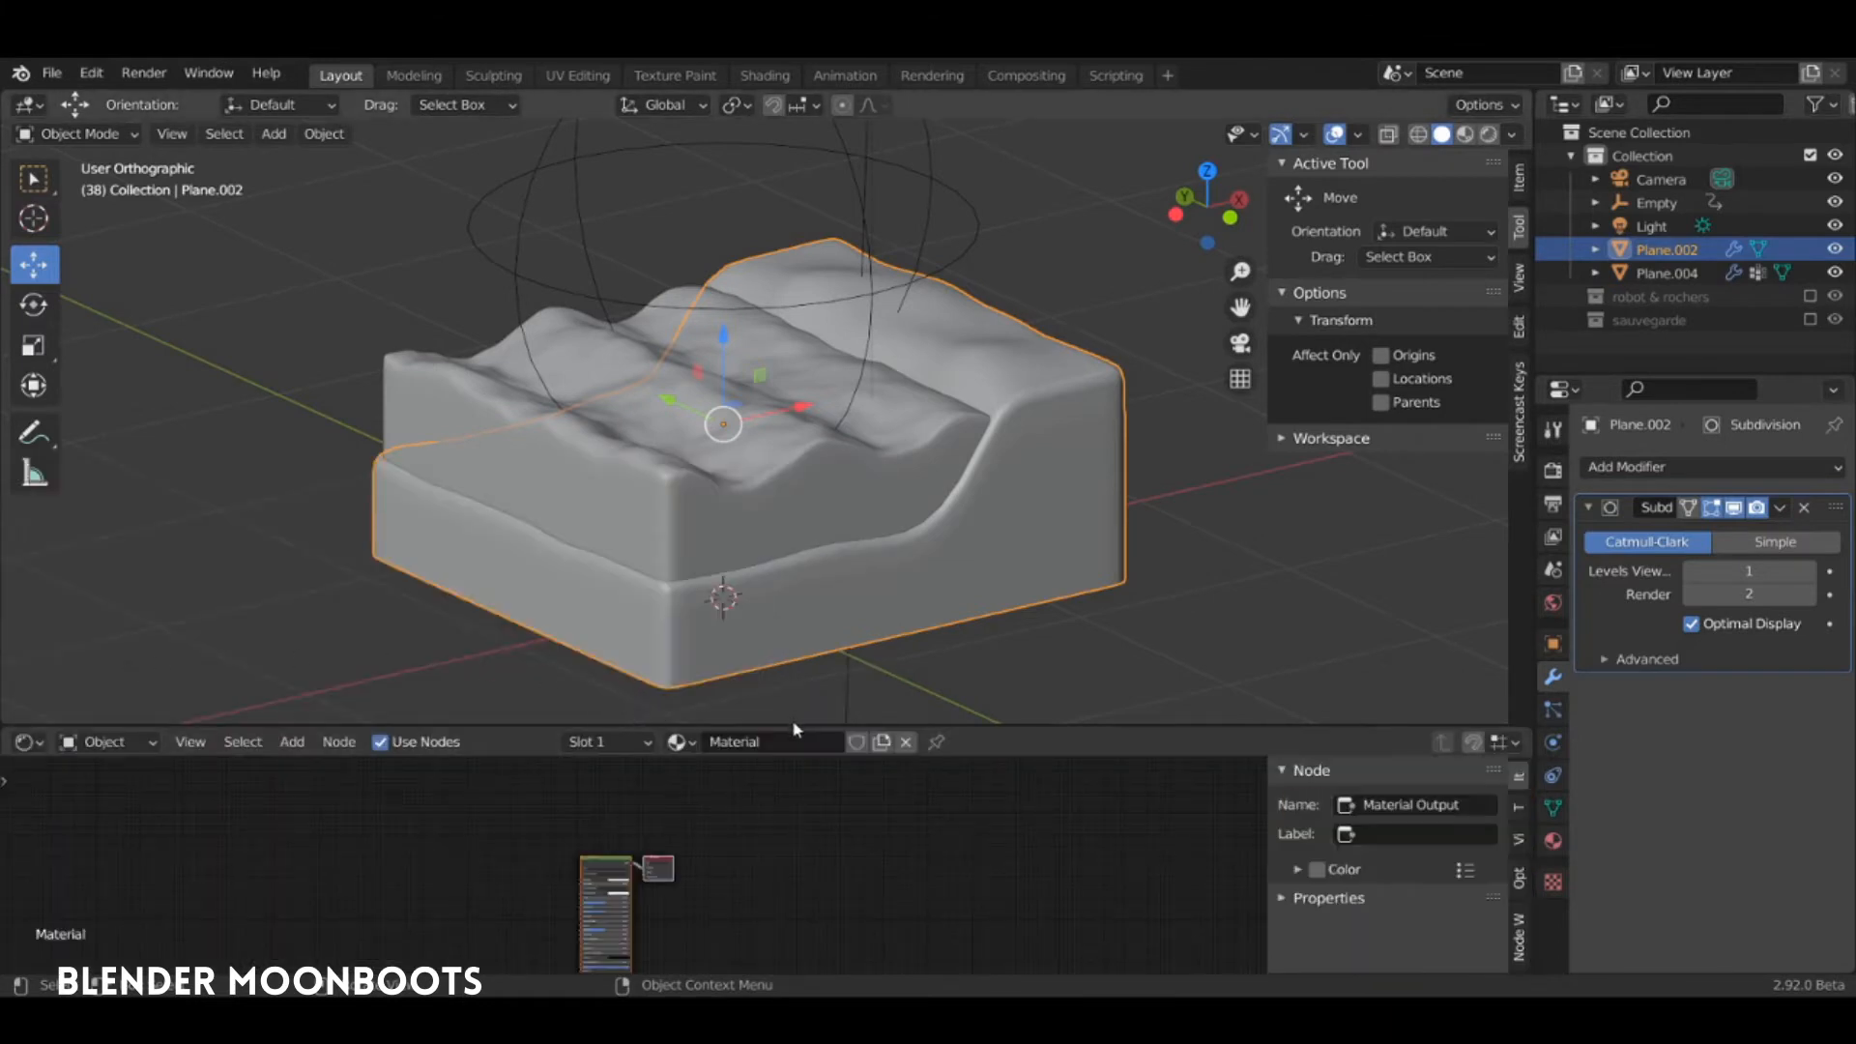
drag(796, 725, 814, 595)
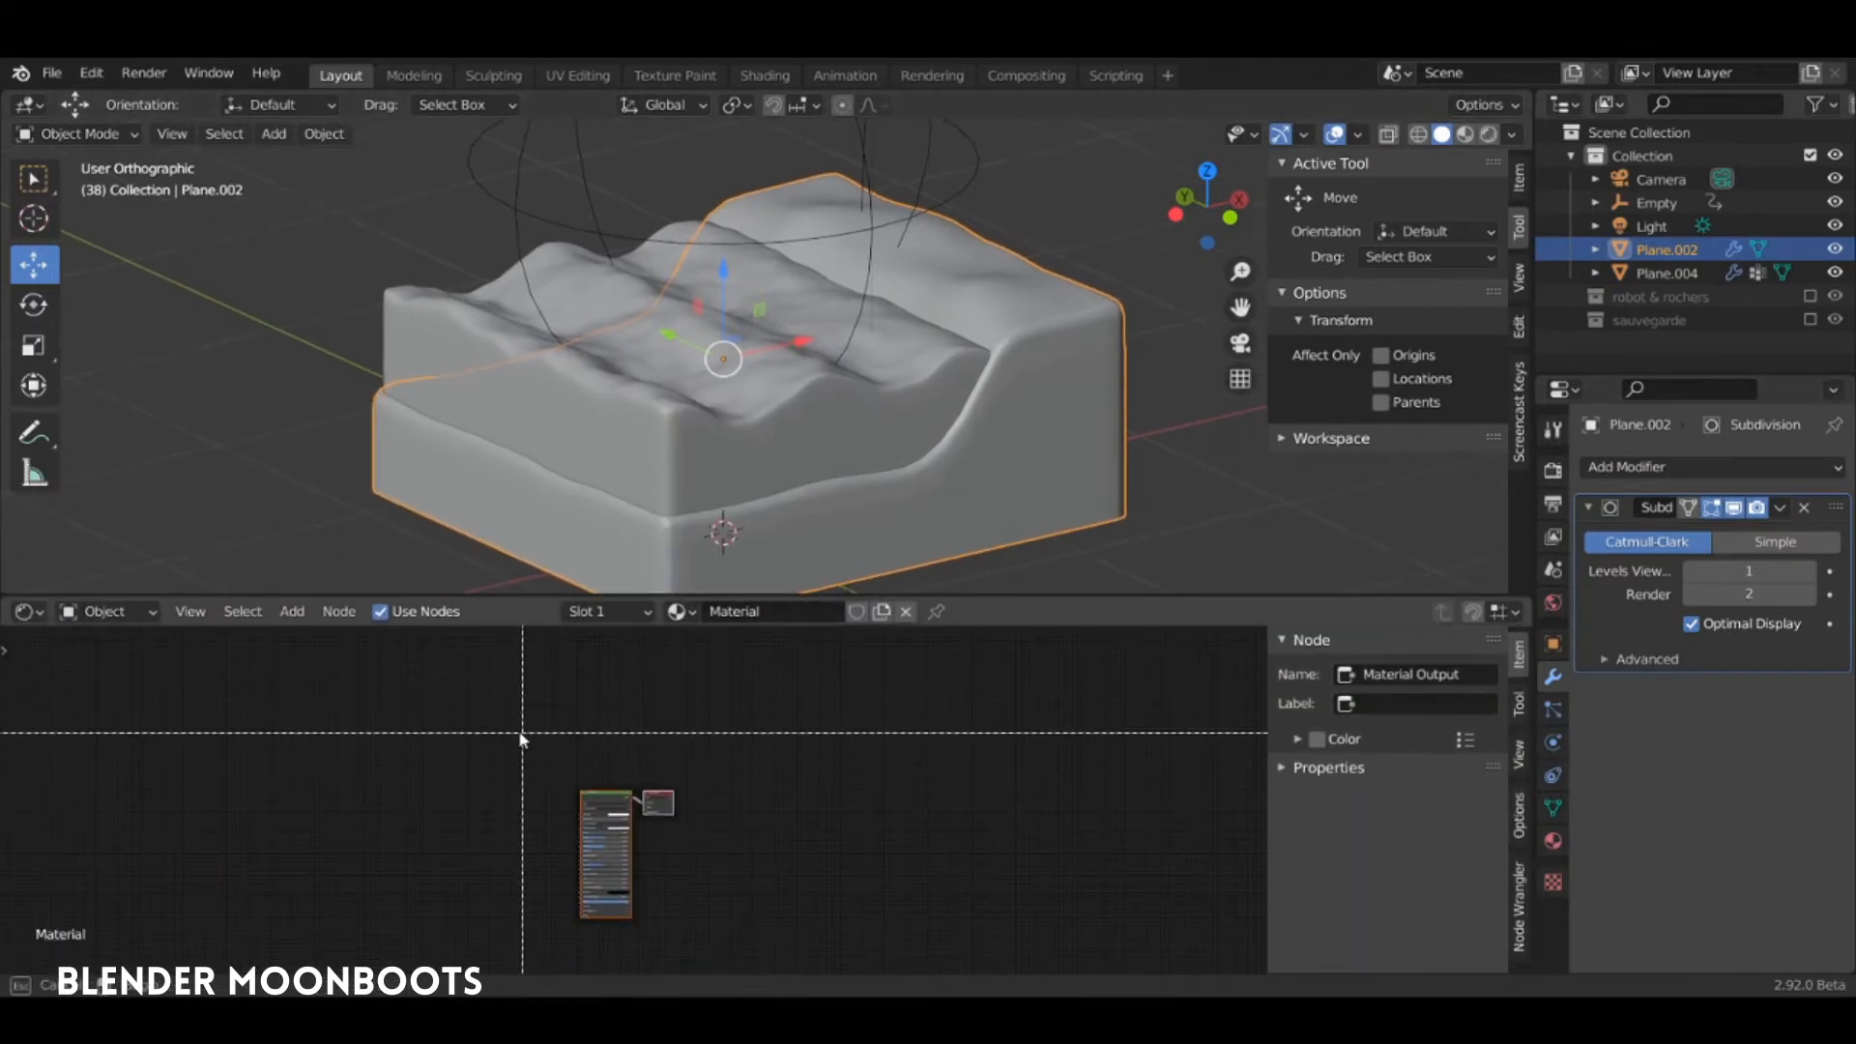
drag(511, 741, 797, 881)
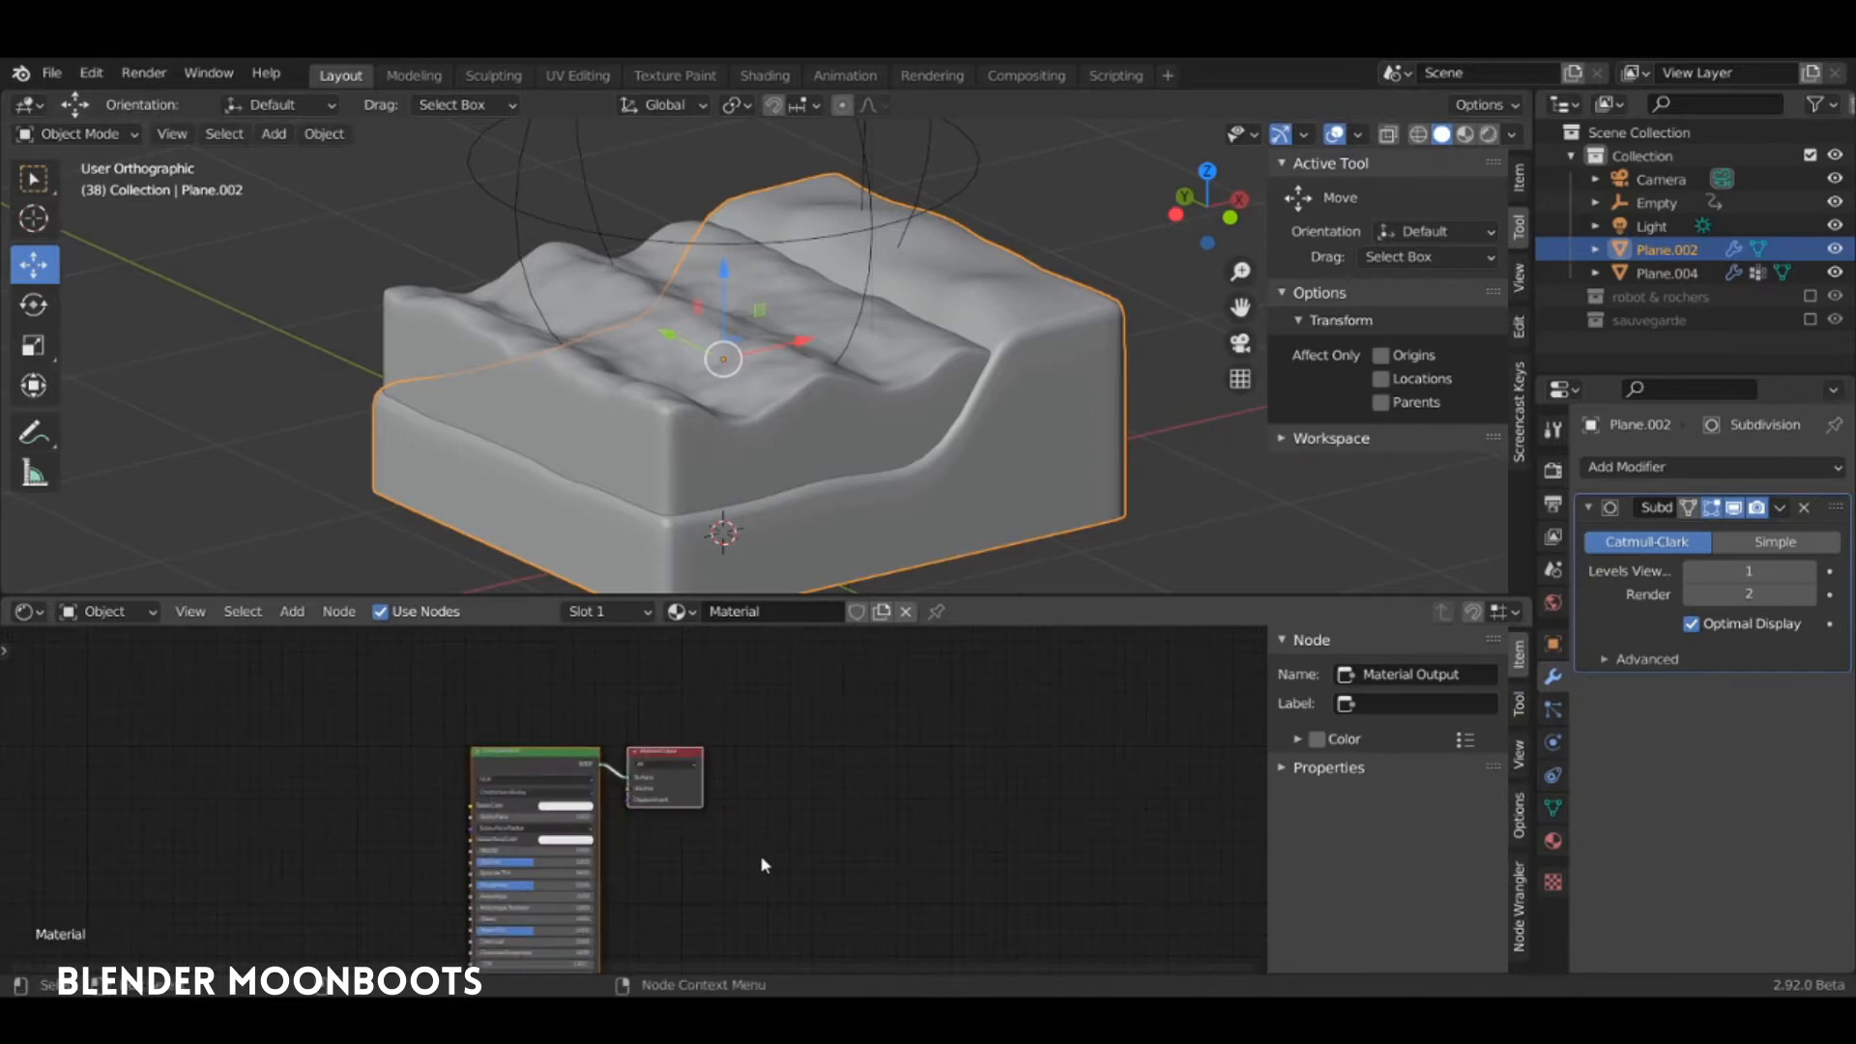
scroll(423, 728, up, 5)
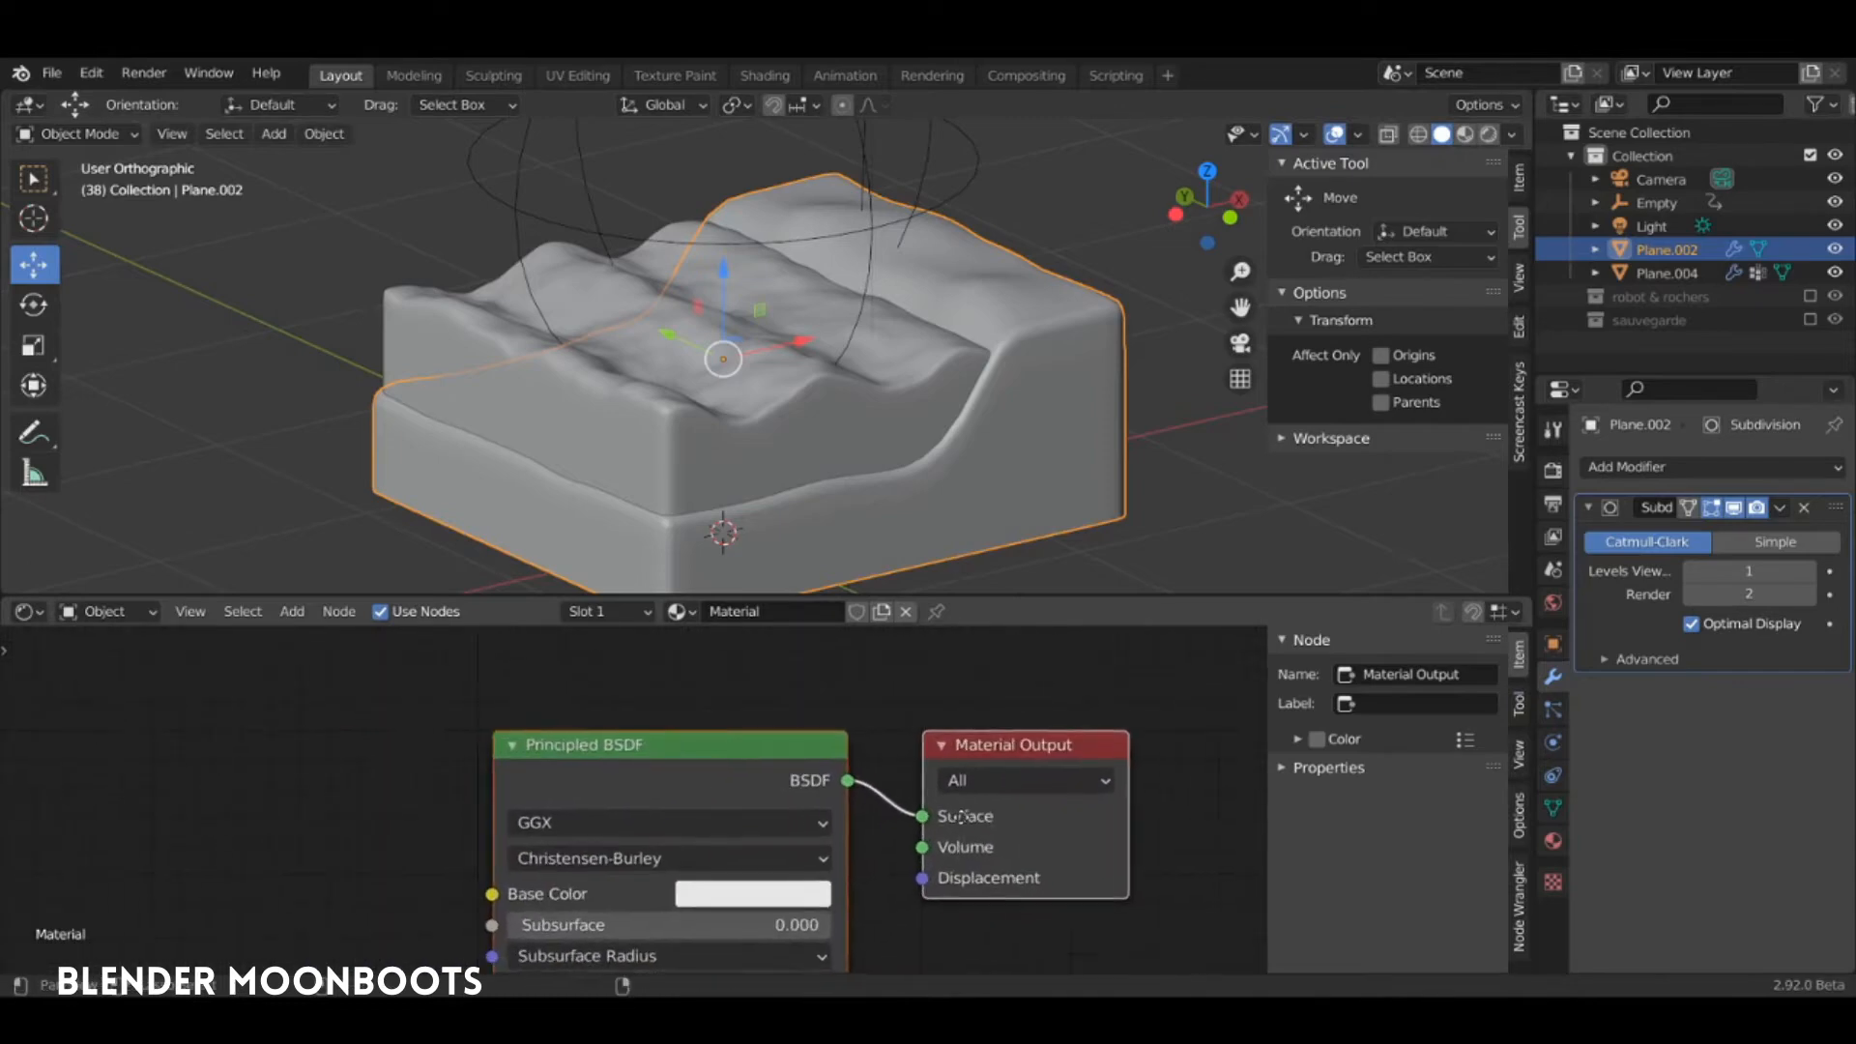
key(n)
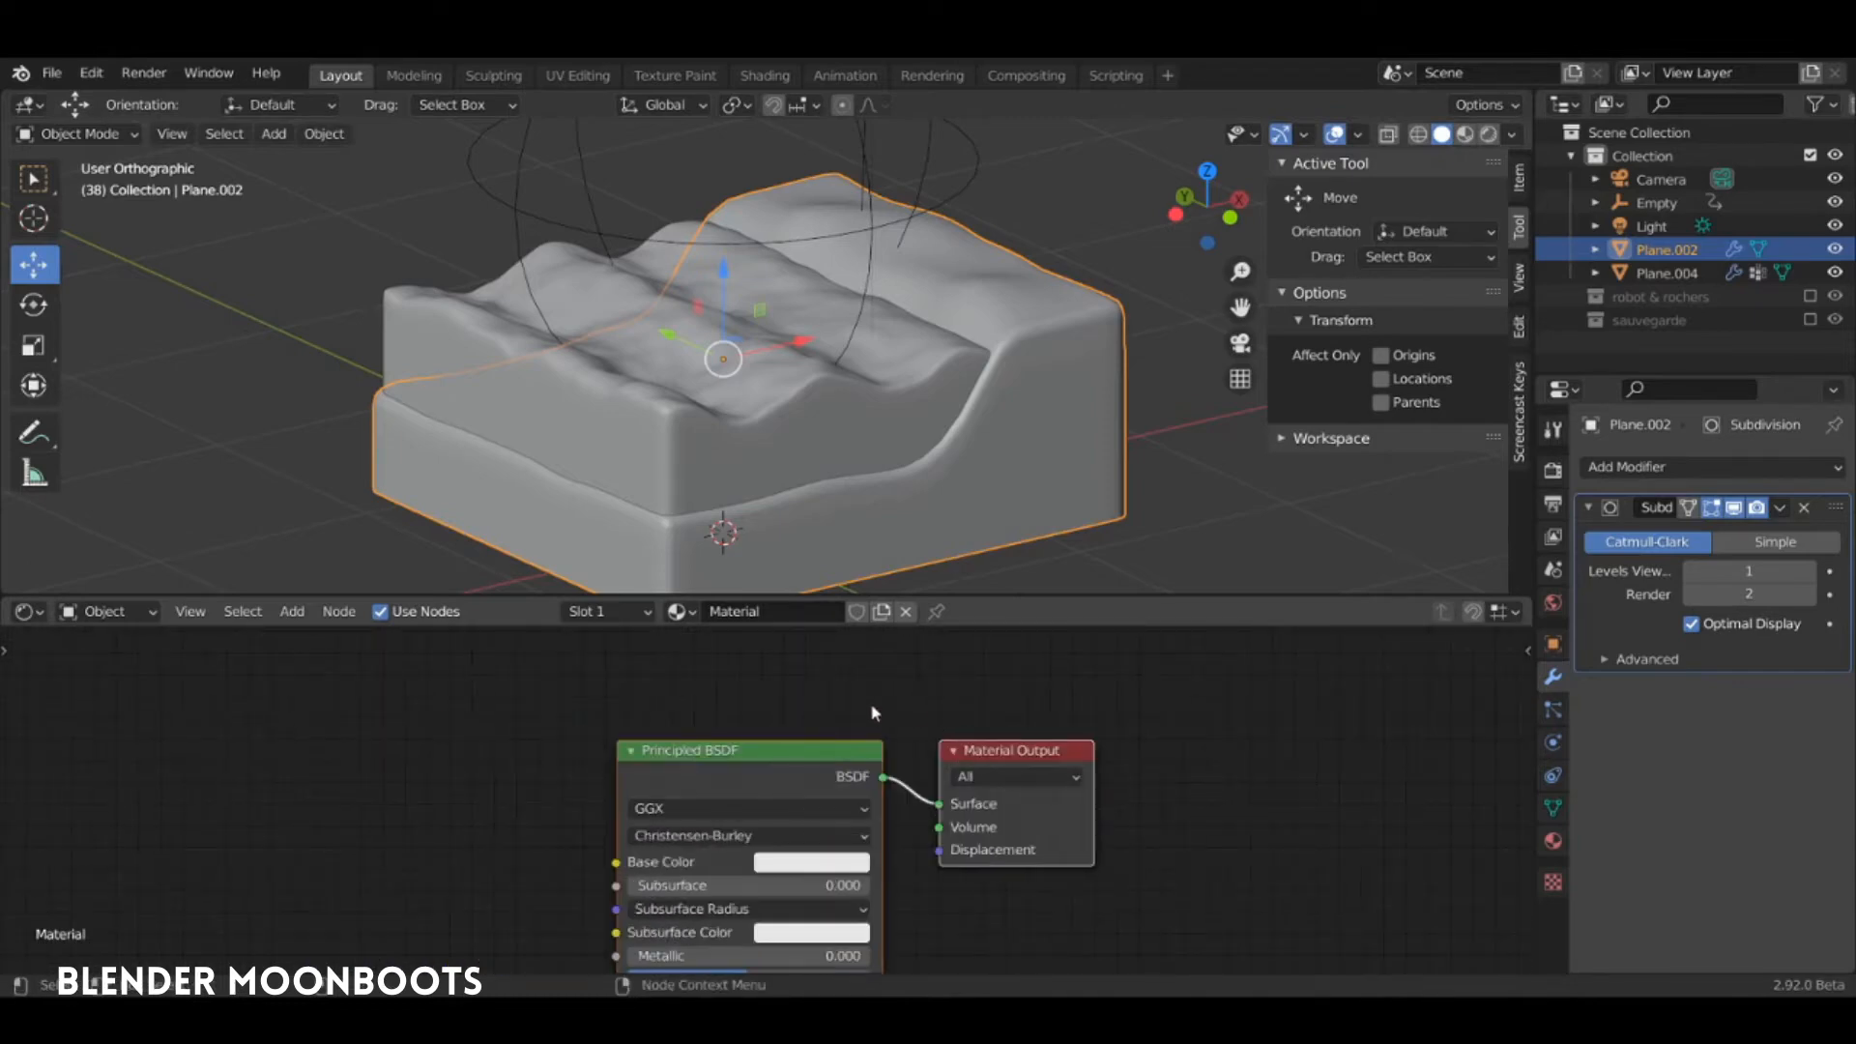
Switch the terrain material's Principled BSDF to a Diffuse BSDF and rearrange the shader and output nodes to make room
middle_drag(814, 754, 828, 738)
drag(1024, 736, 1074, 708)
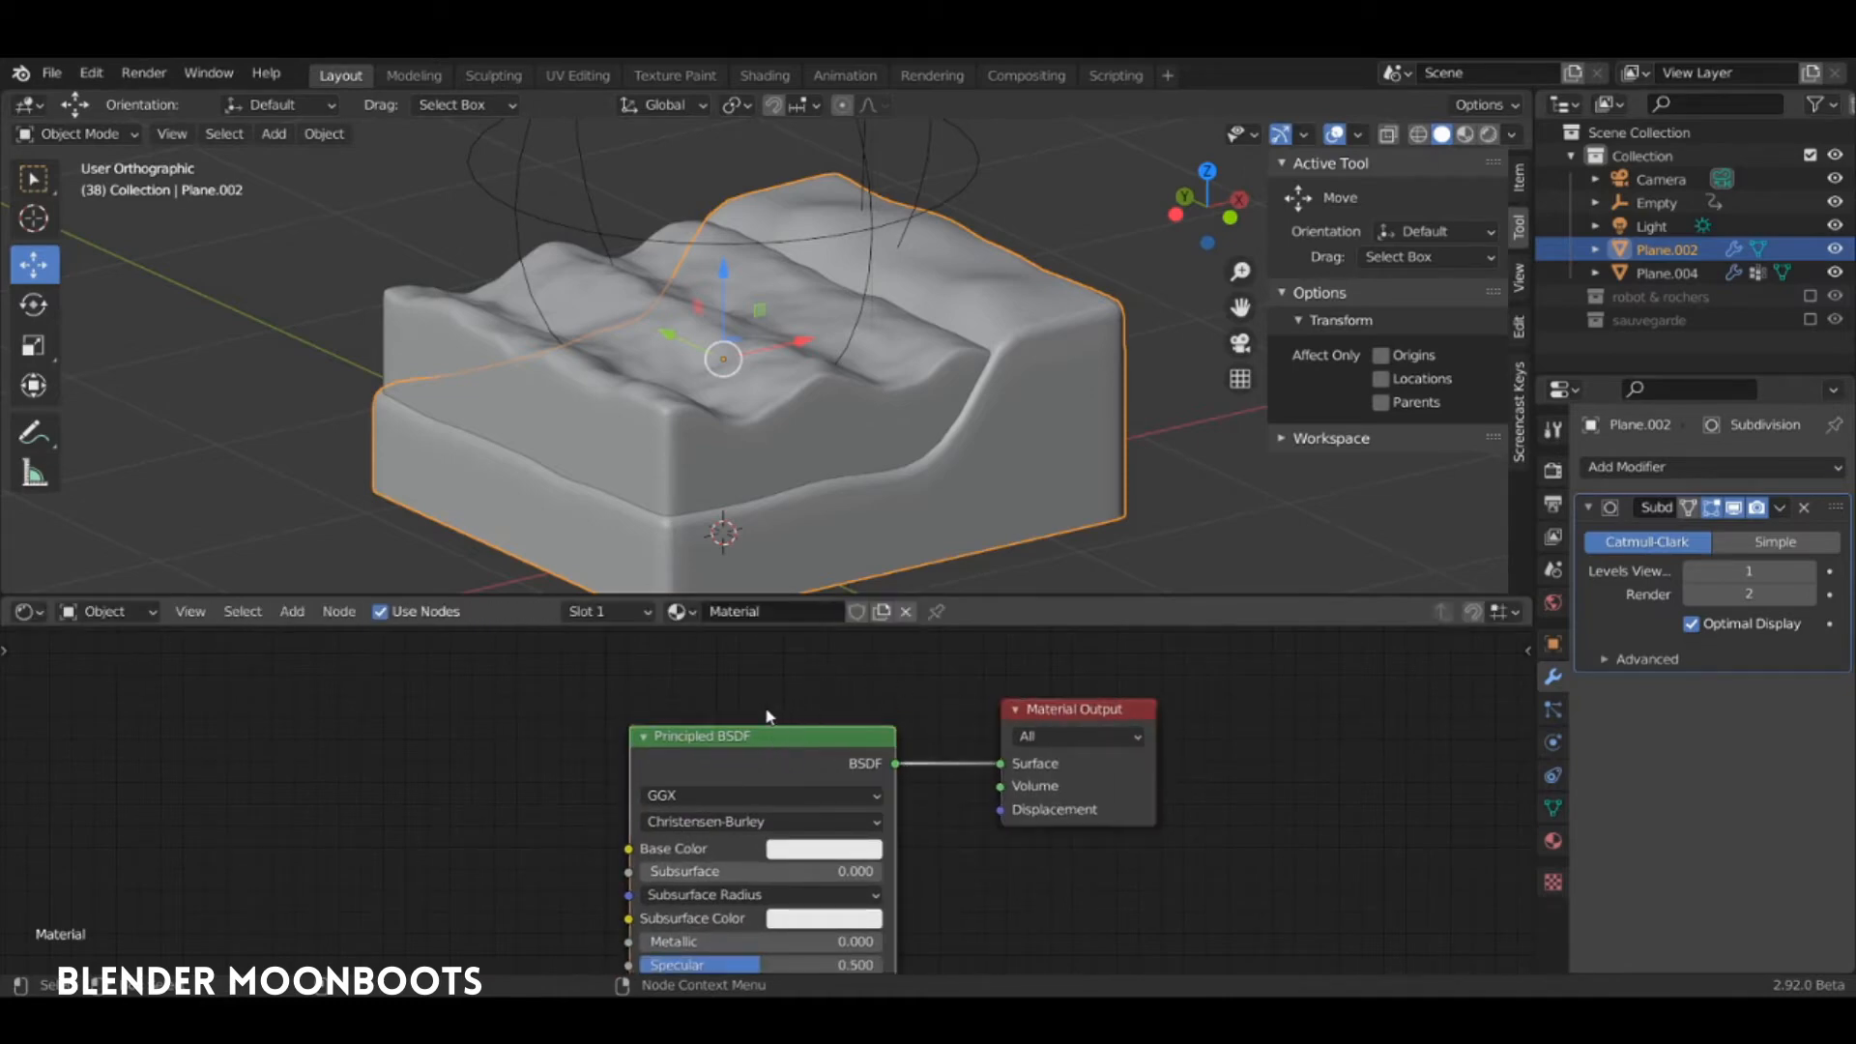
key(shift+s)
mouse_move(762, 760)
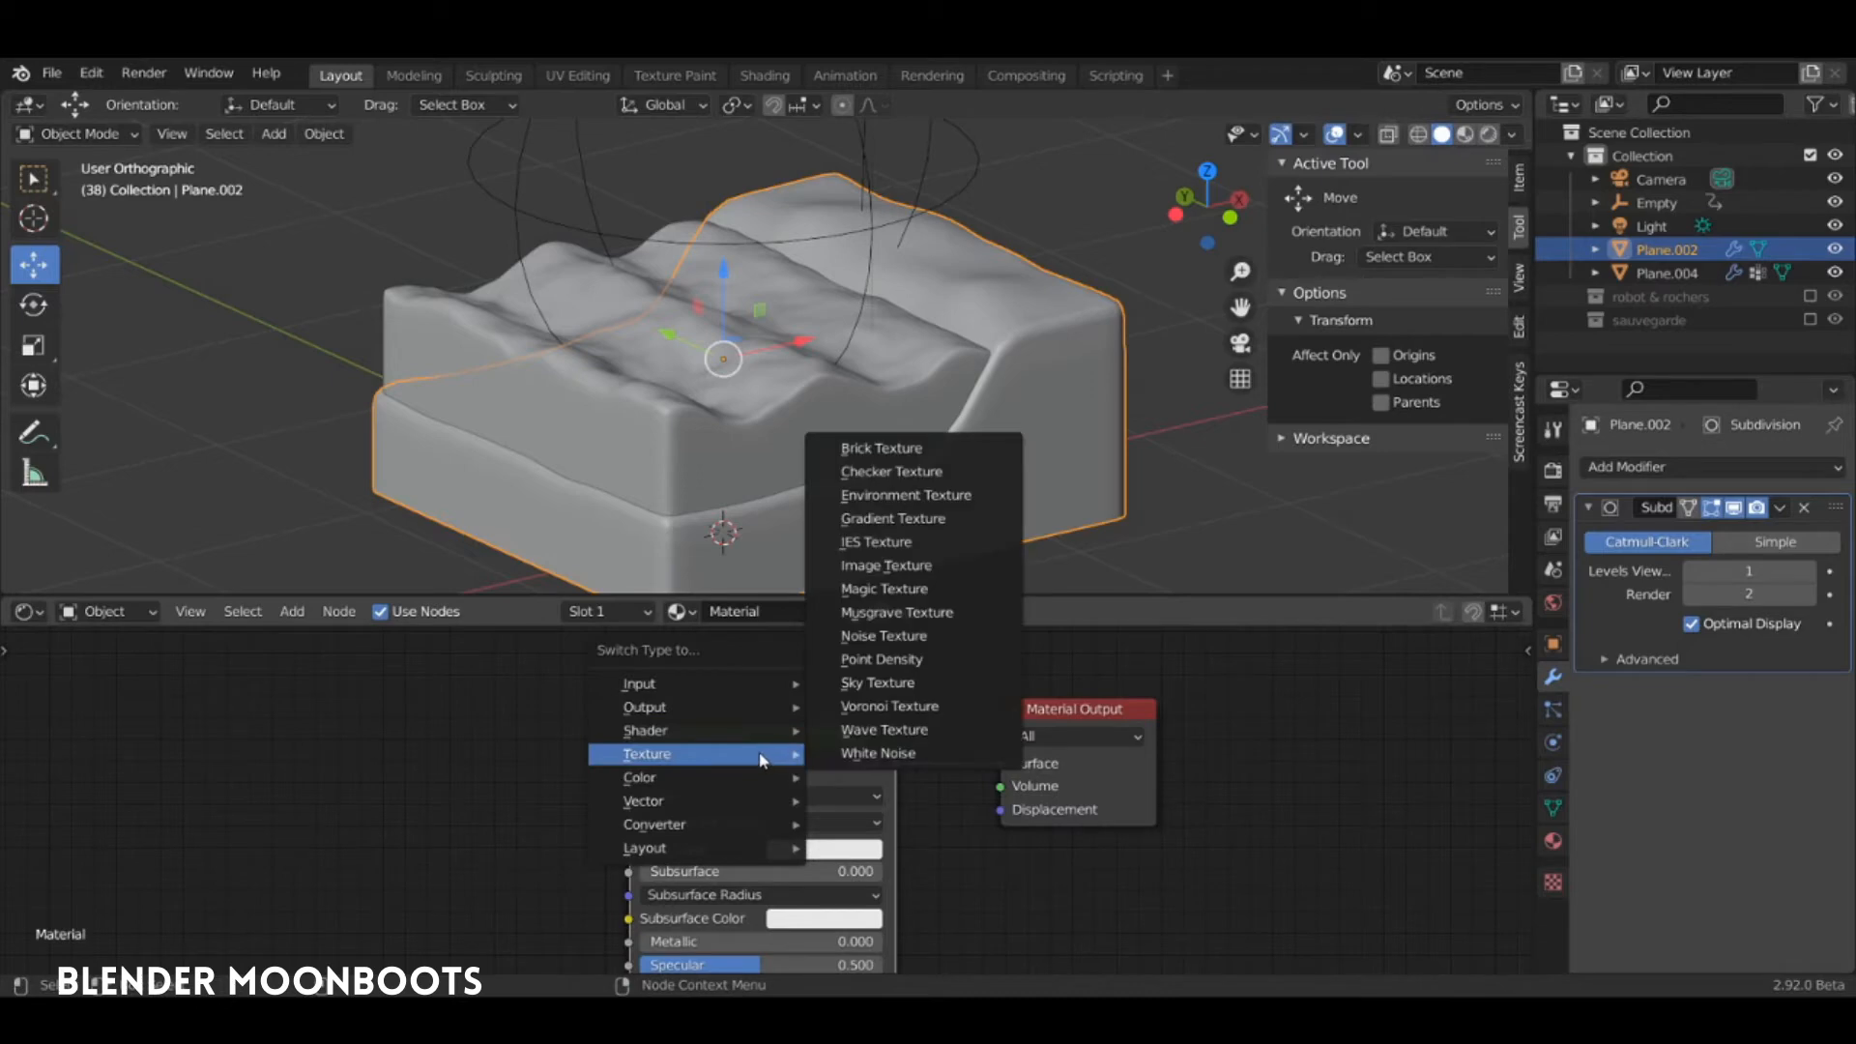
mouse_move(717, 735)
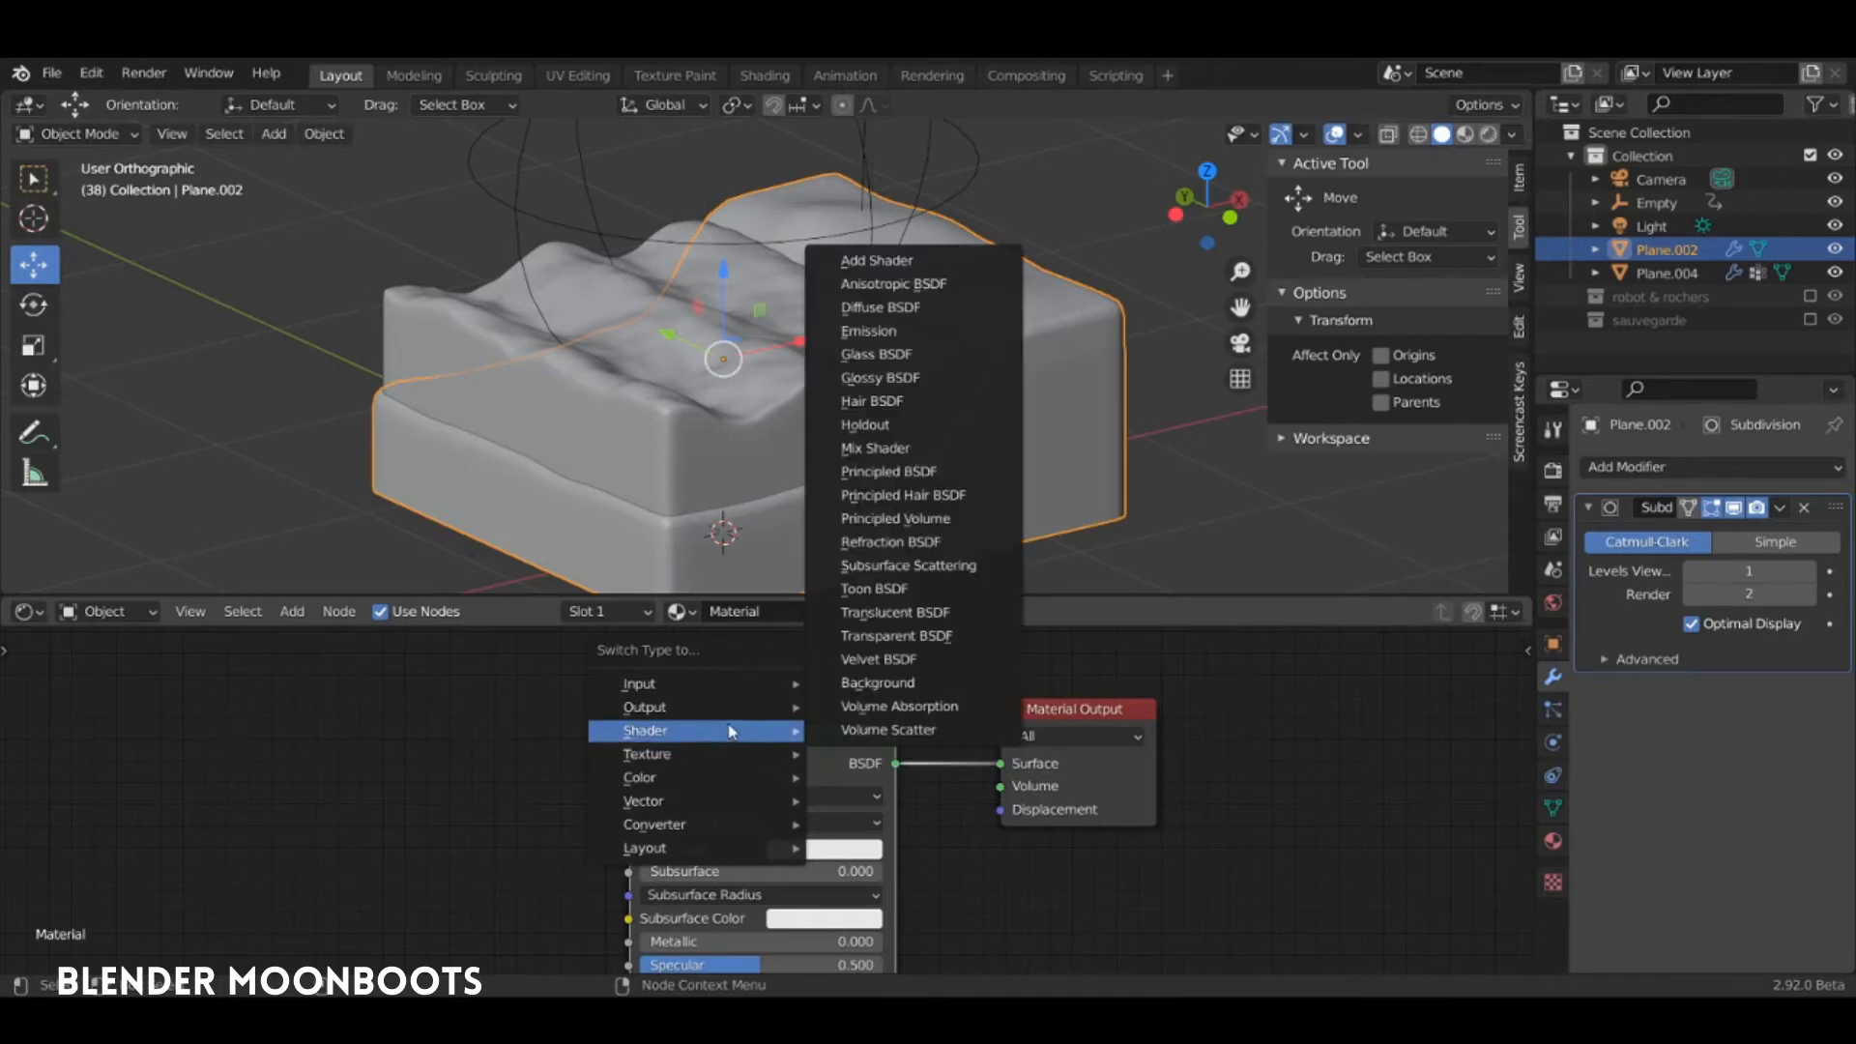
click(879, 306)
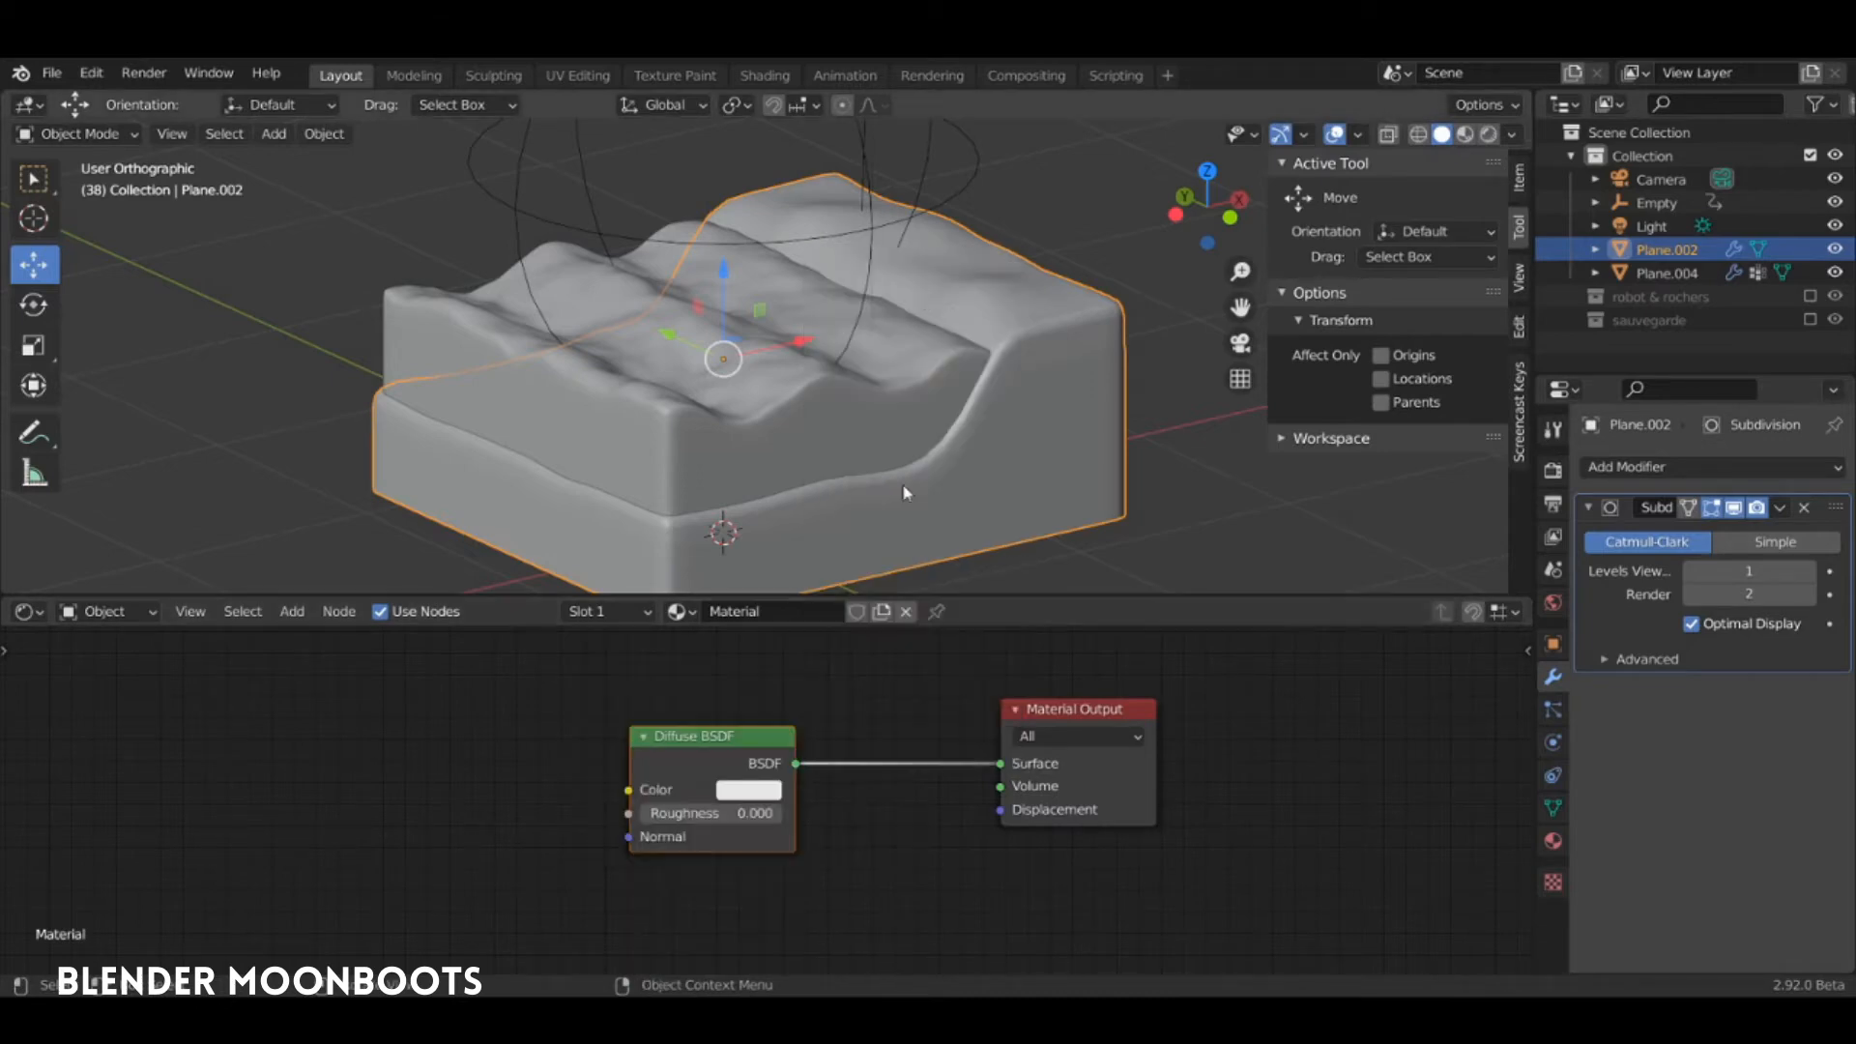
drag(732, 752, 1050, 745)
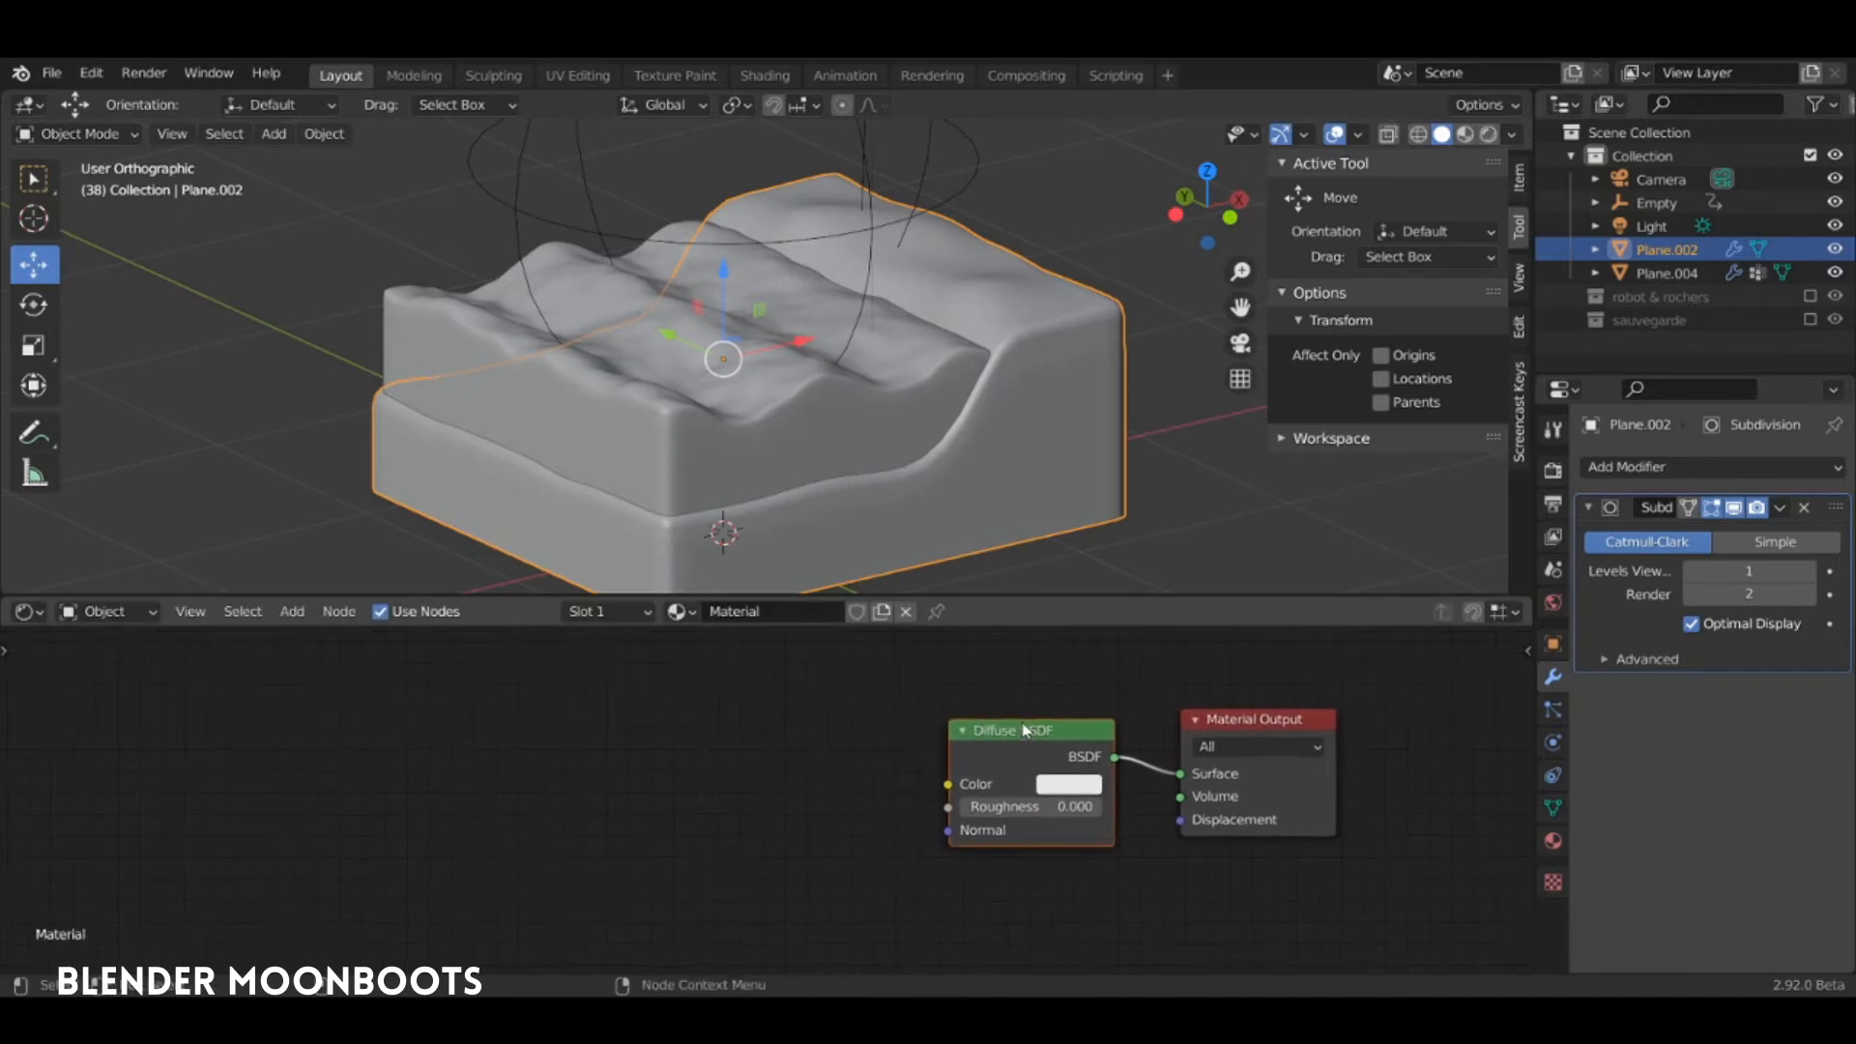
Add a texture setup with Mapping and Texture Coordinate to the Diffuse BSDF, and switch its Image Texture to a Noise Texture
key(ctrl+t)
drag(929, 719, 801, 732)
middle_drag(948, 678, 1072, 677)
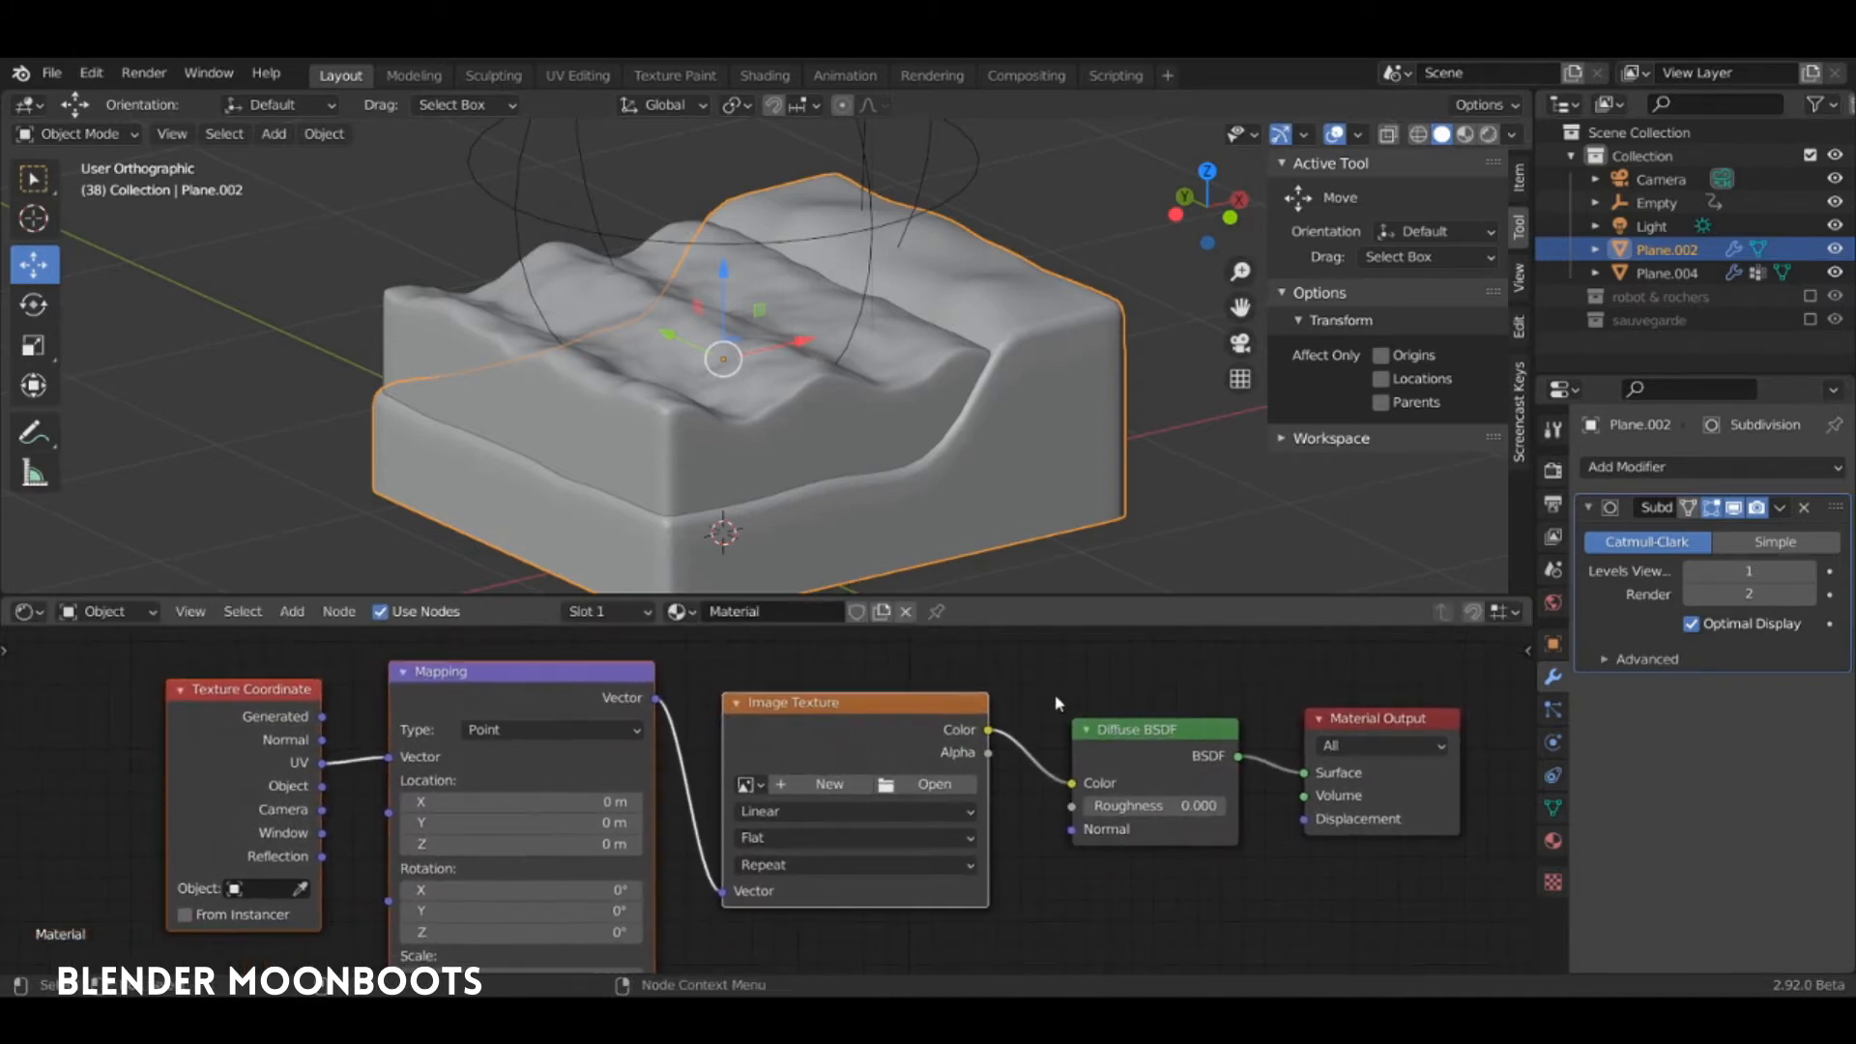
drag(873, 705, 569, 698)
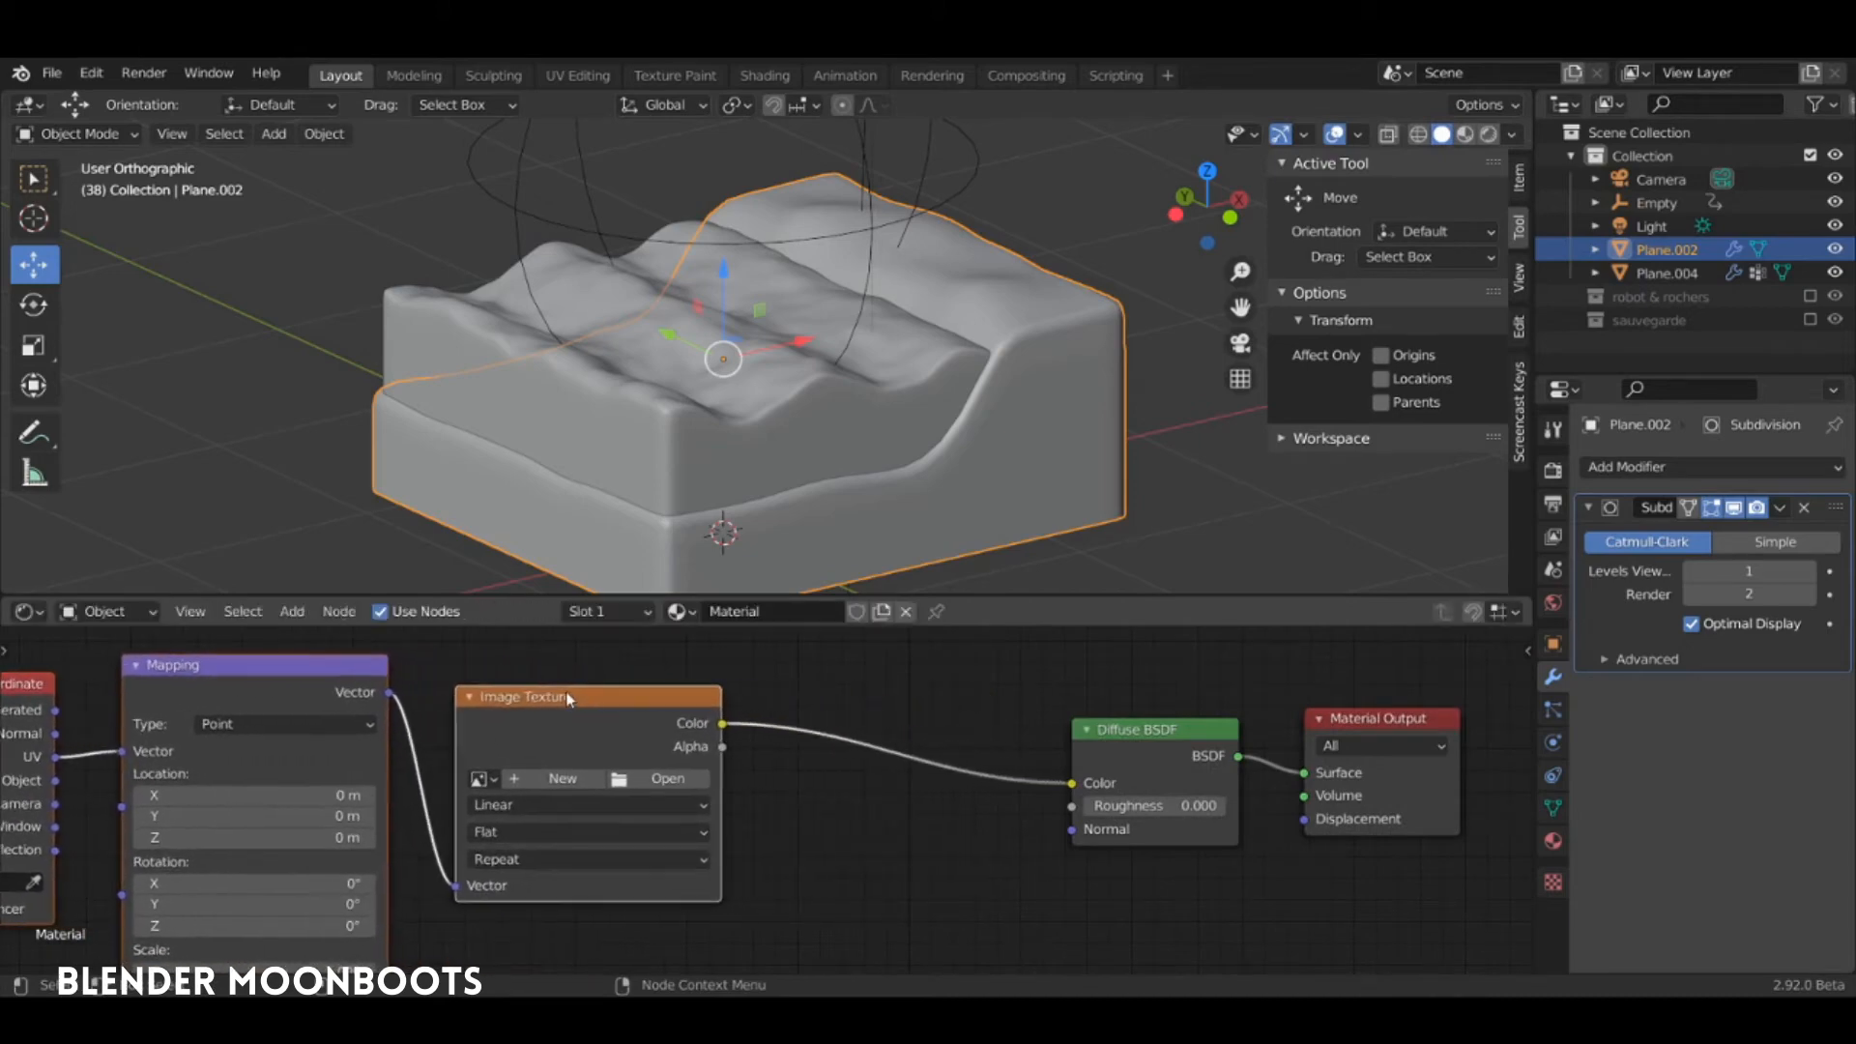
key(shift+s)
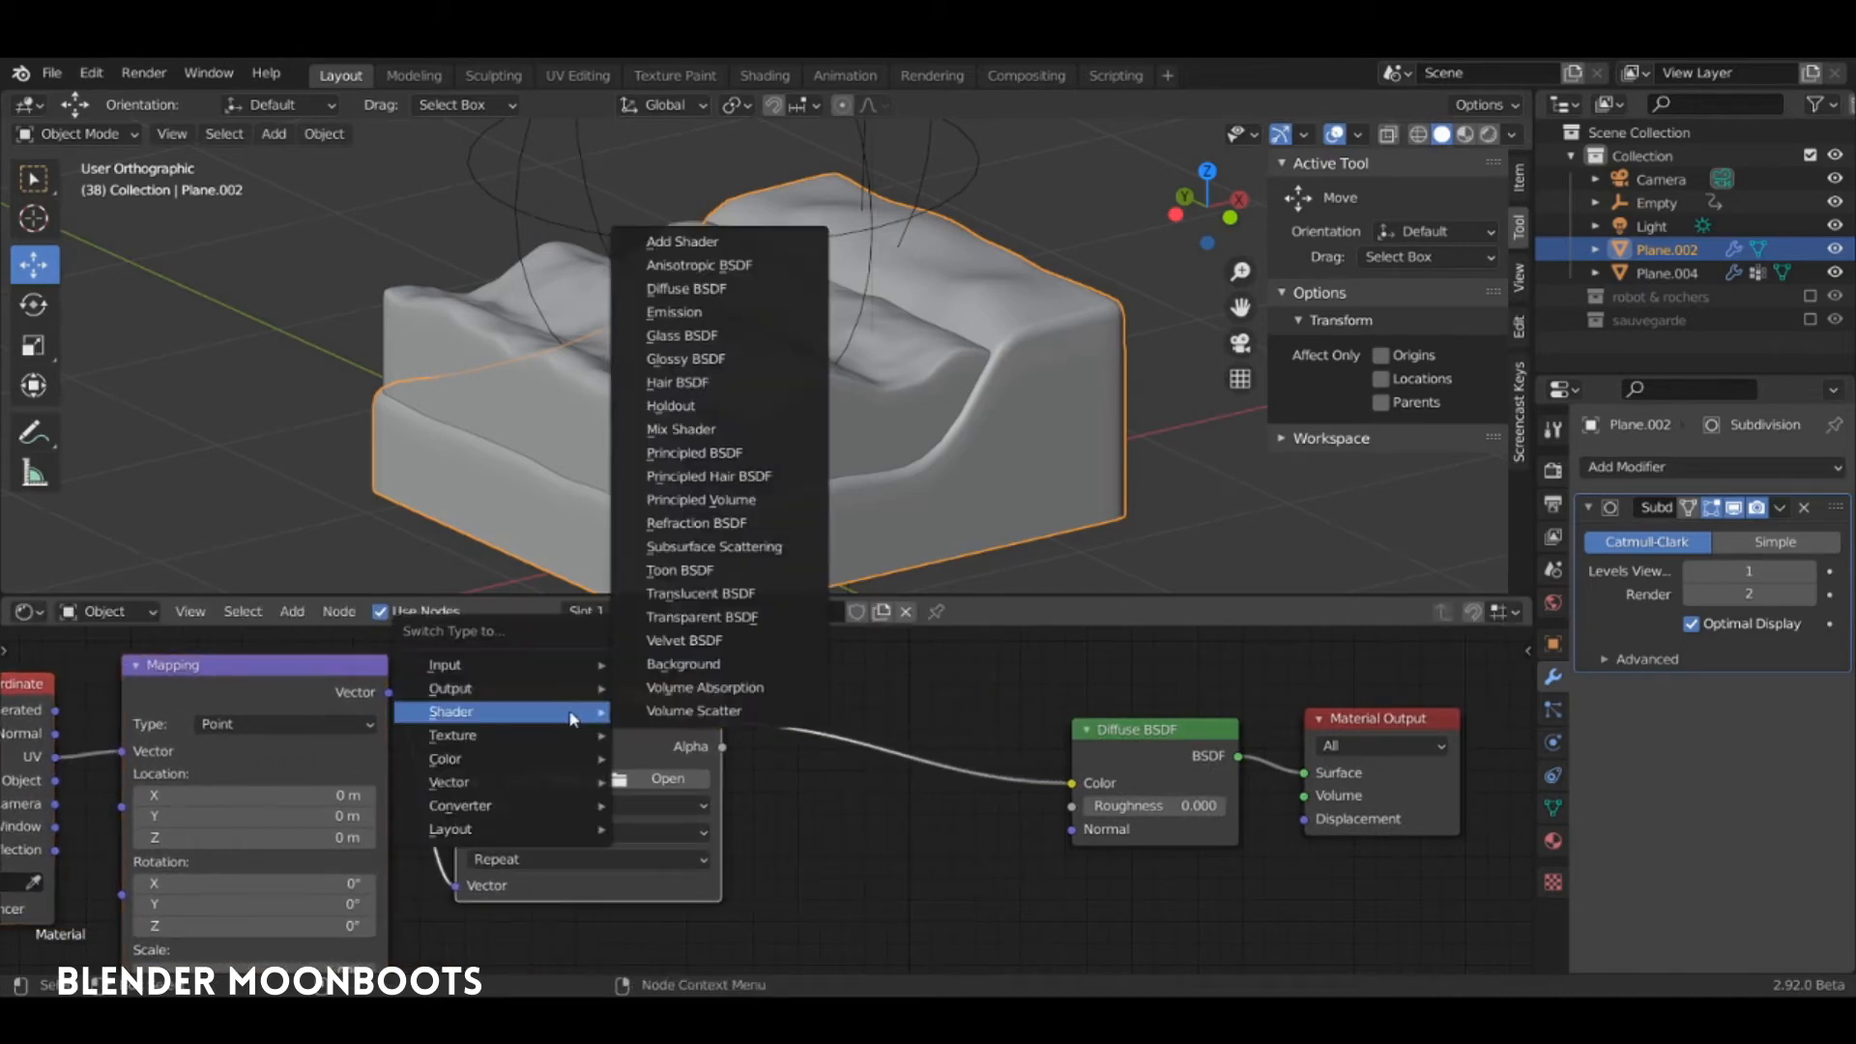
mouse_move(527, 736)
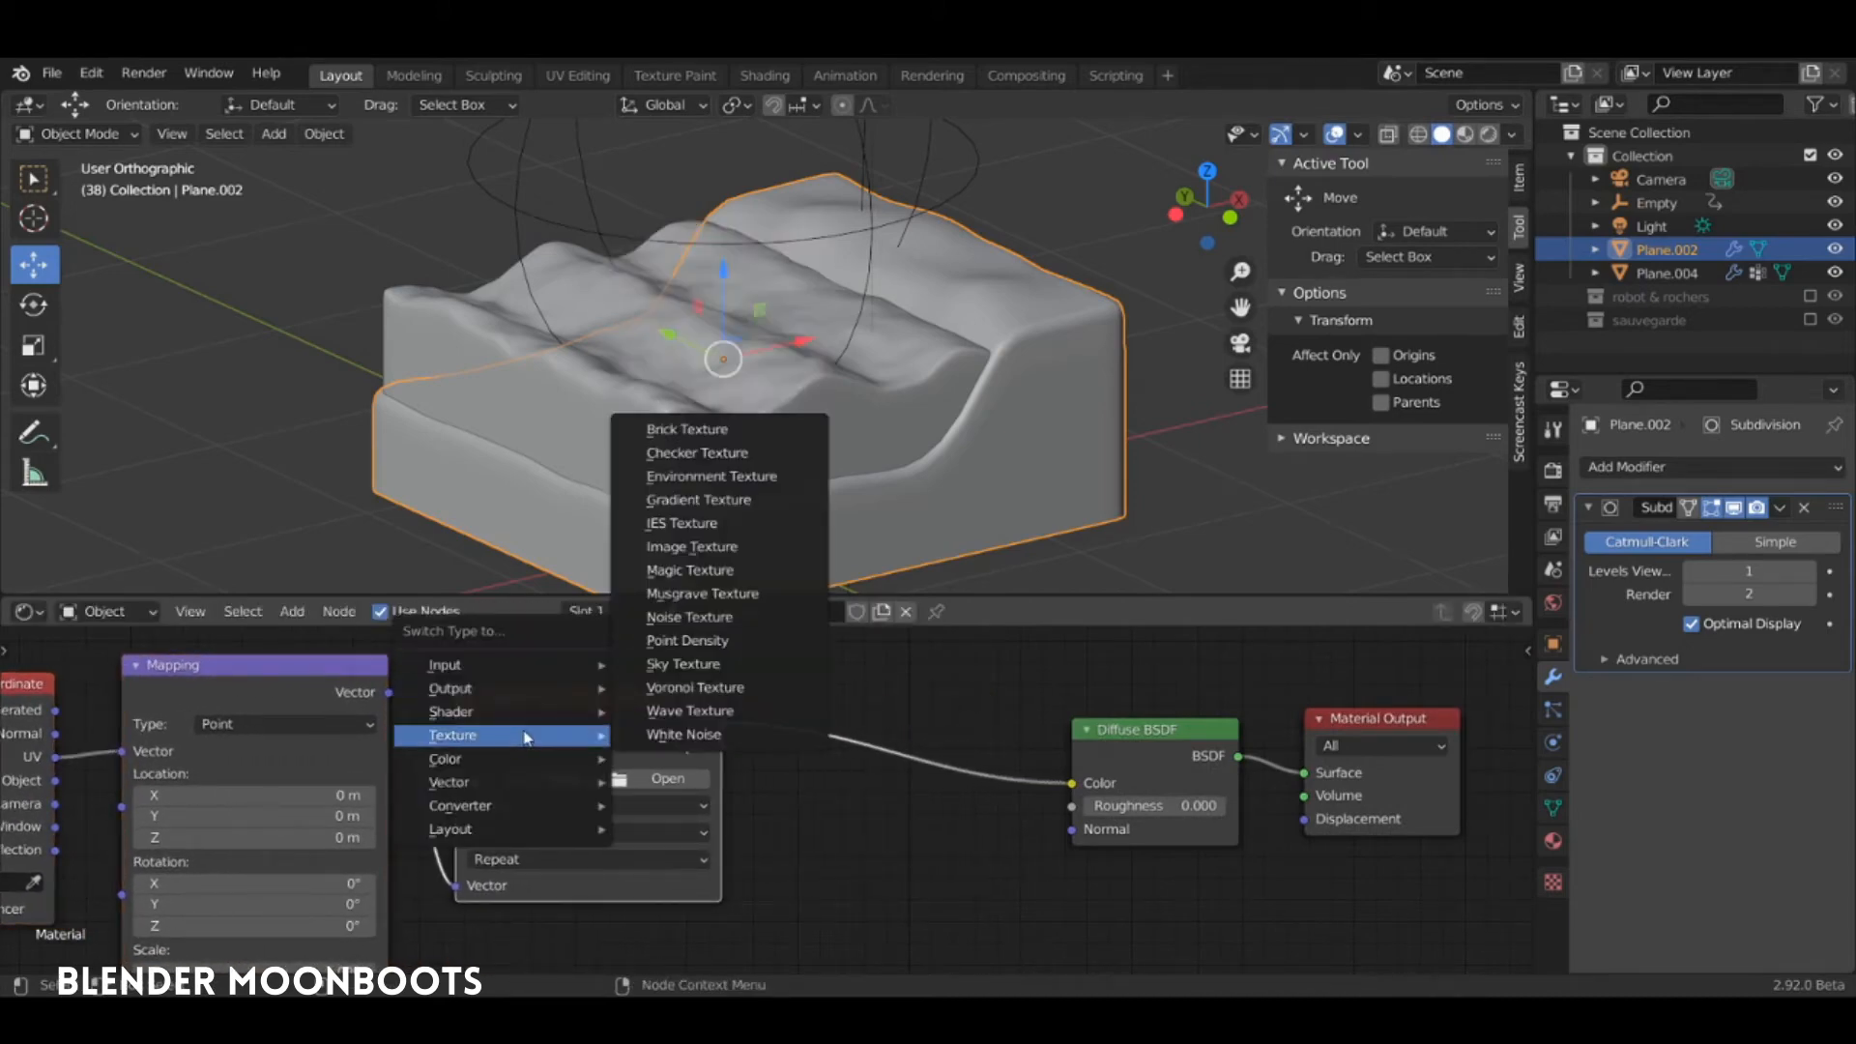
click(722, 620)
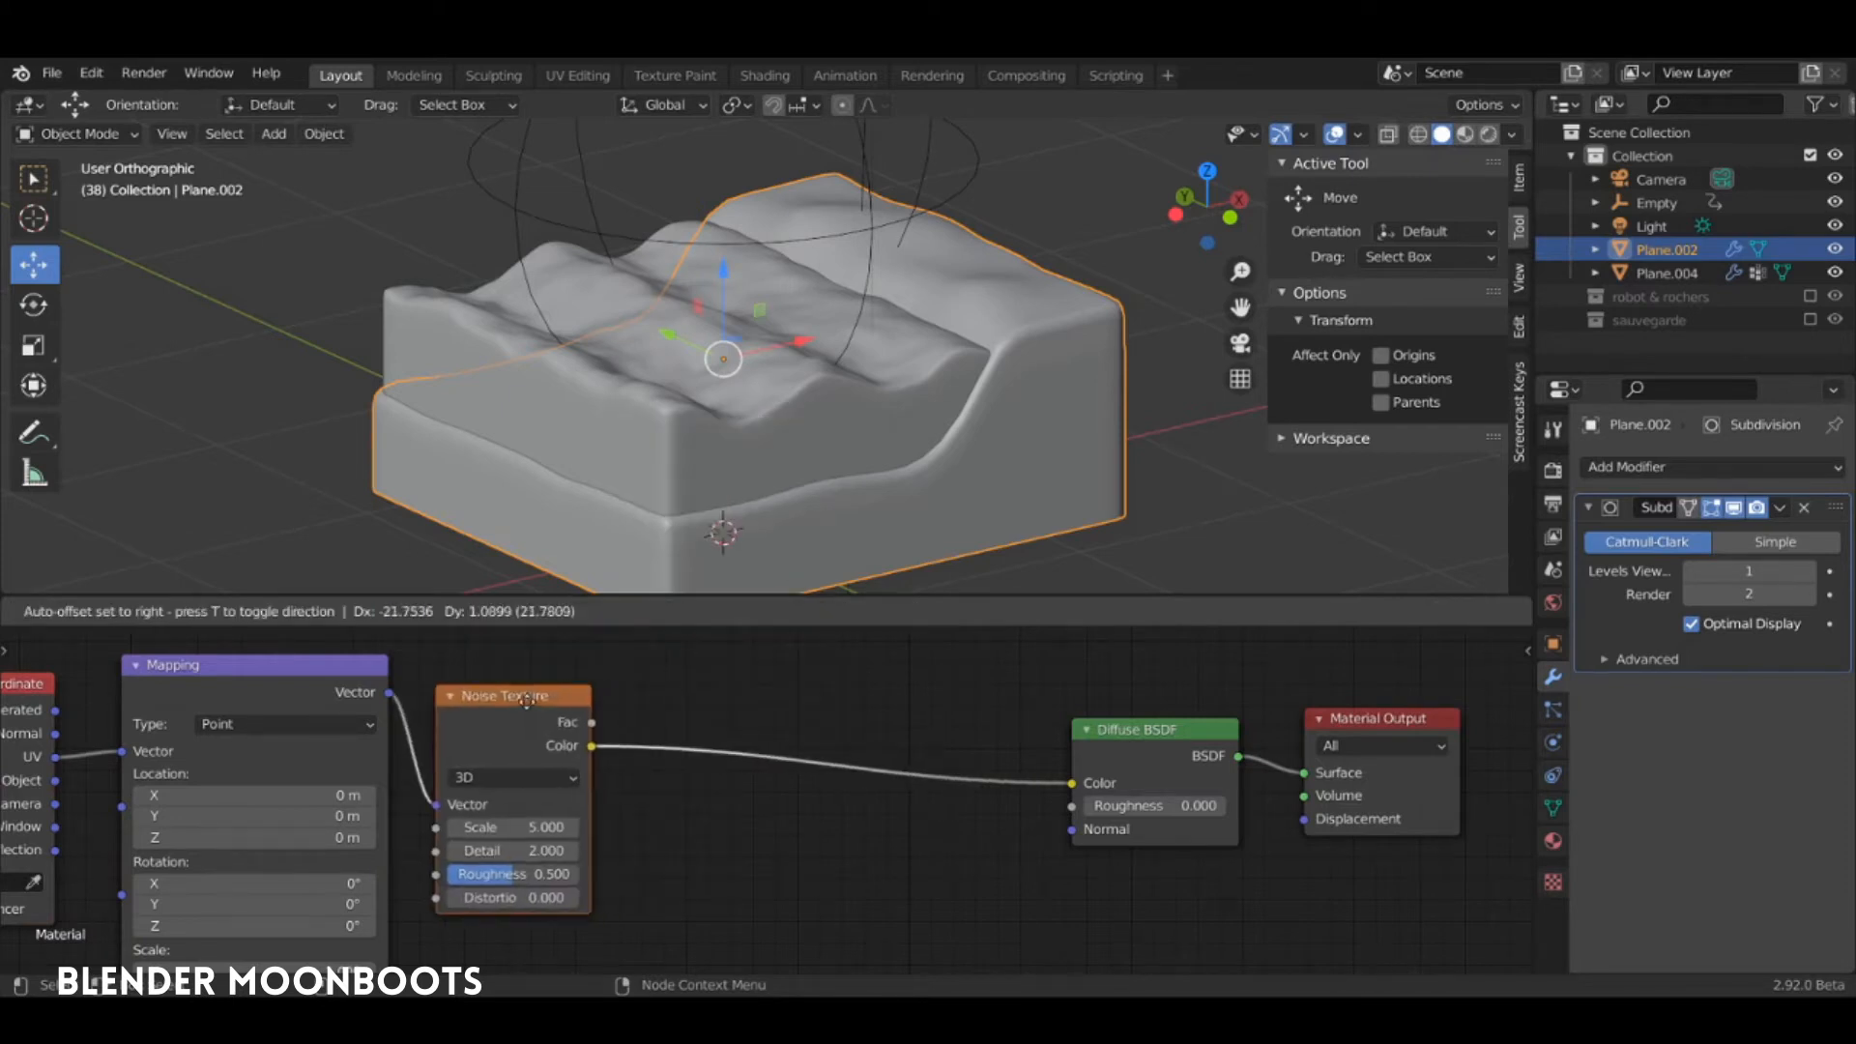
Insert a ColorRamp between the Noise Texture and the Diffuse BSDF
key(shift+a)
mouse_move(841, 823)
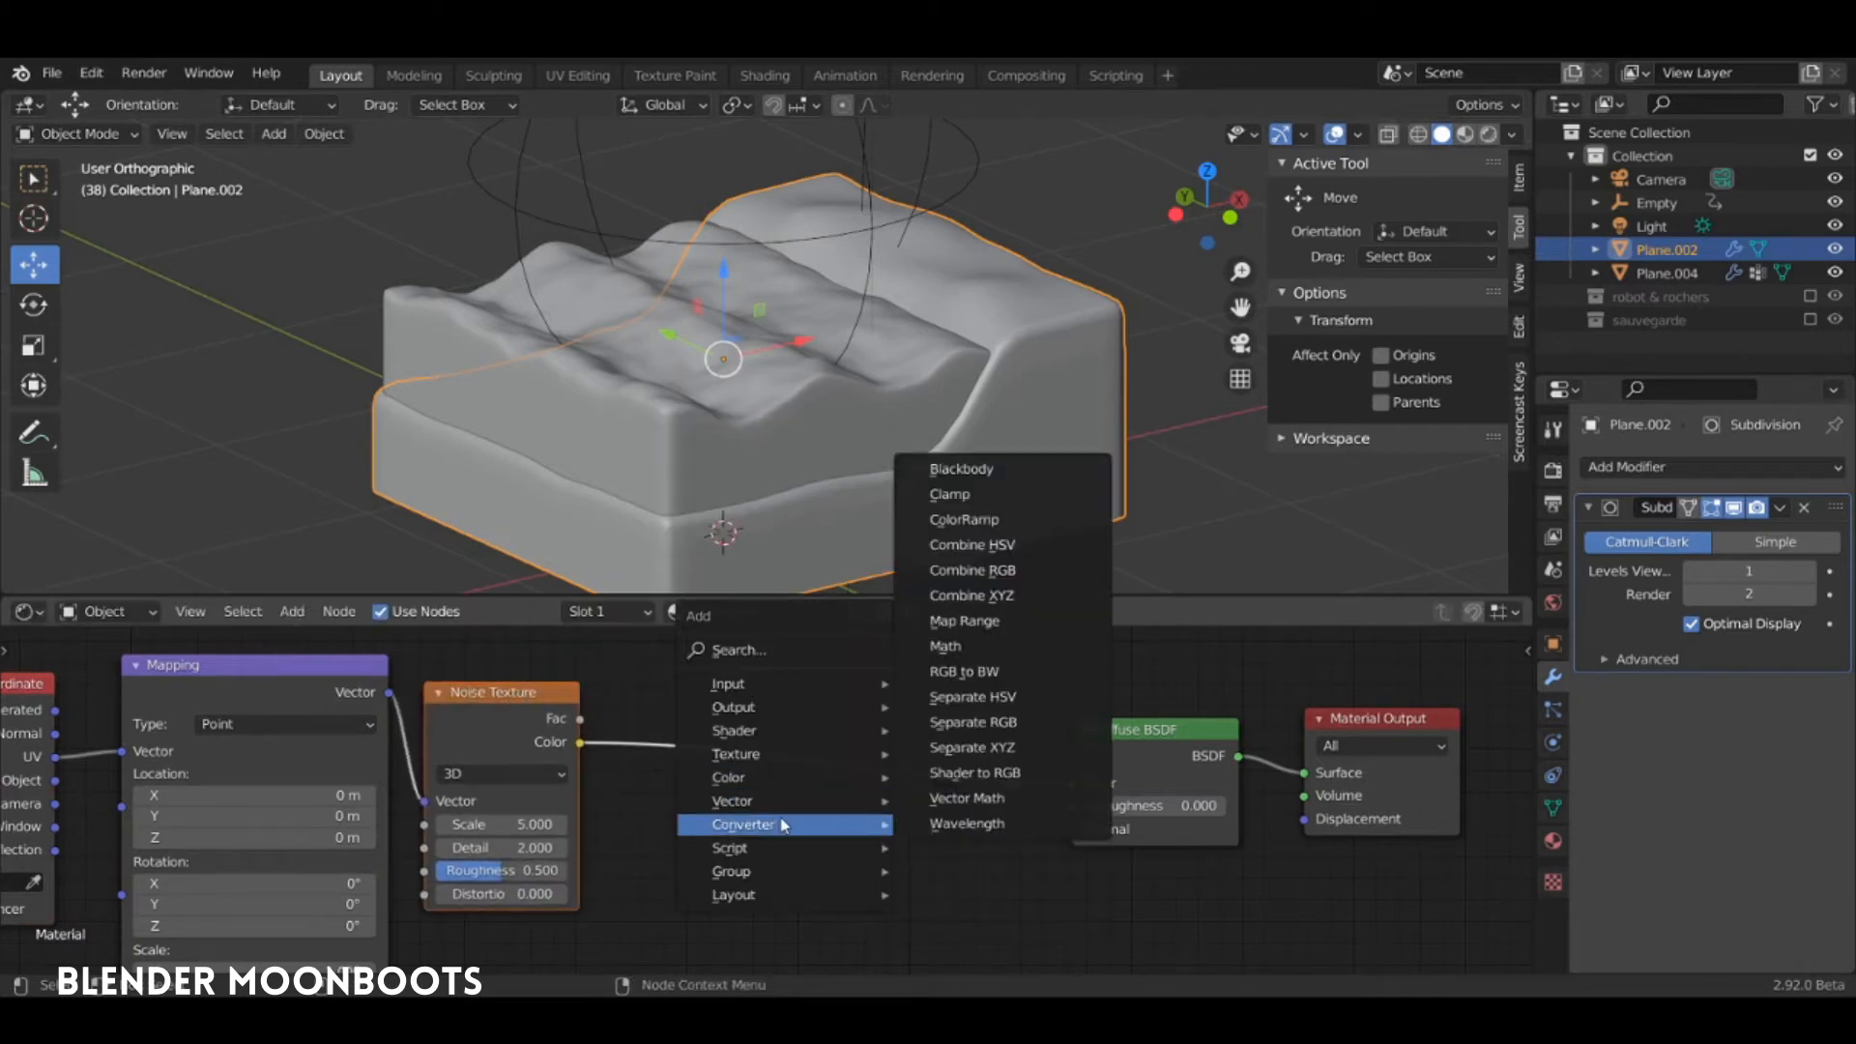
click(957, 546)
click(727, 670)
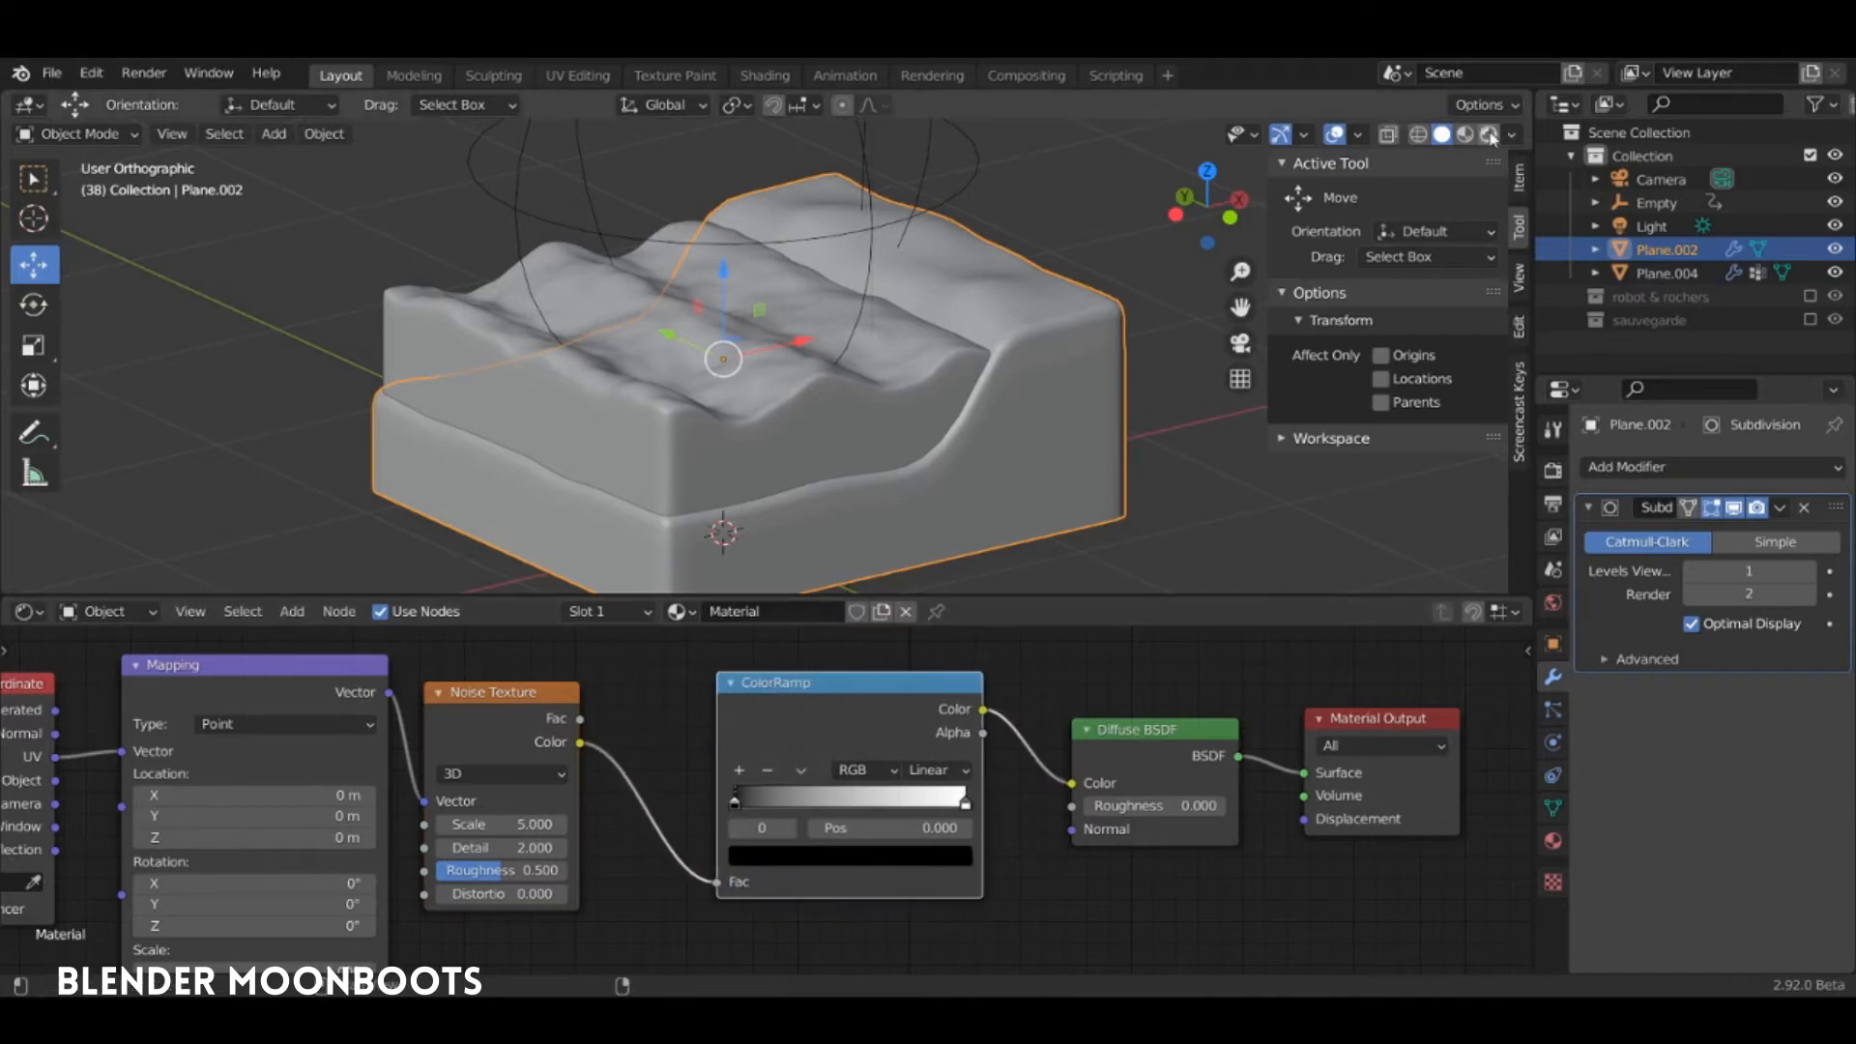
Show the viewport in rendered shading and set the sun light's strength to 3
click(1489, 135)
scroll(1009, 249, down, 3)
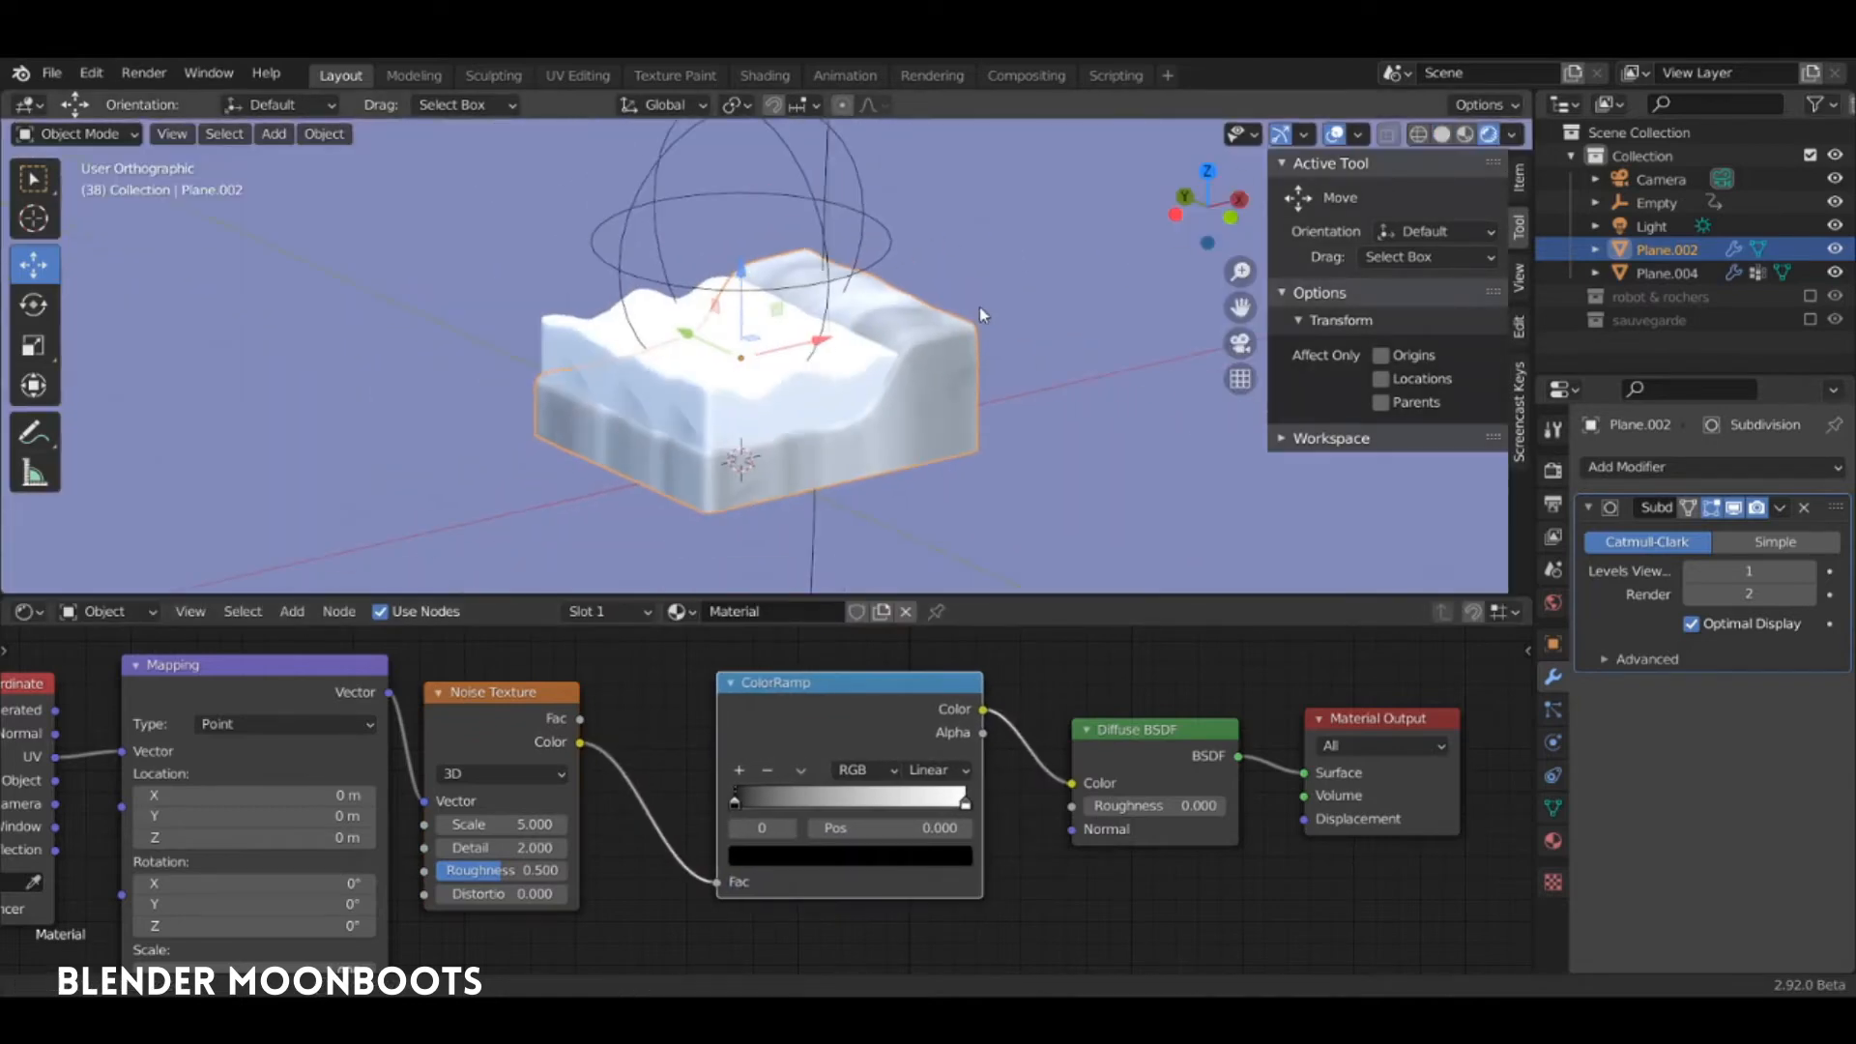
middle_drag(901, 257, 868, 346)
click(846, 232)
scroll(868, 348, up, 3)
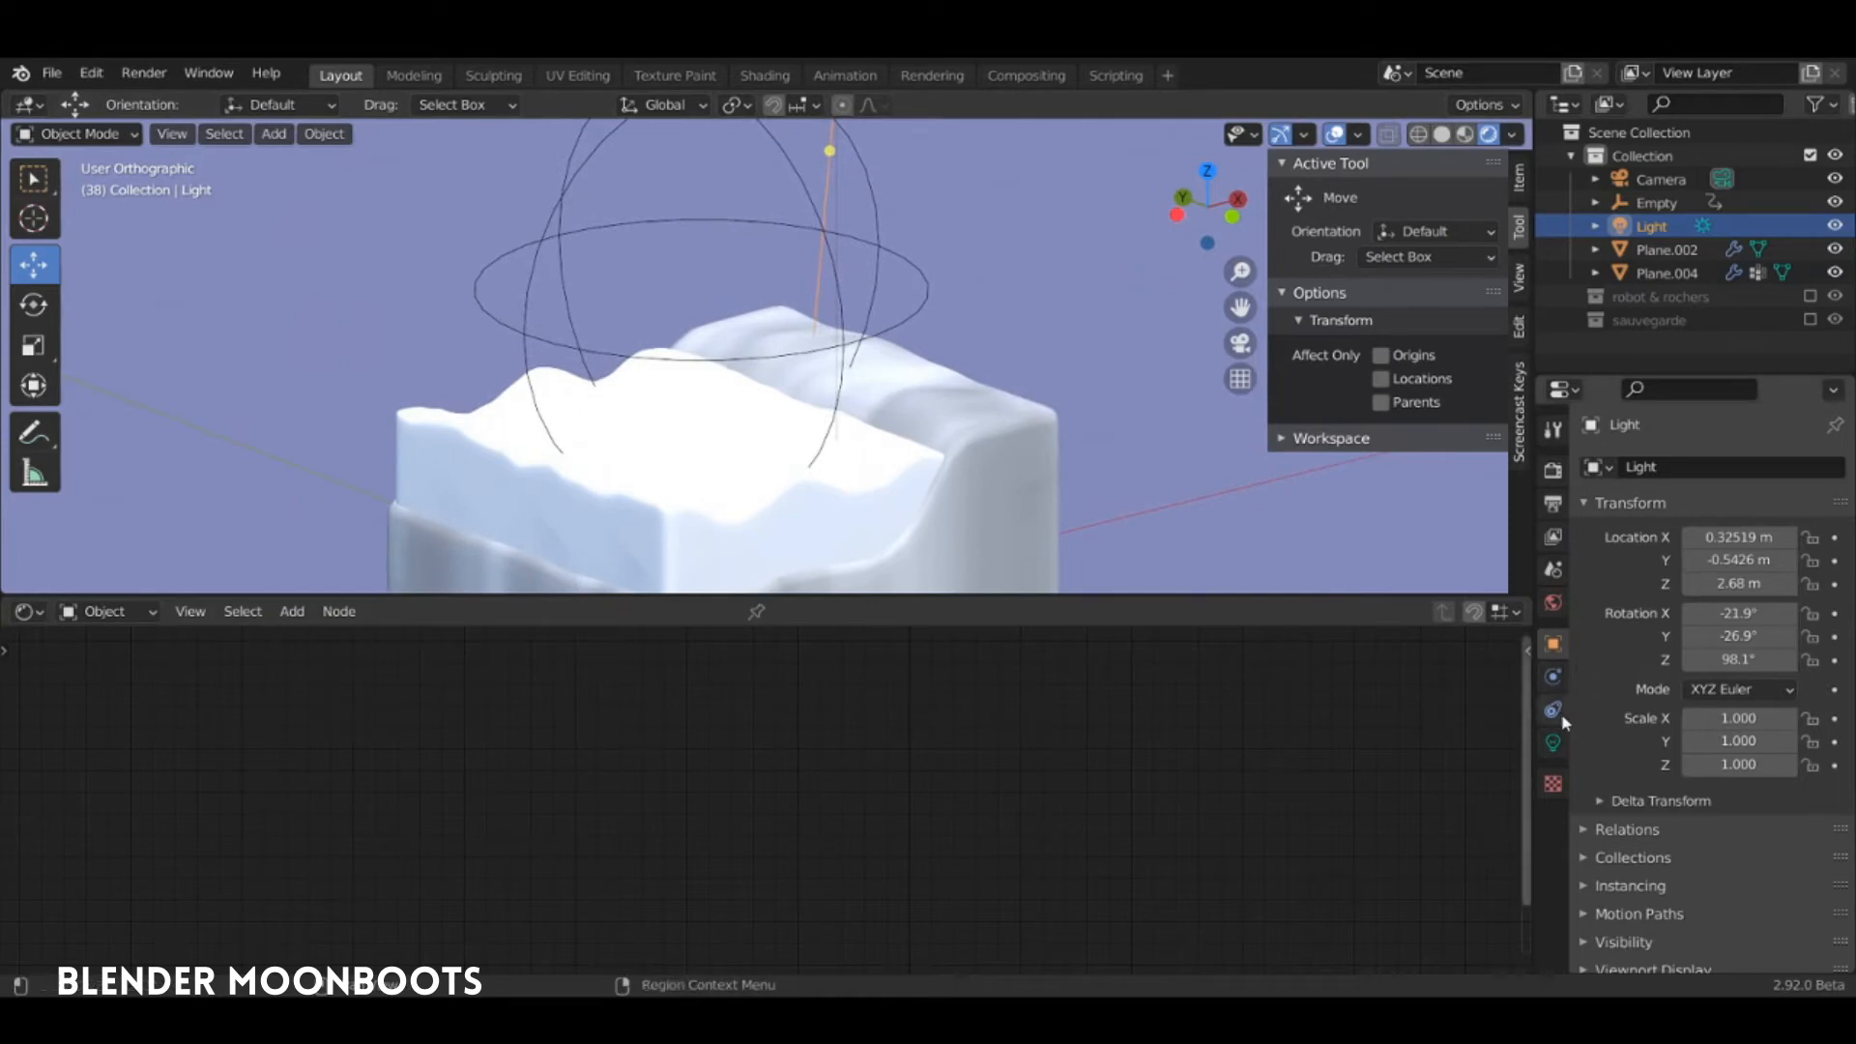
click(1552, 742)
click(1817, 618)
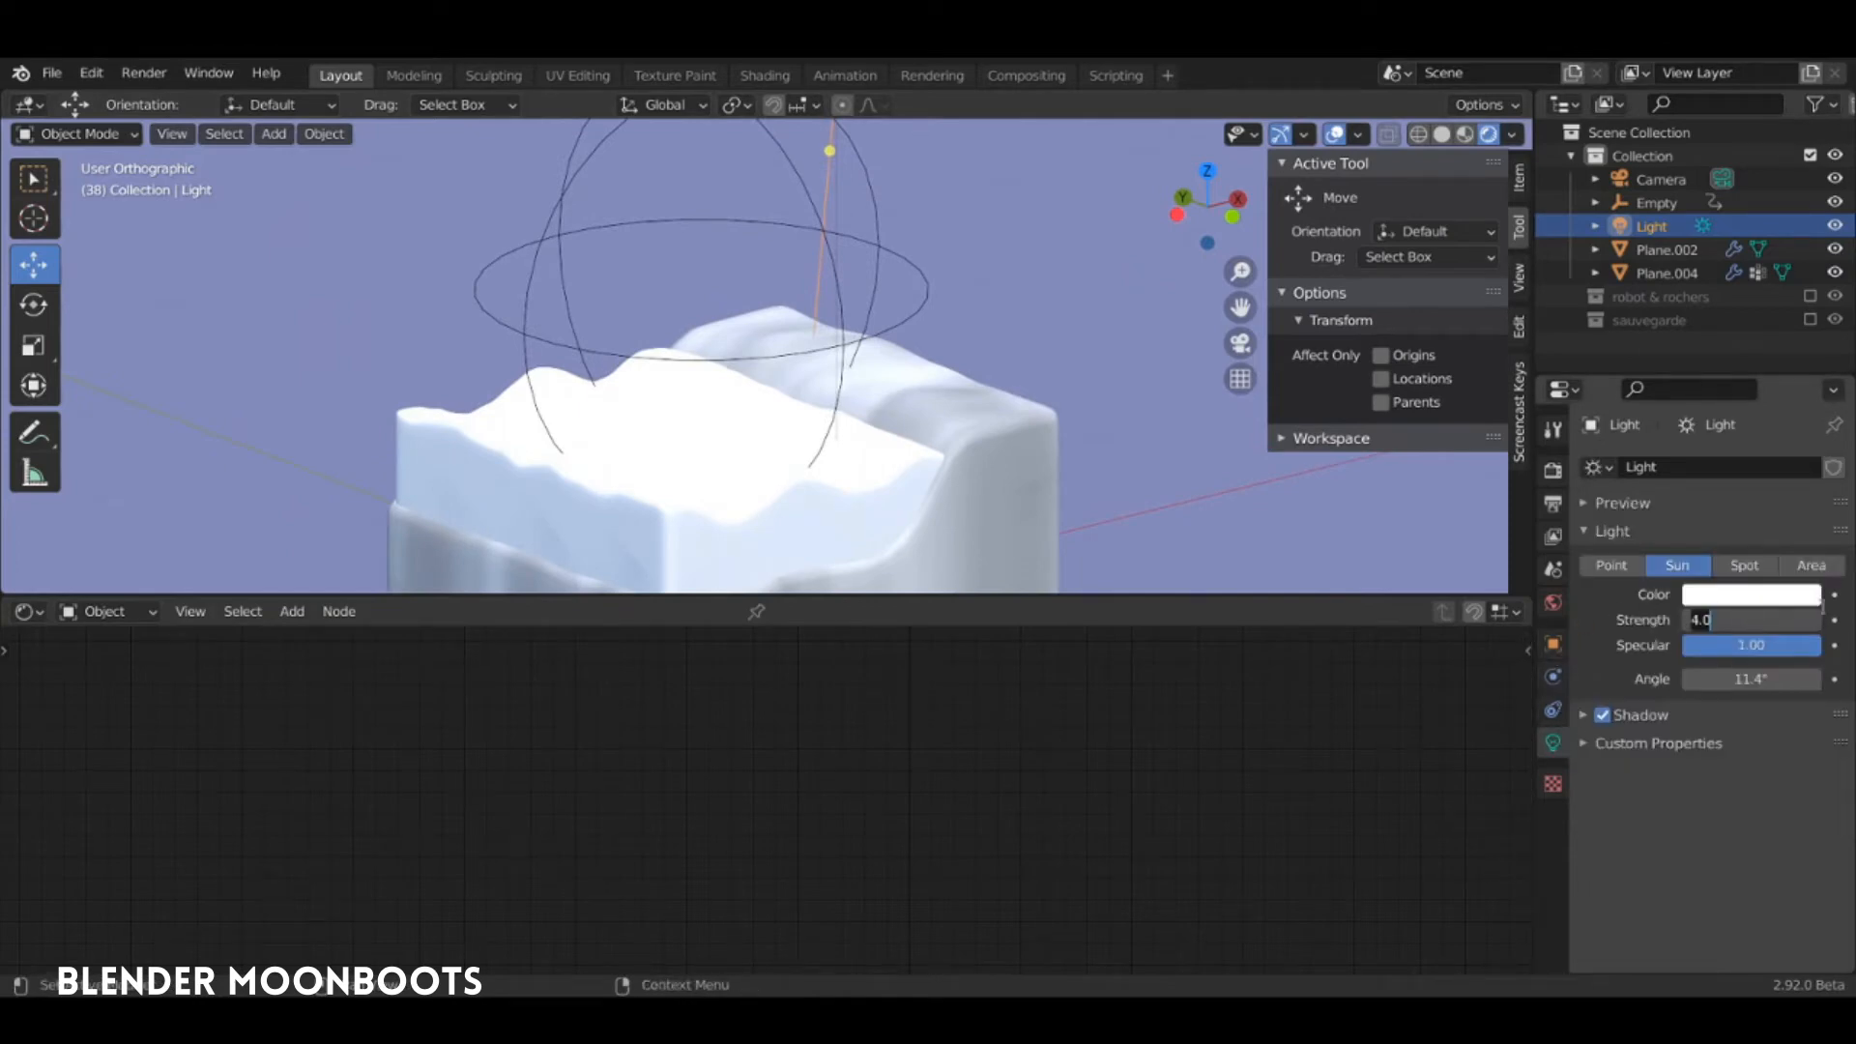
text(3)
key(Return)
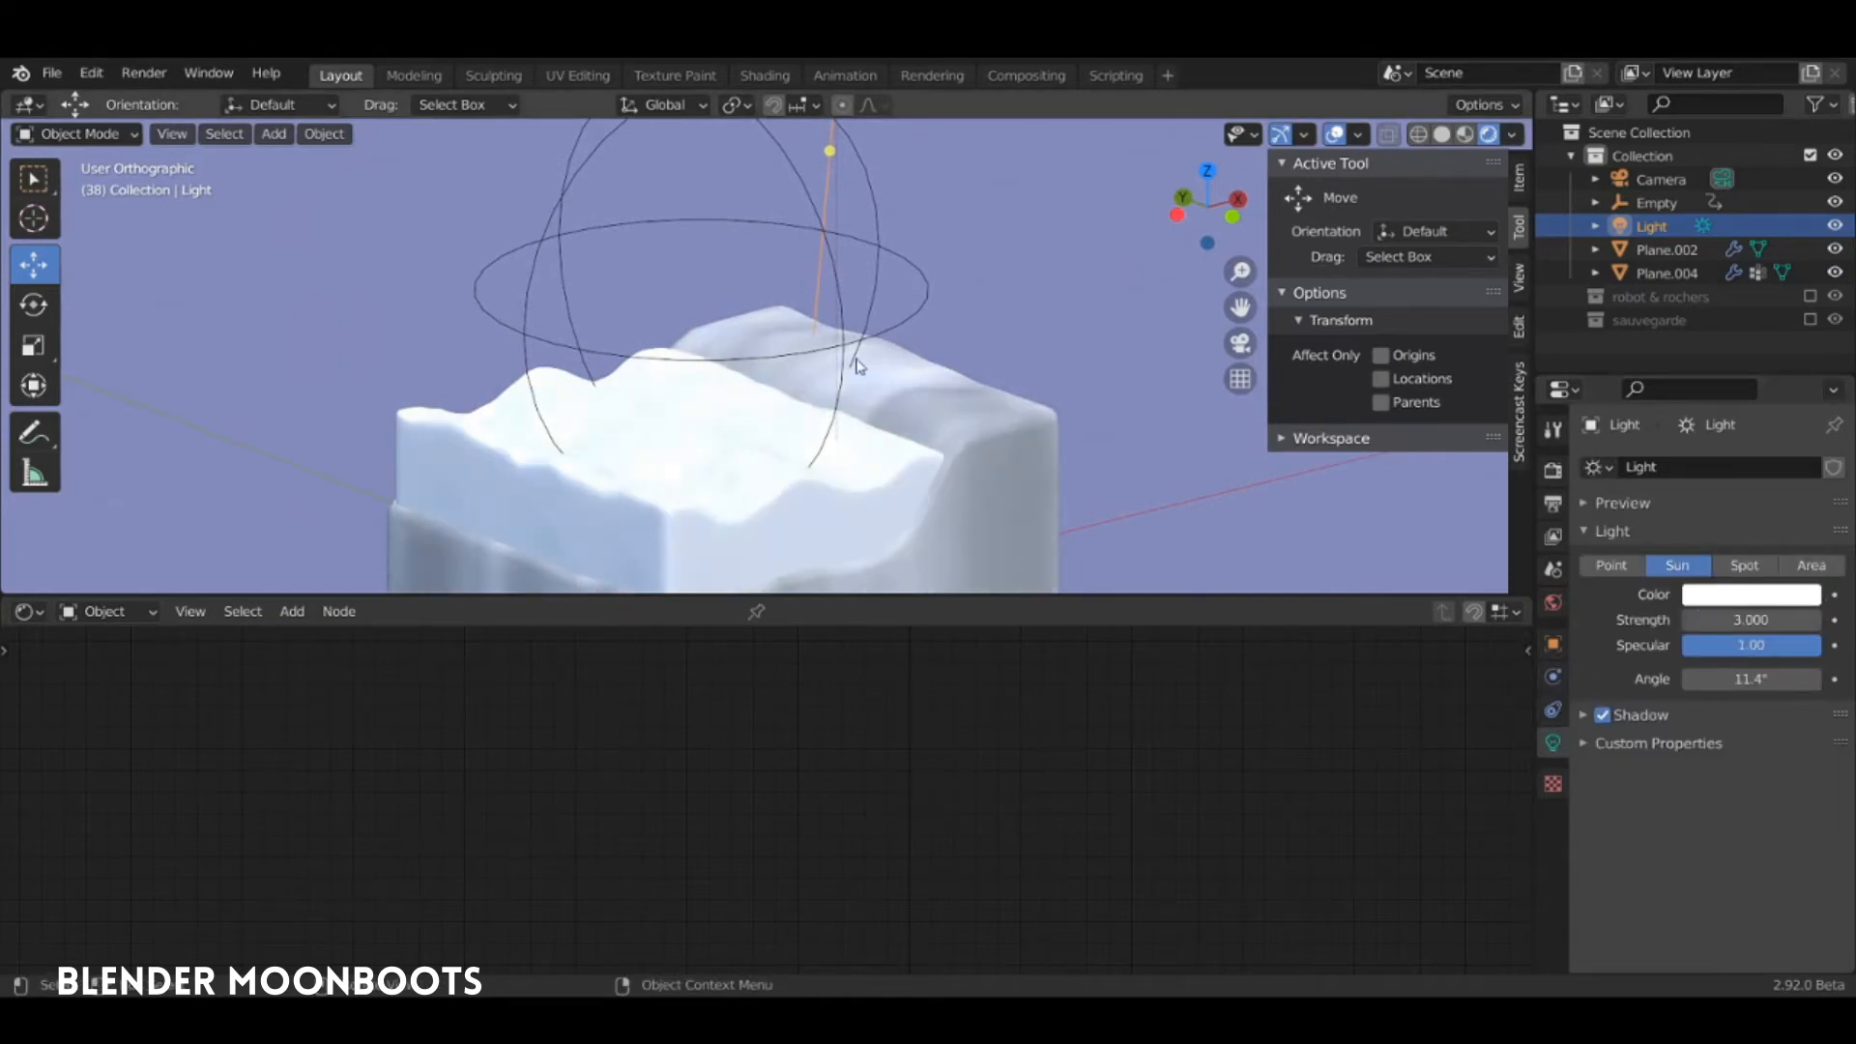
Move the terrain ColorRamp's black stop to about 0.35 and its white stop to about 0.67, and tint the white stop pale cream
click(947, 416)
key(Home)
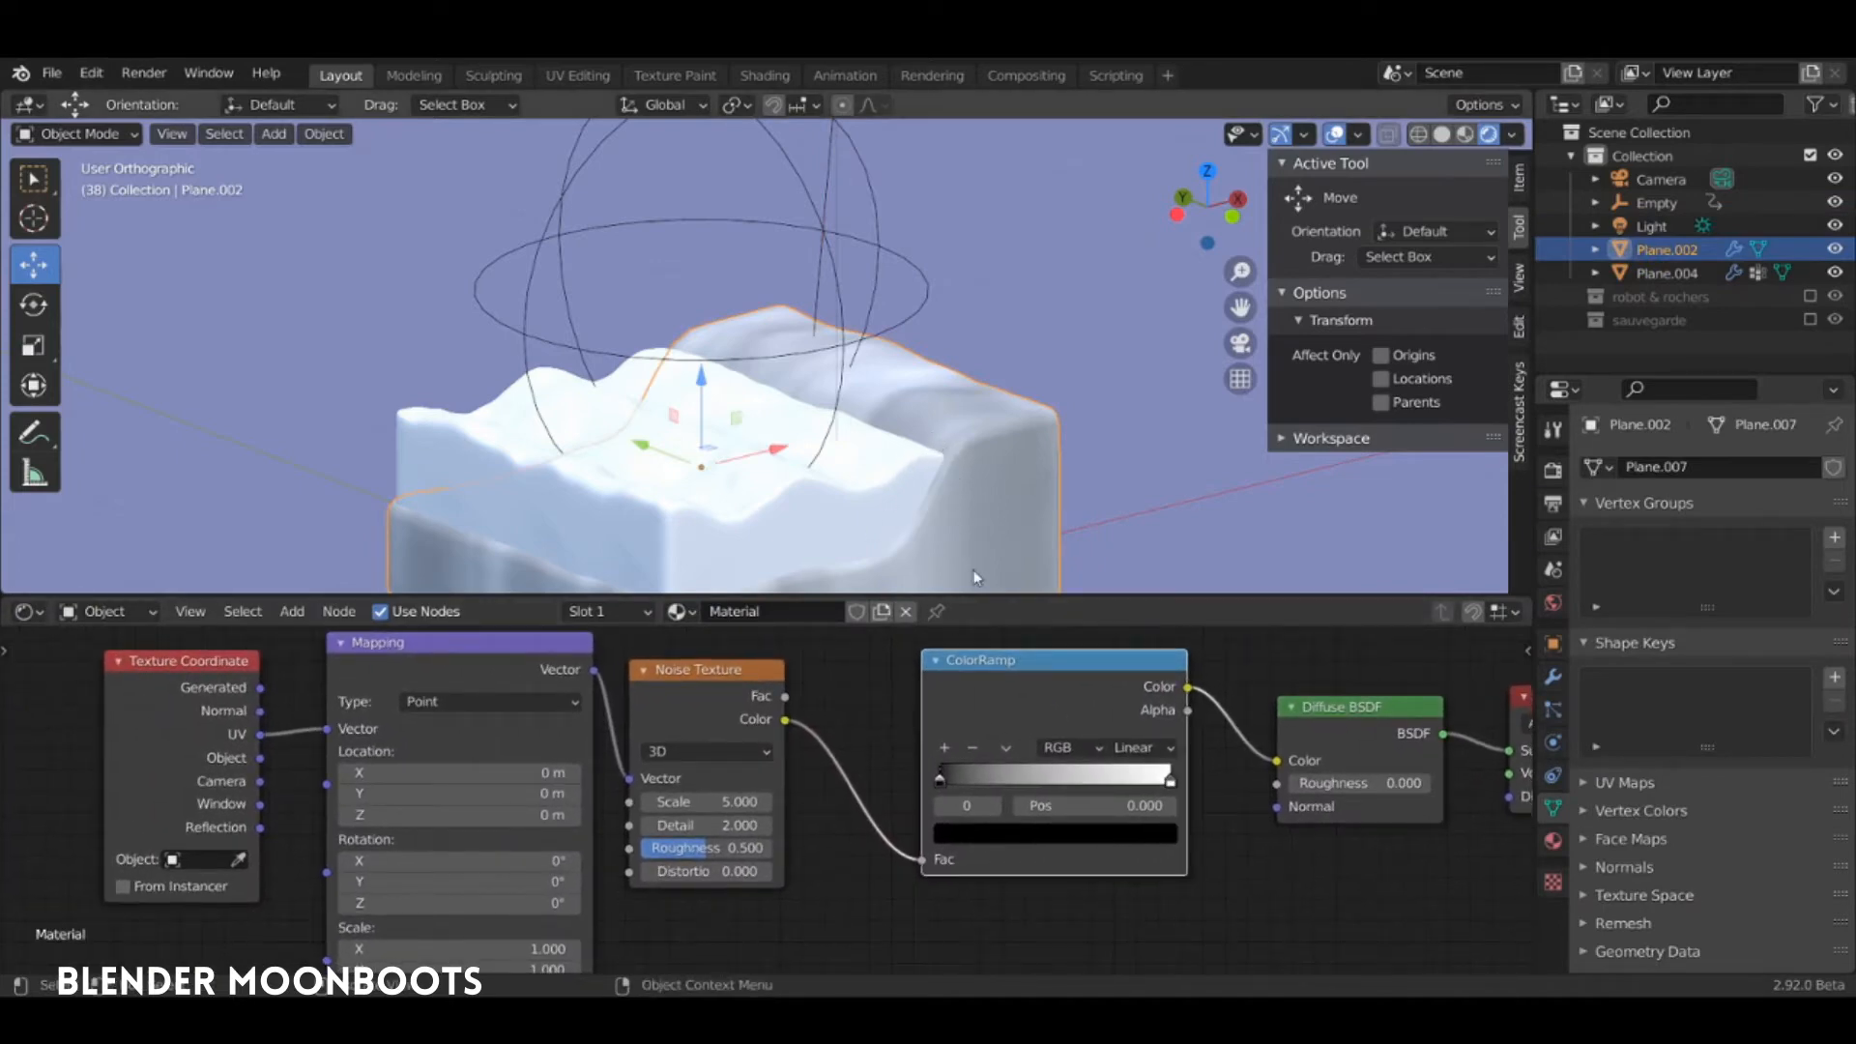
drag(940, 777, 1023, 774)
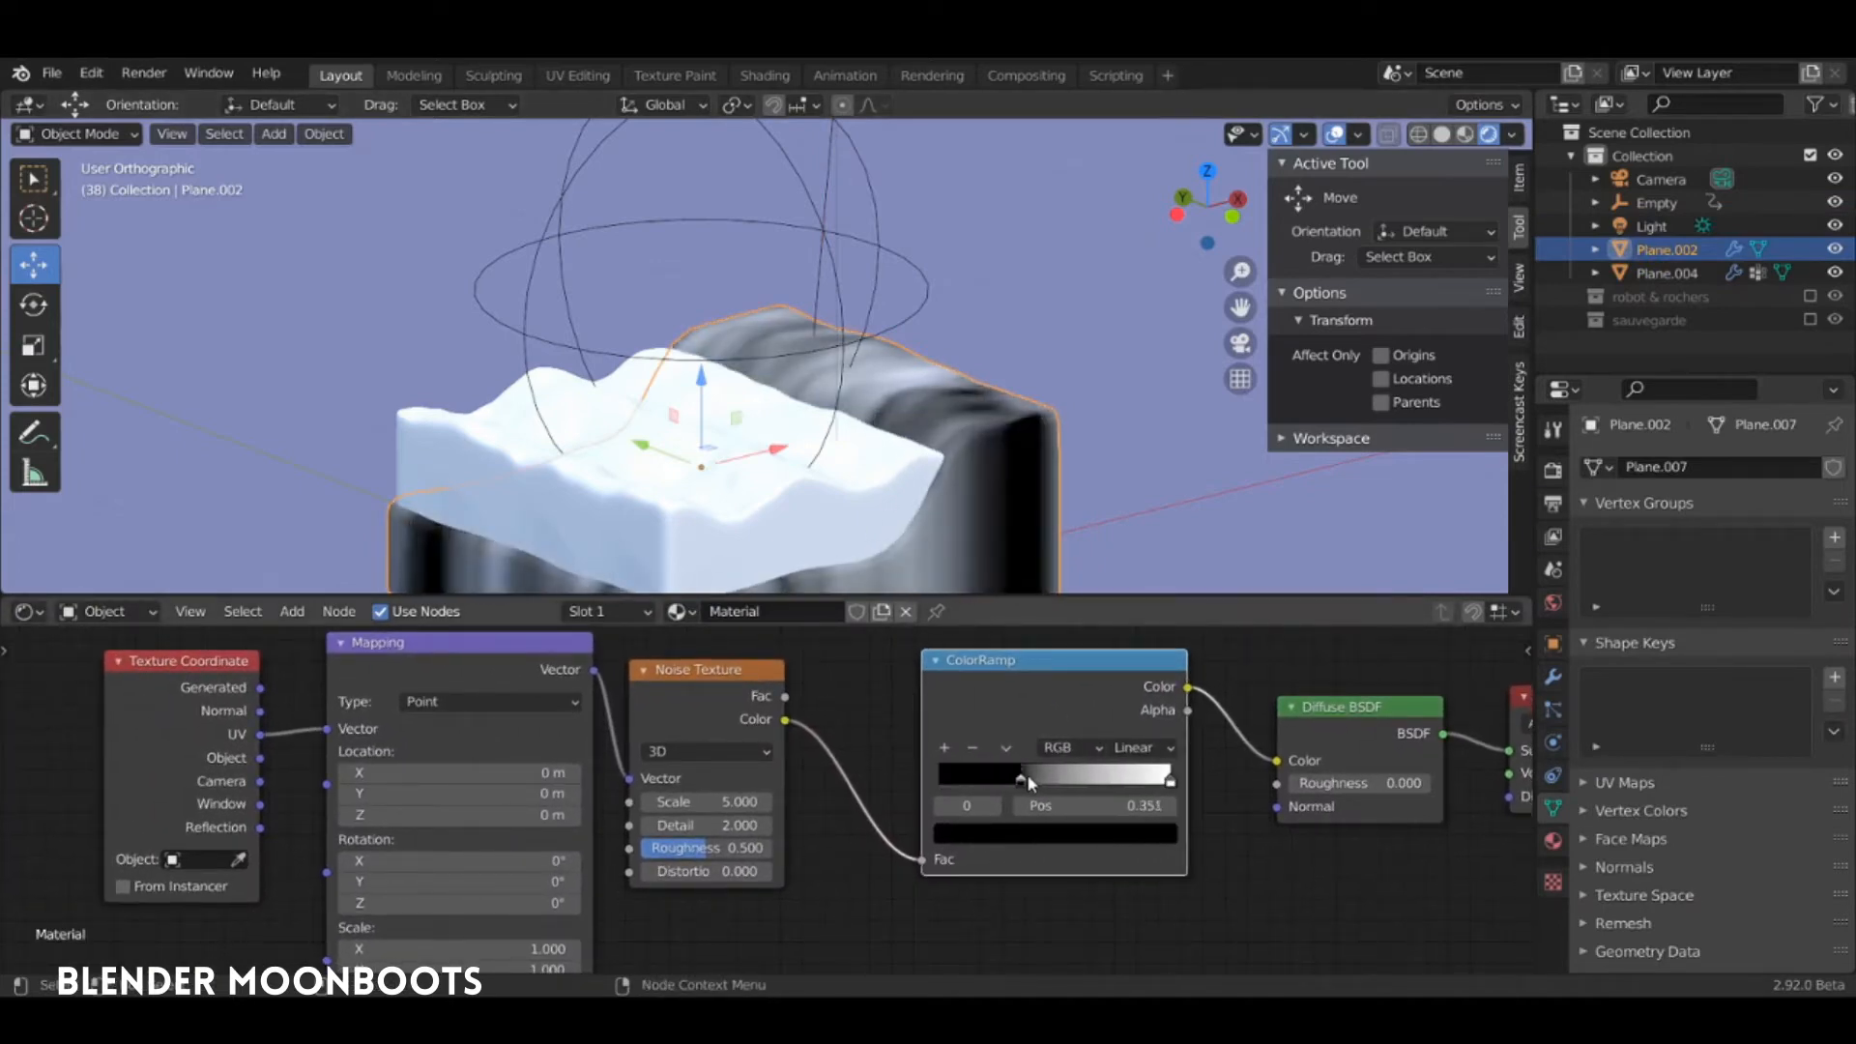
drag(1159, 778, 1079, 774)
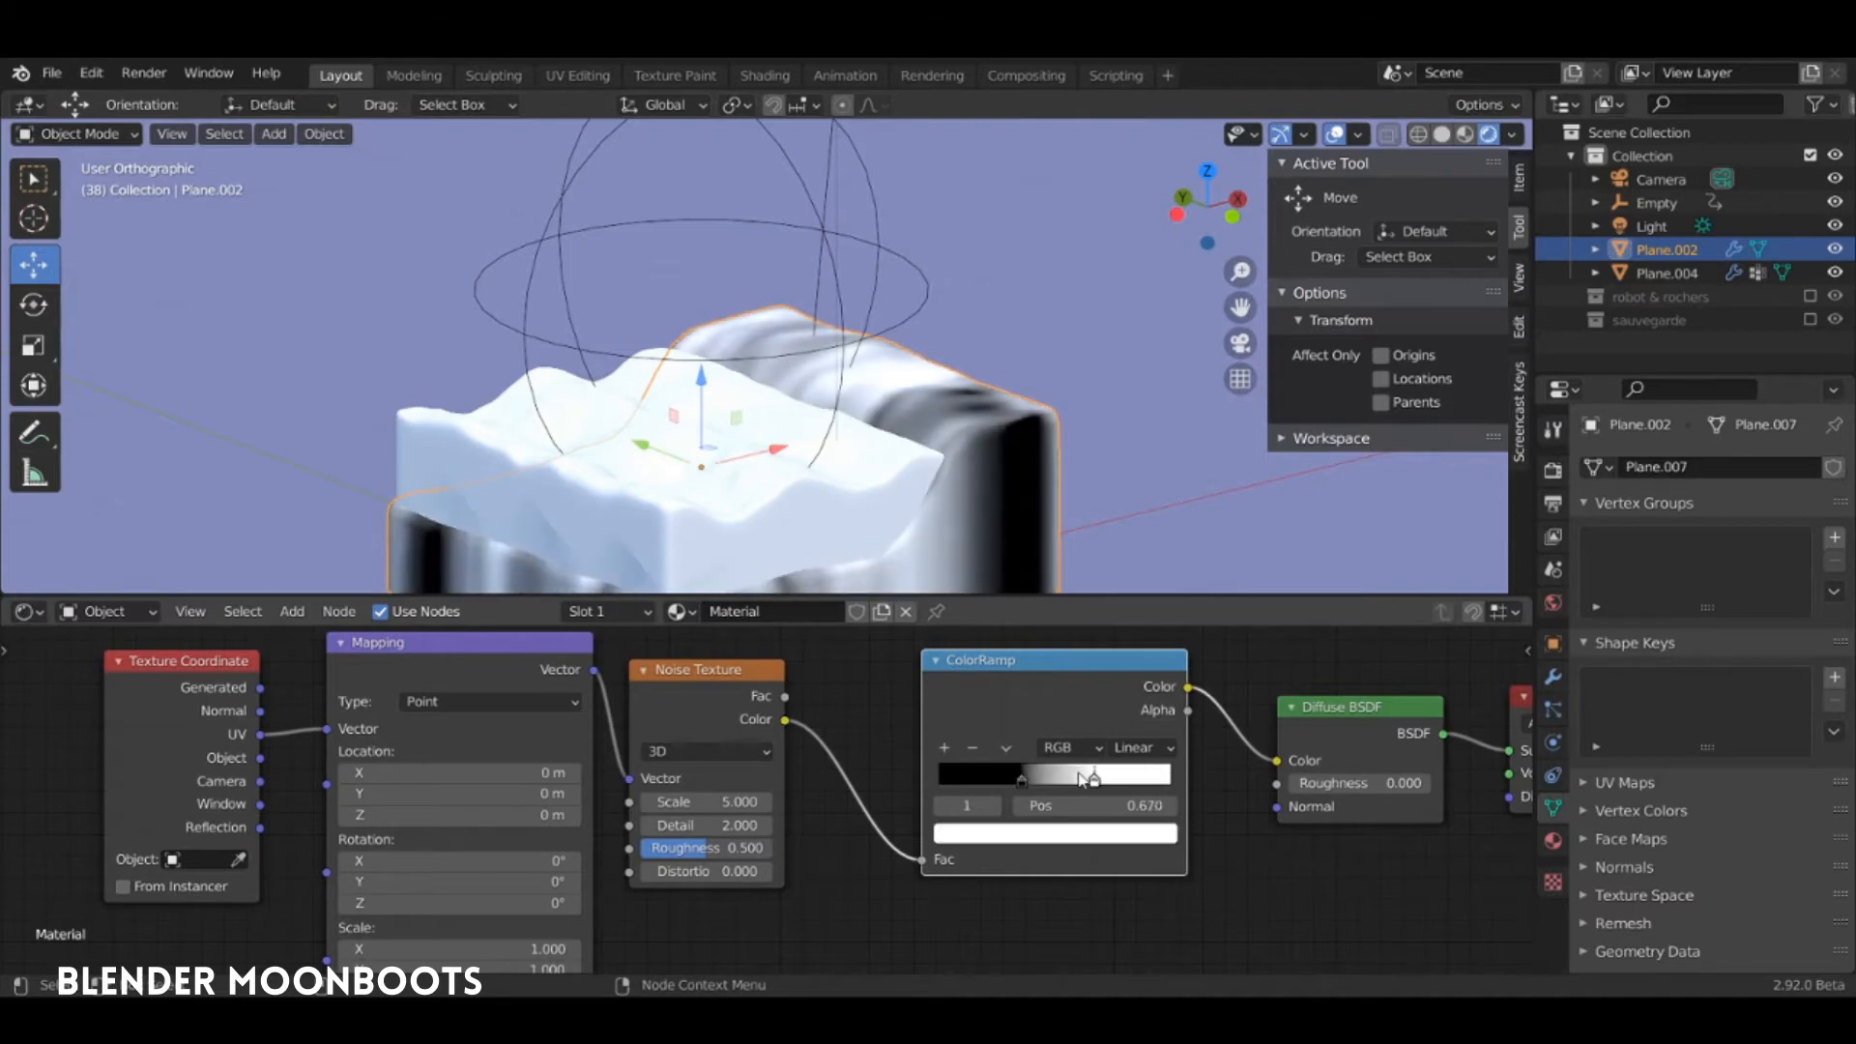
click(1089, 837)
drag(1029, 607, 1030, 615)
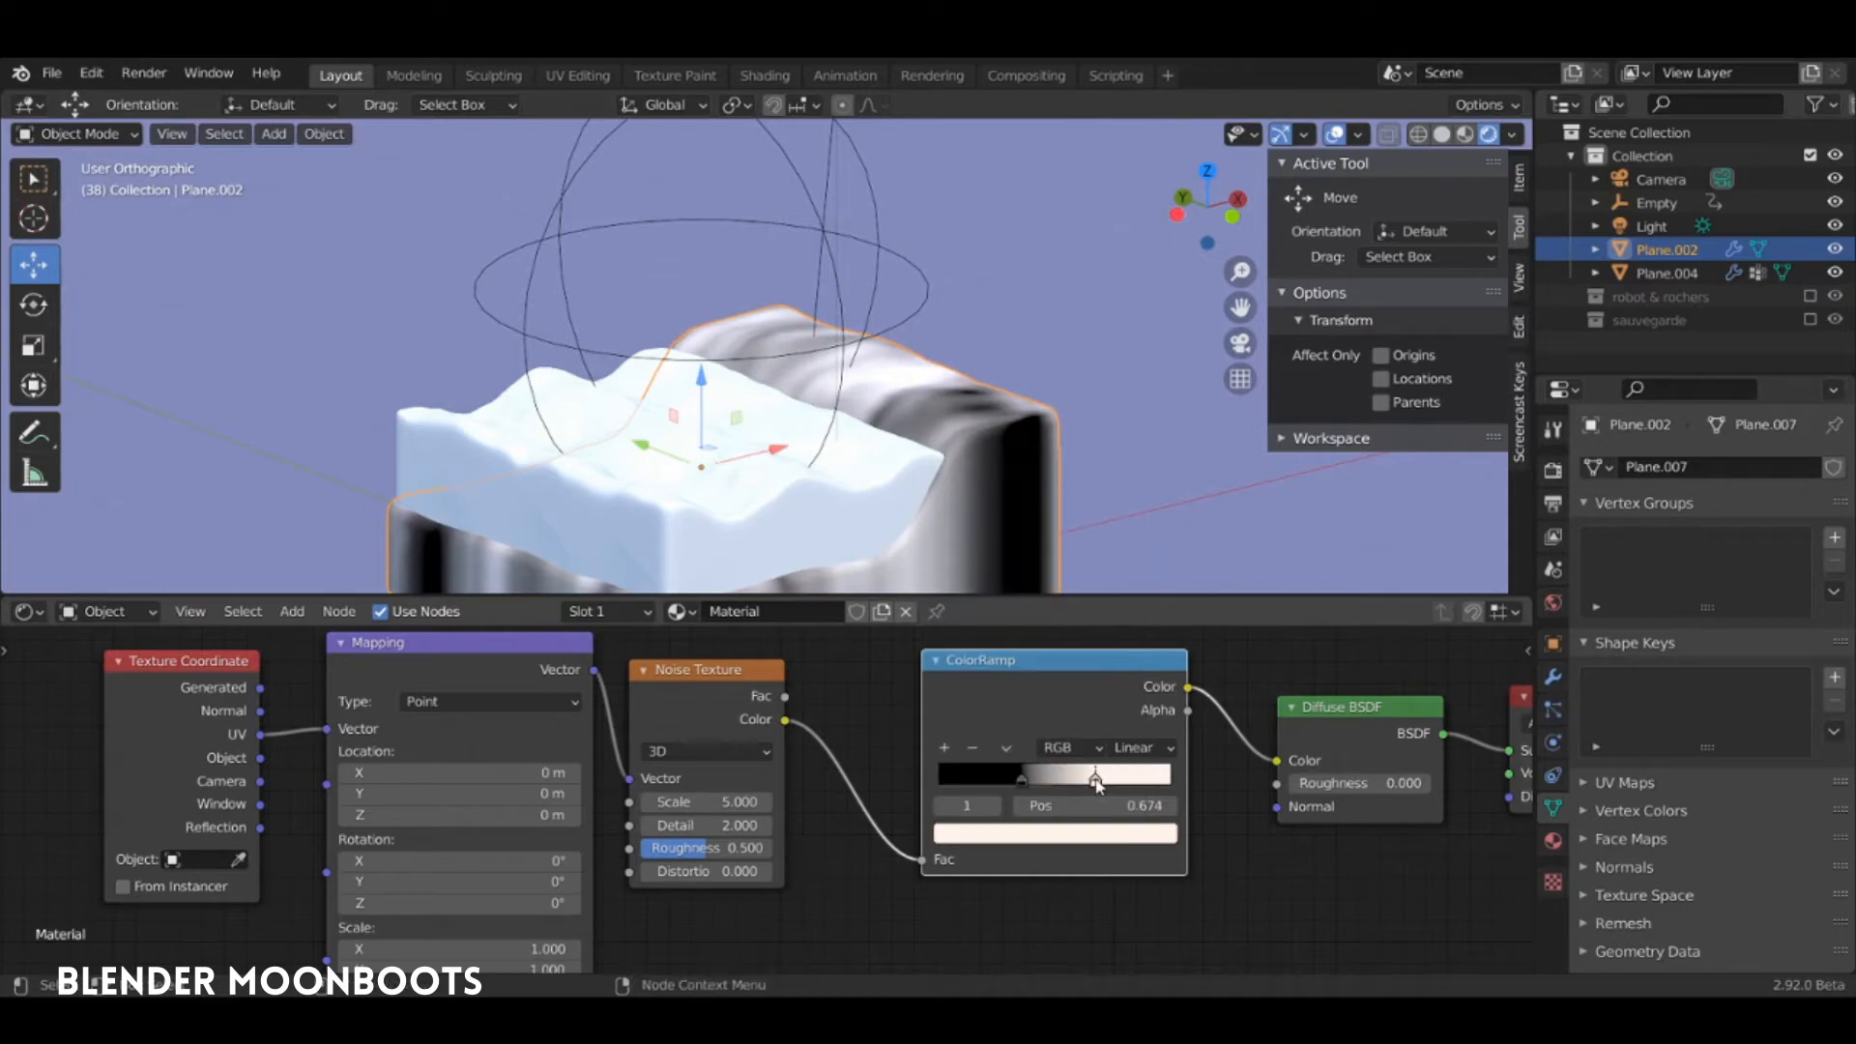
Recolor the ColorRamp's black stop salmon orange (hue 0.023, saturation 0.775) and move the stops to about 0.38 and 0.55
click(1022, 779)
key(ctrl+v)
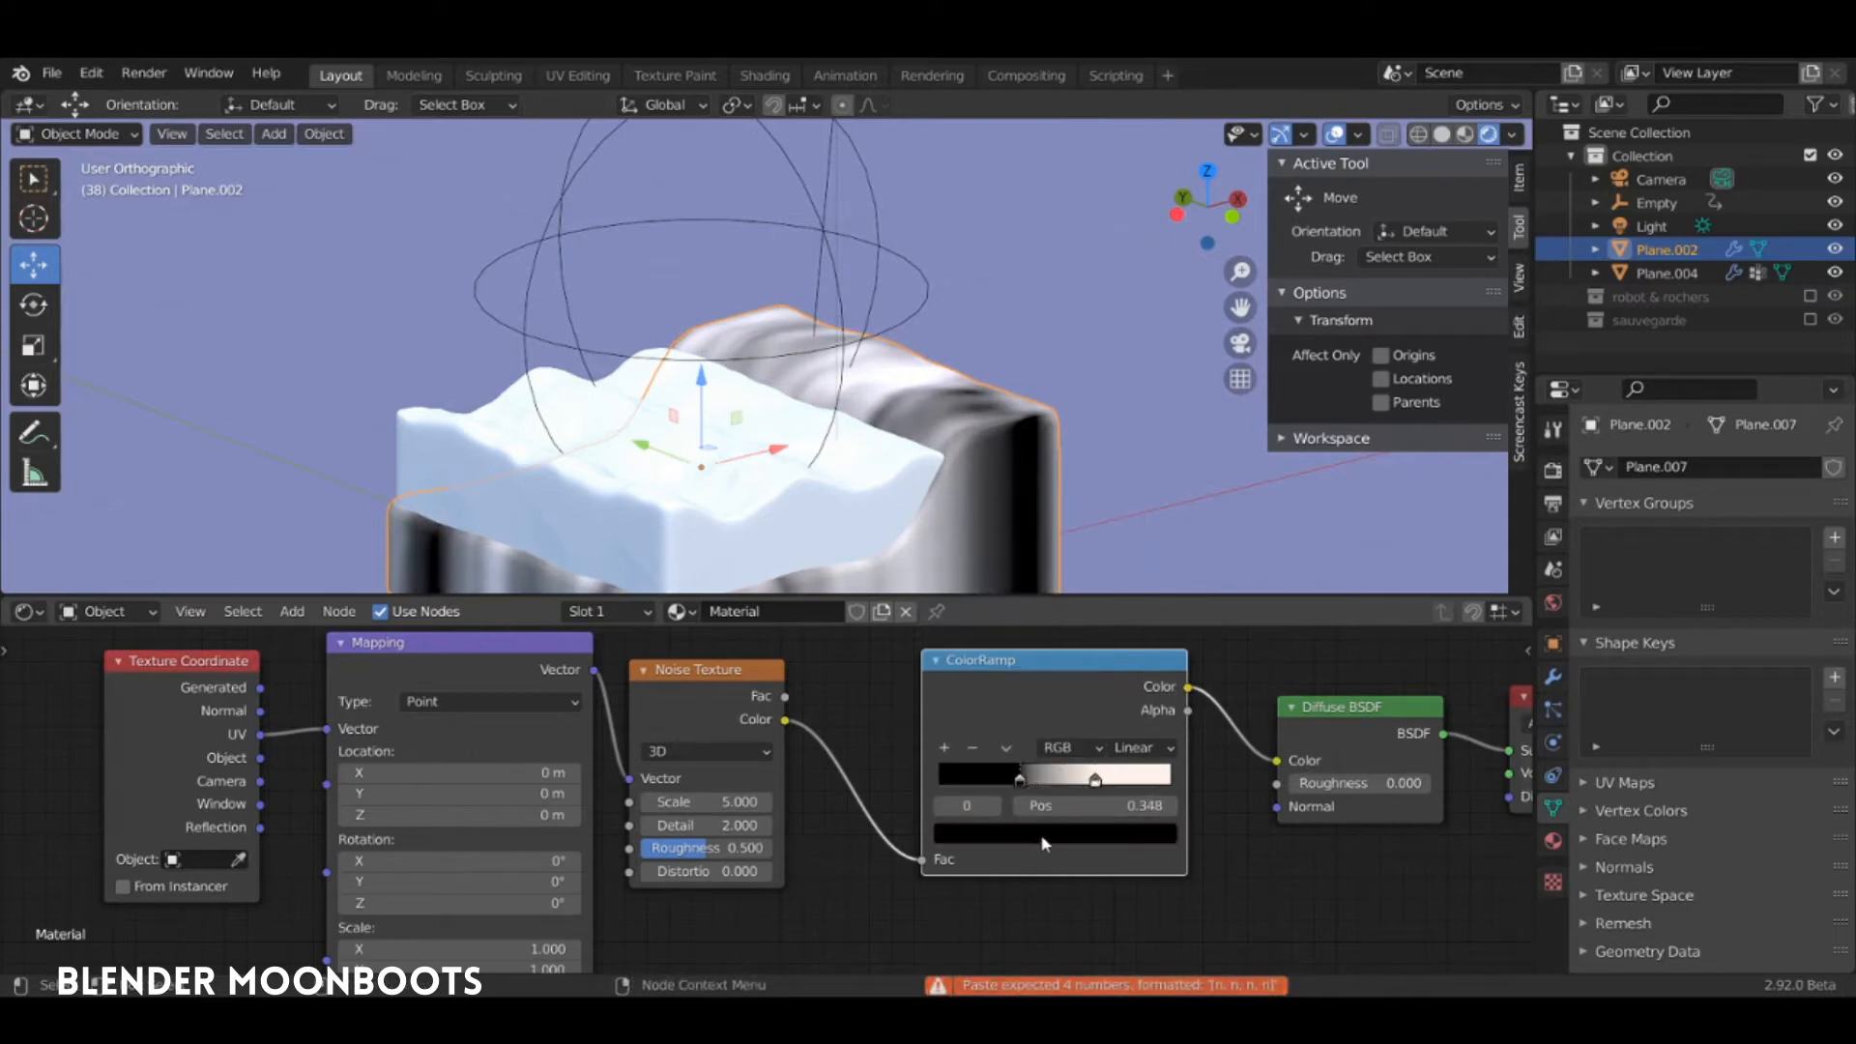
click(1042, 837)
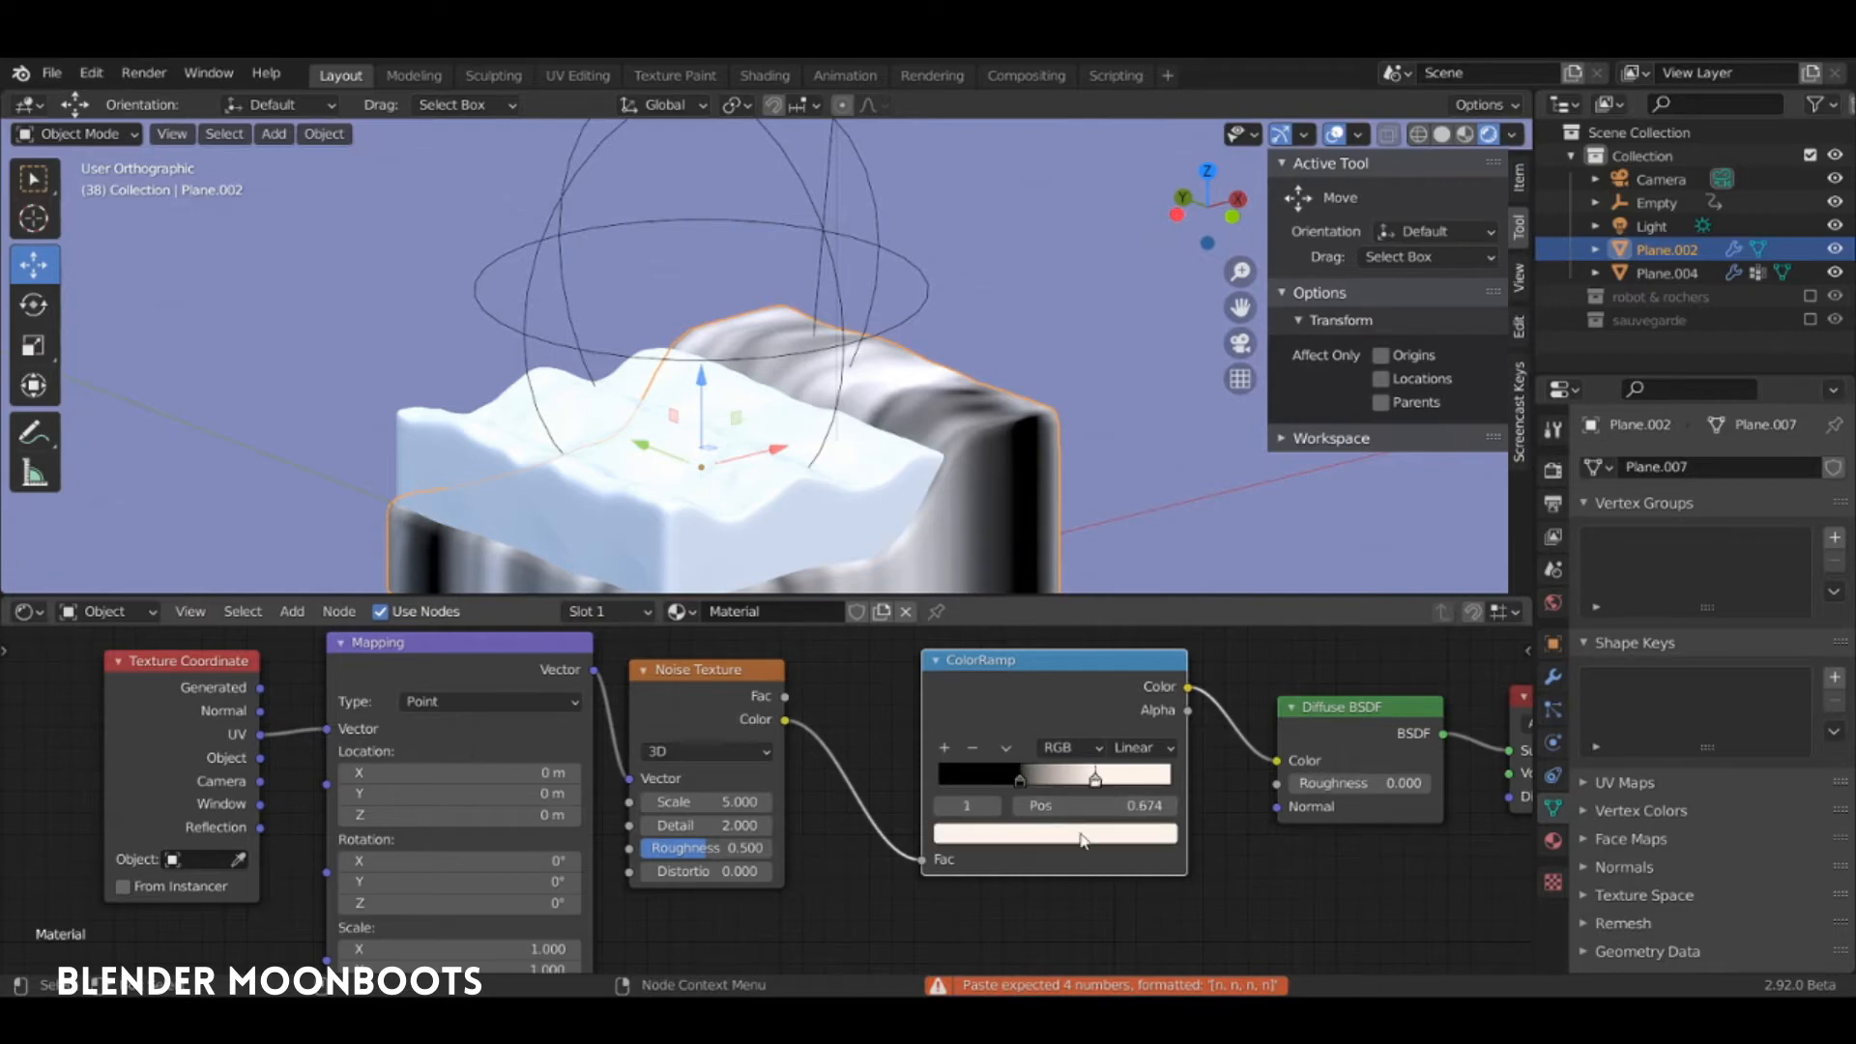
key(ctrl+v)
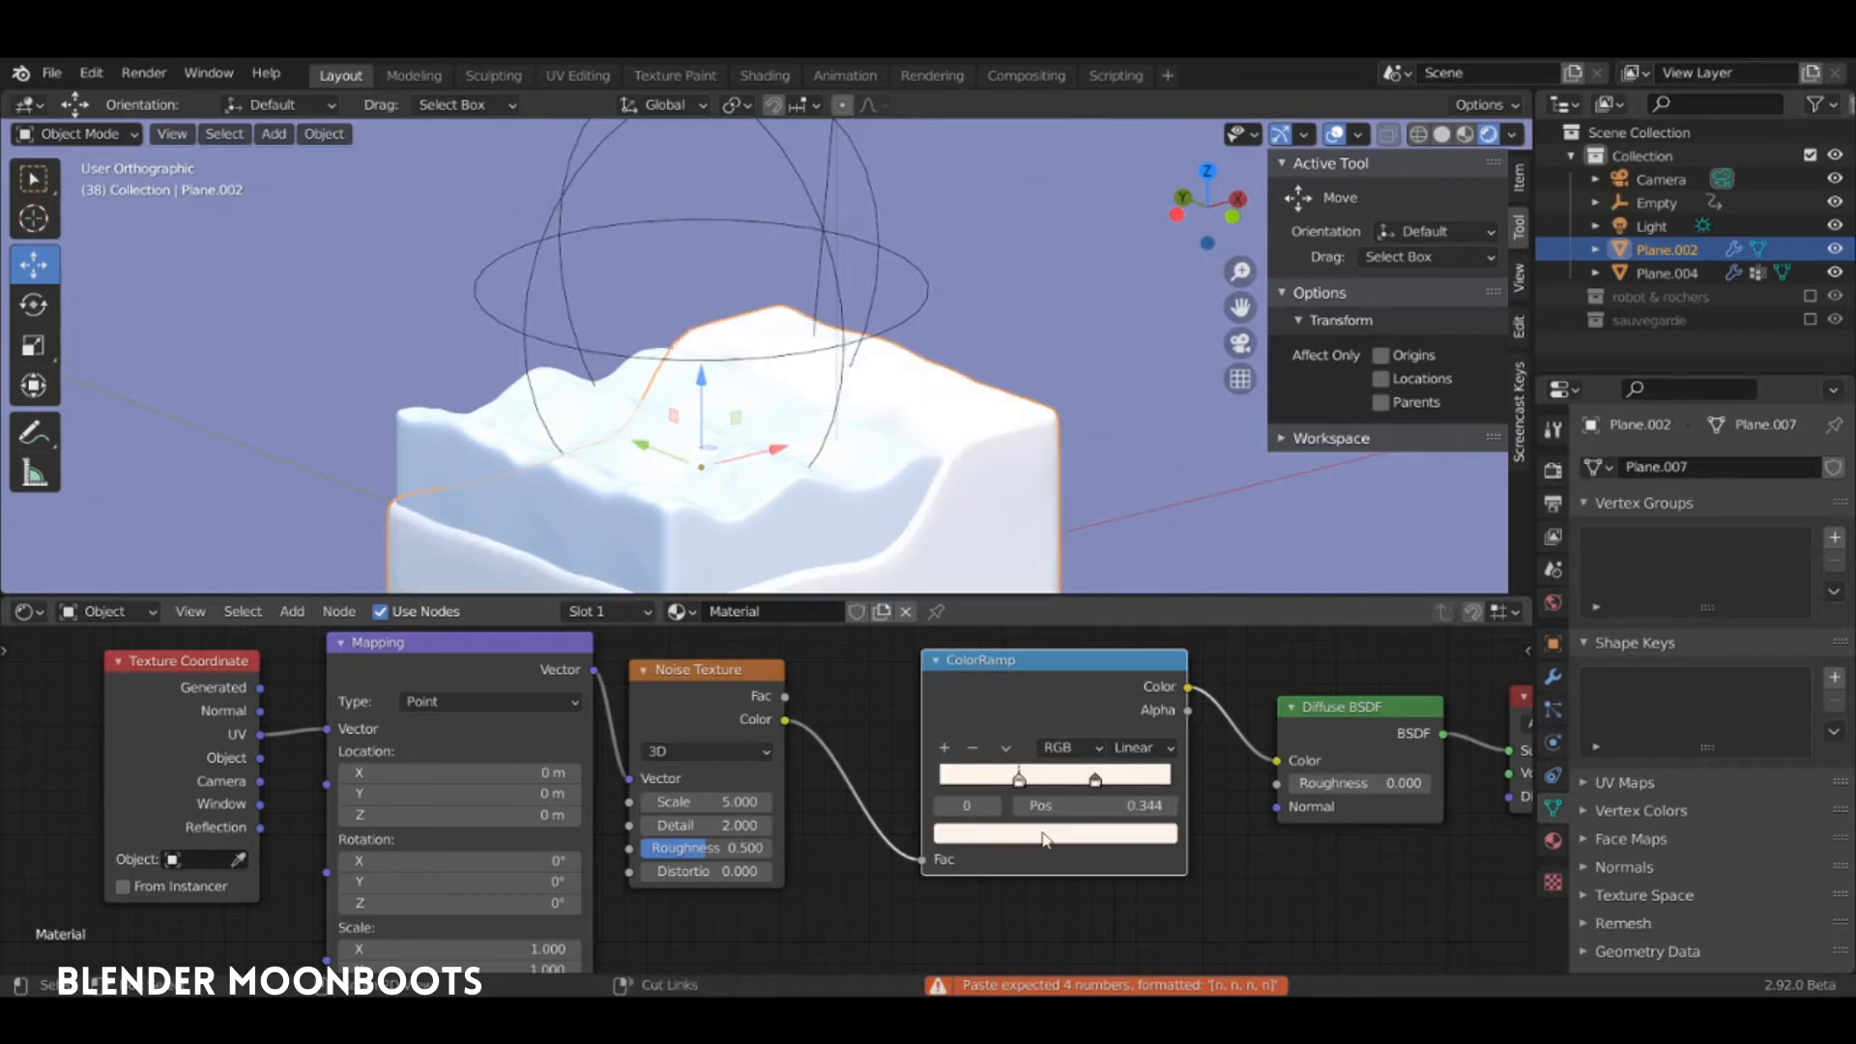
click(1052, 833)
click(1023, 636)
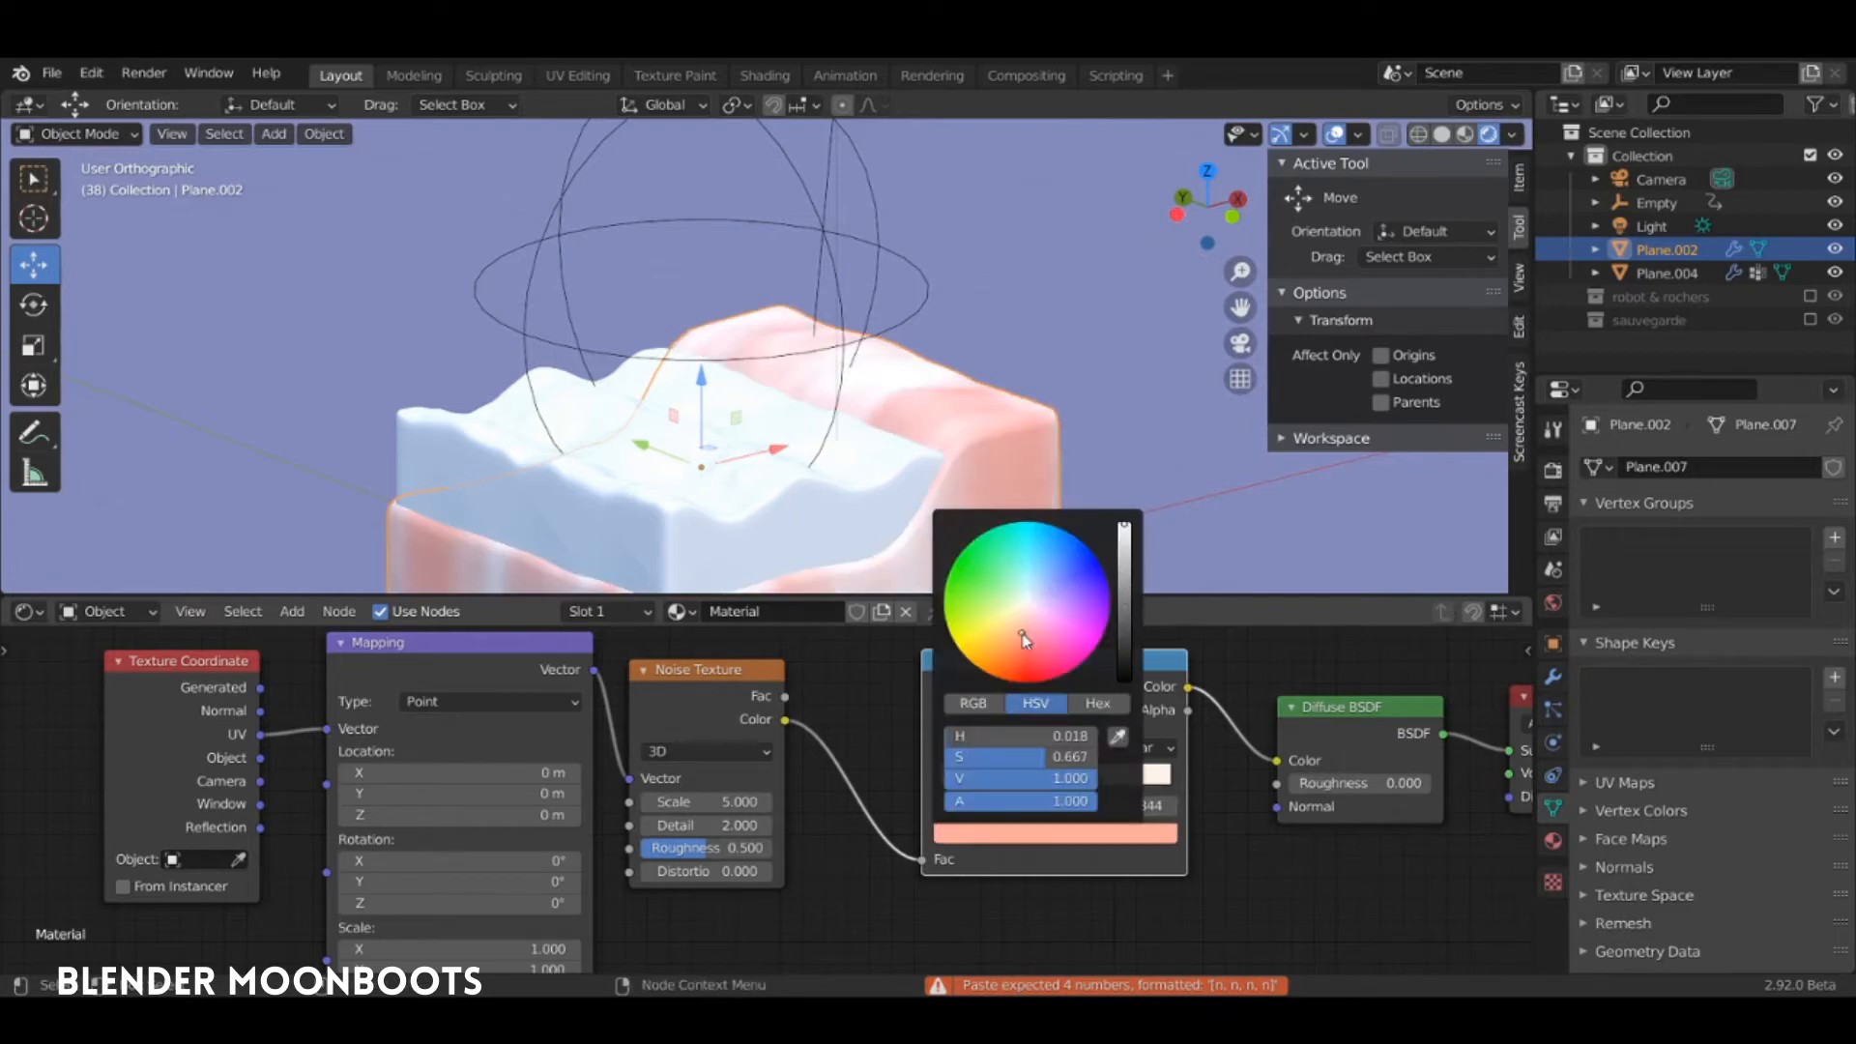
click(1019, 641)
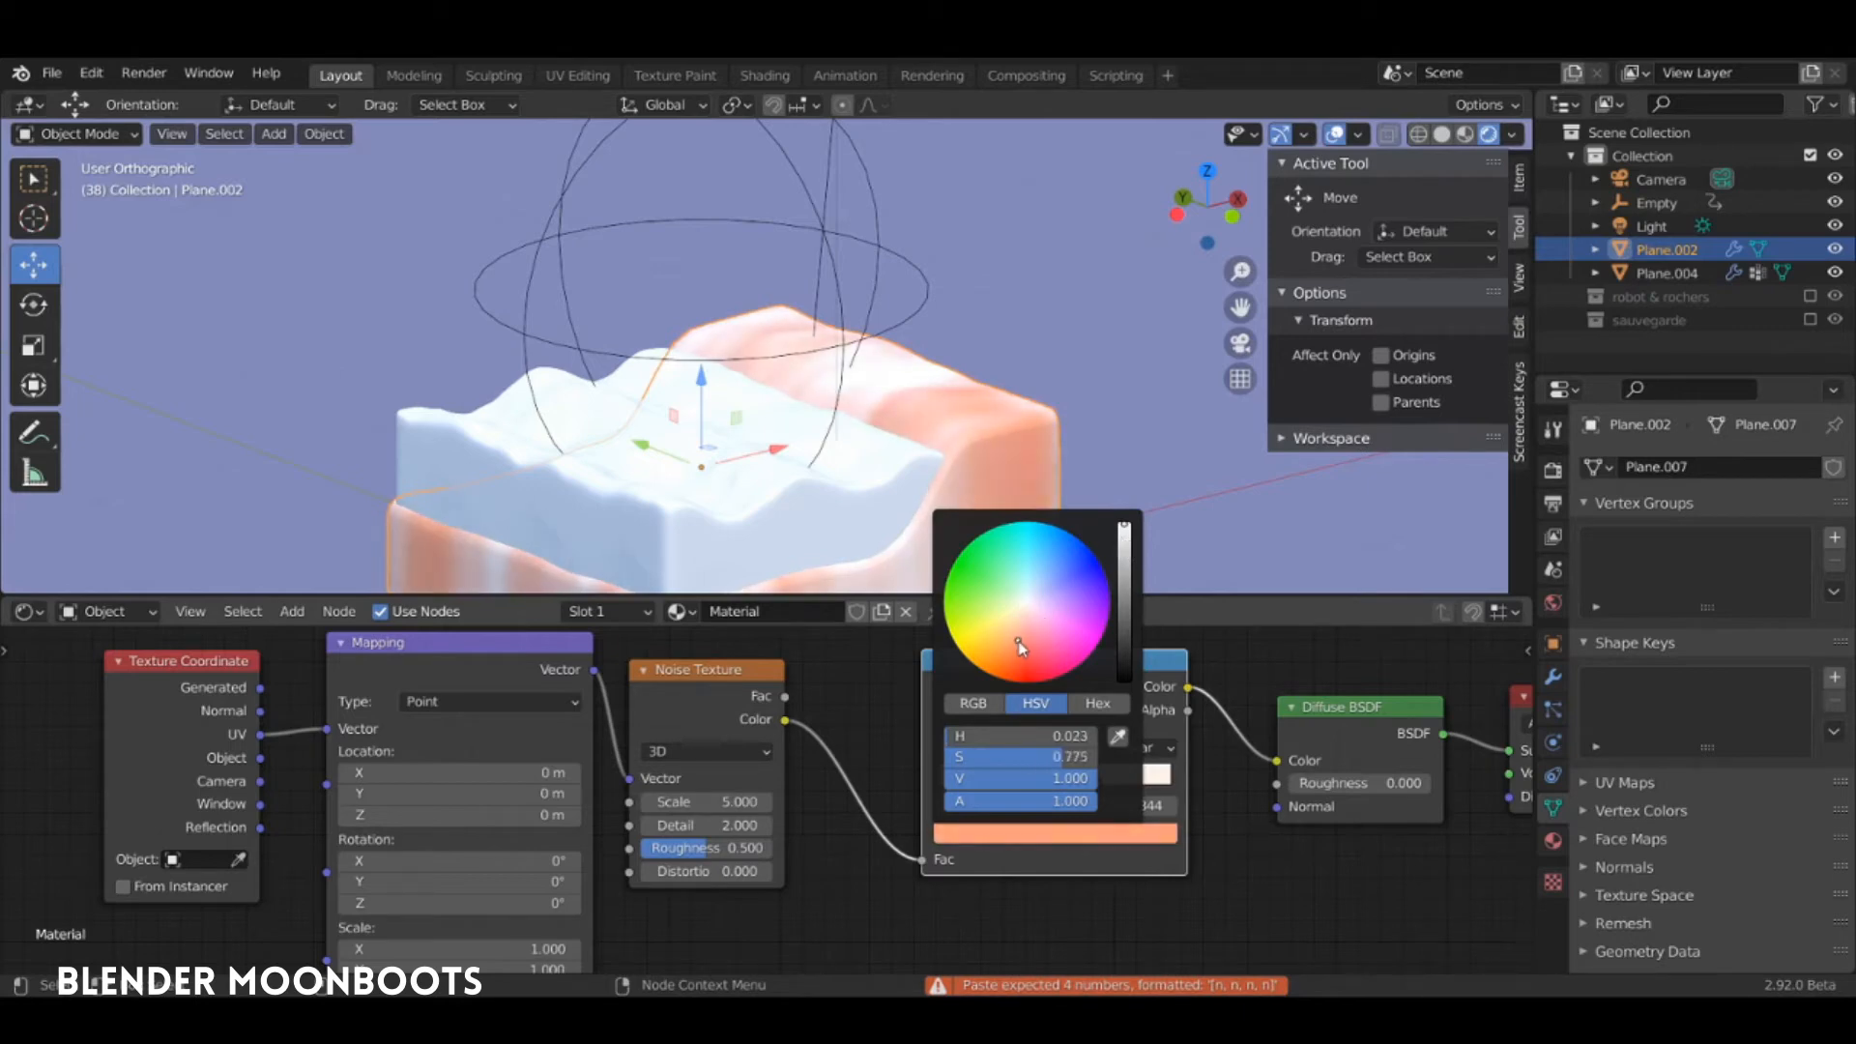
drag(1019, 781, 1073, 782)
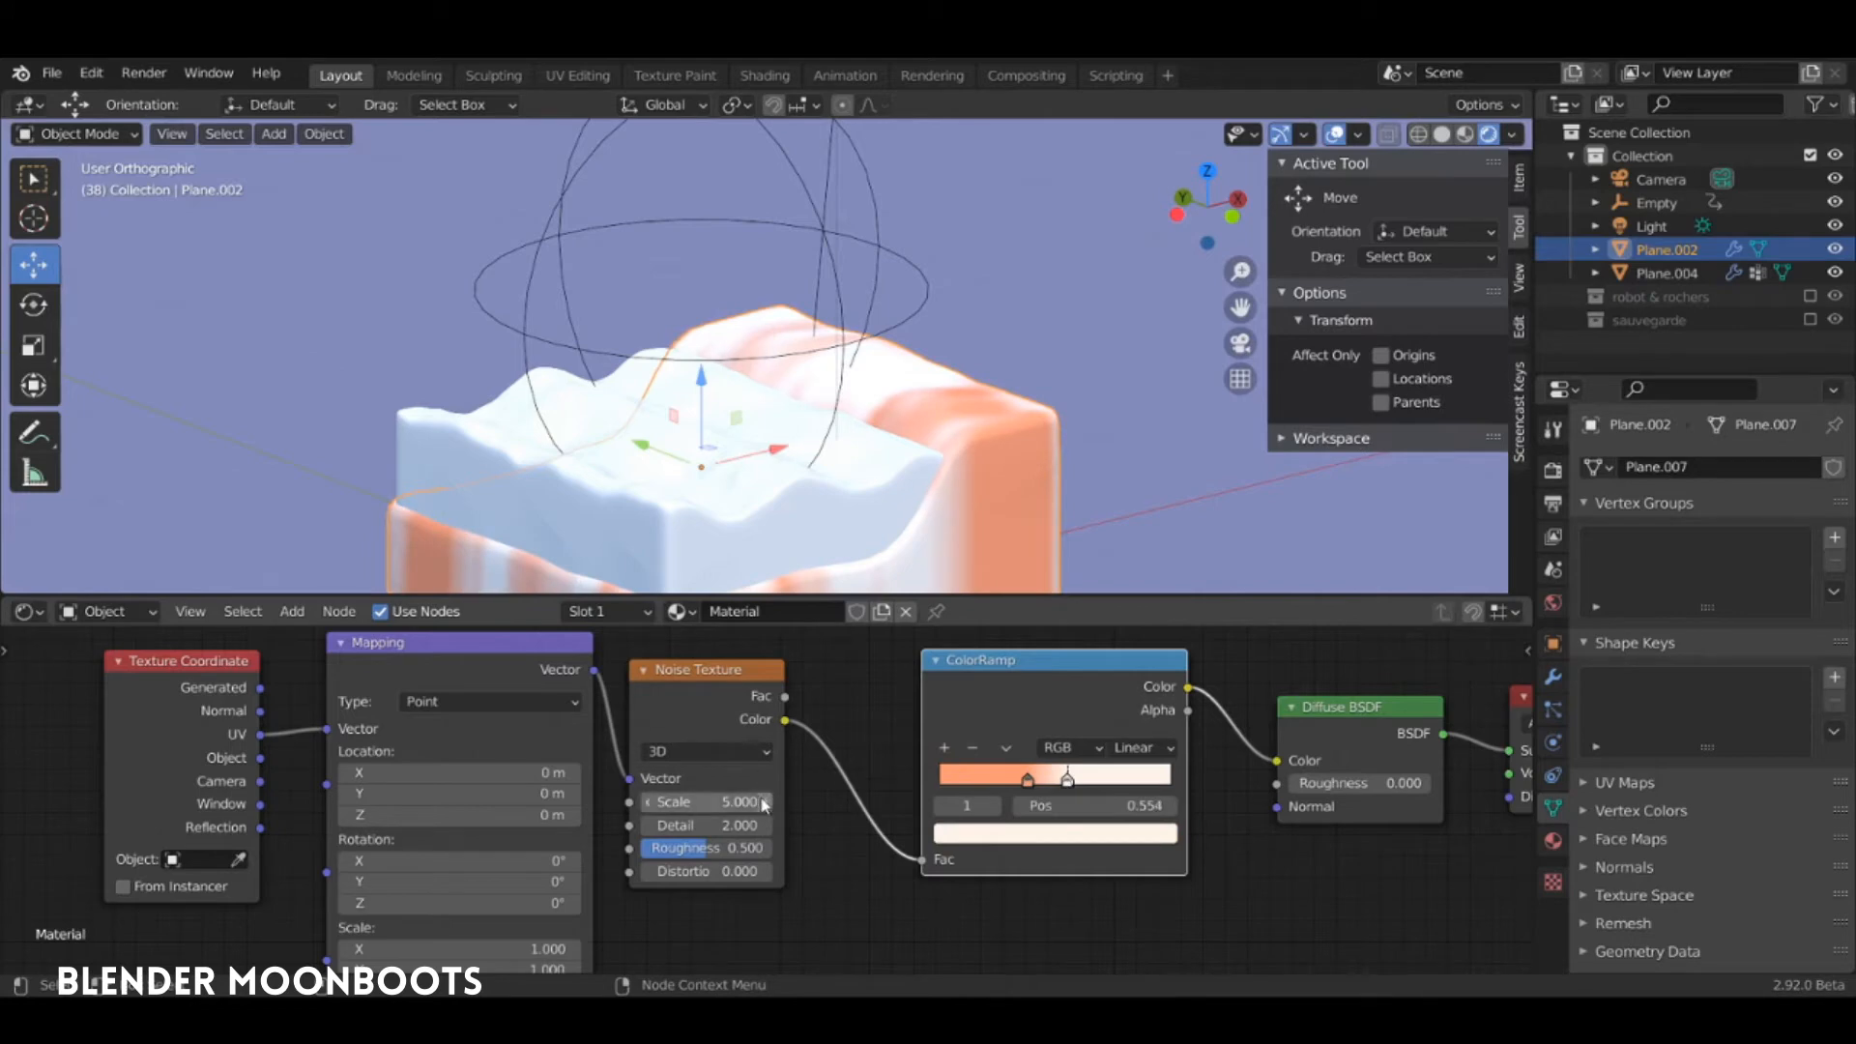
Raise the Noise Texture's scale to about 121 and drive the Mapping node with Object coordinates instead of UV
drag(764, 804, 1025, 799)
shift+middle_drag(949, 518, 899, 462)
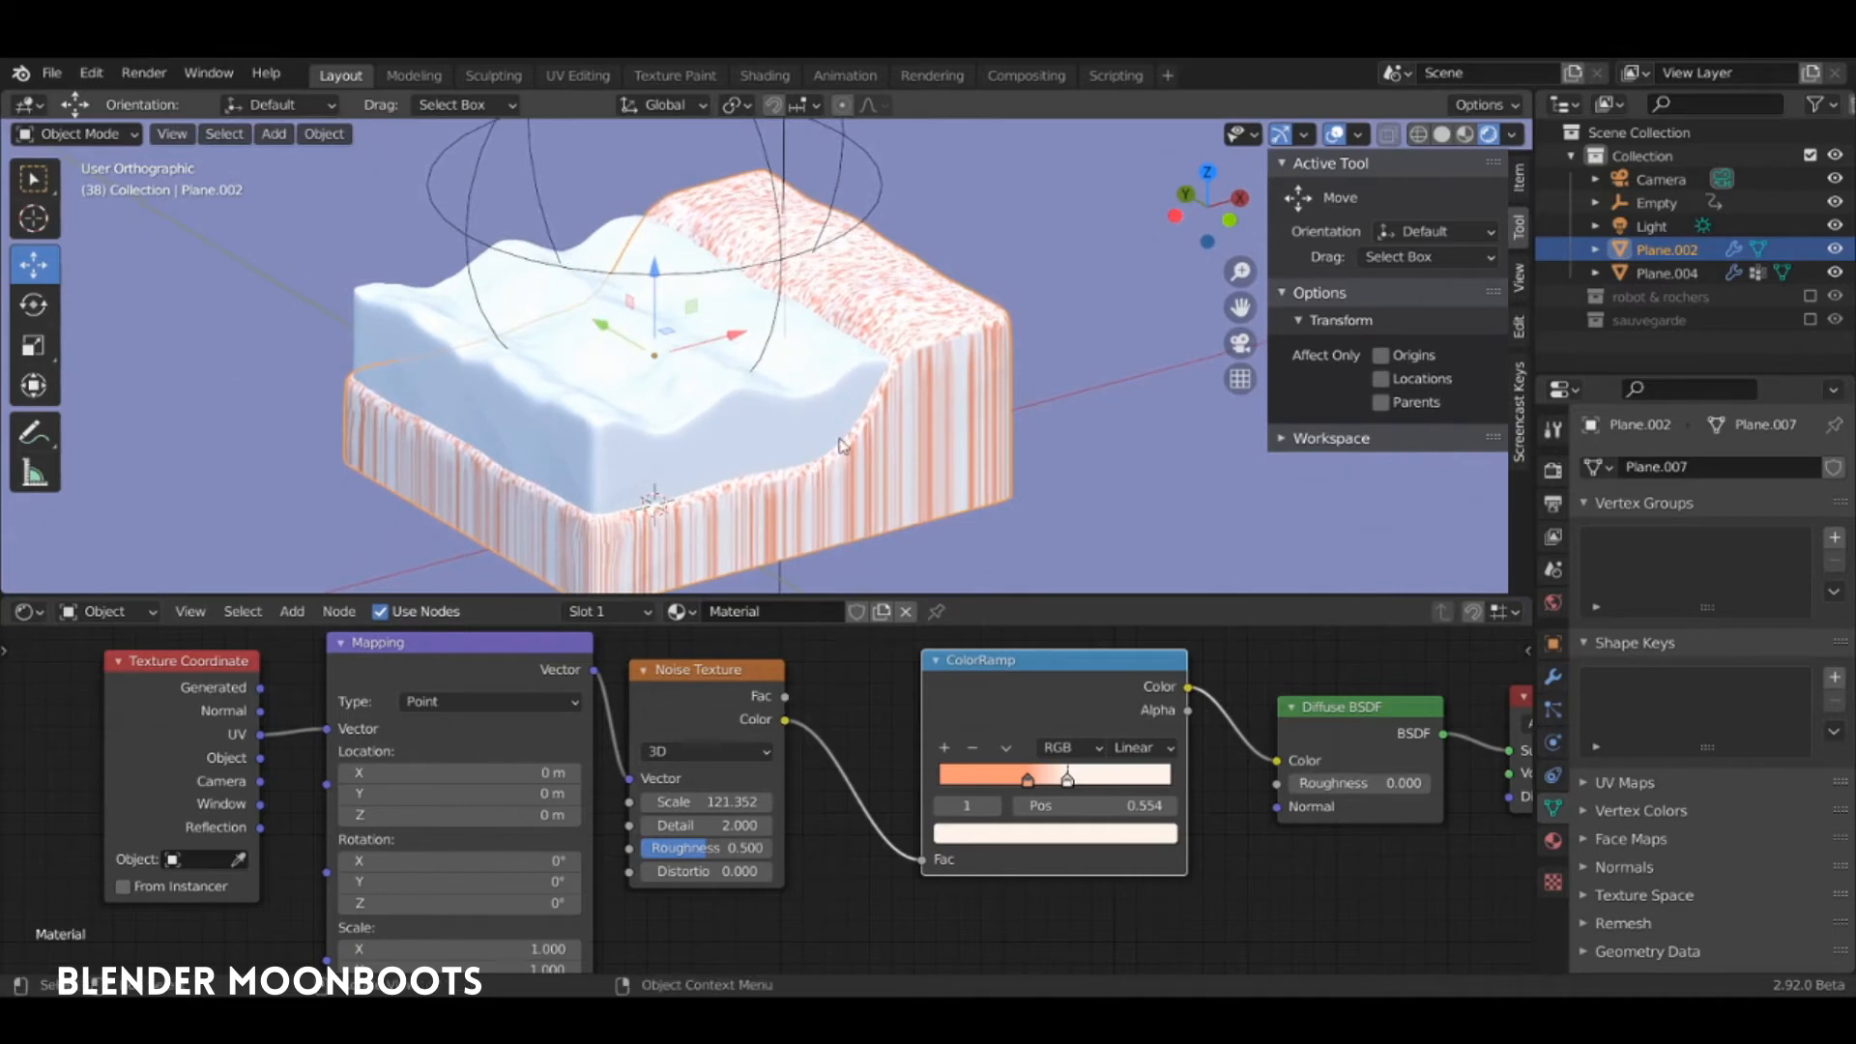
drag(262, 759, 326, 728)
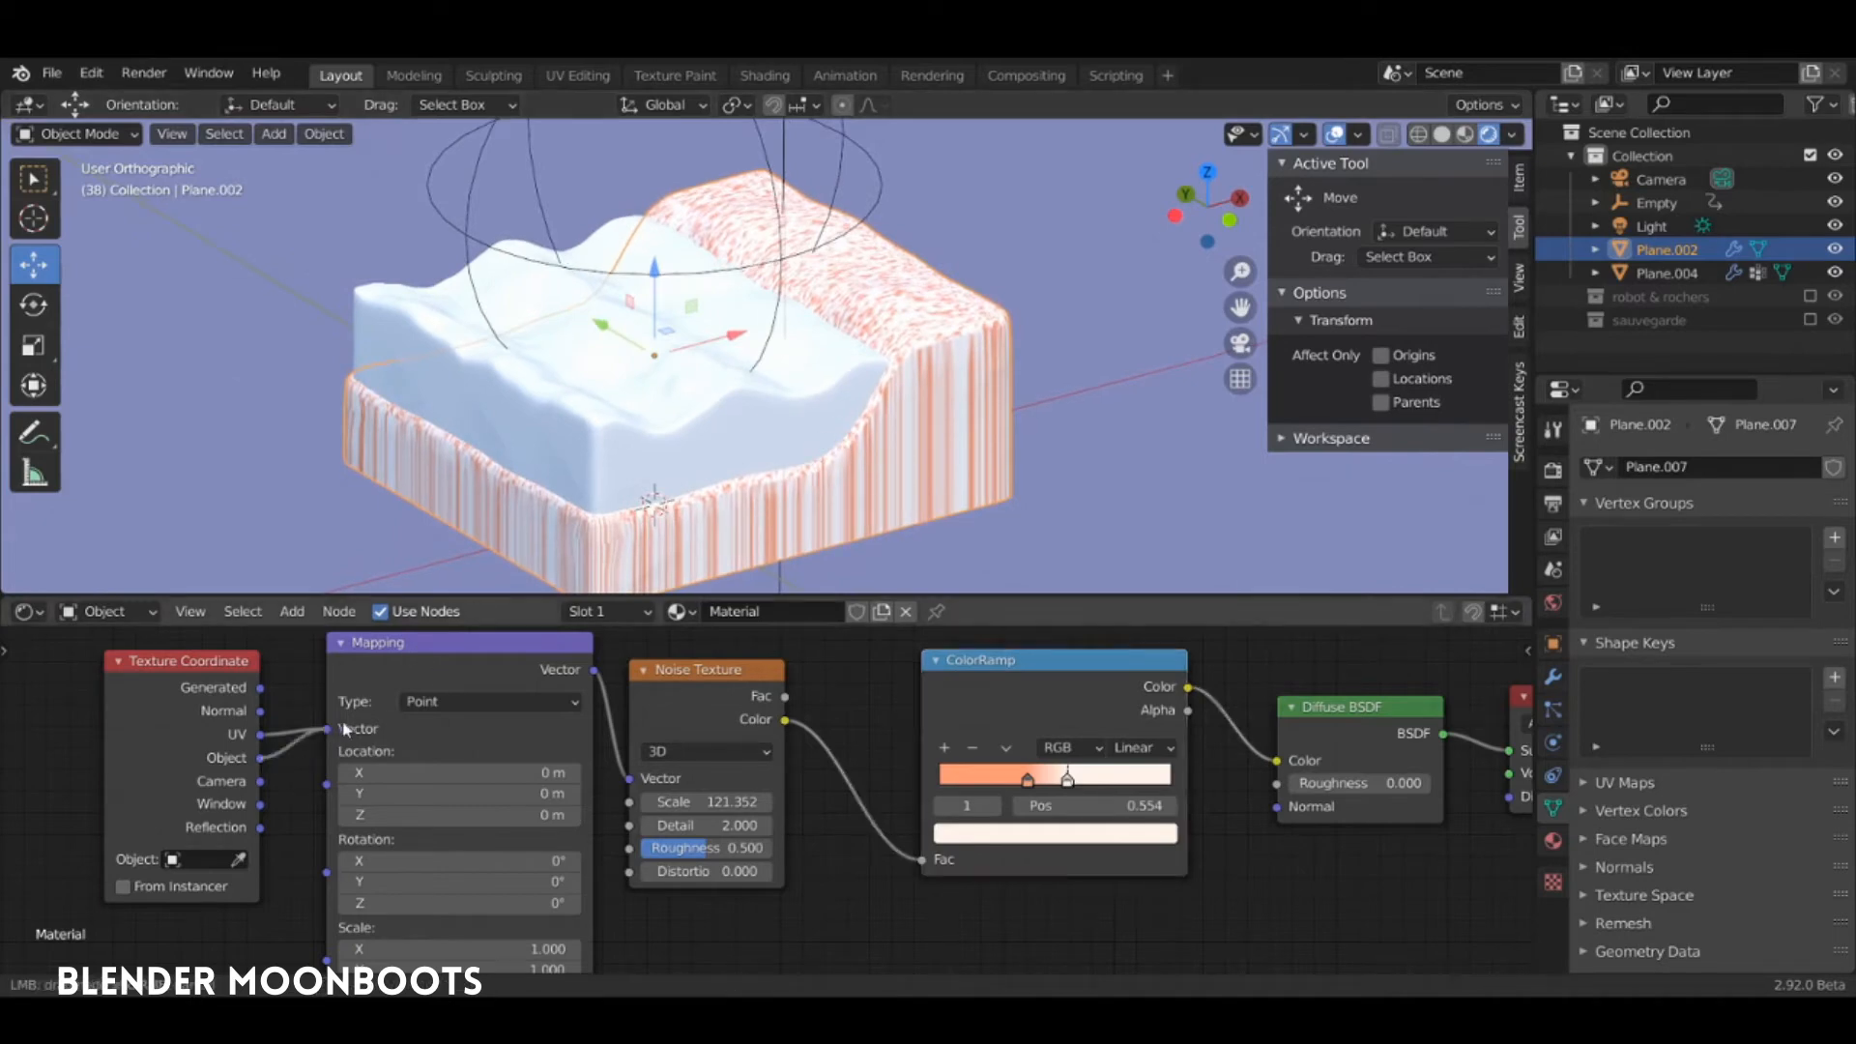
Darken the ColorRamp's orange stop slightly and move the cream stop to about 0.59
scroll(949, 417, up, 8)
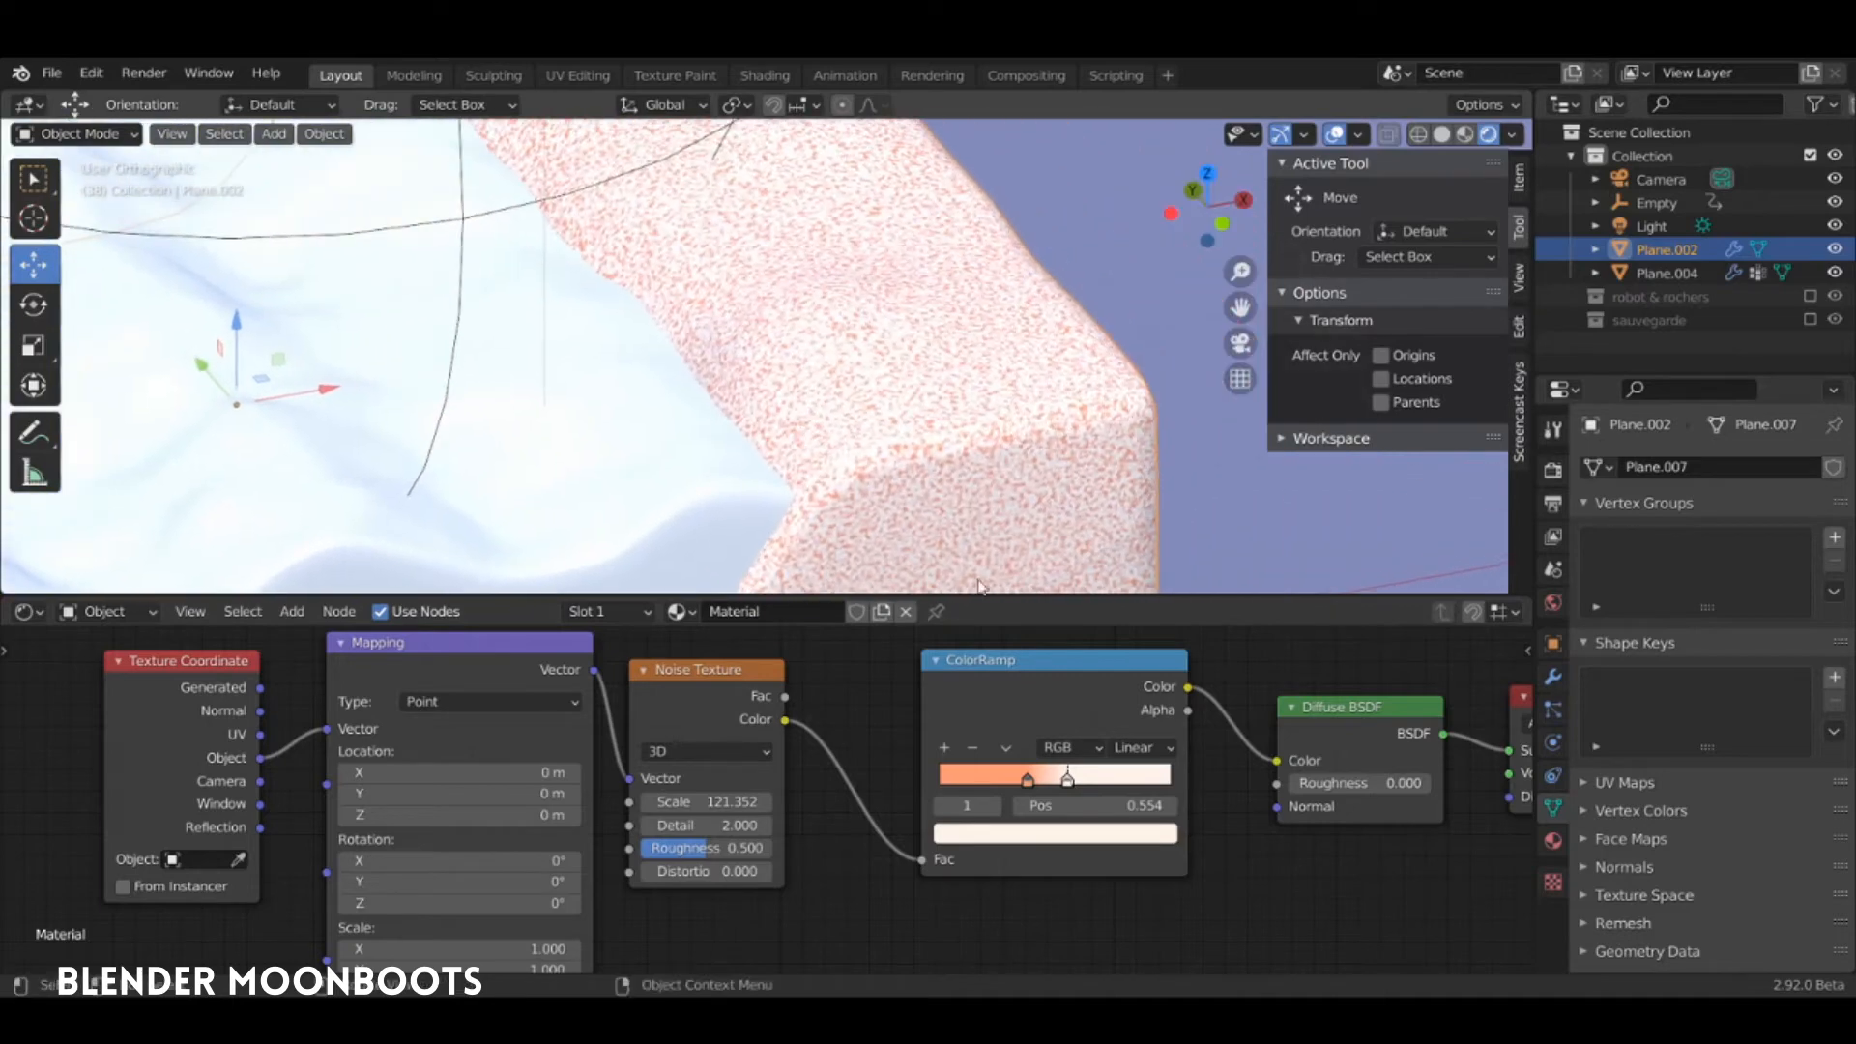
click(1027, 779)
click(1041, 834)
drag(1124, 551, 1125, 565)
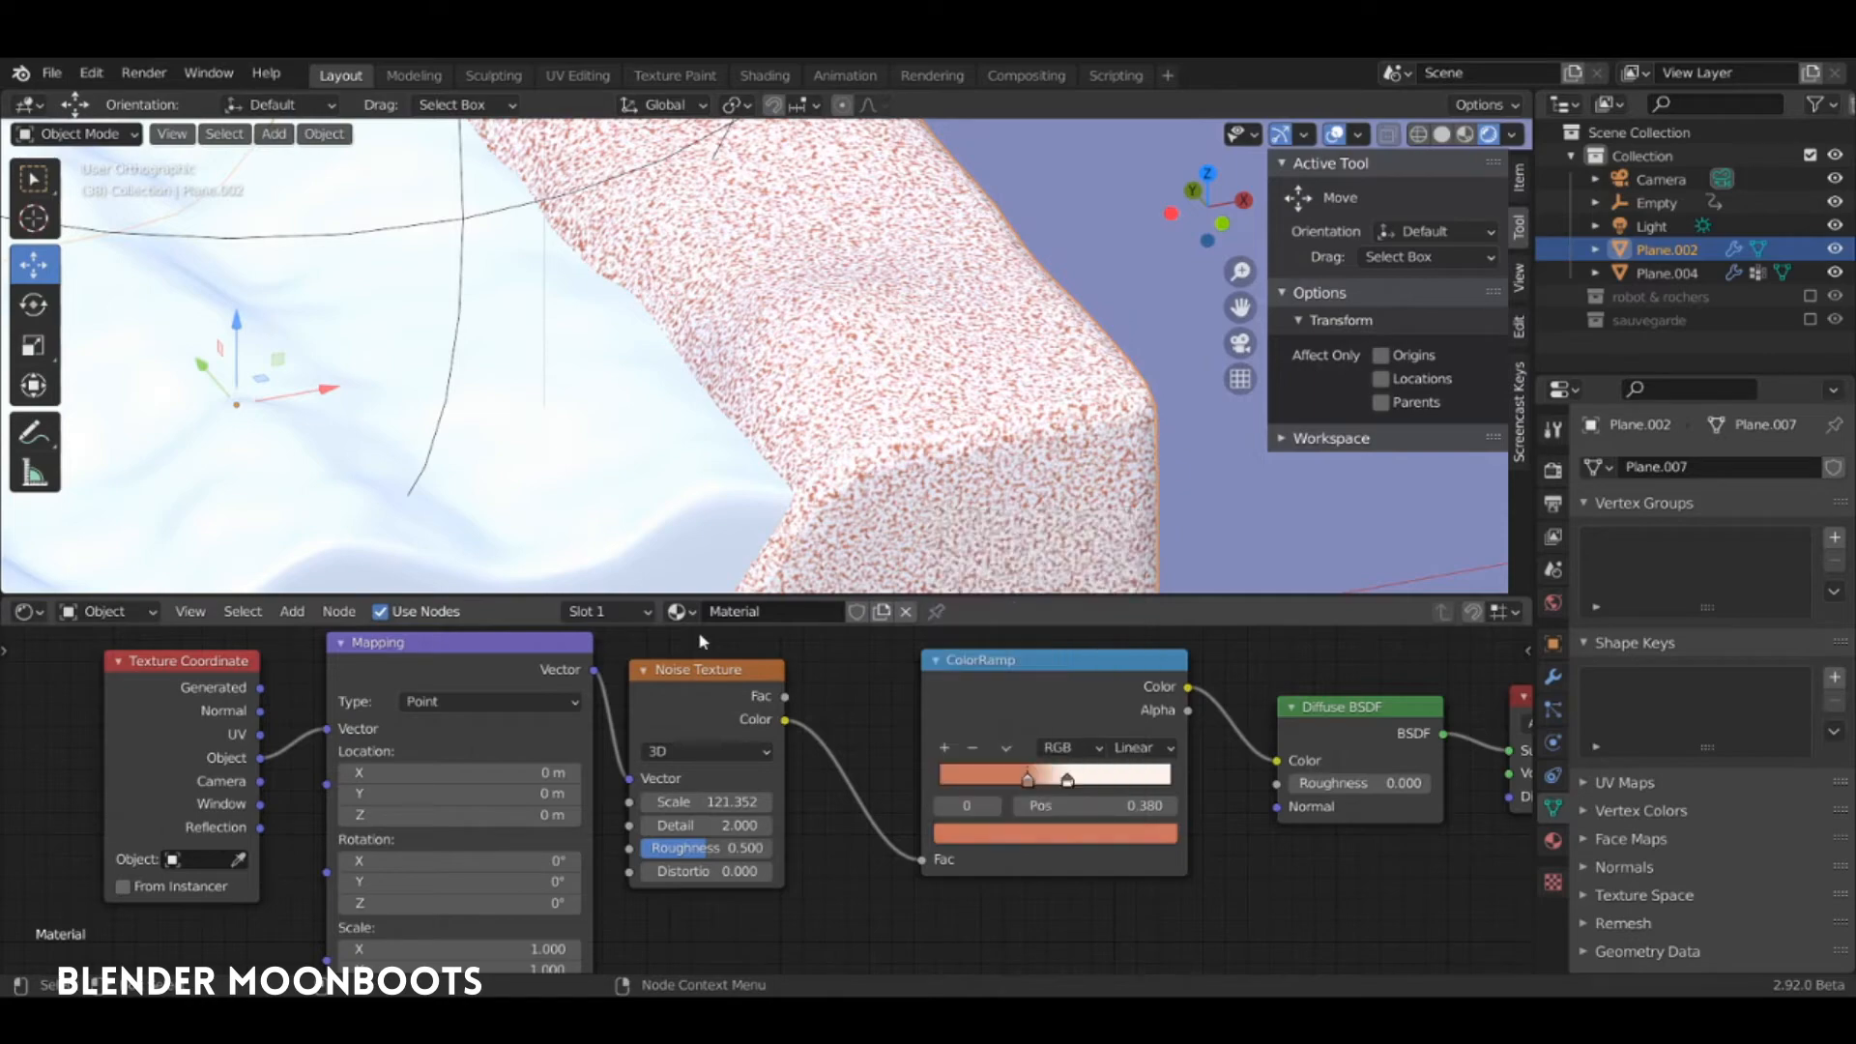
drag(1067, 779, 1087, 781)
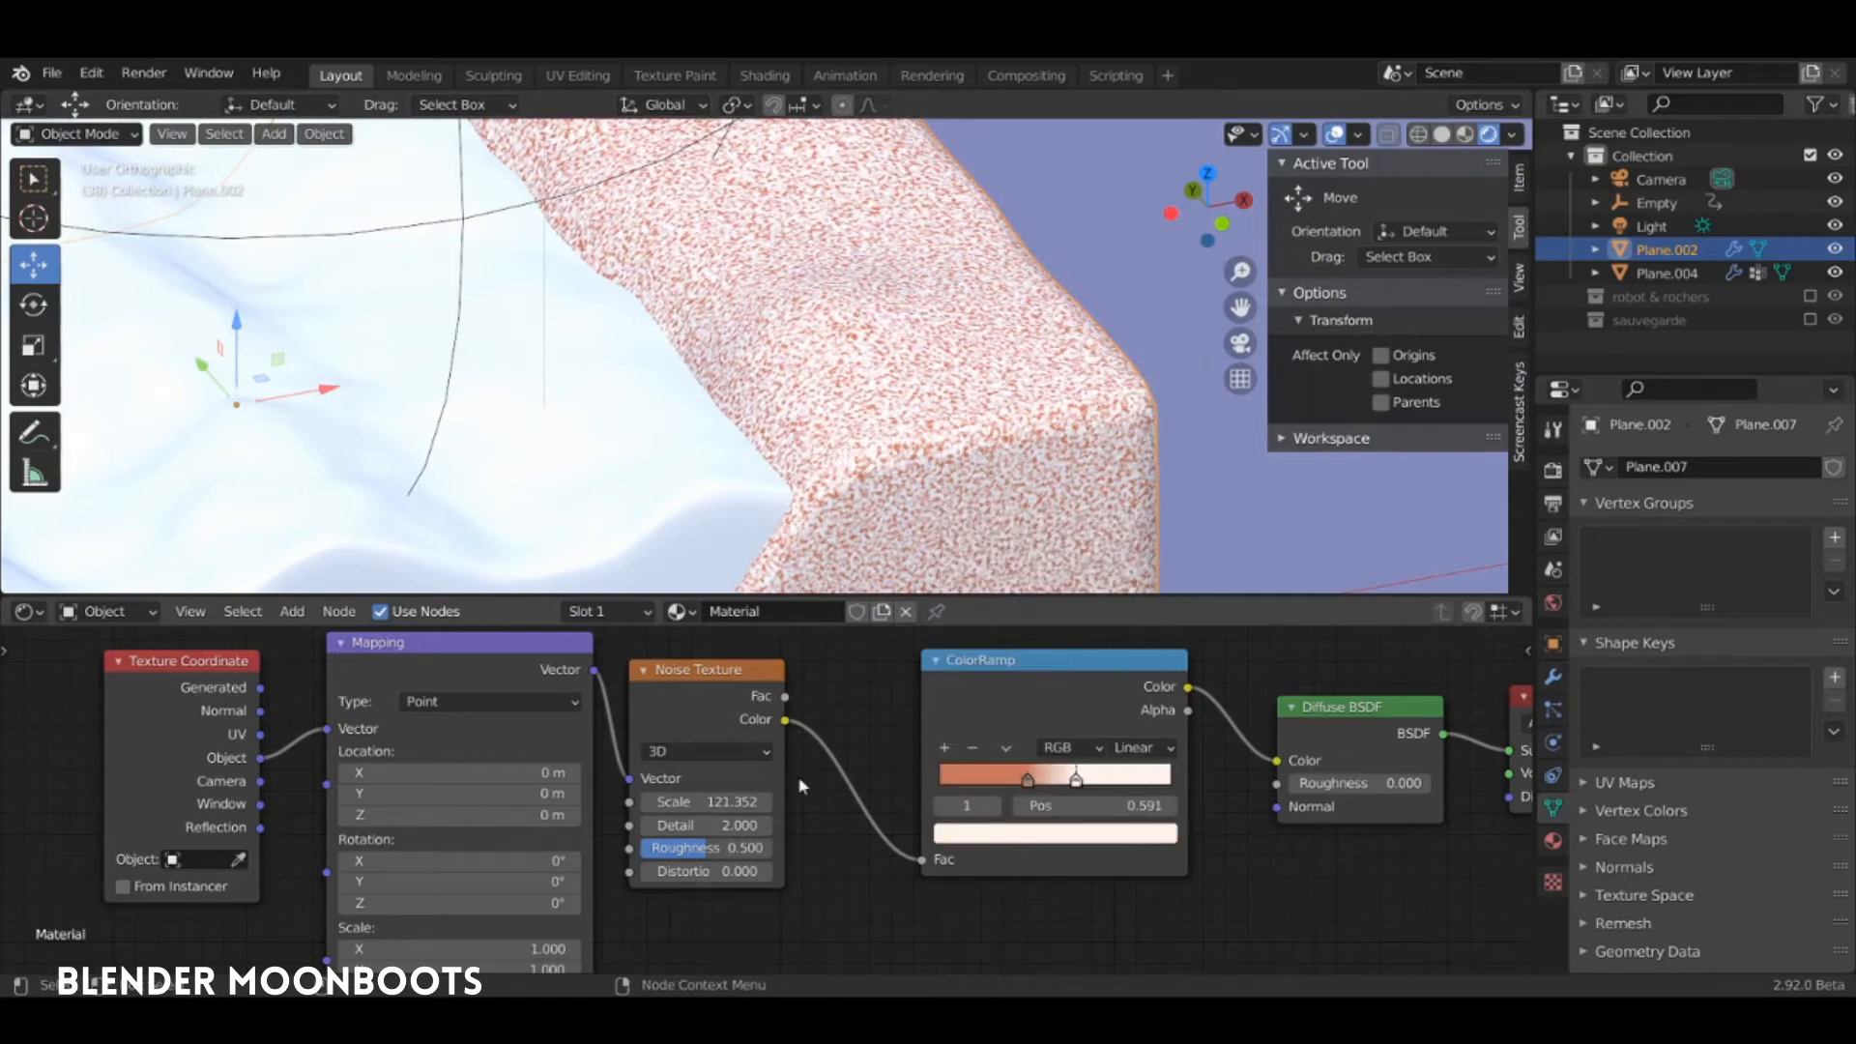
Raise the Noise Texture's scale to about 192 and shift the ColorRamp's orange stop to about 0.25 and cream stop to about 0.53
drag(767, 809, 865, 810)
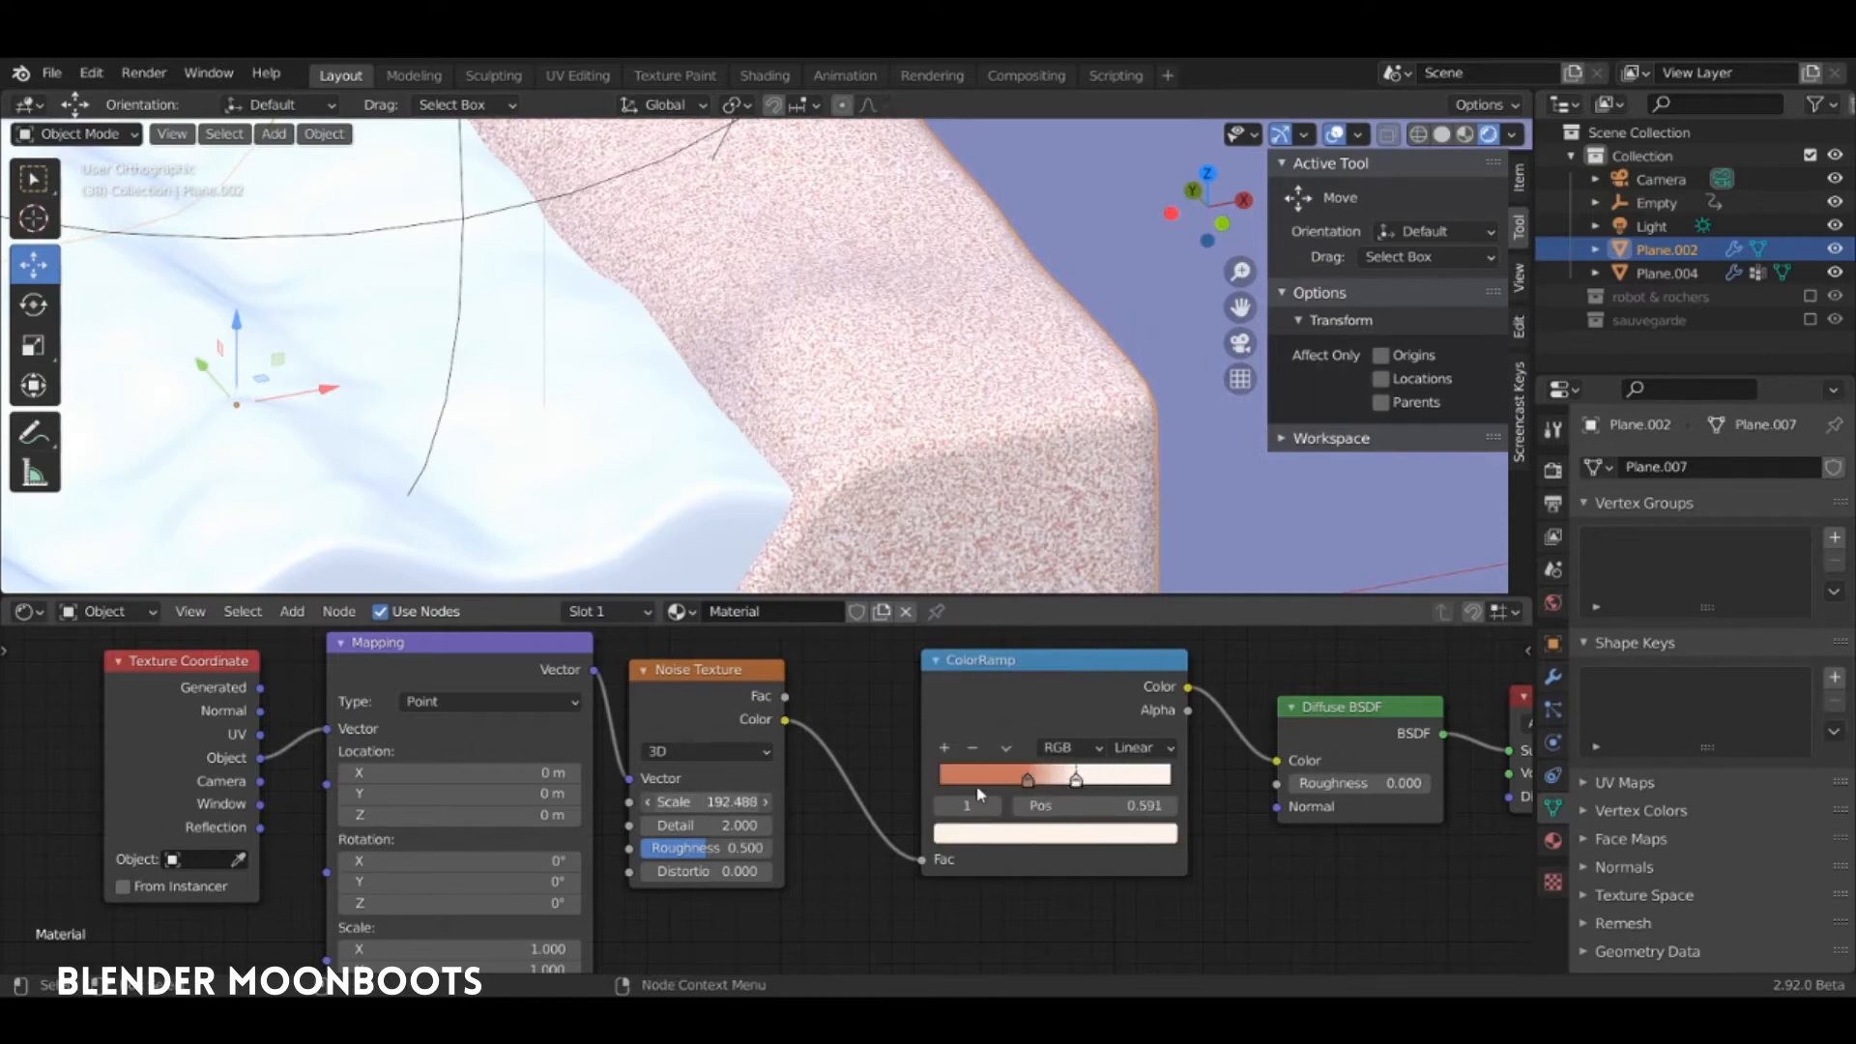
click(1027, 779)
mouse_move(1027, 781)
mouse_down()
mouse_move(1001, 781)
mouse_move(1055, 782)
mouse_up()
scroll(1024, 508, down, 6)
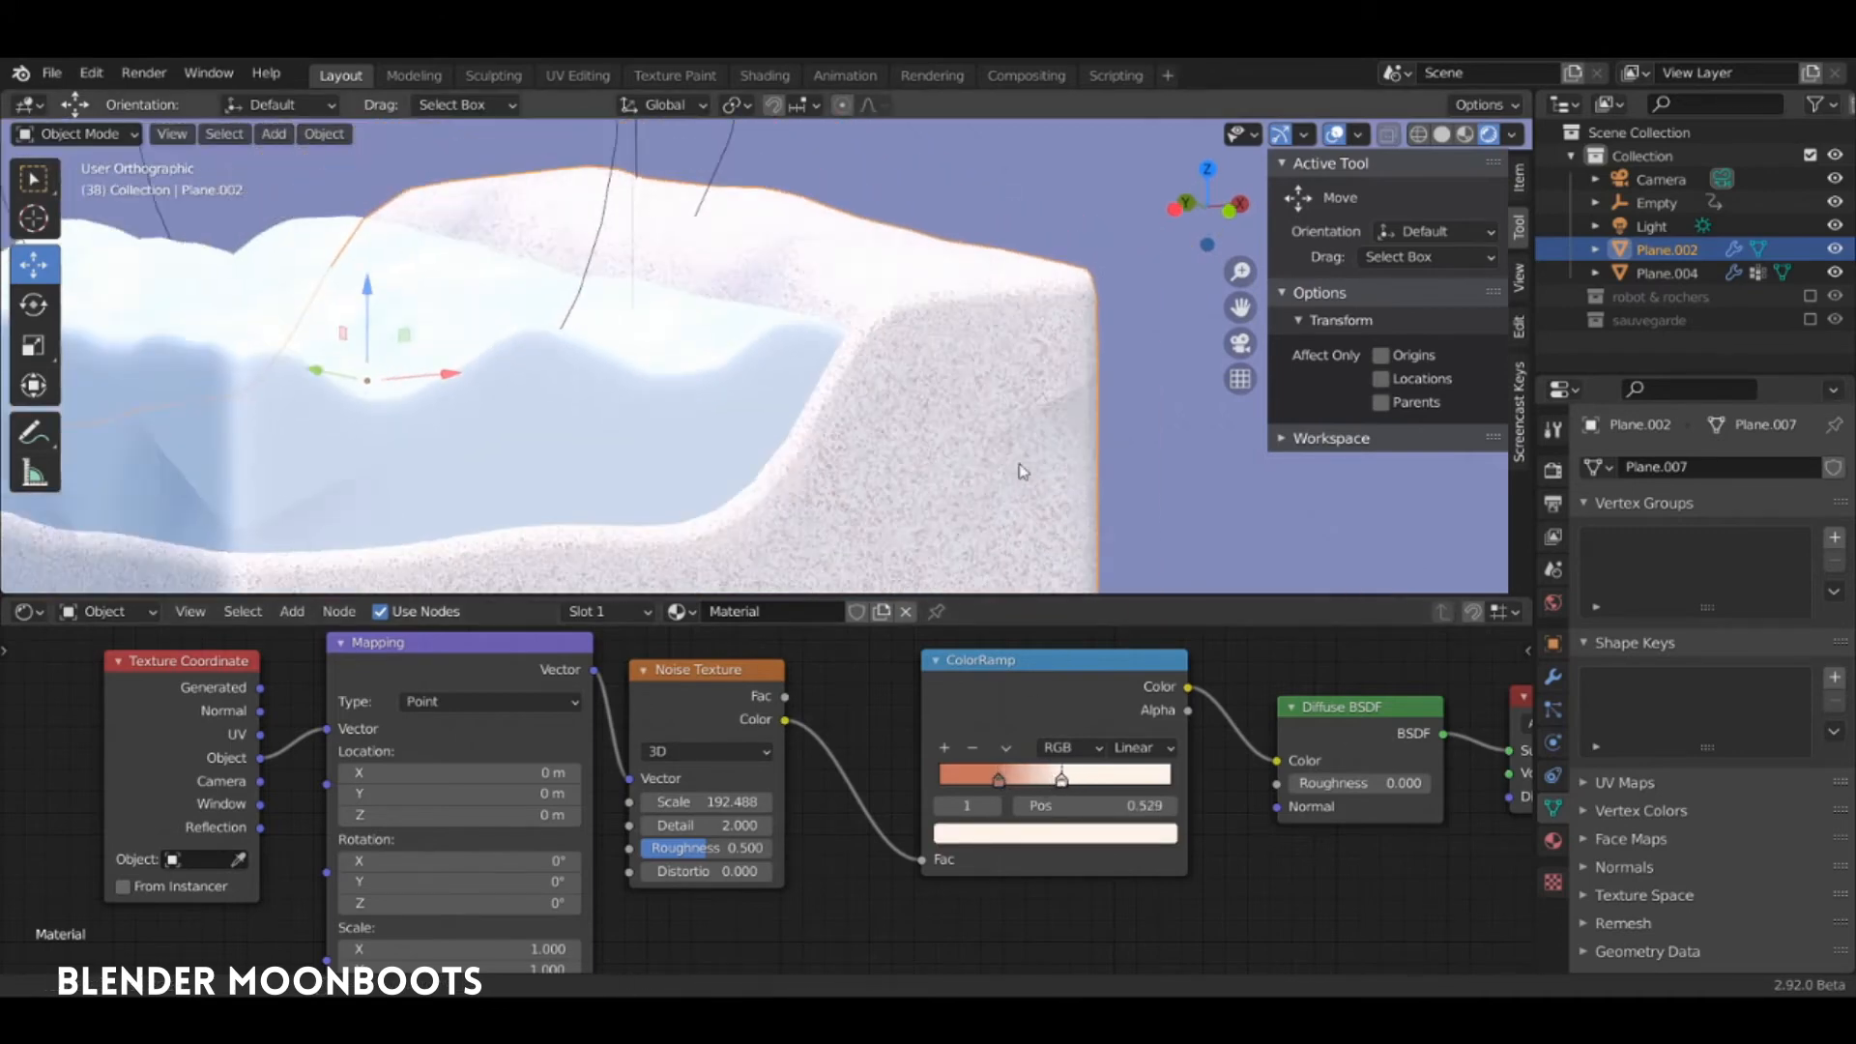
scroll(947, 484, up, 5)
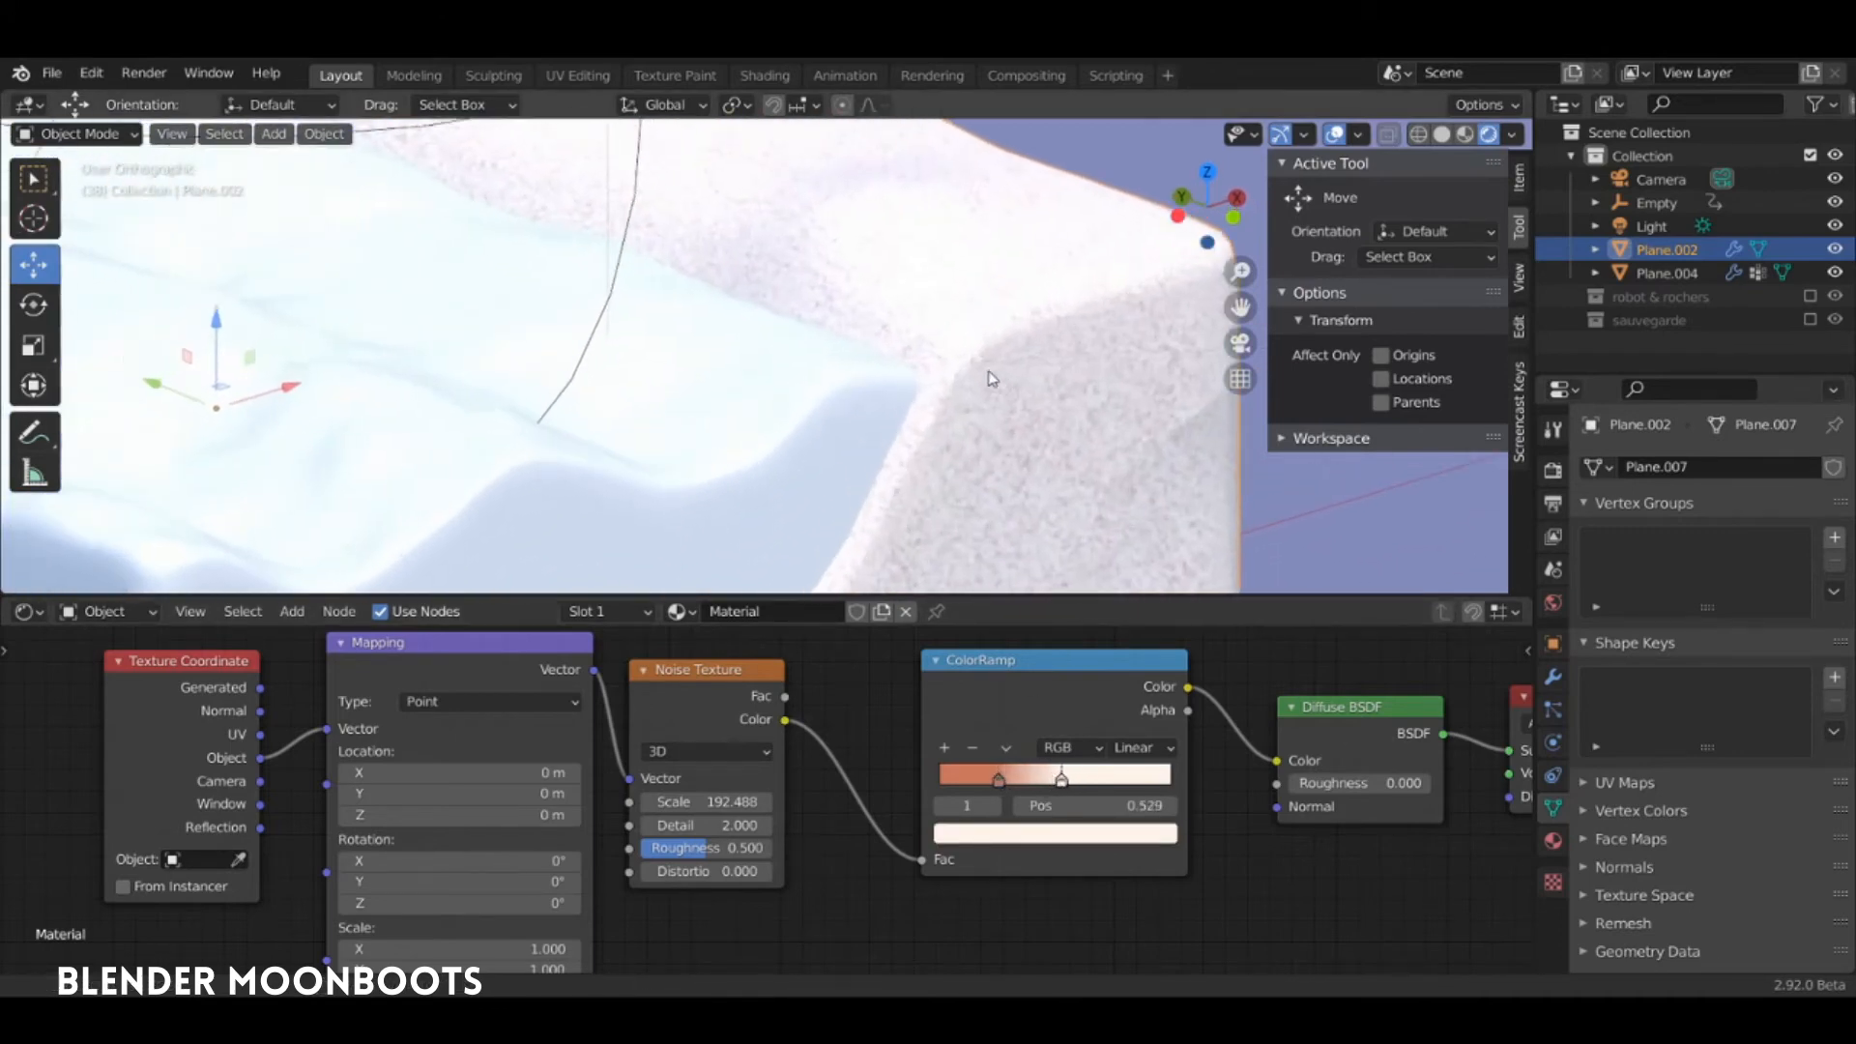
click(1002, 781)
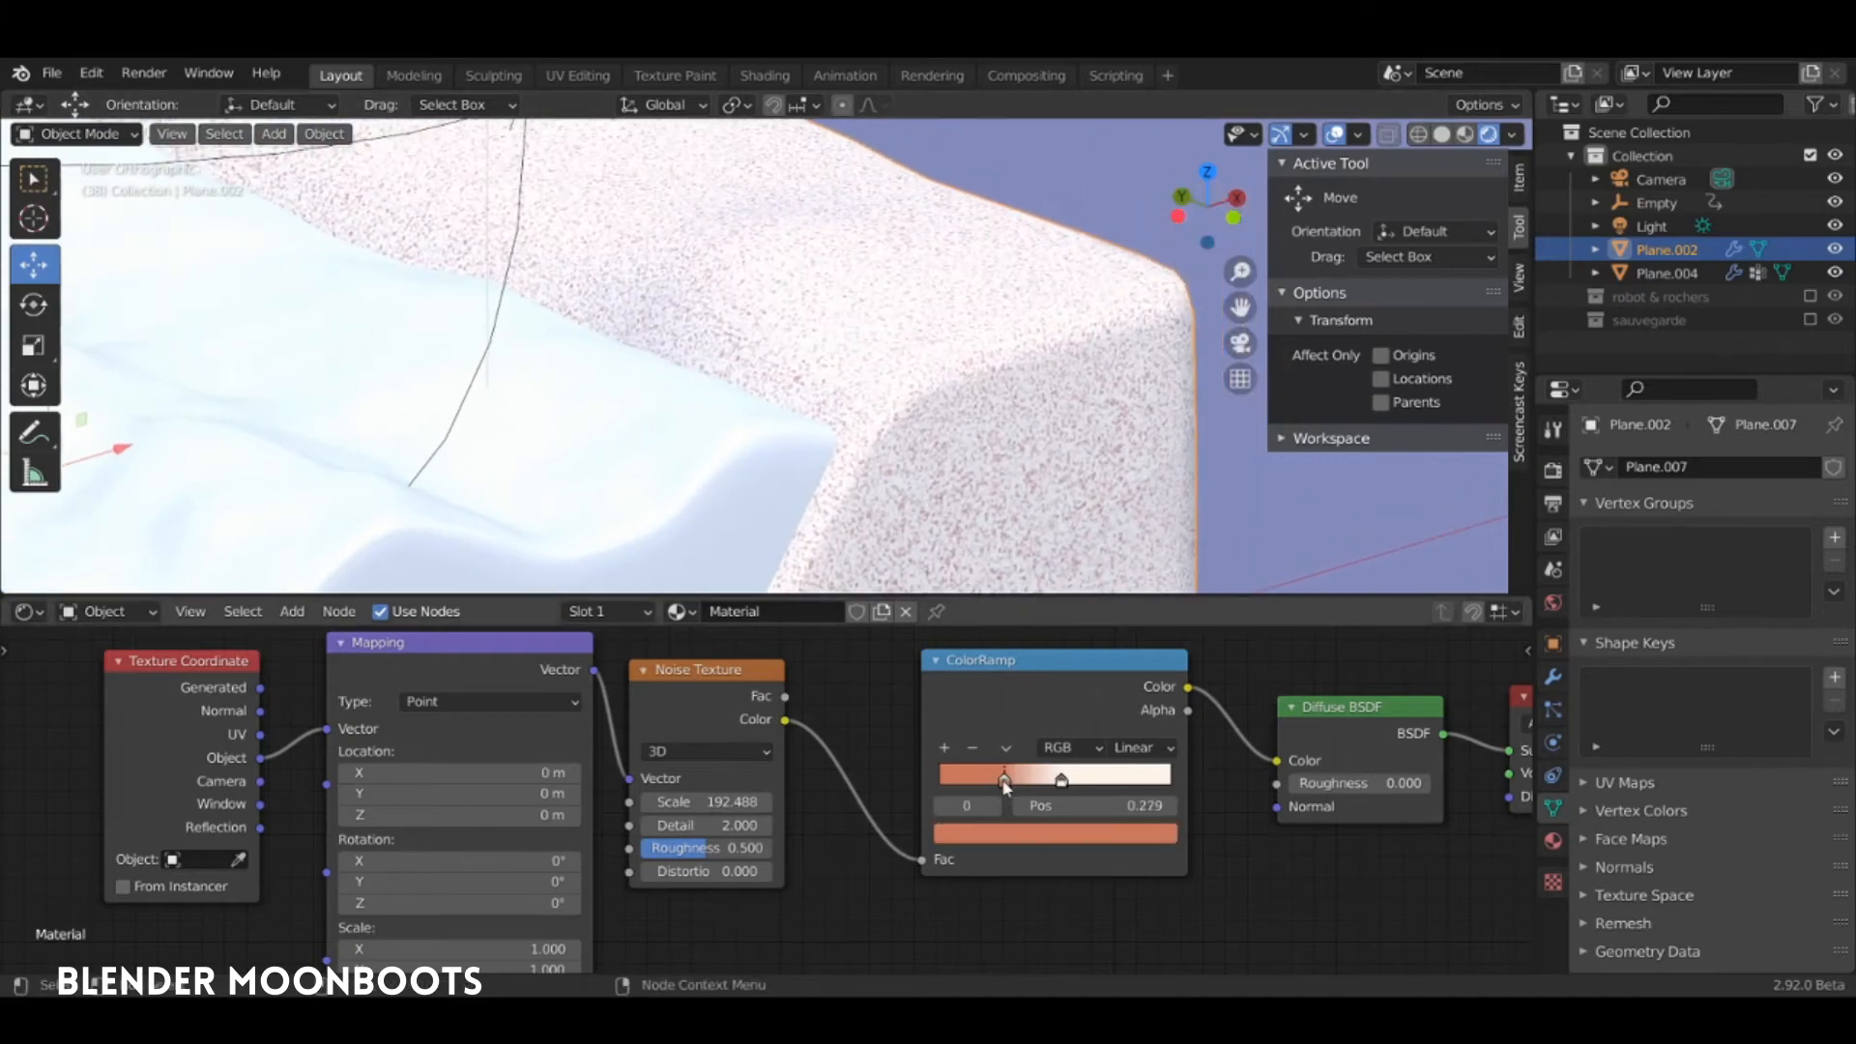
drag(1000, 781, 997, 781)
scroll(1015, 445, down, 6)
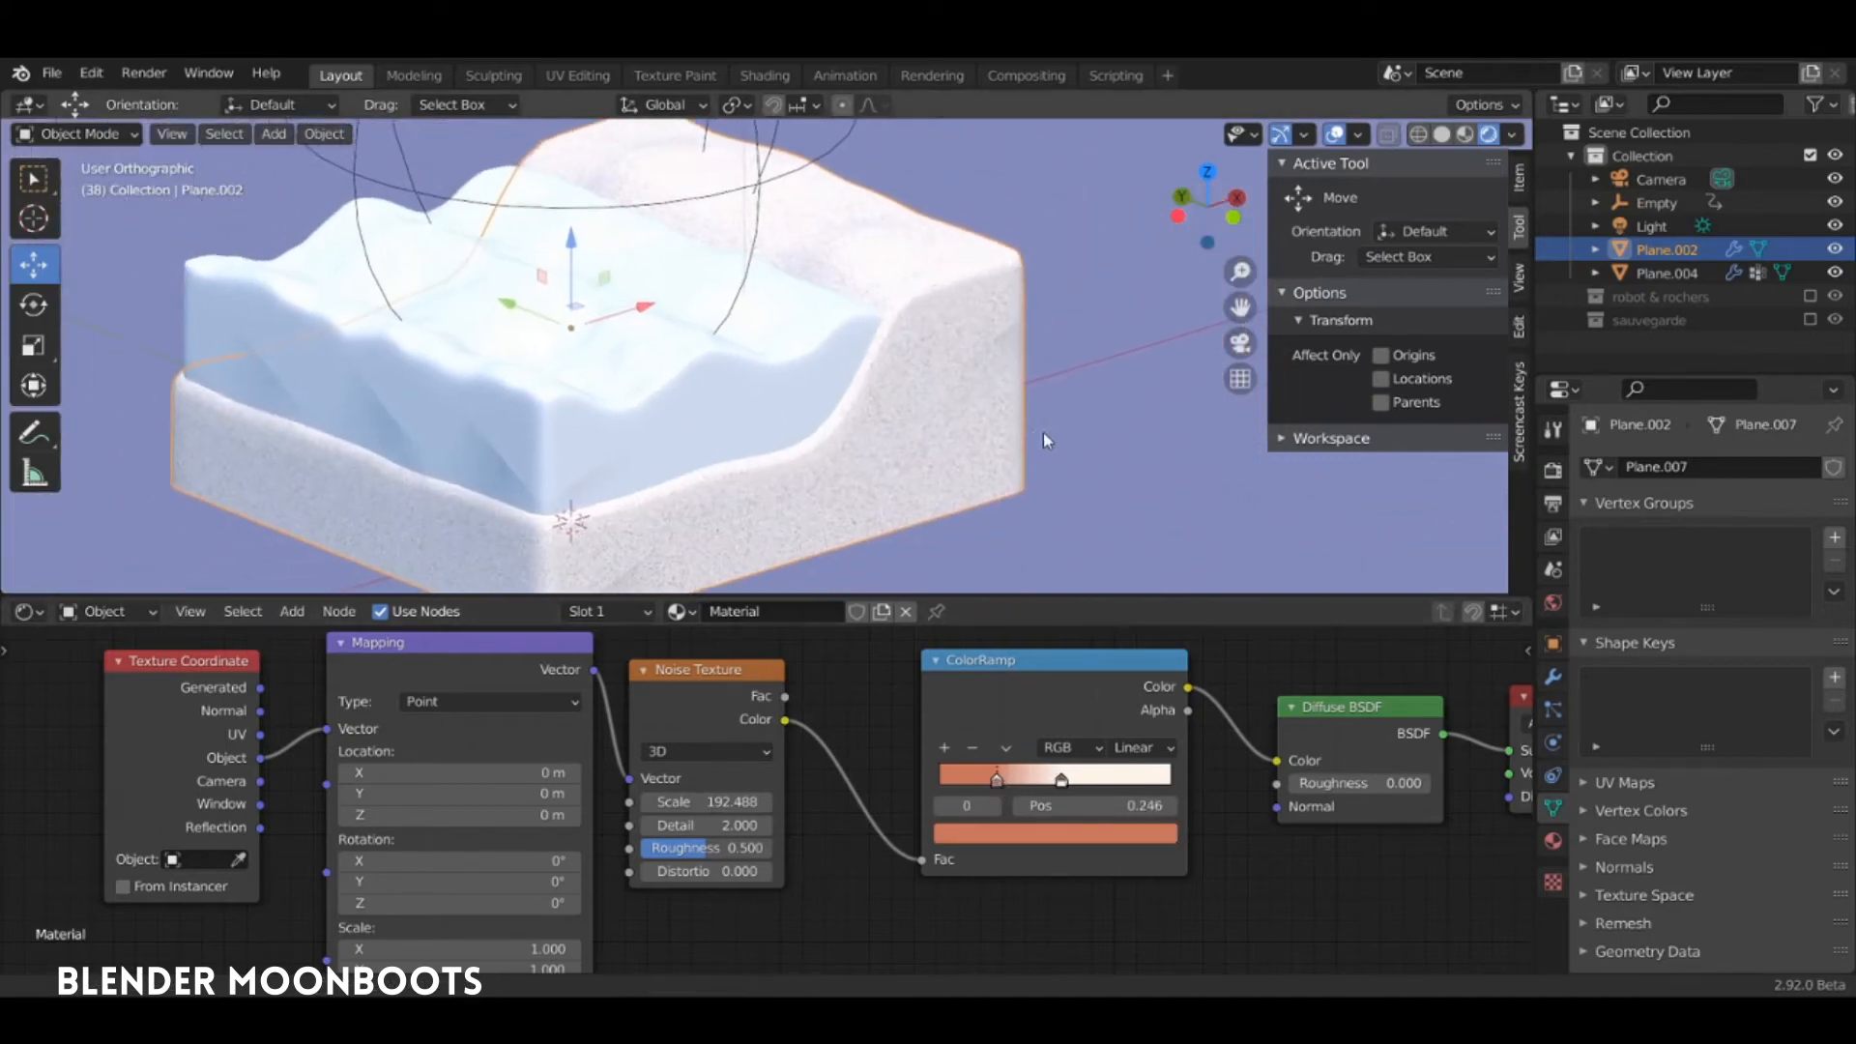
scroll(1000, 451, down, 1)
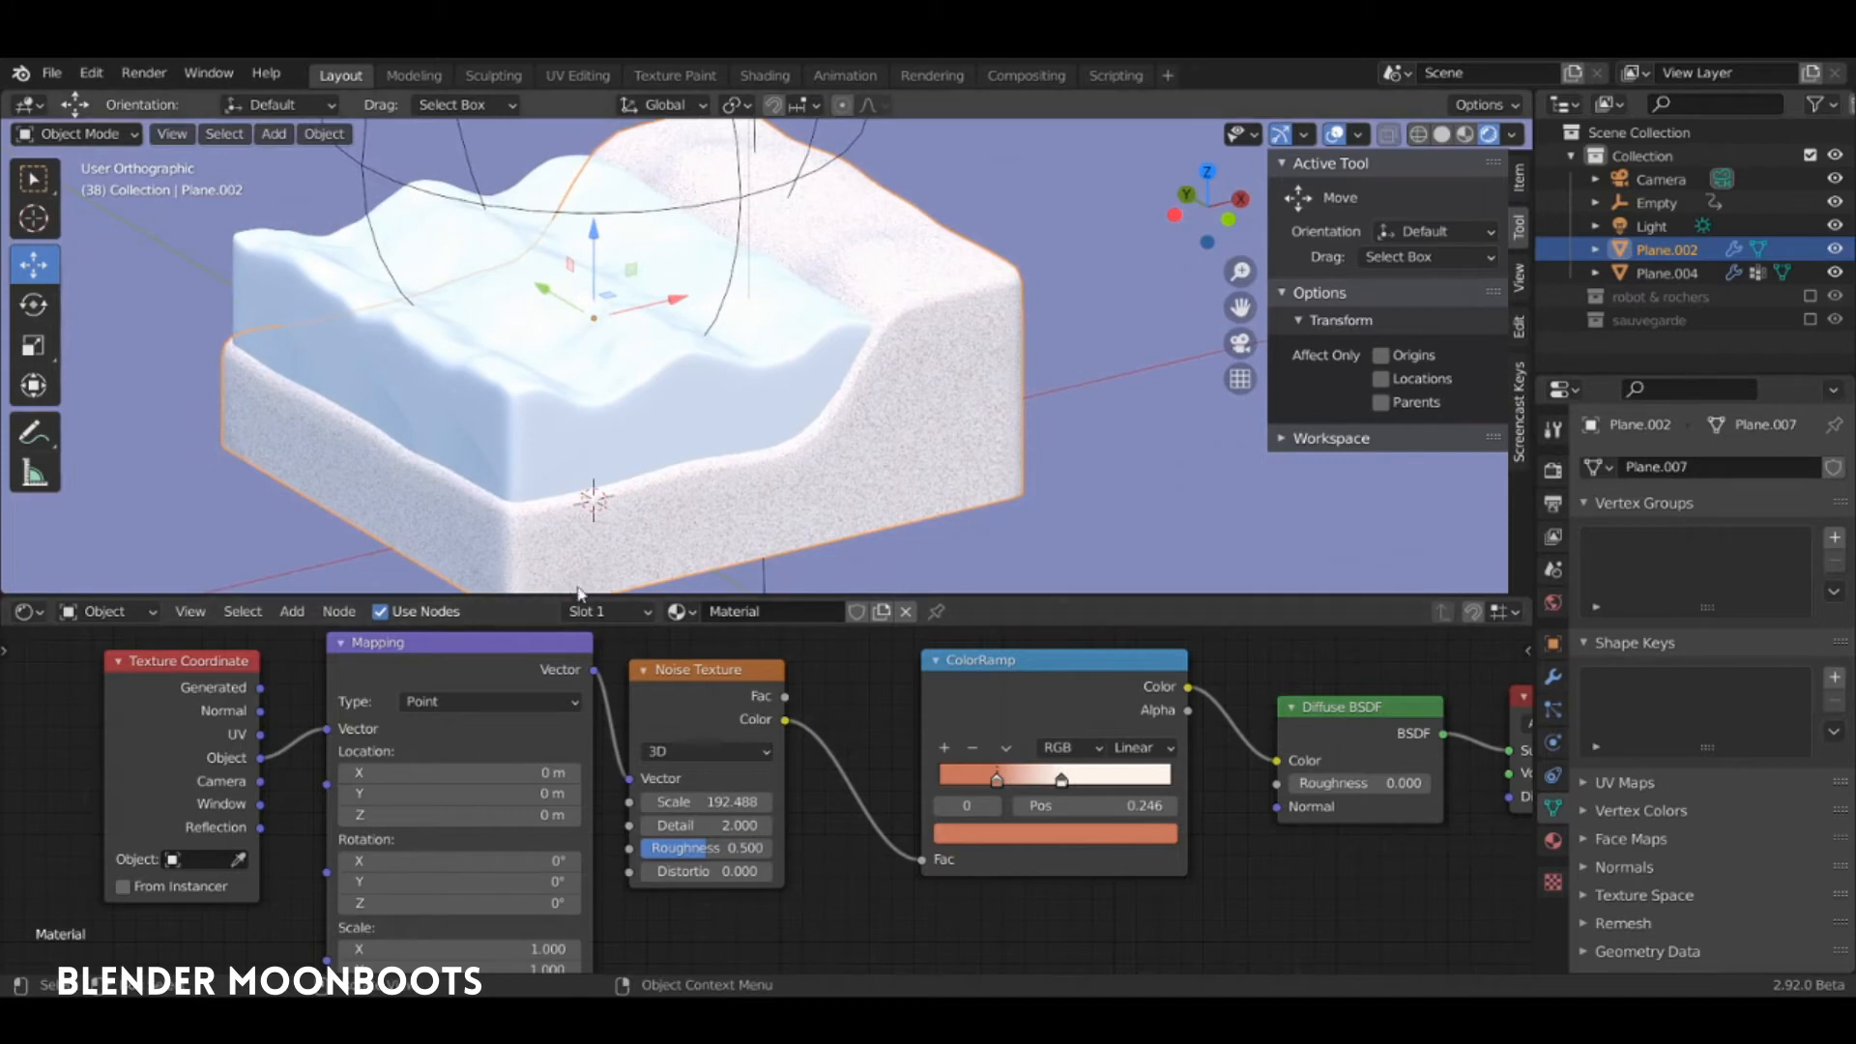
Enlarge the node editor area and move the Texture Coordinate, Mapping and Noise Texture nodes to space out the node chain
drag(583, 595, 600, 511)
shift+middle_drag(818, 429, 821, 513)
middle_drag(848, 398, 930, 423)
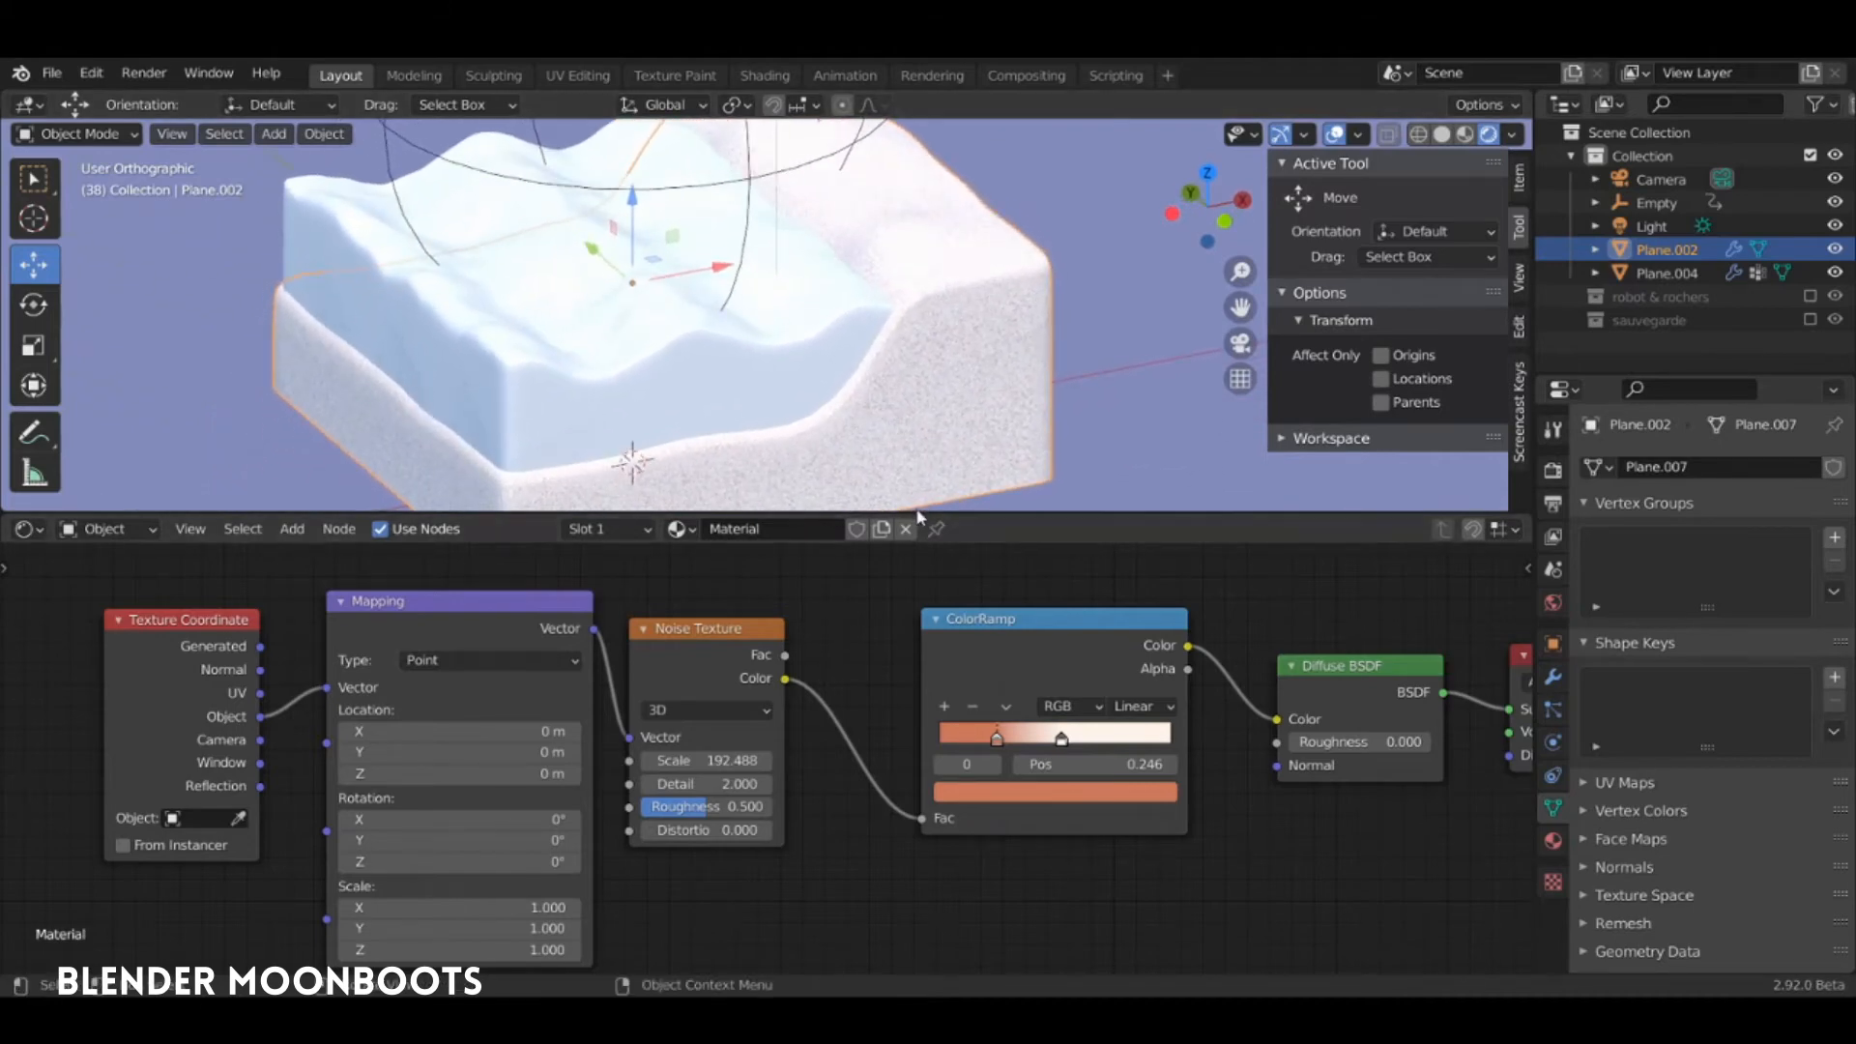
drag(225, 613, 185, 567)
drag(443, 594, 390, 561)
drag(682, 630, 681, 591)
Mark the terrain block's vertical front corner edge as a UV seam
middle_drag(866, 477, 909, 442)
key(Tab)
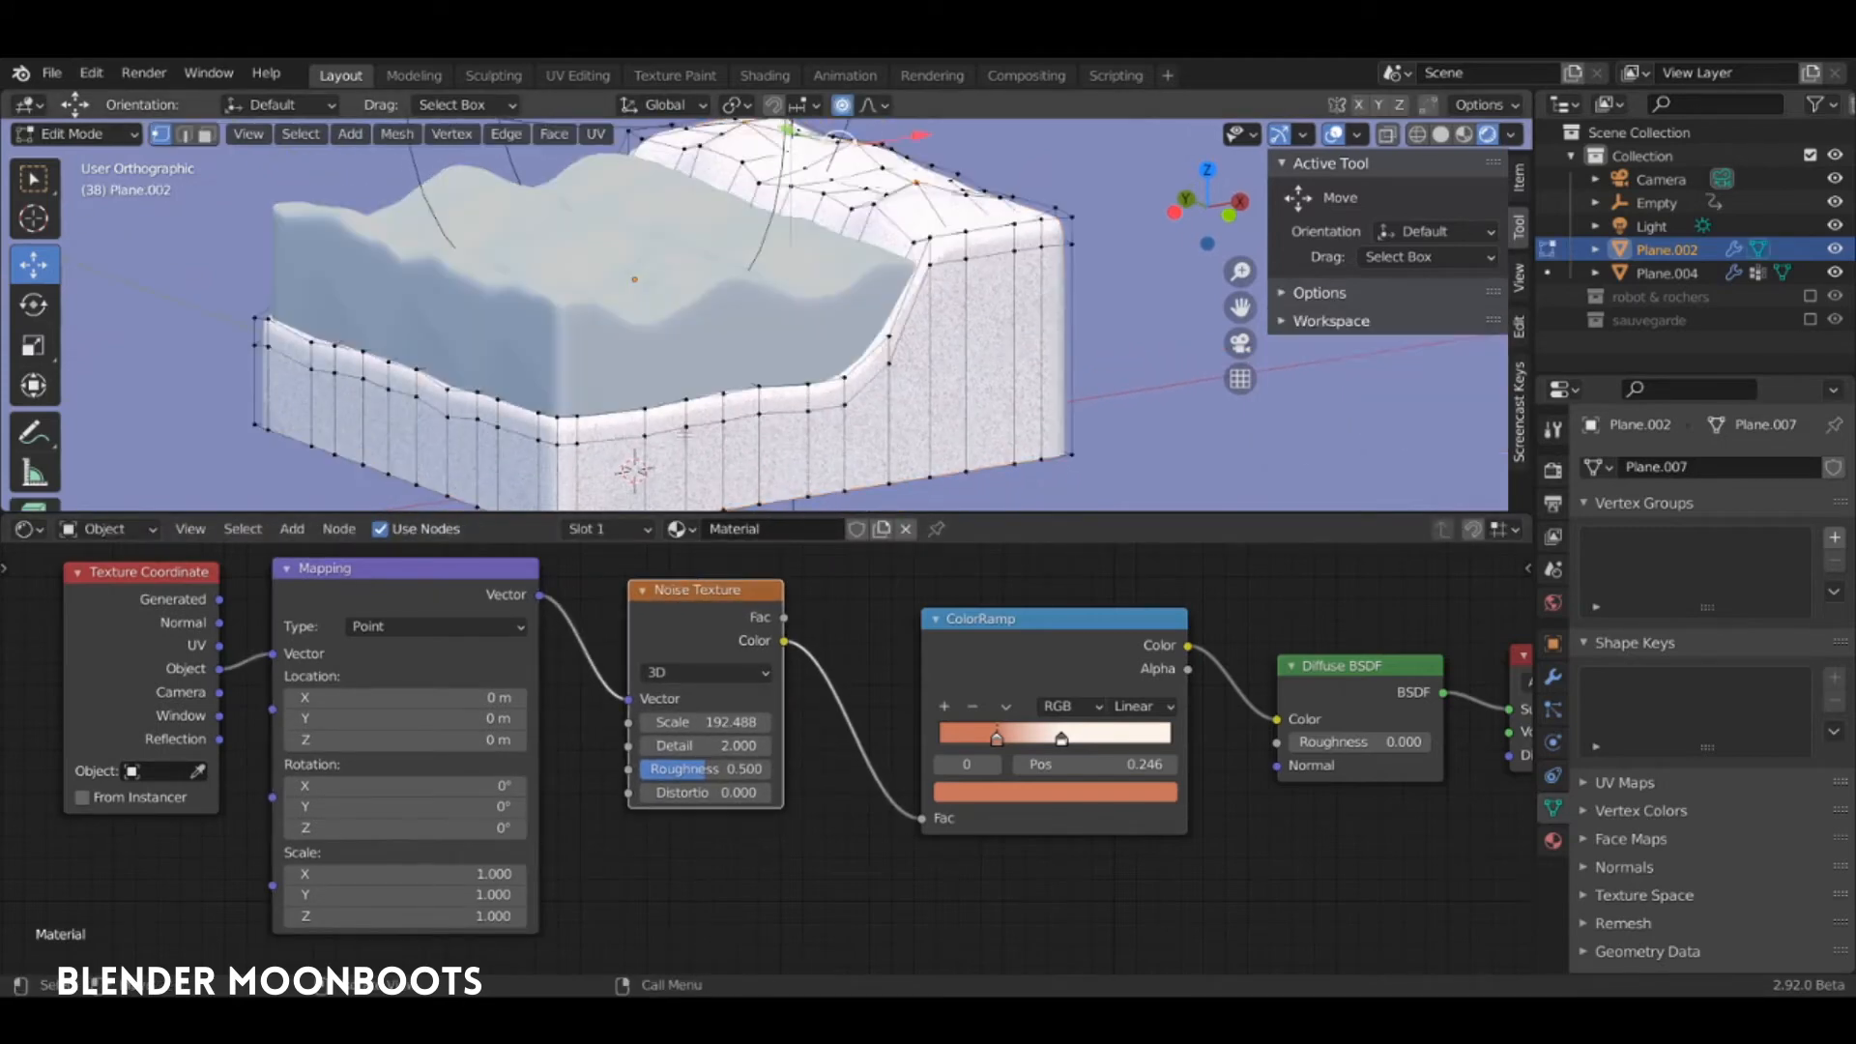
key(2)
click(565, 436)
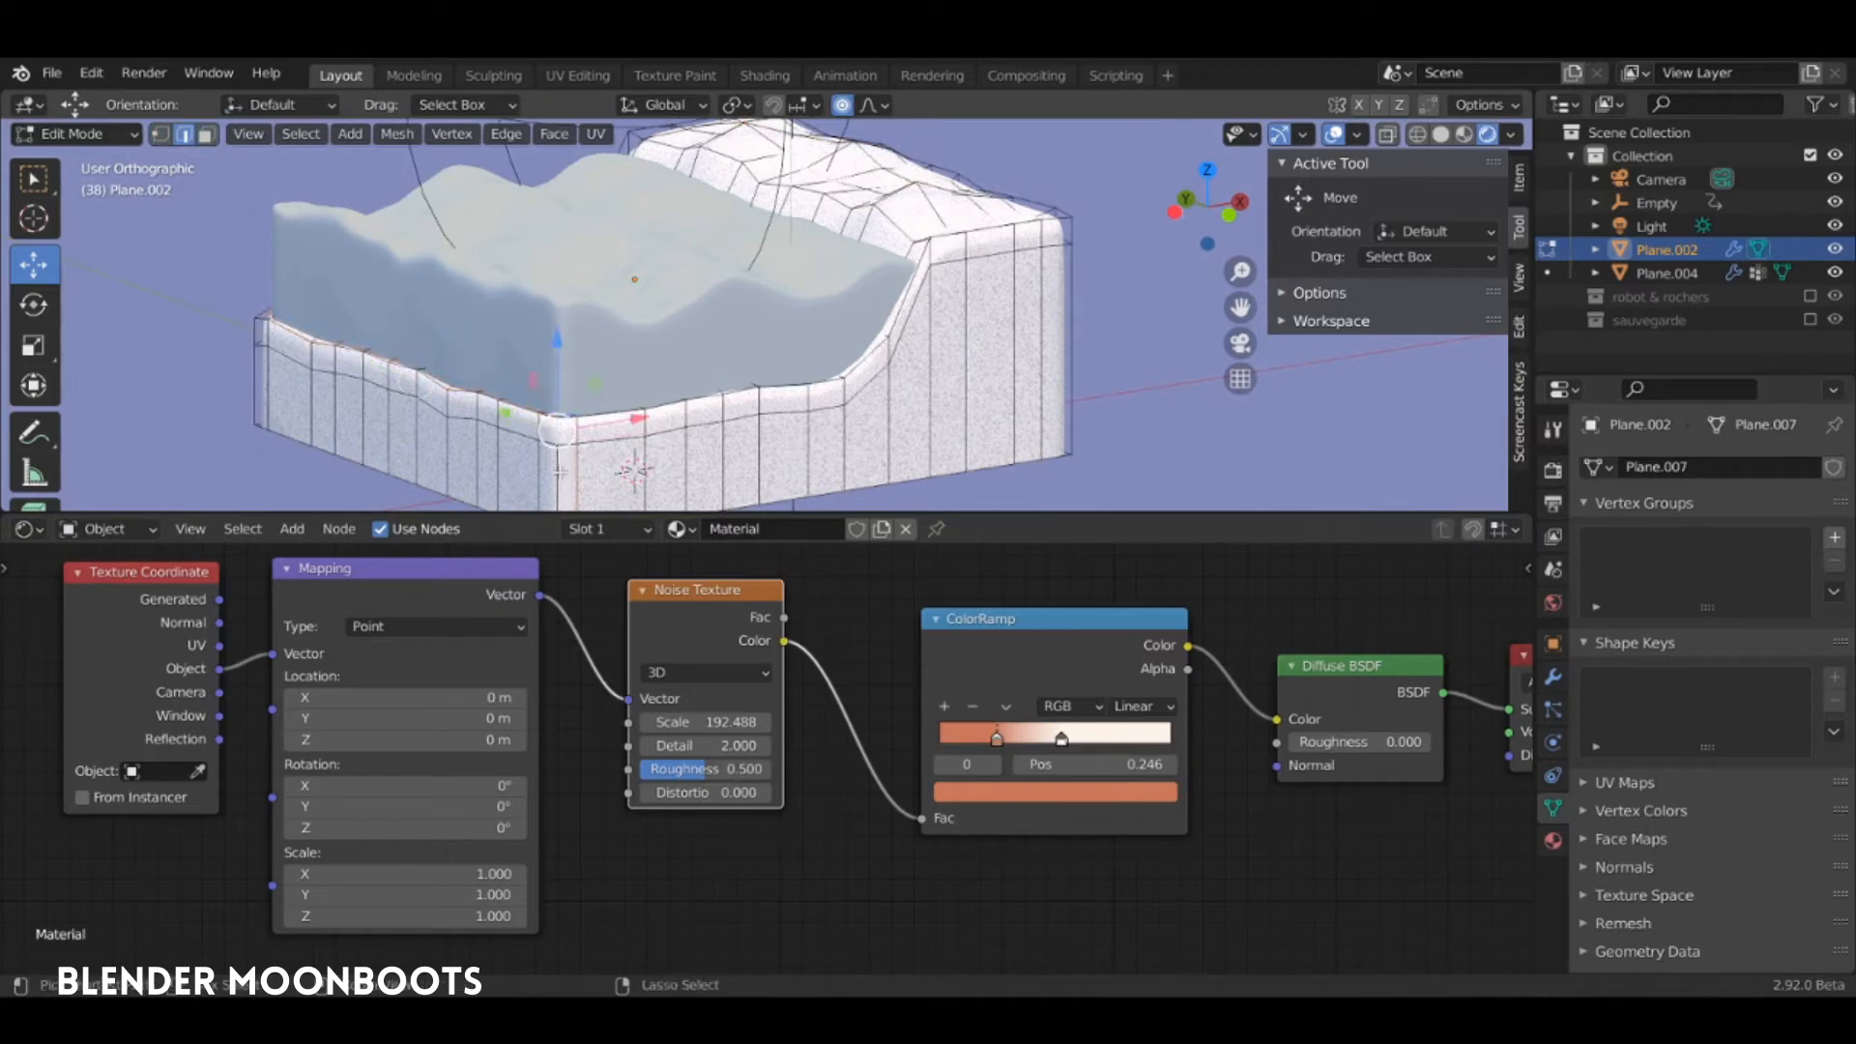
ctrl+click(660, 434)
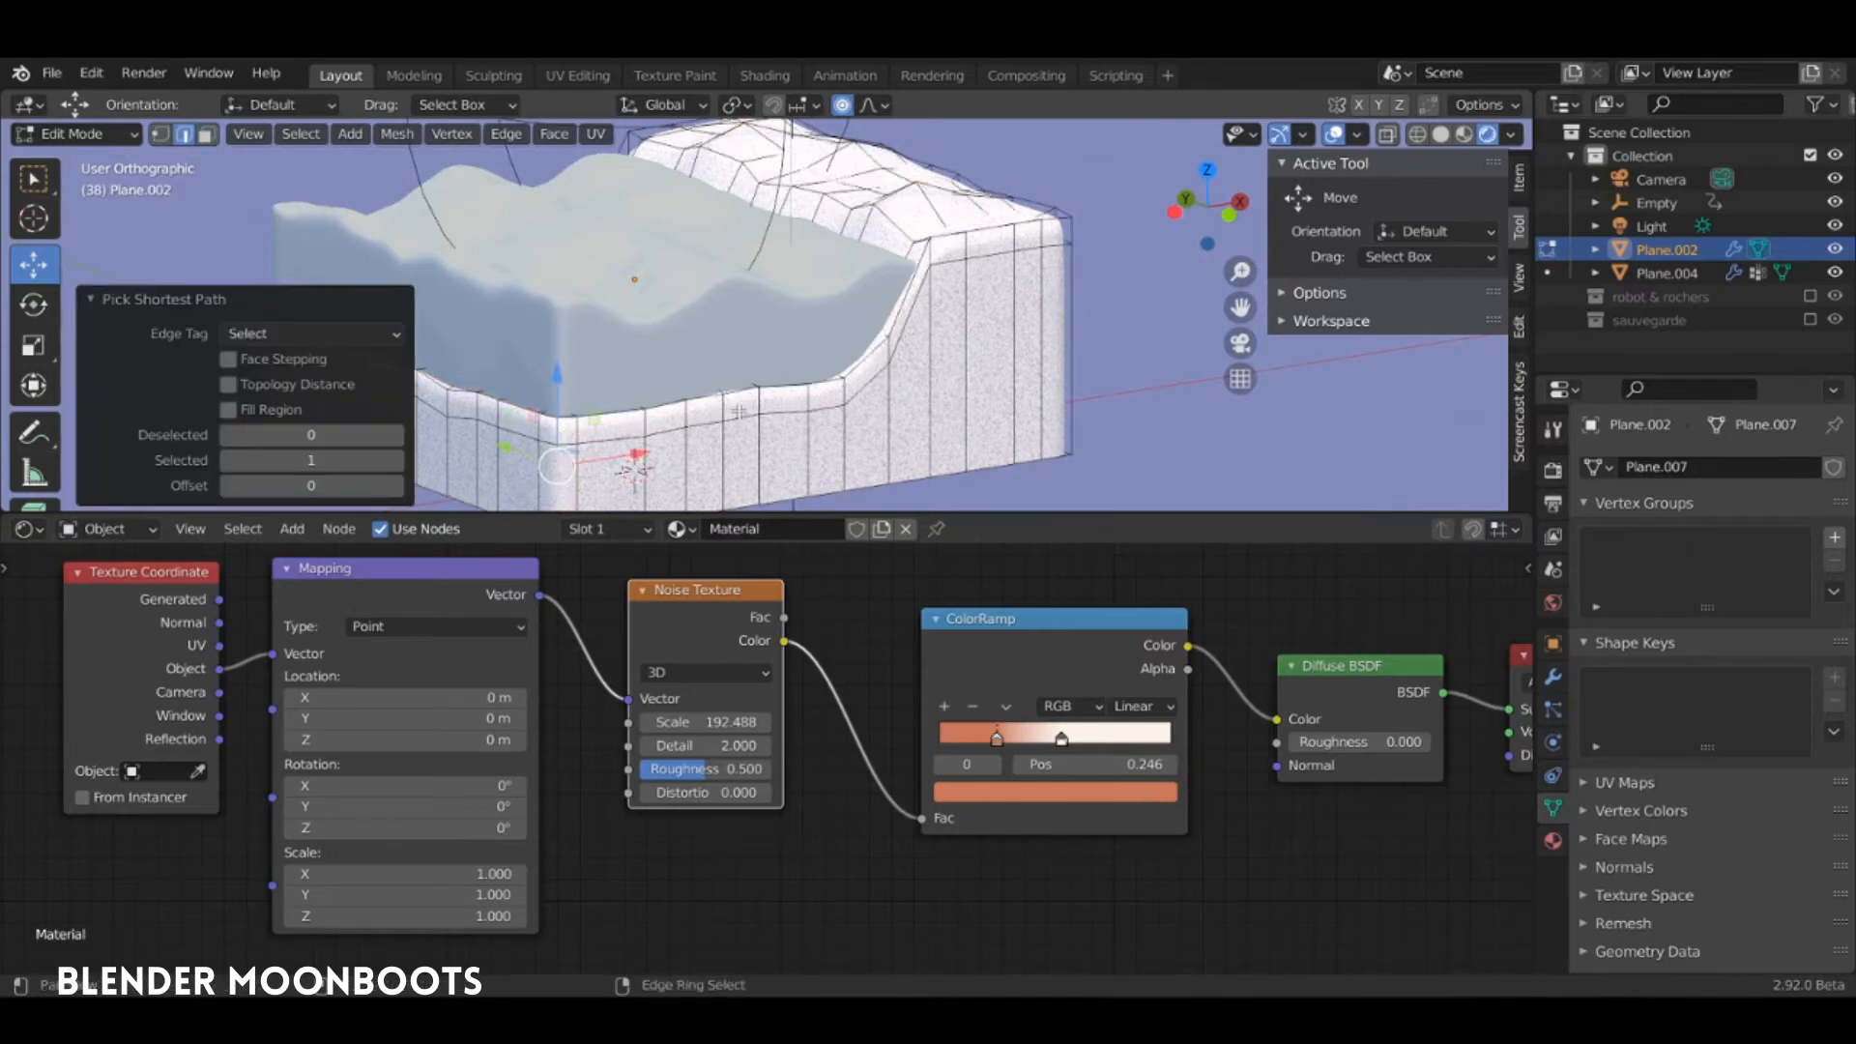
shift+middle_drag(738, 411, 815, 399)
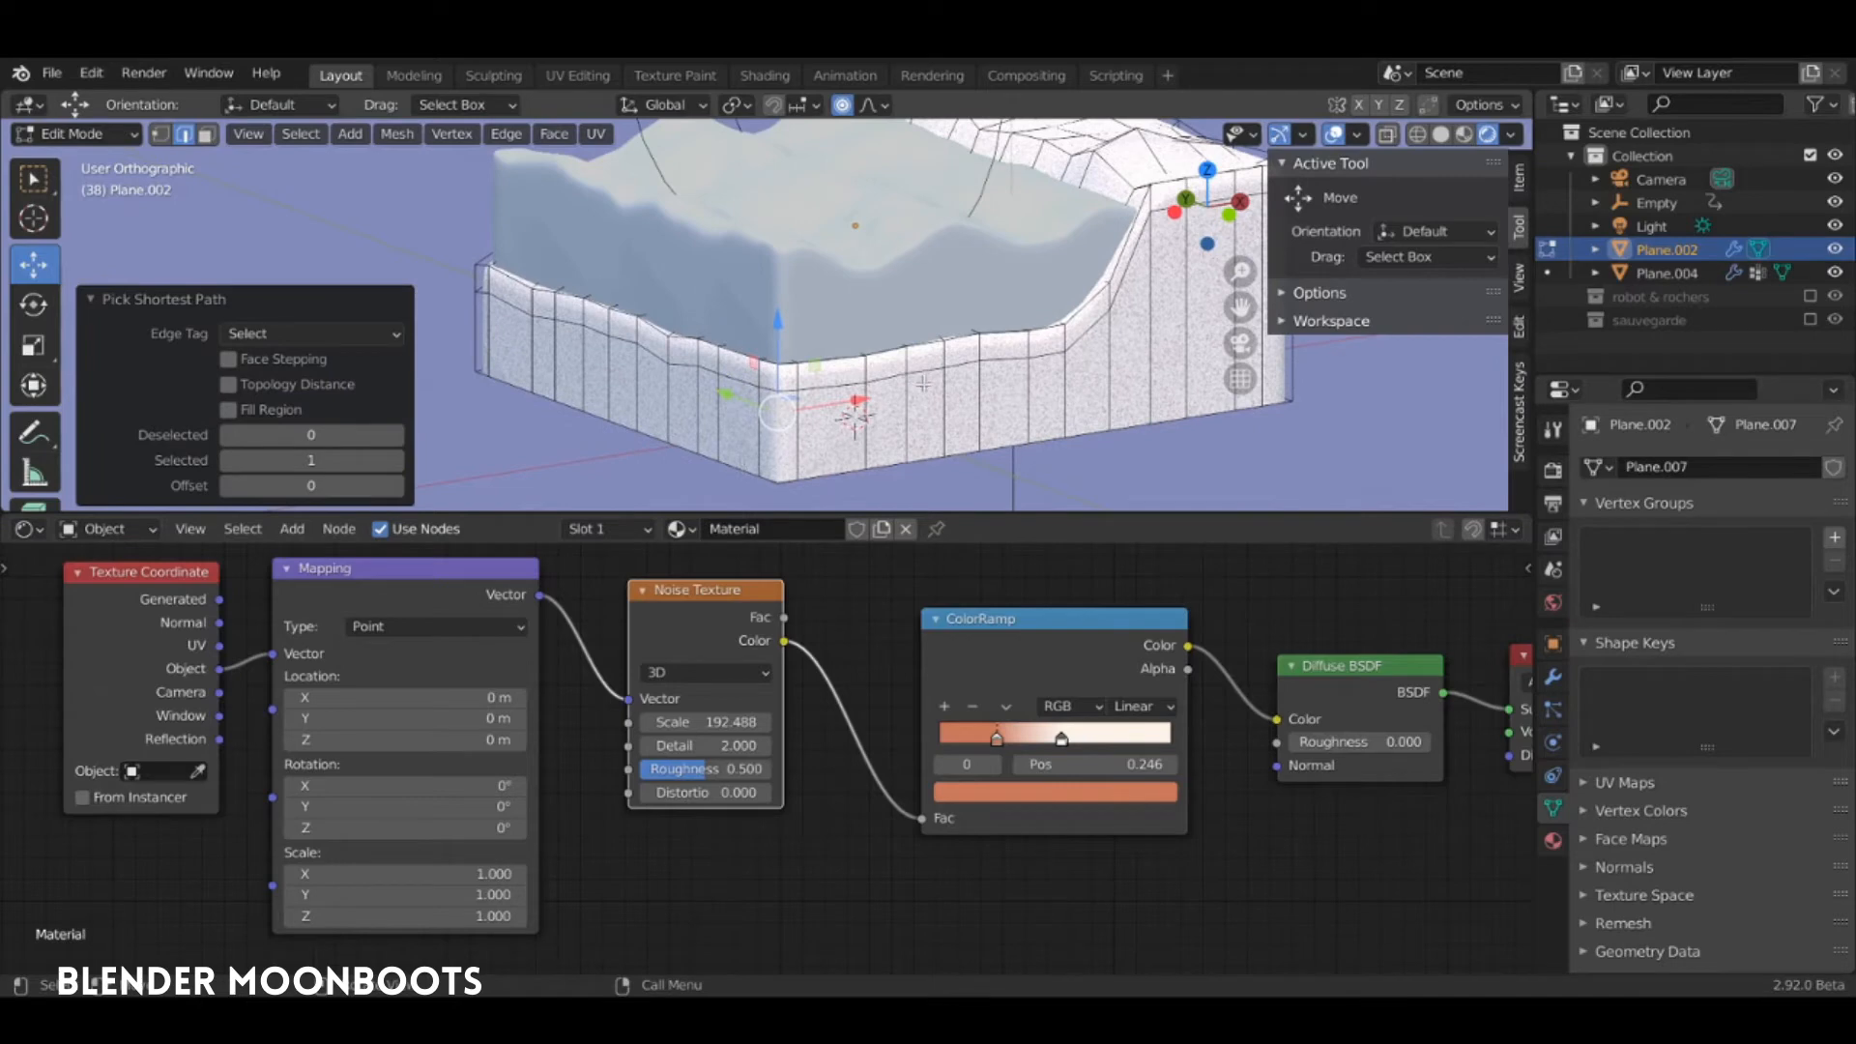
key(u)
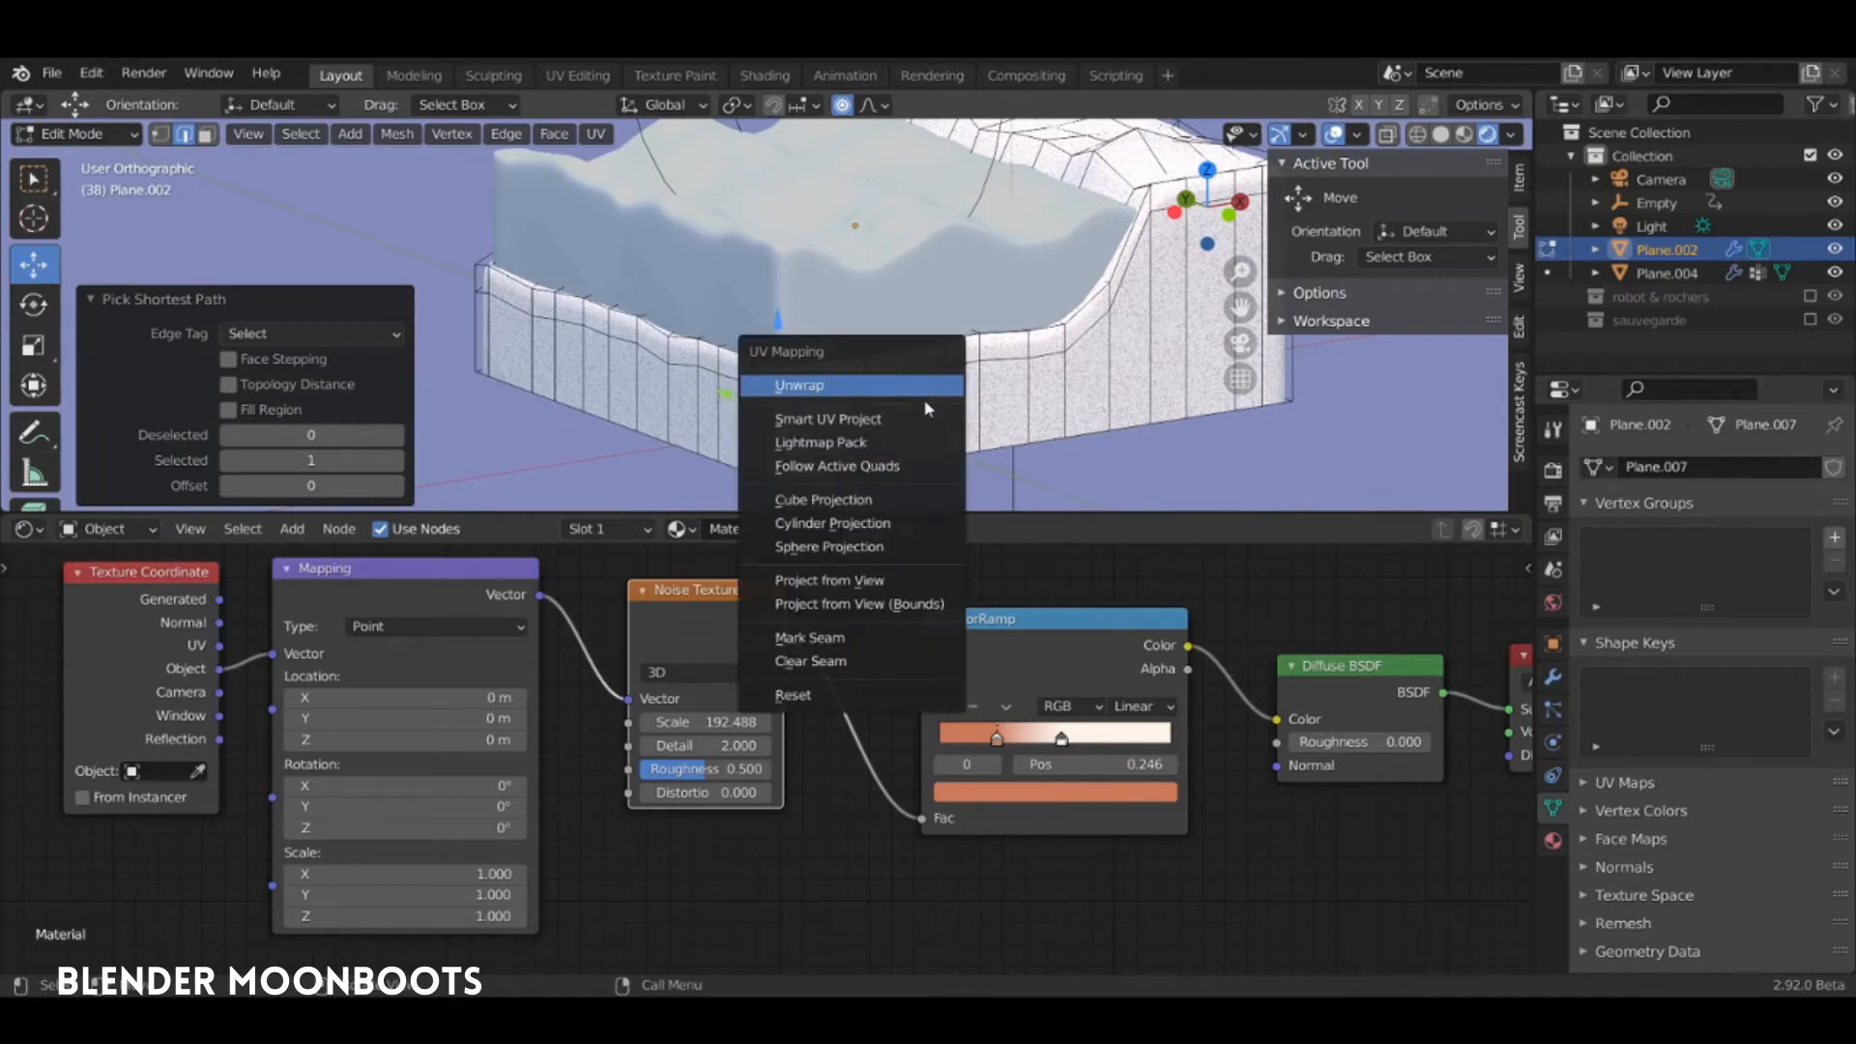
click(881, 640)
Select the faces of the terrain block's side walls and unwrap them
key(3)
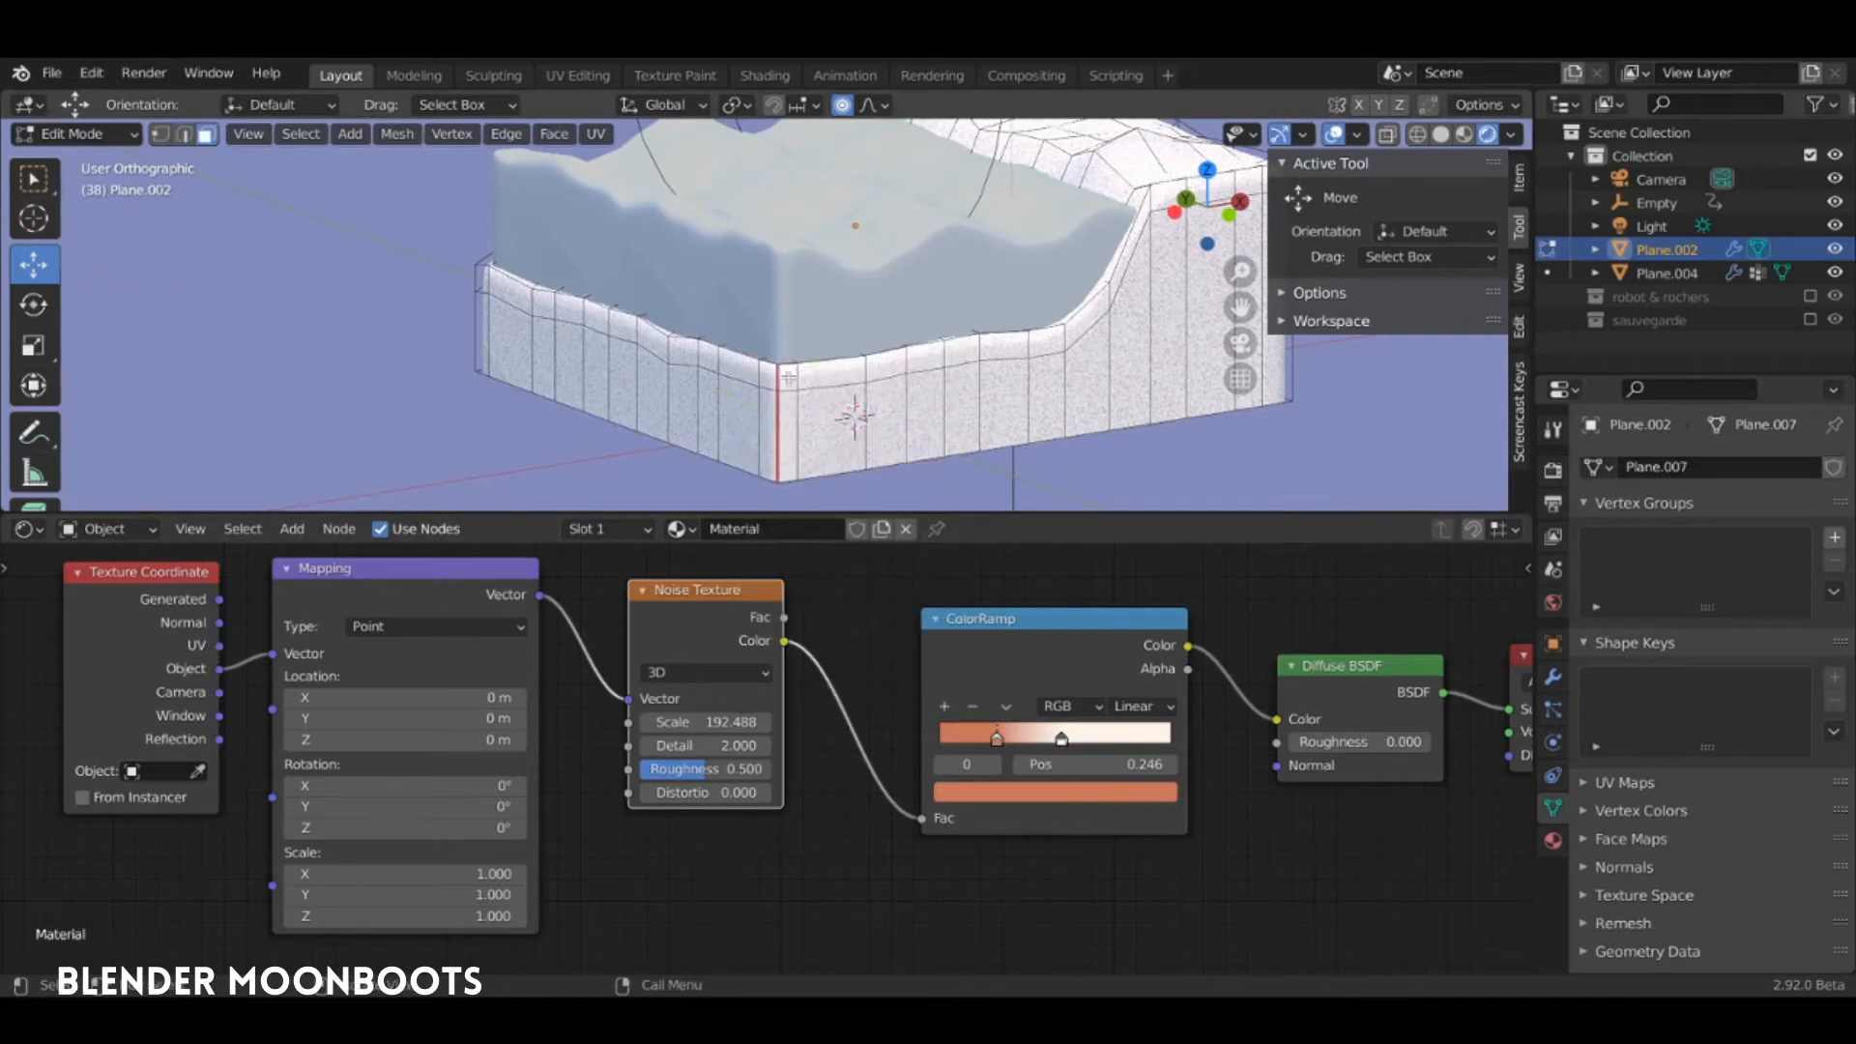
middle_drag(791, 402, 985, 405)
key(u)
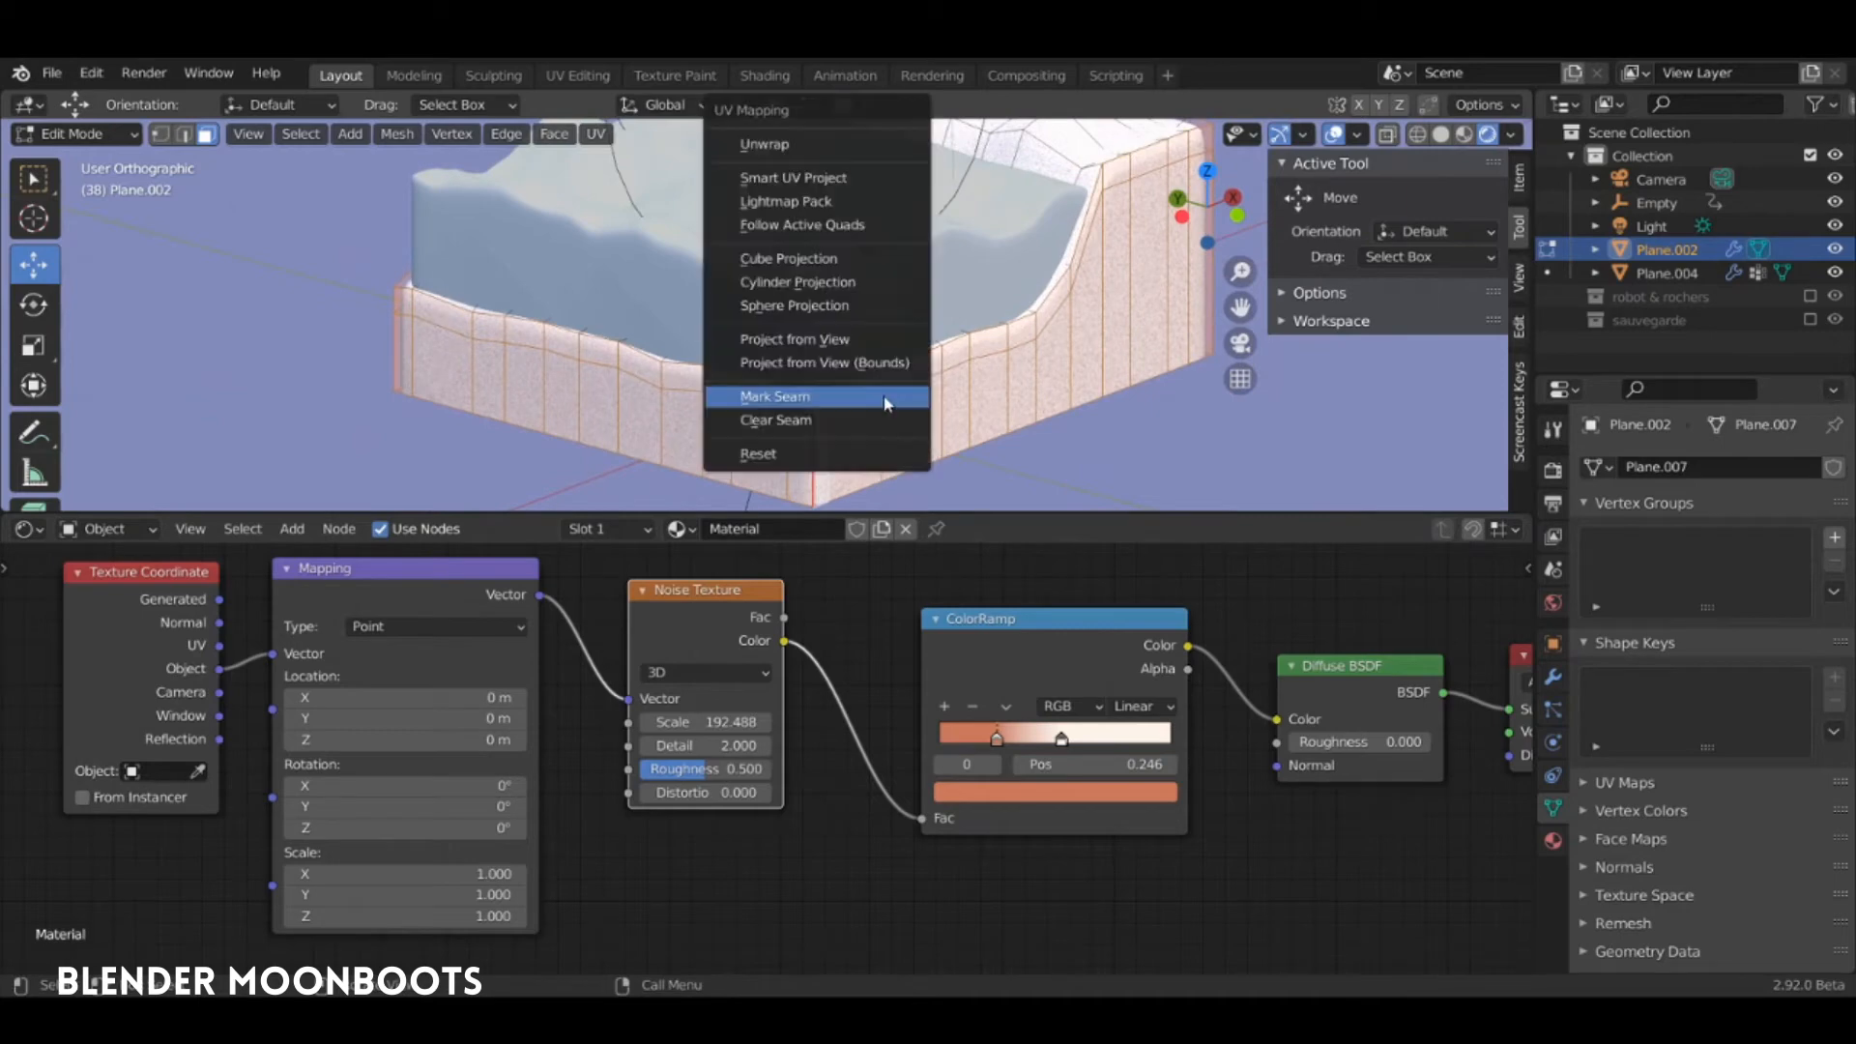
click(843, 151)
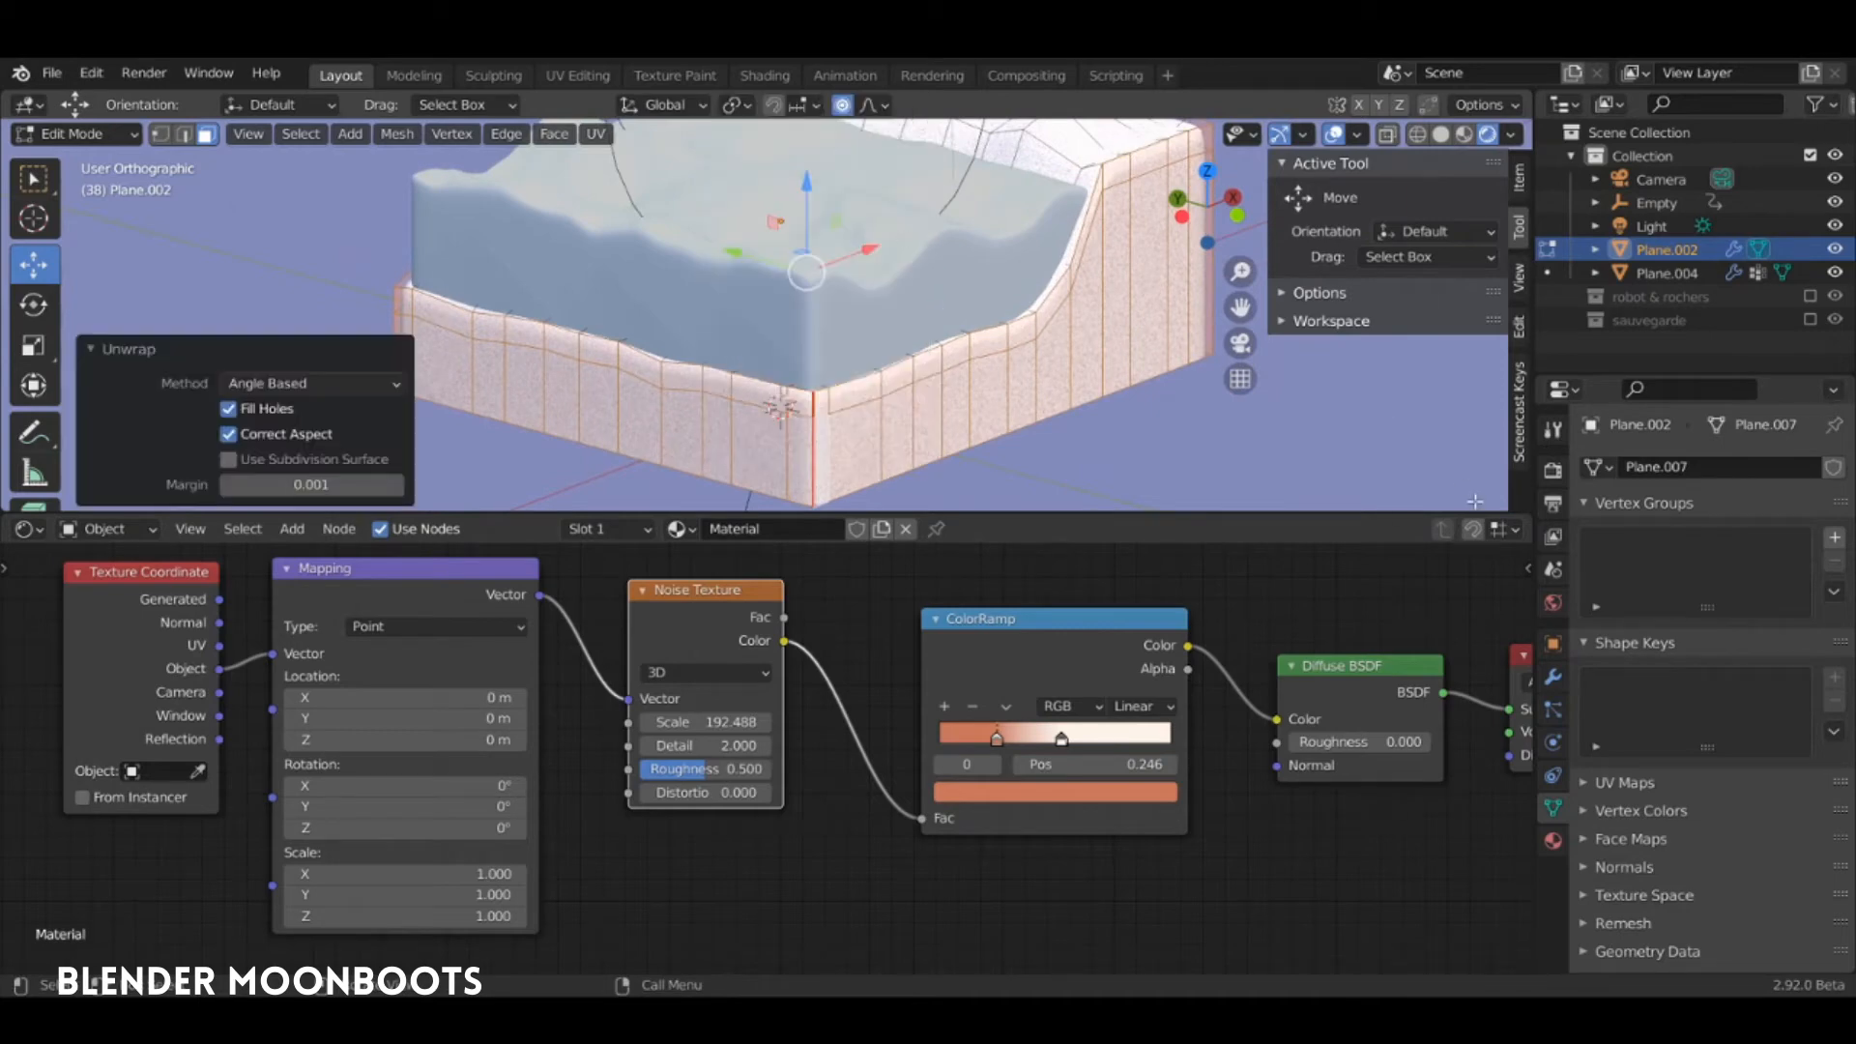
Split the node editor area and switch the new area to the UV Editor
drag(1529, 519, 501, 537)
click(24, 528)
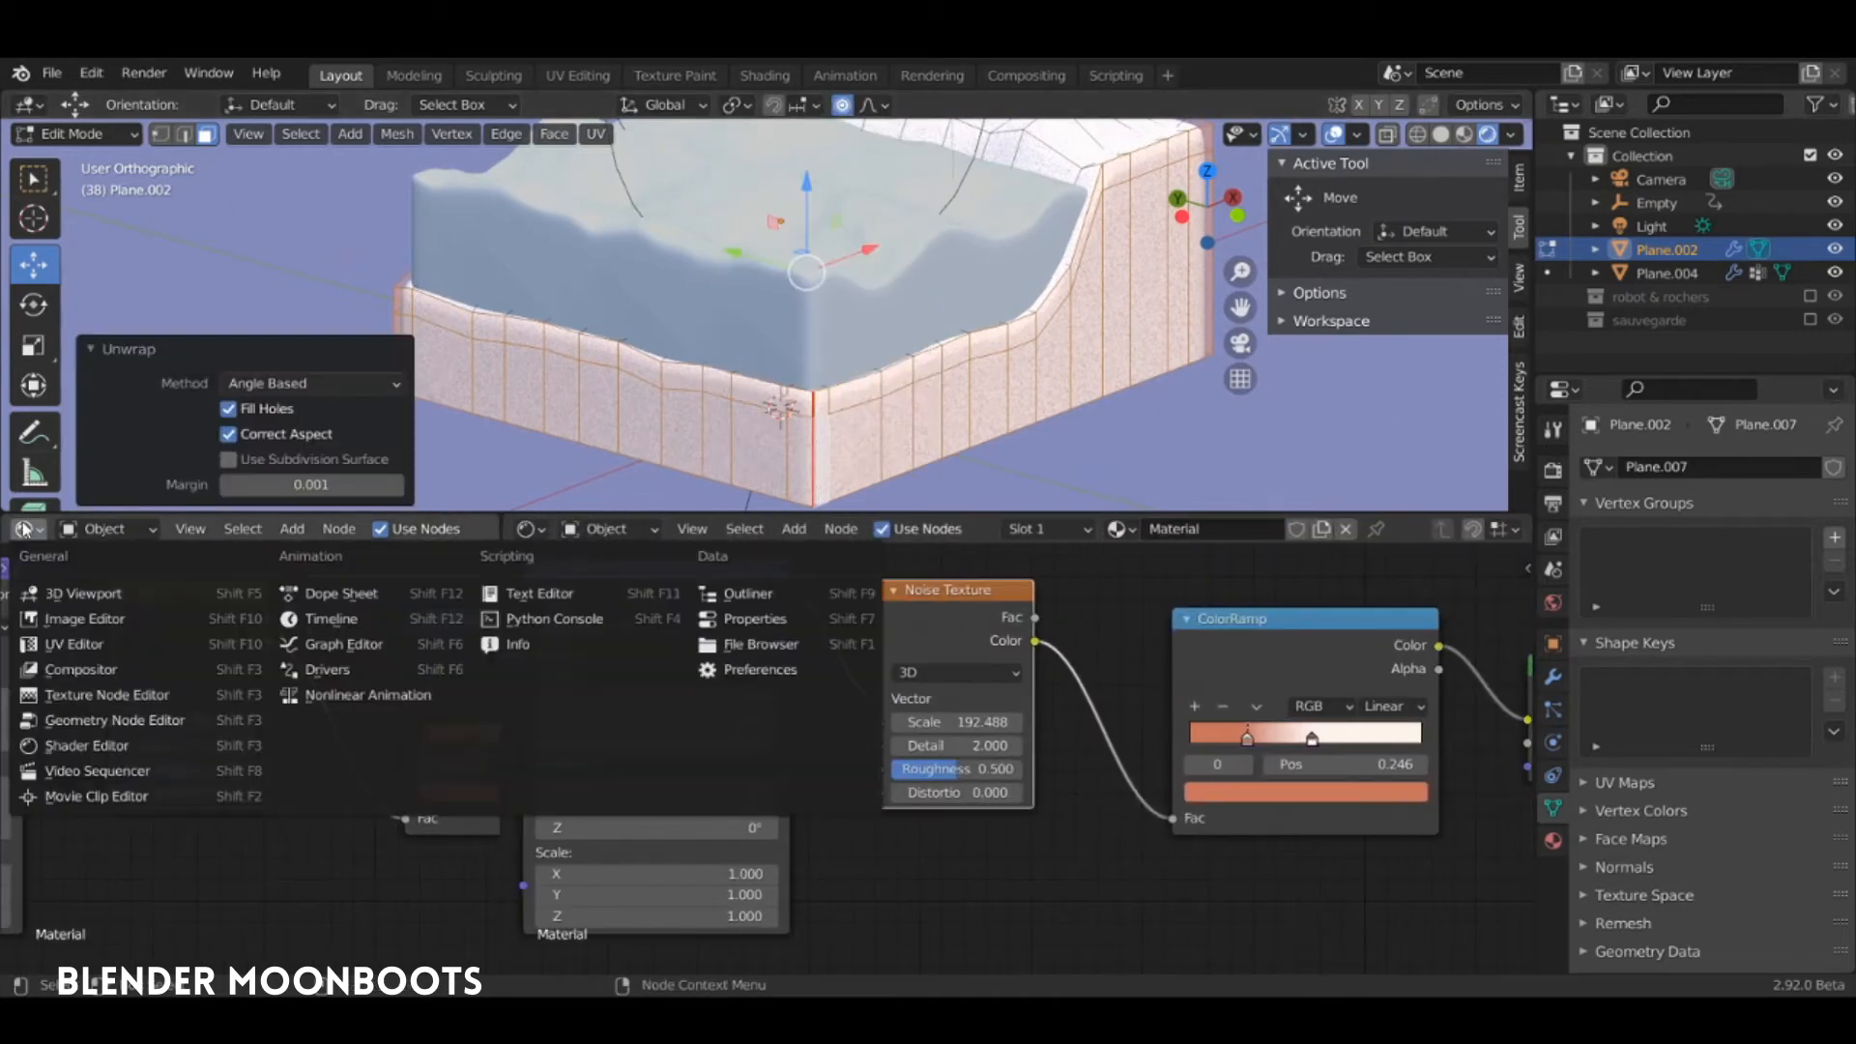
click(74, 644)
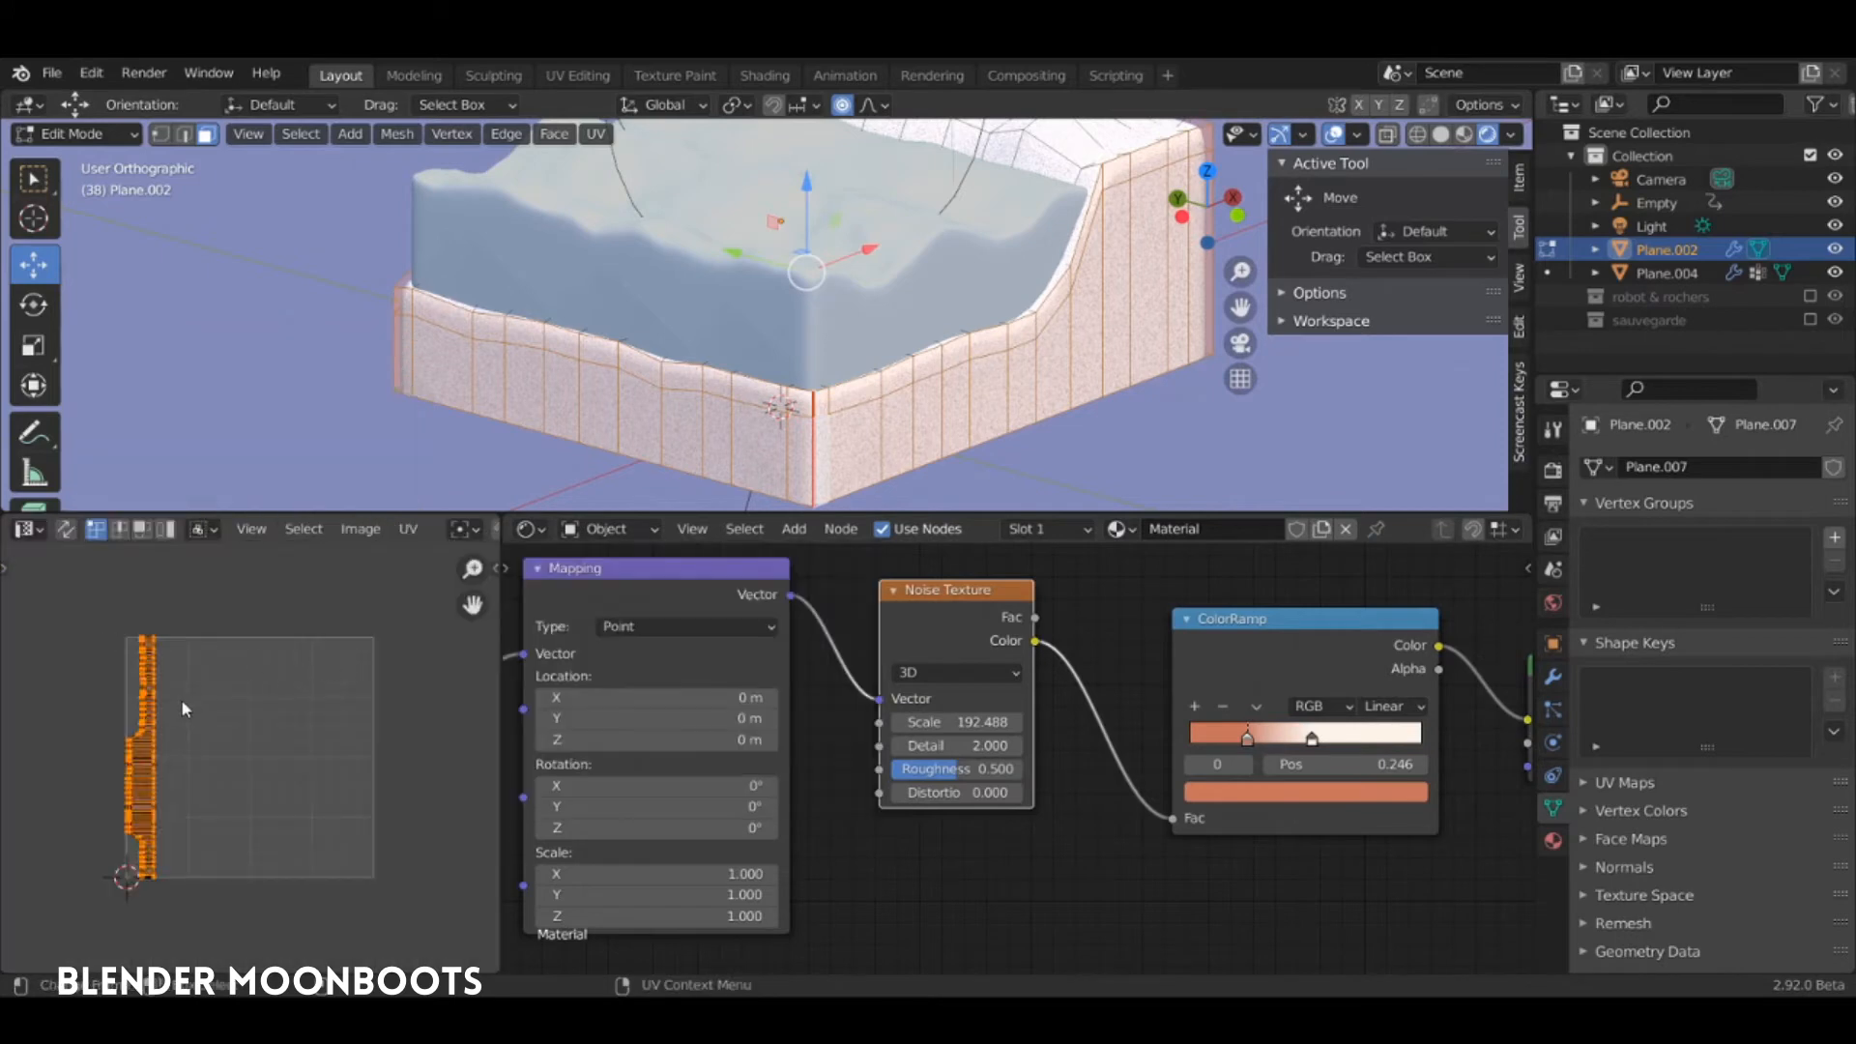
Invert the face selection to the terrain's top surface, unwrap it and select all its UVs
middle_drag(951, 315, 798, 377)
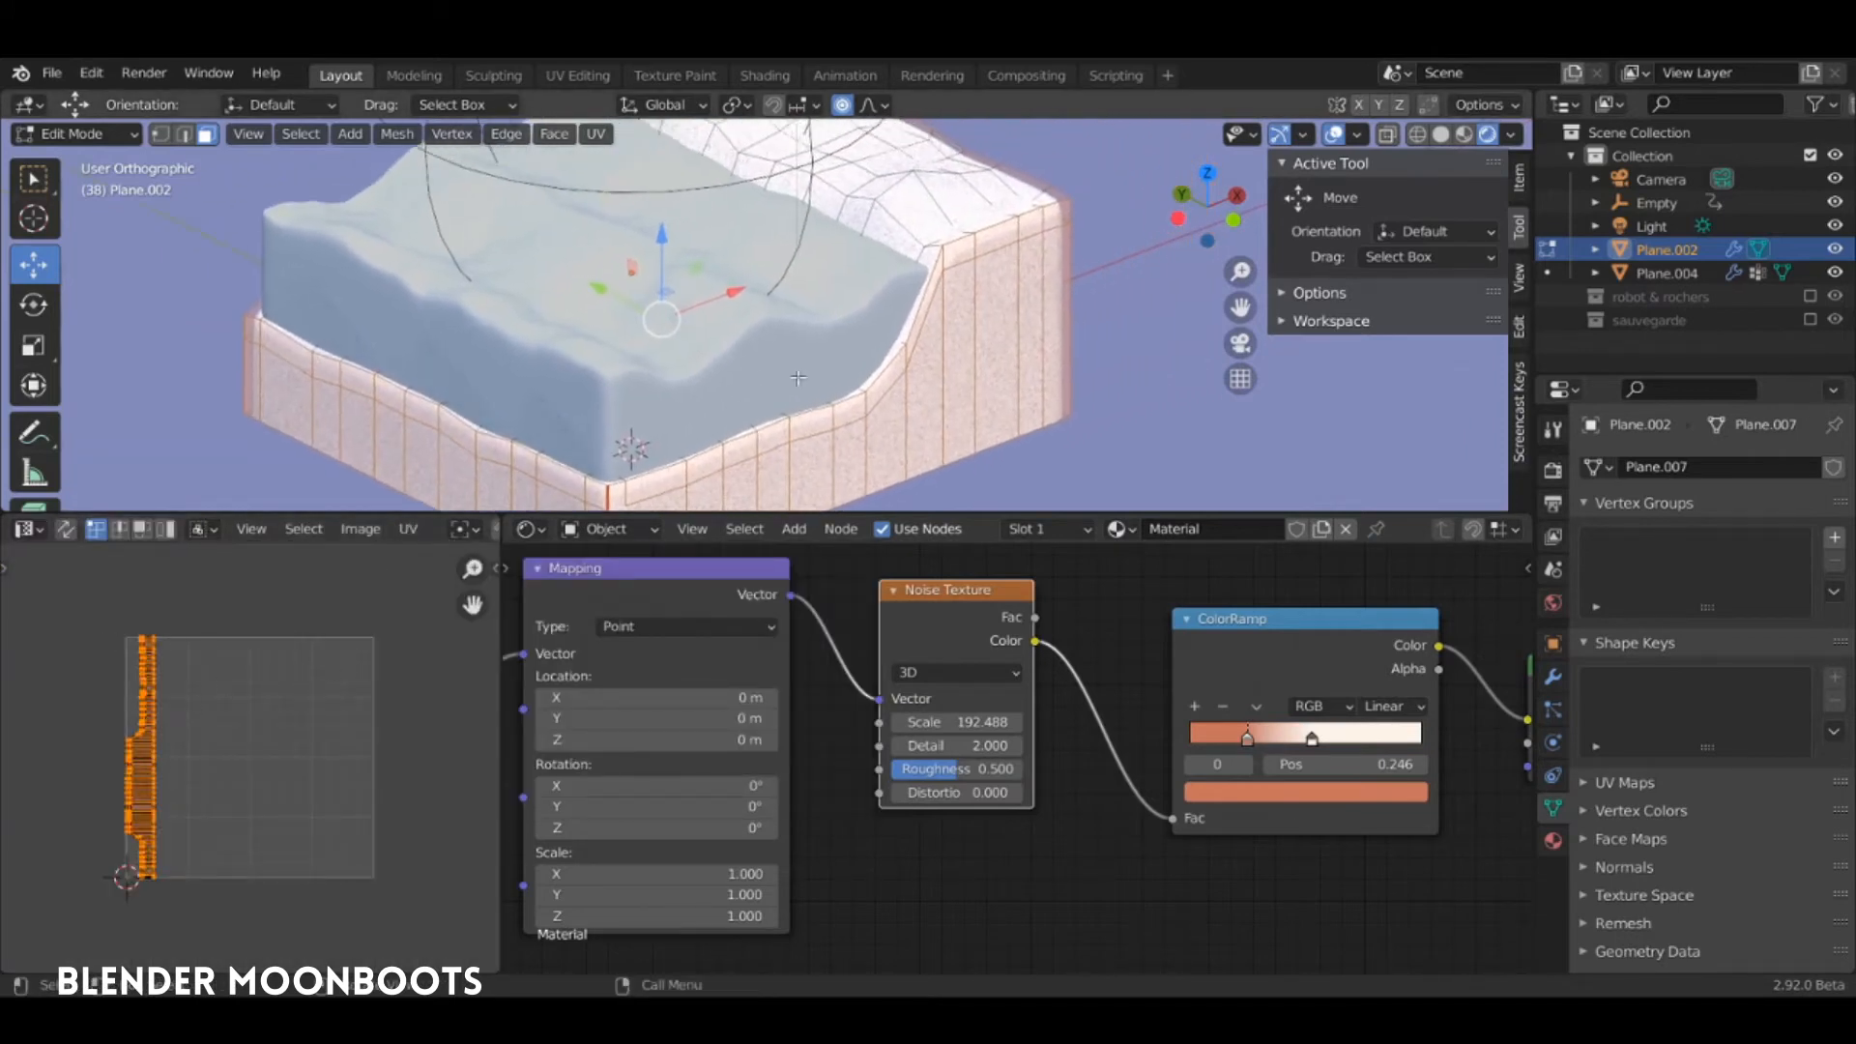
key(ctrl+i)
key(KP_7)
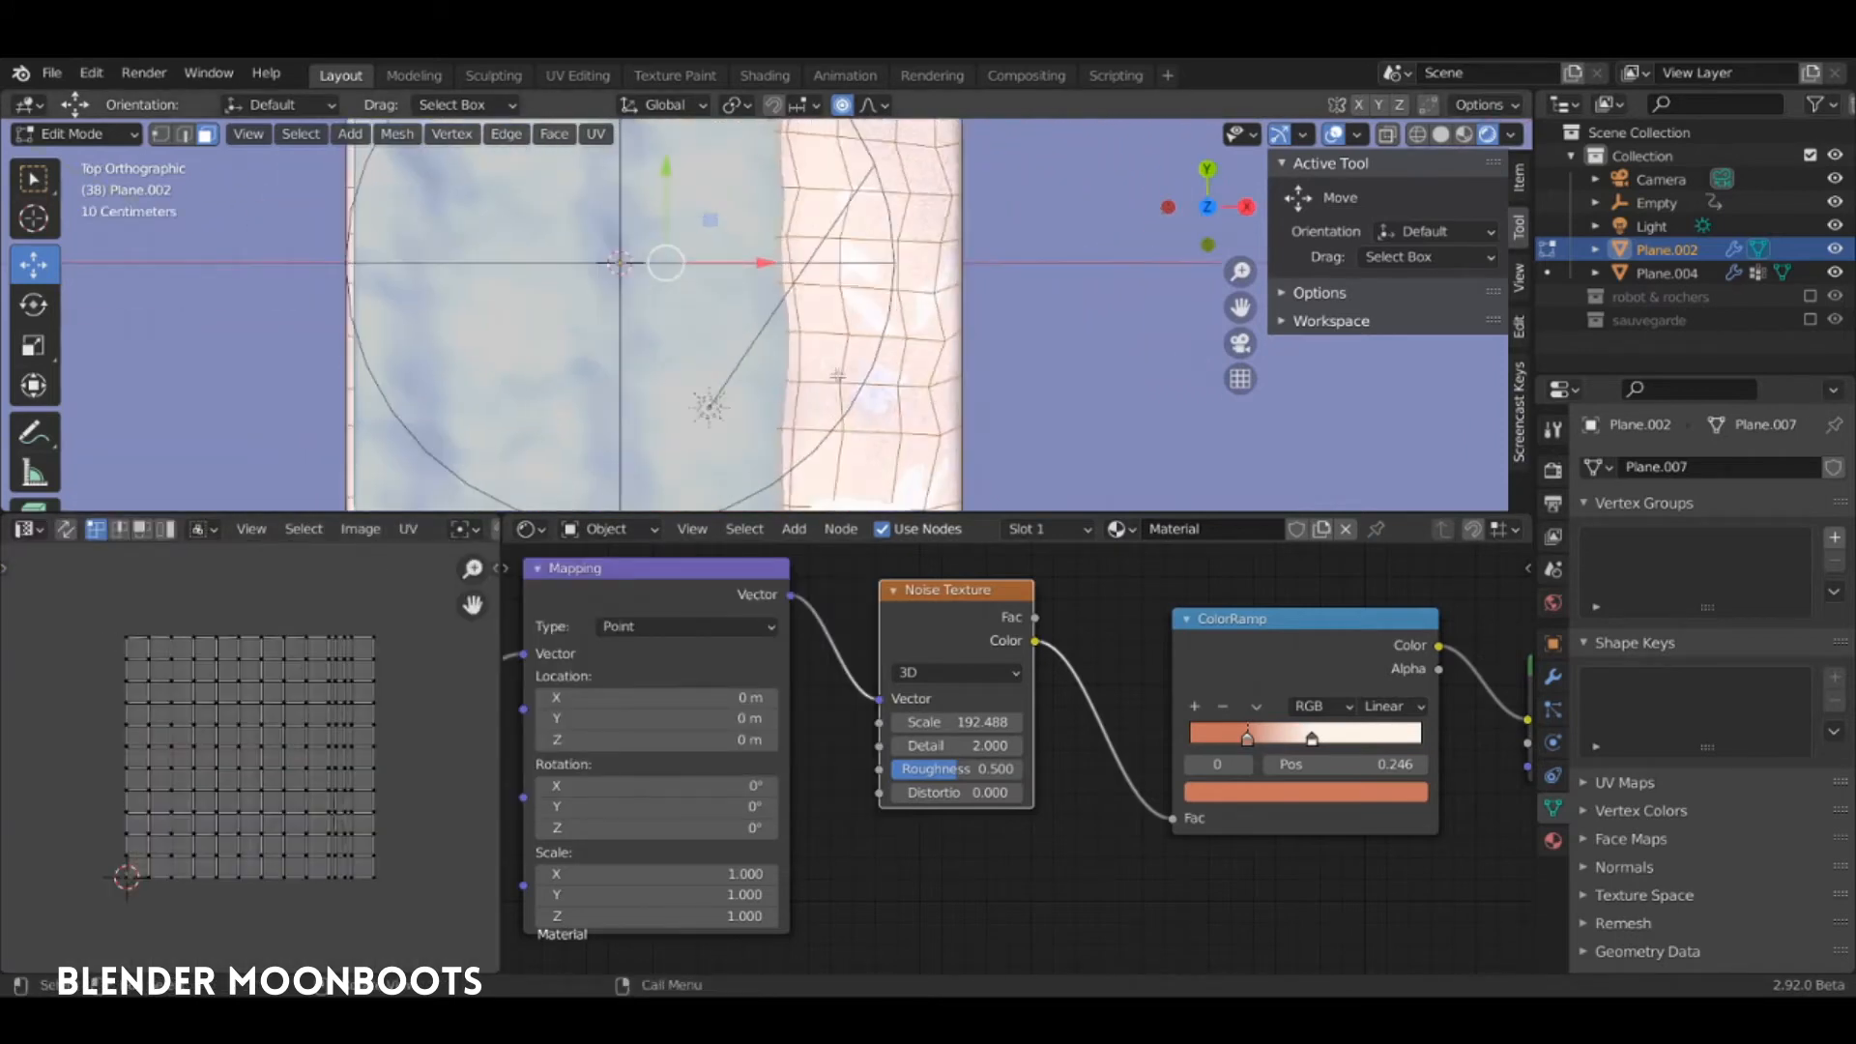
middle_drag(837, 376, 650, 455)
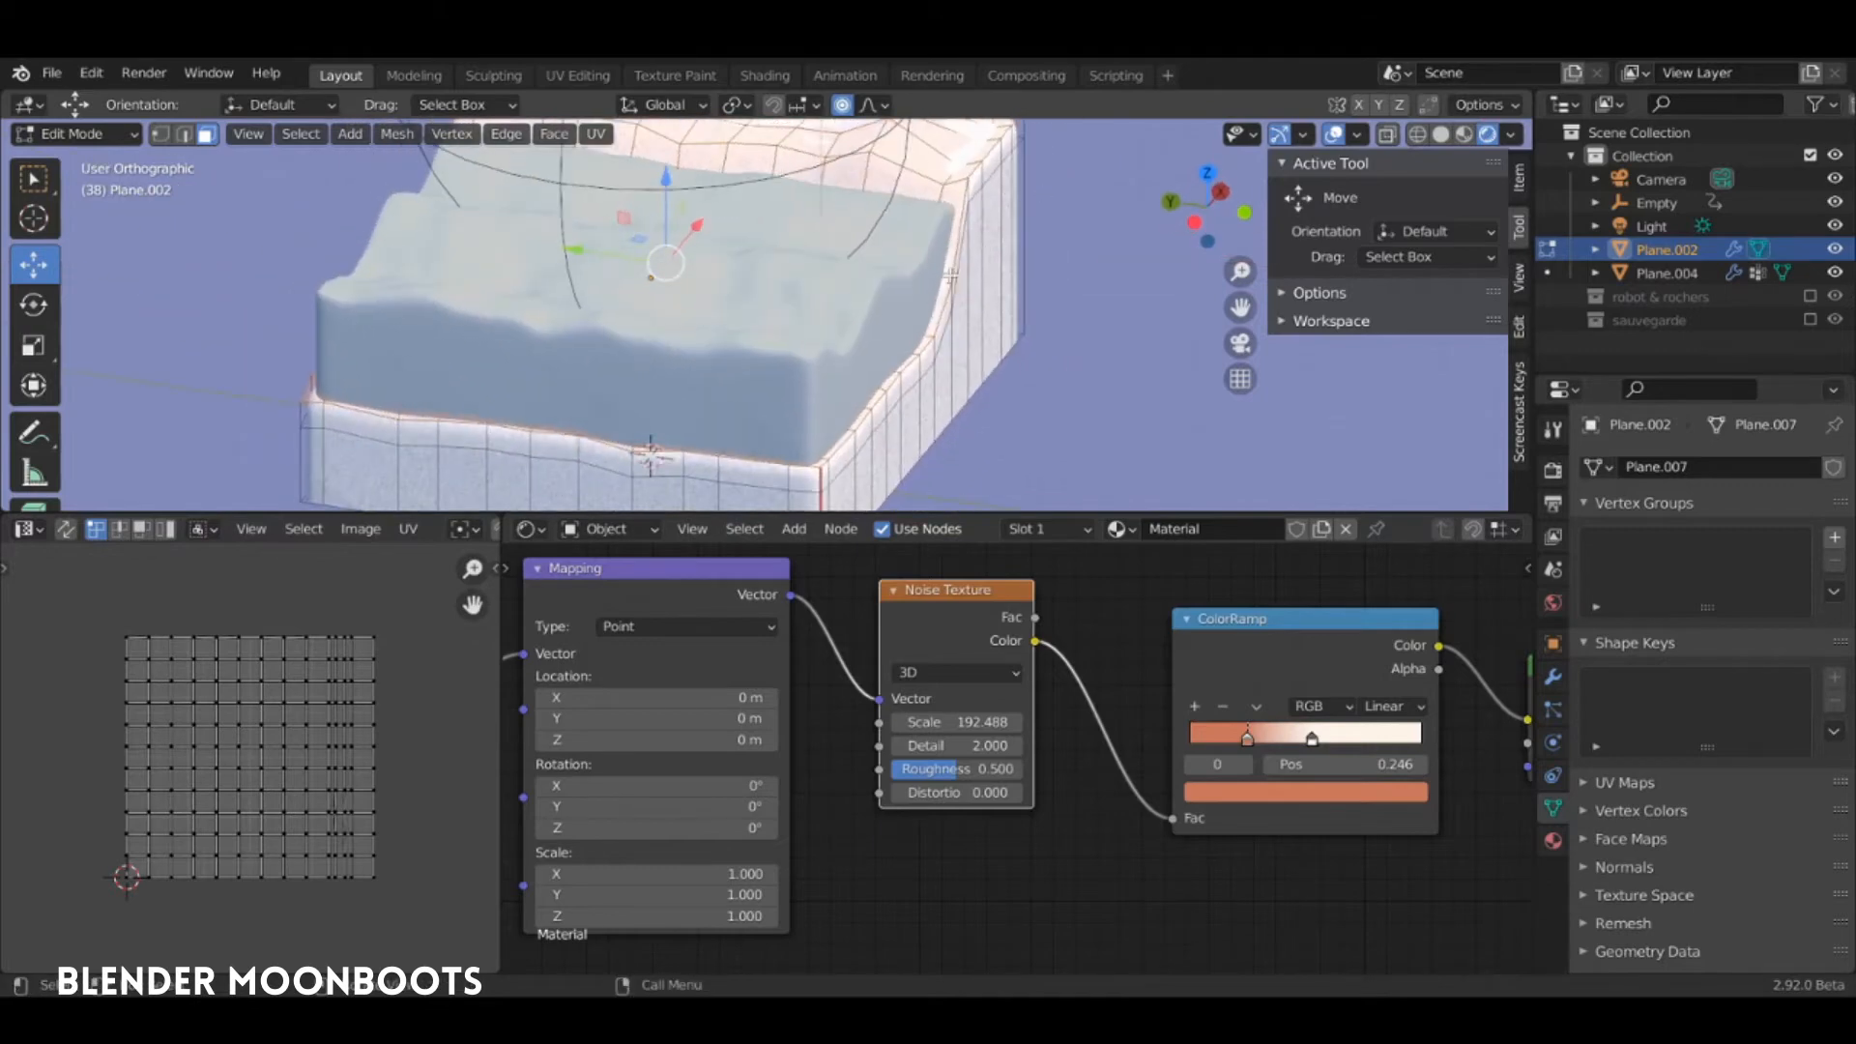
key(u)
click(881, 322)
key(a)
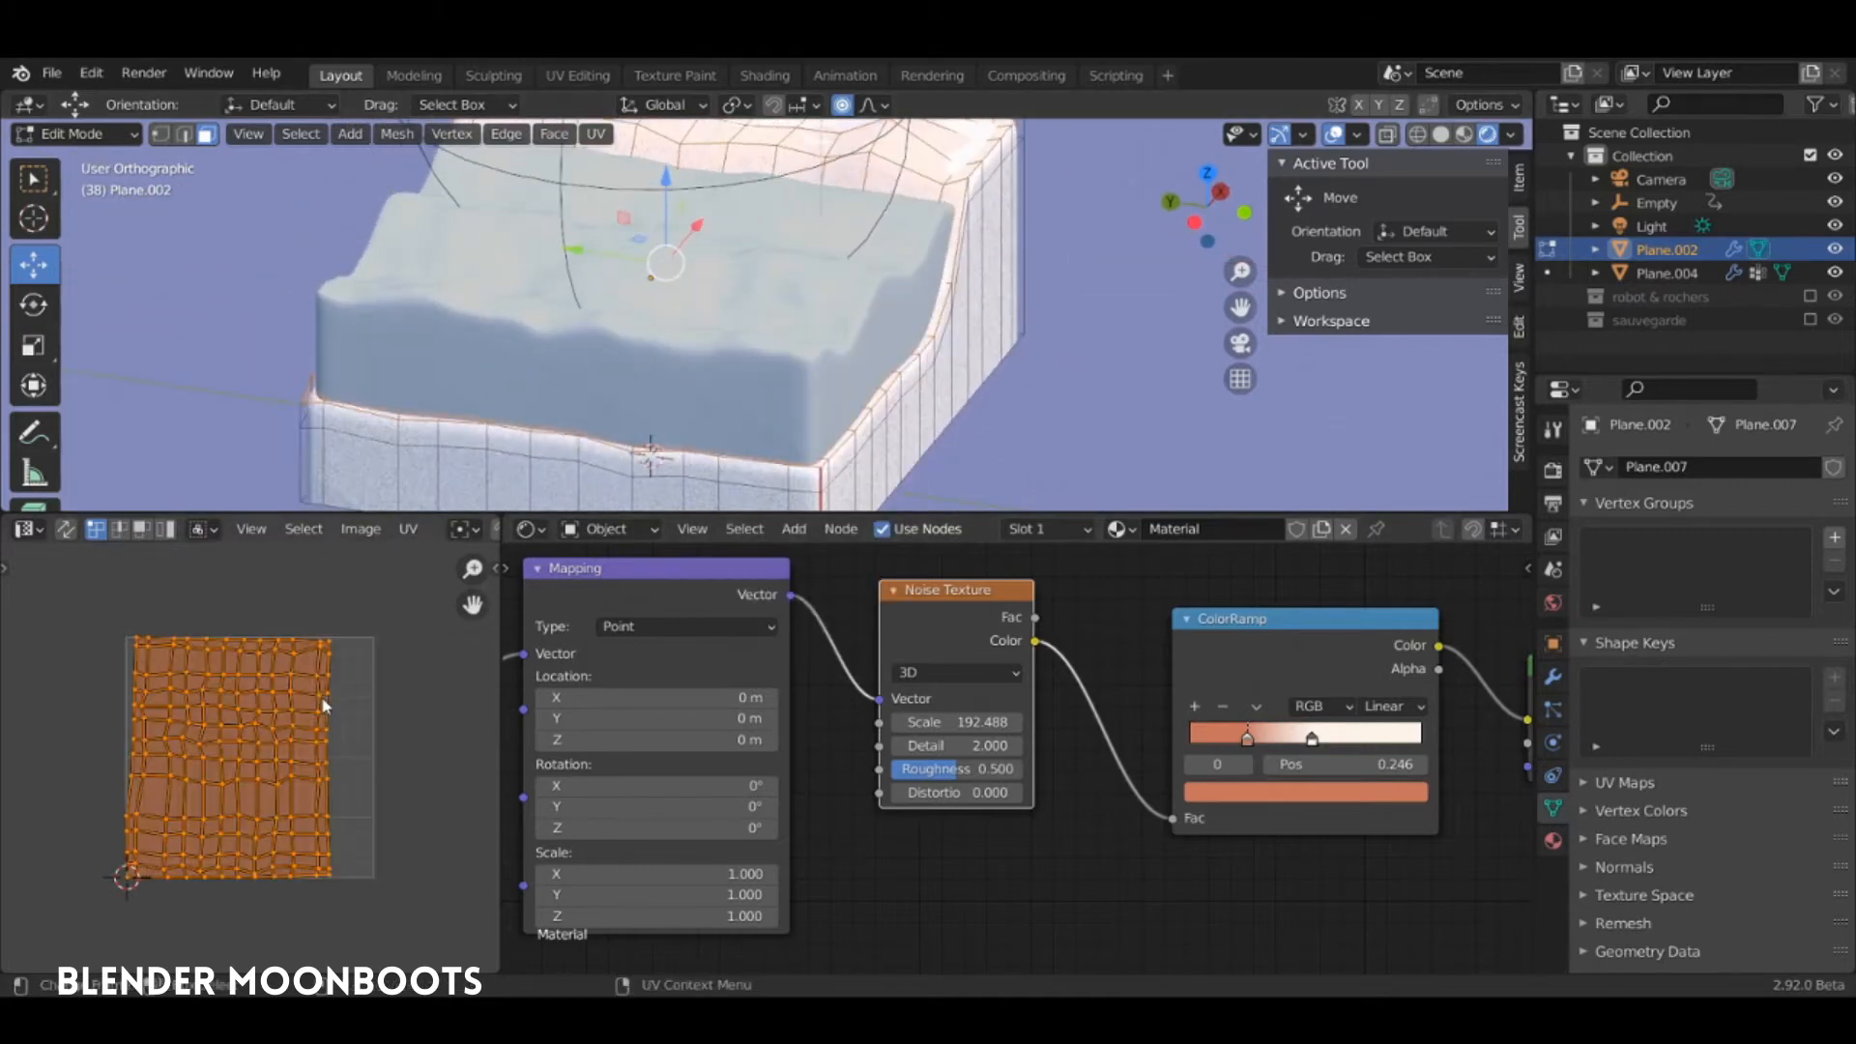
Return to Object Mode and move the Texture Coordinate and Mapping nodes to make room beneath the Mapping node
key(Tab)
key(Home)
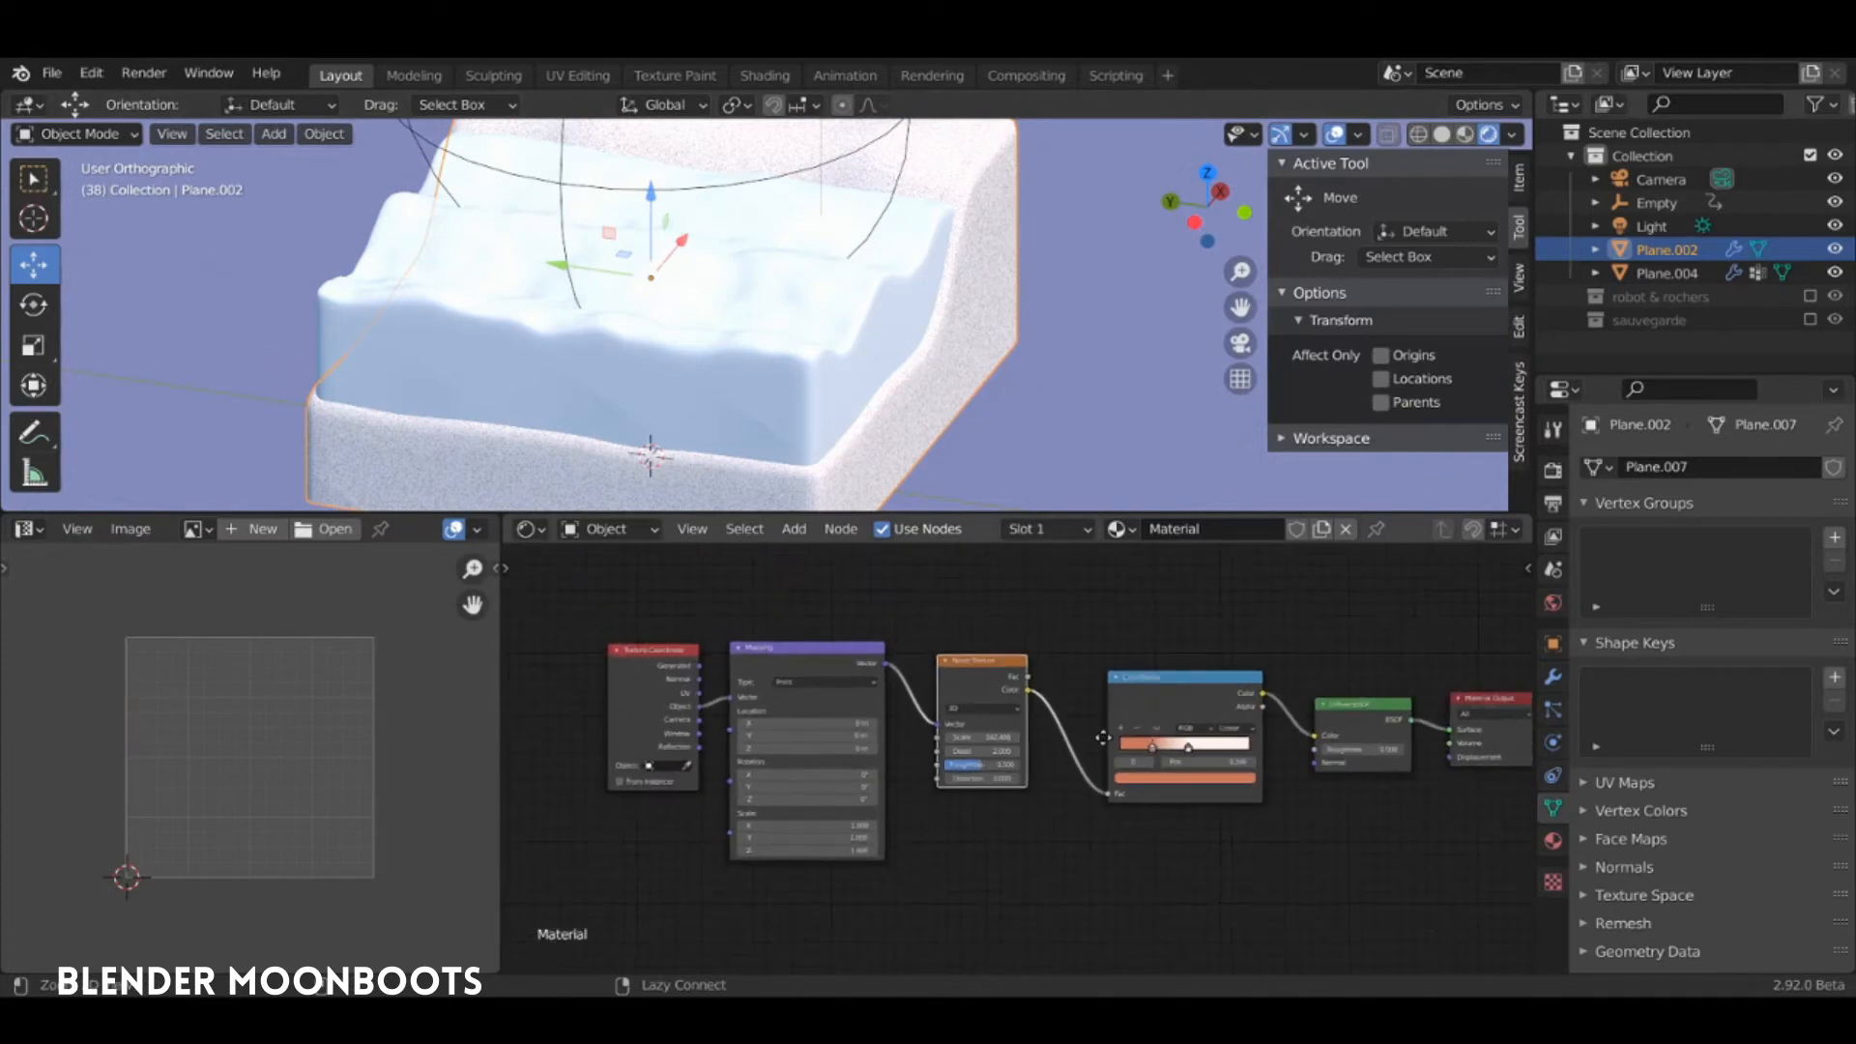
drag(667, 653, 593, 653)
drag(776, 656, 770, 555)
Add a Wave Texture node and place it just beneath the Noise Texture node
key(shift+a)
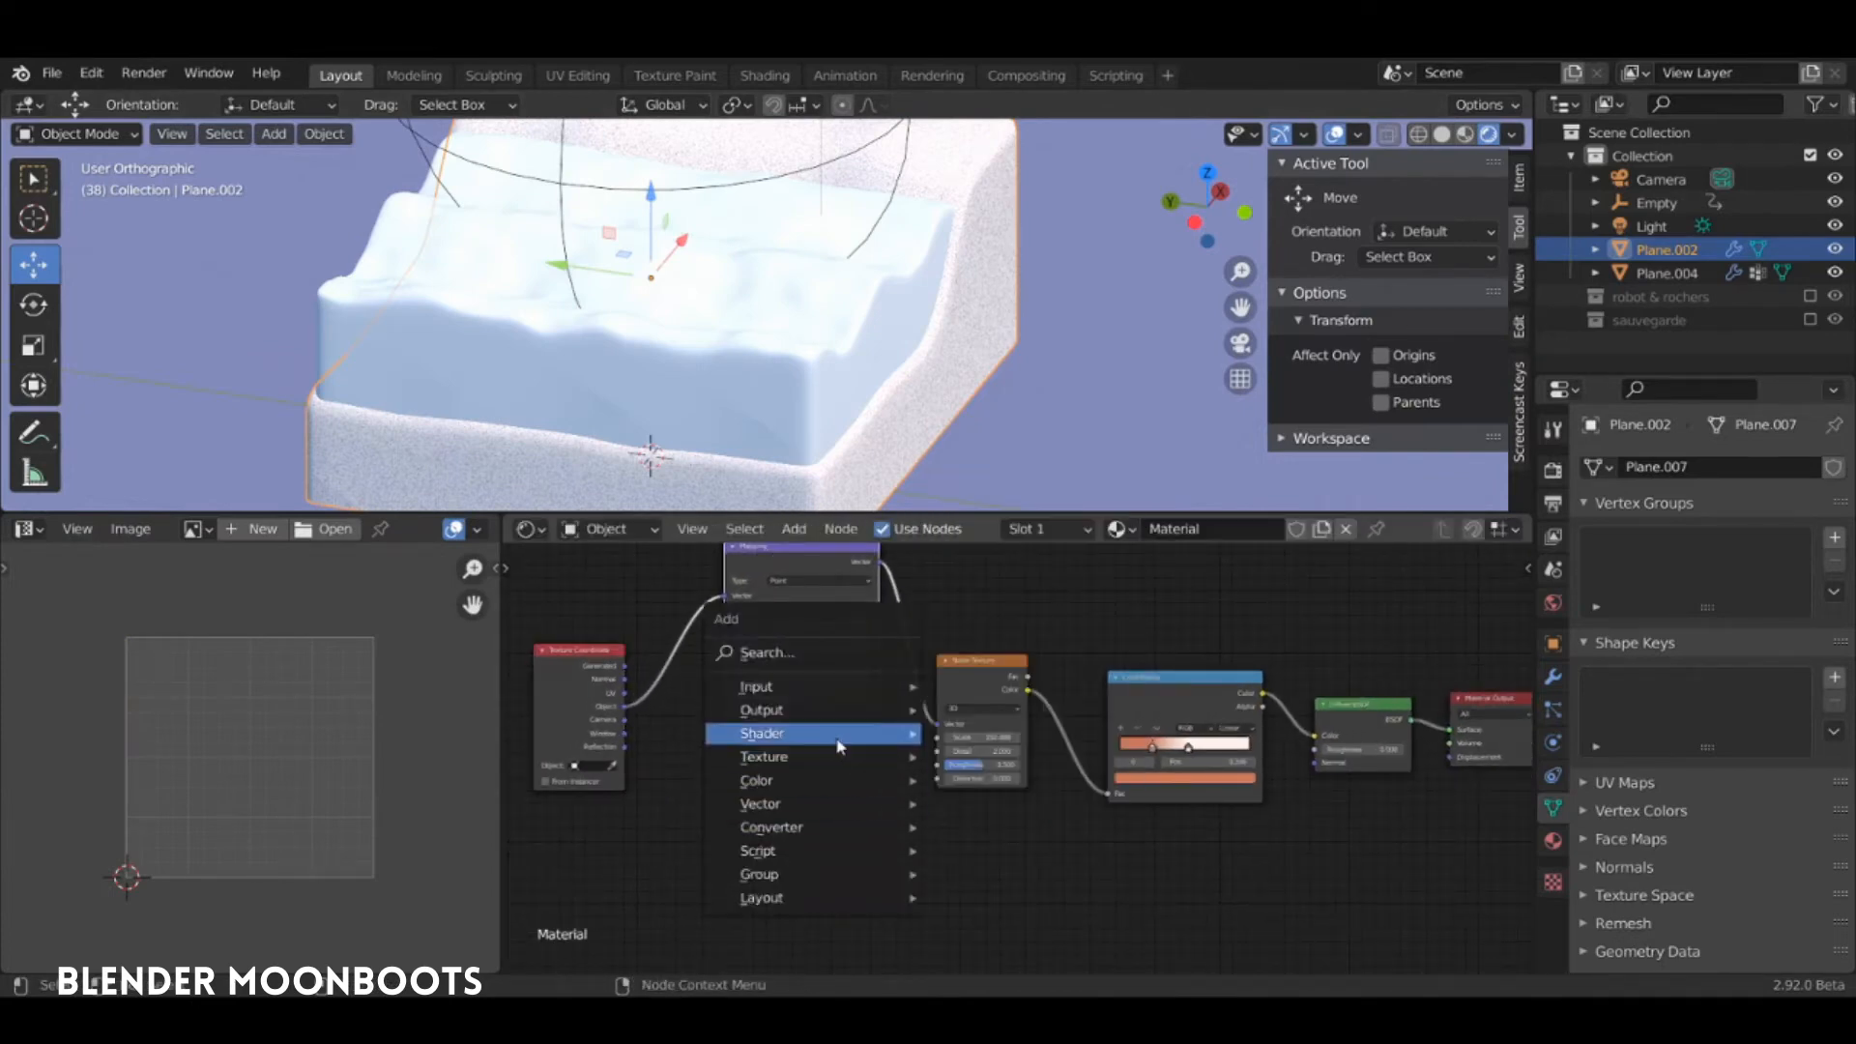
mouse_move(815, 757)
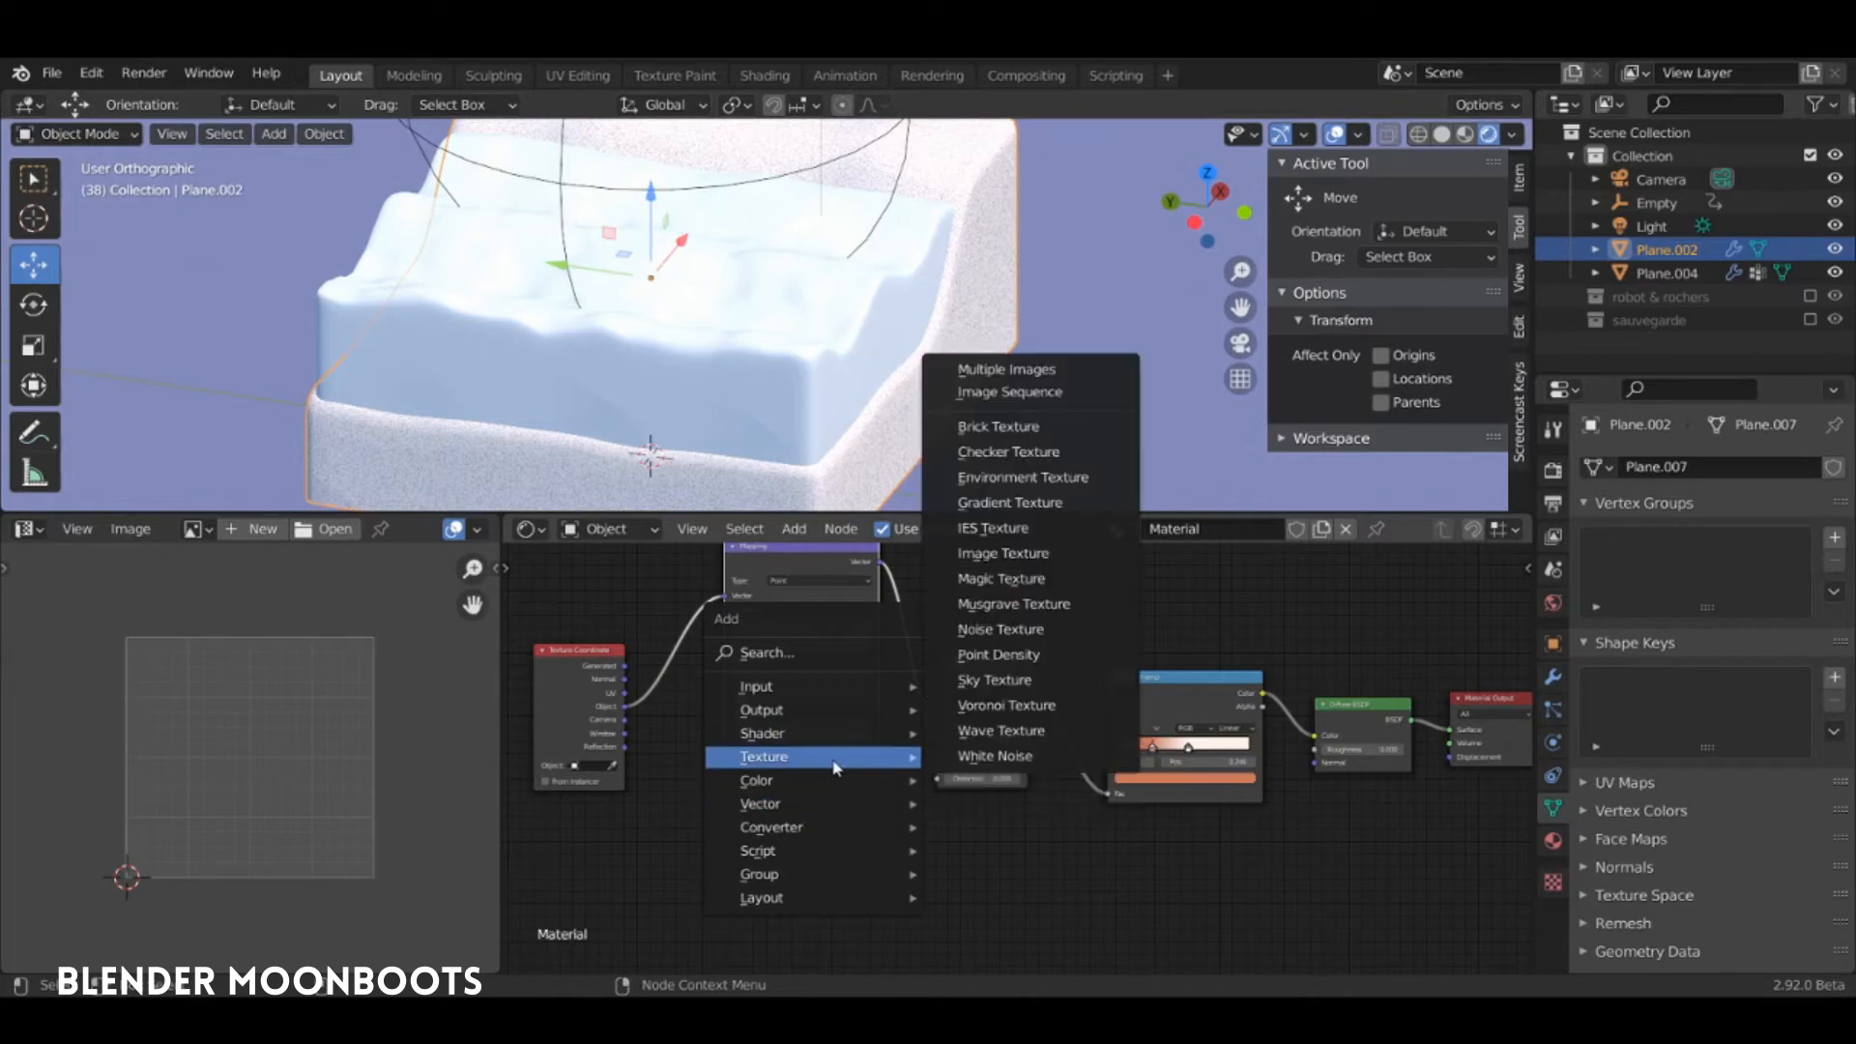
click(1000, 730)
click(957, 841)
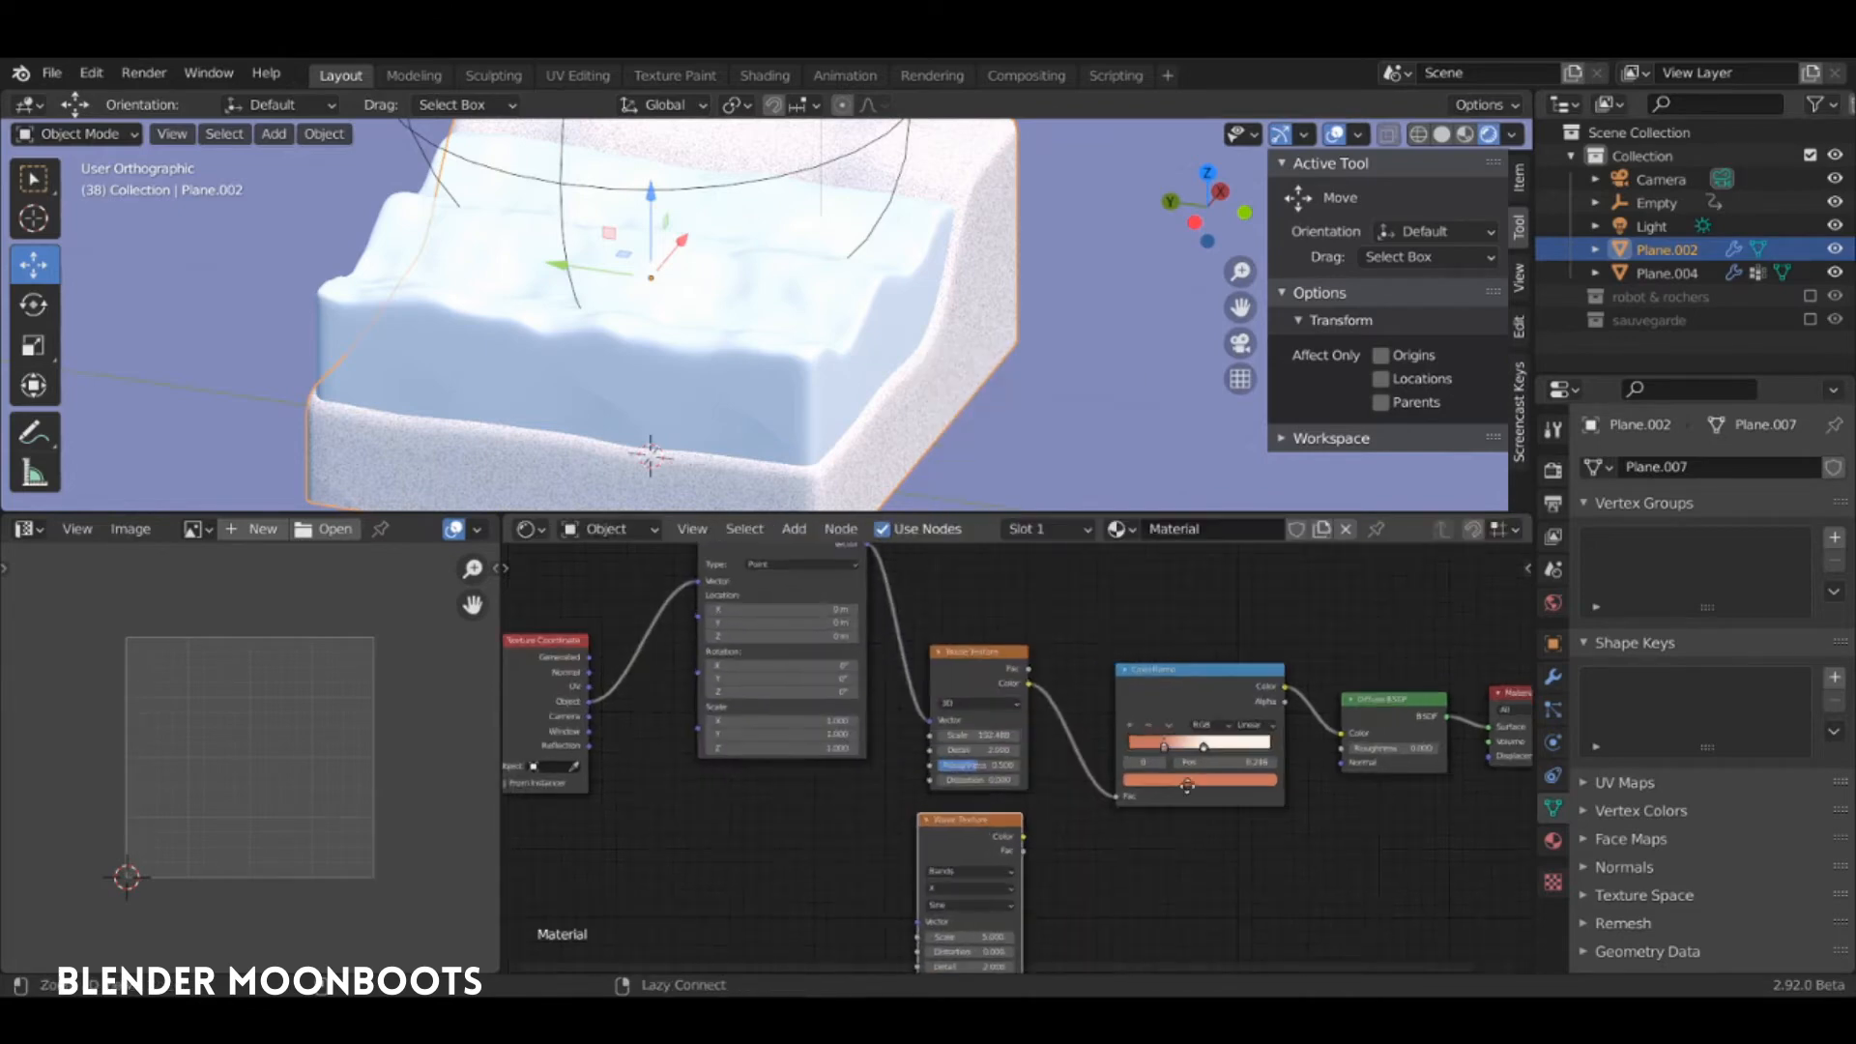
scroll(692, 828, up, 2)
middle_drag(692, 827, 420, 796)
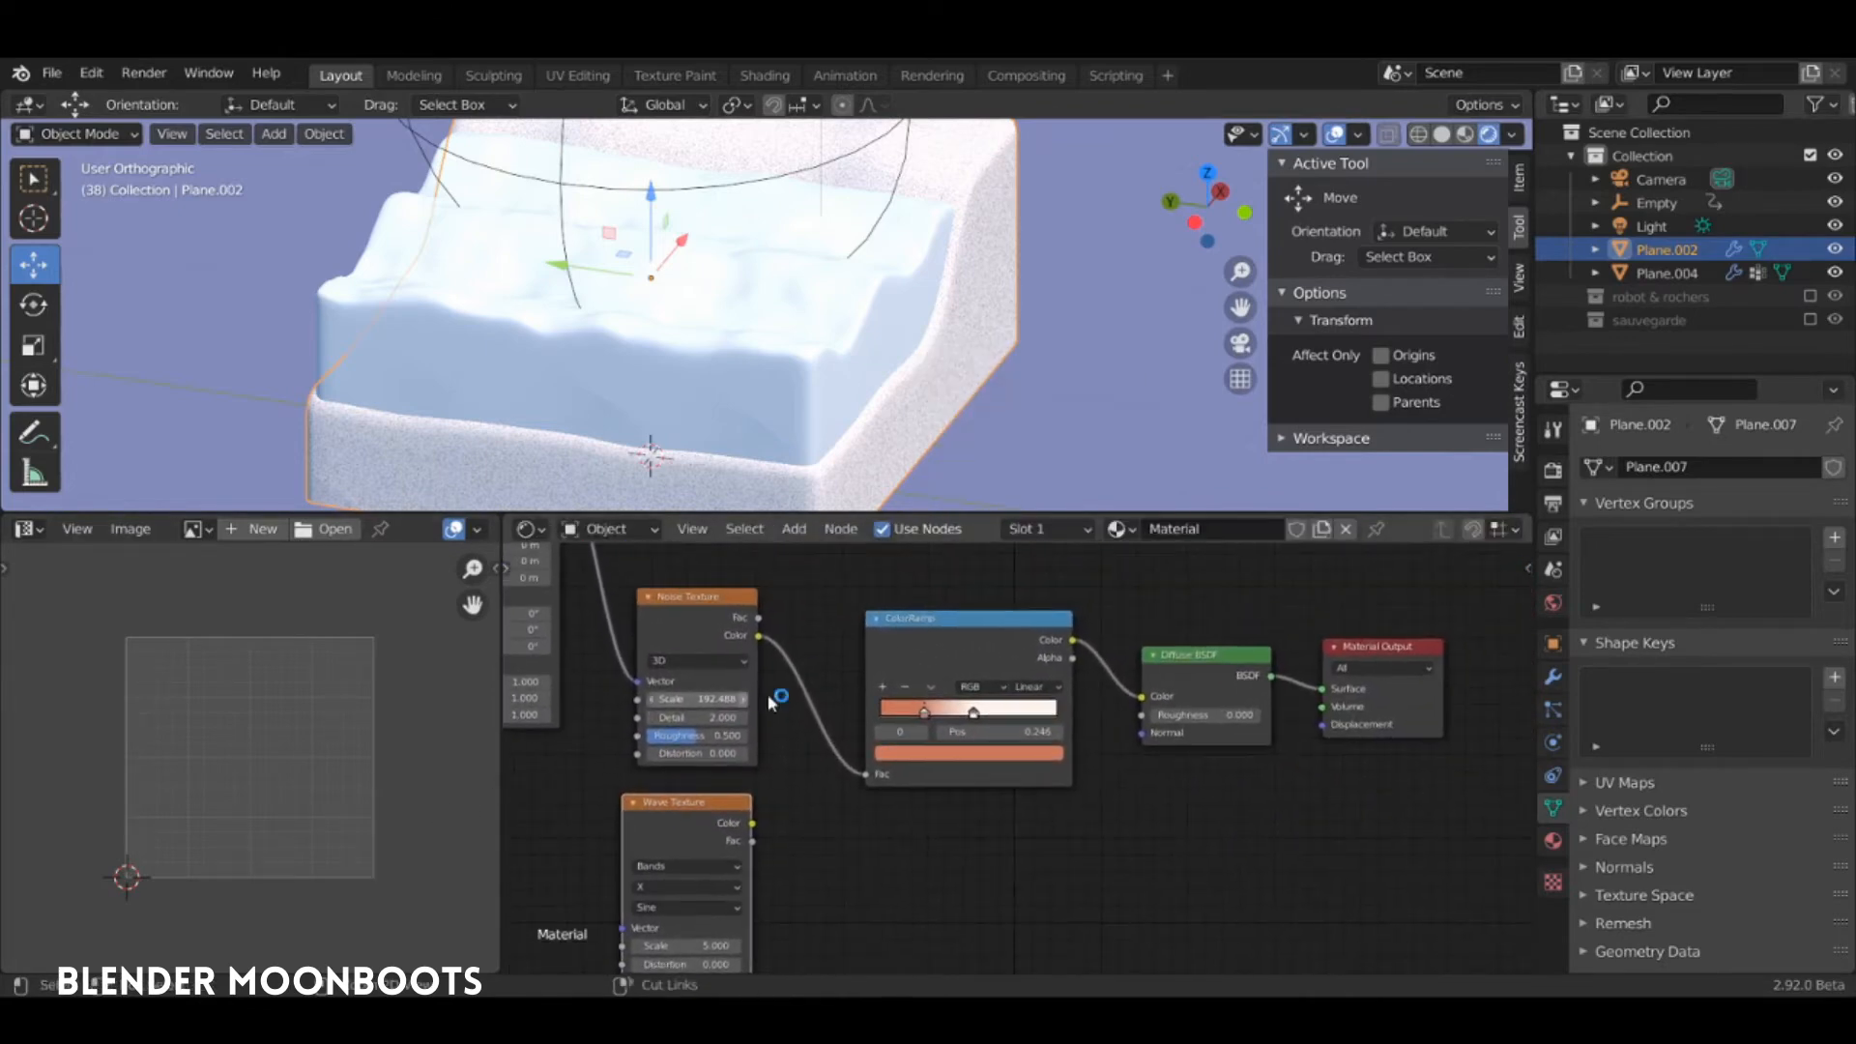
drag(703, 795, 657, 789)
Add a Bump node beside the Wave Texture and connect the wave's Fac output to the Bump's Height input
key(shift+a)
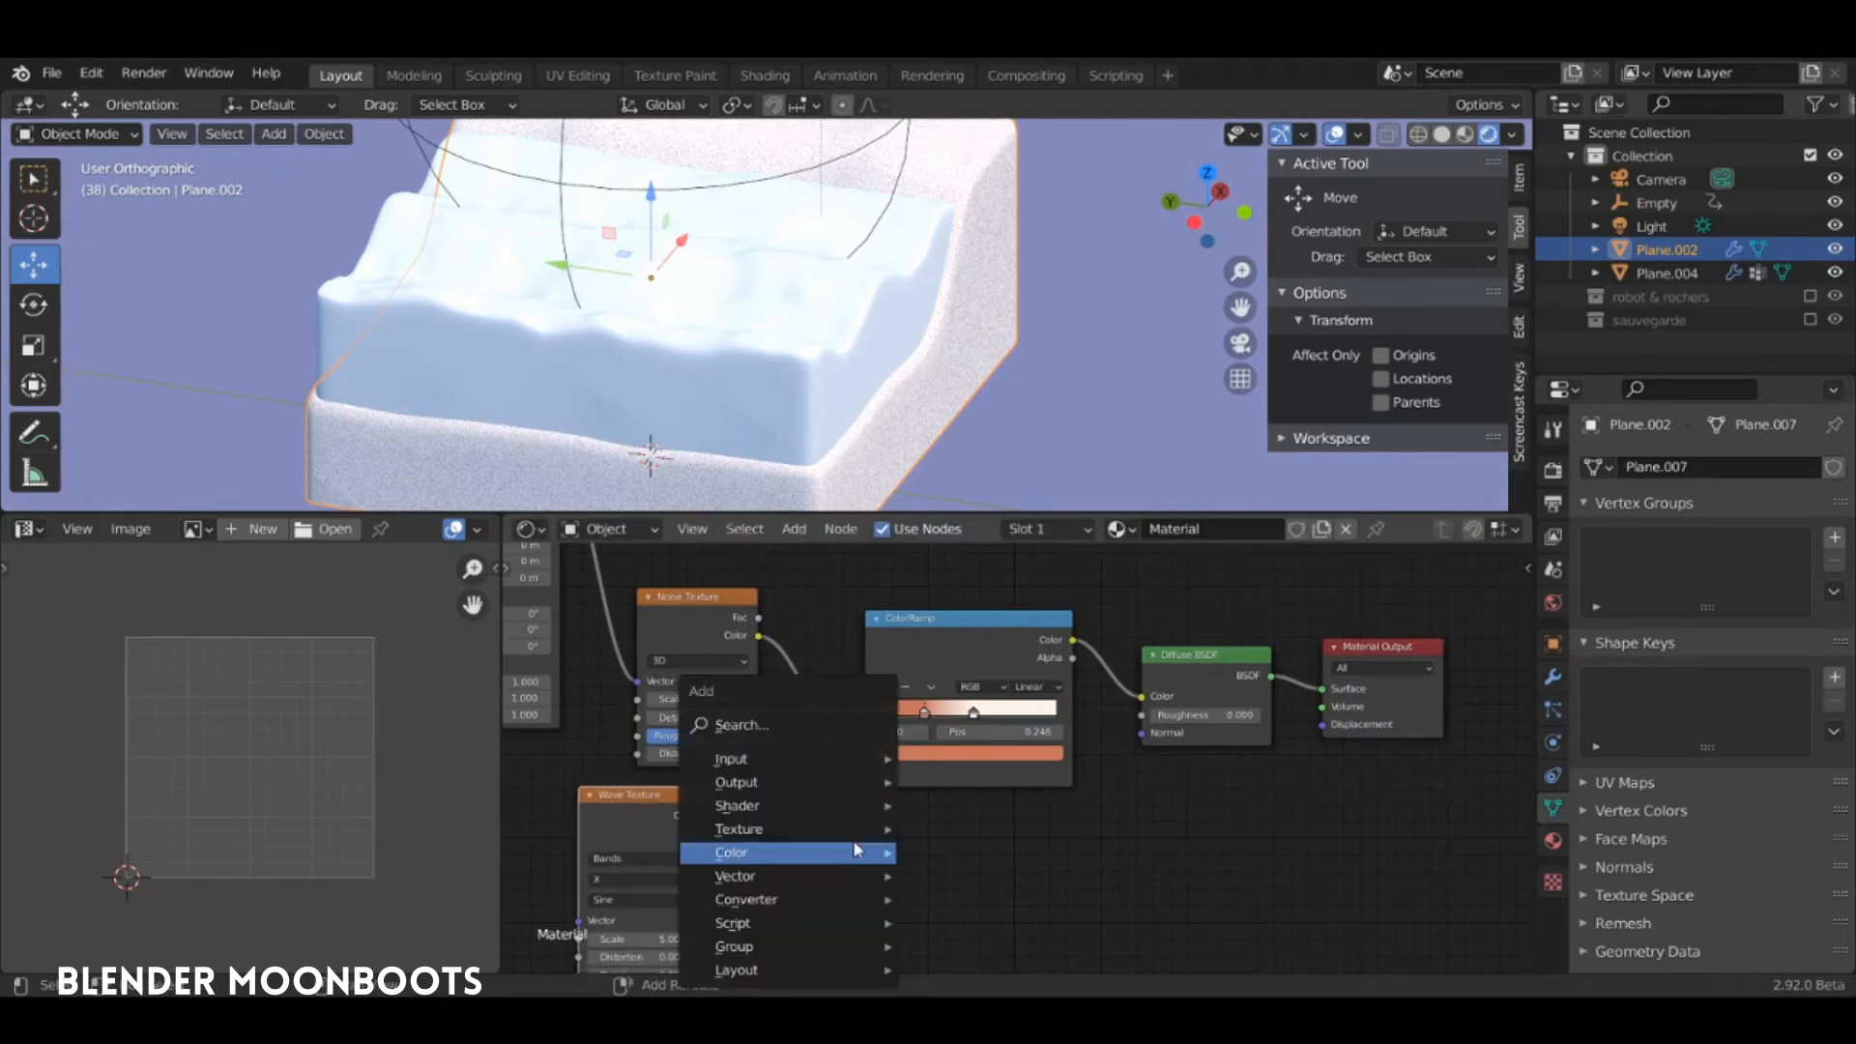
mouse_move(836, 879)
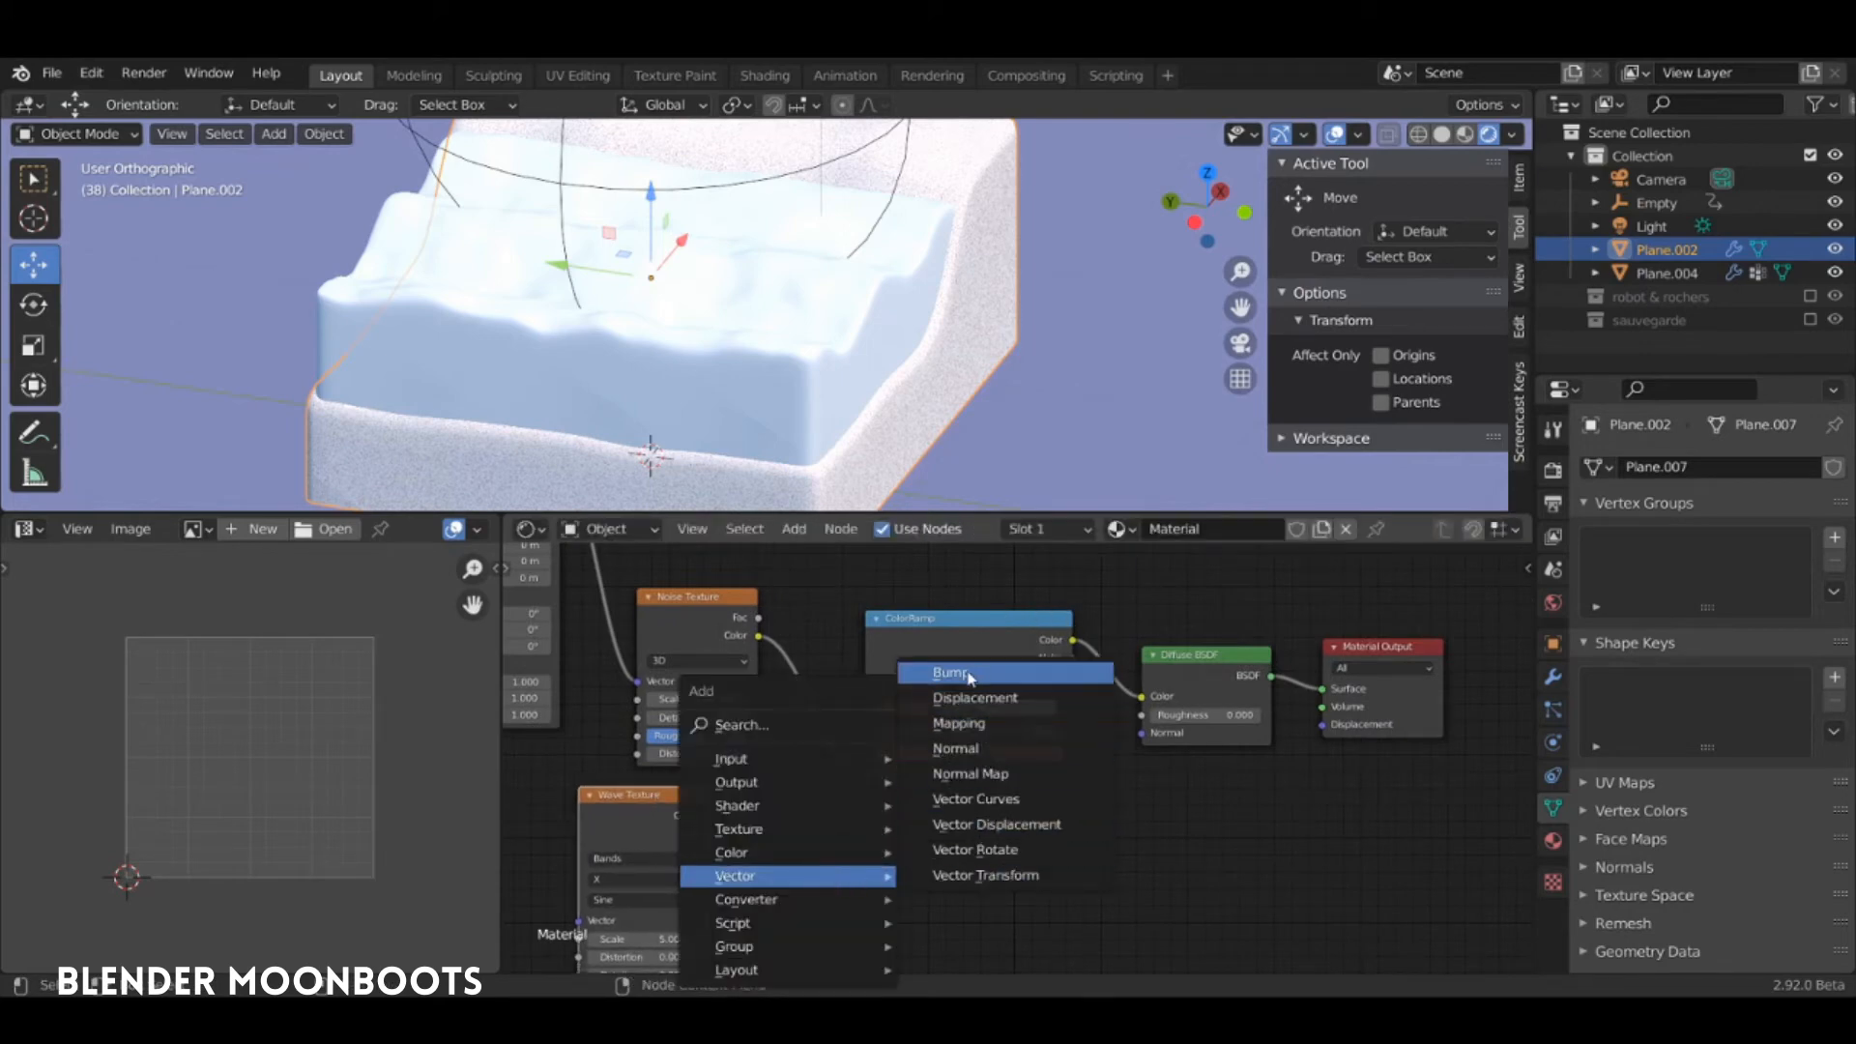
click(951, 671)
click(821, 850)
middle_drag(717, 842, 763, 756)
drag(757, 747, 783, 767)
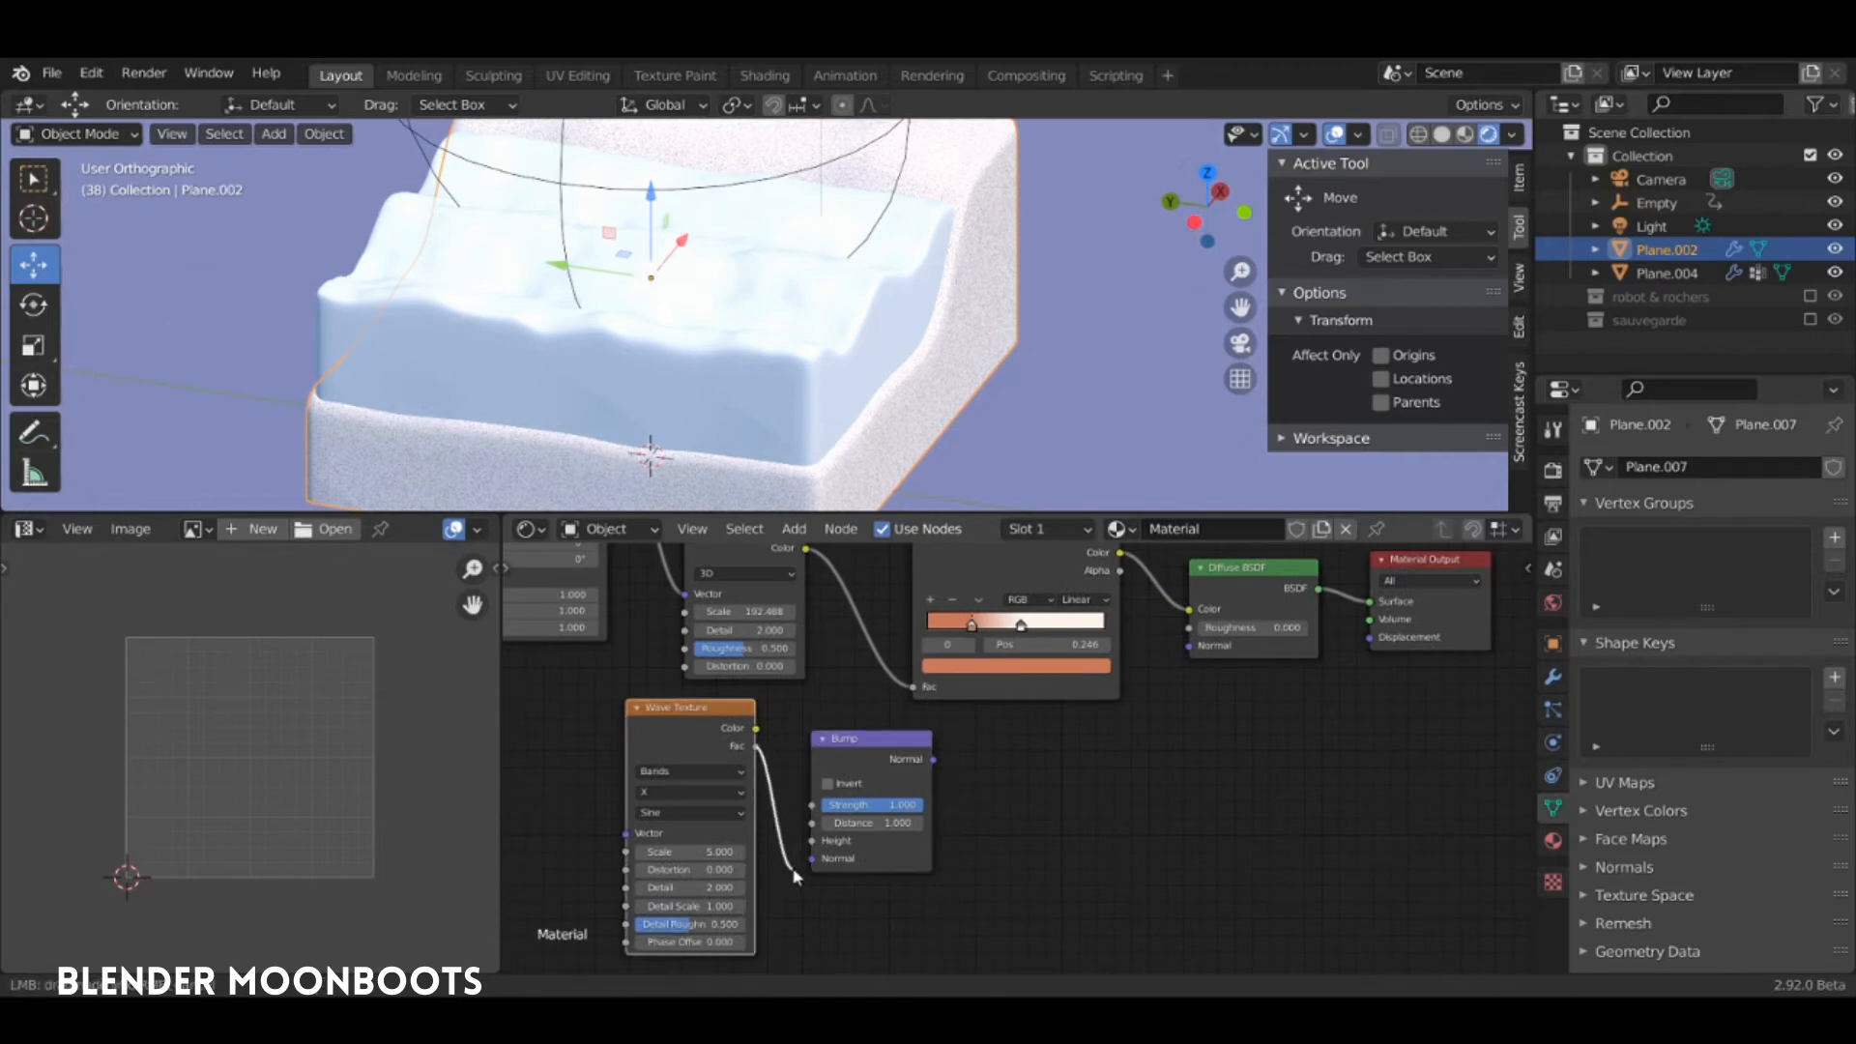
drag(872, 739, 848, 736)
middle_drag(1110, 759, 1051, 813)
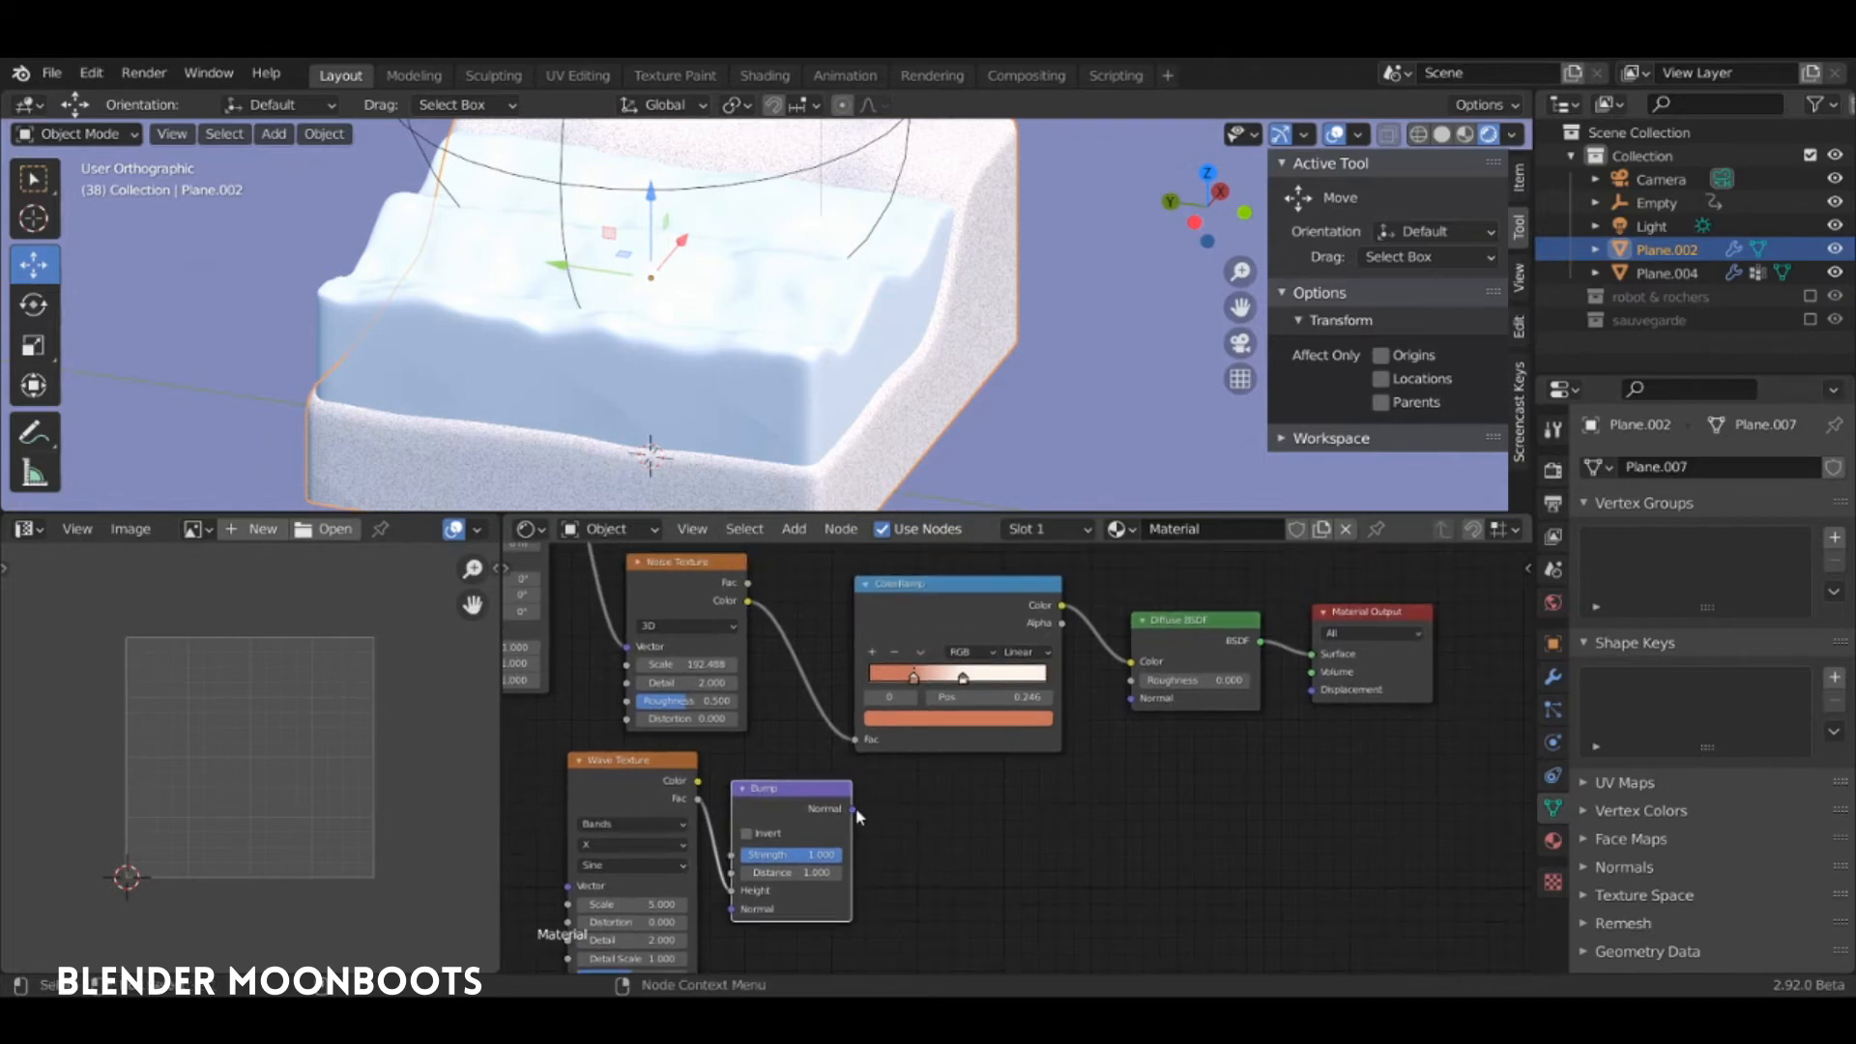
Connect the Bump node's Normal output to the Normal input of the Diffuse BSDF
drag(852, 809, 1085, 794)
drag(1136, 703, 1132, 698)
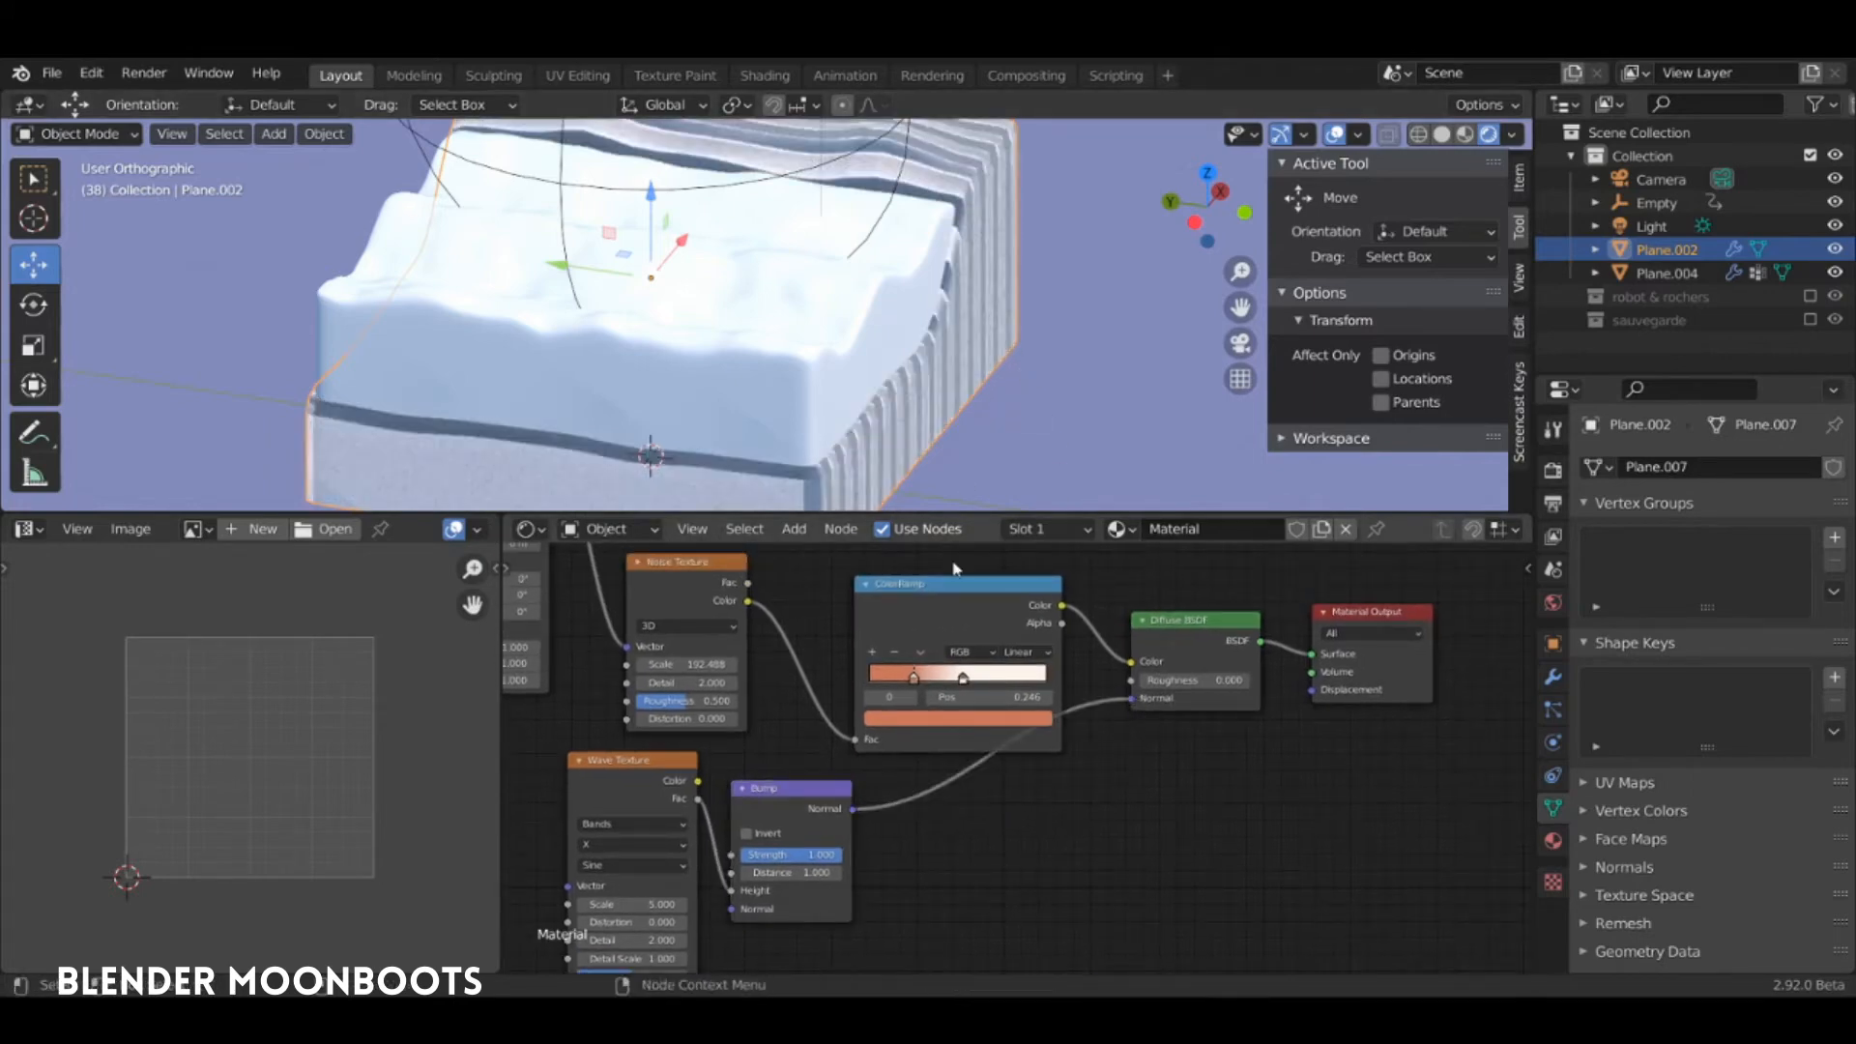
middle_drag(1077, 835, 1229, 902)
middle_drag(1044, 324, 942, 335)
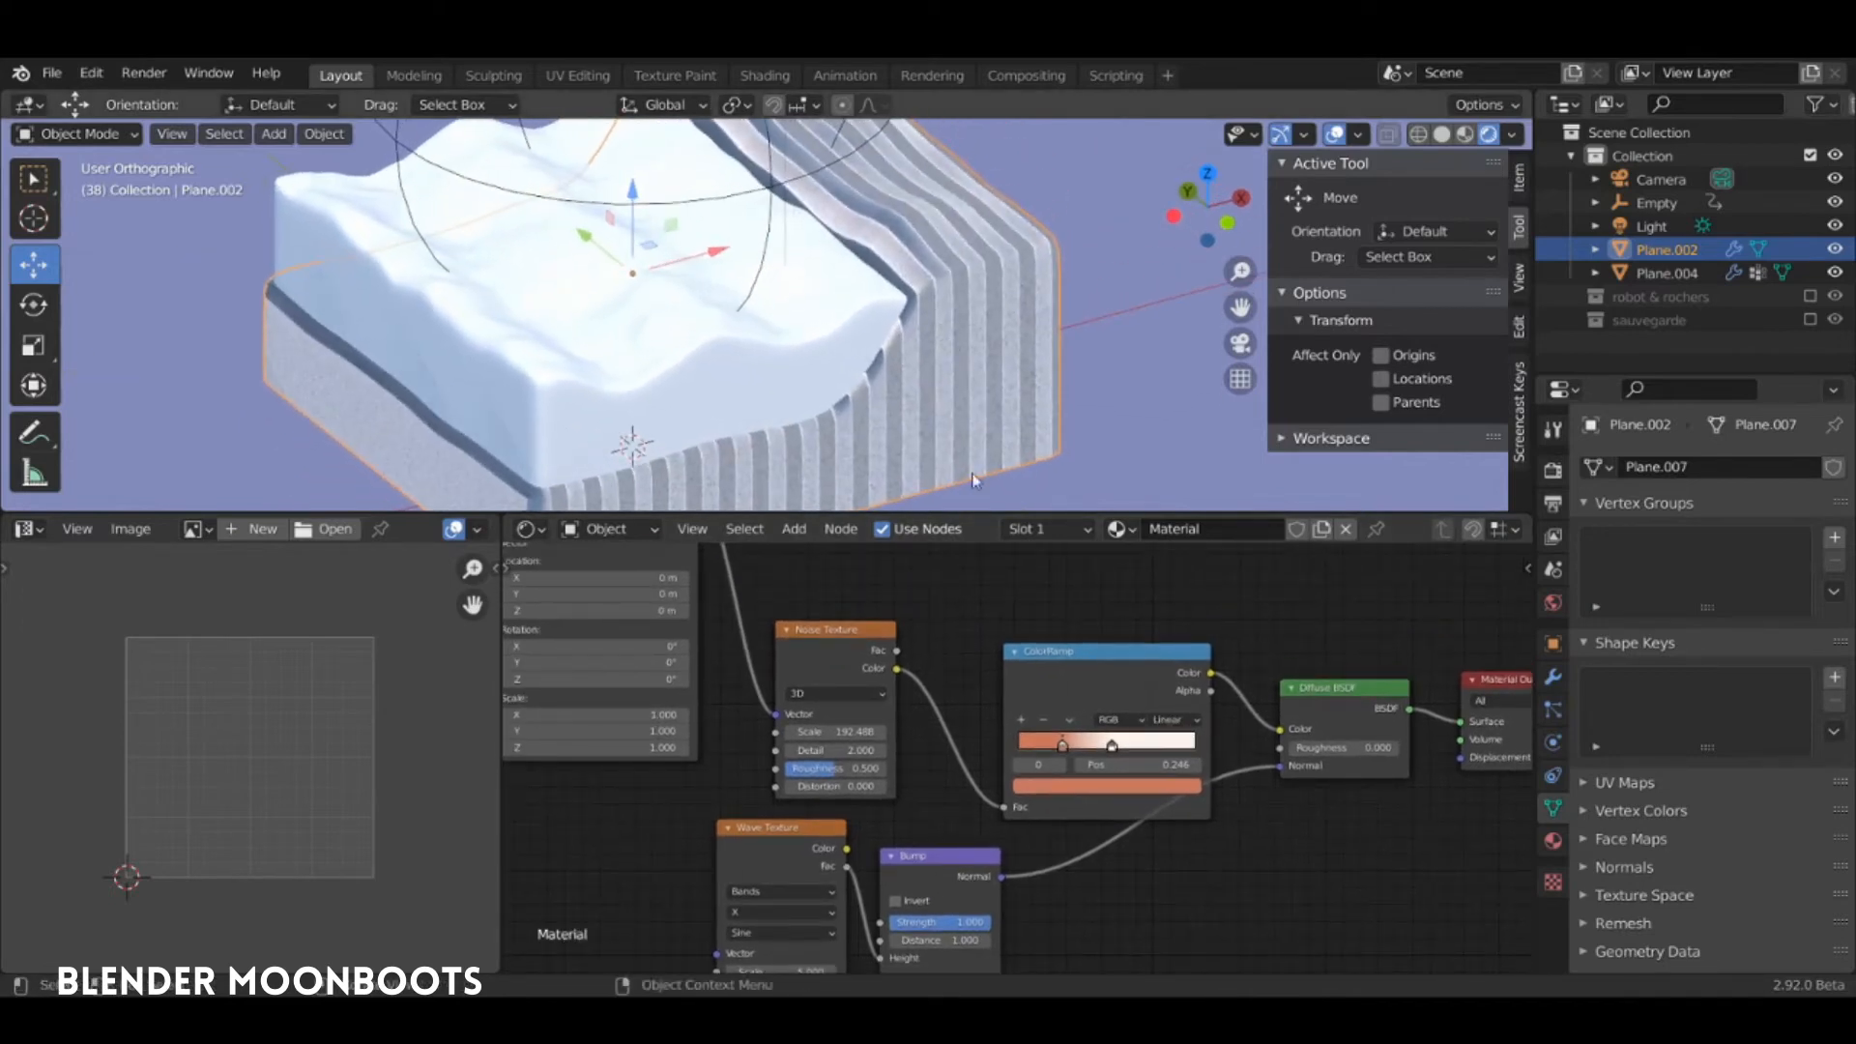
Move the Texture Coordinate node away from the Mapping node and connect its UV output to the Wave Texture's Vector input
middle_drag(970, 816, 1389, 817)
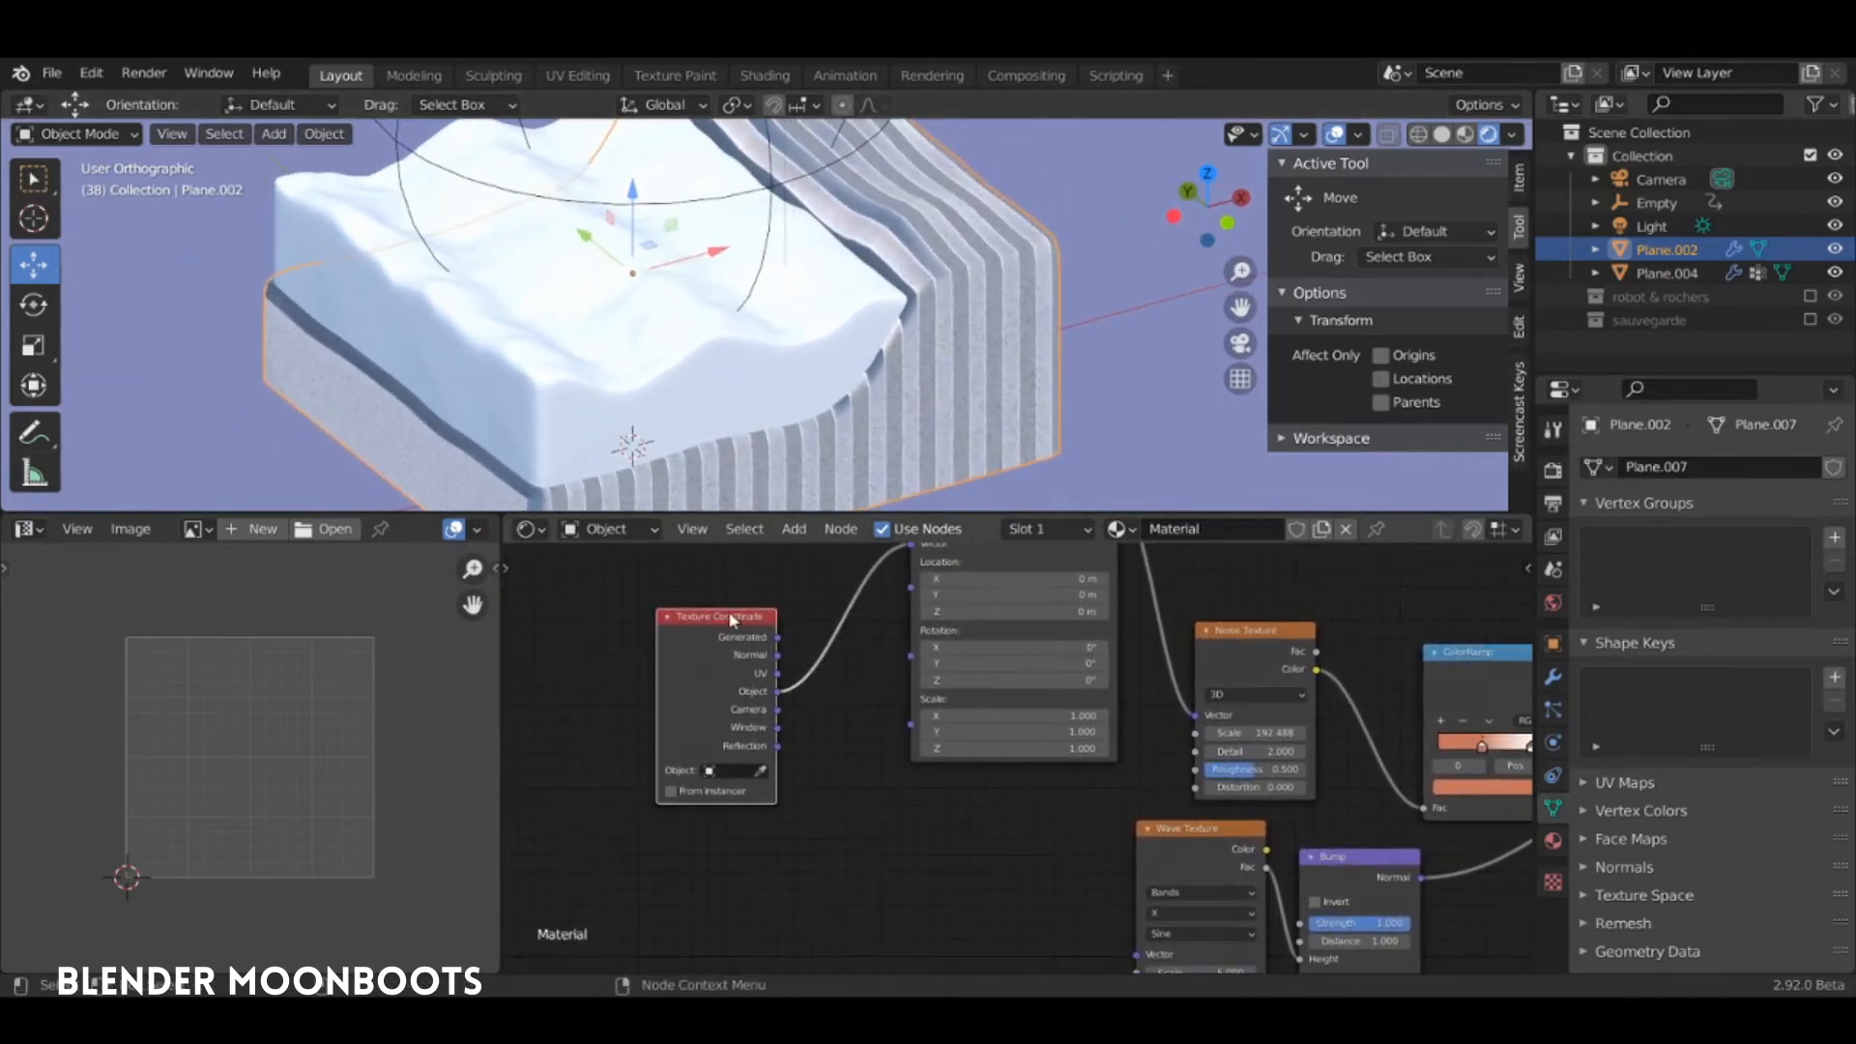
drag(732, 620, 605, 612)
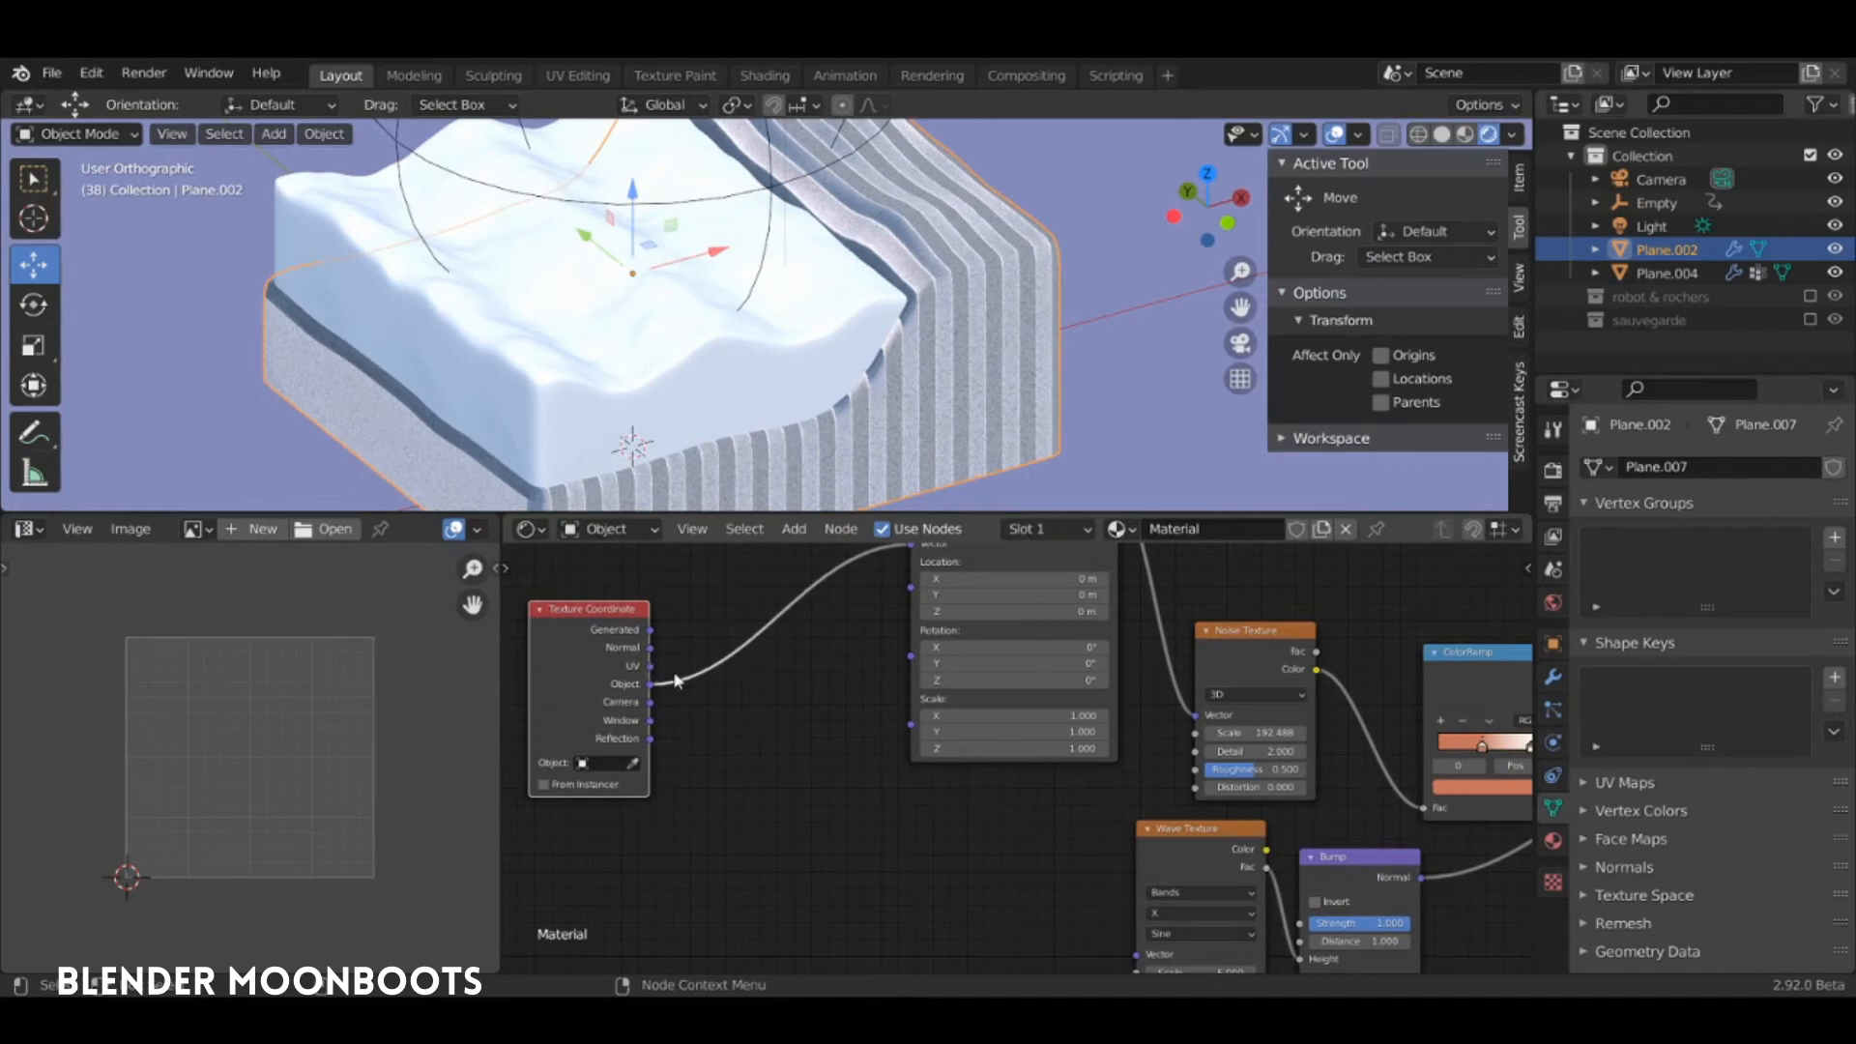
middle_drag(764, 749, 781, 684)
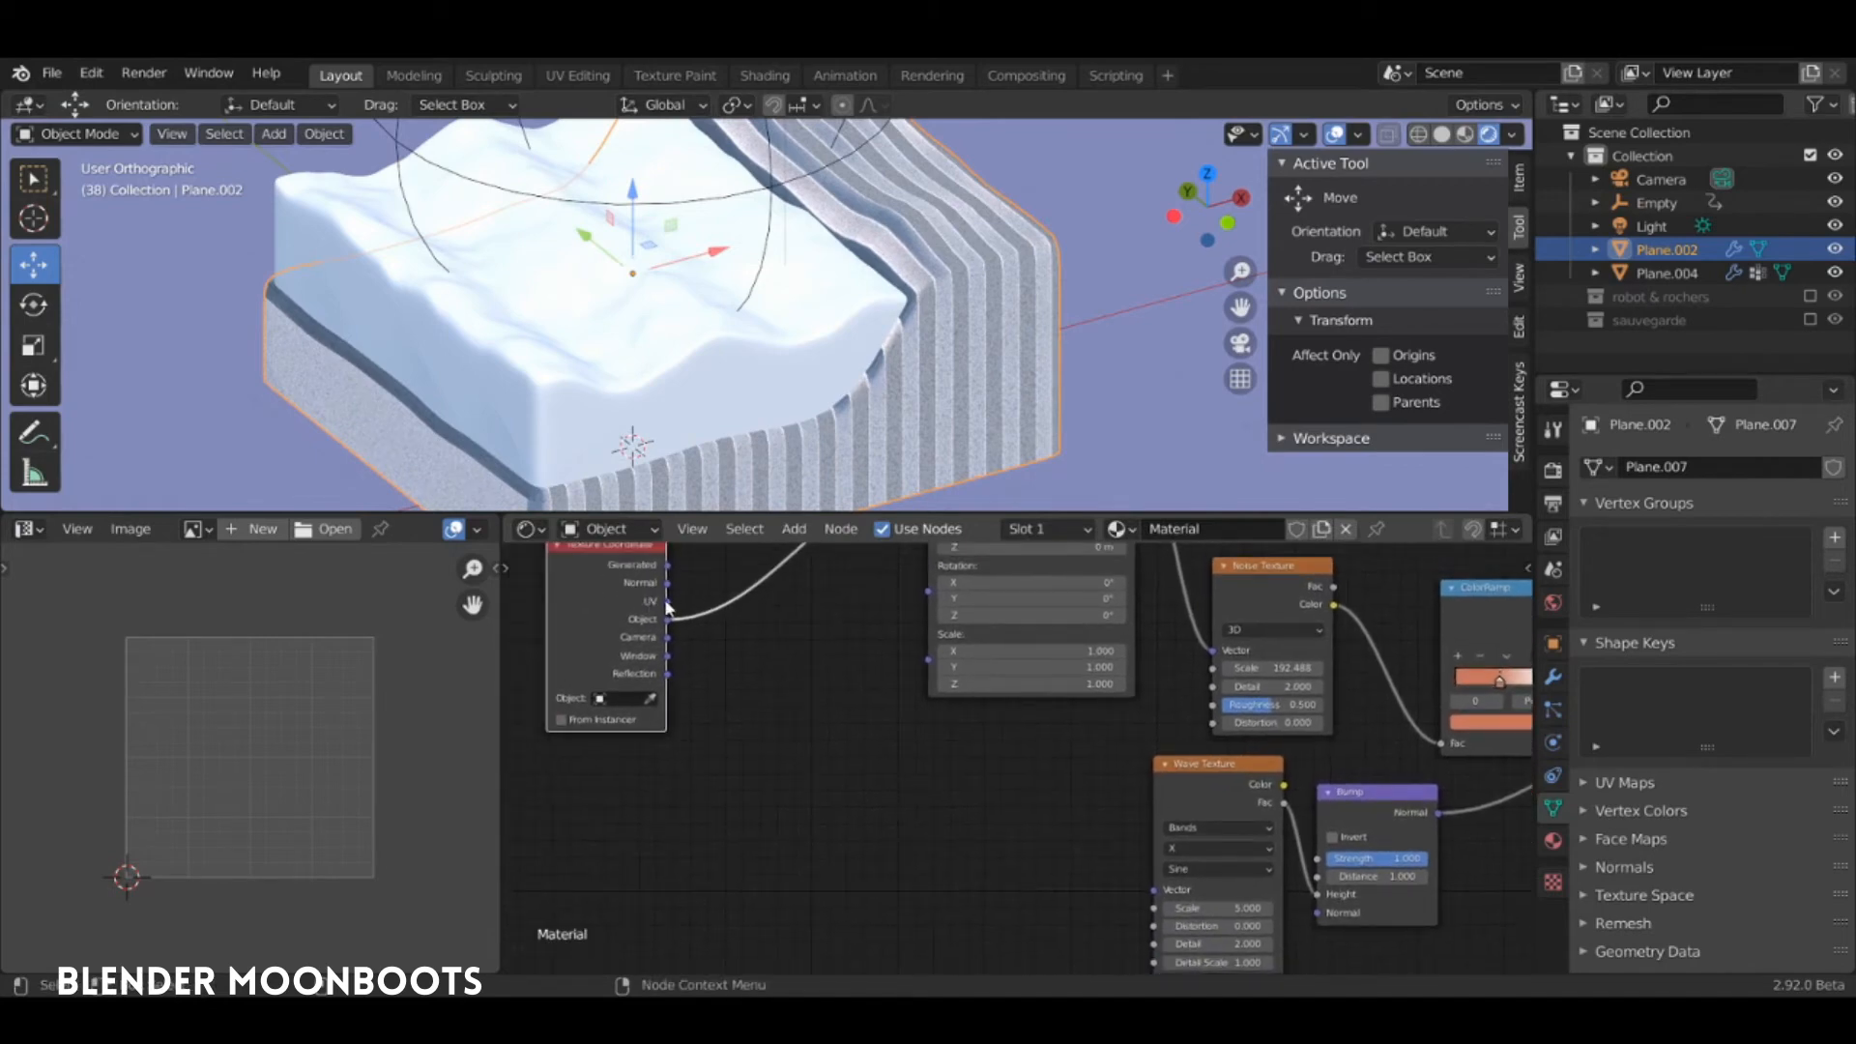
drag(973, 840, 1157, 894)
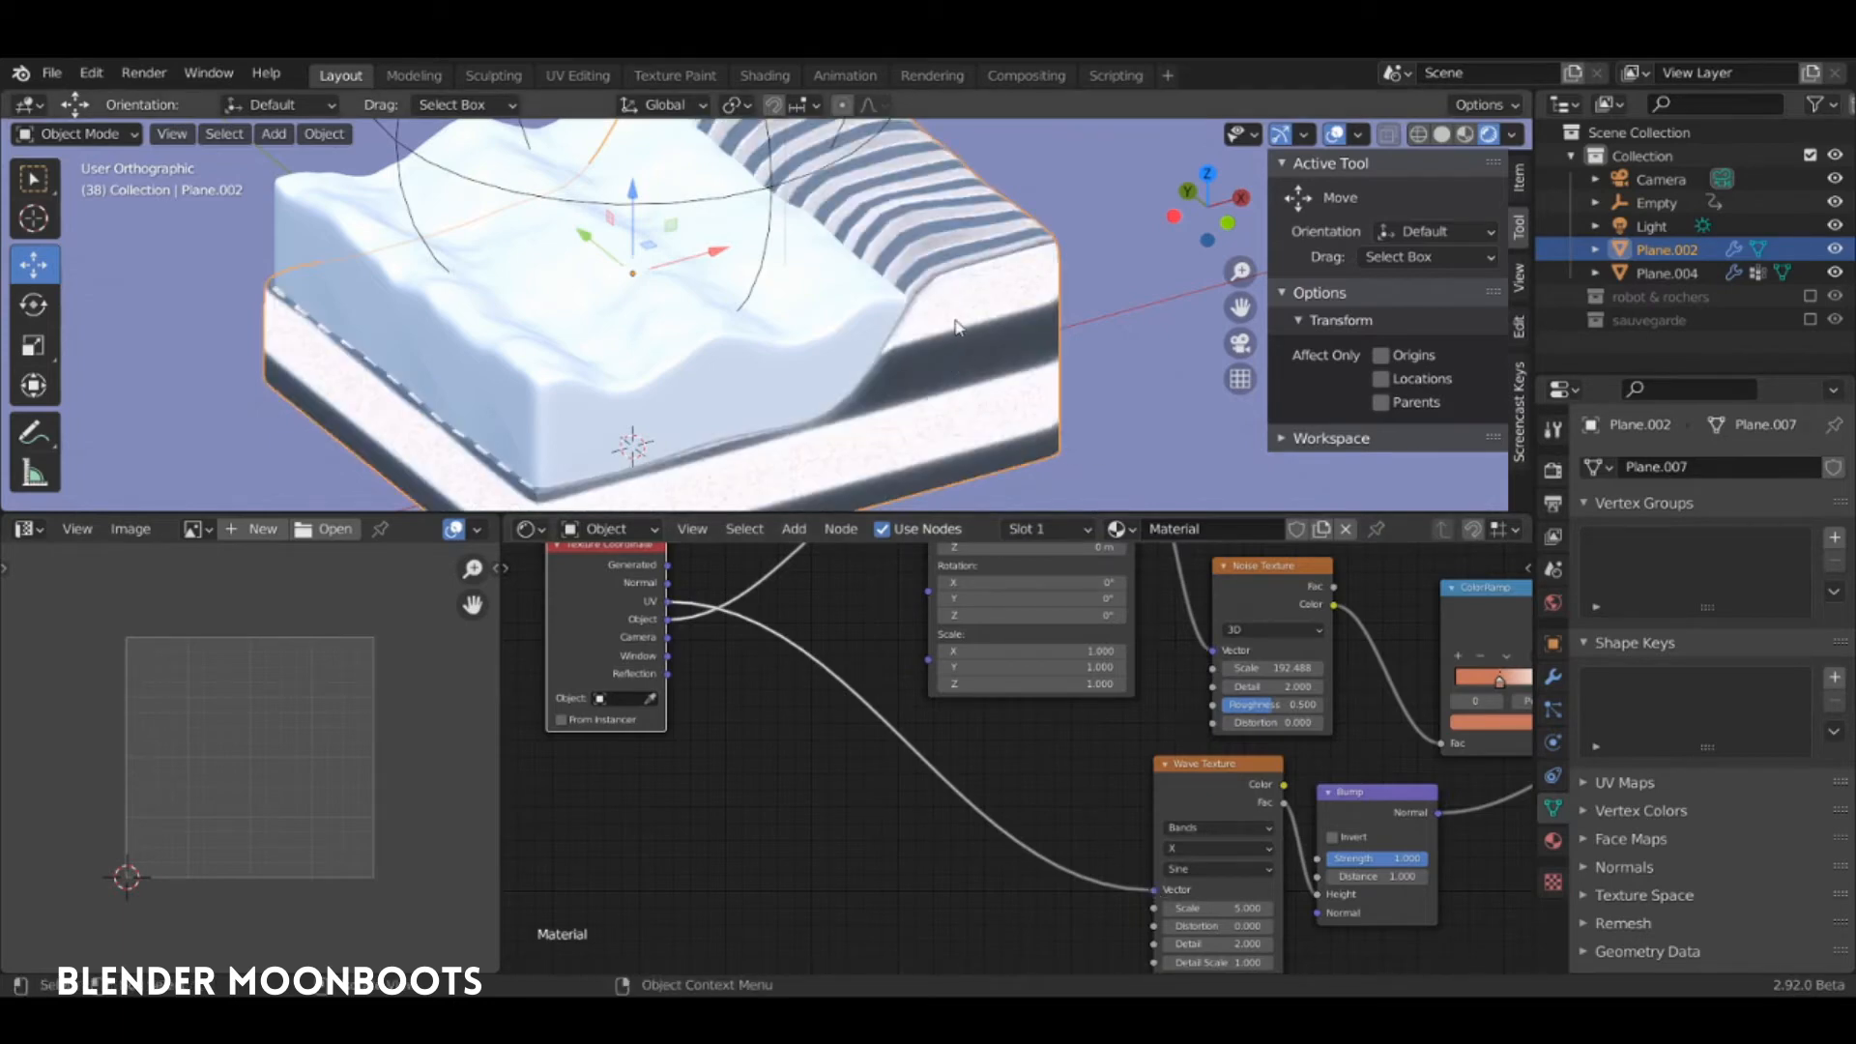
Enter Edit Mode and rotate the UVs of the terrain's top surface by 90°
key(Tab)
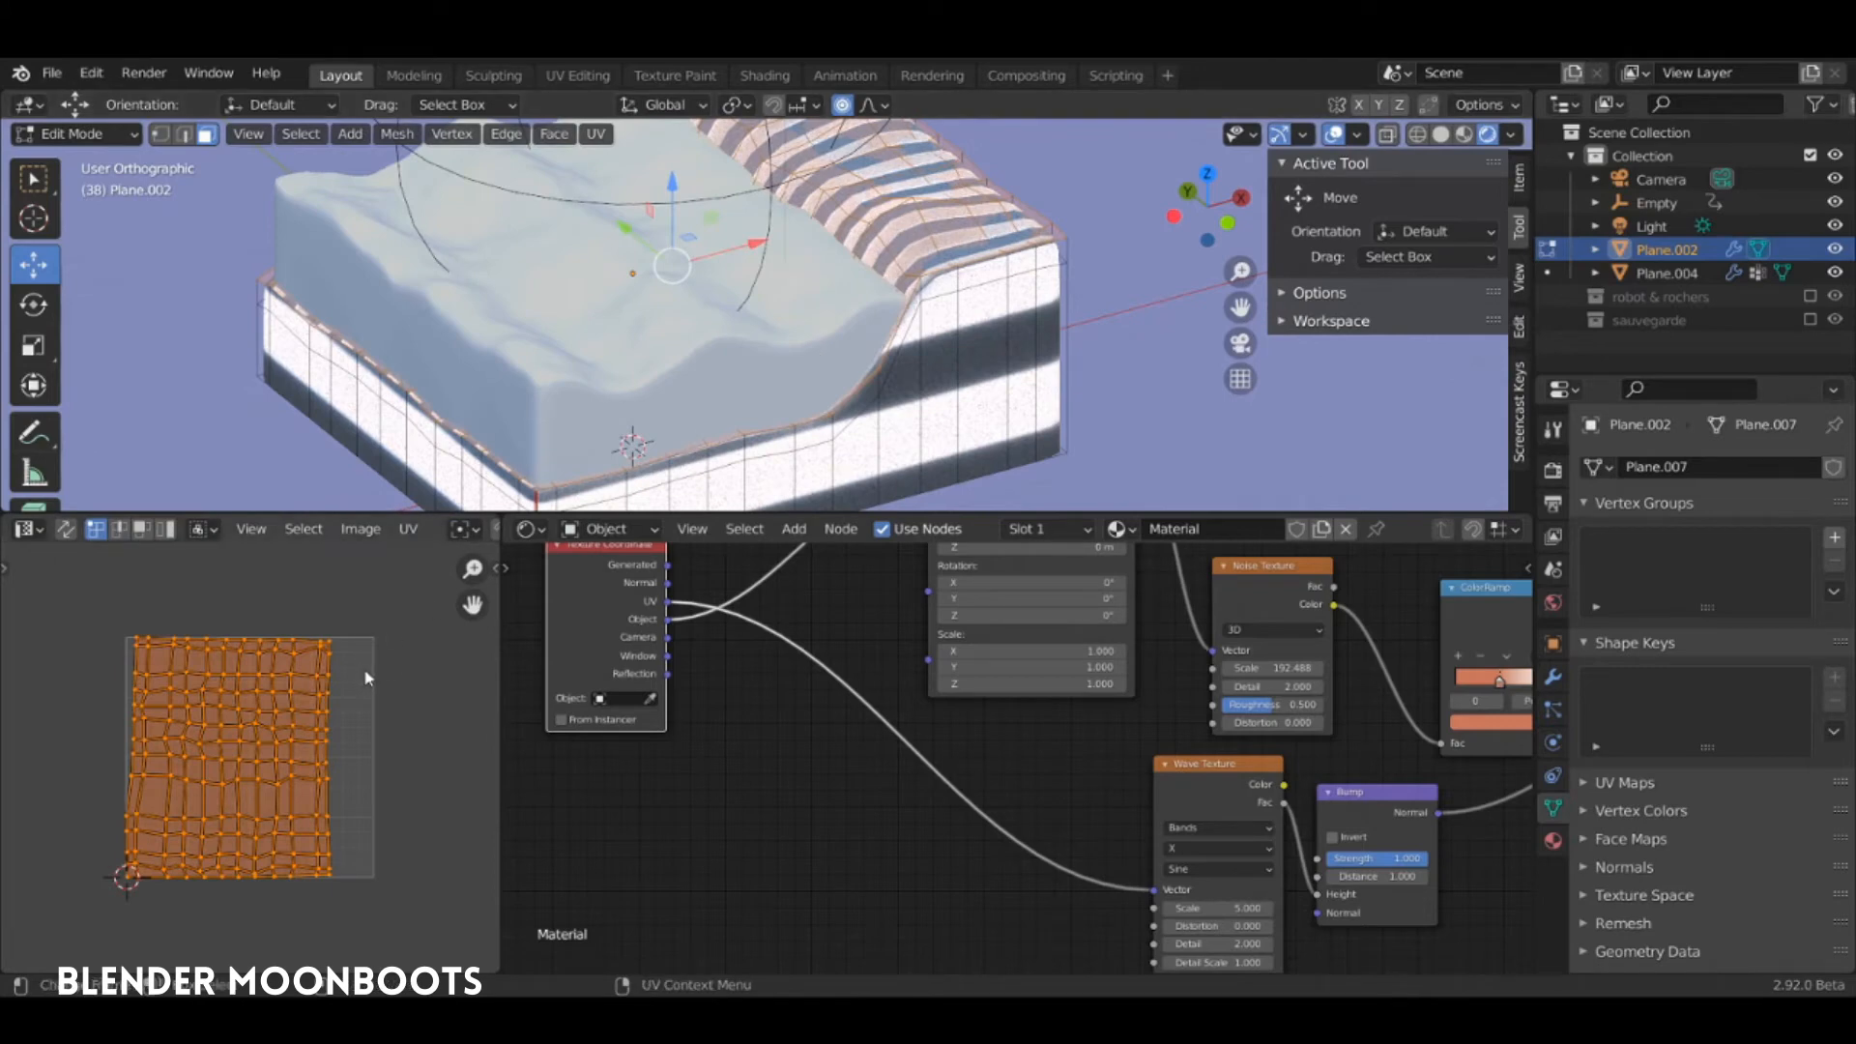
text(r90)
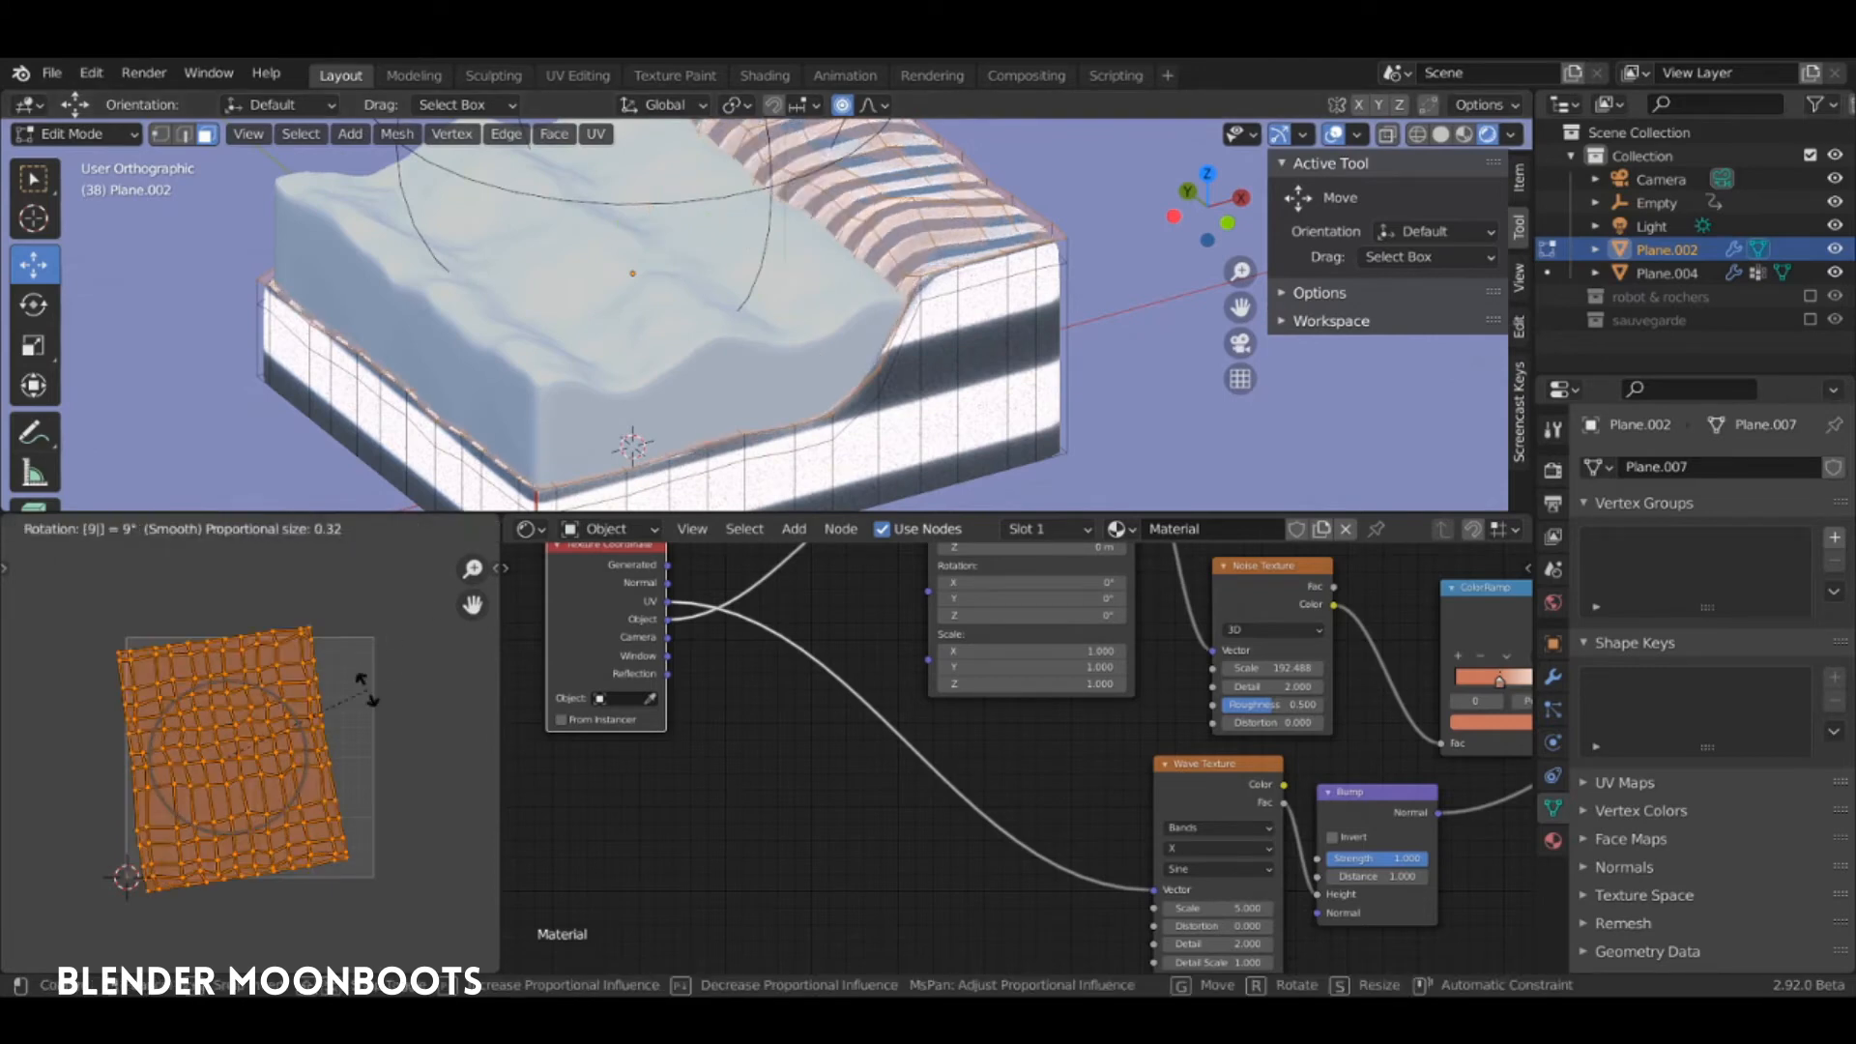
key(Return)
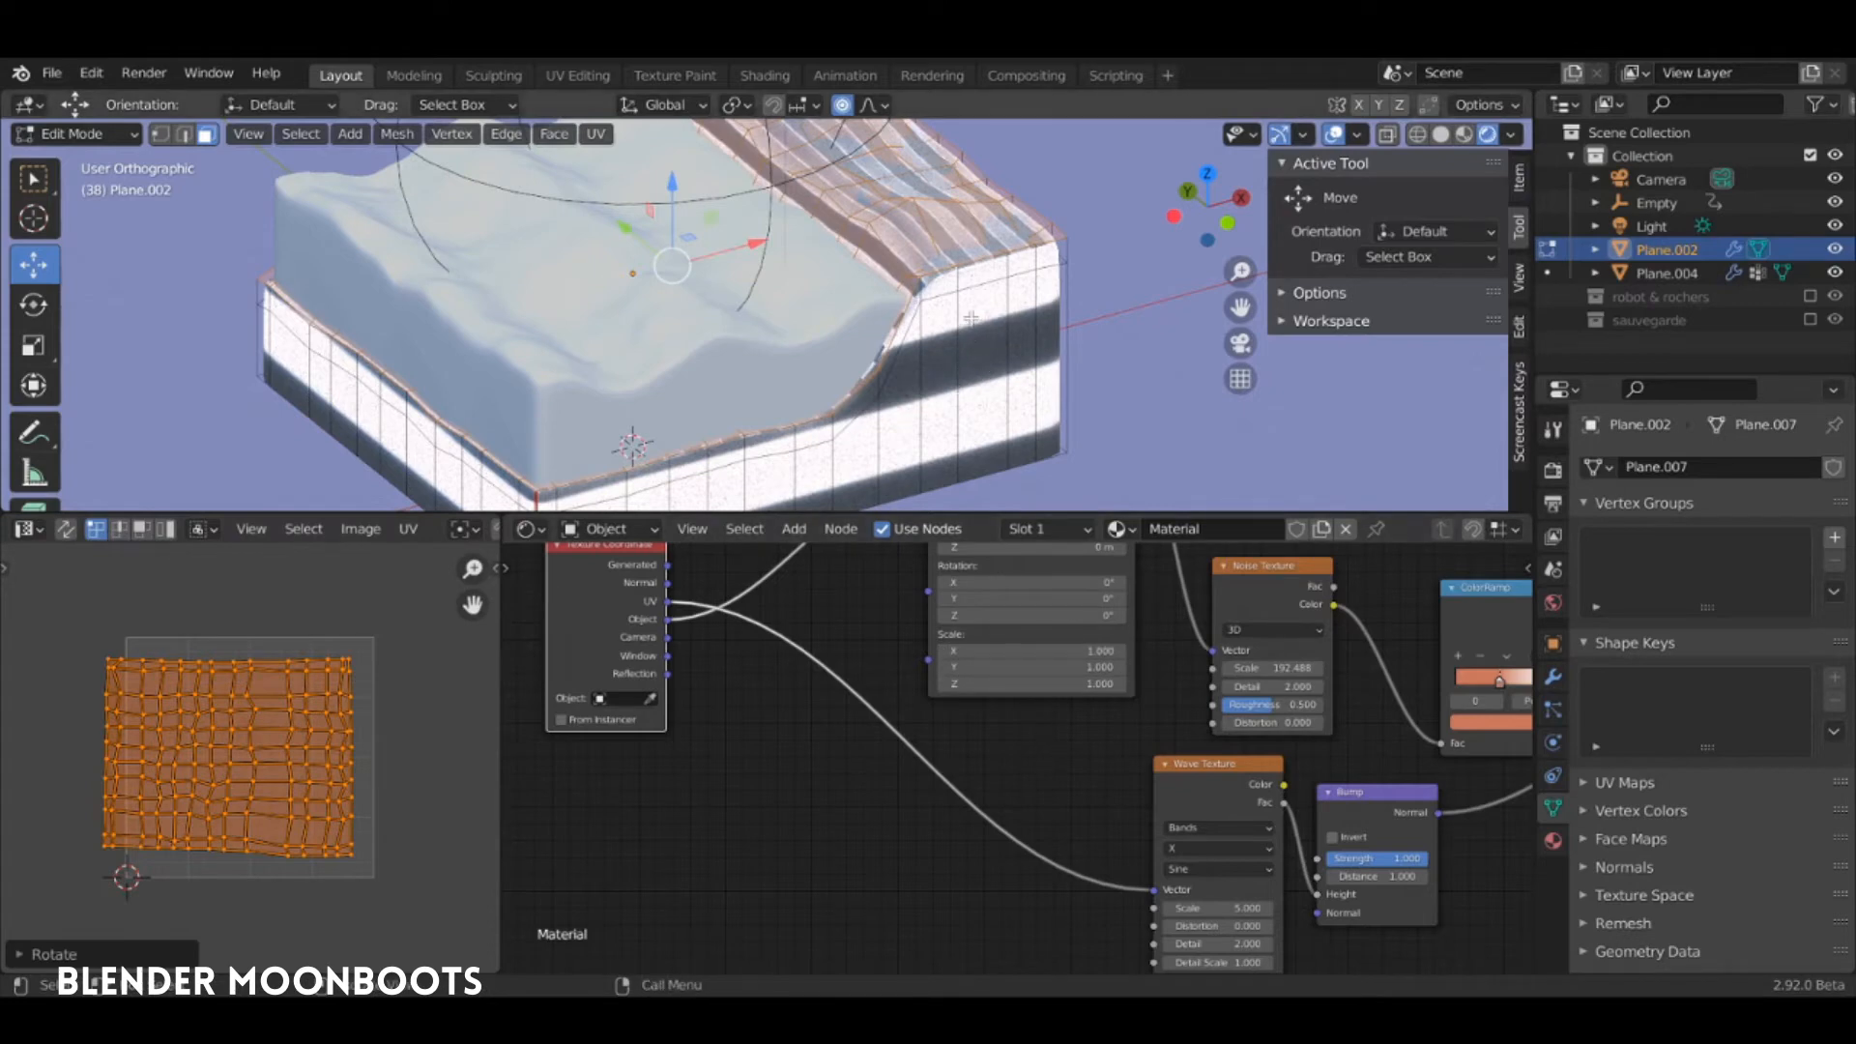
Invert the face selection to the terrain's side walls, shrink their UVs to a tiny island and return to Object Mode
key(ctrl+i)
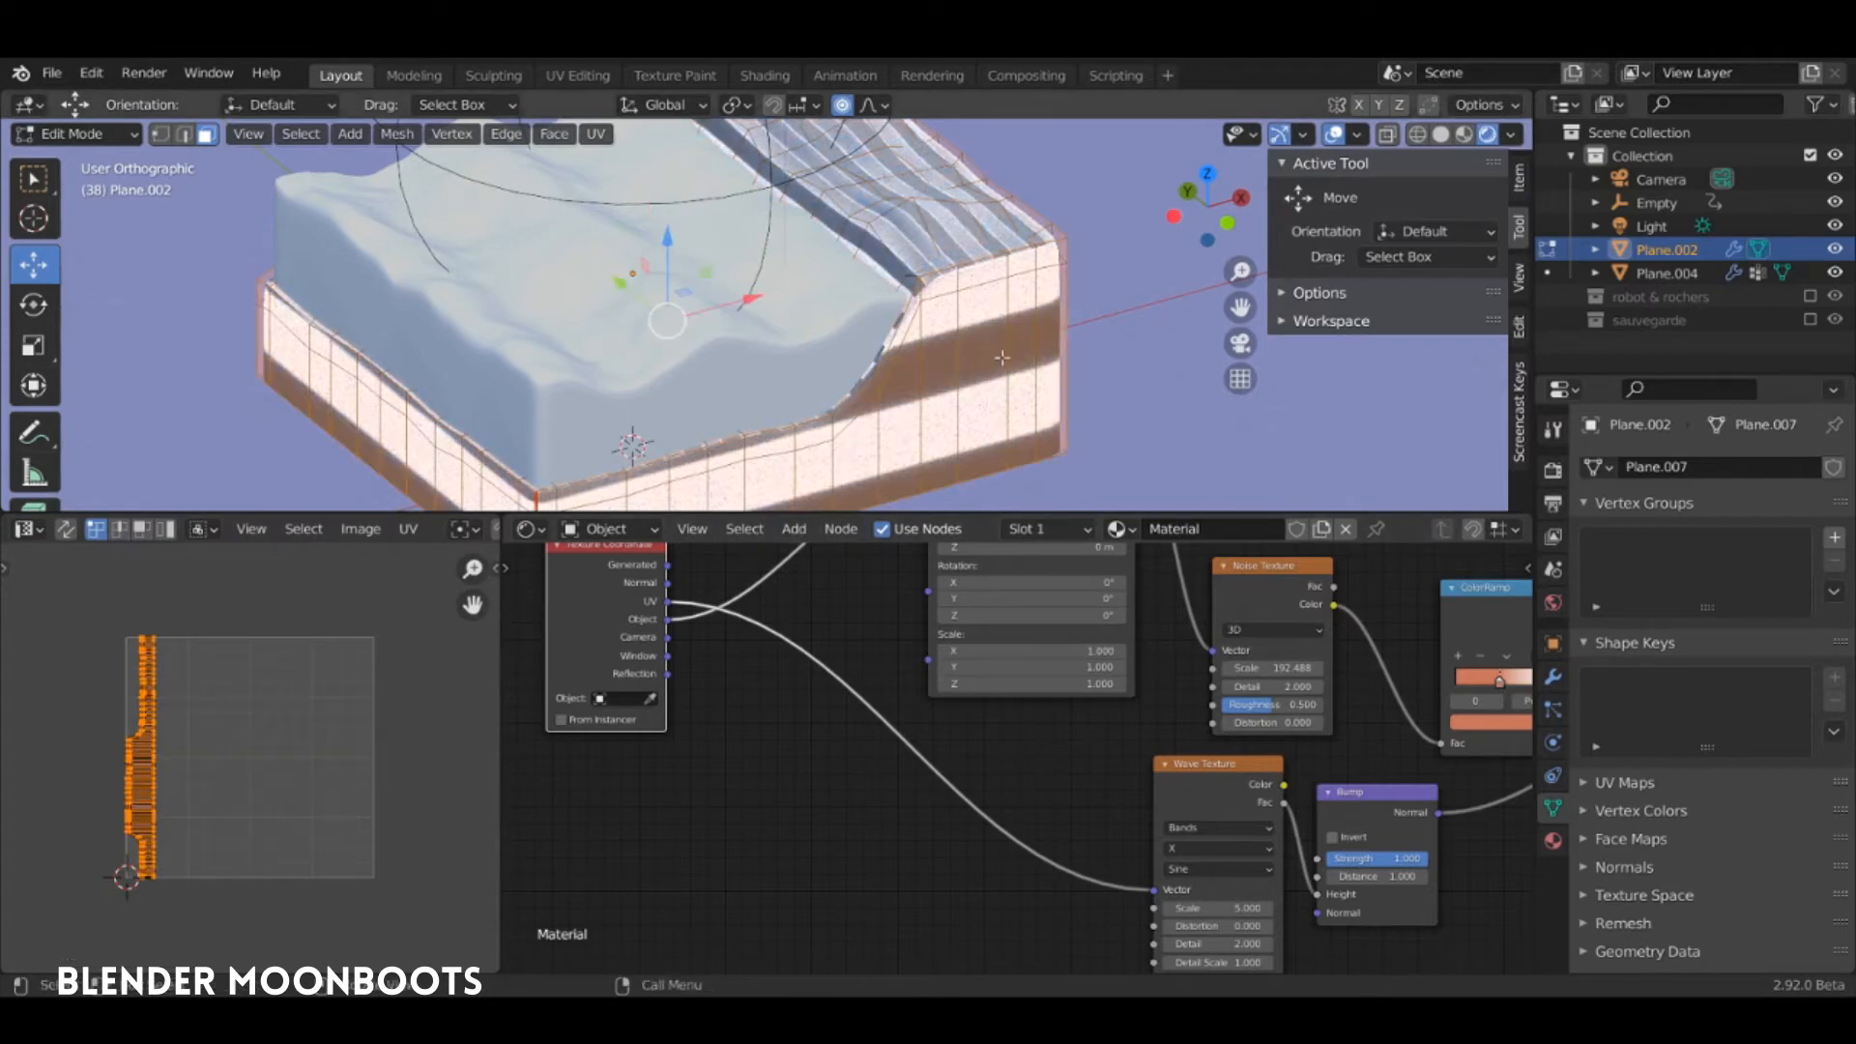
mouse_move(1003, 357)
middle_down()
mouse_move(1017, 287)
mouse_move(1015, 341)
middle_up()
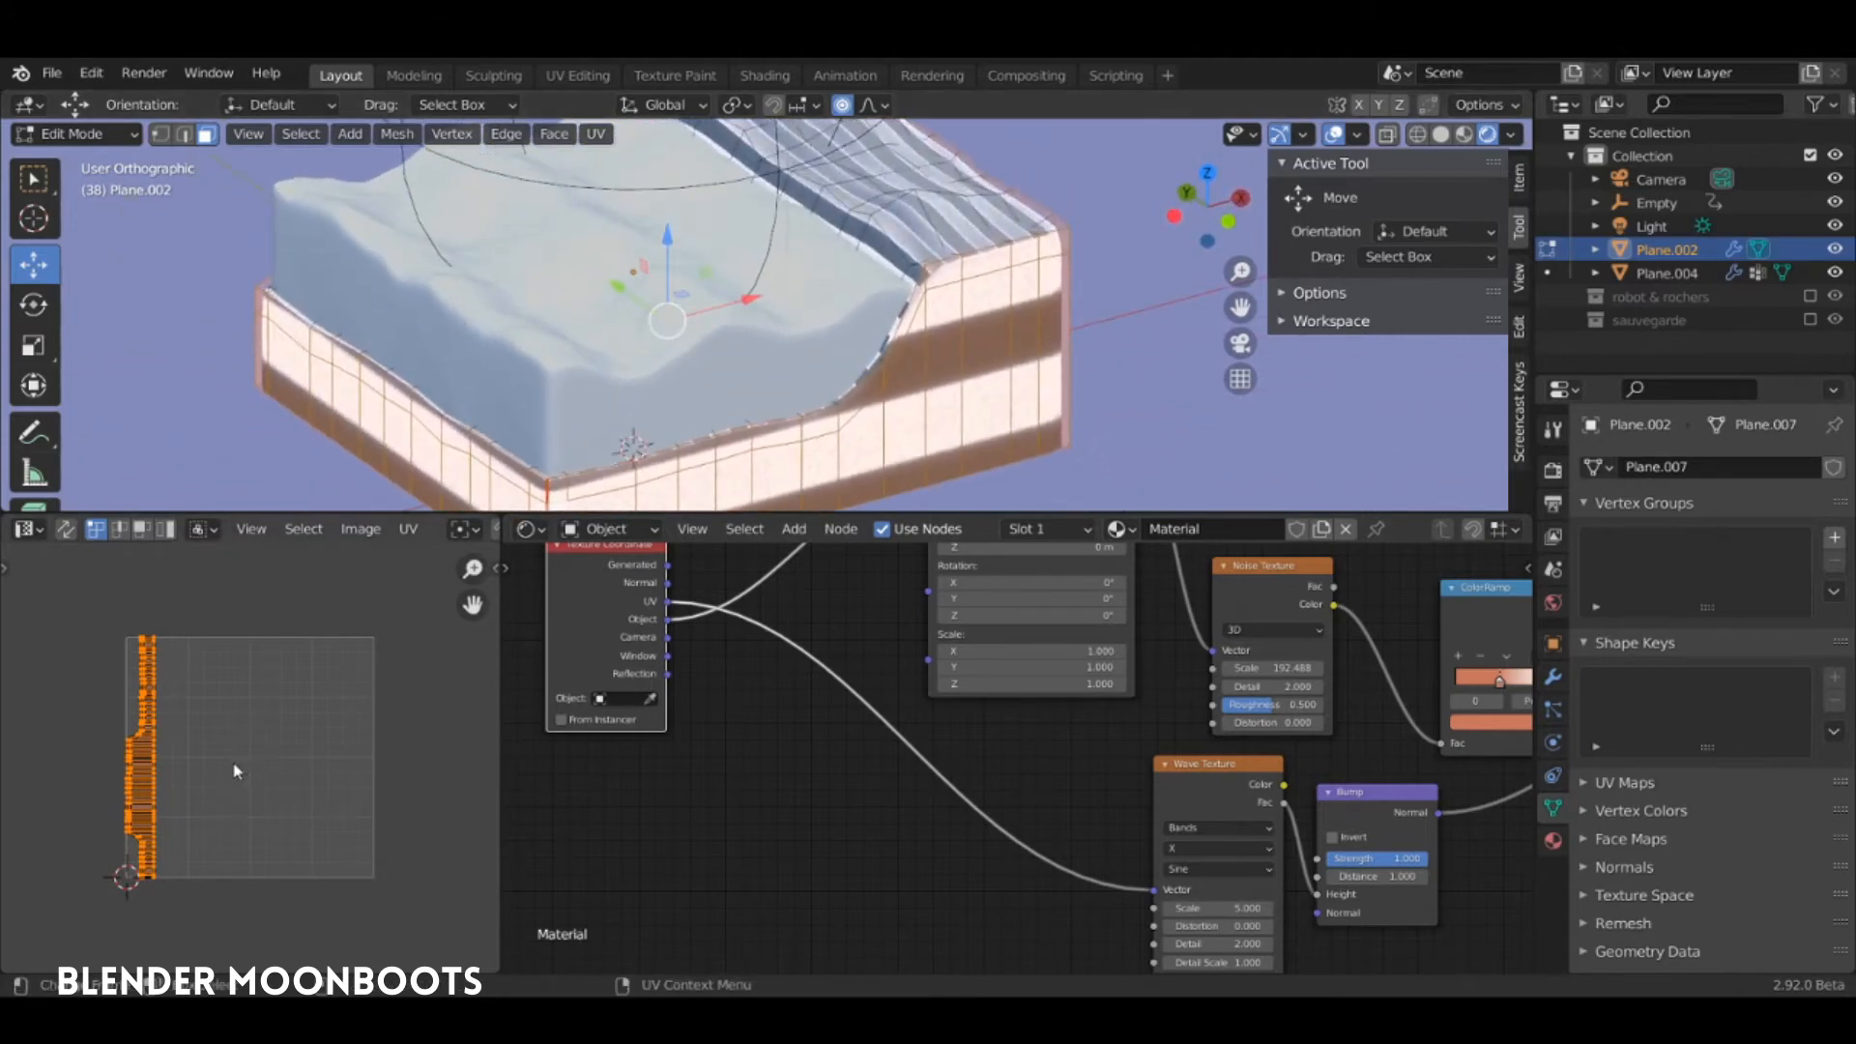
key(s)
click(145, 764)
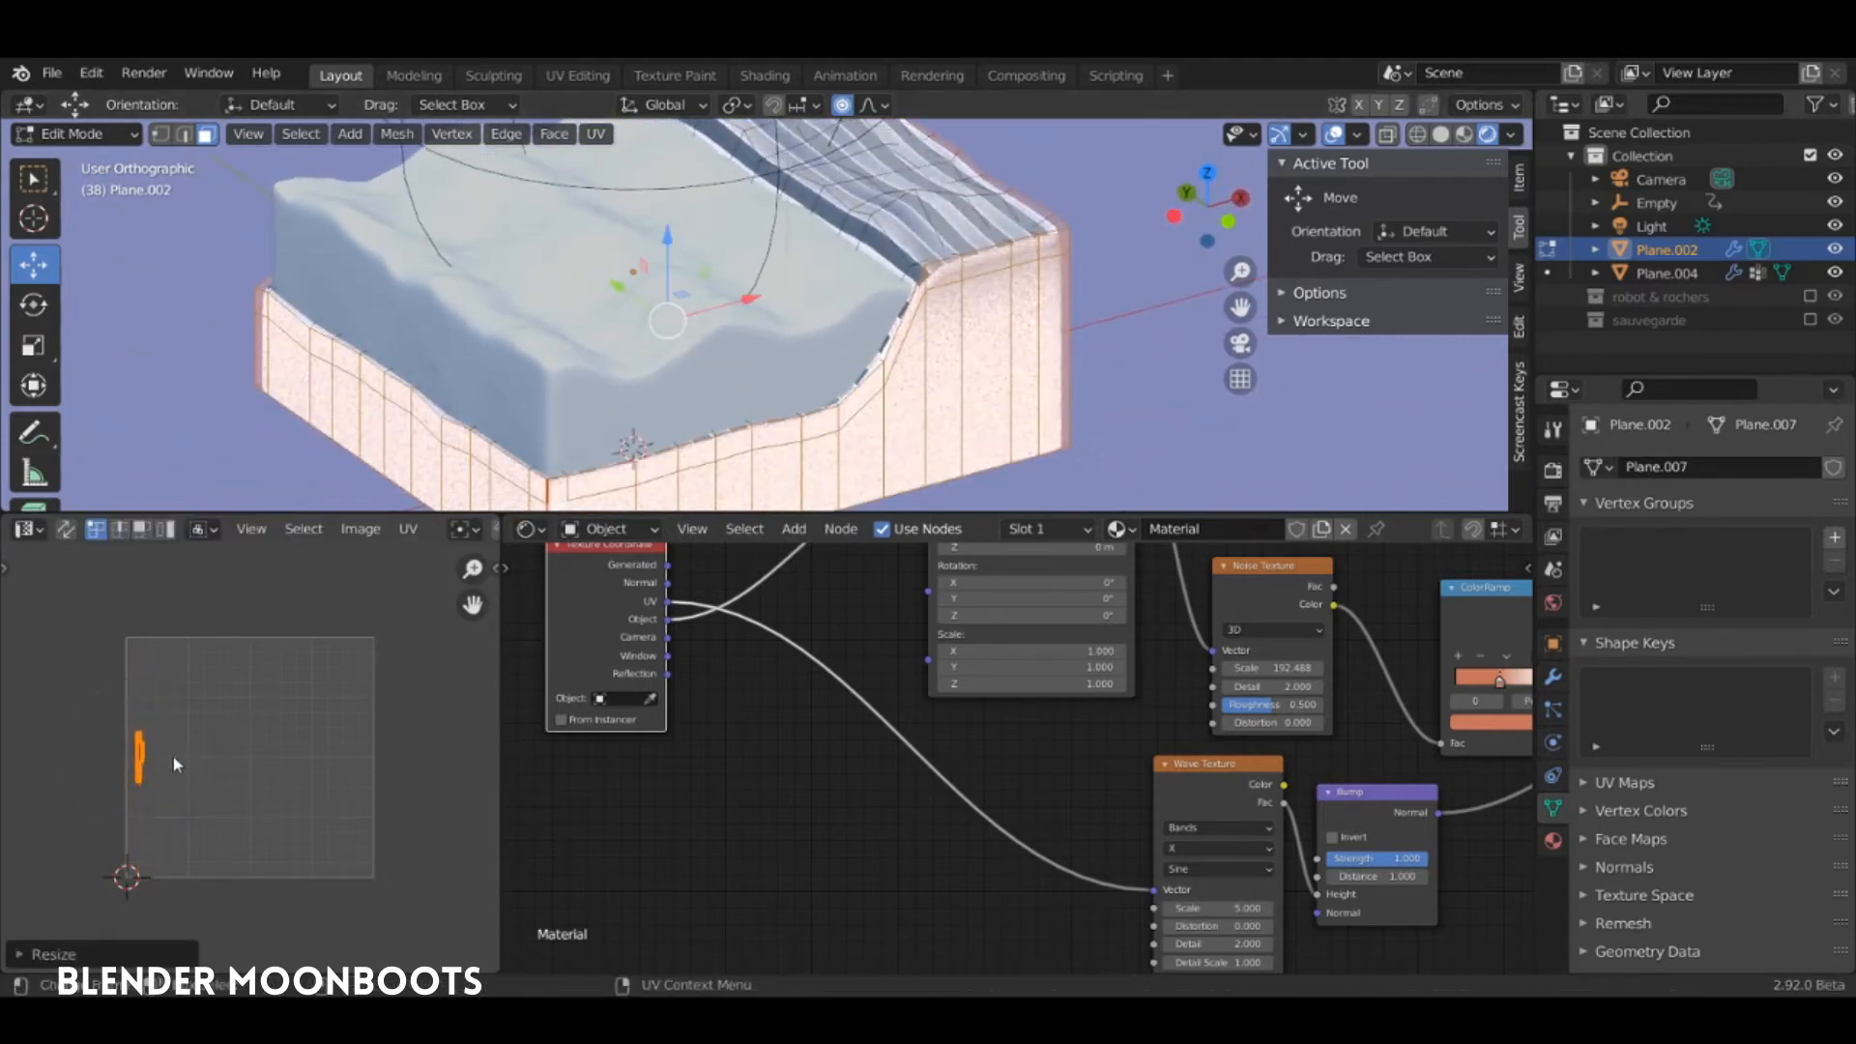
key(s)
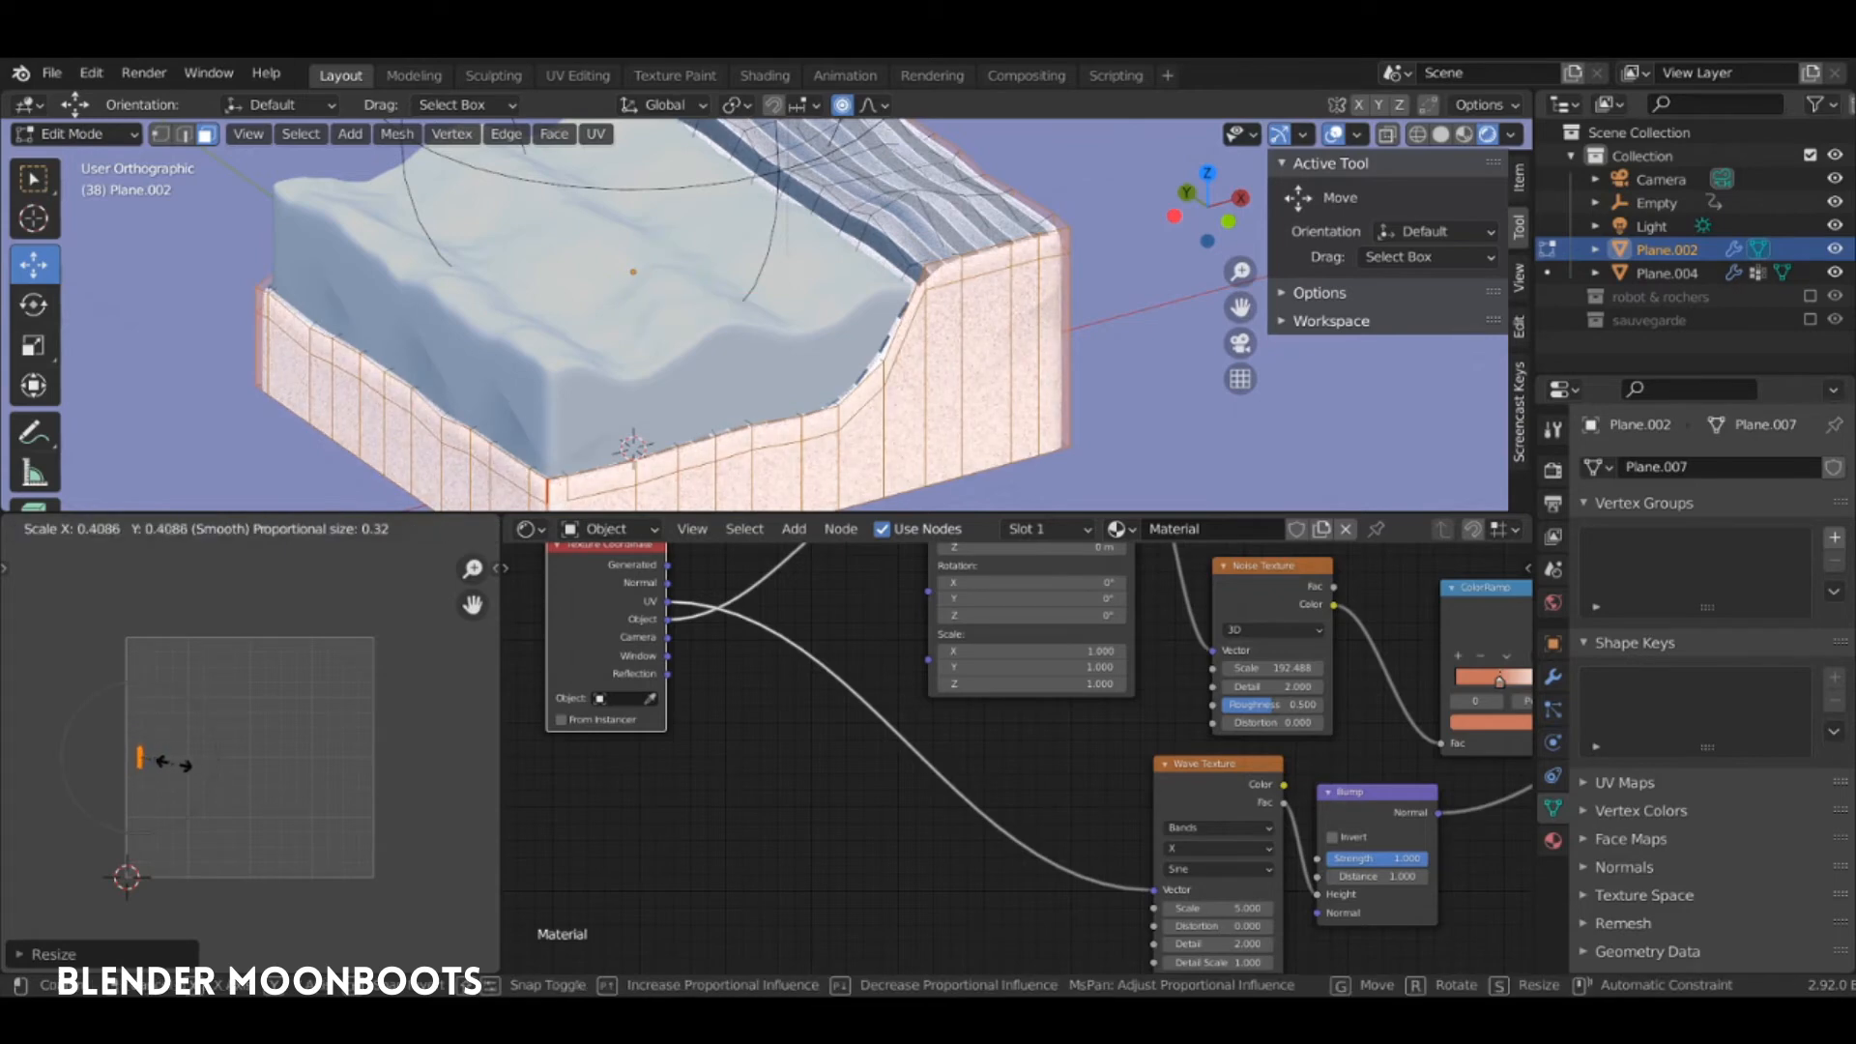
click(160, 764)
key(Tab)
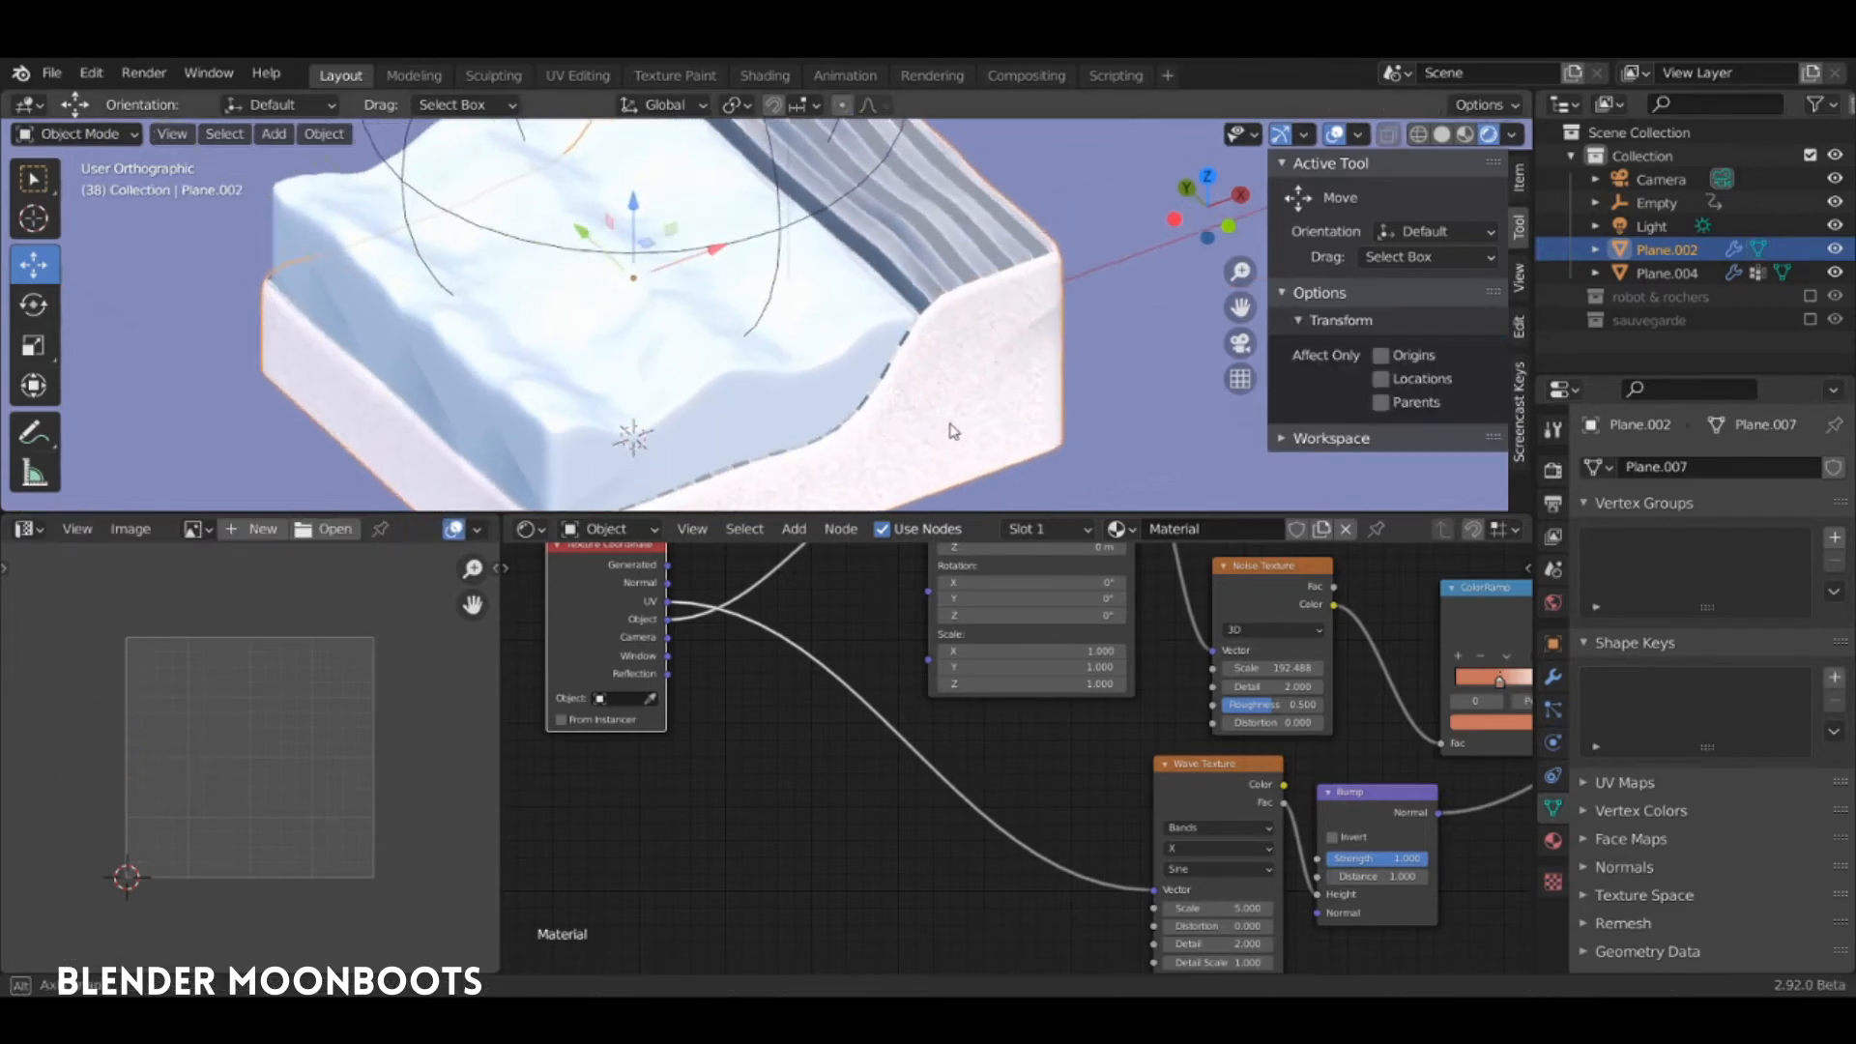
Set the Bump node's Distance to 0.1
middle_drag(952, 431, 857, 462)
middle_drag(878, 373, 856, 419)
middle_drag(1041, 752, 784, 731)
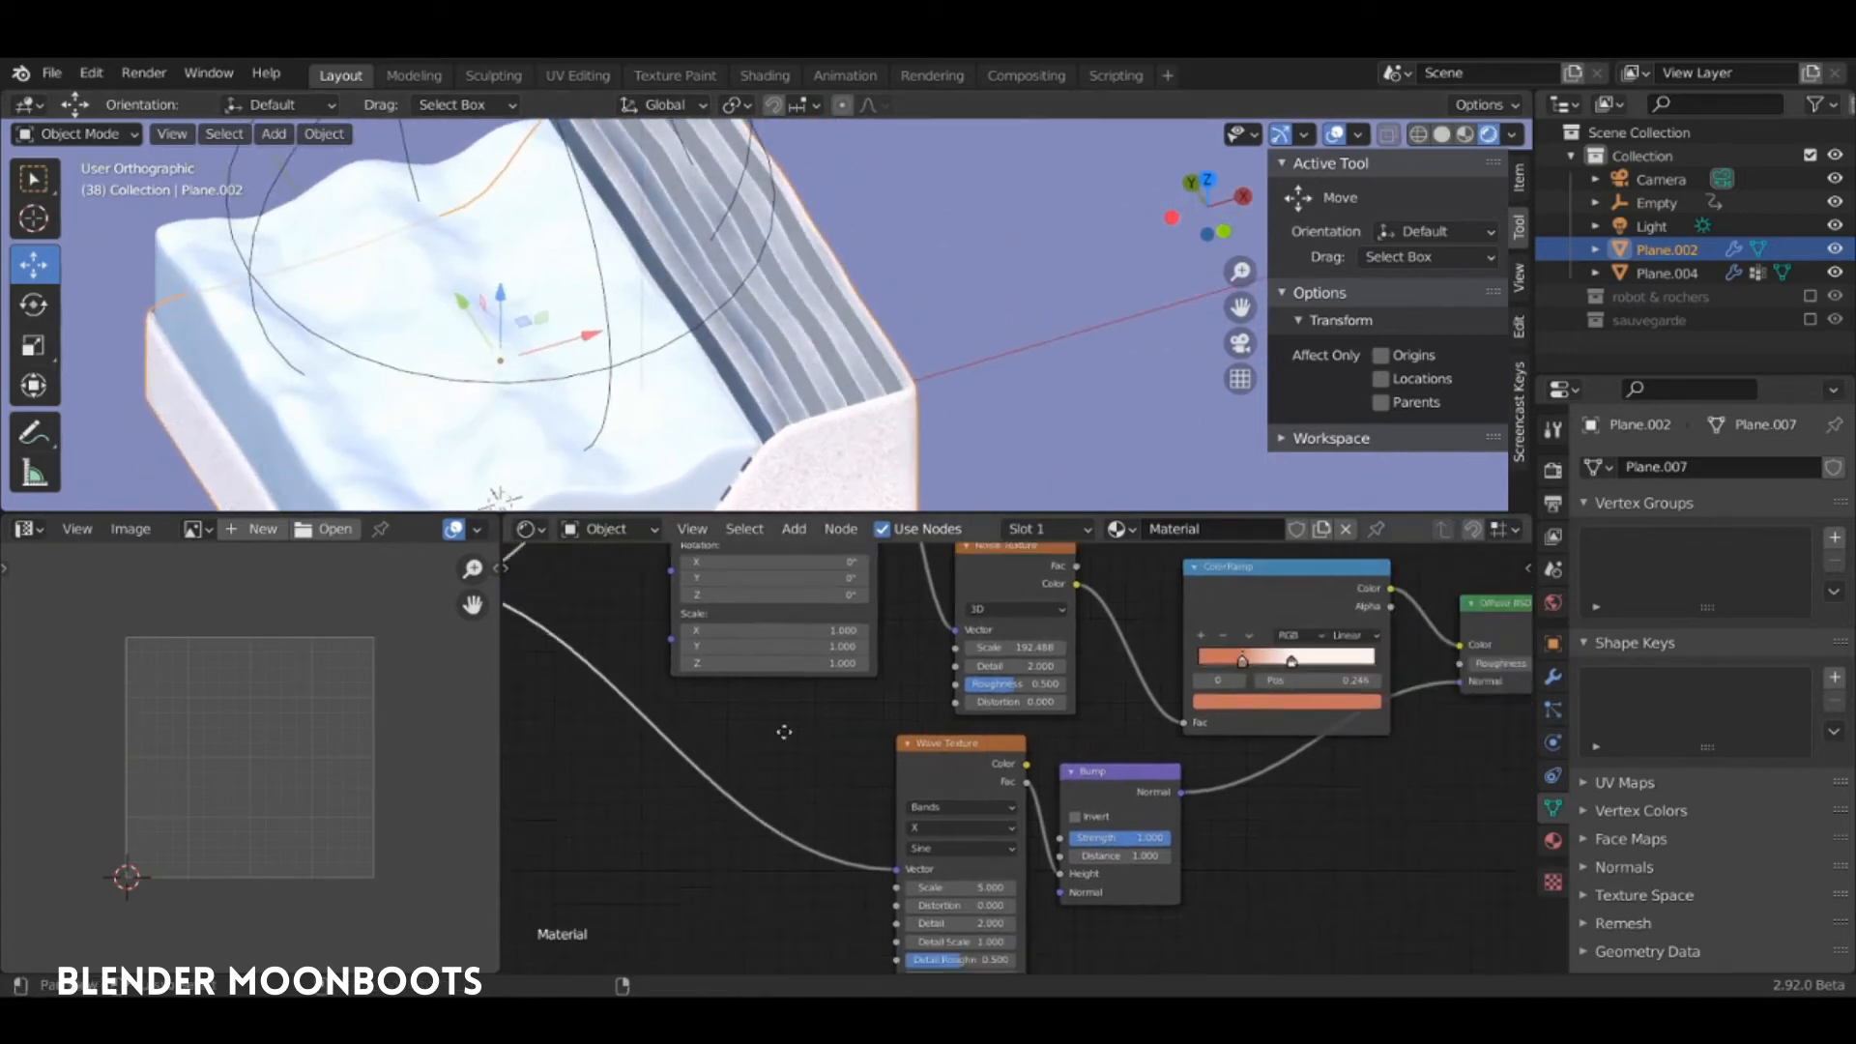
scroll(784, 732, up, 3)
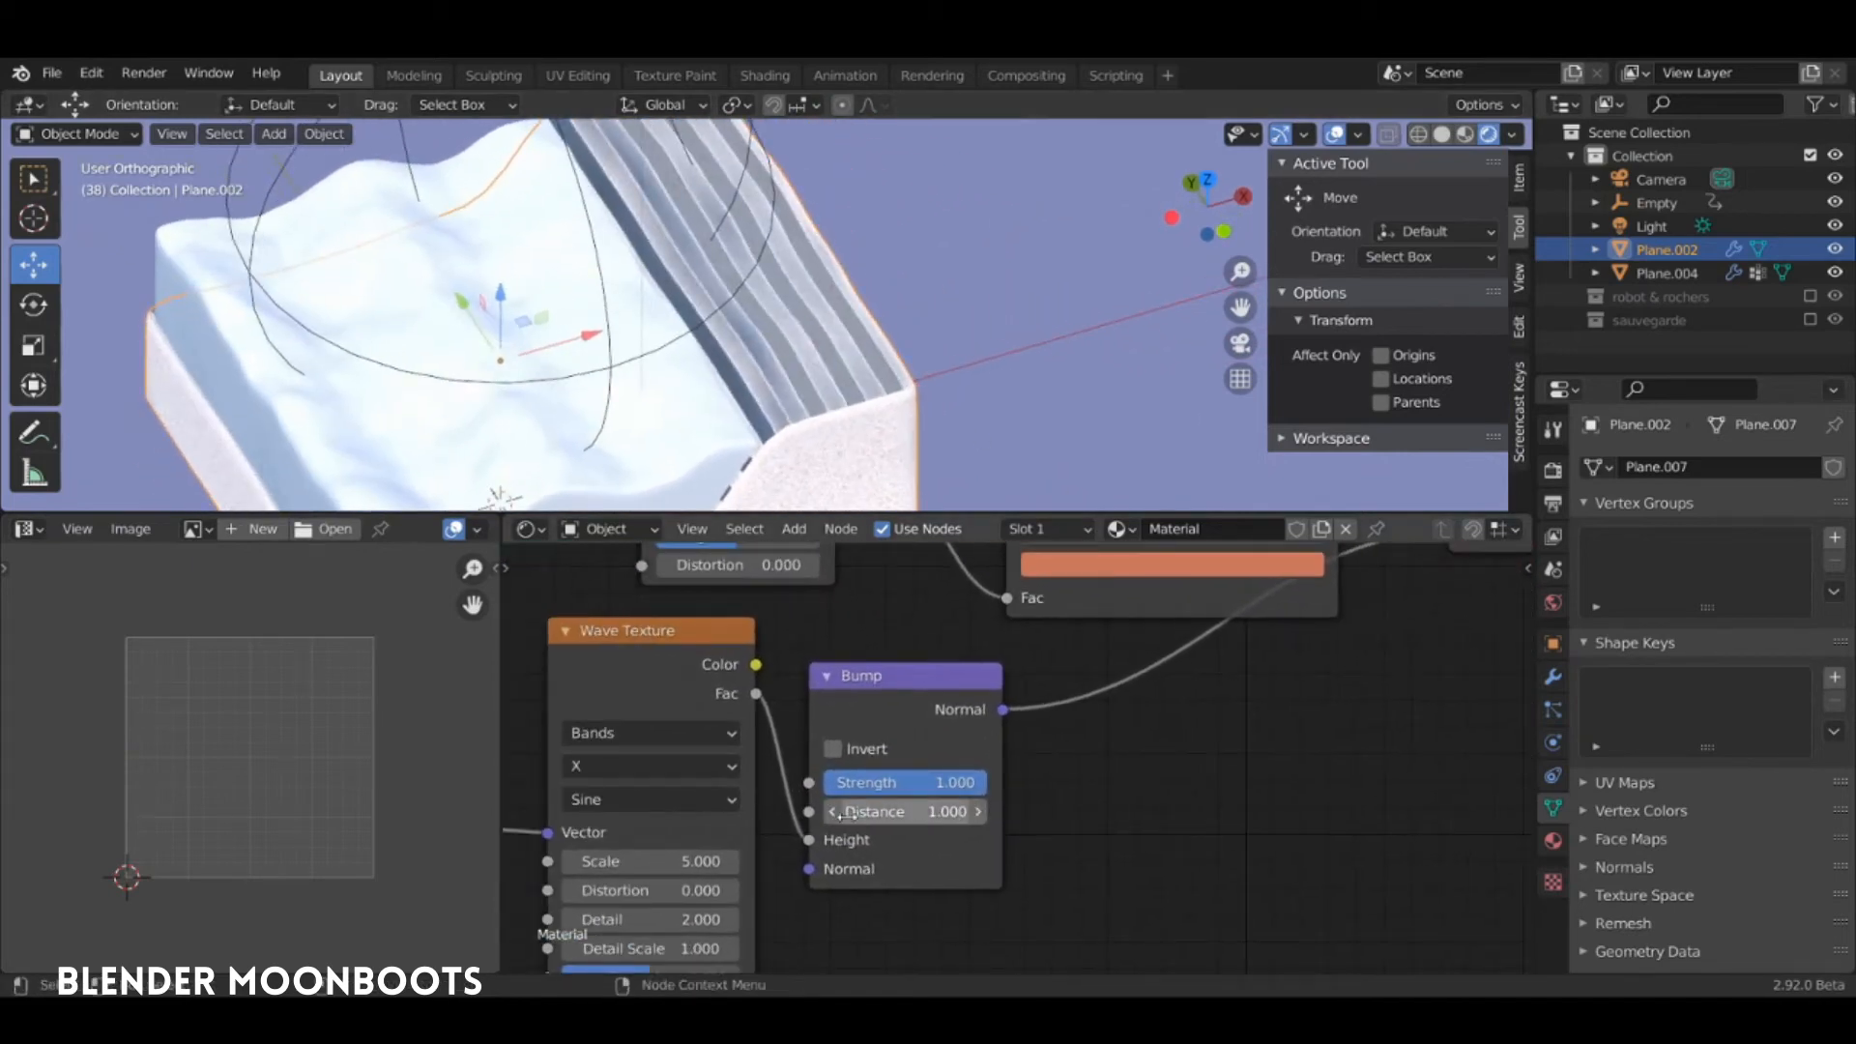
drag(843, 814, 629, 854)
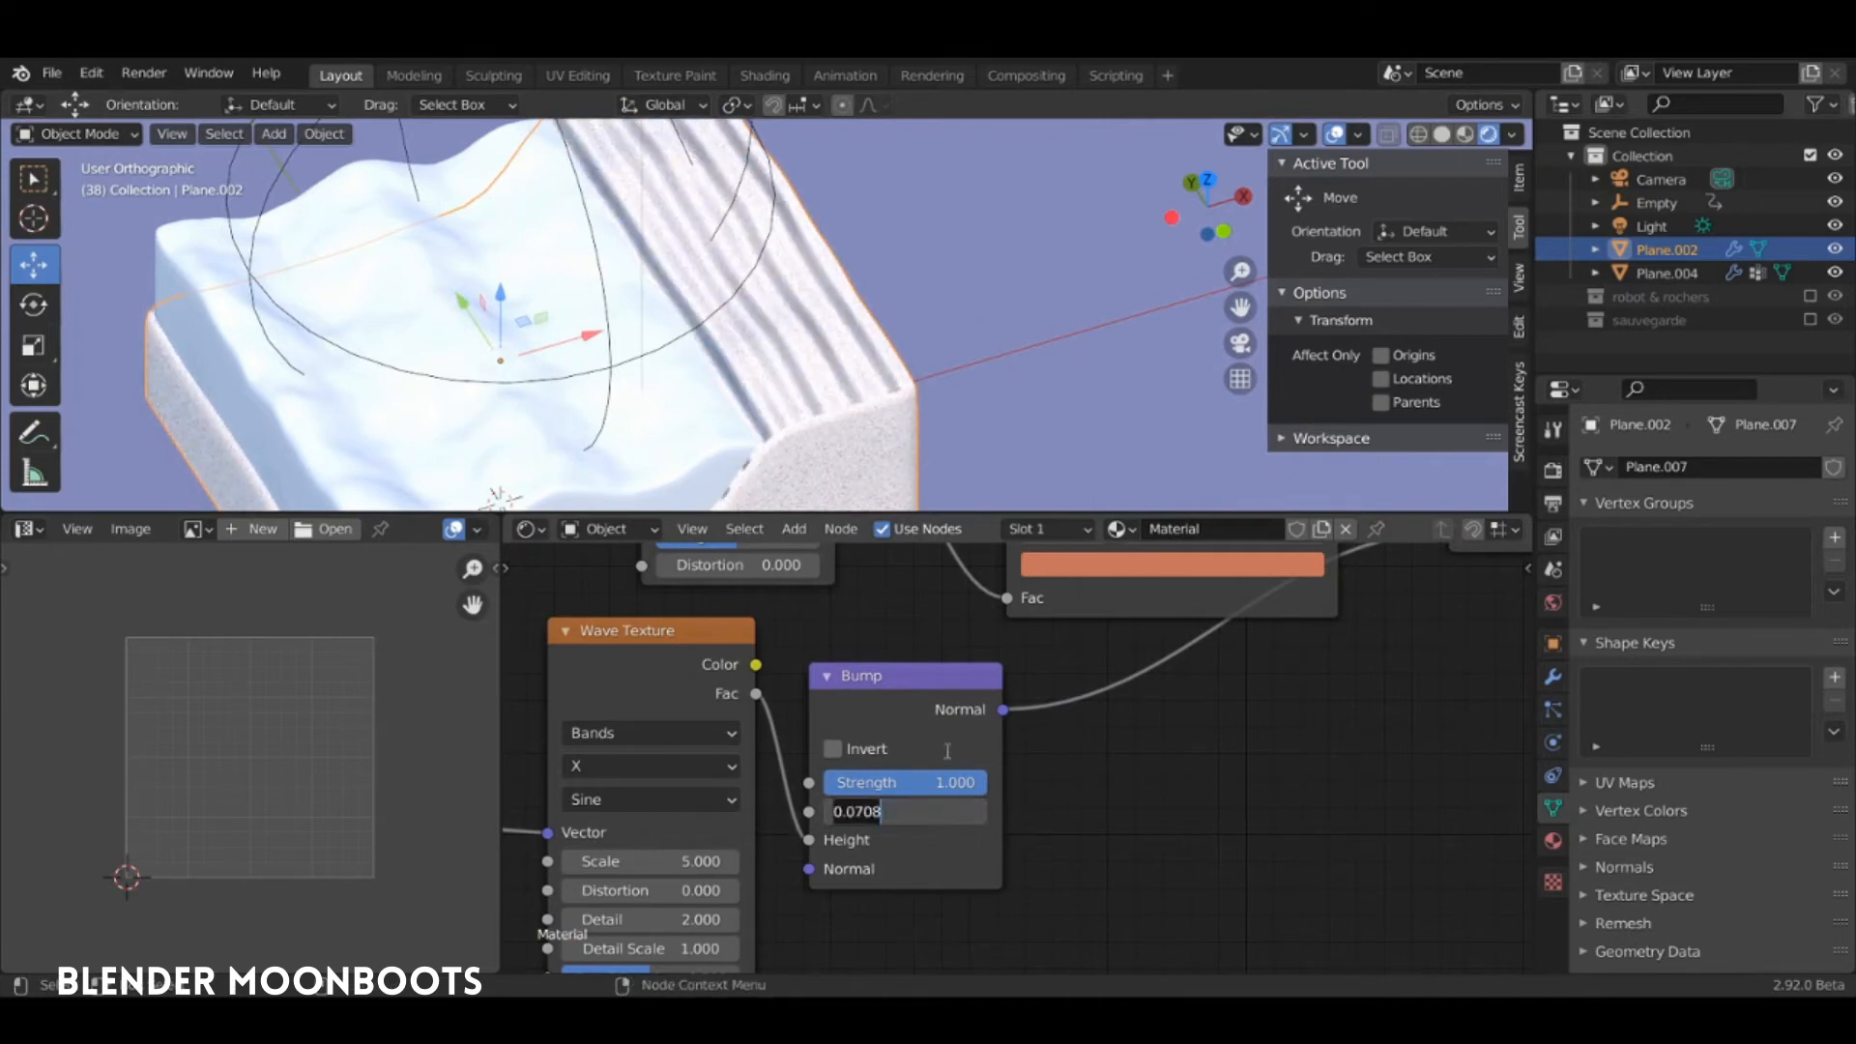
text(.1)
key(Return)
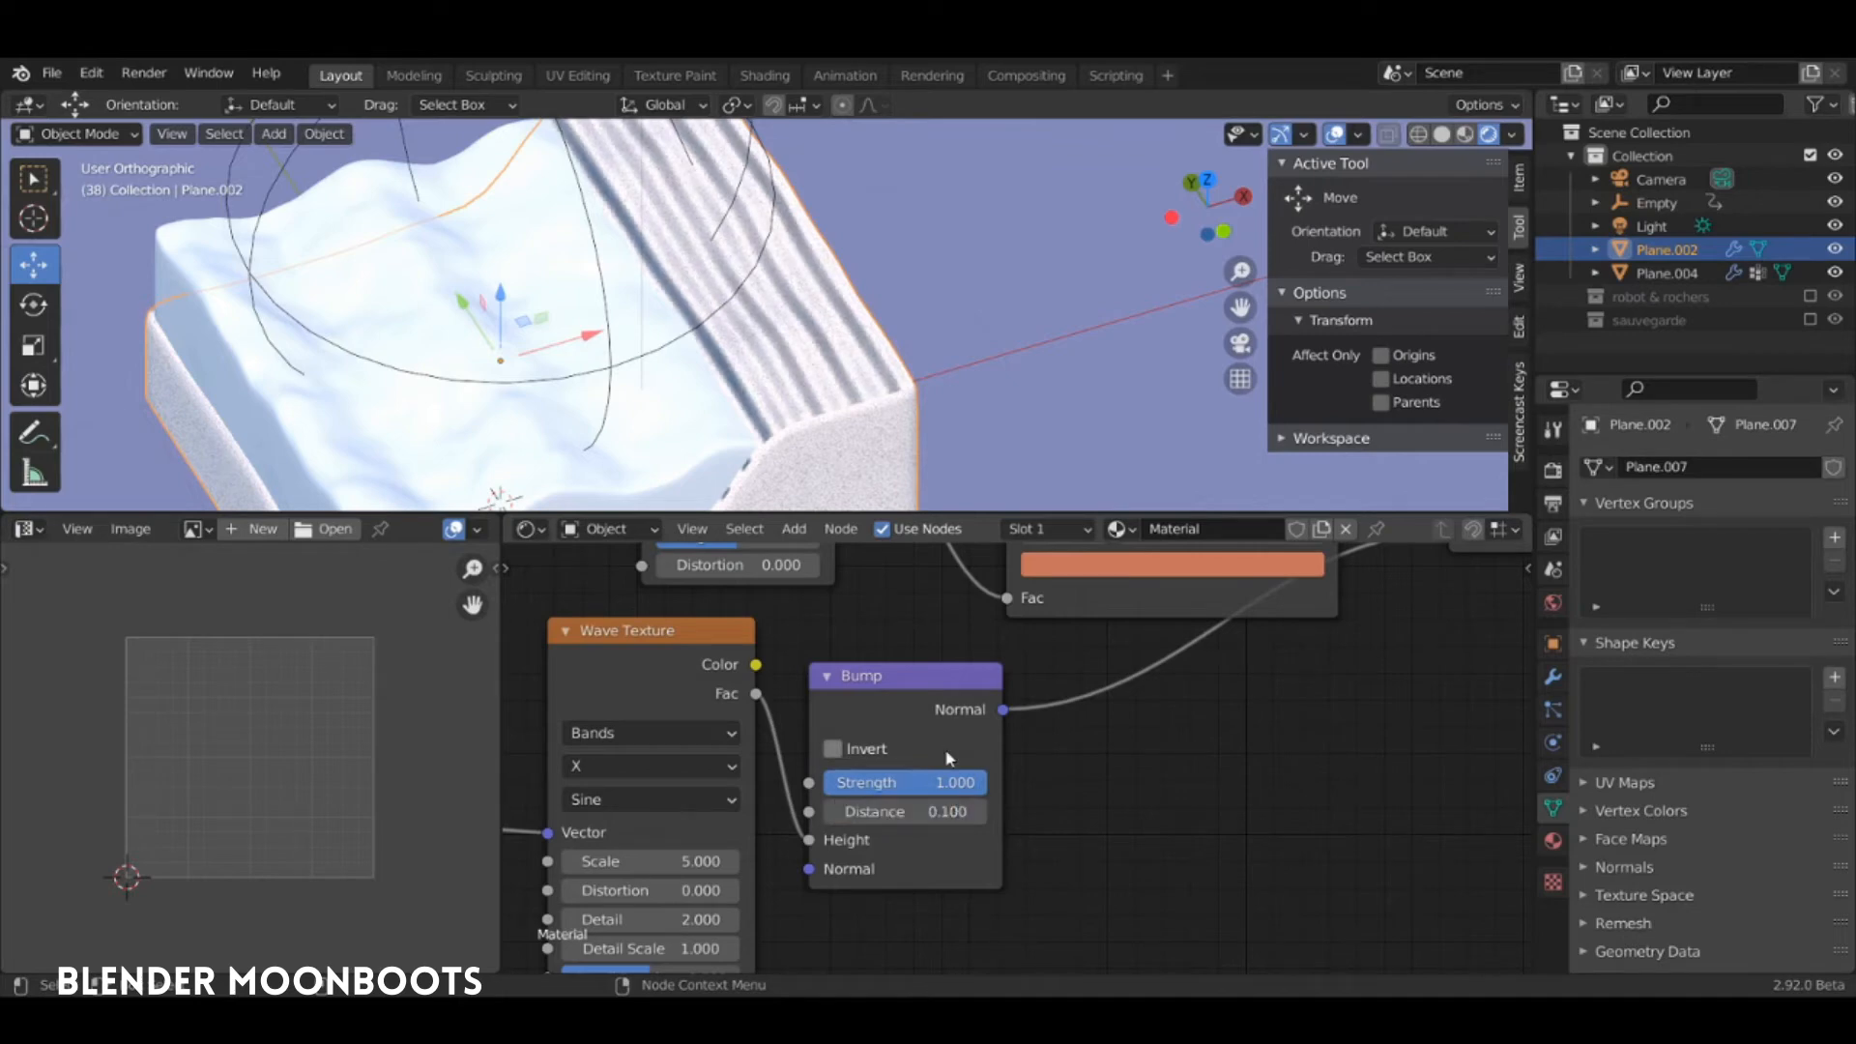
Set the Bump Strength to about 0.513 and the Wave Texture's Scale to about 7.776 and Distortion to about 5.248
drag(930, 779, 851, 799)
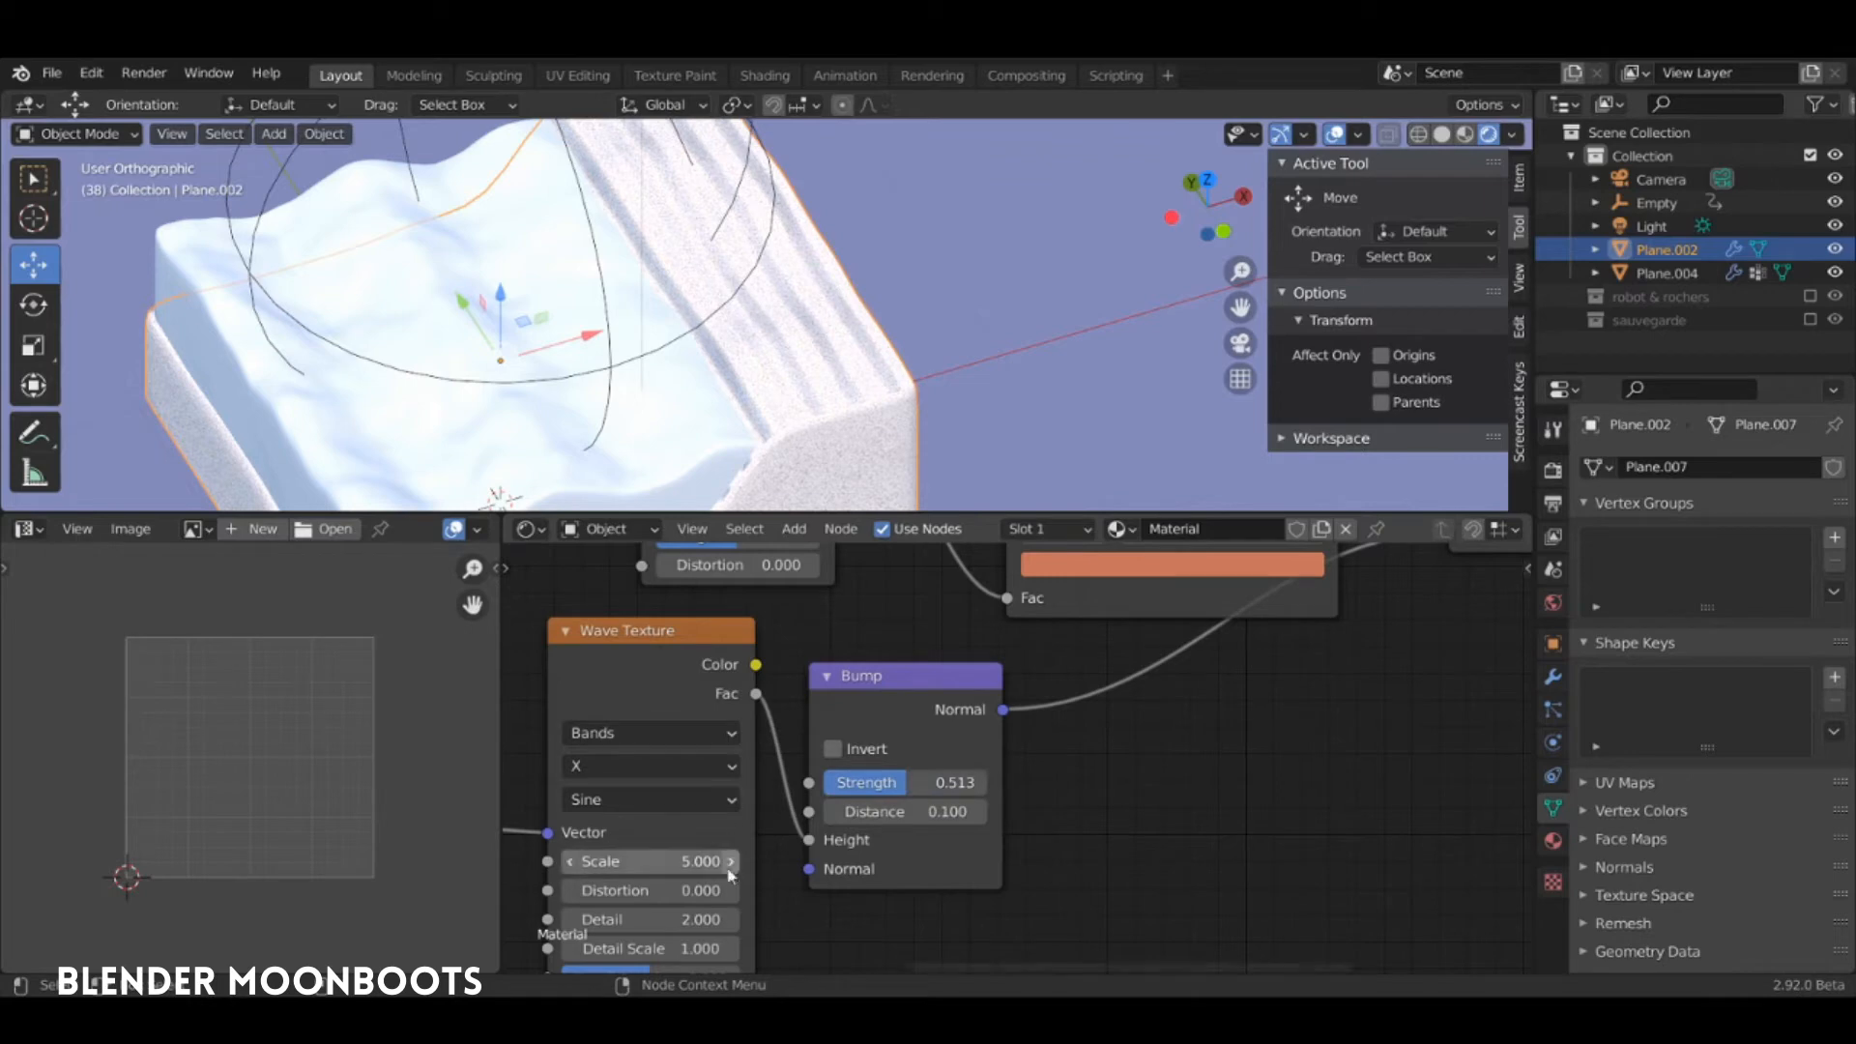
mouse_move(730, 861)
mouse_down()
mouse_move(785, 860)
mouse_move(741, 894)
mouse_move(841, 893)
mouse_up()
middle_drag(909, 406, 873, 338)
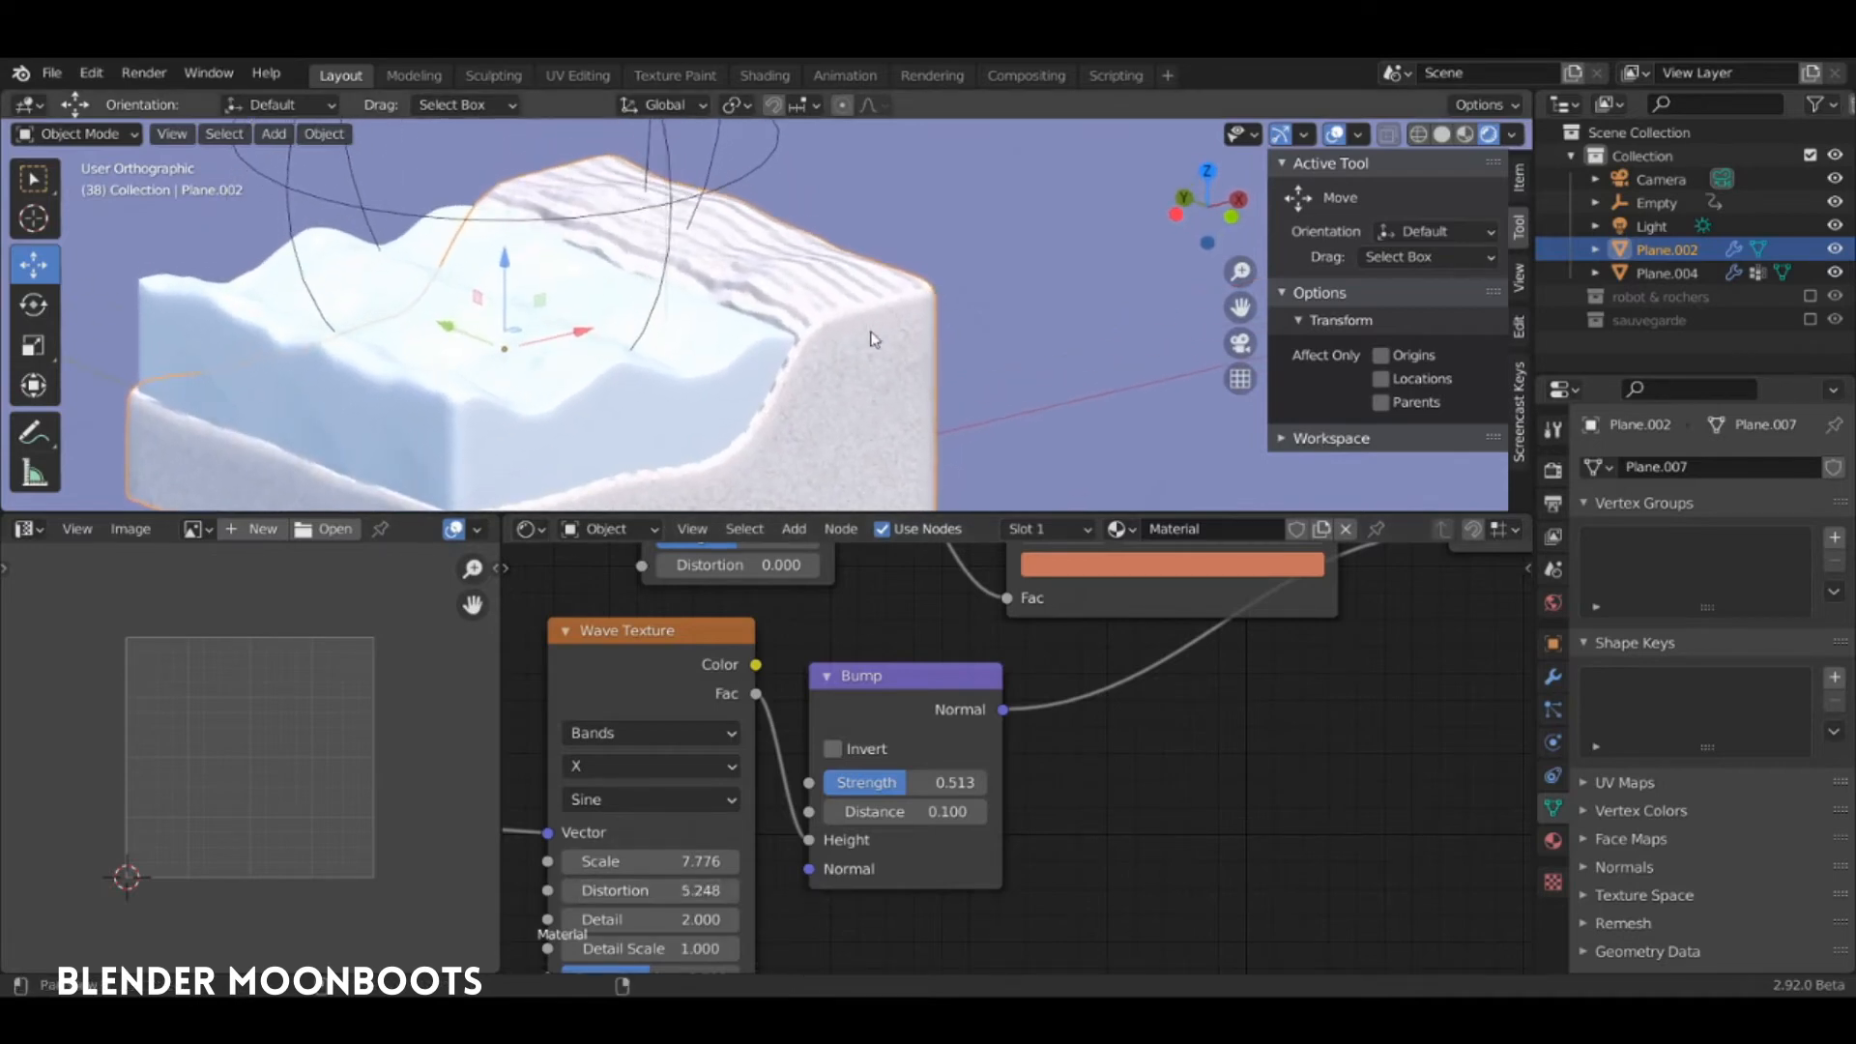
Reduce the Bump node's Strength to 0.3
scroll(1188, 686, down, 4)
middle_drag(1148, 775, 1234, 766)
drag(1008, 766, 969, 768)
middle_drag(943, 384, 1189, 530)
Add a second Noise Texture node between the Texture Coordinate and Wave Texture nodes, spacing the nodes apart
scroll(1256, 841, down, 3)
middle_drag(1152, 819, 1514, 856)
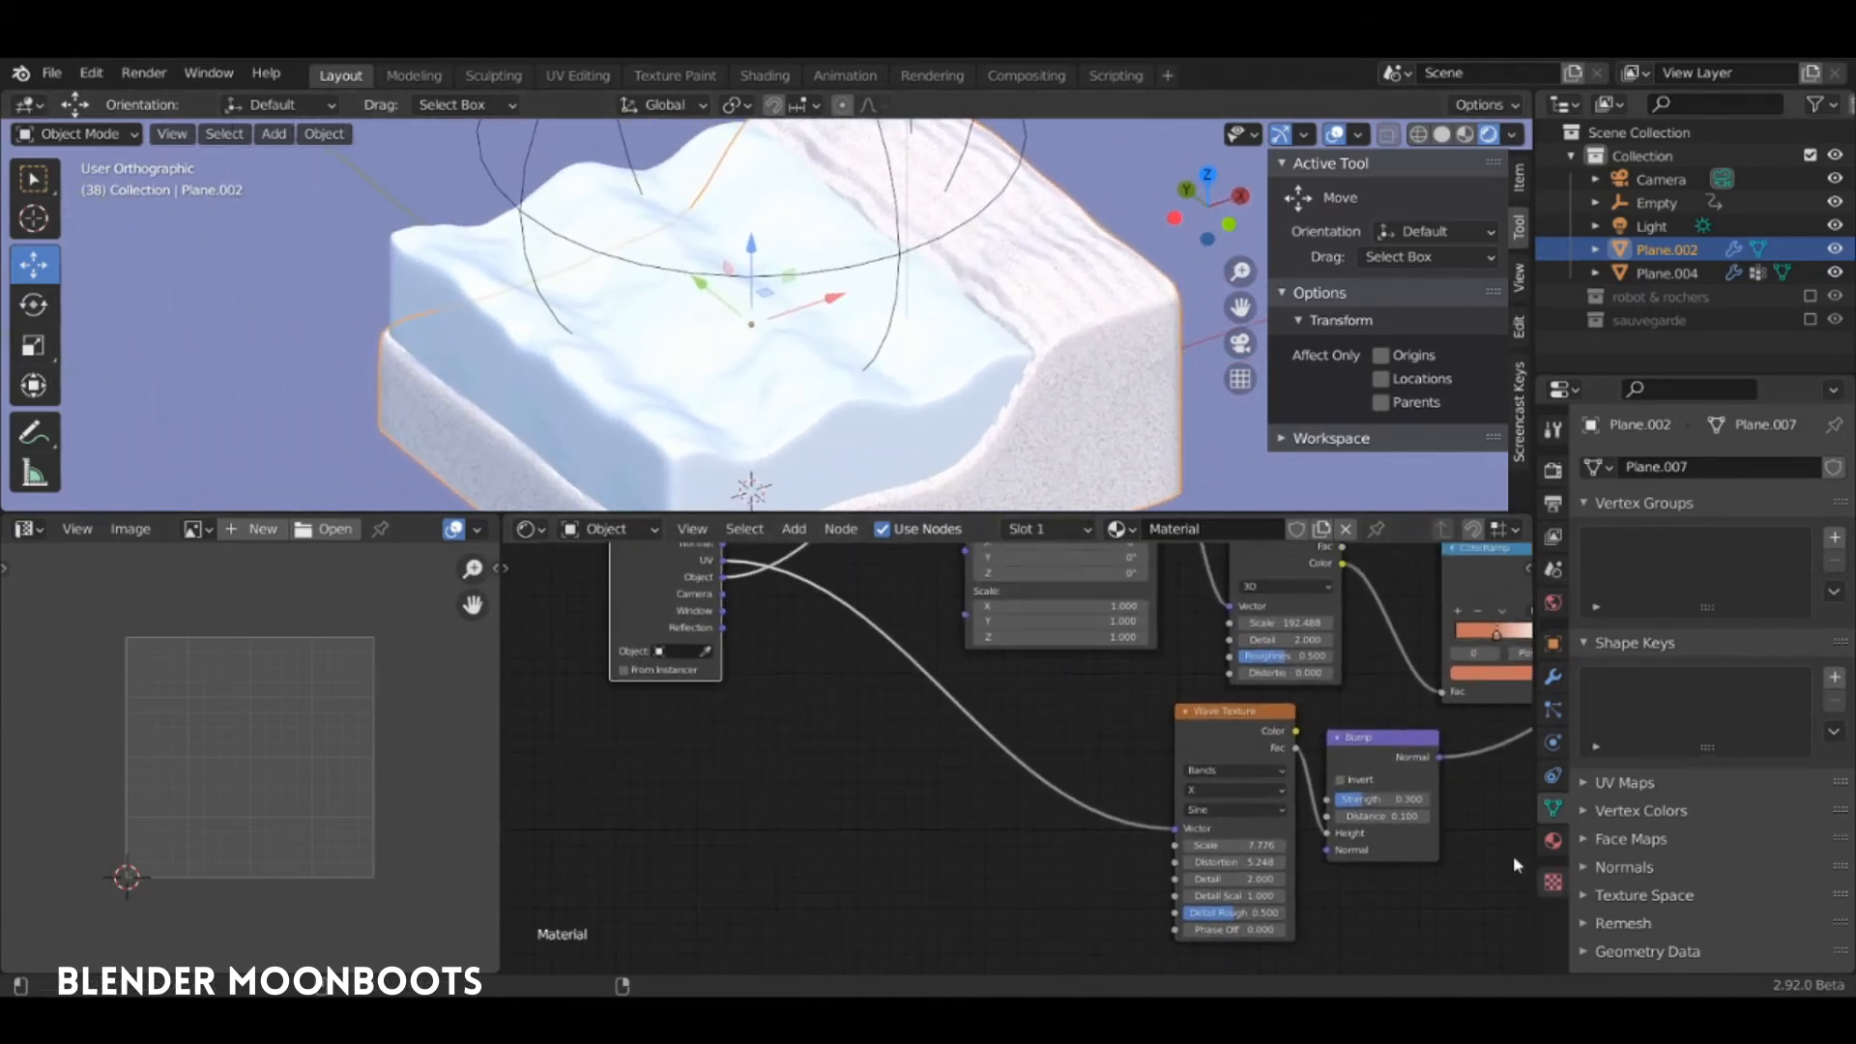
drag(654, 579, 591, 645)
key(shift+a)
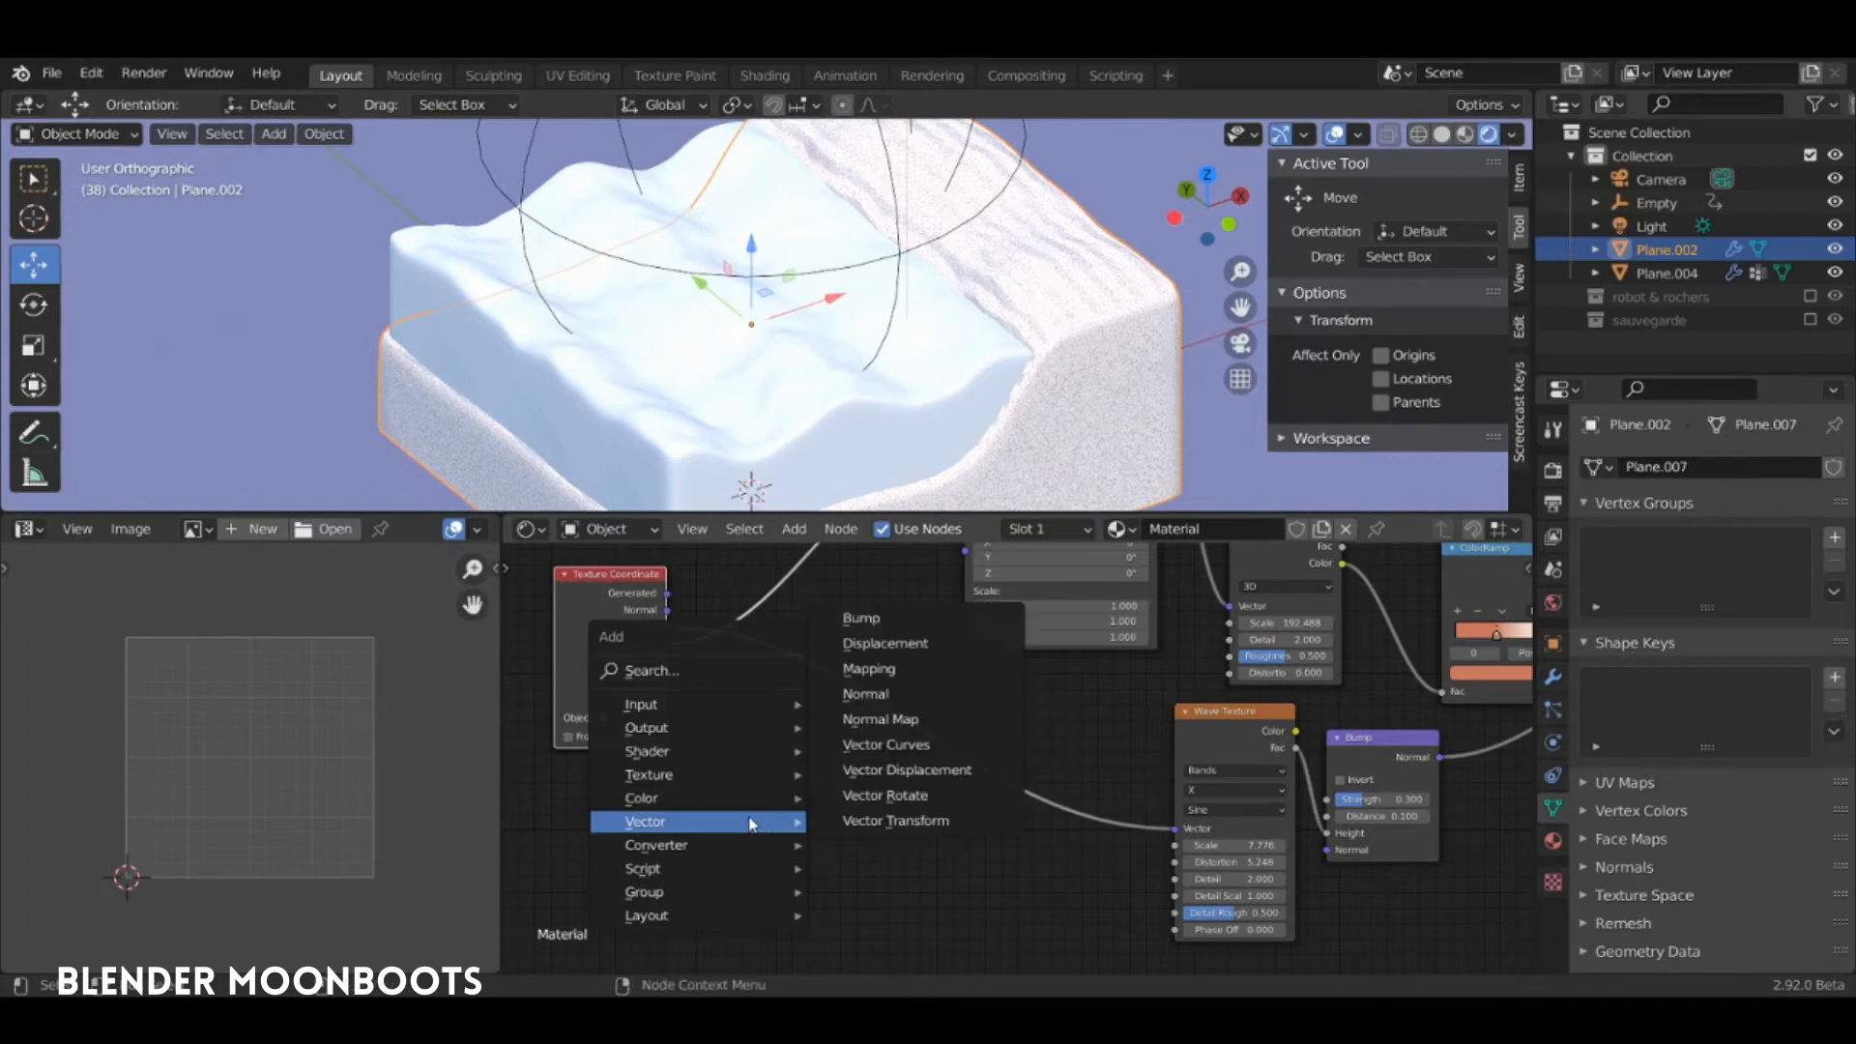
mouse_move(808, 768)
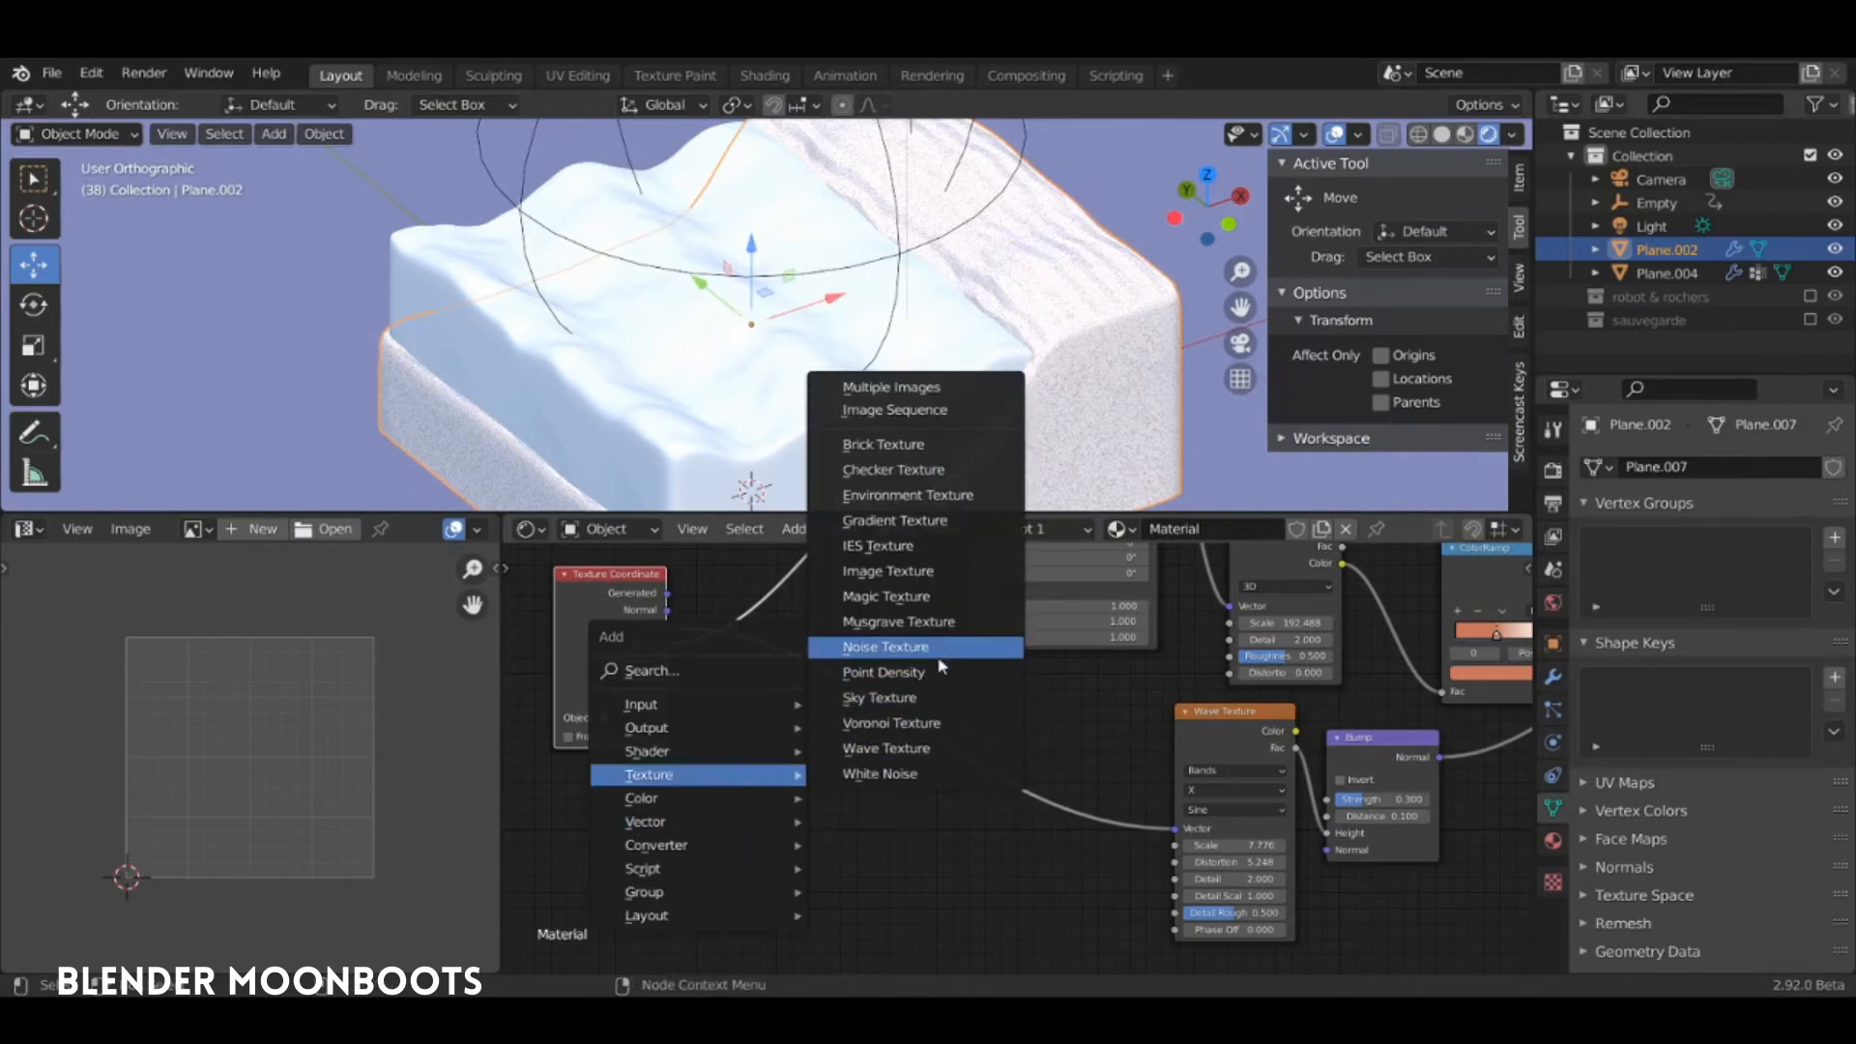
click(936, 658)
click(825, 776)
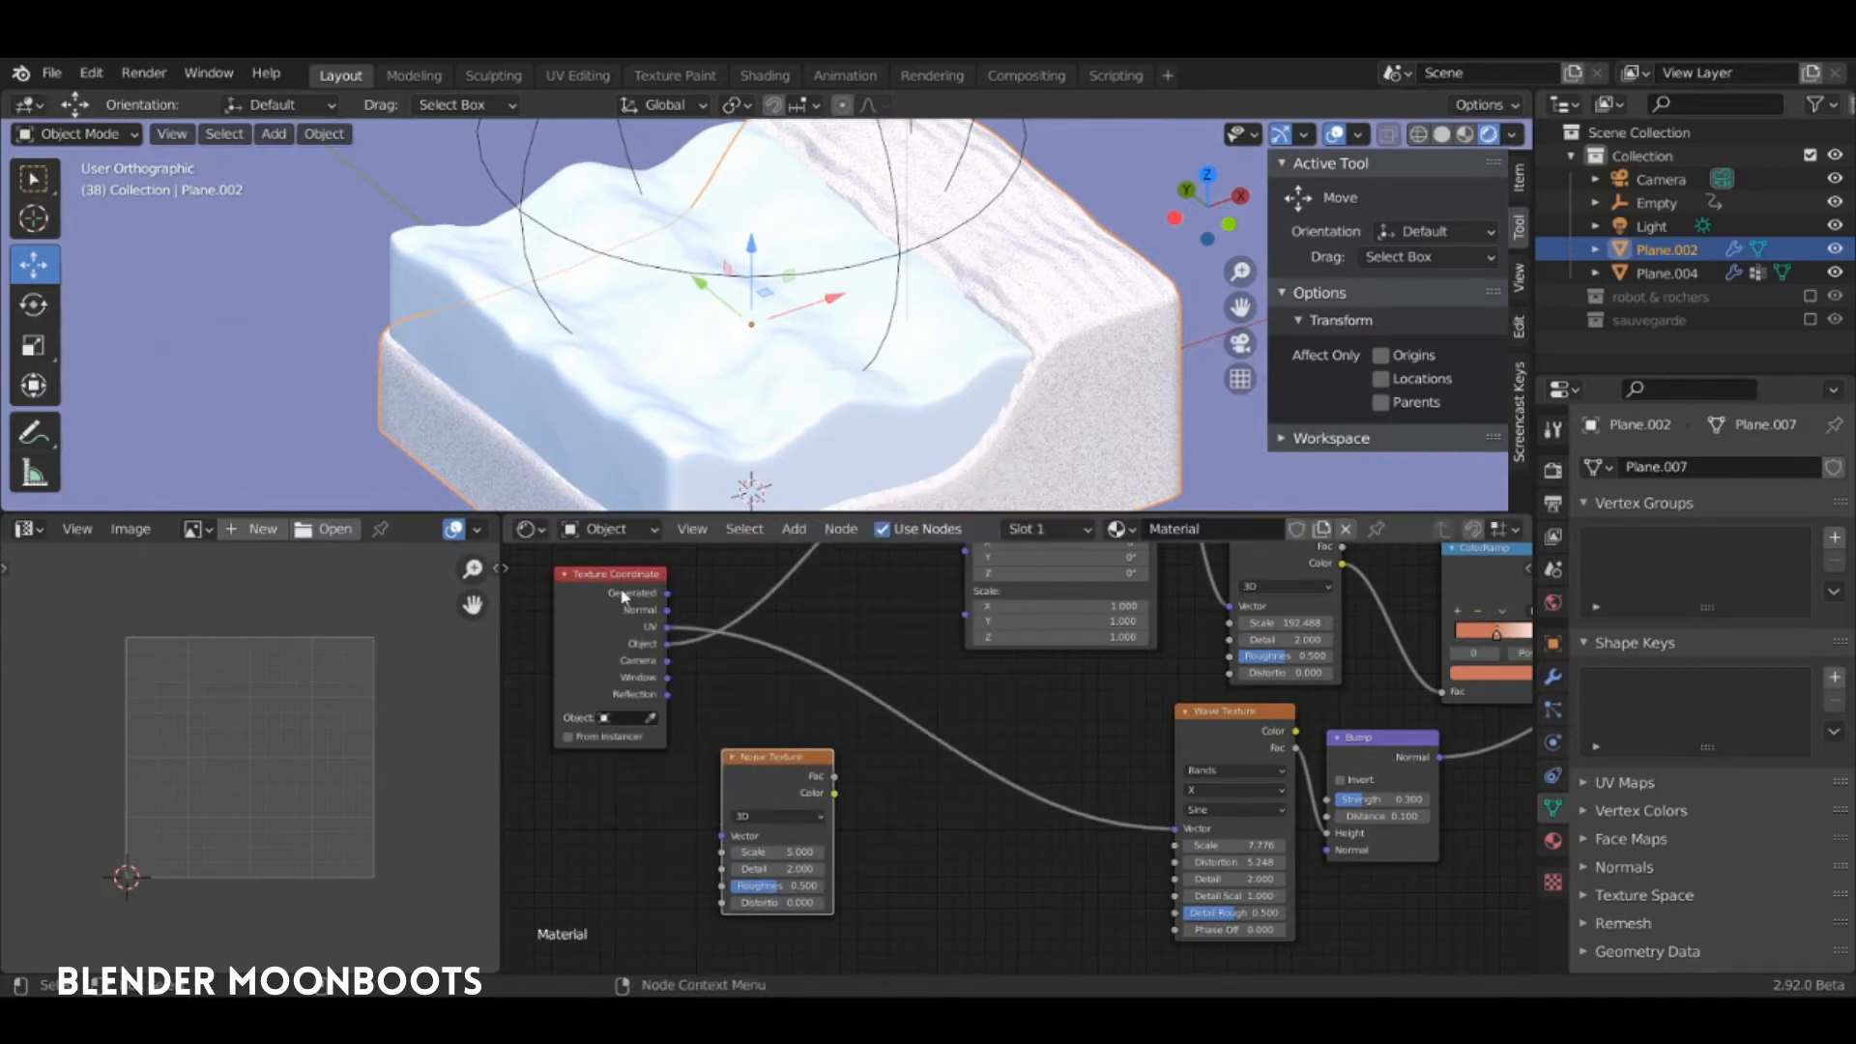
drag(623, 594, 571, 599)
drag(776, 759, 731, 762)
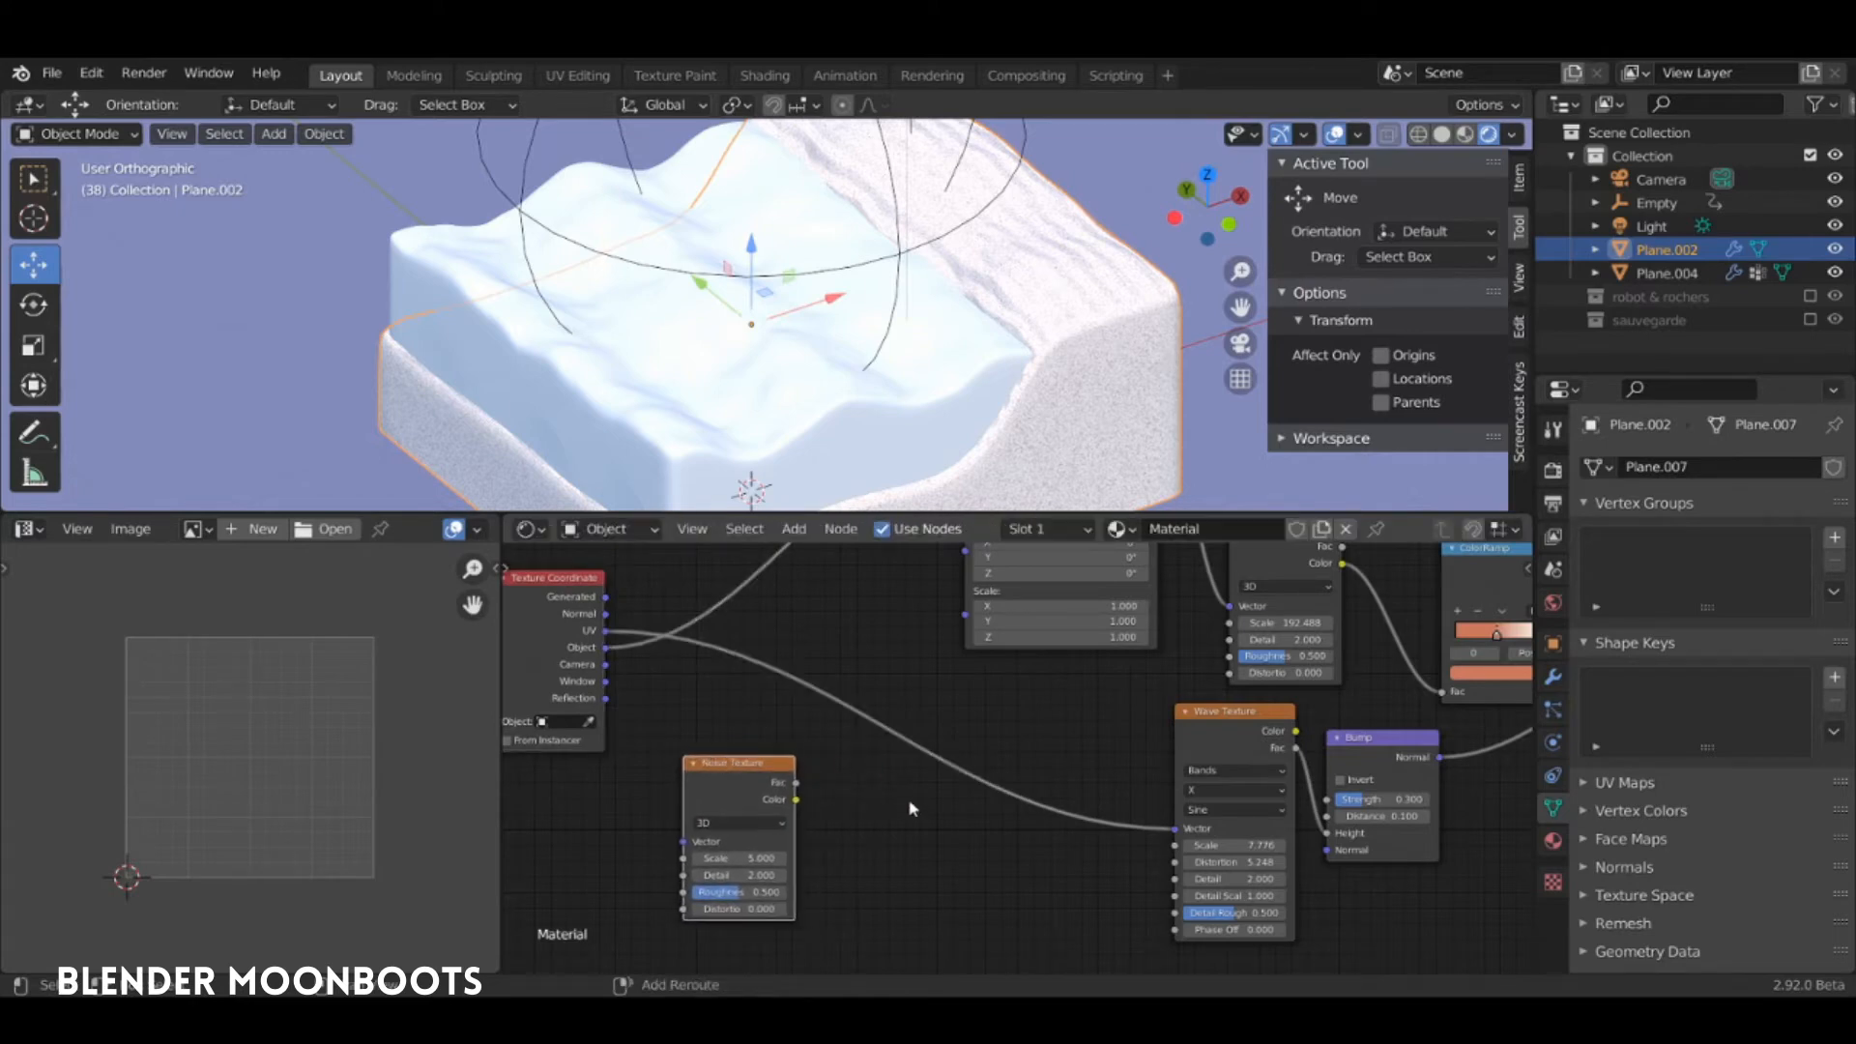
Insert a MixRGB node into the link between the Texture Coordinate's UV output and the Wave Texture
key(shift+a)
mouse_move(907, 802)
mouse_move(830, 837)
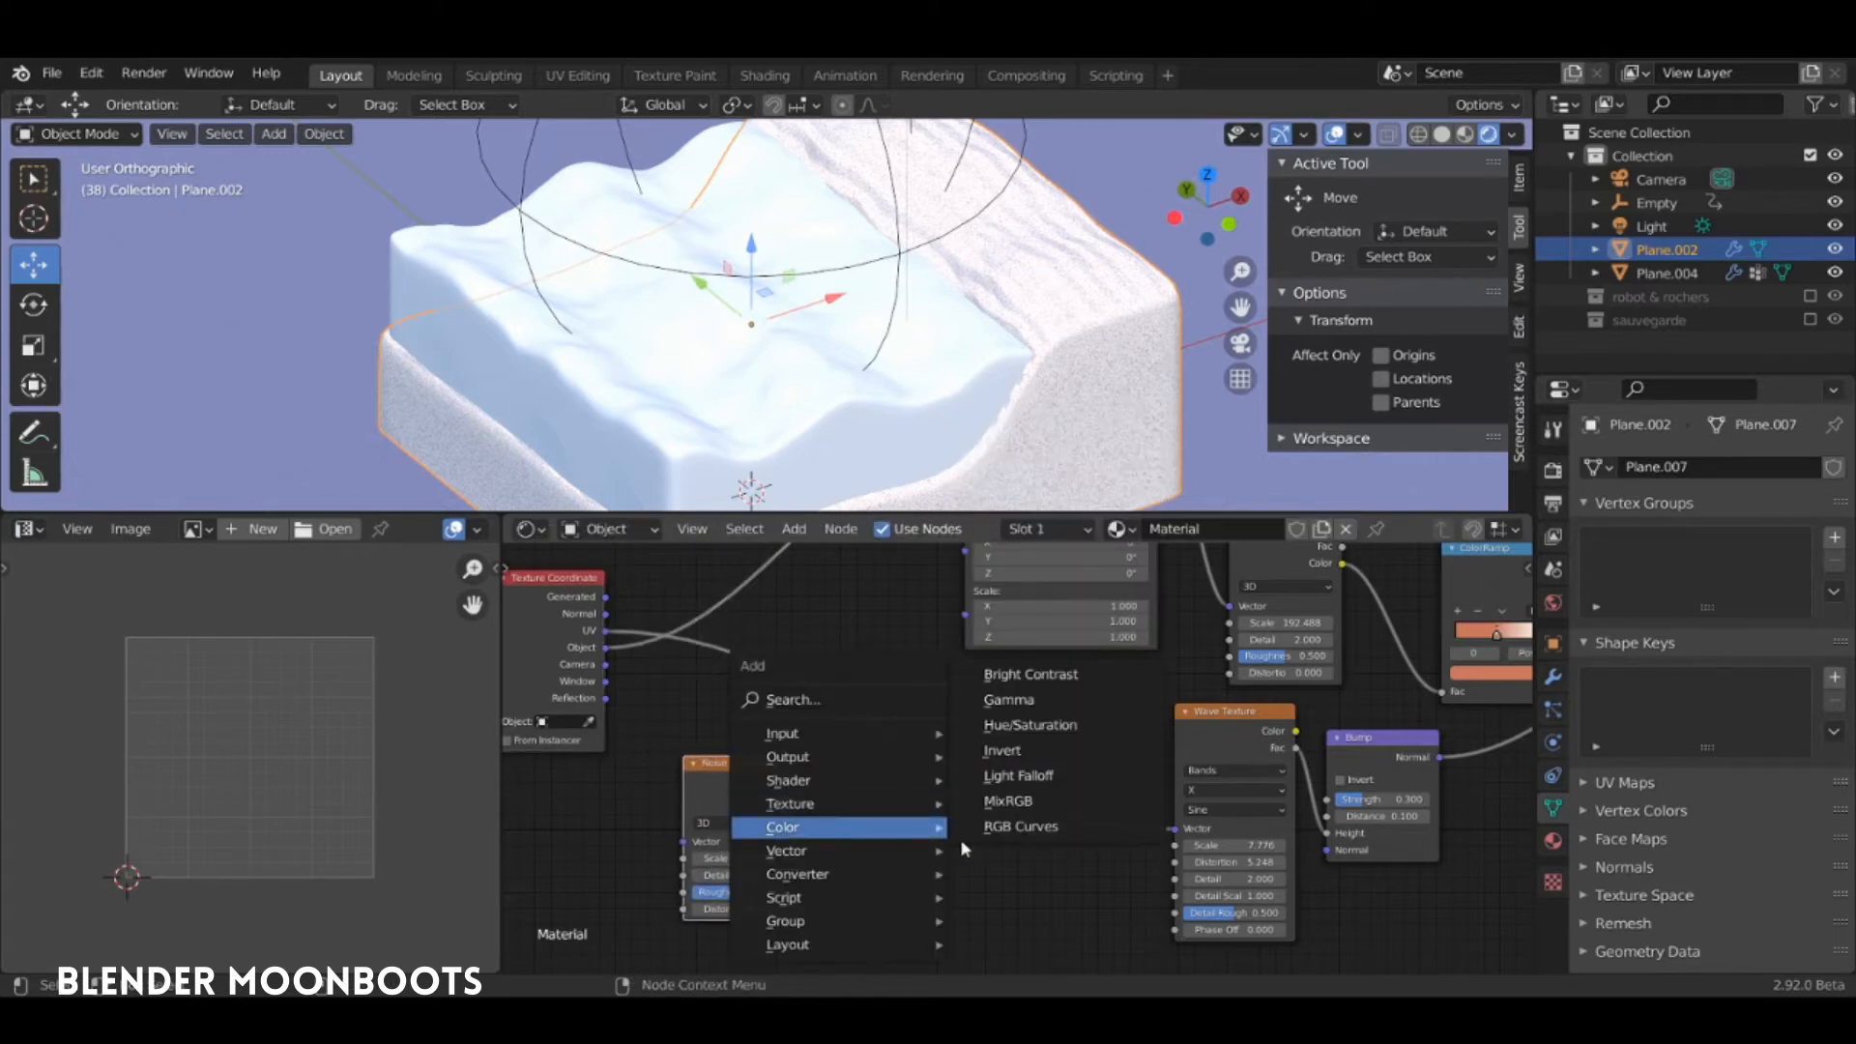
click(1008, 801)
click(995, 774)
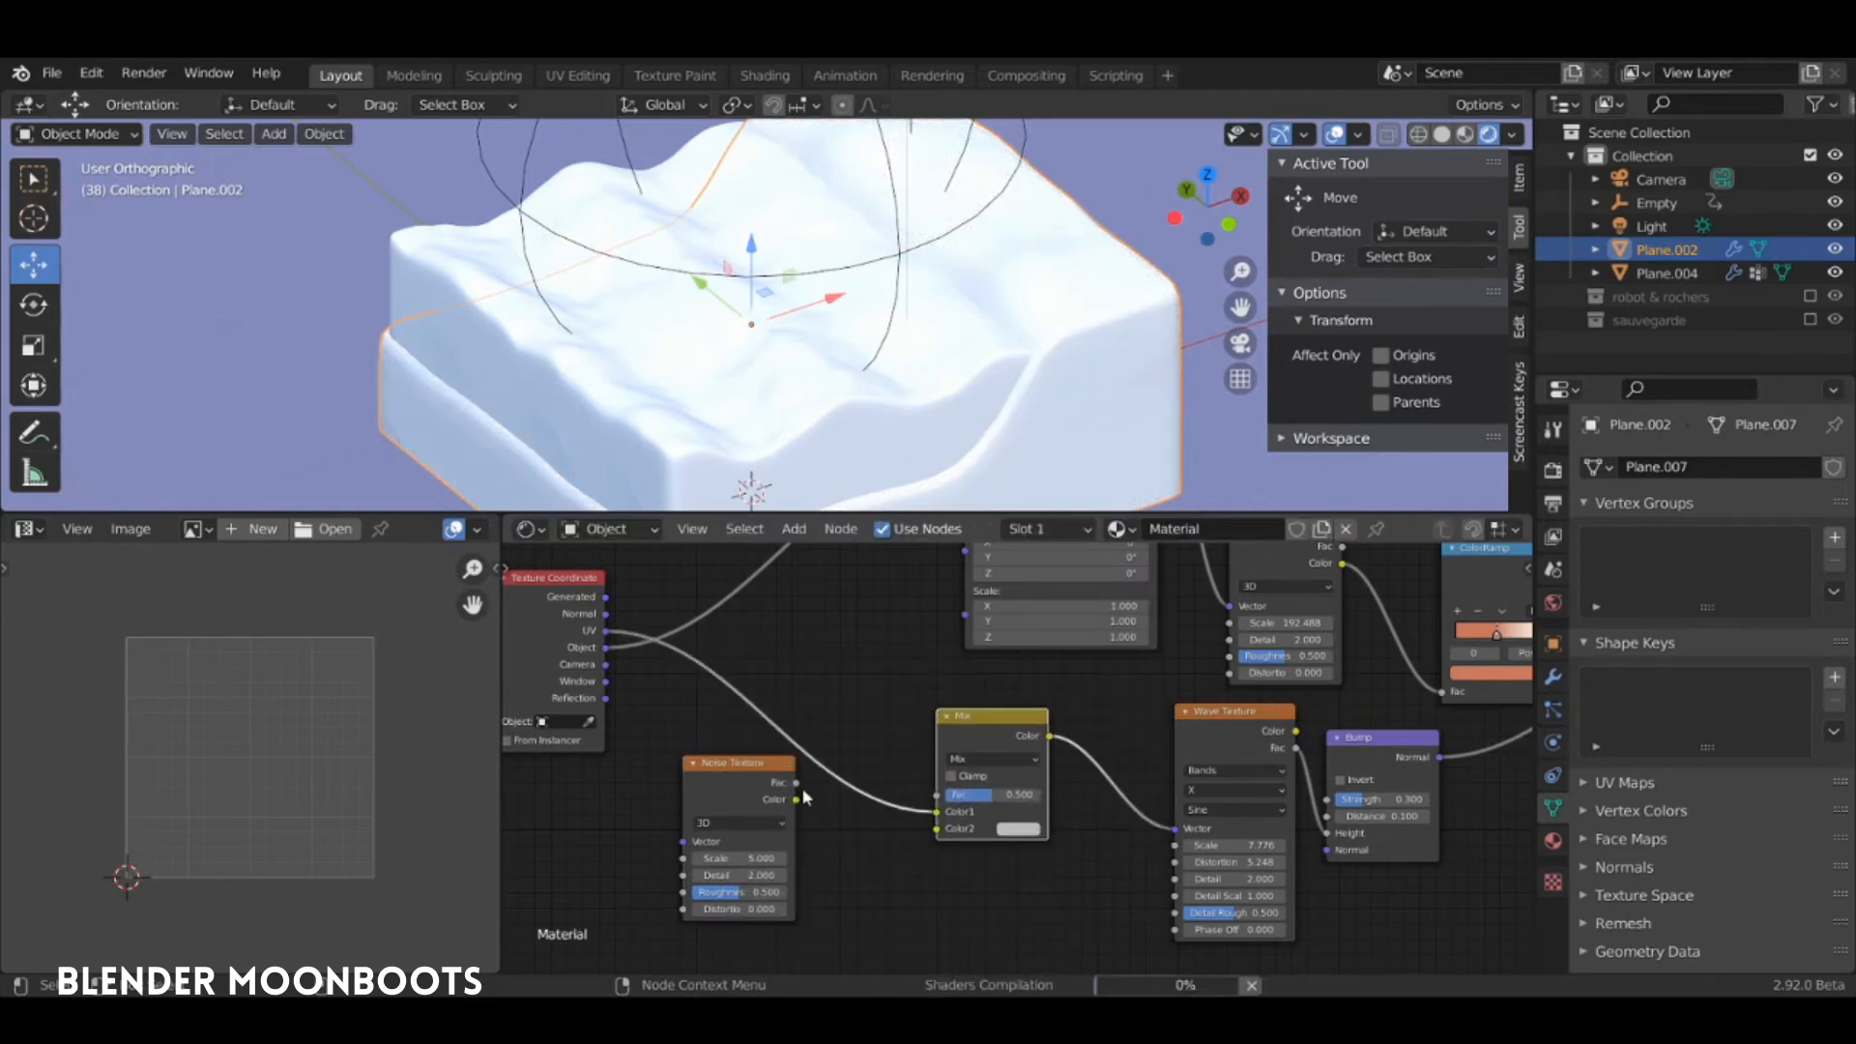
Connect the second Noise Texture's Color output to the Mix node's Color2 input and reposition the noise node
drag(803, 796, 790, 842)
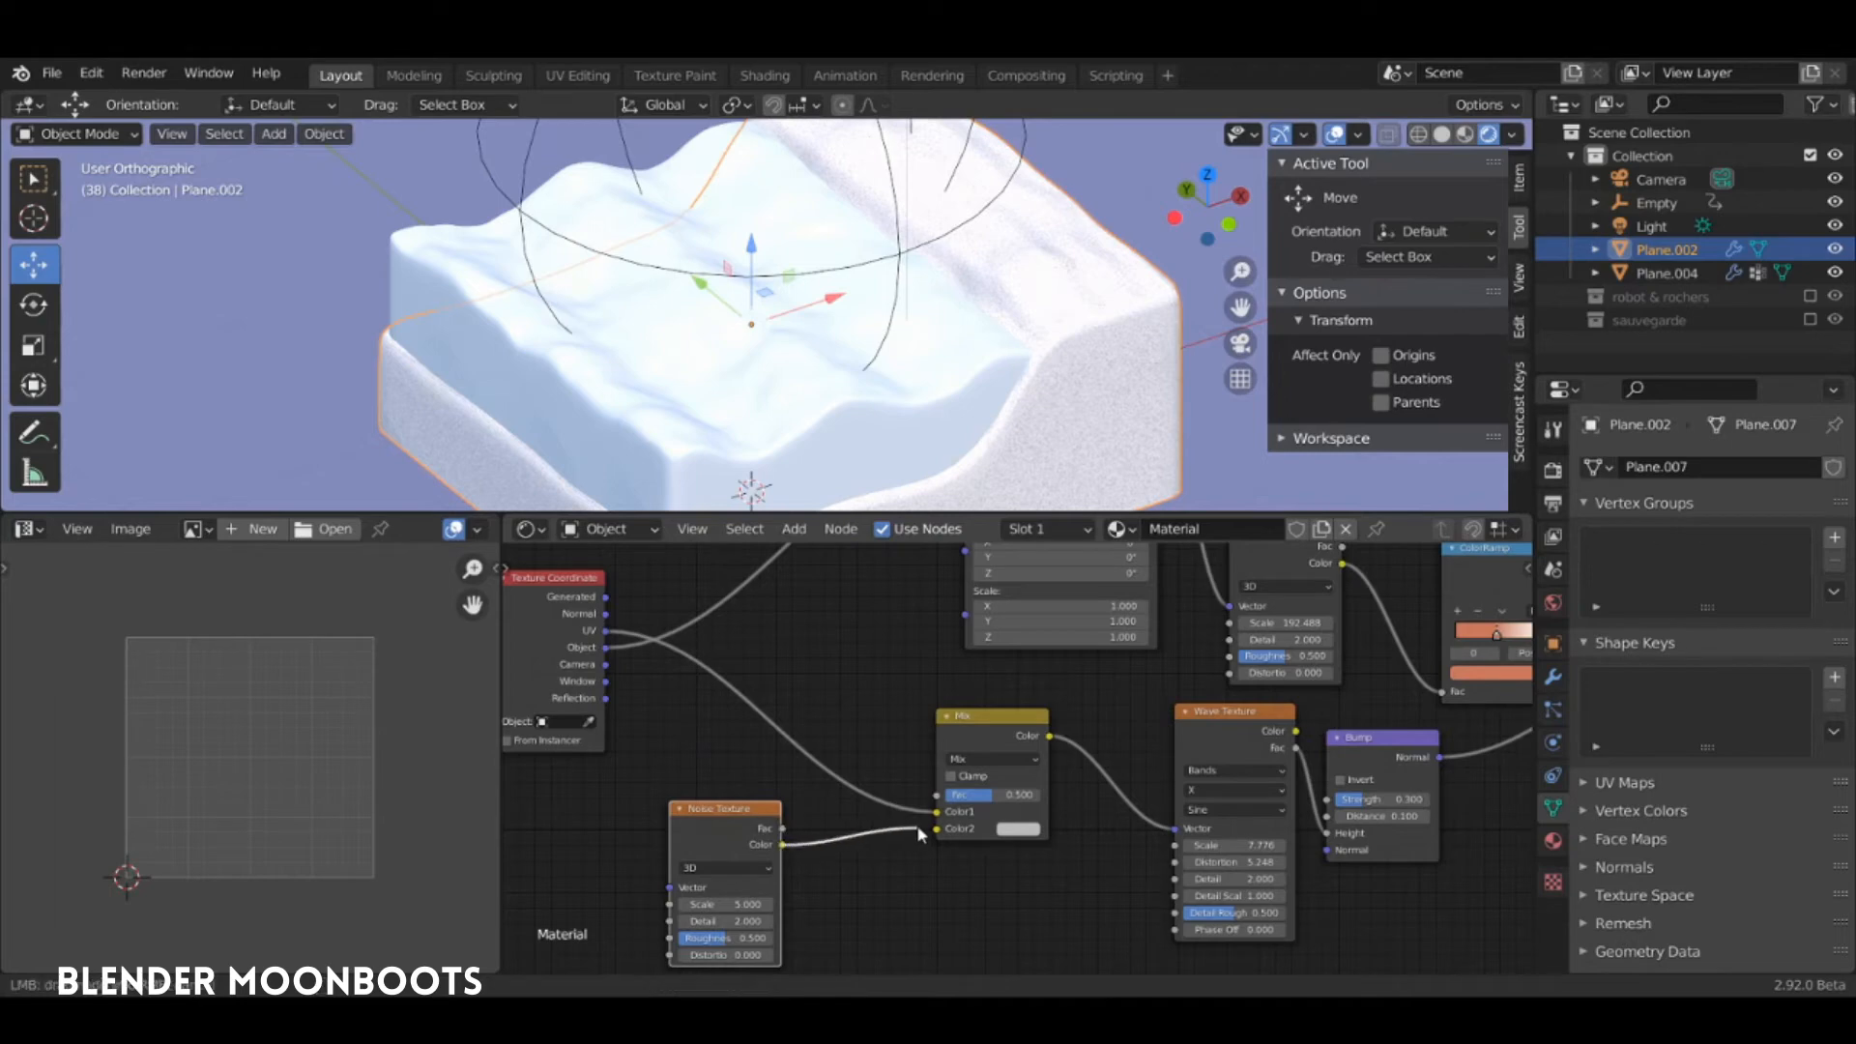
drag(918, 833, 953, 824)
drag(751, 812, 820, 823)
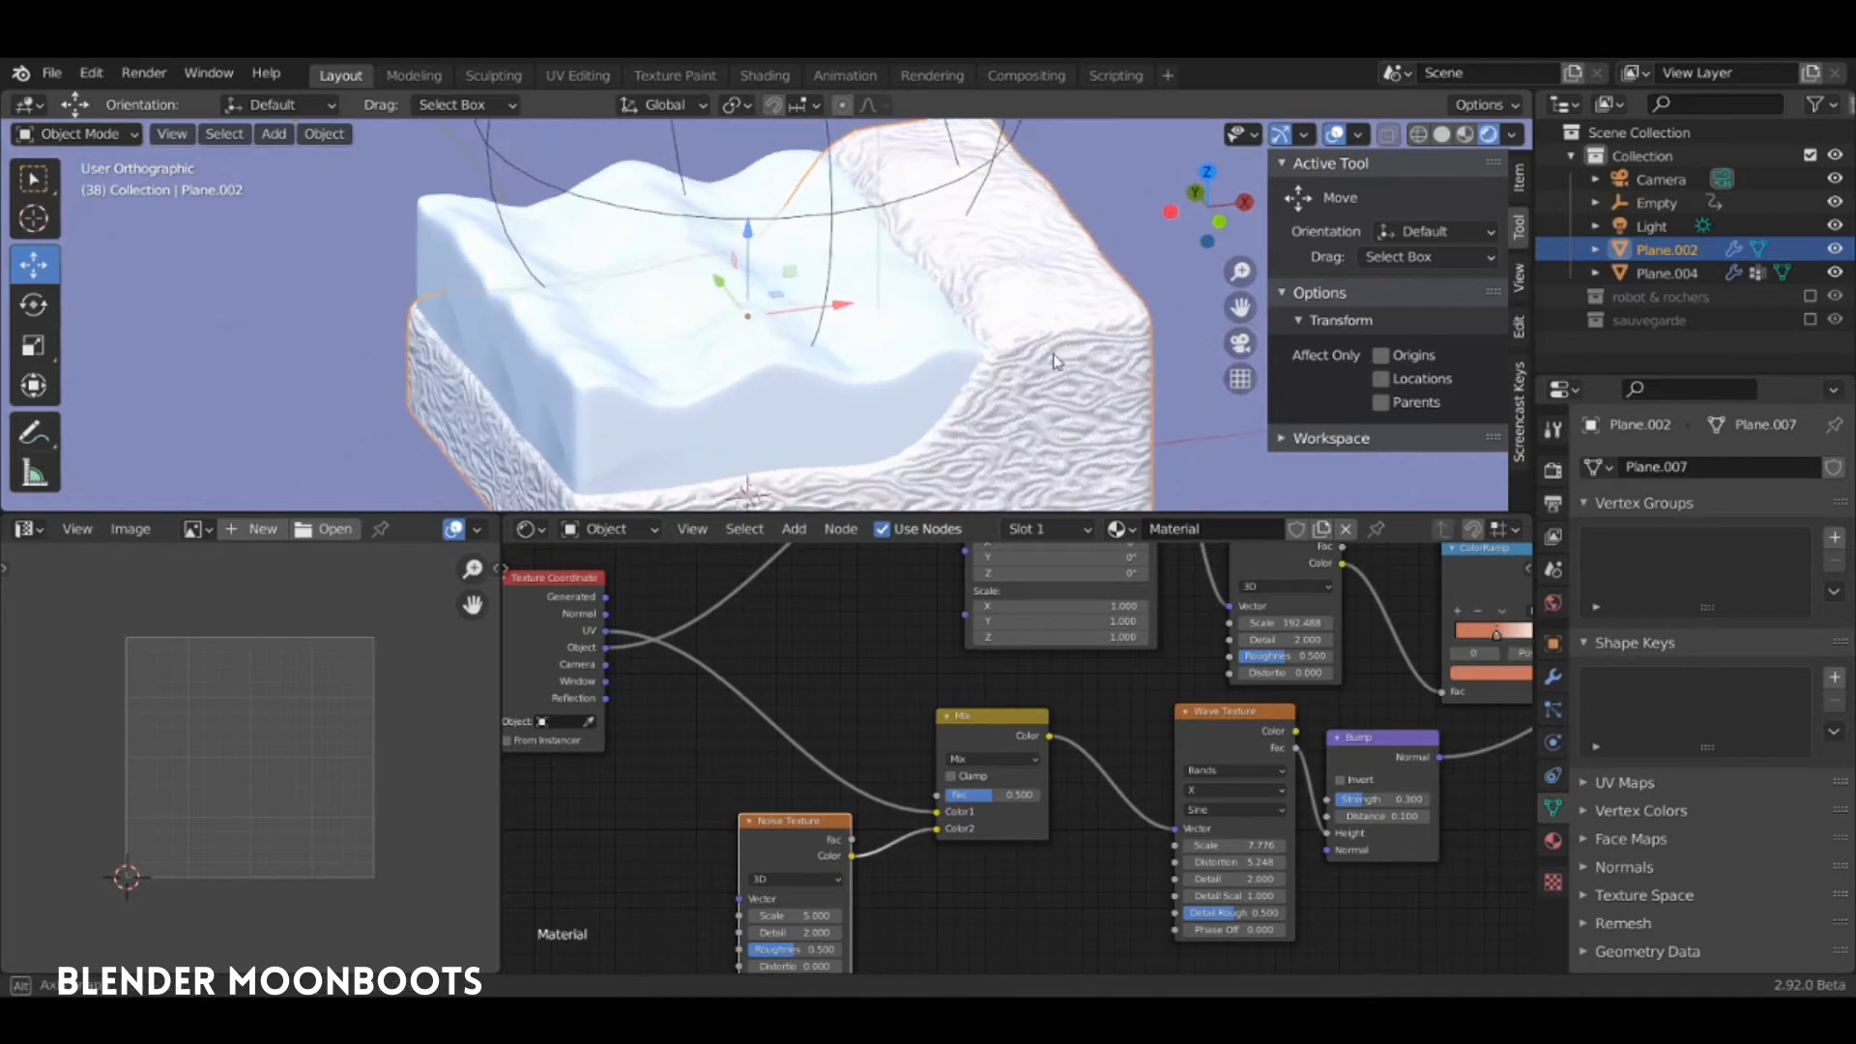
scroll(791, 404, up, 5)
scroll(790, 404, up, 1)
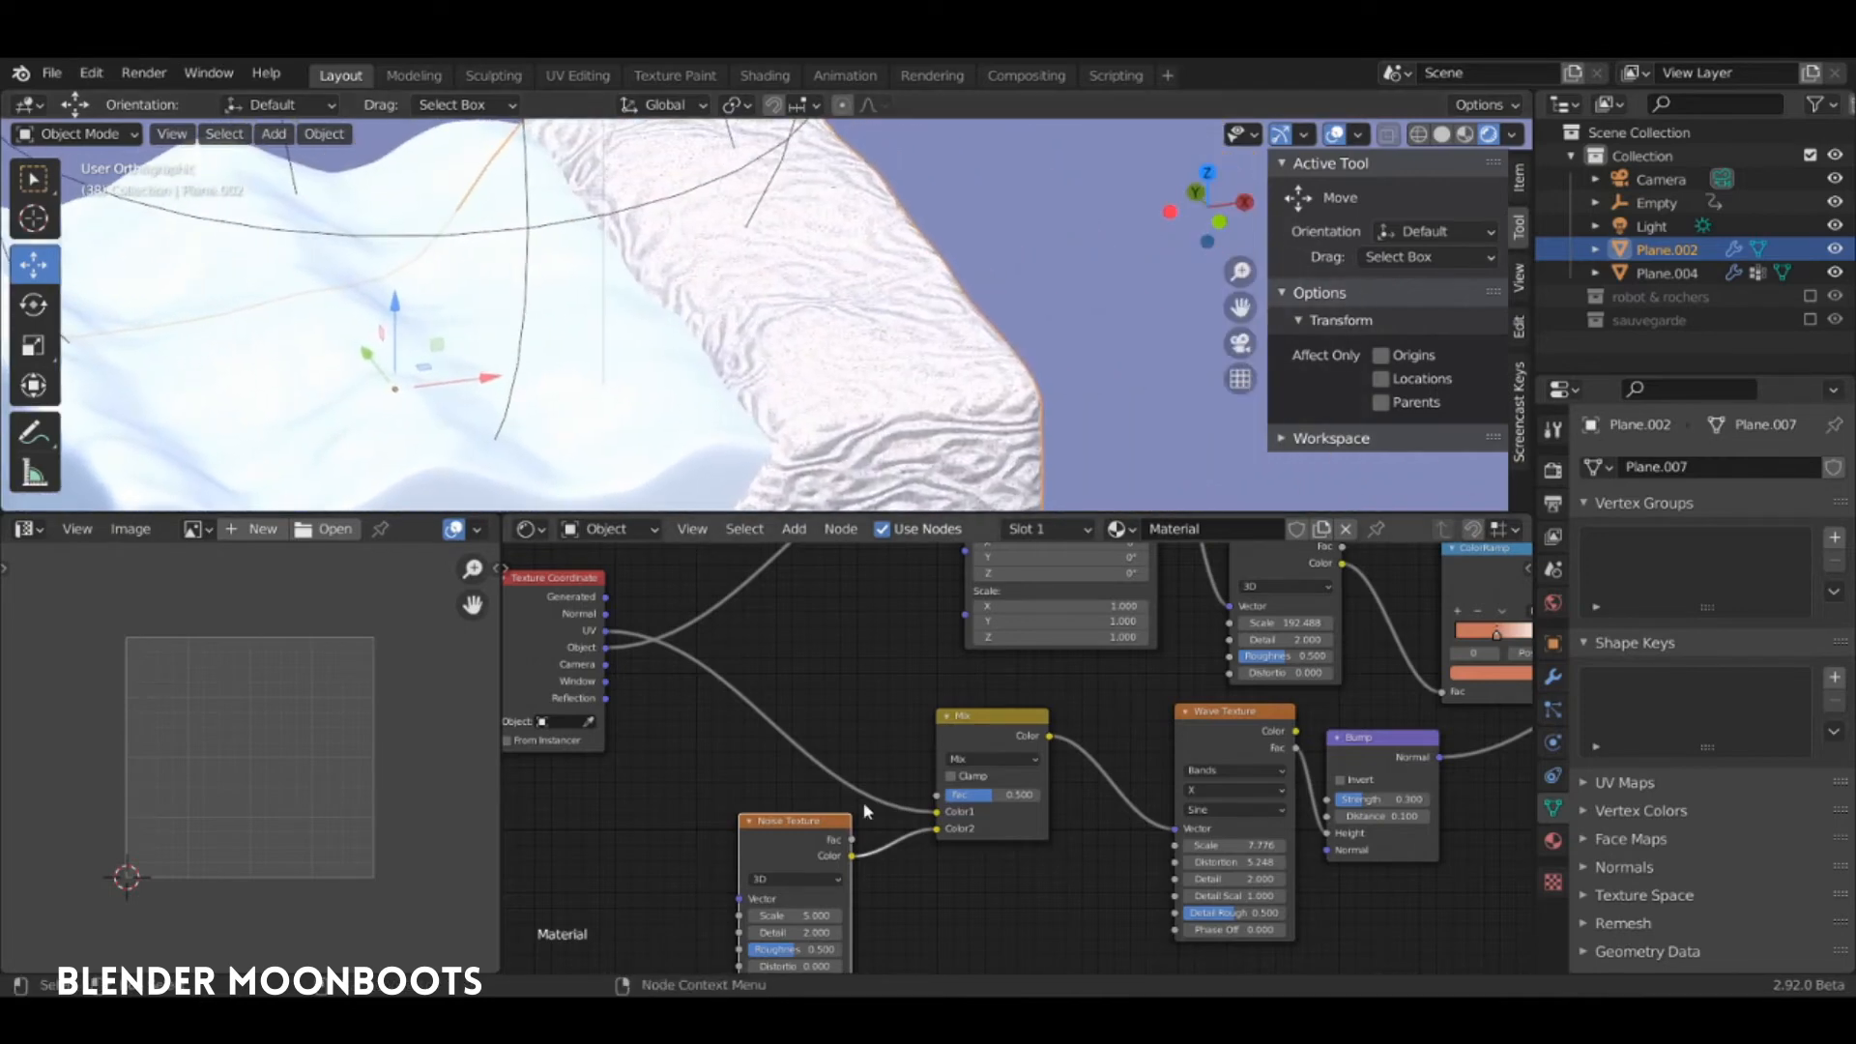
drag(823, 838, 712, 796)
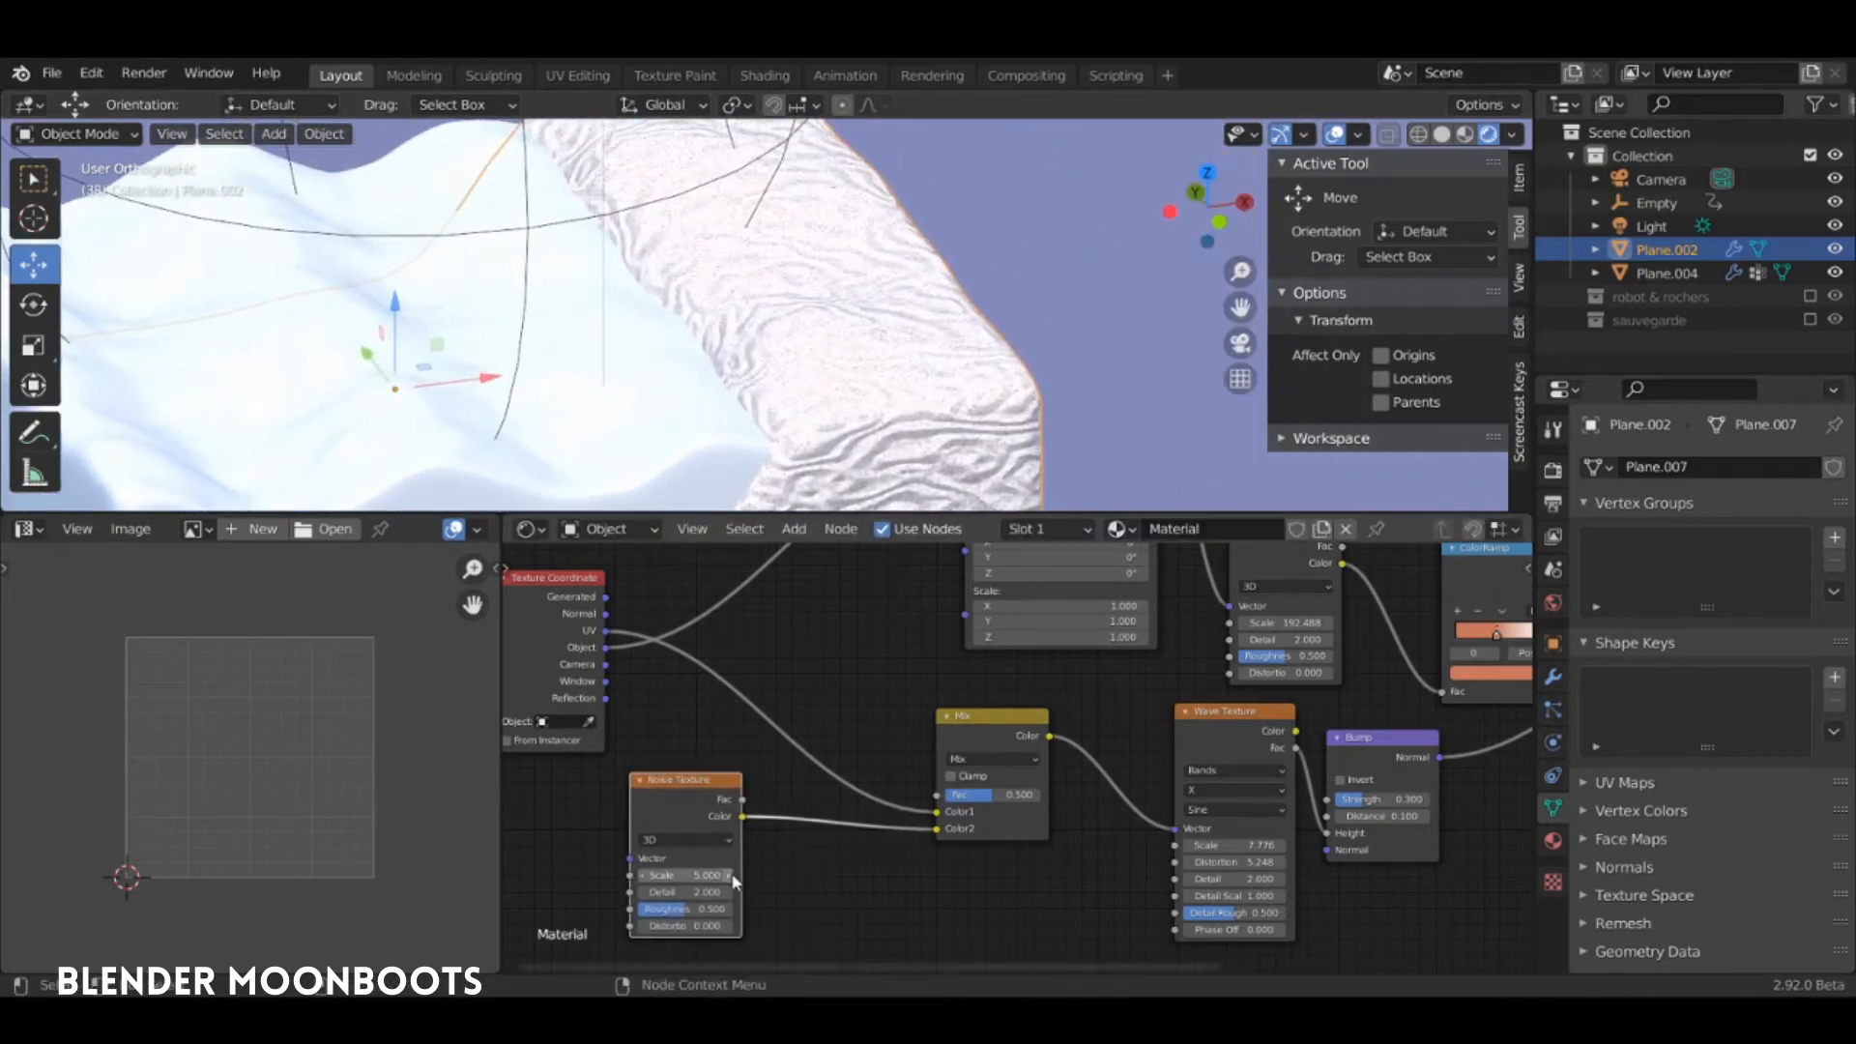
Set the second Noise Texture's Scale to about 2.883 and the Mix node's Fac to about 0.02
drag(732, 879, 669, 896)
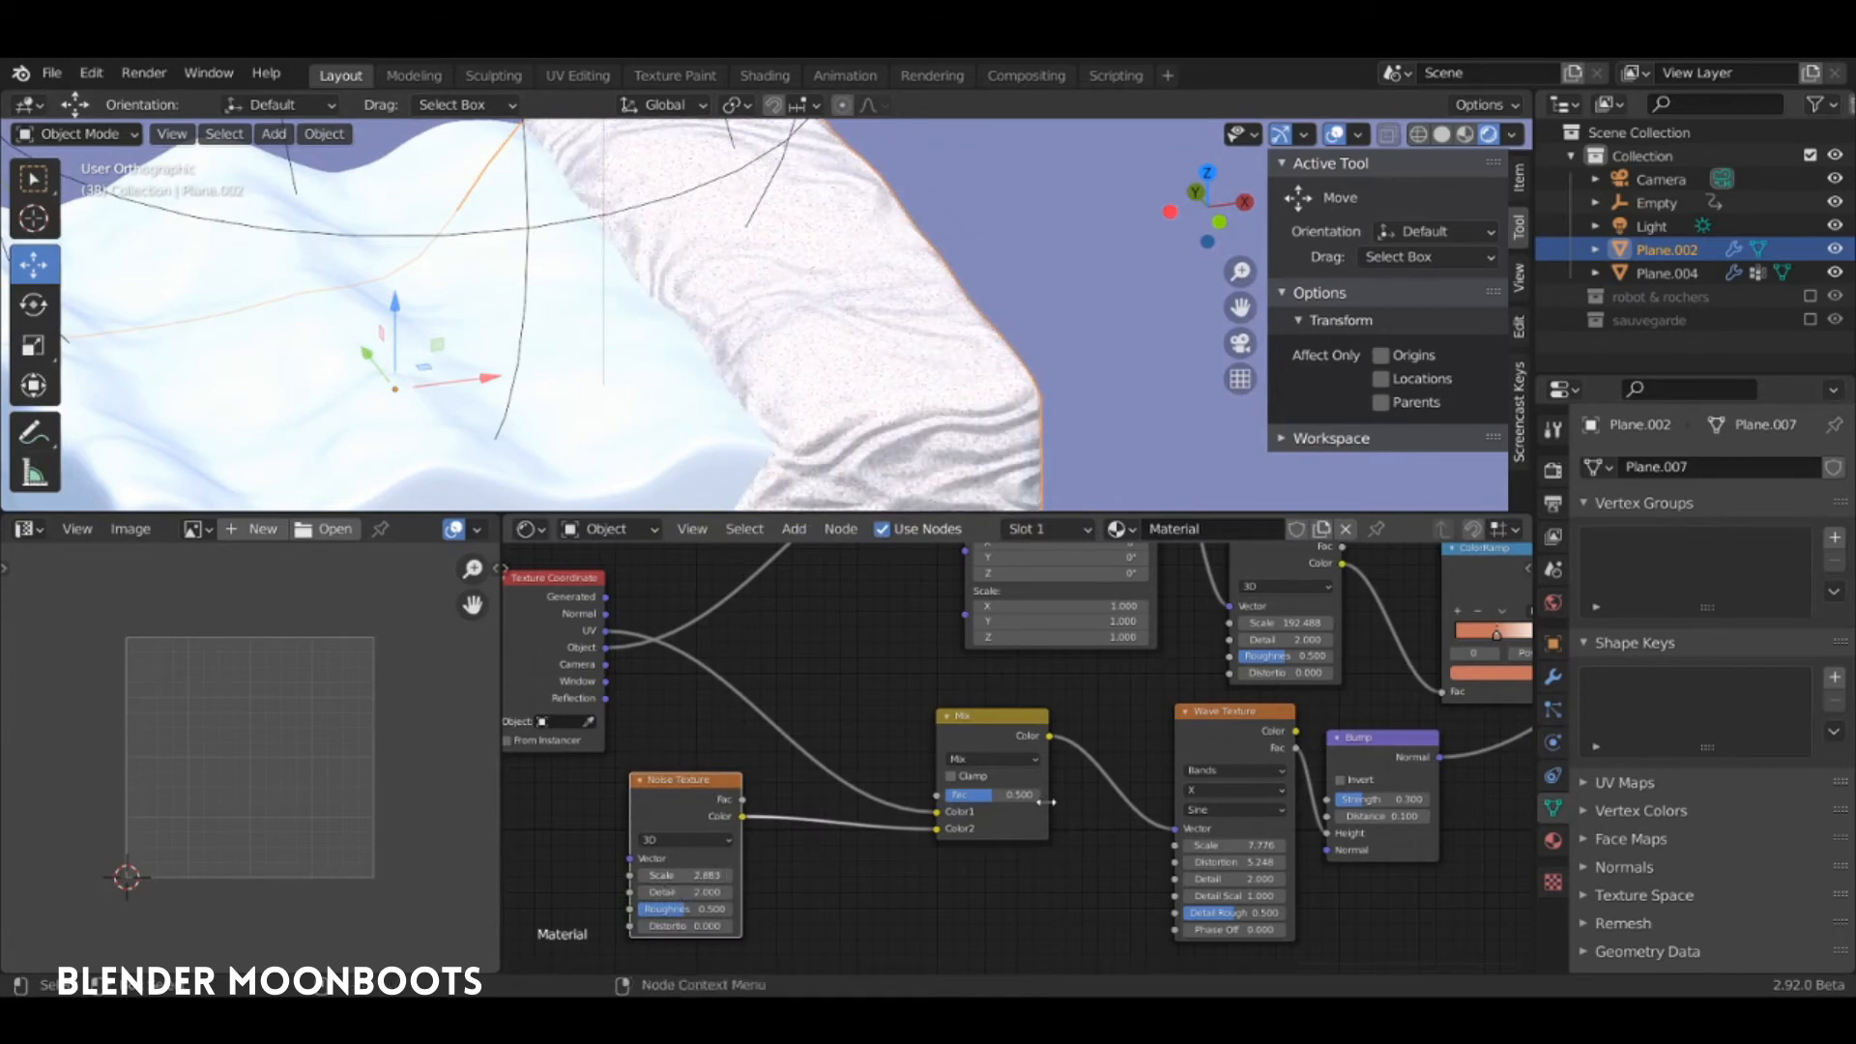
drag(986, 804, 935, 811)
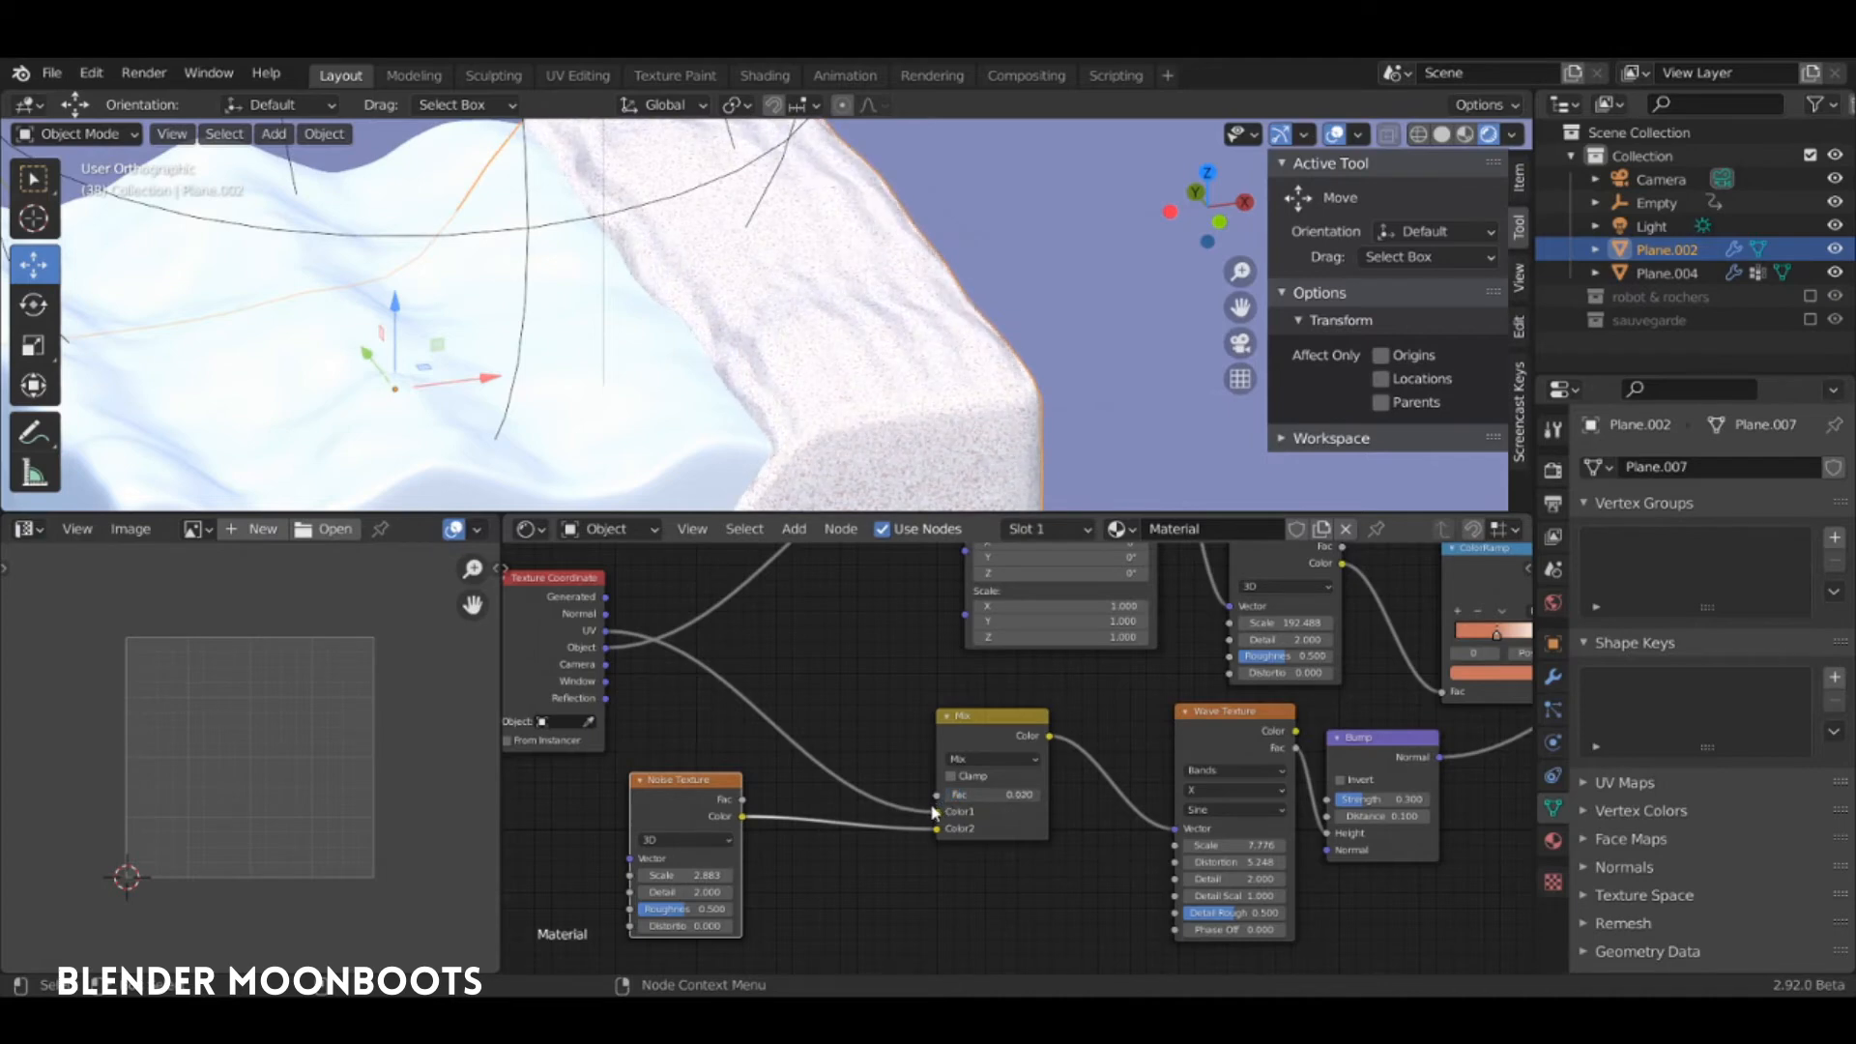
scroll(971, 425, down, 8)
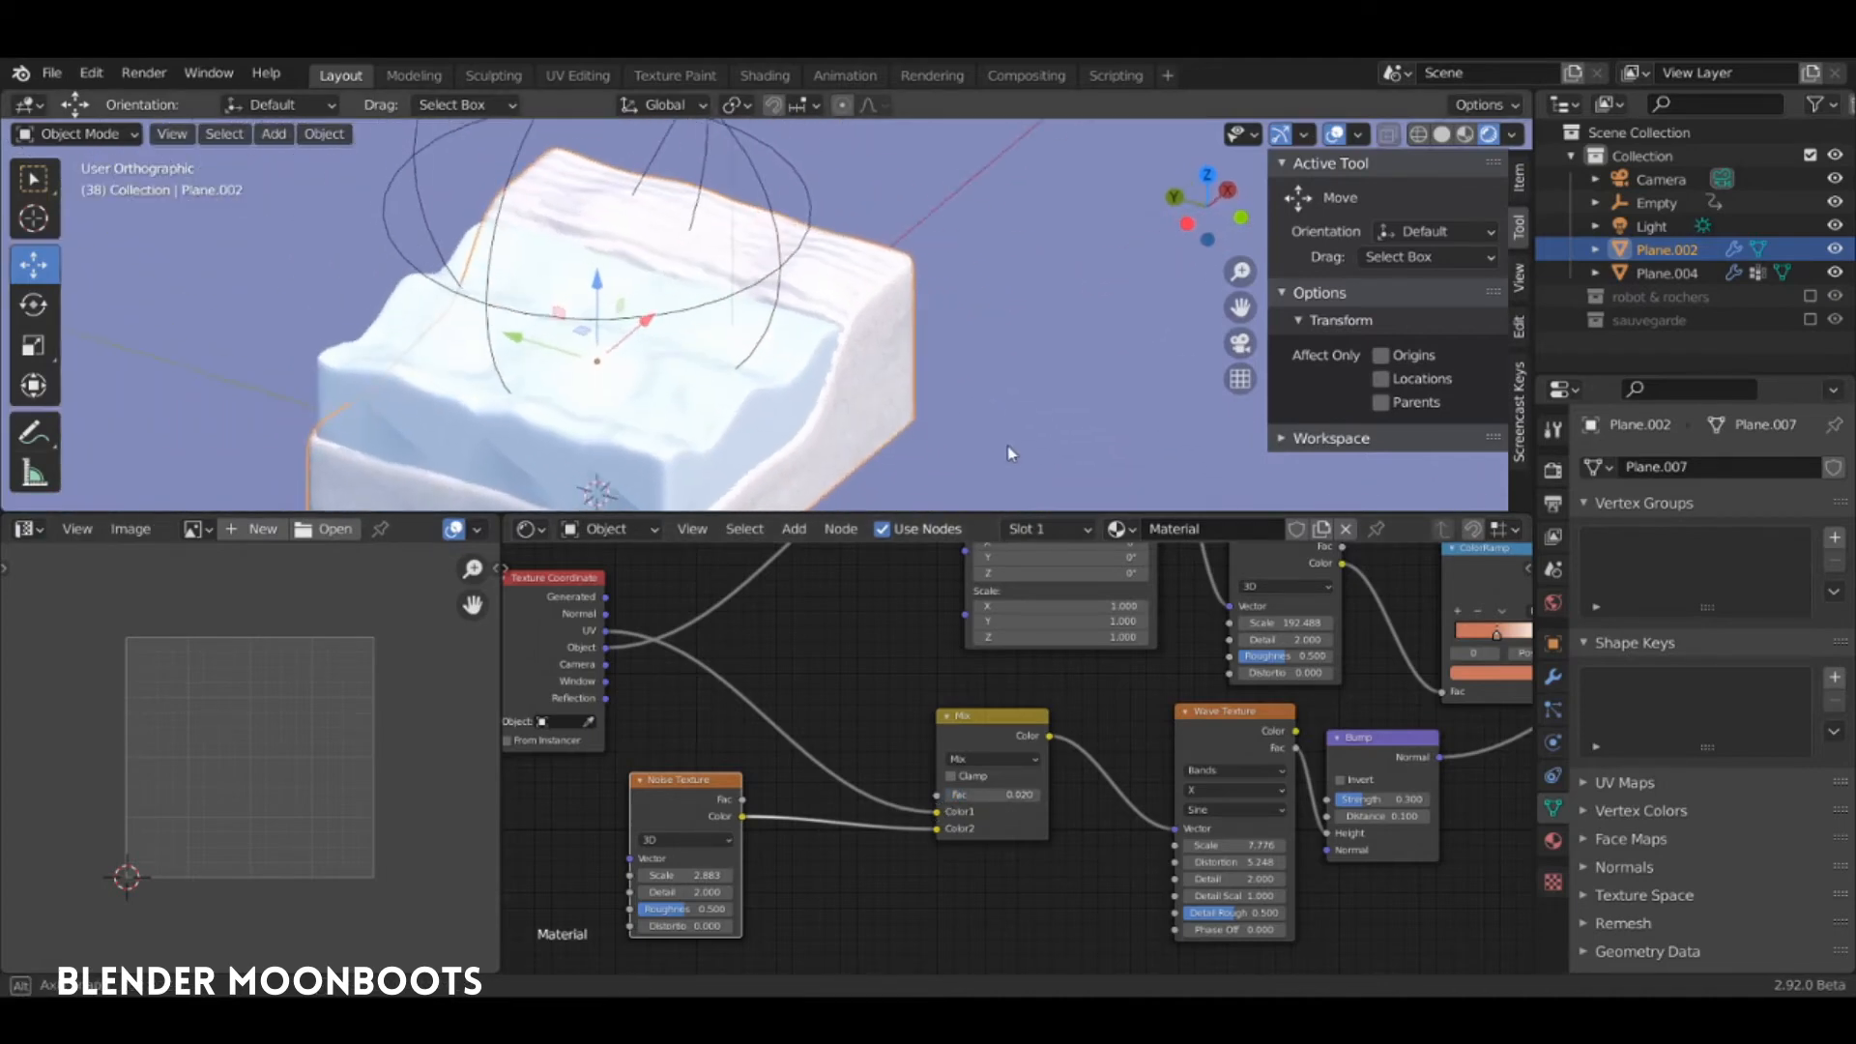
scroll(884, 358, up, 4)
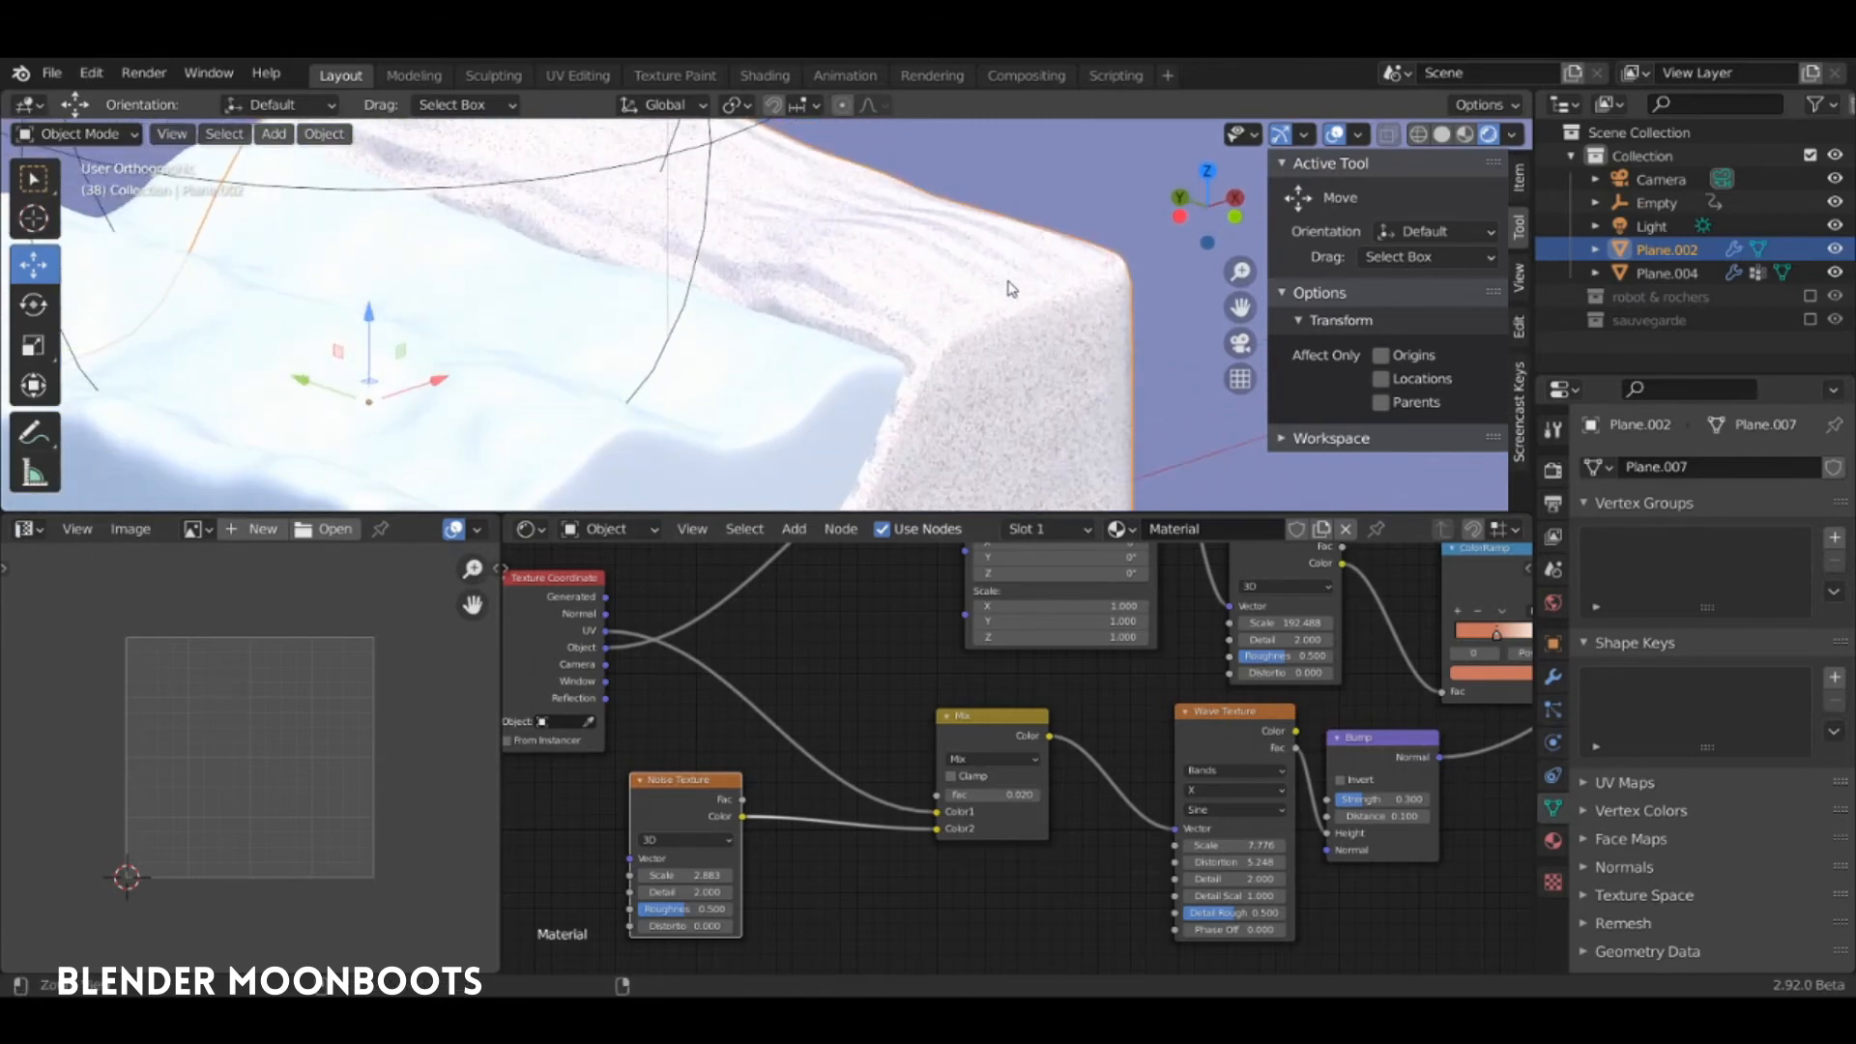
scroll(1011, 290, down, 8)
Tilt the sun light about -17° in the right view and about -23.9° in the front view
click(726, 222)
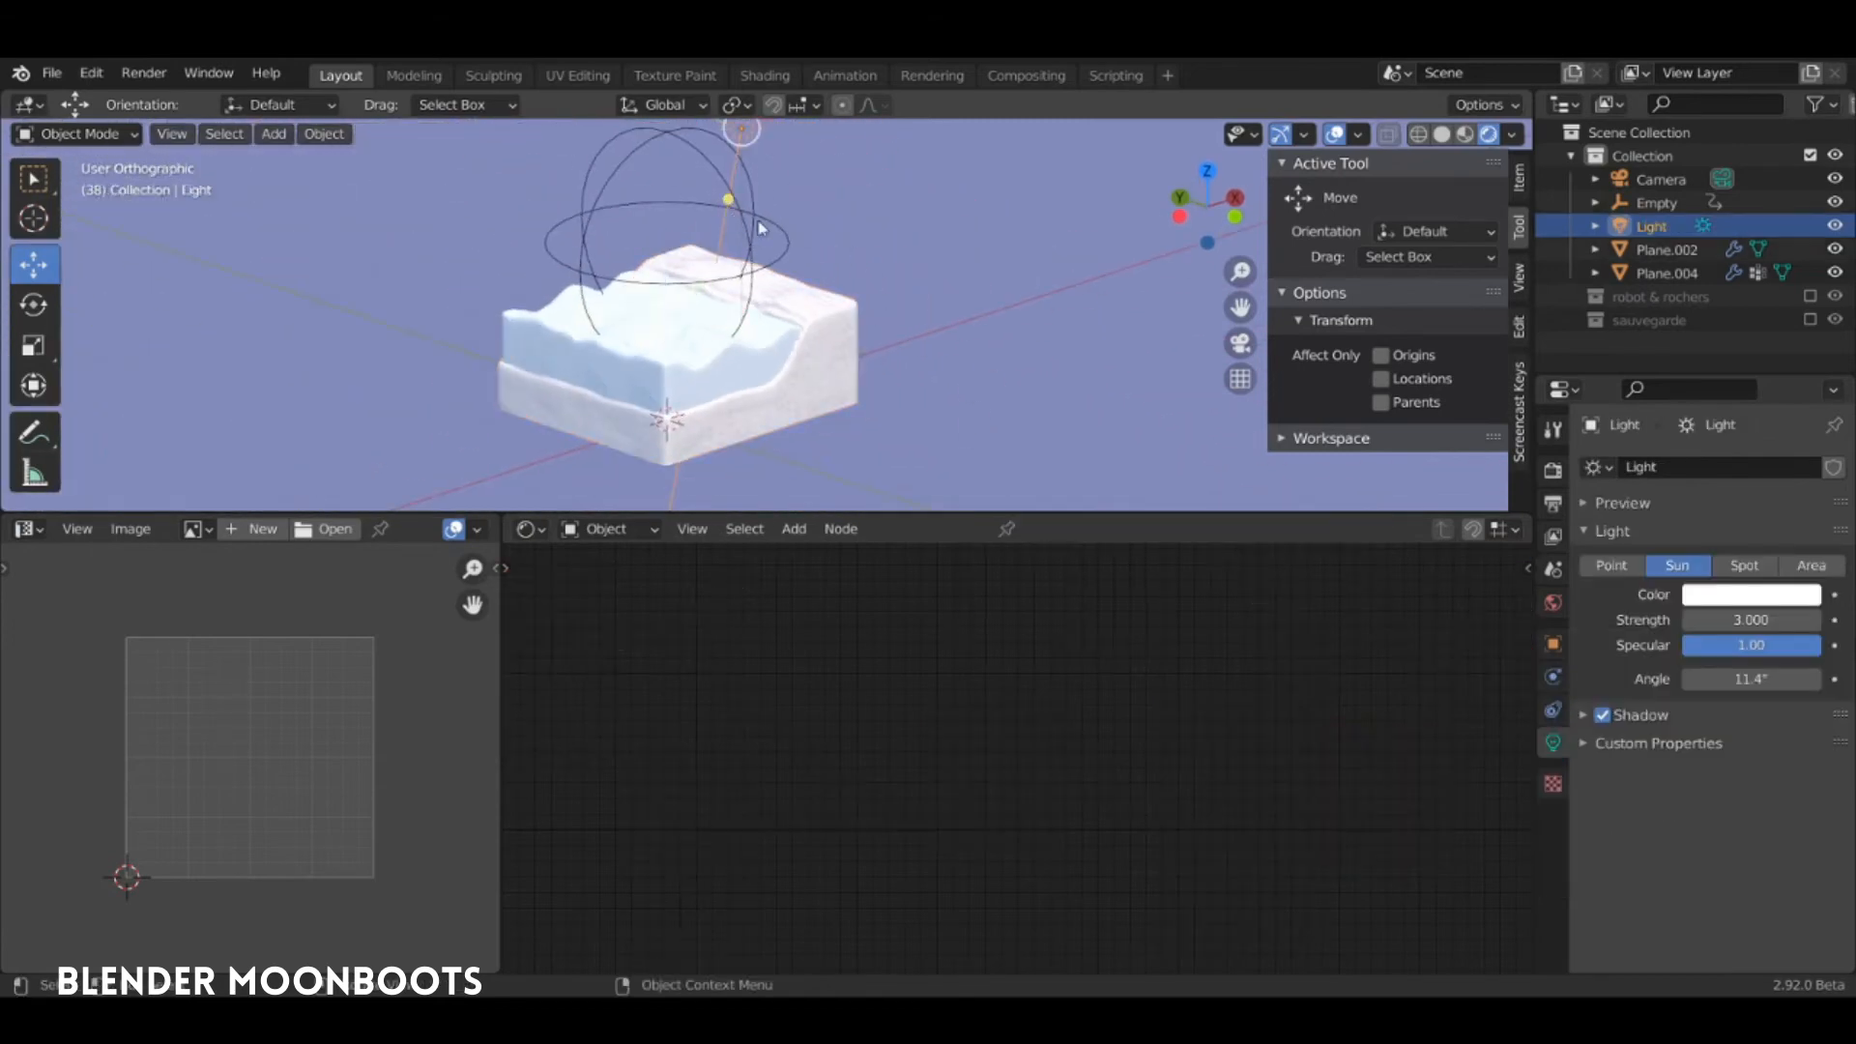
key(KP_3)
key(r)
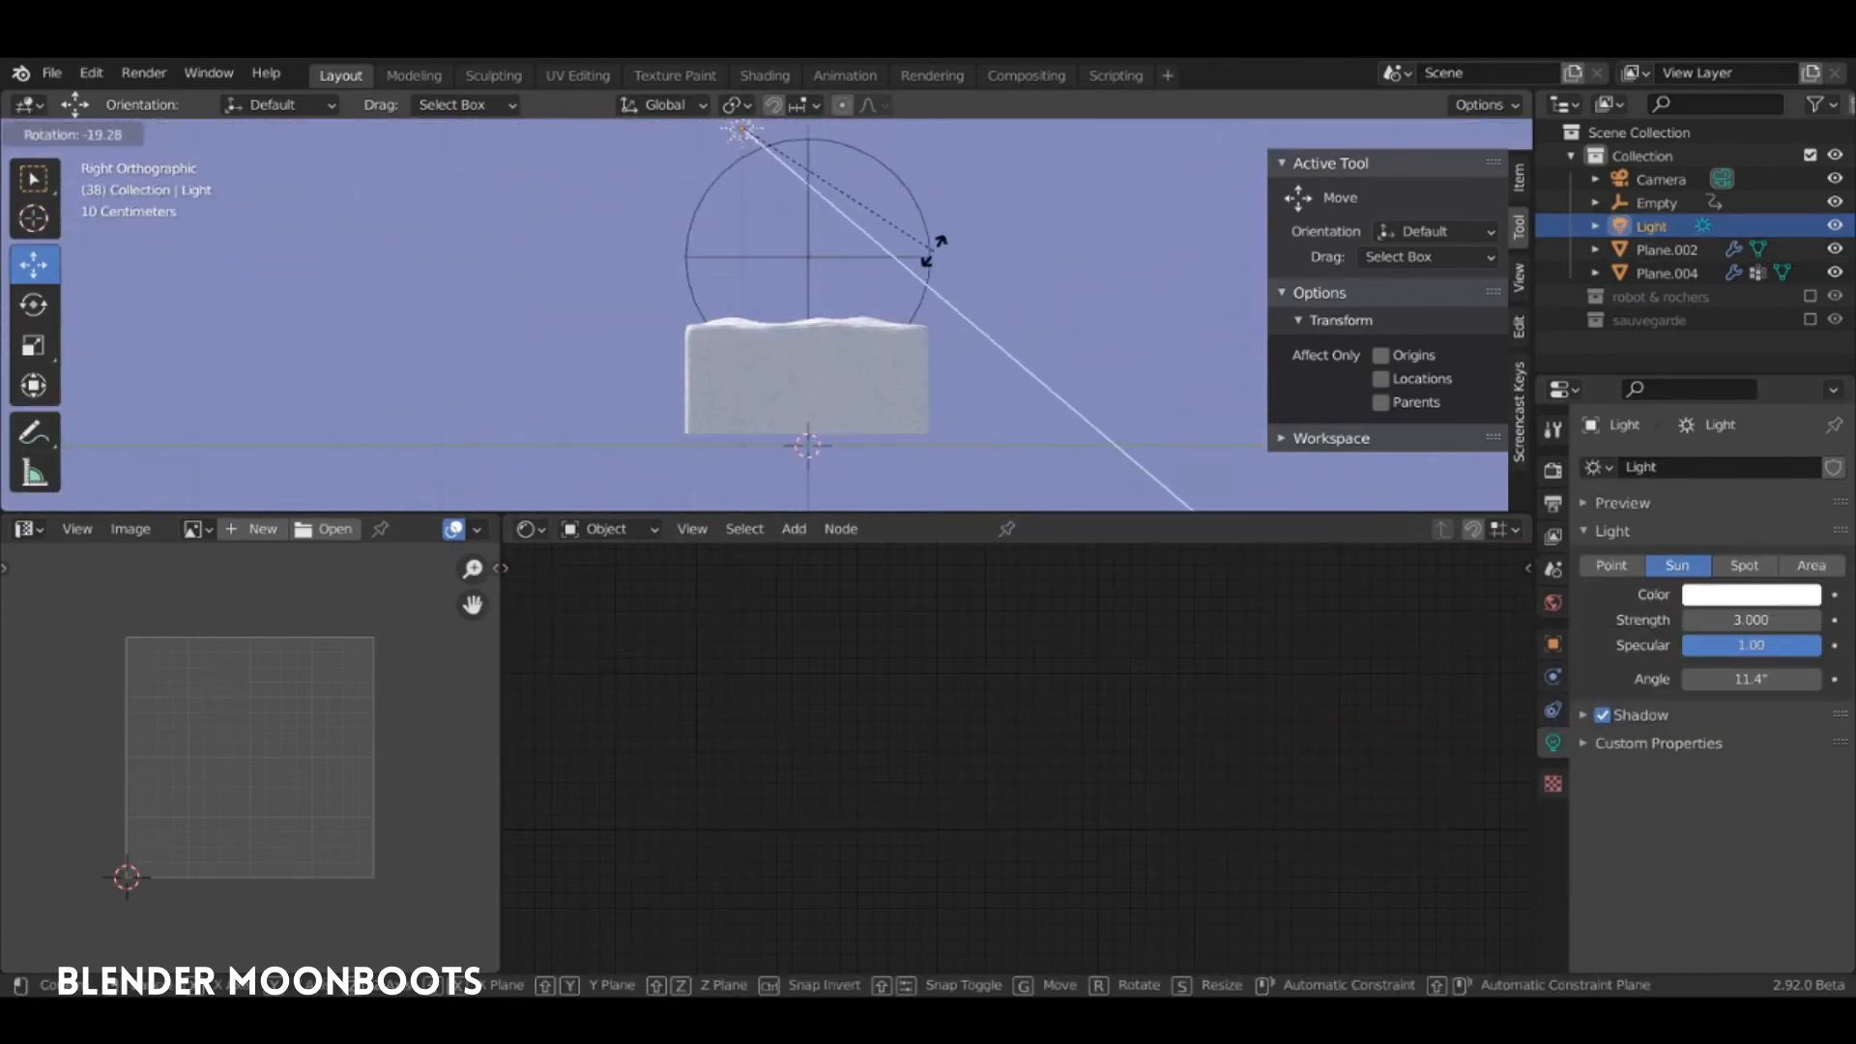
click(933, 253)
key(KP_1)
key(r)
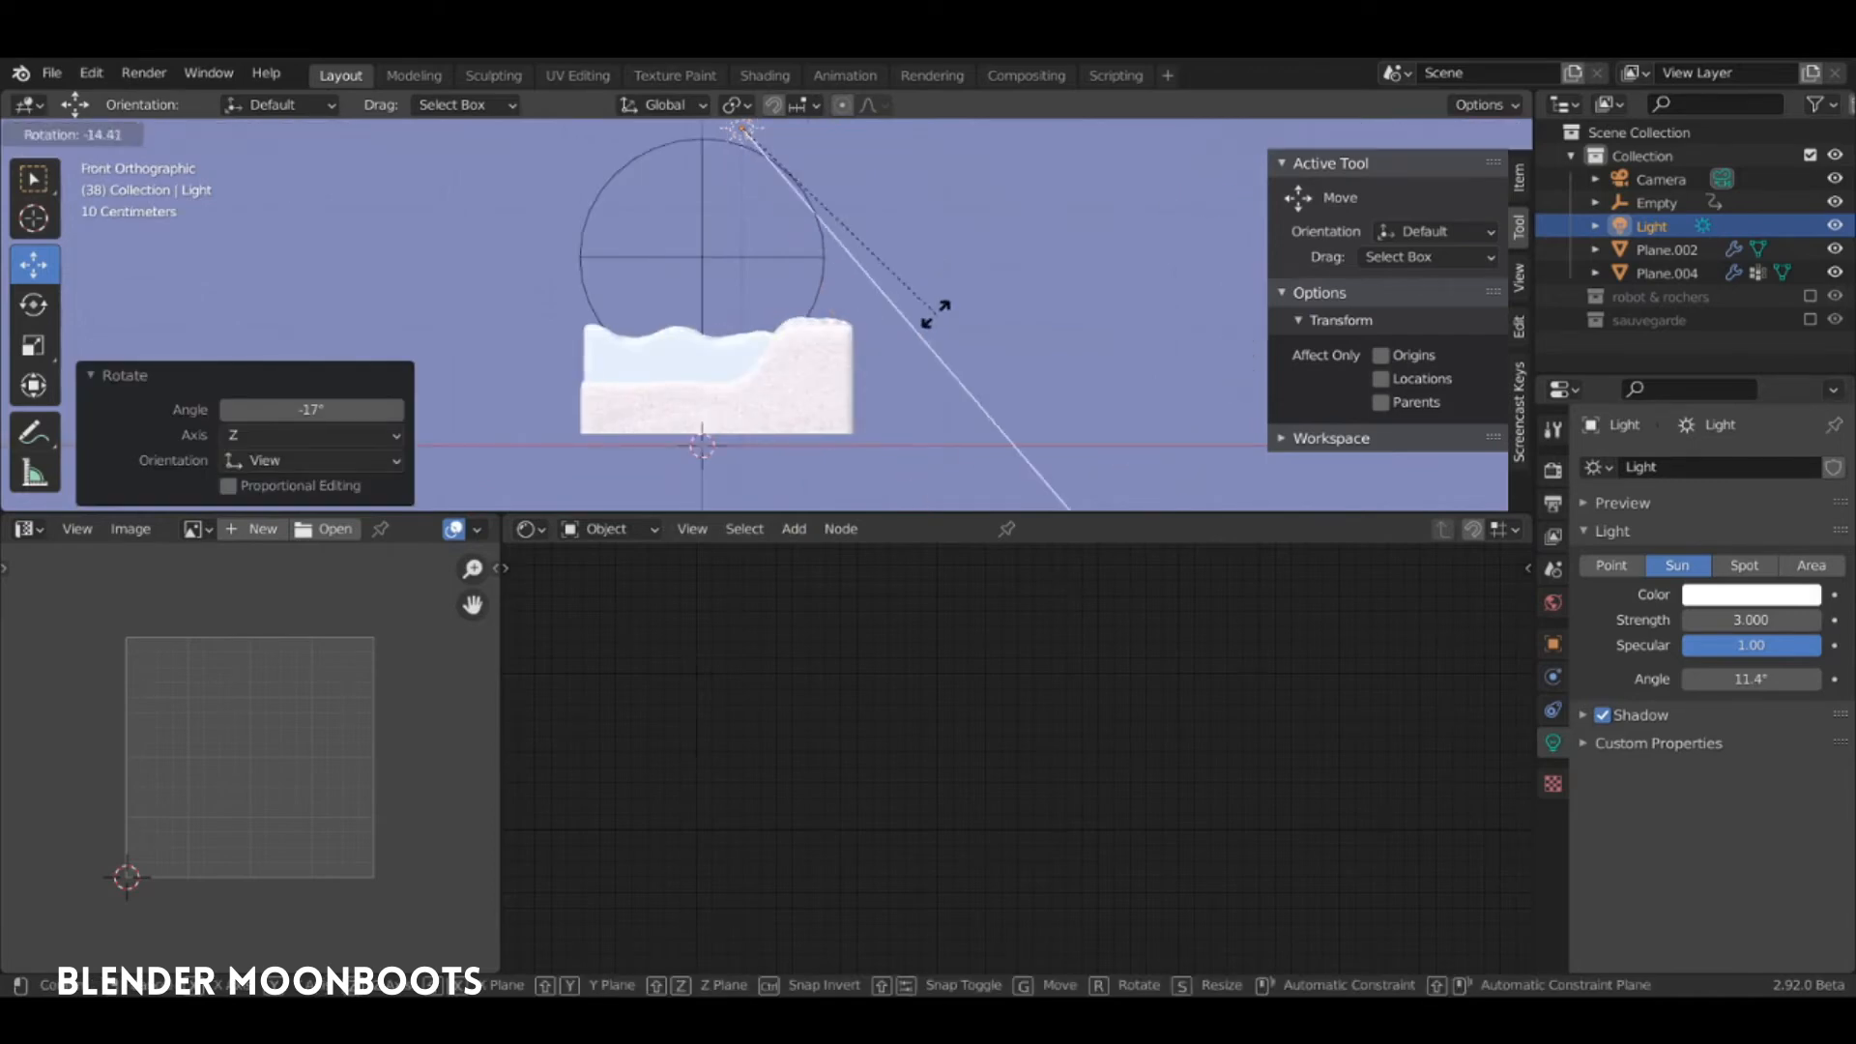
click(986, 299)
middle_drag(986, 299, 851, 345)
scroll(851, 345, up, 8)
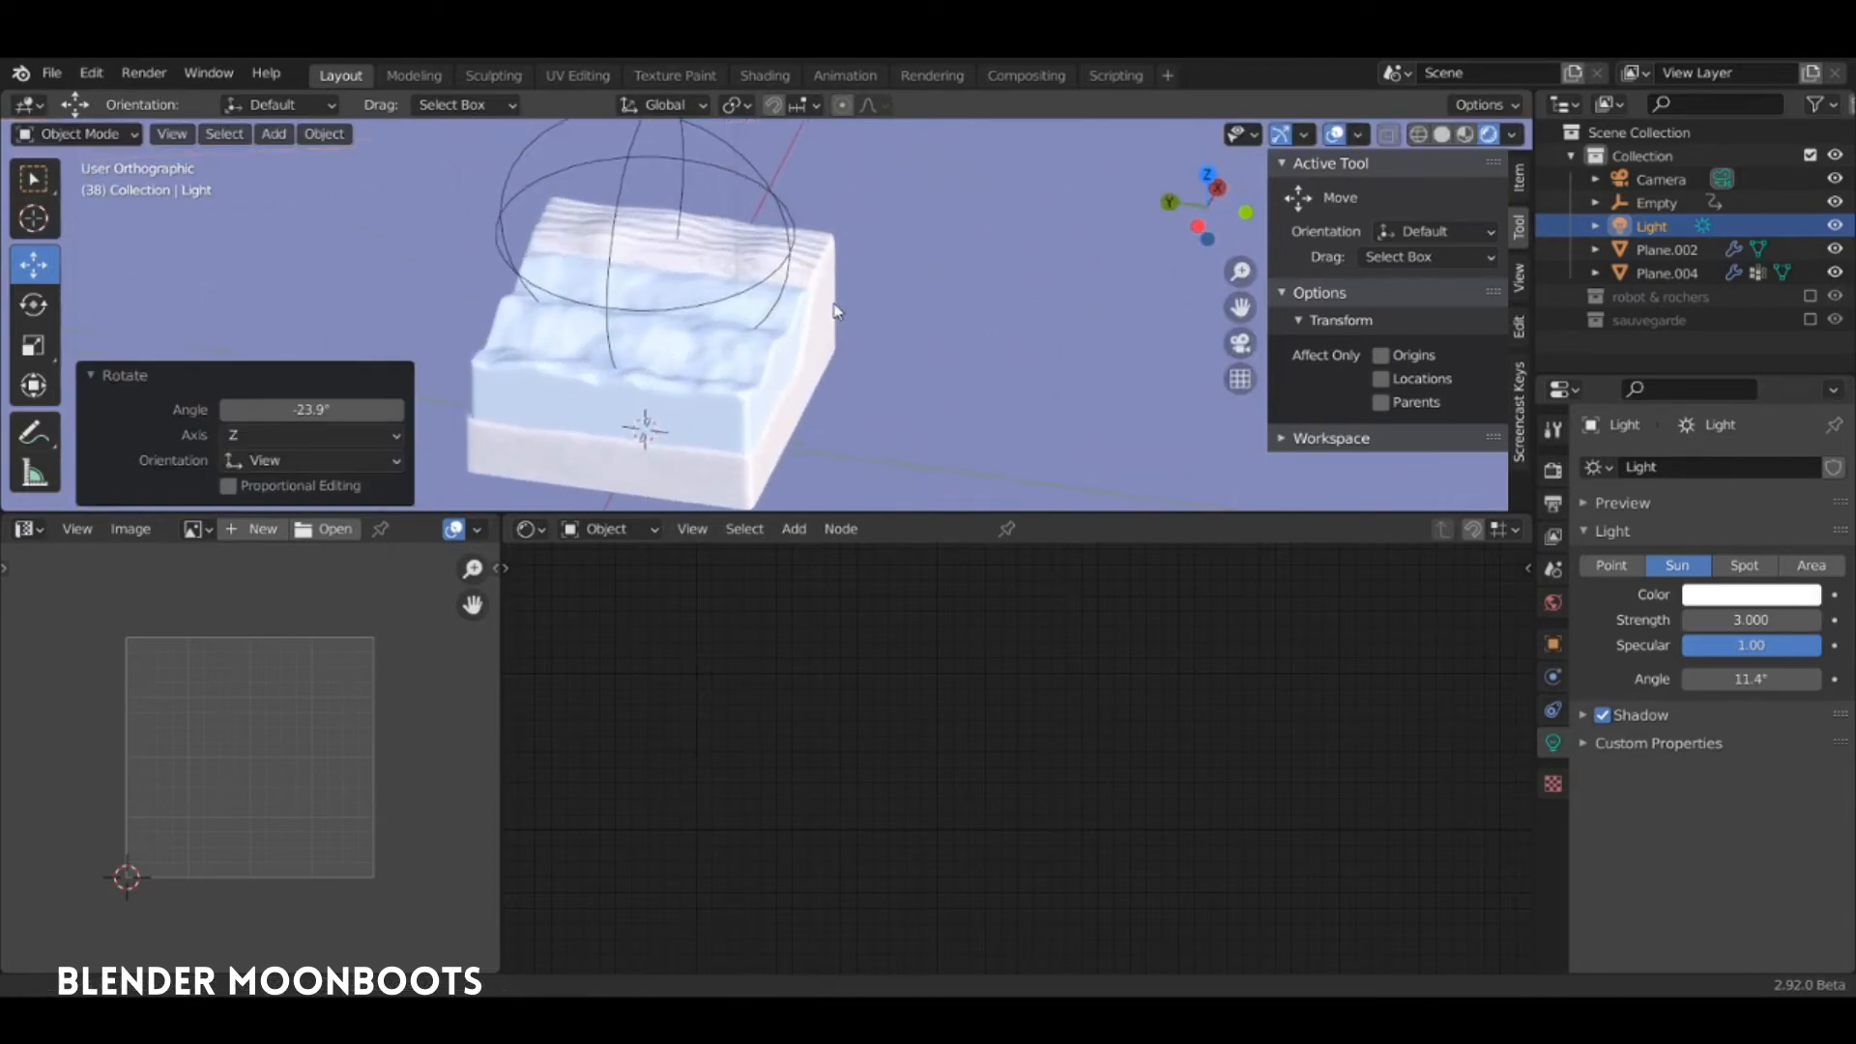
Reselect the terrain block and raise its Mix node's Fac to about 0.093
click(916, 467)
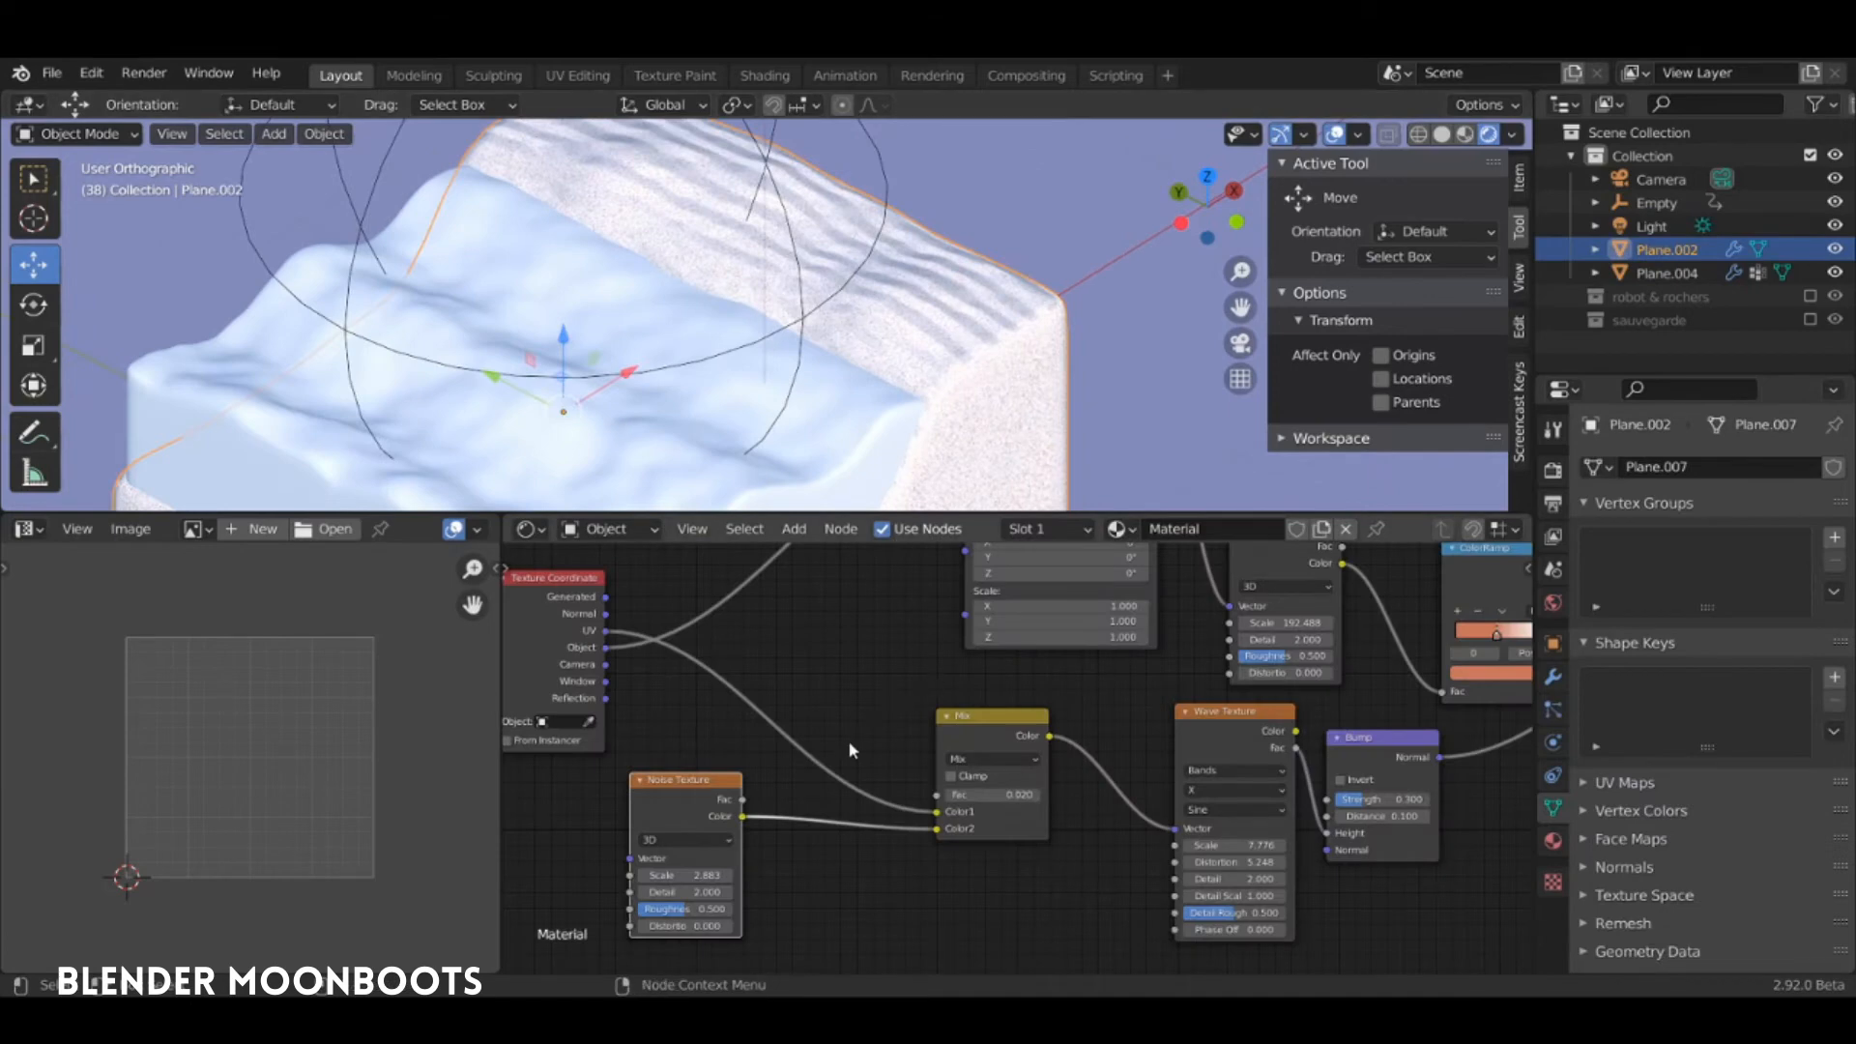
middle_drag(915, 467, 908, 353)
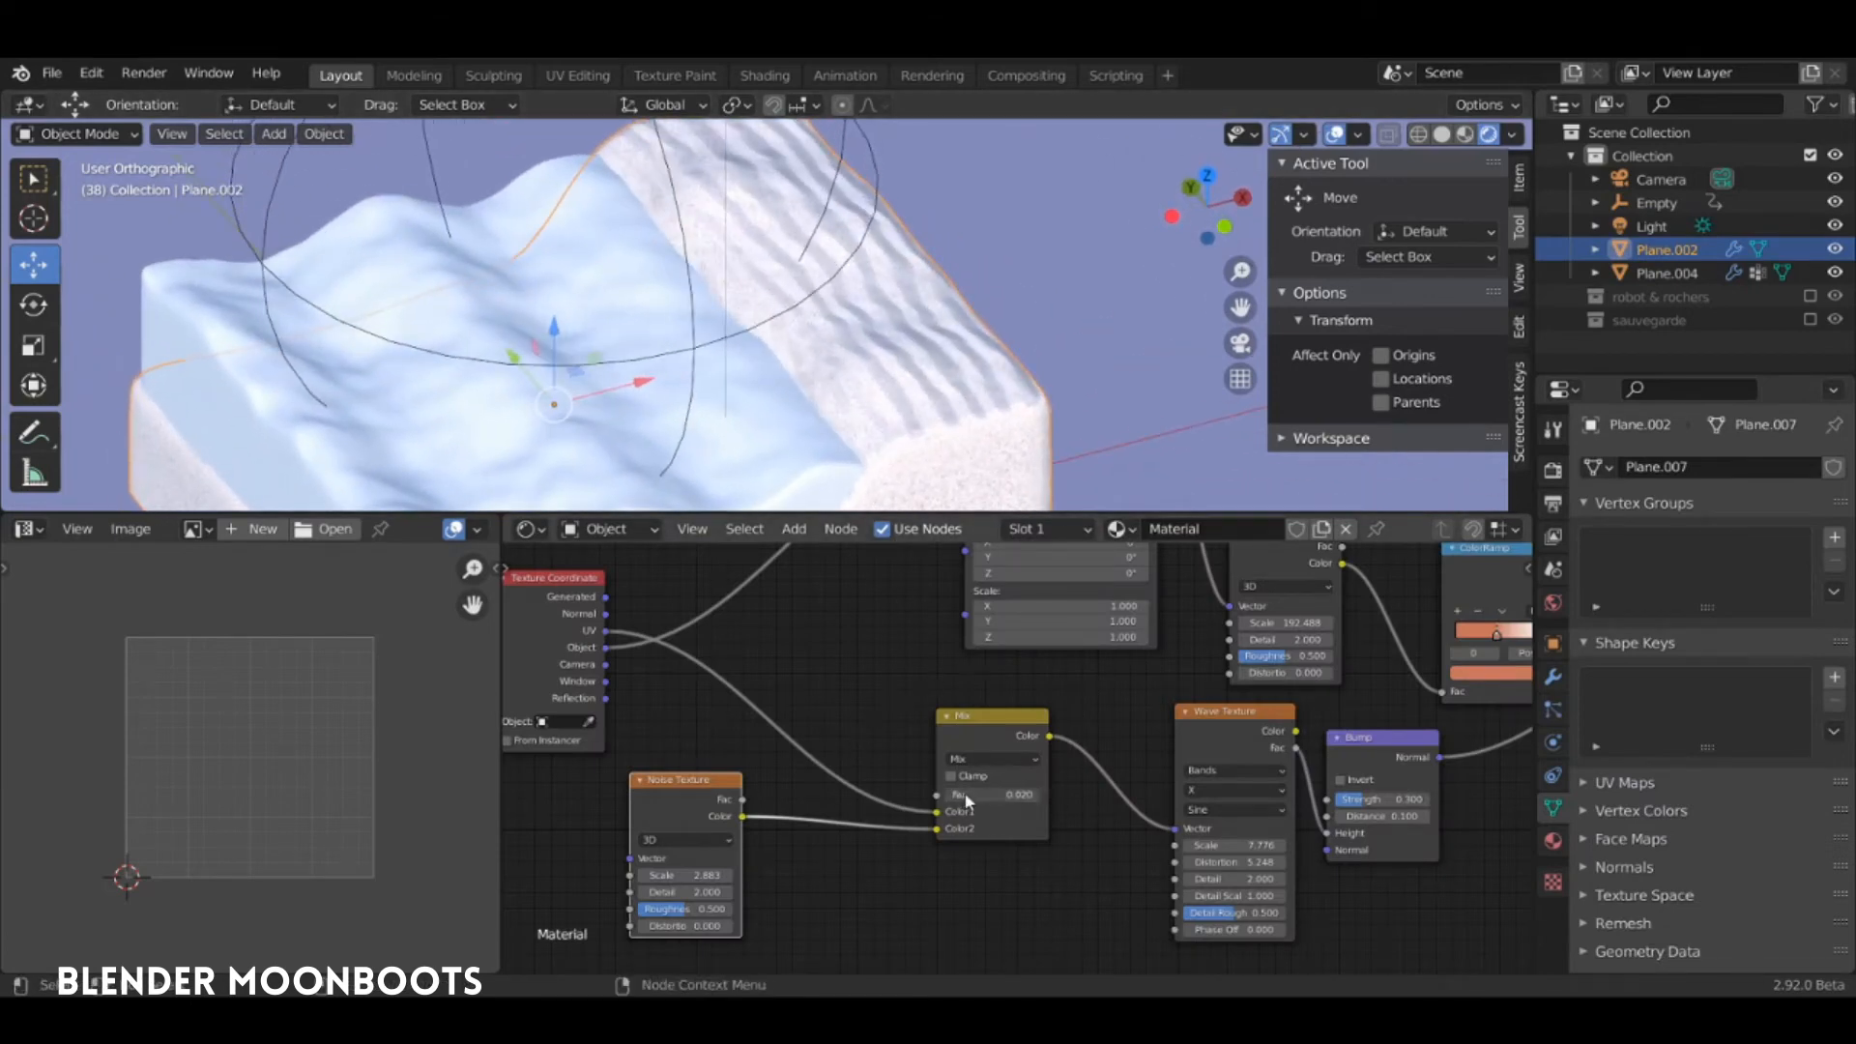
drag(966, 800, 976, 802)
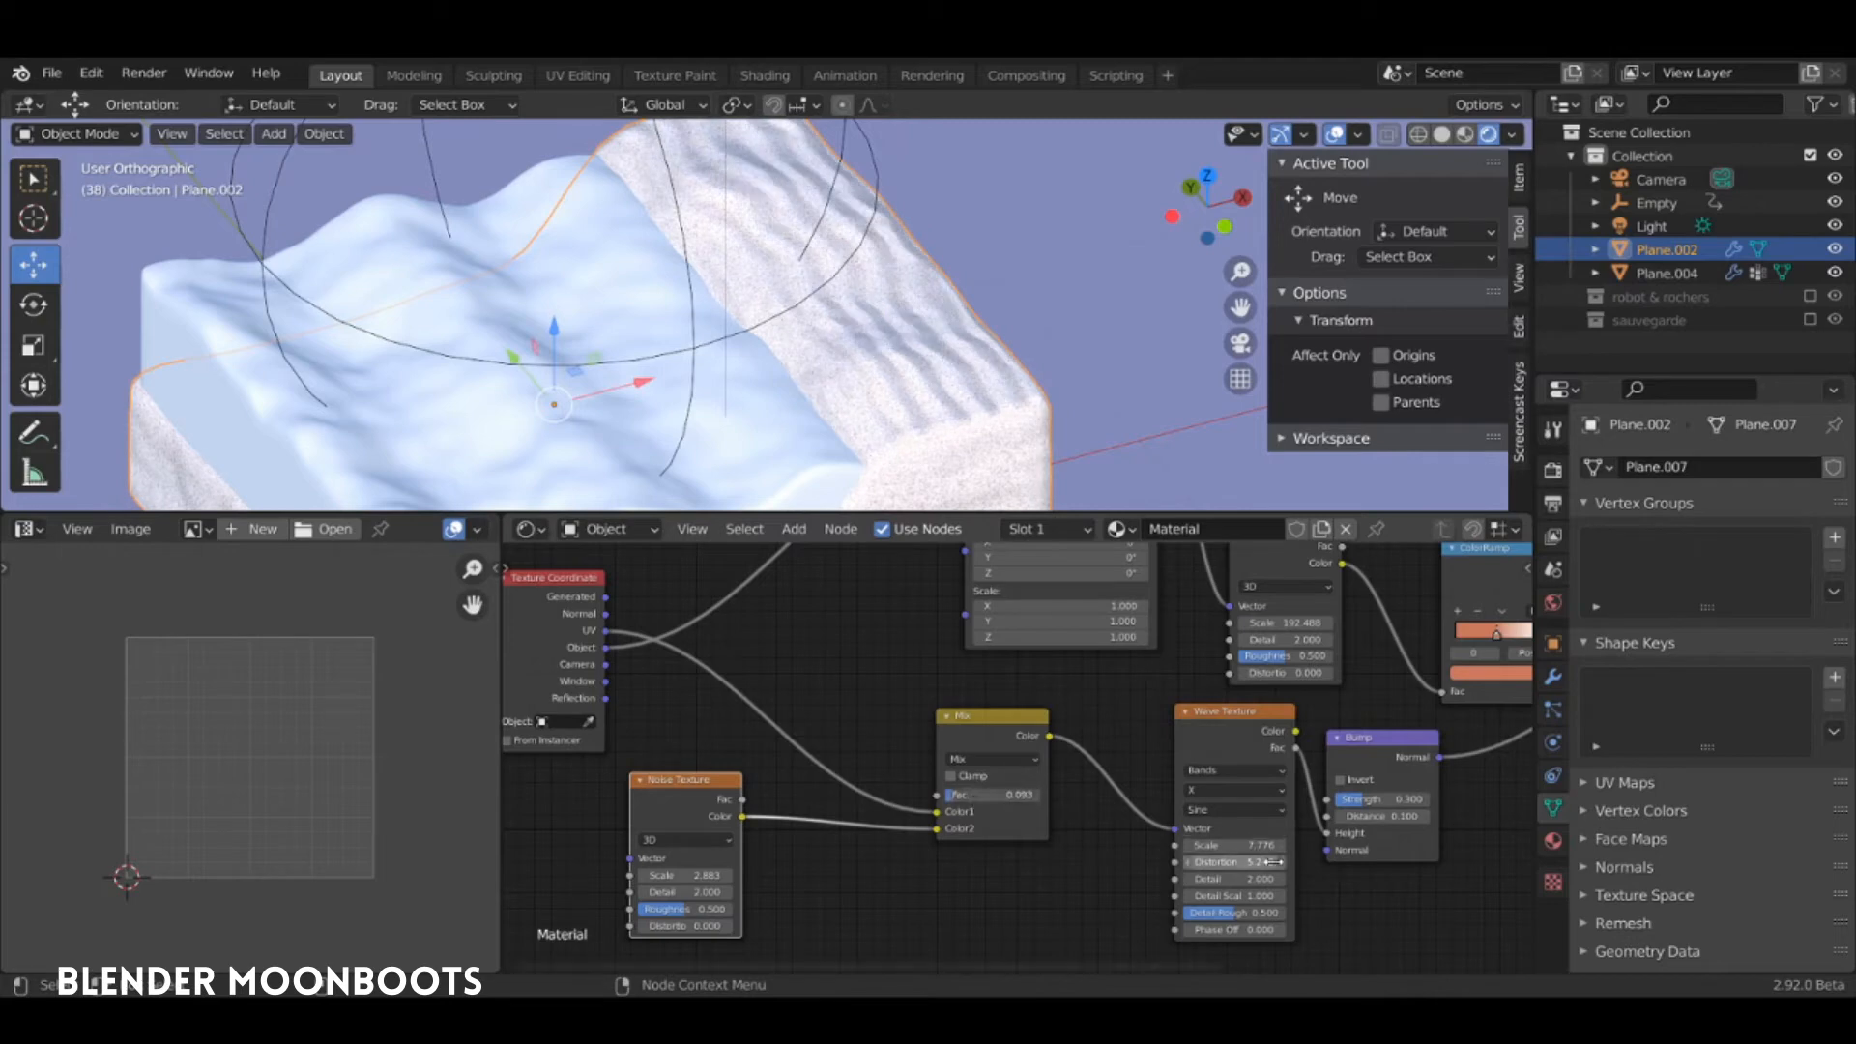
Set the Wave Texture's Distortion to about 5.52 and Detail Scale to about 1.304, also slightly raising its Detail
drag(1283, 867, 1337, 857)
mouse_move(1045, 411)
middle_down()
mouse_move(1023, 343)
mouse_move(1050, 414)
middle_up()
scroll(987, 324, up, 1)
scroll(988, 328, up, 2)
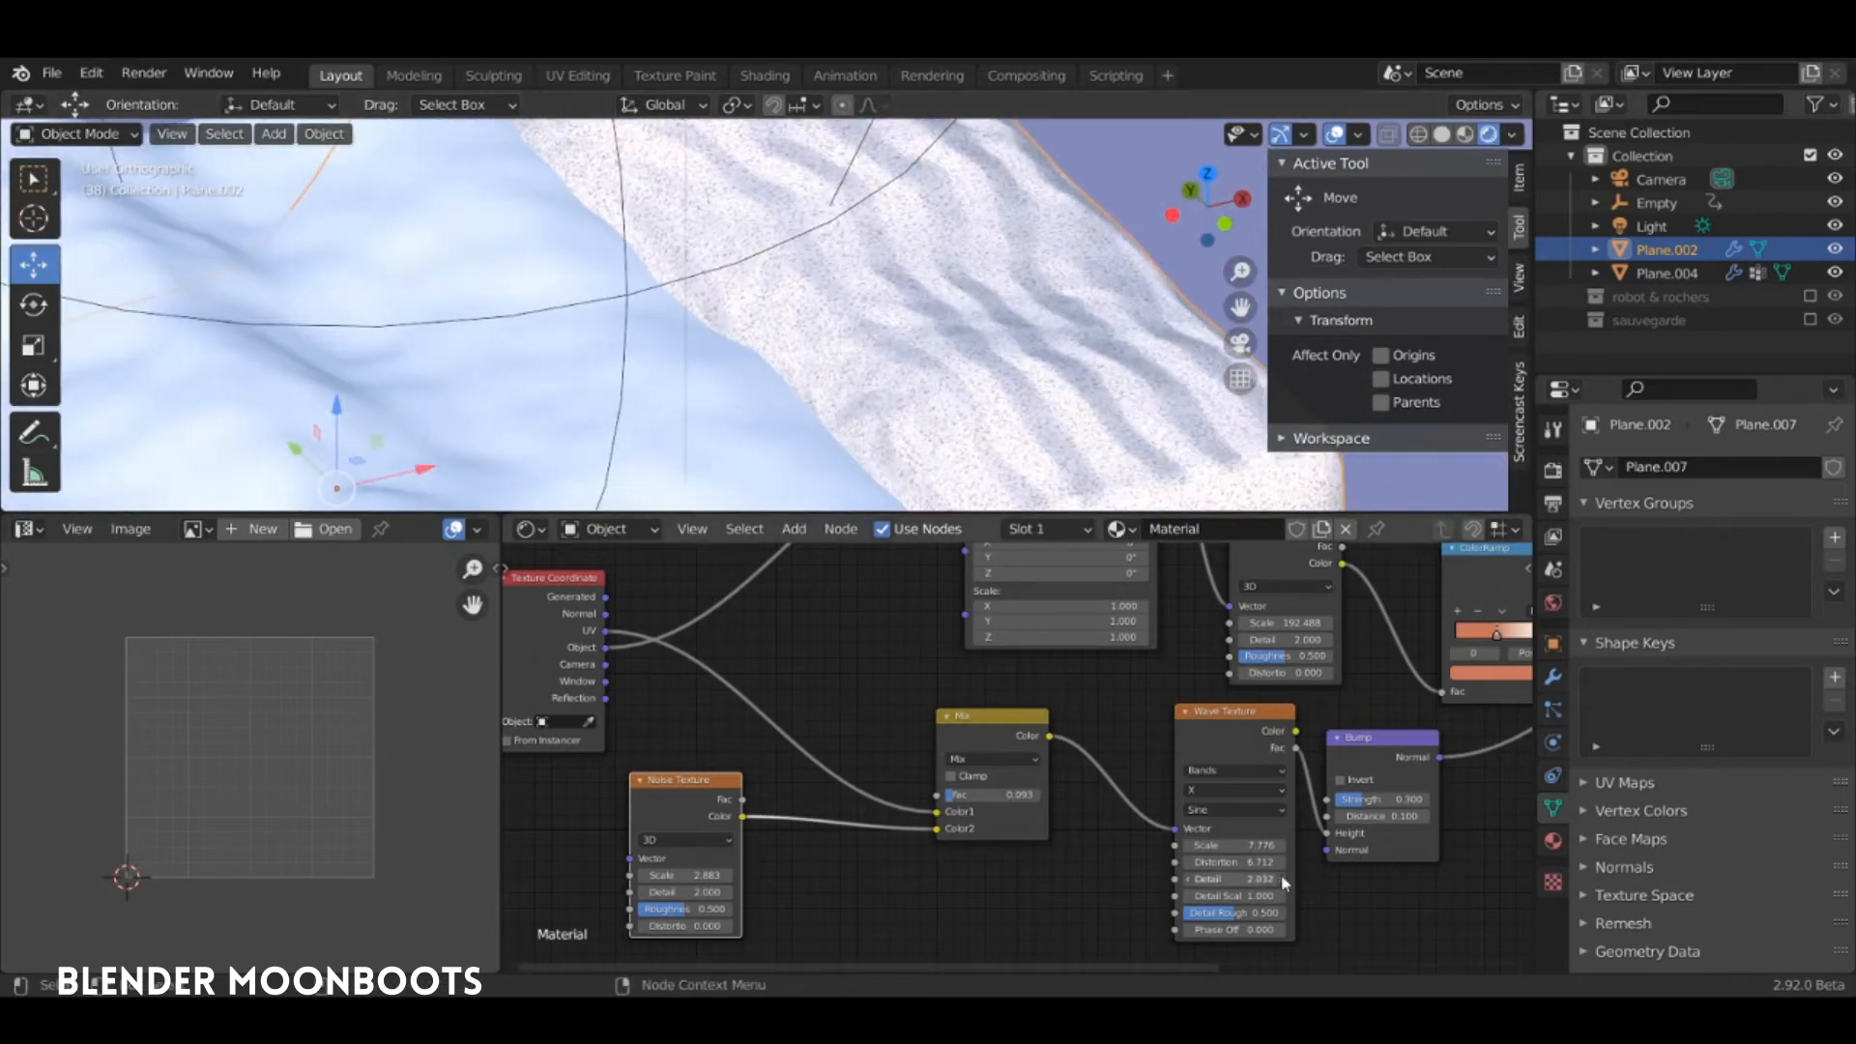
mouse_move(1285, 902)
mouse_down()
mouse_move(1304, 906)
mouse_move(1337, 860)
mouse_move(1298, 873)
mouse_up()
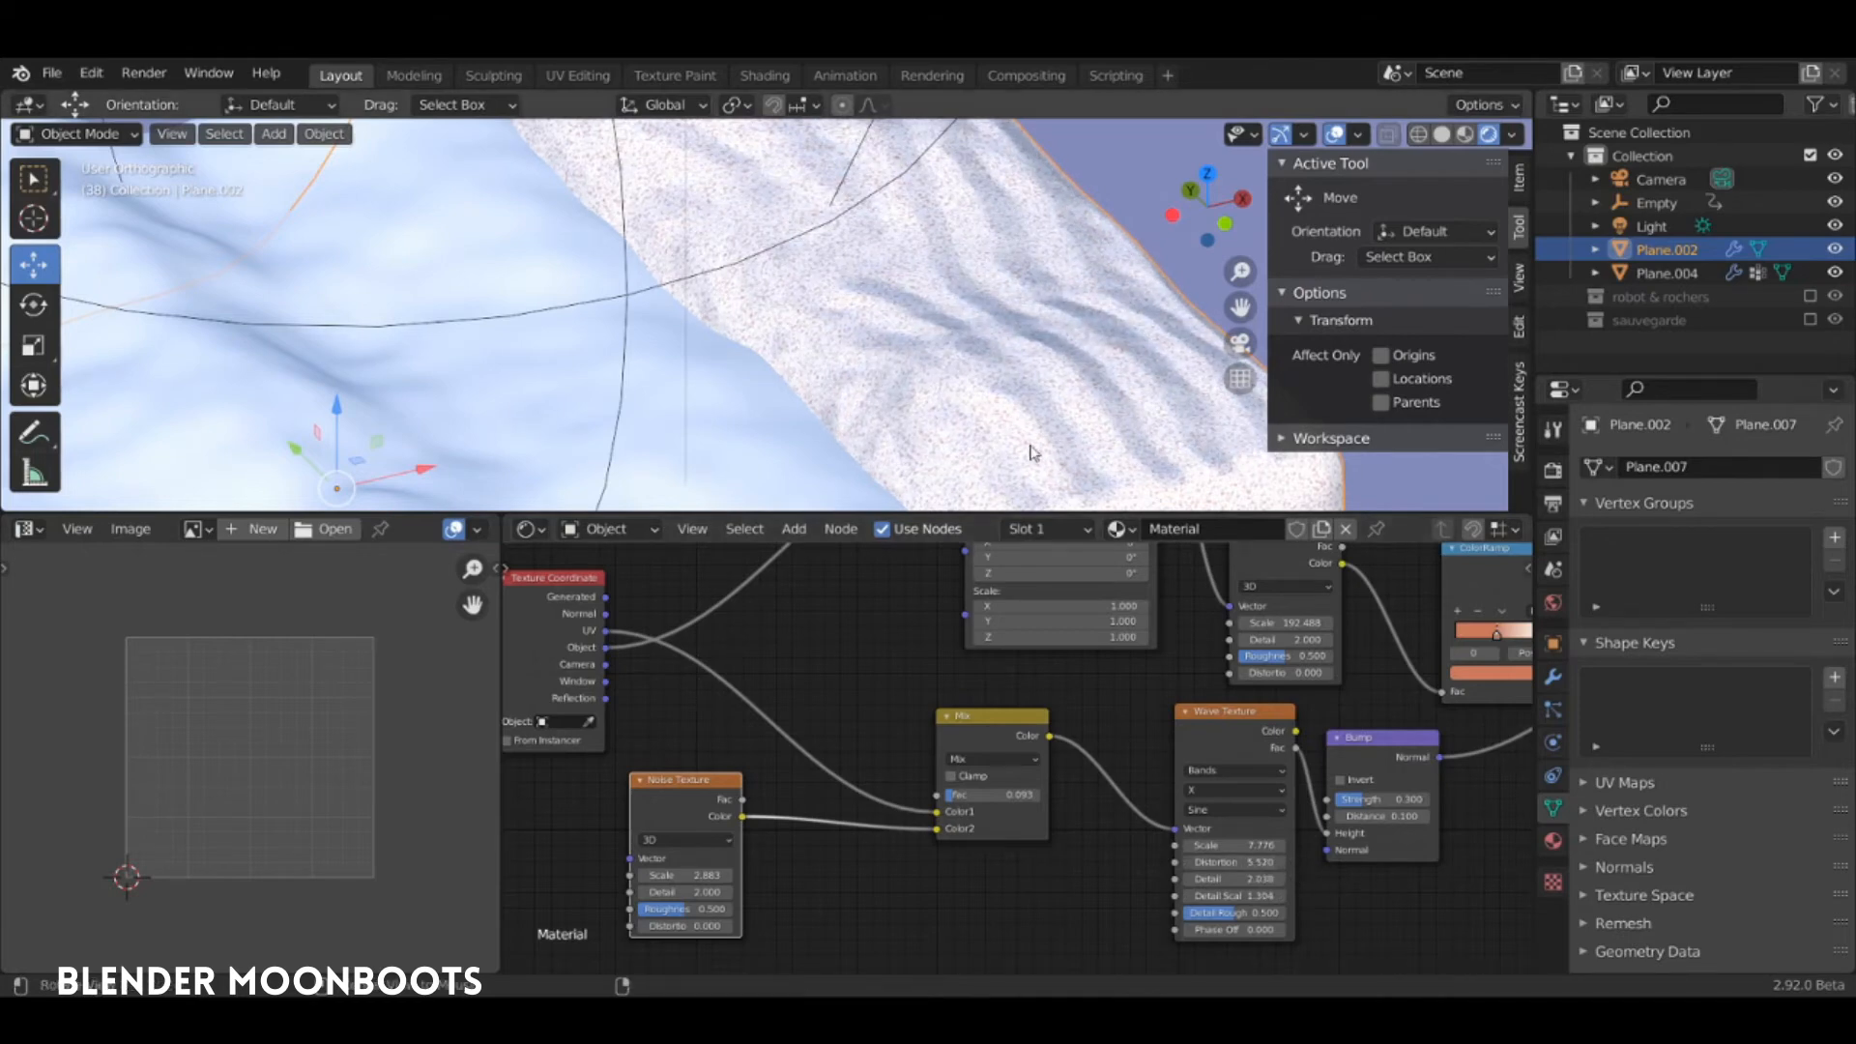
middle_drag(1028, 447, 1020, 498)
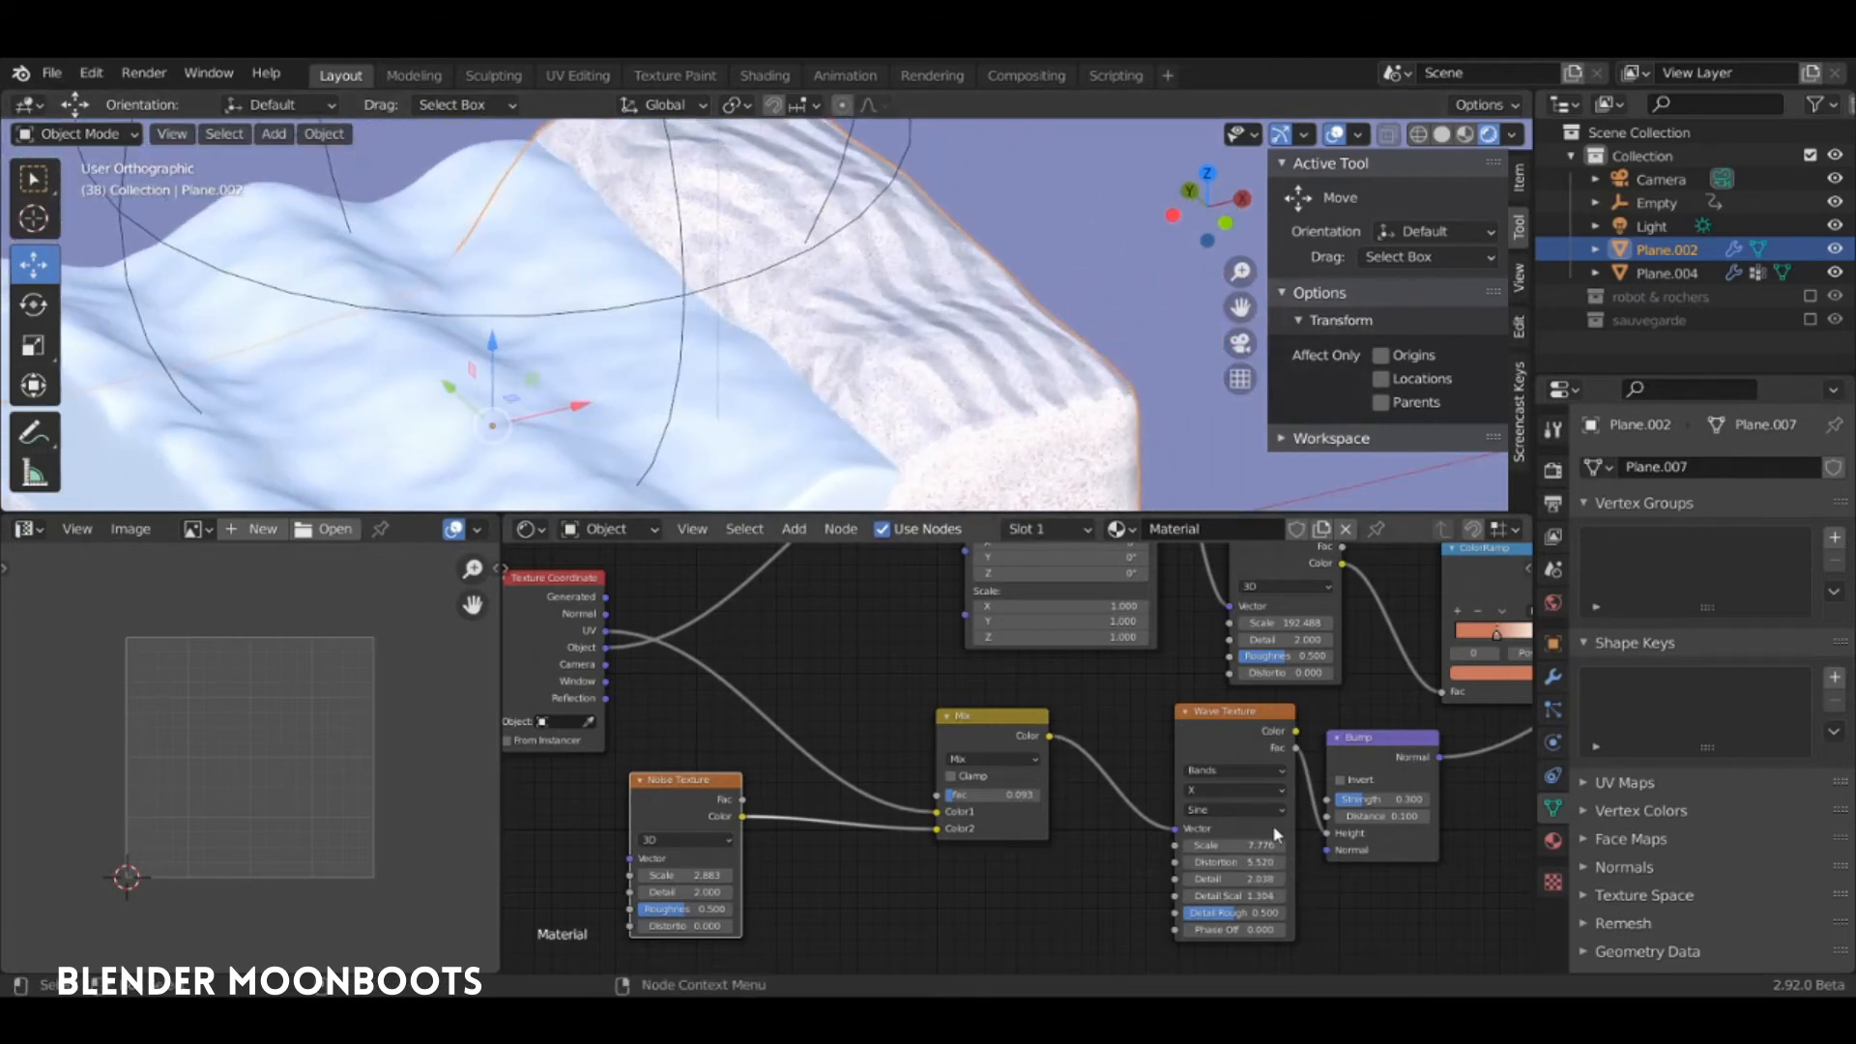
Increase the Wave Texture's Scale to about 8.932 and inspect the ripples across the terrain
mouse_move(1284, 851)
mouse_down()
mouse_move(1349, 862)
mouse_move(1257, 876)
mouse_move(1275, 874)
mouse_up()
middle_drag(1005, 420, 1027, 333)
scroll(1027, 333, down, 5)
middle_drag(998, 419, 920, 333)
scroll(920, 333, up, 2)
scroll(916, 340, down, 1)
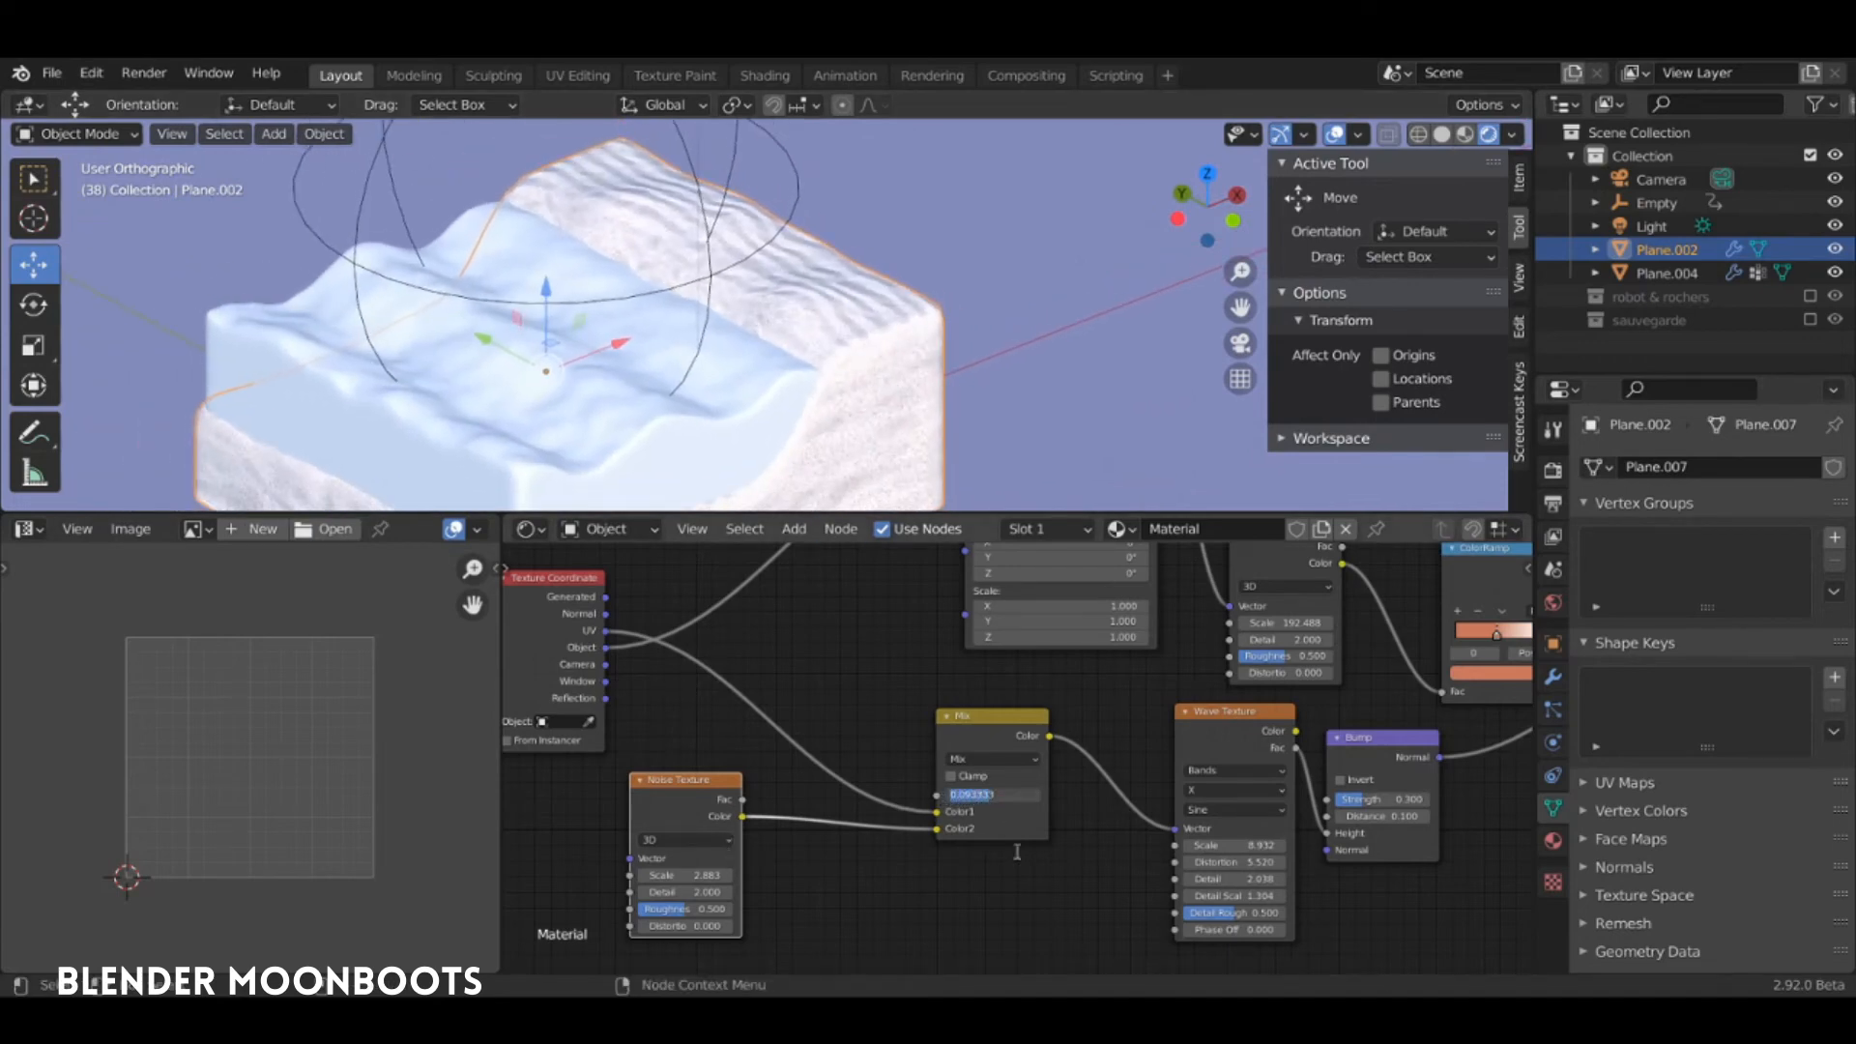
Adjust the Mix node's Fac to about 0.158, check the ripples, and reduce it to about 0.126
drag(991, 798, 1107, 780)
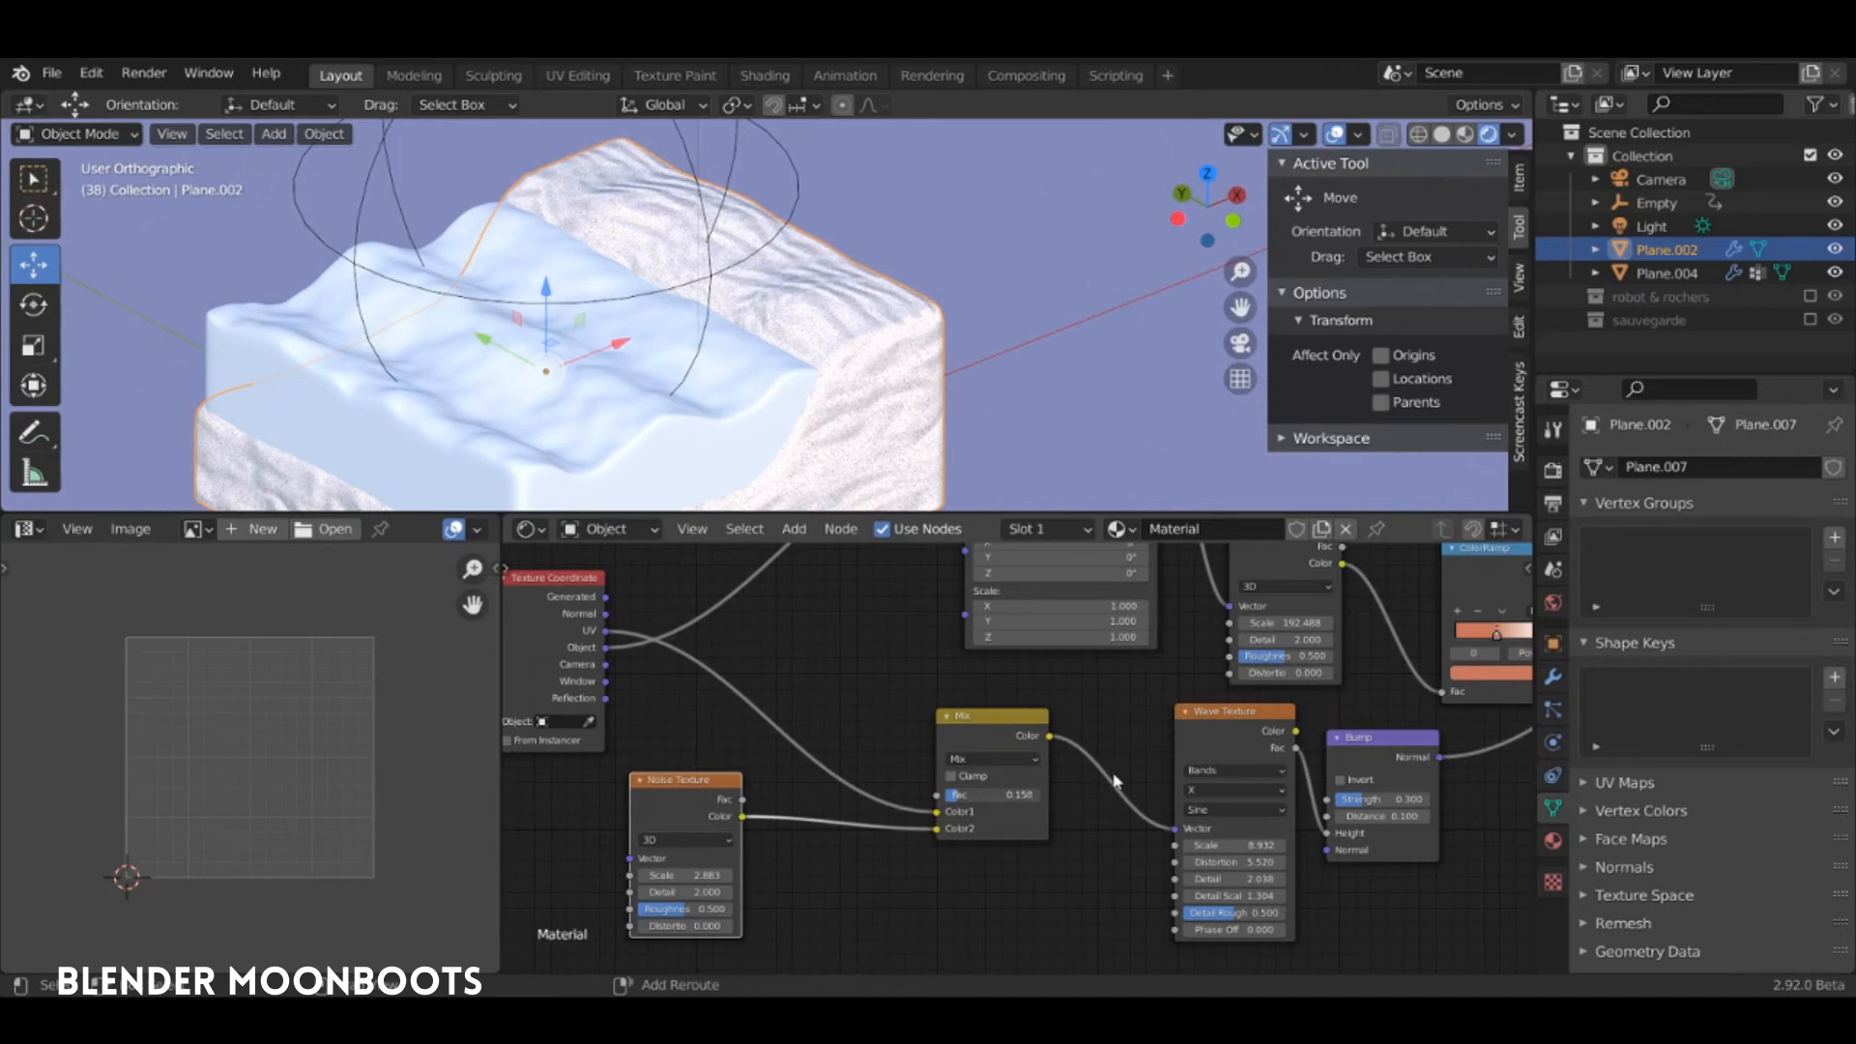
scroll(952, 293, up, 5)
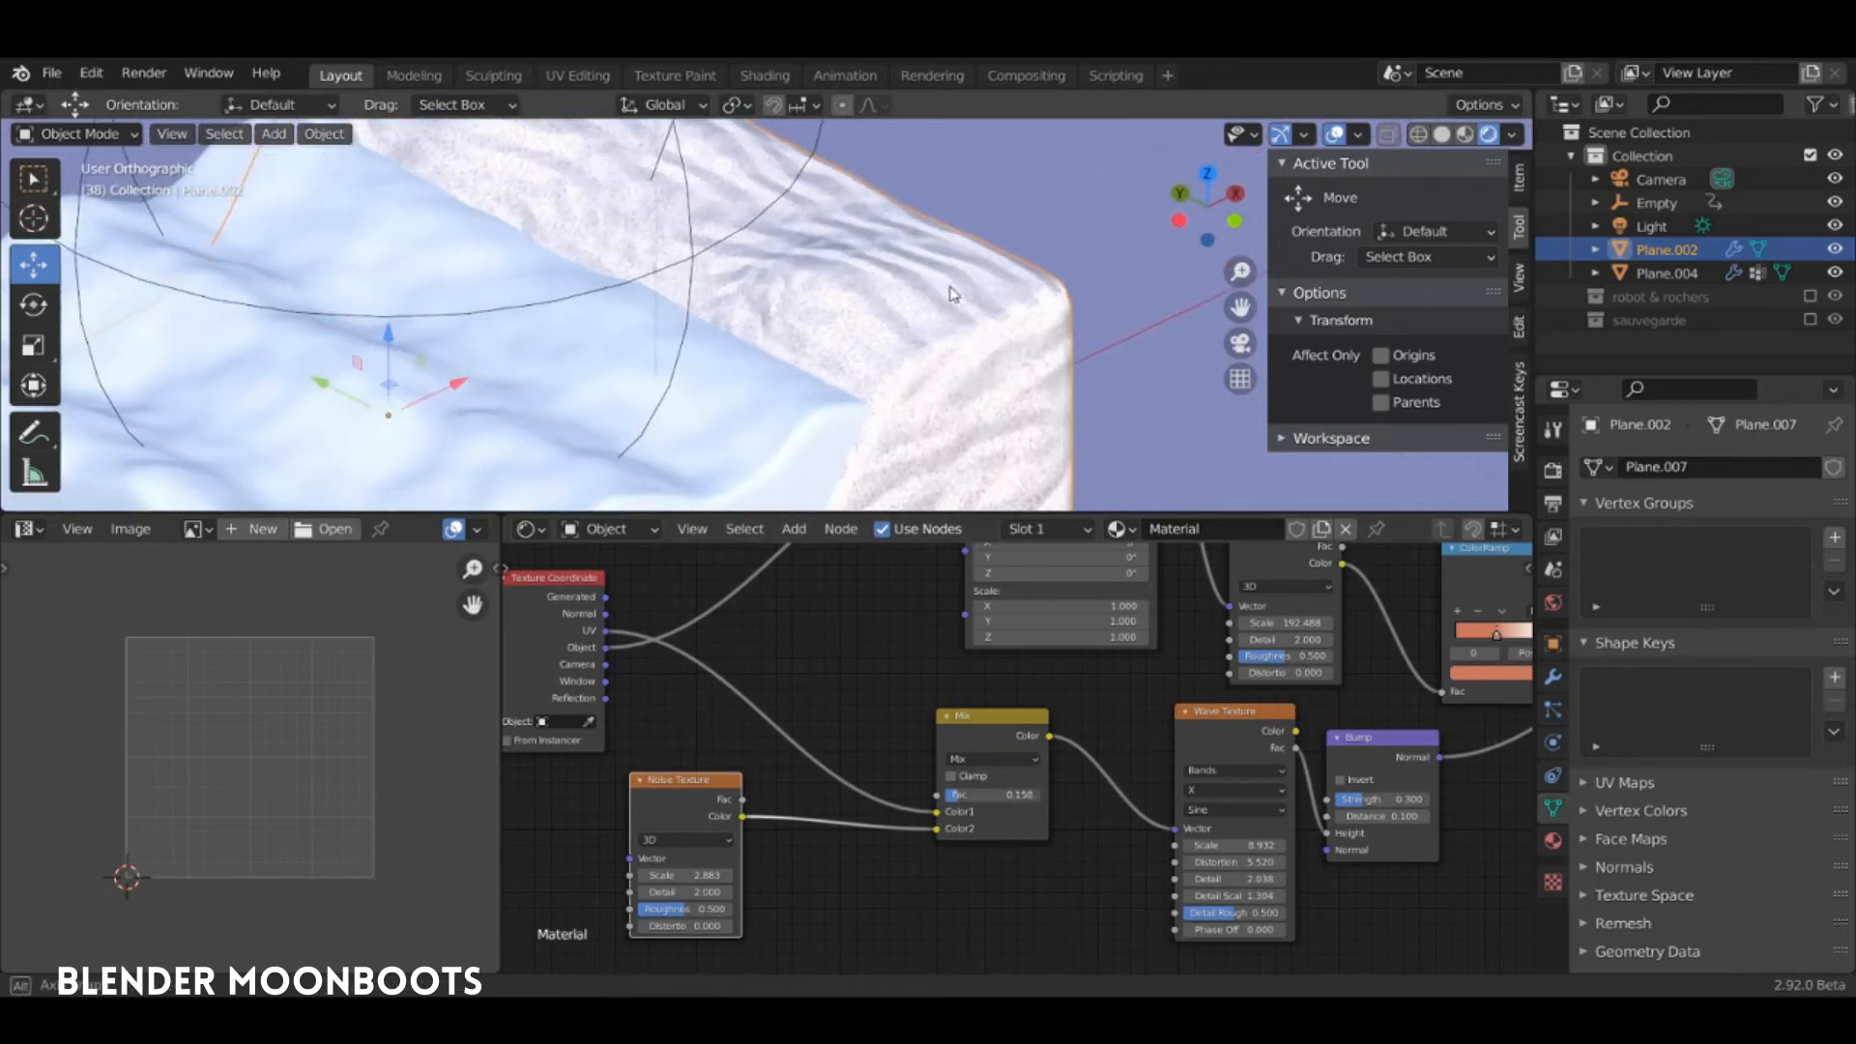
scroll(952, 293, down, 5)
drag(976, 803, 922, 812)
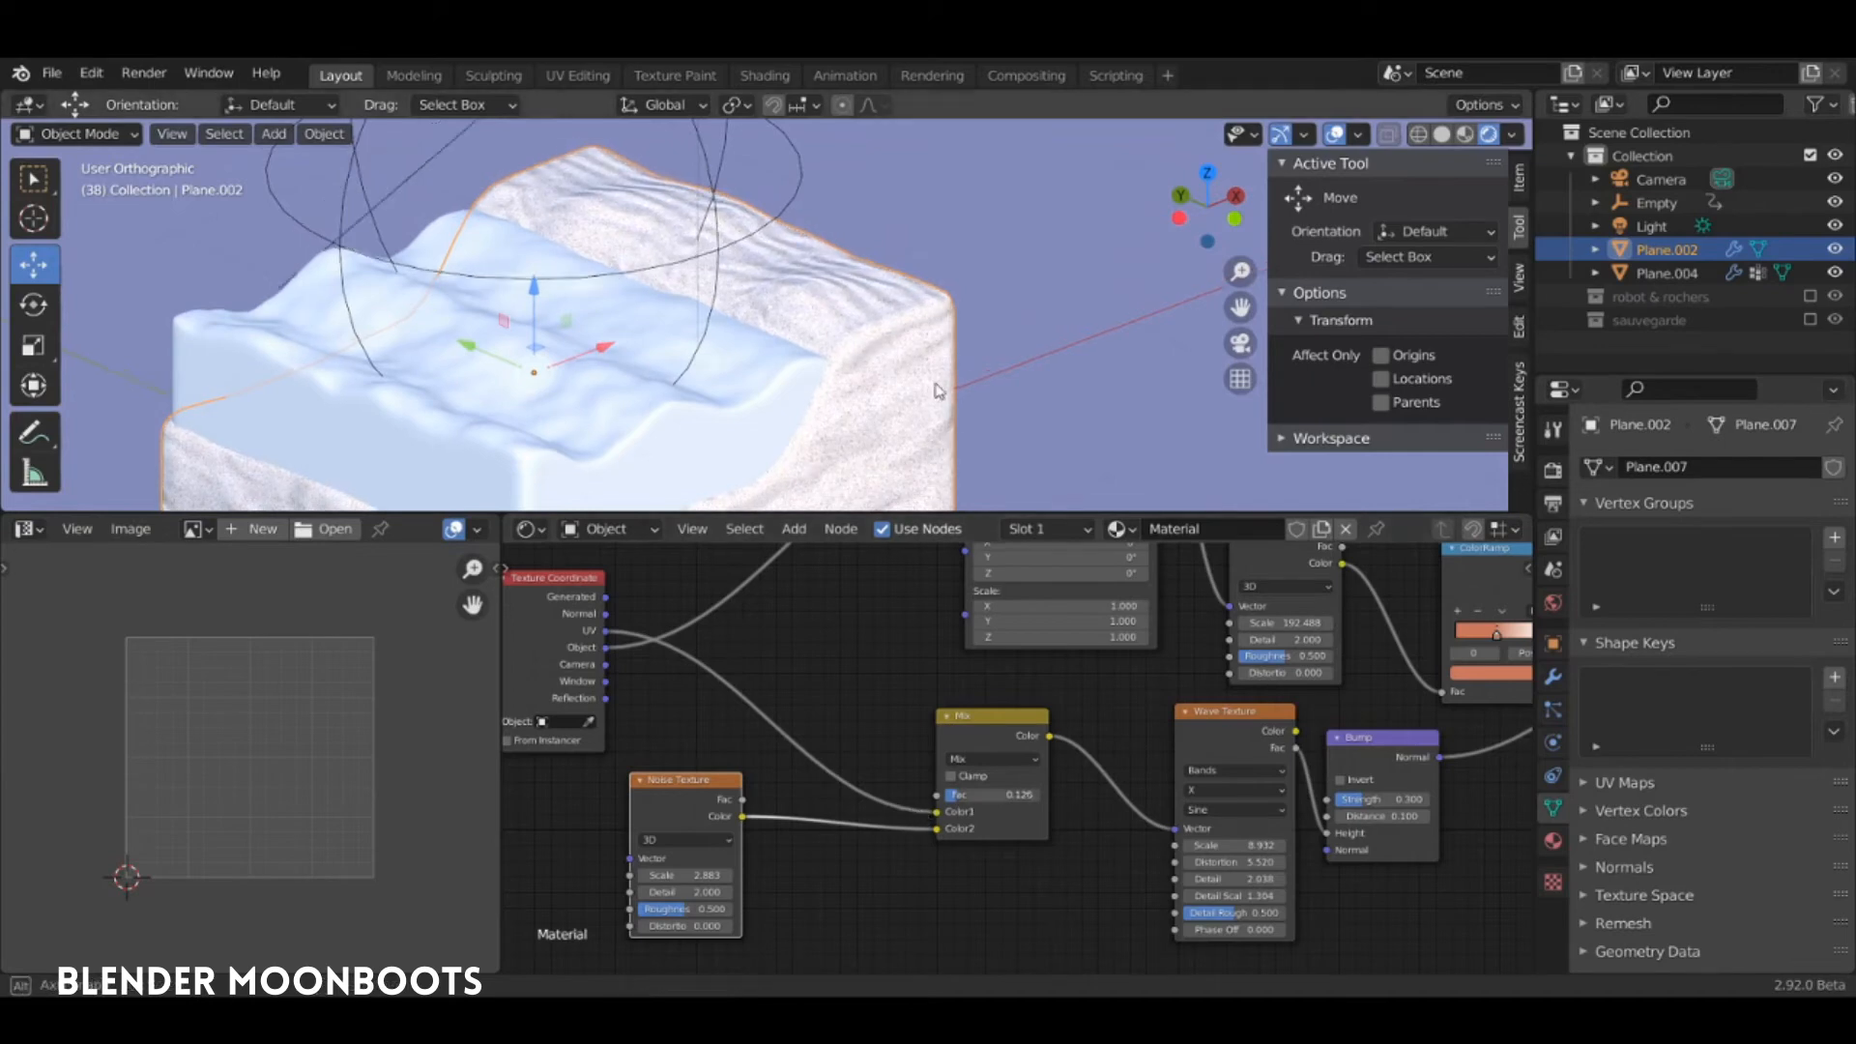
middle_drag(933, 385, 898, 416)
scroll(912, 416, down, 2)
Select the terrain's low seabed vertices in see-through front view and lower them slightly in Edit Mode
middle_drag(884, 624, 620, 759)
middle_drag(812, 413, 841, 301)
key(Tab)
key(KP_3)
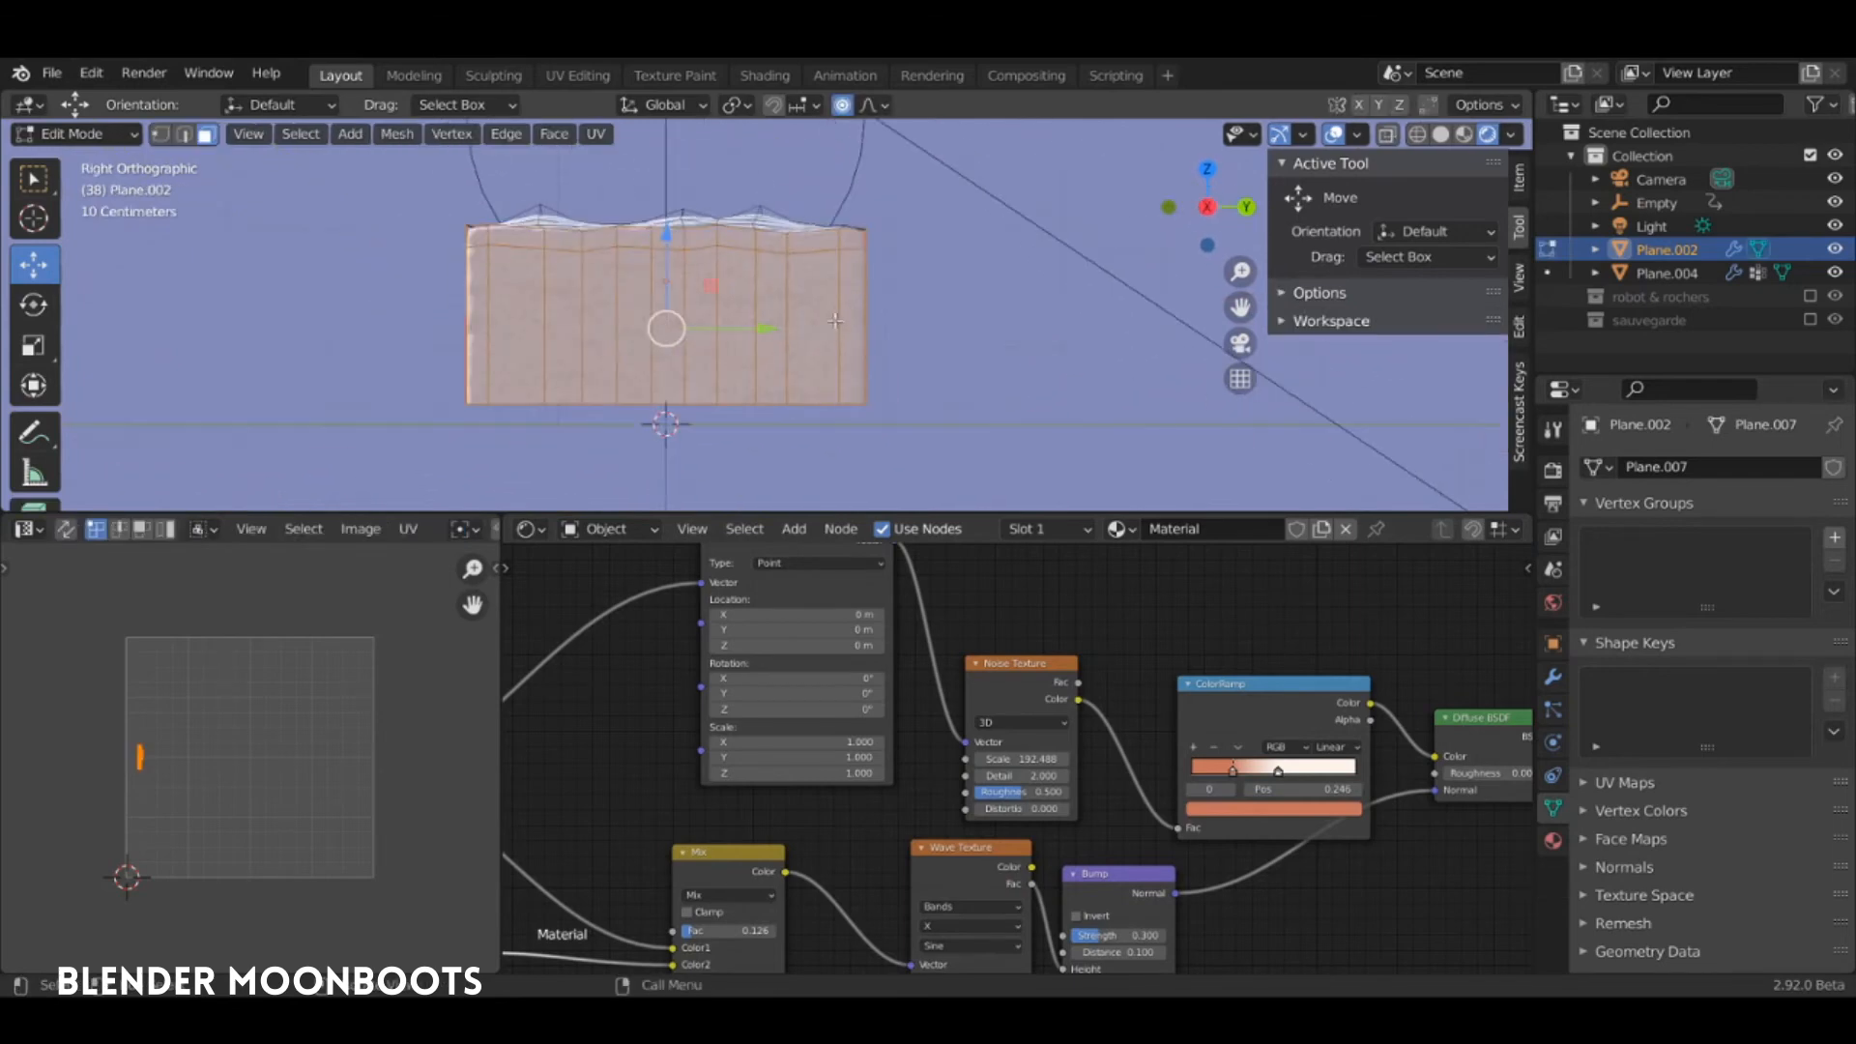
key(KP_1)
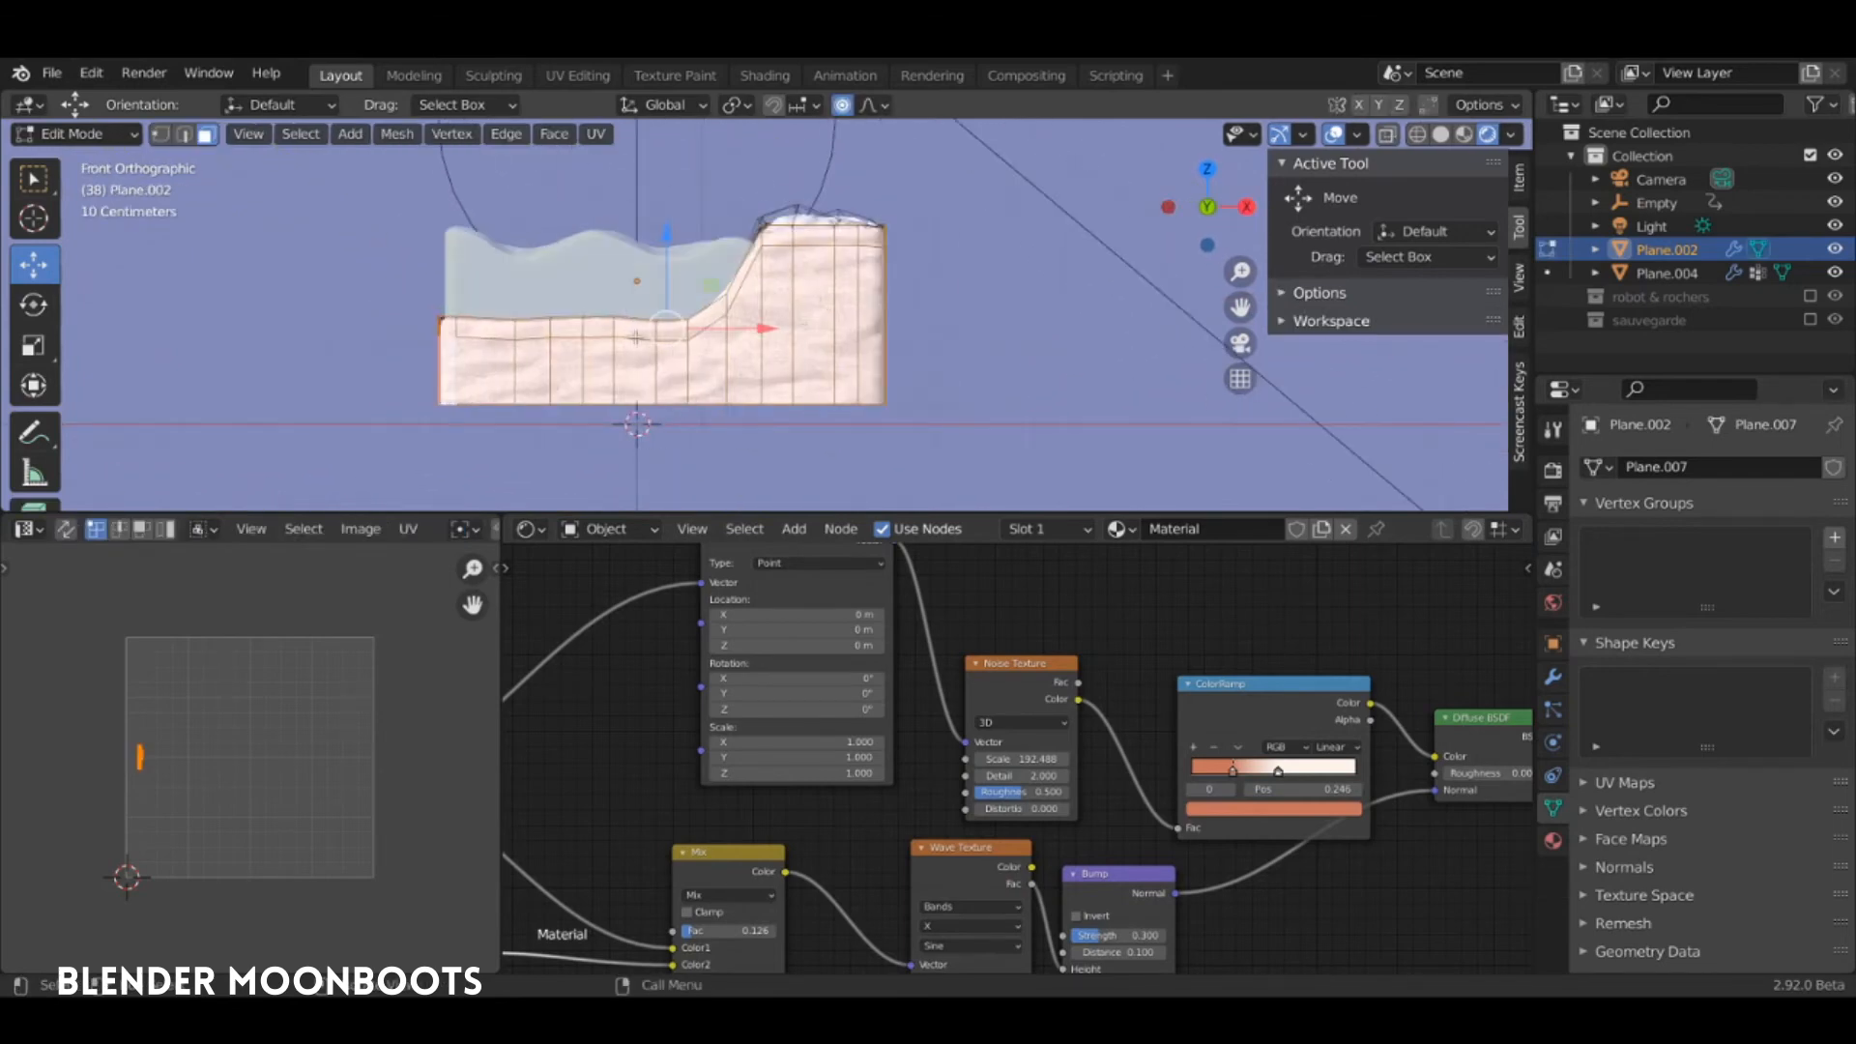
key(alt+z)
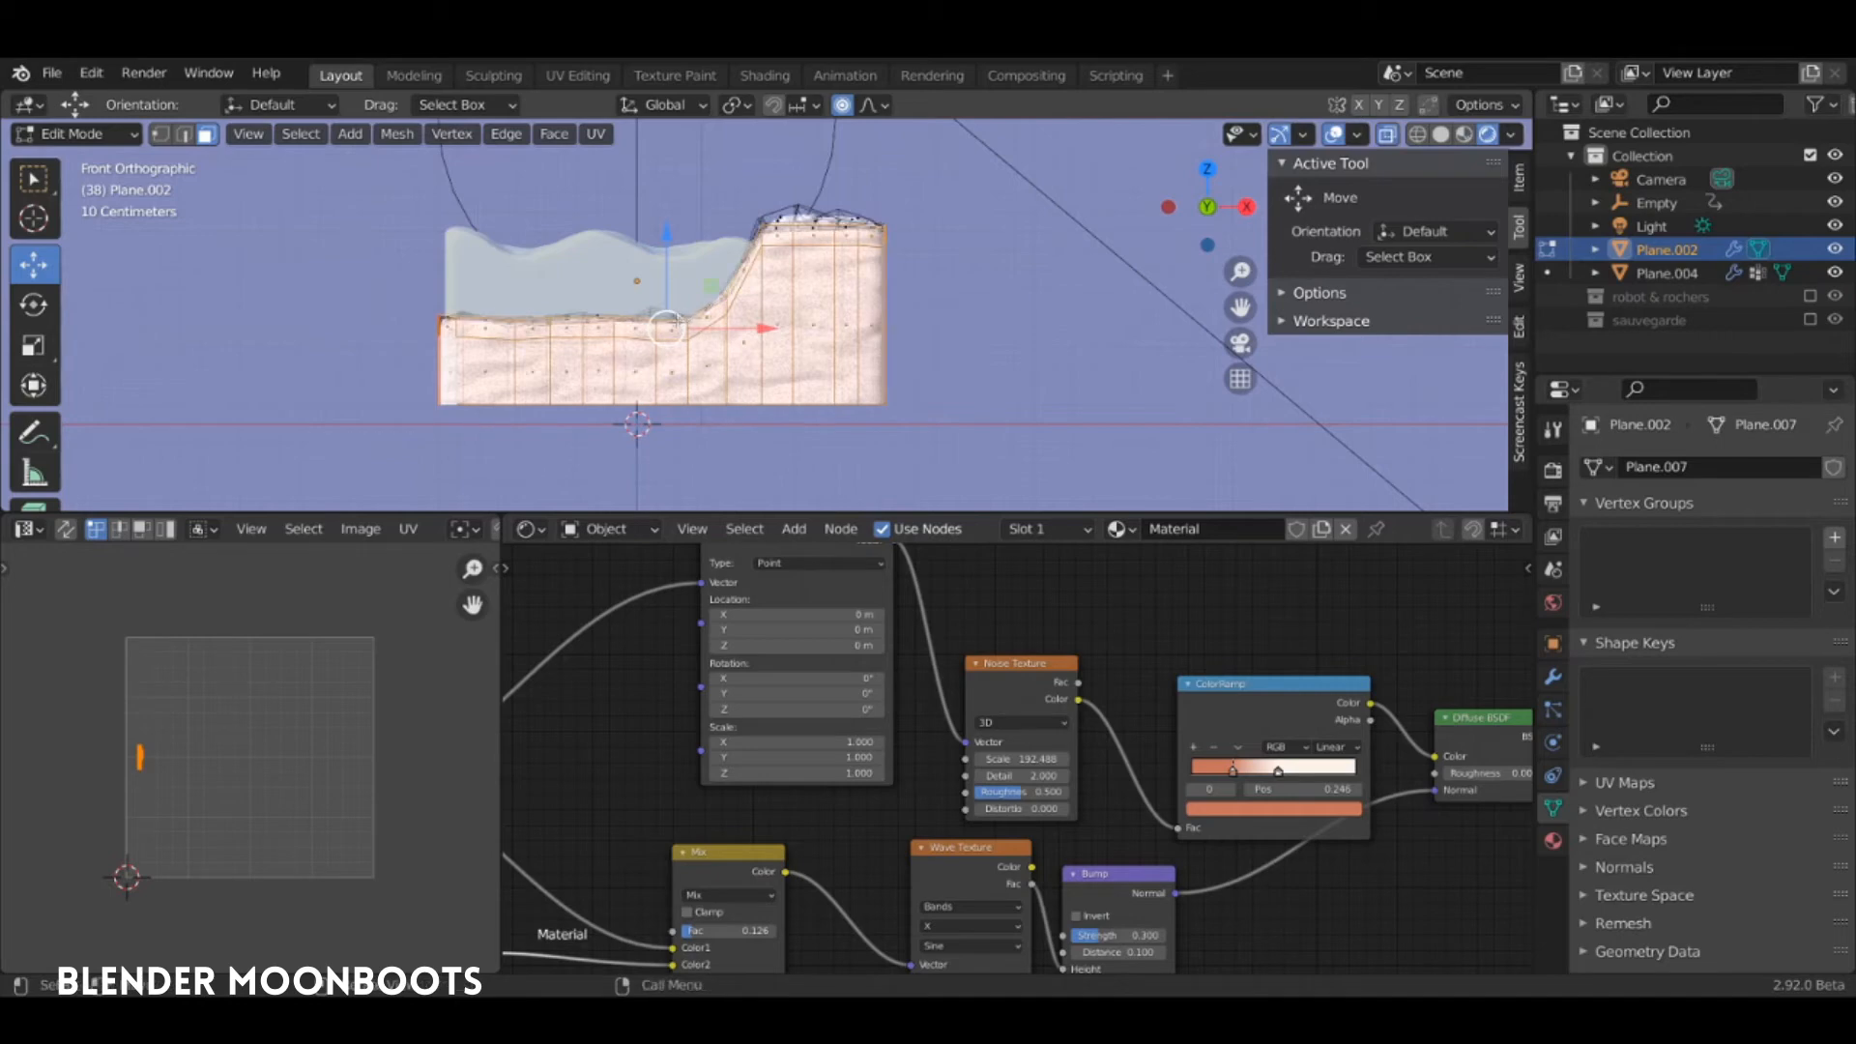
key(alt+a)
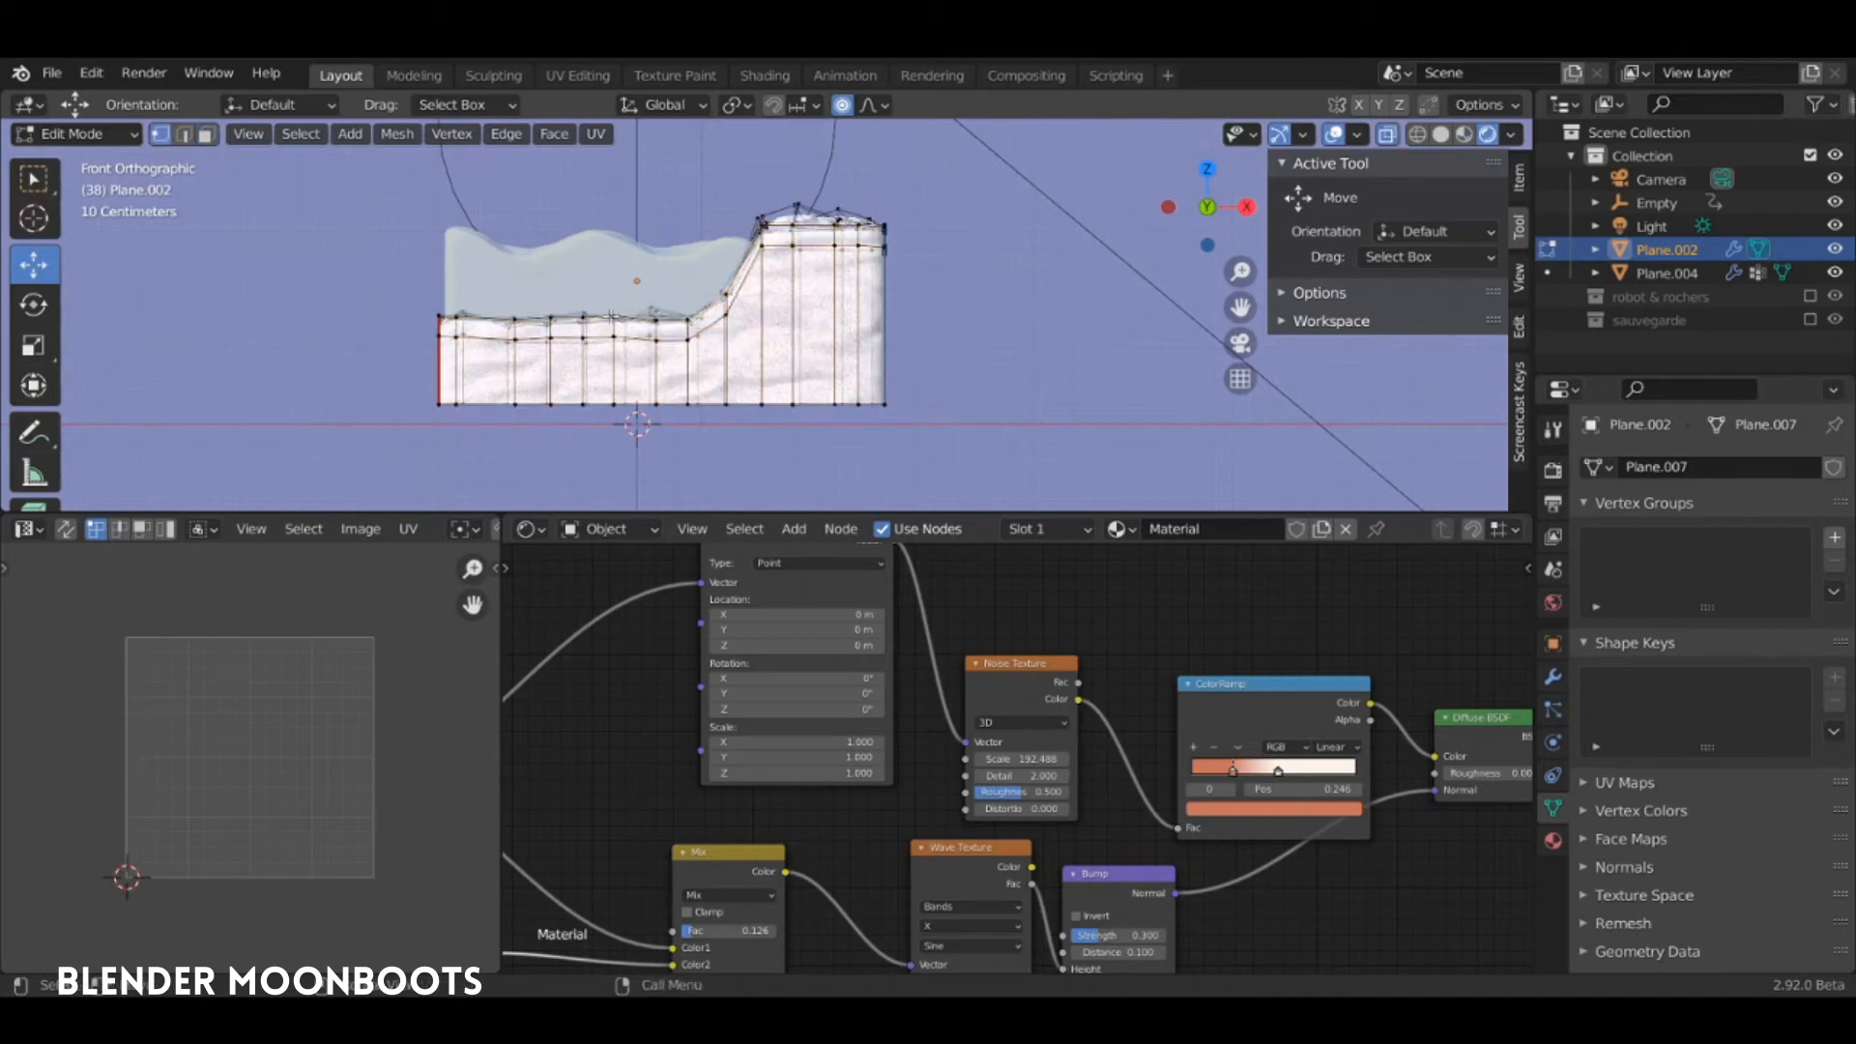
mouse_move(394, 286)
ctrl+right_down()
mouse_move(694, 365)
mouse_move(663, 261)
mouse_move(634, 240)
ctrl+right_up()
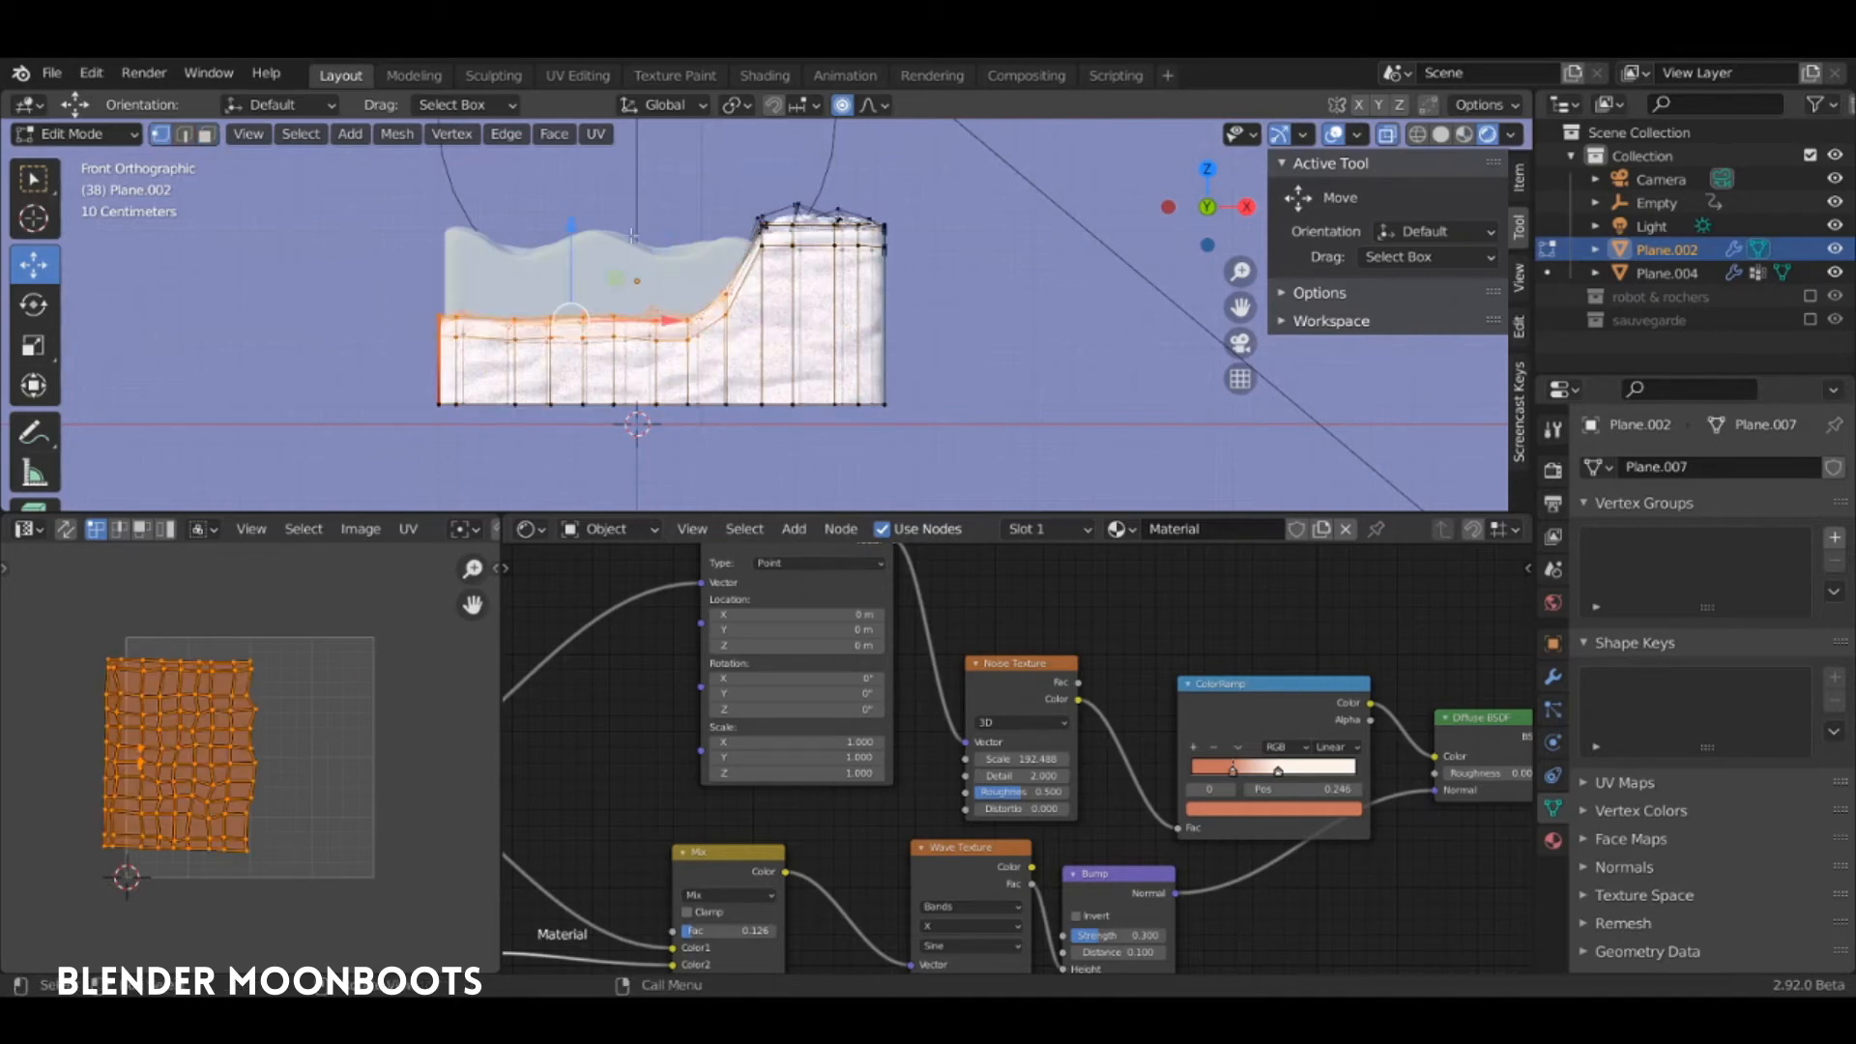
drag(572, 244, 570, 264)
middle_drag(657, 290, 875, 489)
key(Tab)
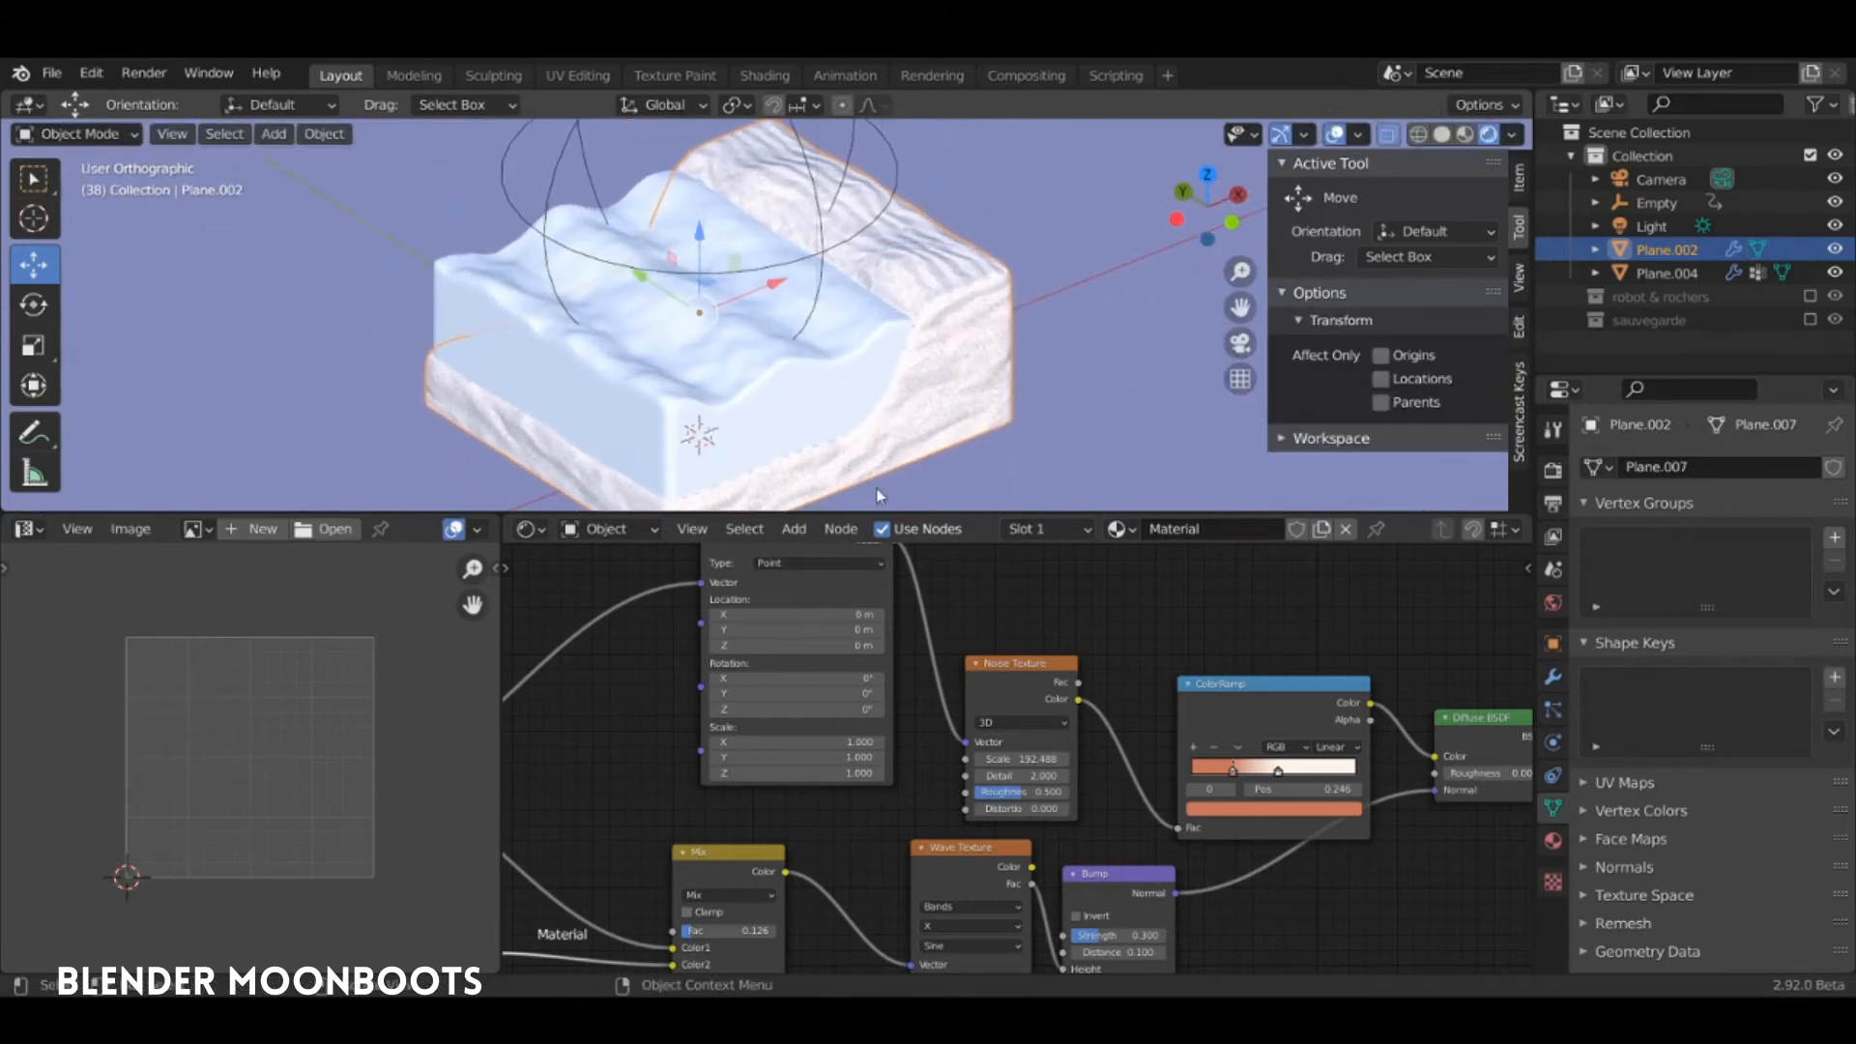
Enlarge the 3D viewport, save the file and return to Solid shading
drag(849, 514, 867, 740)
middle_drag(867, 656, 883, 595)
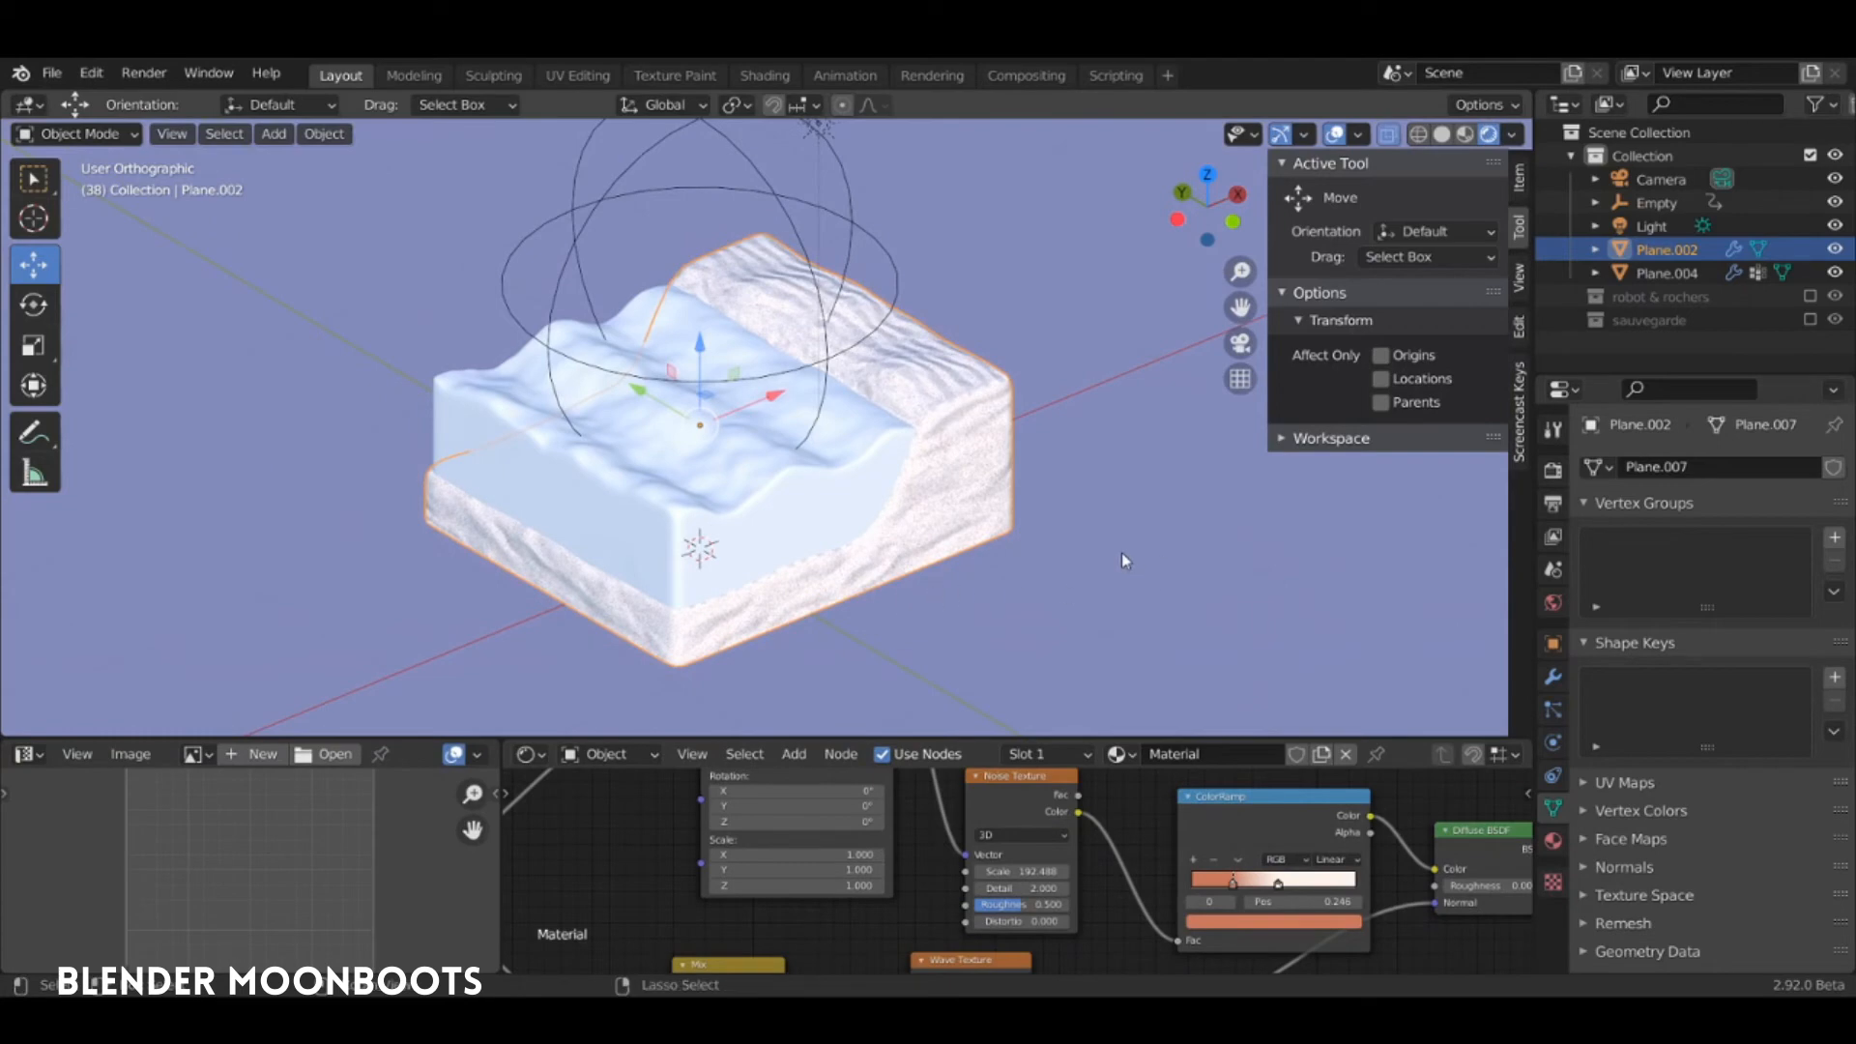
key(ctrl+s)
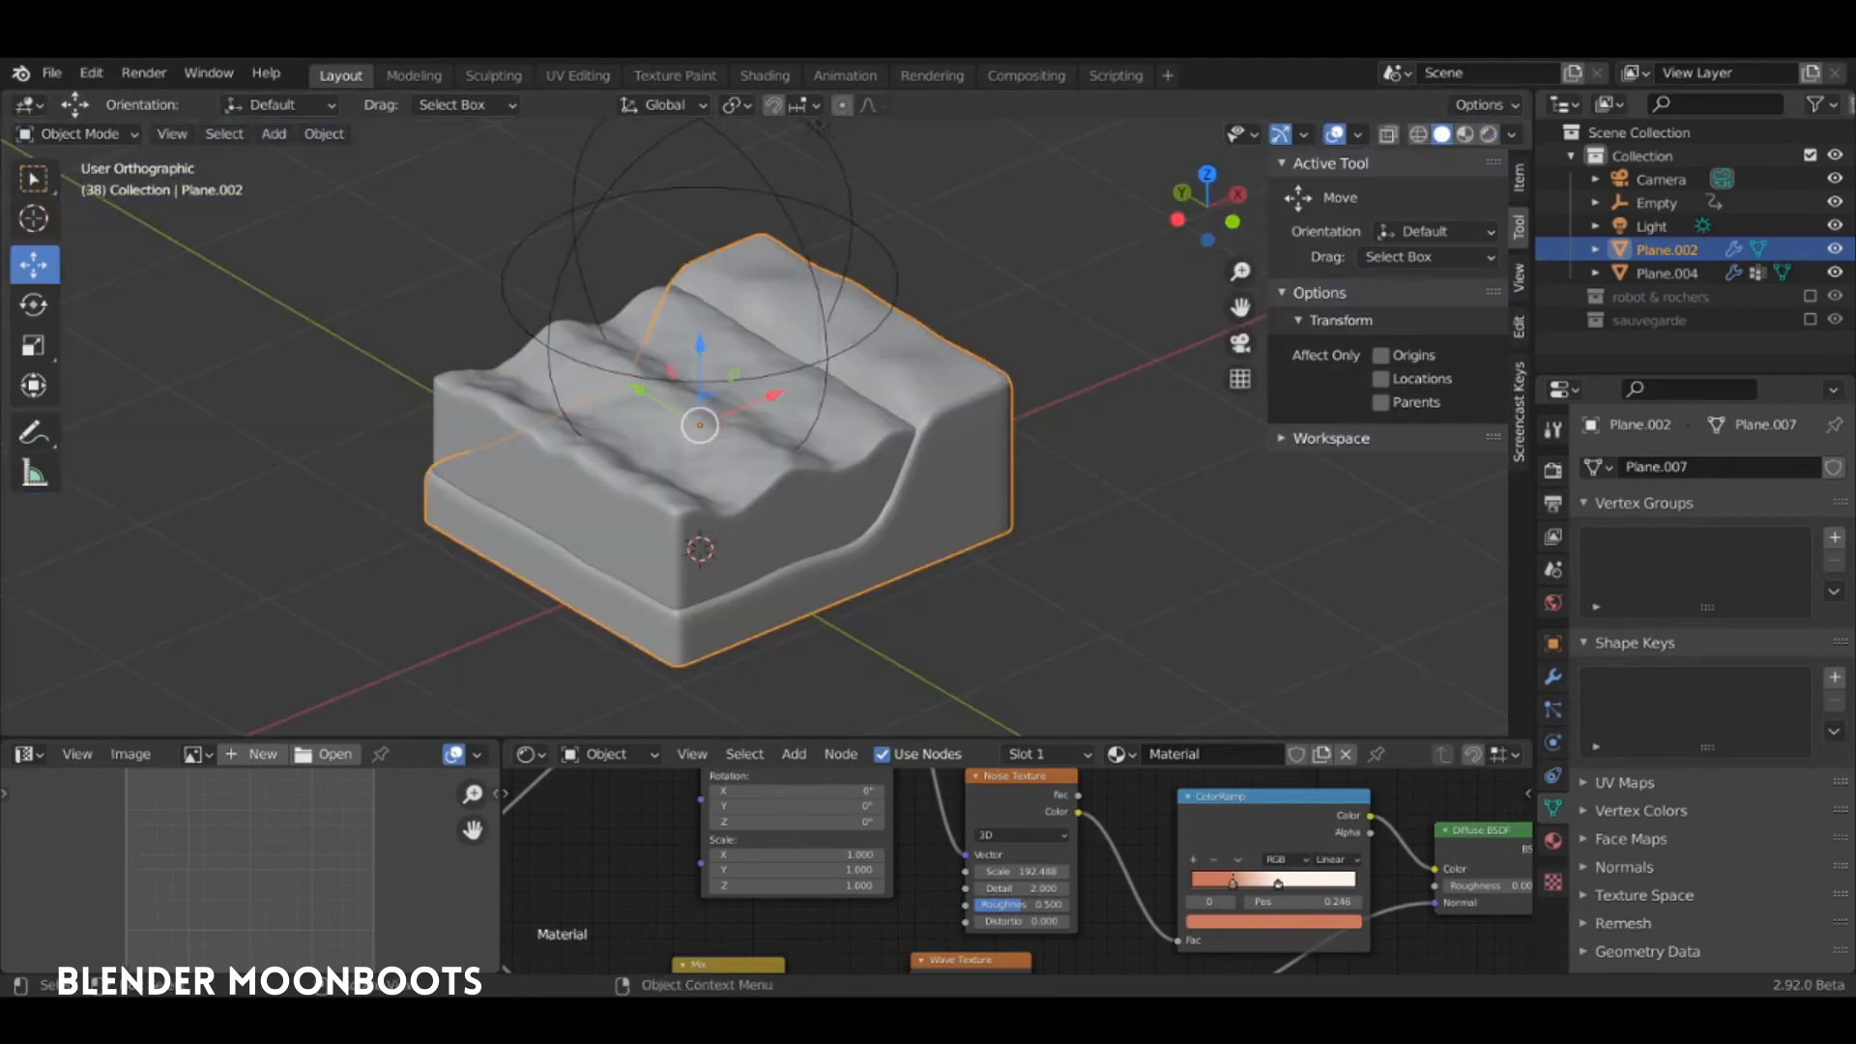
Select the water mesh, extend the shader editor across the lower area, and create a new material for the water
click(754, 483)
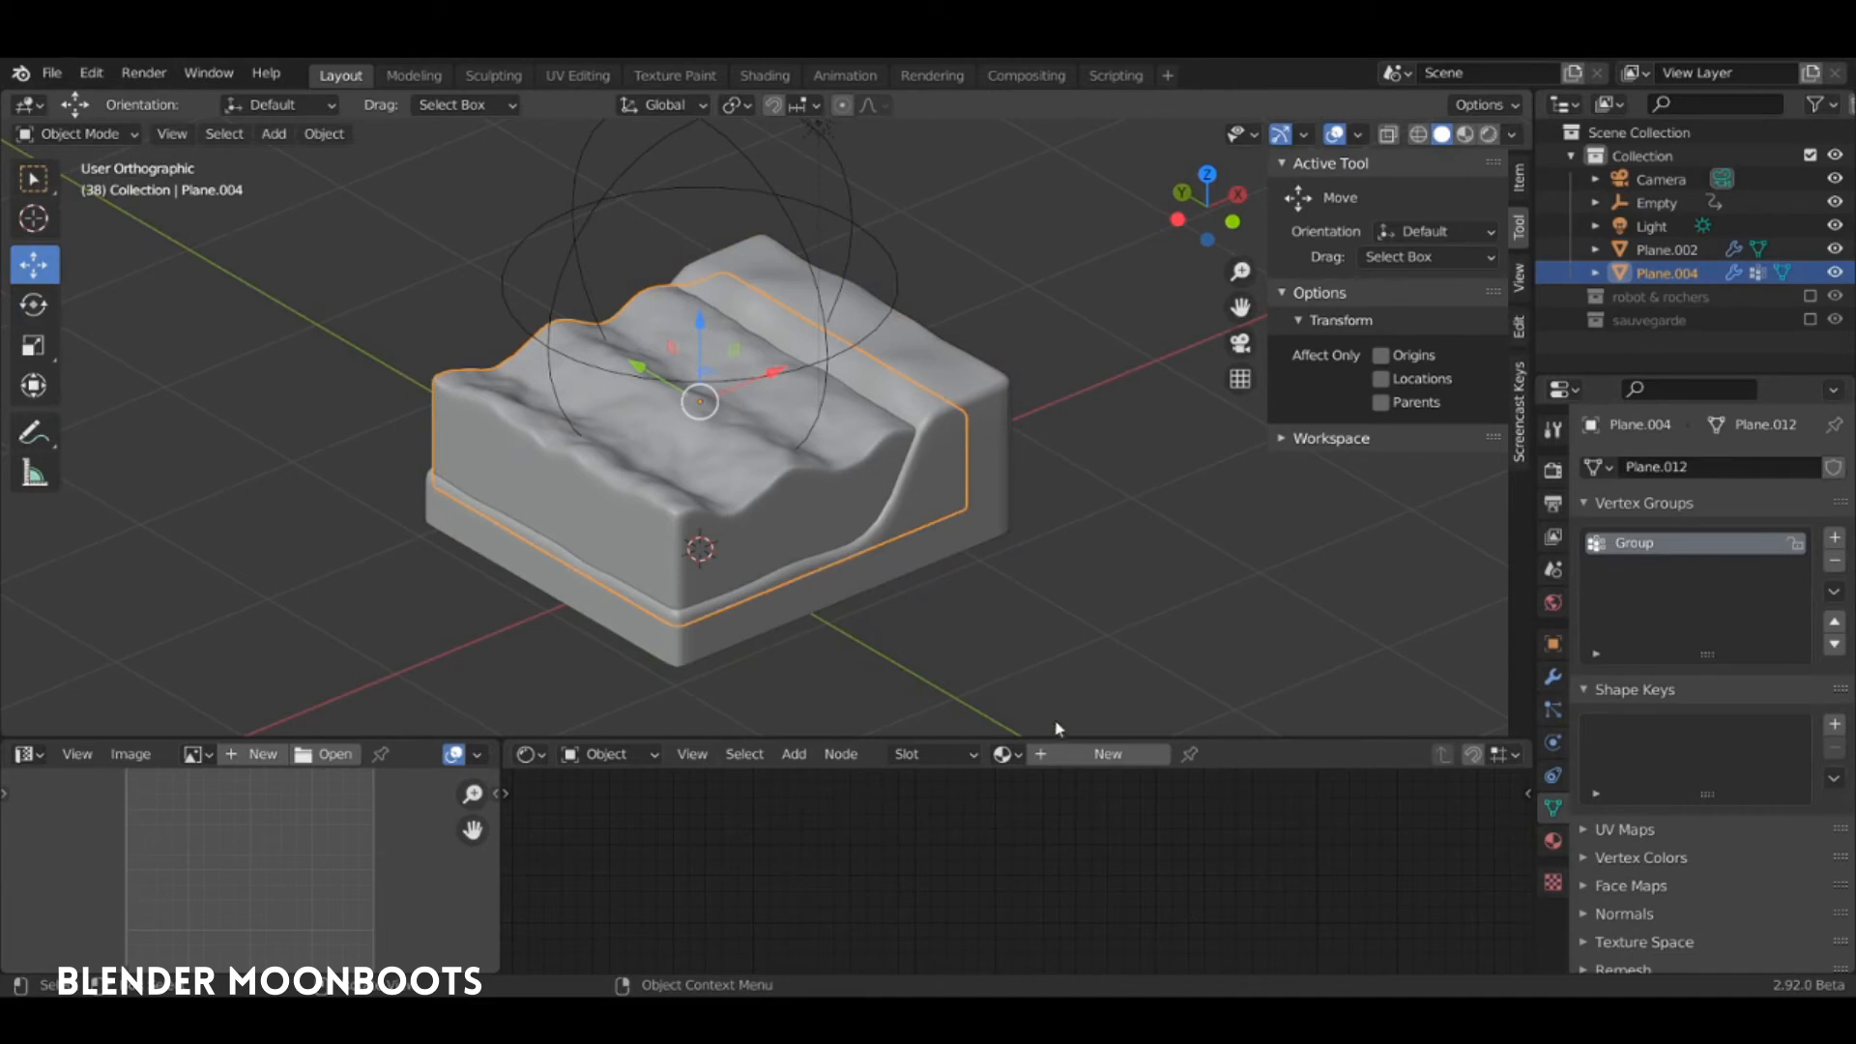
drag(504, 744, 508, 563)
click(811, 574)
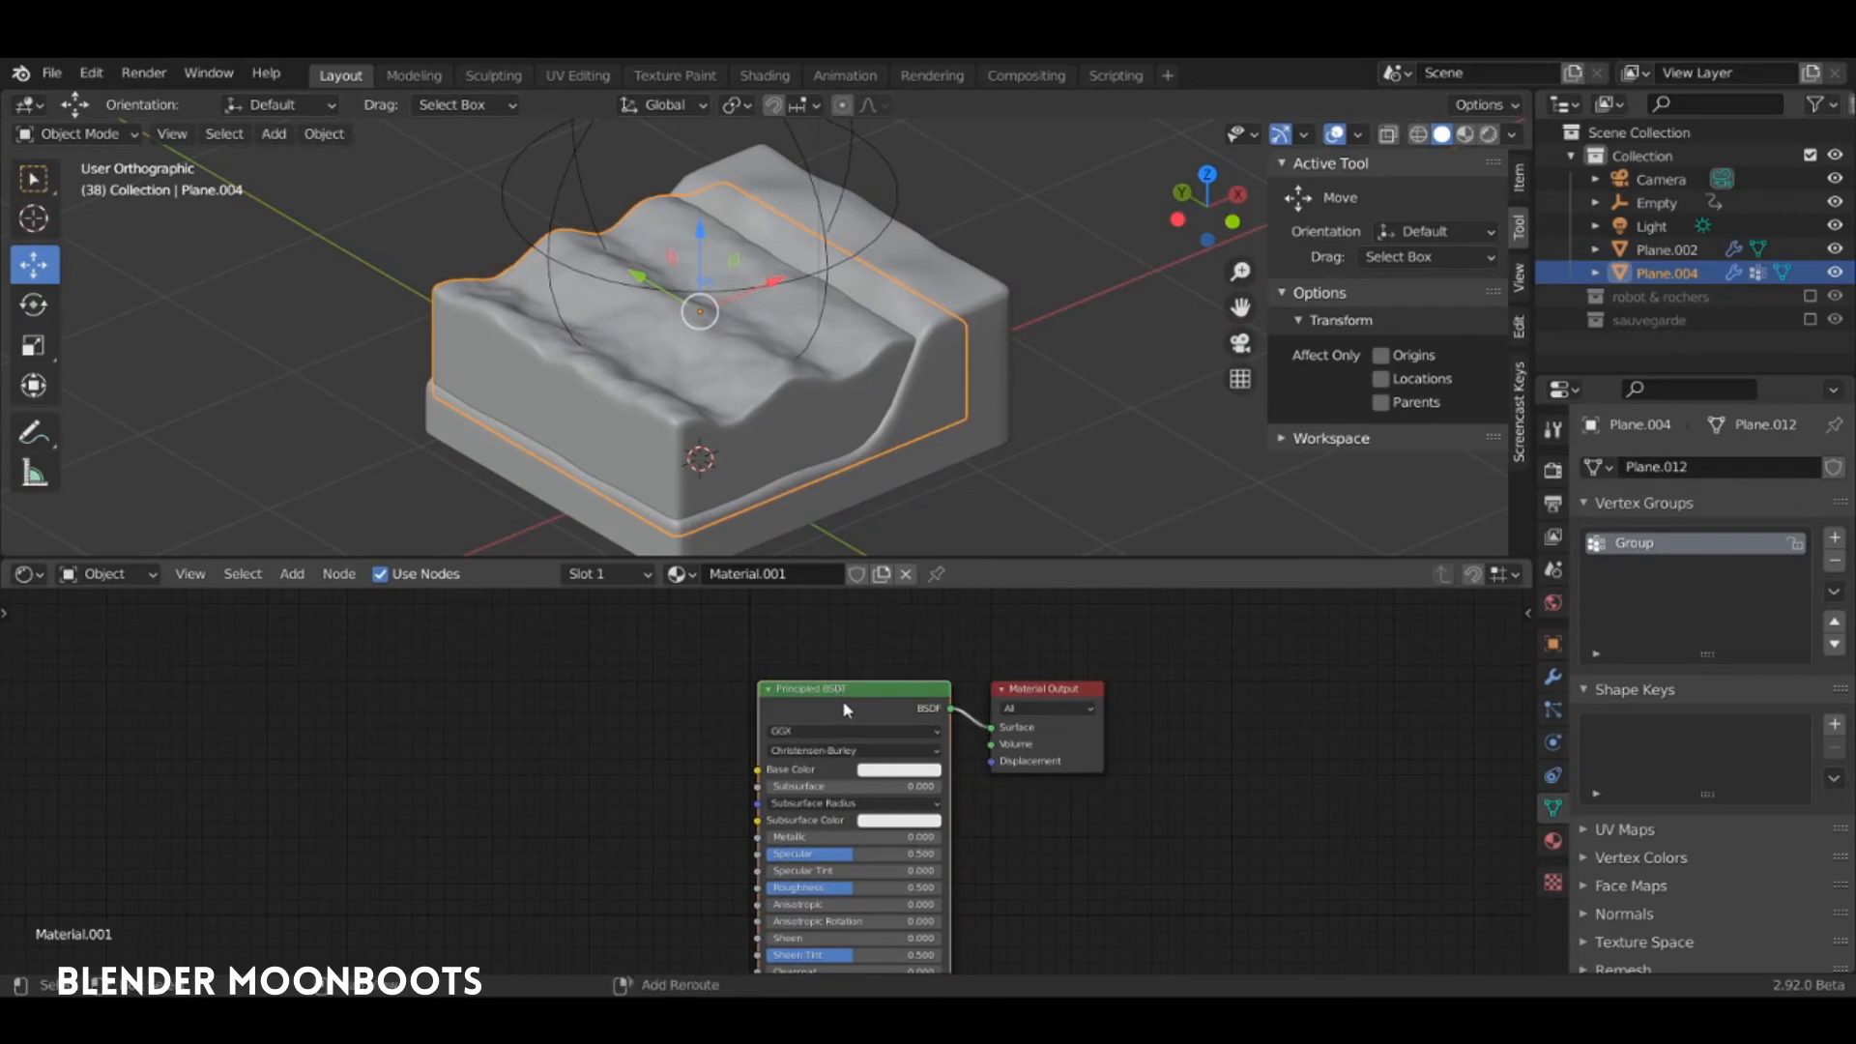
Switch the water material's Principled BSDF to a Mix Shader and move it away from the Material Output
key(shift+s)
mouse_move(839, 709)
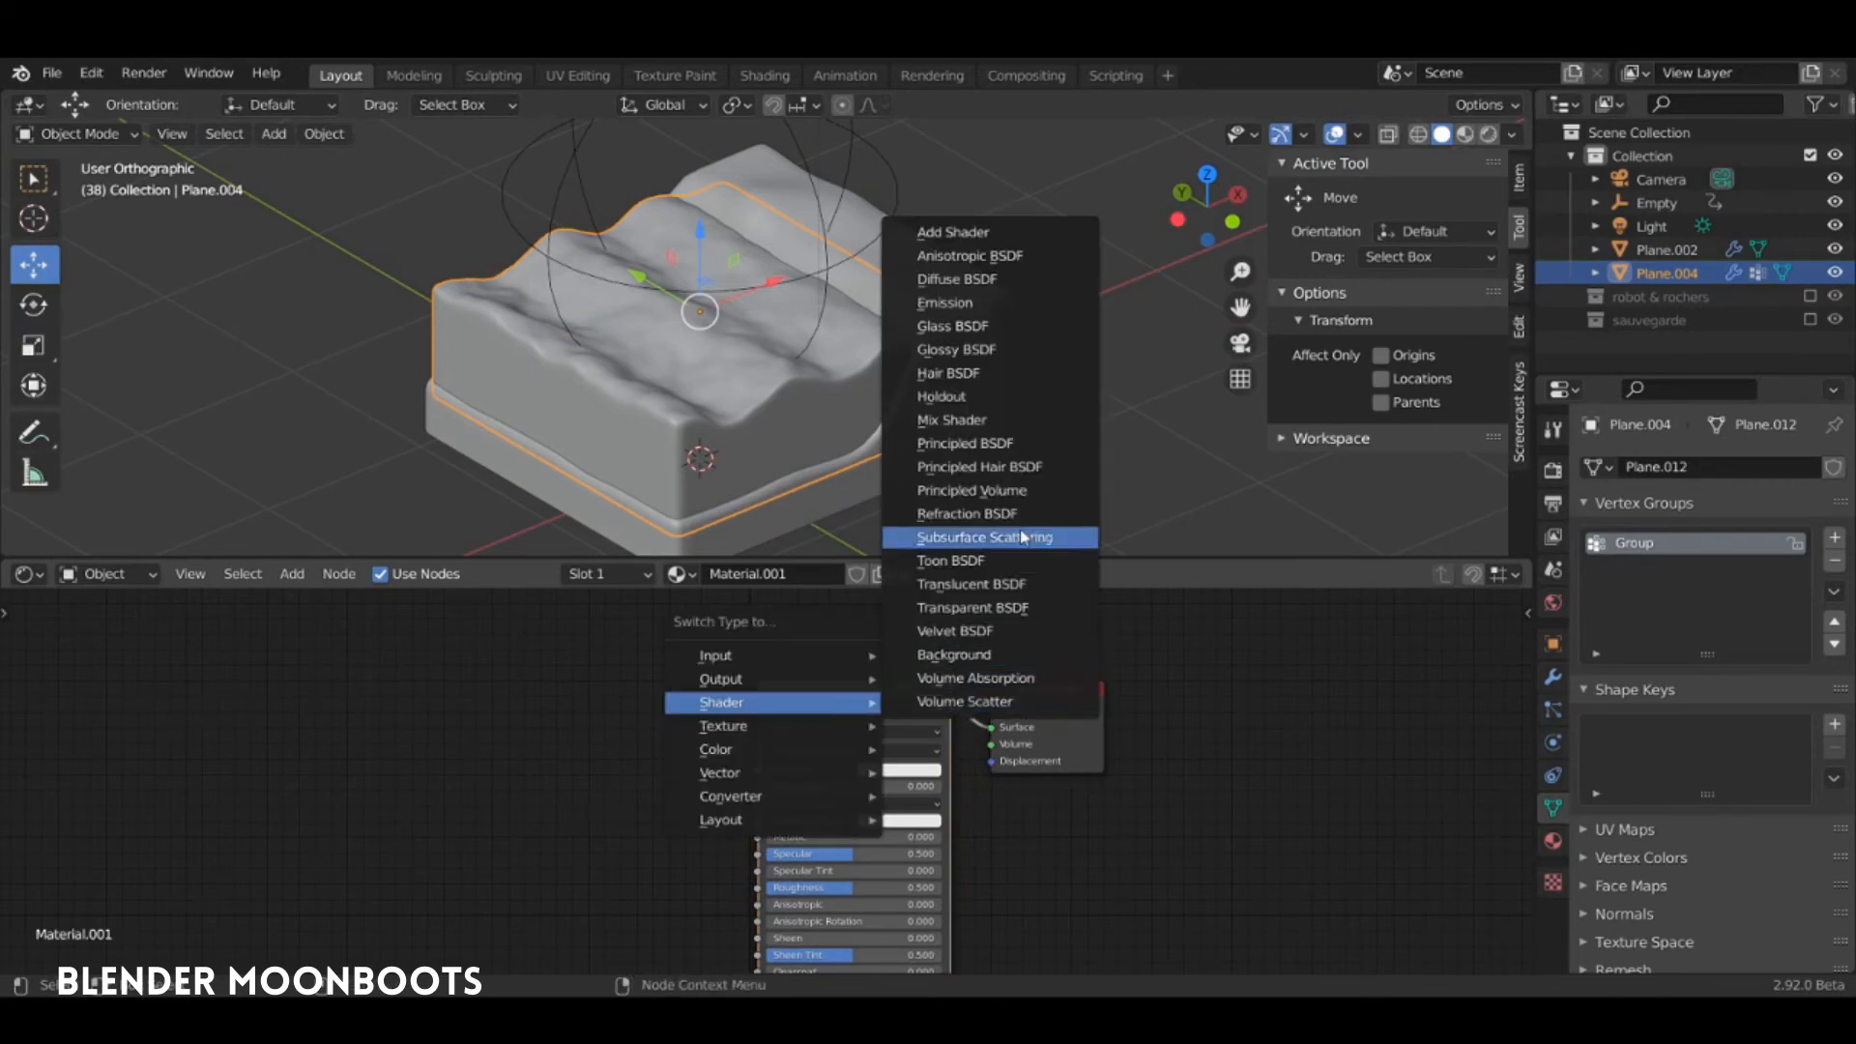
click(971, 421)
drag(812, 685, 662, 733)
scroll(801, 727, up, 1)
Add a Glass BSDF and connect it to the Mix Shader's first Shader input, leaving space beneath it
key(shift+a)
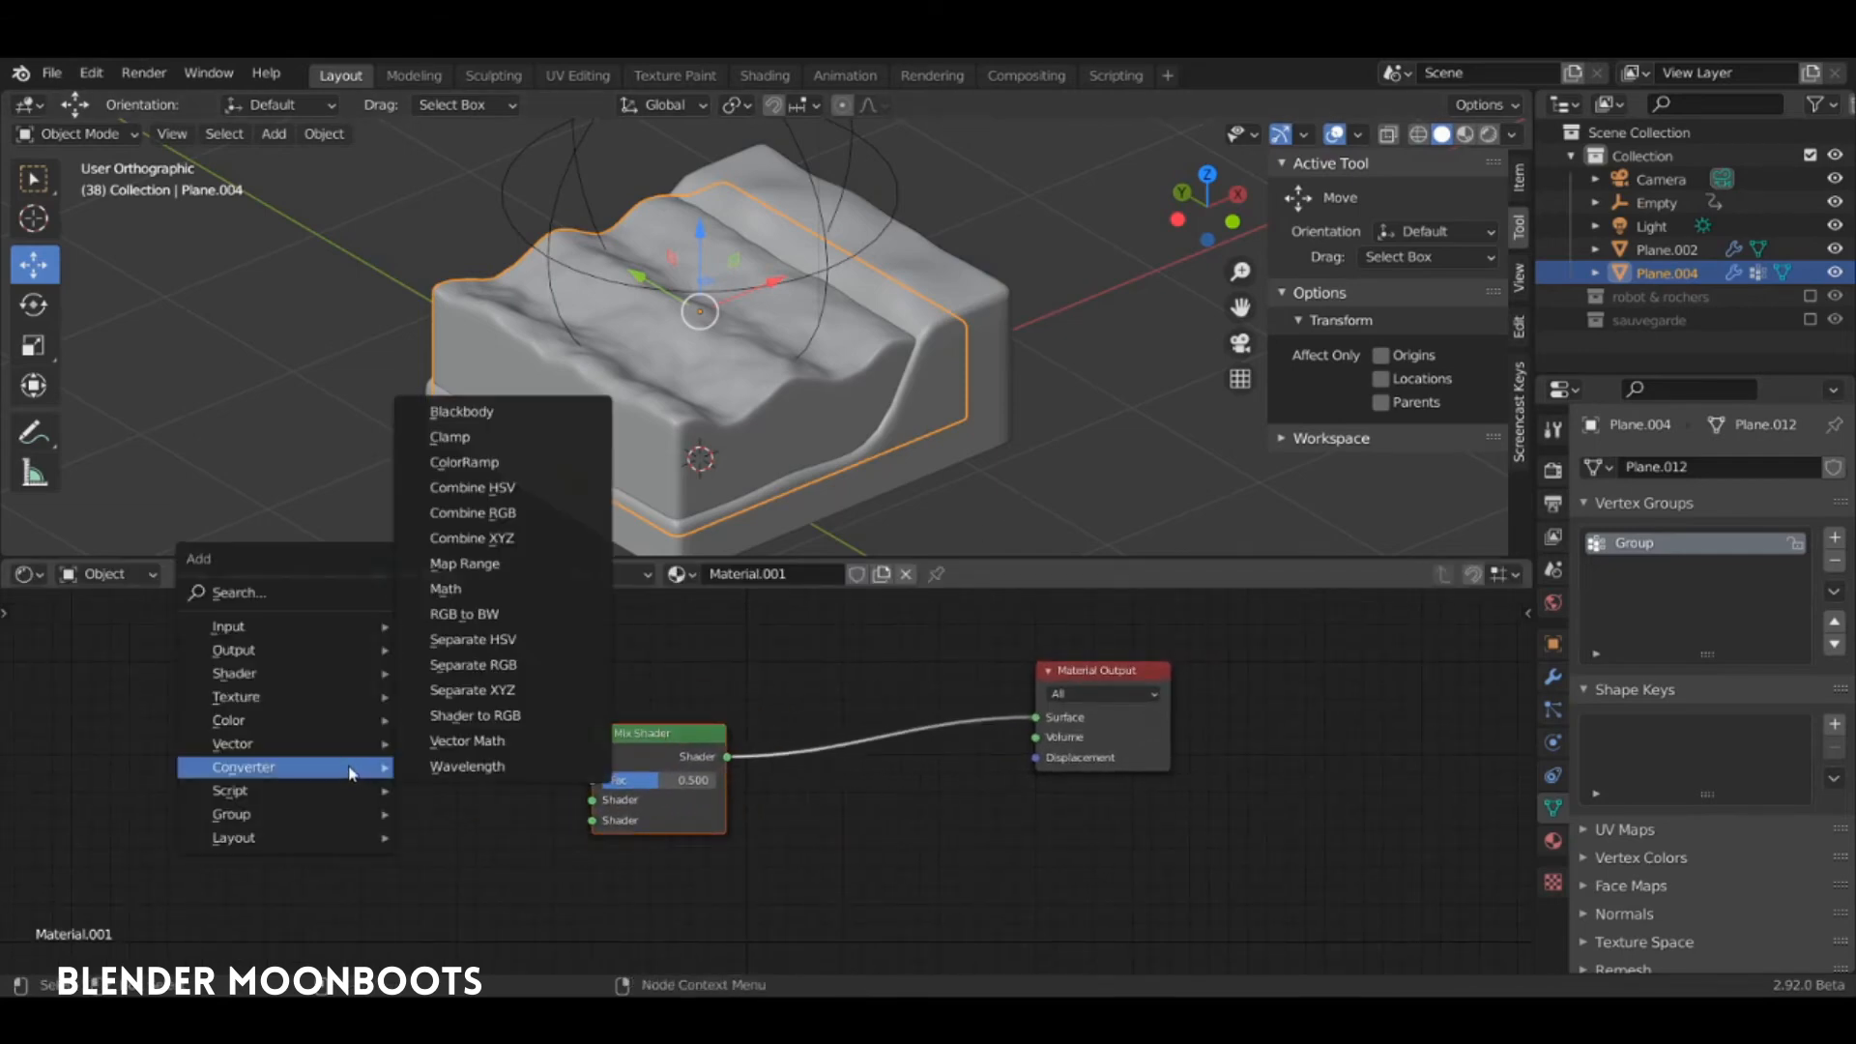
mouse_move(288, 668)
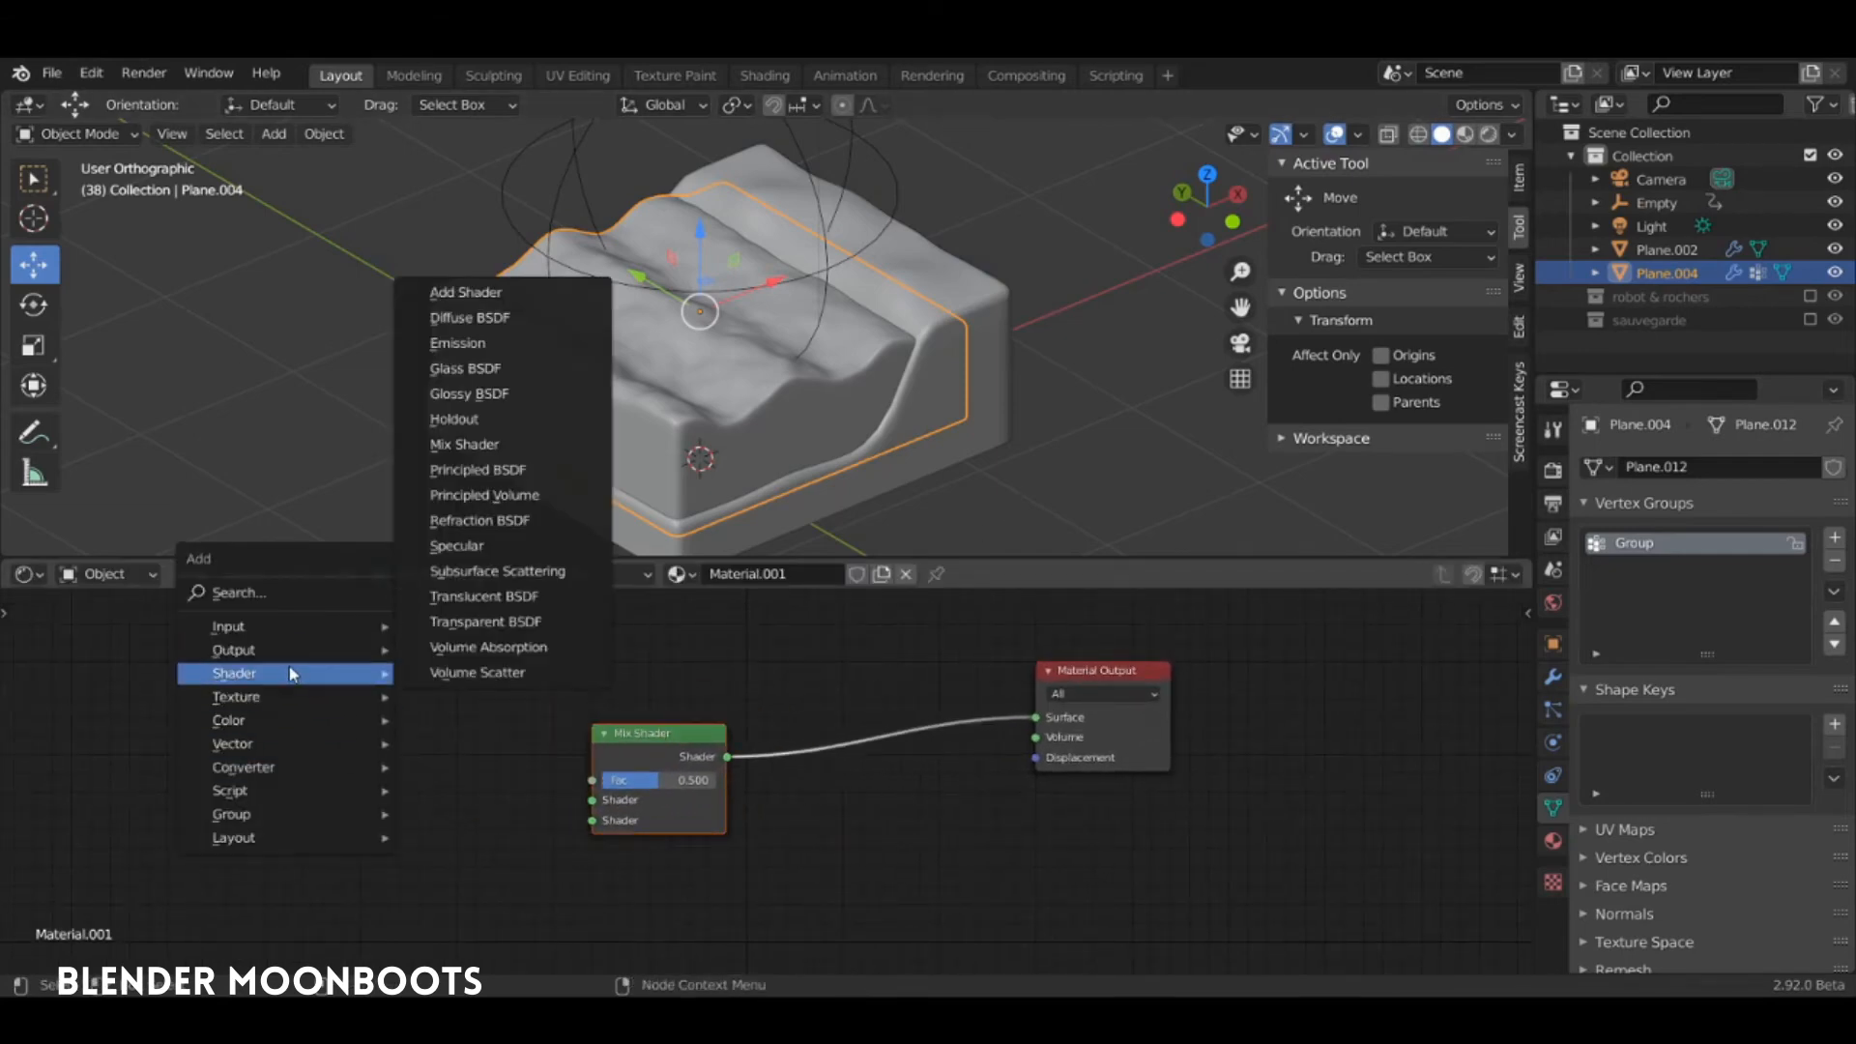
click(464, 368)
click(473, 736)
drag(465, 746, 577, 799)
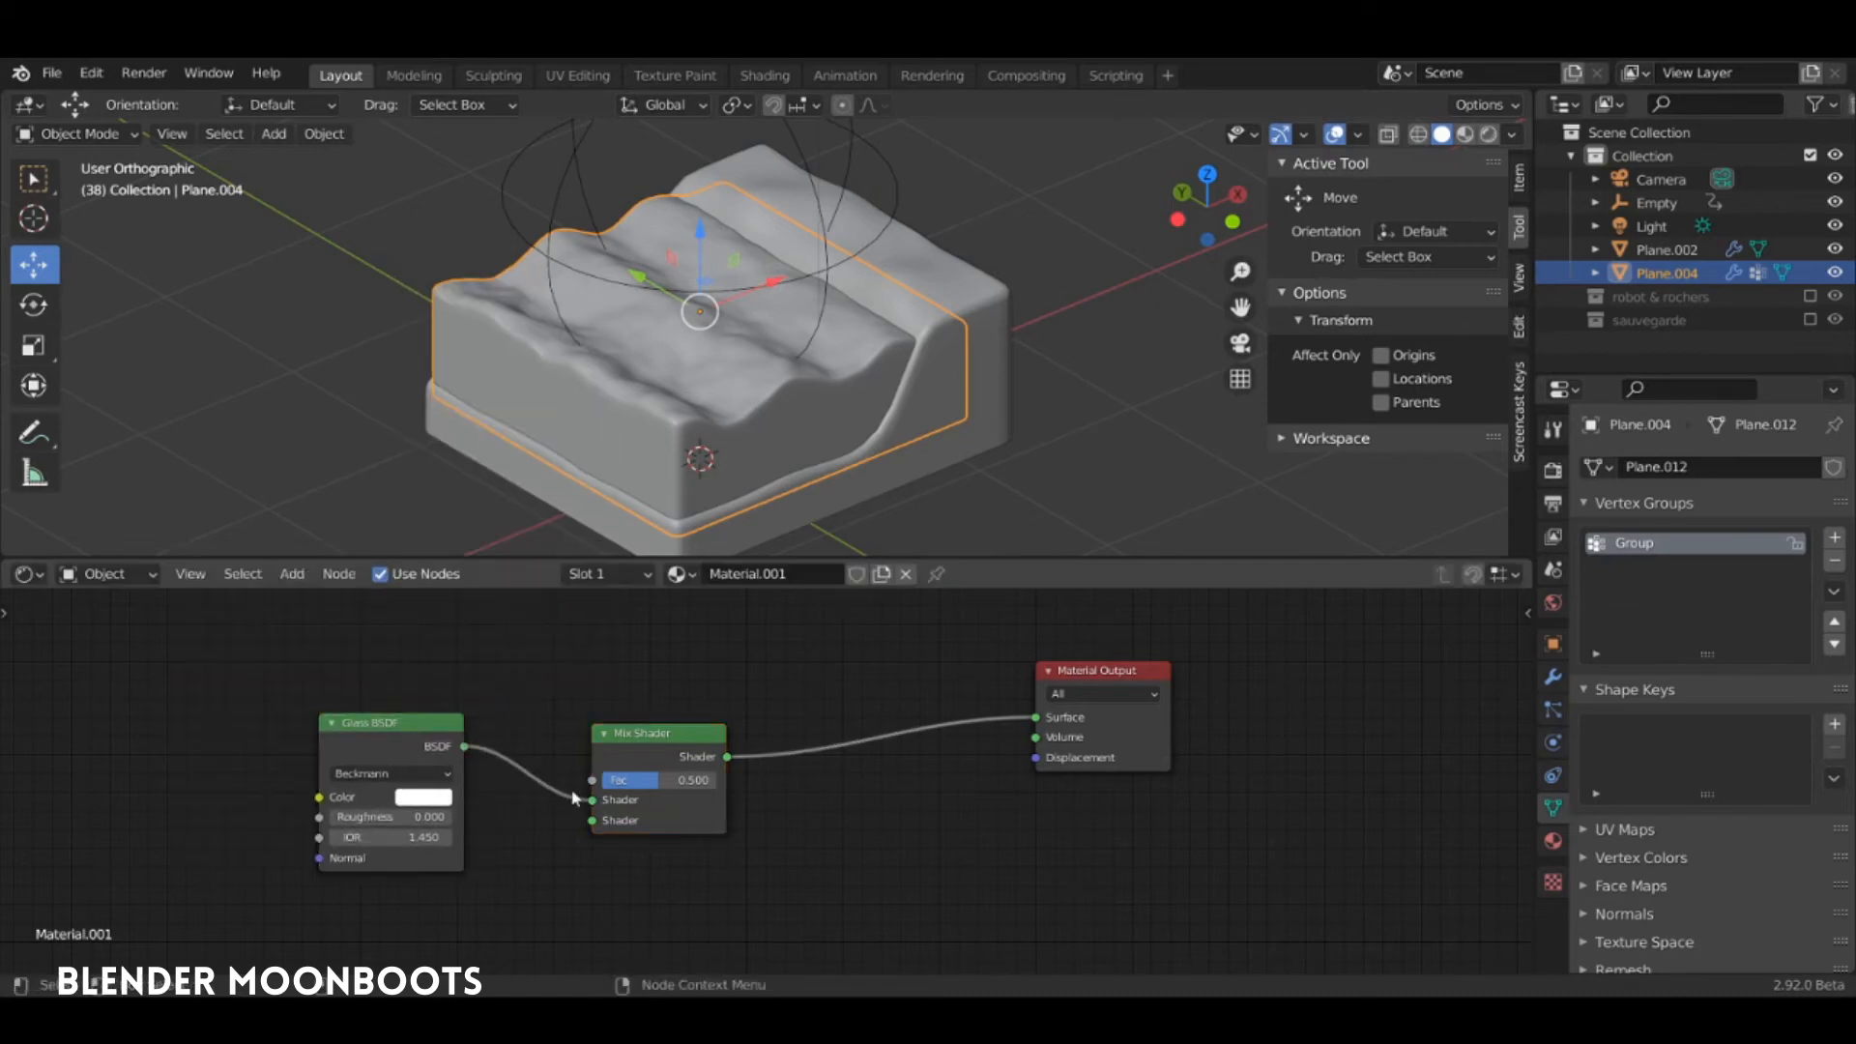
drag(403, 728, 447, 659)
Add a Transparent BSDF below the Glass BSDF and connect it to the Mix Shader's second Shader input
key(shift+a)
mouse_move(404, 875)
mouse_move(337, 802)
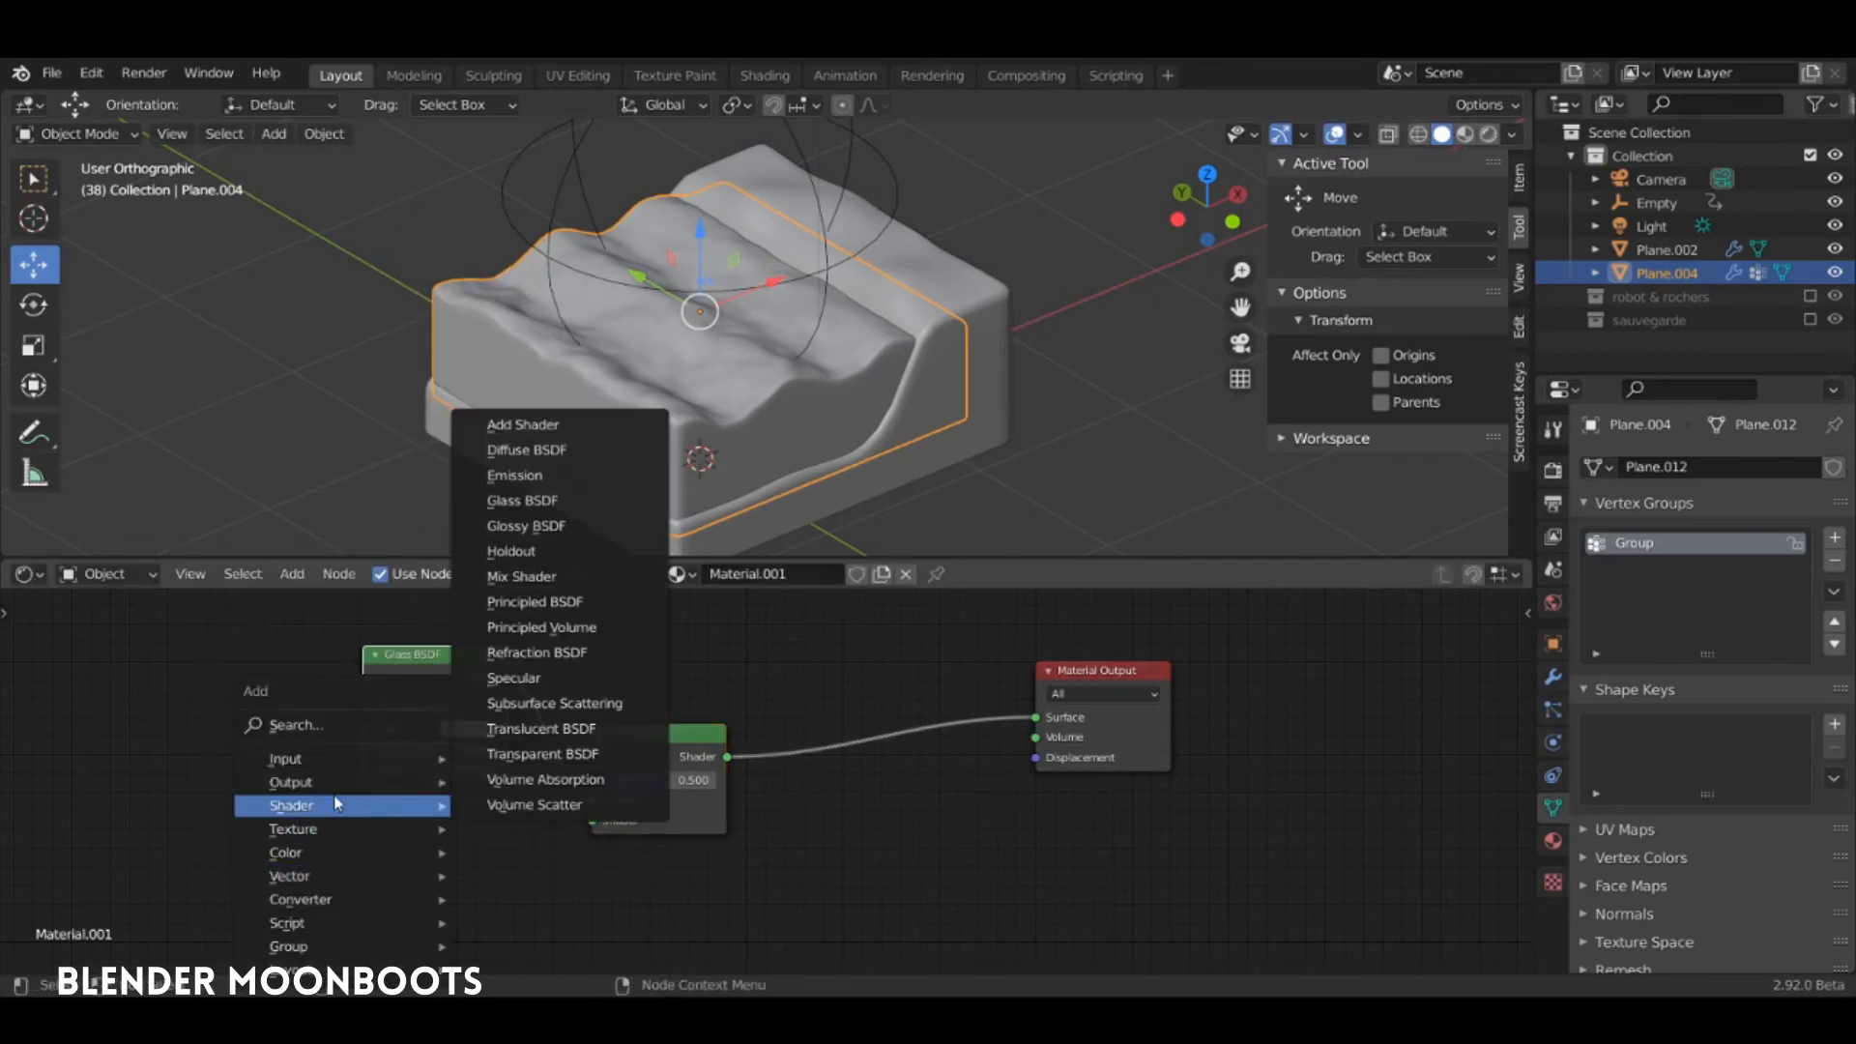
click(570, 754)
click(506, 867)
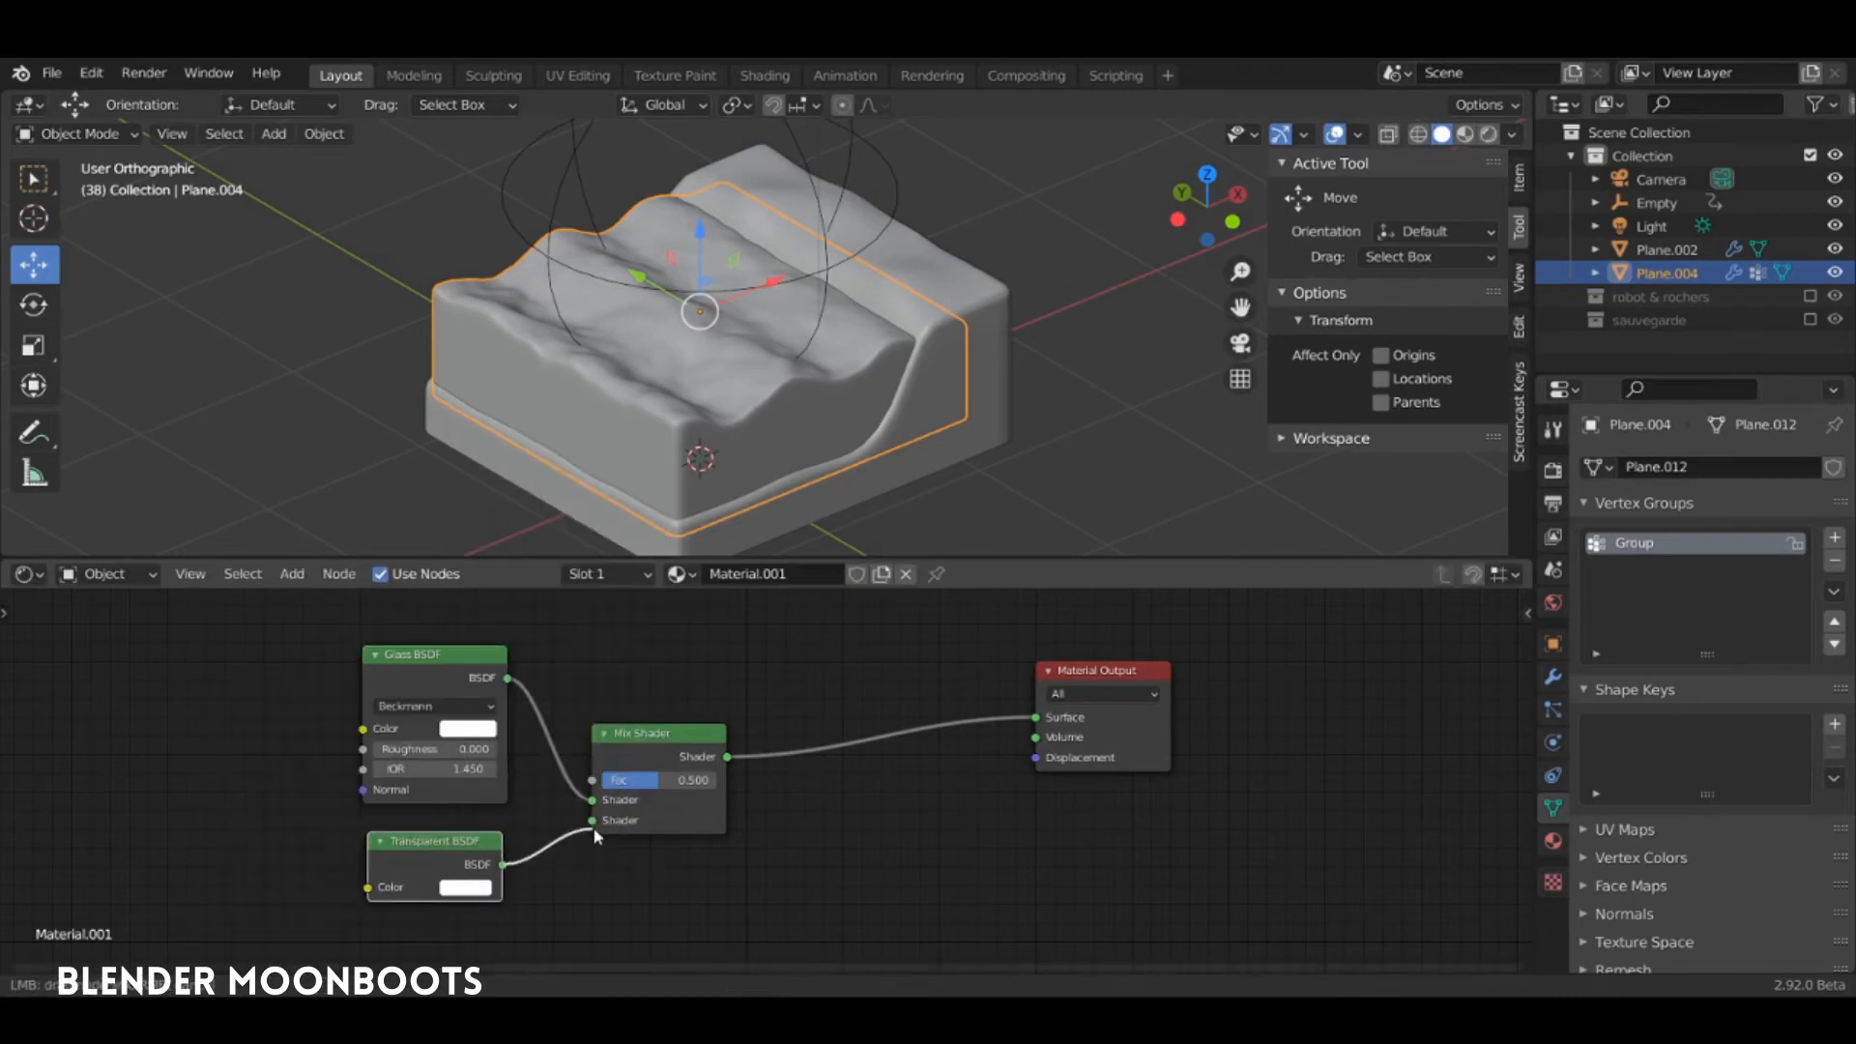
drag(595, 833, 593, 822)
Give the Glass and Transparent BSDFs the same bright blue color and view the water in Rendered shading
click(470, 730)
click(540, 503)
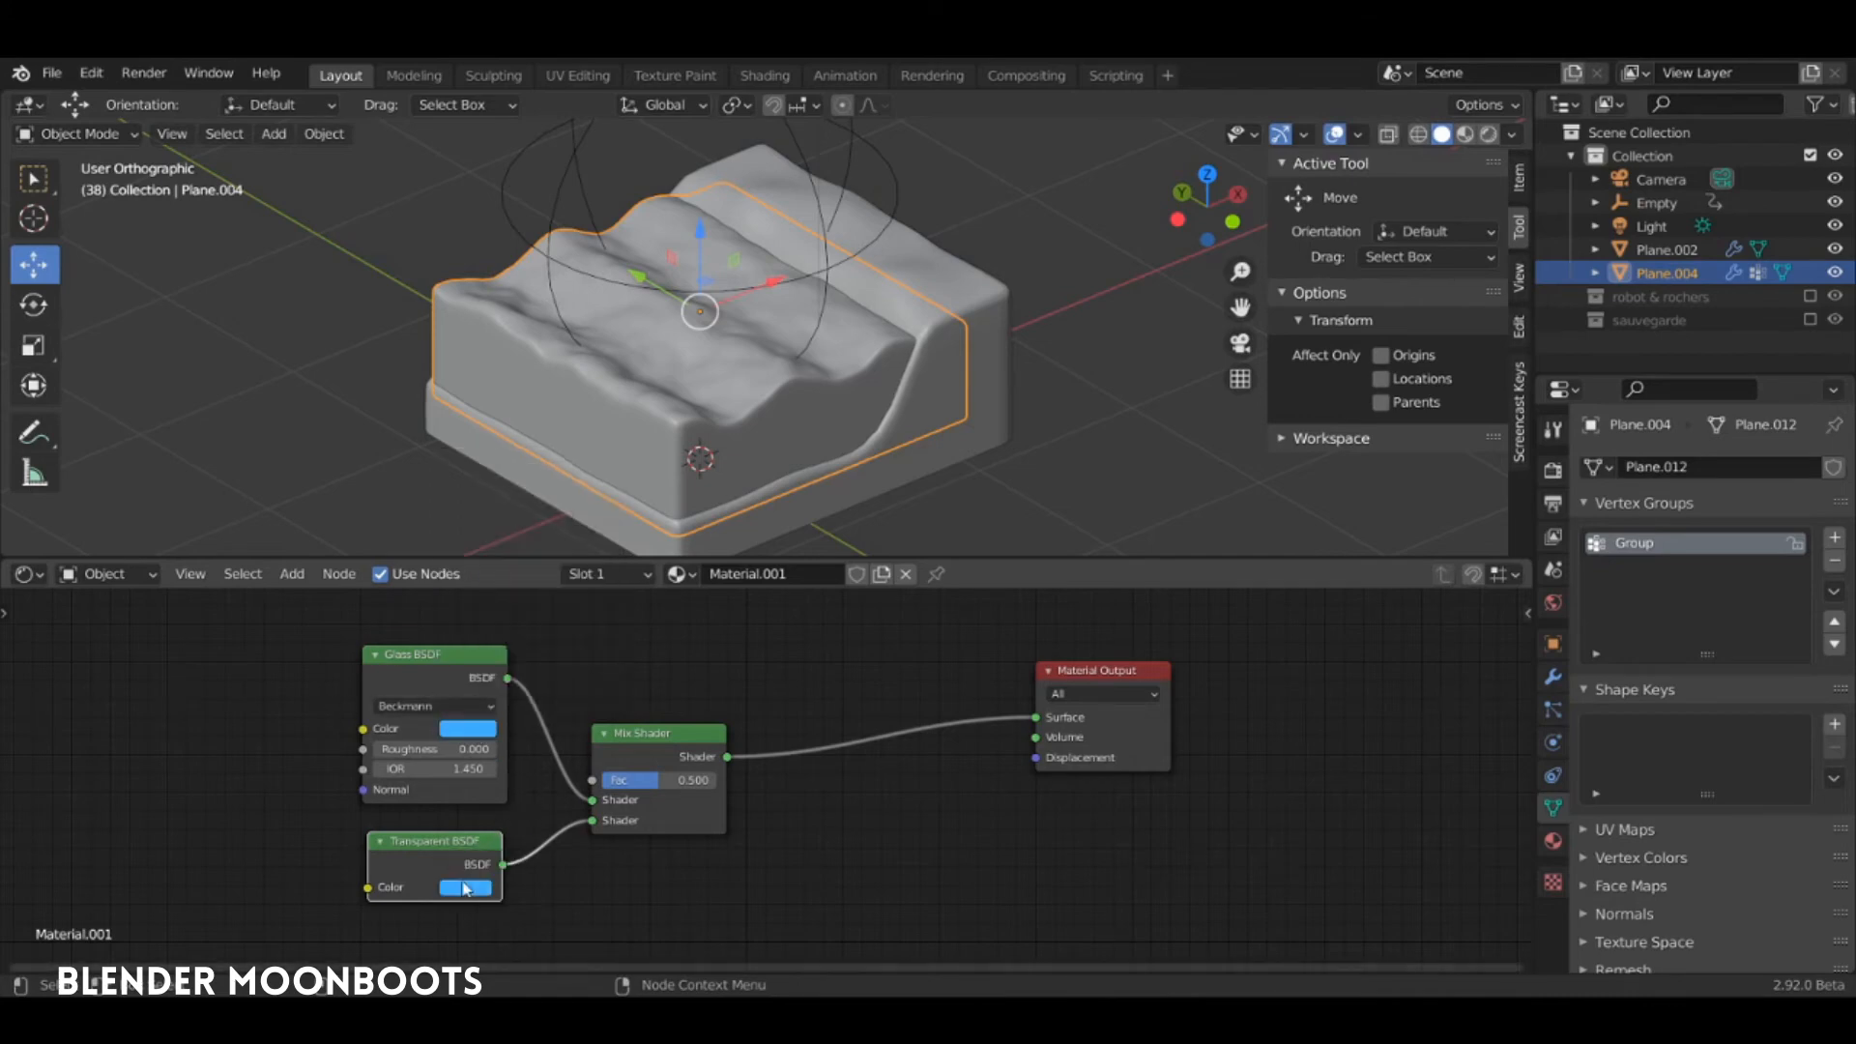
drag(435, 655, 396, 663)
click(1486, 134)
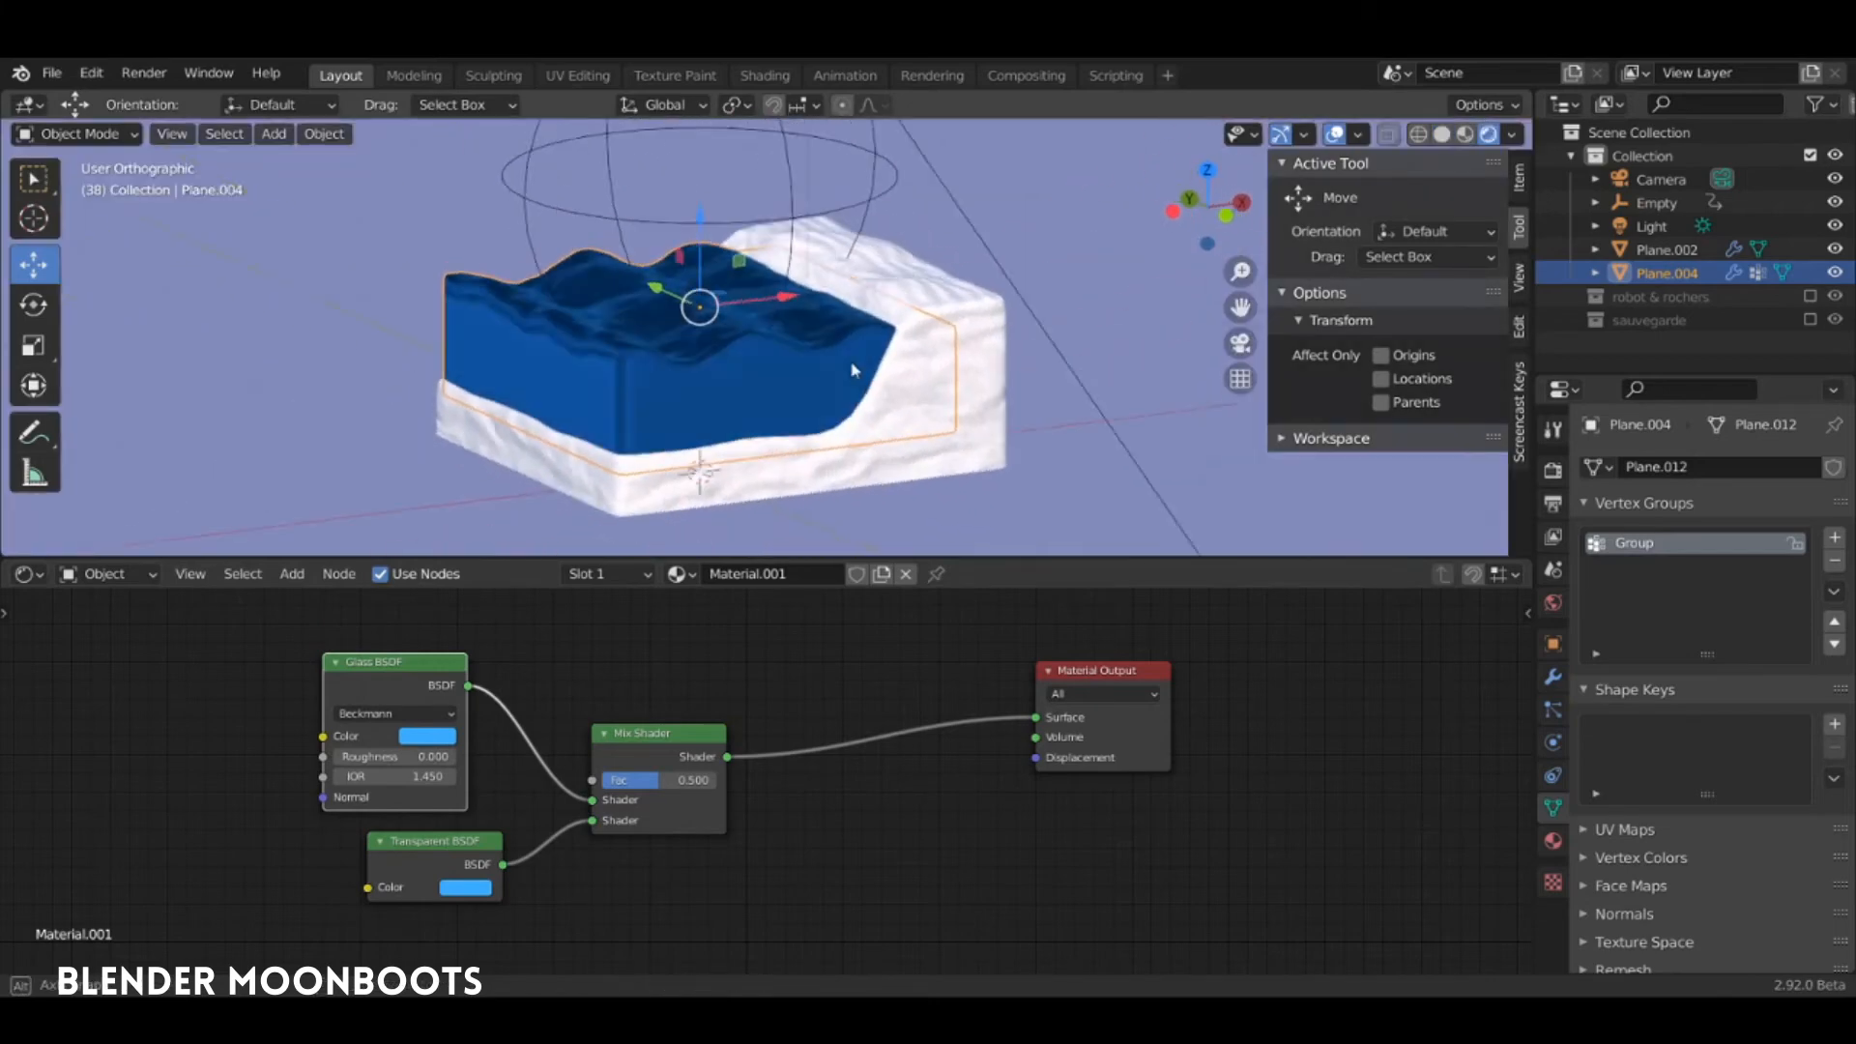
middle_drag(882, 426, 1044, 404)
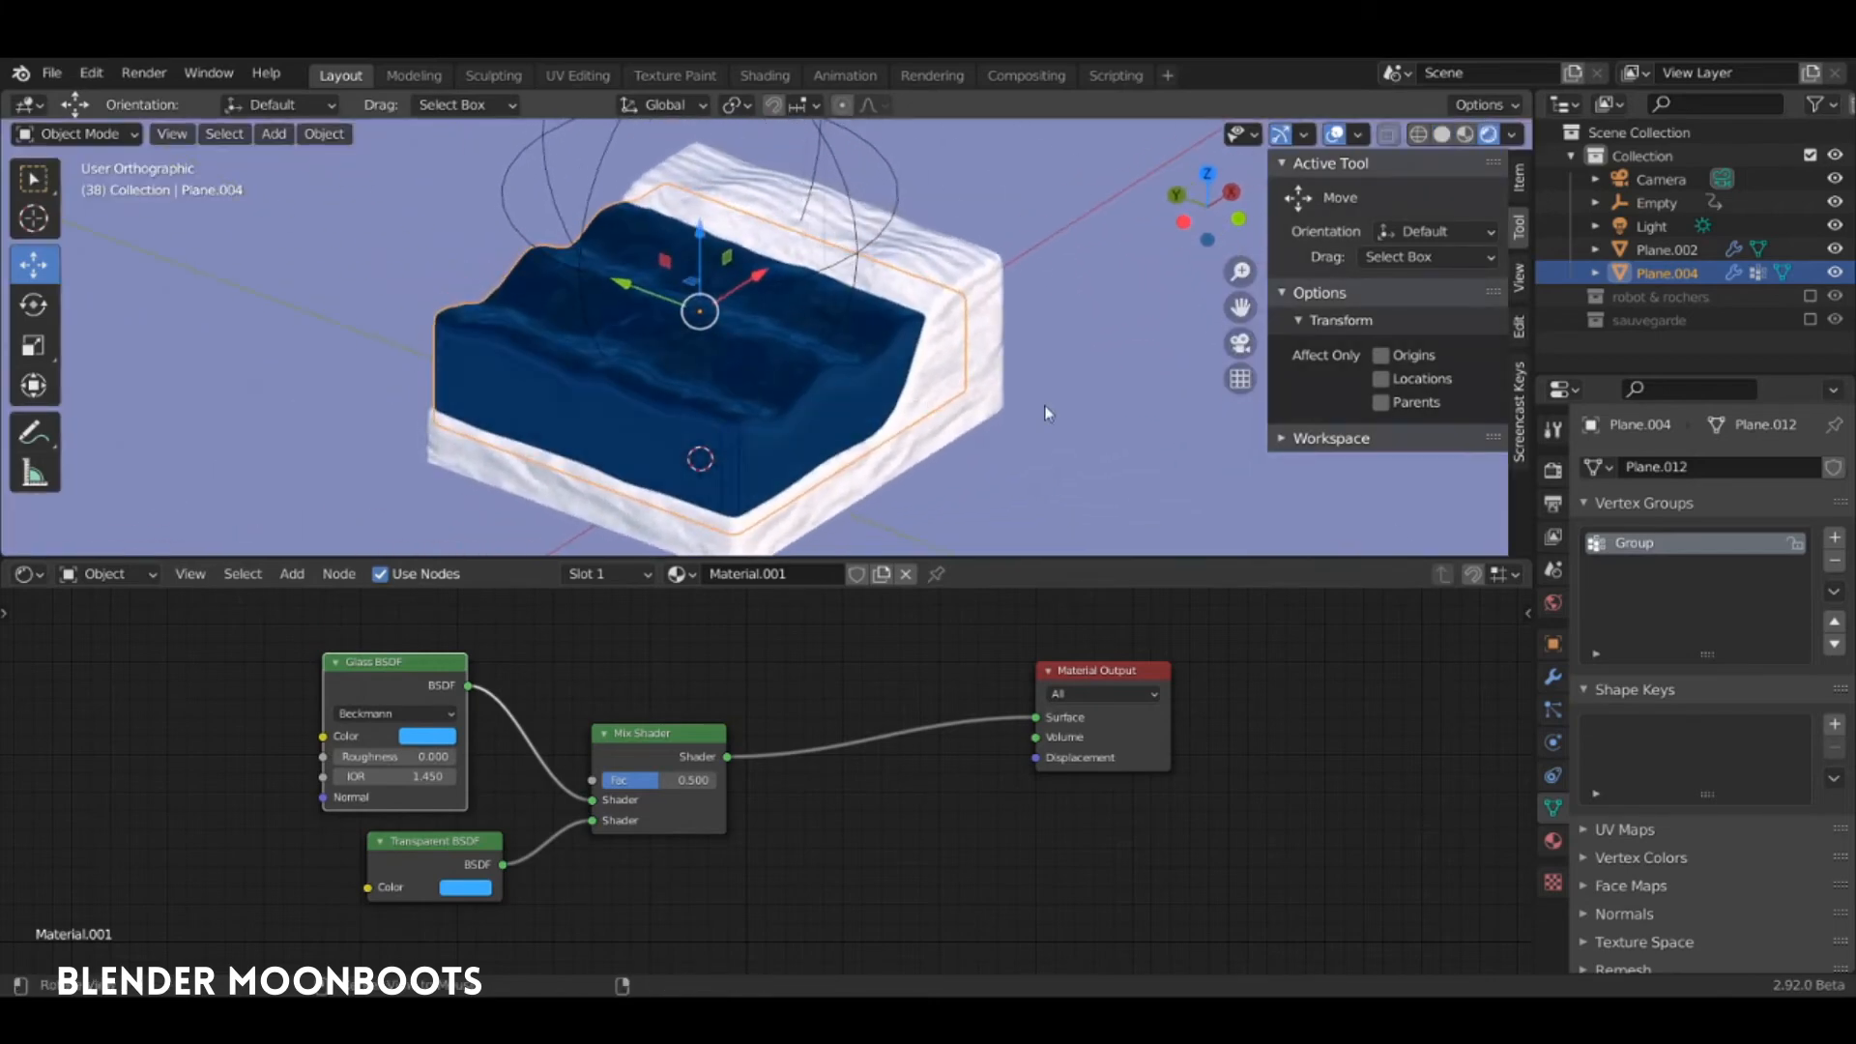
Set the water material to Alpha Blend with Shadow Mode None, Show Backface off and Screen Space Refraction on
click(1553, 841)
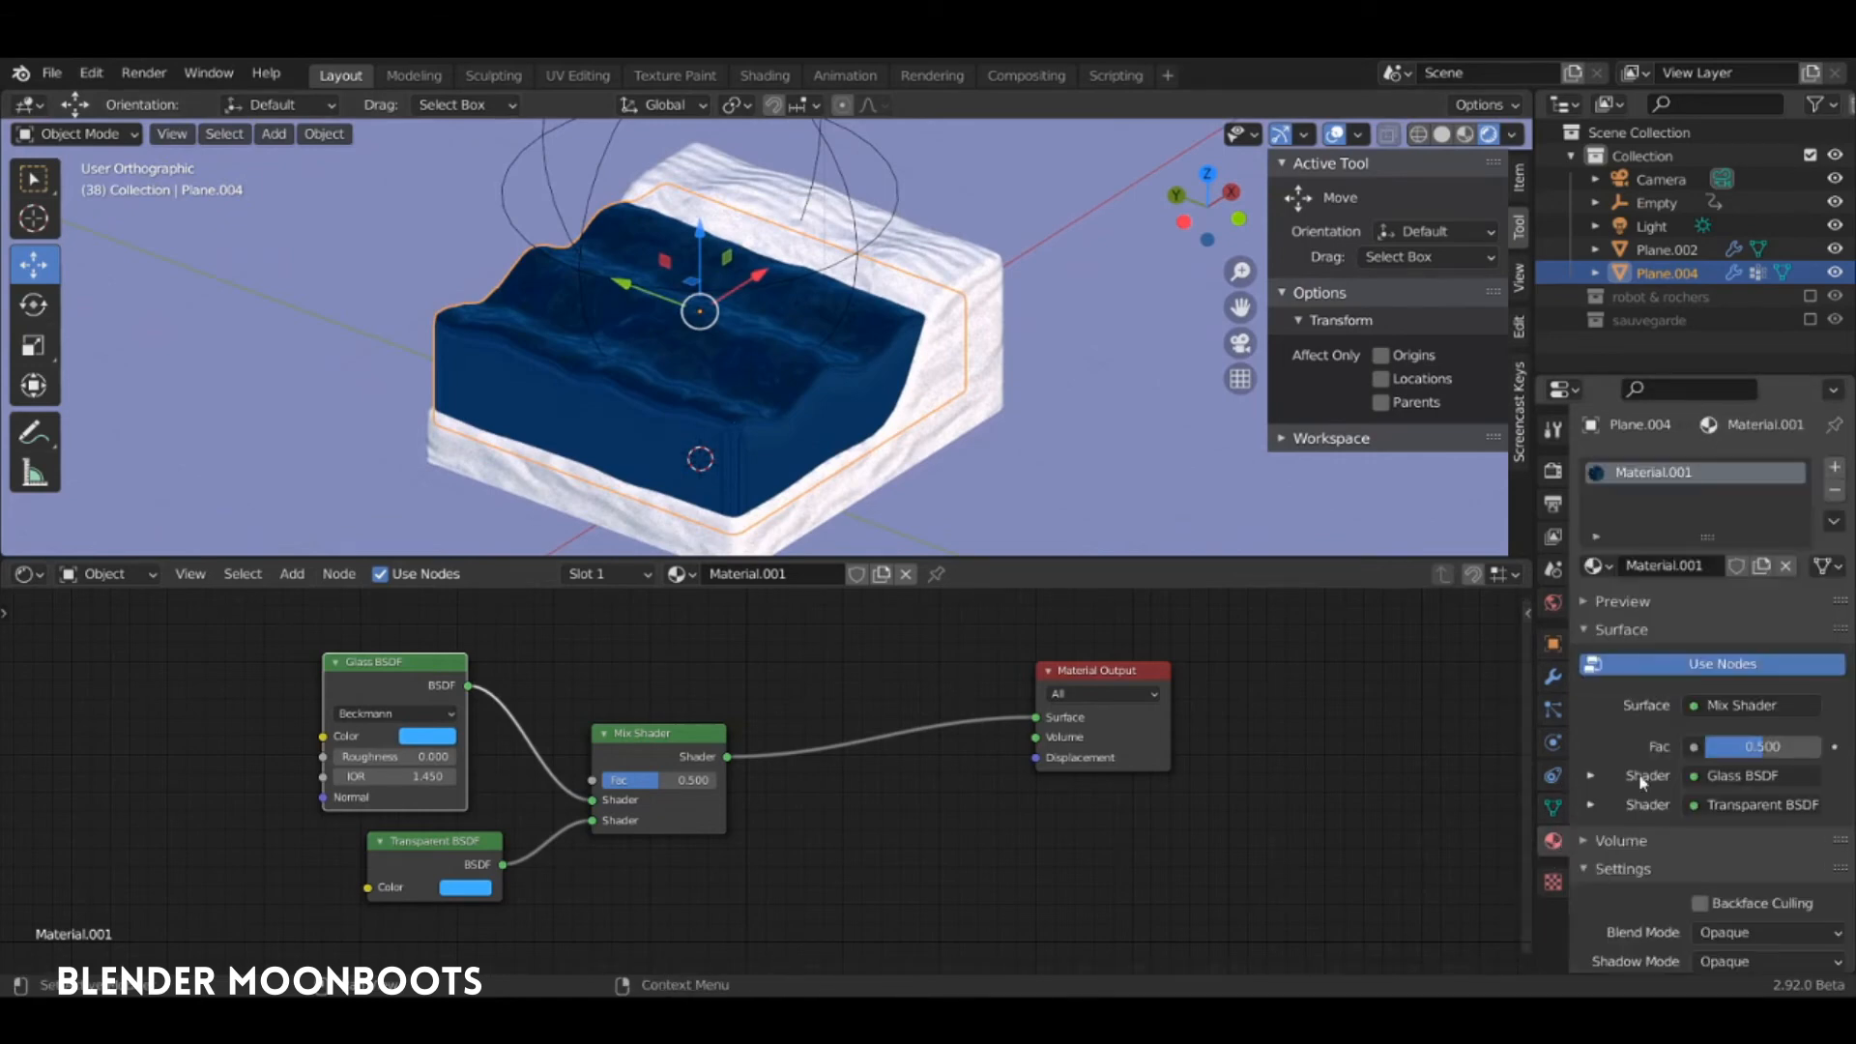
click(1585, 630)
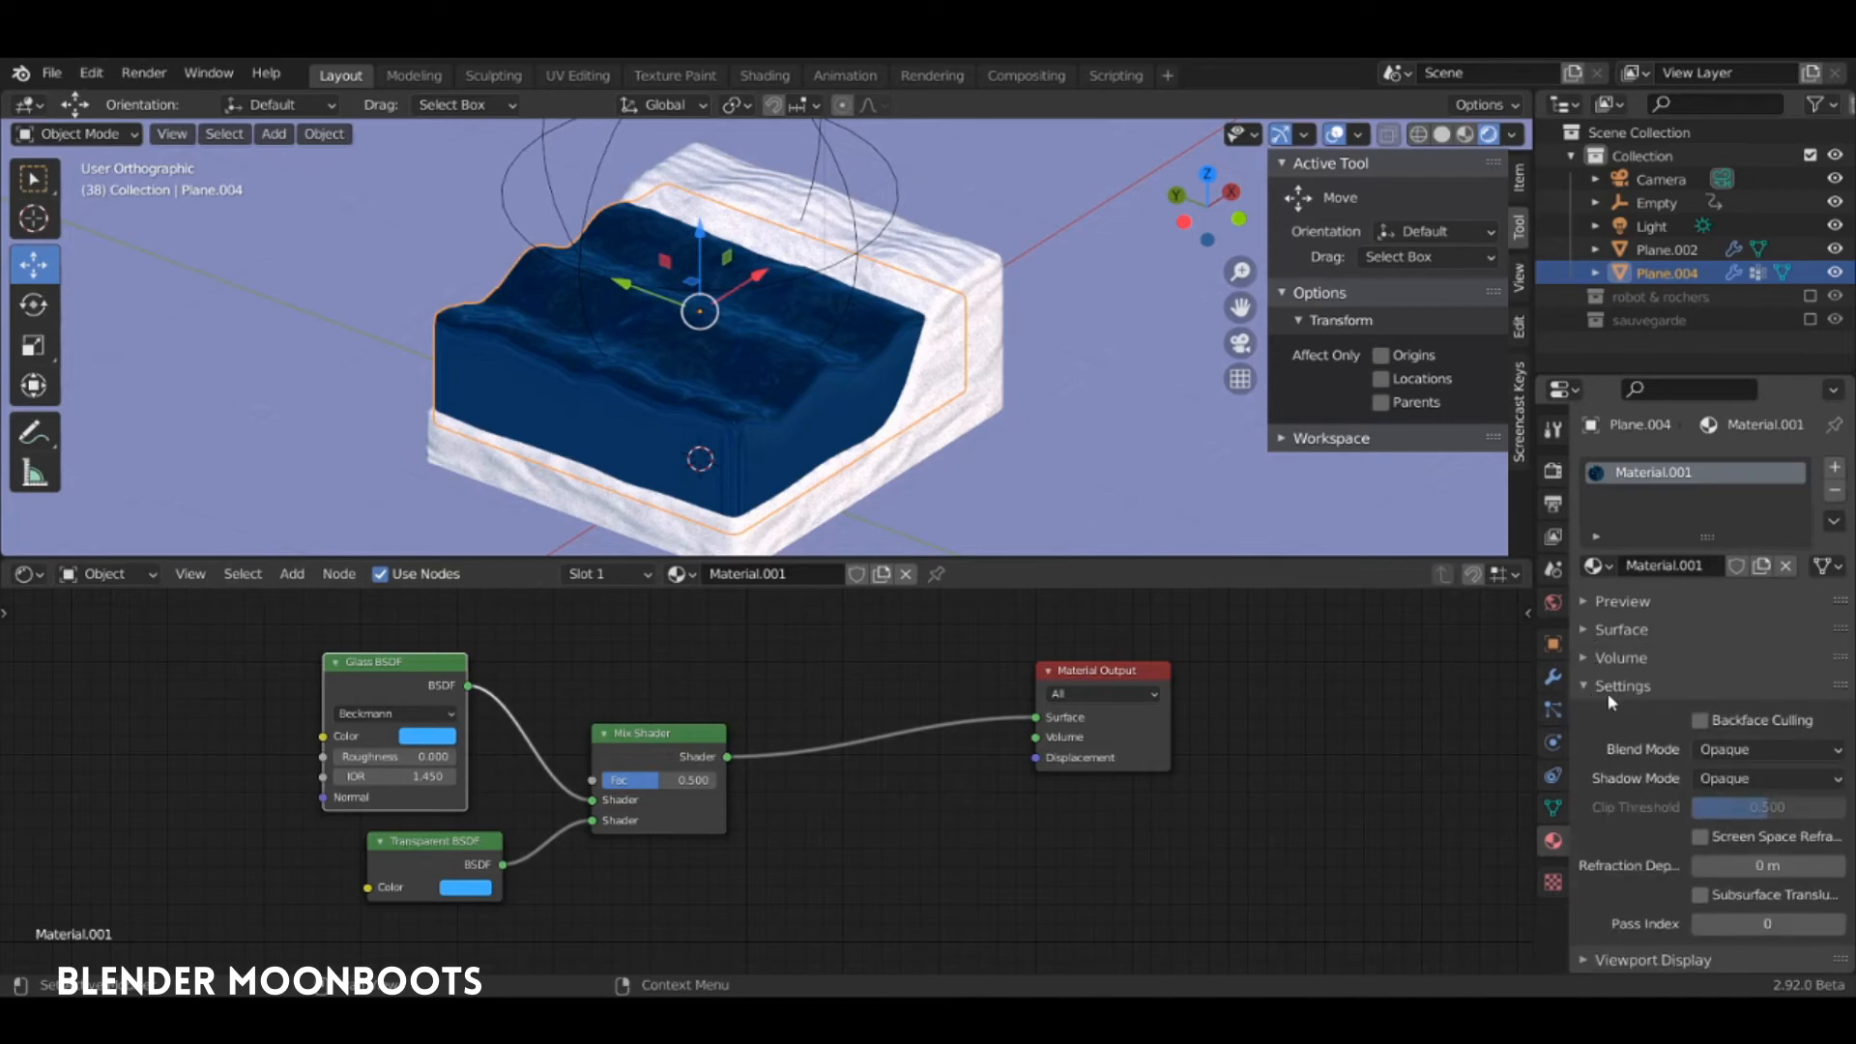
click(1753, 755)
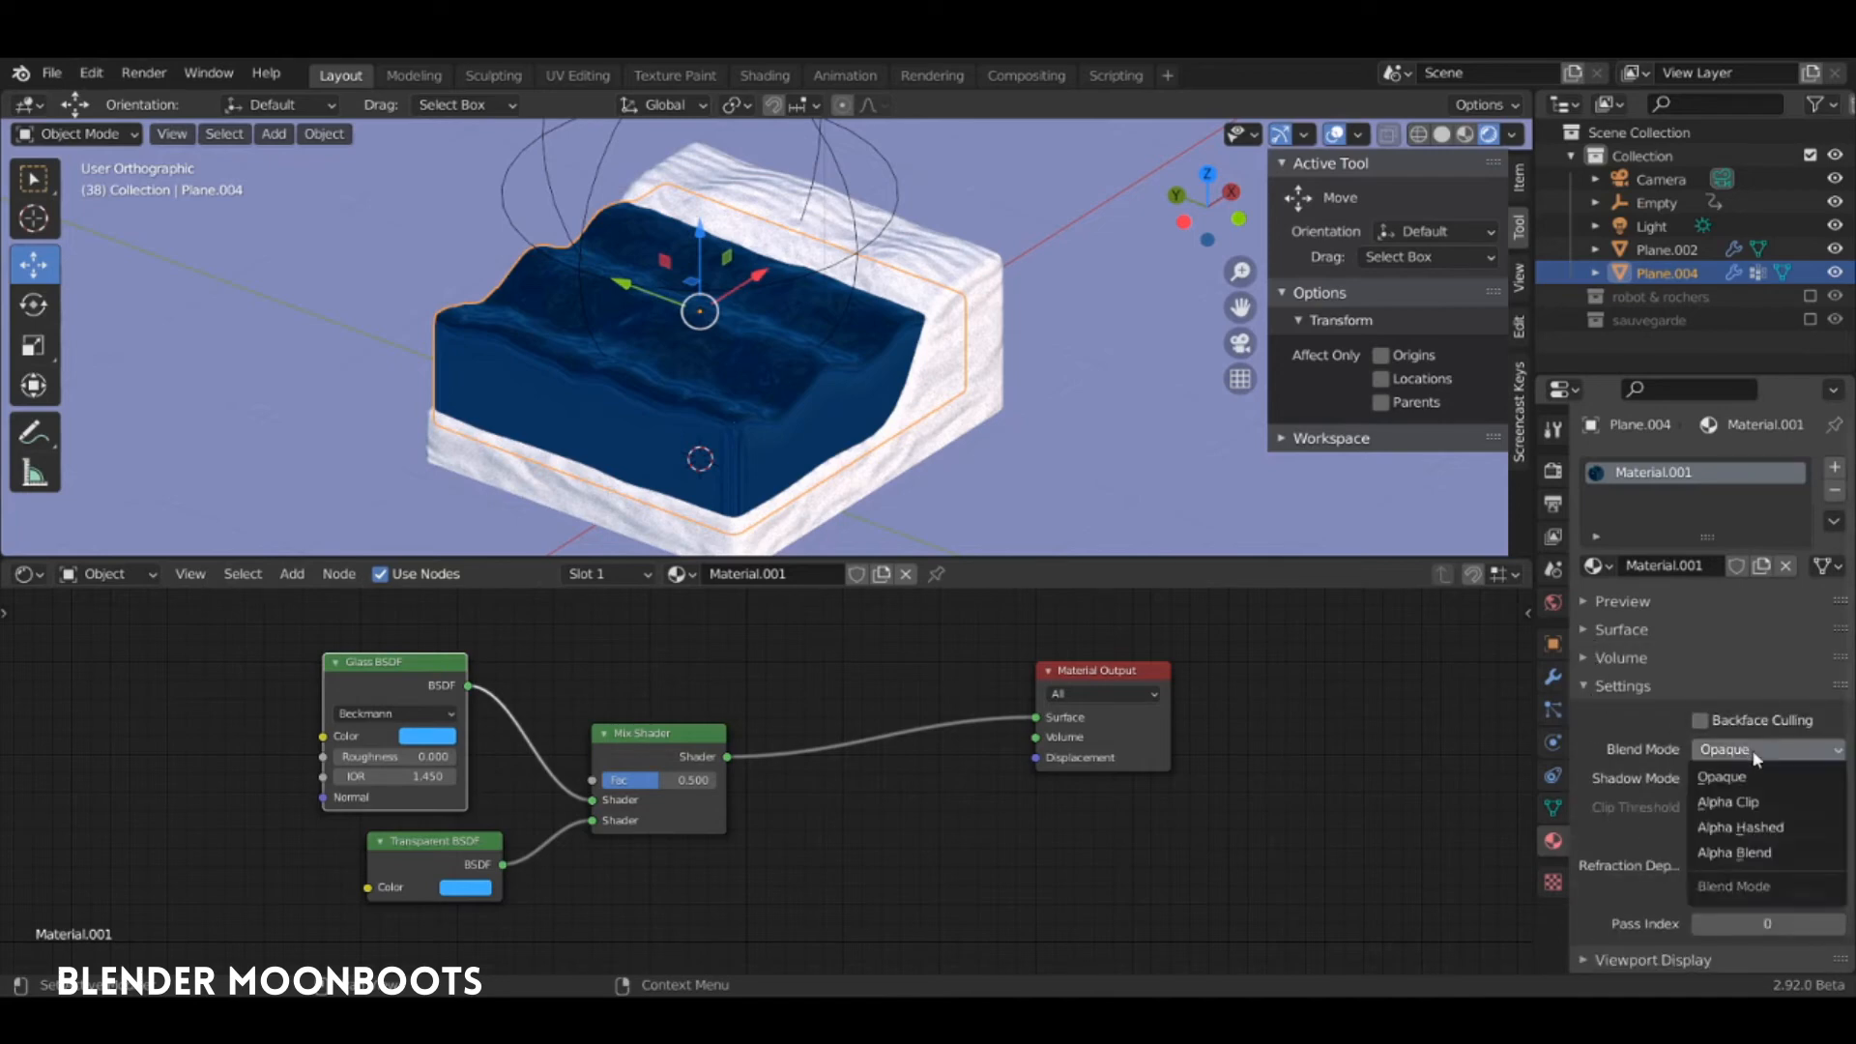
click(1740, 852)
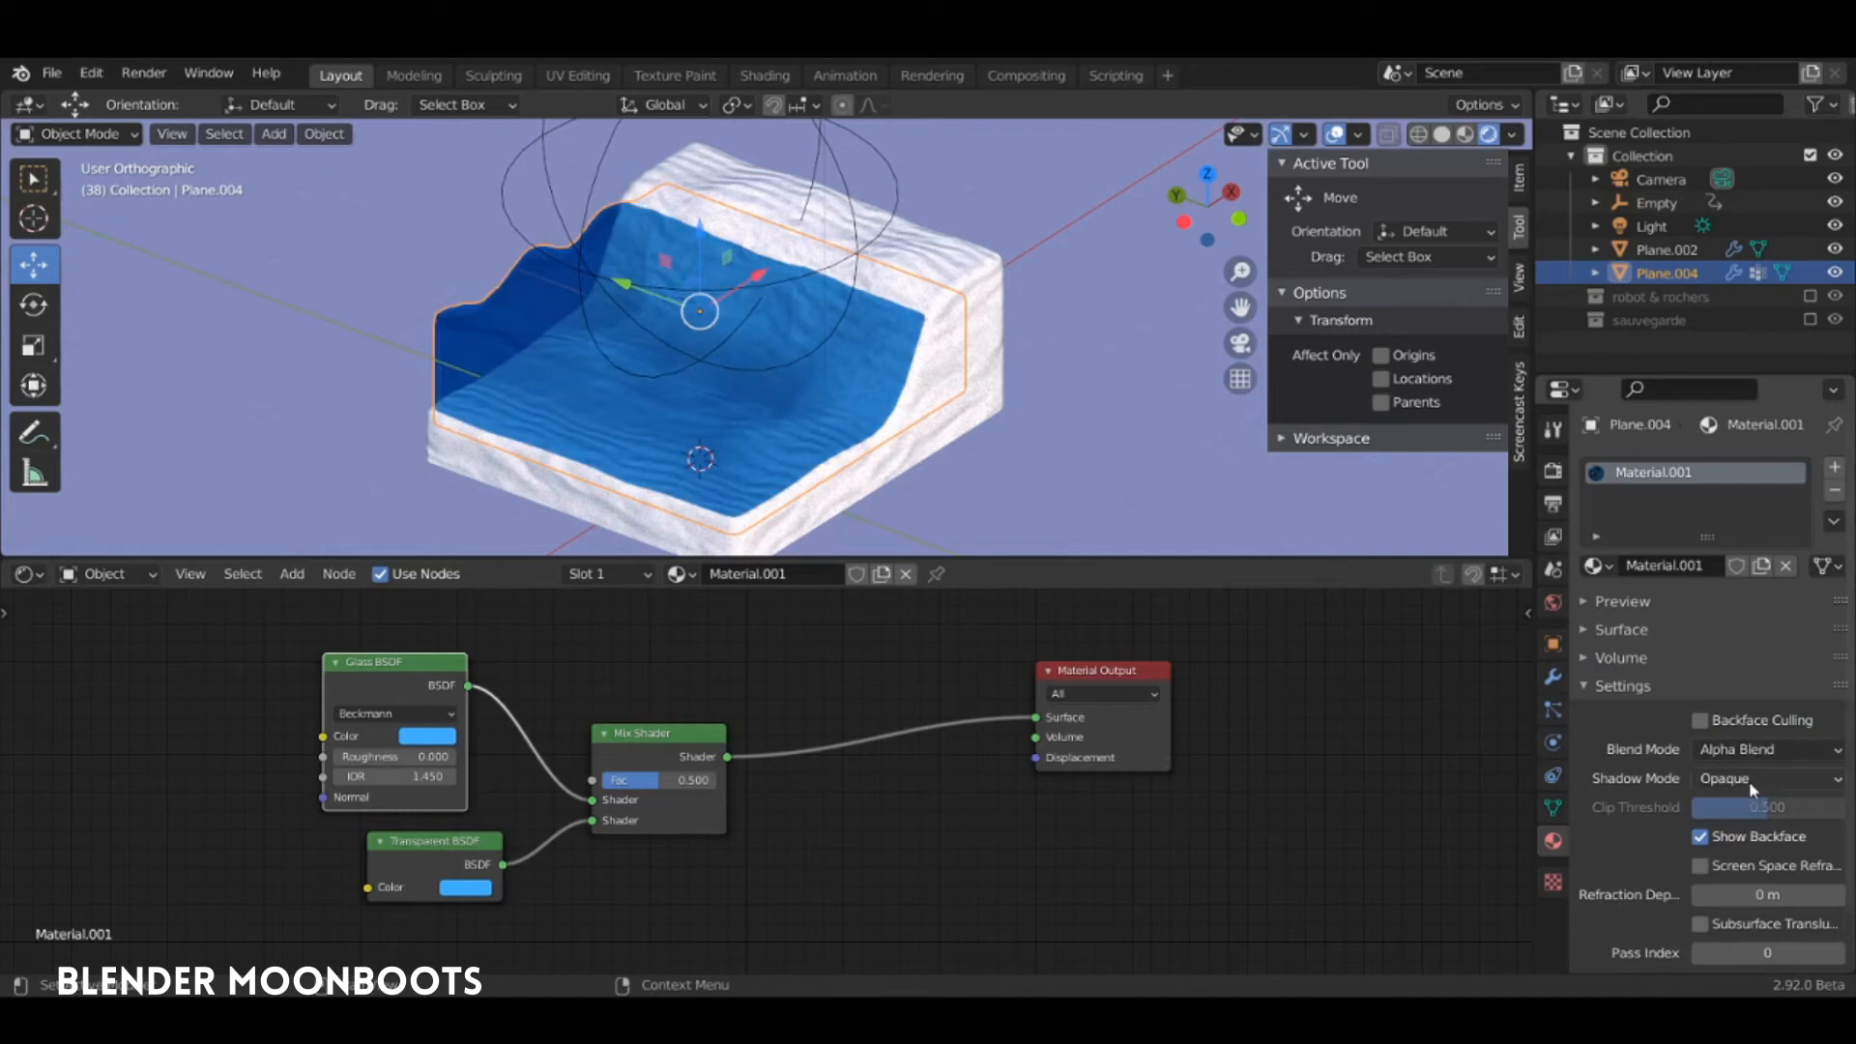
click(1752, 781)
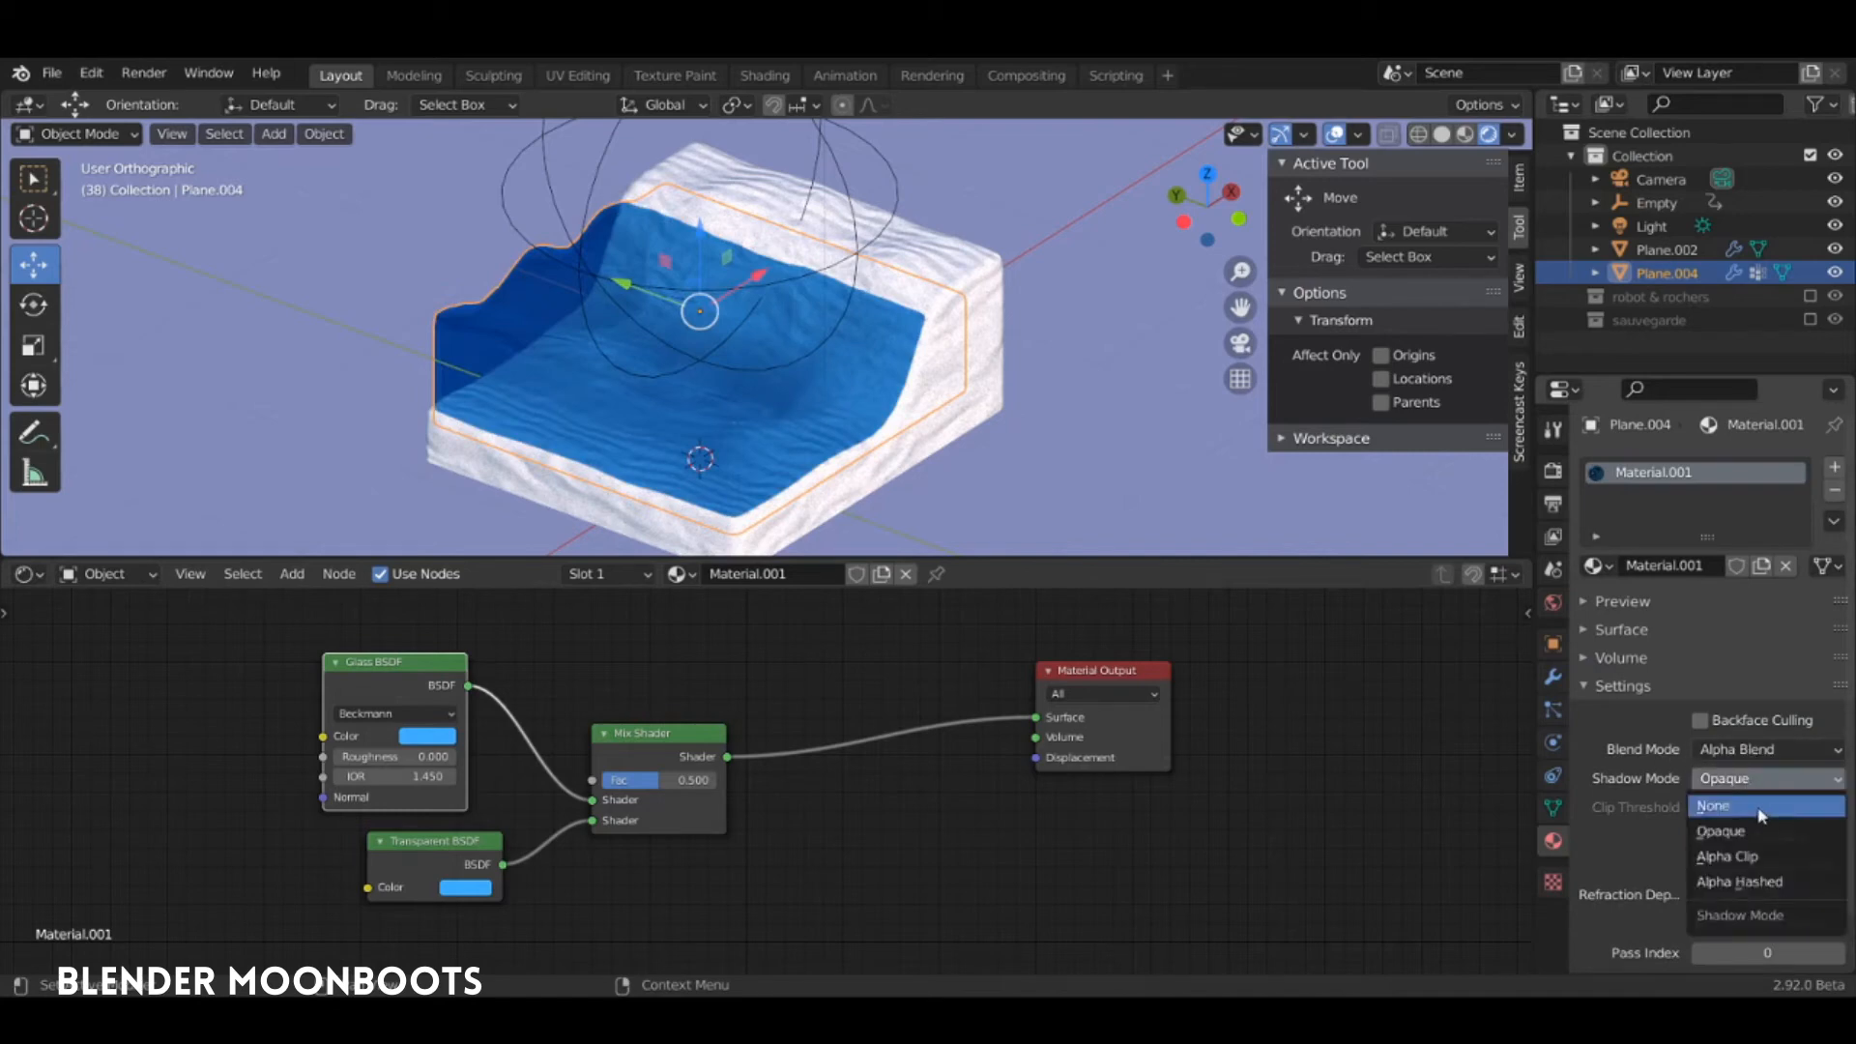
click(1758, 809)
click(1698, 837)
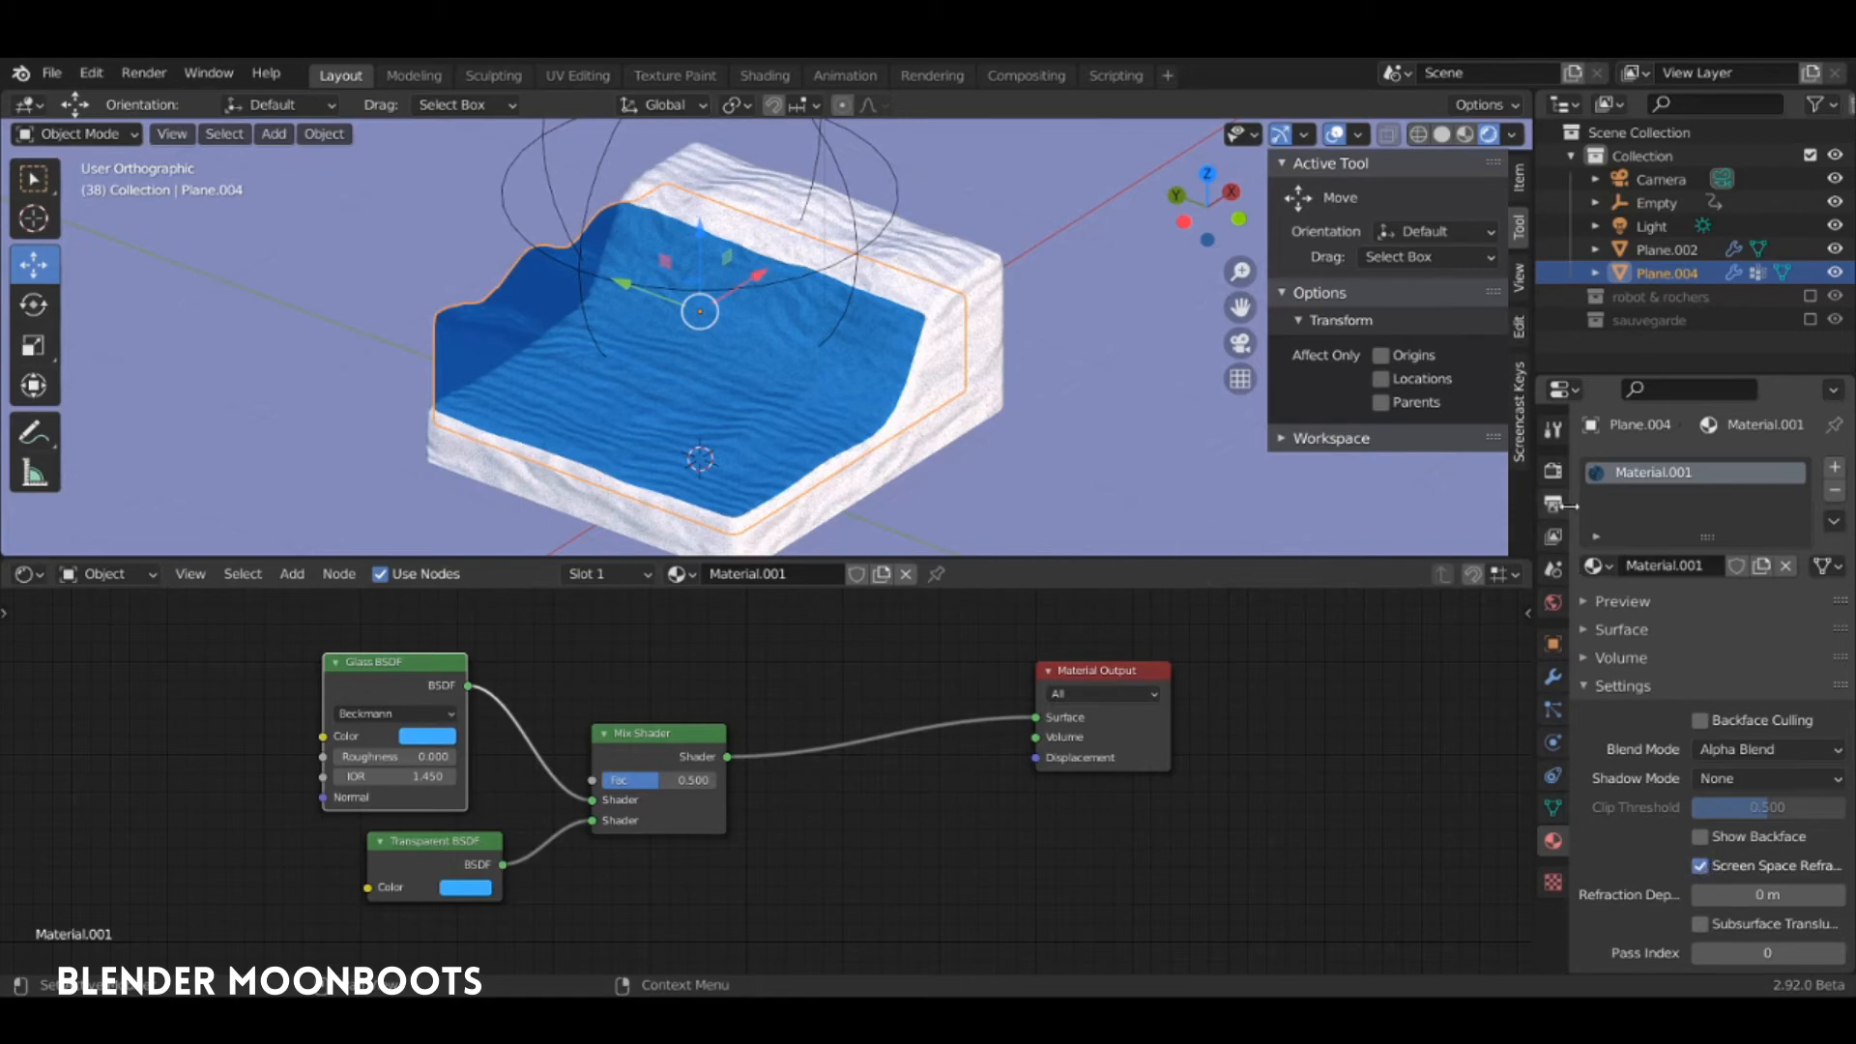
Enable Screen Space Reflections with Refraction in the Eevee render settings
click(1553, 471)
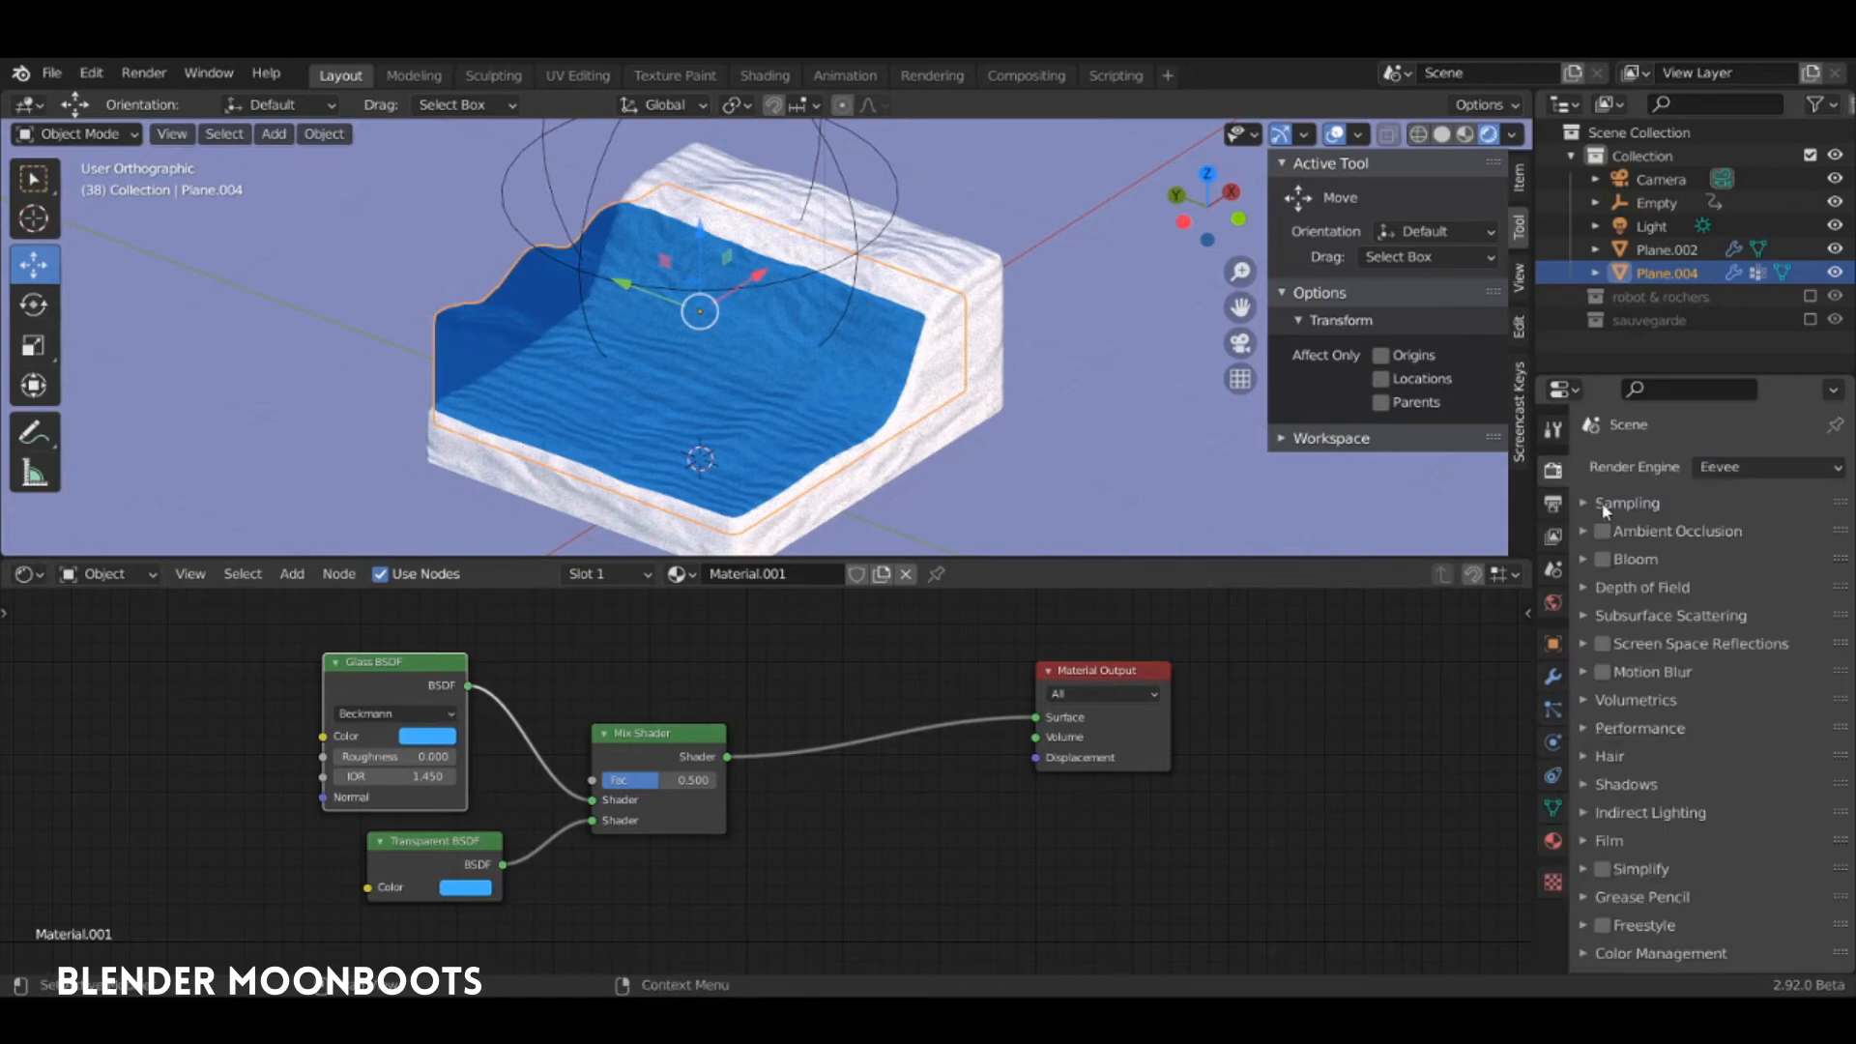
click(1583, 644)
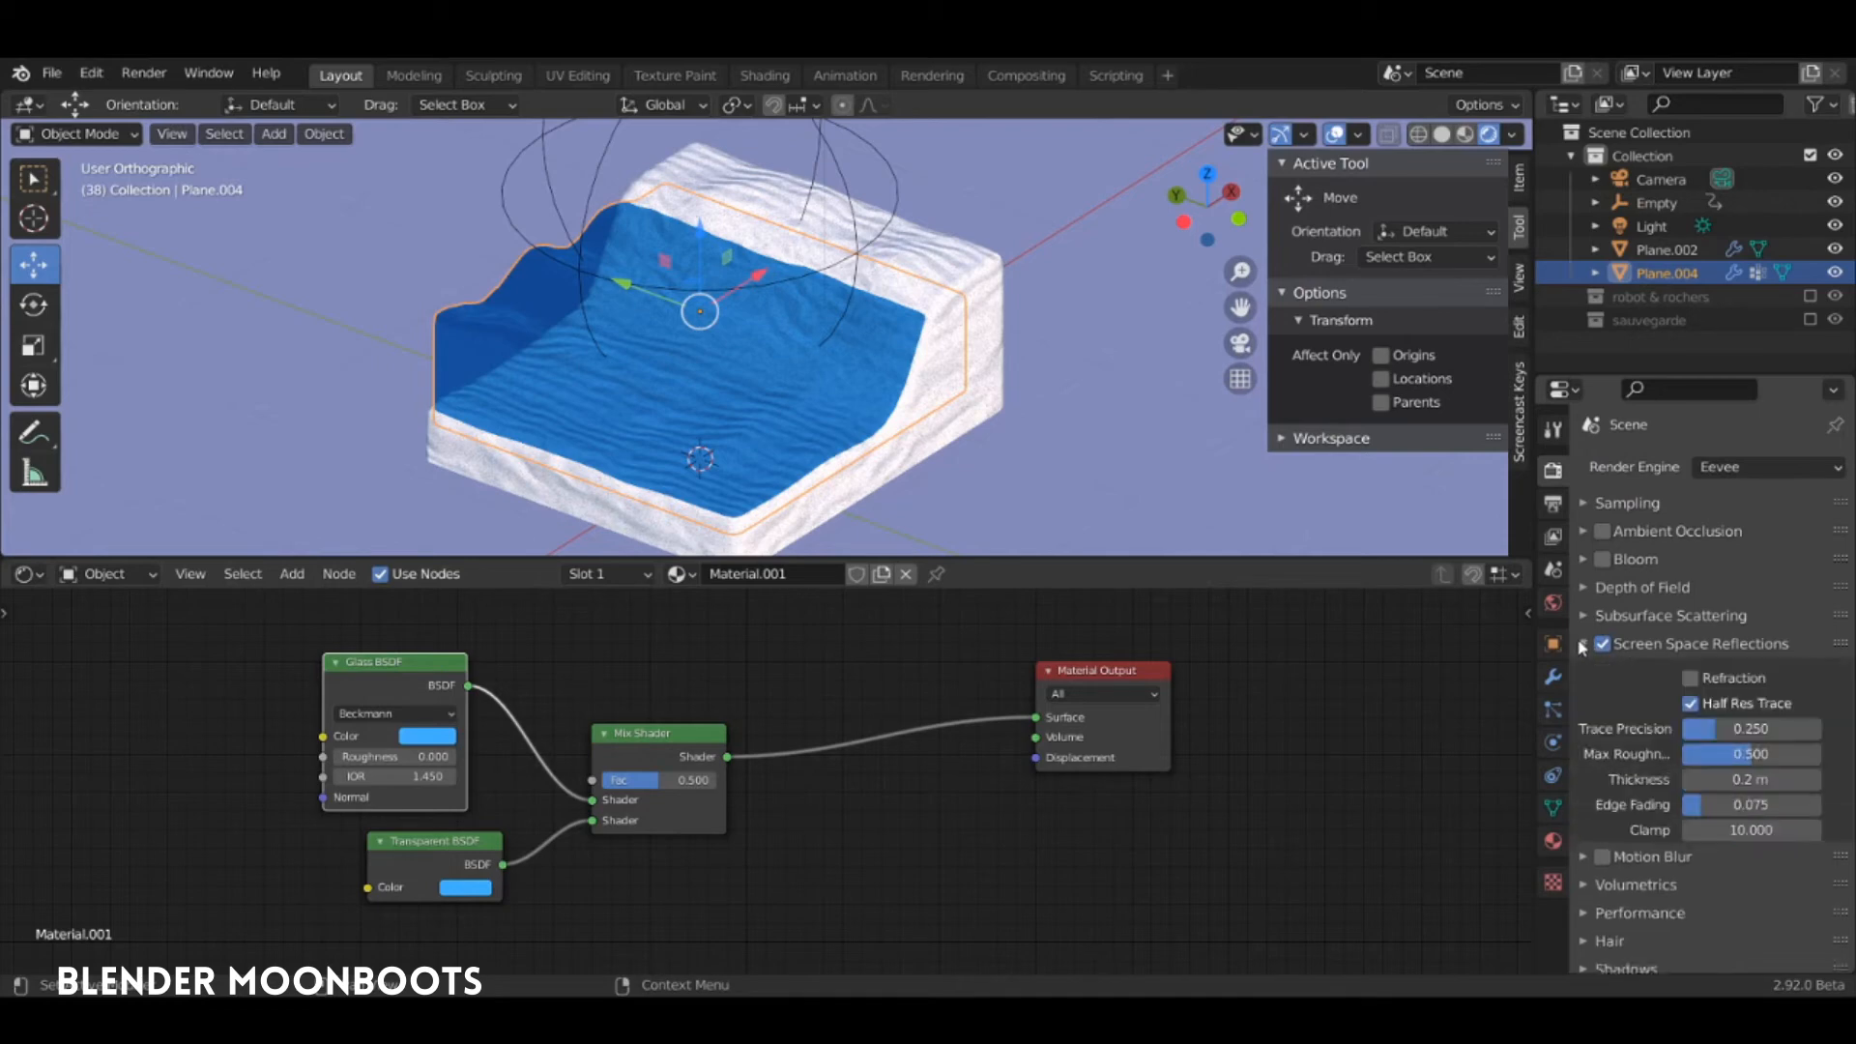
click(1691, 679)
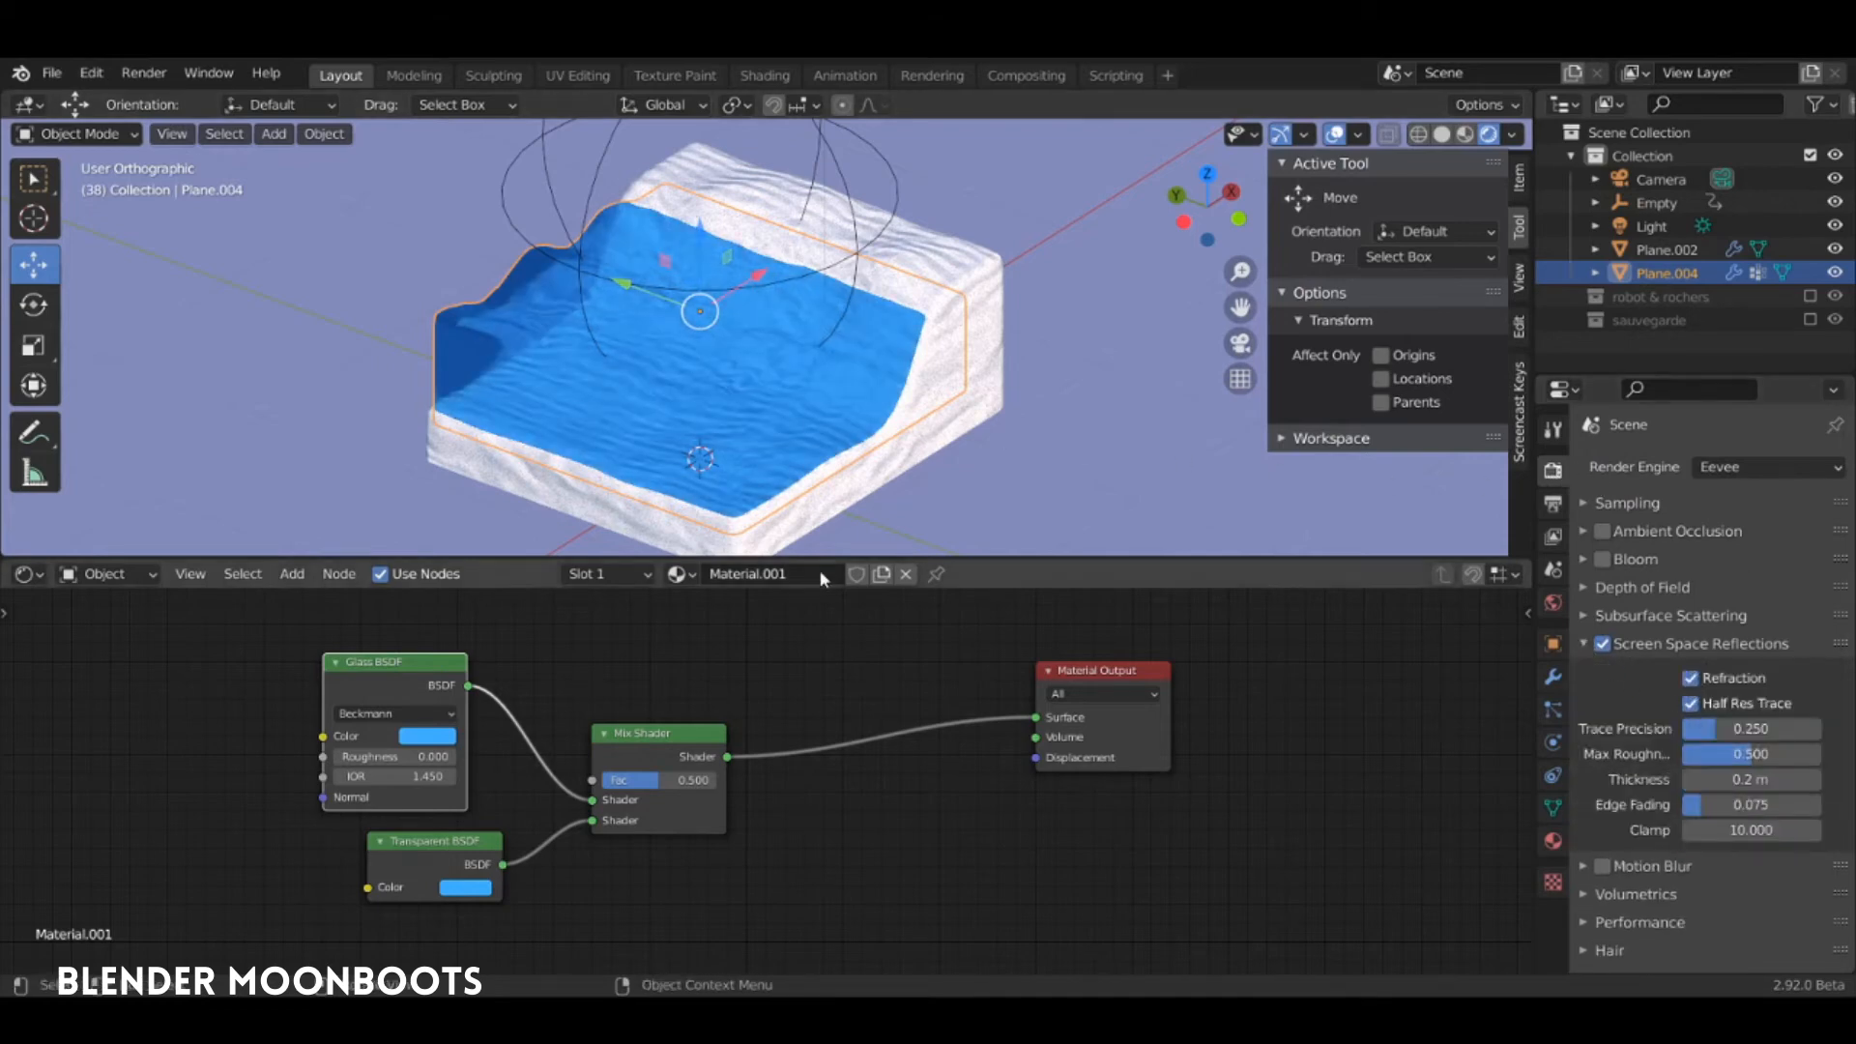
middle_drag(778, 542, 628, 348)
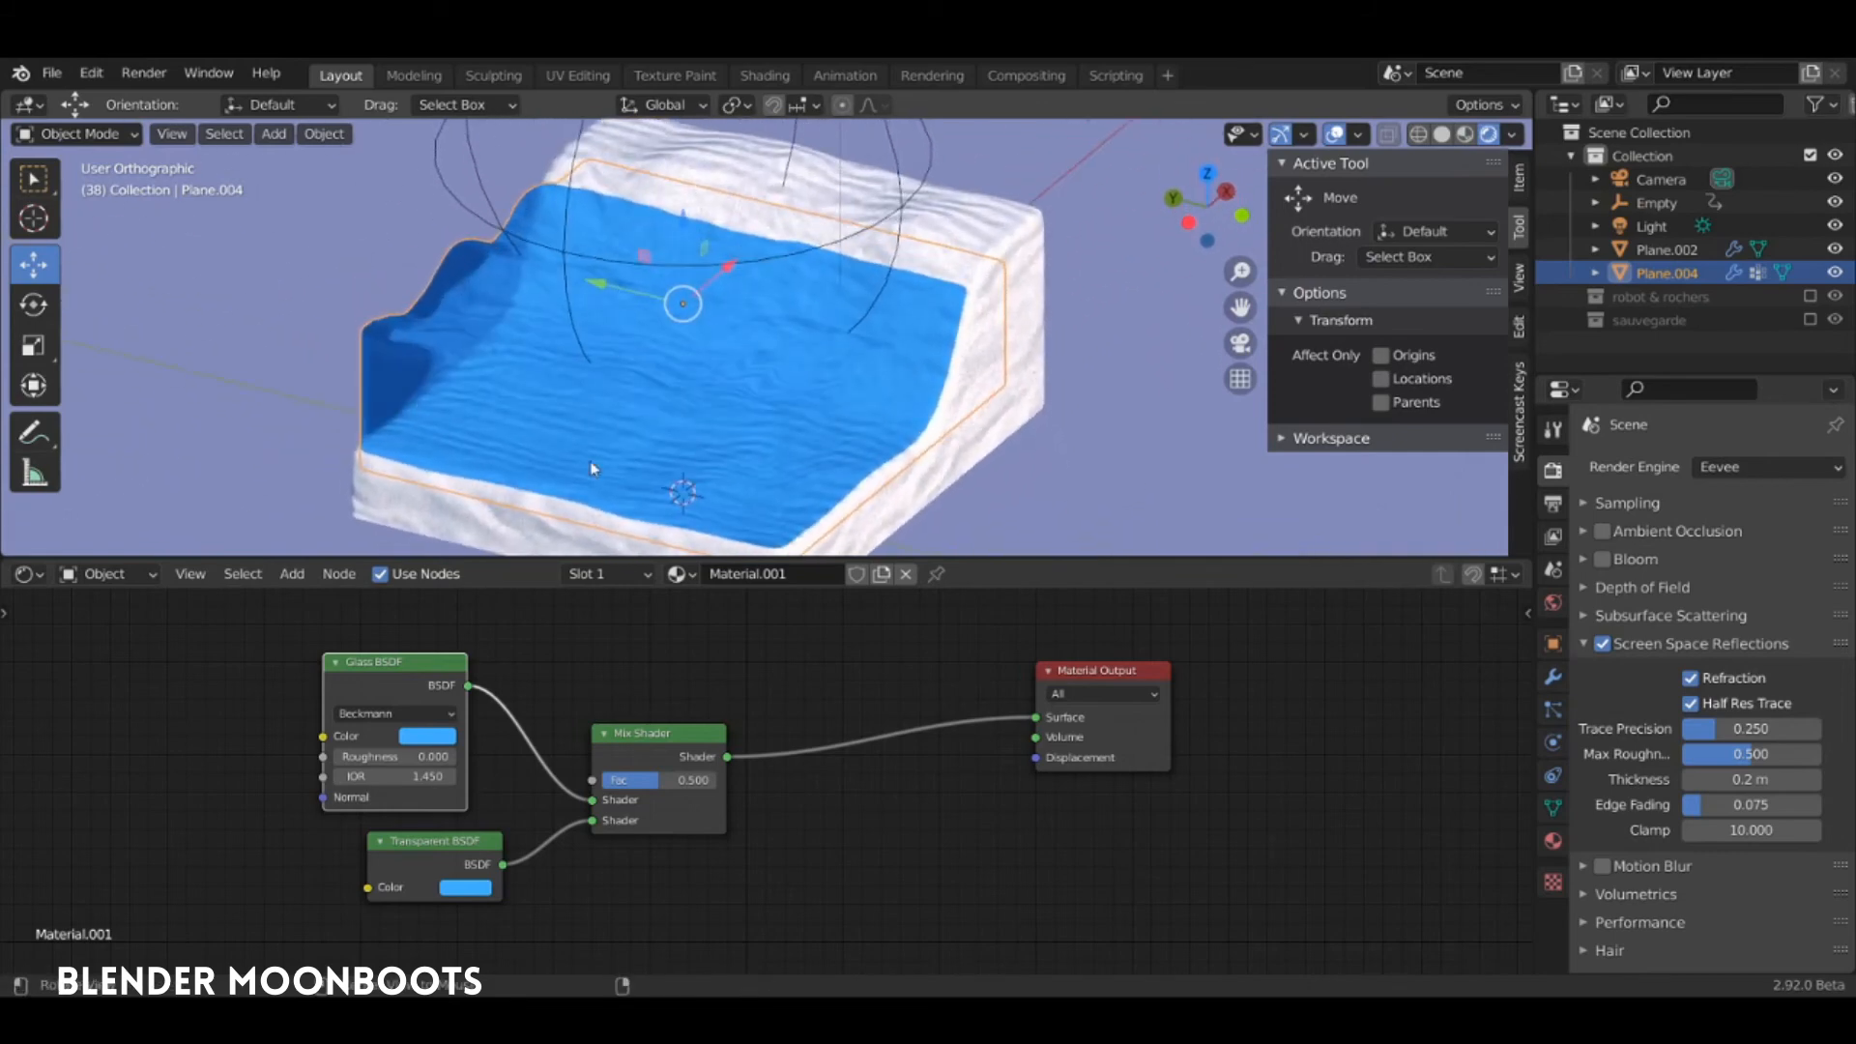
Set the Mix Shader factor to 0.400, move the Material Output farther away and enlarge the 3D viewport
mouse_move(649, 779)
mouse_down()
mouse_move(766, 791)
mouse_move(653, 796)
mouse_up()
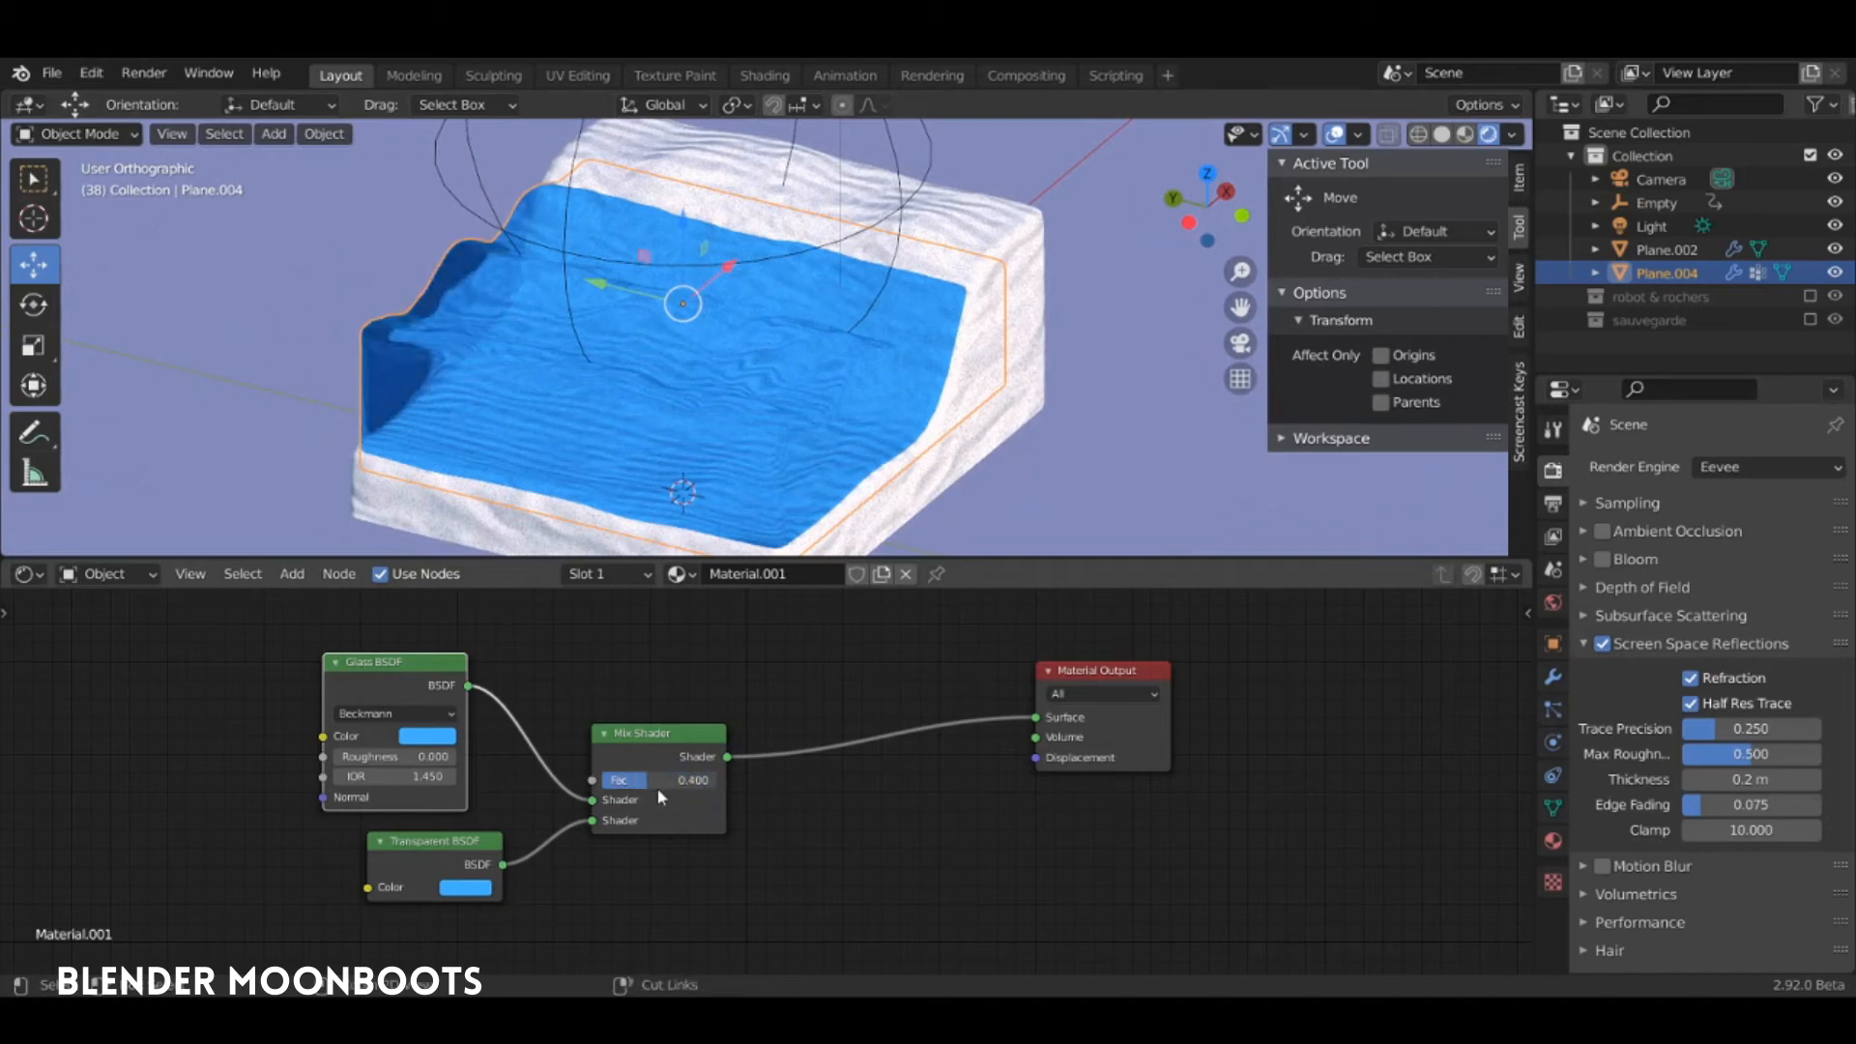
drag(1105, 673, 1175, 653)
middle_drag(810, 423, 754, 526)
click(767, 555)
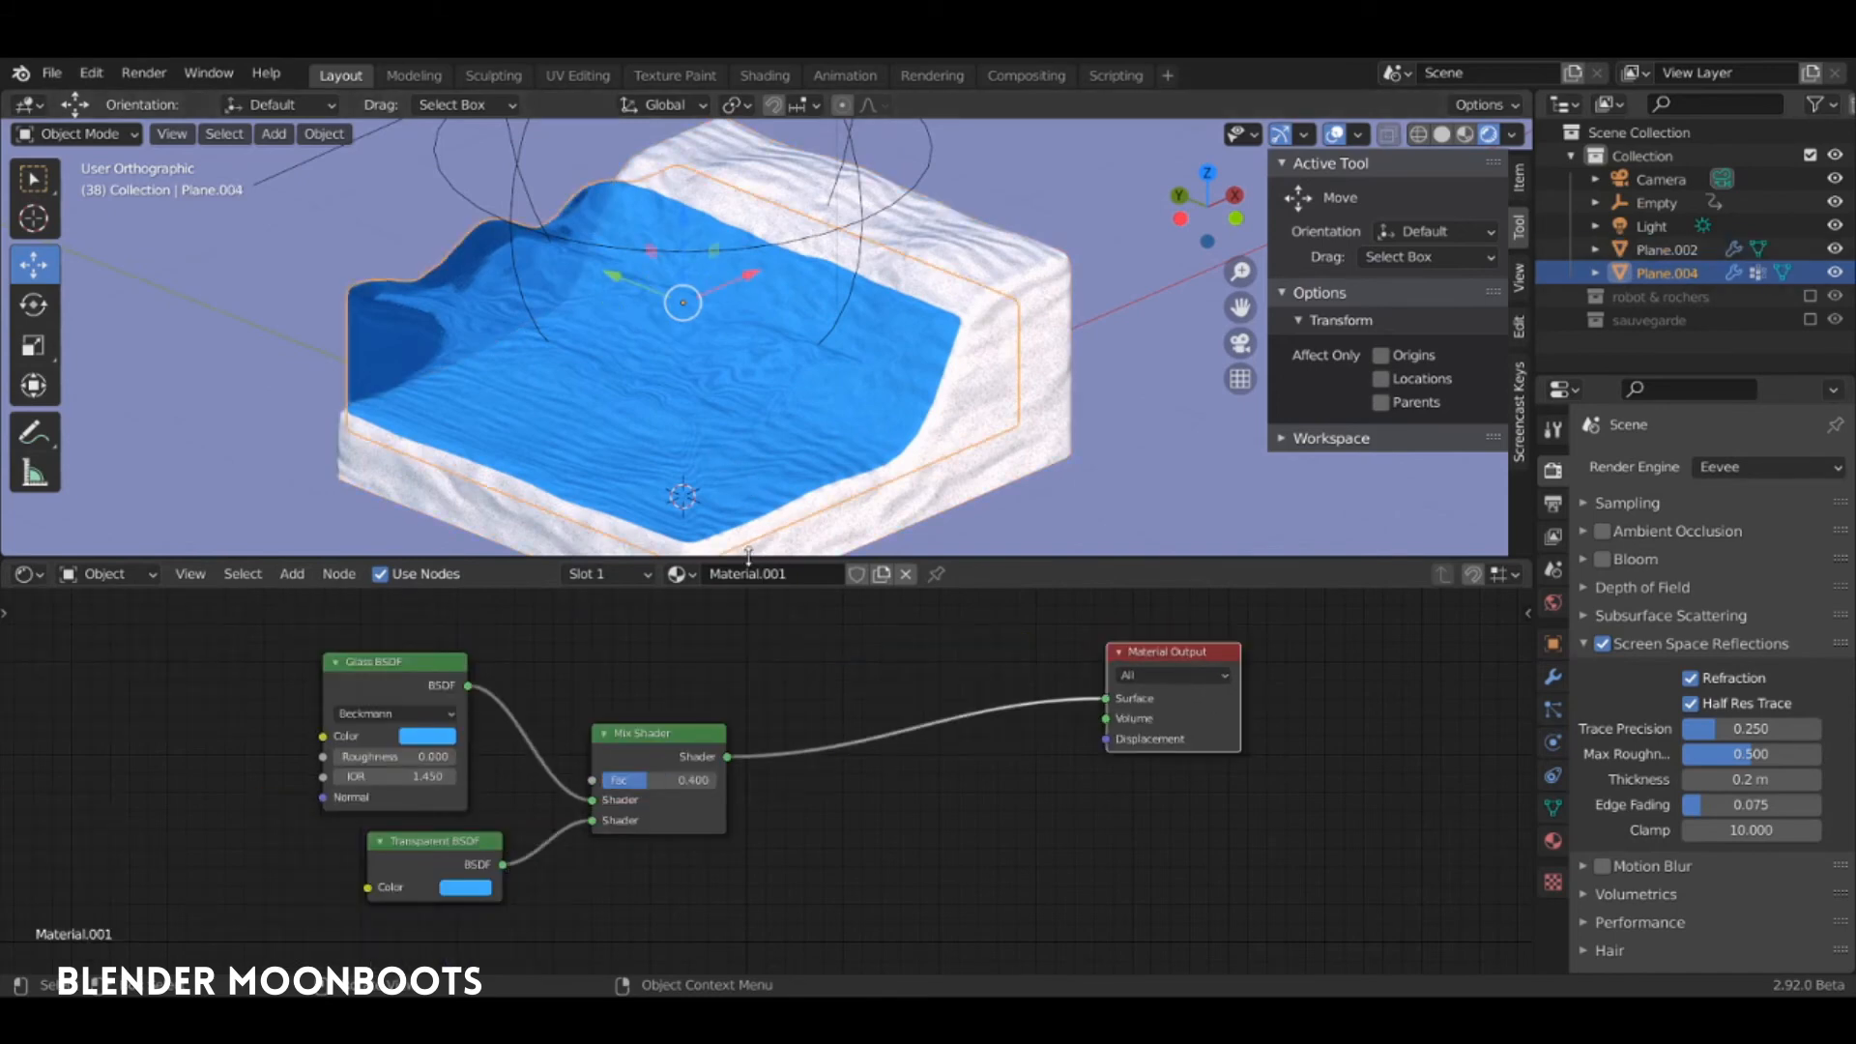
drag(758, 556, 757, 679)
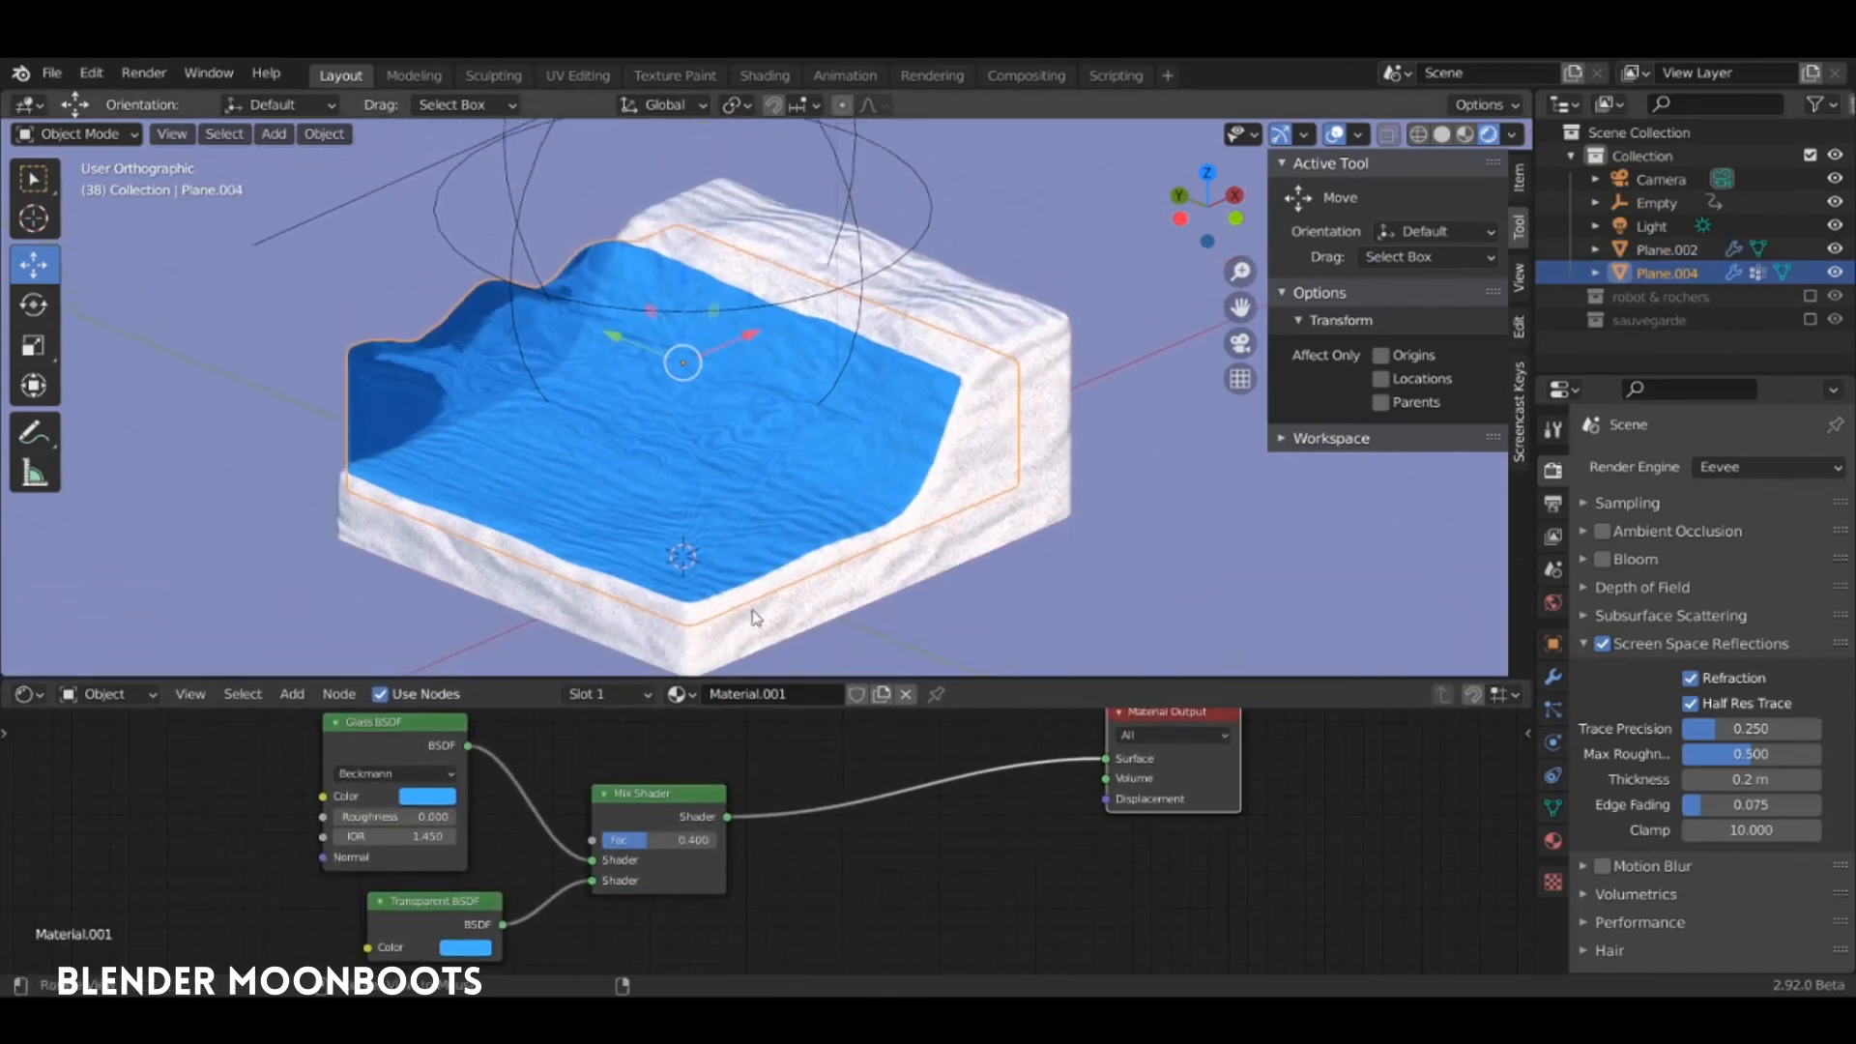
Set the Glass BSDF's IOR to 0.830 and check the water's refraction from another angle
middle_drag(754, 657, 706, 565)
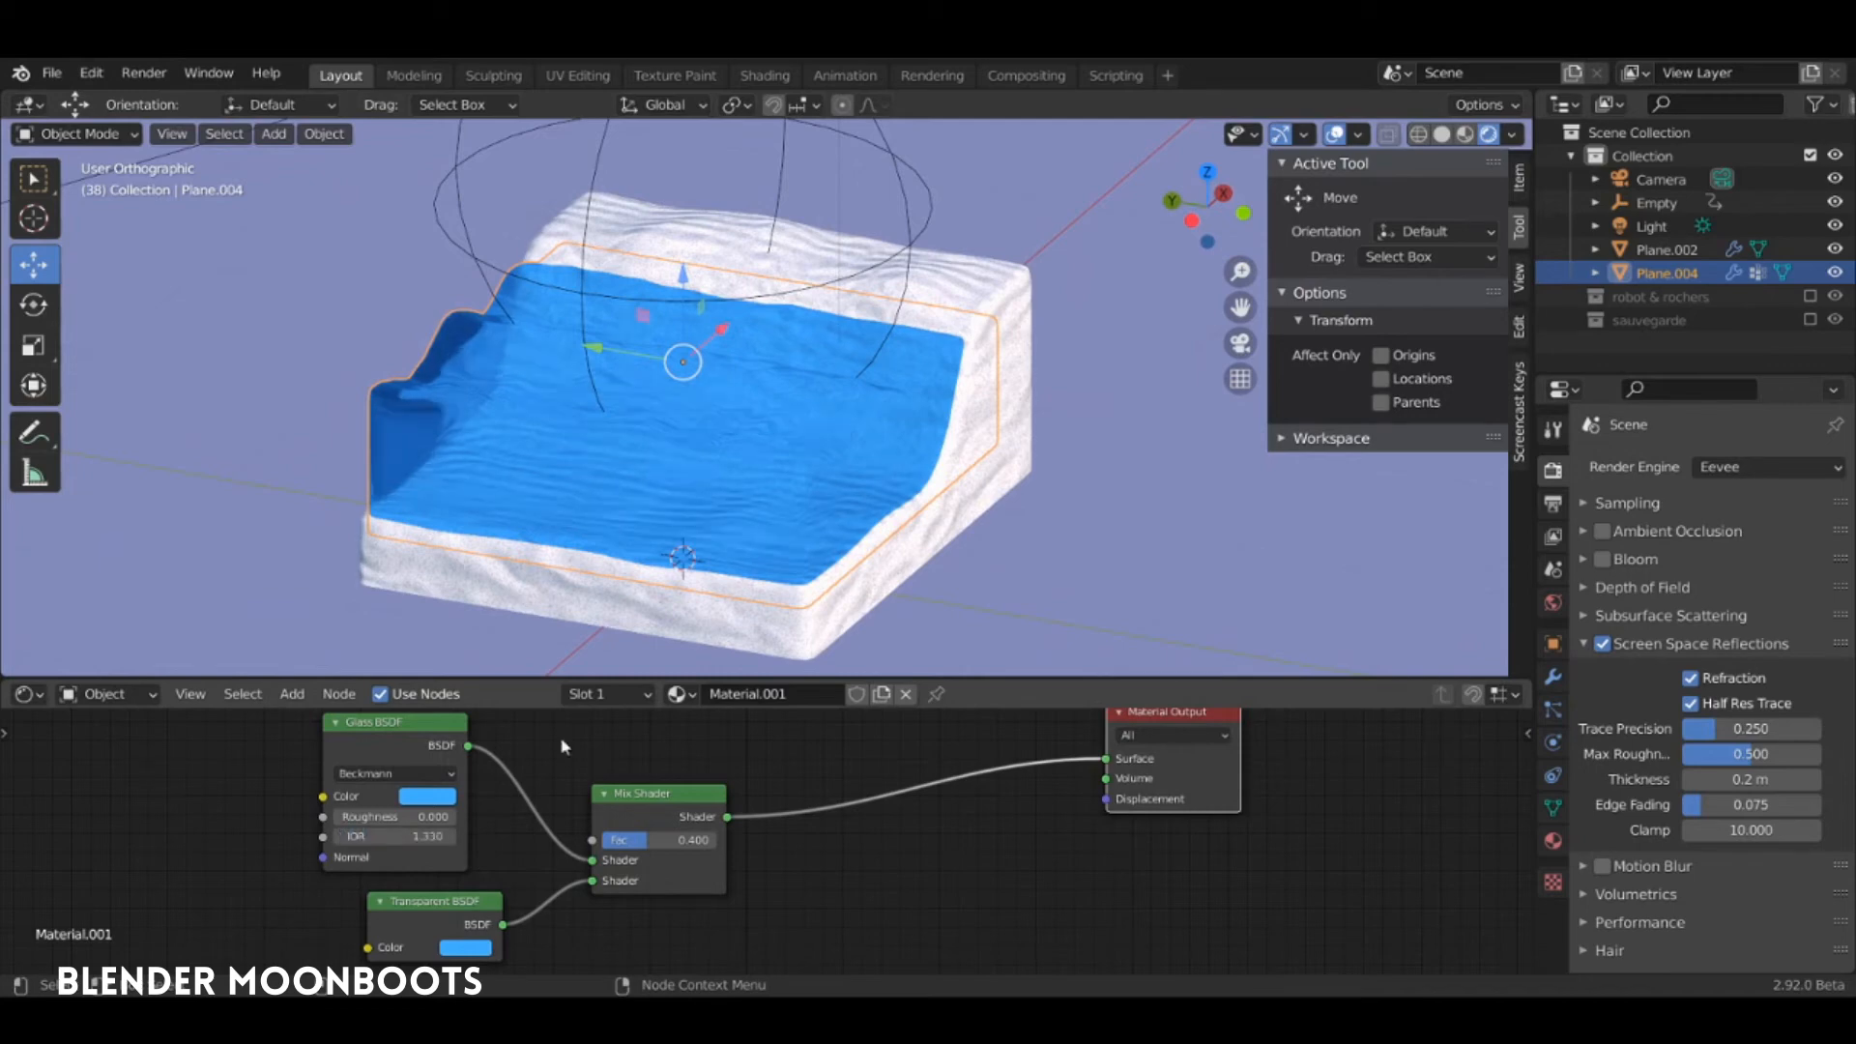
mouse_move(696, 541)
middle_down()
mouse_move(723, 489)
mouse_move(677, 551)
middle_up()
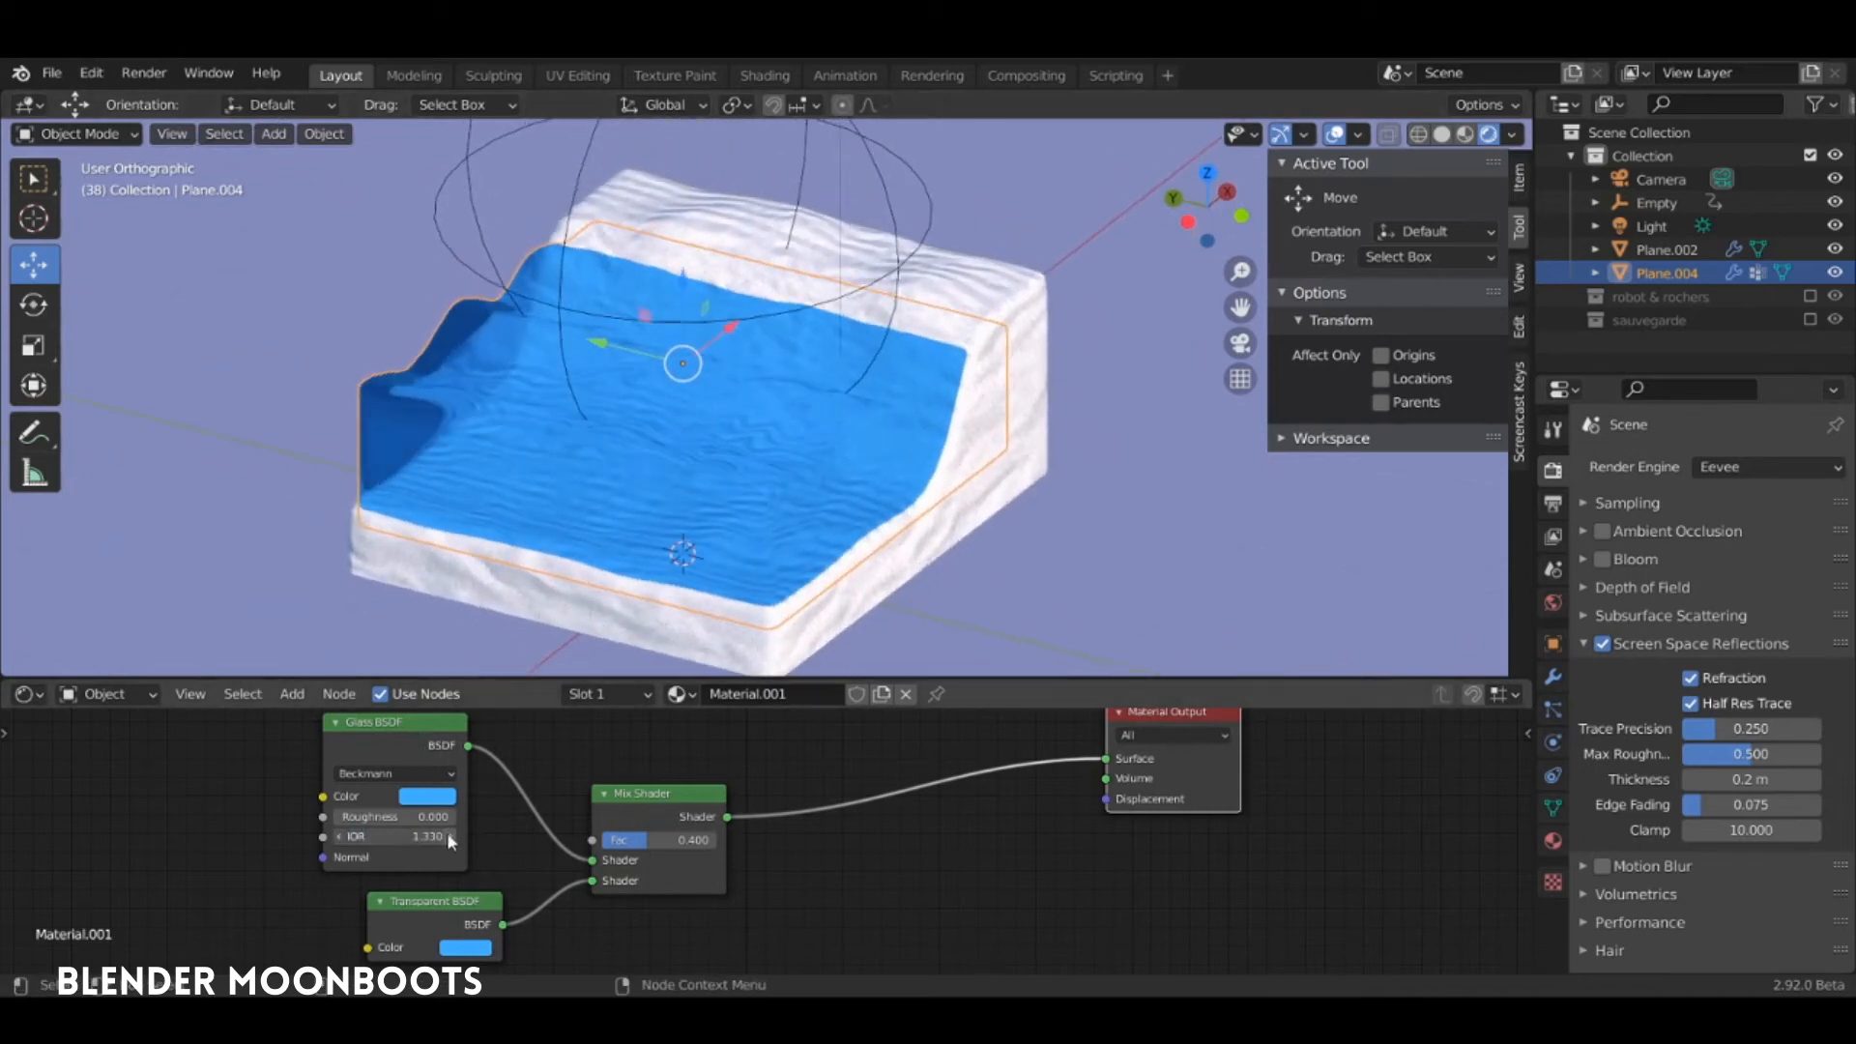
drag(447, 831, 372, 846)
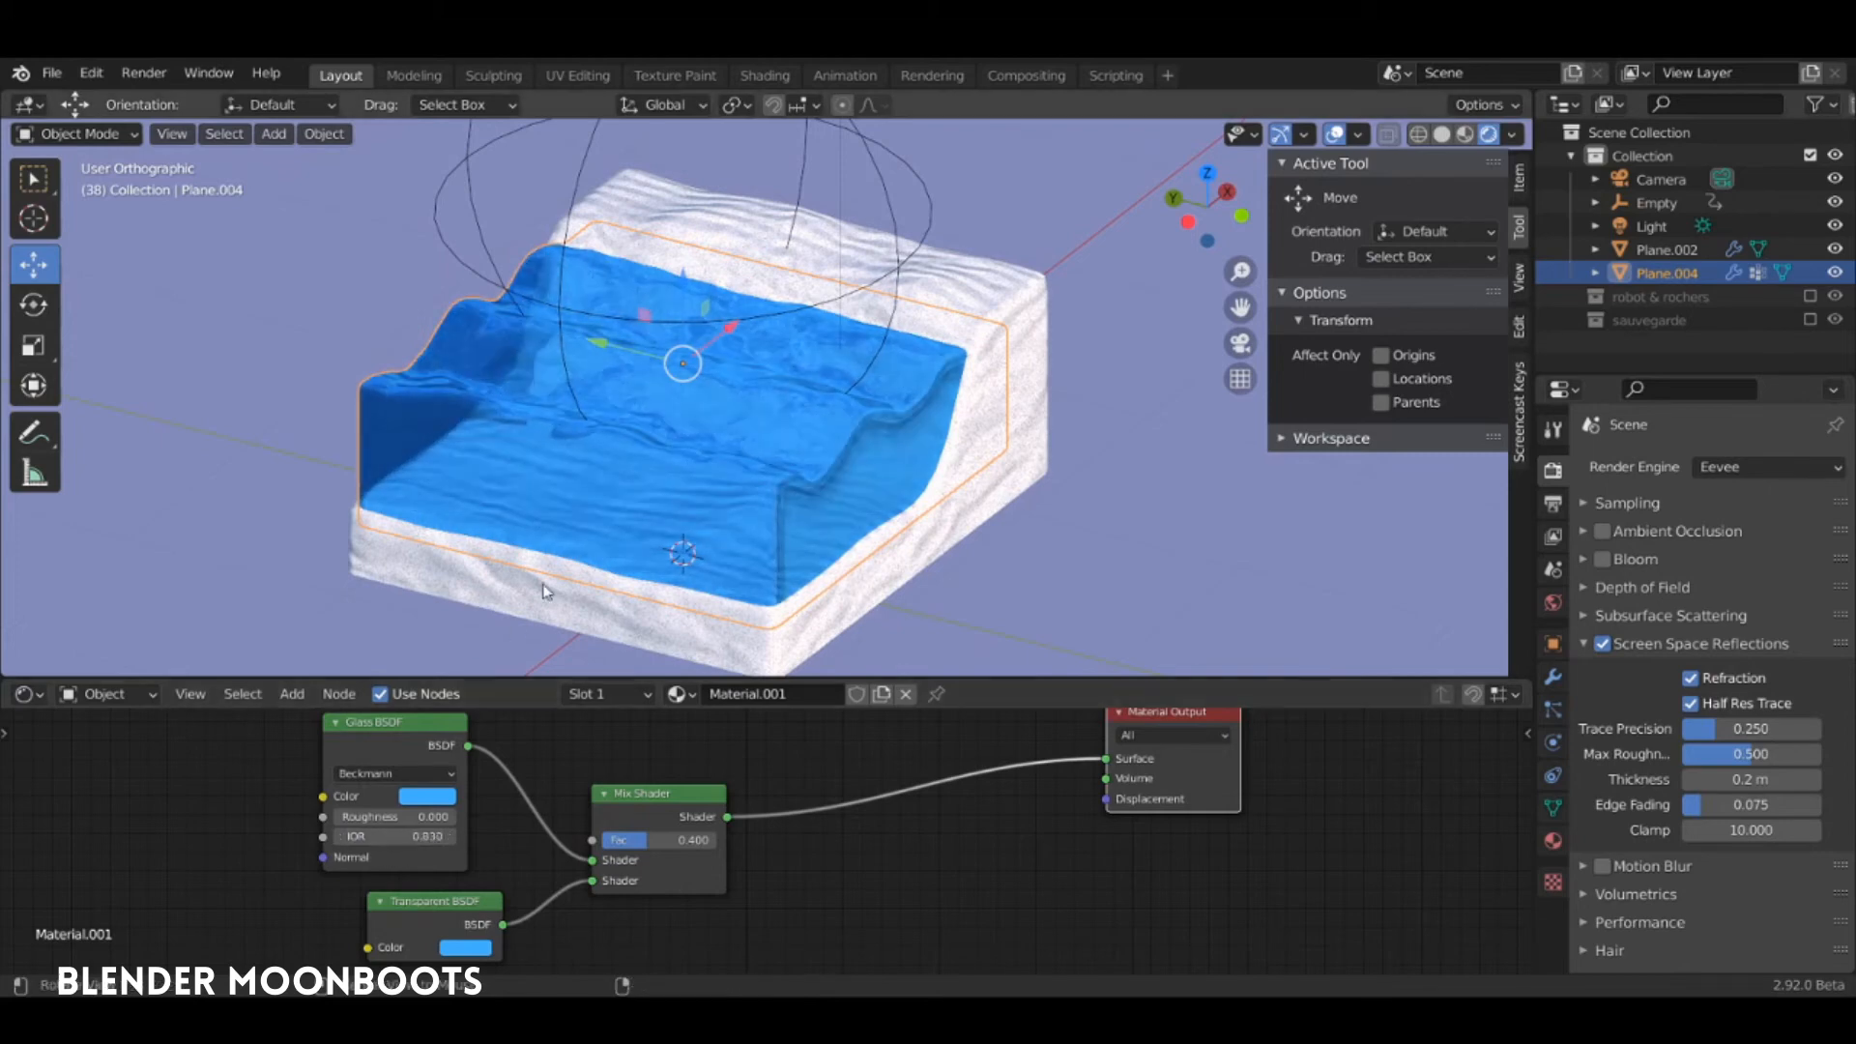
middle_drag(544, 591, 678, 568)
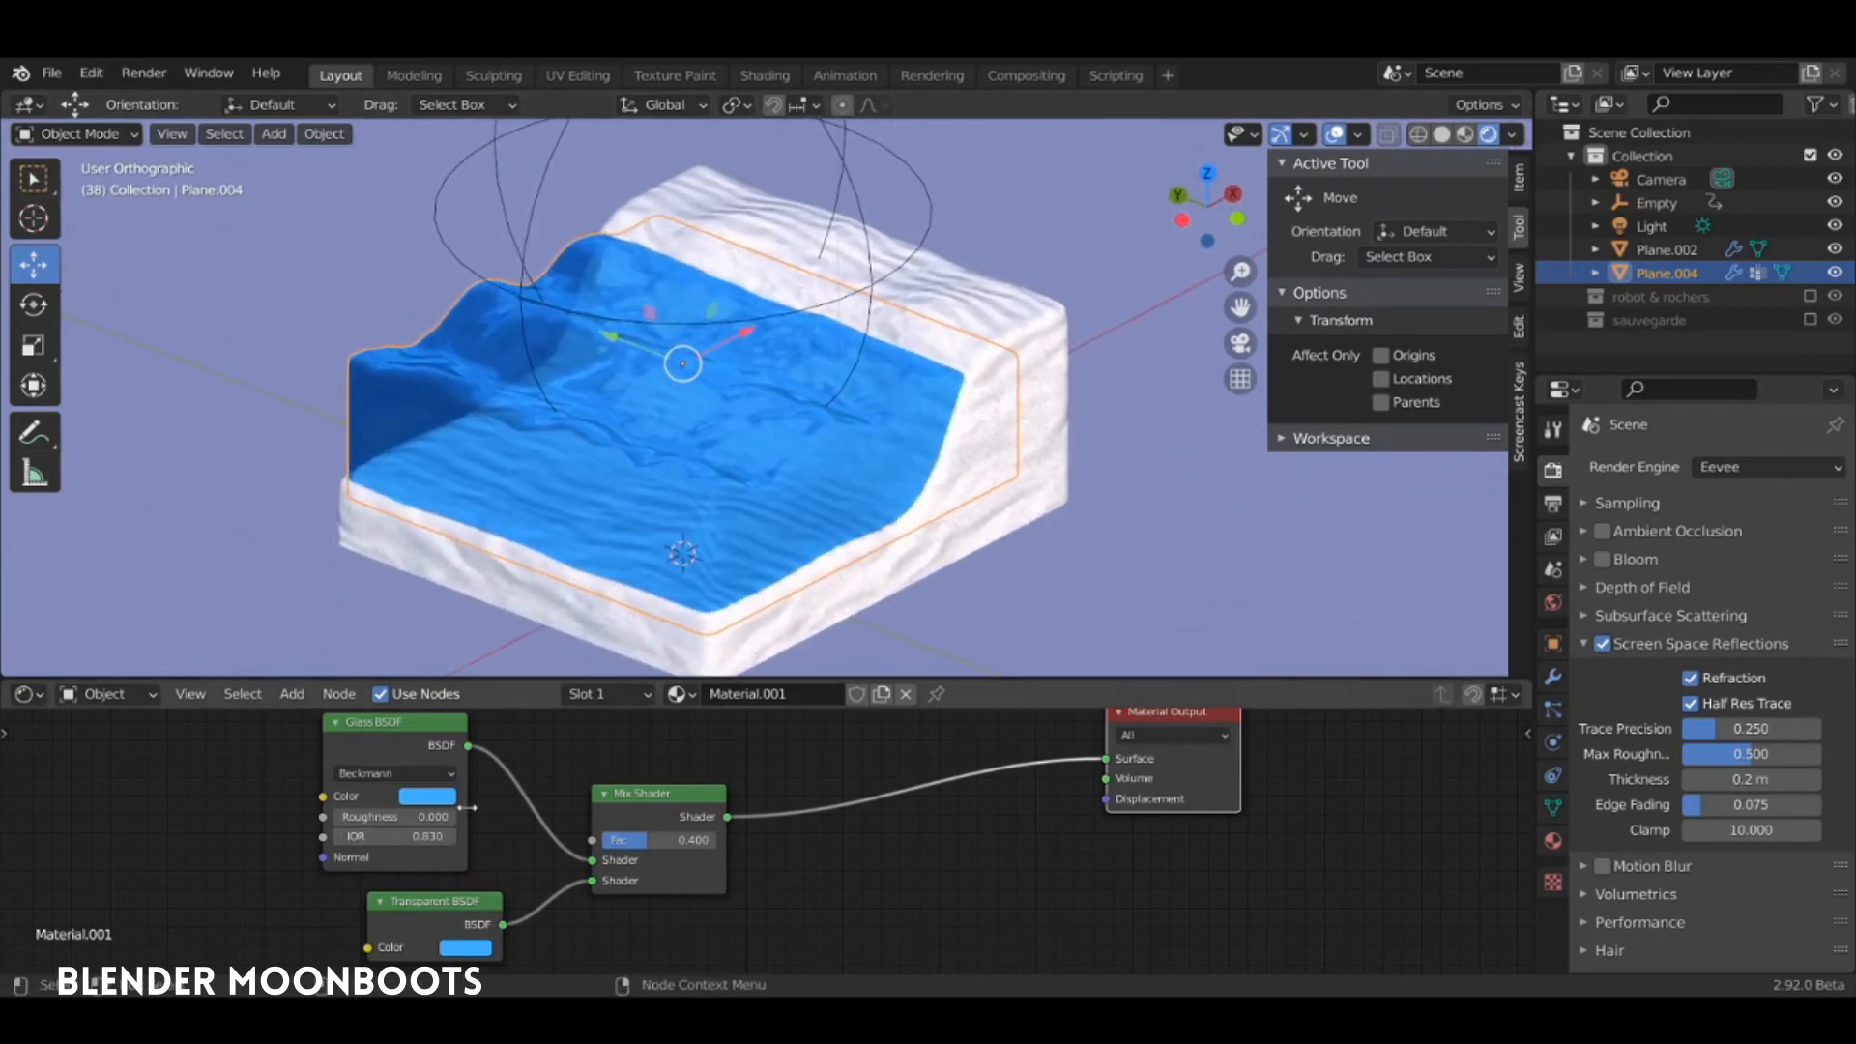
Change the Glass BSDF color to a lighter cyan blue and copy it to the Transparent BSDF
click(432, 798)
drag(494, 555, 493, 558)
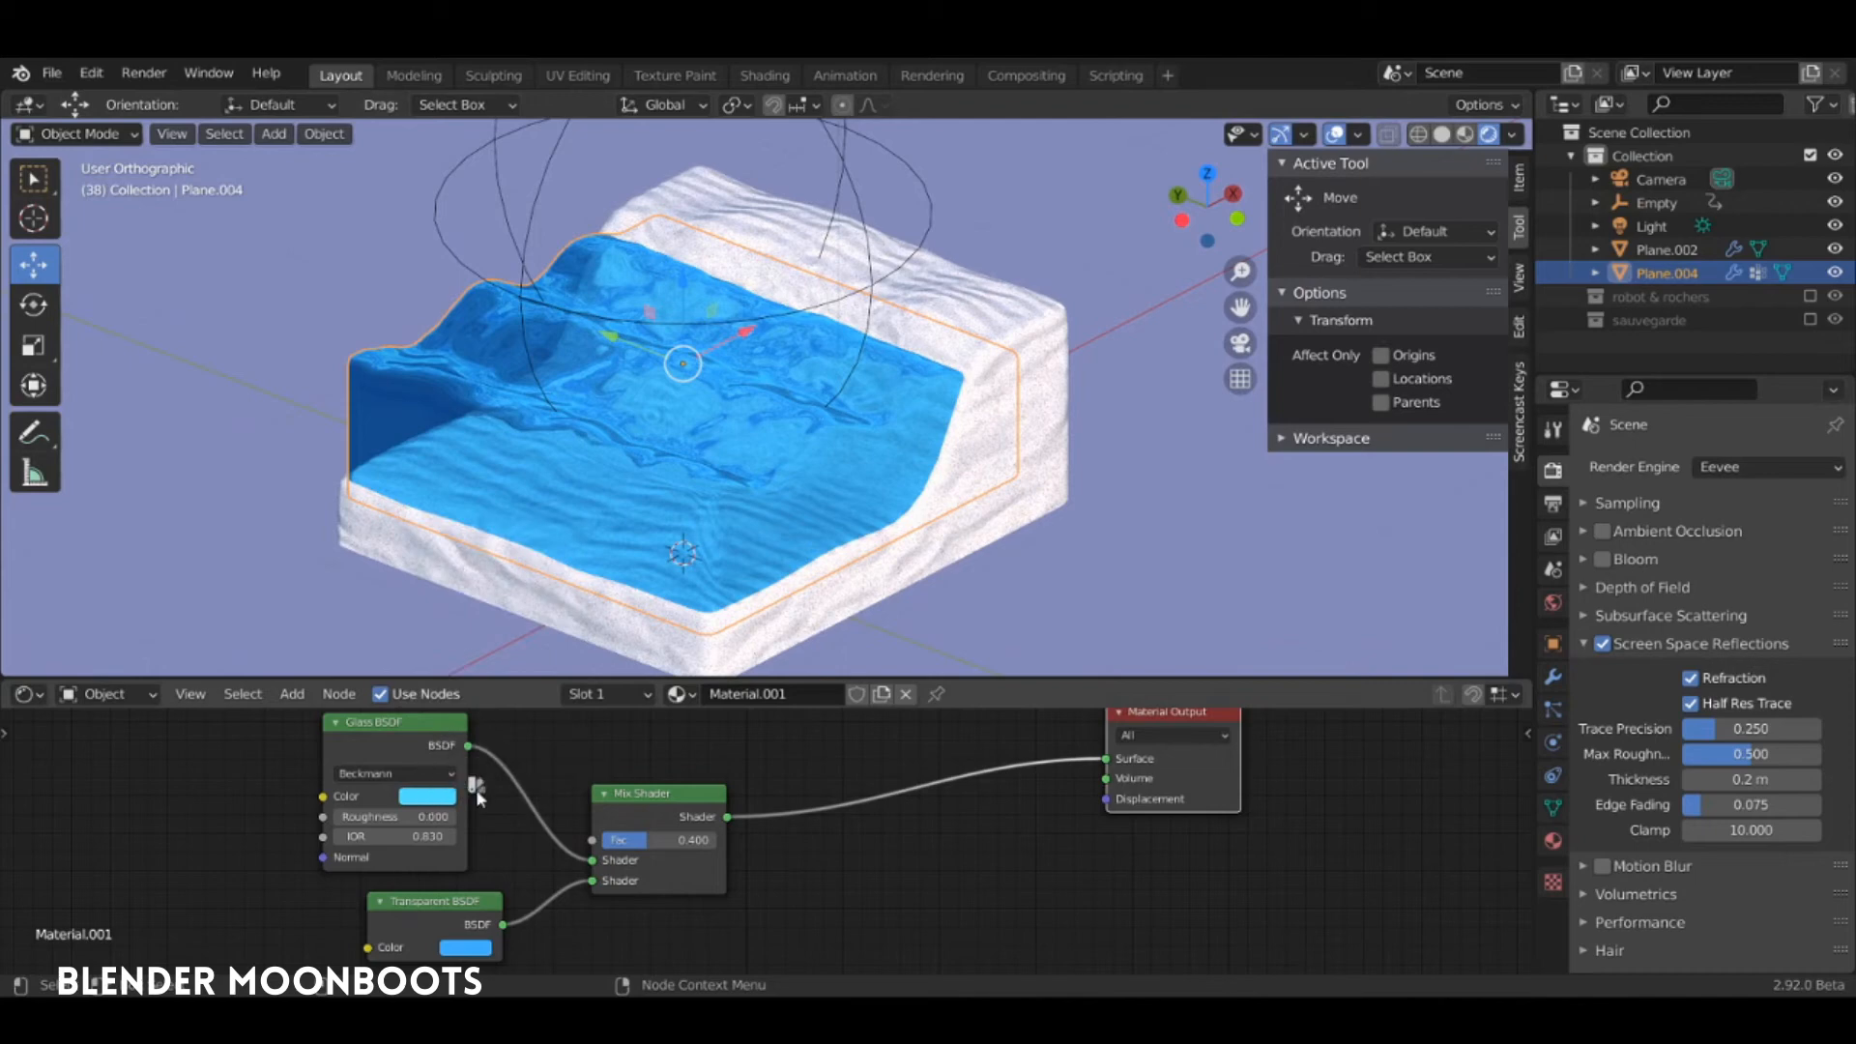
drag(532, 875, 466, 946)
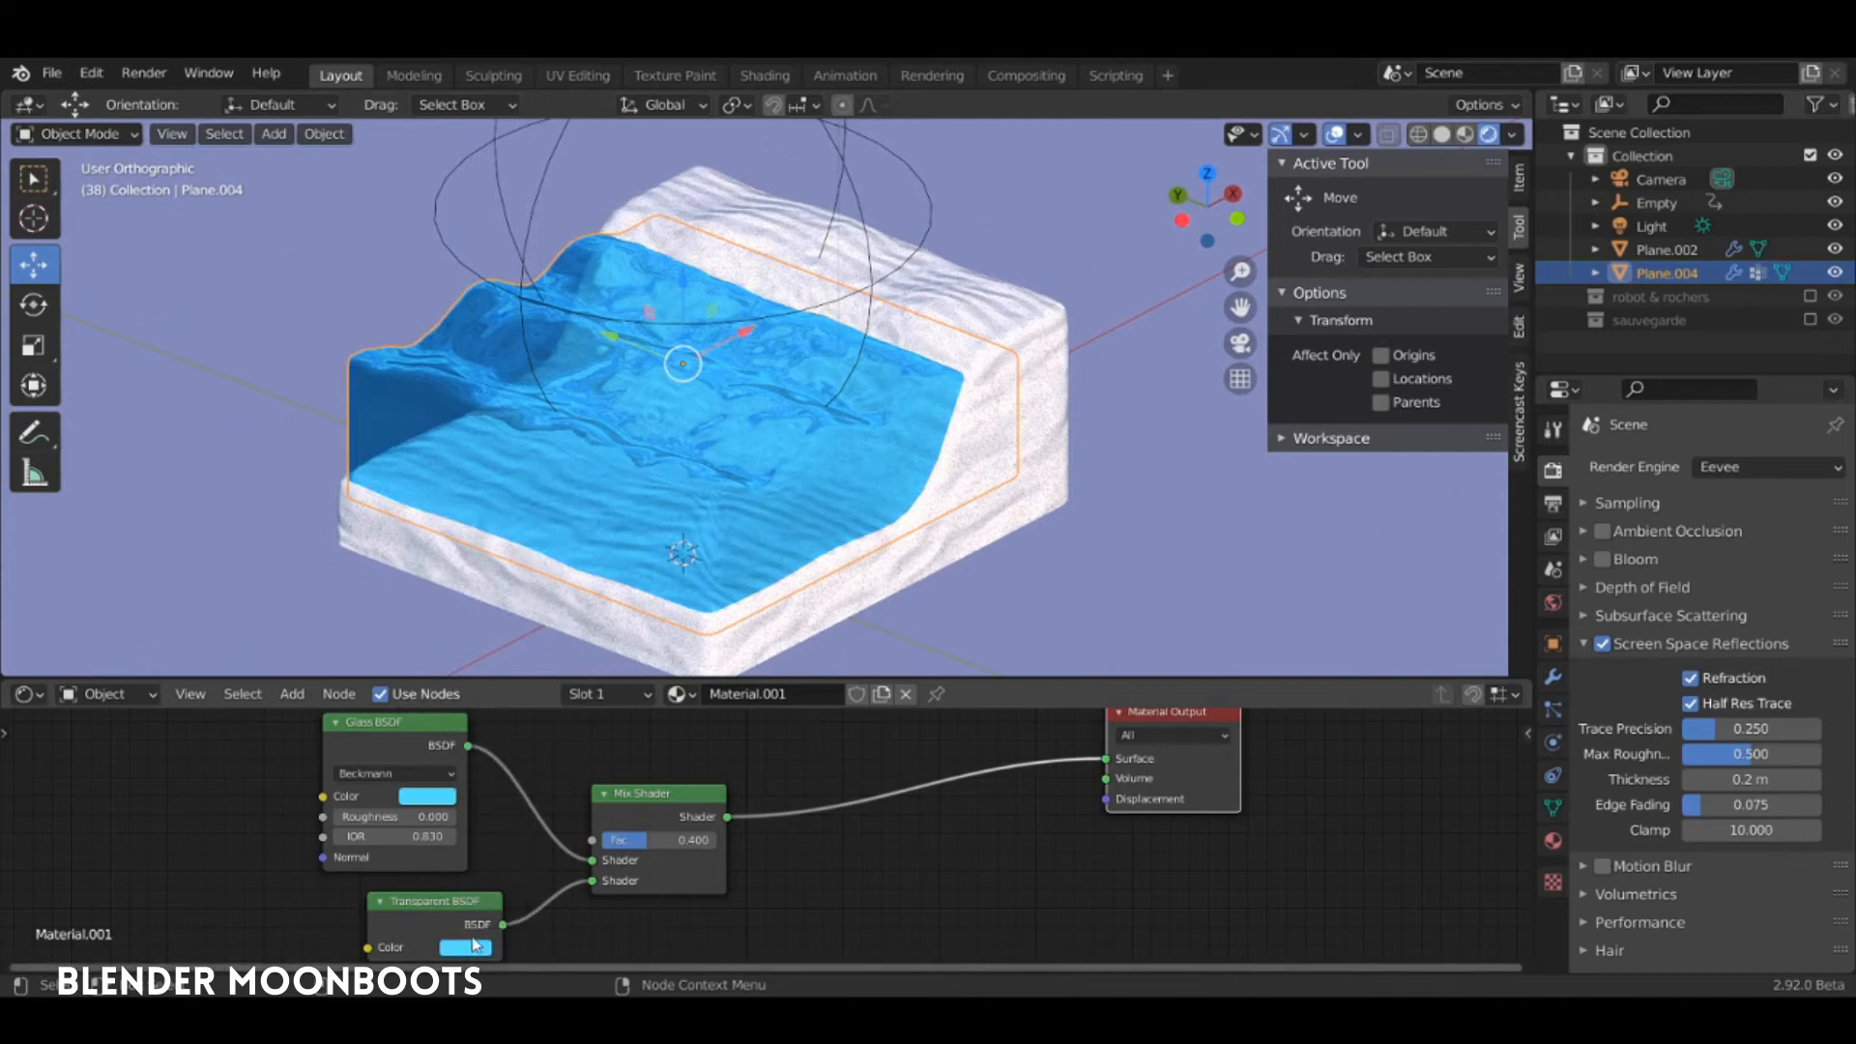
Play the water animation briefly to examine the material in motion
middle_drag(764, 546, 837, 524)
key(space)
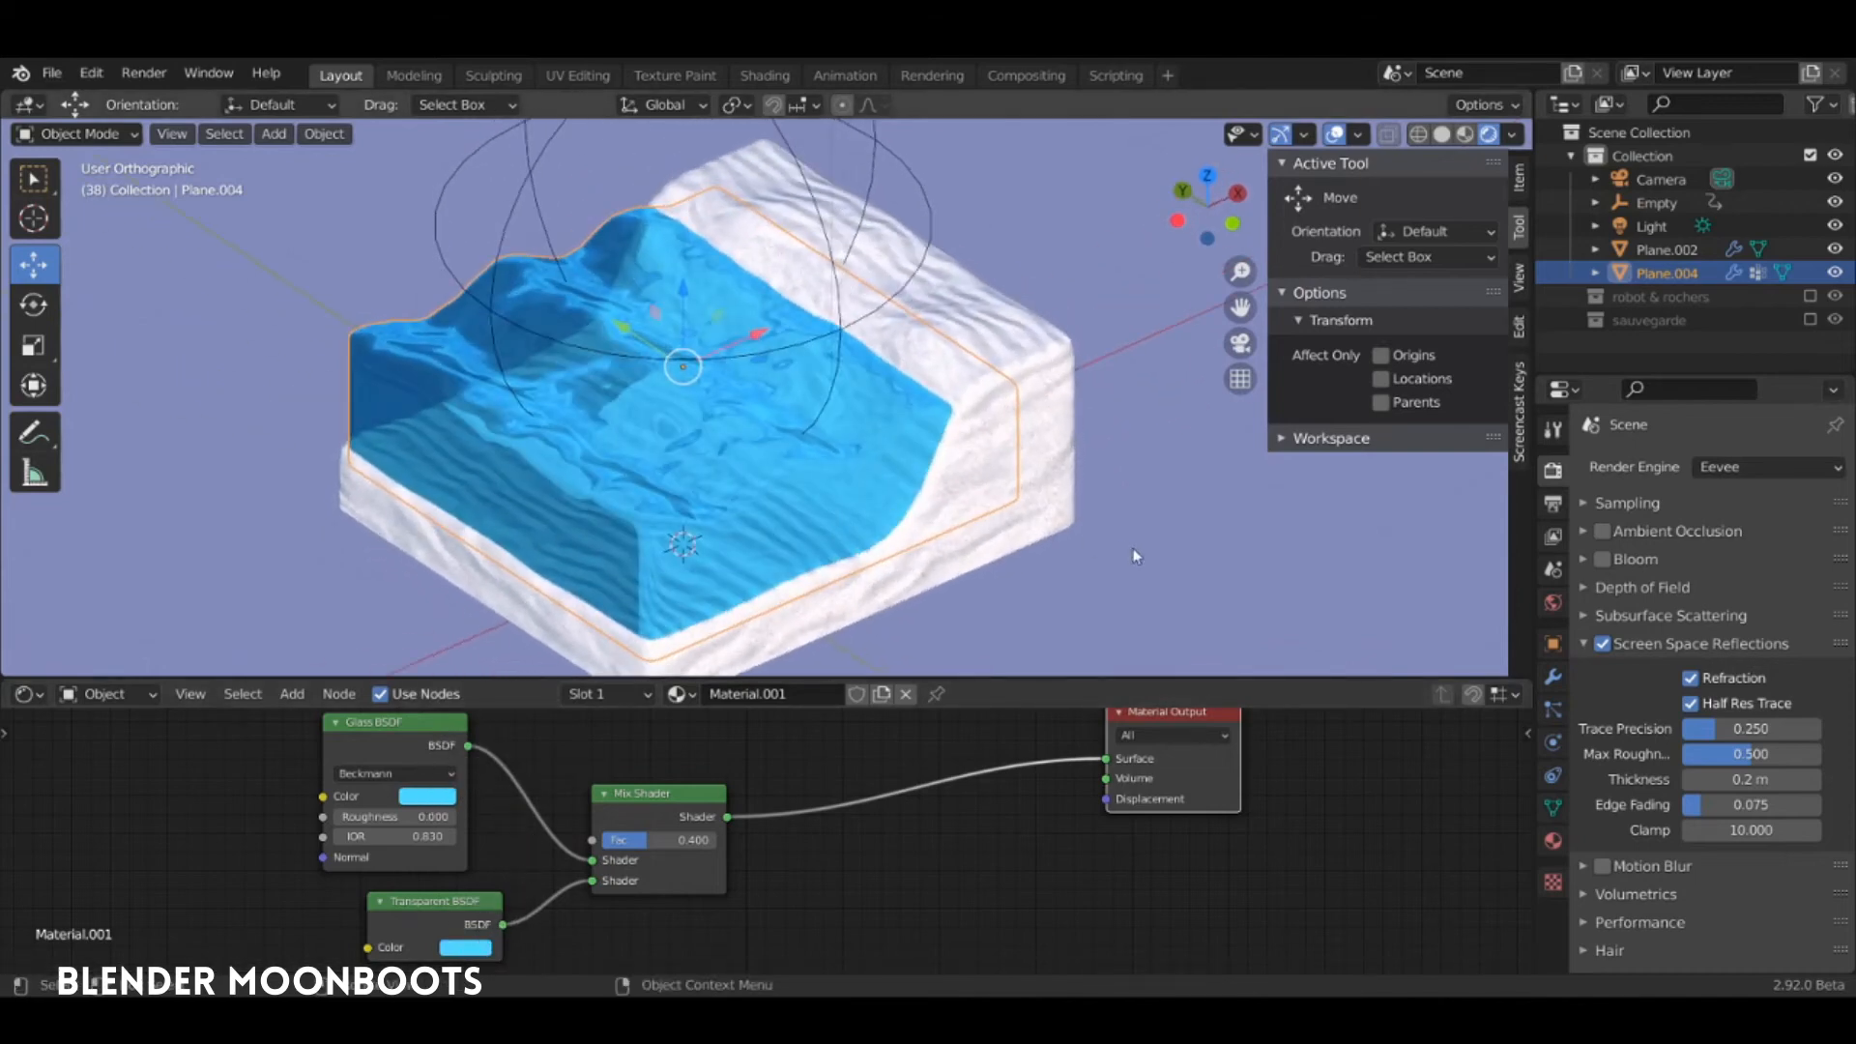
key(space)
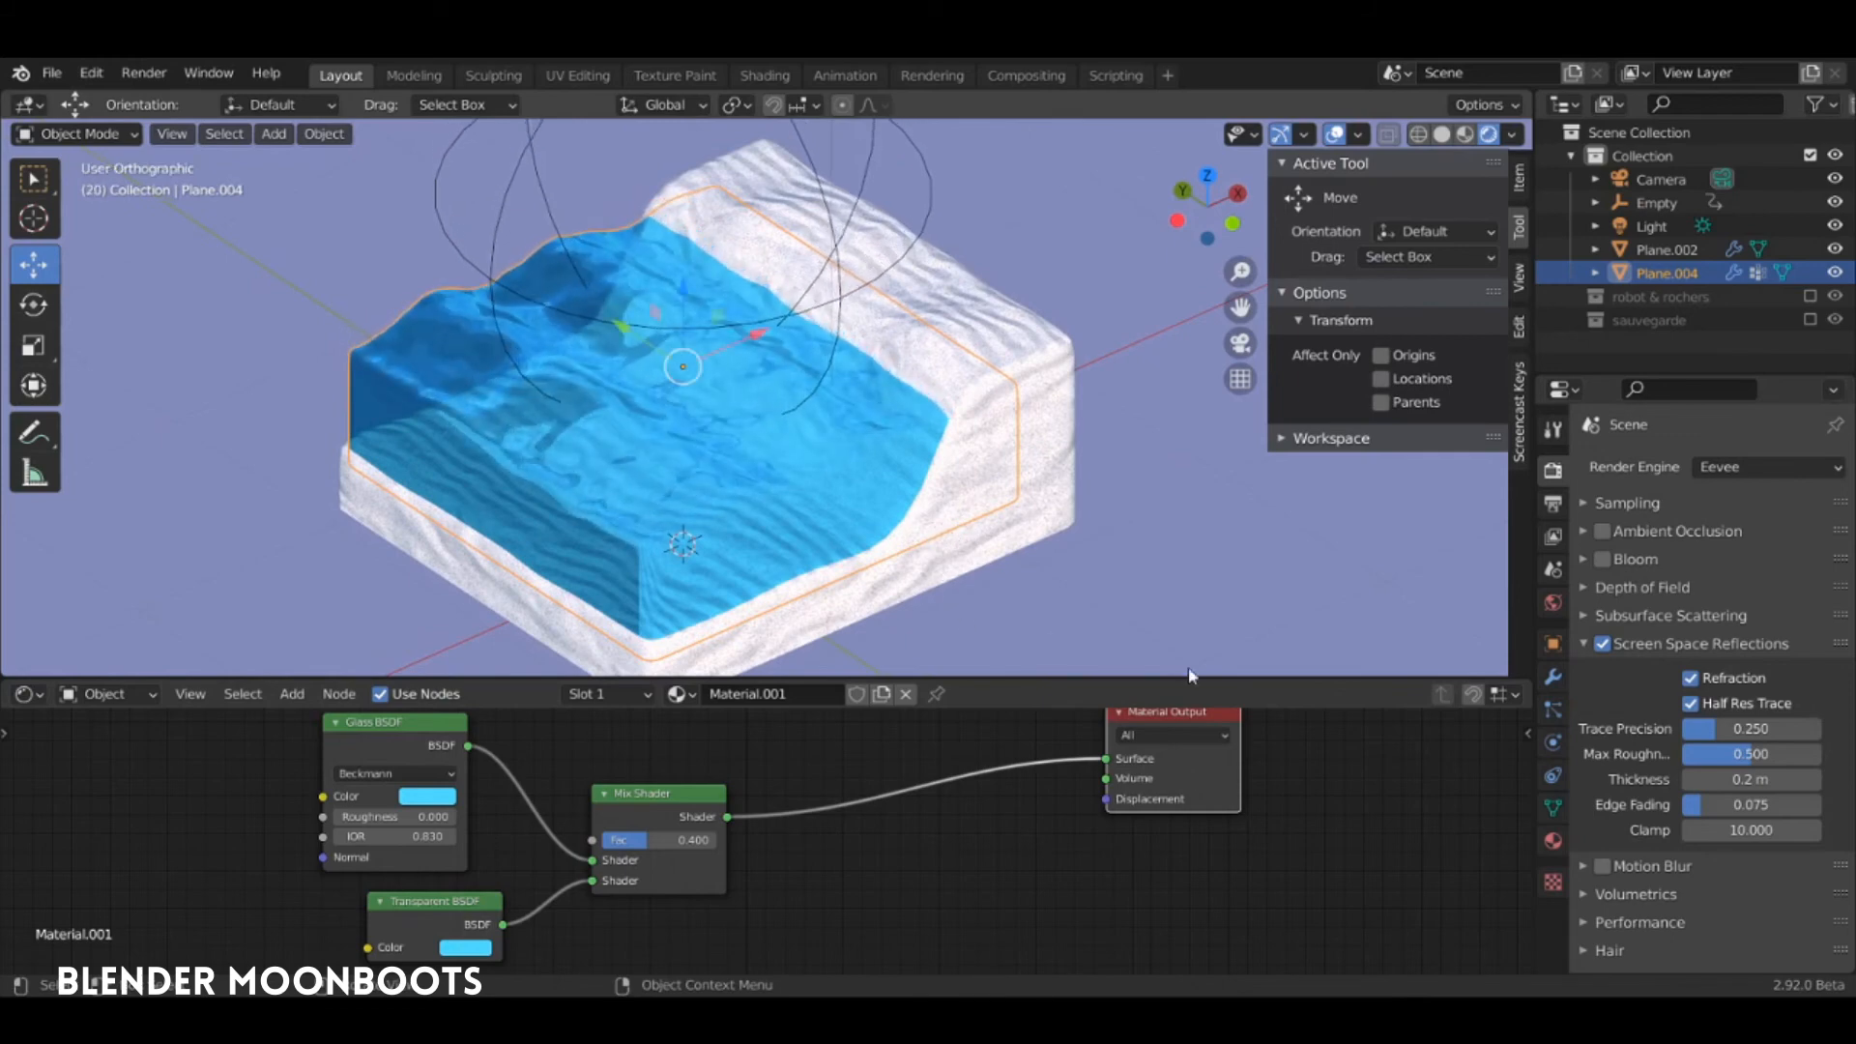
Duplicate the Mix Shader, insert the copy before the Material Output, and spread out the nodes in an enlarged shader editor
drag(1032, 677, 1032, 580)
drag(1172, 665, 1296, 685)
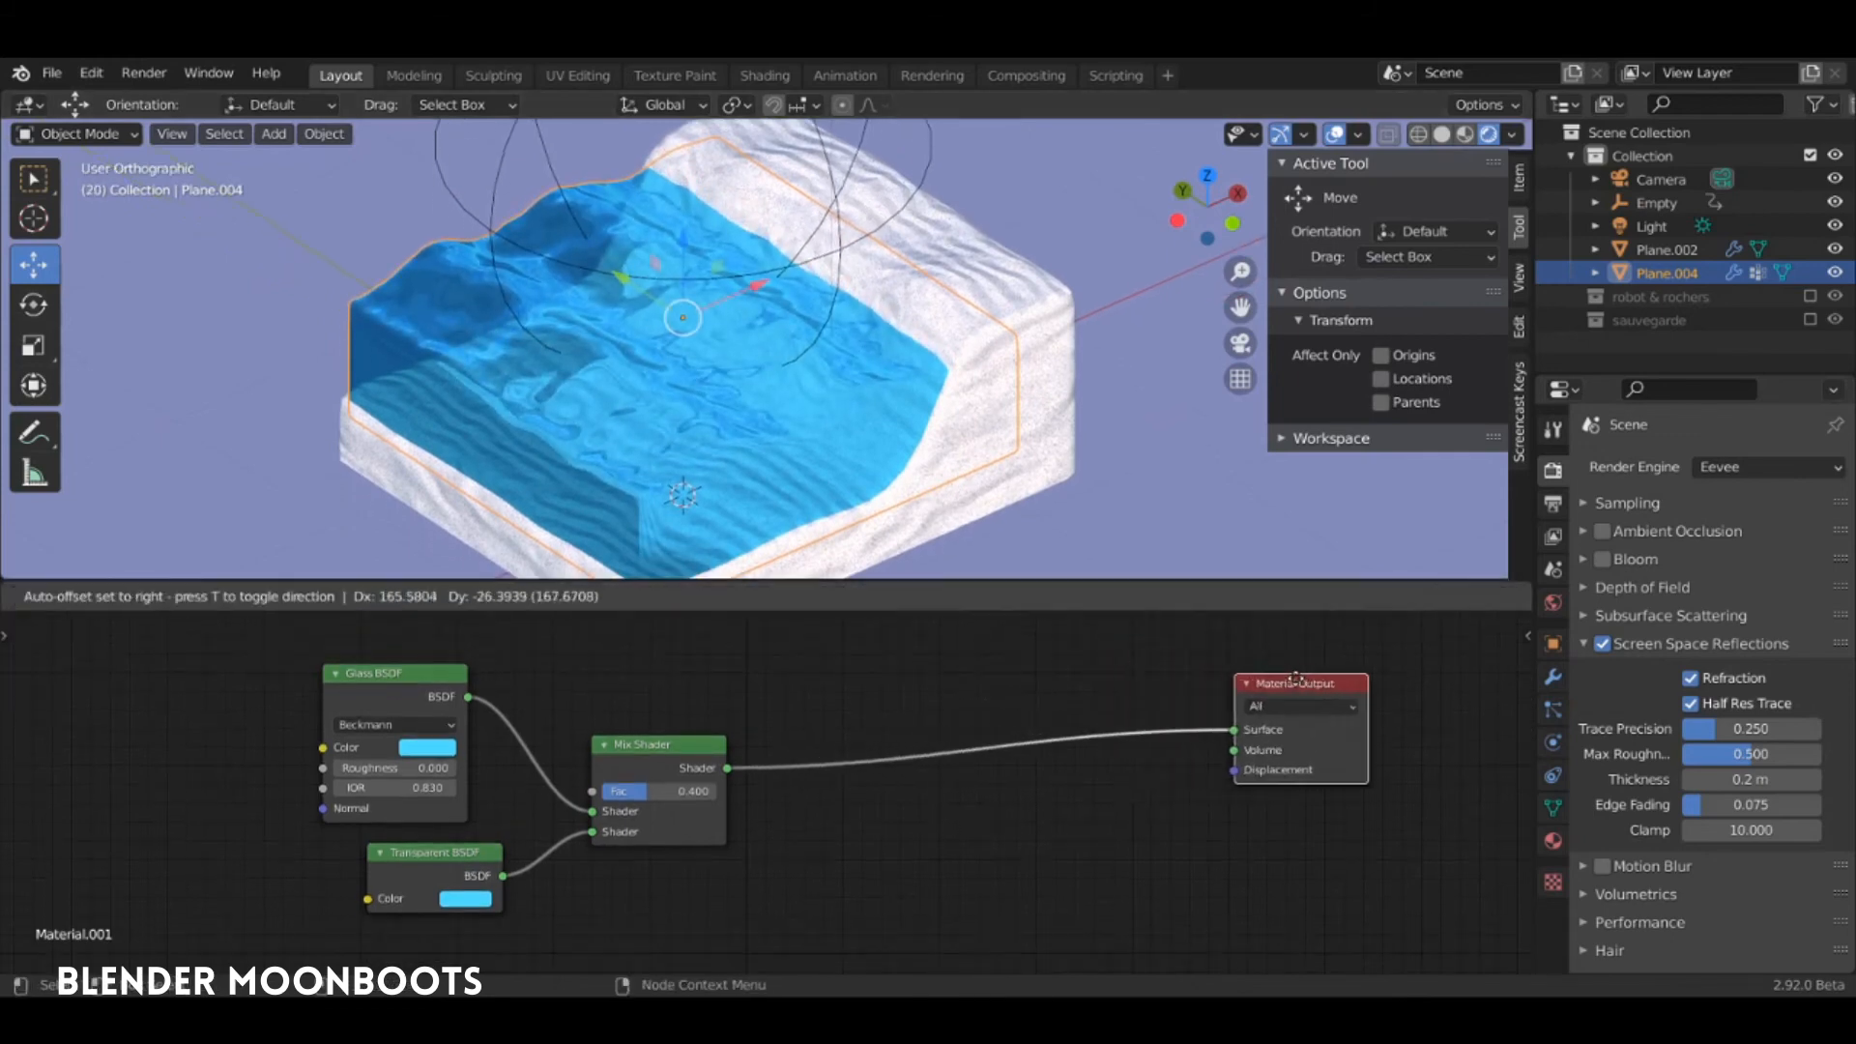
drag(685, 754, 649, 732)
key(shift+d)
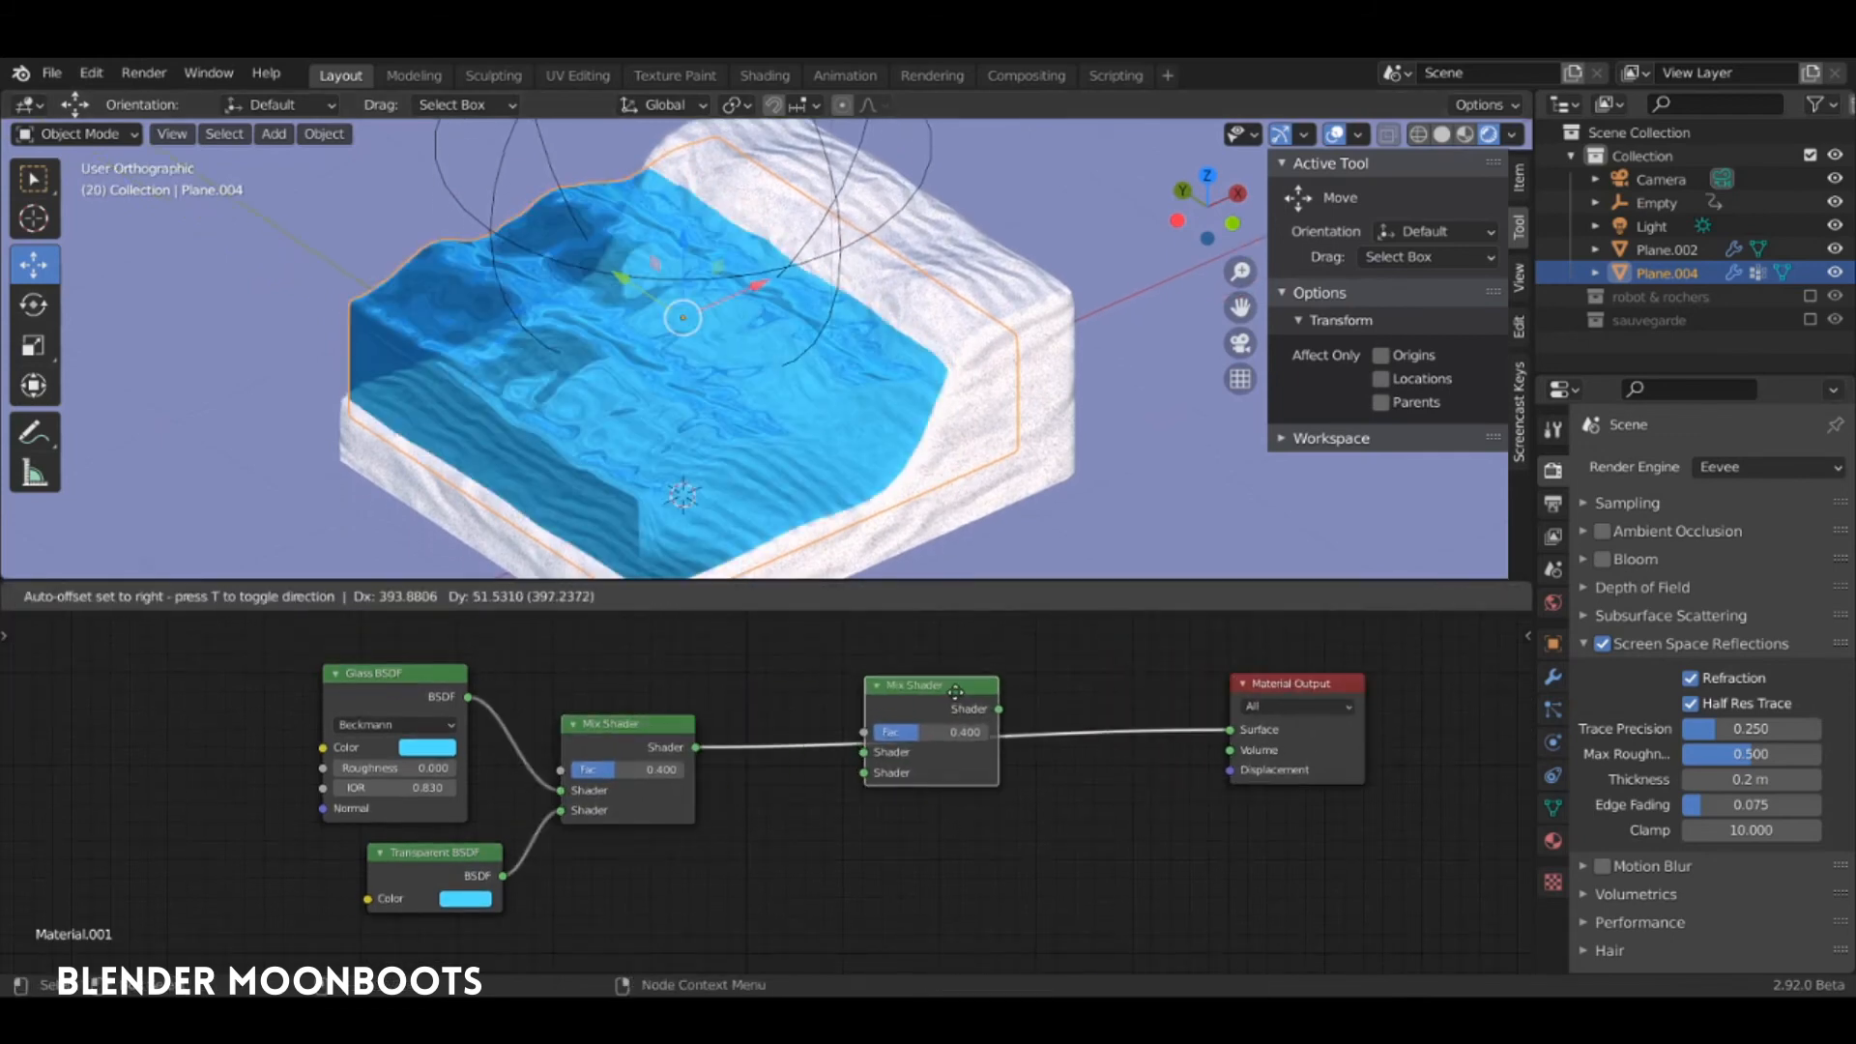
click(960, 685)
drag(441, 683, 357, 693)
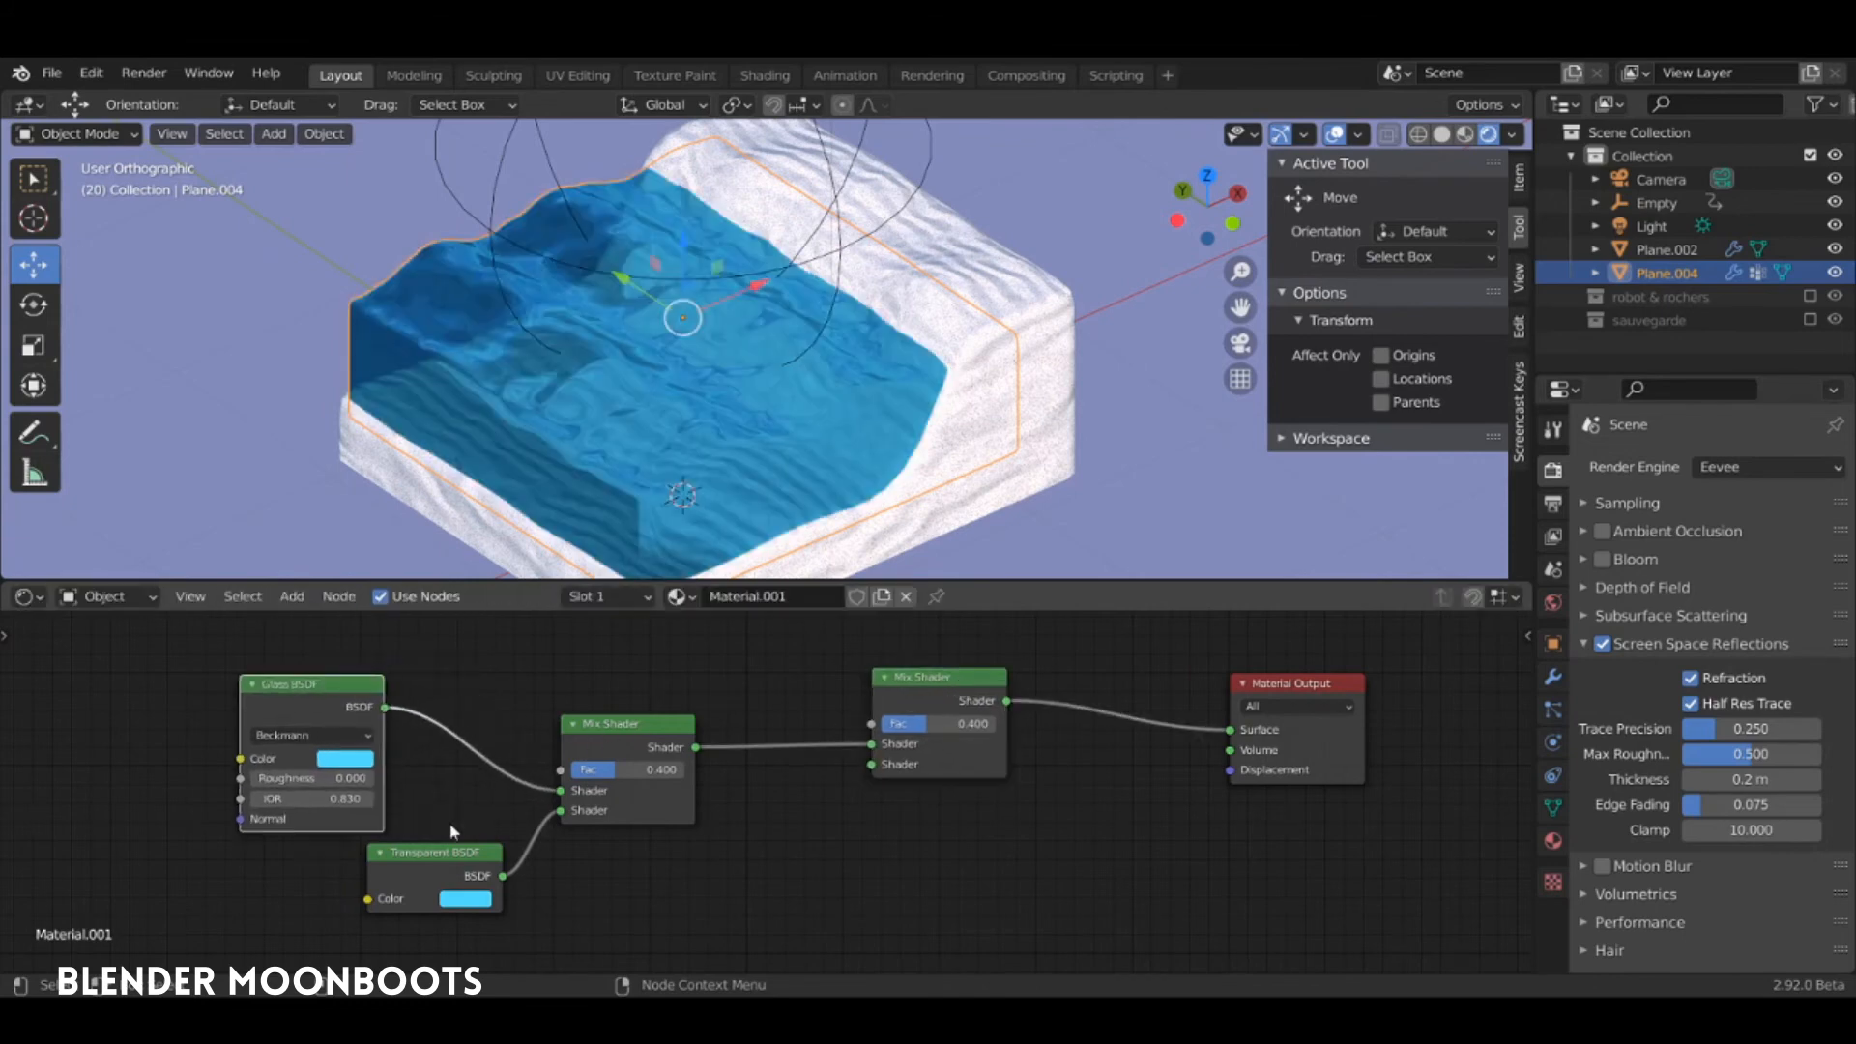
drag(452, 852, 429, 806)
Add a Glossy BSDF below the first Mix Shader and connect it to the second Mix Shader's lower Shader input
key(shift+a)
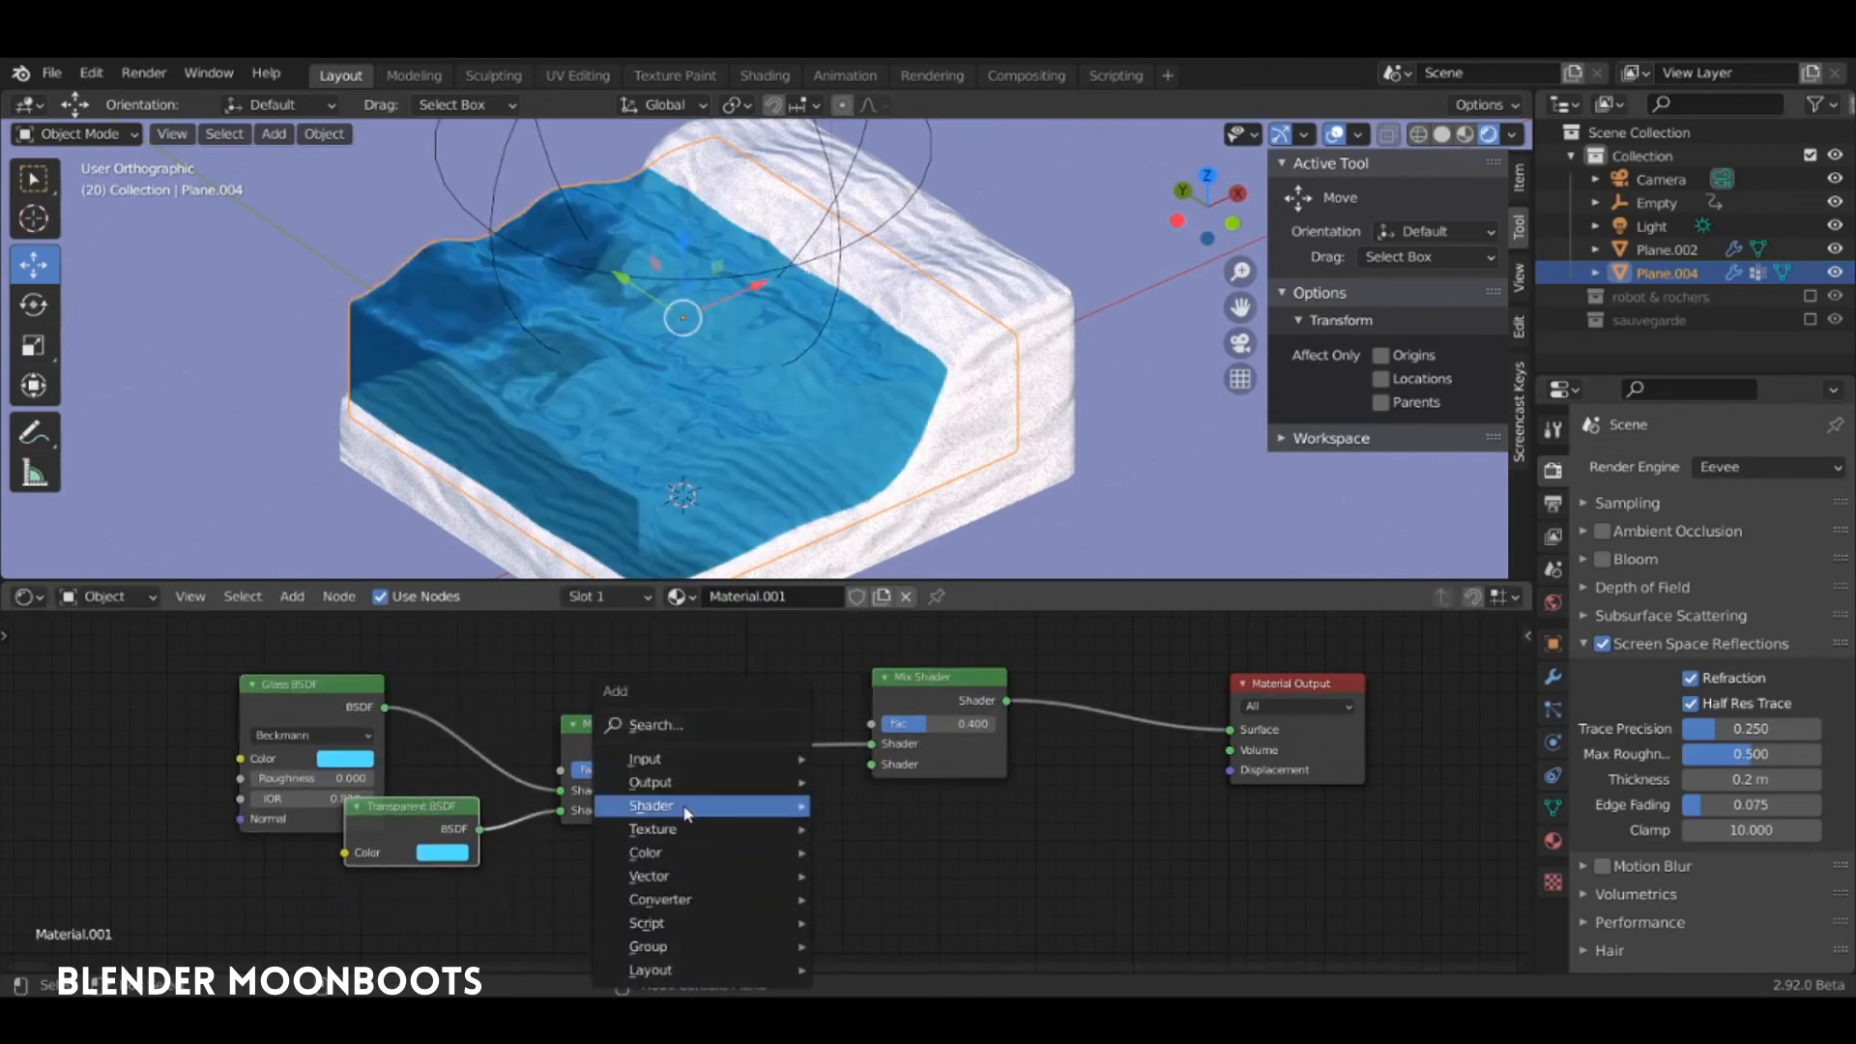
mouse_move(688, 814)
click(902, 533)
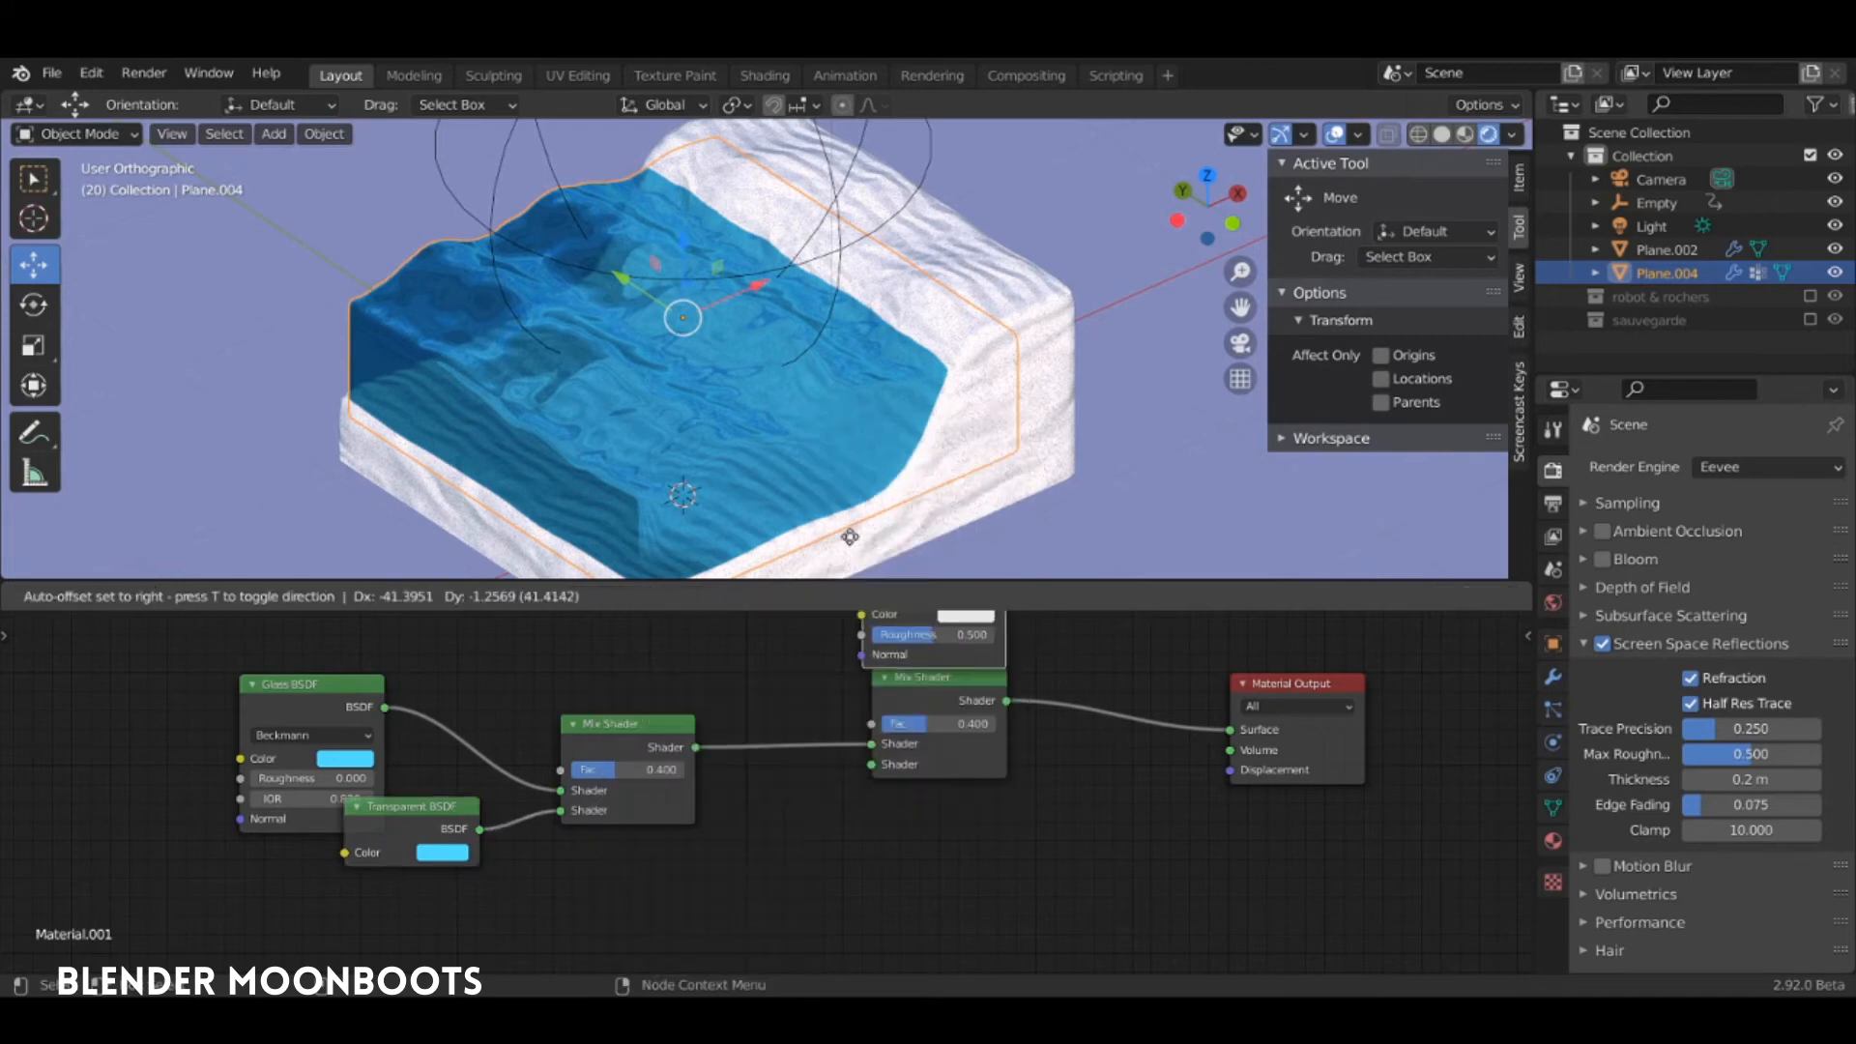
click(741, 868)
drag(863, 772, 878, 763)
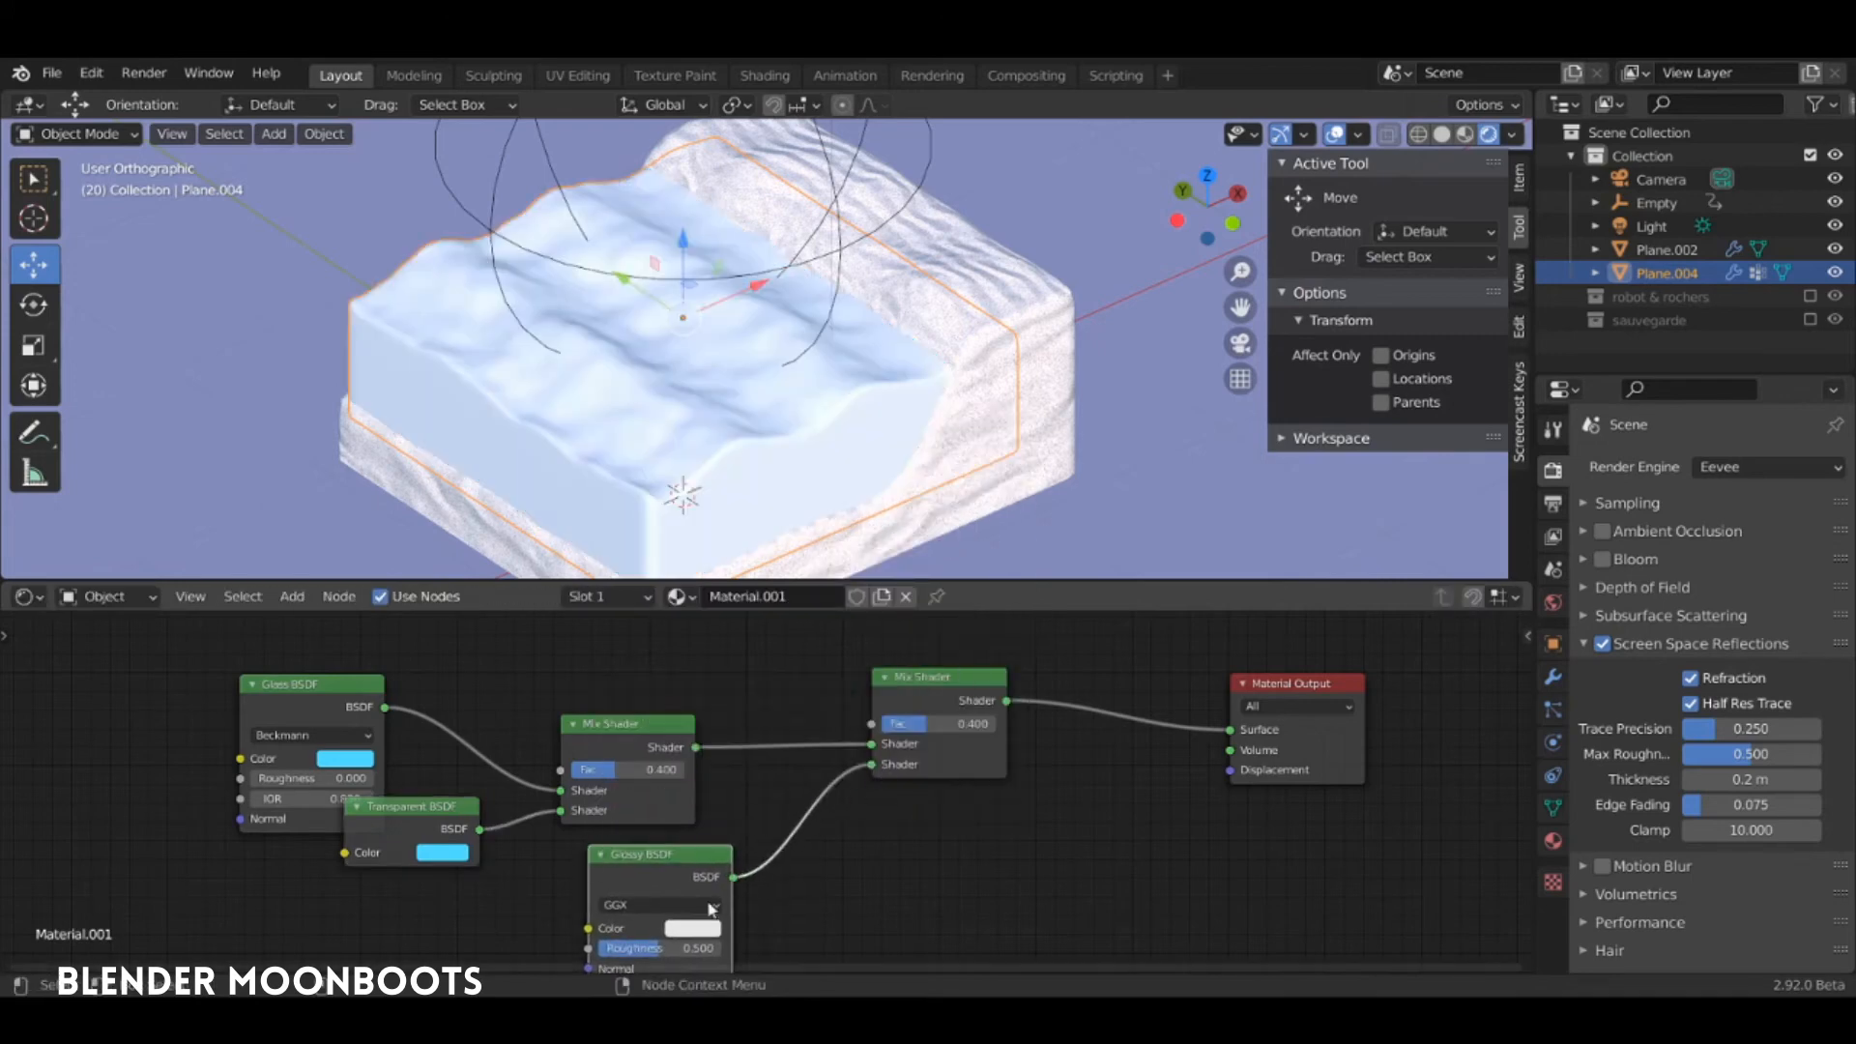
Add a Layer Weight node above the first Mix Shader and connect its Facing output to the final Mix Shader's Fac
middle_drag(974, 823, 1062, 922)
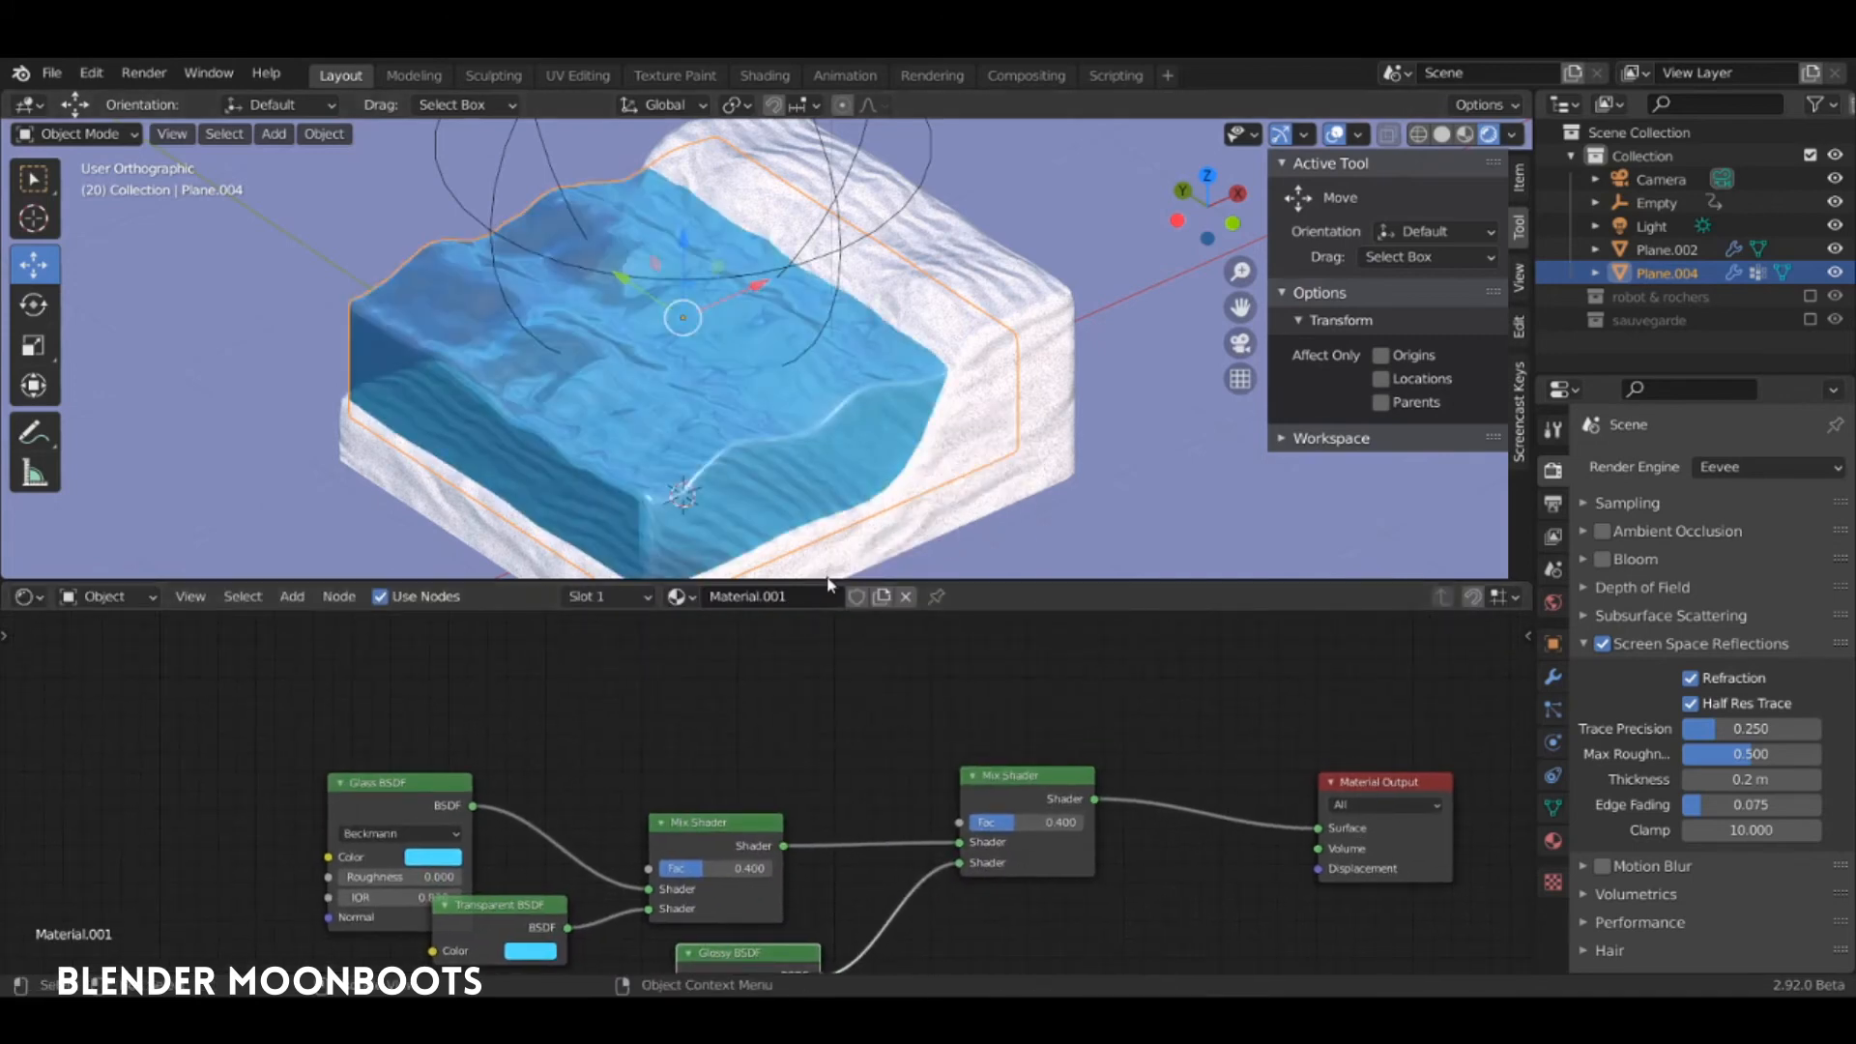
drag(829, 578, 828, 481)
key(shift+a)
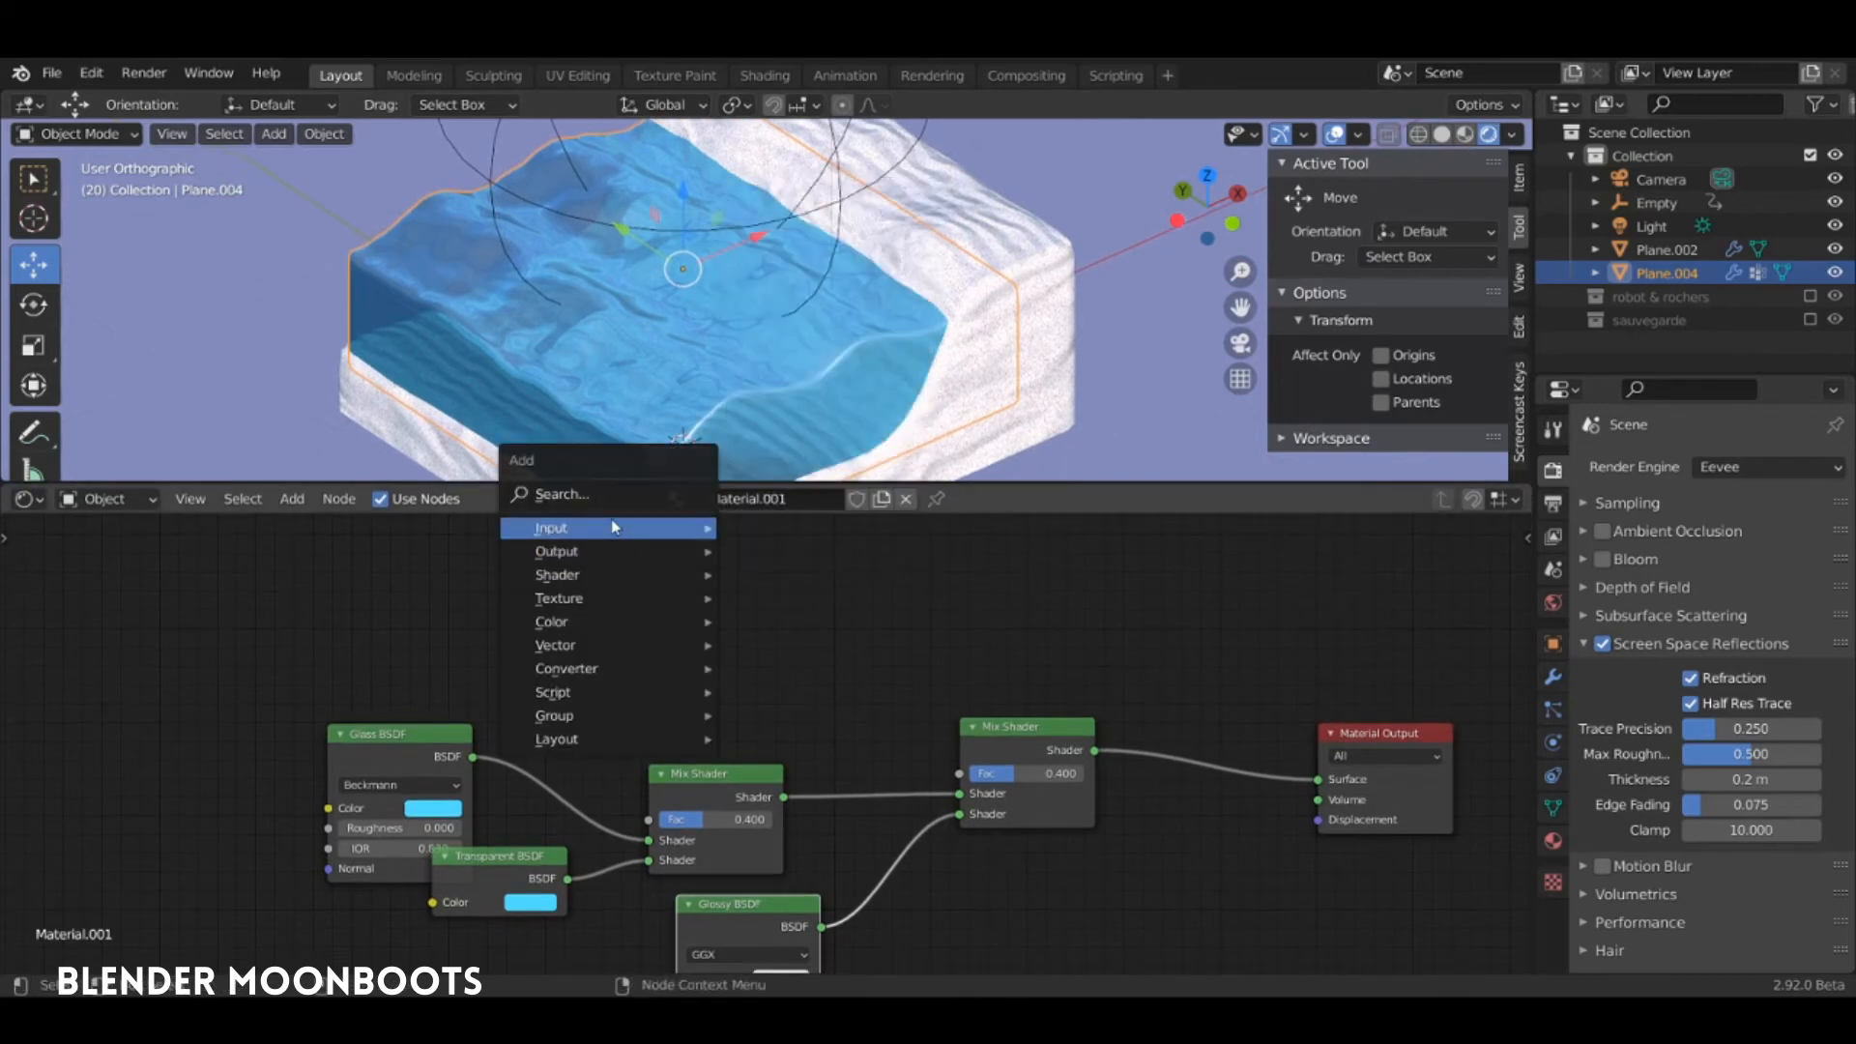
mouse_move(615, 526)
click(840, 253)
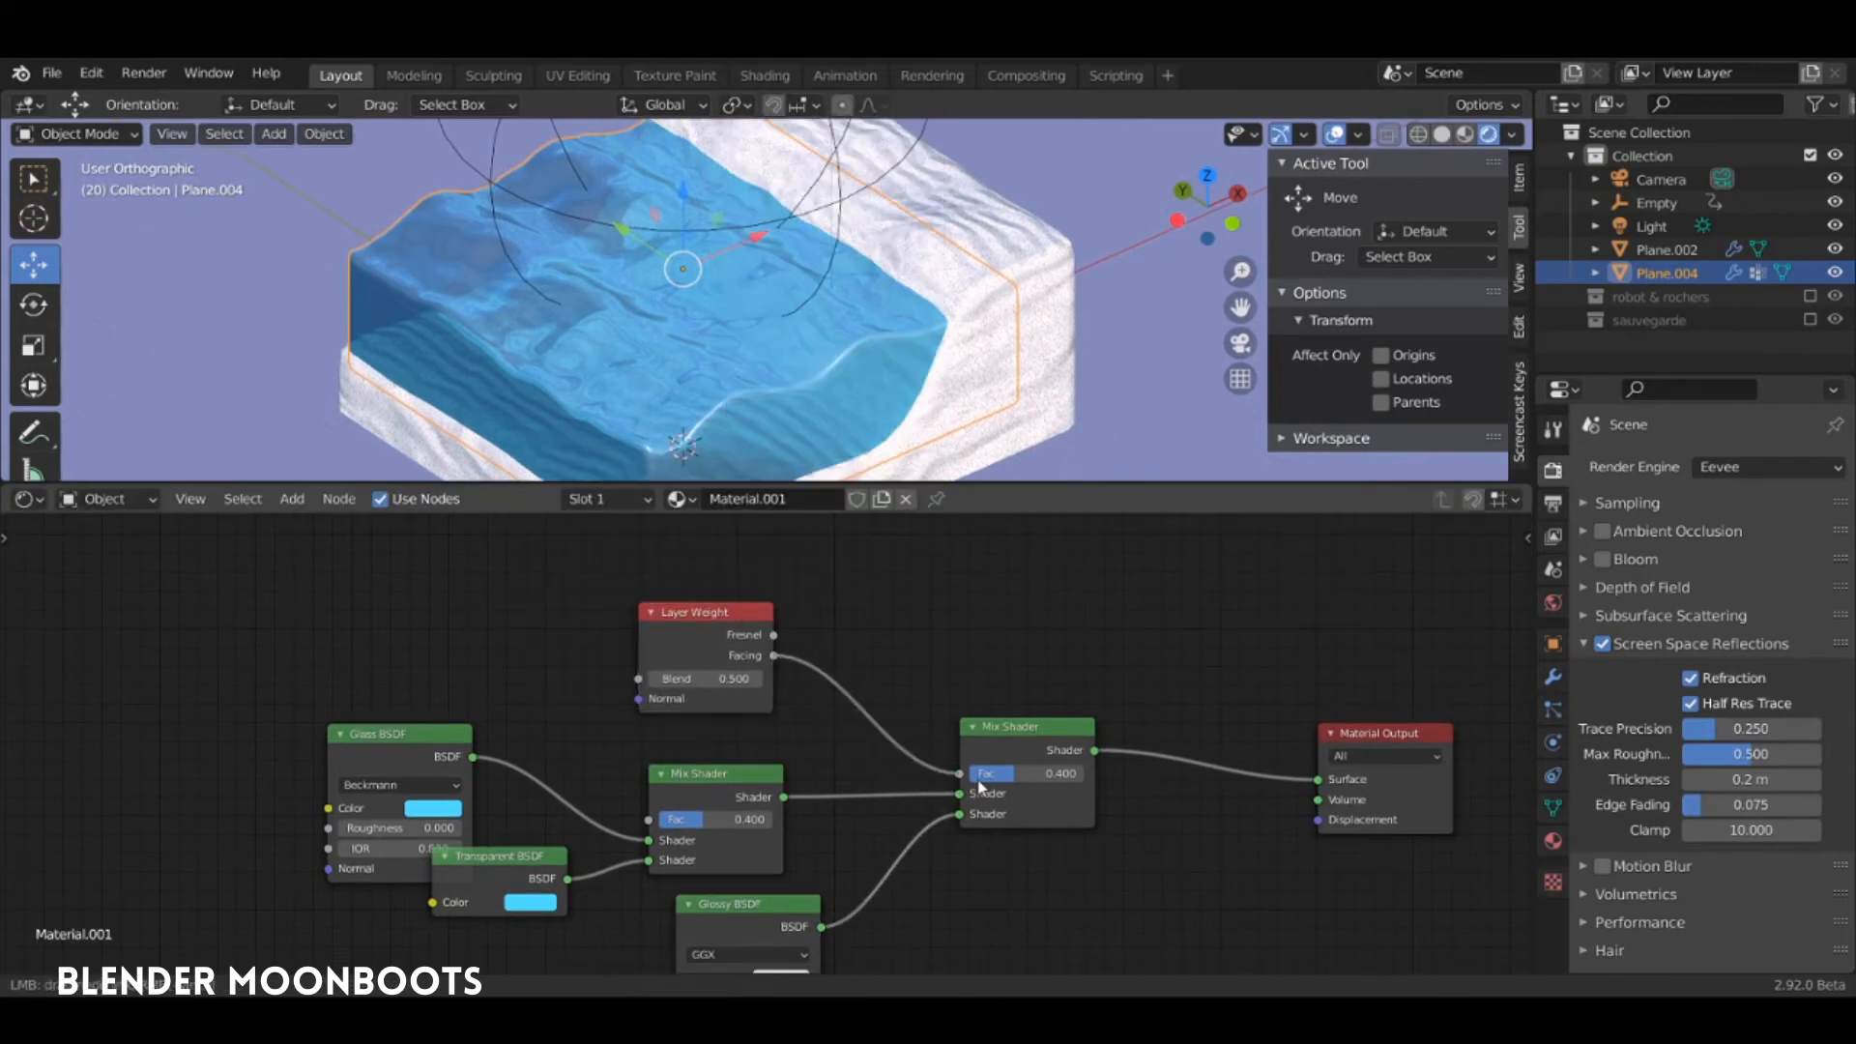
drag(967, 766, 960, 773)
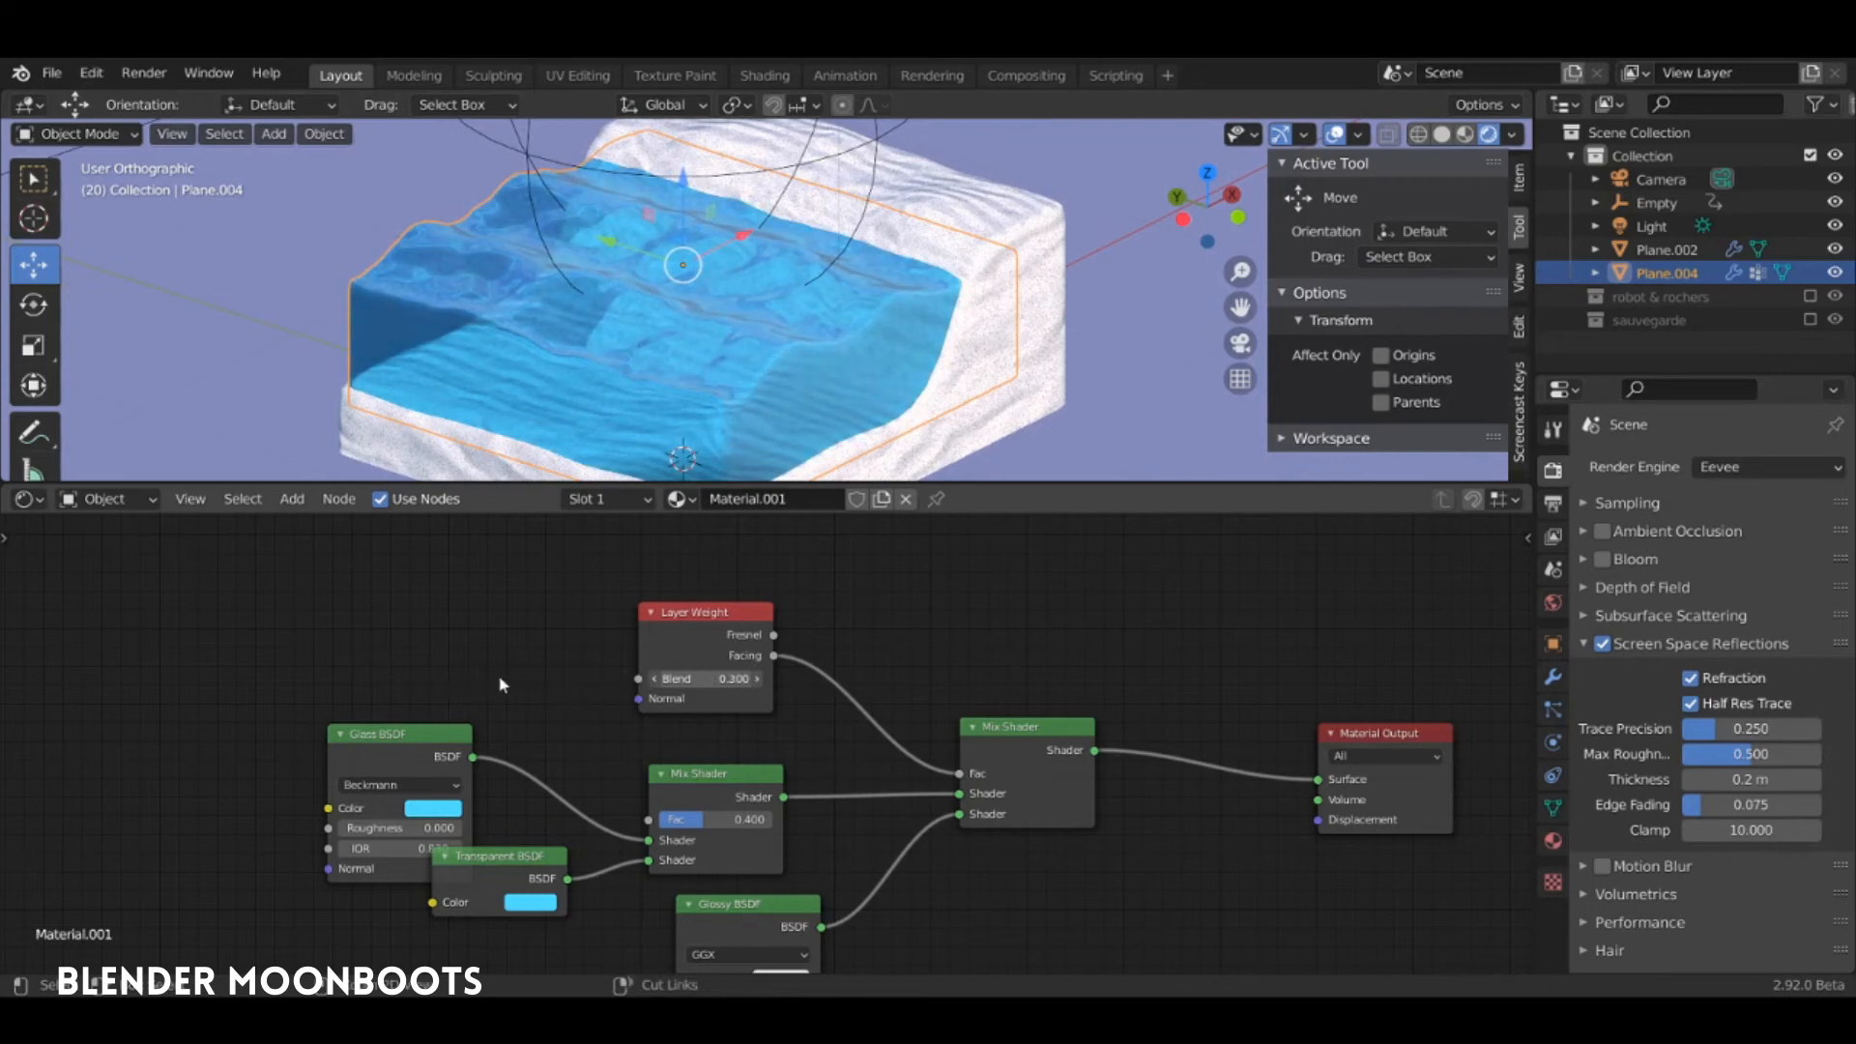
Set the Layer Weight Blend to 0.400 and compare the water with the node muted and unmuted
drag(687, 676, 592, 679)
drag(706, 770, 691, 761)
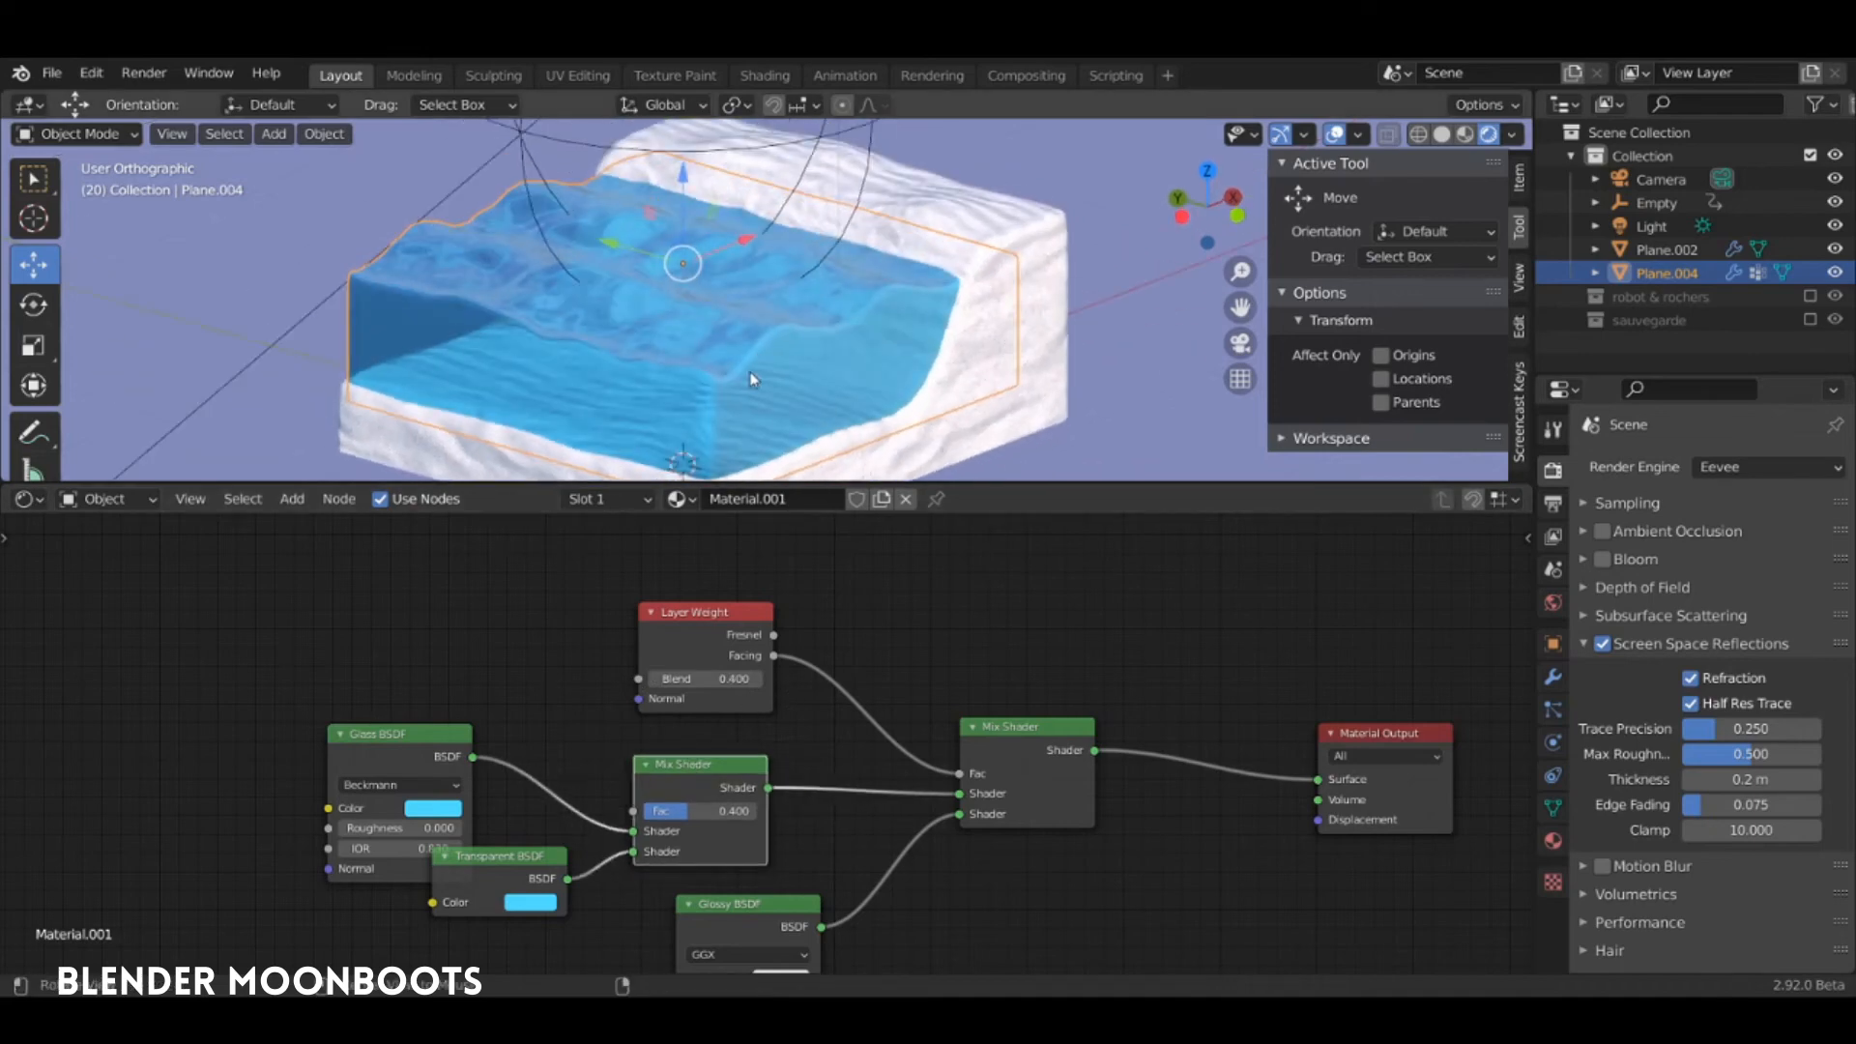
key(m)
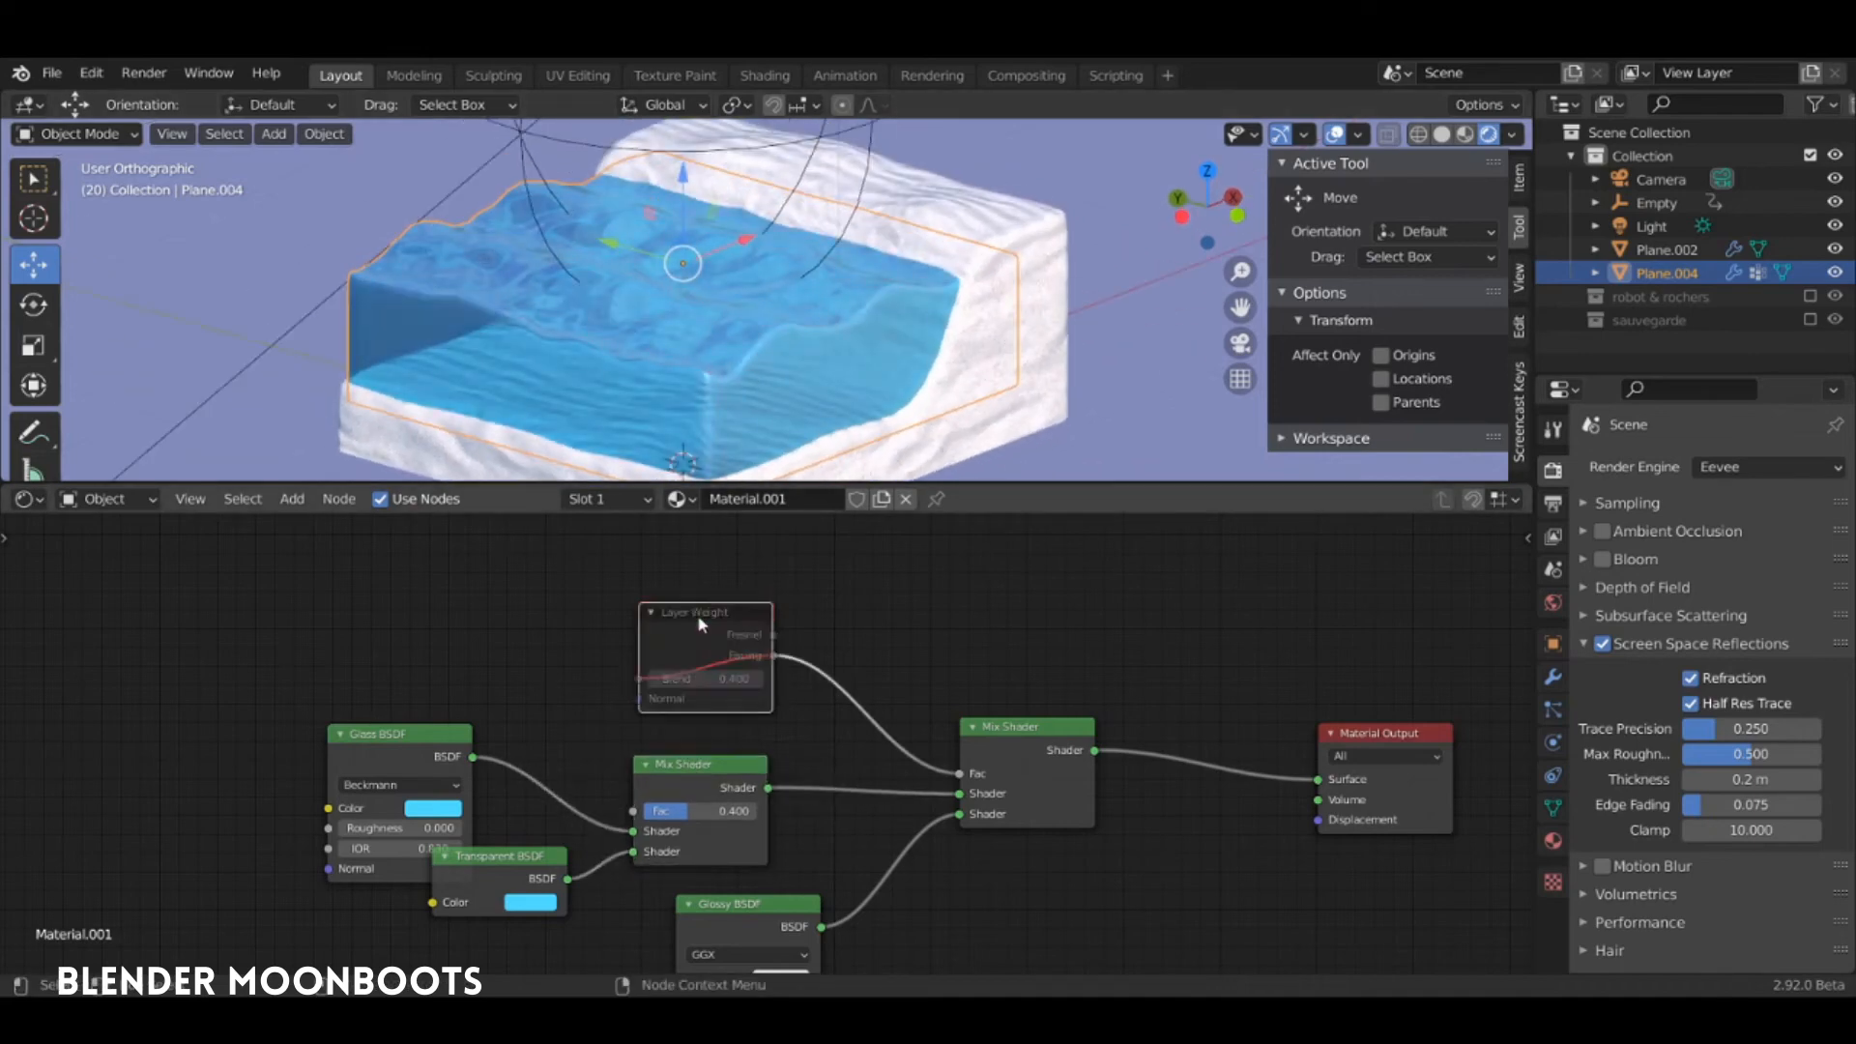
key(m)
key(m)
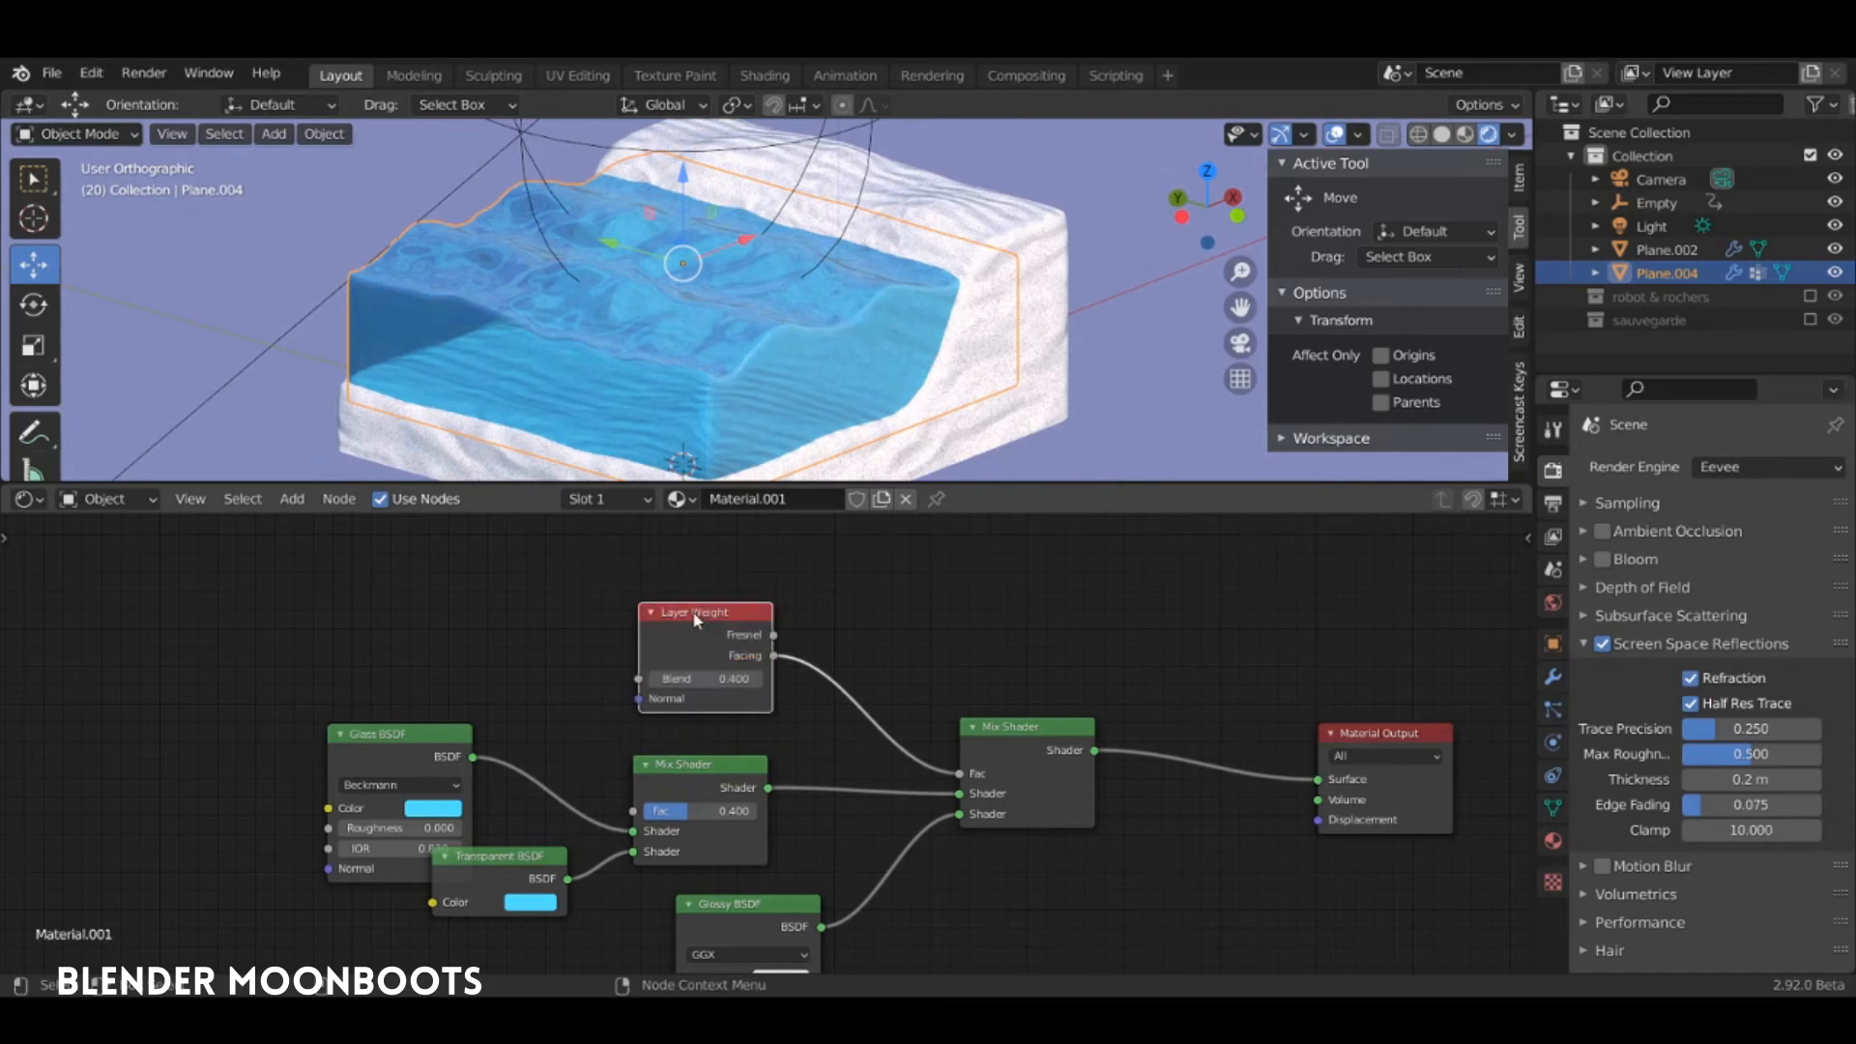
key(m)
key(m)
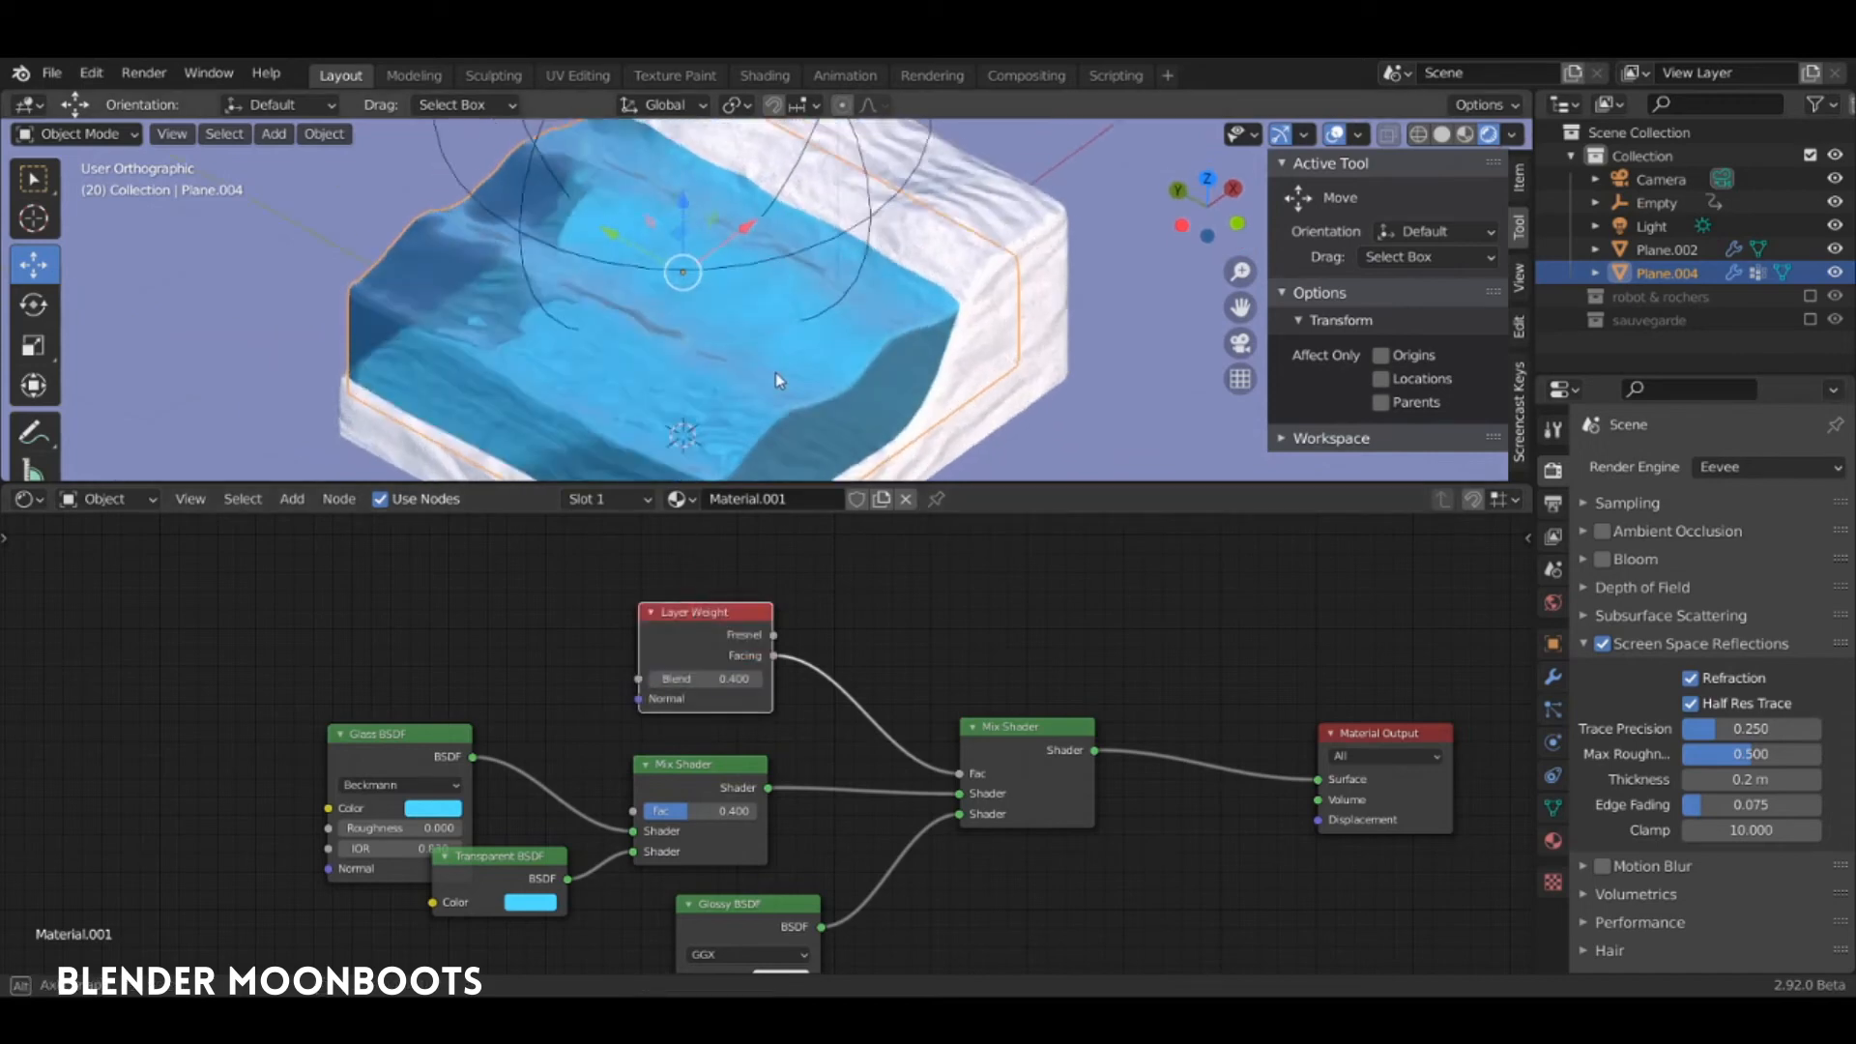
middle_drag(779, 379, 799, 298)
Separate the overlapping Glass and Transparent BSDF nodes and set the Glass BSDF IOR to 1.228
drag(409, 732, 365, 635)
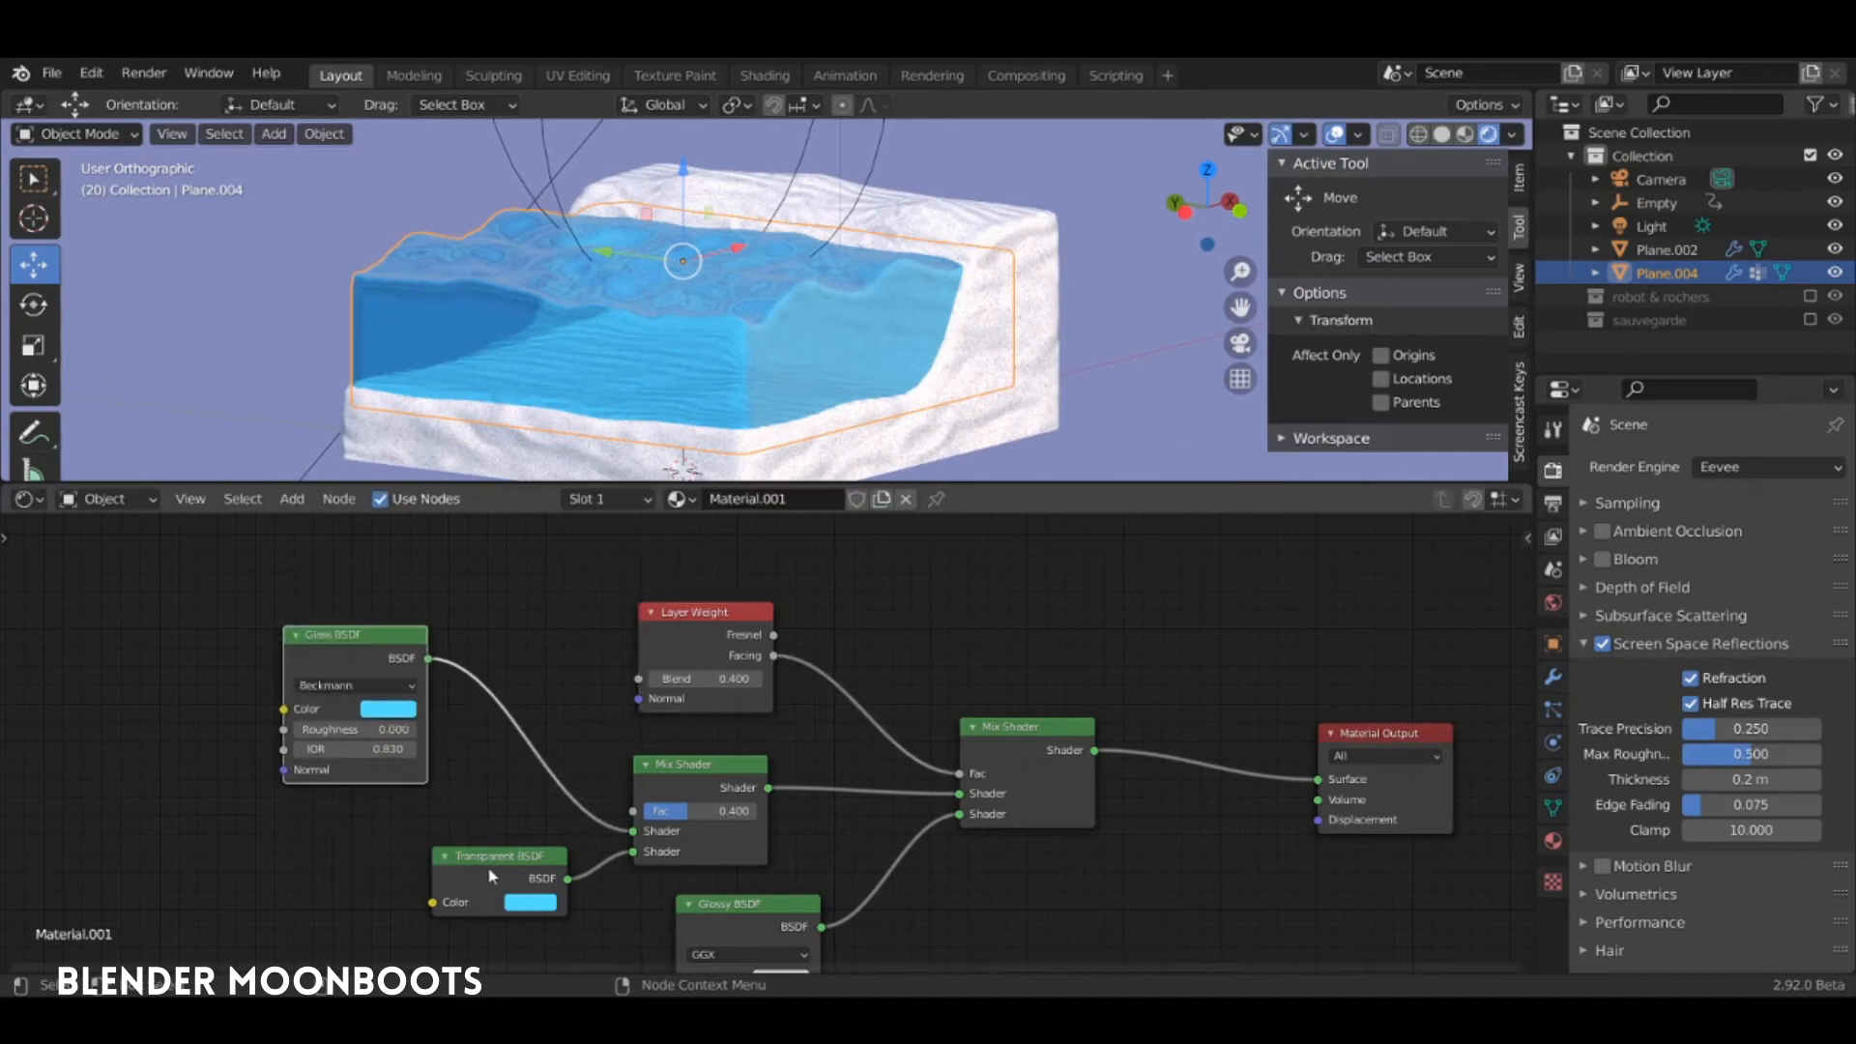
drag(492, 875, 337, 853)
middle_drag(793, 377, 713, 449)
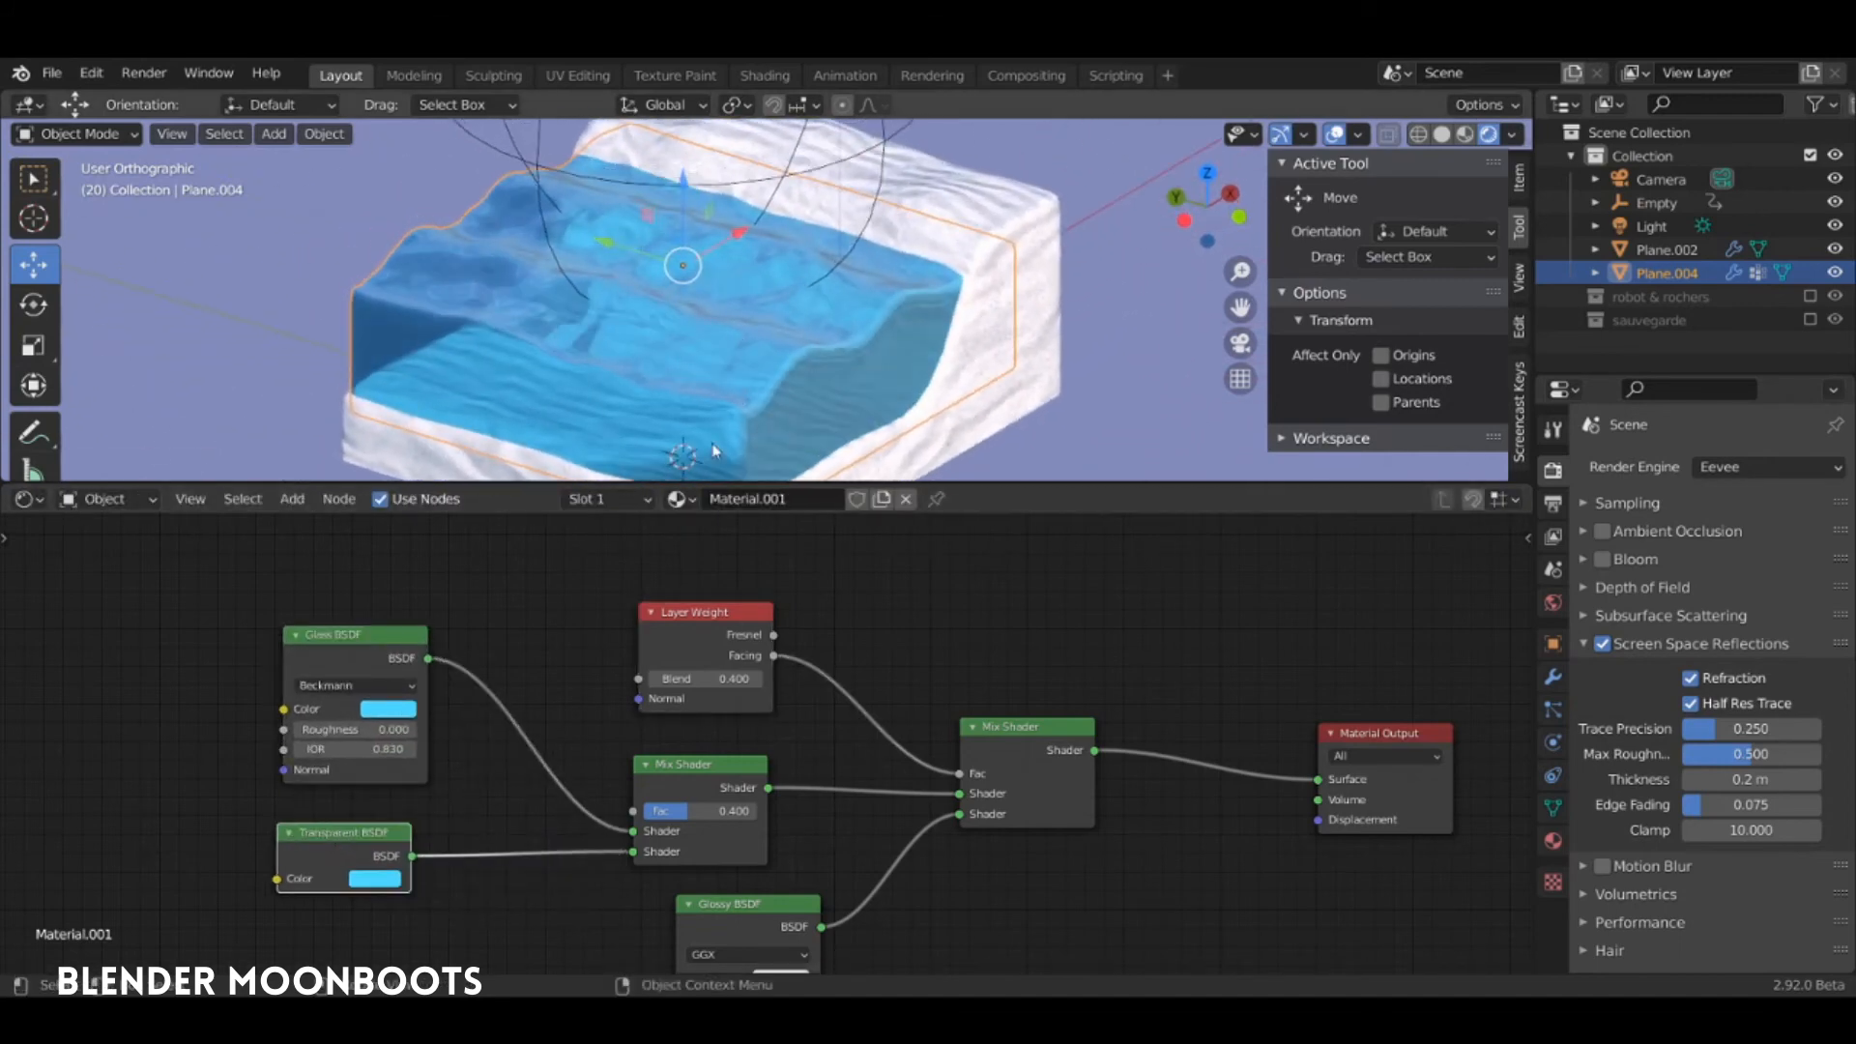
drag(410, 756, 440, 763)
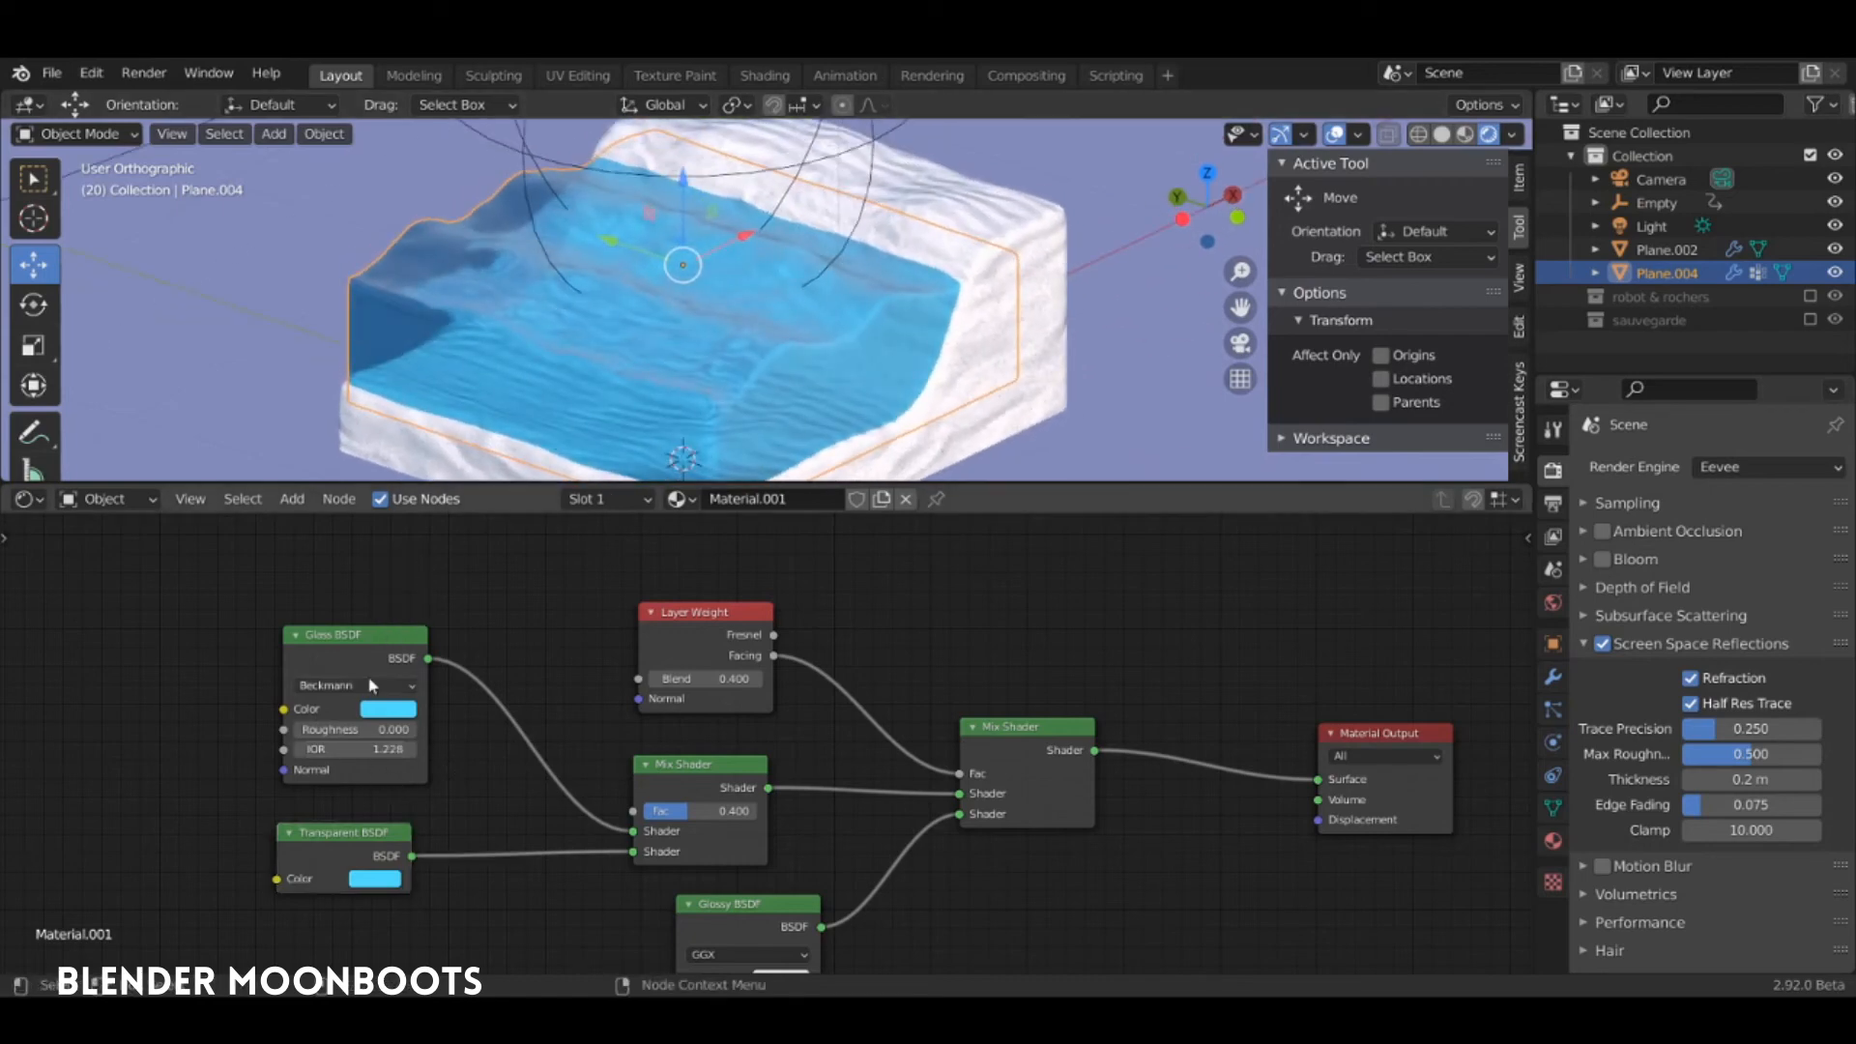
Spread out the Glass and Transparent BSDF nodes and insert a Mix Shader copy between the Transparent BSDF and the first Mix Shader
drag(327, 769, 423, 716)
drag(365, 840, 197, 752)
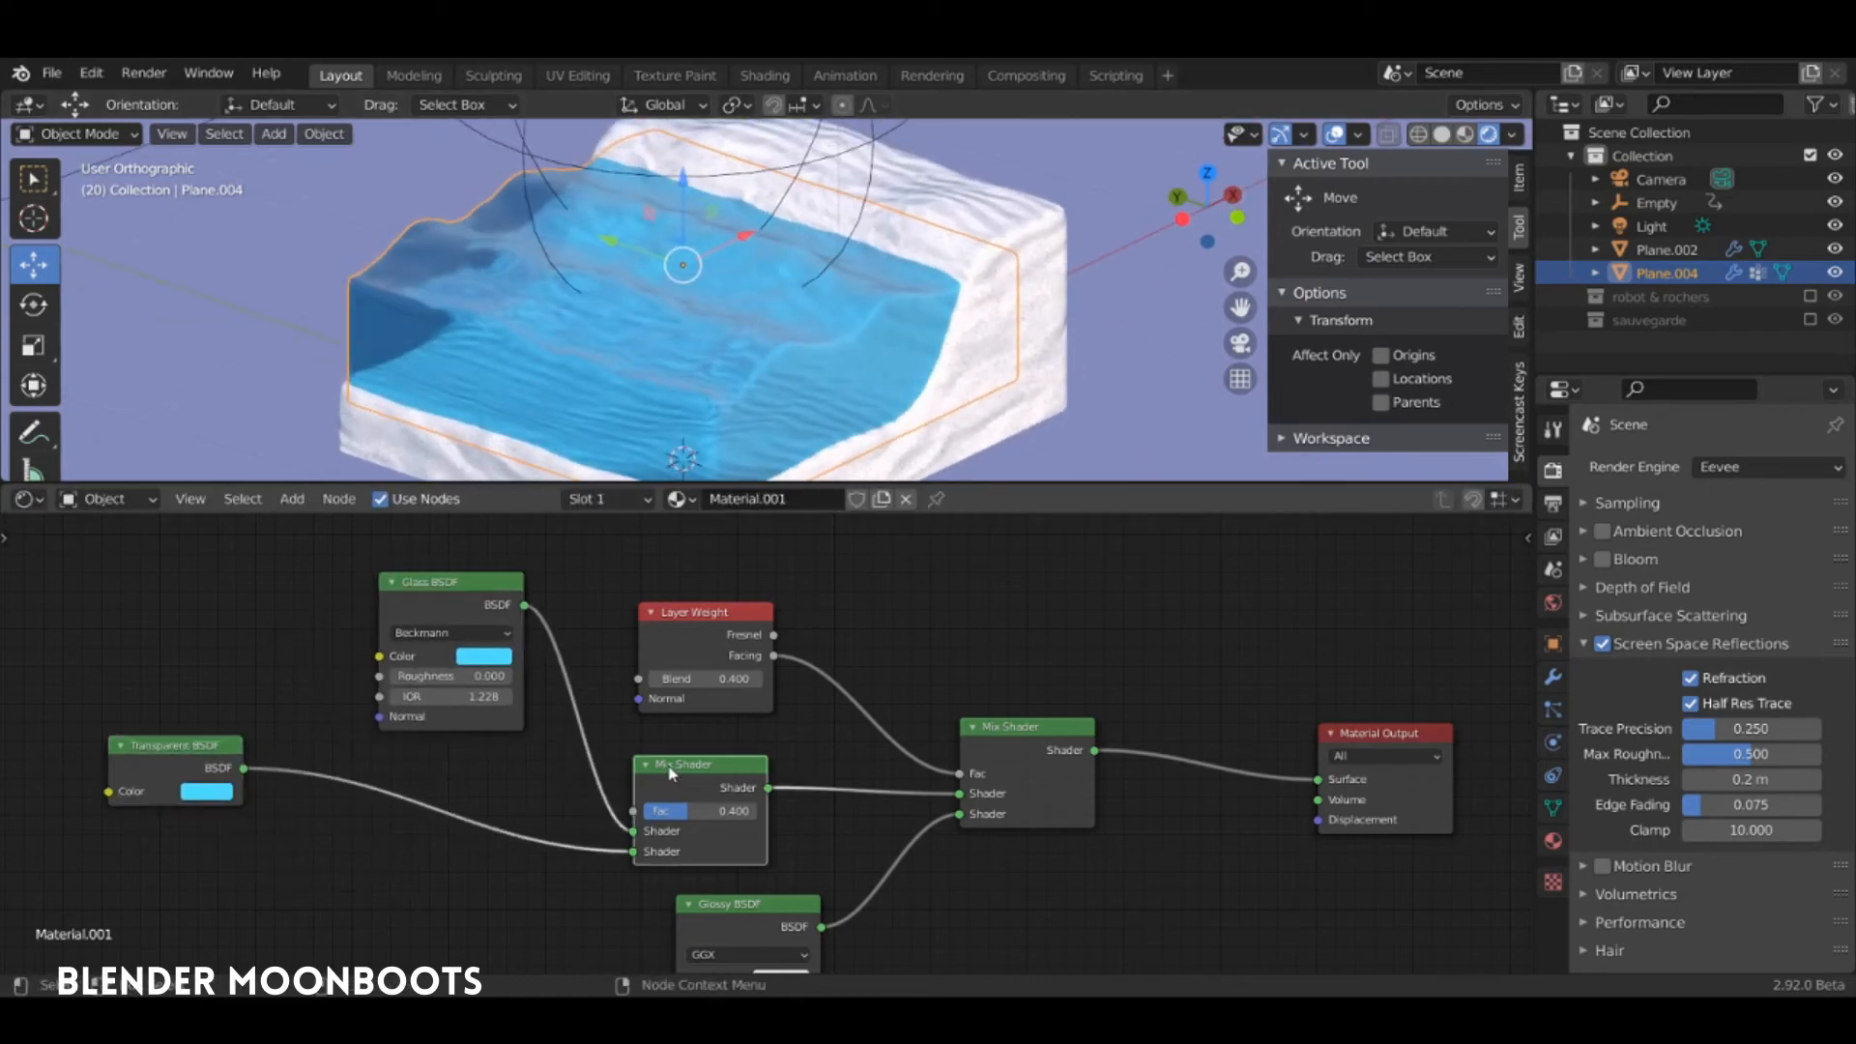
key(shift+d)
click(453, 764)
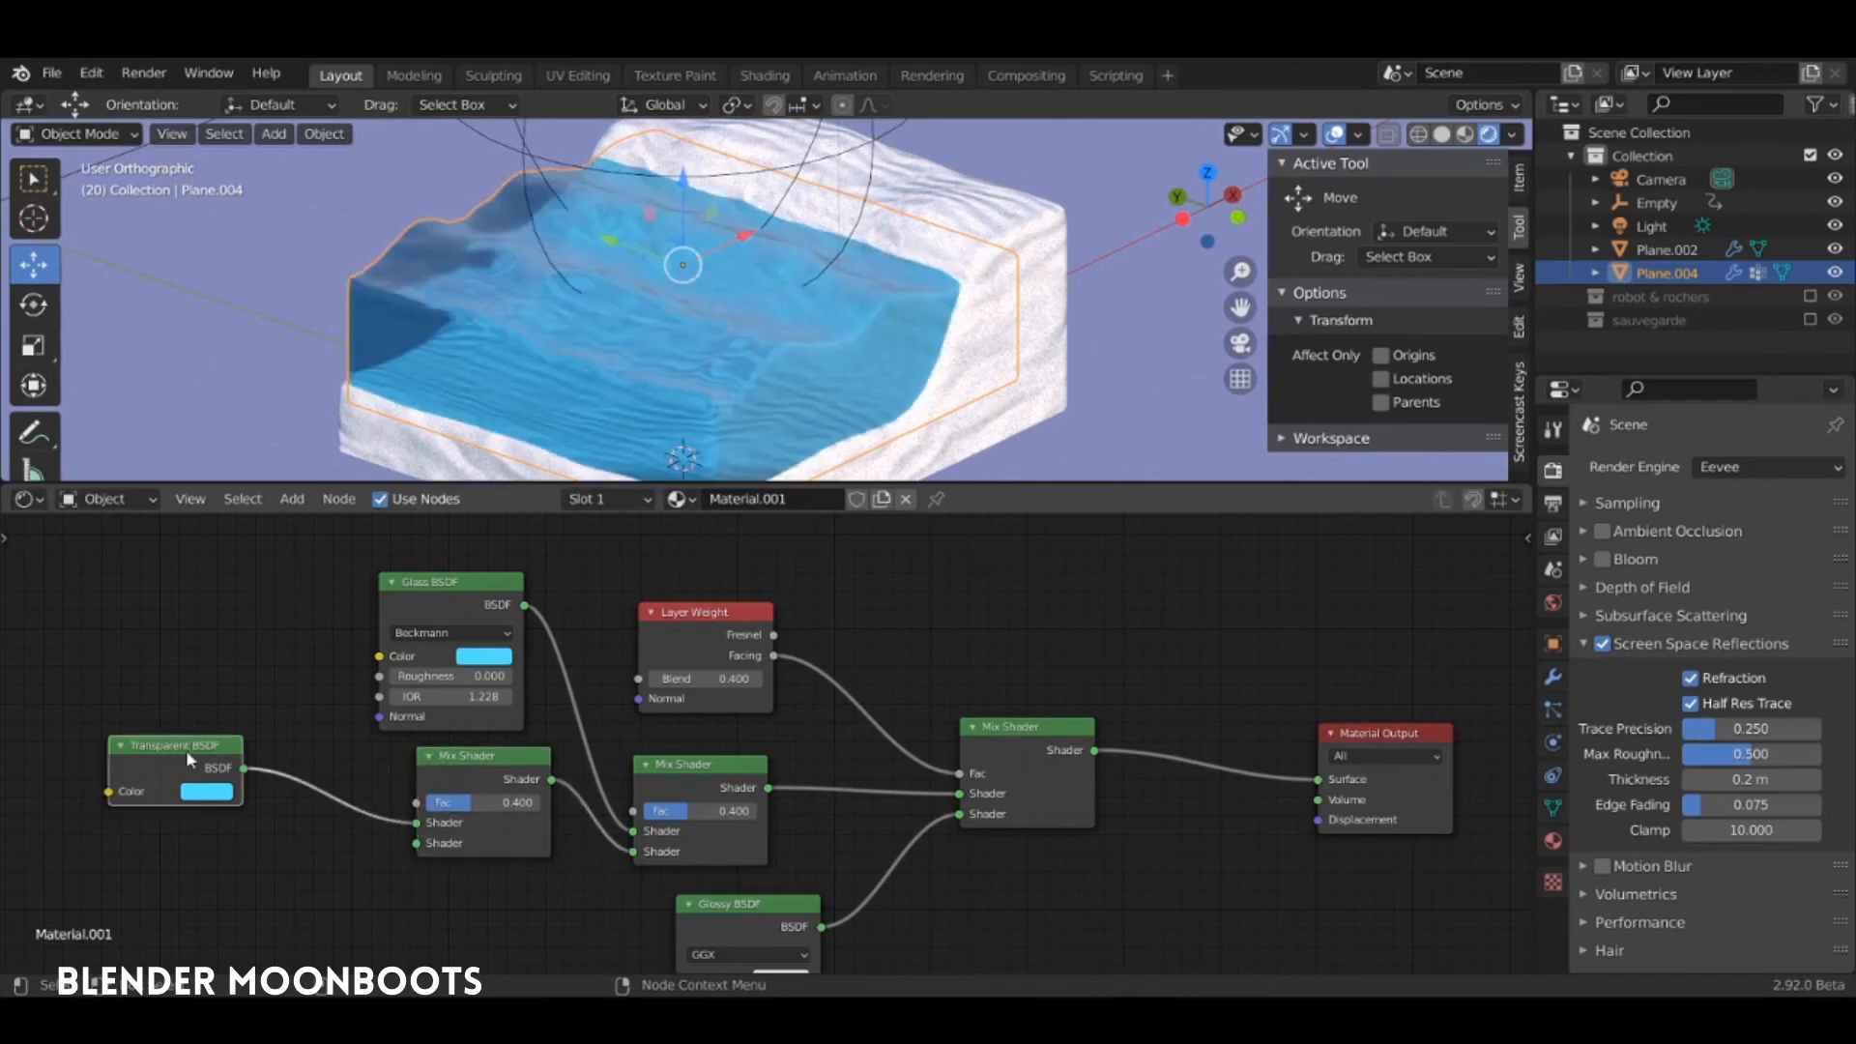
Turn a copy of the Transparent BSDF into a Diffuse BSDF, feeding the new Mix Shader's lower Shader input with Fac at 0.300
key(shift+d)
click(203, 882)
key(shift+s)
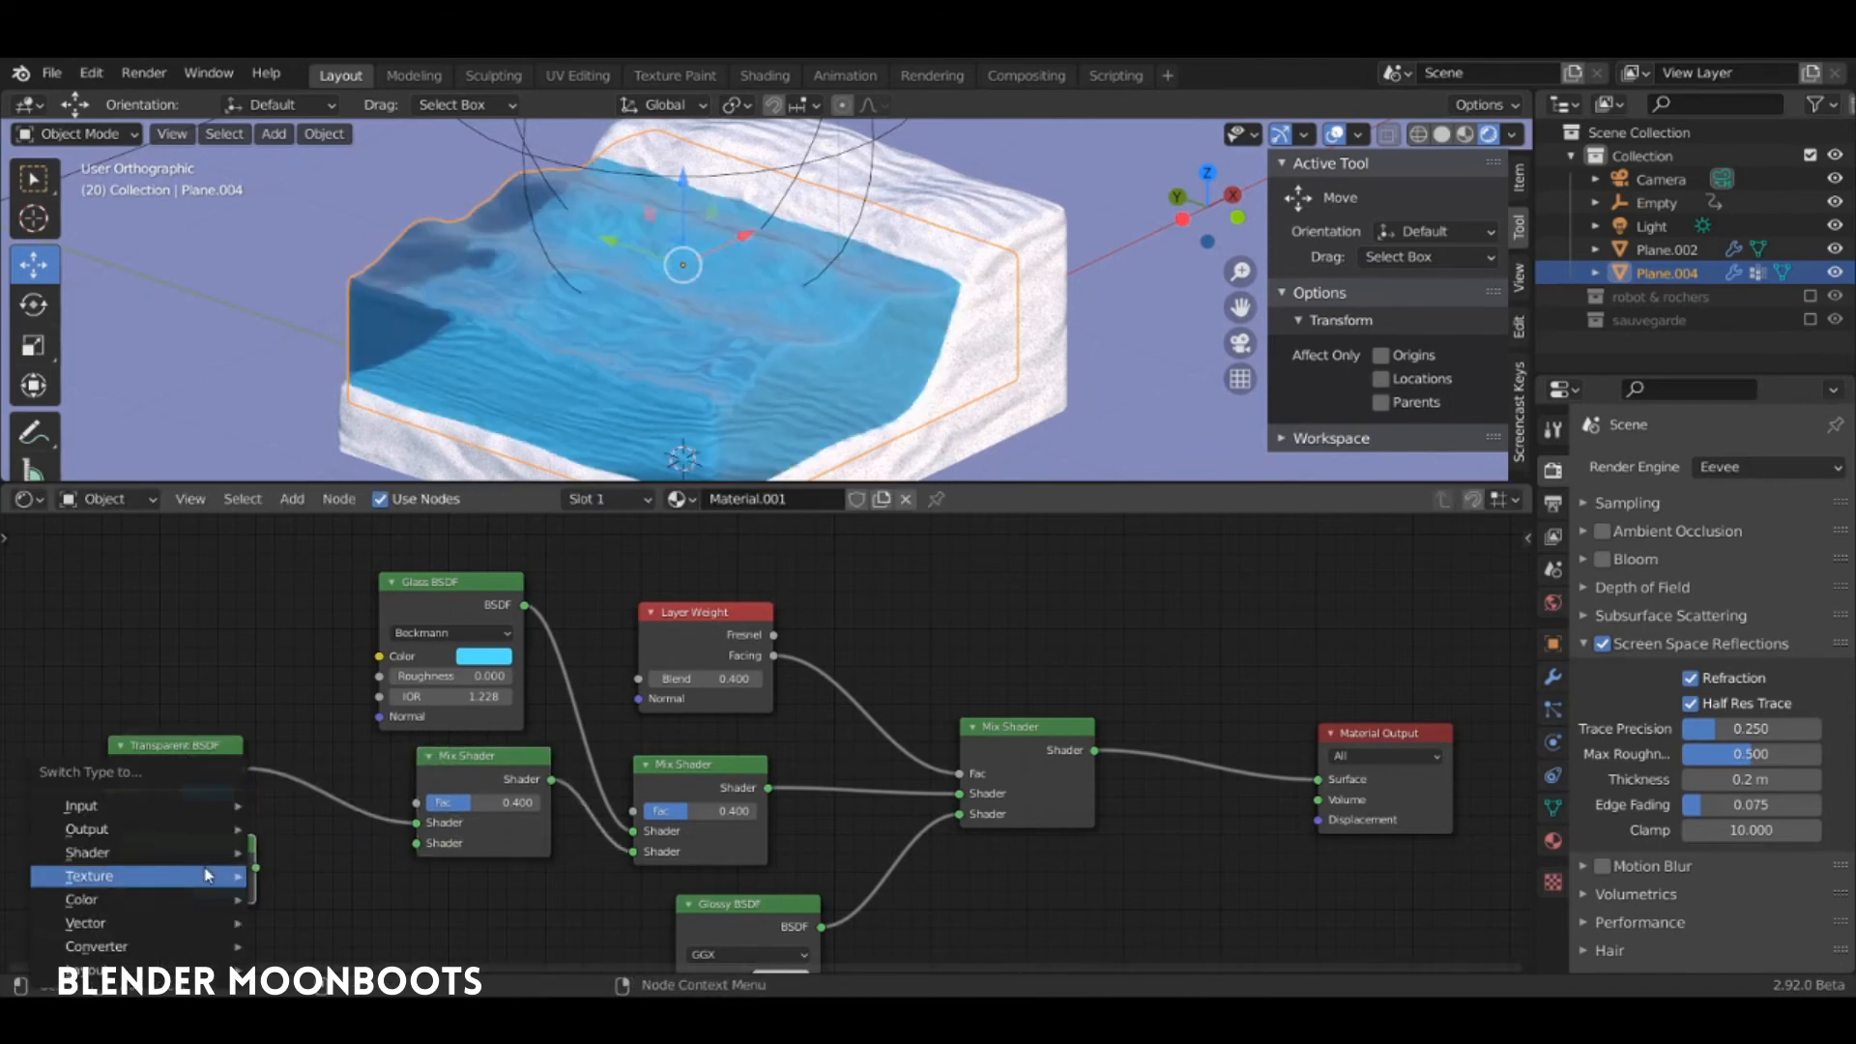
mouse_move(193, 855)
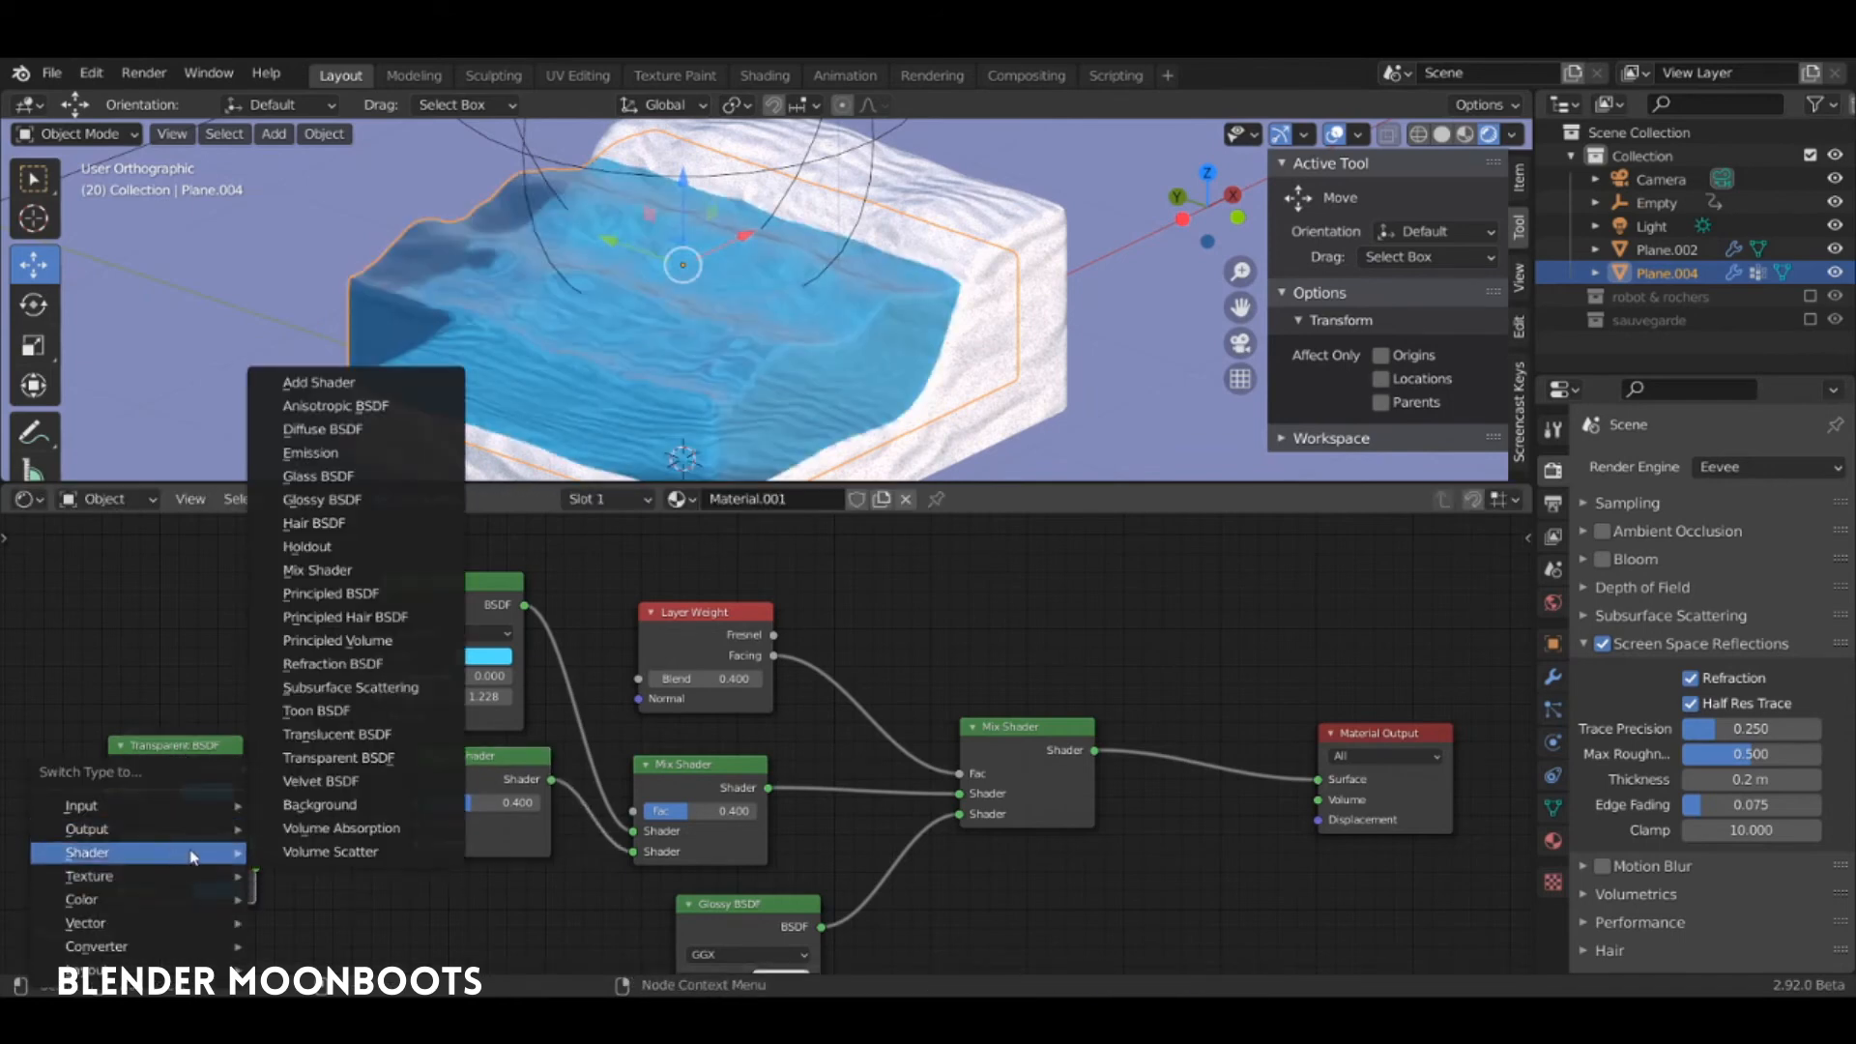
click(379, 437)
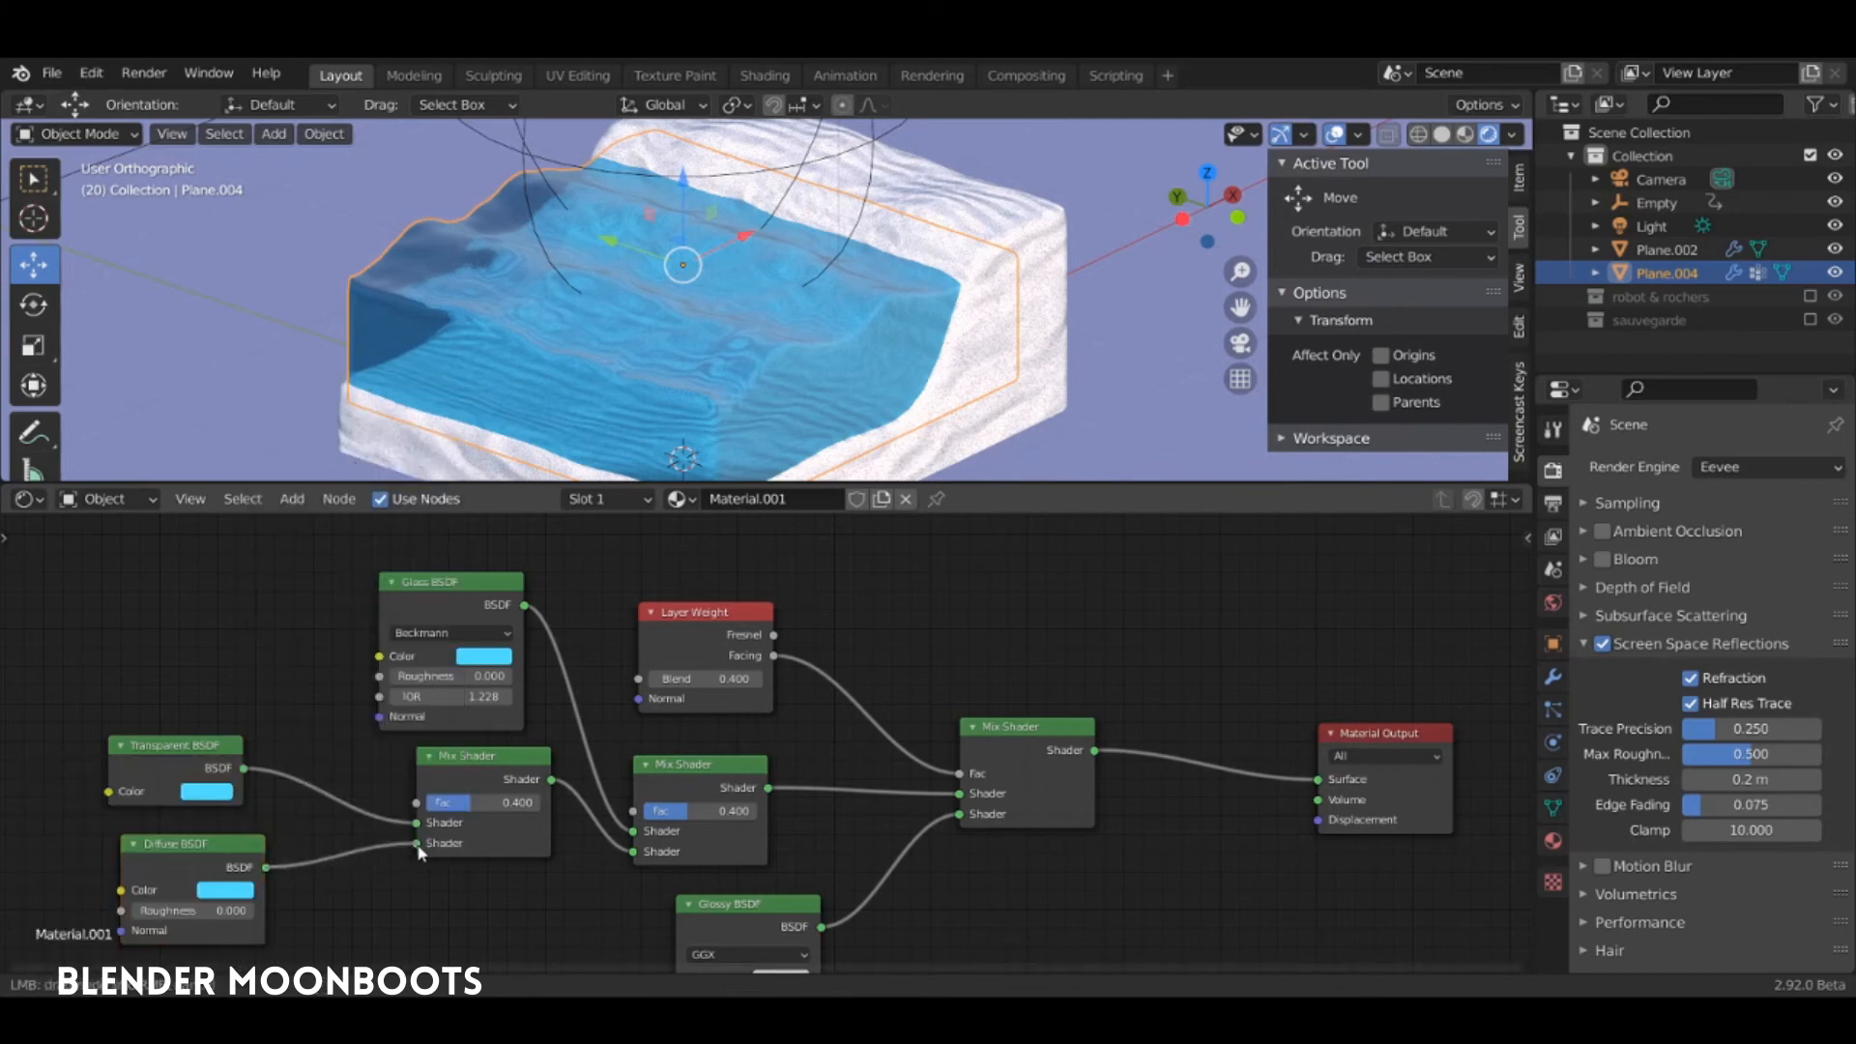
drag(419, 847, 417, 844)
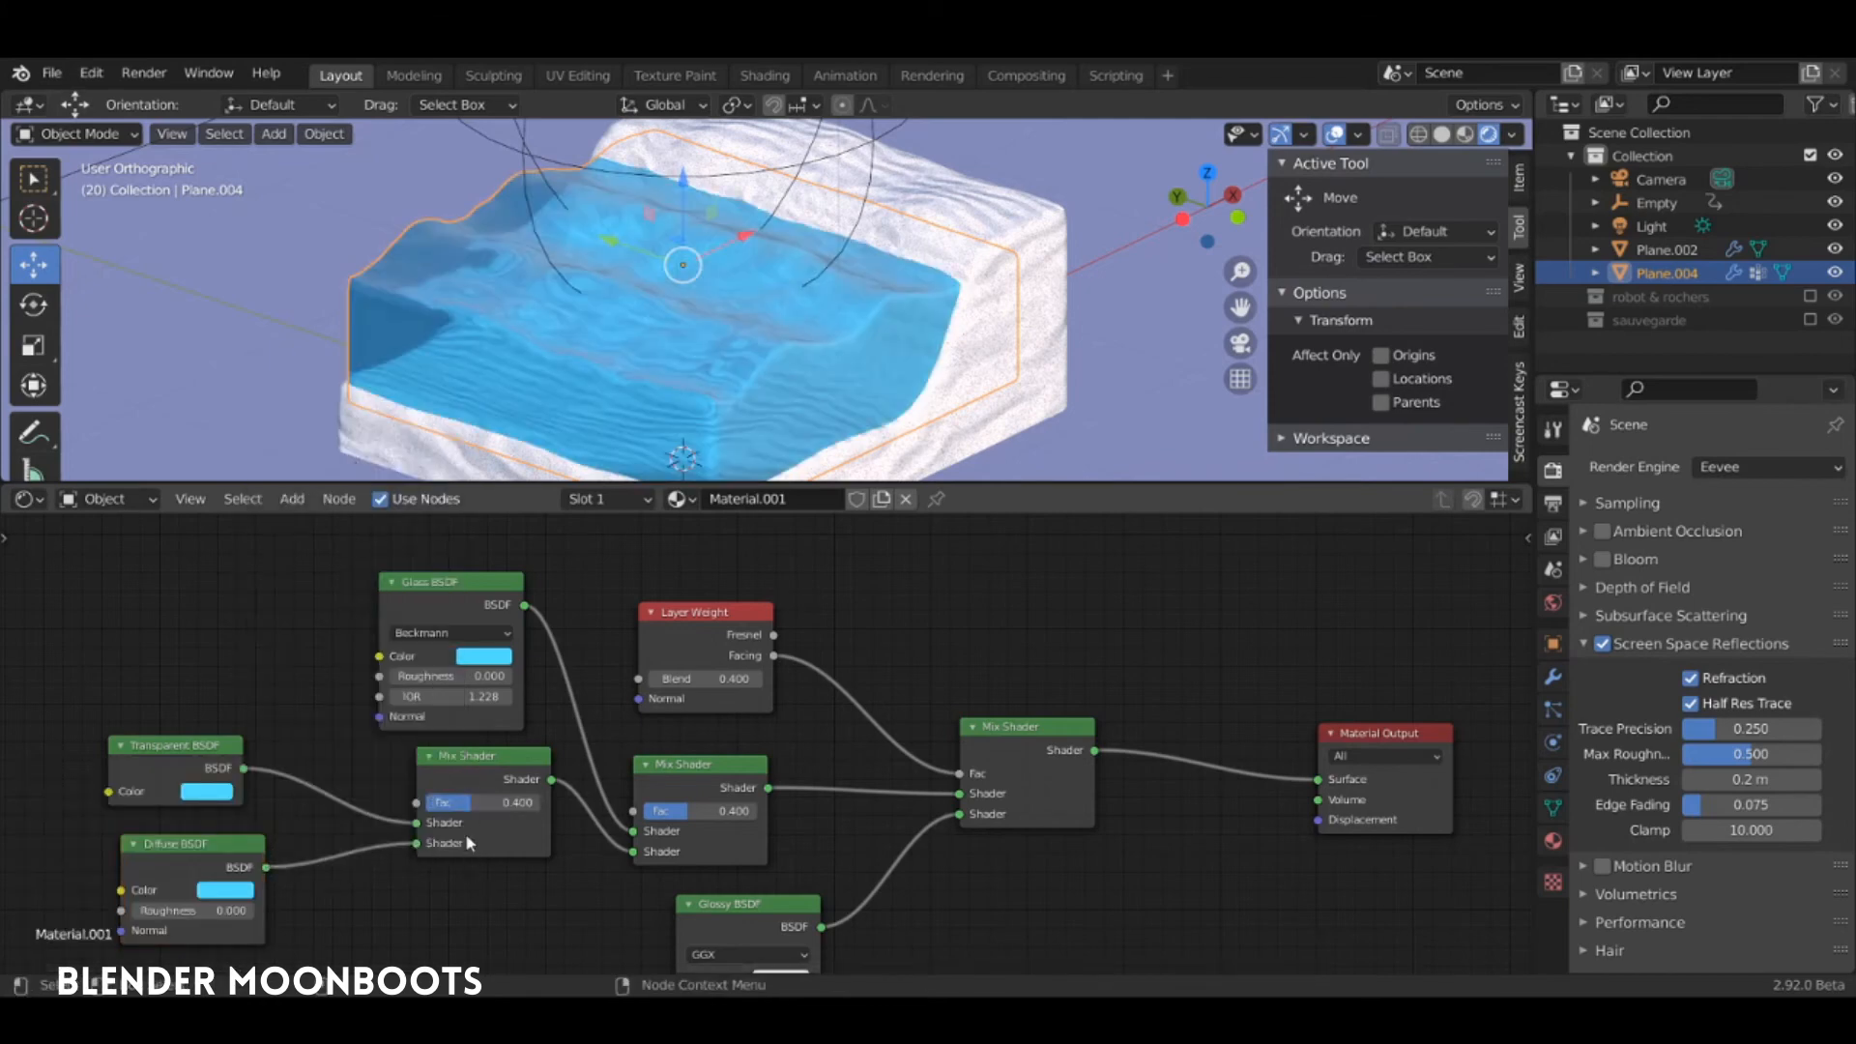
drag(428, 810, 505, 808)
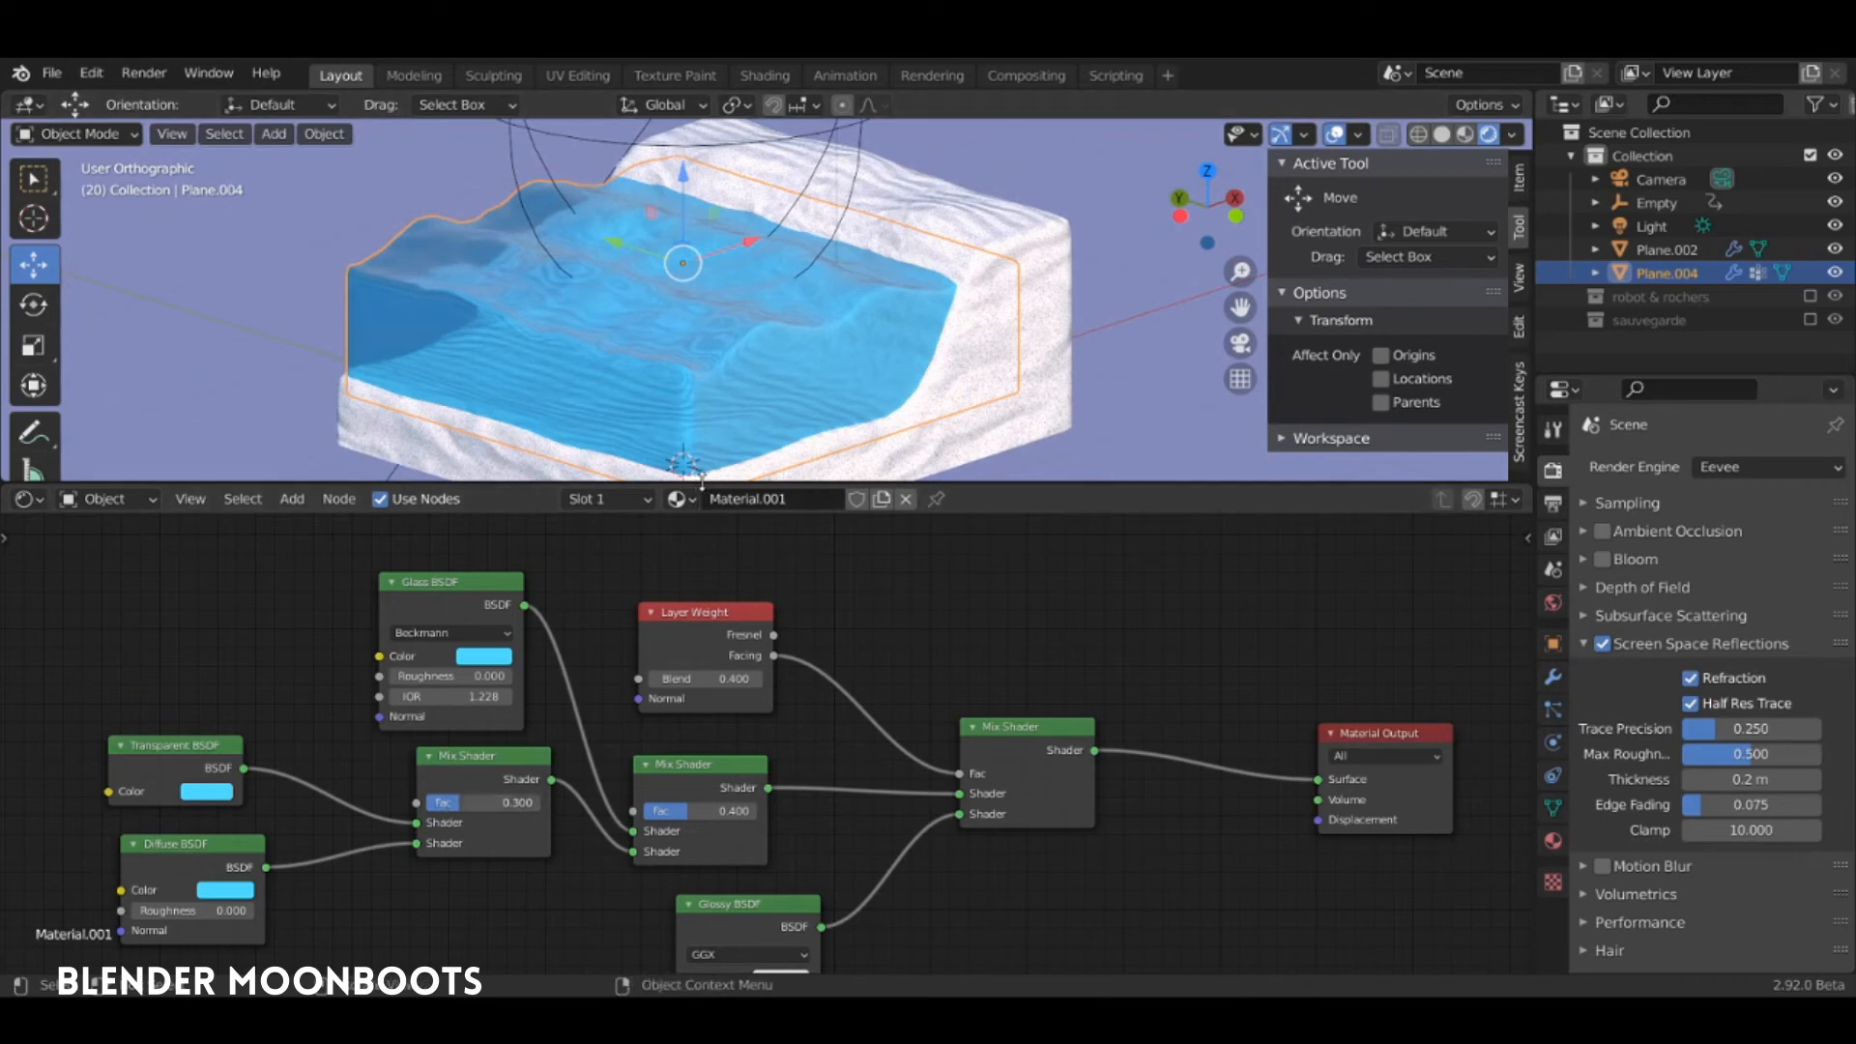
drag(708, 480, 715, 568)
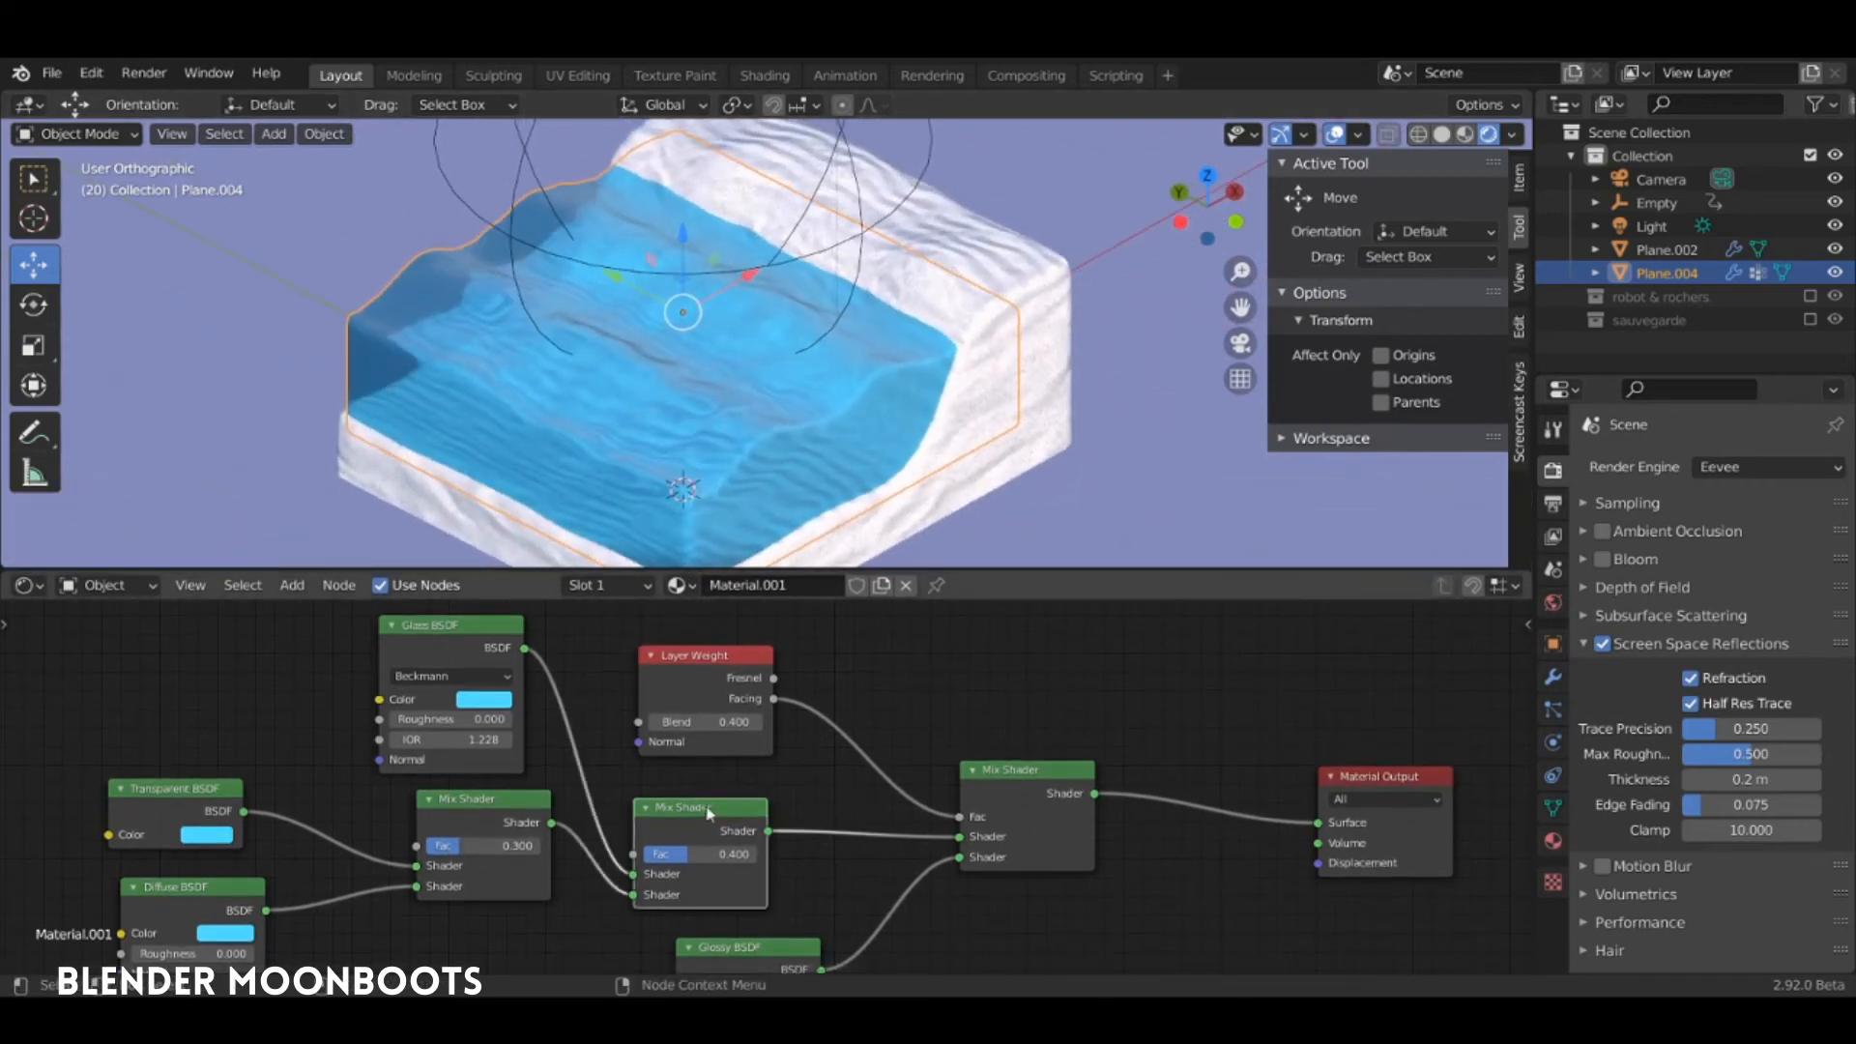
Move the Glossy BSDF up beneath the Mix Shader and brighten its color to pure white
drag(708, 812, 693, 781)
drag(766, 950, 779, 847)
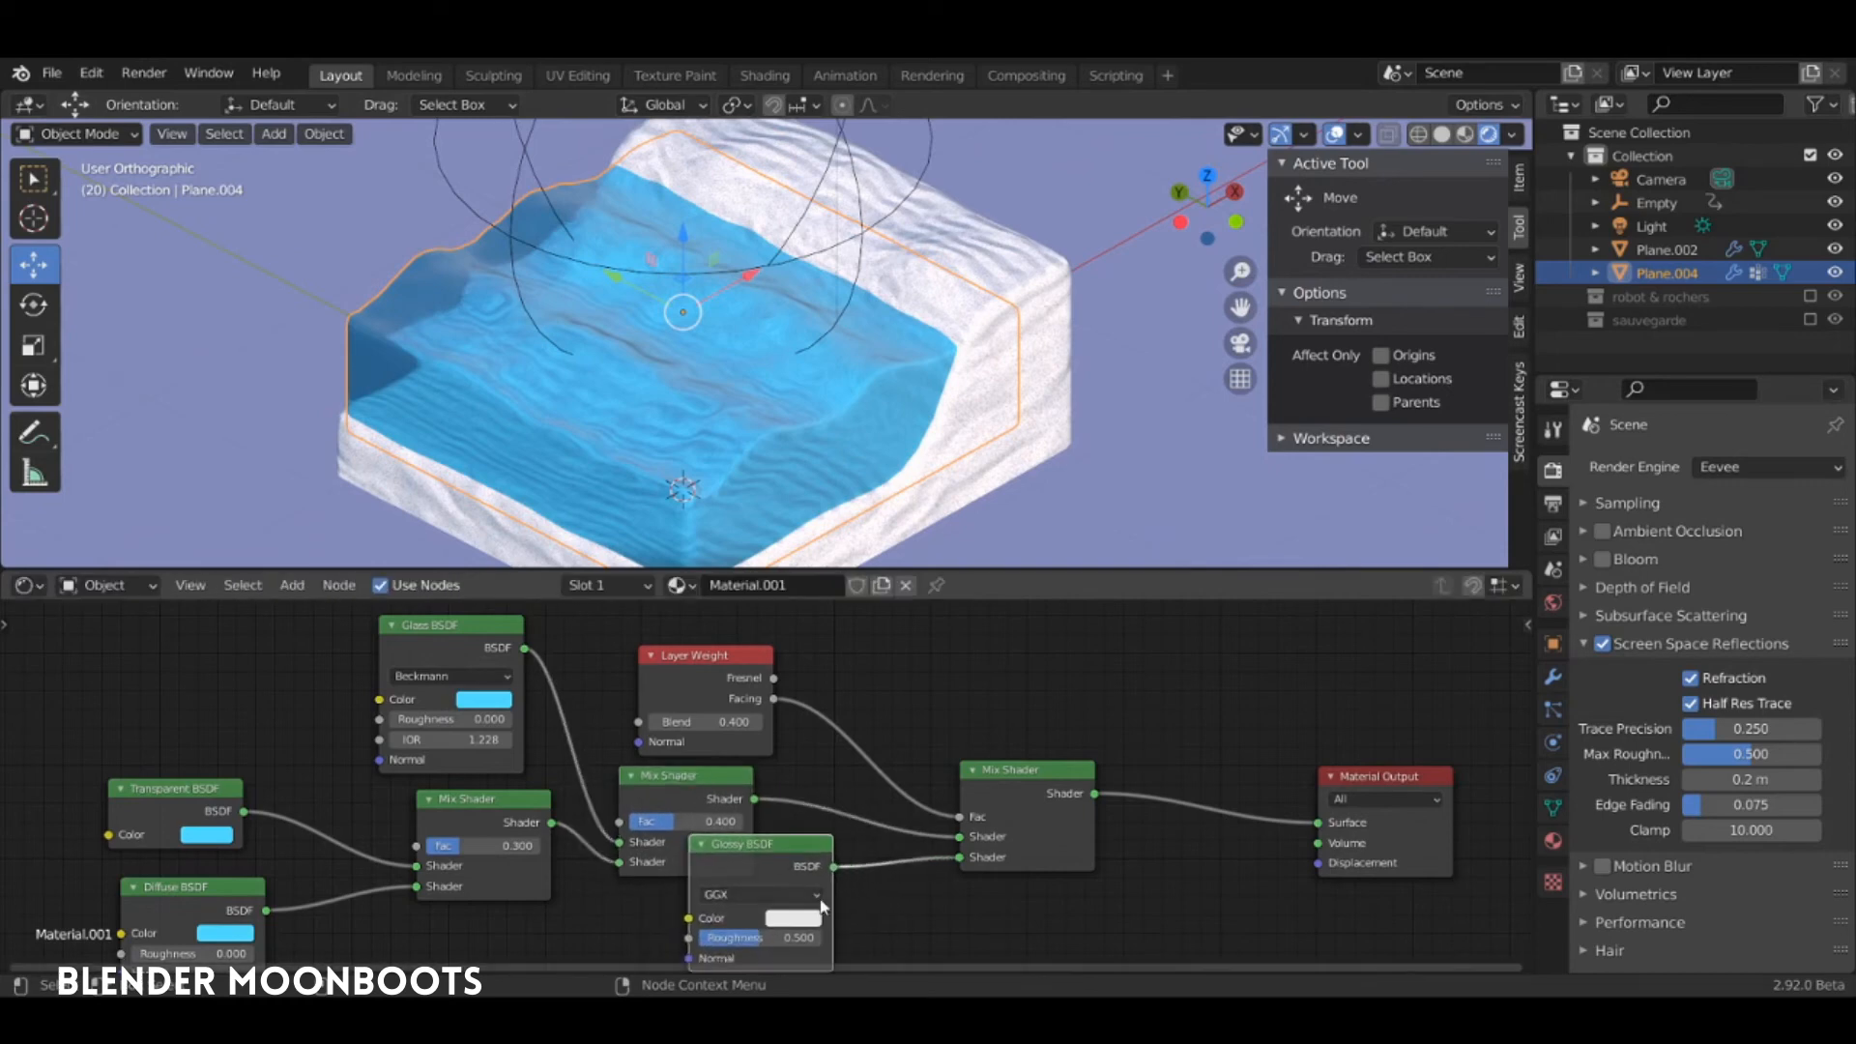
click(802, 917)
drag(936, 655, 936, 644)
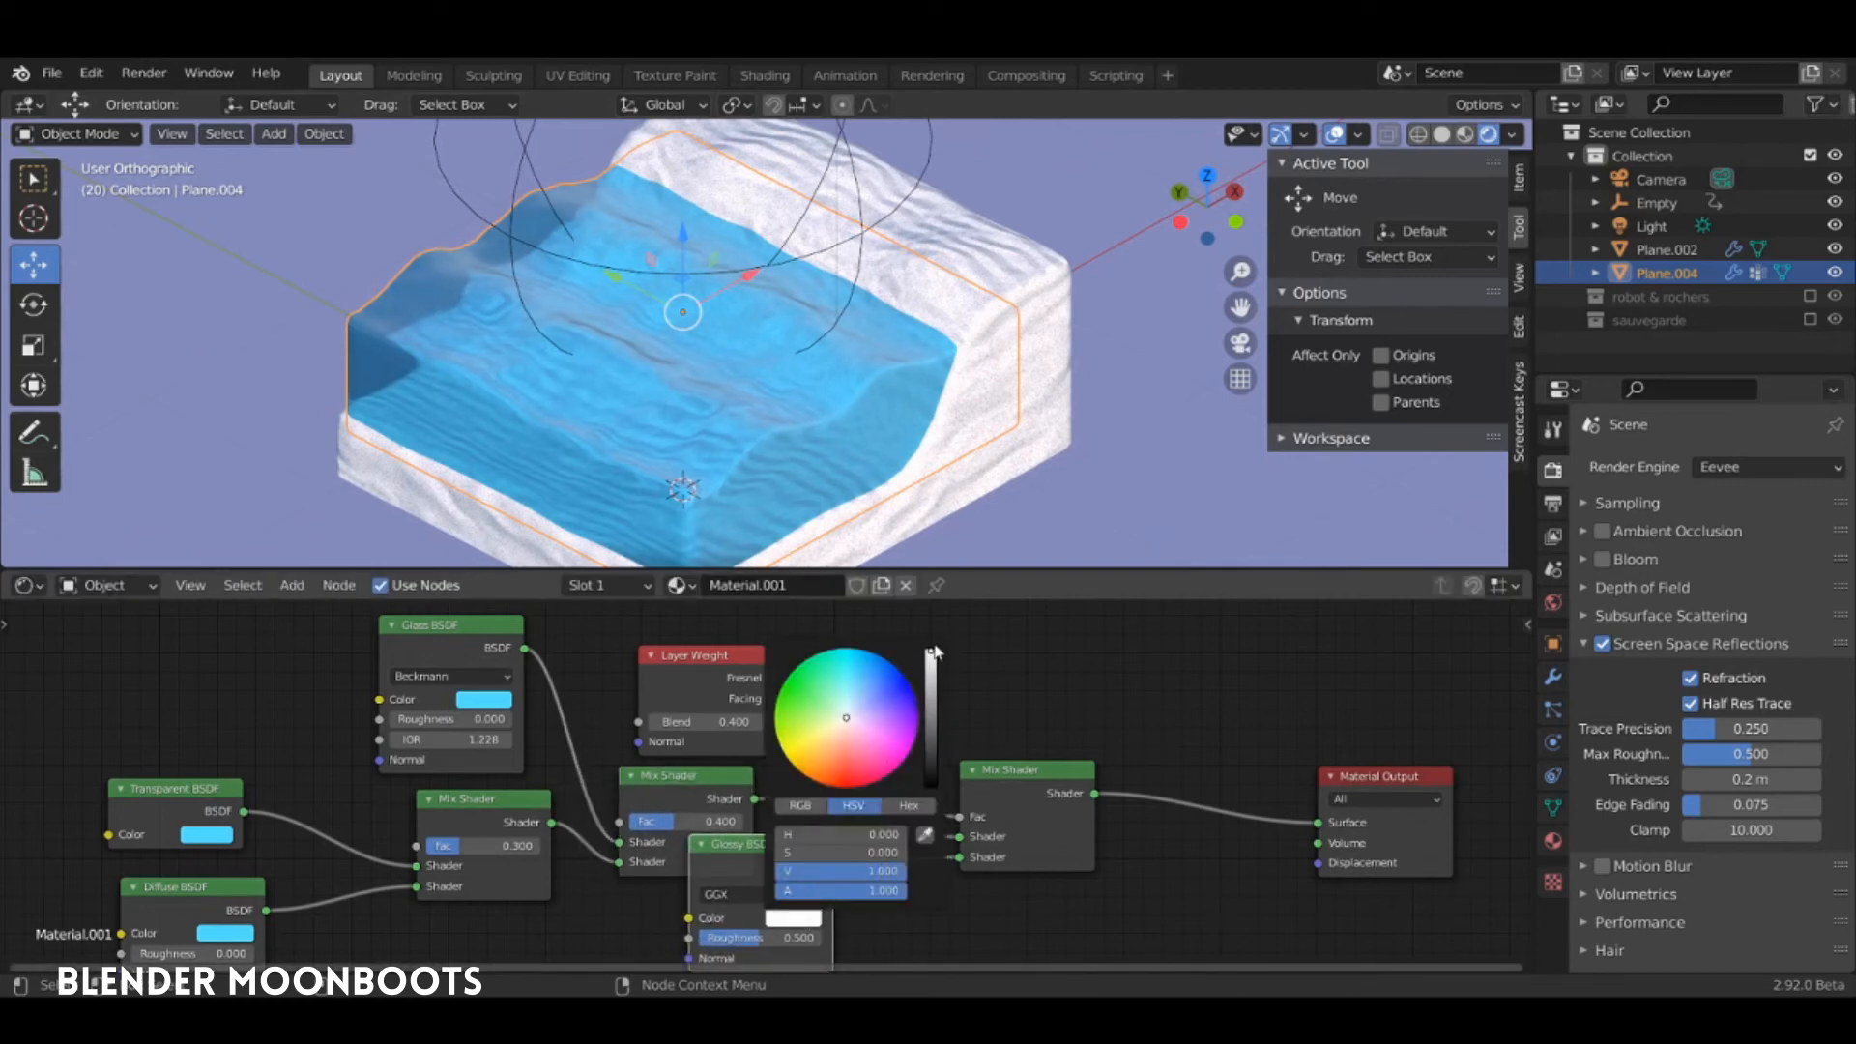
middle_drag(903, 457, 851, 464)
Change the Glass BSDF color to a slightly darker cyan blue and copy it to the Transparent and Diffuse BSDFs
click(481, 700)
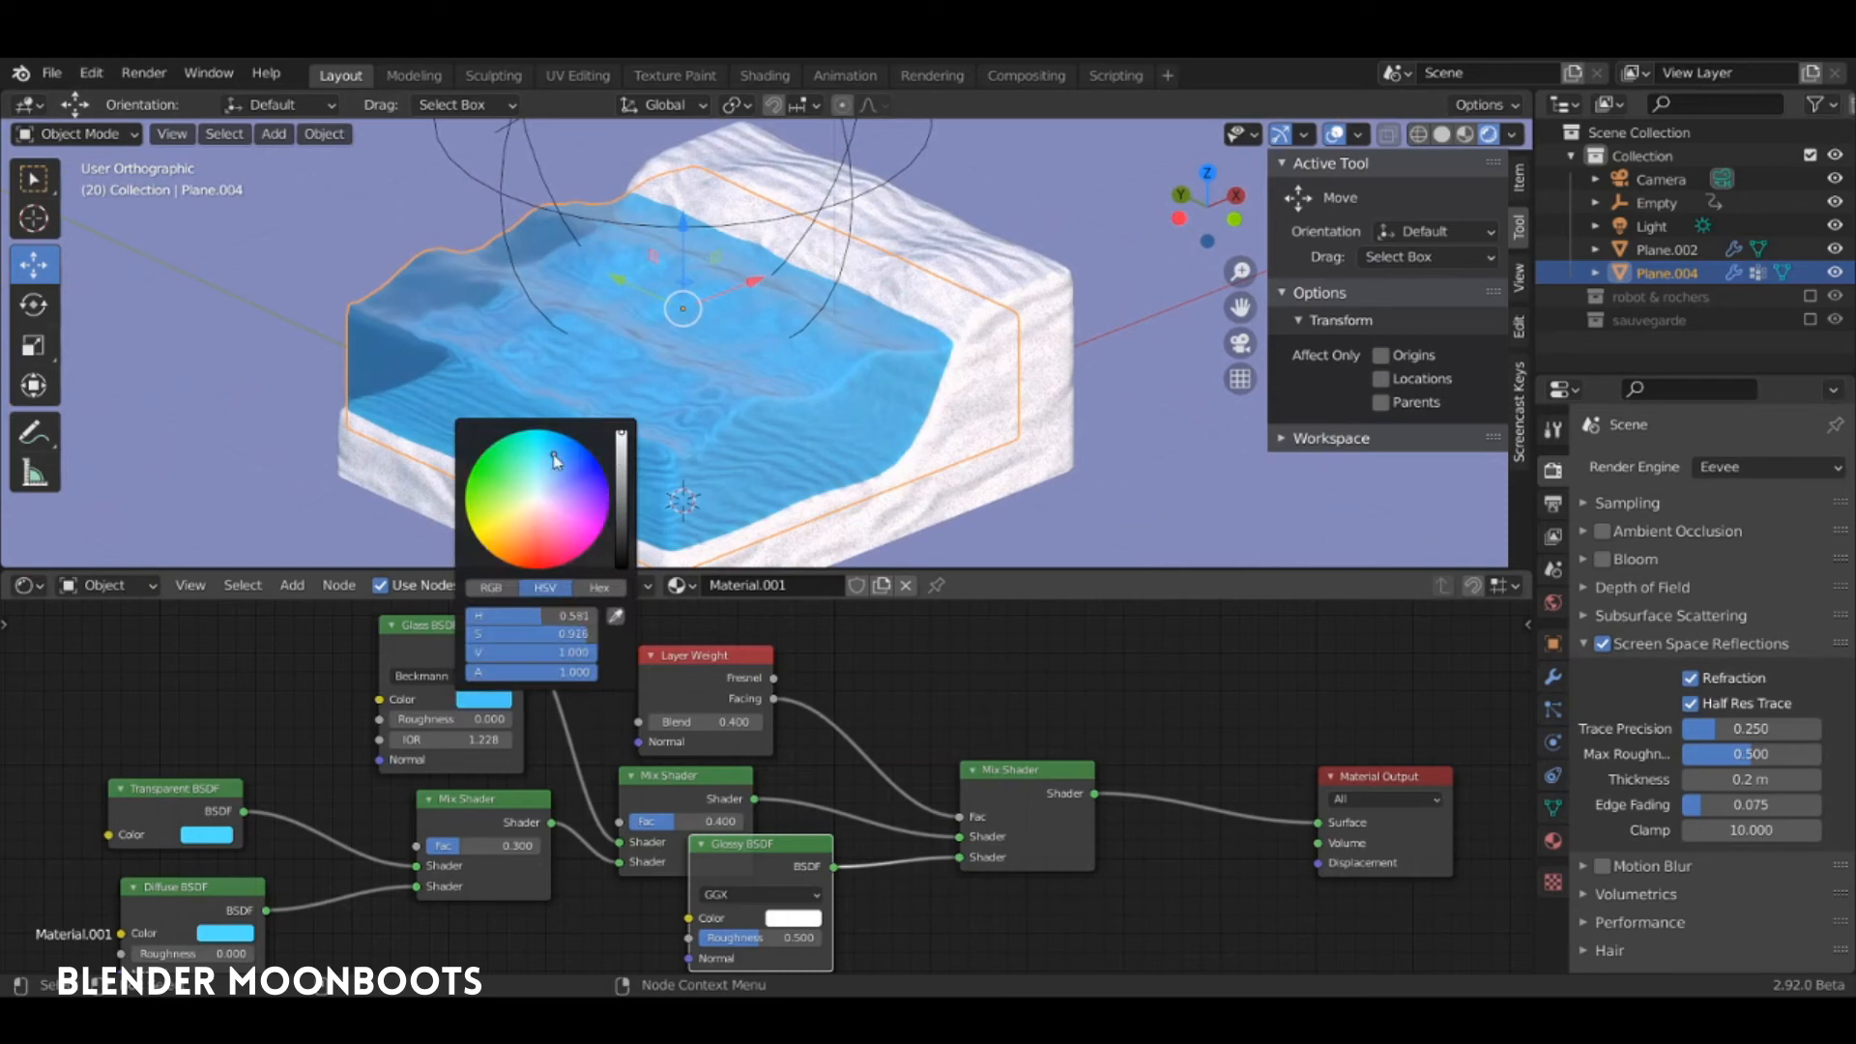
drag(623, 435, 552, 452)
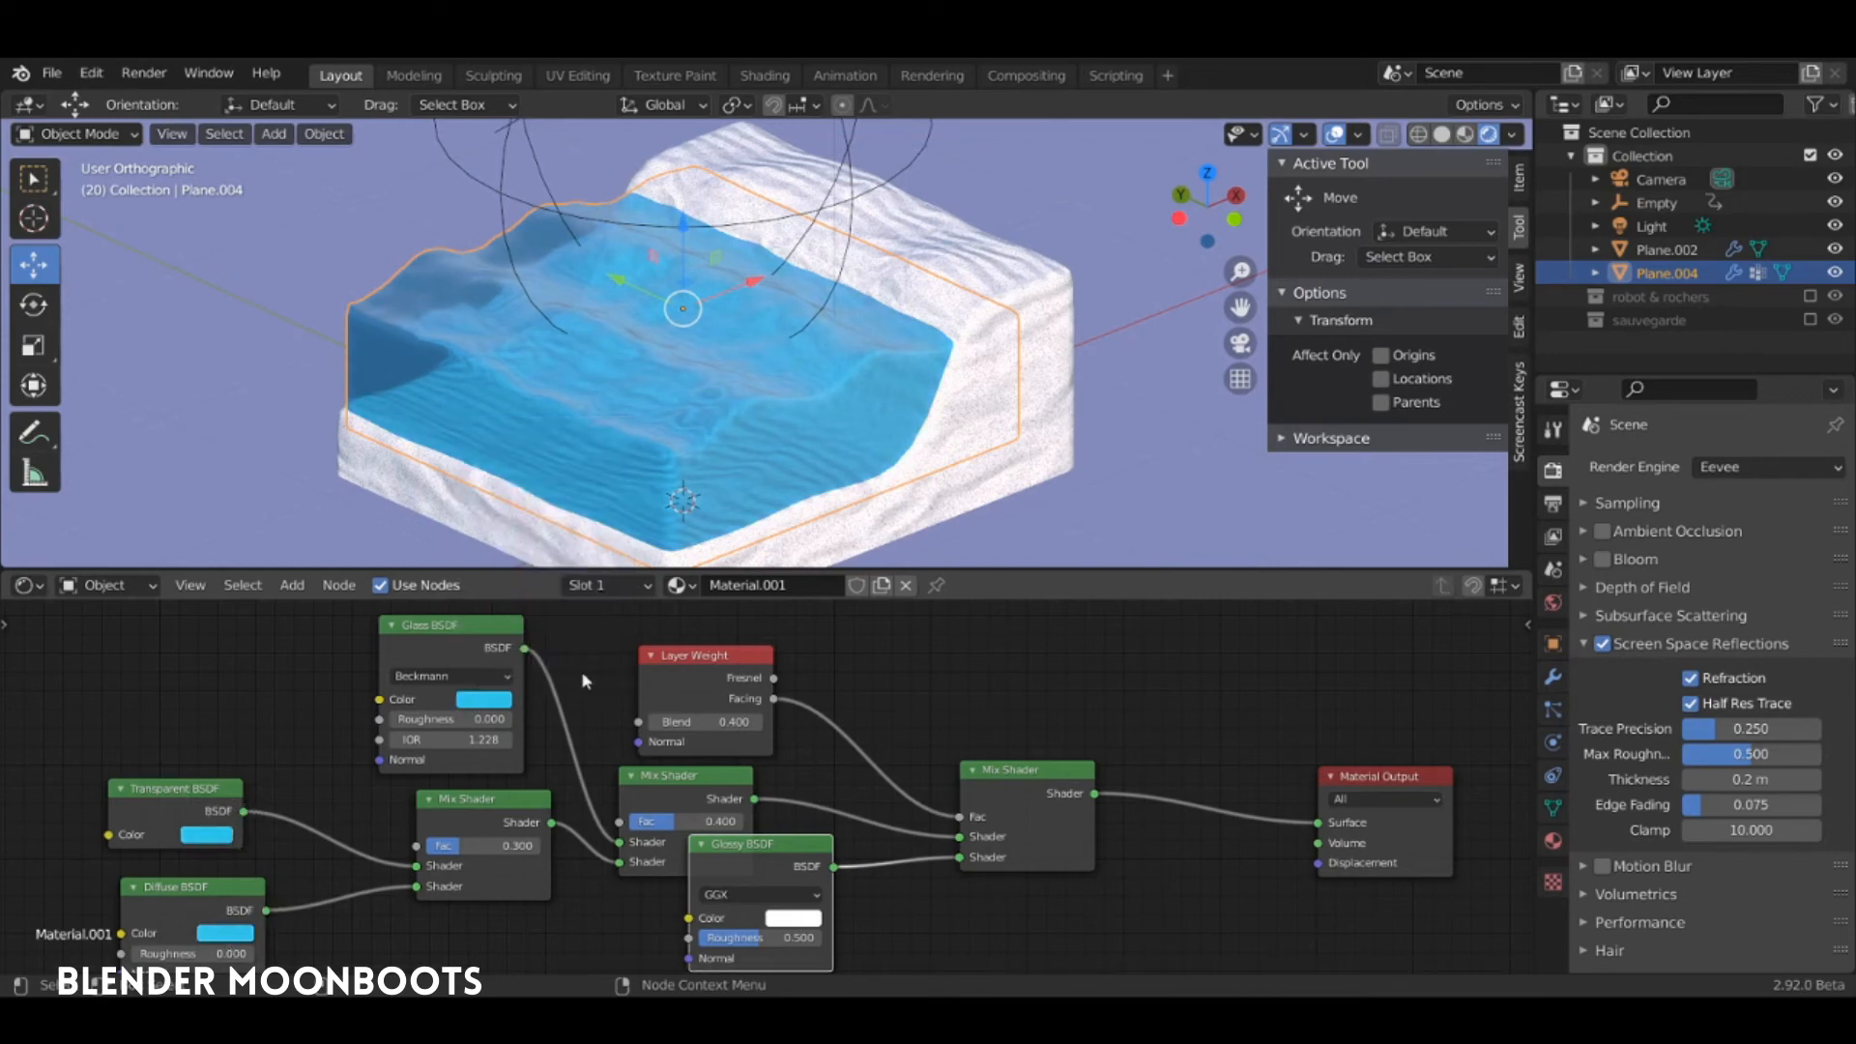
middle_drag(851, 319, 717, 314)
Set the Glossy BSDF Roughness to 0.200 and inspect the reflections on the water surface
middle_drag(895, 924, 953, 863)
drag(831, 878, 762, 891)
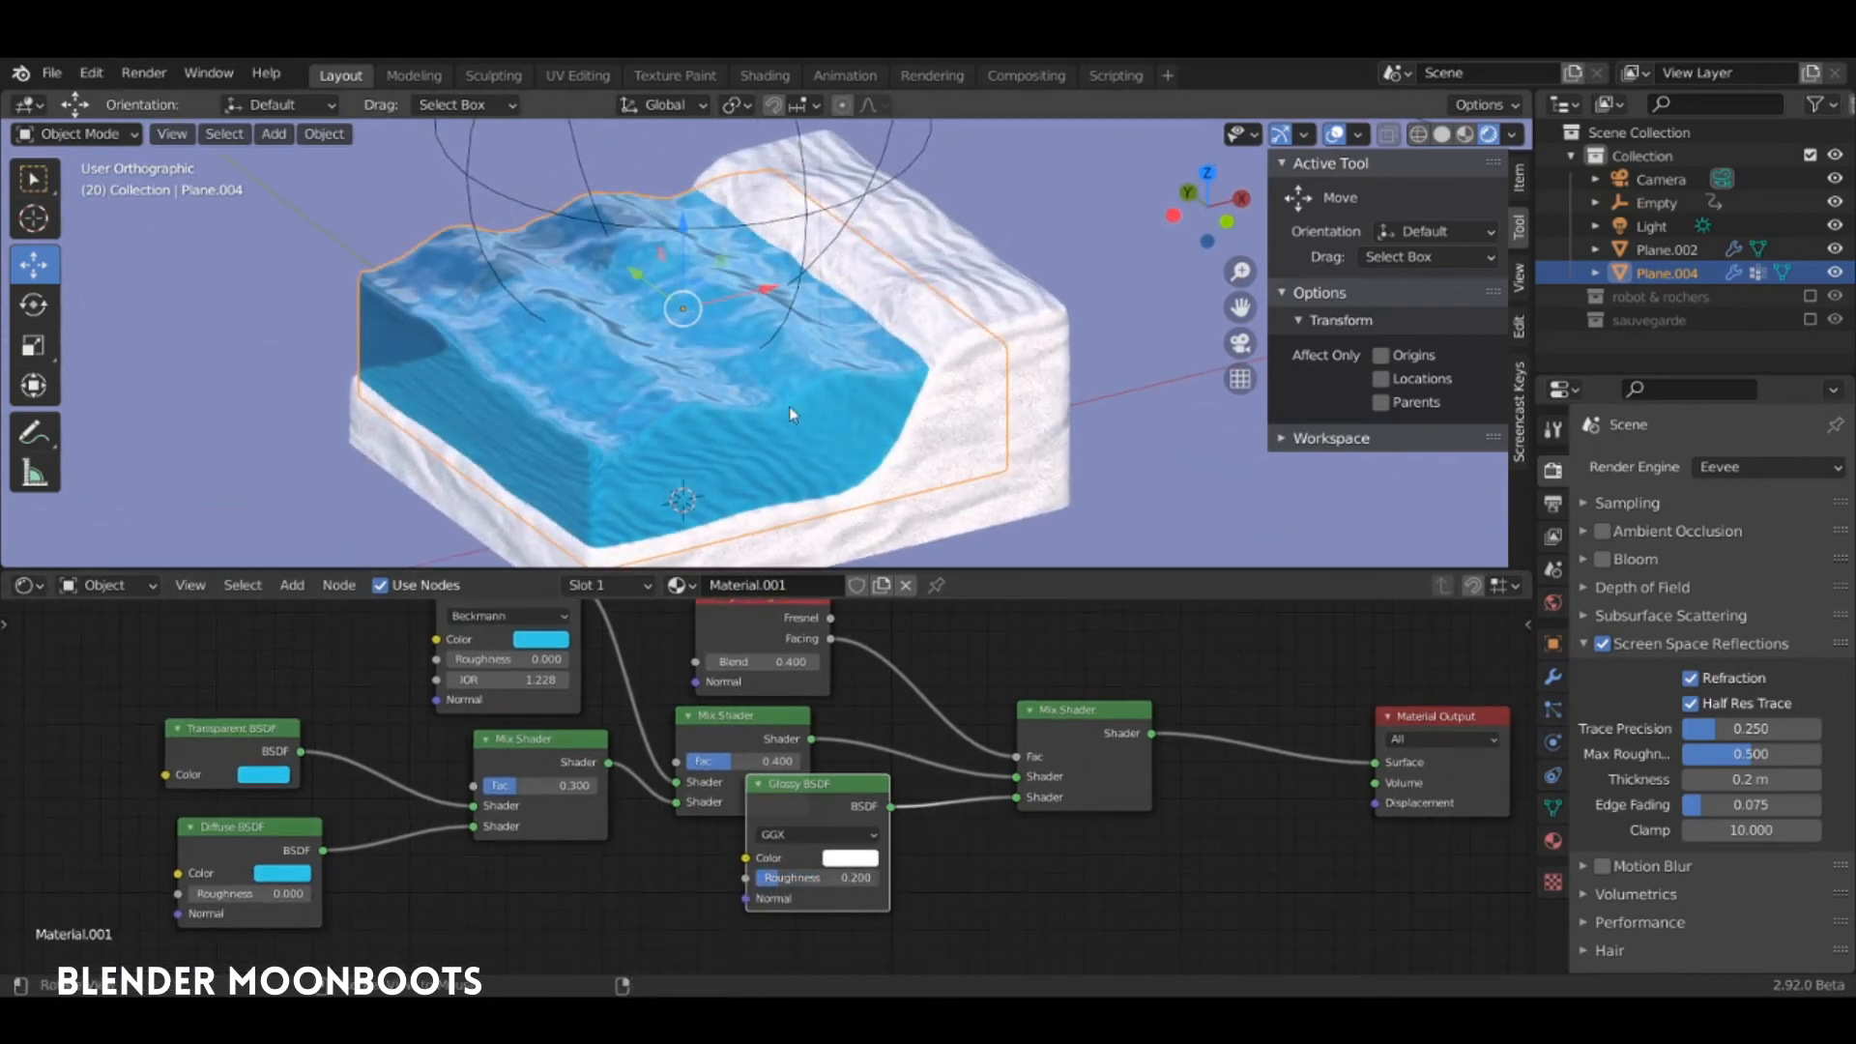
middle_drag(789, 406, 832, 439)
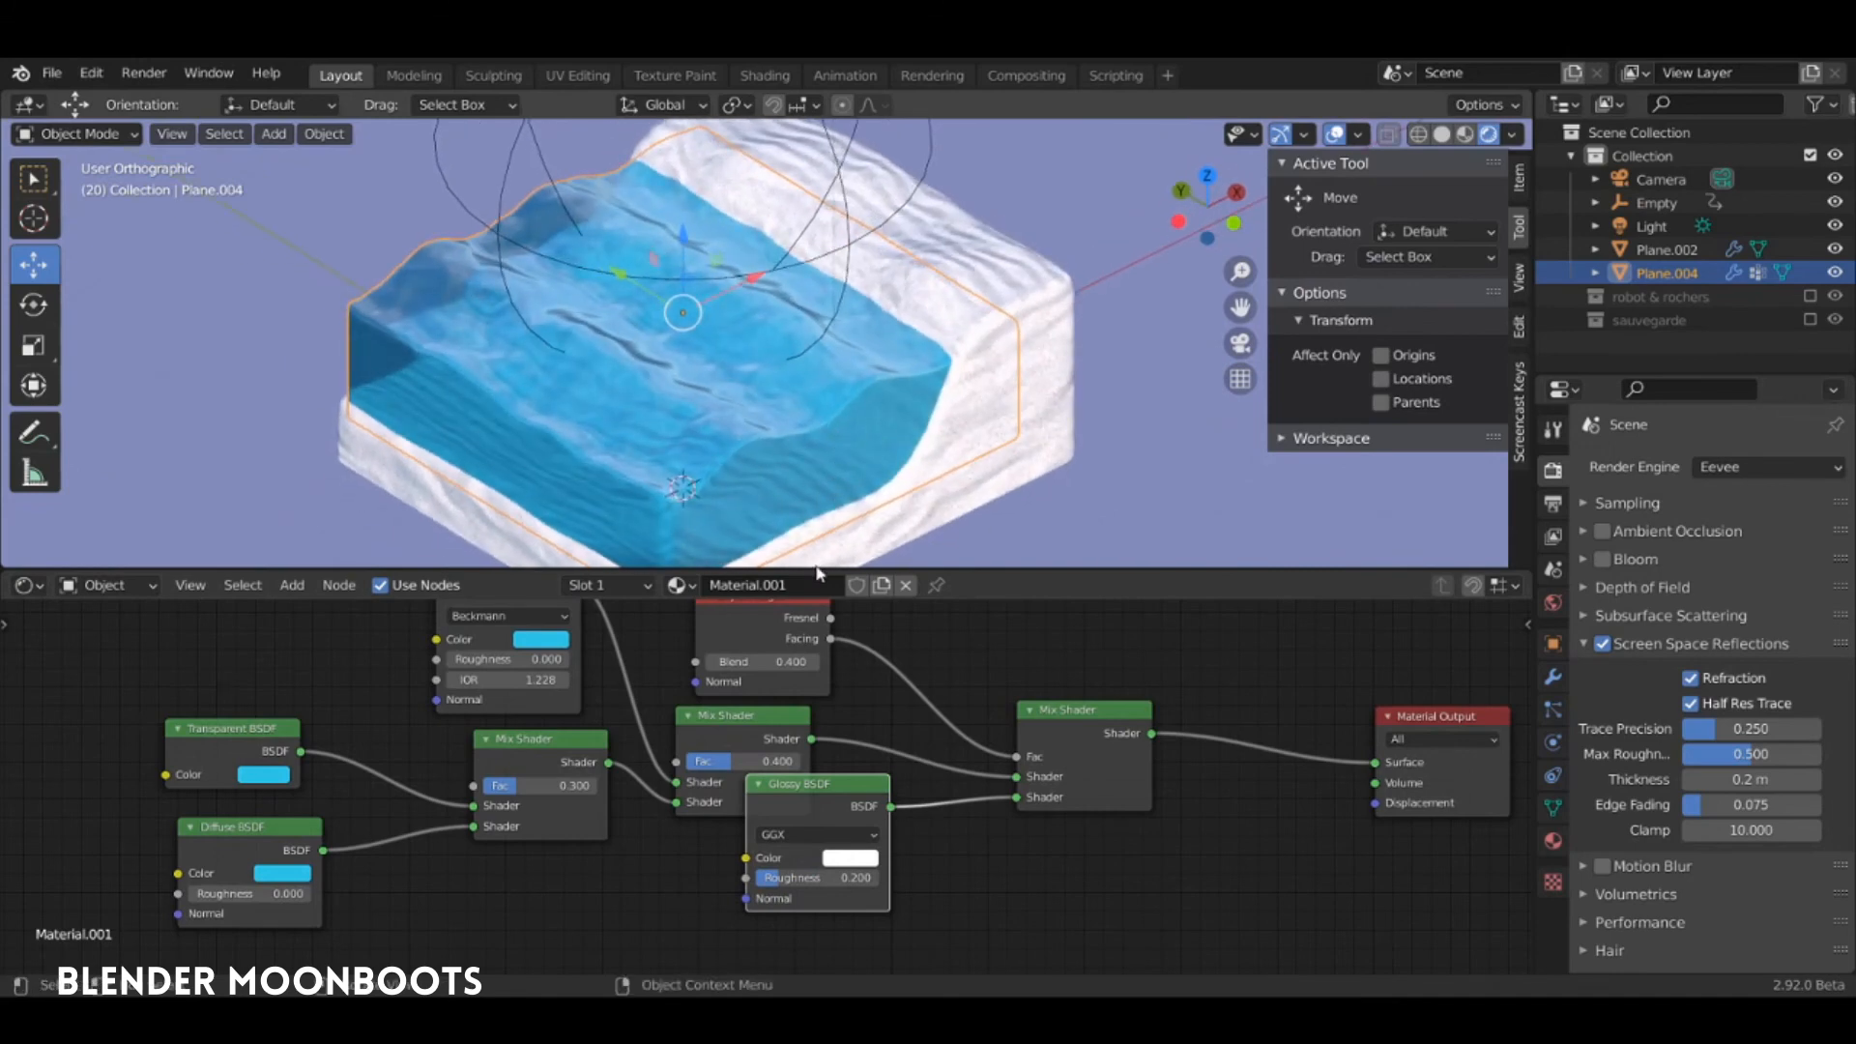
Play the water animation in an enlarged viewport, keep the Glossy Roughness at 0.200, and examine the water from several angles
drag(816, 573, 870, 705)
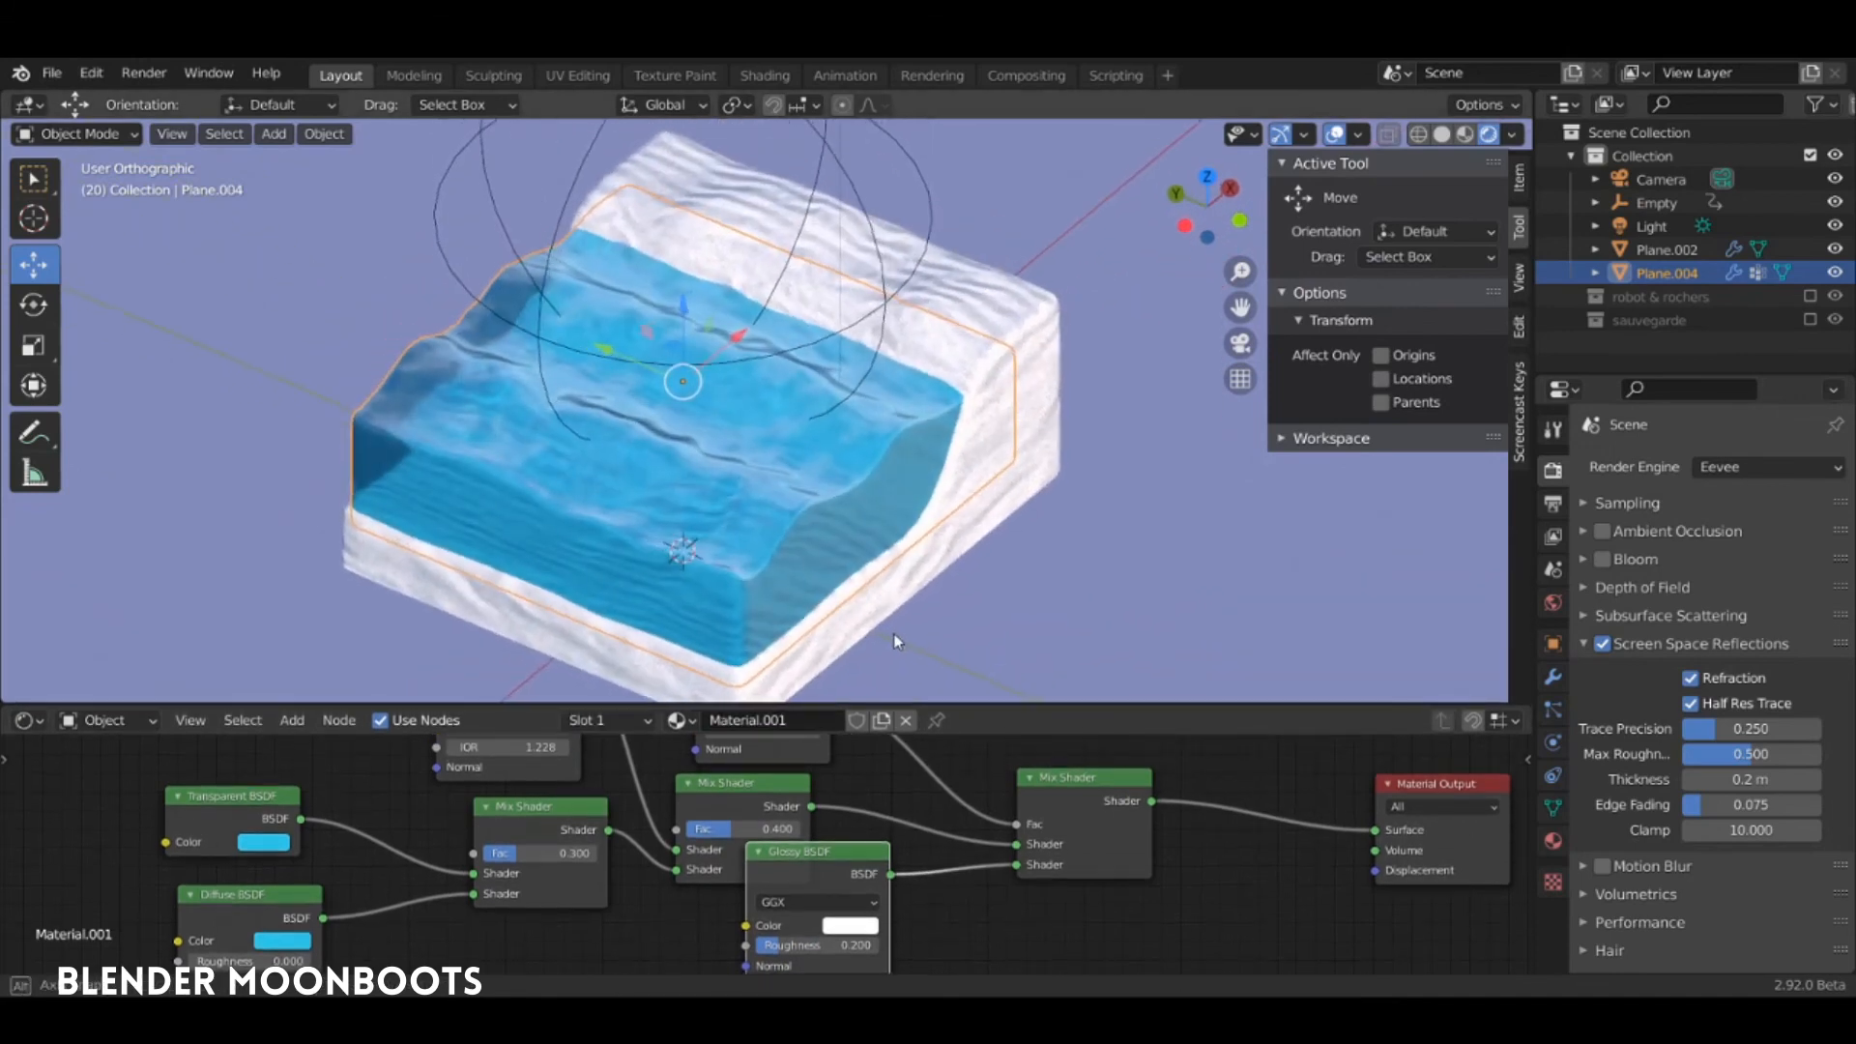
key(space)
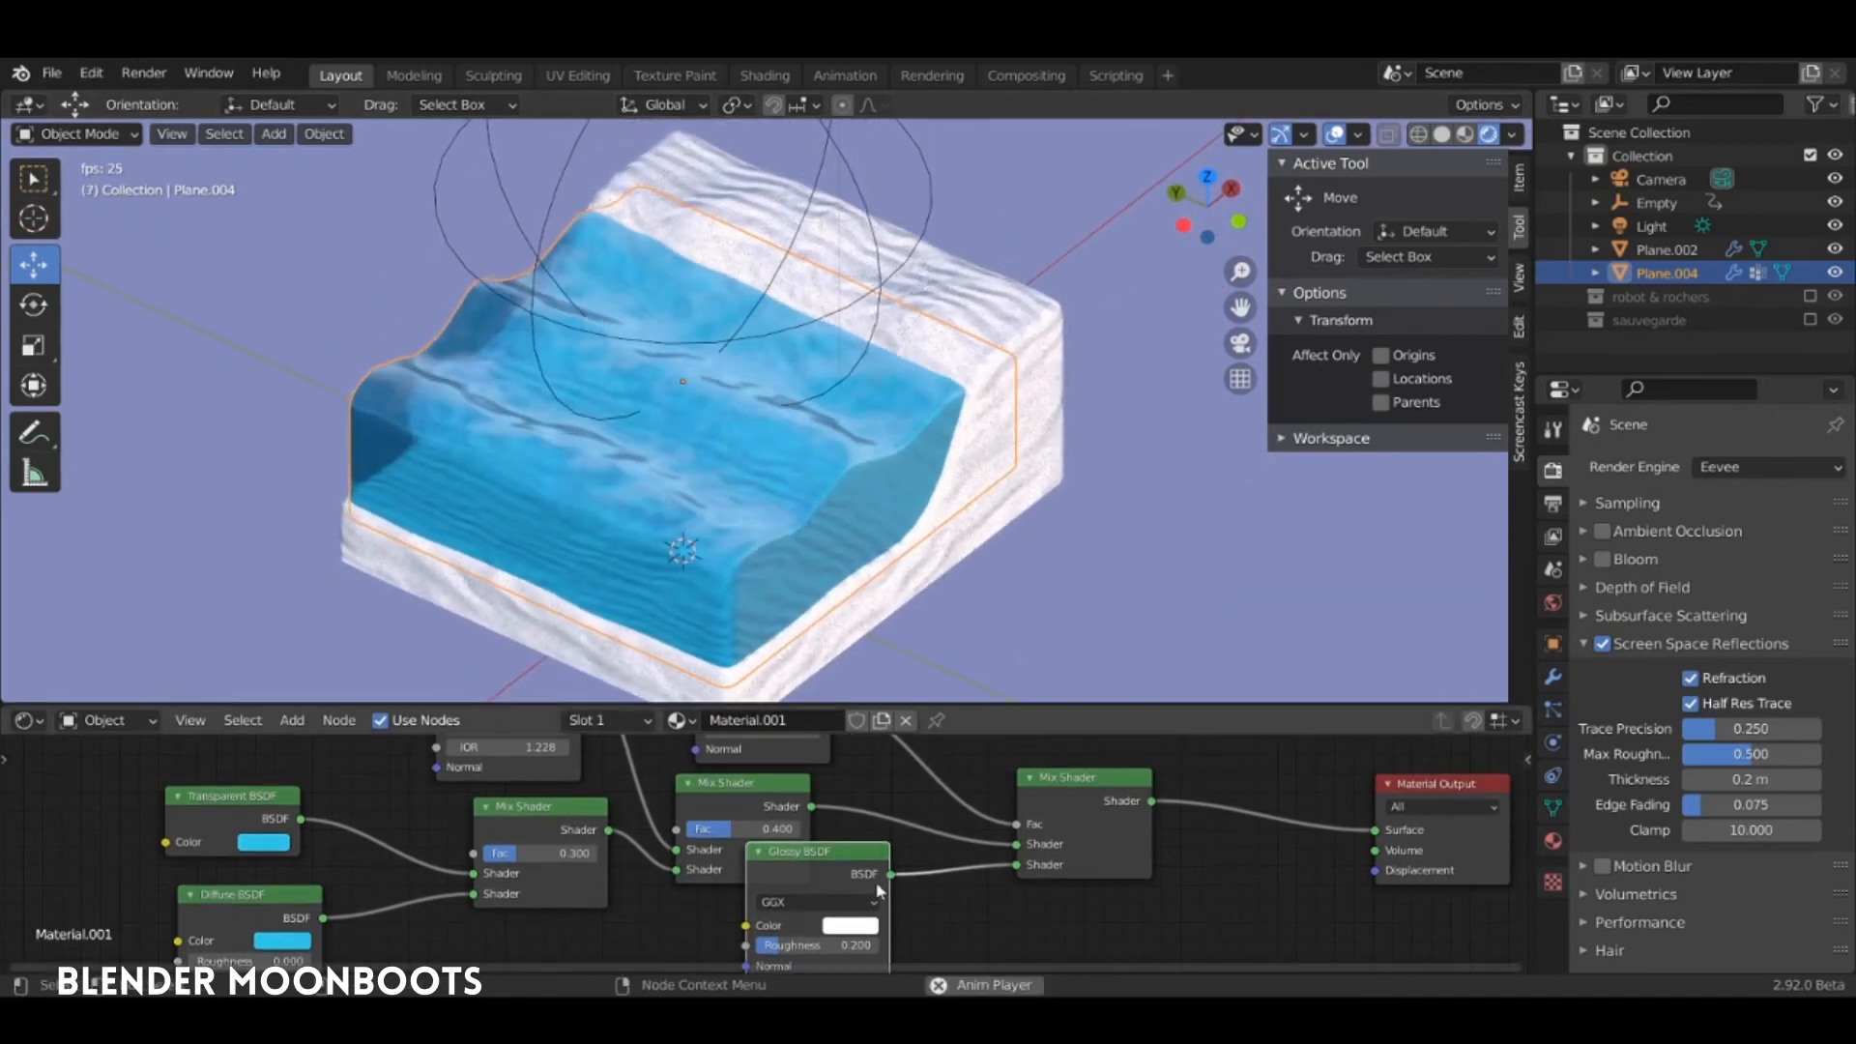
drag(878, 887, 852, 862)
mouse_move(764, 923)
mouse_down()
mouse_move(785, 926)
mouse_move(770, 933)
mouse_up()
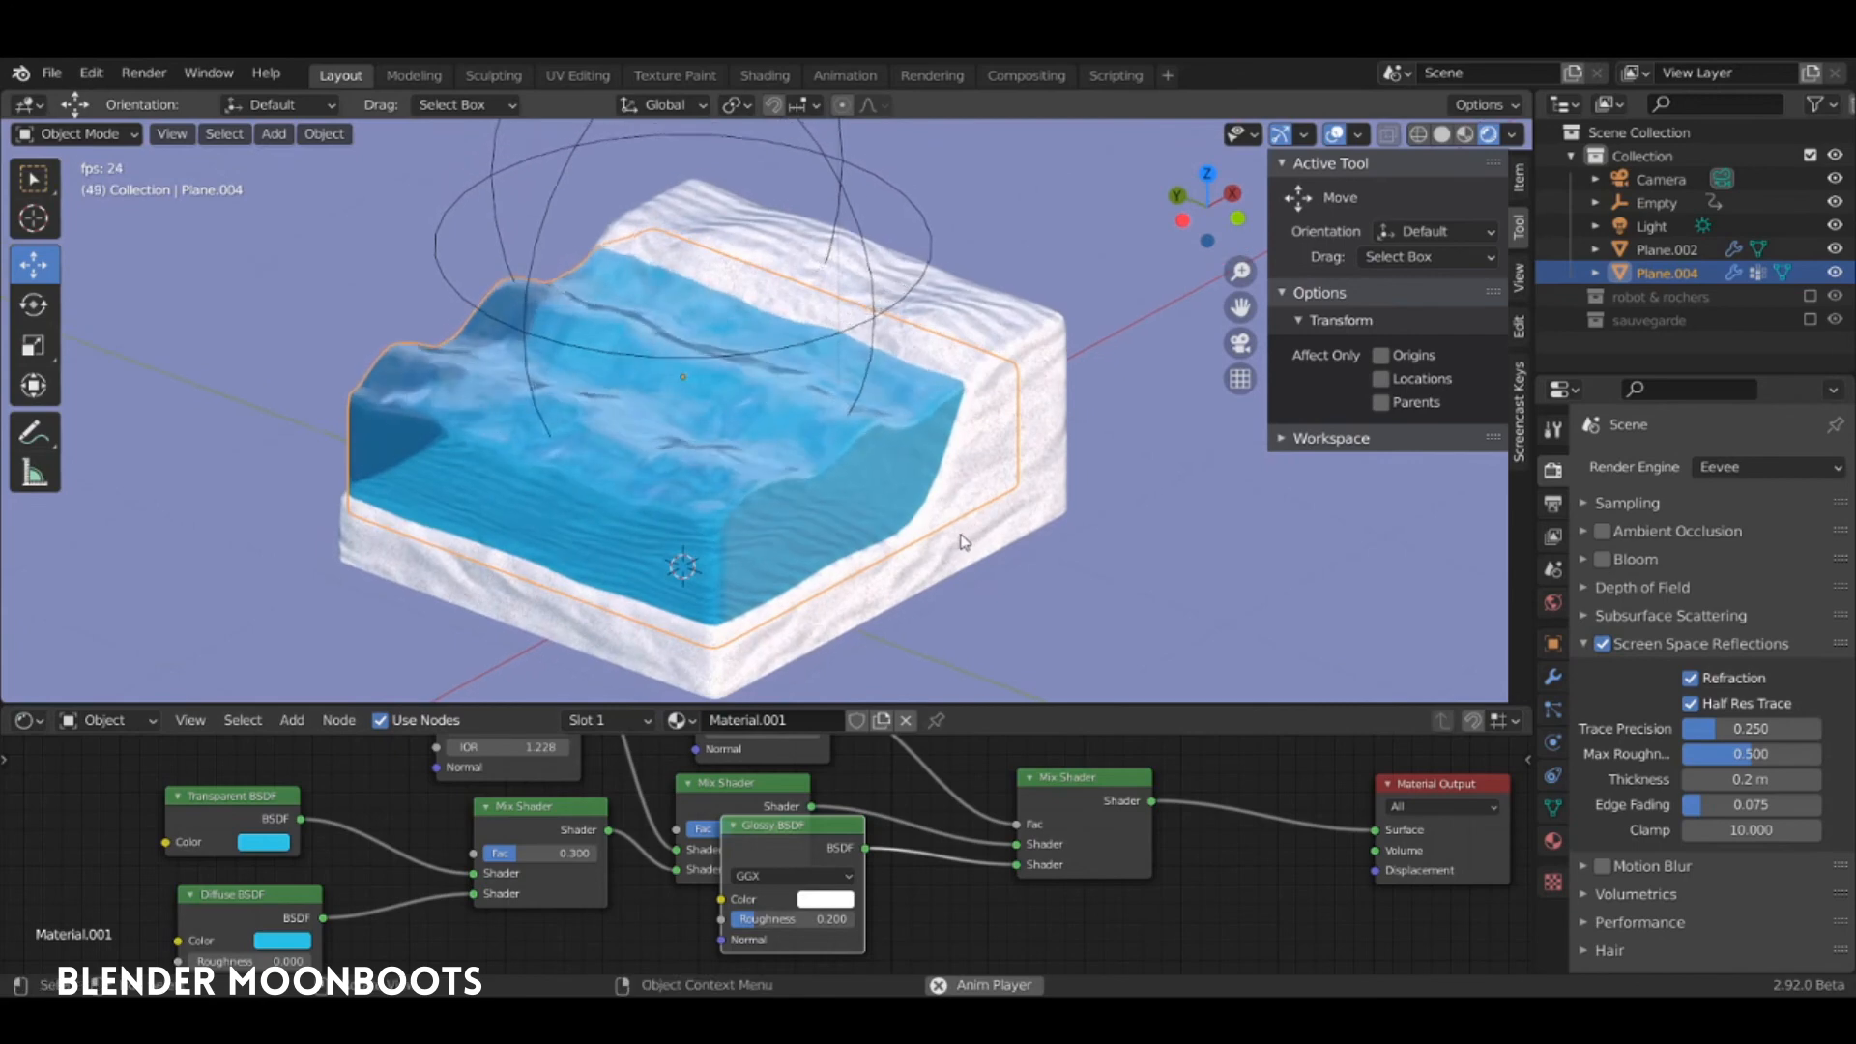
middle_drag(962, 541, 908, 561)
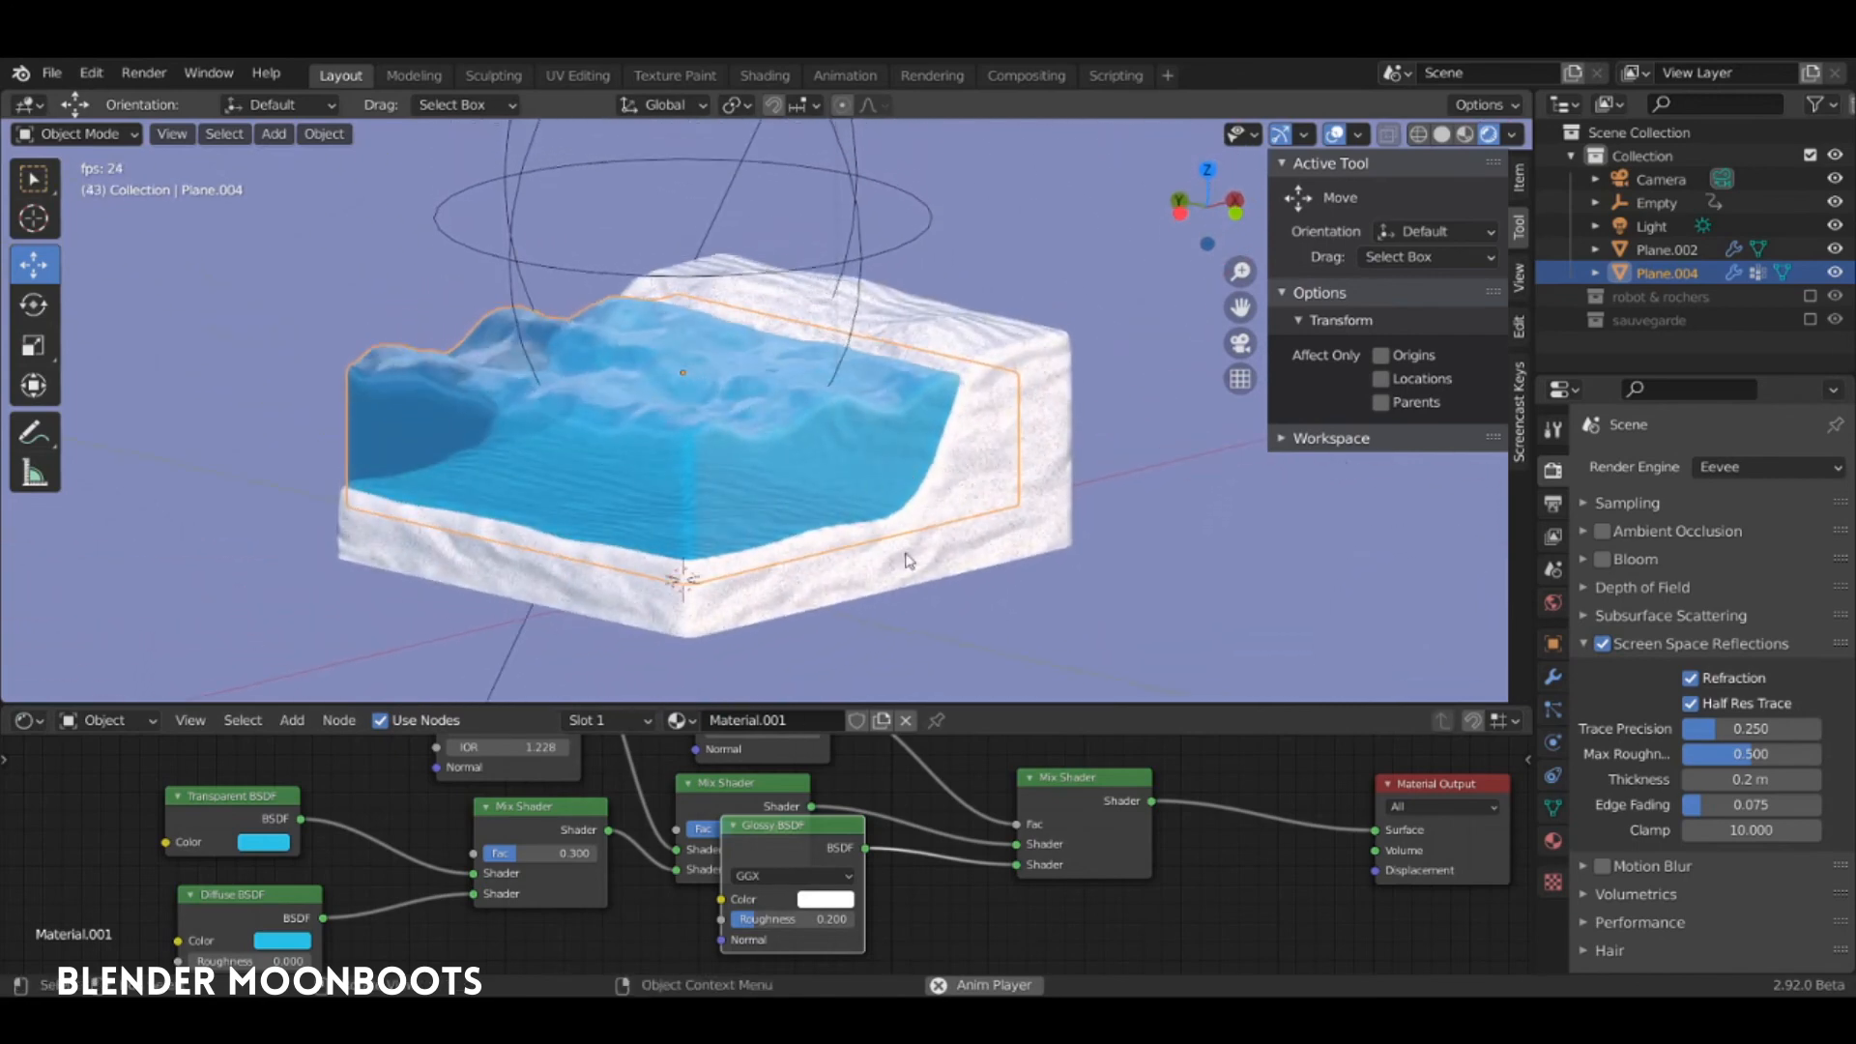
middle_drag(812, 497, 938, 509)
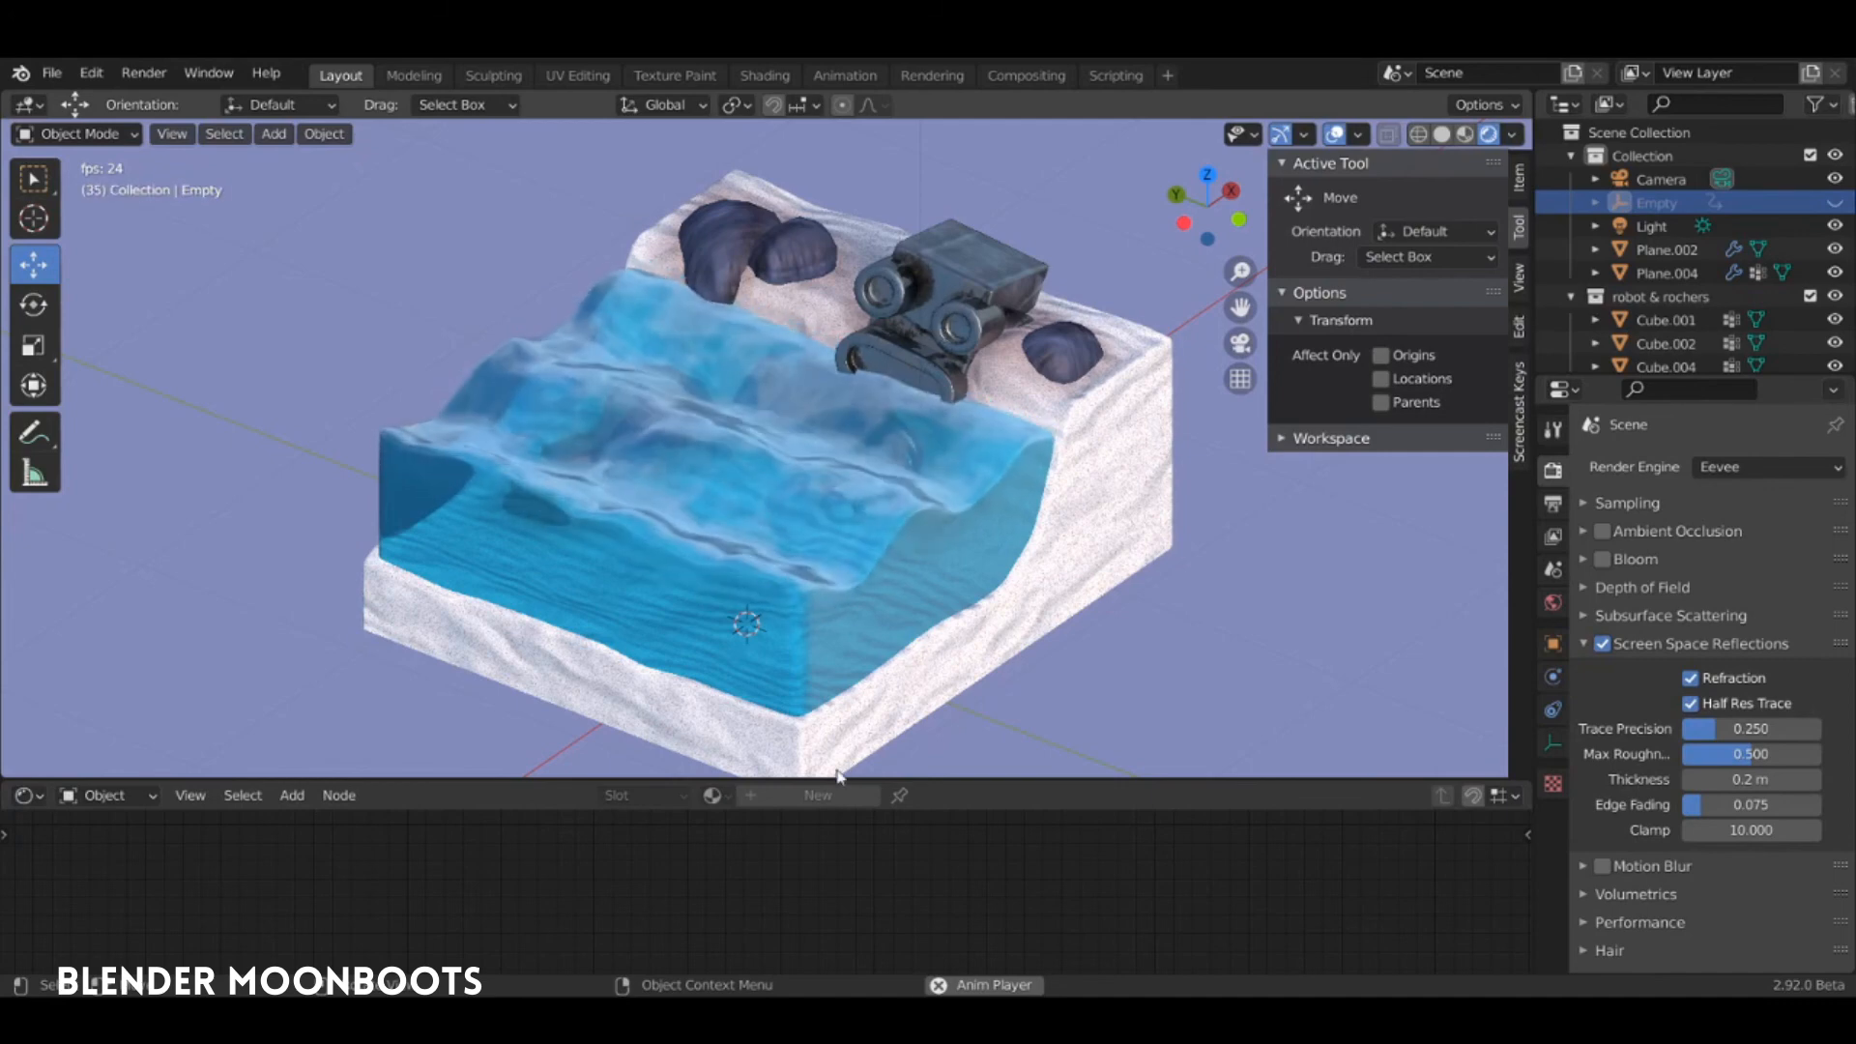
key(space)
Change the shader editor to a Dope Sheet, extend the animation's end to frame 100, and play it
click(23, 794)
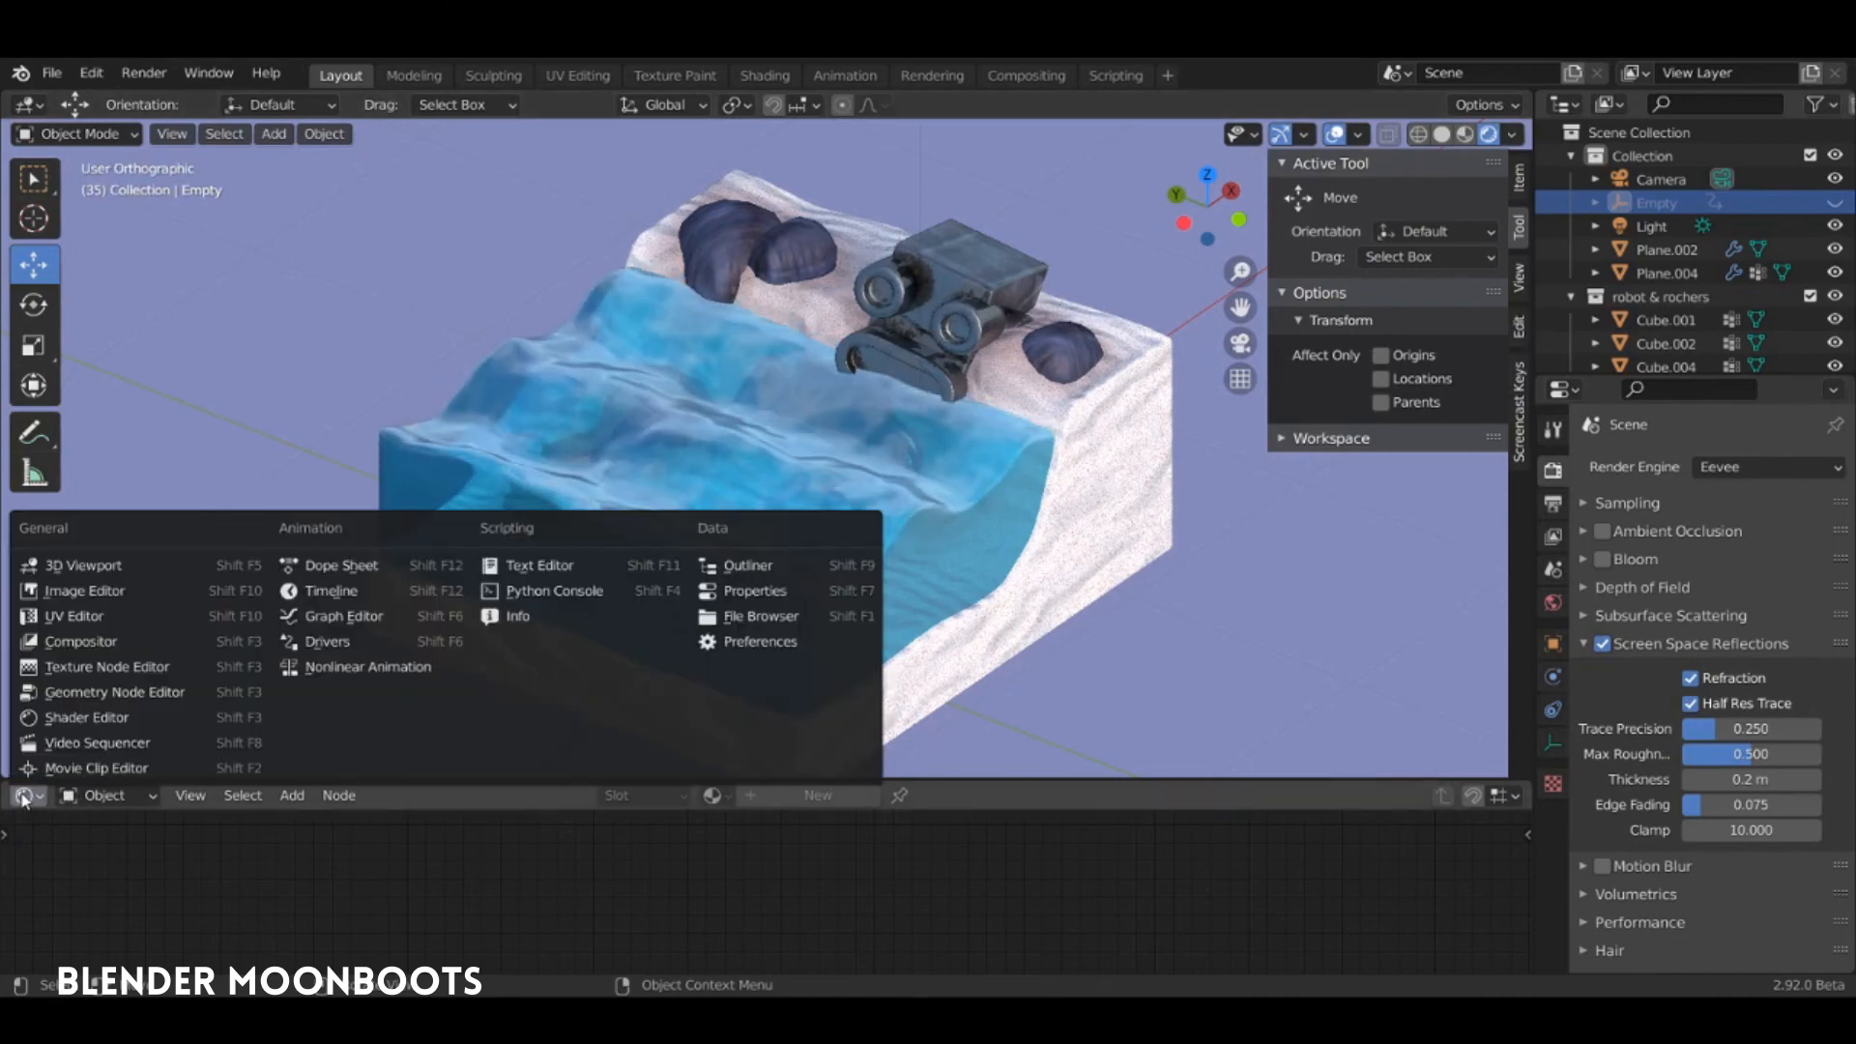
click(348, 574)
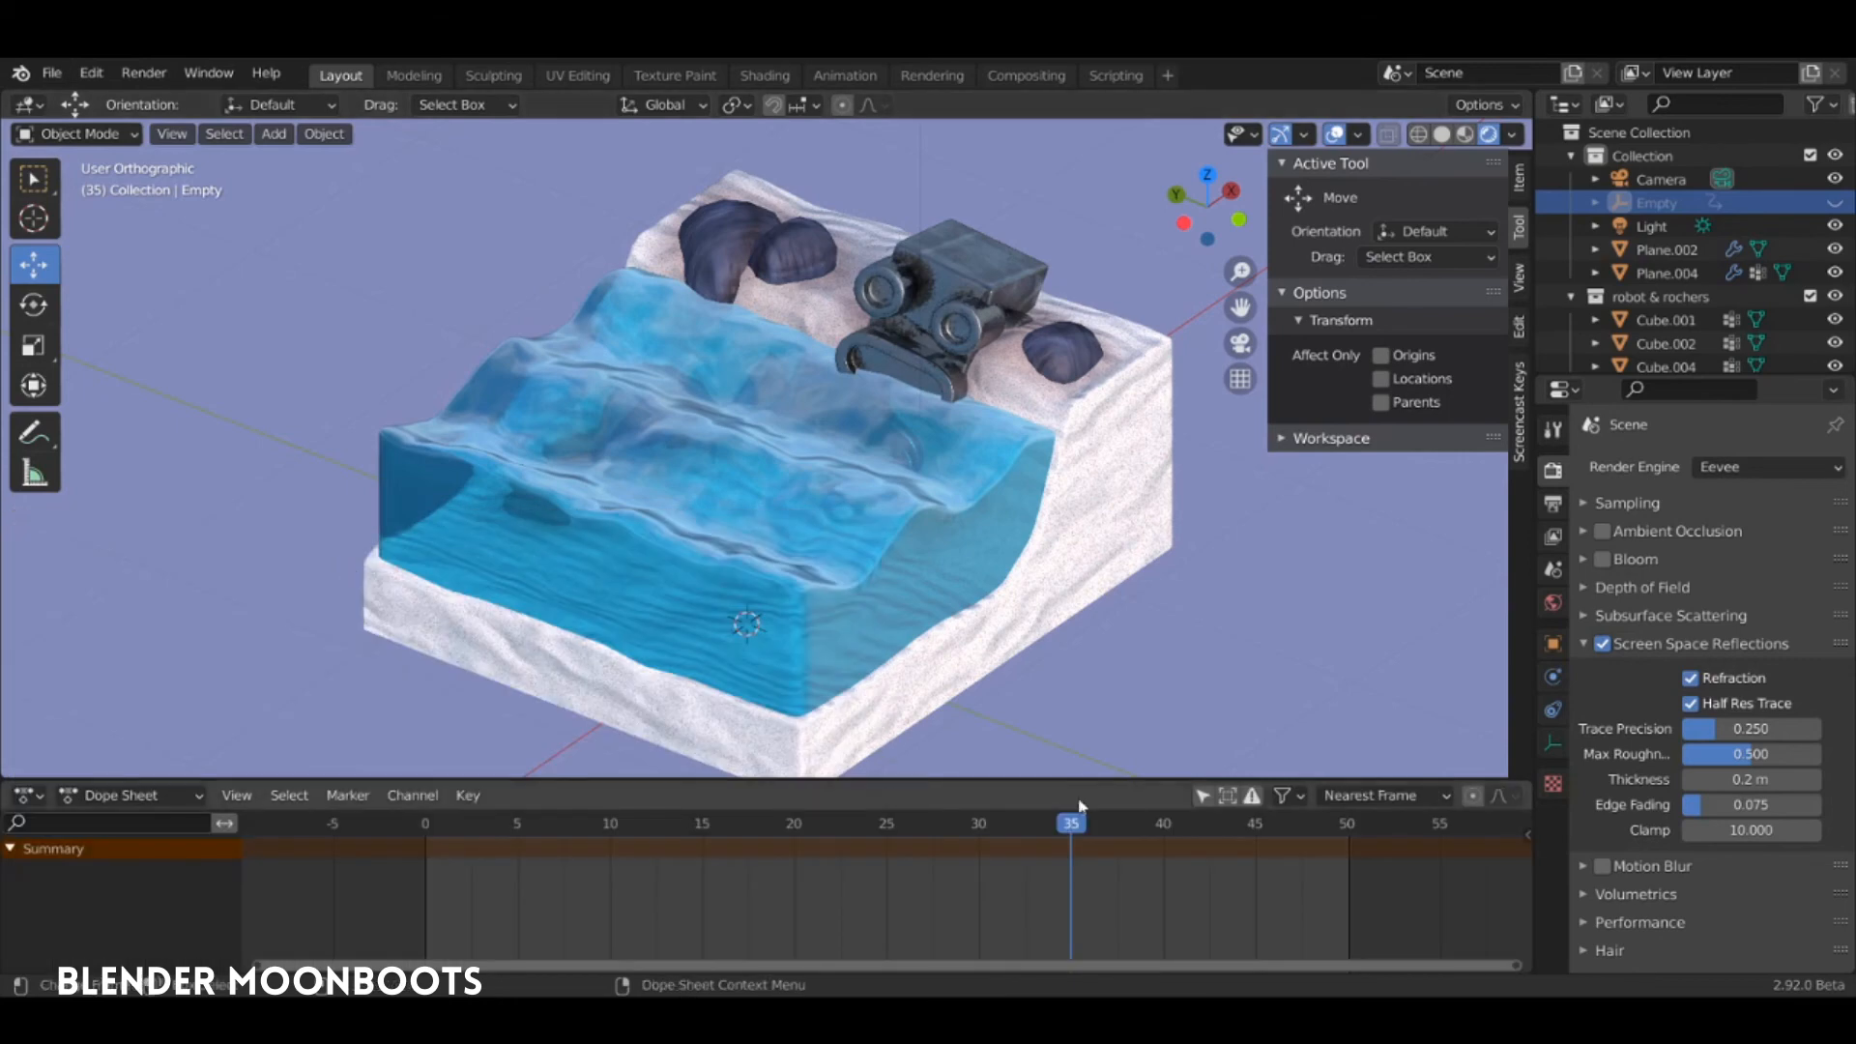
ctrl+middle_drag(1109, 841, 703, 933)
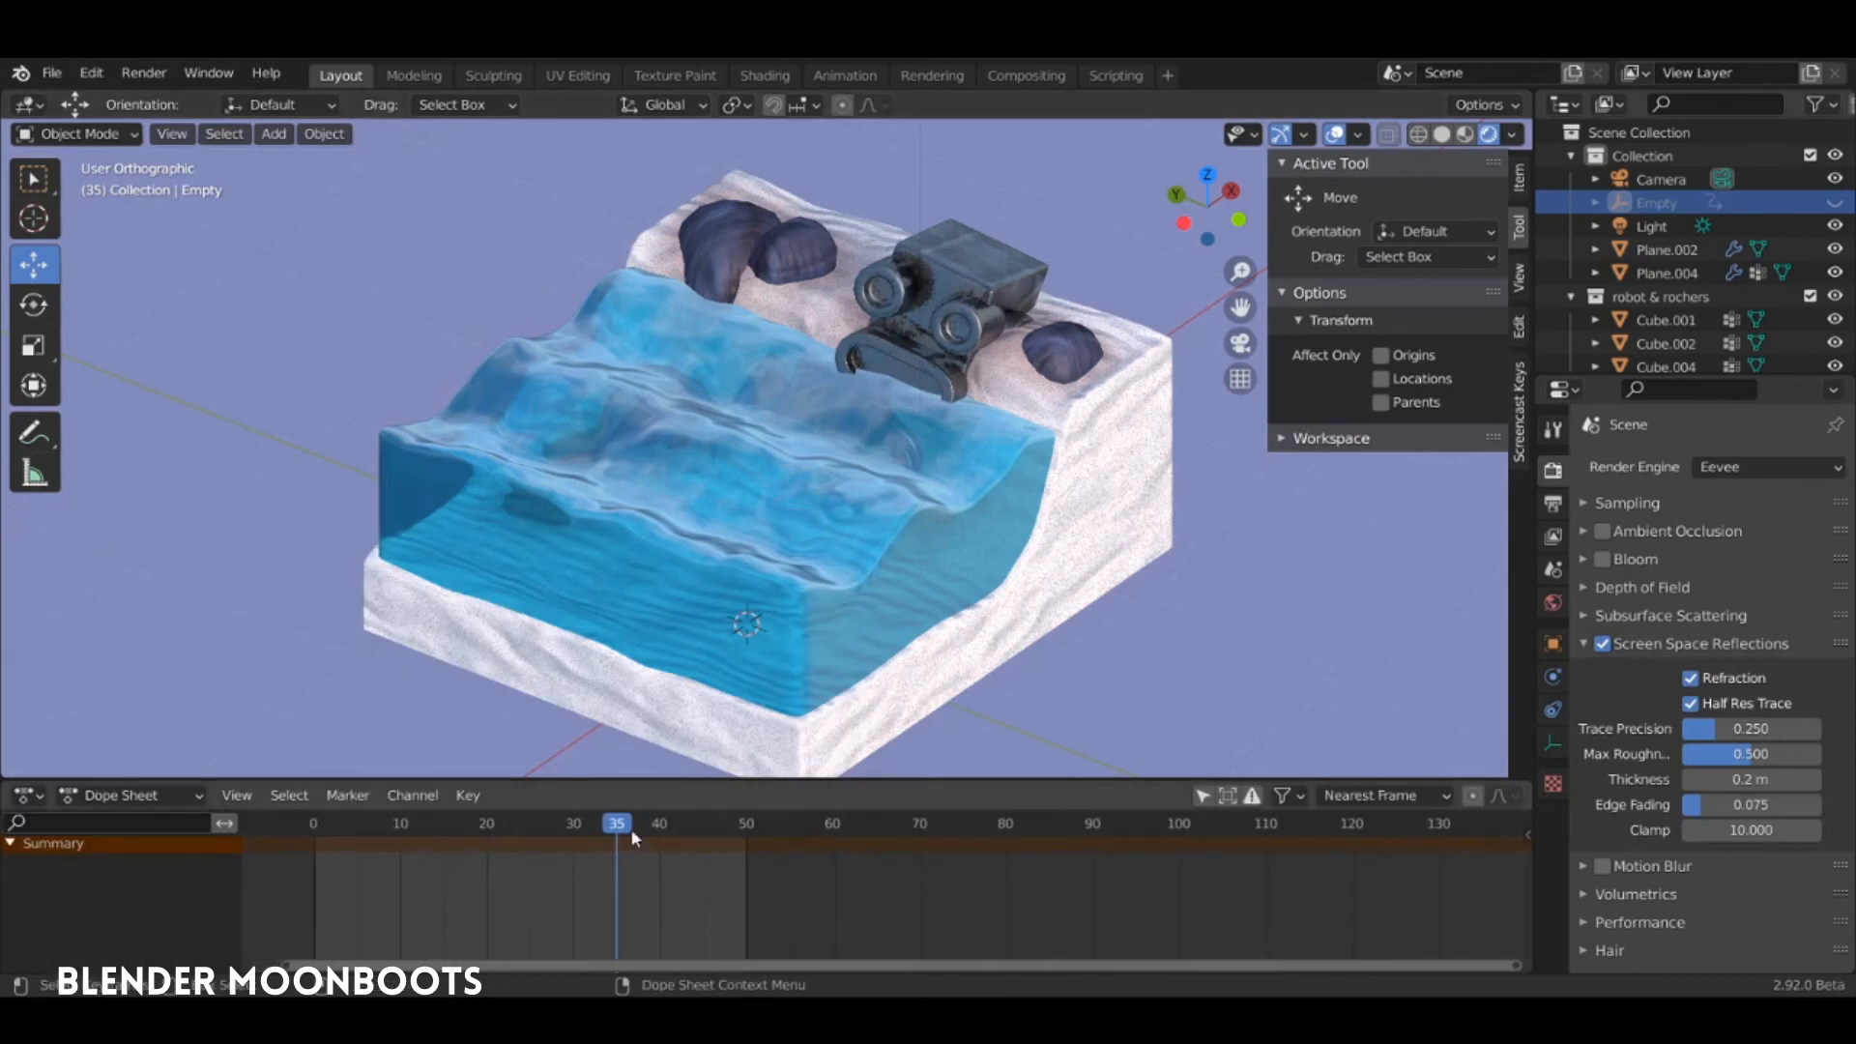
drag(634, 839, 1184, 870)
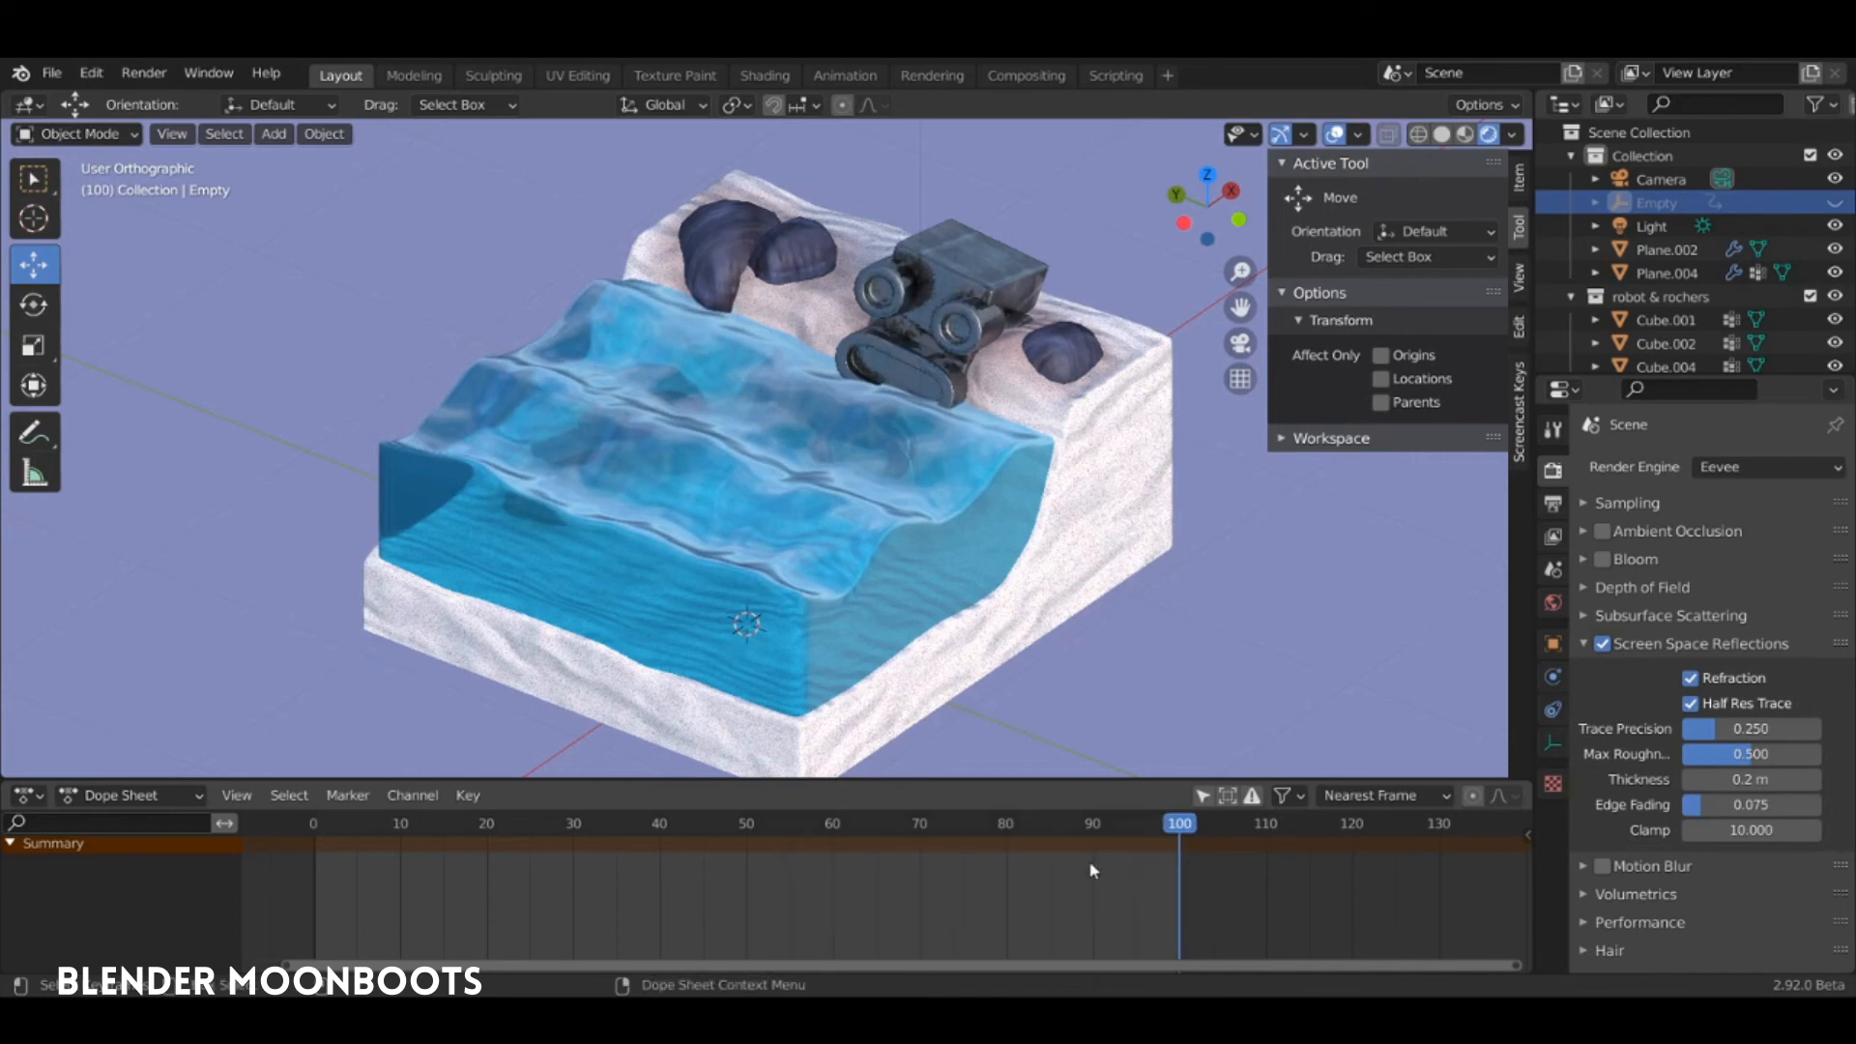
key(space)
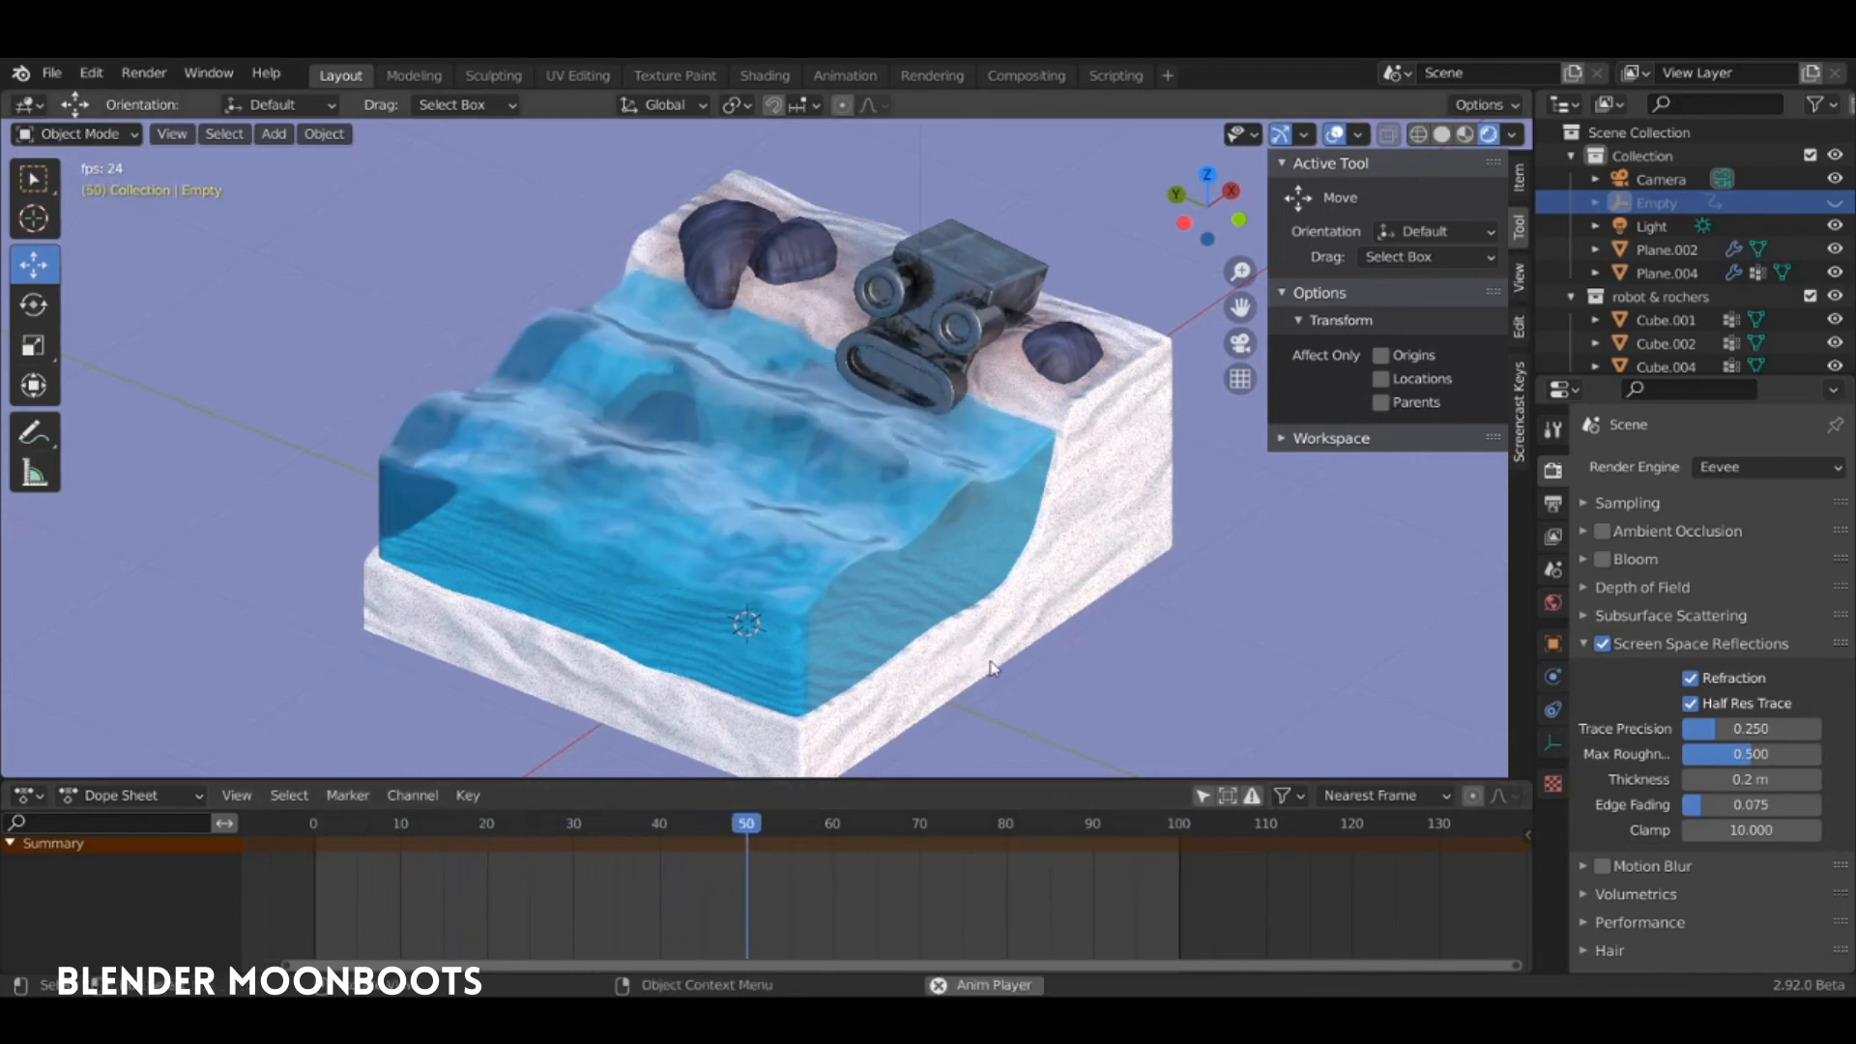
Stop the animation playback, select the water object, and save the scene file
key(space)
click(920, 504)
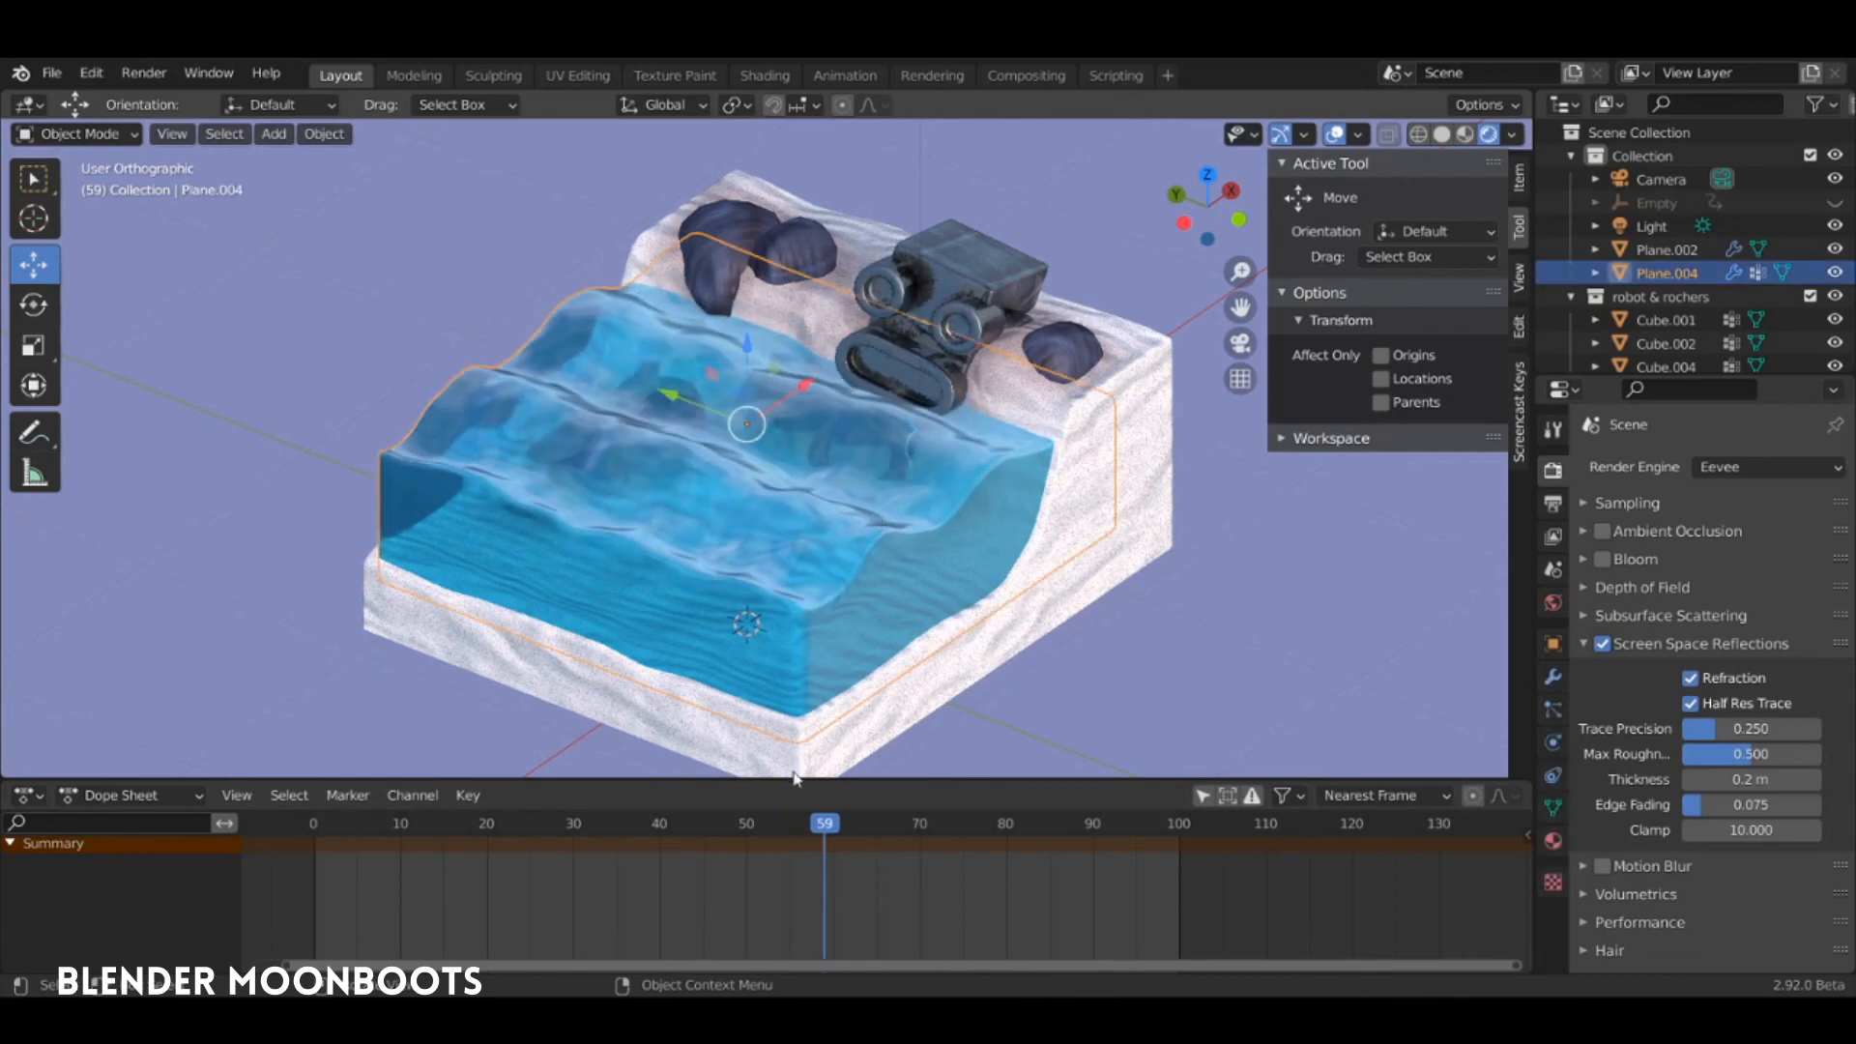
drag(814, 785, 817, 842)
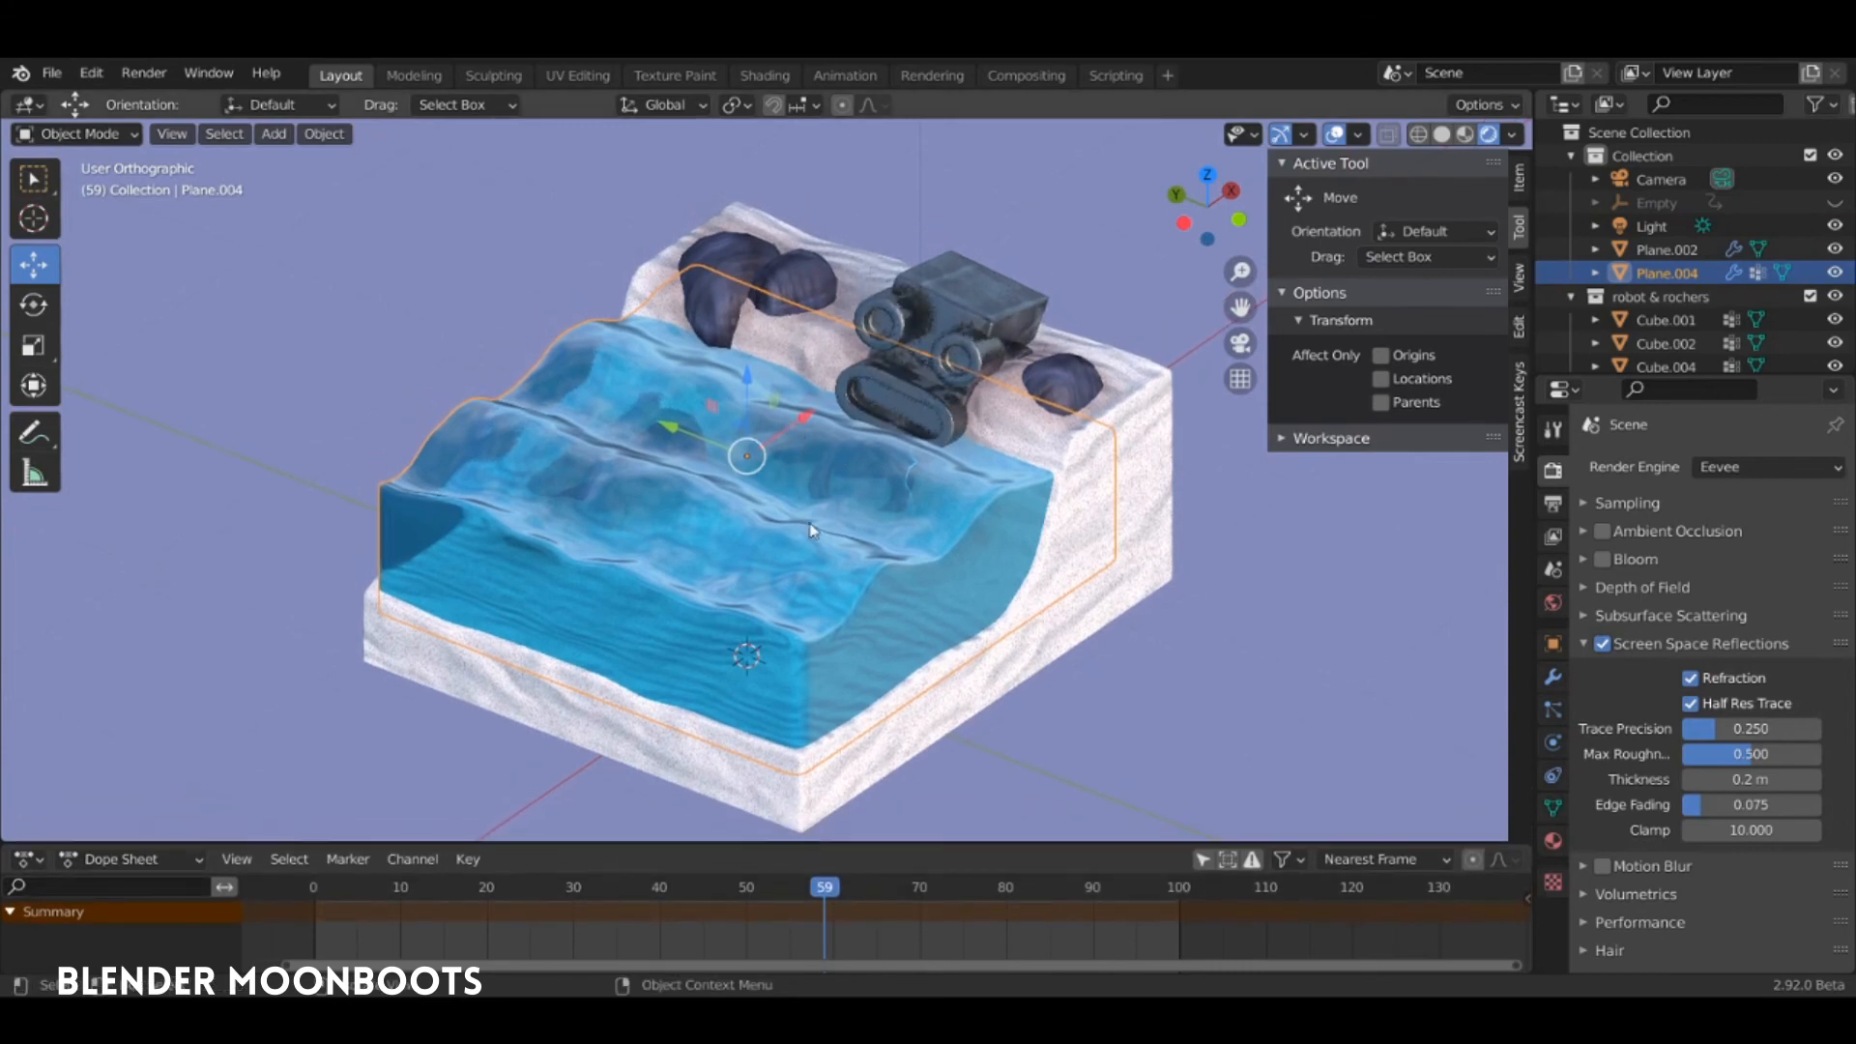
key(ctrl+s)
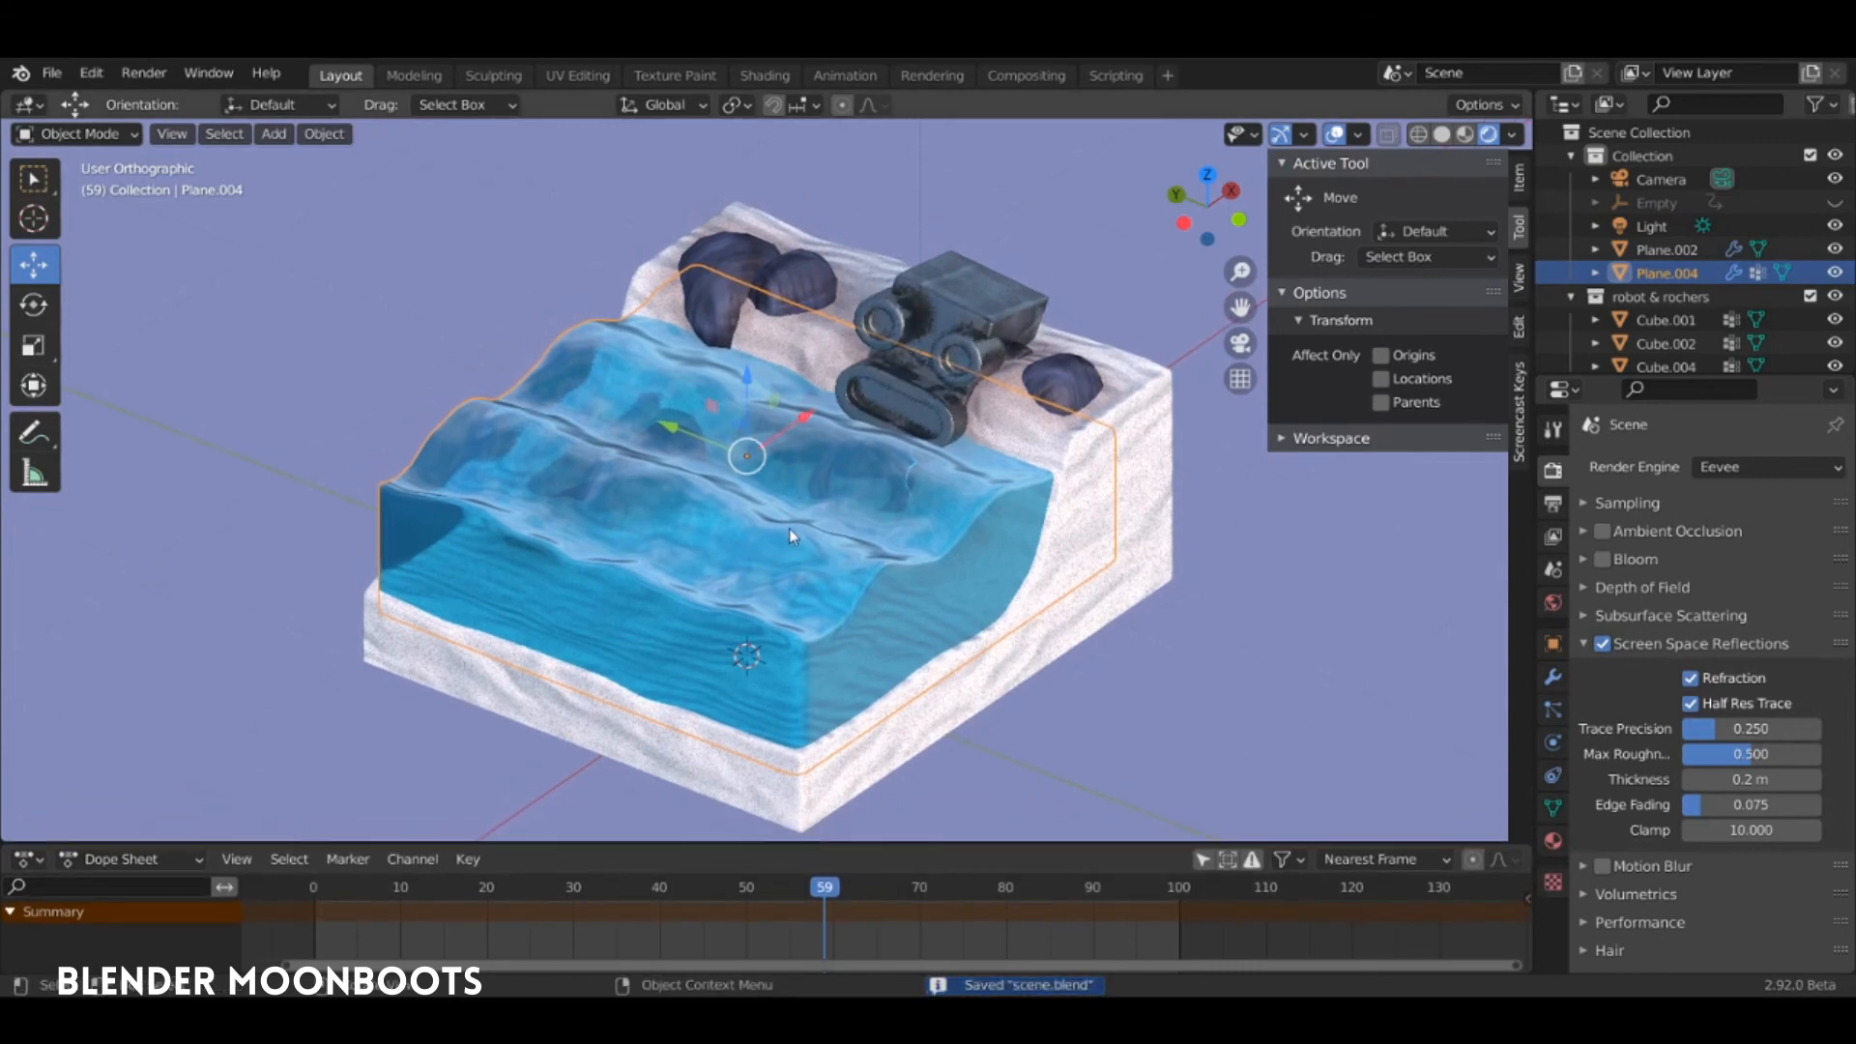
Display the scene in solid shading and switch the water object to Vertex Paint mode
click(1441, 134)
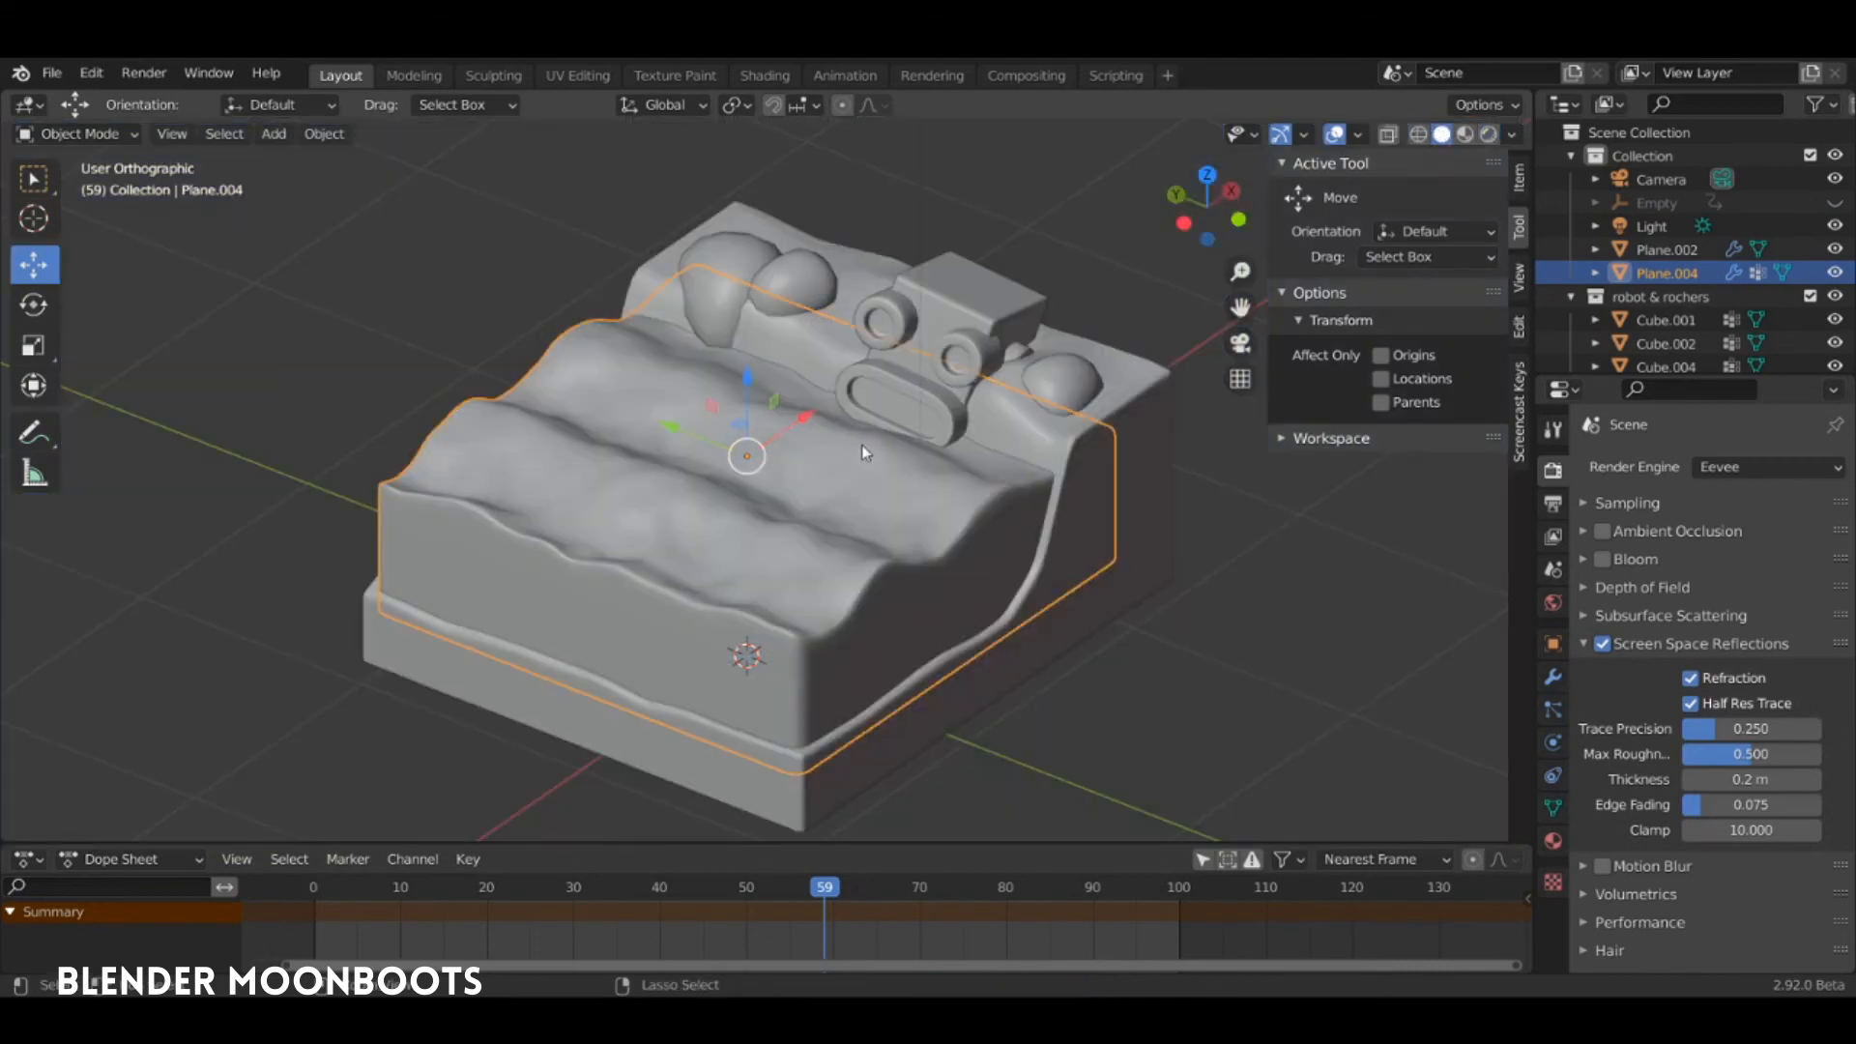
key(ctrl+Tab)
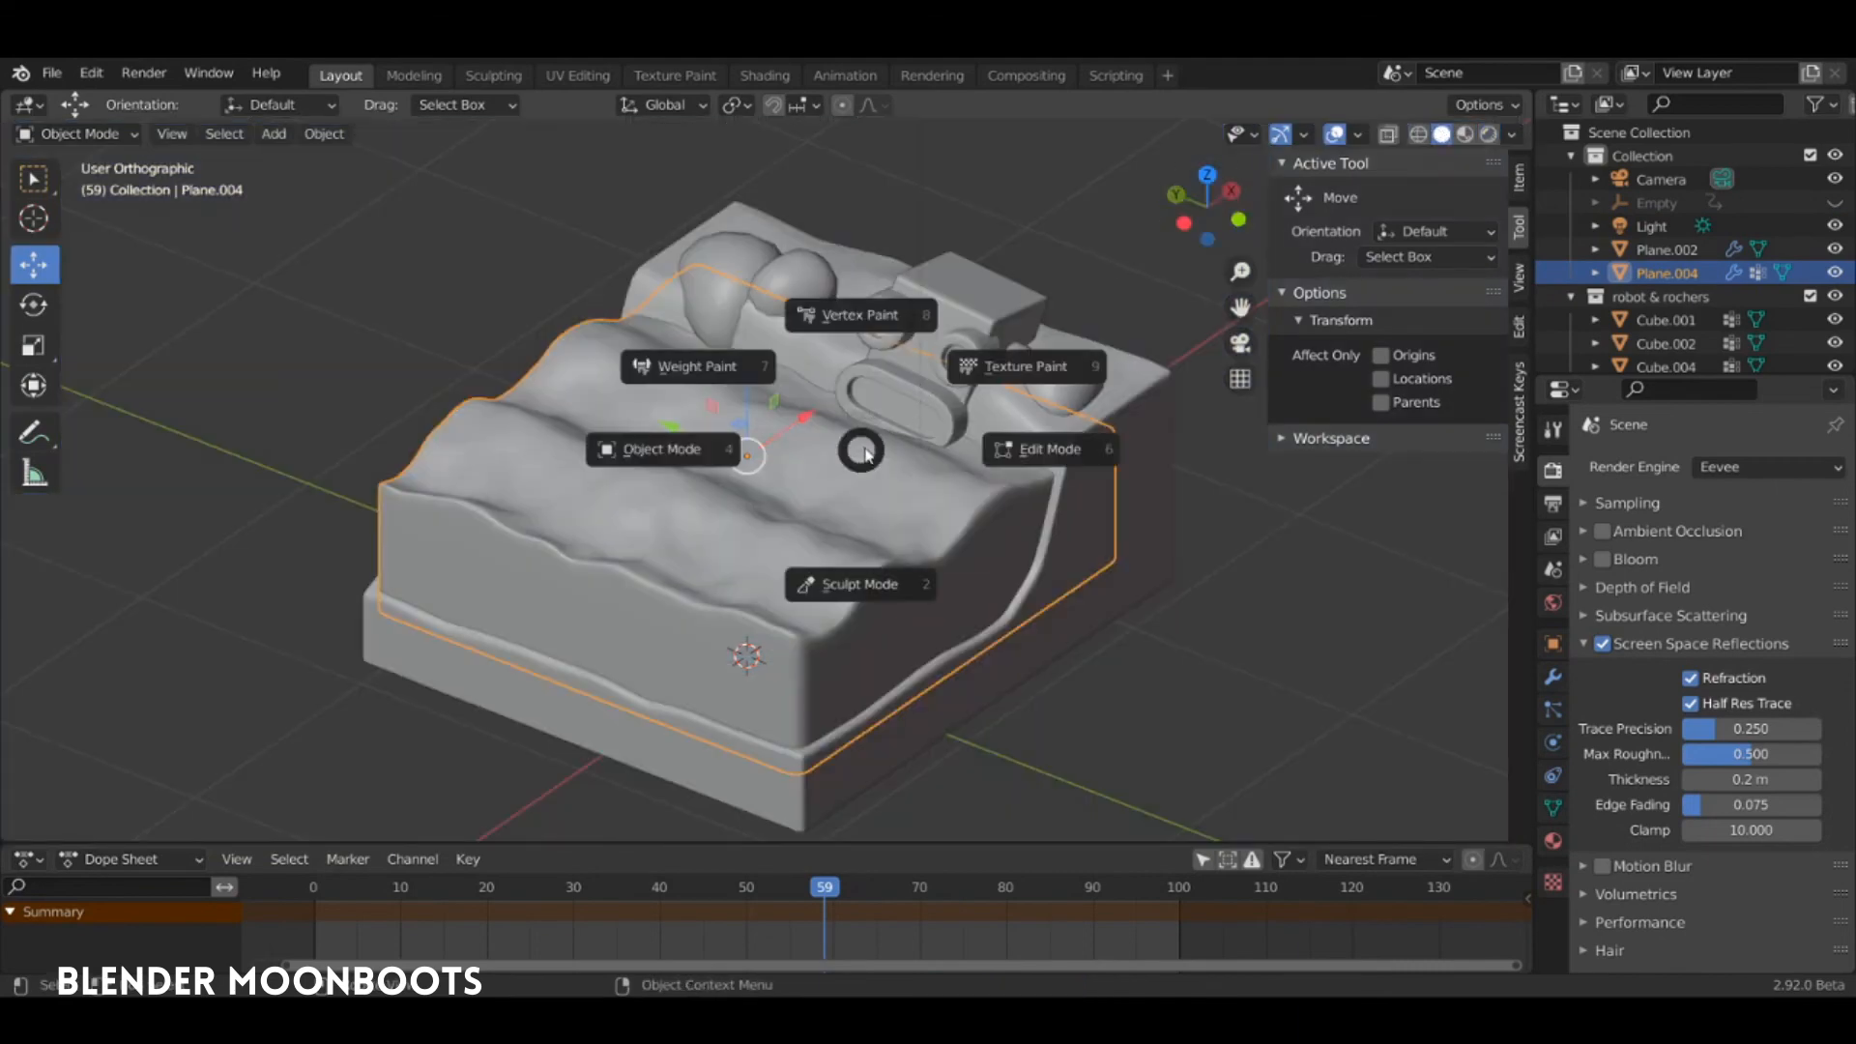
click(863, 315)
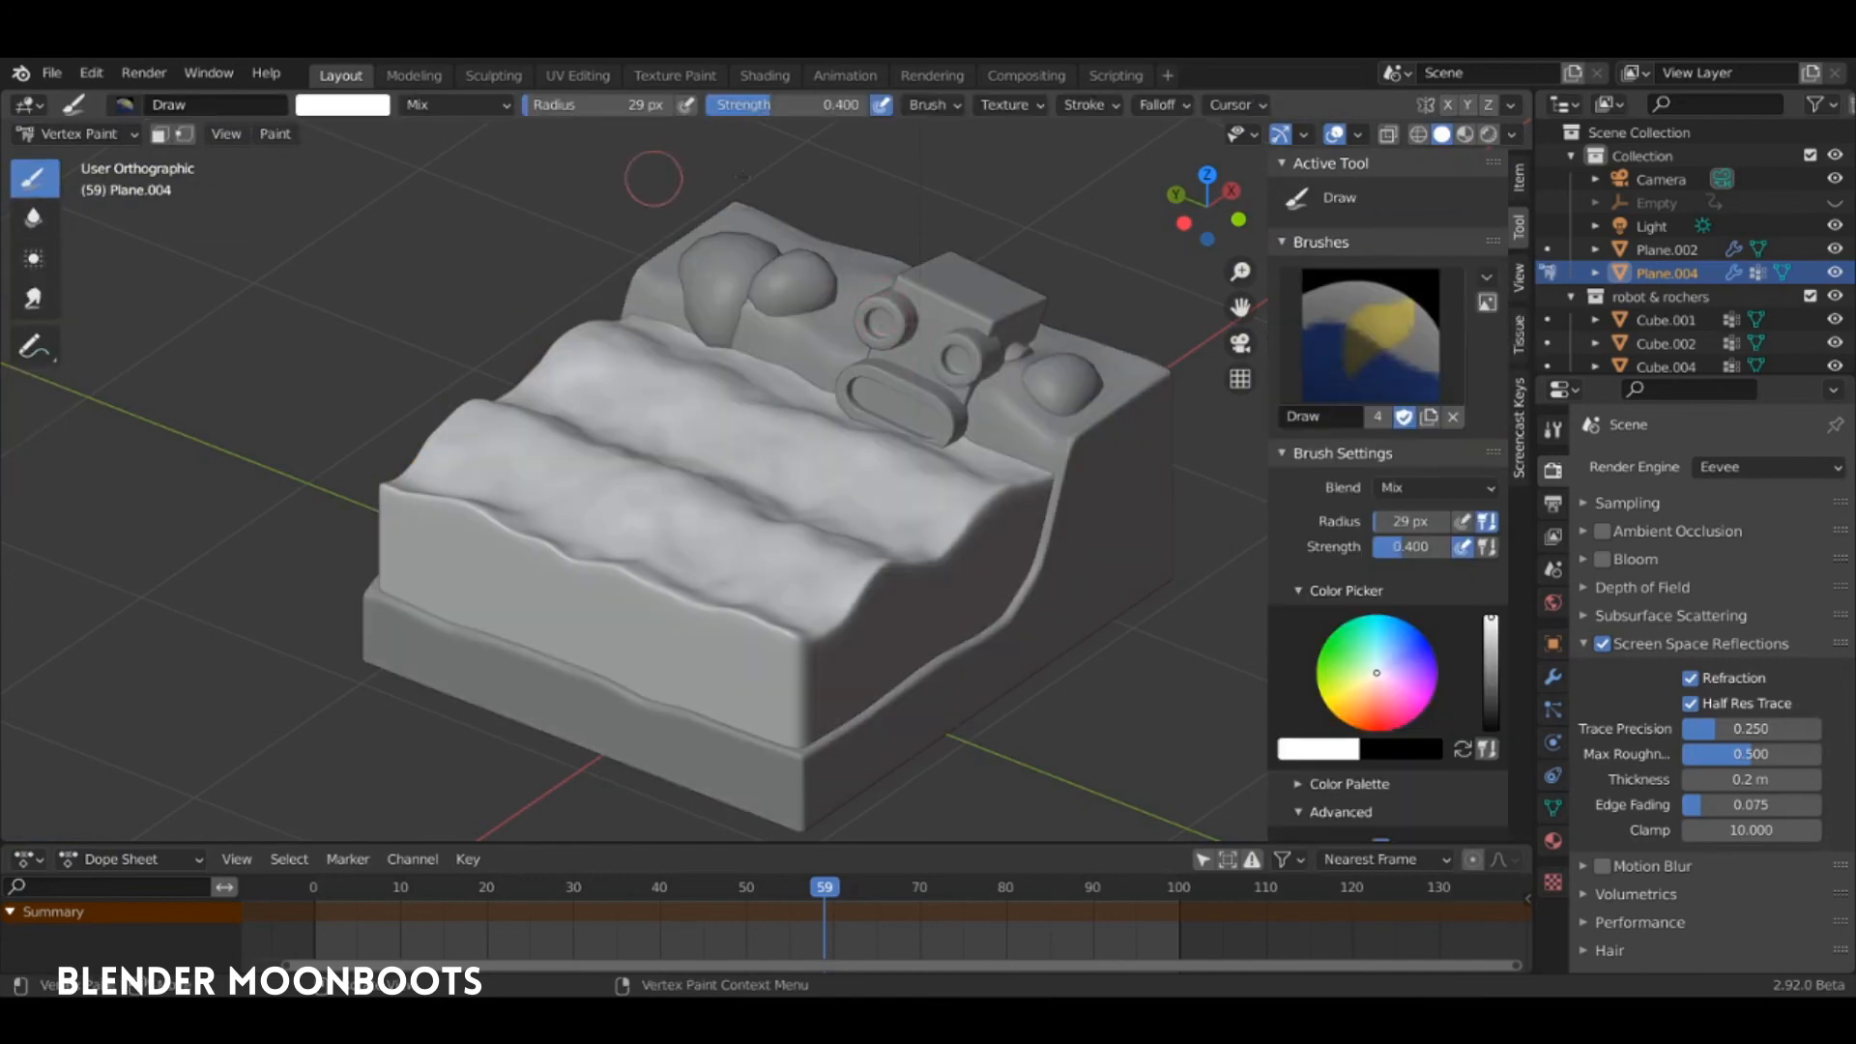
Paint a black band on the water along the shoreline by the rocks and robot, raising the brush Strength to 0.800
scroll(1503, 287, down, 10)
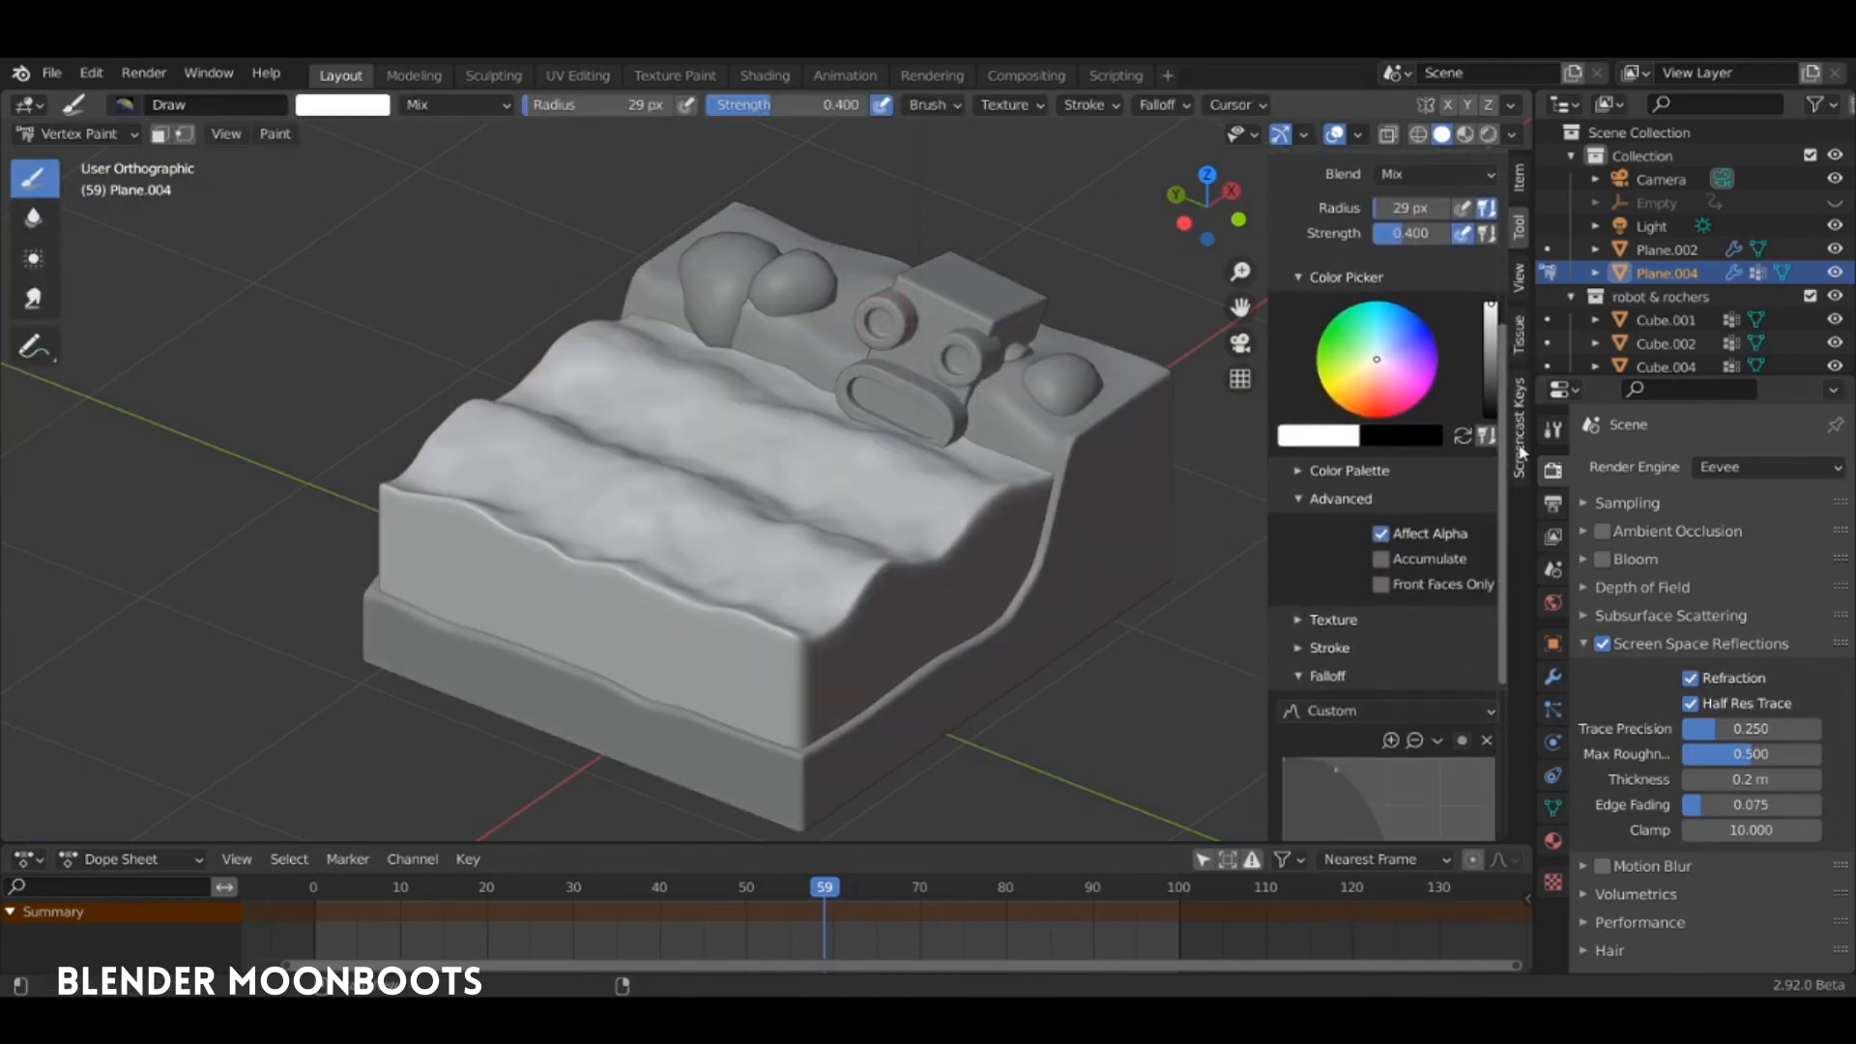
scroll(1508, 271, up, 10)
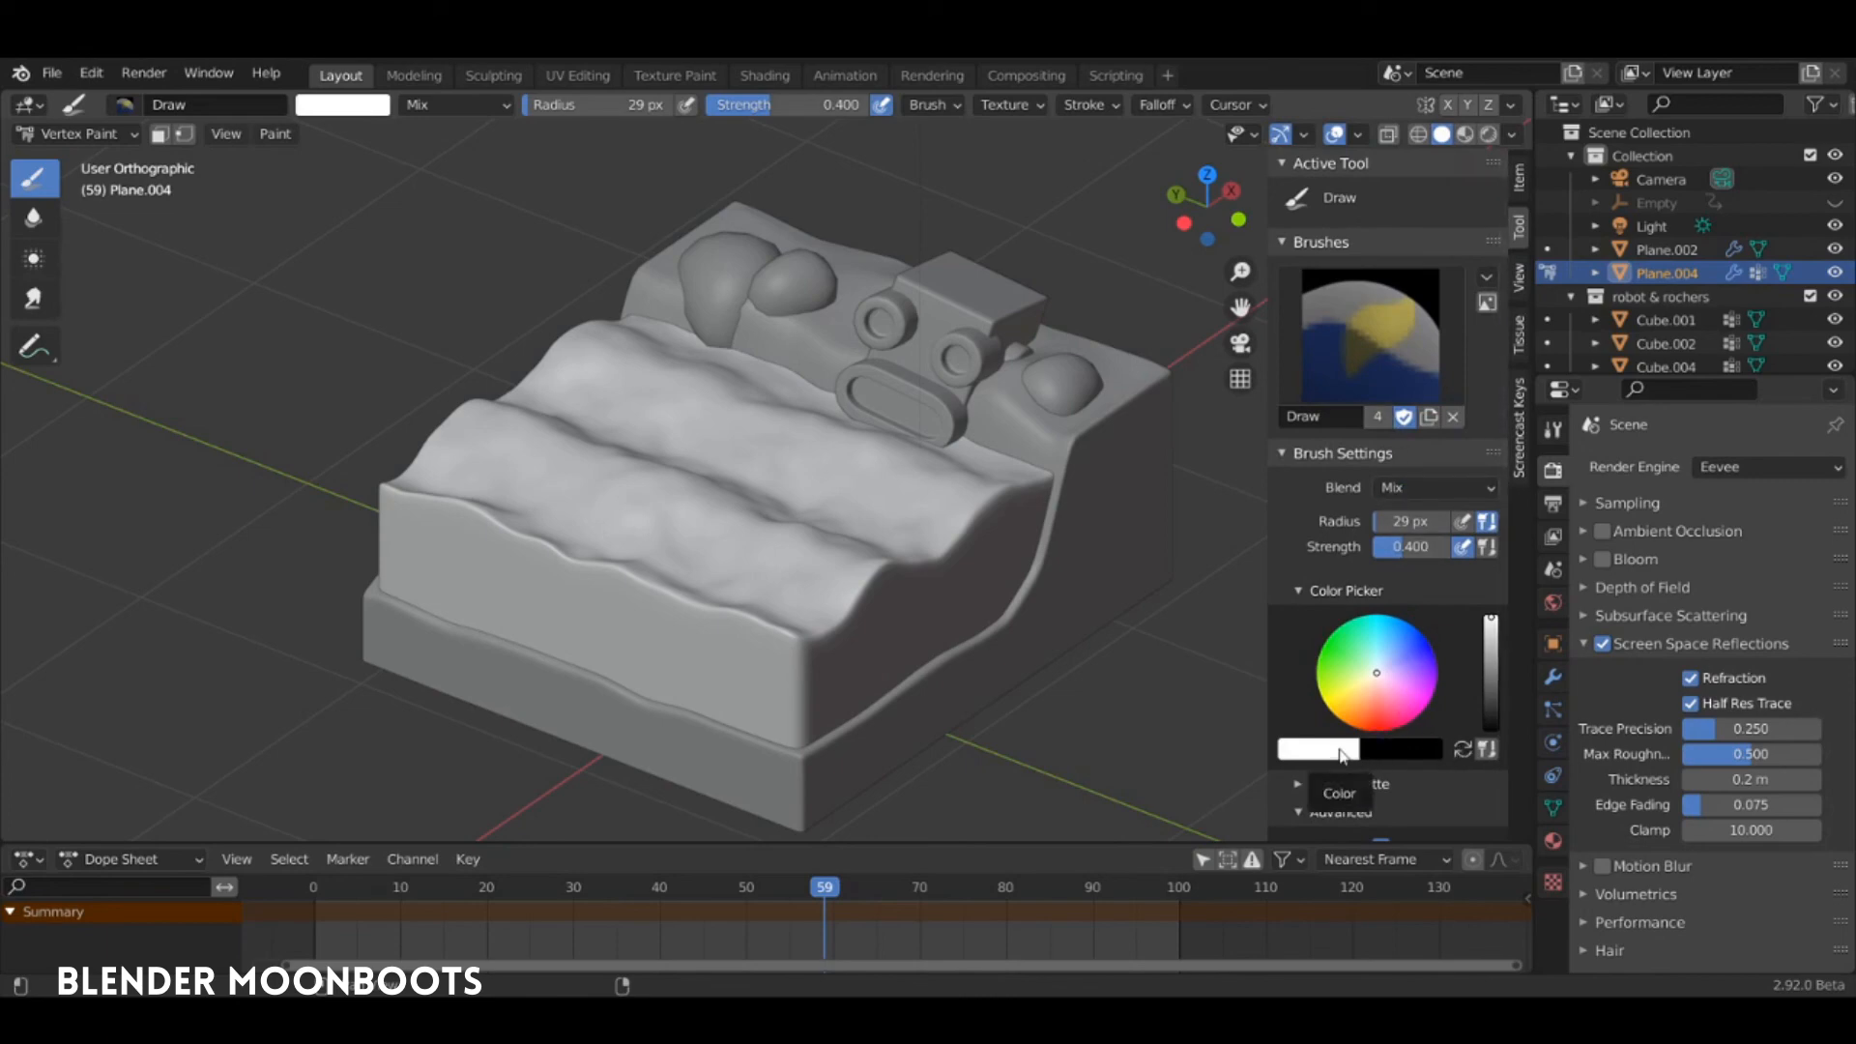
key(x)
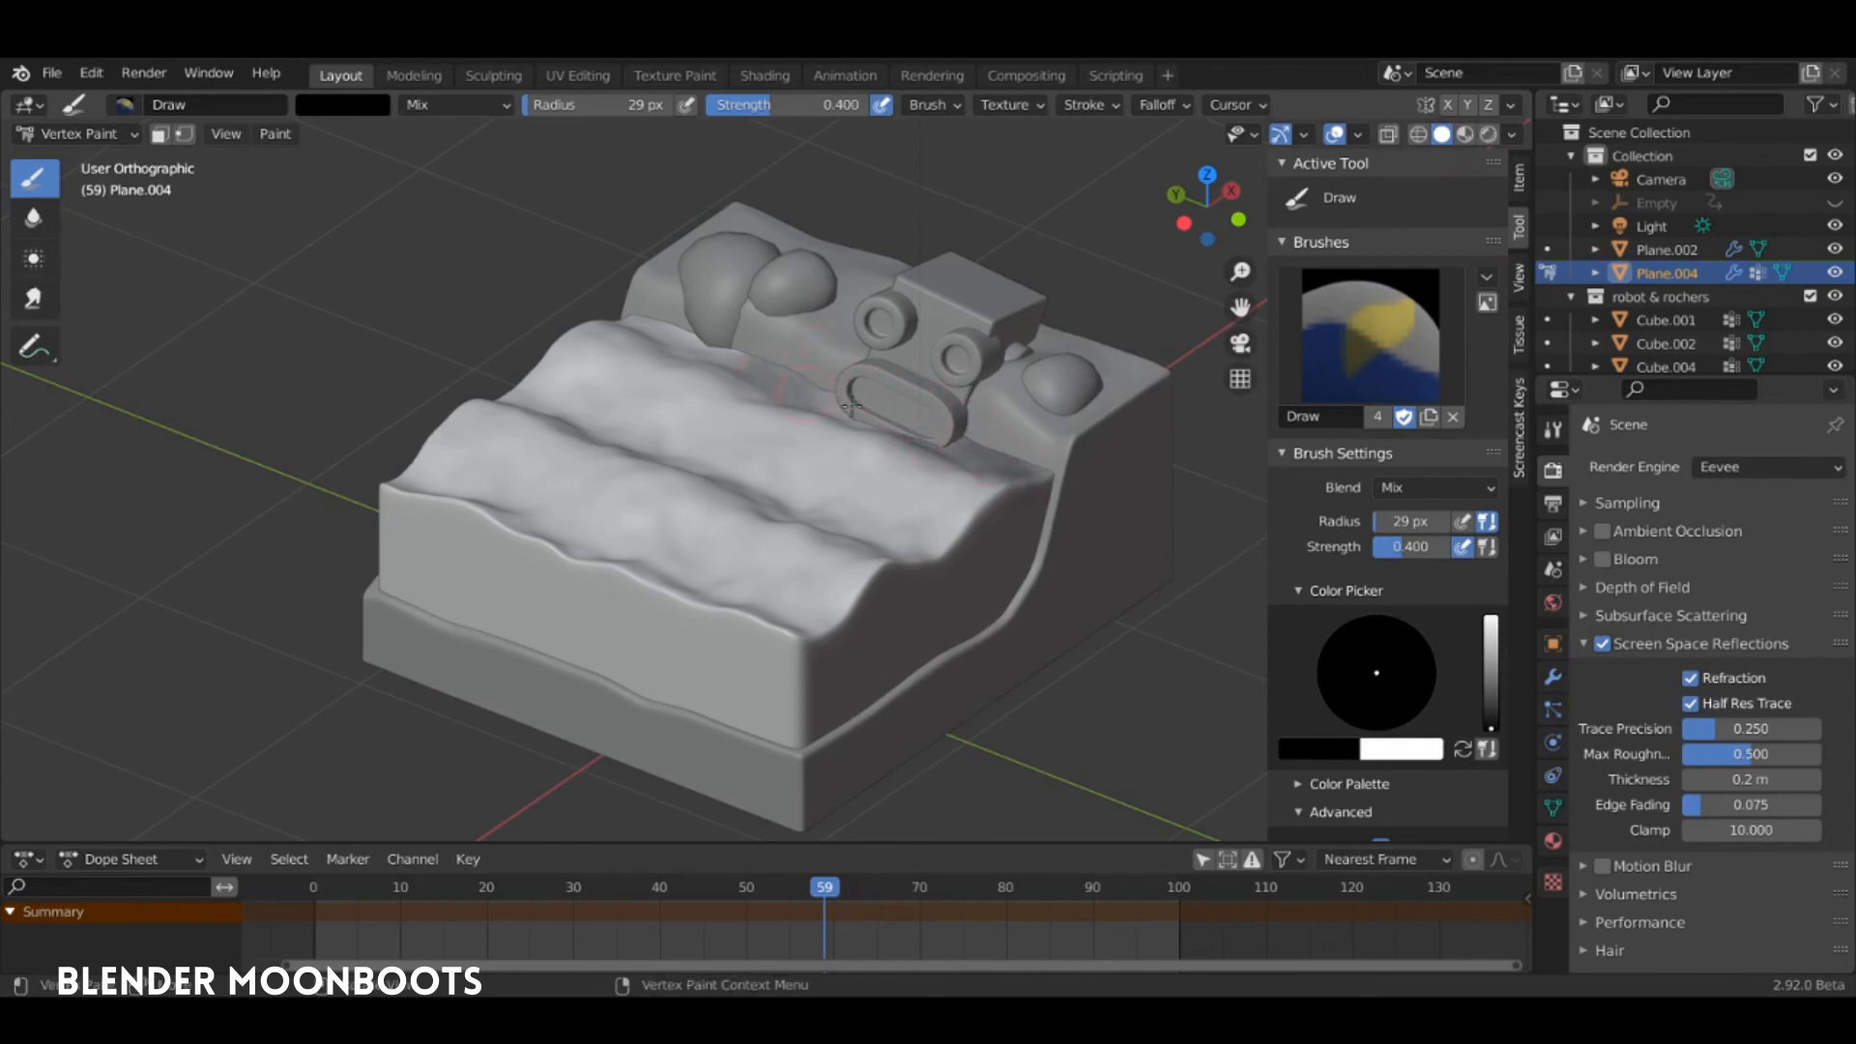
drag(696, 325, 657, 332)
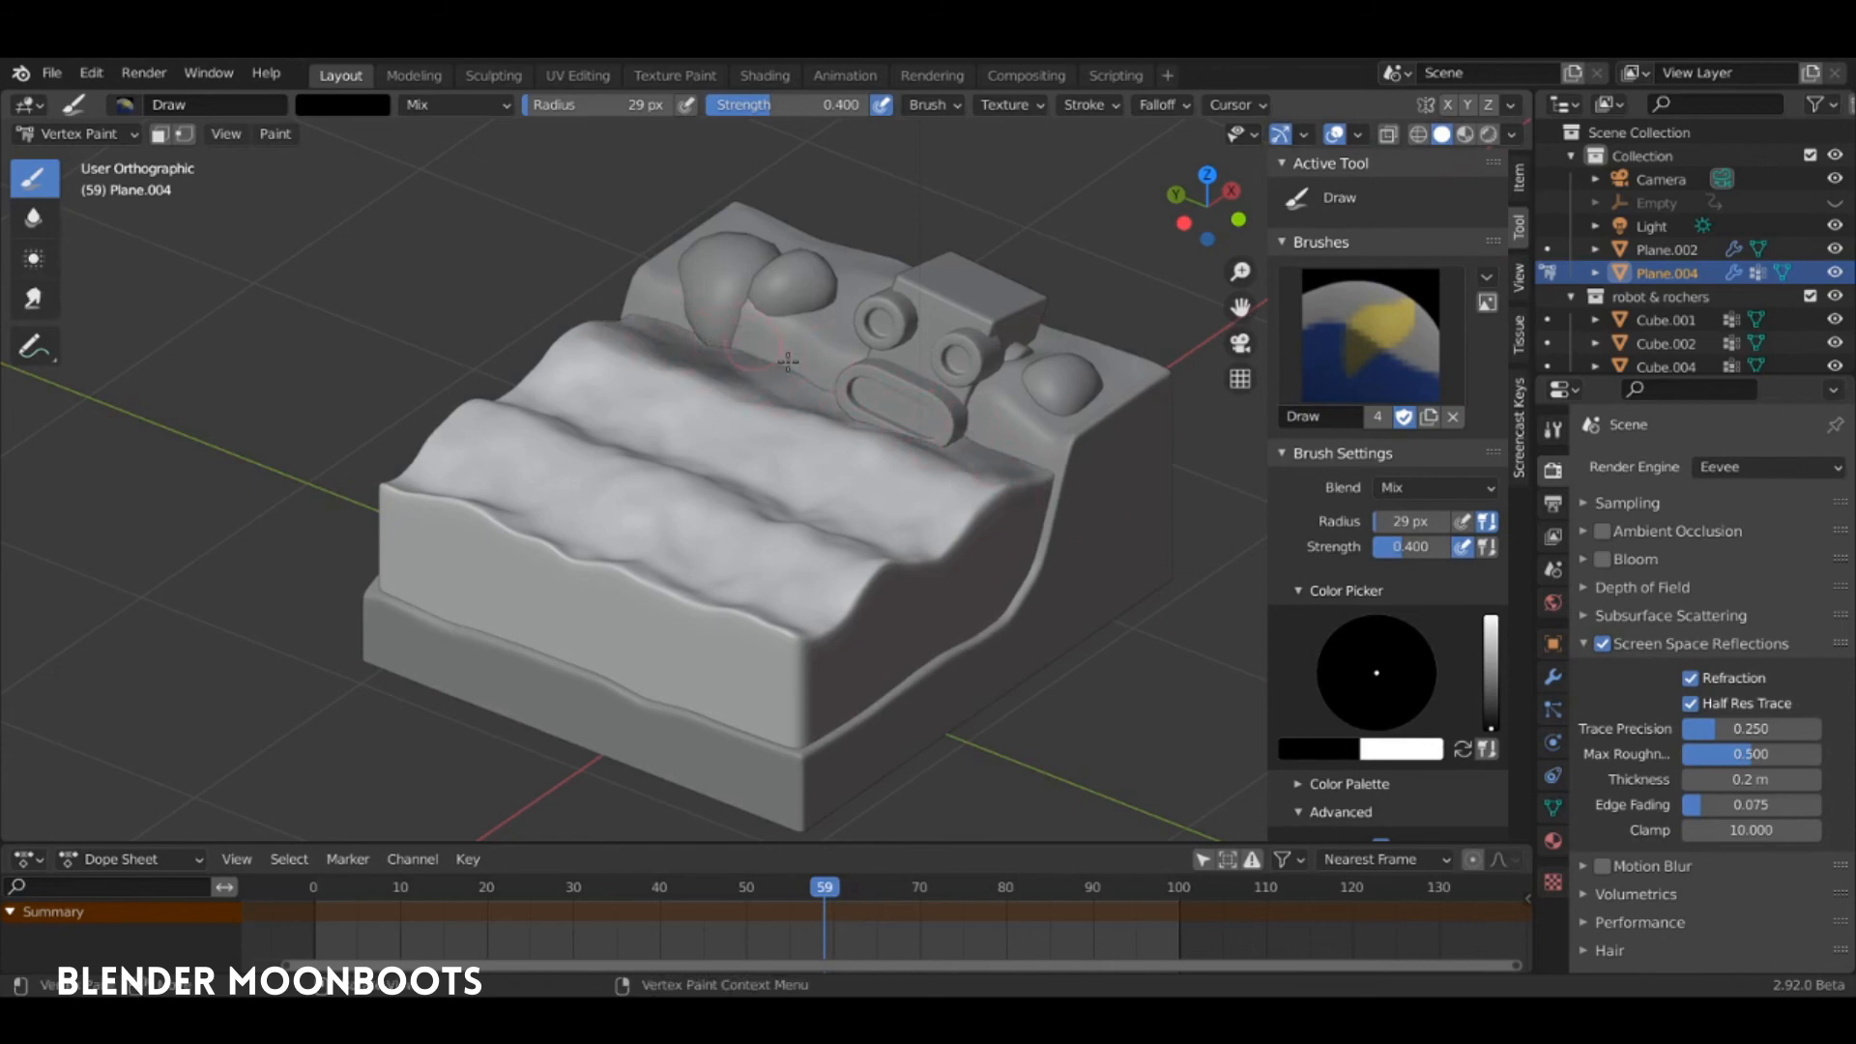
middle_drag(839, 387, 792, 406)
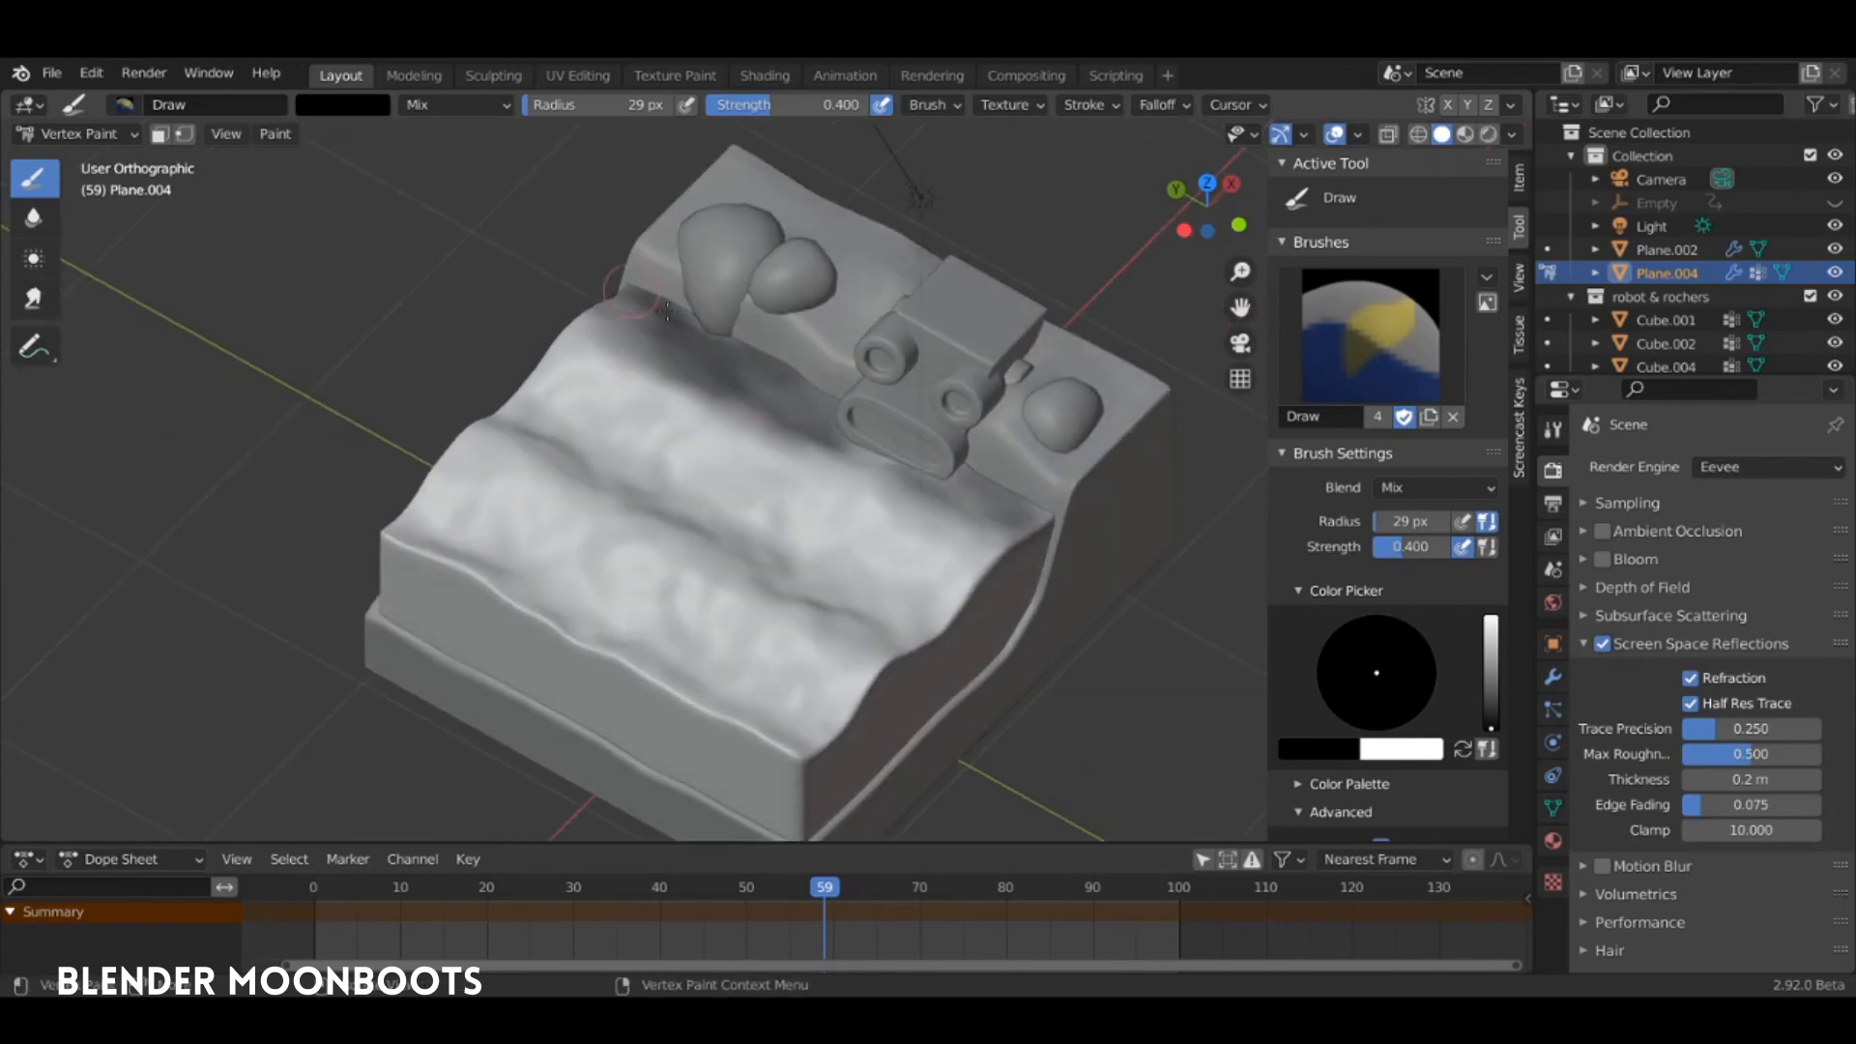
mouse_move(915, 465)
mouse_down()
mouse_move(1006, 473)
mouse_move(860, 450)
mouse_move(639, 307)
mouse_up()
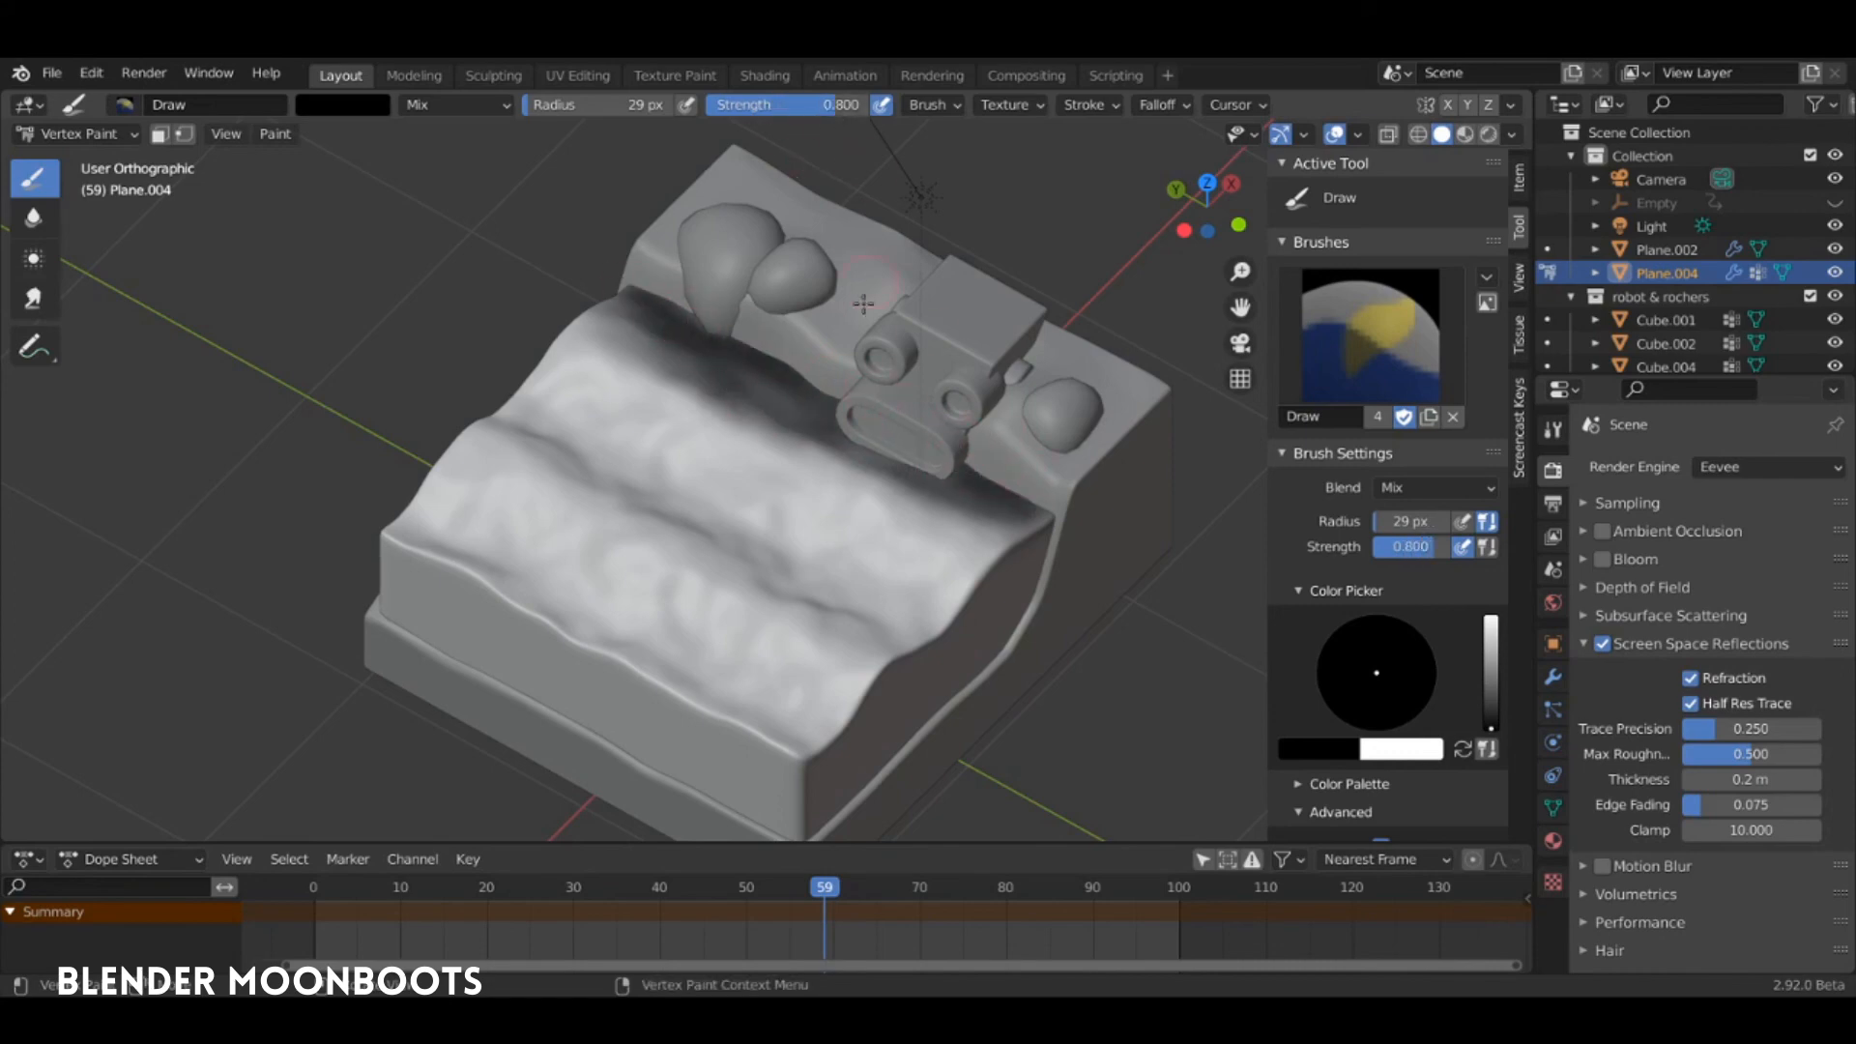
drag(821, 430, 757, 380)
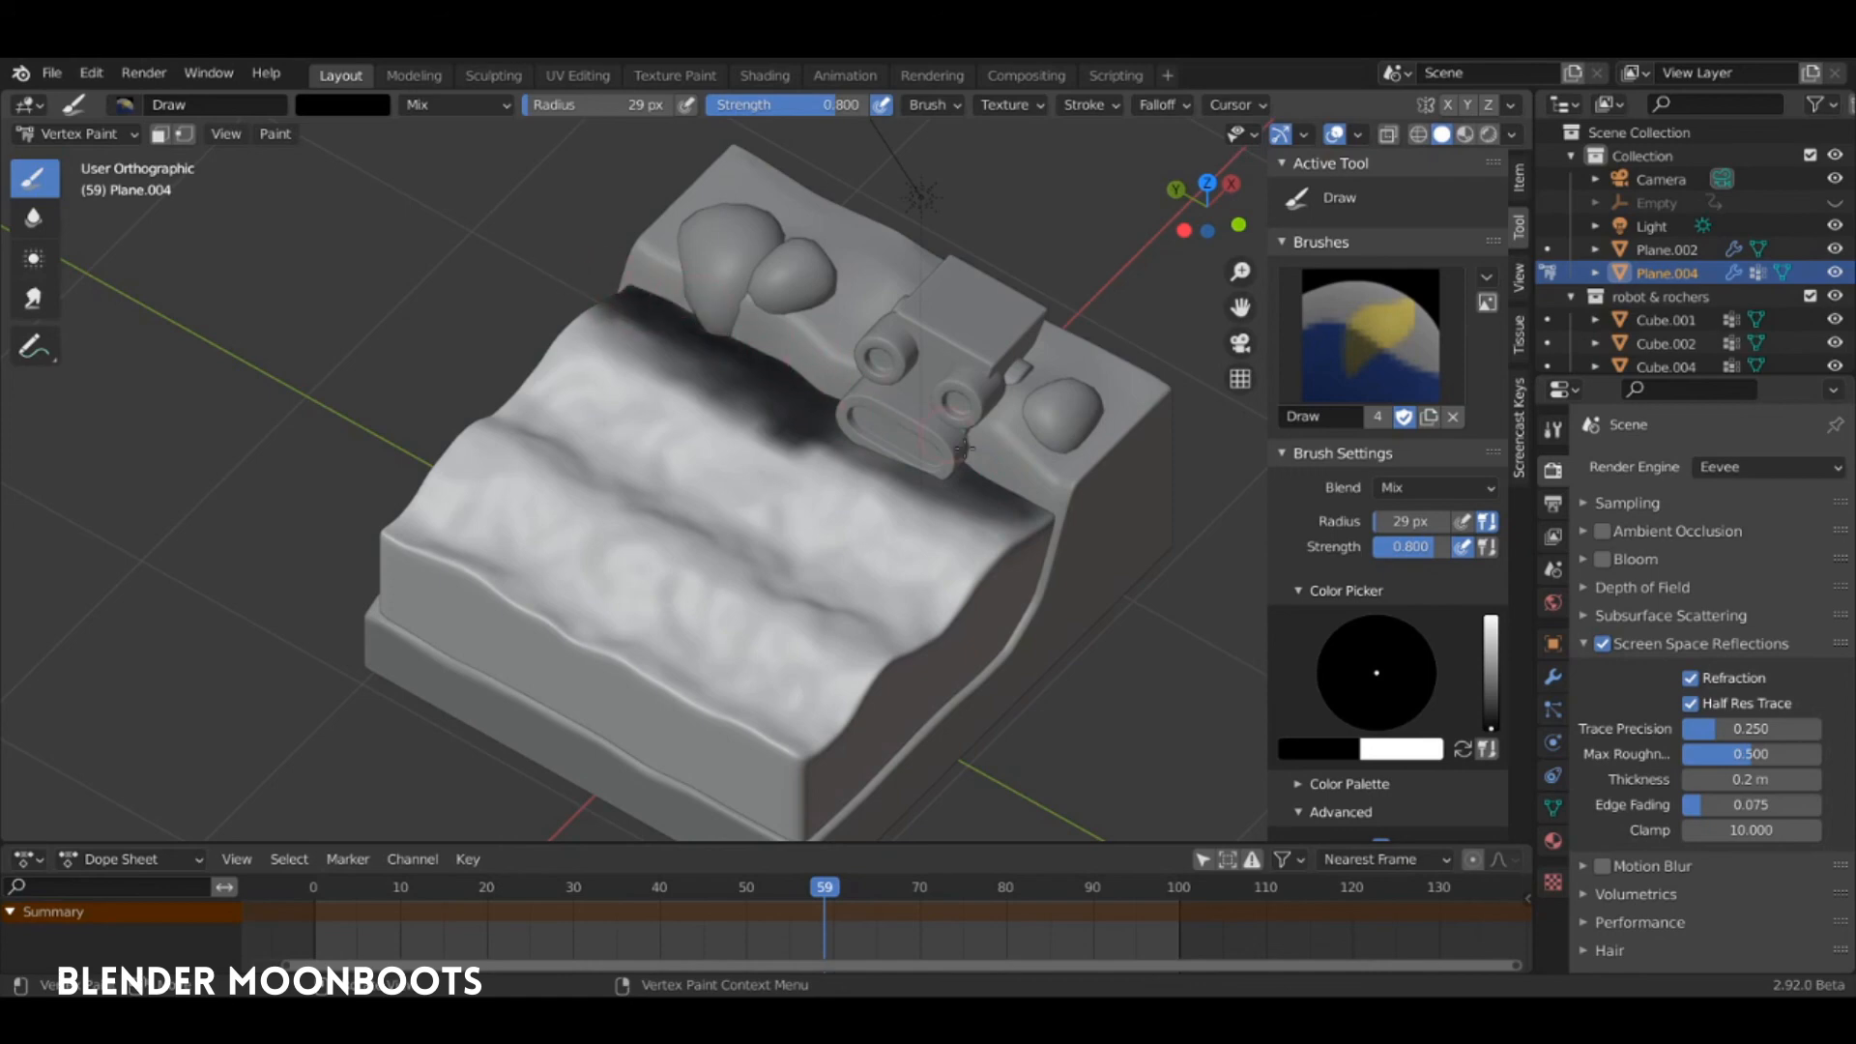
mouse_move(960, 488)
mouse_down()
mouse_move(945, 510)
mouse_move(649, 359)
mouse_move(804, 431)
mouse_move(718, 412)
mouse_move(897, 505)
mouse_up()
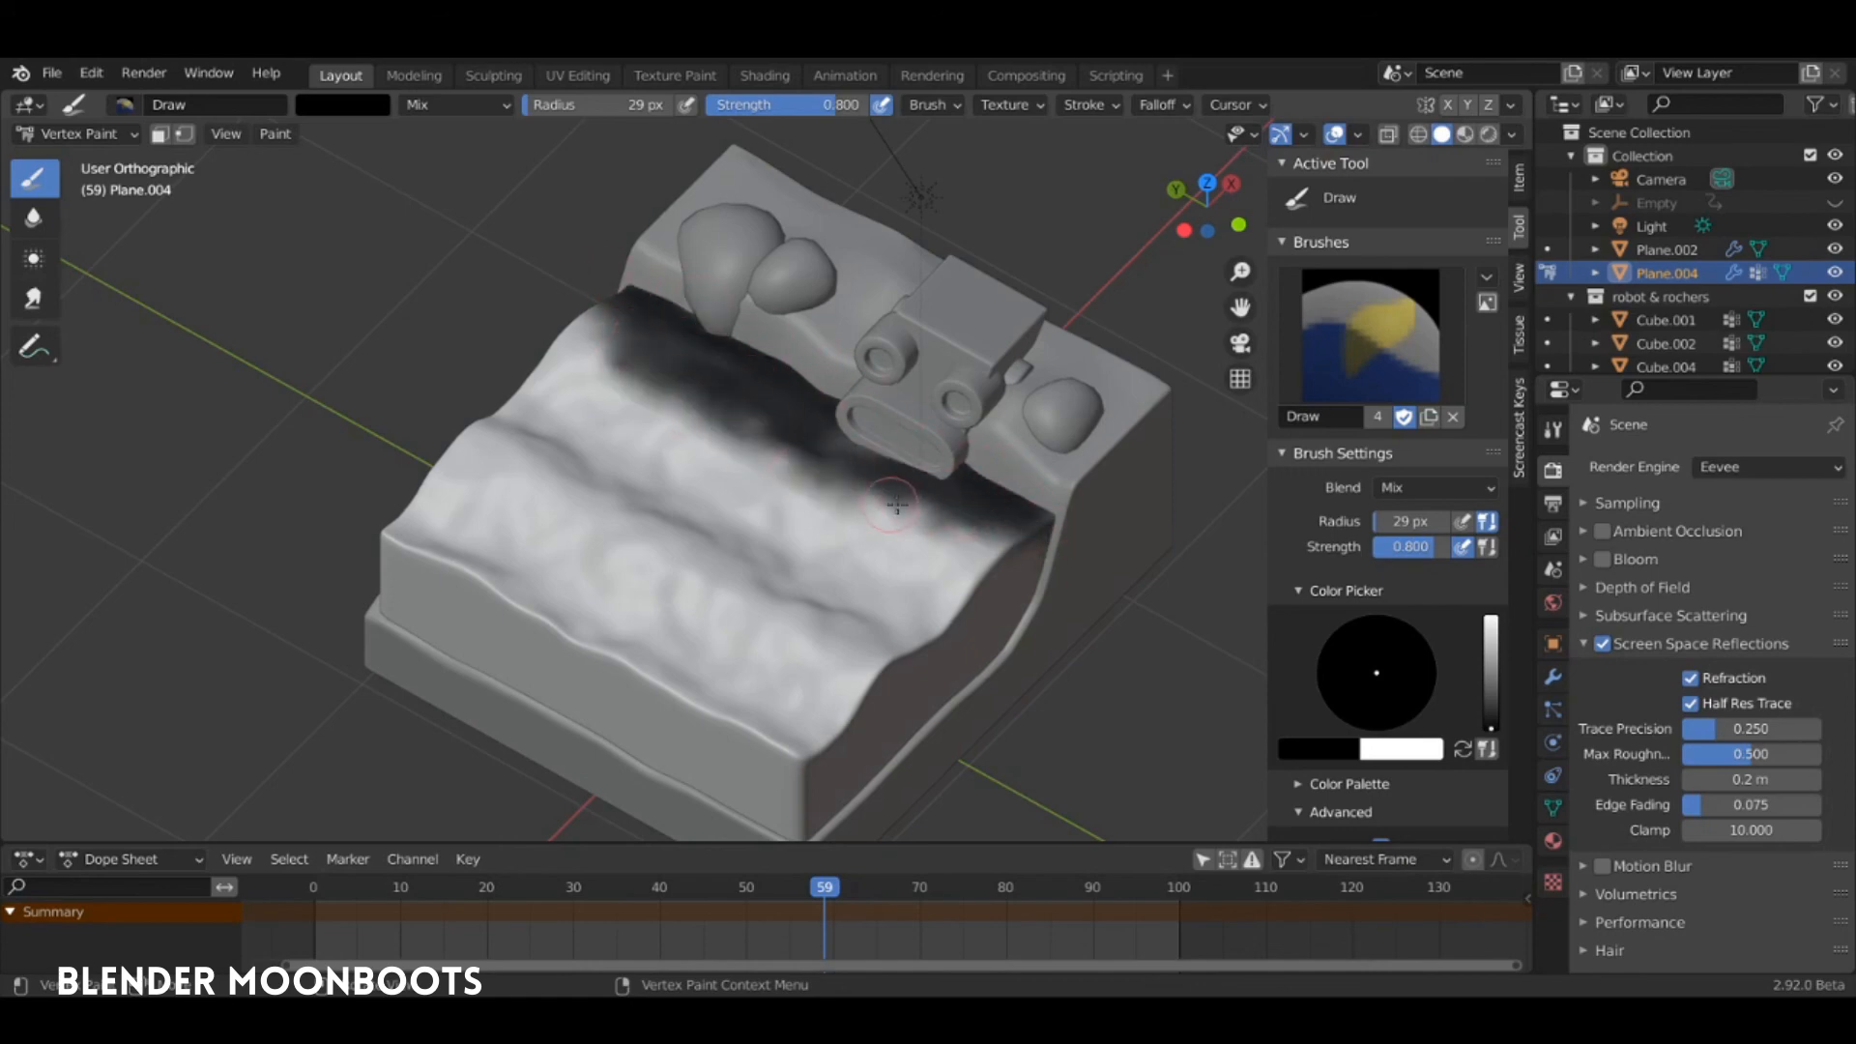
Soften the edge between the black shoreline band and the white water with the Blur brush
click(34, 218)
mouse_move(634, 380)
mouse_down()
mouse_move(568, 311)
mouse_move(774, 454)
mouse_move(721, 402)
mouse_move(939, 531)
mouse_up()
middle_drag(1030, 556, 742, 359)
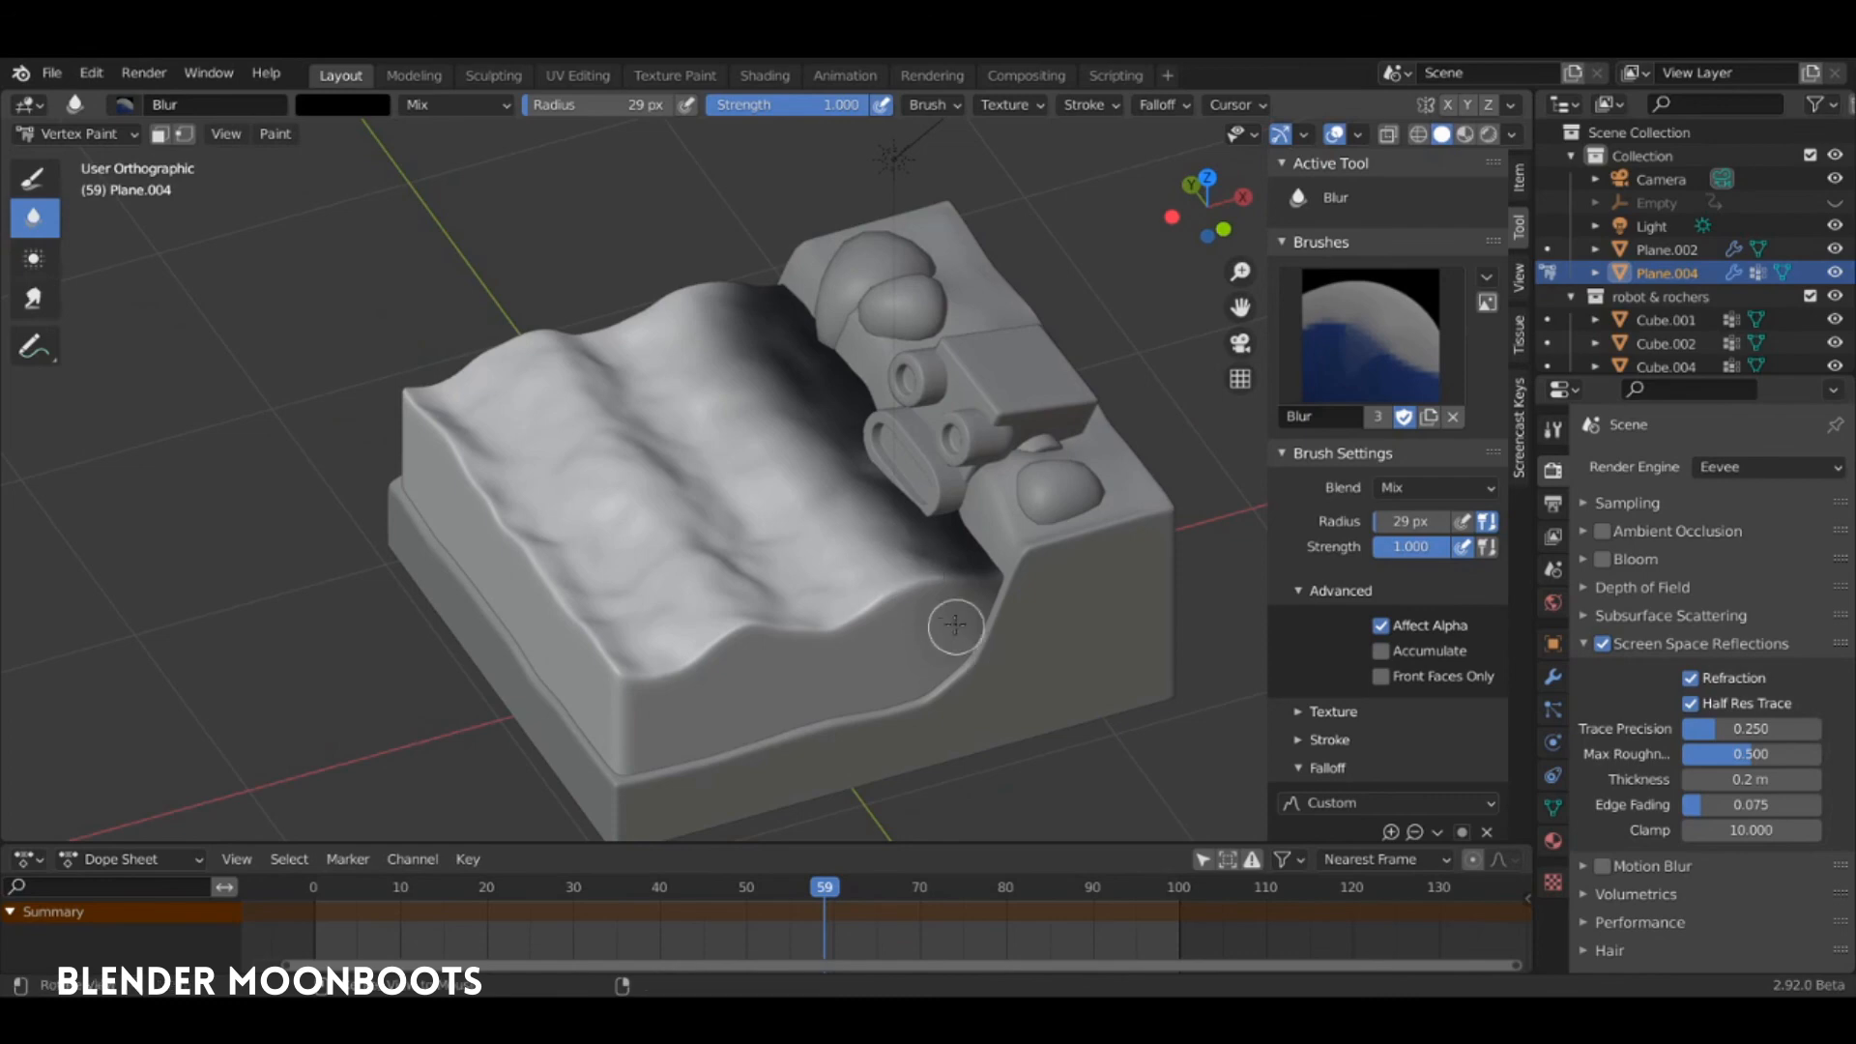
mouse_move(808, 560)
middle_down()
mouse_move(891, 613)
mouse_move(573, 296)
middle_up()
Reselect the Draw brush, return the water to Object Mode, and display it in rendered shading
click(33, 177)
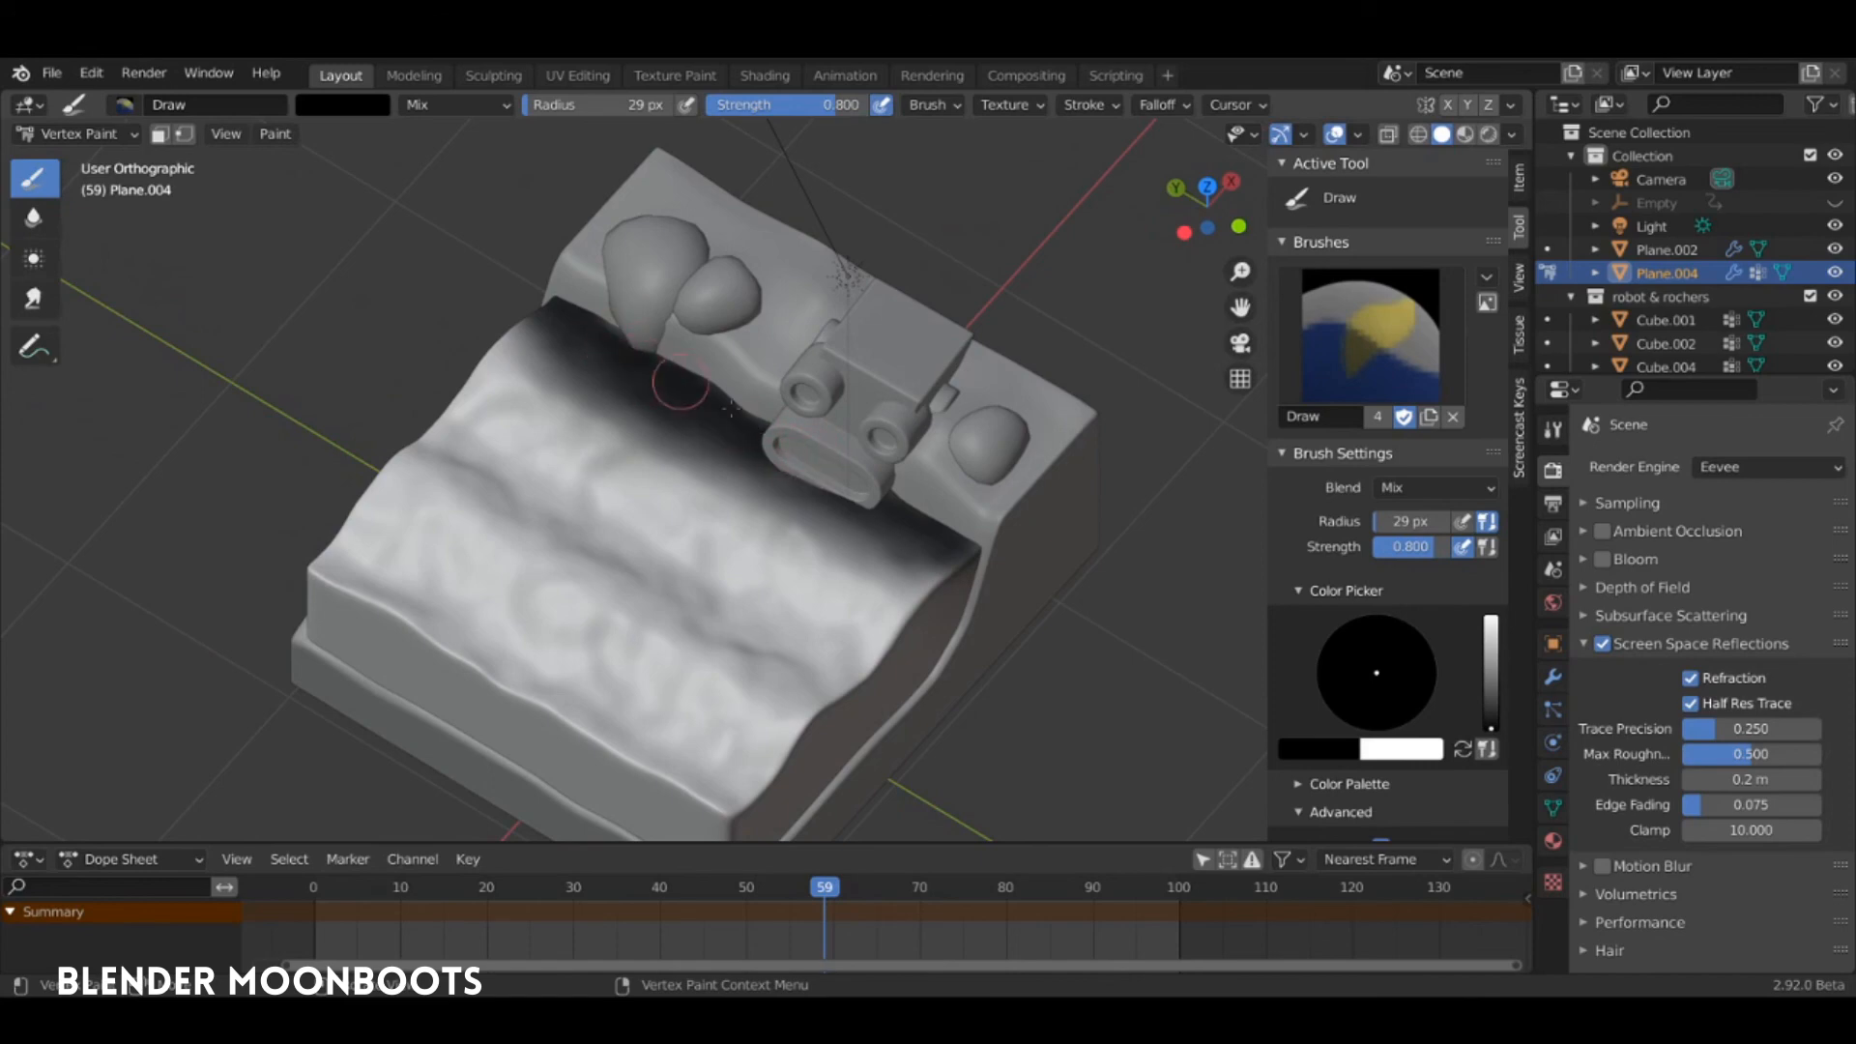
middle_drag(836, 493, 952, 493)
key(ctrl+Tab)
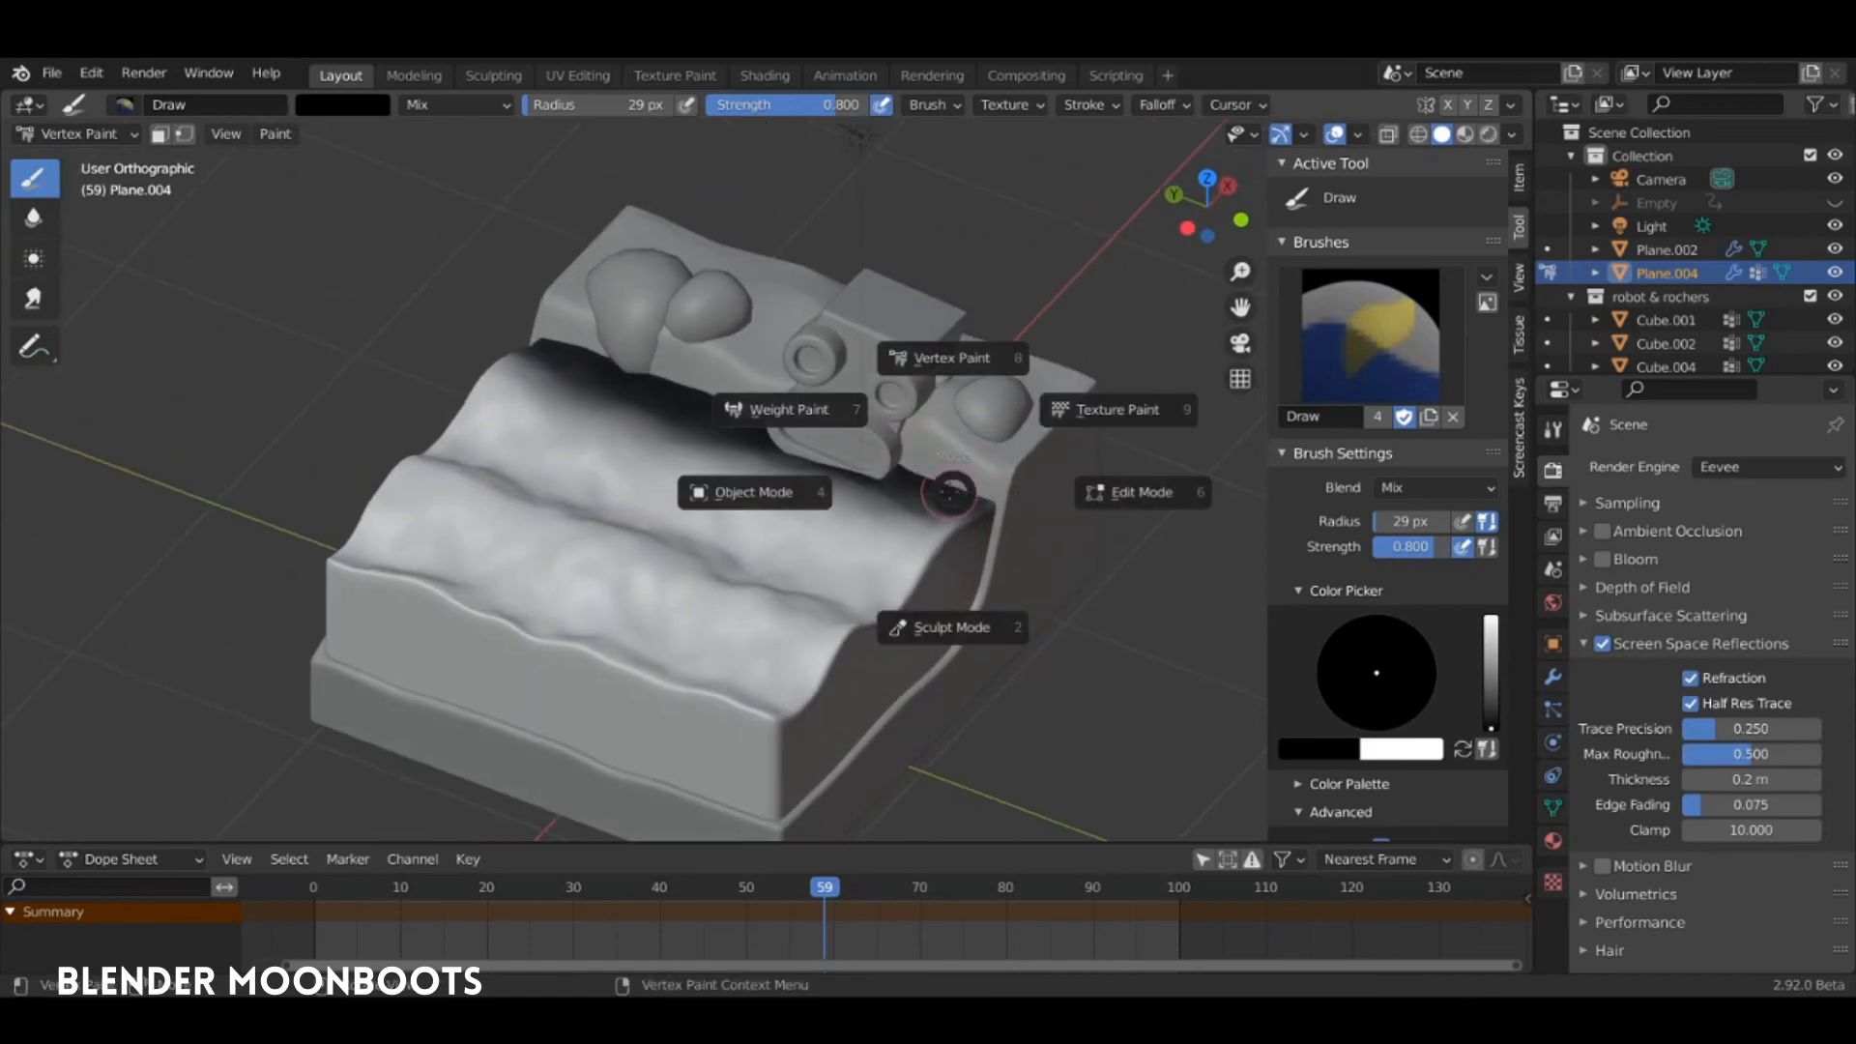
click(754, 493)
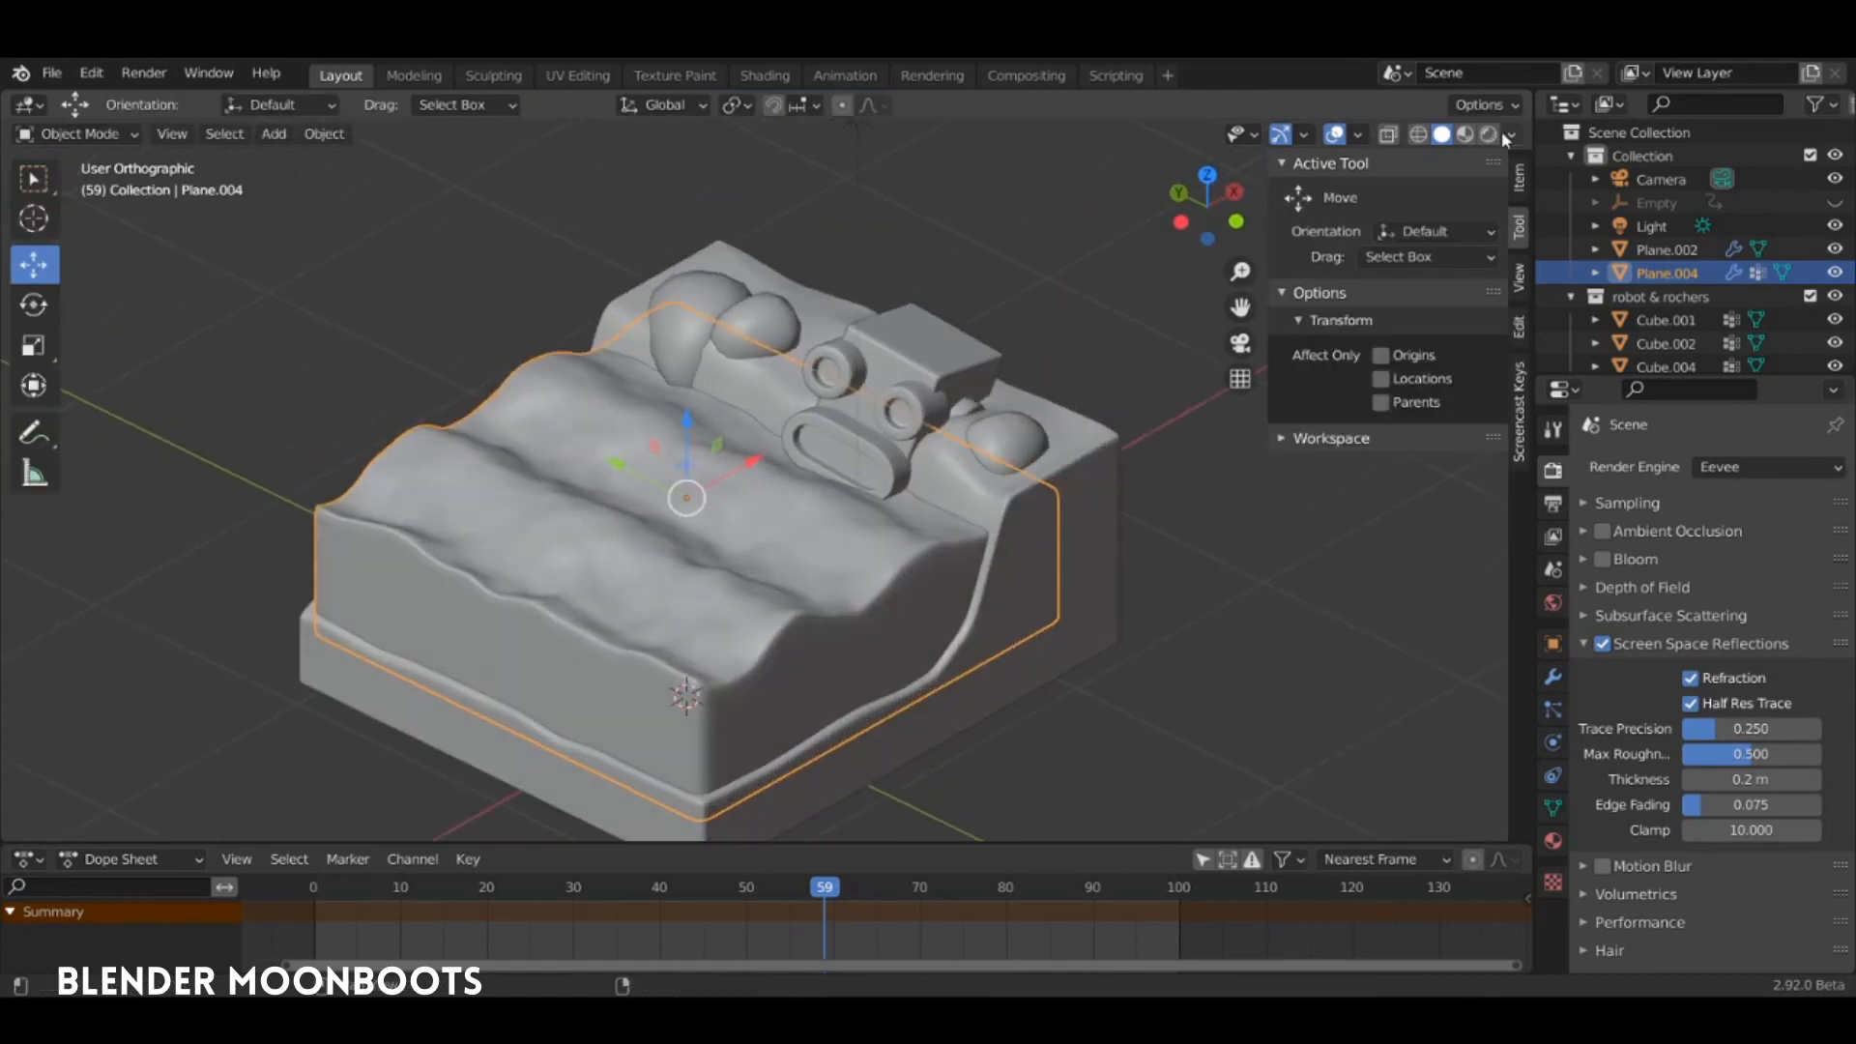
click(1489, 134)
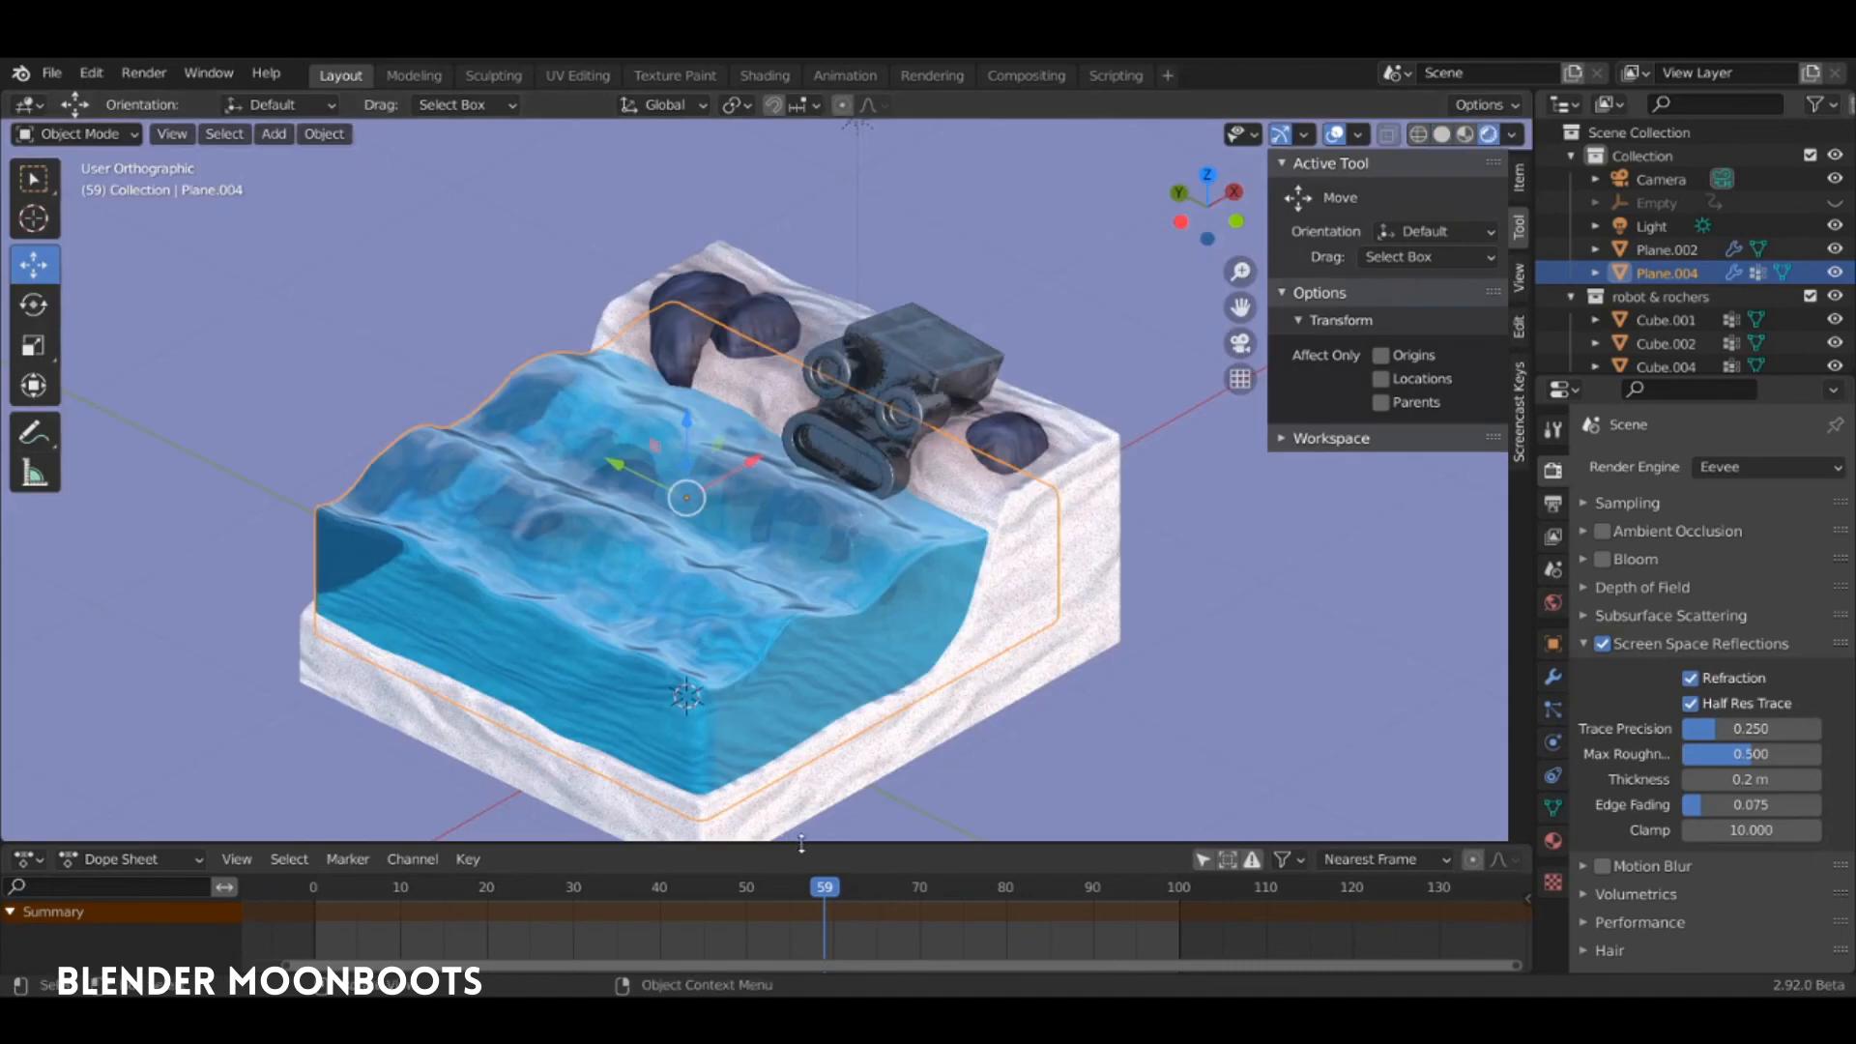
Replace the Dope Sheet with an enlarged Shader Editor showing the water material's nodes
drag(800, 843, 800, 694)
click(24, 710)
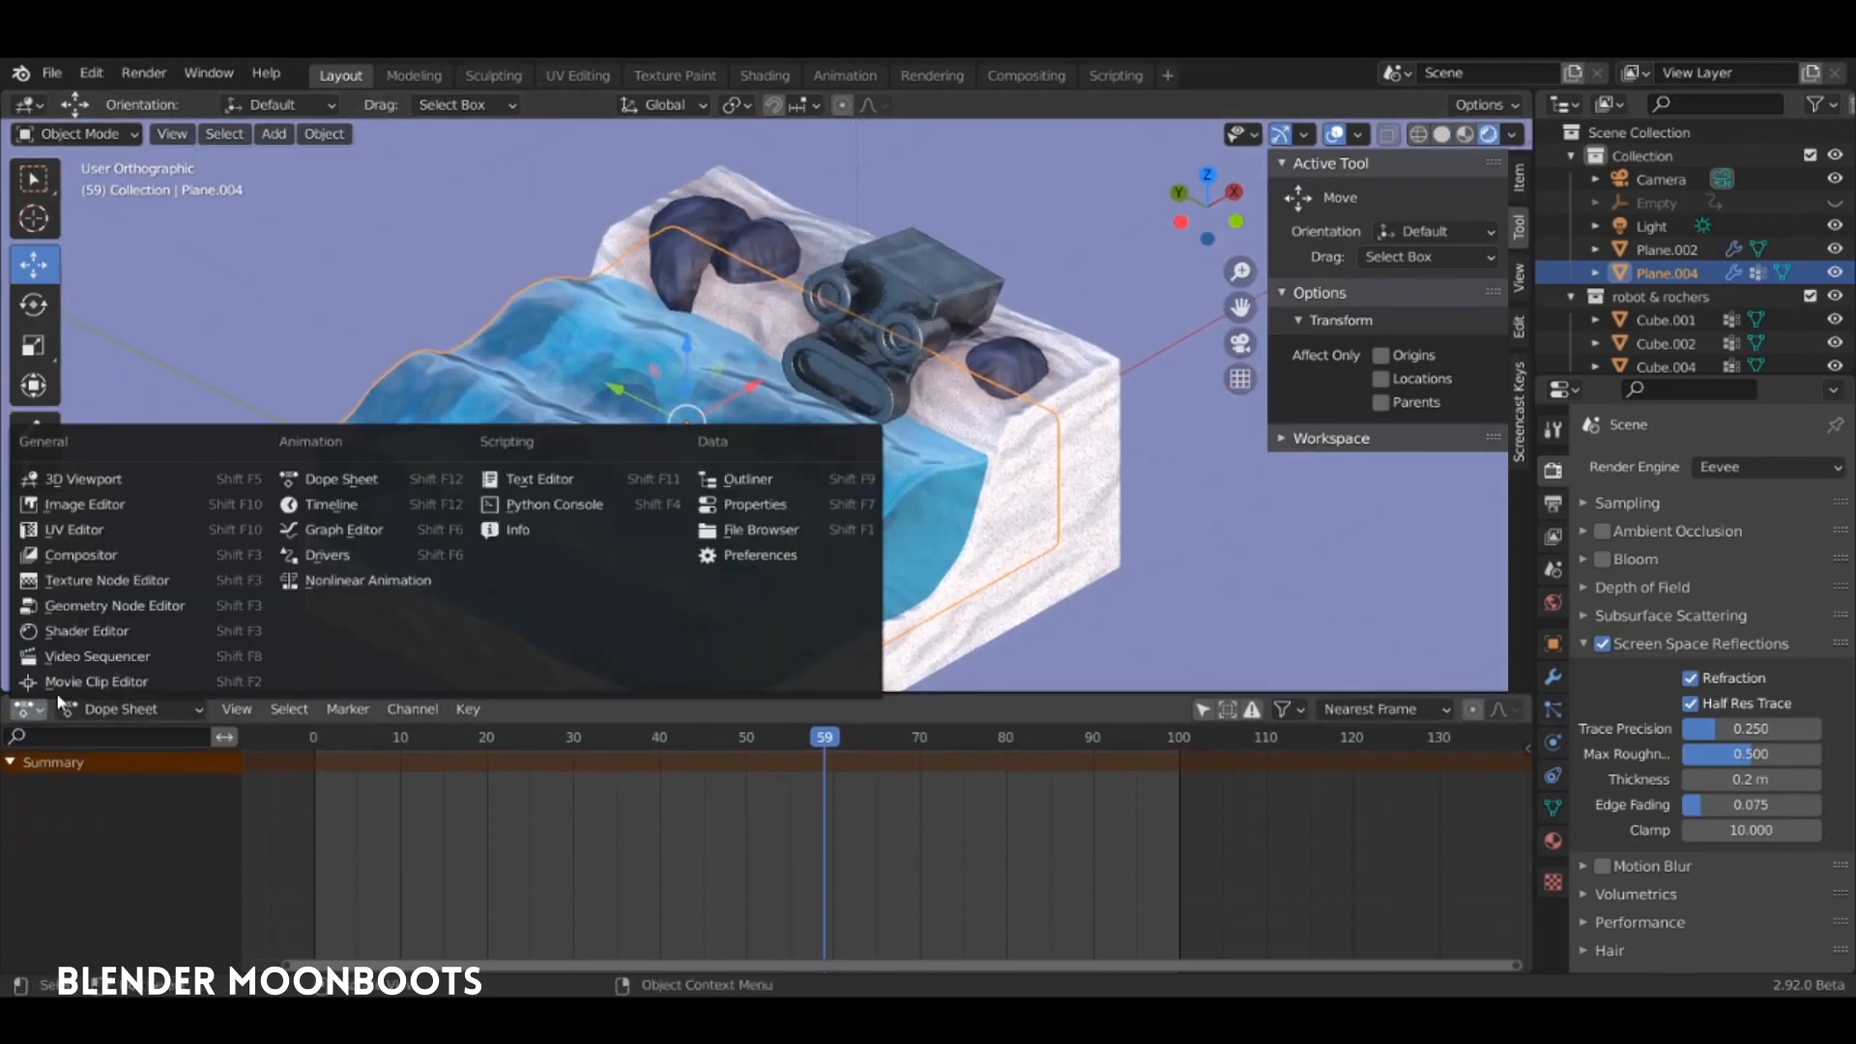
click(87, 630)
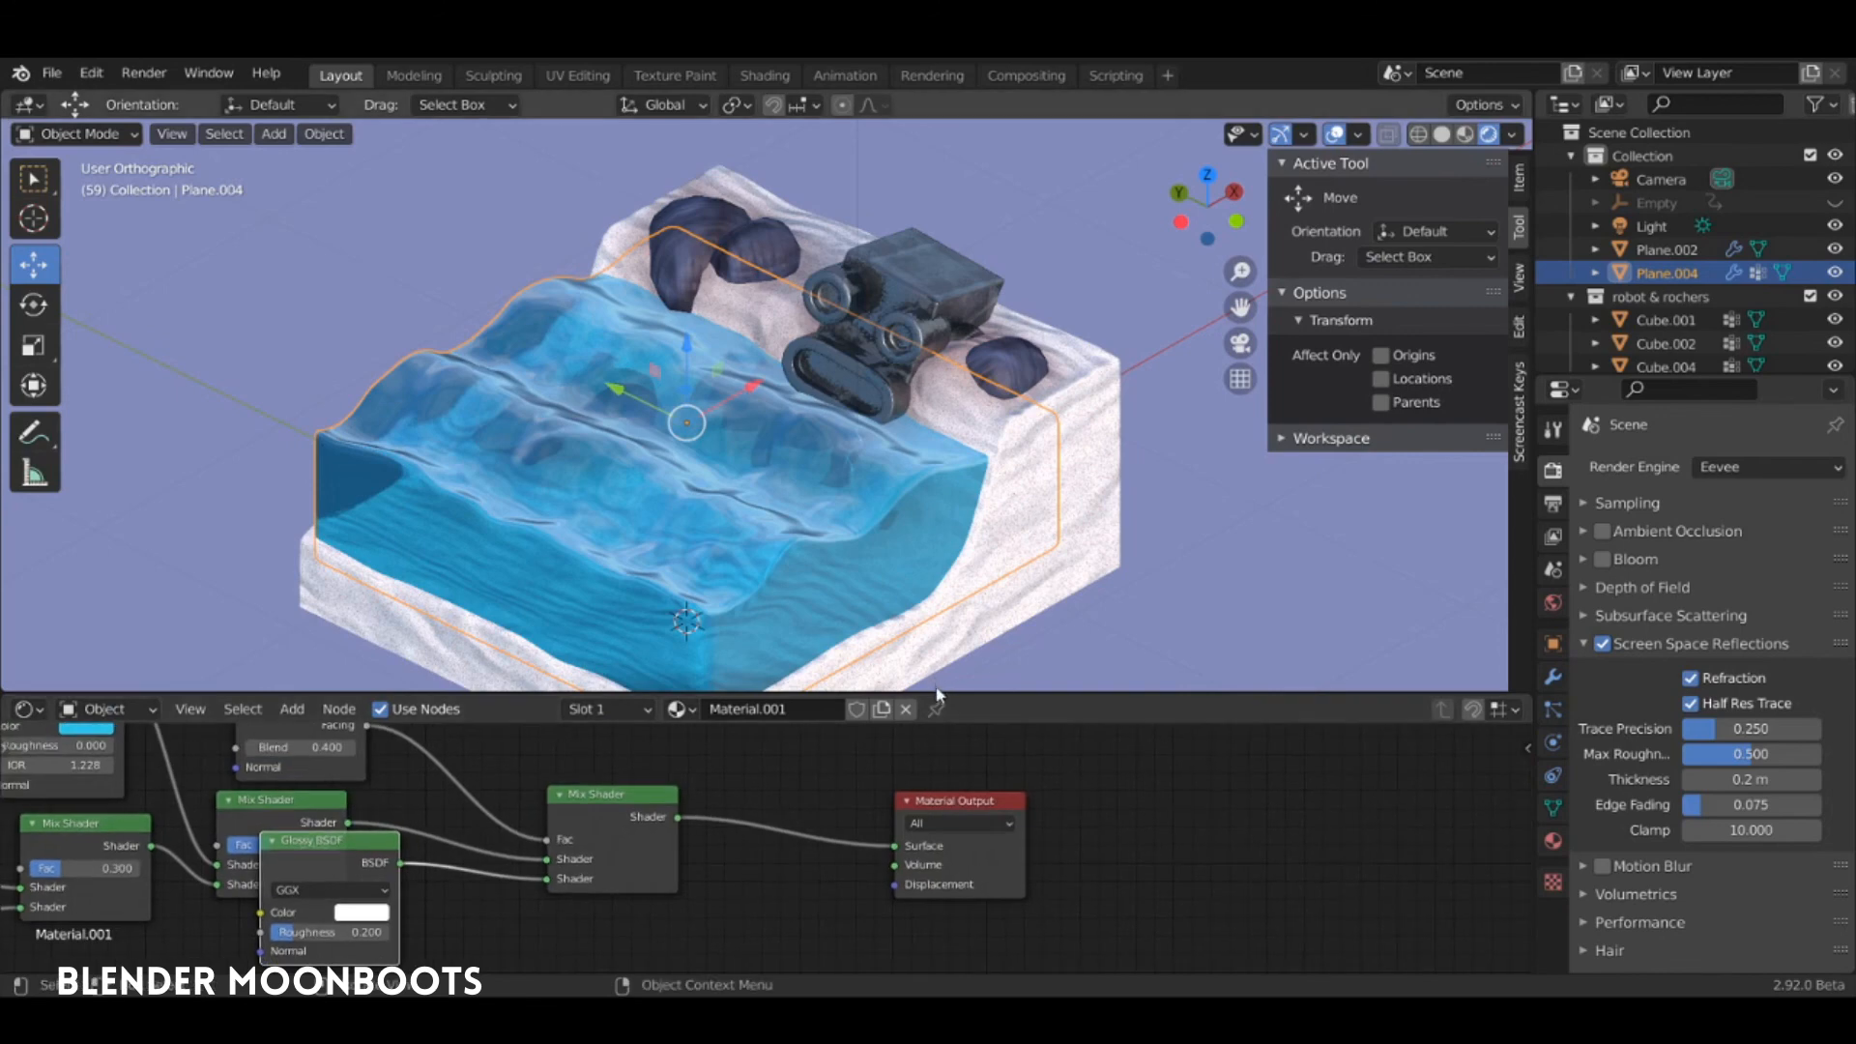
drag(935, 694, 1310, 706)
Insert a duplicate Mix Shader before the Material Output and route the existing water shader into its second Shader input
drag(629, 713, 558, 721)
key(shift+d)
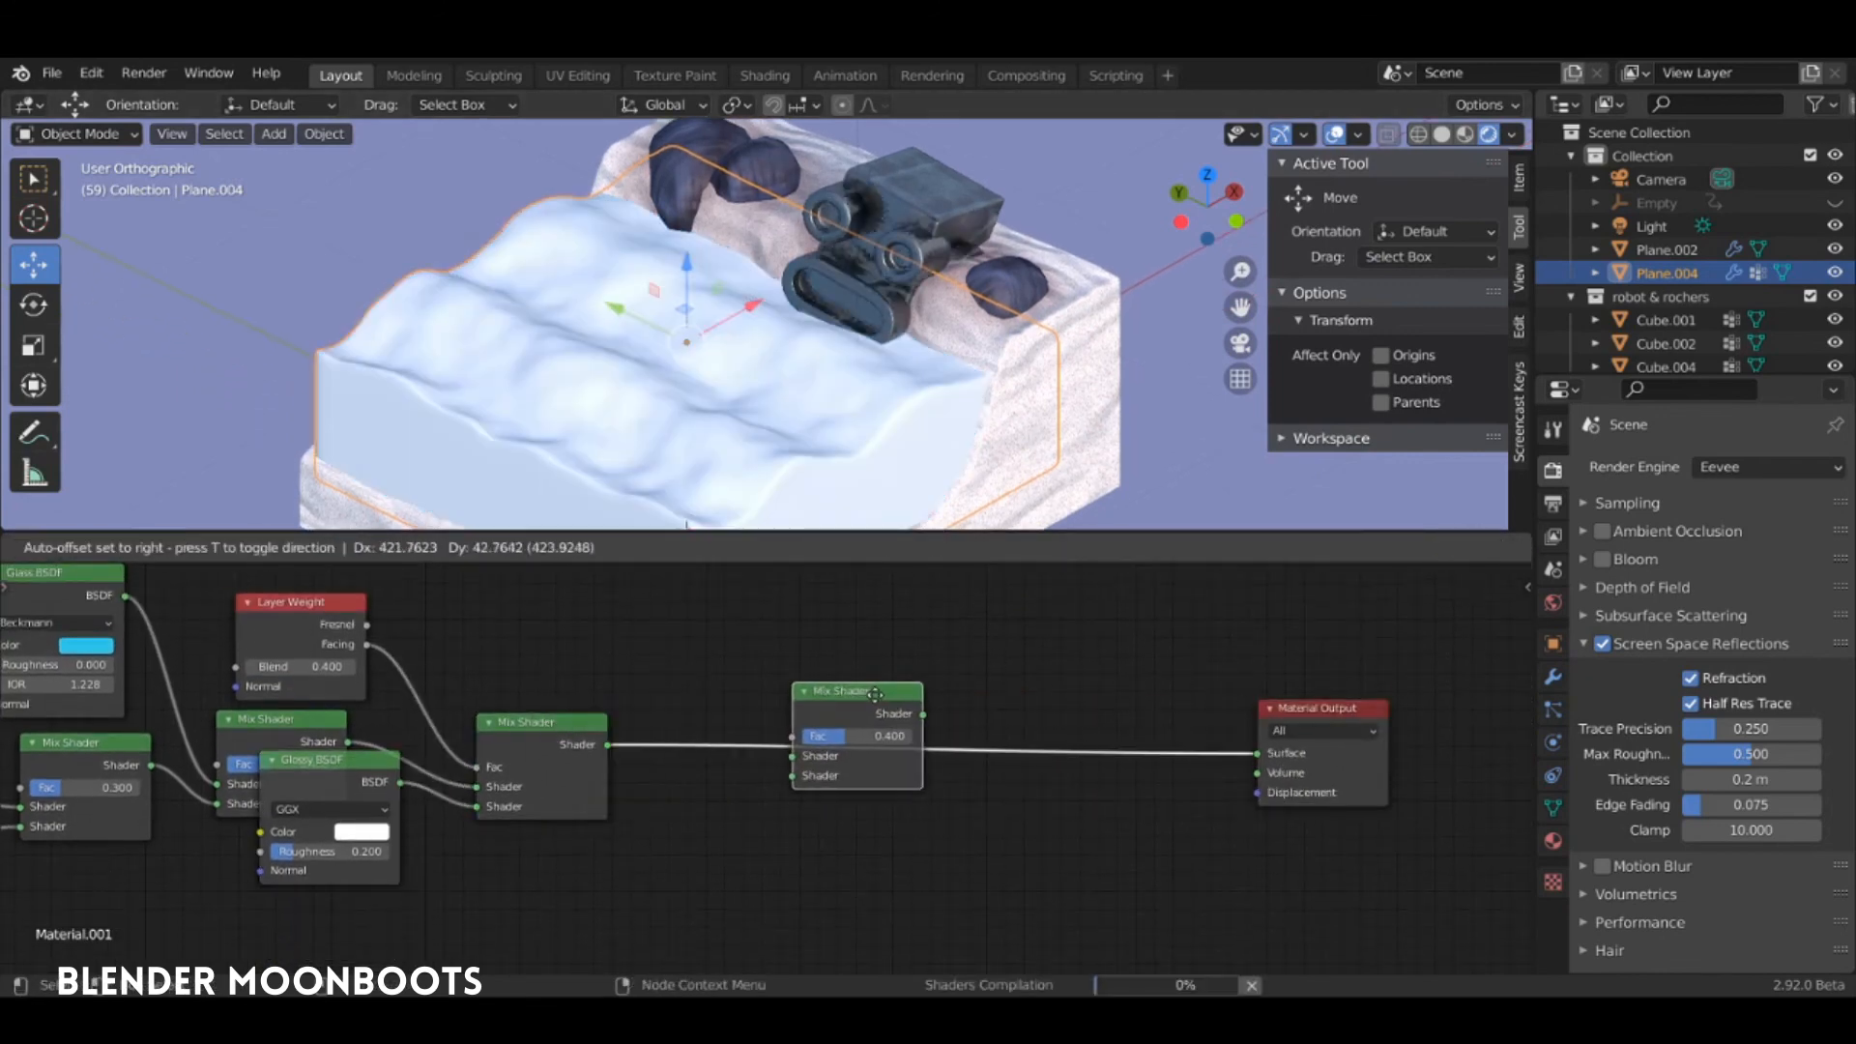
click(902, 665)
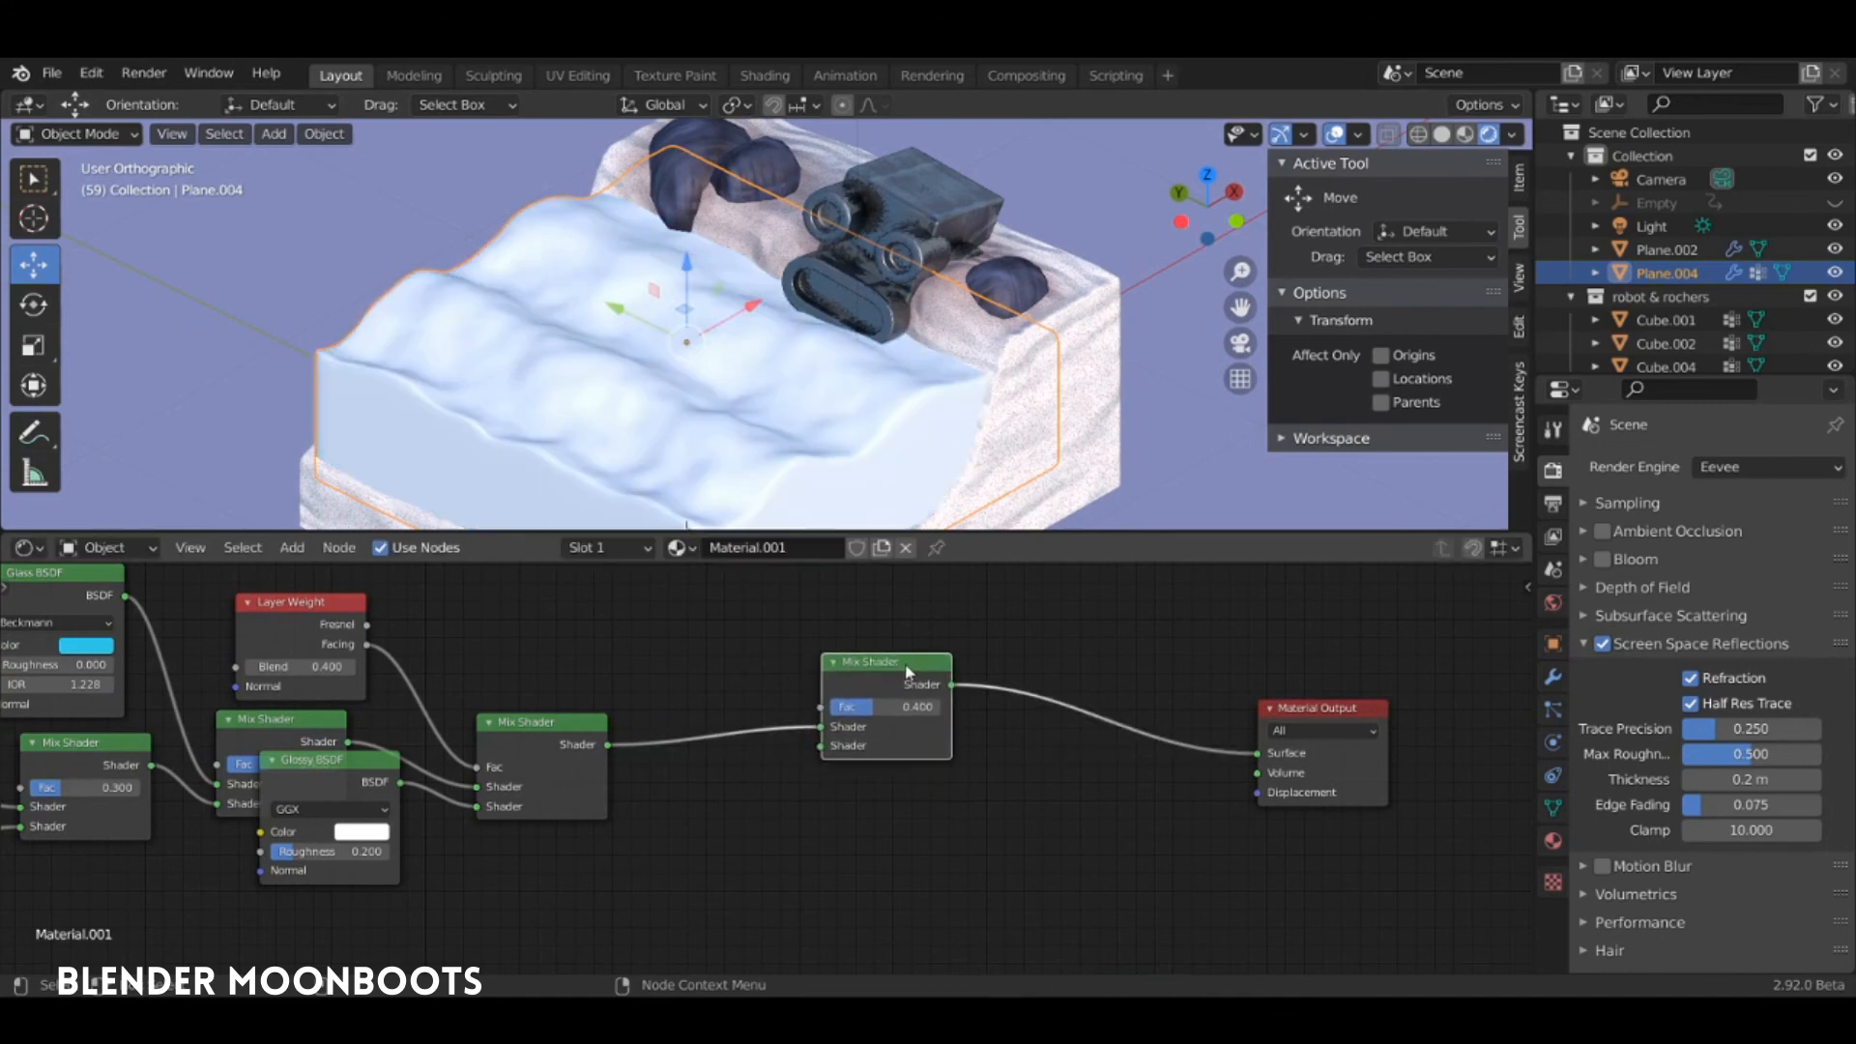
middle_drag(860, 714, 1005, 894)
drag(965, 912, 966, 943)
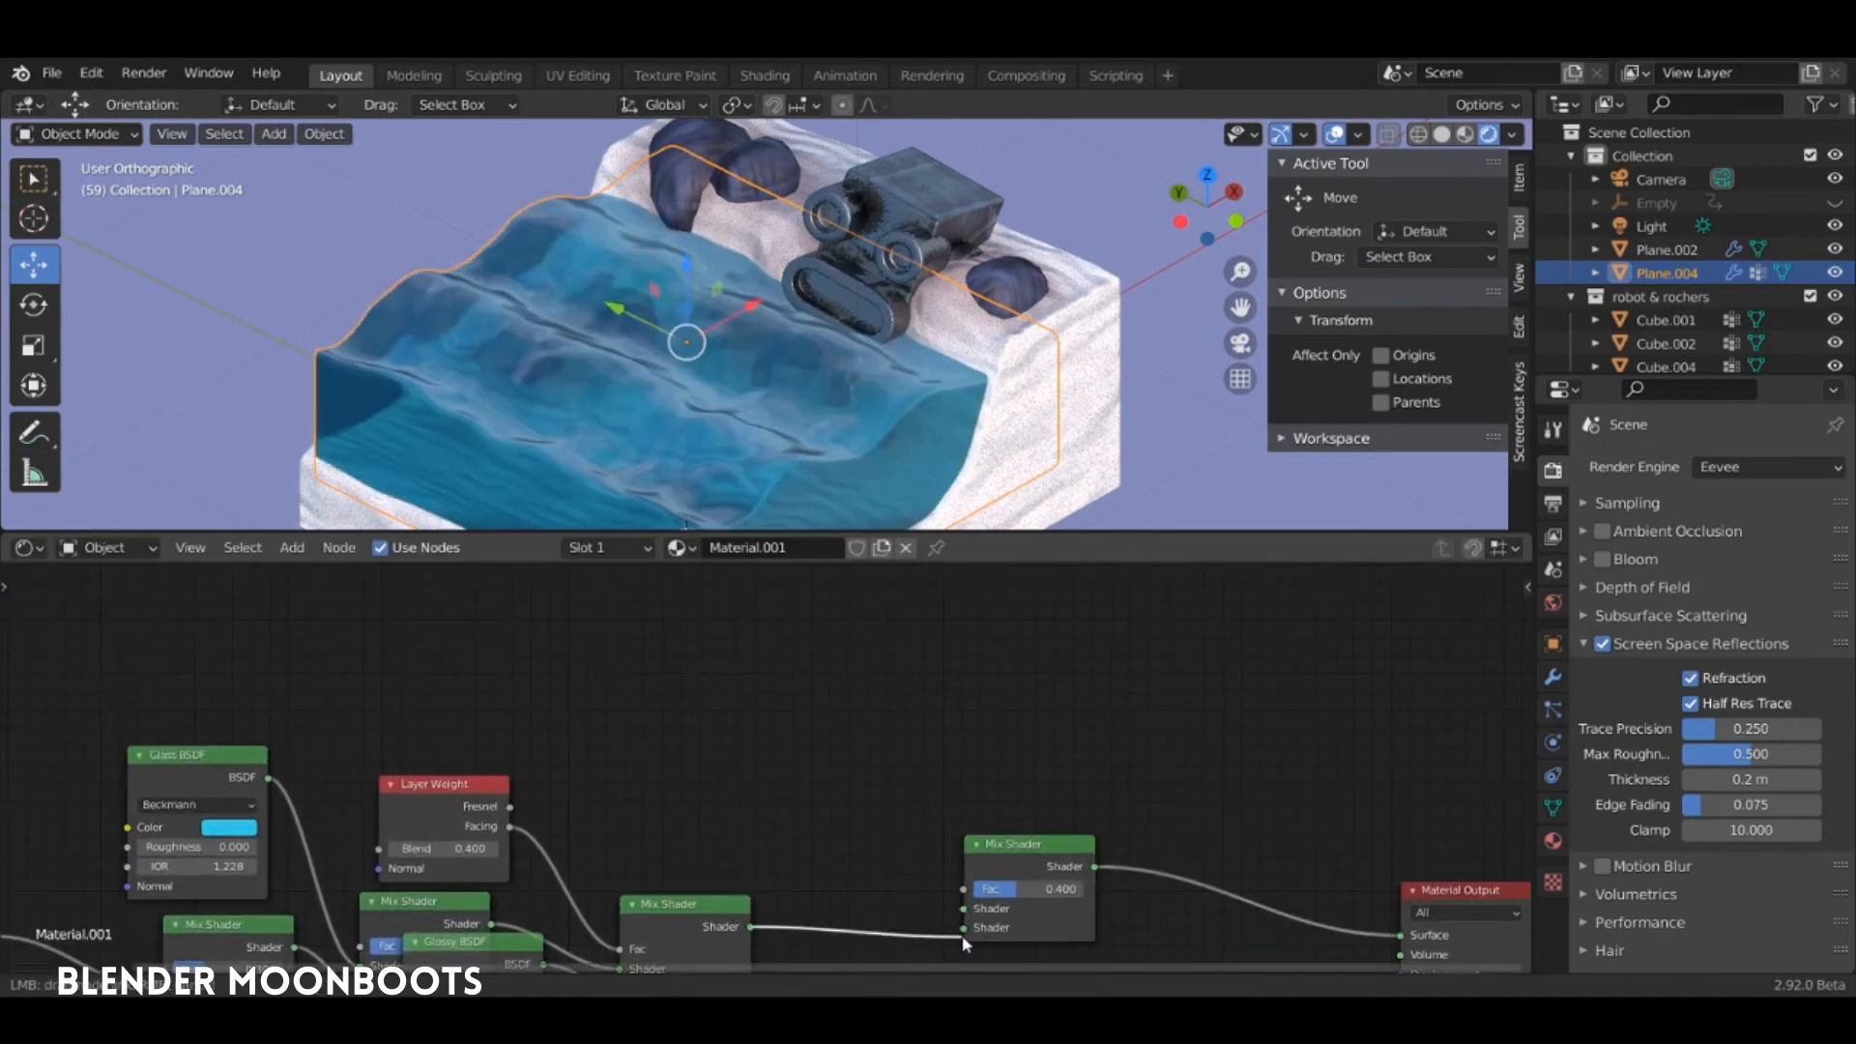
Add a Diffuse BSDF node and connect it to the new Mix Shader's first Shader input
key(shift+a)
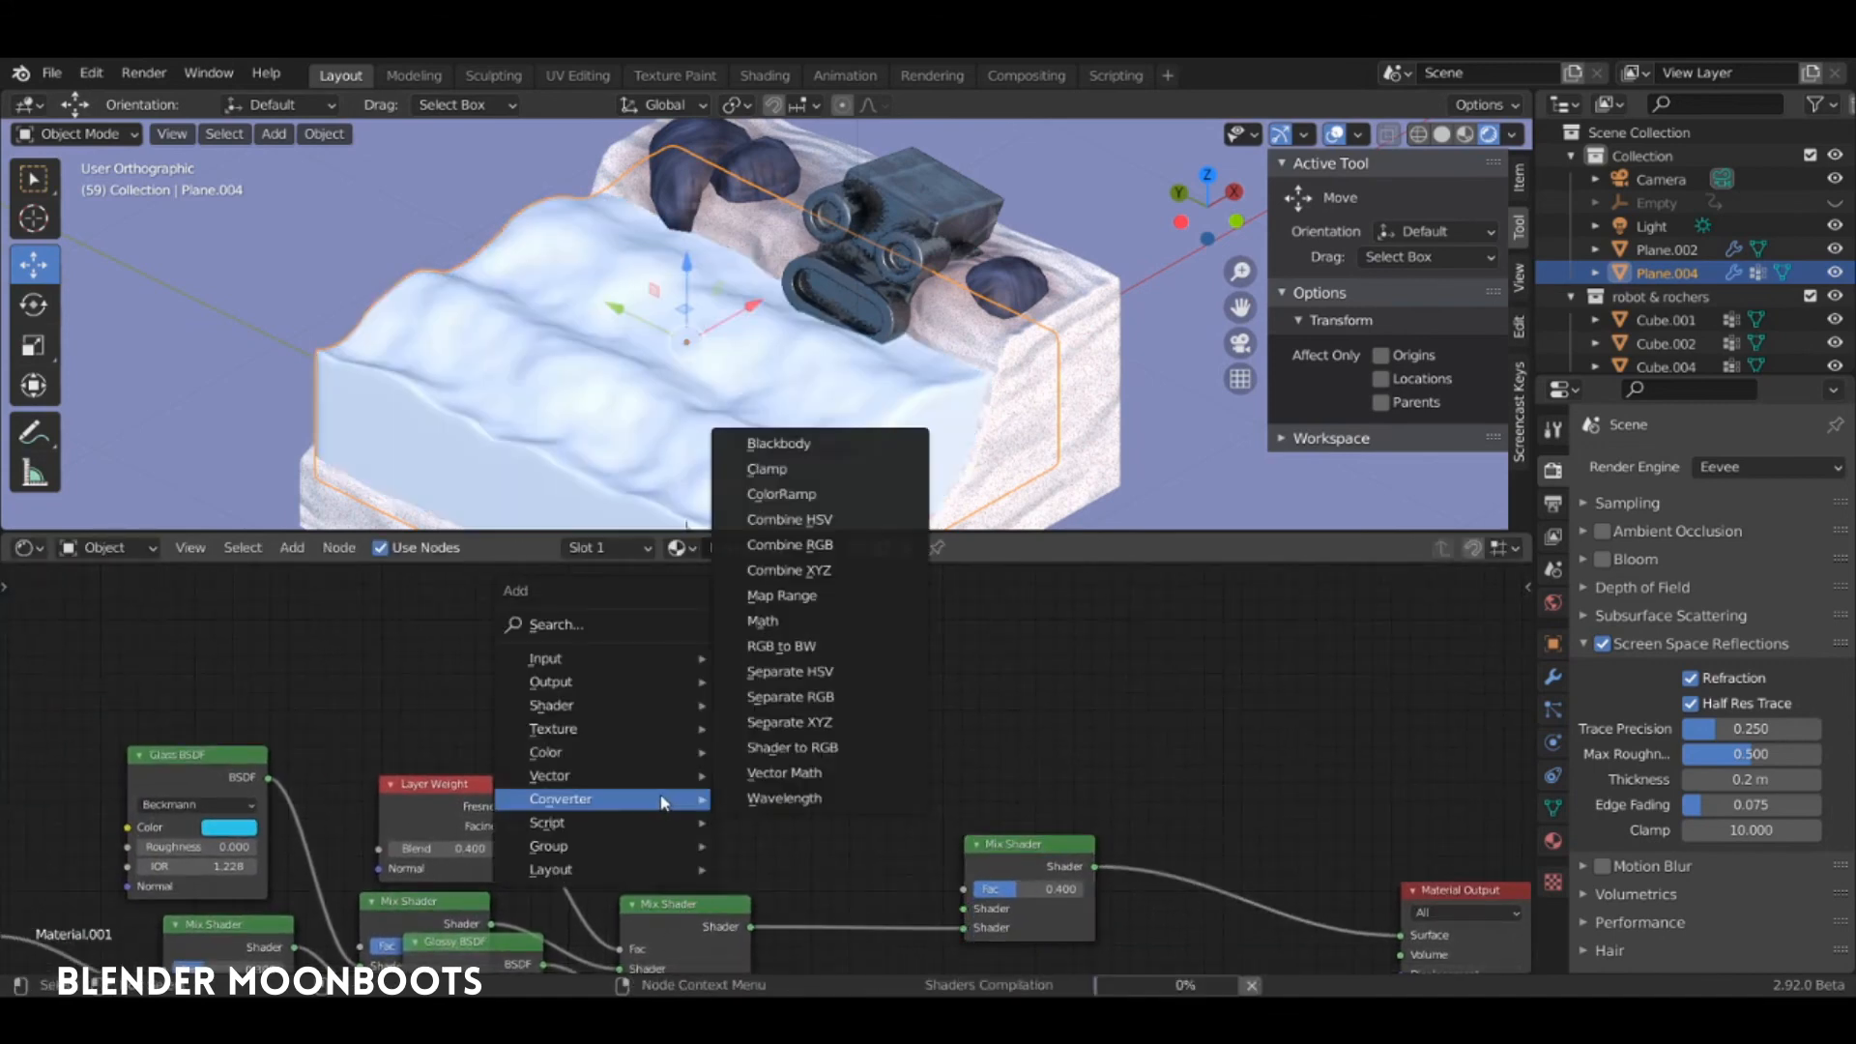
mouse_move(580, 705)
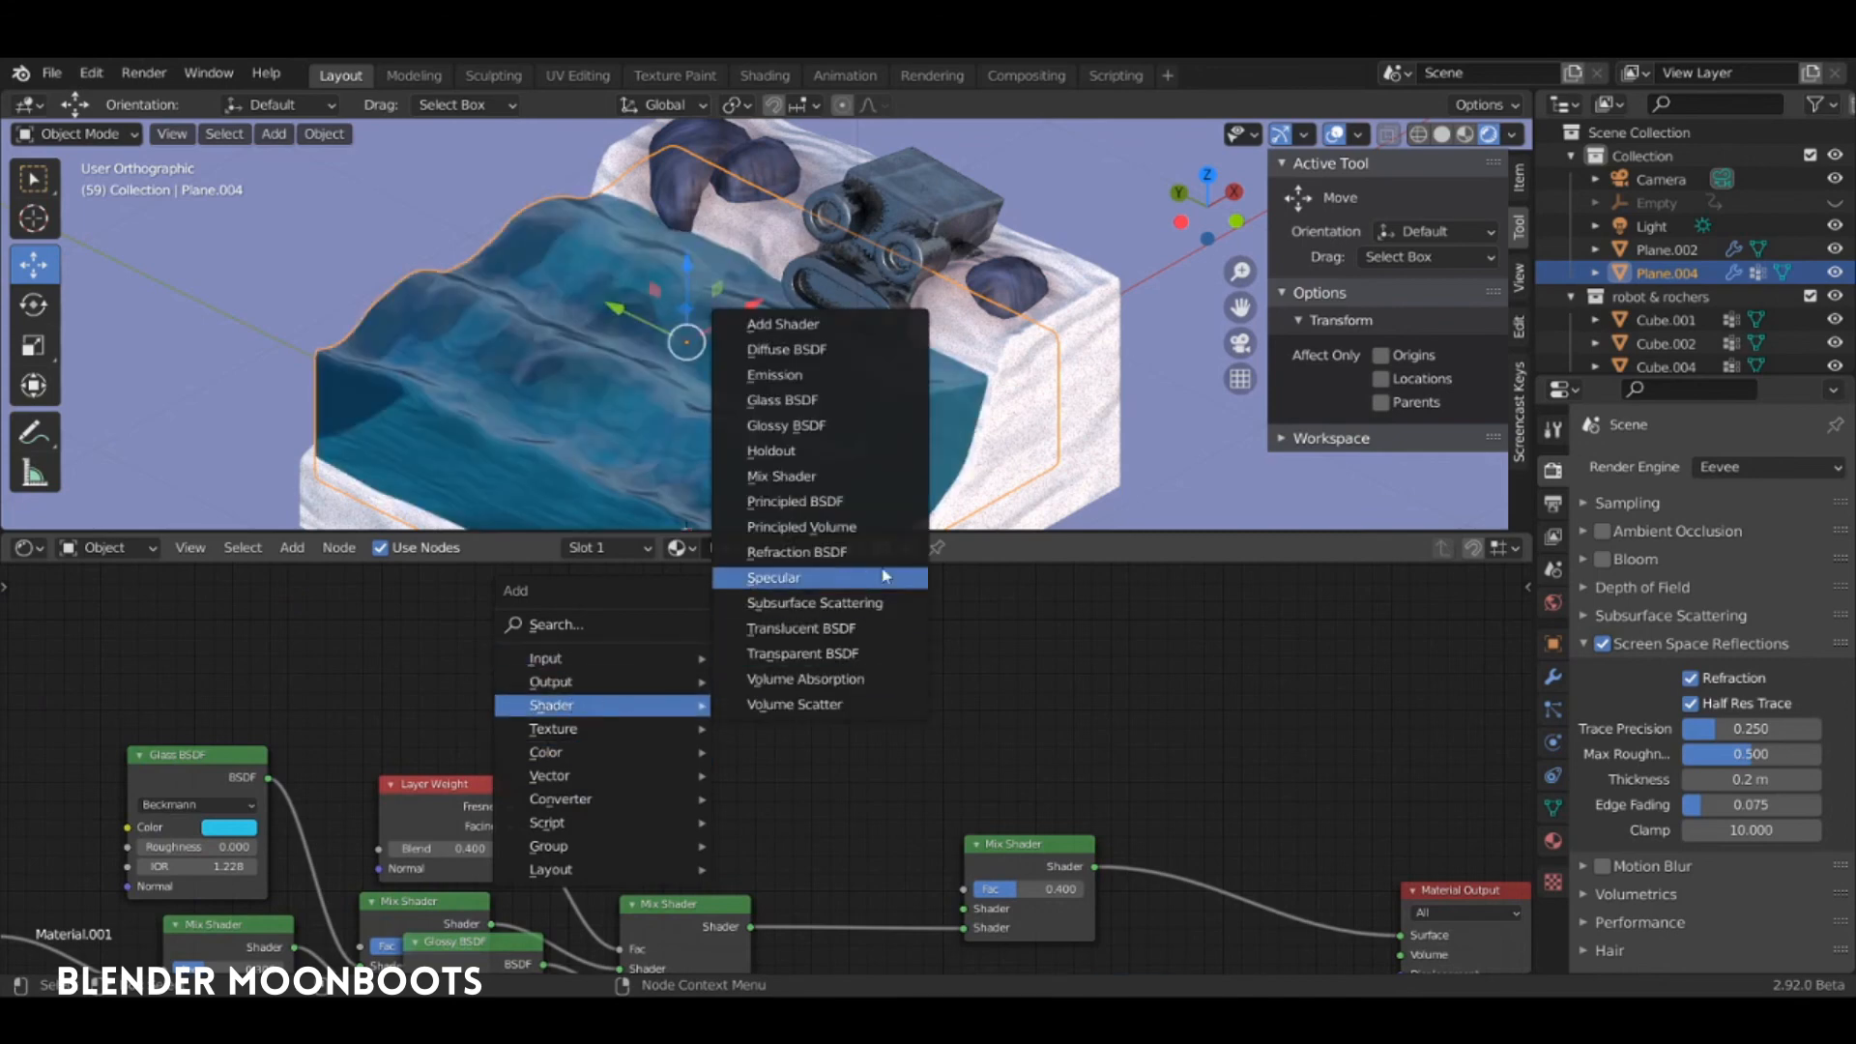
click(787, 350)
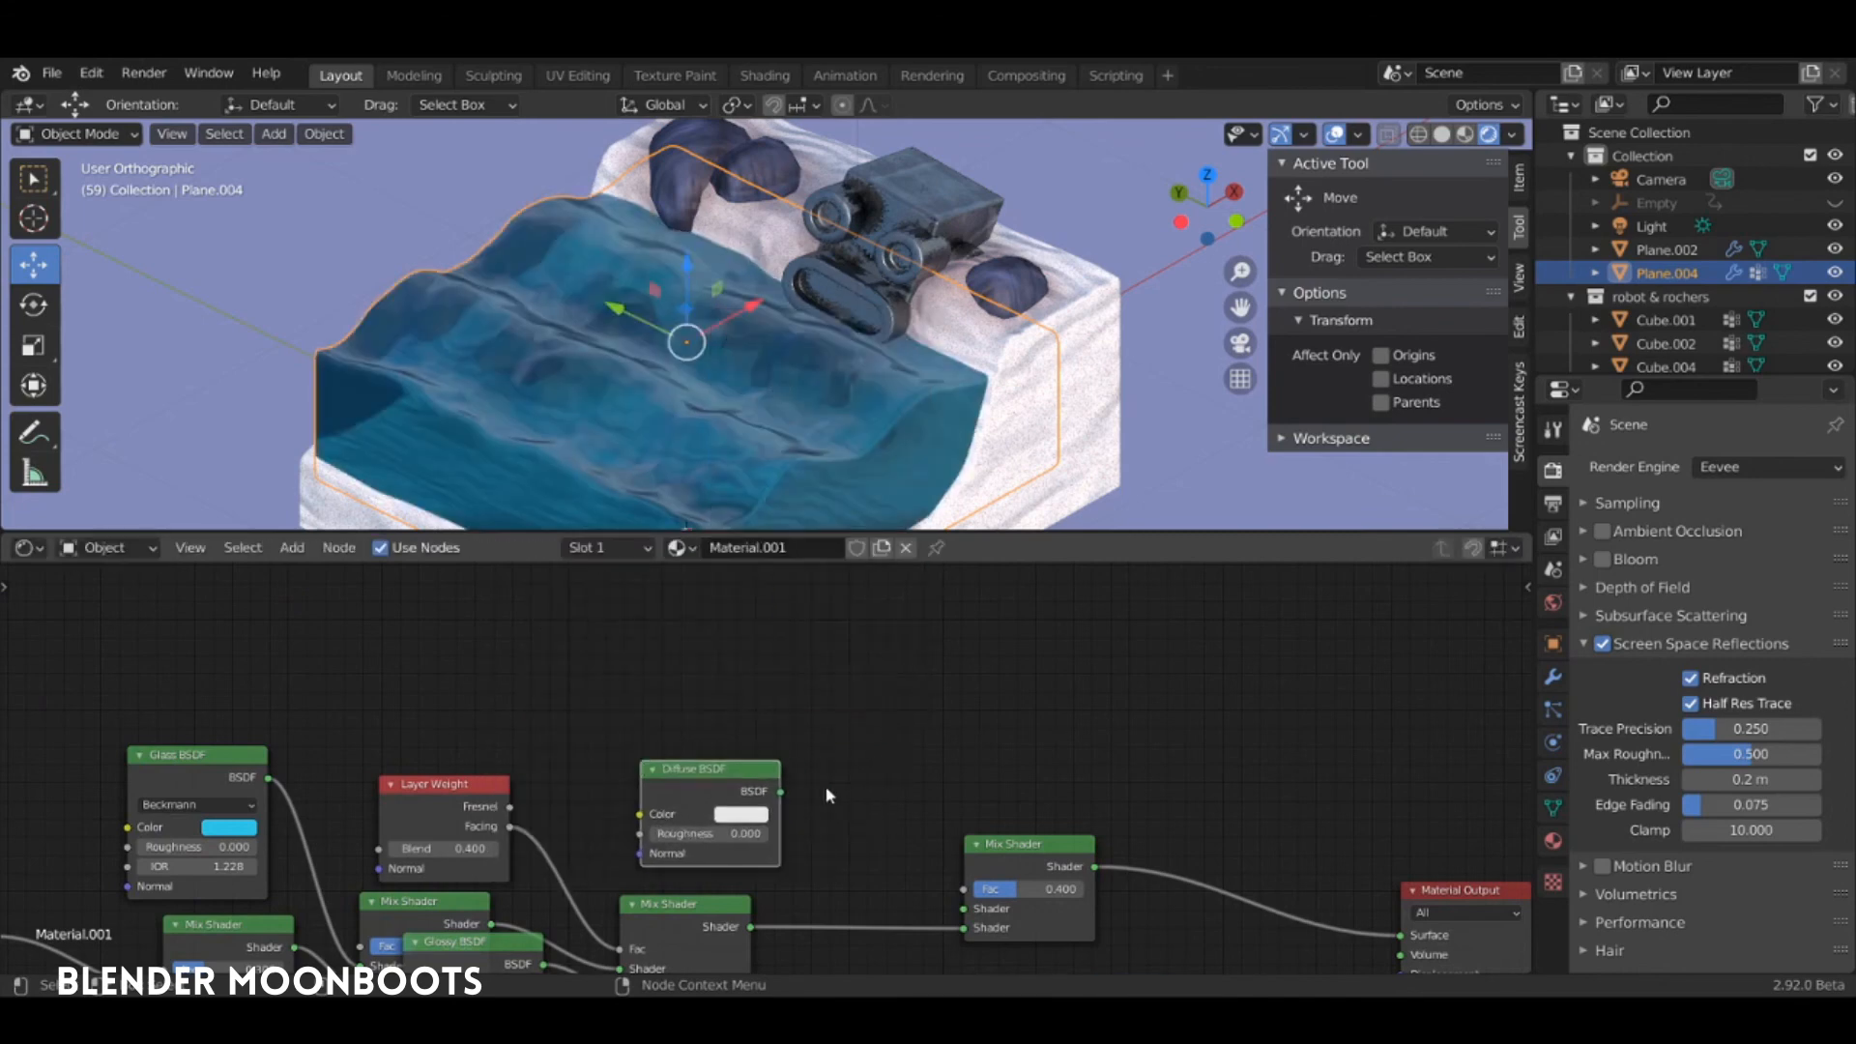
drag(782, 794, 975, 902)
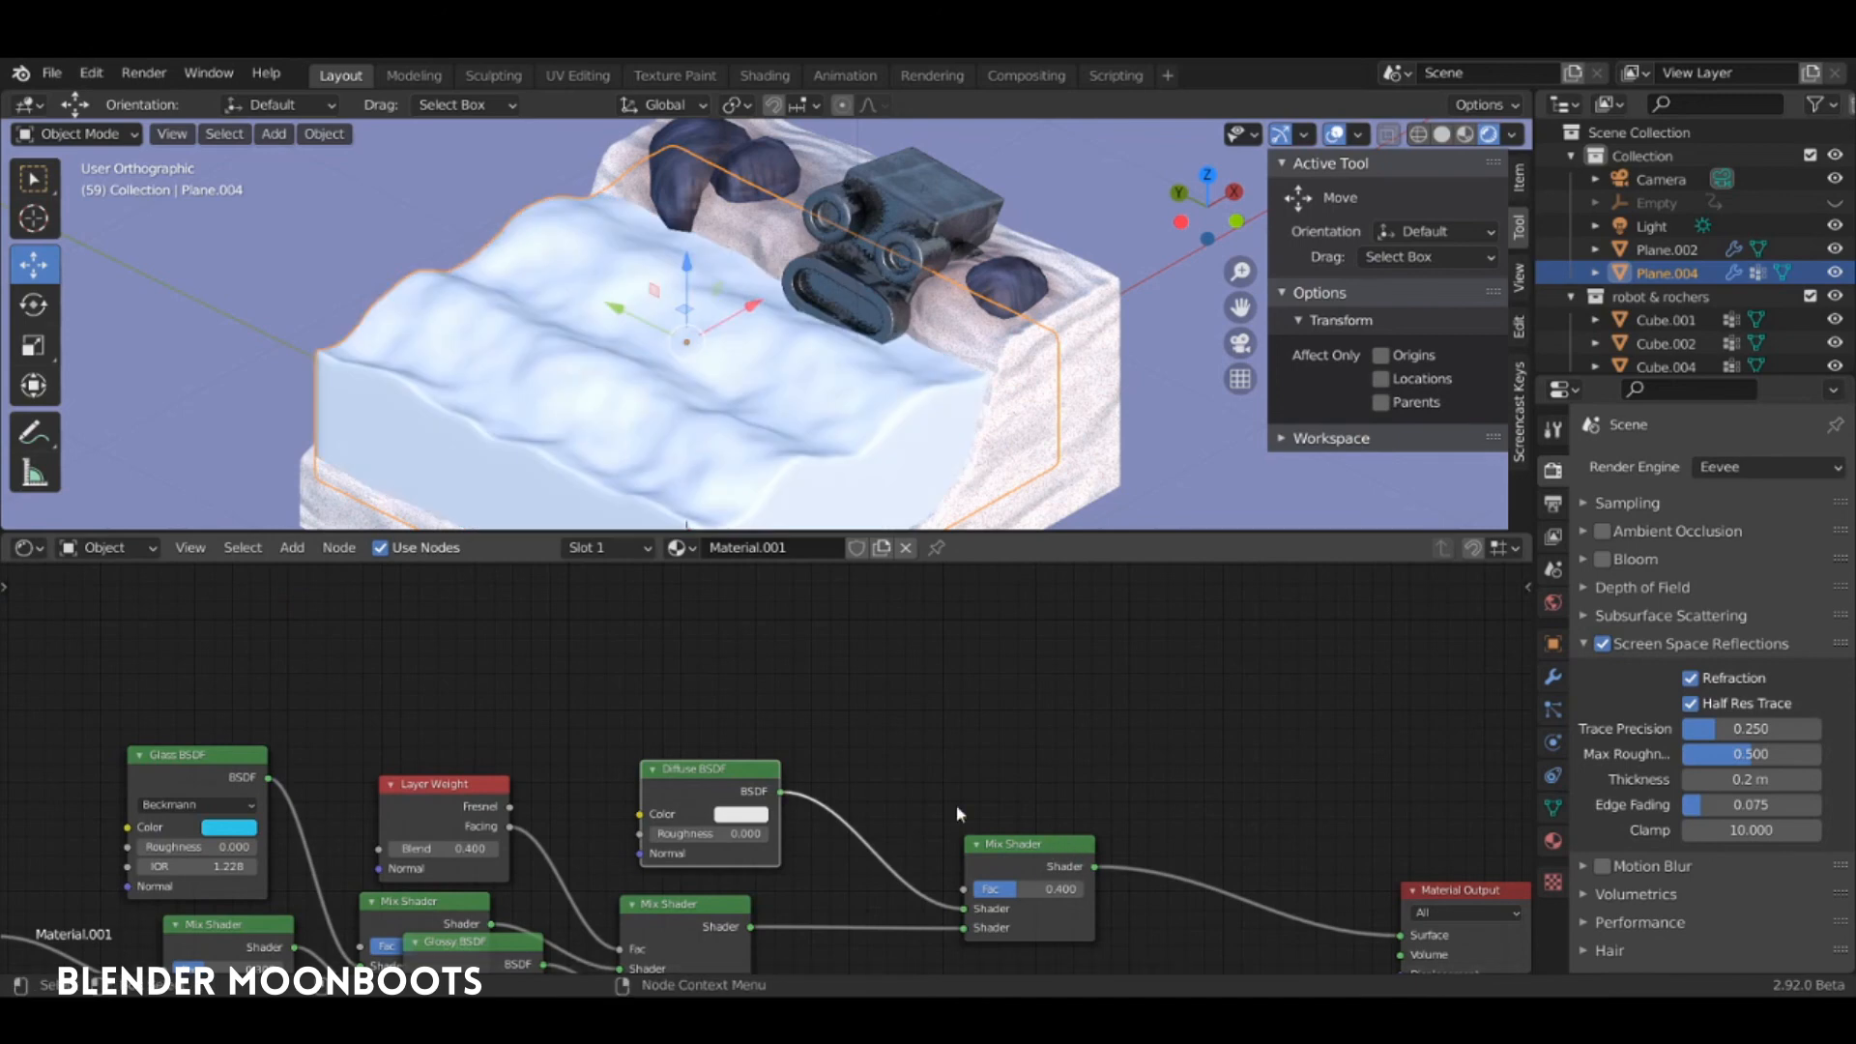
drag(730, 766, 667, 785)
Add an Attribute node for the vertex color layer Col and connect its Fac output to the final Mix Shader's Fac
middle_drag(876, 733, 1020, 816)
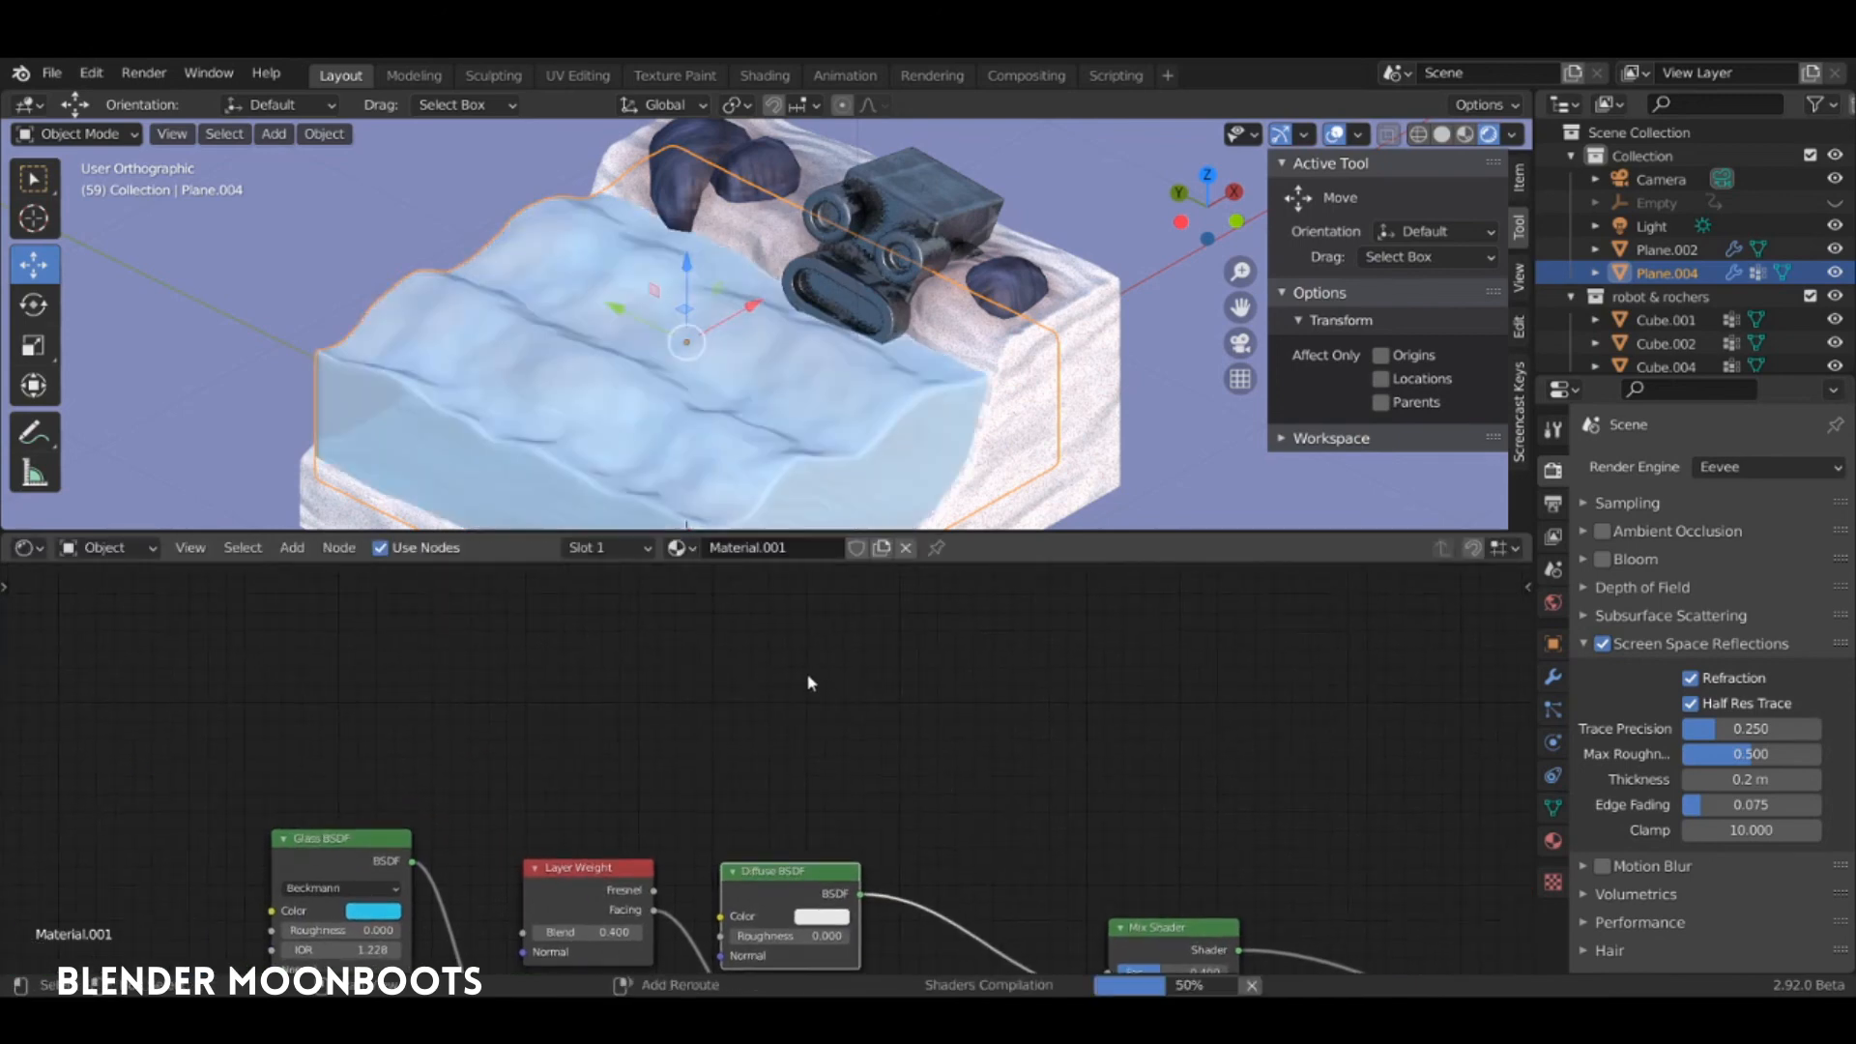
key(shift+a)
mouse_move(719, 624)
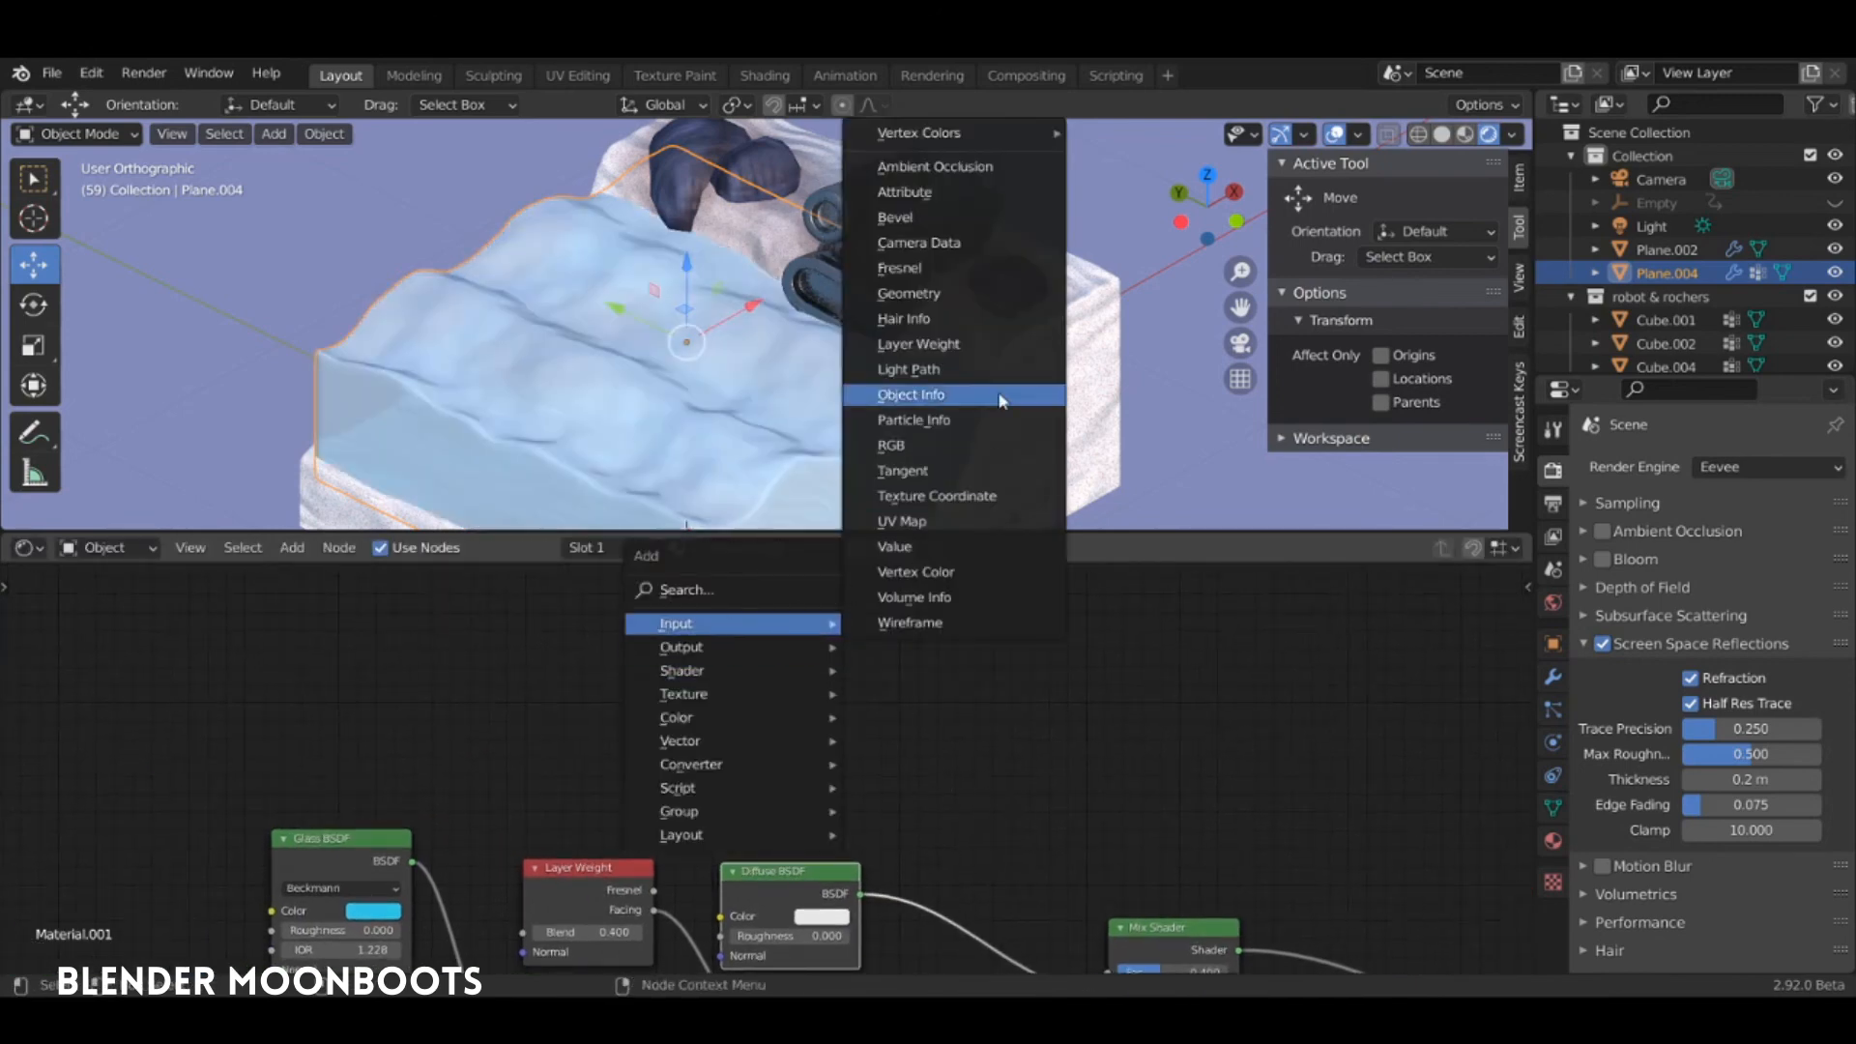
mouse_move(949, 134)
click(1121, 135)
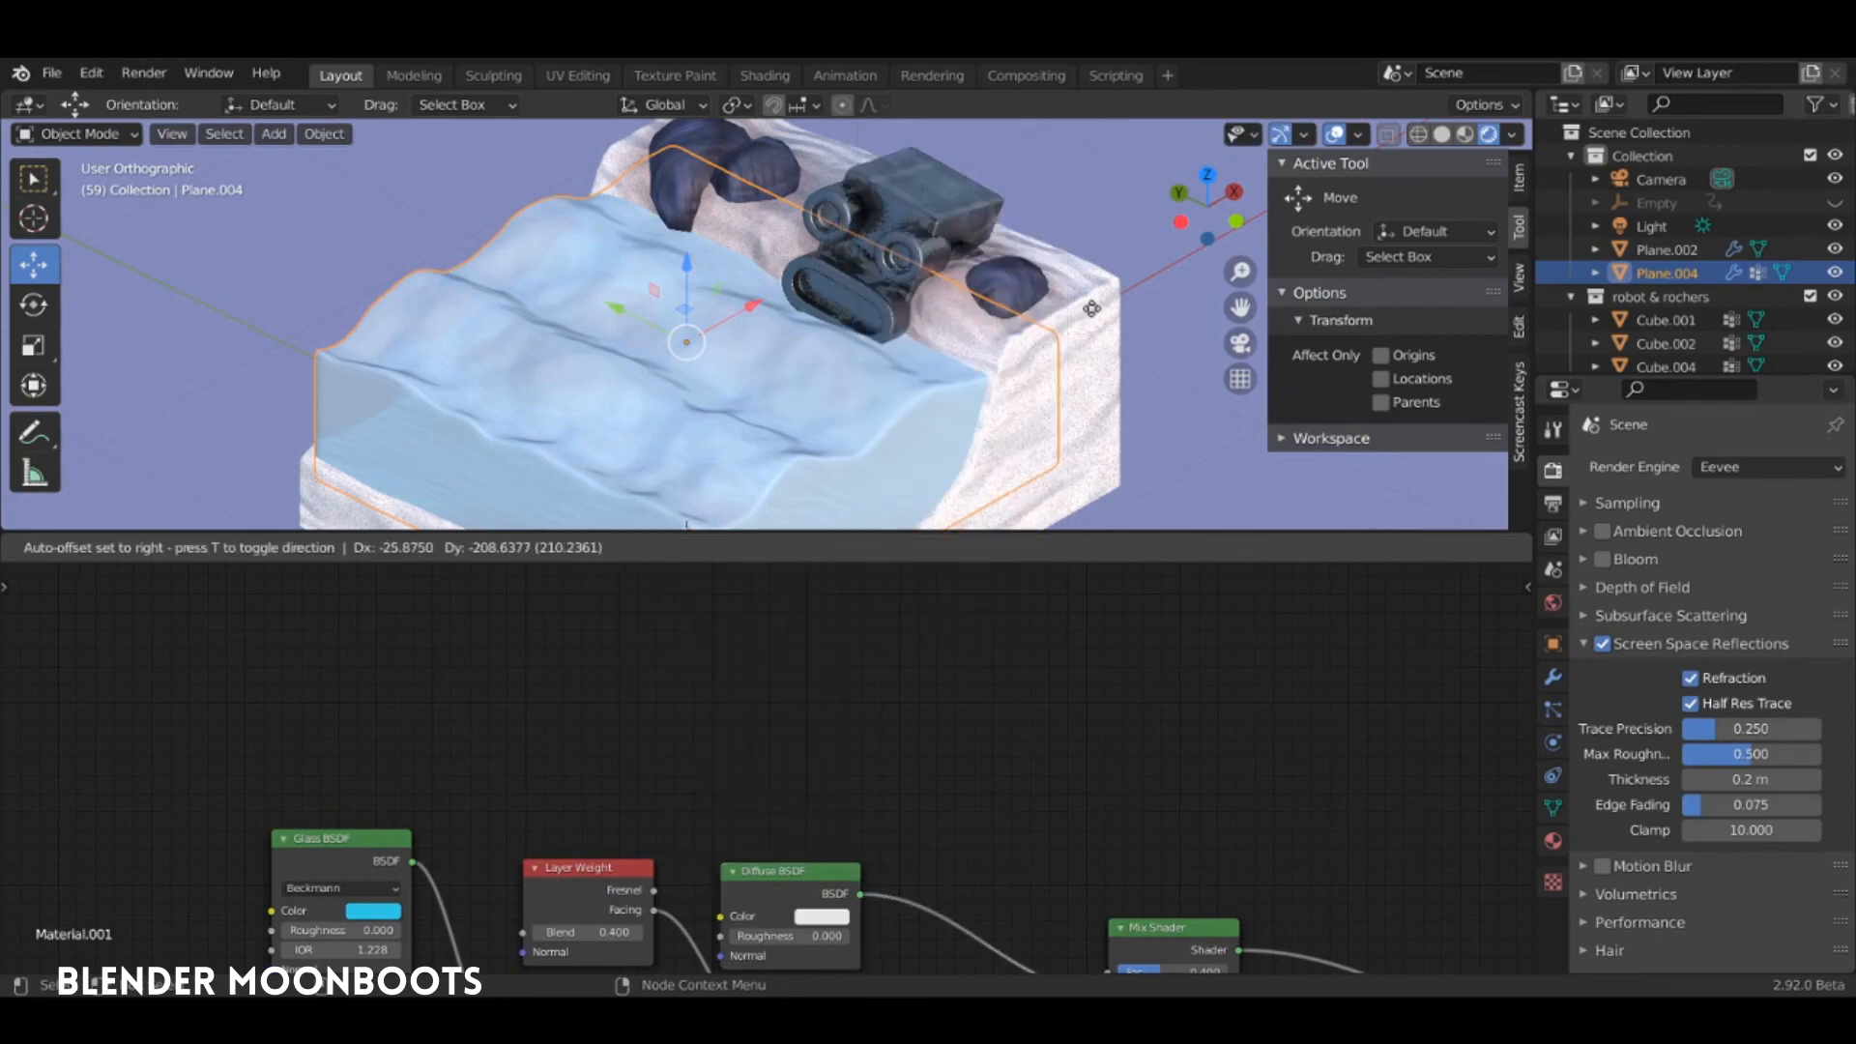
click(906, 745)
middle_drag(906, 745, 832, 666)
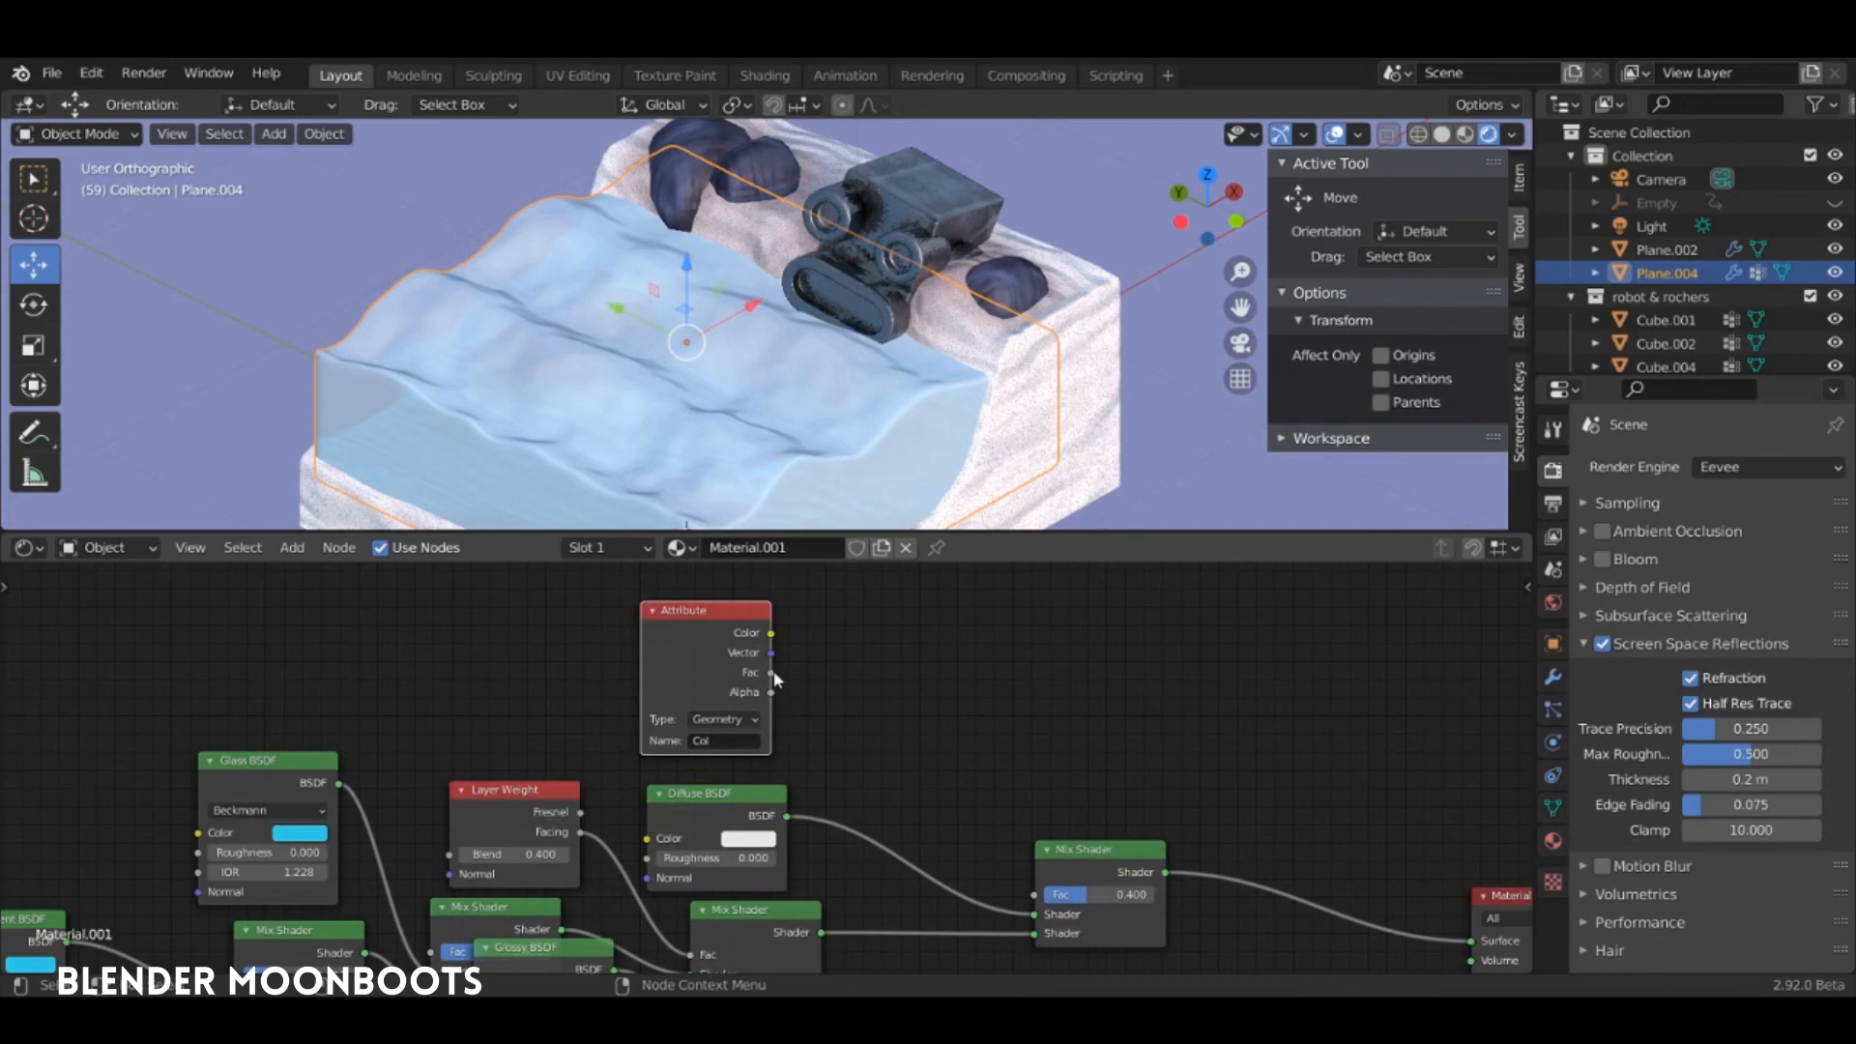
drag(1032, 900, 1034, 895)
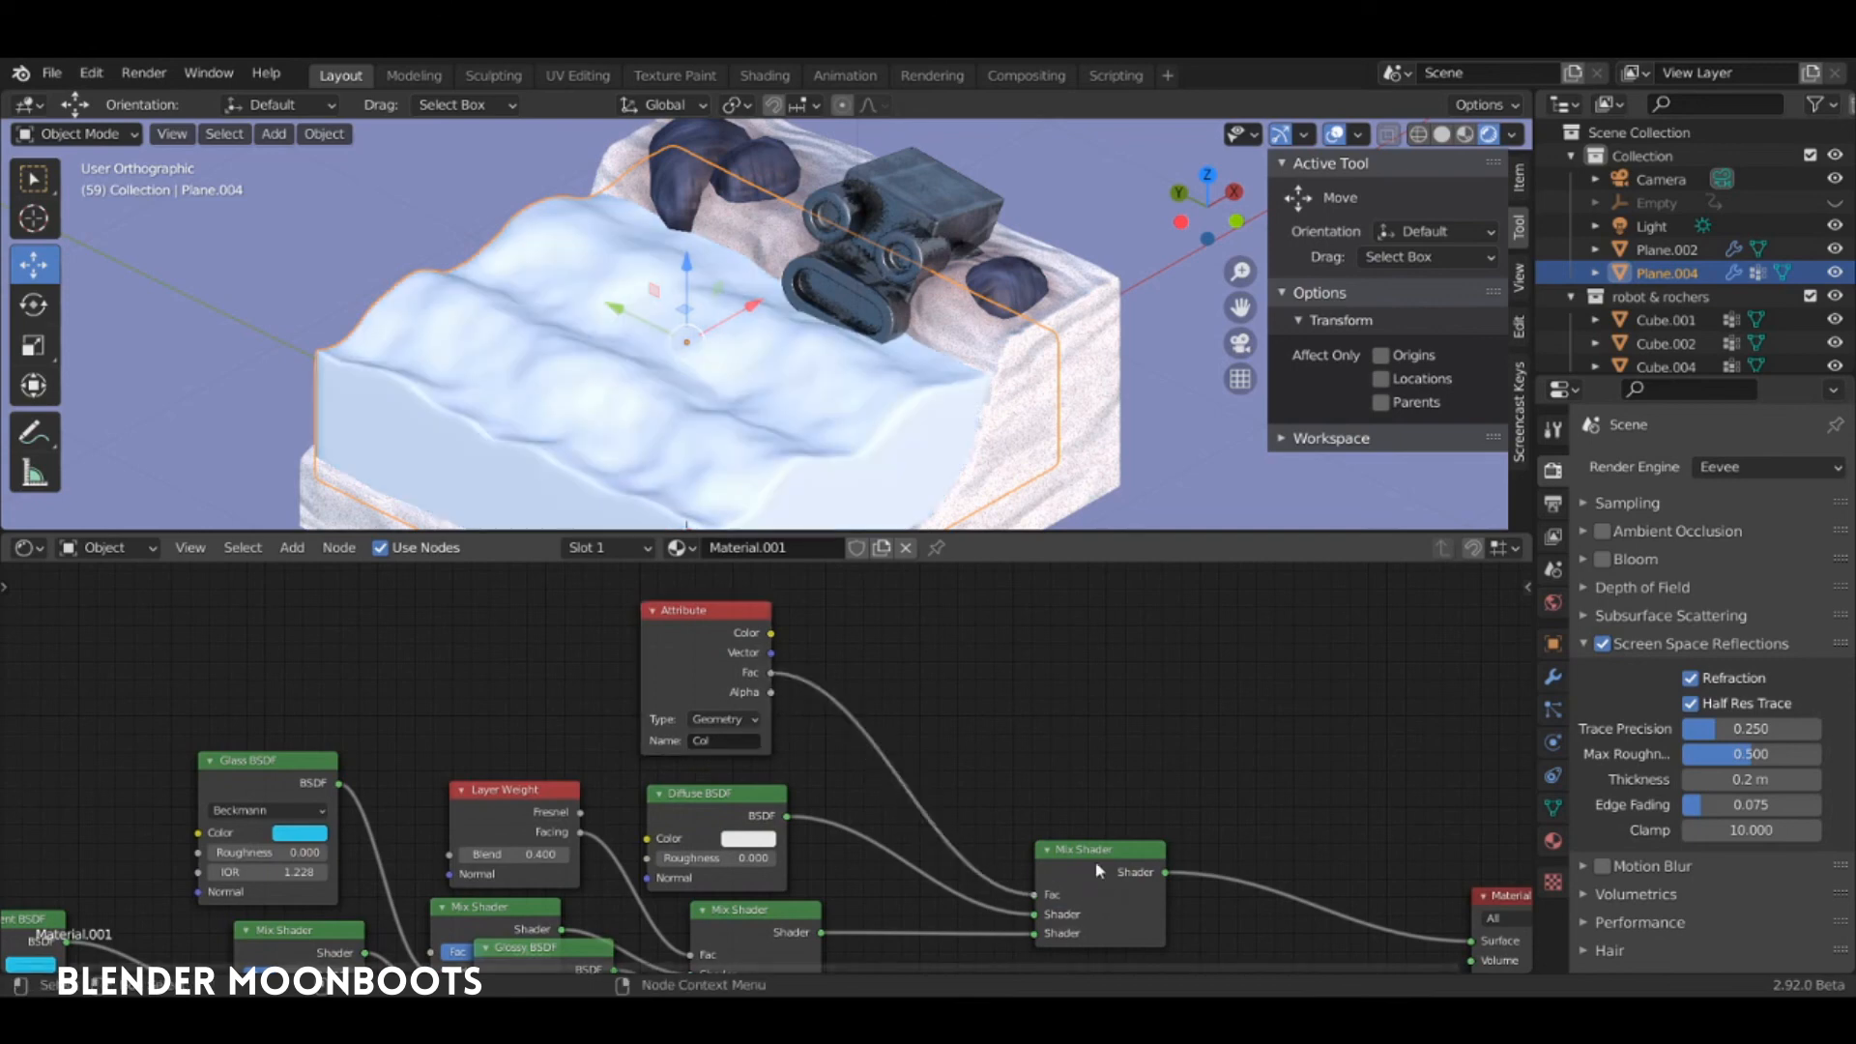
middle_drag(1246, 801, 1170, 698)
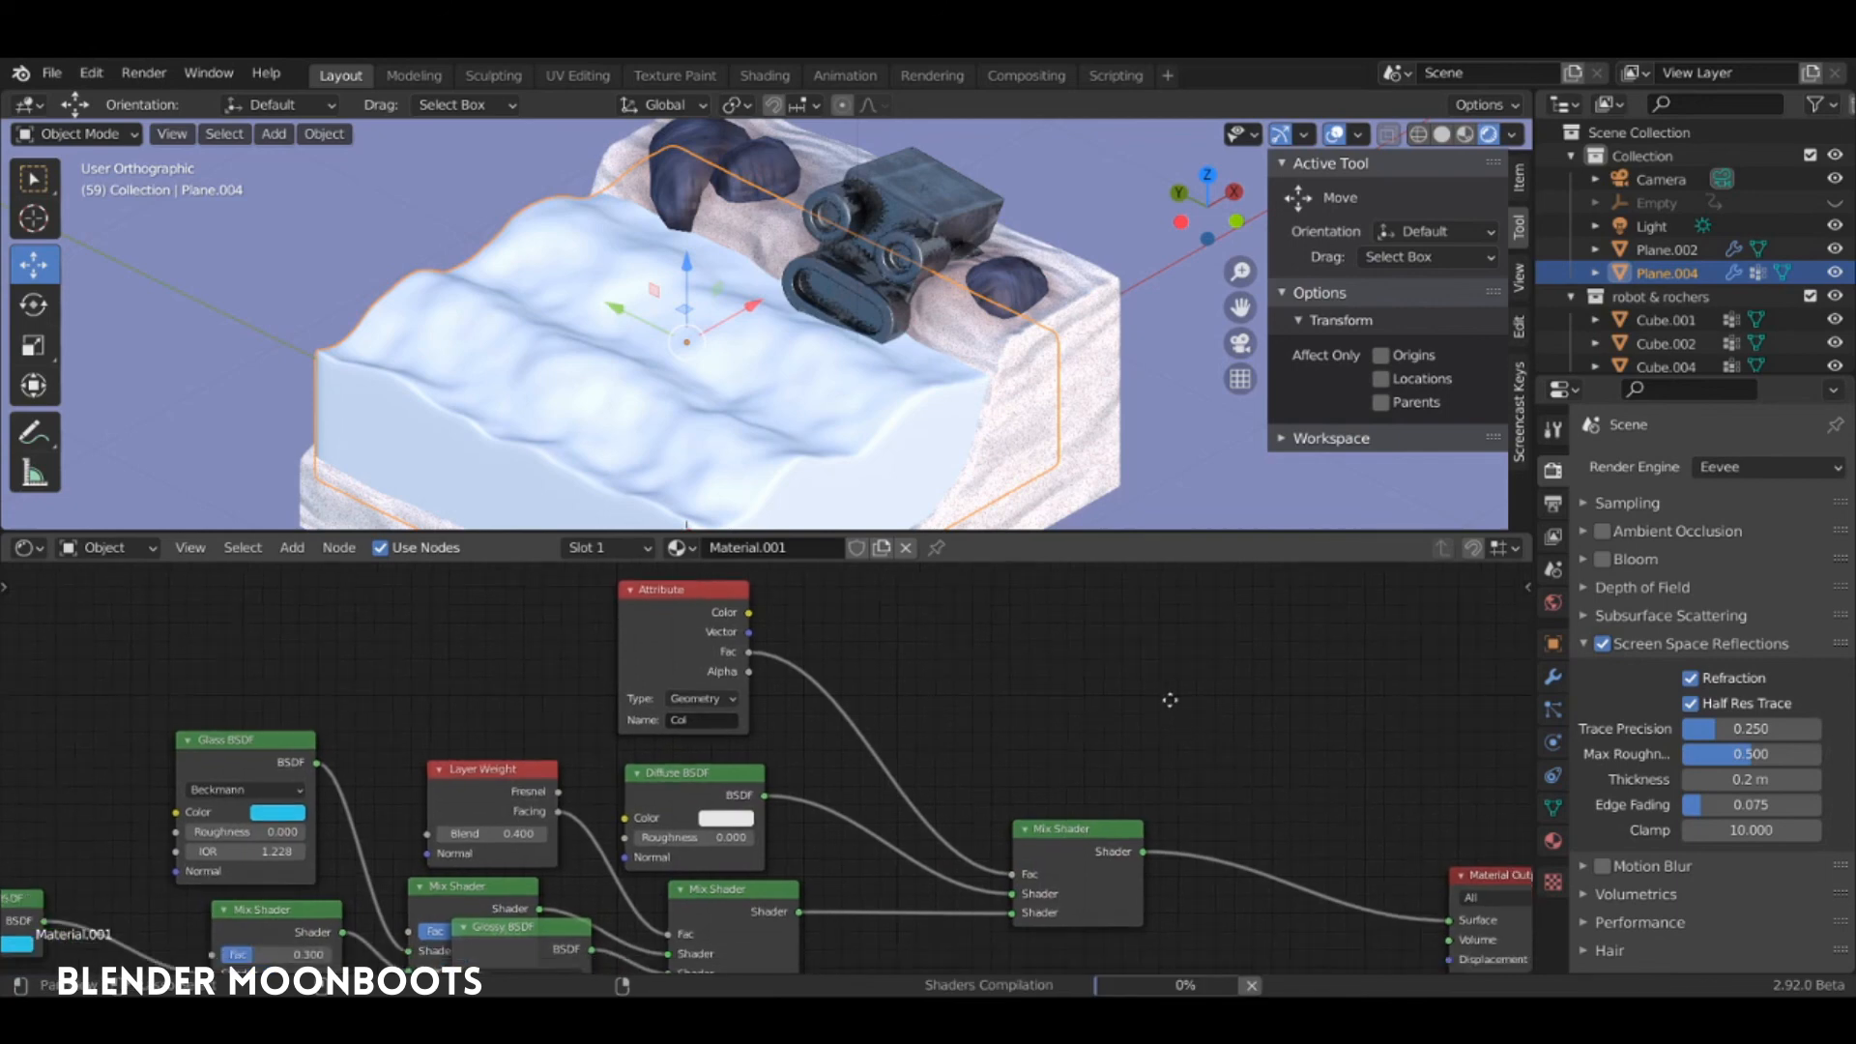
scroll(943, 451, up, 2)
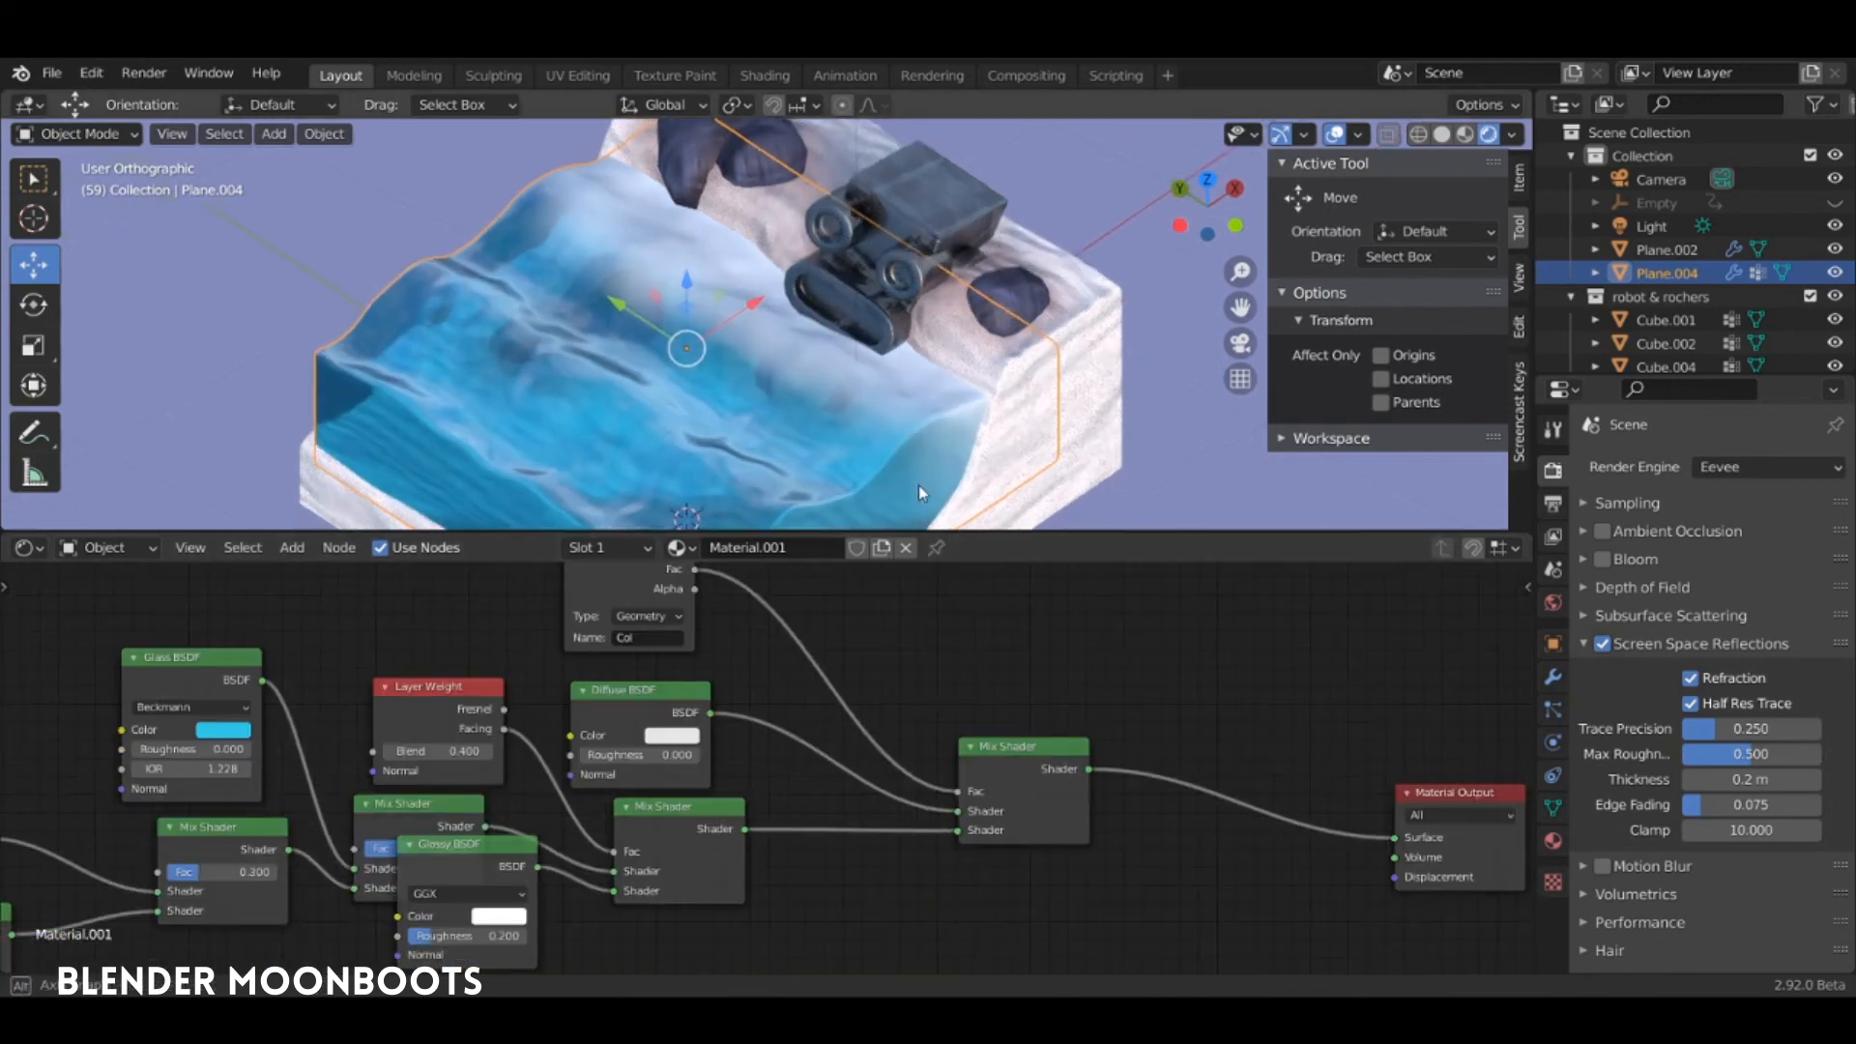
Enlarge the 3D viewport and play back the animation to check the foam on the moving water
drag(940, 527, 939, 734)
key(space)
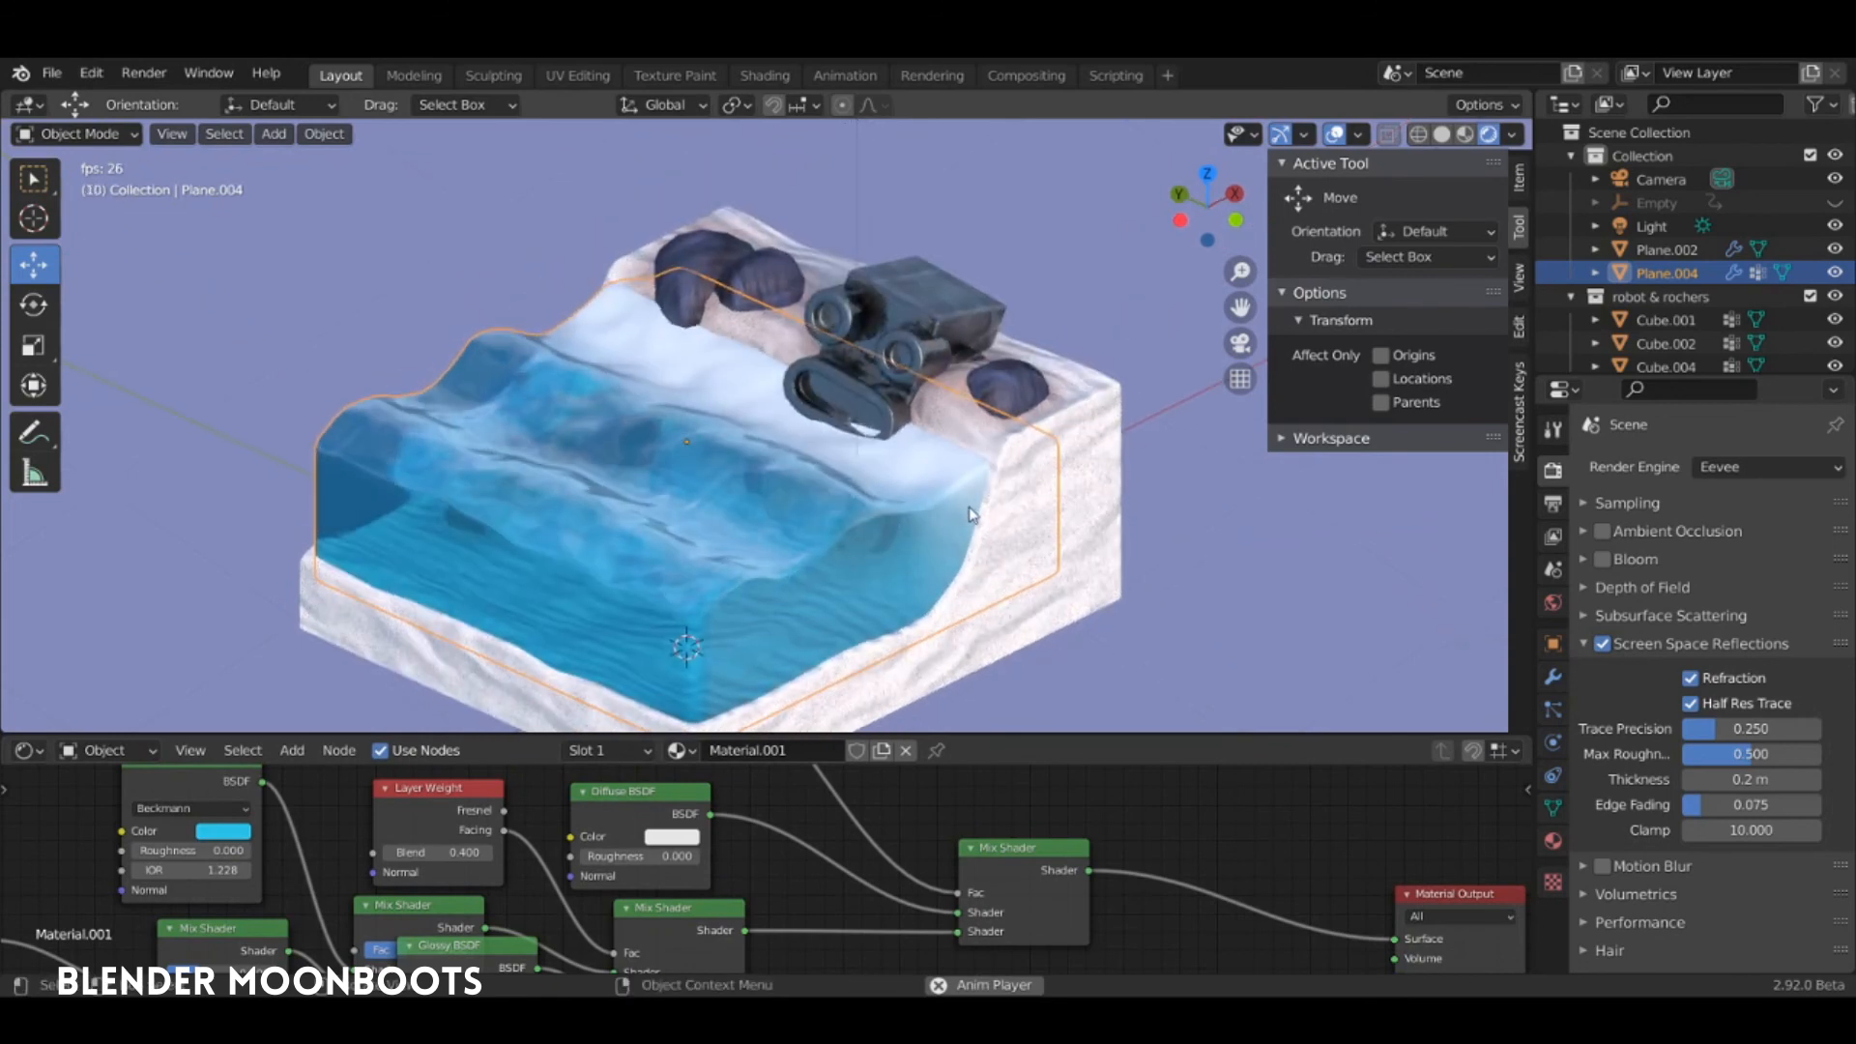
key(space)
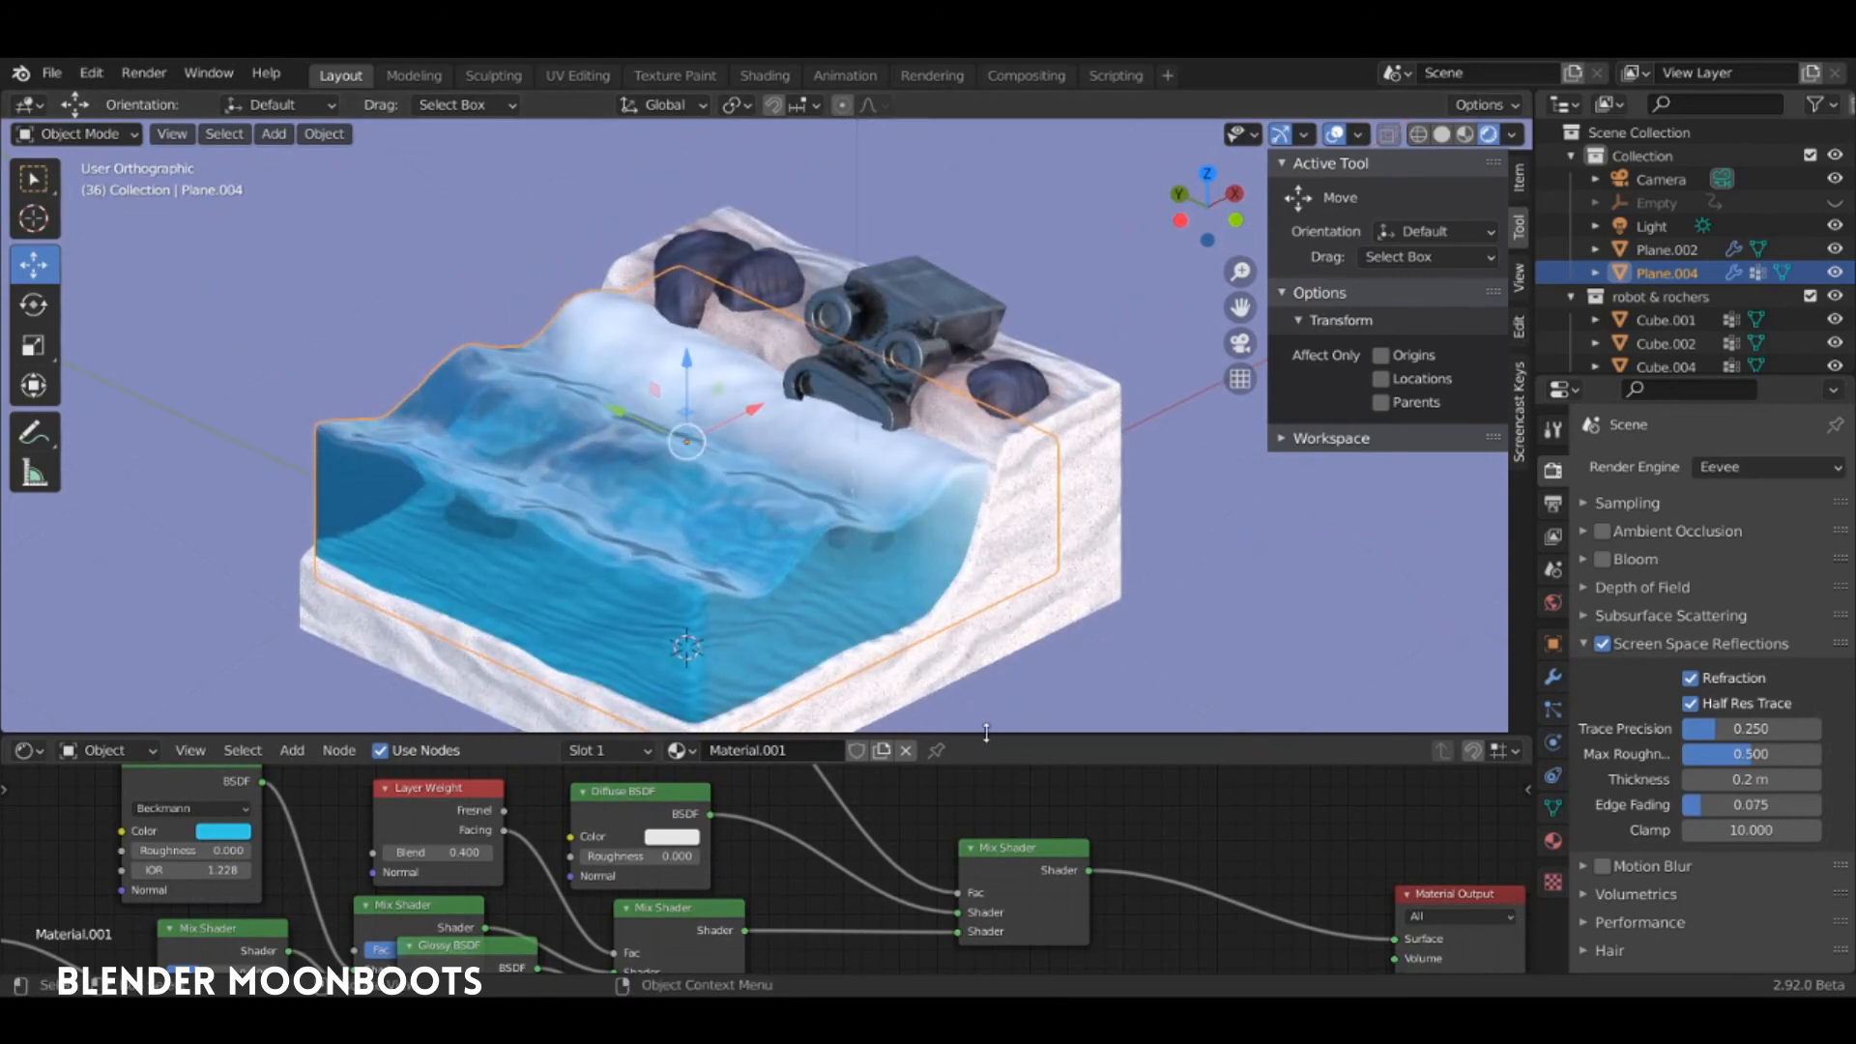
Enlarge the Shader Editor and spread out the Diffuse BSDF and two Mix Shader nodes to free space before the final mix
drag(987, 732, 988, 460)
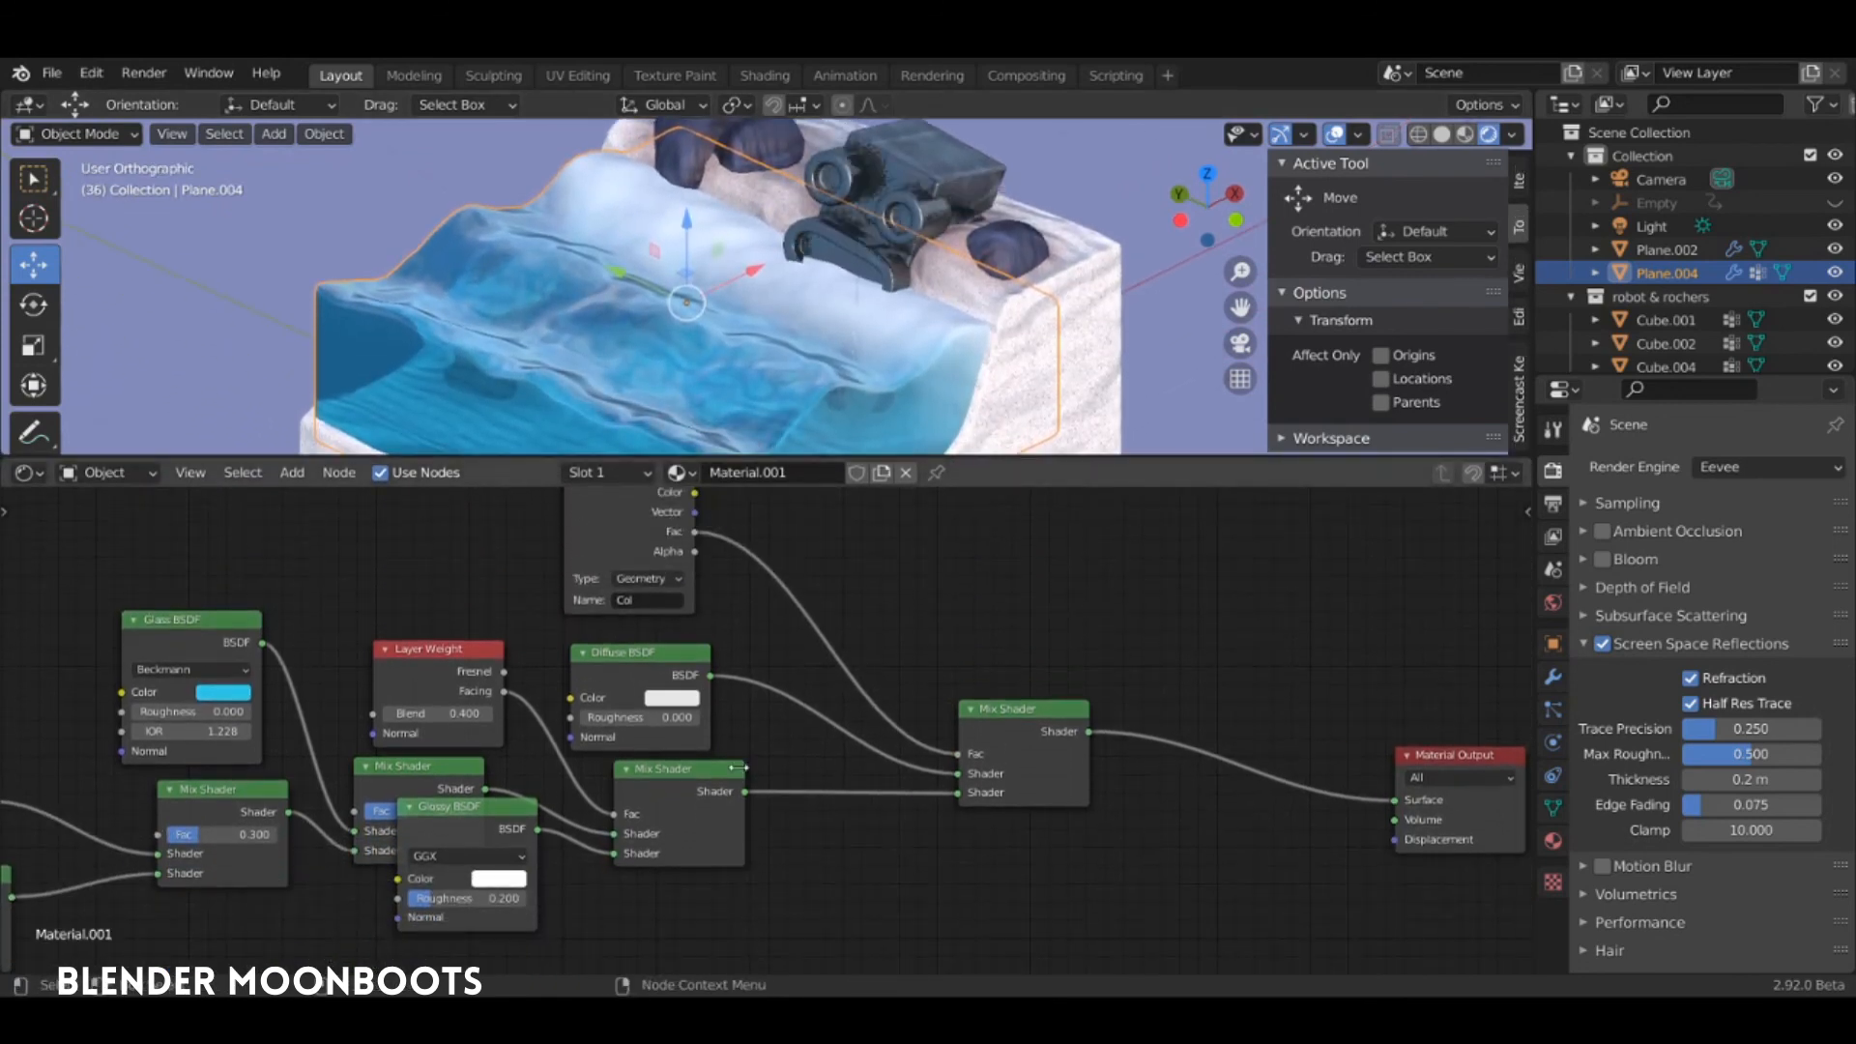
drag(712, 767, 738, 857)
drag(626, 658, 574, 692)
drag(1038, 706, 1217, 704)
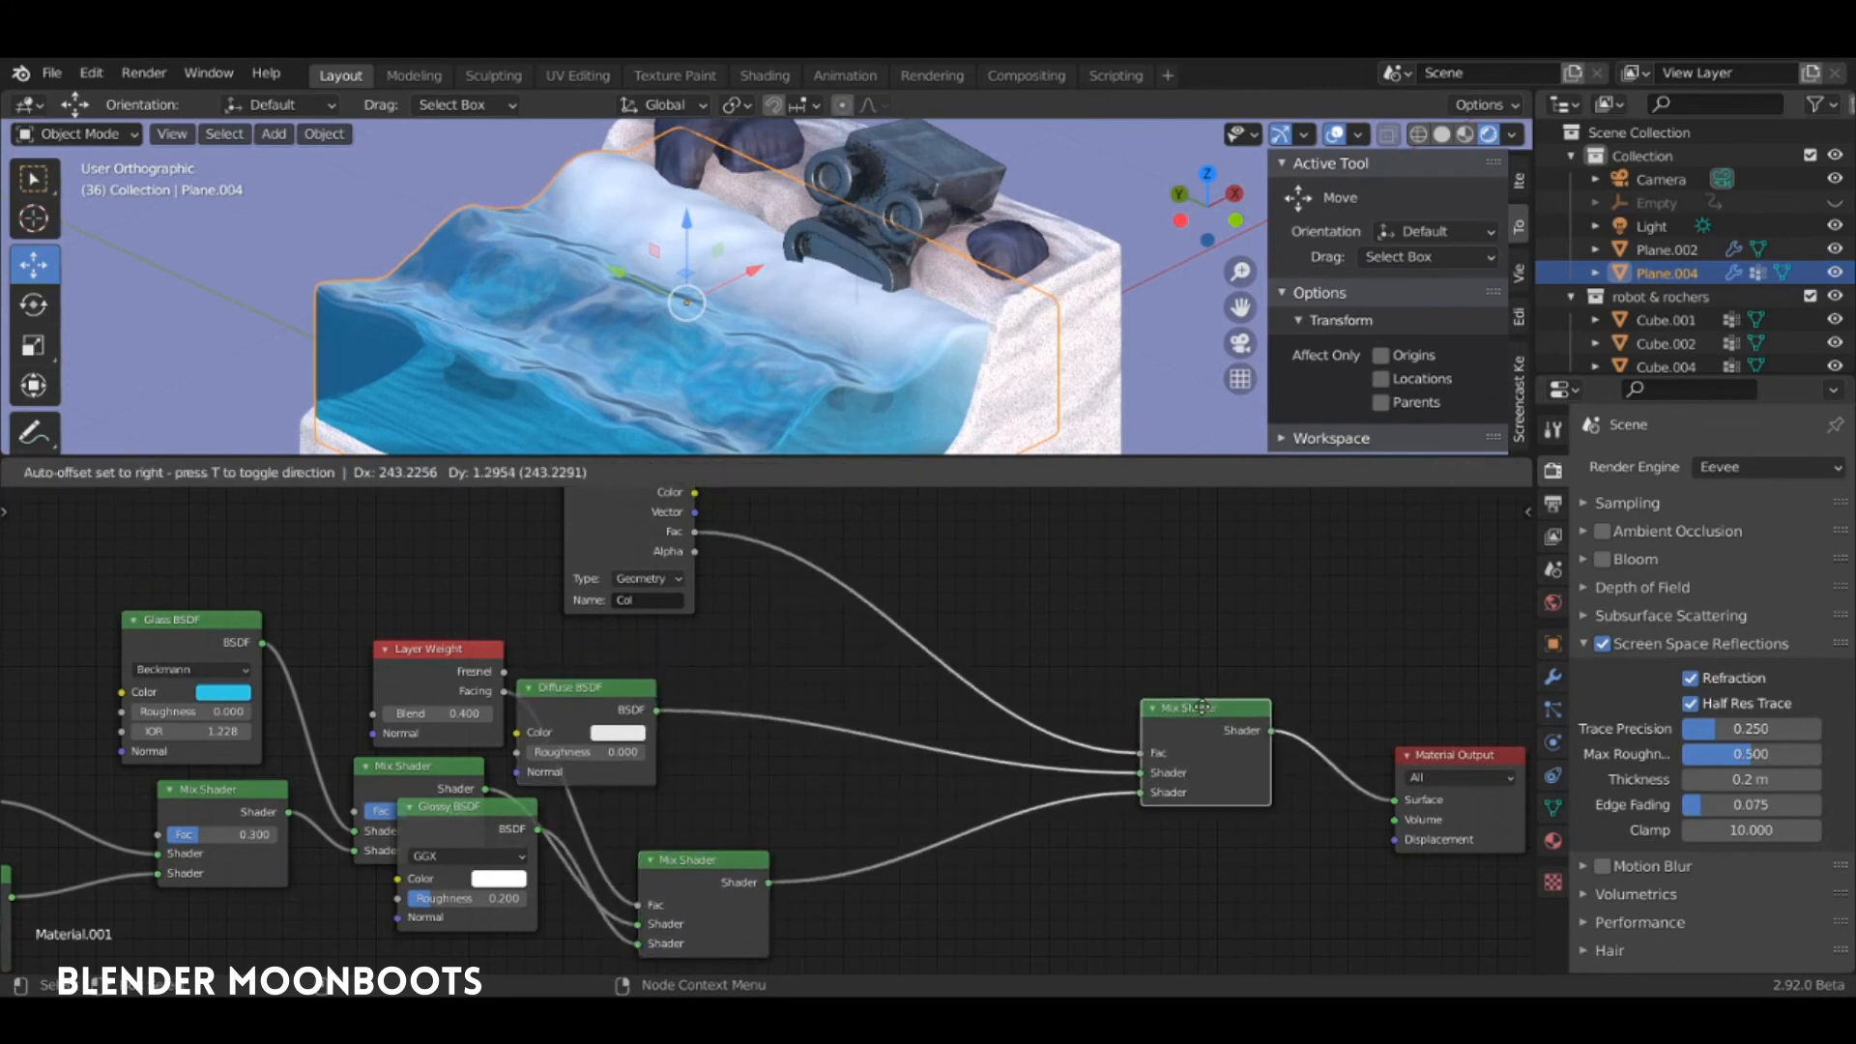
Insert a ColorRamp node between the Attribute node's Fac output and the final Mix Shader's Fac input
middle_drag(1006, 592, 1043, 732)
key(shift+a)
mouse_move(1015, 831)
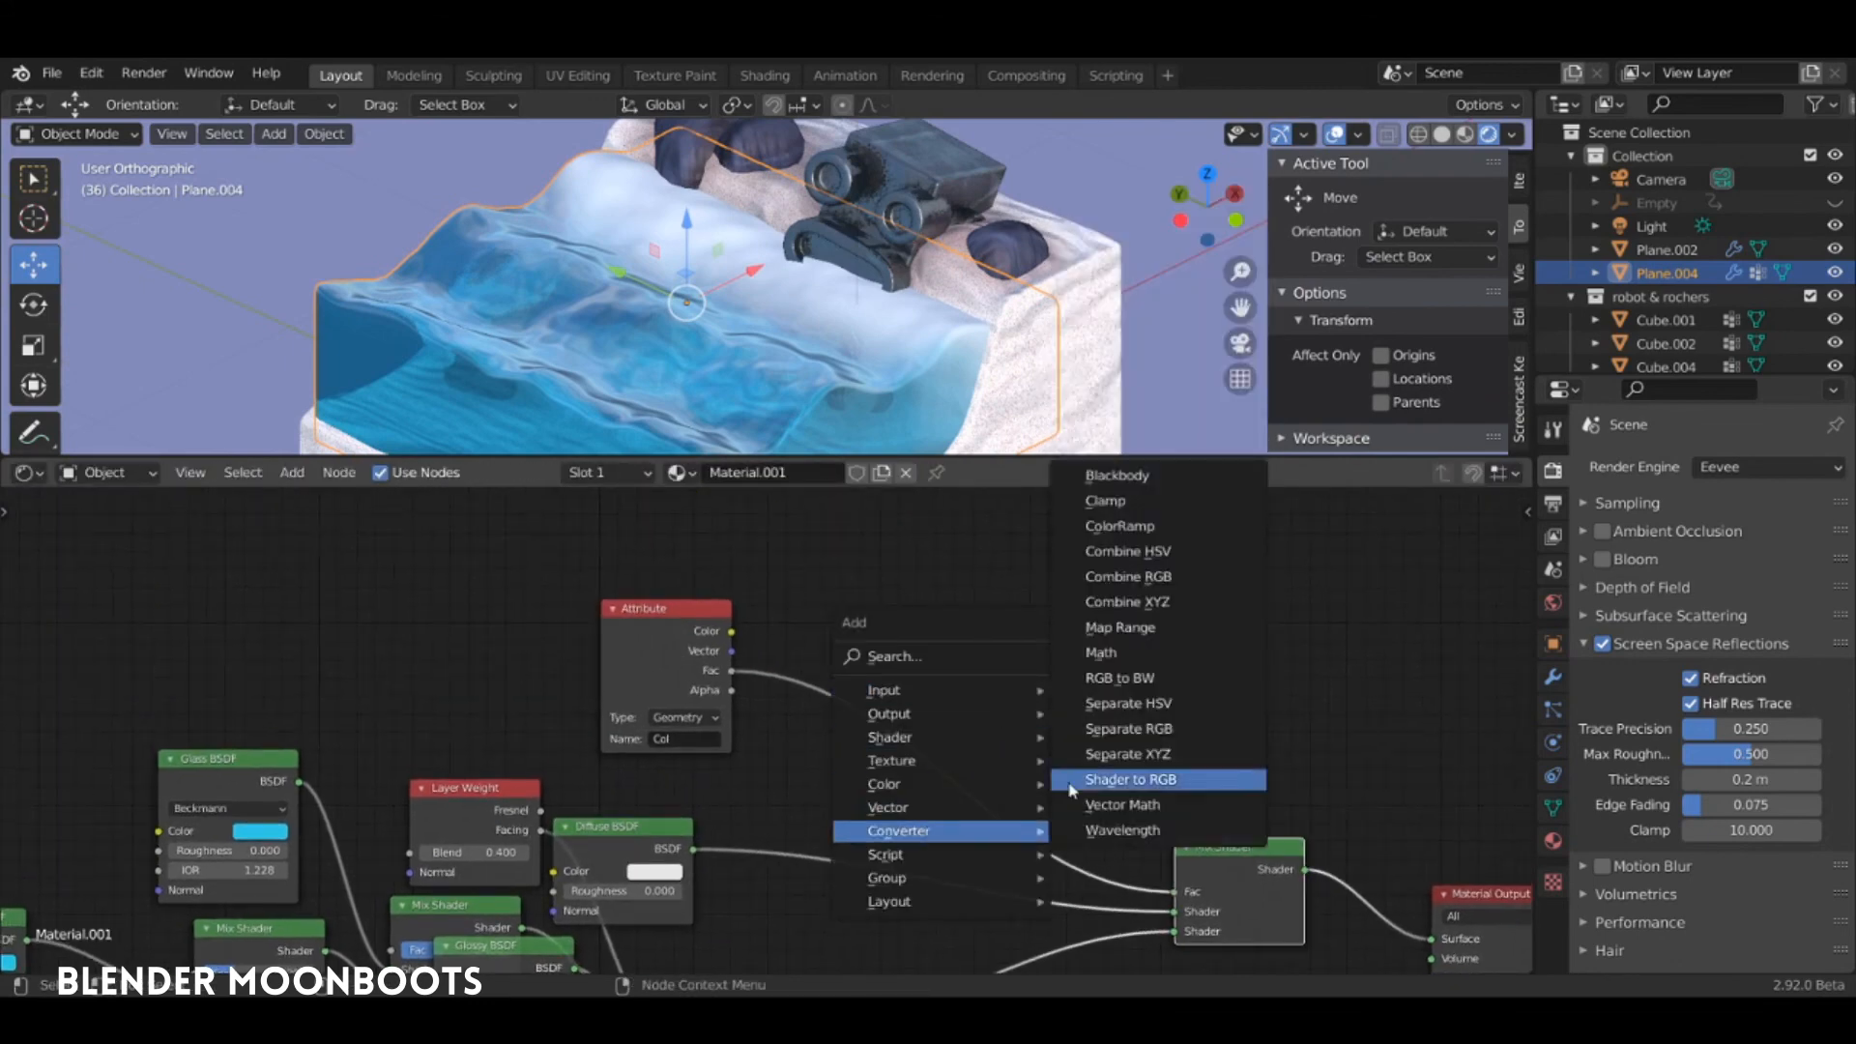
click(1119, 525)
click(852, 626)
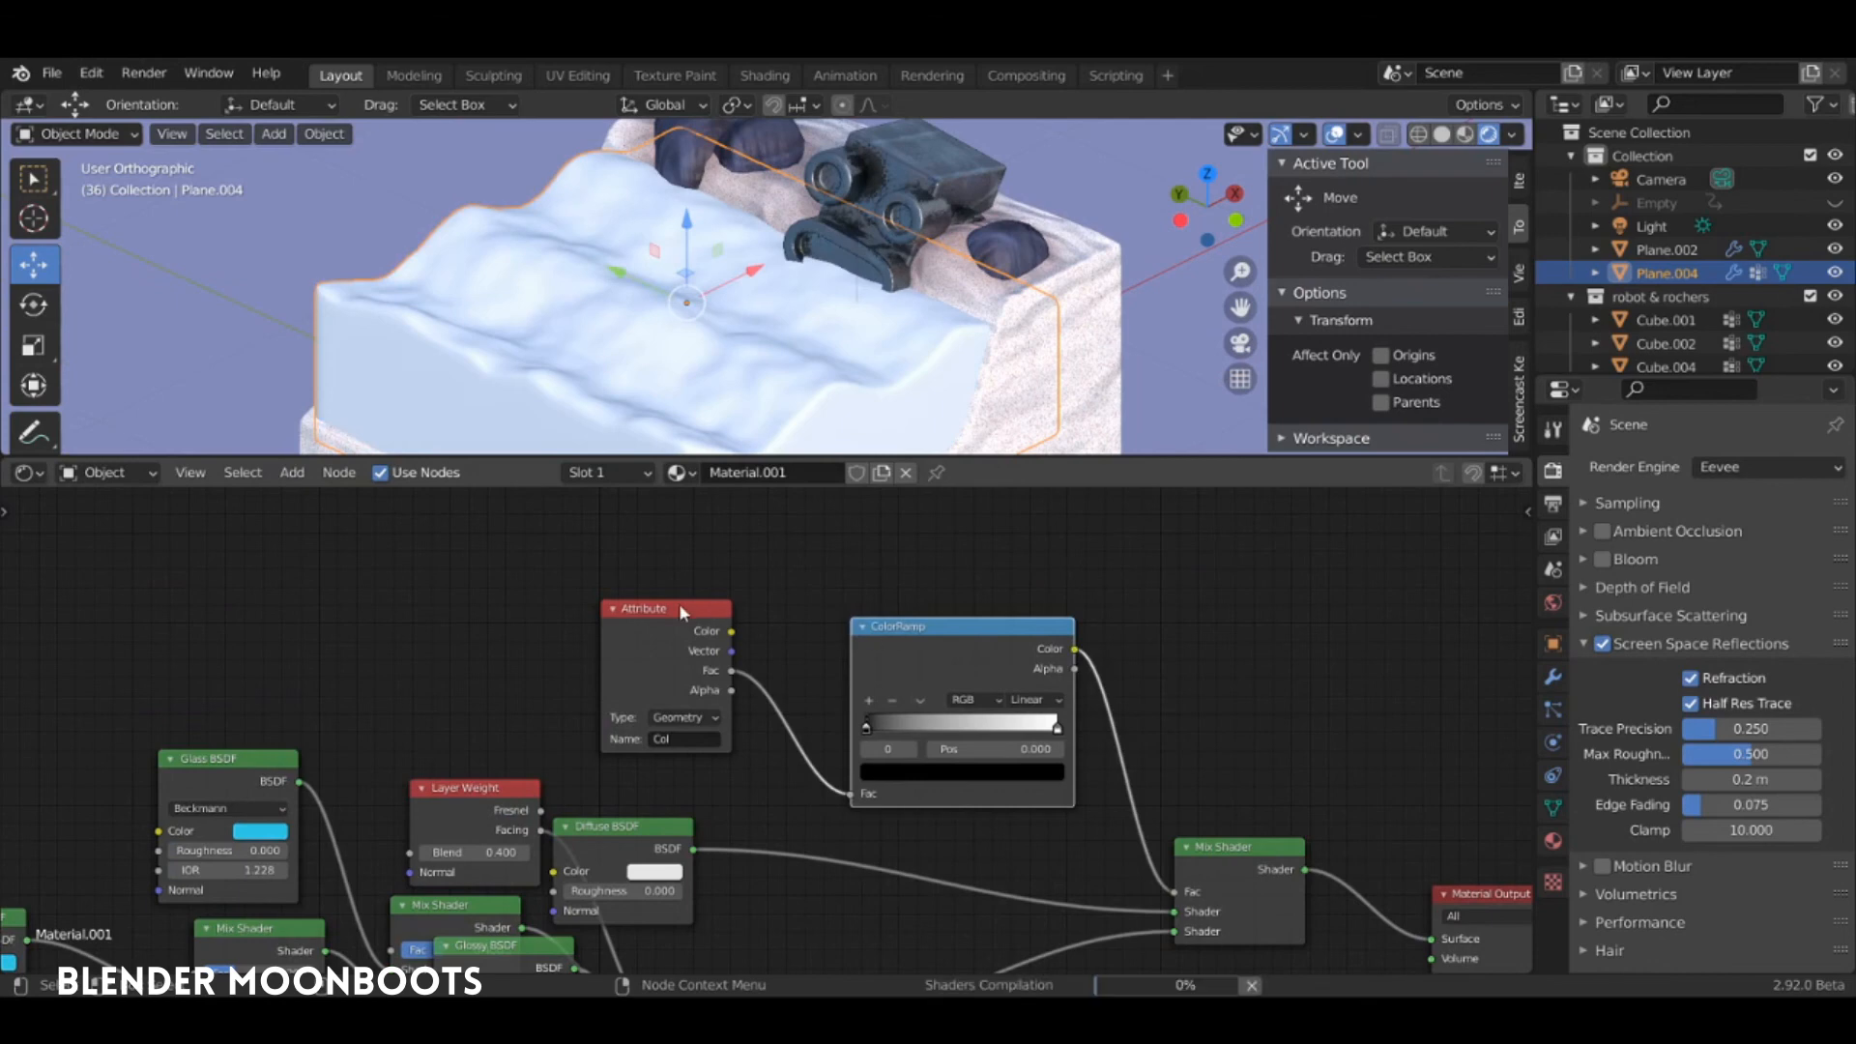
drag(681, 611, 655, 608)
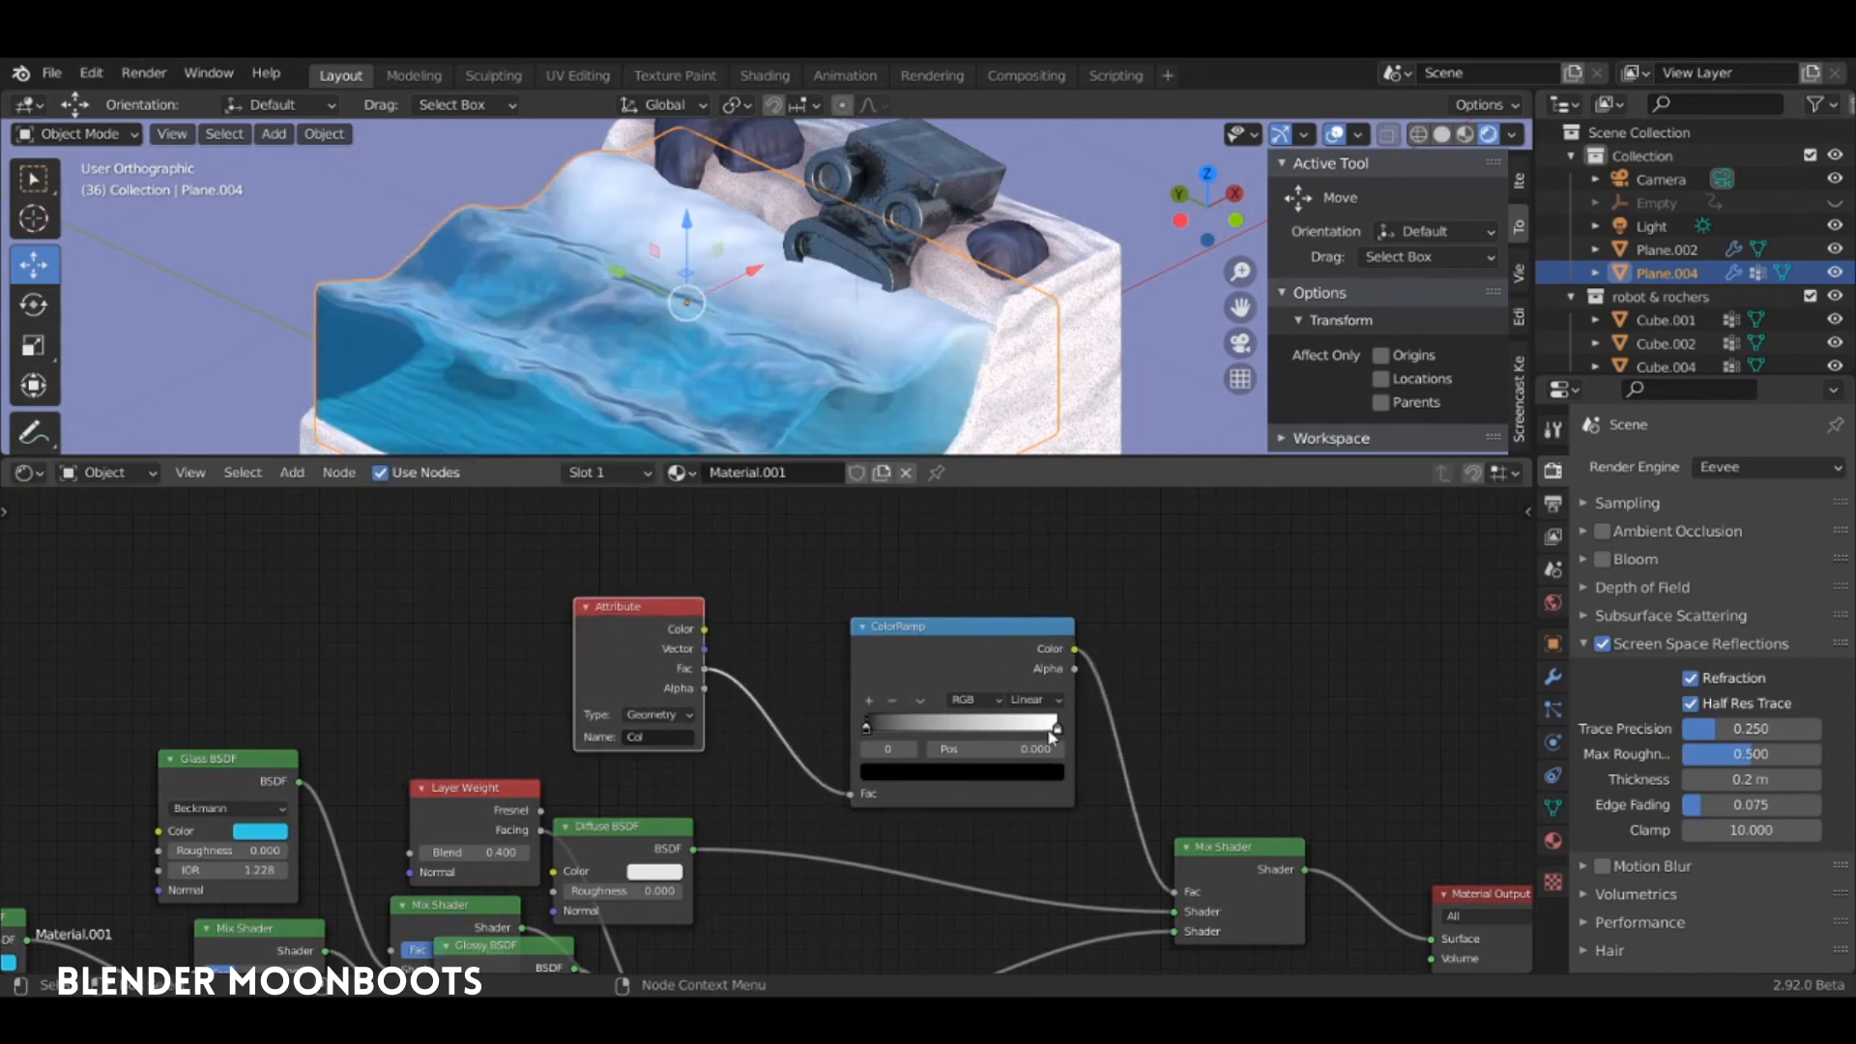
Move the ColorRamp's white stop to position 0.949 and play the animation in an enlarged 3D viewport
mouse_move(1059, 731)
mouse_down()
mouse_move(920, 731)
mouse_move(1098, 763)
mouse_up()
click(868, 727)
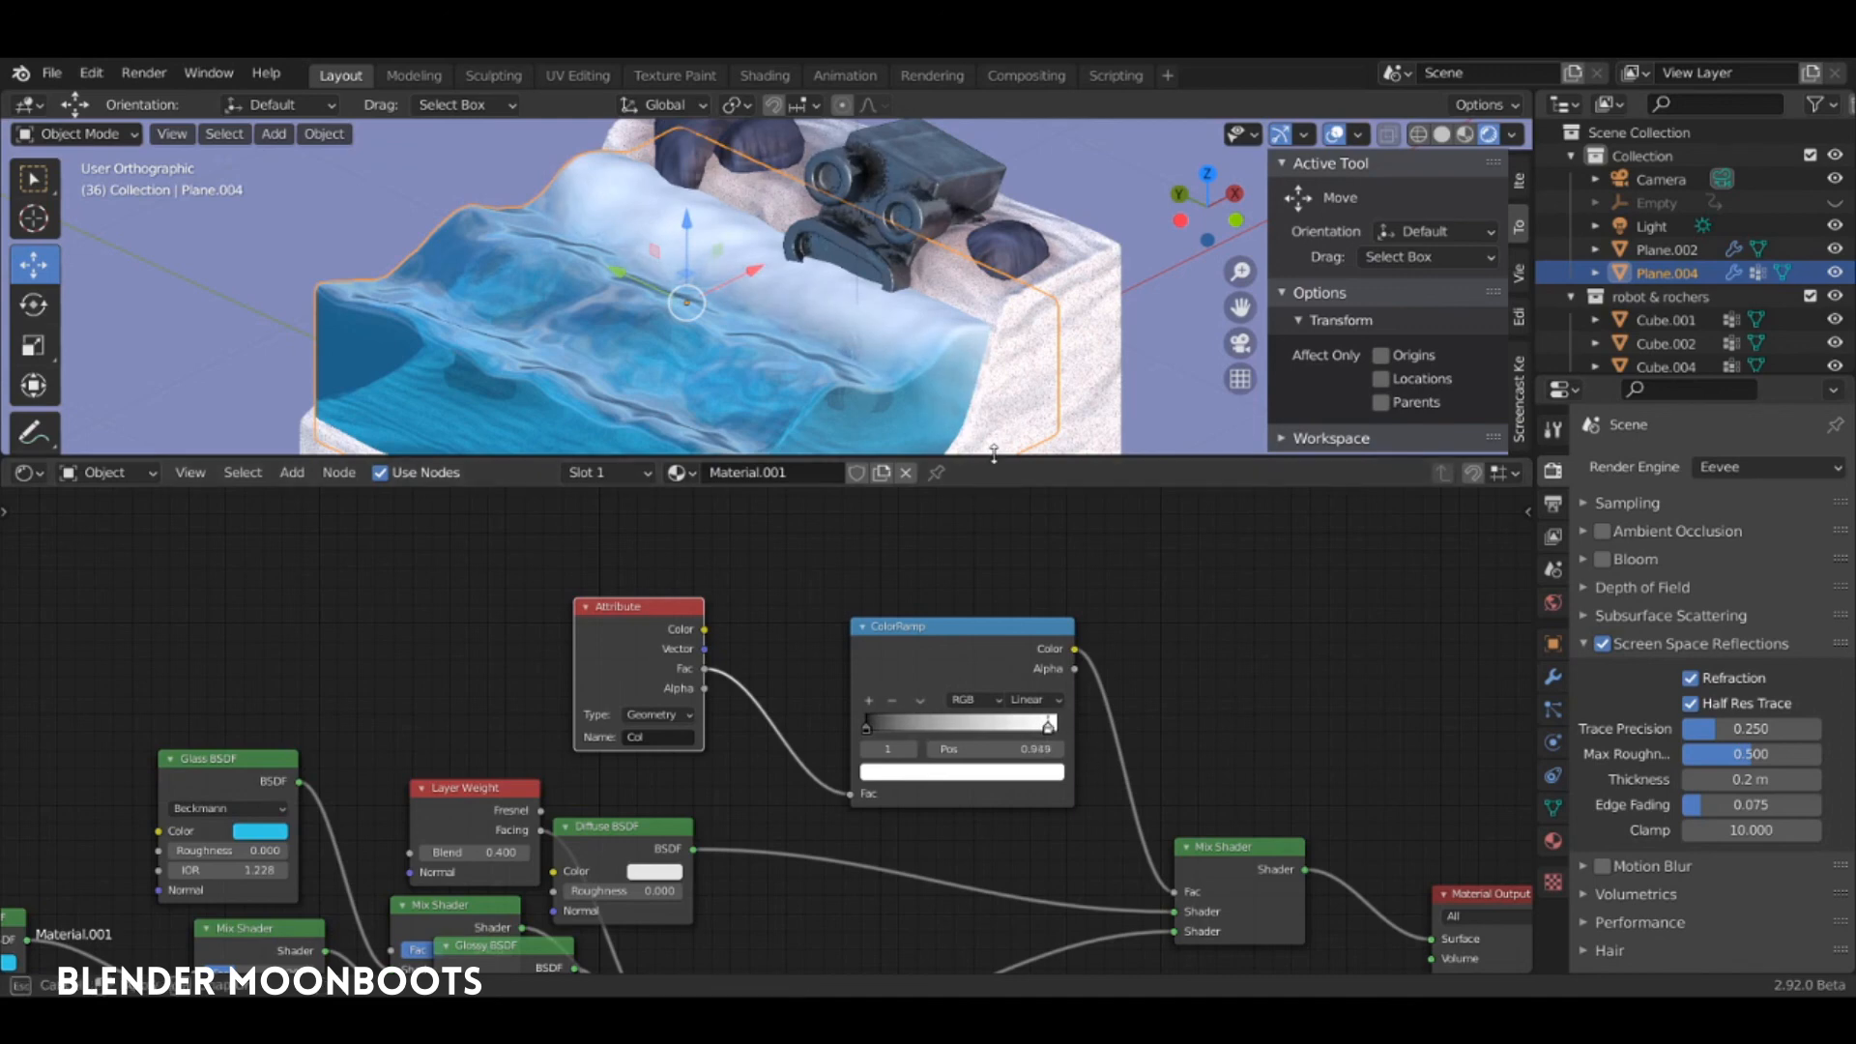
drag(995, 455, 994, 726)
key(space)
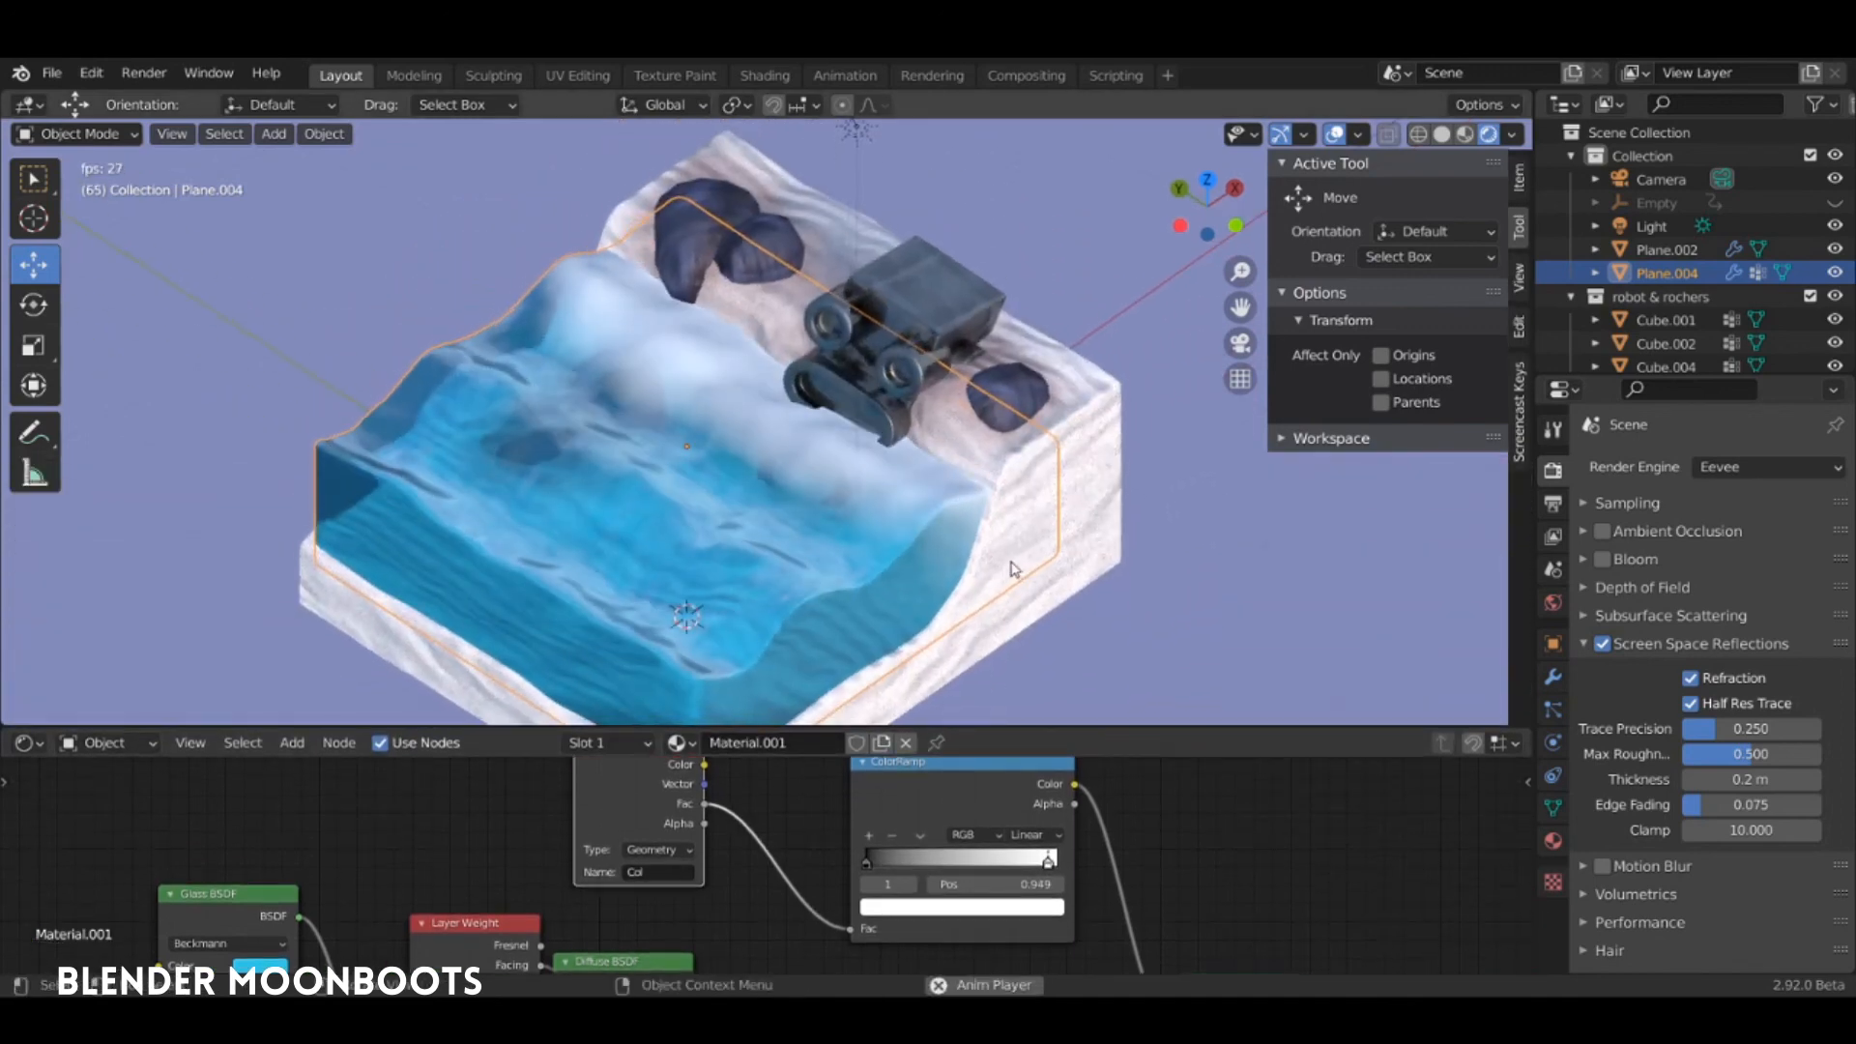